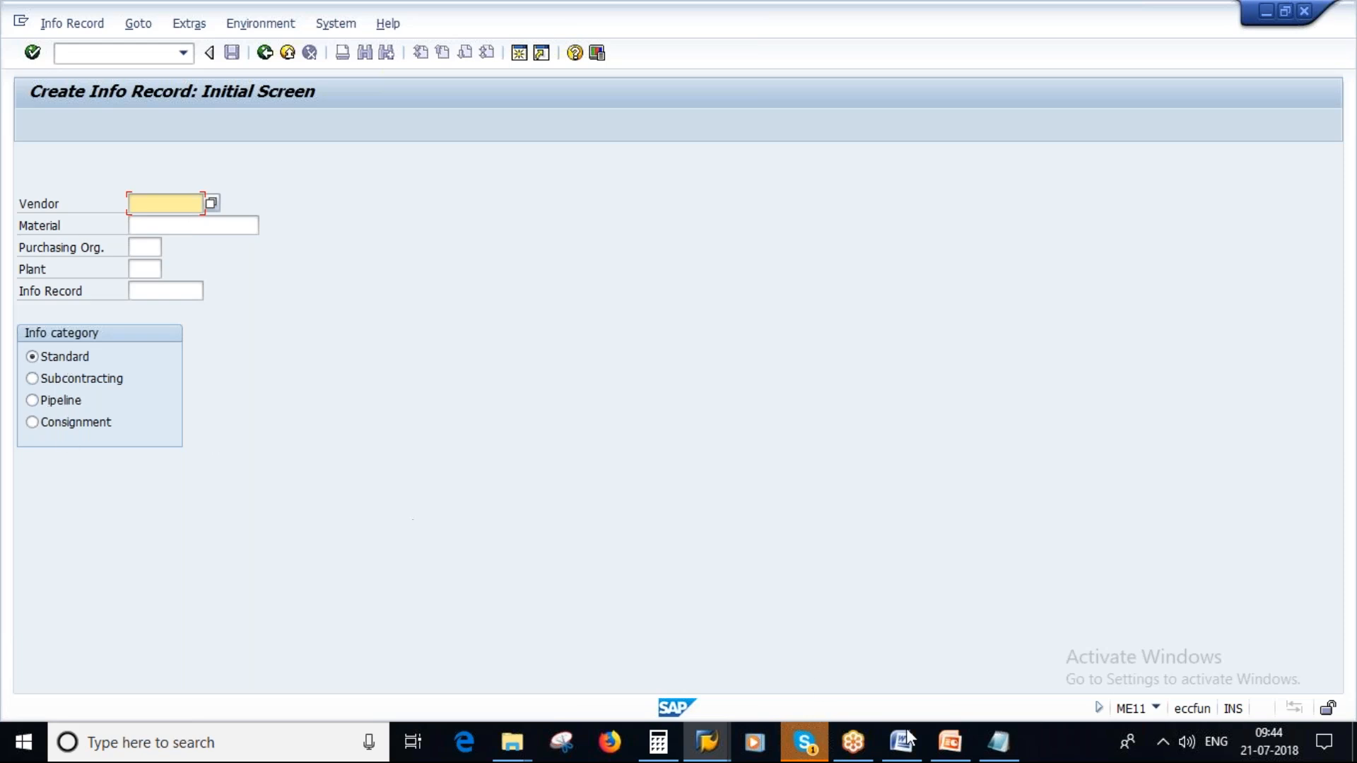
- Review the types of info records on the Purchase Info Record overview slide in PowerPoint, returning to SAP when done
left_click(950, 744)
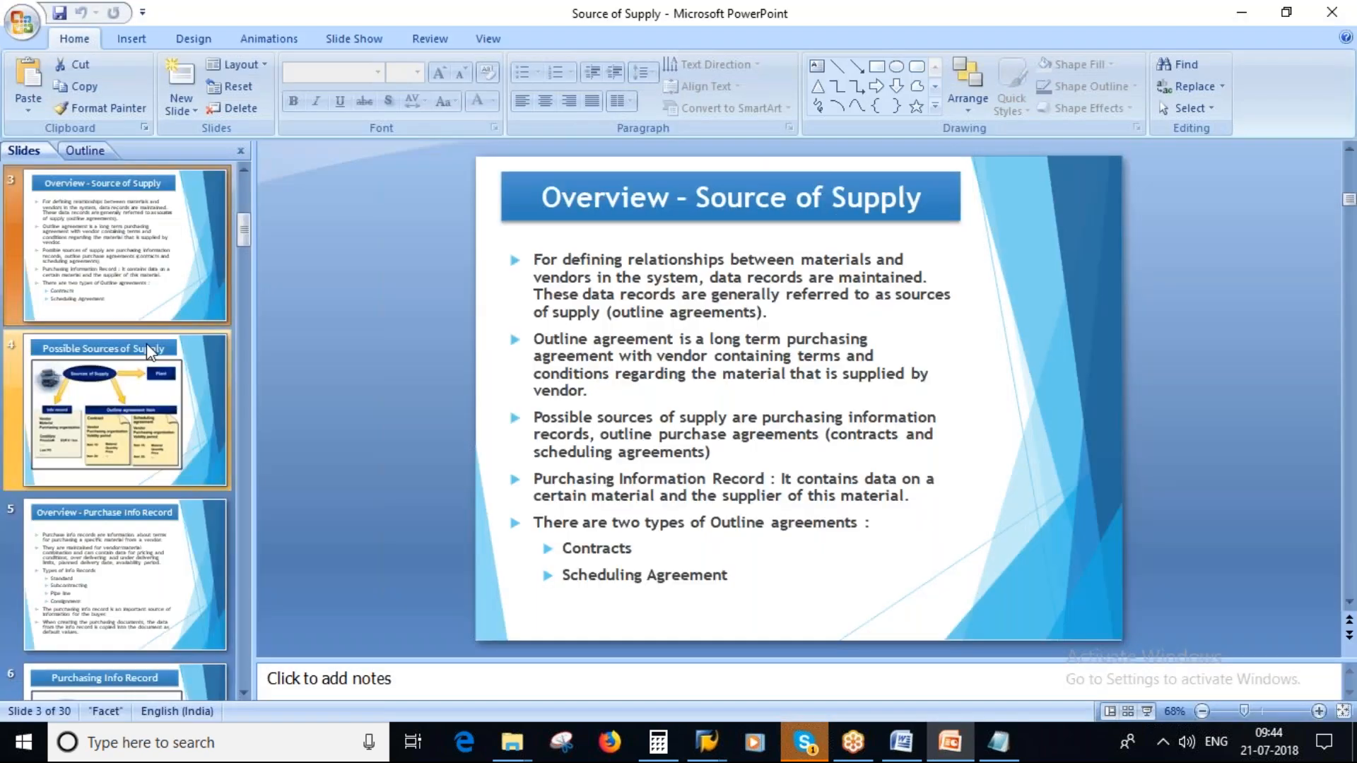
left_click(134, 559)
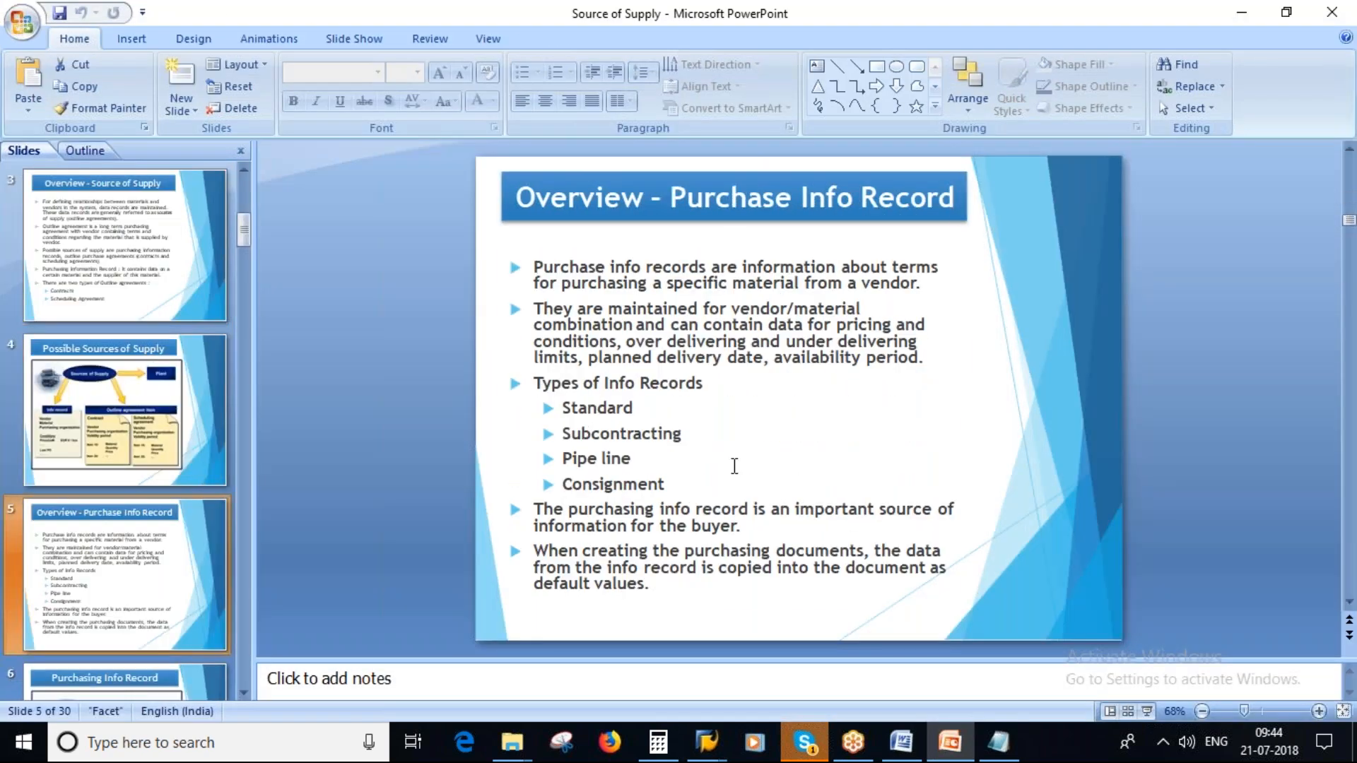
left_click(607, 408)
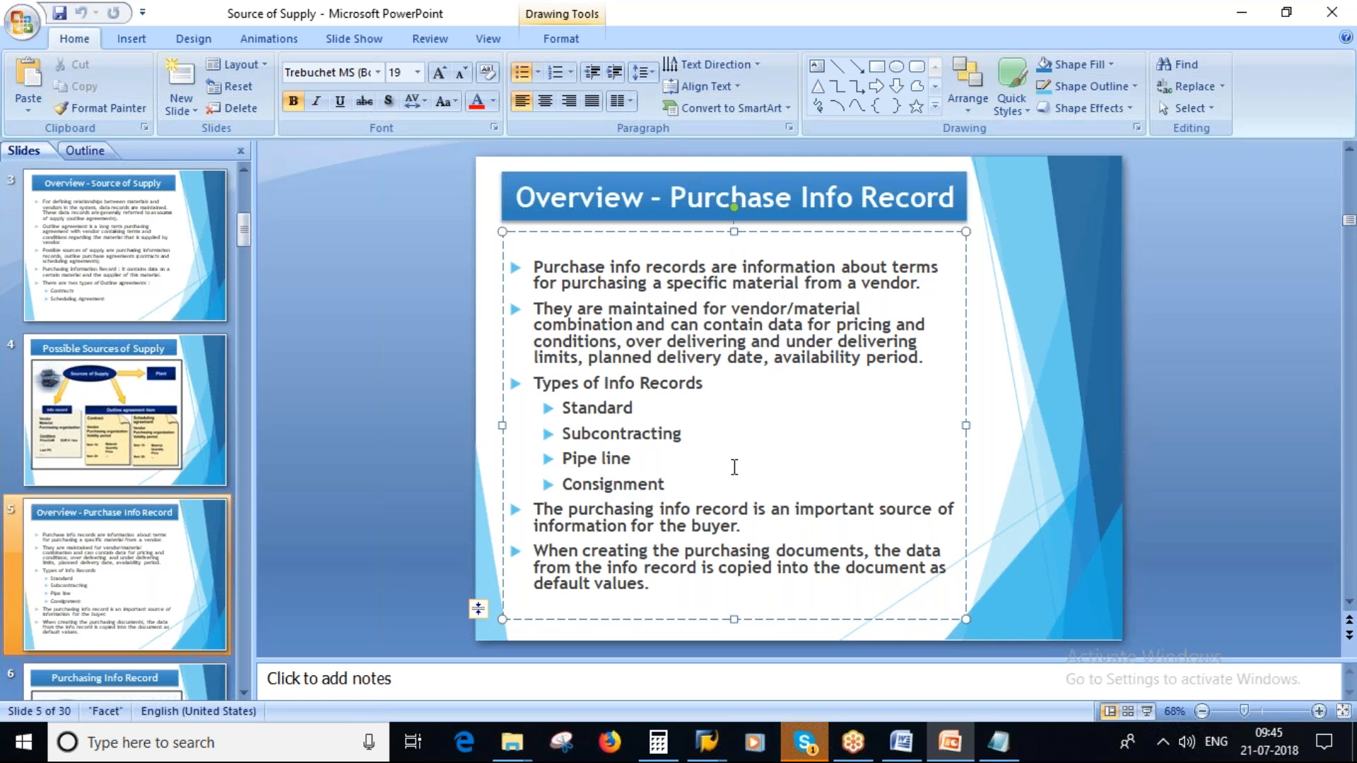
key("alt+Tab")
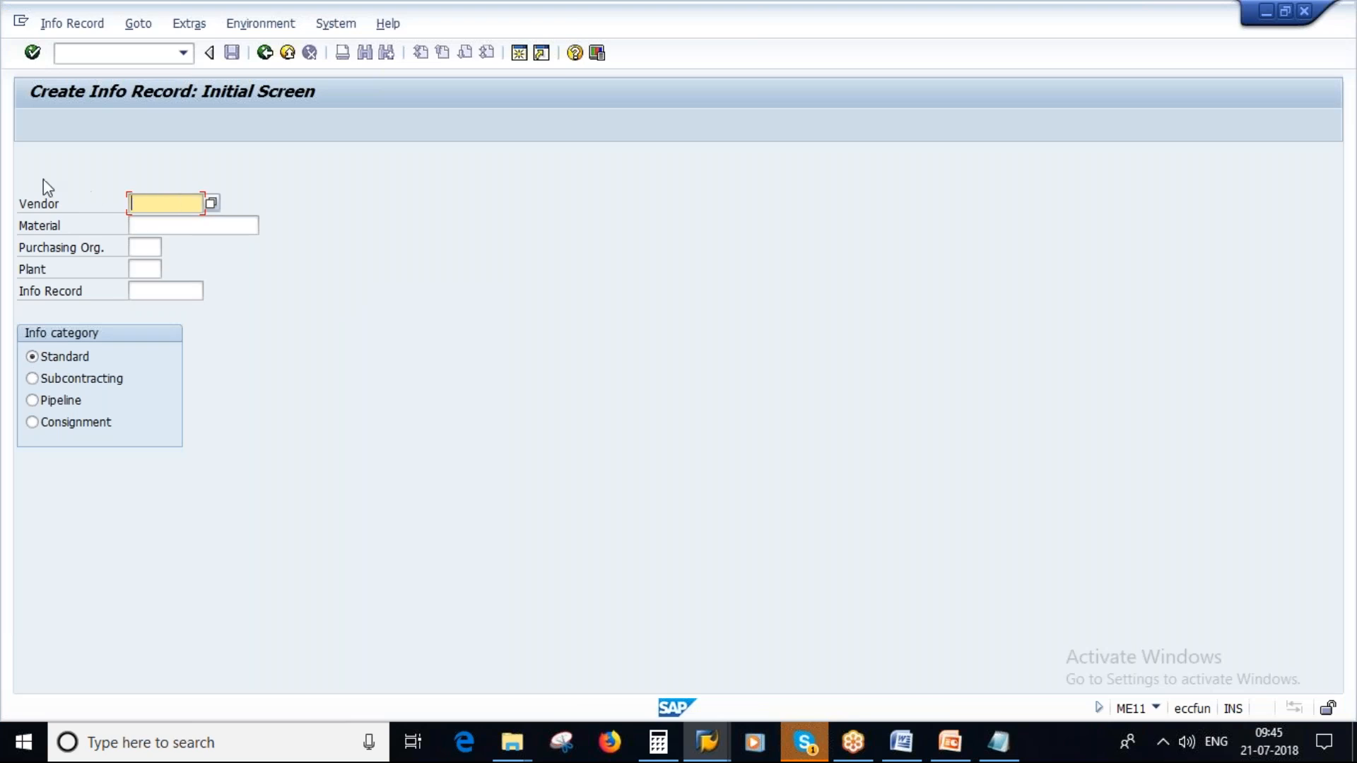
- Search the vendors of purchasing organization 1000 and choose Alliance Global Pvt Ltd. as the info record's vendor
left_click(154, 228)
left_click(145, 246)
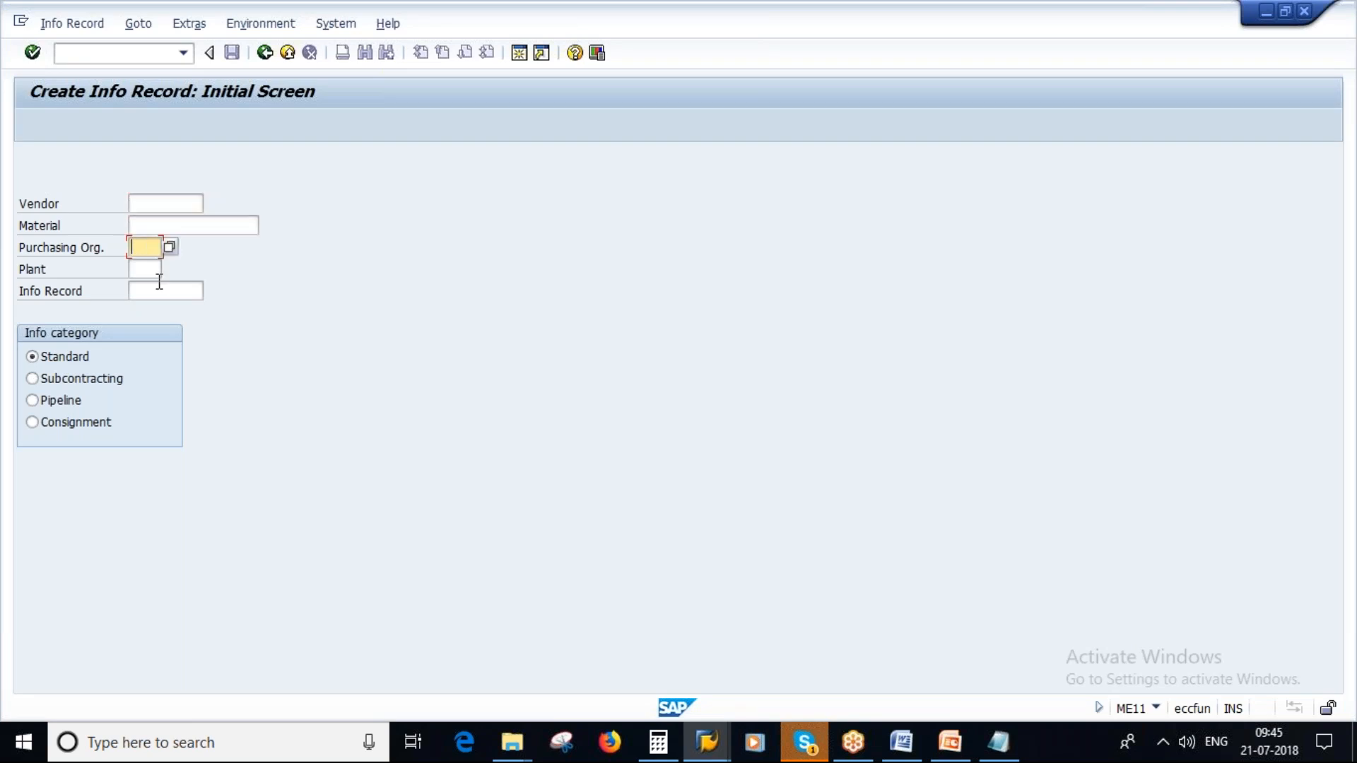
left_click(150, 271)
left_click(194, 205)
left_click(211, 204)
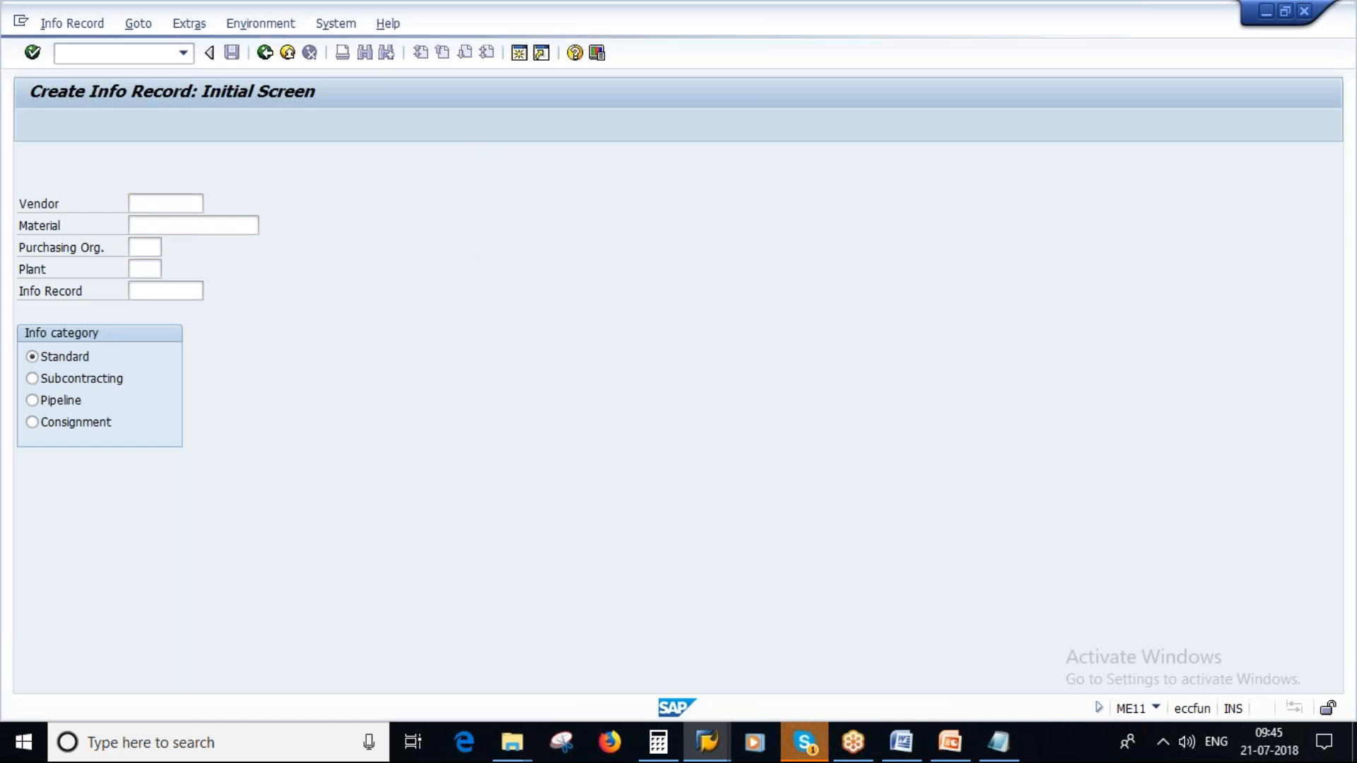
left_click(356, 440)
type("1000")
left_click(673, 676)
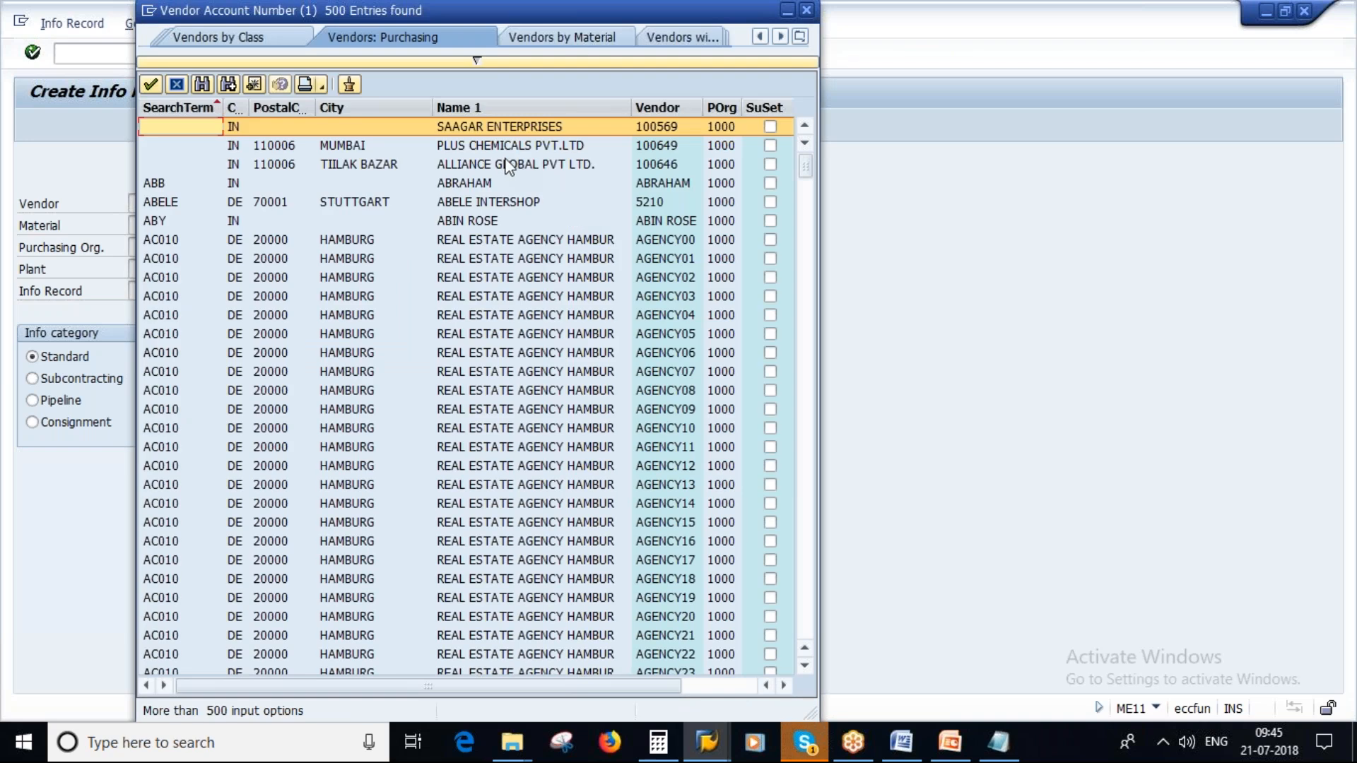
left_click(549, 169)
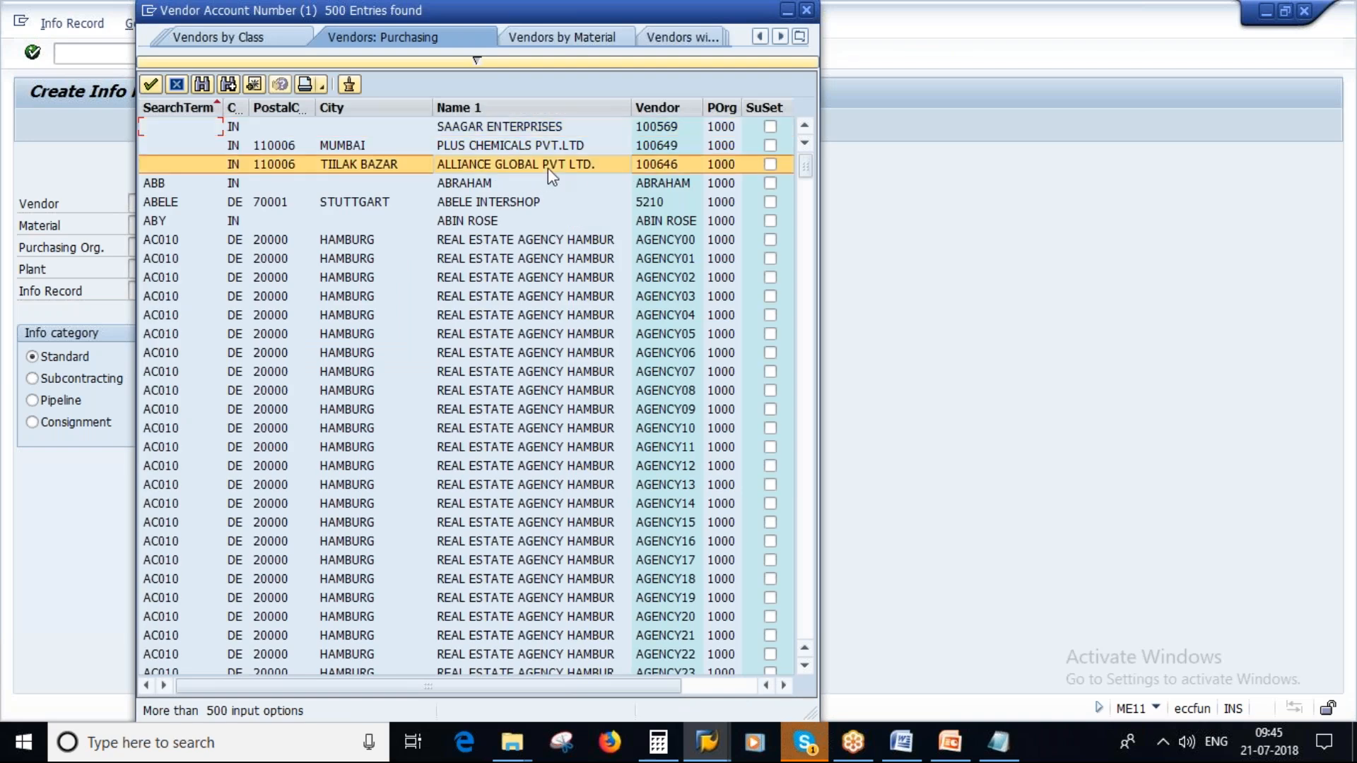
left_click(549, 168)
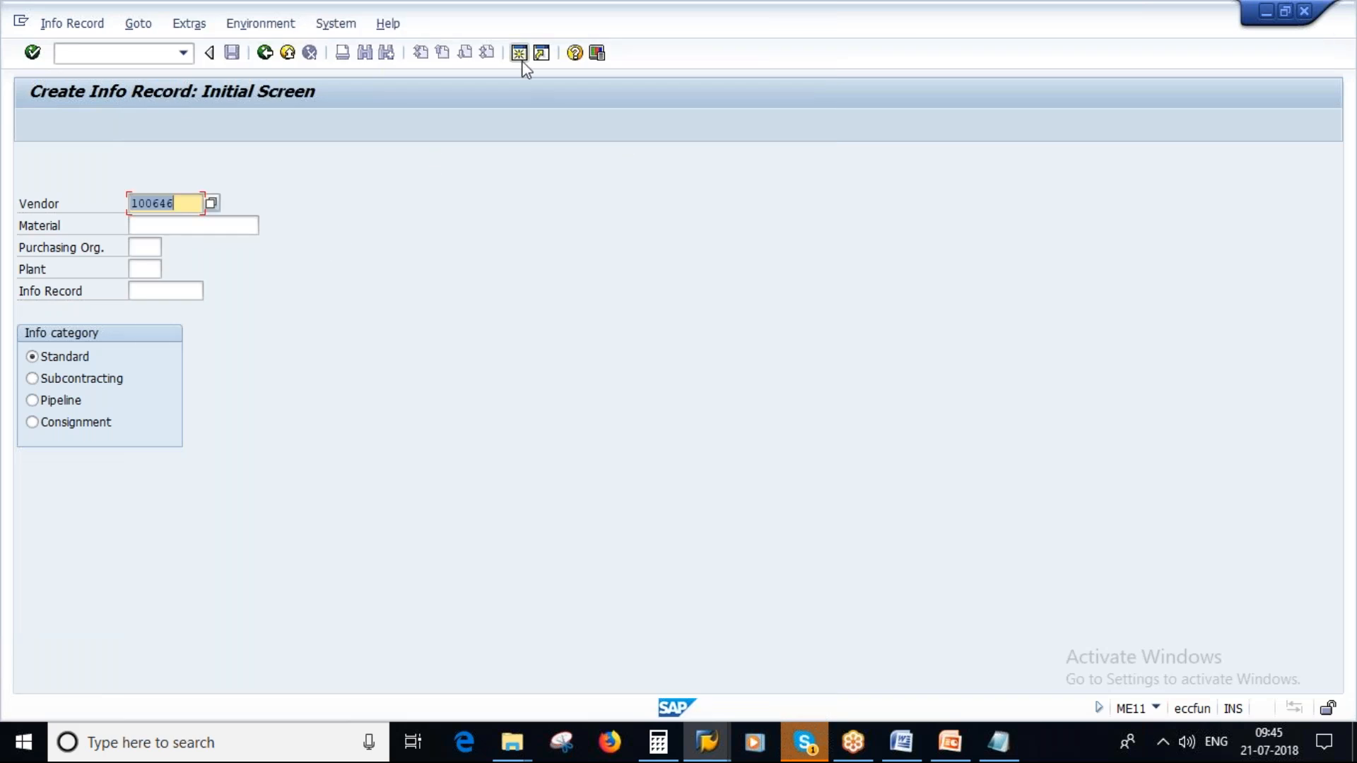
- In a second SAP session, run the MM60 materials list for plant 1000 and material type ROH
key("alt+Tab")
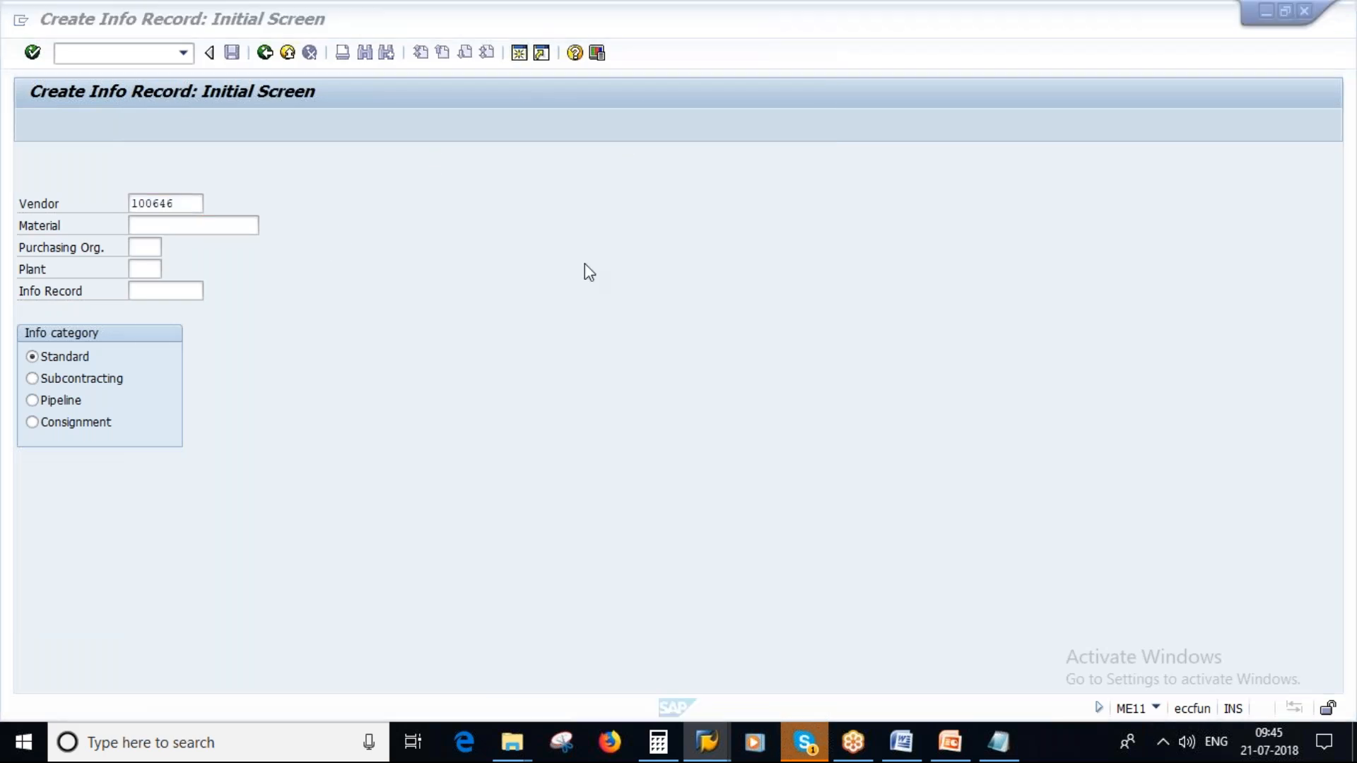
type("mm60")
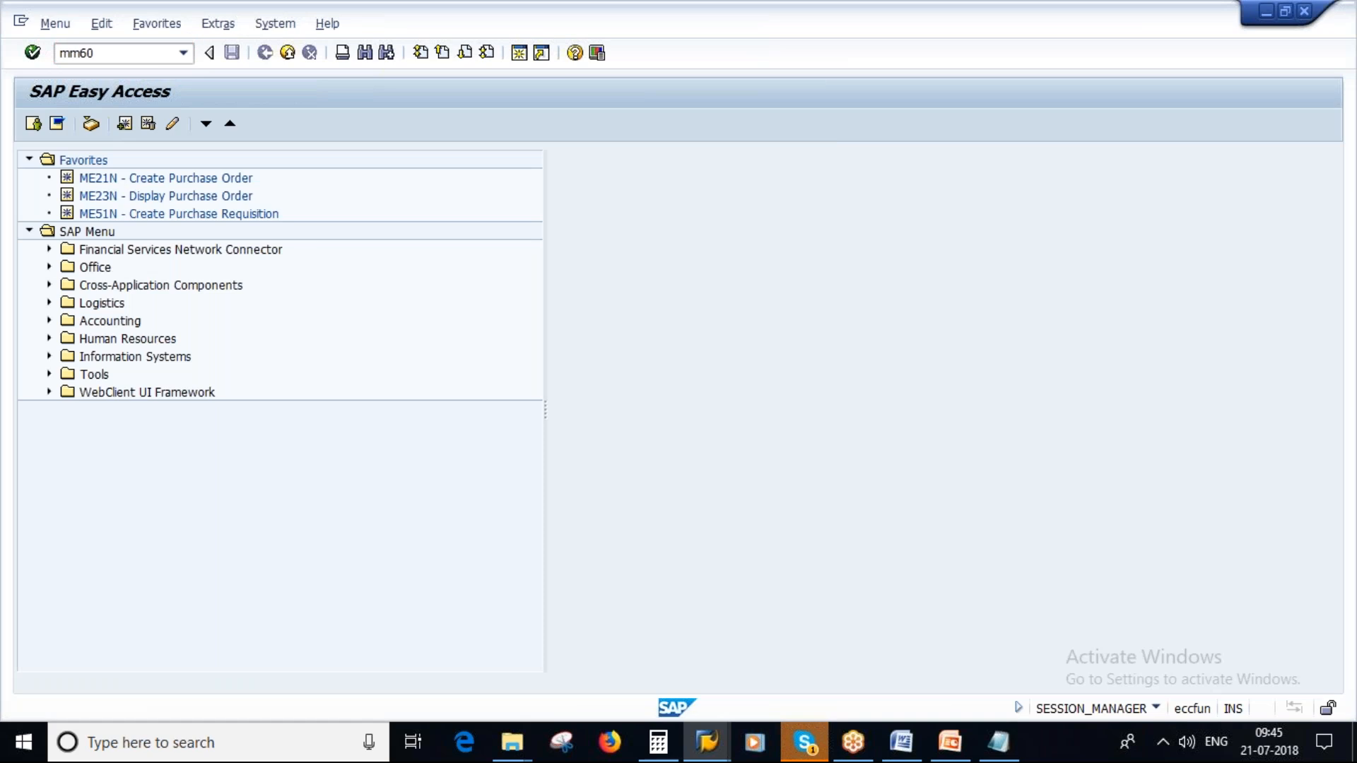
key("Return")
left_click(271, 204)
type("1000")
left_click(272, 254)
left_click(280, 269)
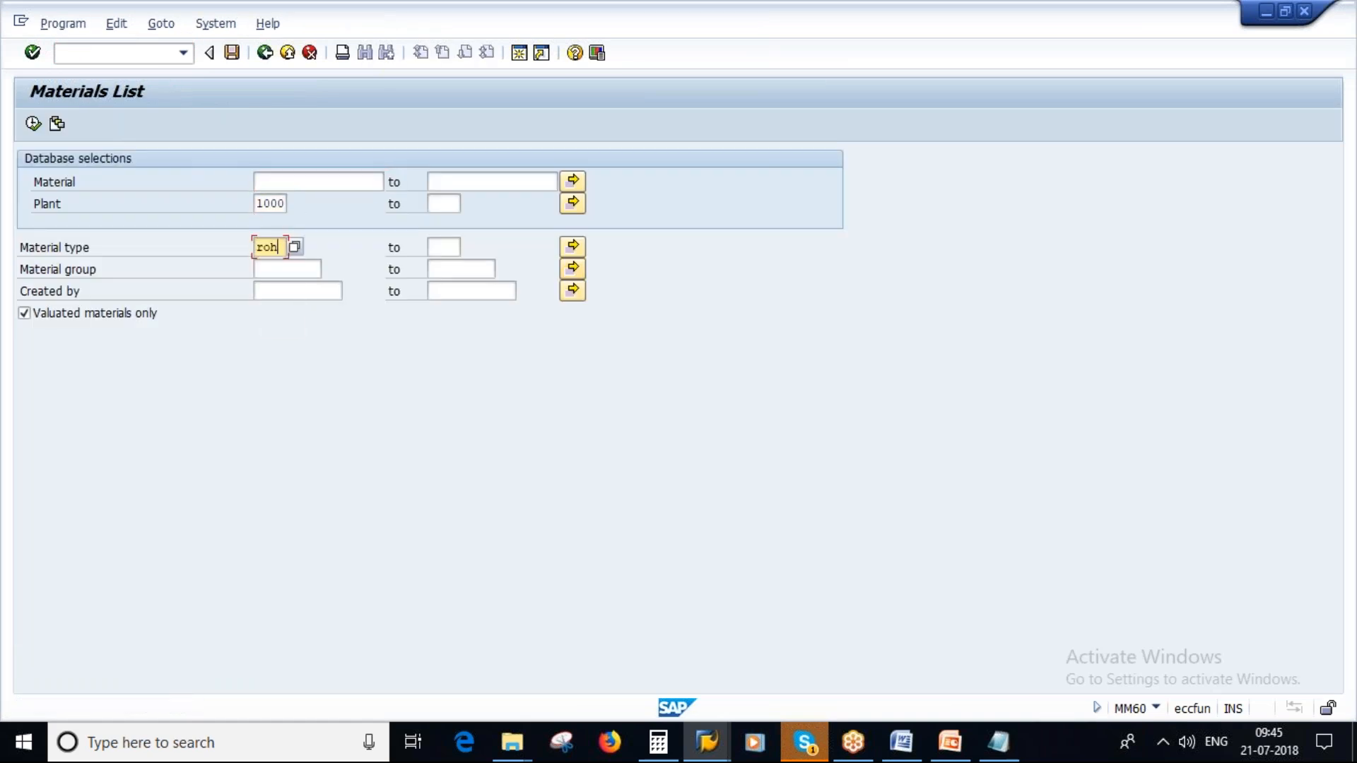
left_click(298, 291)
left_click(296, 311)
left_click(32, 123)
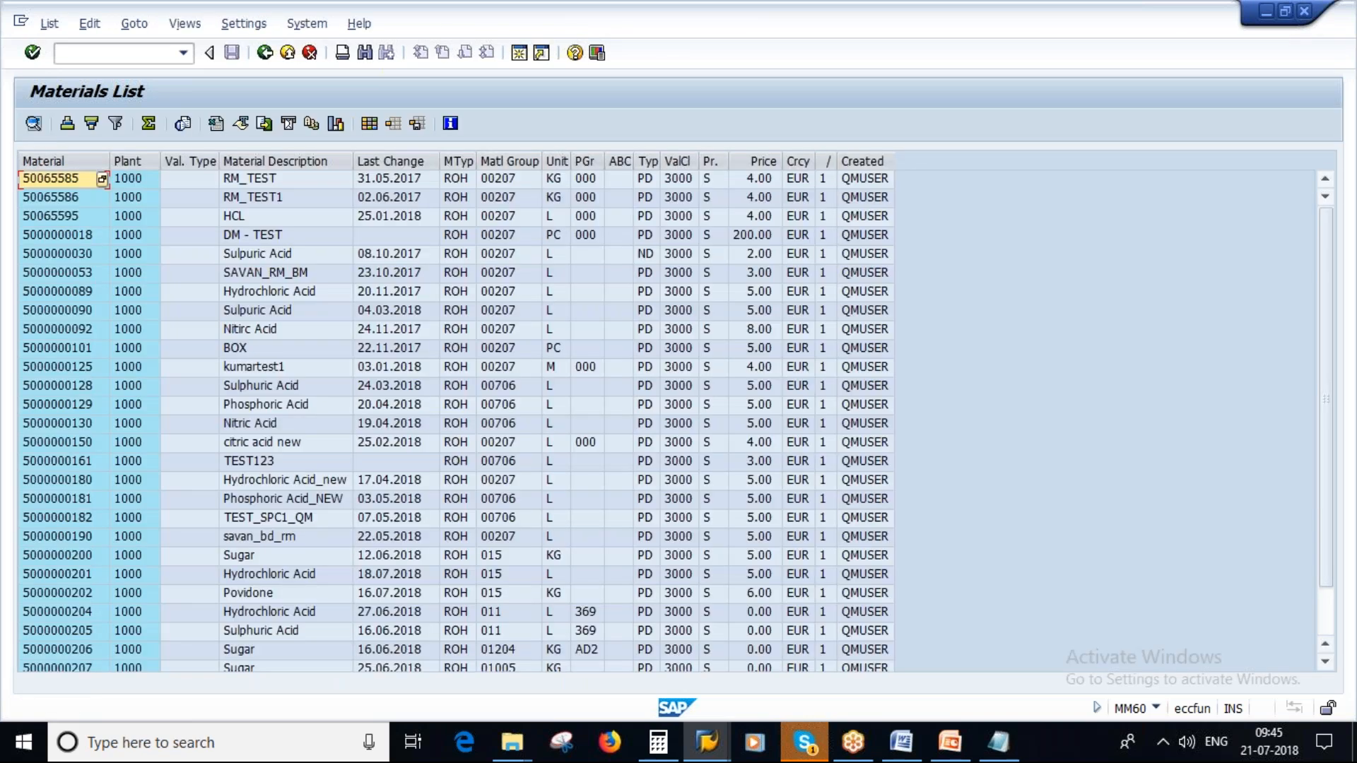
scroll(62, 516, "down", 1)
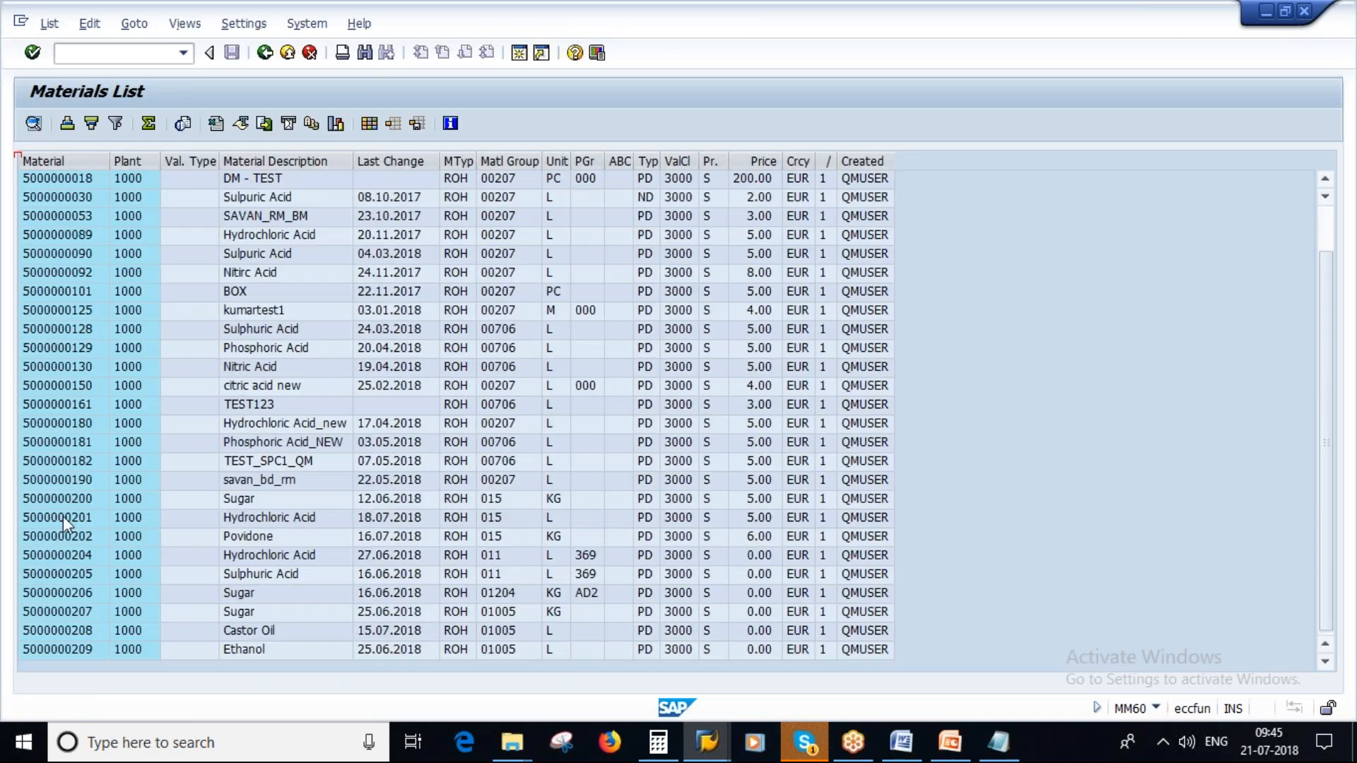
left_click(62, 517)
double_click(70, 520)
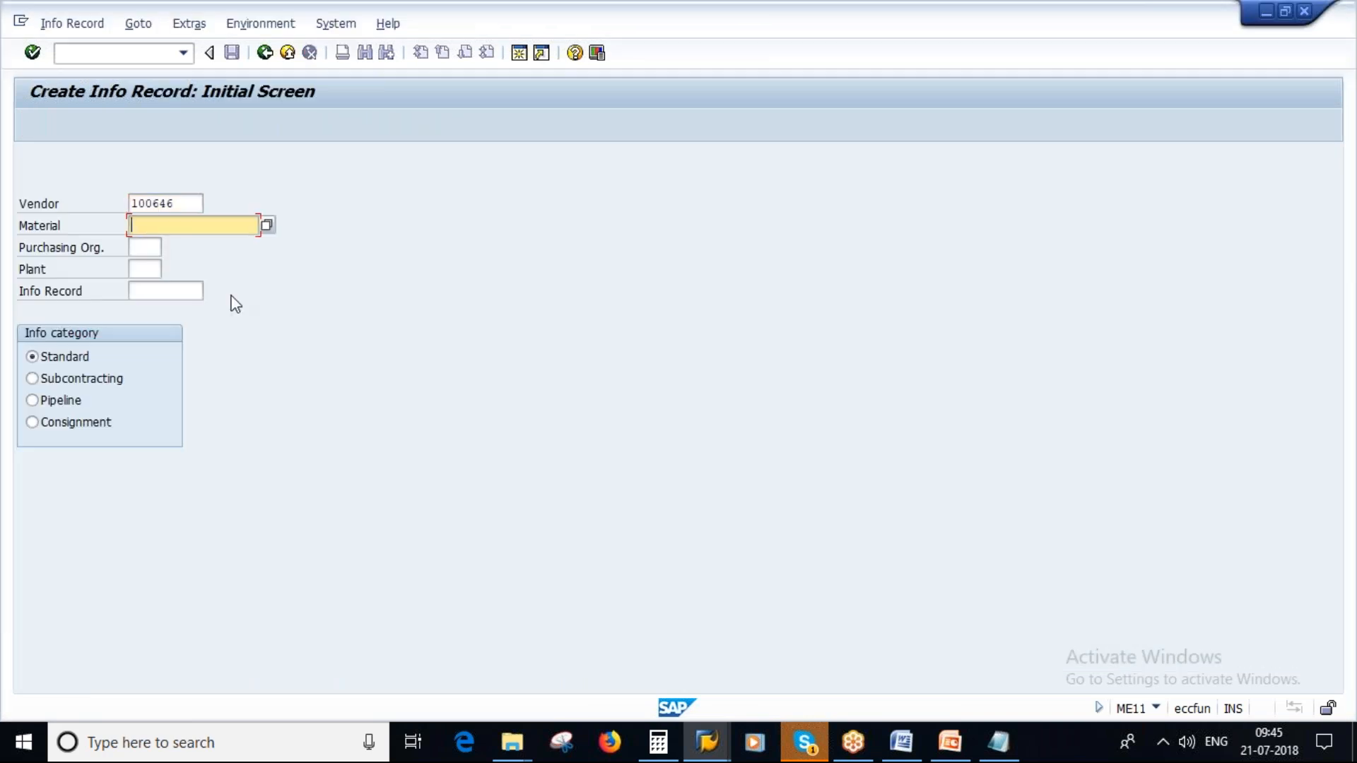
- Set the purchasing organization and plant to 1000 and continue to the info record's general data
left_click(145, 246)
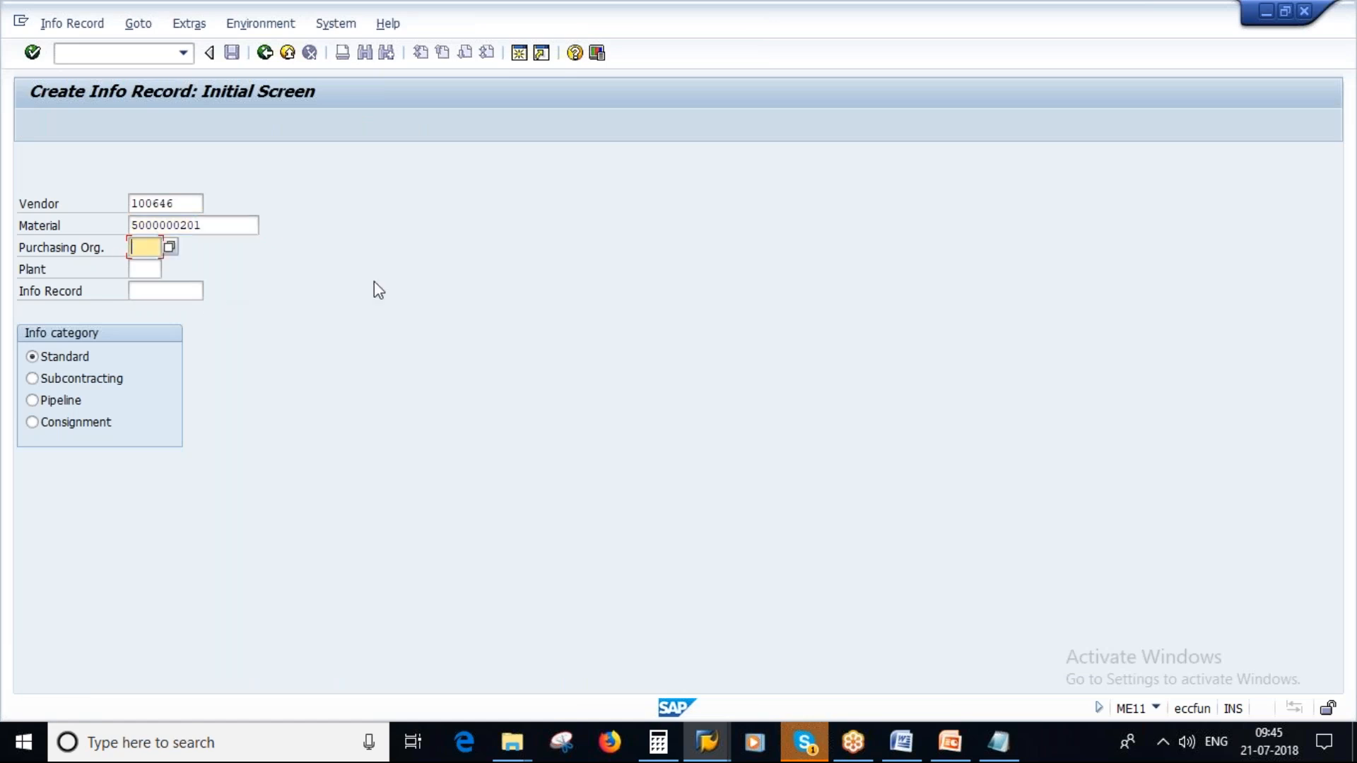
type("1000")
left_click(145, 268)
type("1000")
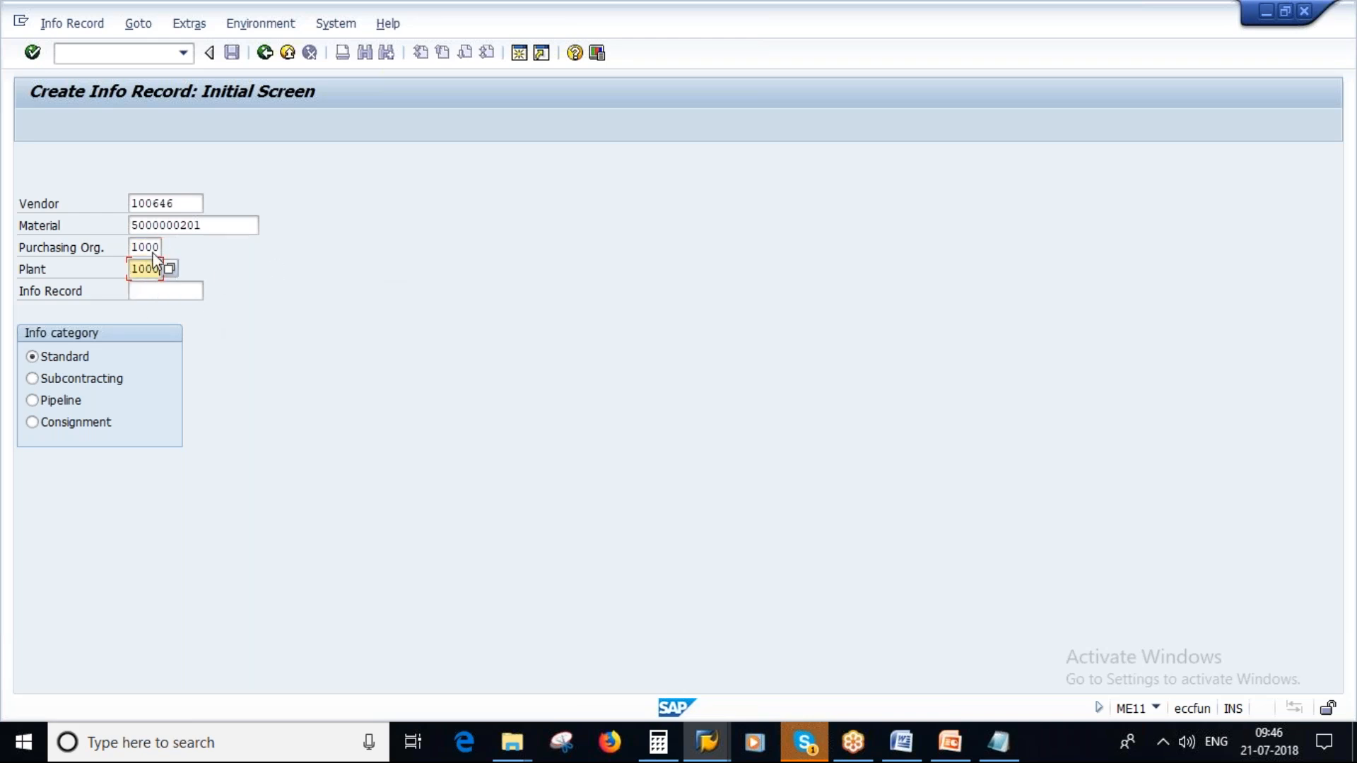
double_click(180, 202)
double_click(205, 225)
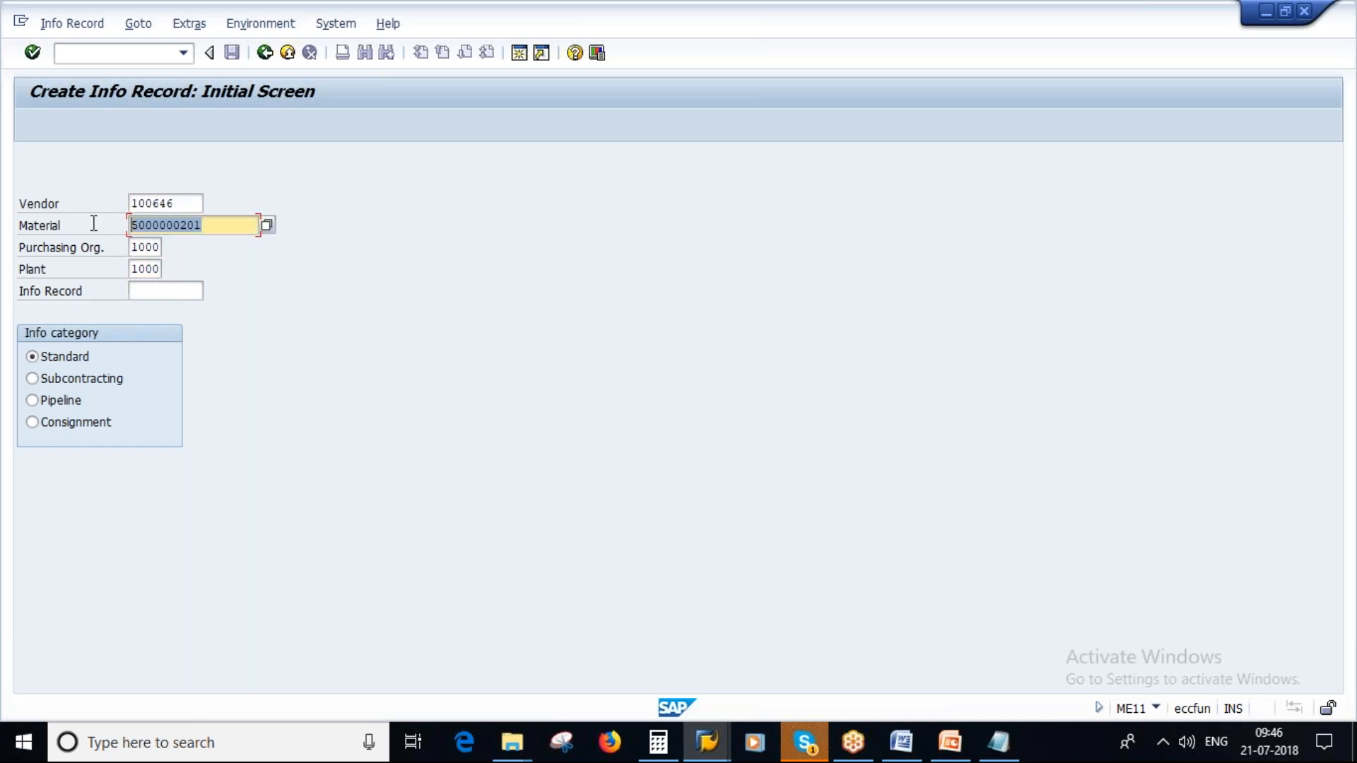
key("Return")
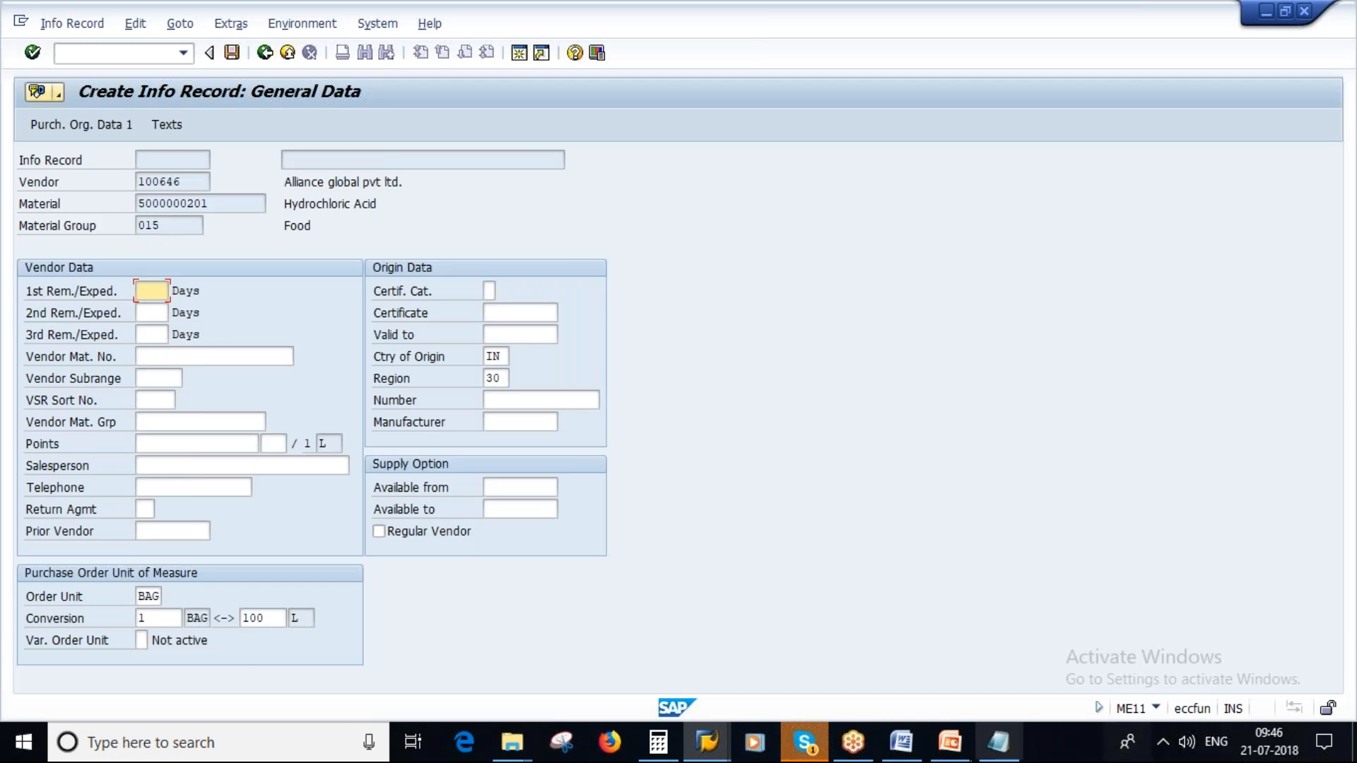
left_click(998, 742)
key("ctrl+Home")
key("End")
key("BackSpace")
key("BackSpace")
key("BackSpace")
key("BackSpace")
key("BackSpace")
key("BackSpace")
key("alt+Tab")
left_click_drag(218, 204, 137, 204)
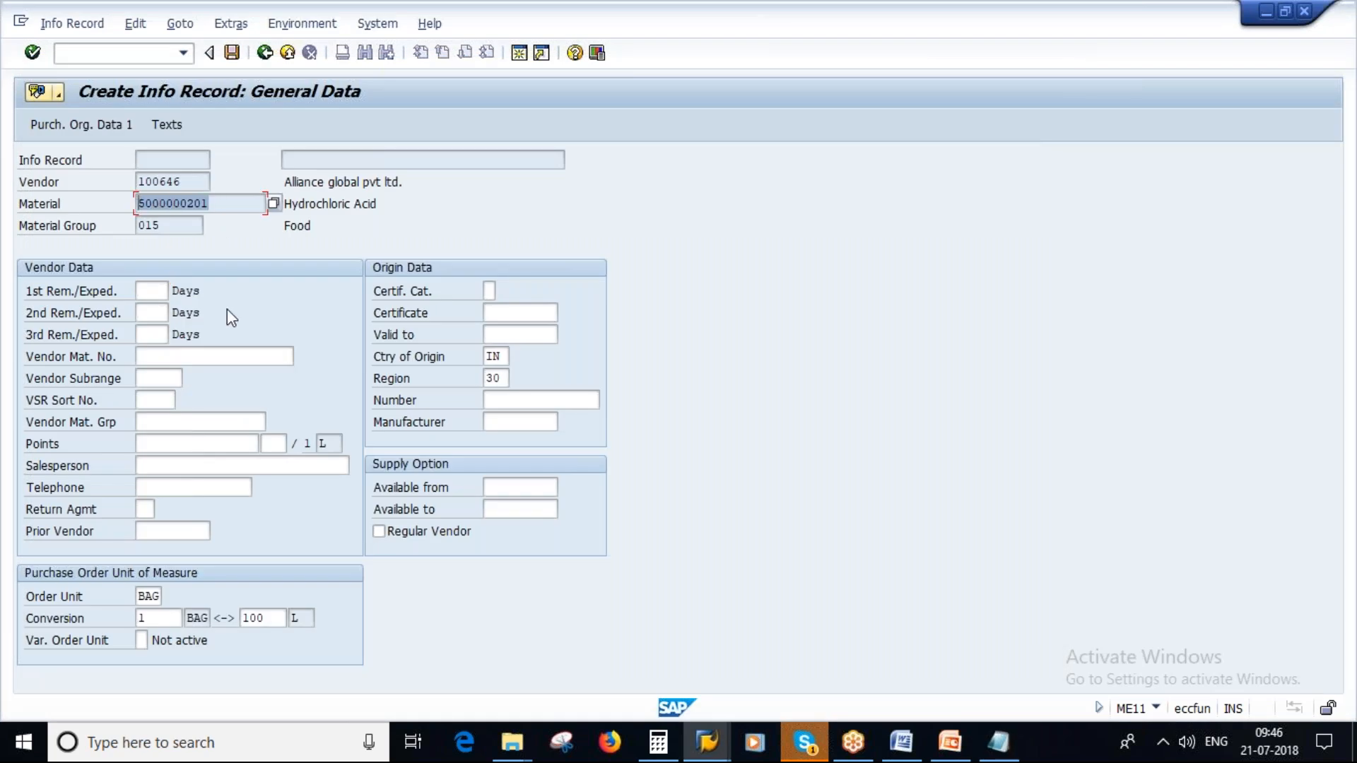
key("ctrl+c")
key("alt+Tab")
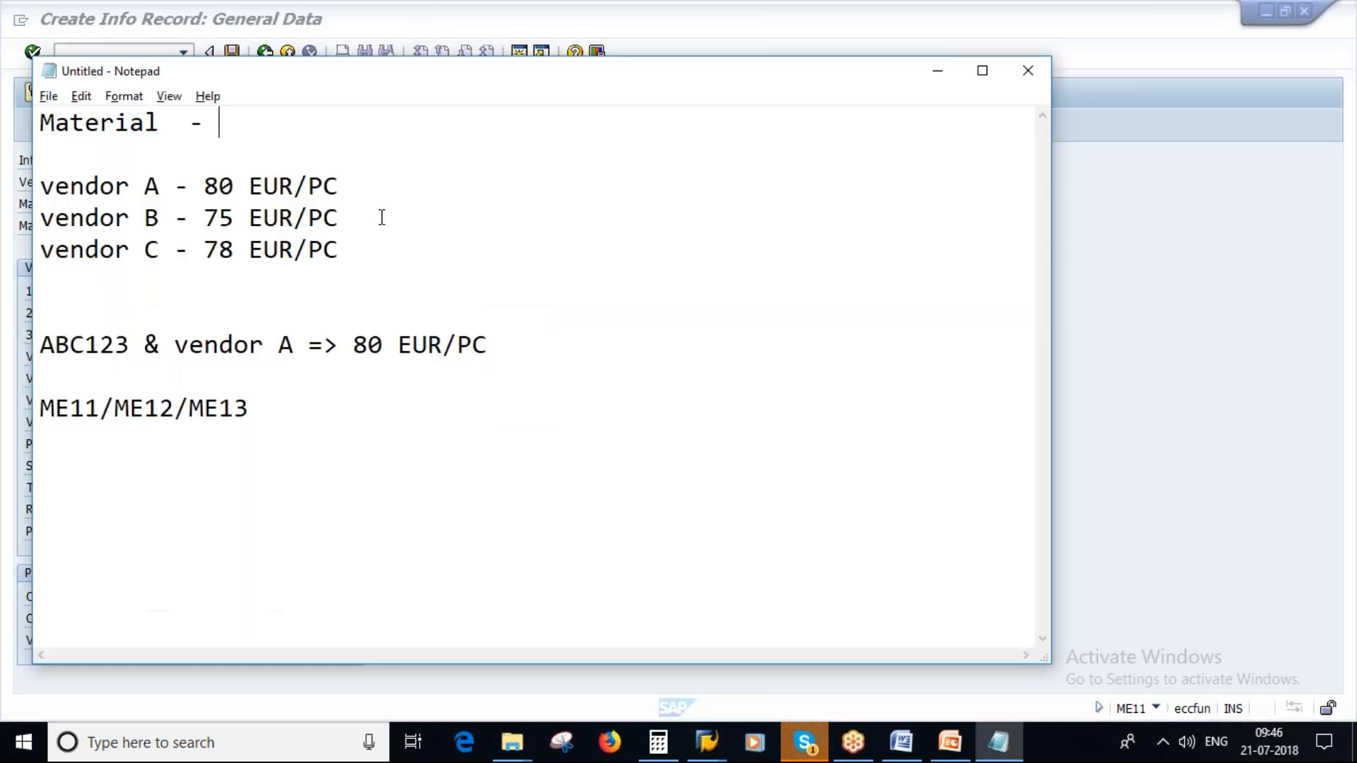
key("ctrl+v")
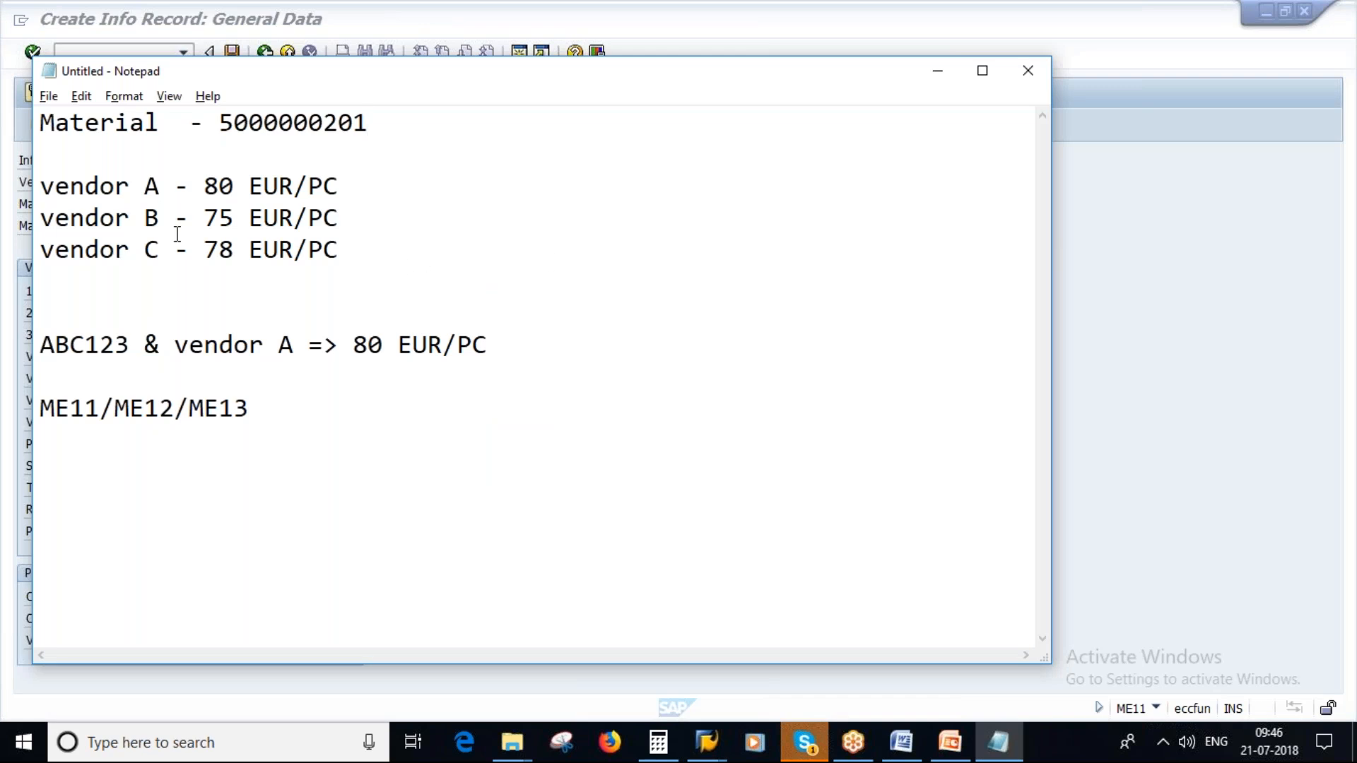
- In the Notepad price list, replace the letter of vendor A with the vendor number copied from the info record
left_click(165, 185)
key("BackSpace")
key("alt+Tab")
left_click(183, 181)
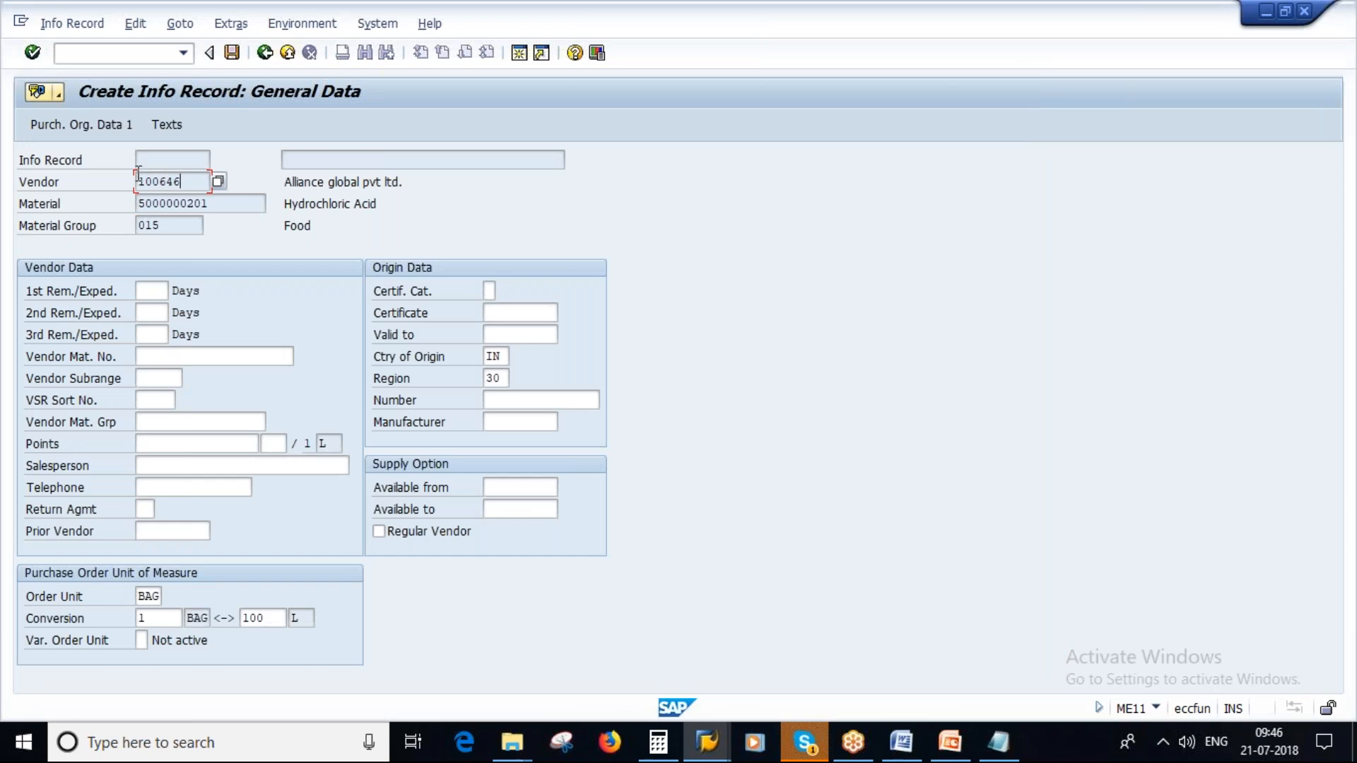
left_click_drag(184, 182, 135, 182)
key("alt+Tab")
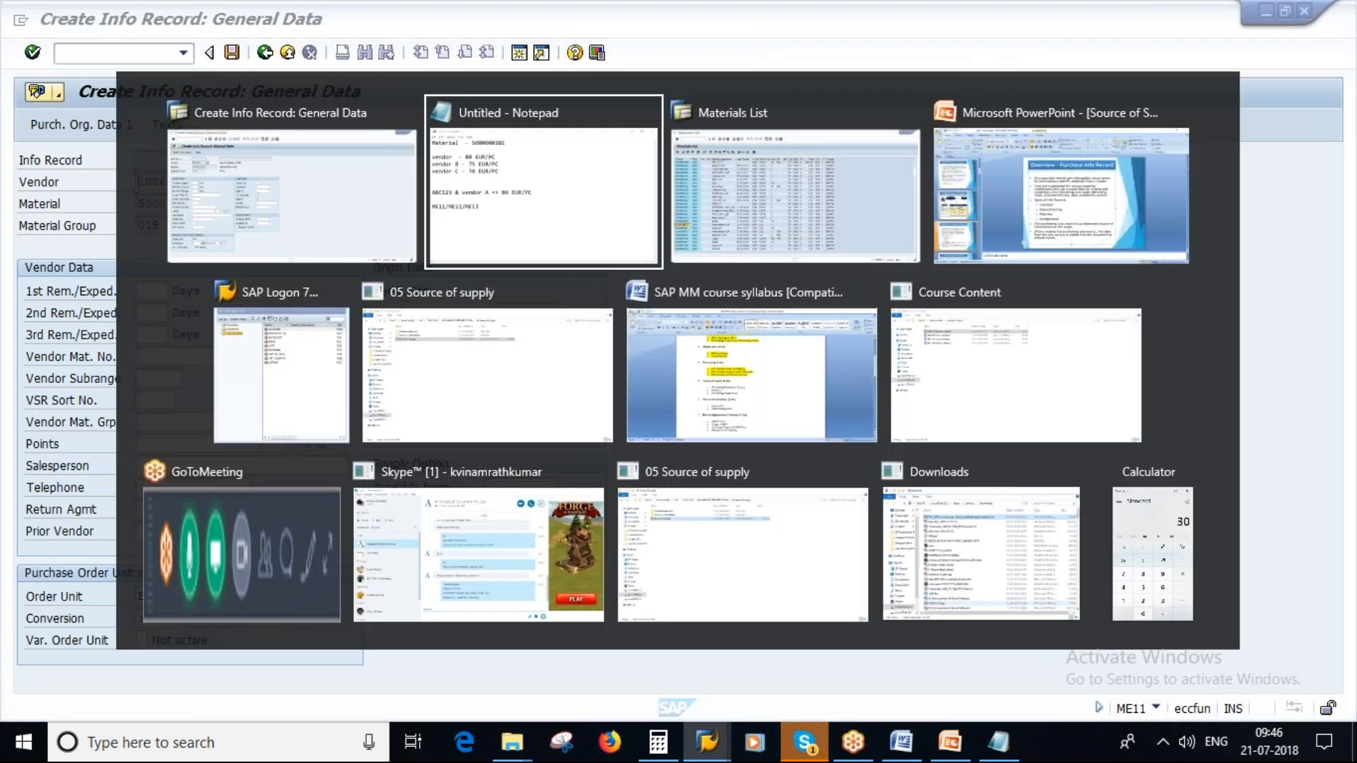
key("ctrl+v")
key("alt+Tab")
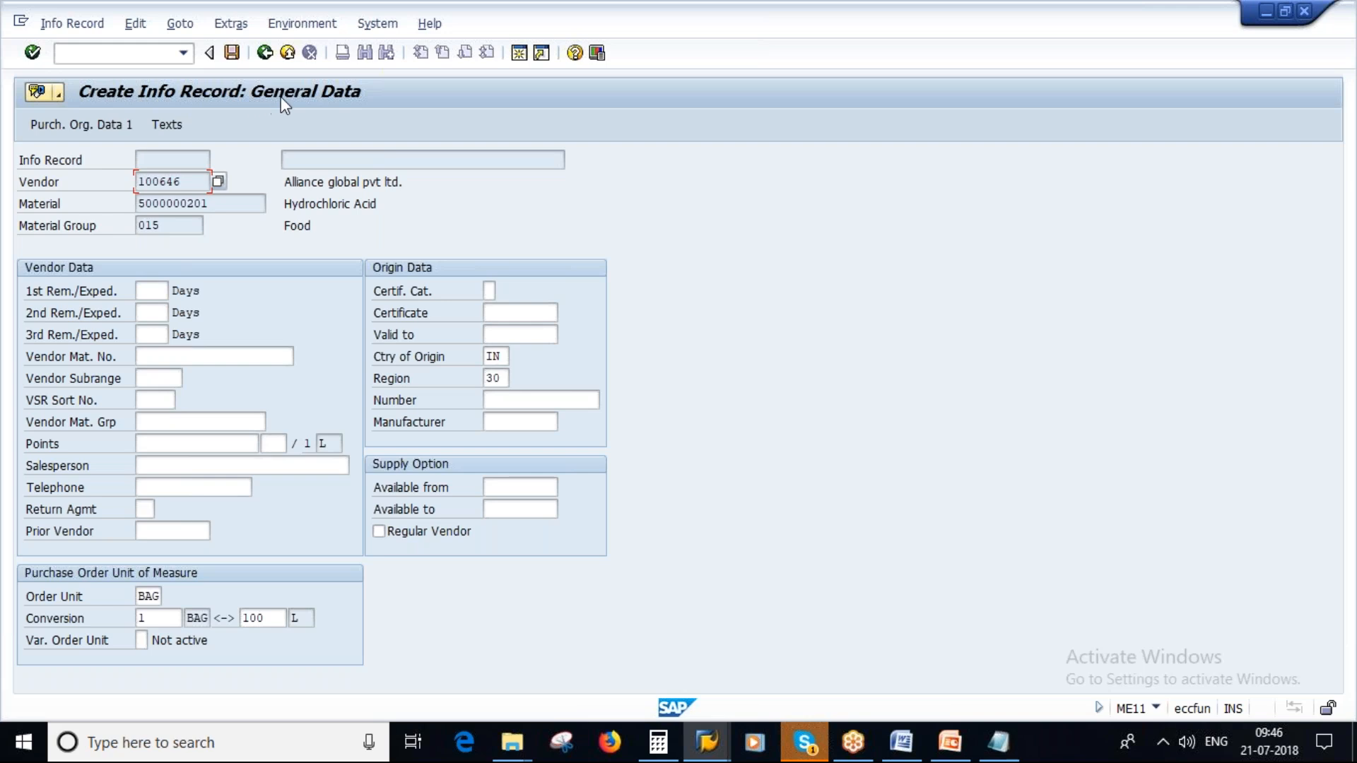
- Review slide 8, Structure of Purchase Info Record, in PowerPoint for the general data section, returning to SAP when done
left_click(942, 748)
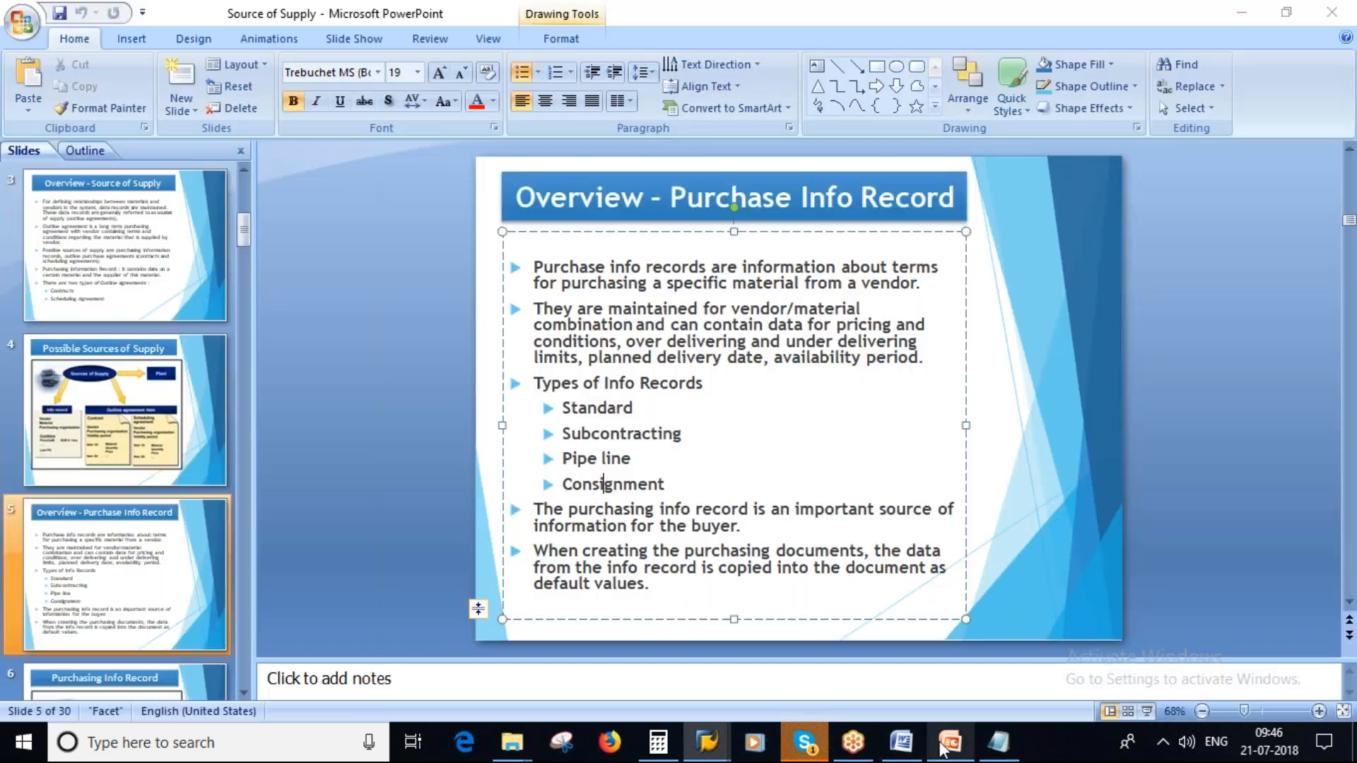
left_click(145, 520)
scroll(147, 499, "down", 2)
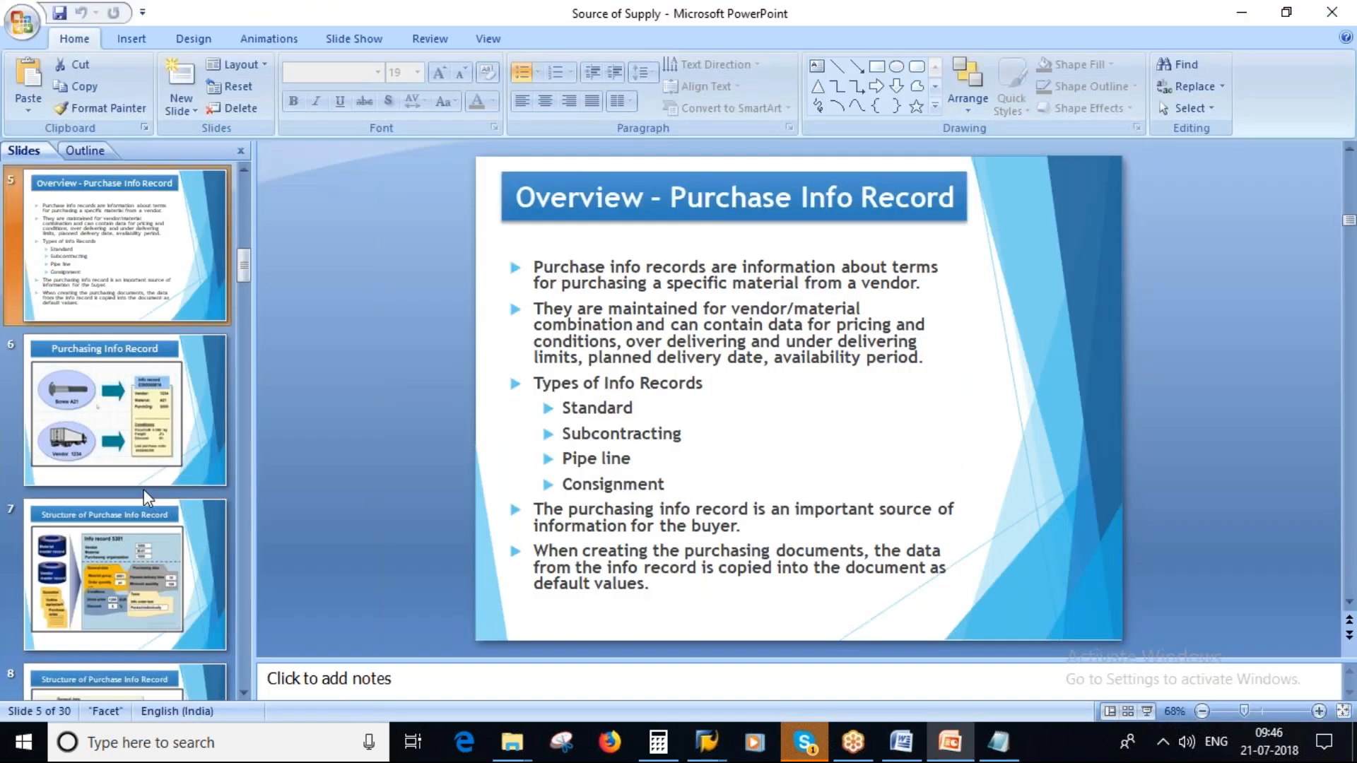
scroll(146, 494, "down", 2)
left_click(141, 460)
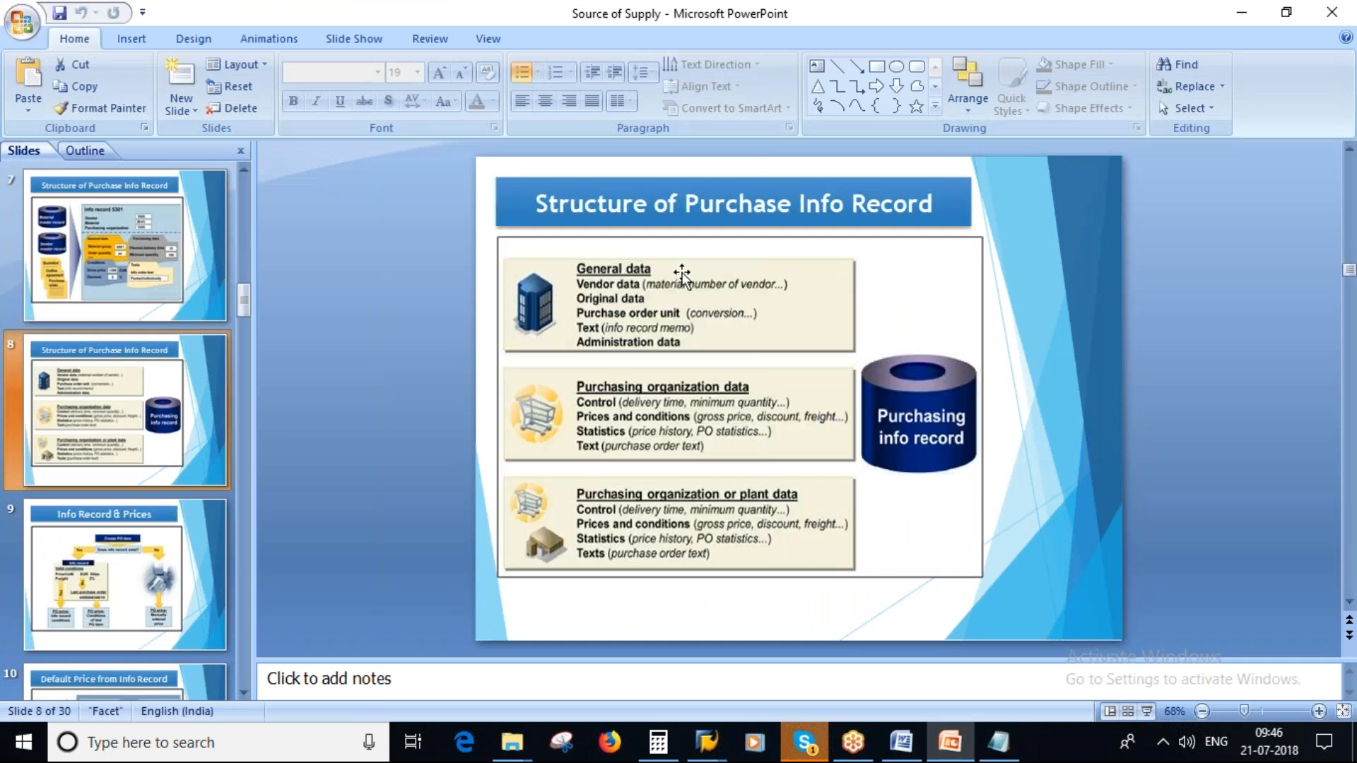
key("alt+Tab")
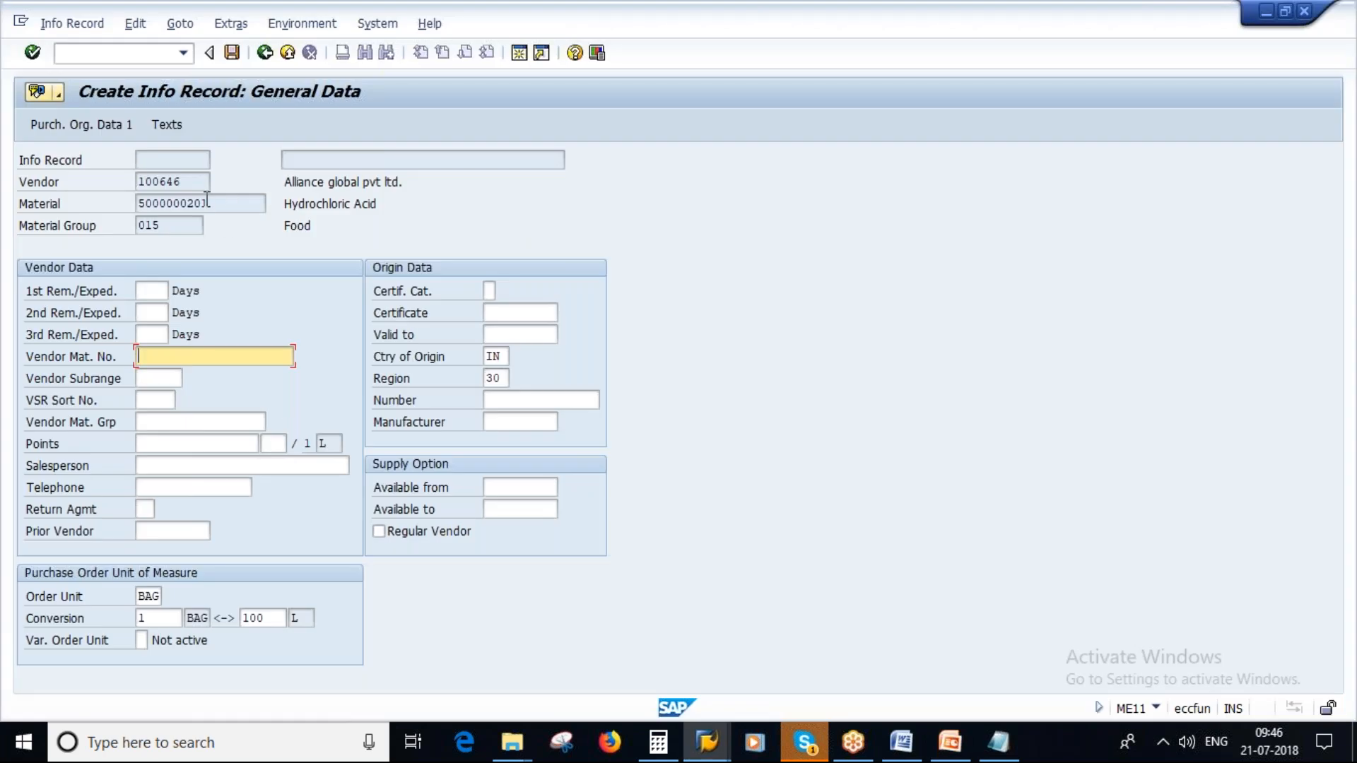
- Enter savan12345 as the vendor material number in the info record's vendor data
left_click_drag(209, 204, 134, 205)
left_click(126, 211)
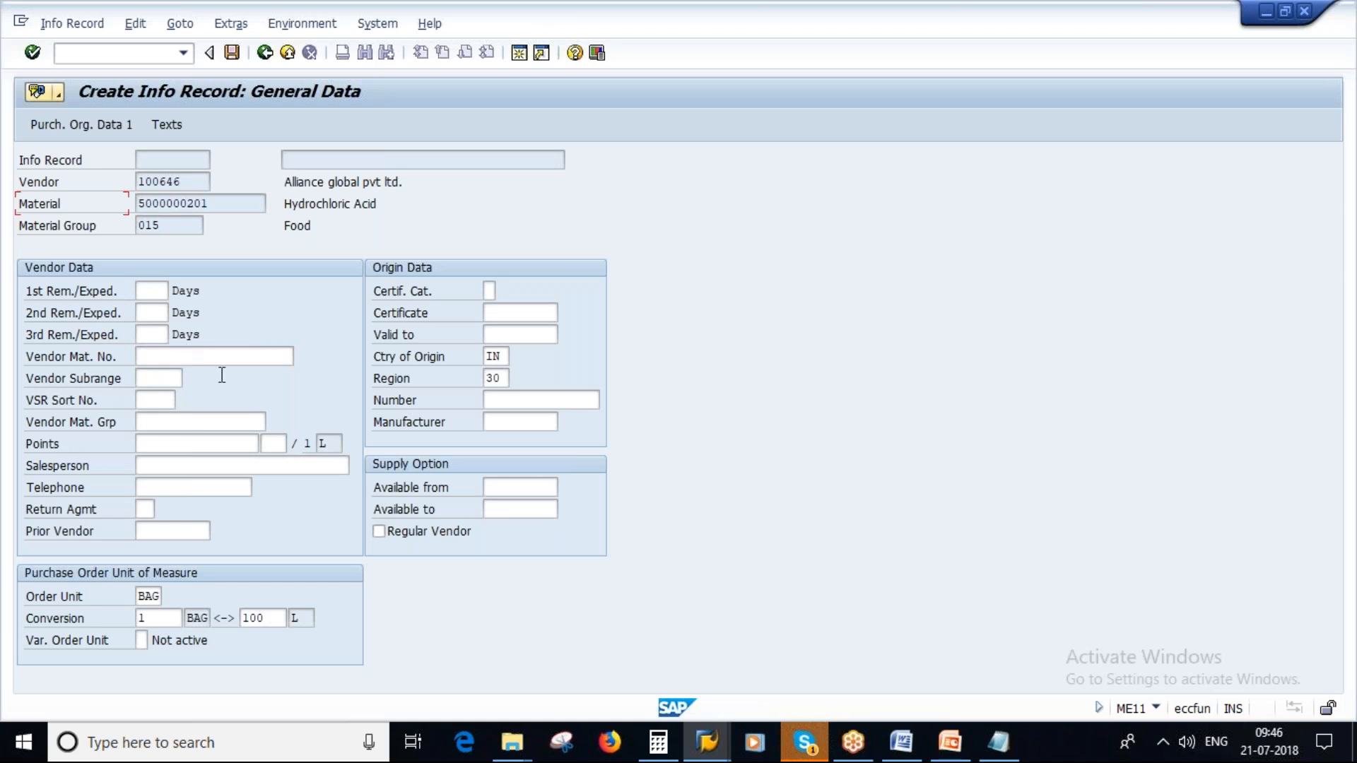
left_click(187, 355)
type("savan12345")
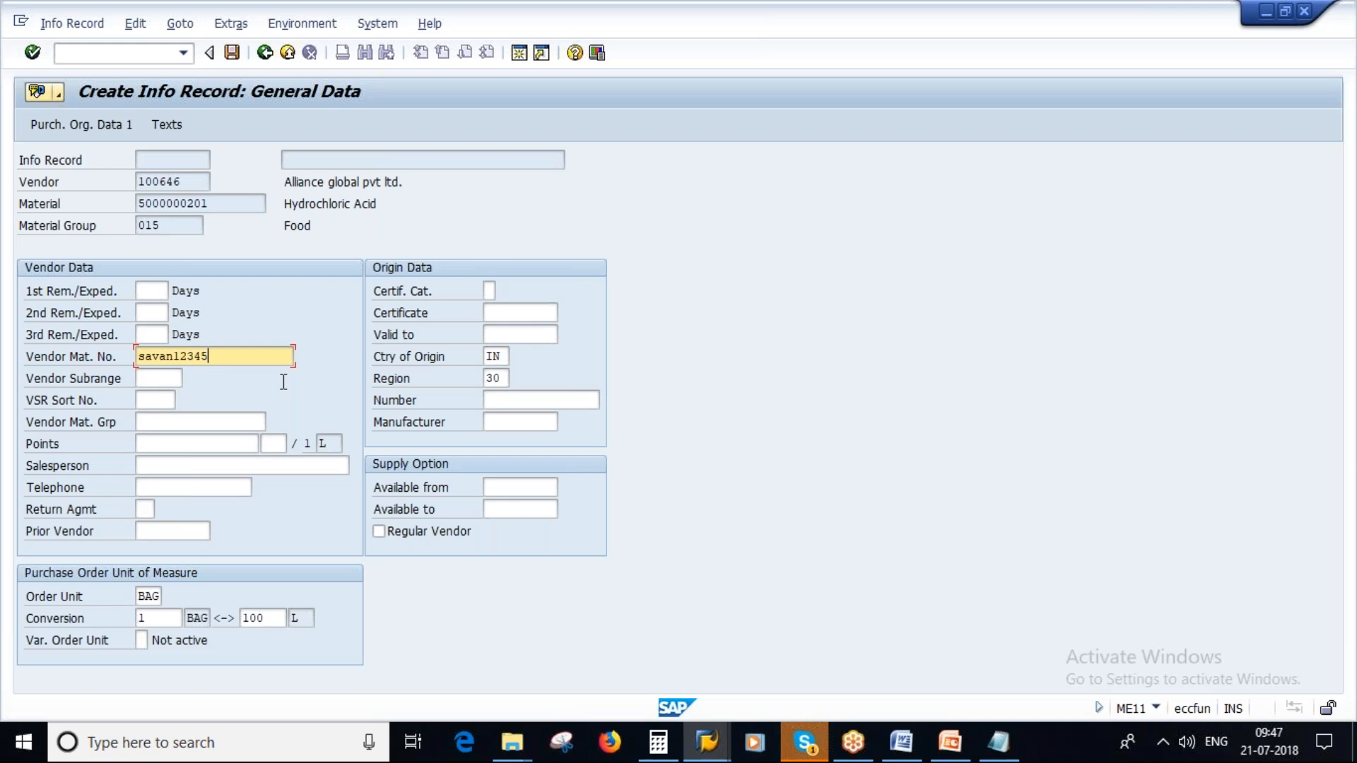
left_click_drag(214, 355, 175, 355)
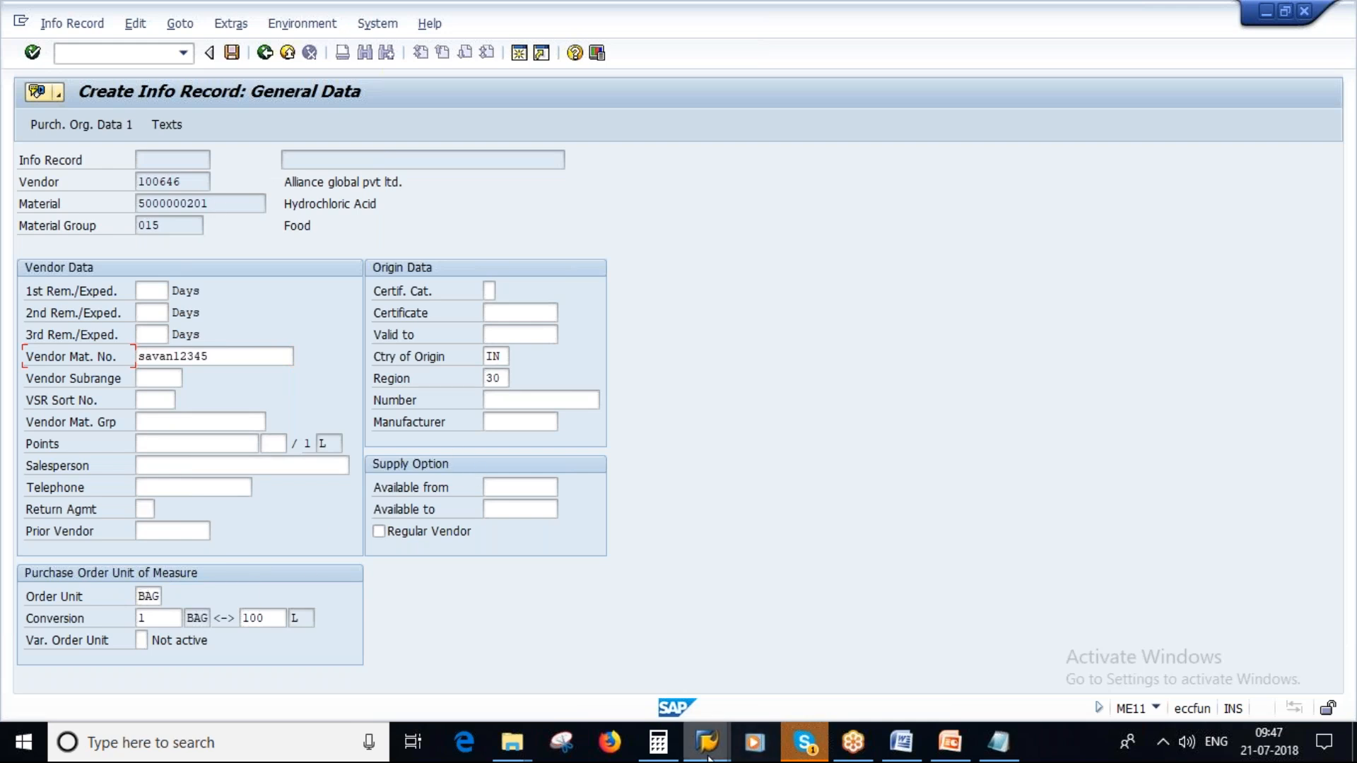
mouse_move(709, 753)
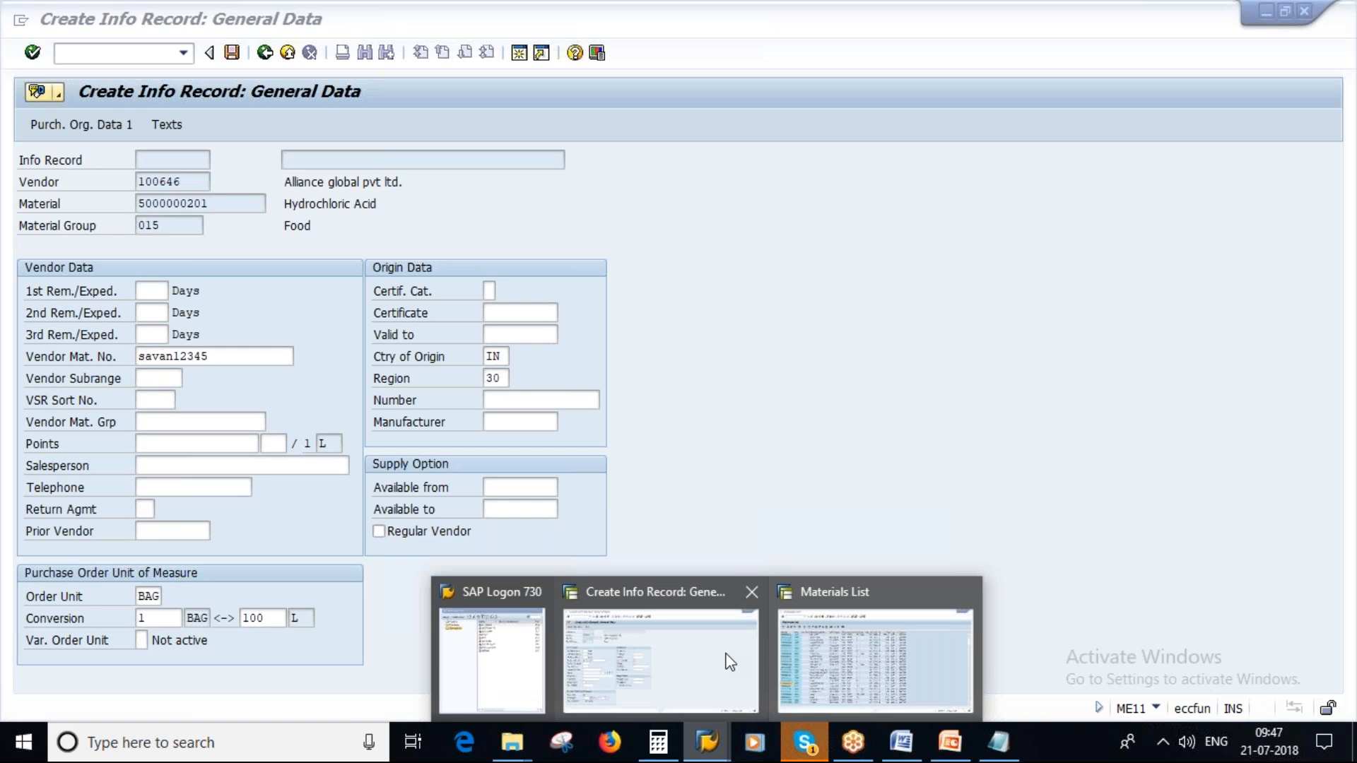
left_click(875, 661)
key("ctrl+slash")
type("/nmm02")
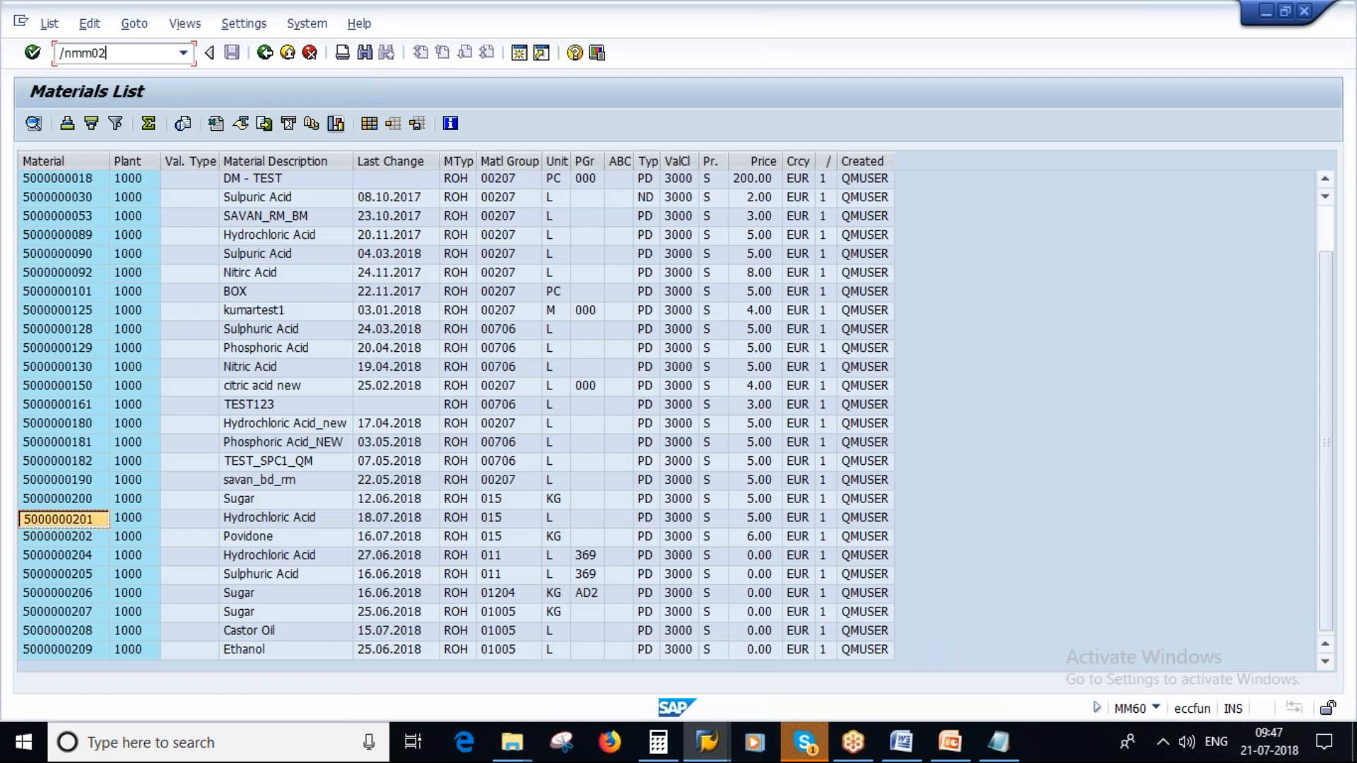
key("Return")
key("Return")
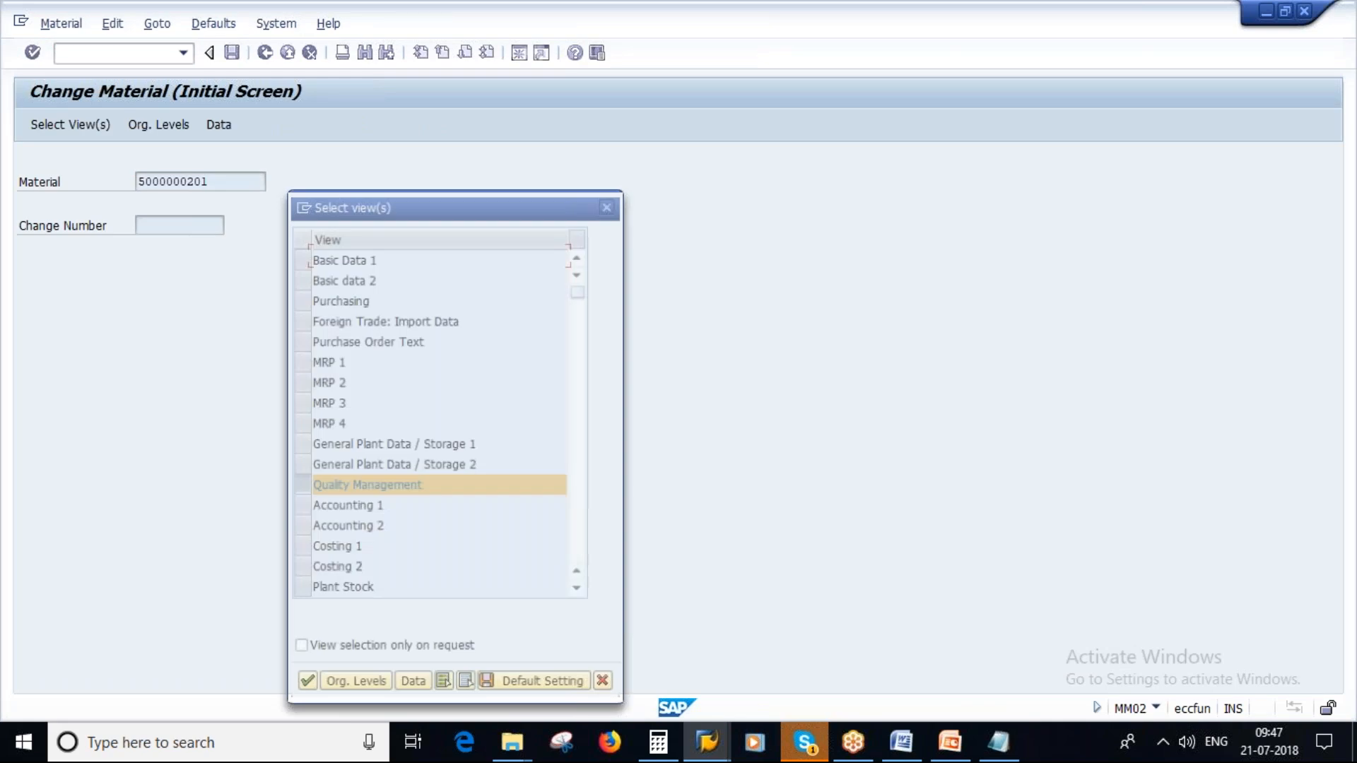
- Replace the Quality Management selection with Purchasing and open that view of the material for plant 1000
left_click(299, 485)
left_click(299, 297)
left_click(305, 685)
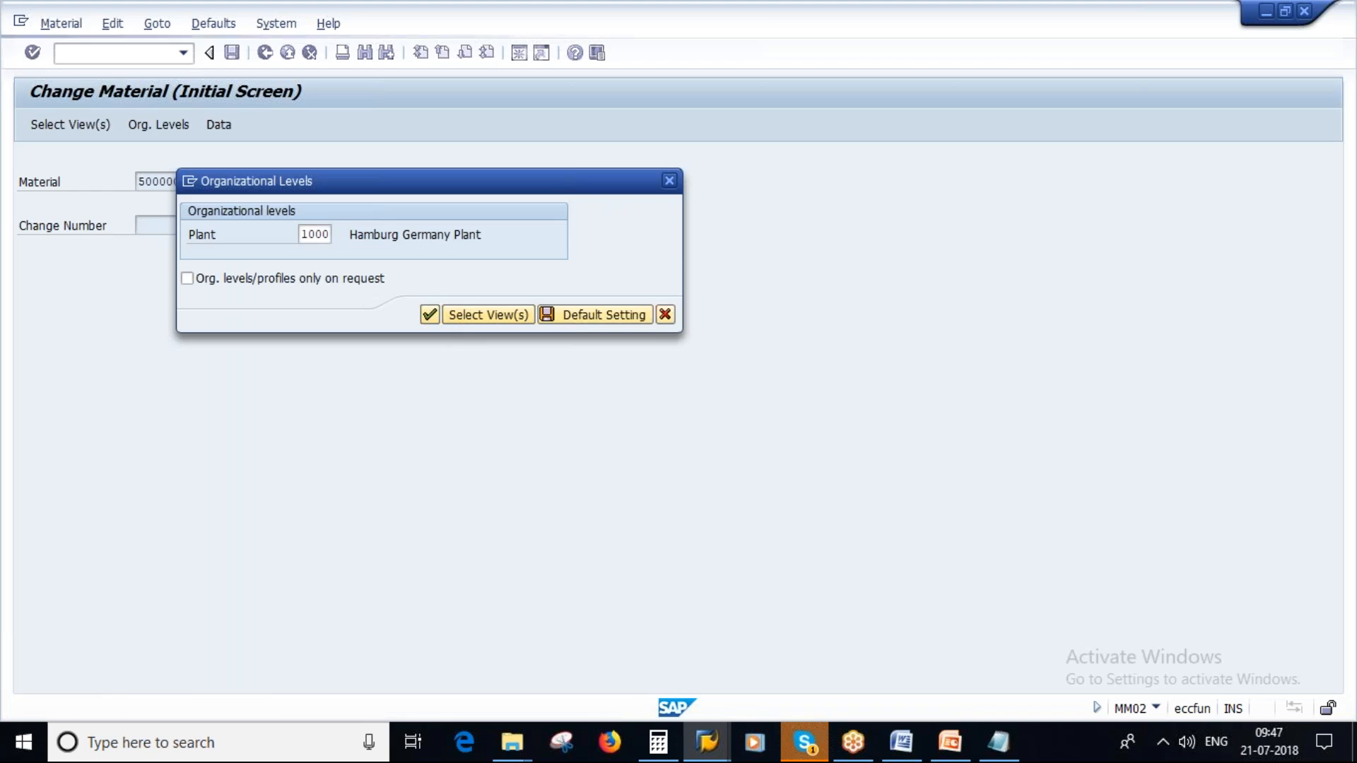
key("Return")
- Clear the order unit in the material's Purchasing view and save the material
left_click(458, 312)
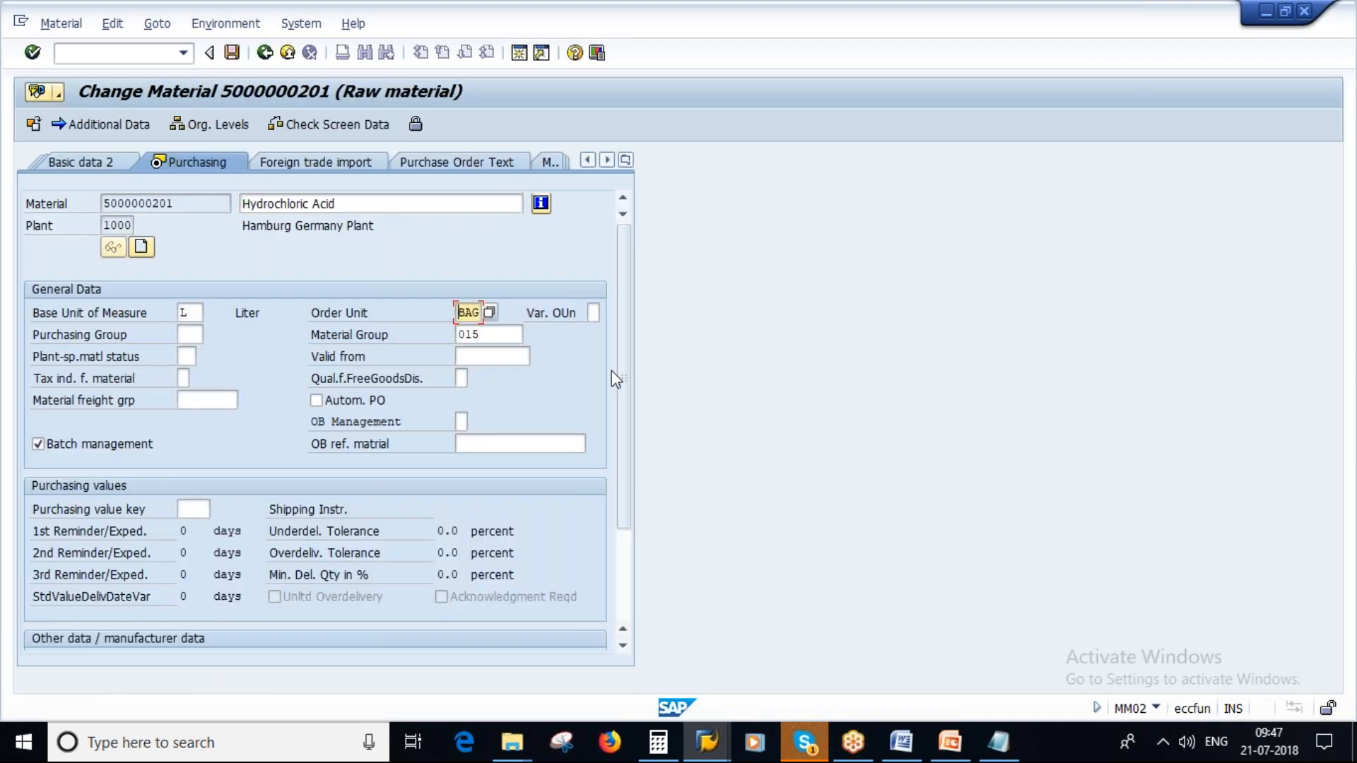
key("Delete")
key("Delete")
key("Delete")
key("Return")
left_click(283, 410)
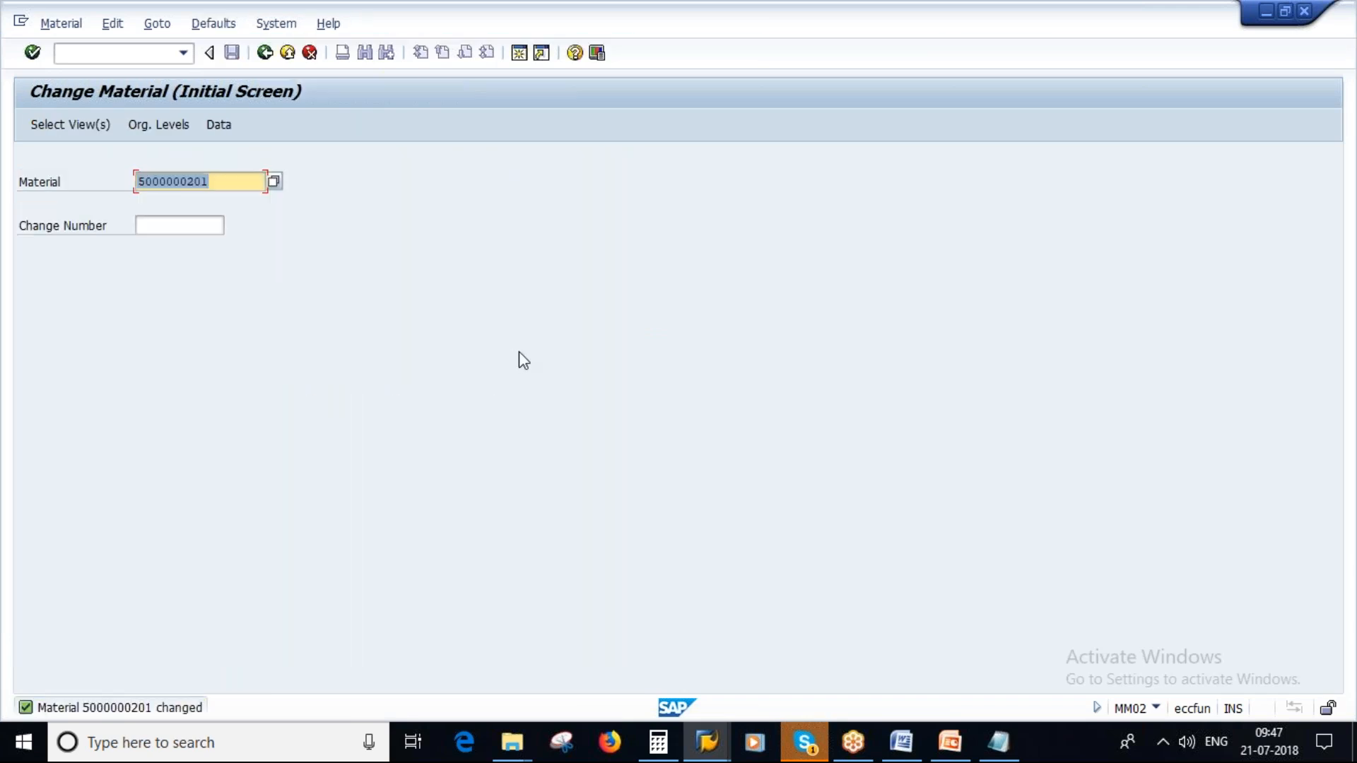
- In the info record session, leave the general data without keeping it and reopen it for the same vendor and material
key("alt+Tab")
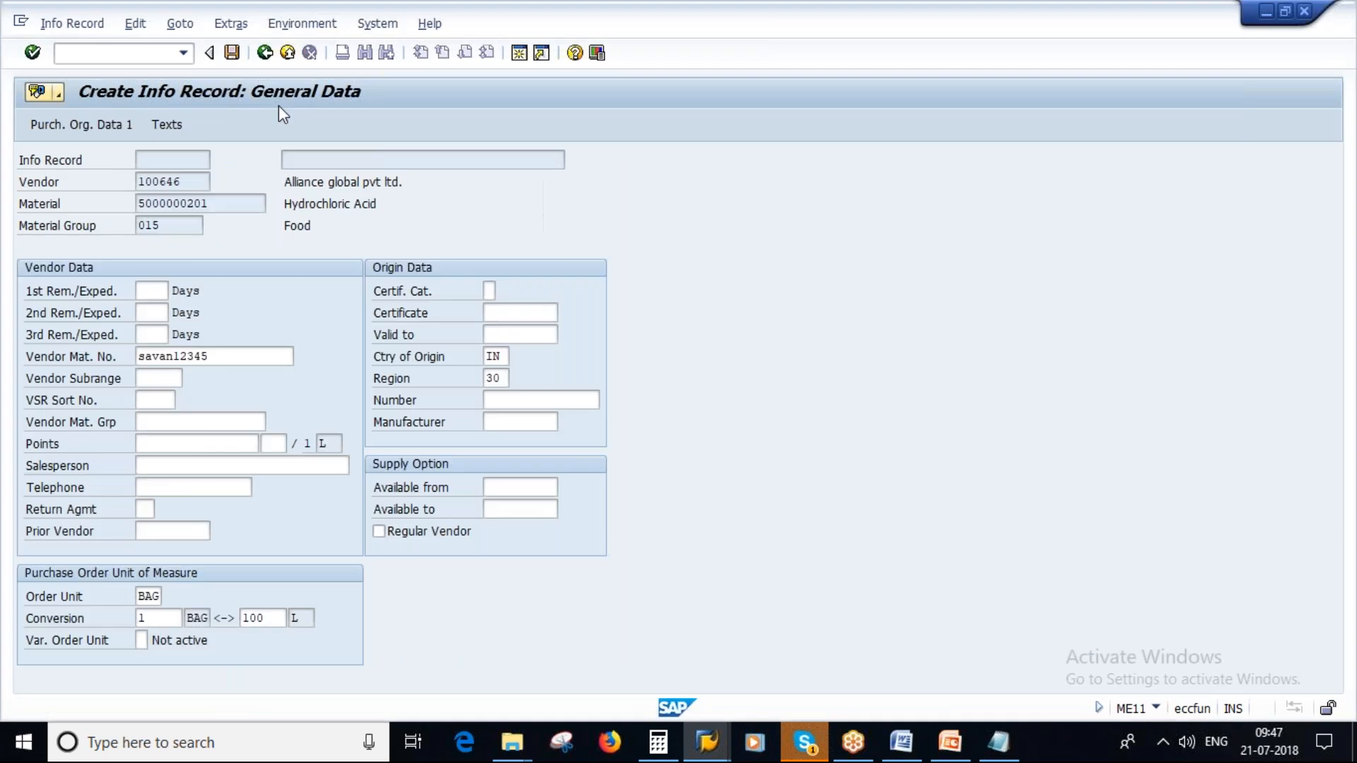
left_click(265, 53)
left_click(354, 368)
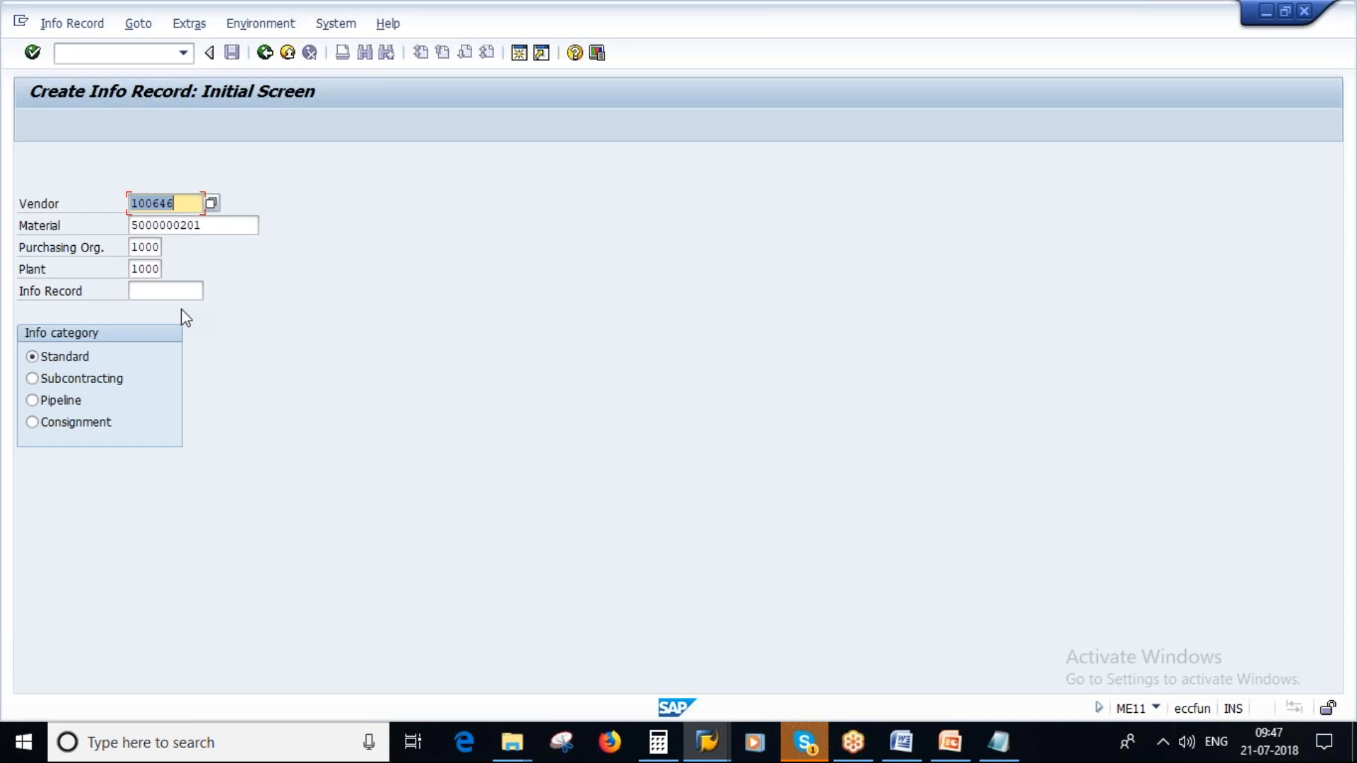
key("Return")
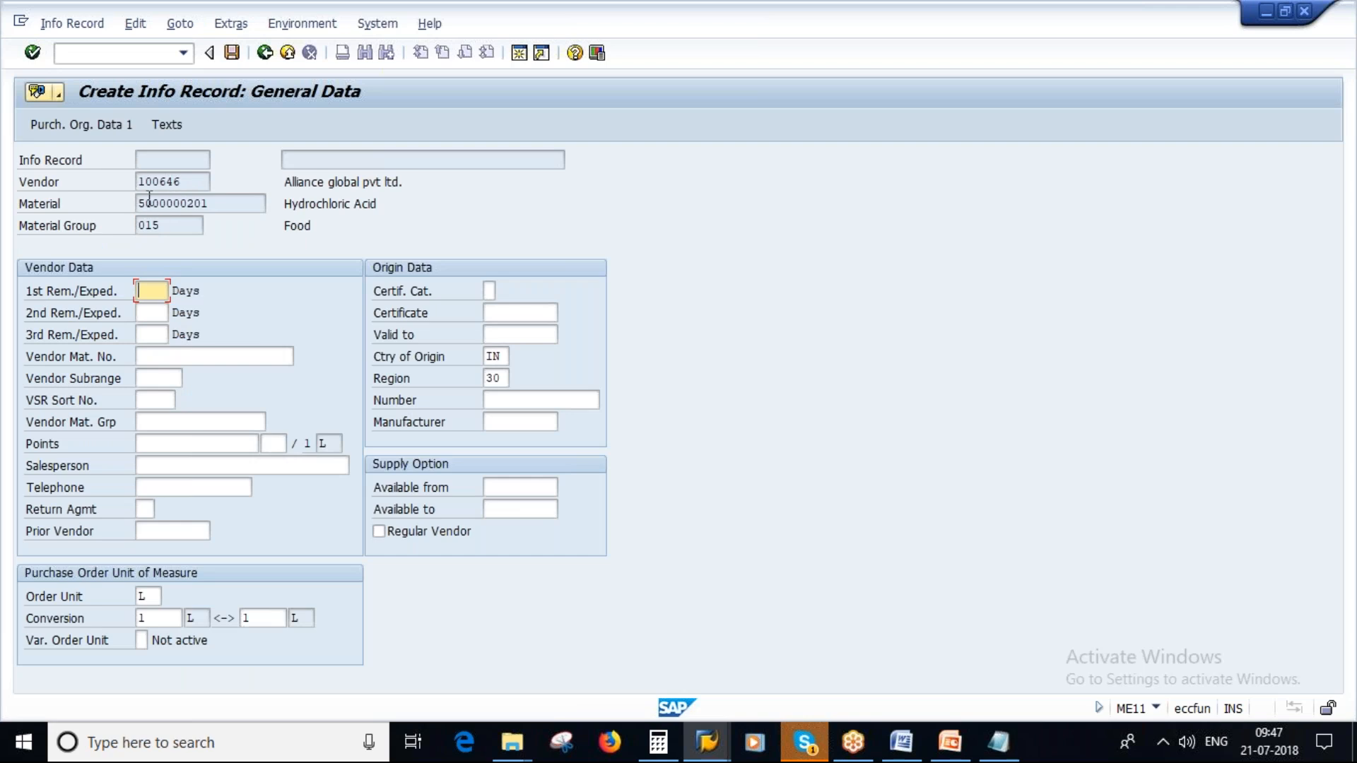
- Point out the vendor and material numbers, and enter savan12345 again as the vendor material number
left_click(188, 183)
left_click_drag(188, 183, 131, 178)
left_click_drag(211, 203, 115, 203)
left_click(998, 742)
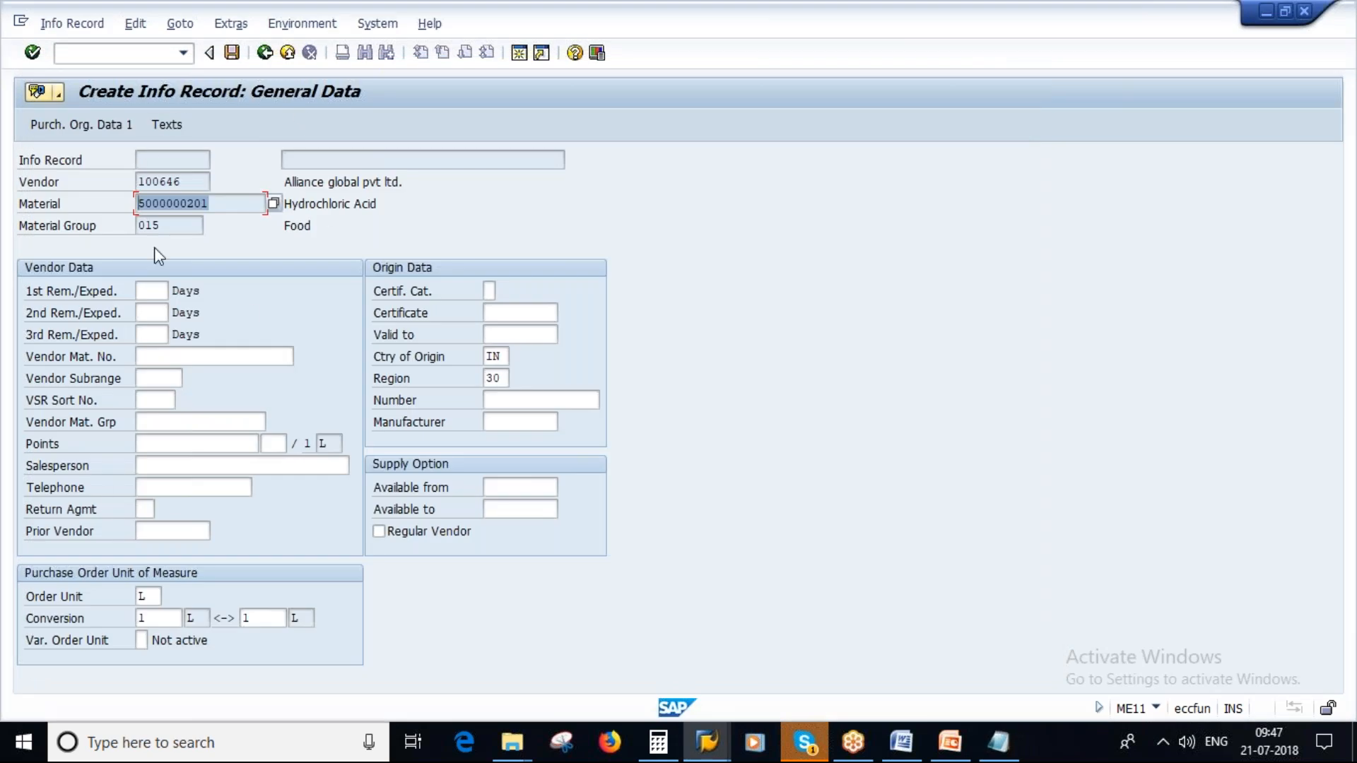
left_click(182, 358)
left_click(180, 378)
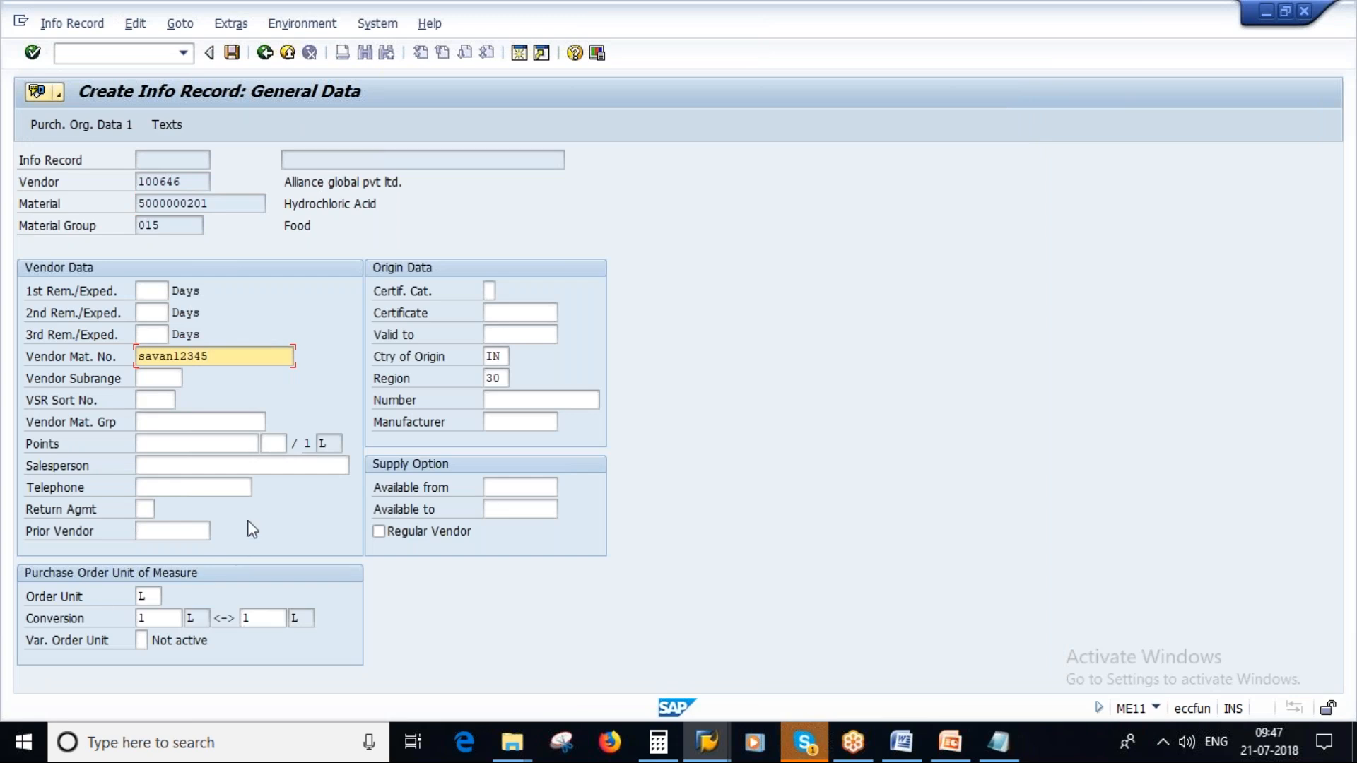
- Look at slide 7, Structure of Purchase Info Record, in PowerPoint, returning to SAP when done
left_click(950, 742)
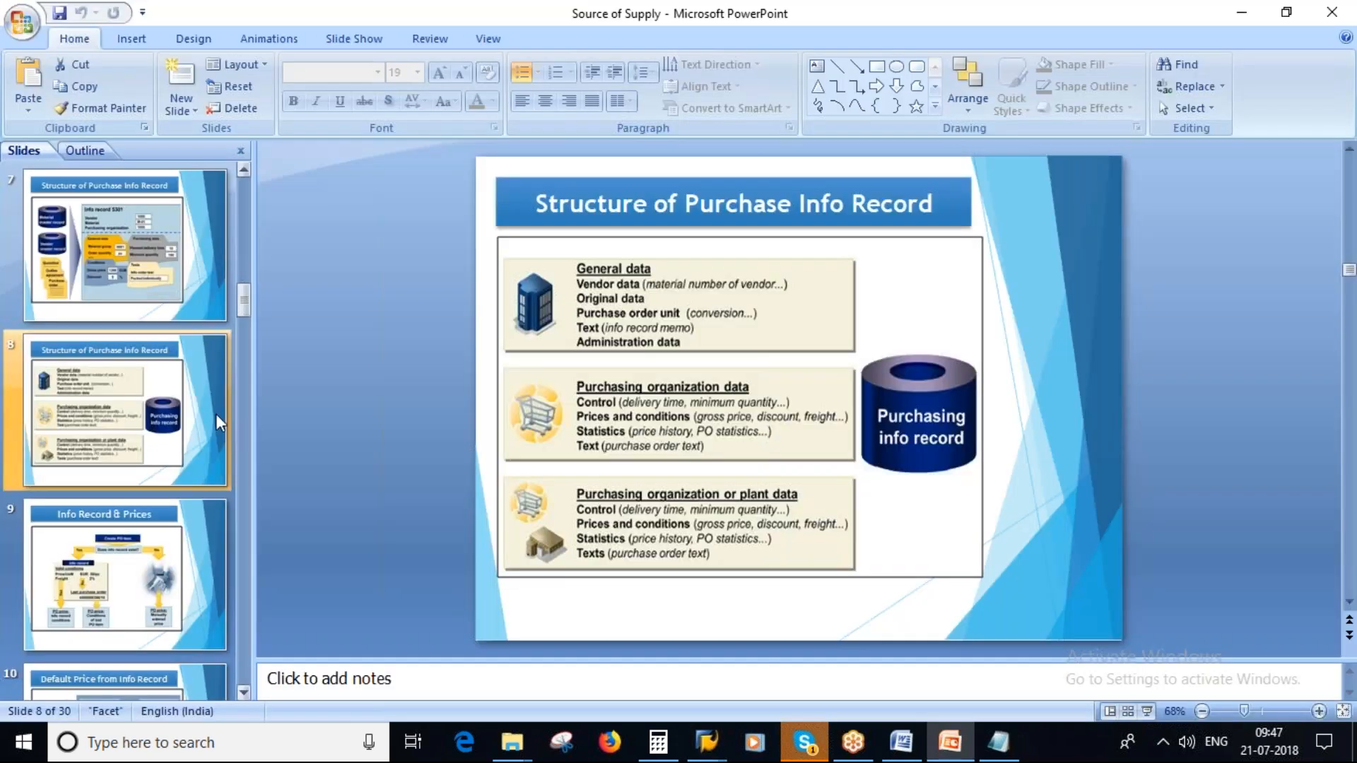
left_click(151, 269)
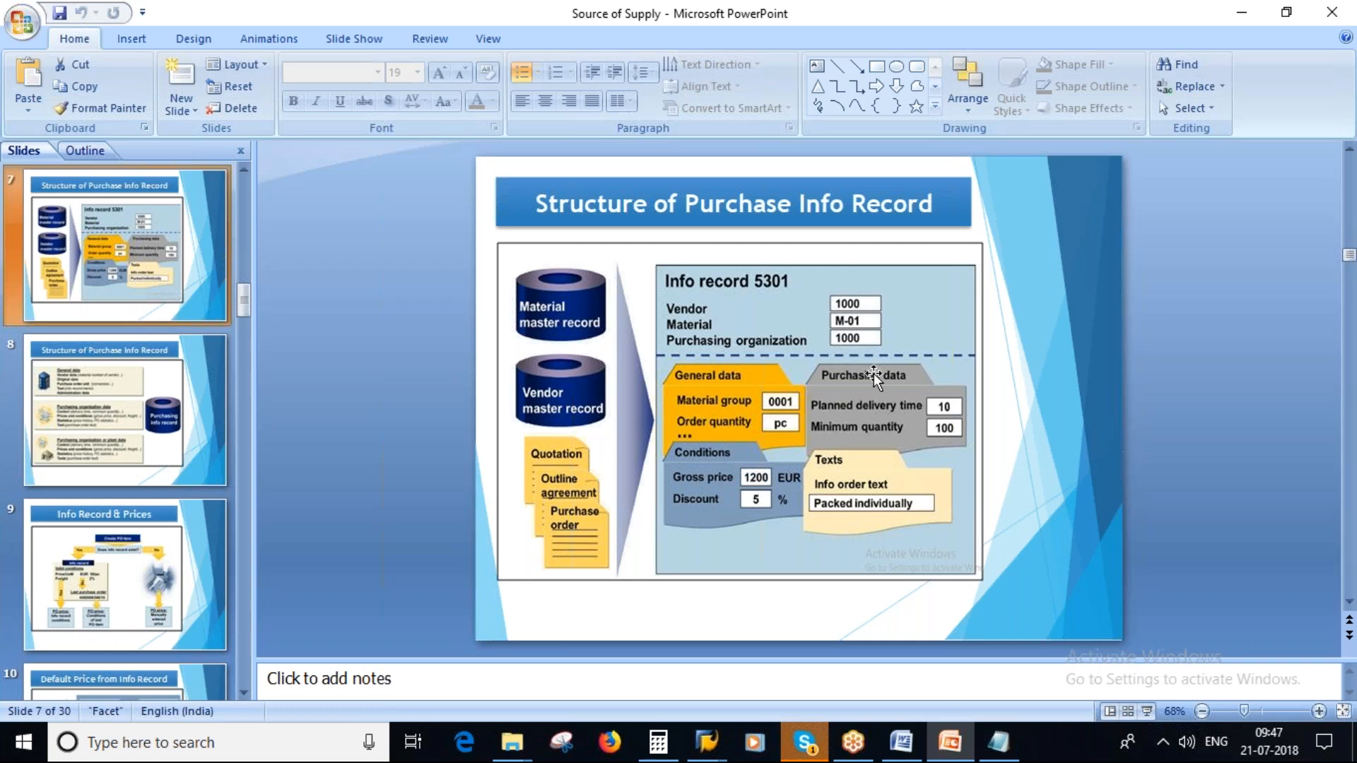
key("alt+Tab")
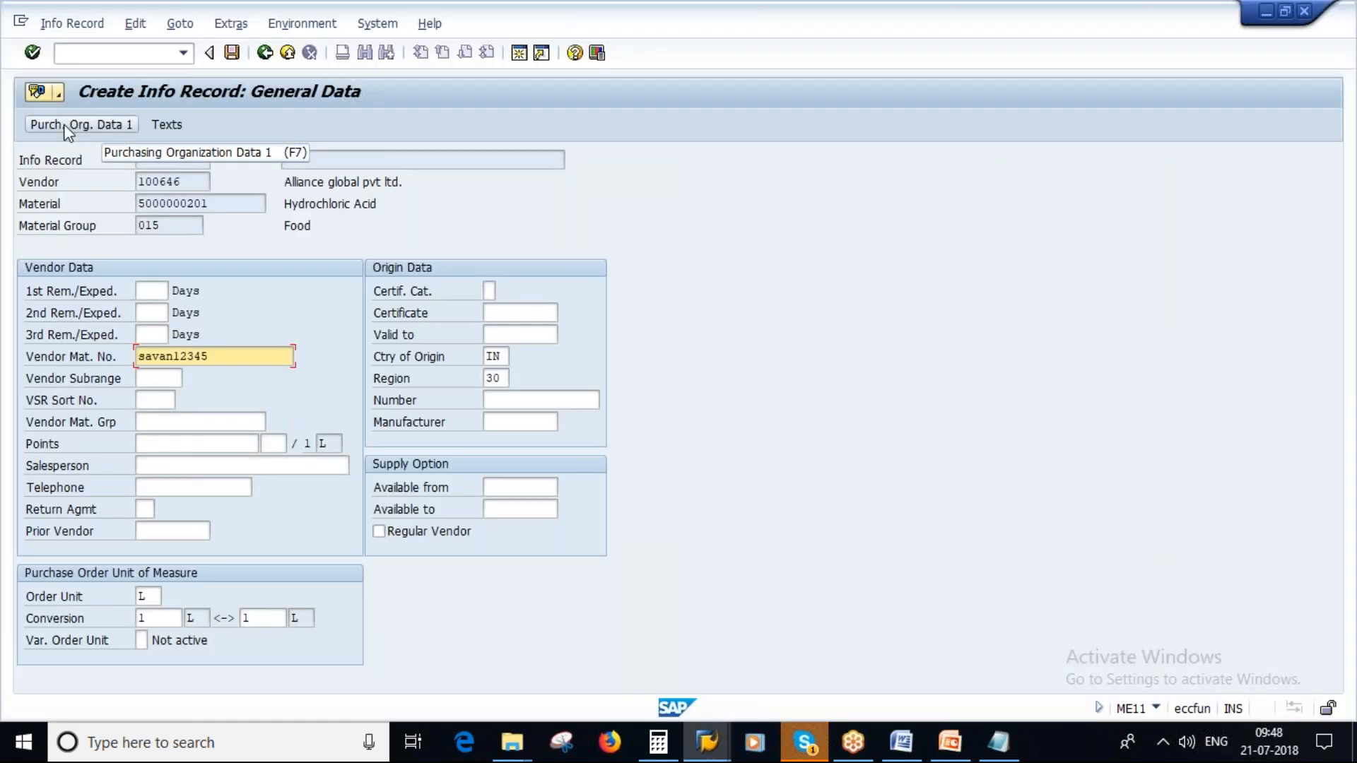
- Open Purchasing Organization Data 1 of the info record and highlight the planned delivery time
left_click(66, 127)
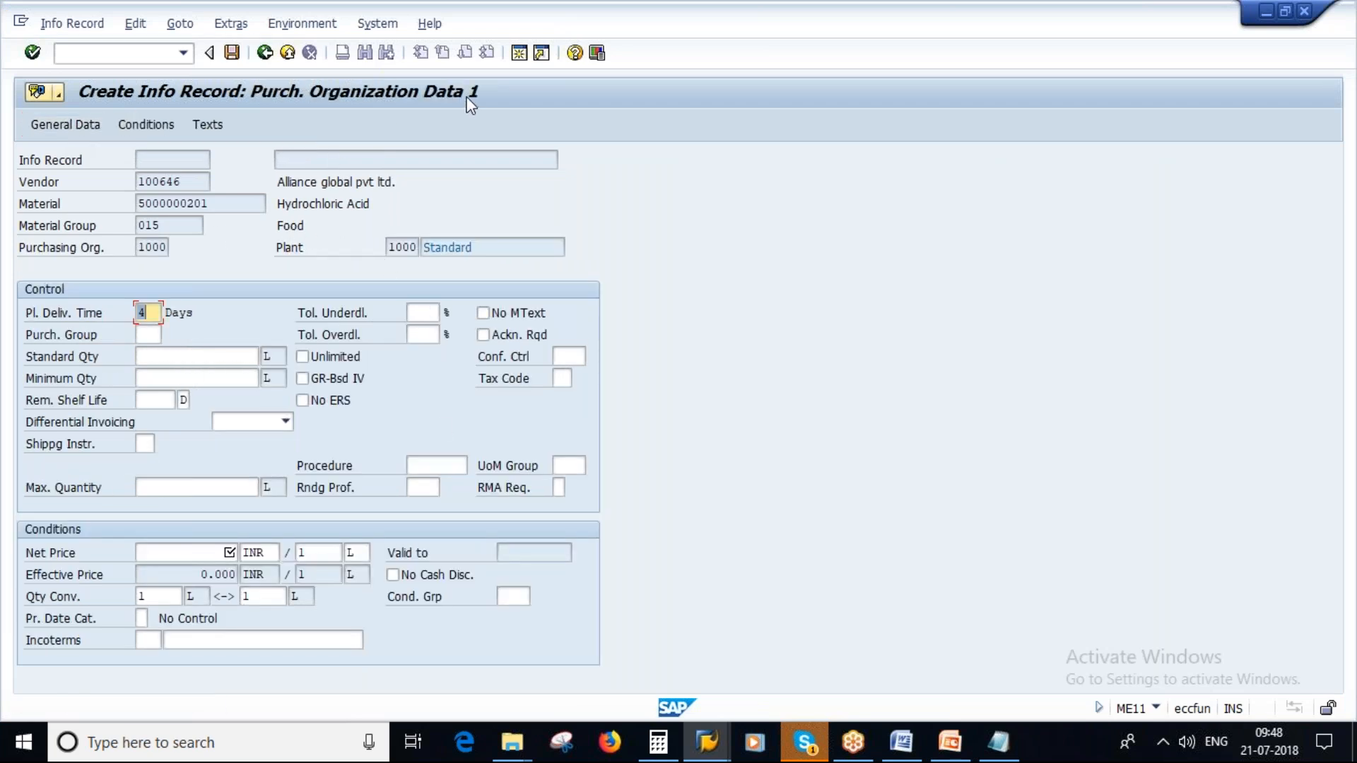
left_click(146, 312)
double_click(147, 312)
- Present slide 7 in PowerPoint, marking the info record header, its links to both master records and the Purchasing data heading in pen
left_click(950, 742)
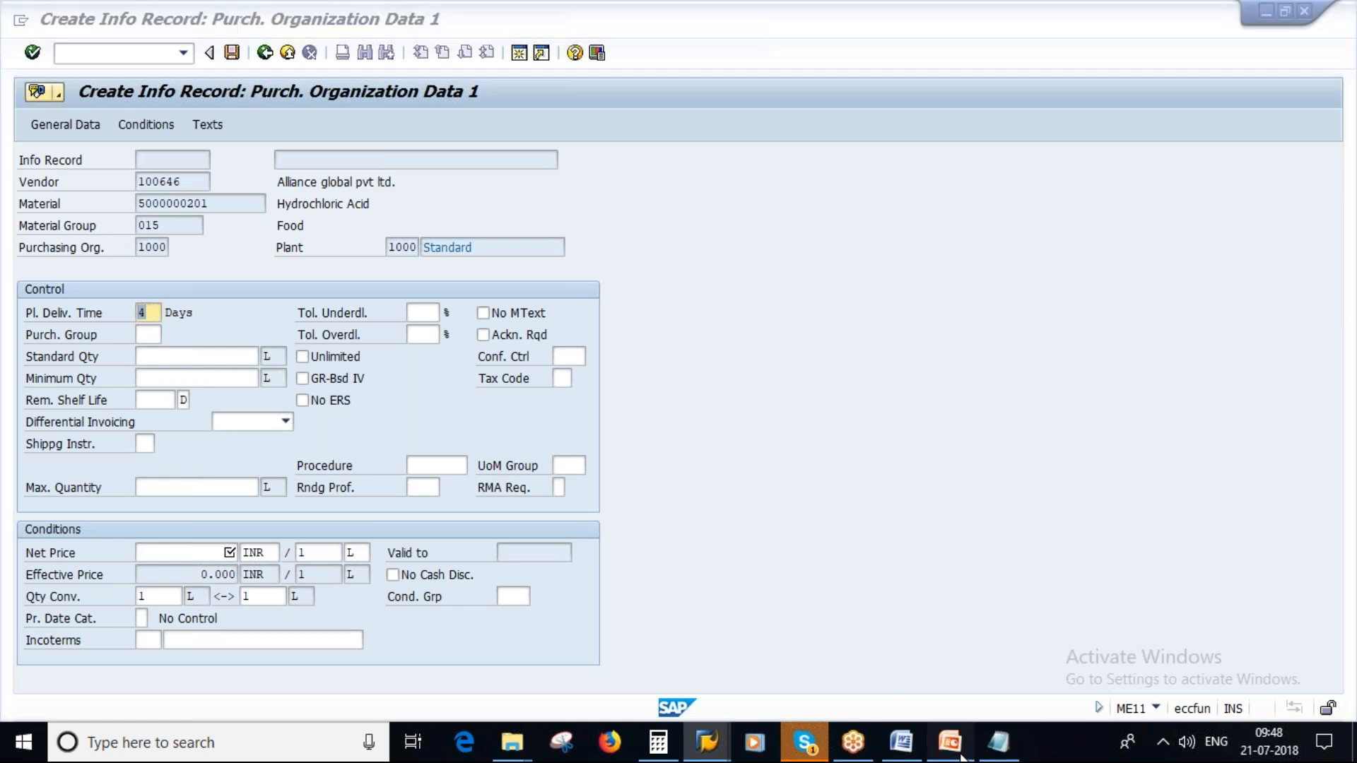
left_click(1147, 711)
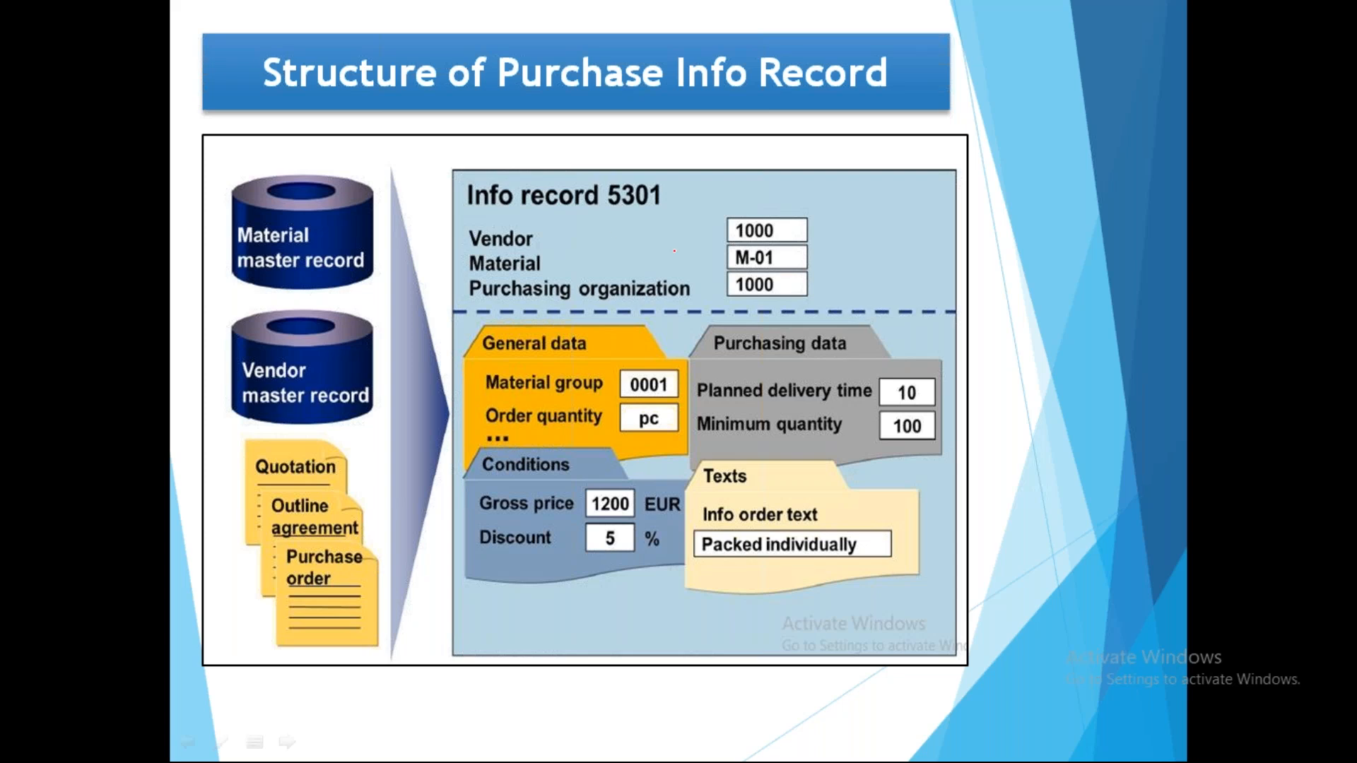
mouse_move(572, 142)
left_mouse_down()
mouse_move(530, 139)
mouse_move(490, 304)
mouse_move(823, 214)
mouse_move(454, 244)
mouse_move(608, 170)
mouse_move(610, 188)
left_mouse_up()
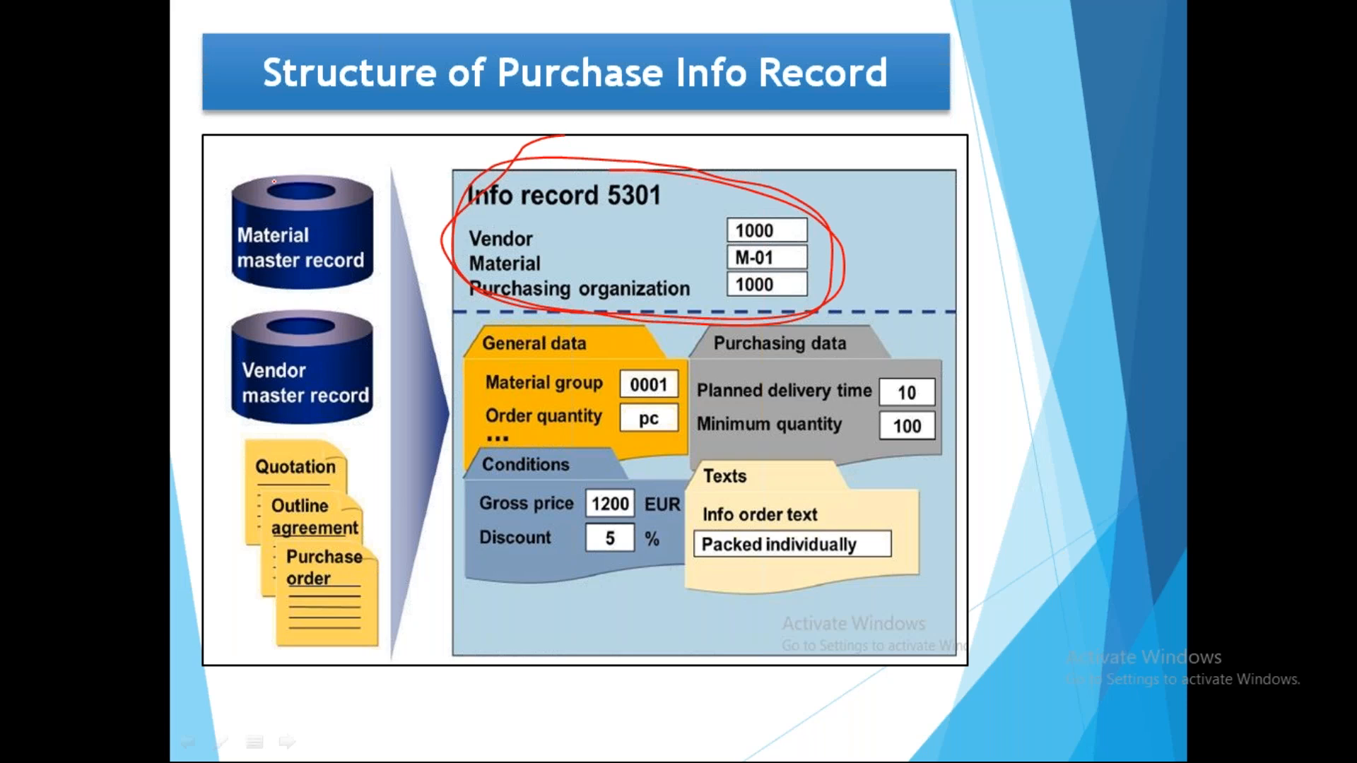
left_click_drag(355, 230, 555, 257)
left_click_drag(409, 359, 508, 342)
left_click_drag(521, 229, 524, 281)
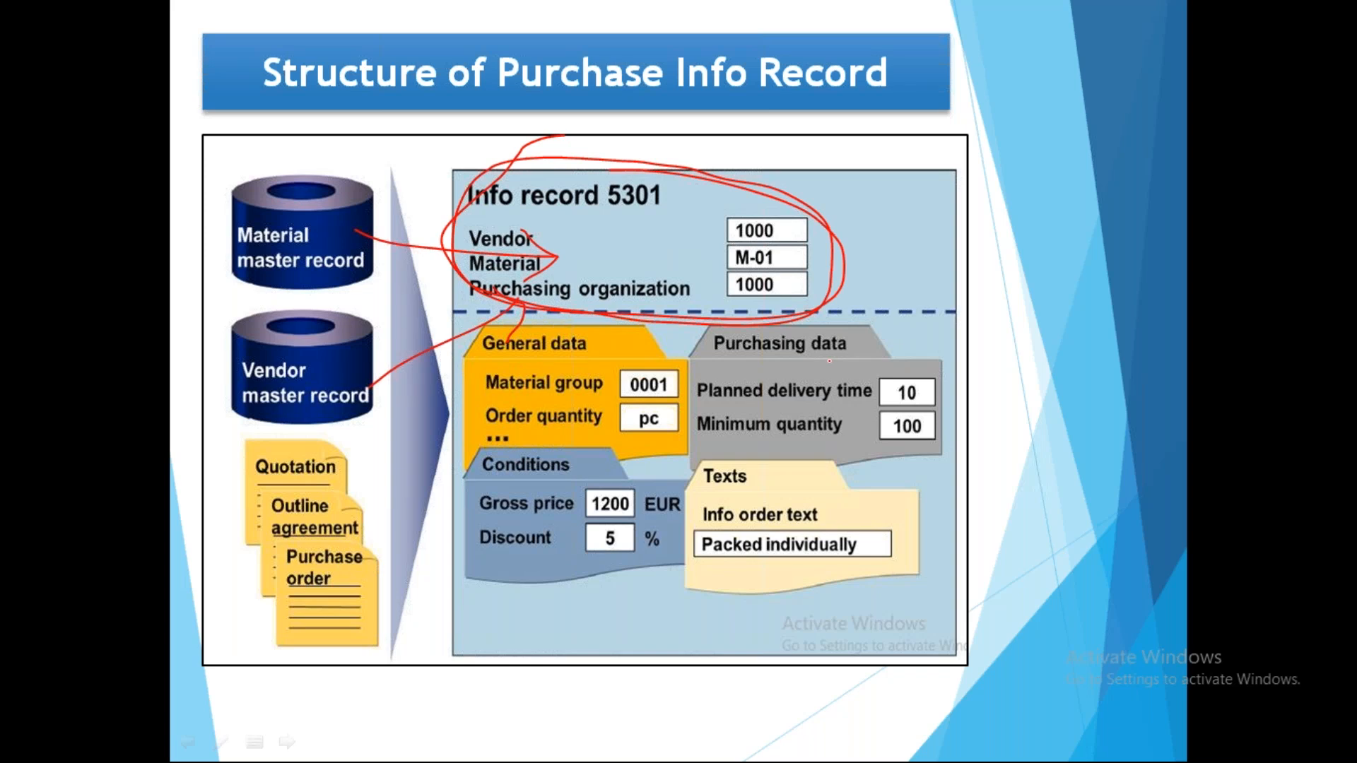
mouse_move(707, 364)
left_mouse_down()
mouse_move(690, 371)
mouse_move(900, 421)
mouse_move(770, 357)
mouse_move(734, 407)
mouse_move(908, 358)
left_mouse_up()
key("Right")
key("Escape")
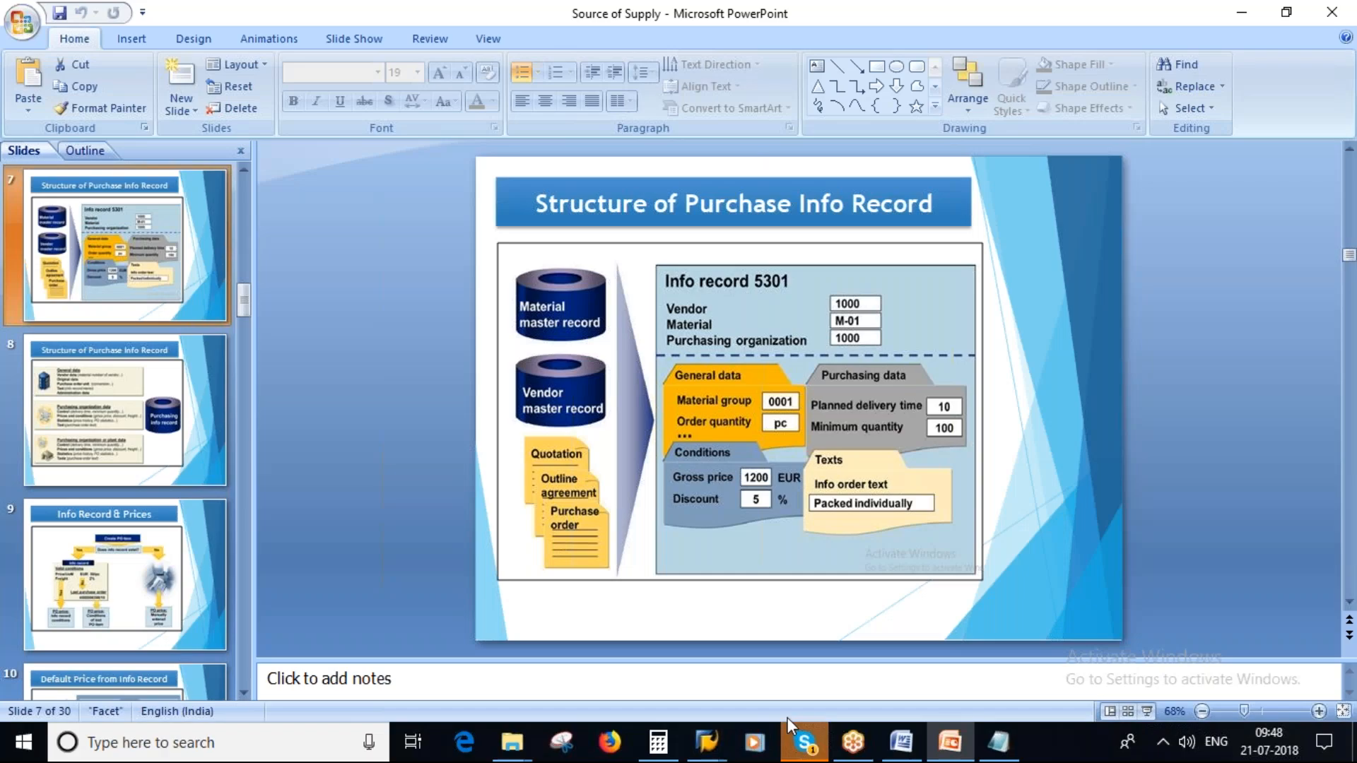
mouse_move(707, 741)
left_click(875, 639)
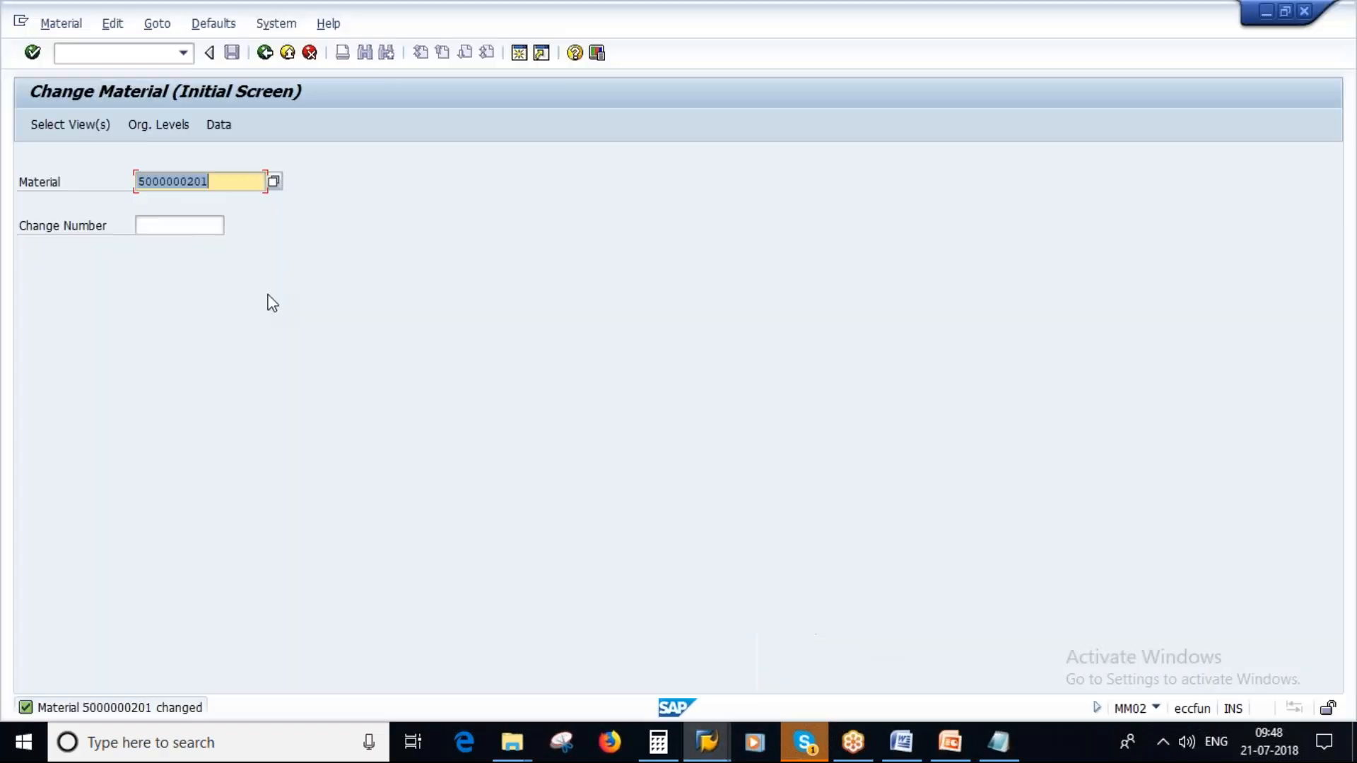
left_click(58, 31)
mouse_move(97, 113)
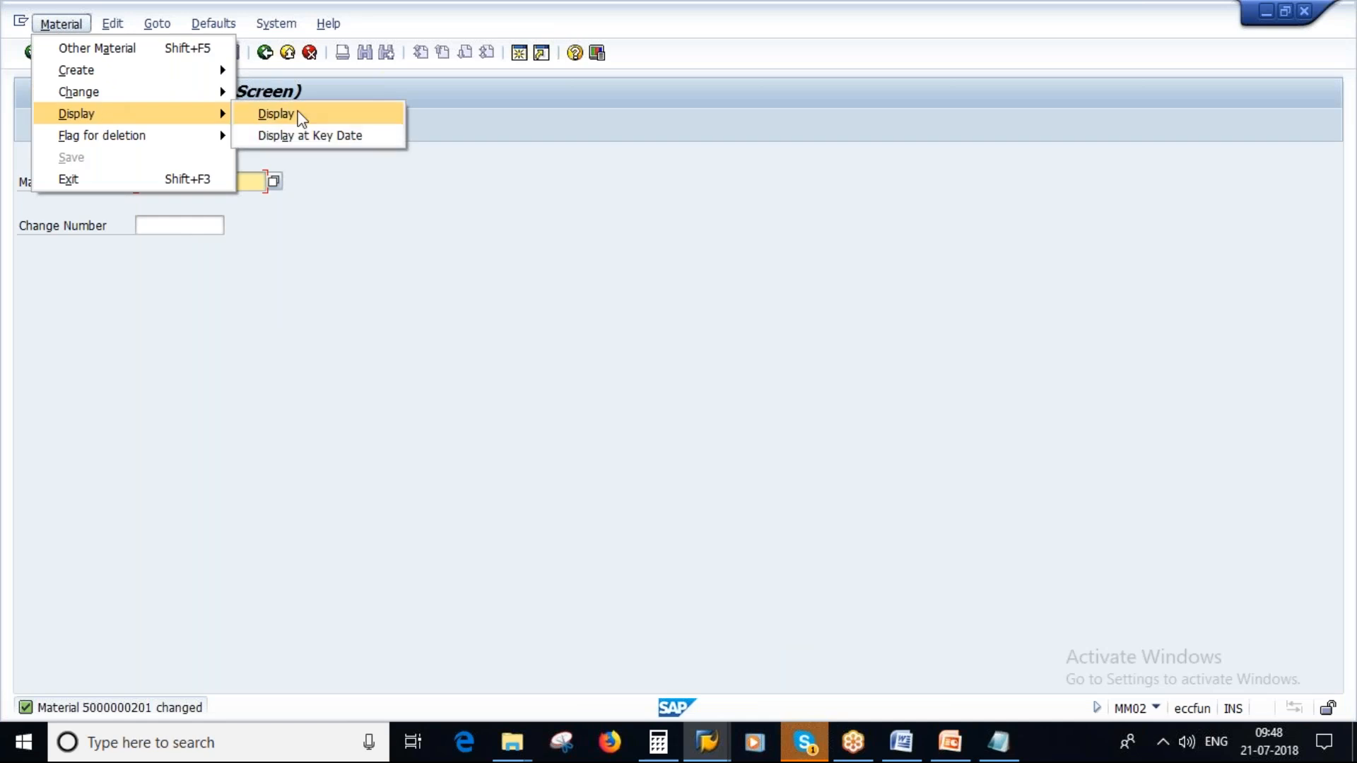
left_click(297, 114)
key("Return")
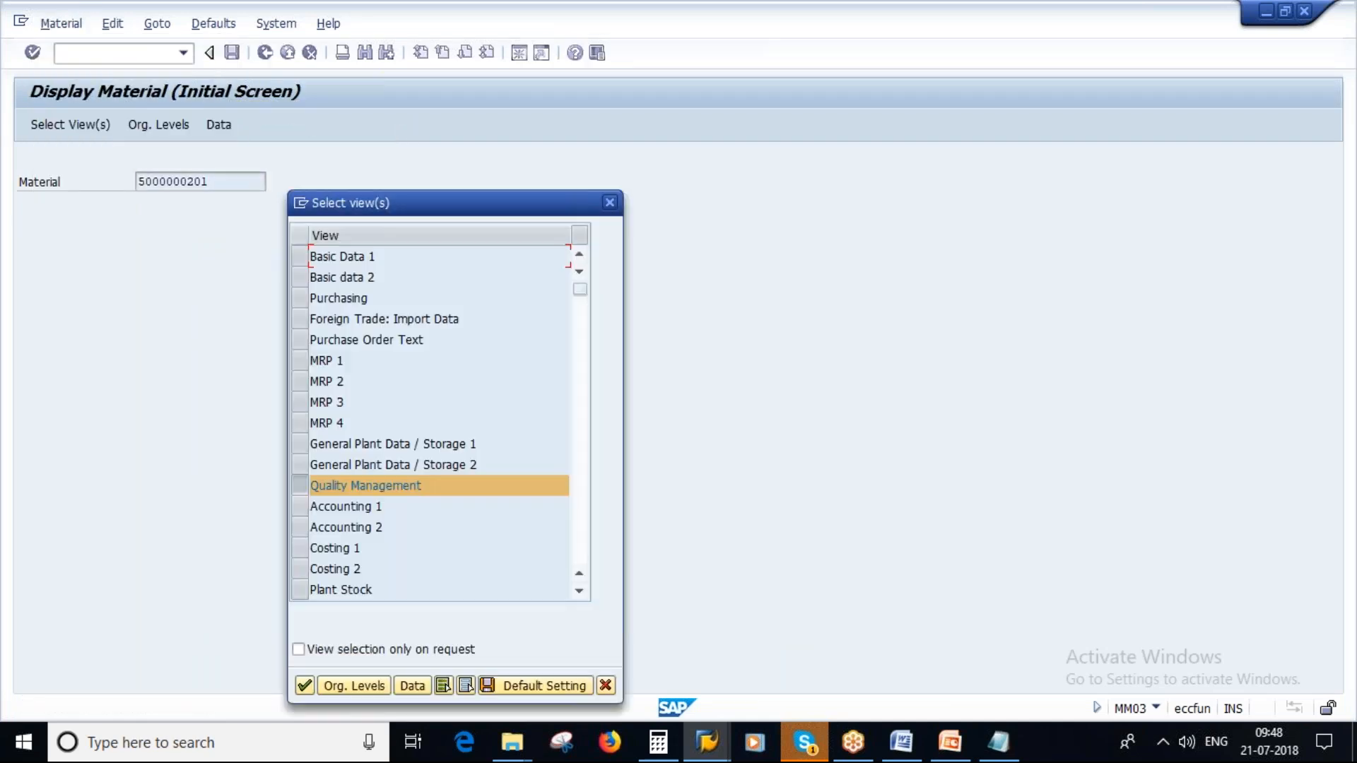
- Display only the Purchasing view of the material for plant 1000 and look through its fields
left_click(298, 485)
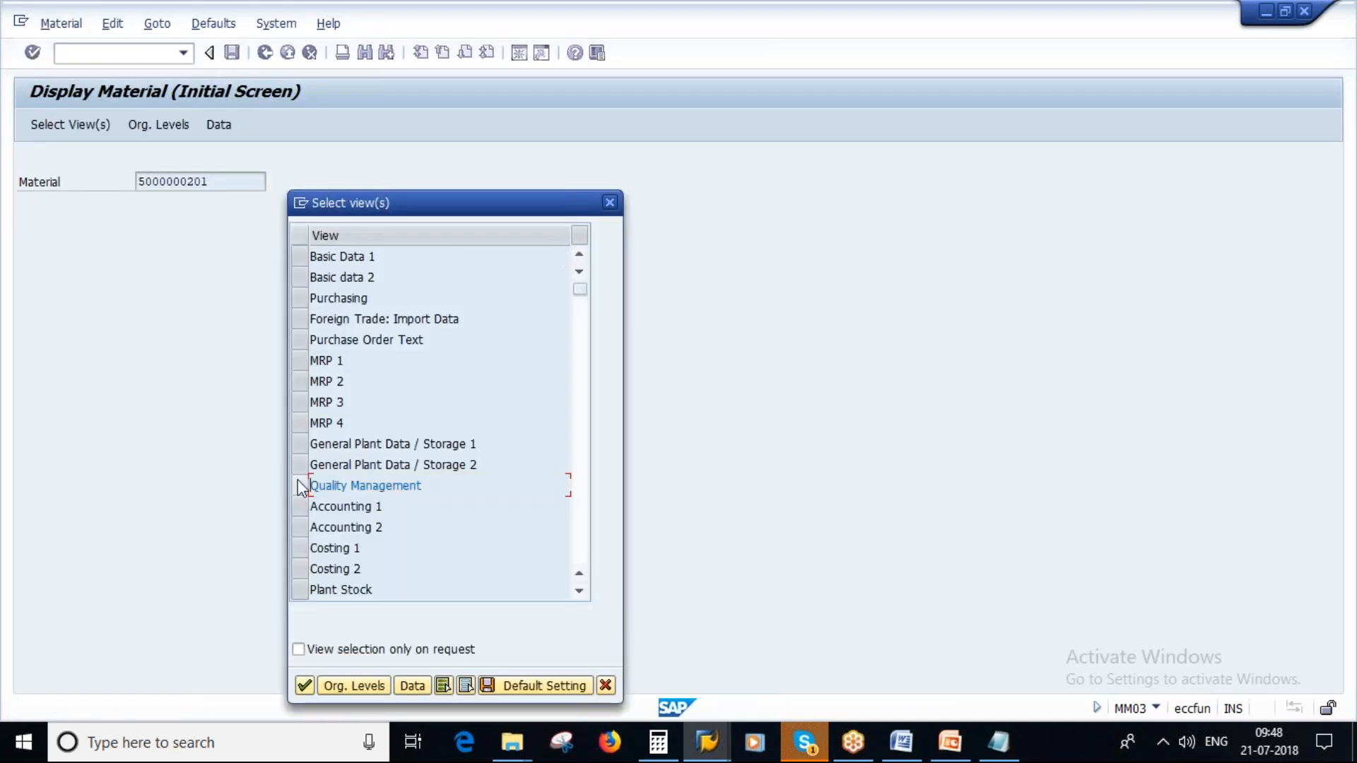
left_click(299, 297)
left_click(305, 686)
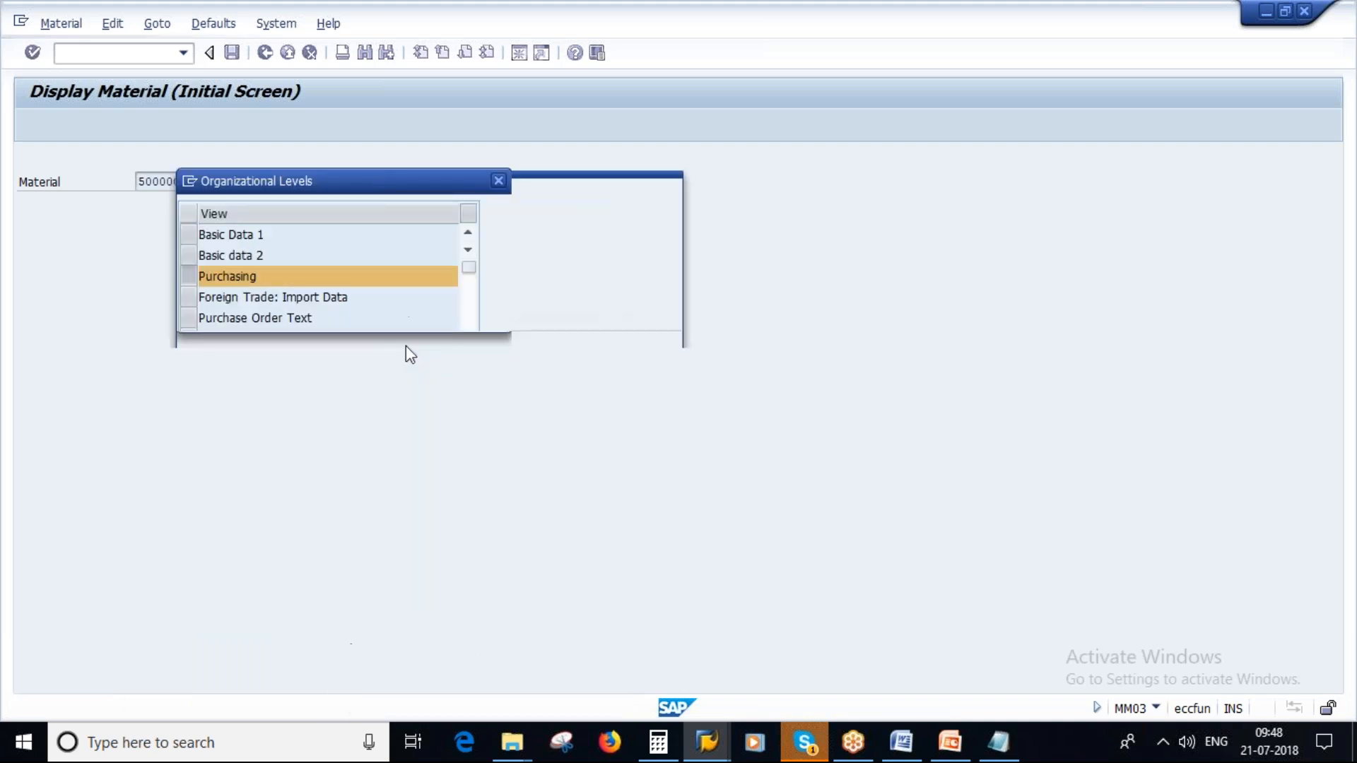
key("Return")
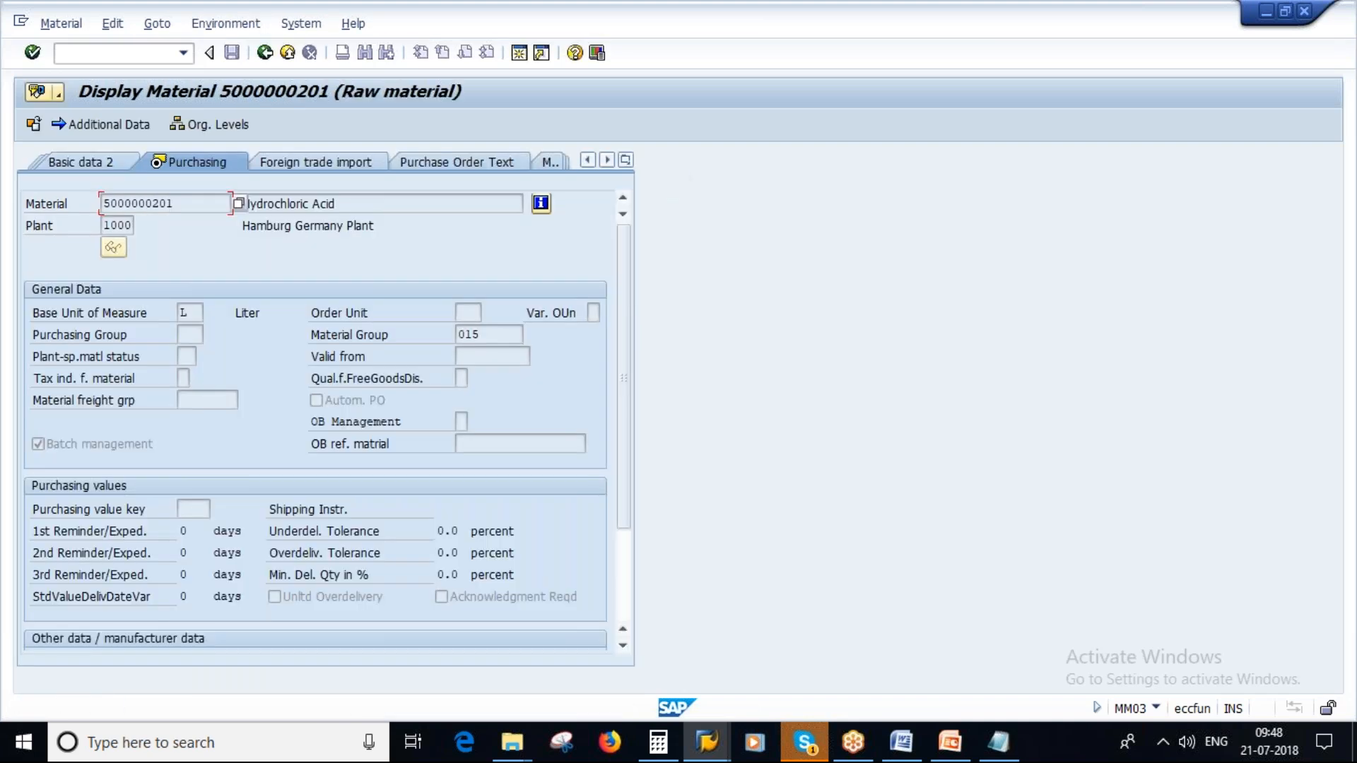
scroll(300, 431, "down", 2)
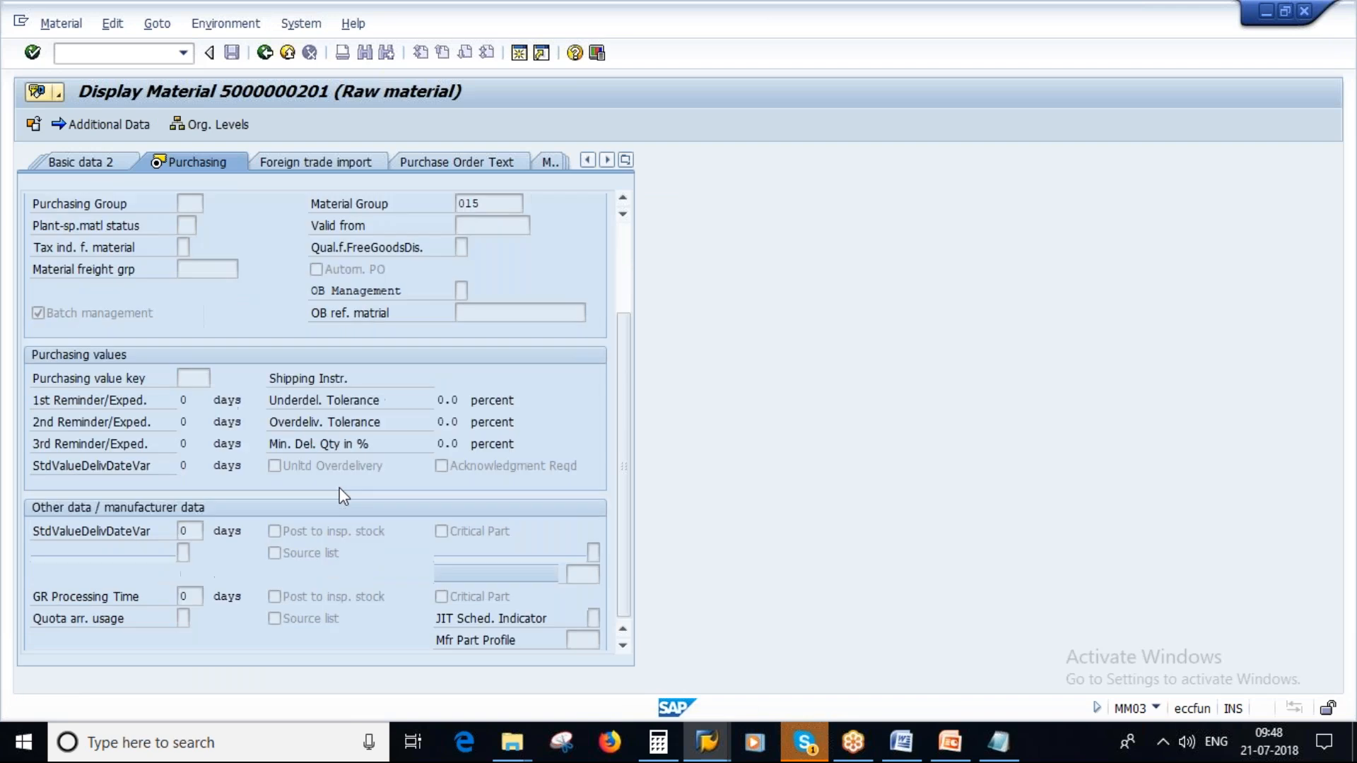
scroll(344, 497, "up", 2)
- Display the material's MRP 2 view for plant 1000 and highlight its planned delivery time
left_click(626, 160)
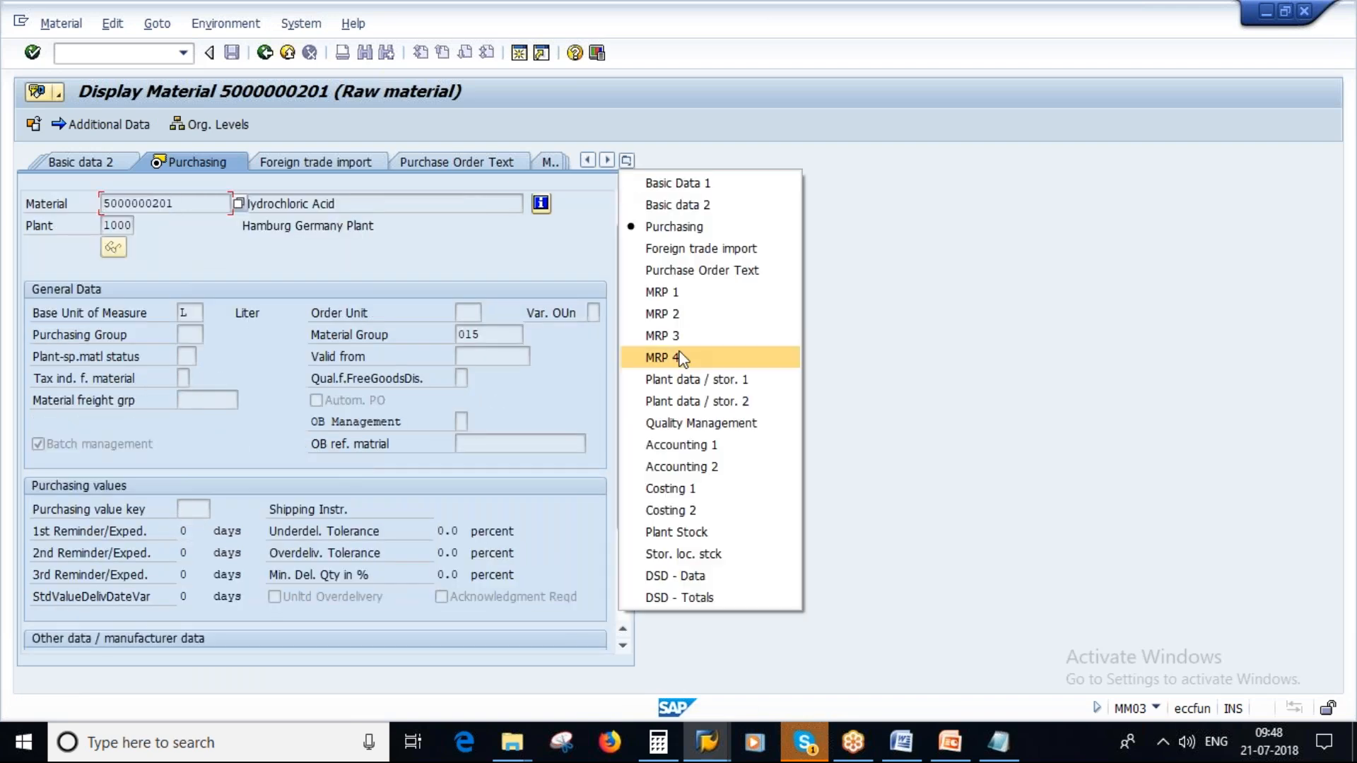
left_click(673, 315)
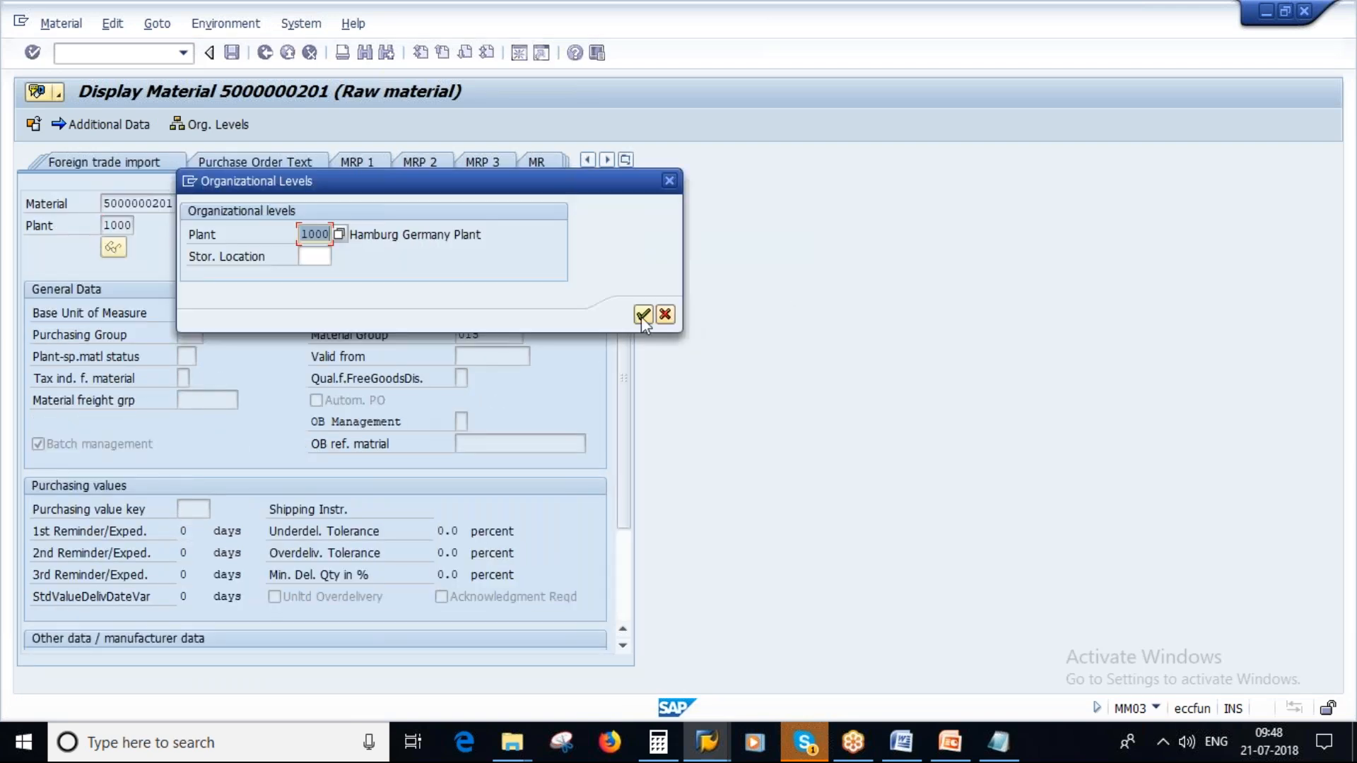
key("Return")
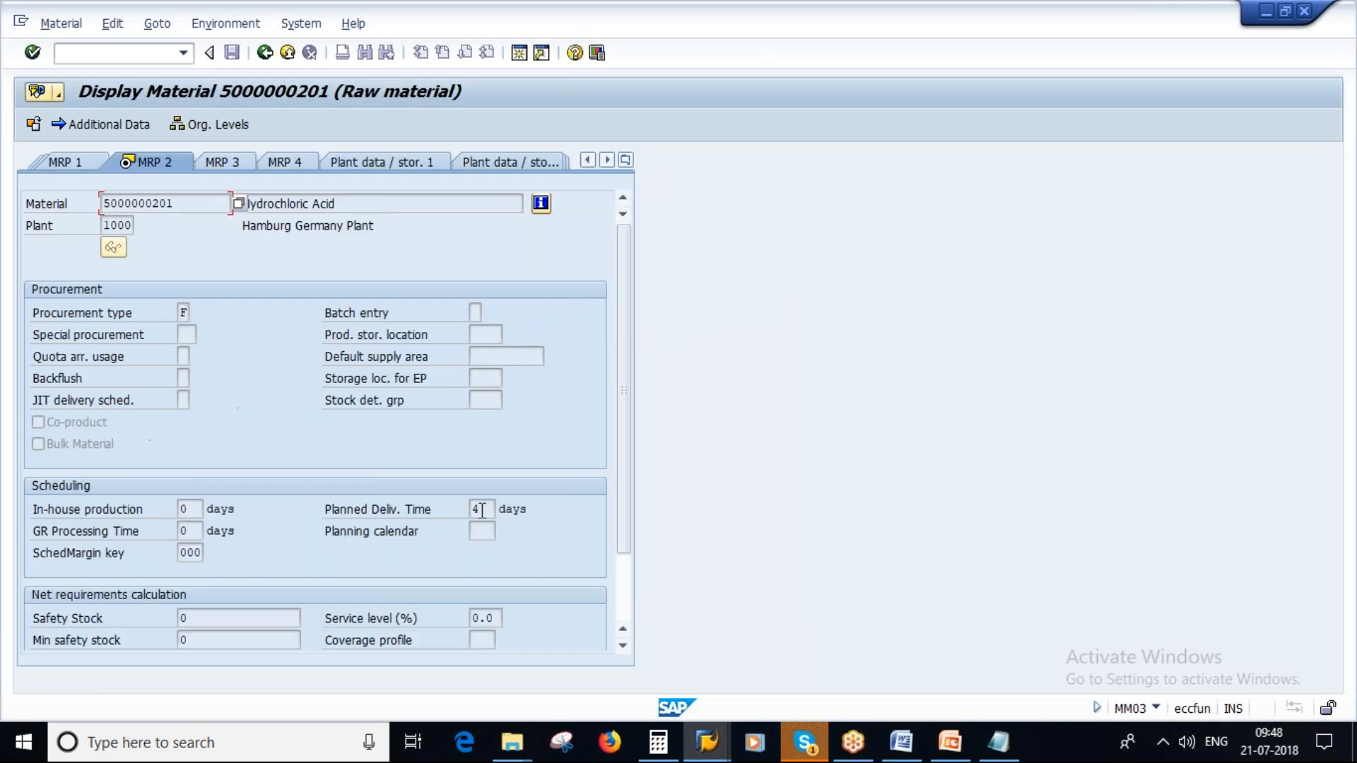
left_click(481, 511)
double_click(481, 510)
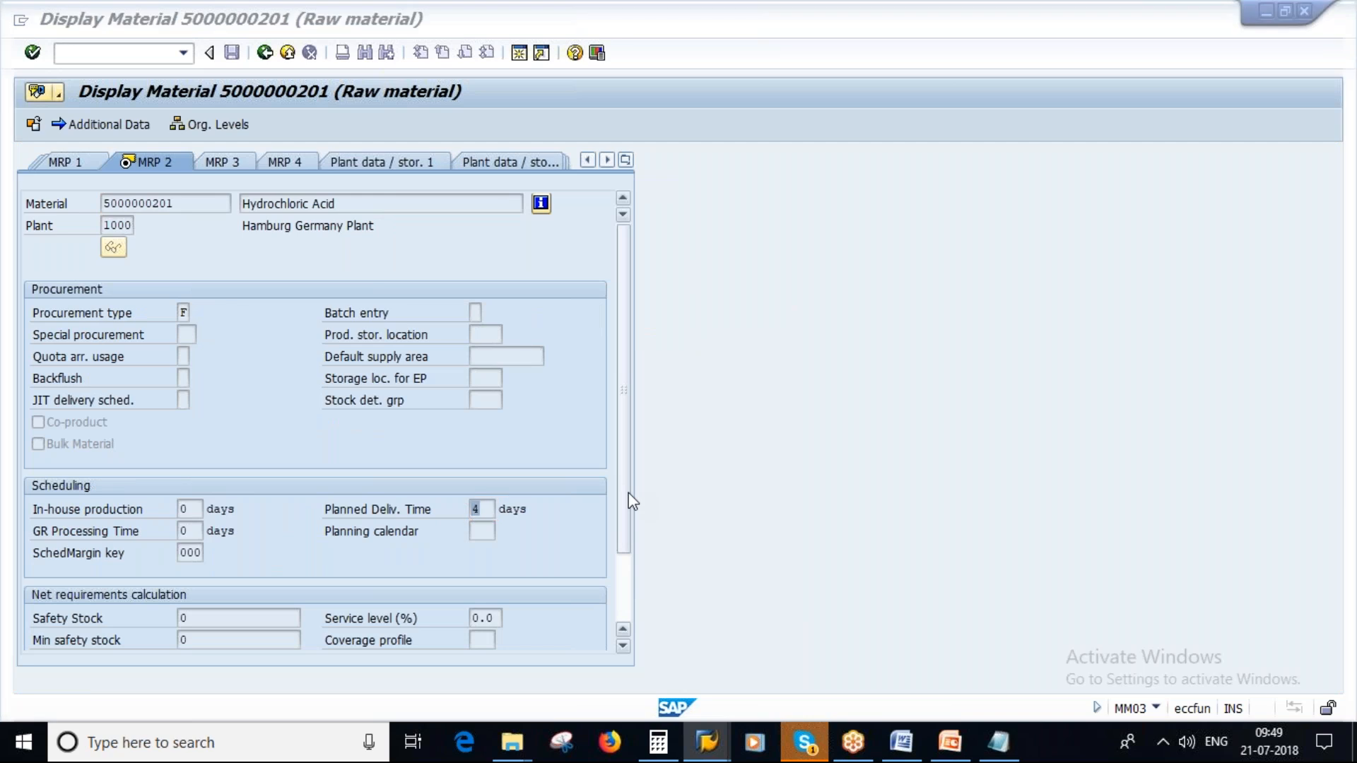
- Back in the info record session, set the planned delivery time to 5 days
key("alt+Tab")
key("alt+Tab")
left_click(706, 743)
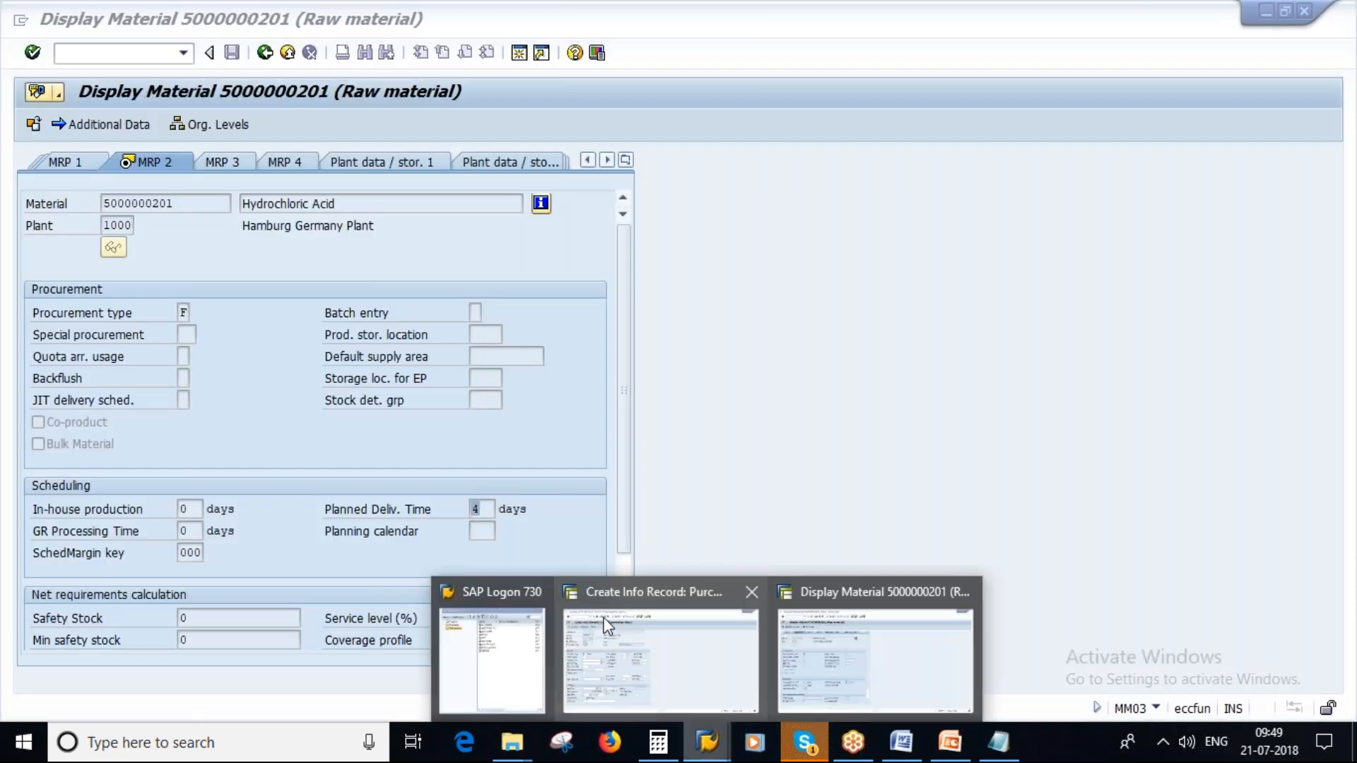
left_click(668, 649)
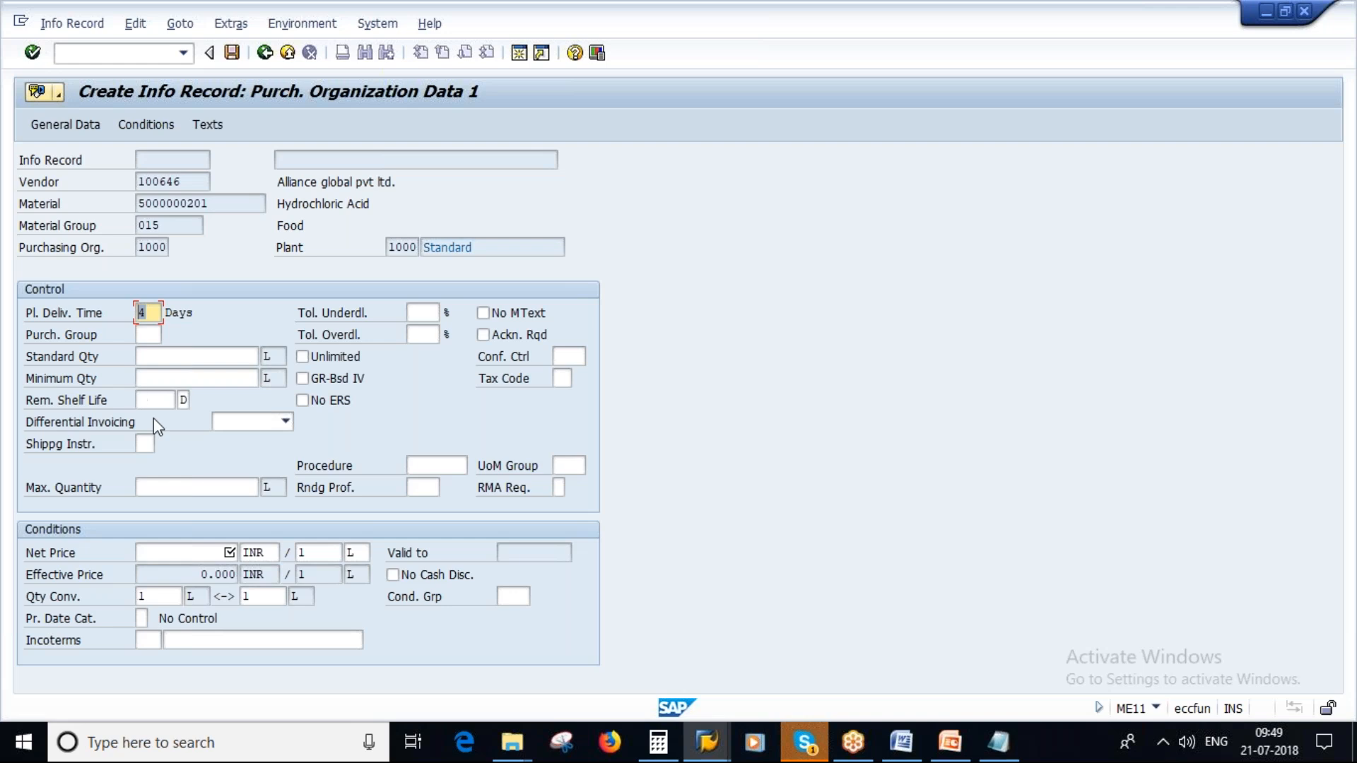
left_click_drag(186, 183, 132, 188)
left_click_drag(208, 204, 128, 206)
left_click(157, 312)
left_click(206, 555)
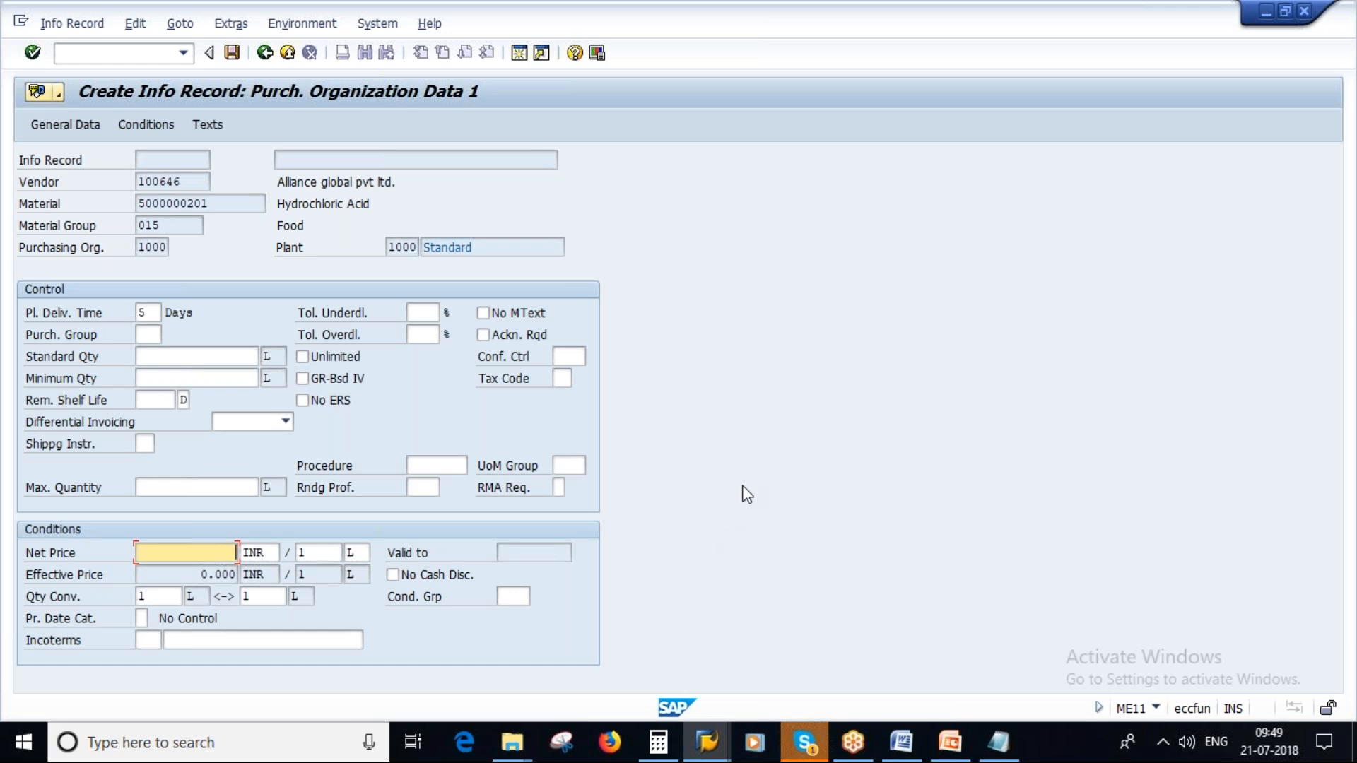
- In the Notepad price list, change the currency of the first vendor's price to INR
left_click(1011, 748)
left_click(332, 186)
key("Delete")
key("Delete")
key("Delete")
key("Caps_Lock")
type("INR")
key("alt+Tab")
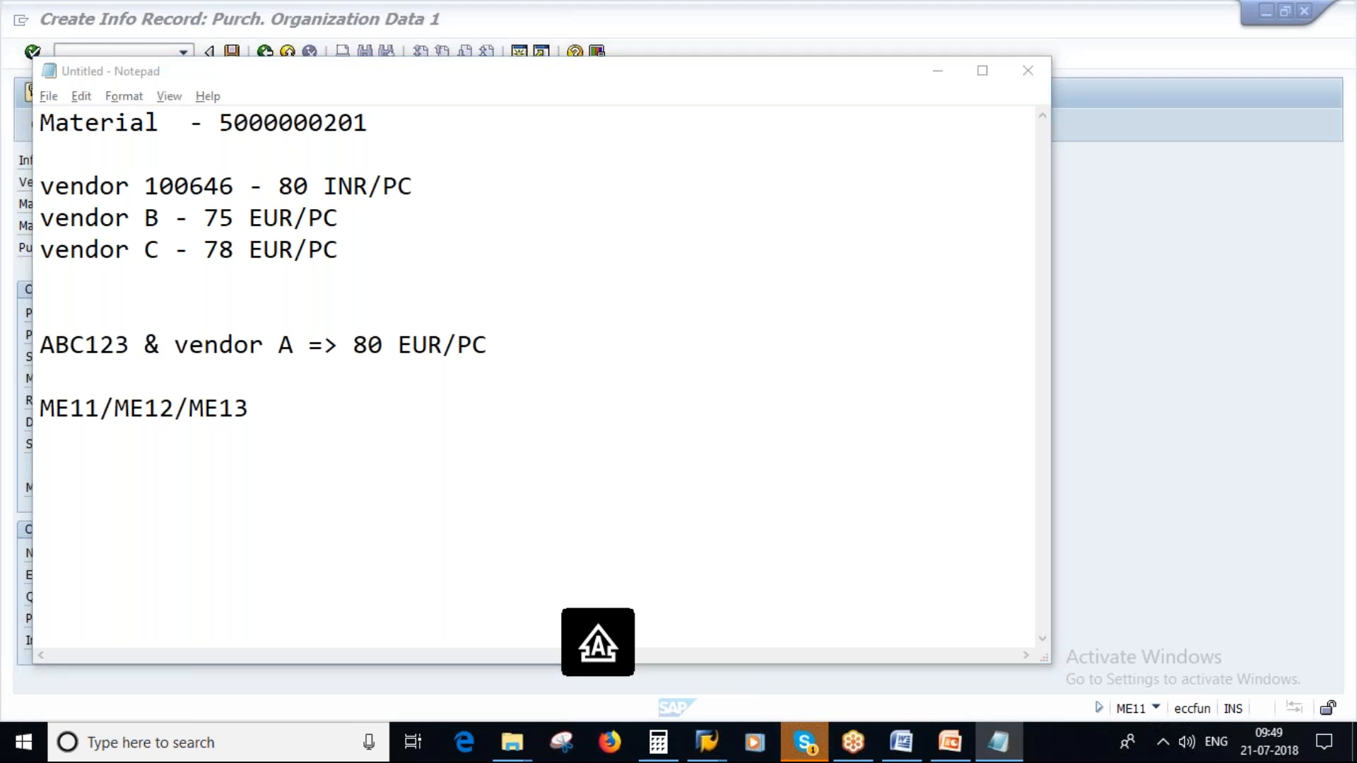
- Change the unit of the first vendor's price in the Notepad list to L
key("alt+Tab")
left_click(435, 198)
key("BackSpace")
key("BackSpace")
key("Caps_Lock")
type("L")
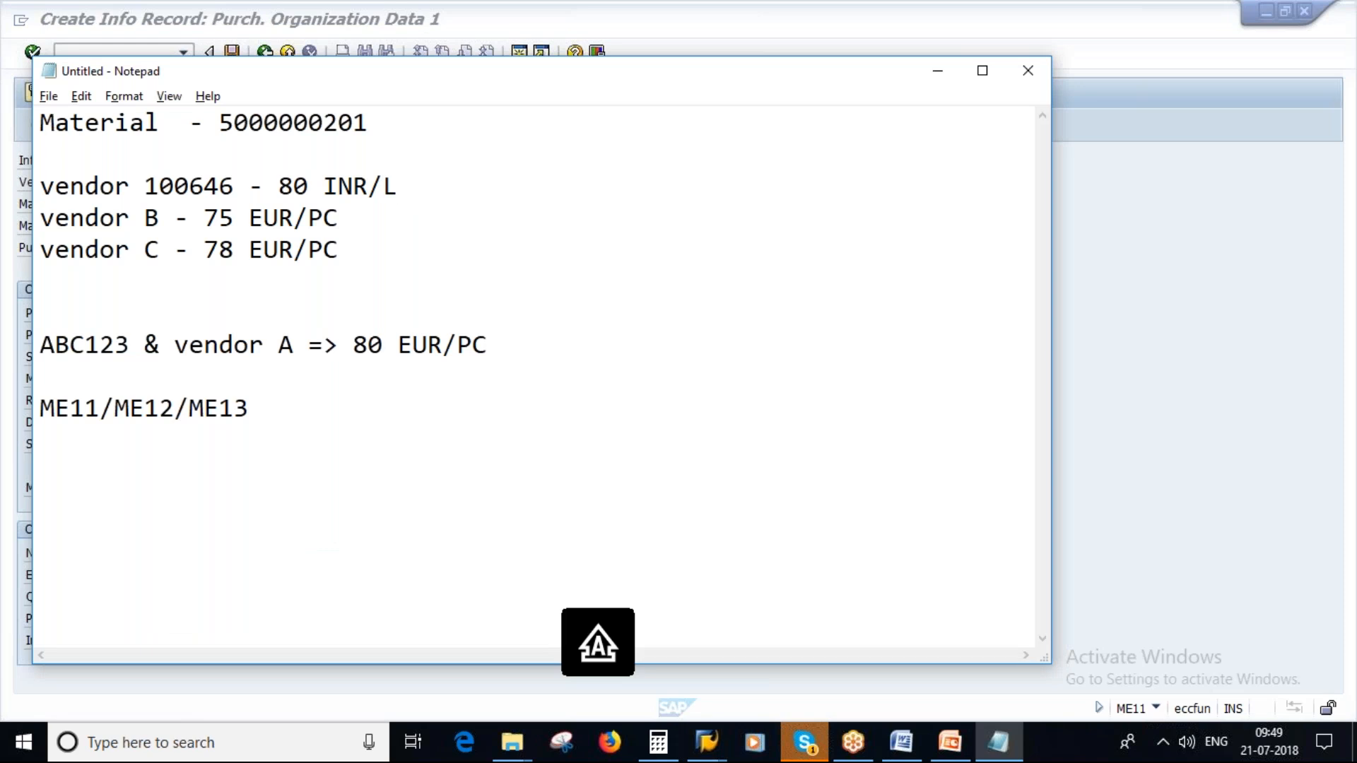
- In the SAP info record, enter a net price of 80 INR per 1 L, purchasing group 000 and standard quantity 1
key("alt+Tab")
key("alt+Tab")
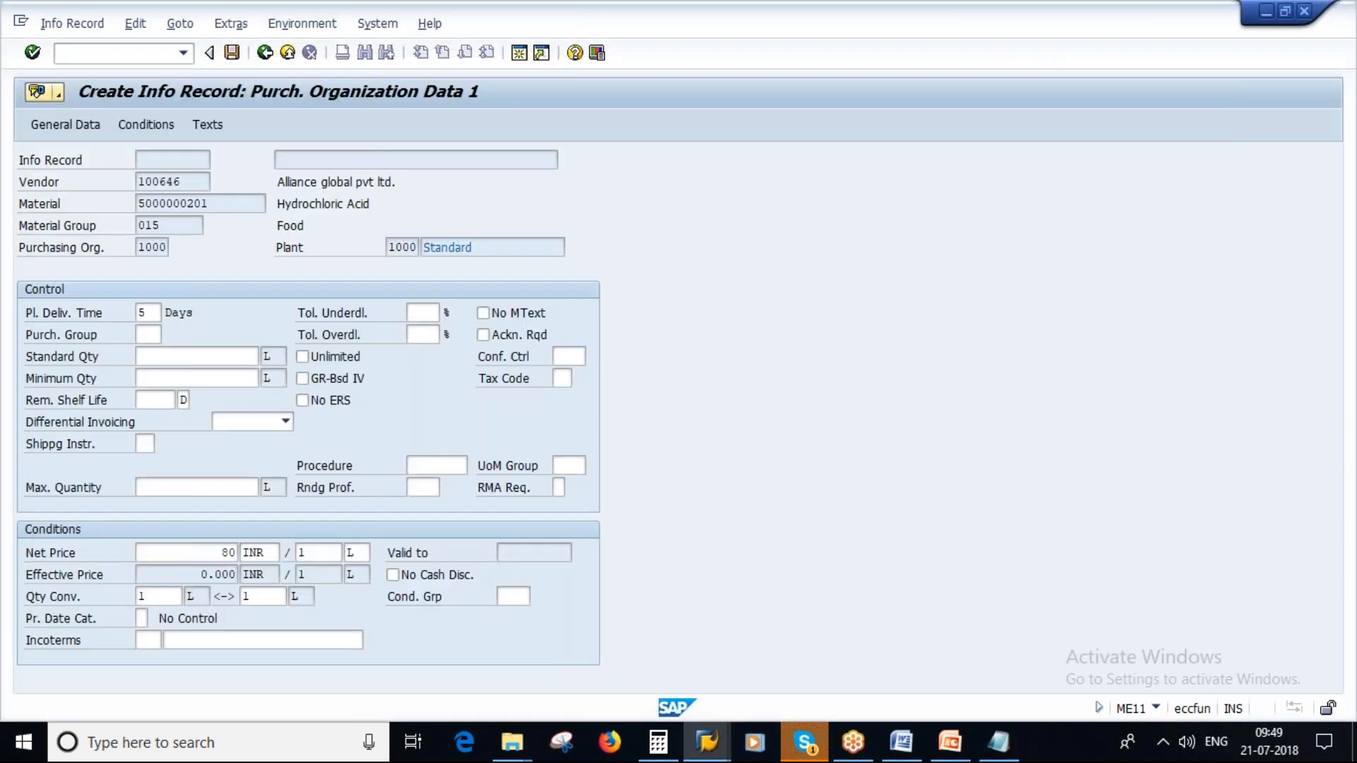
key("Return")
key("space")
left_click(154, 355)
key("Return")
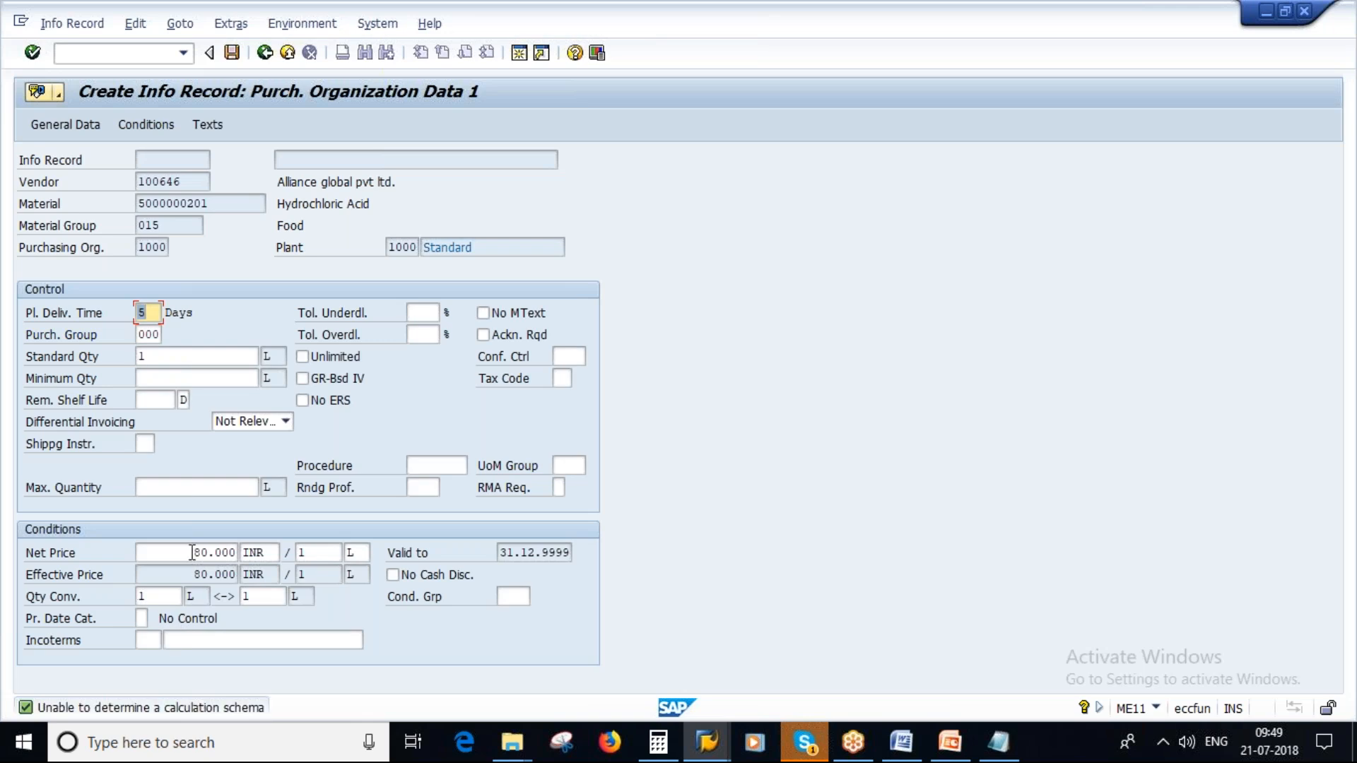
- Consult the info record structure slide in PowerPoint, return to SAP and examine the gross price condition and its validity dates
left_click(265, 554)
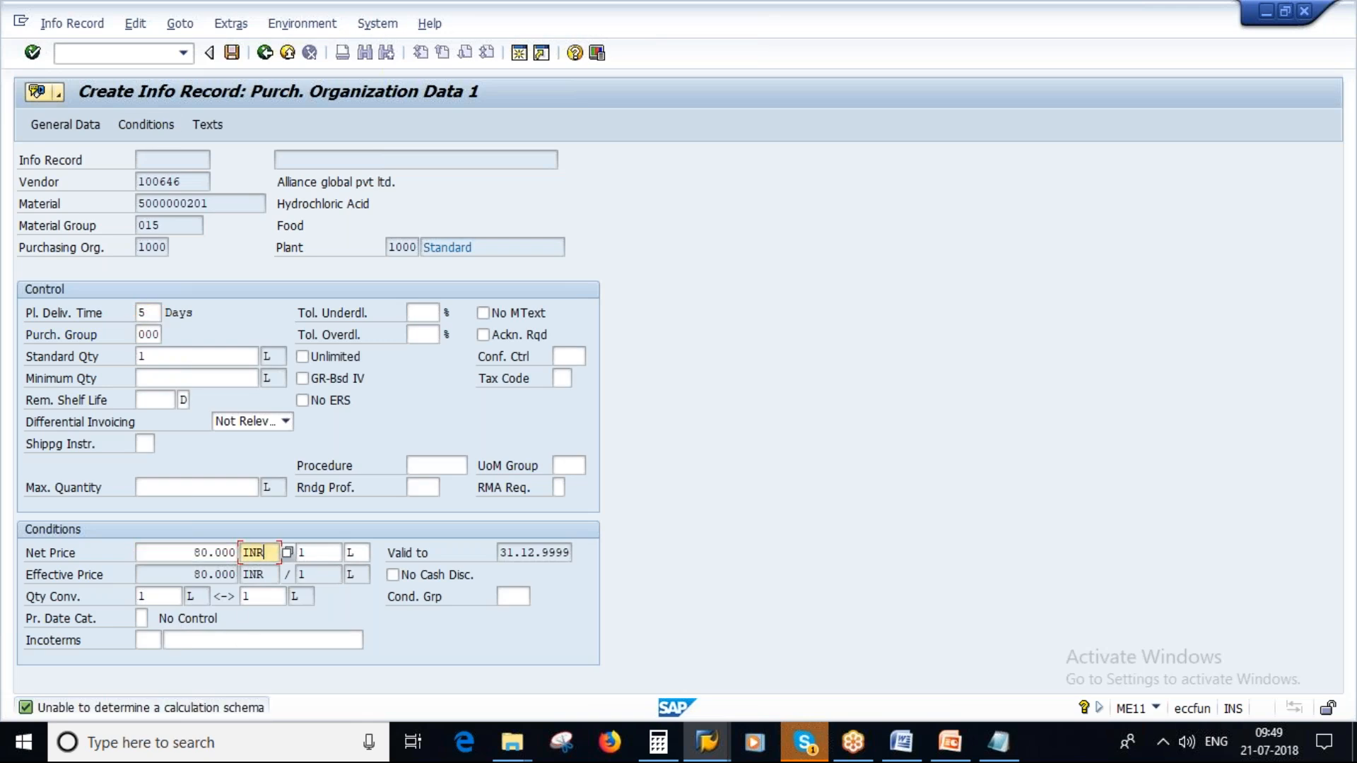
left_click(950, 742)
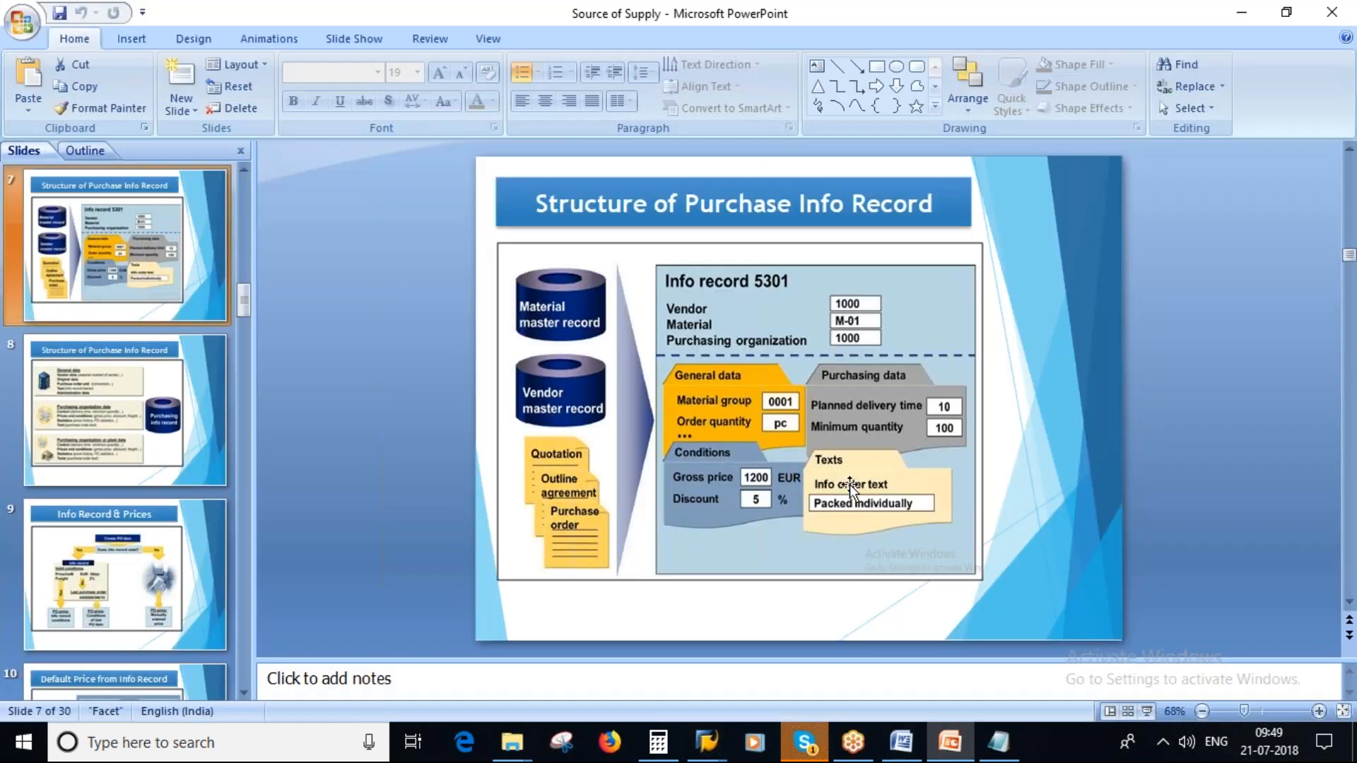
key("alt+Tab")
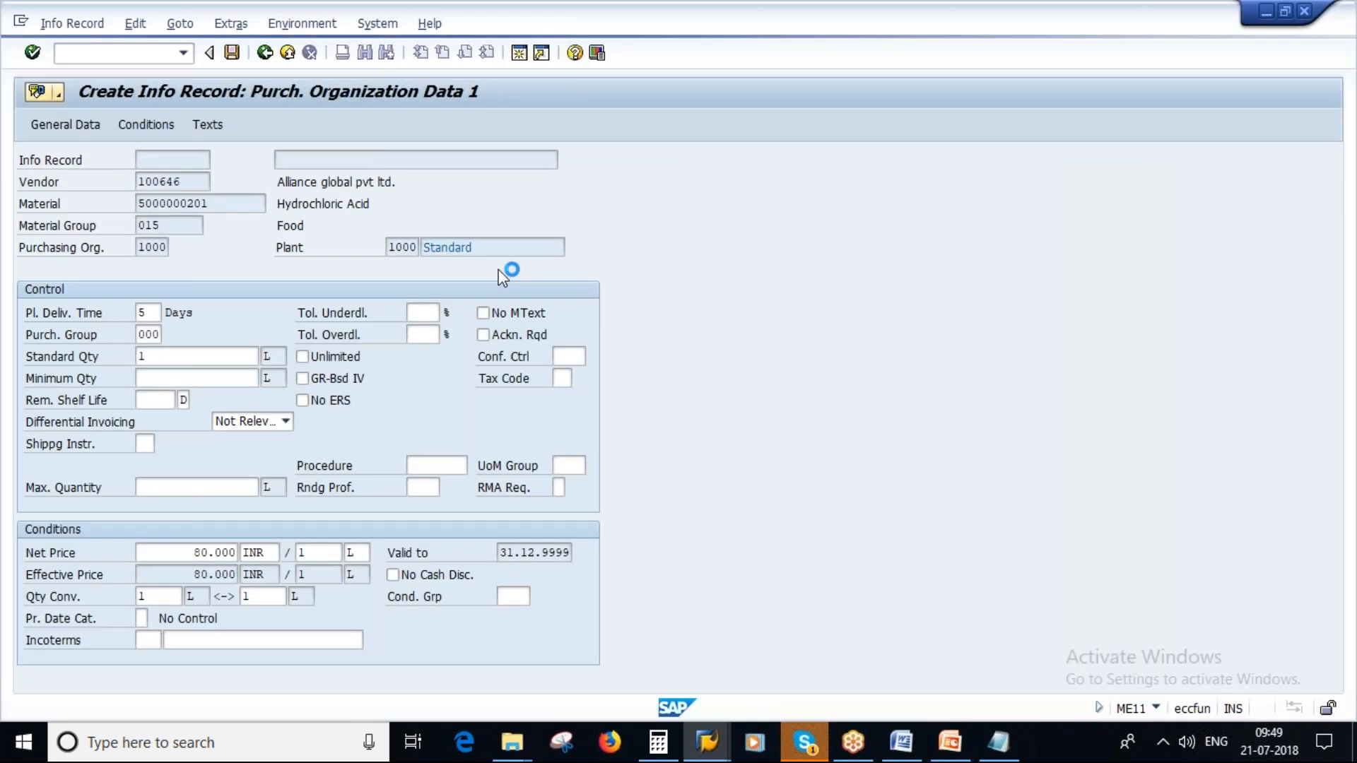
key("F8")
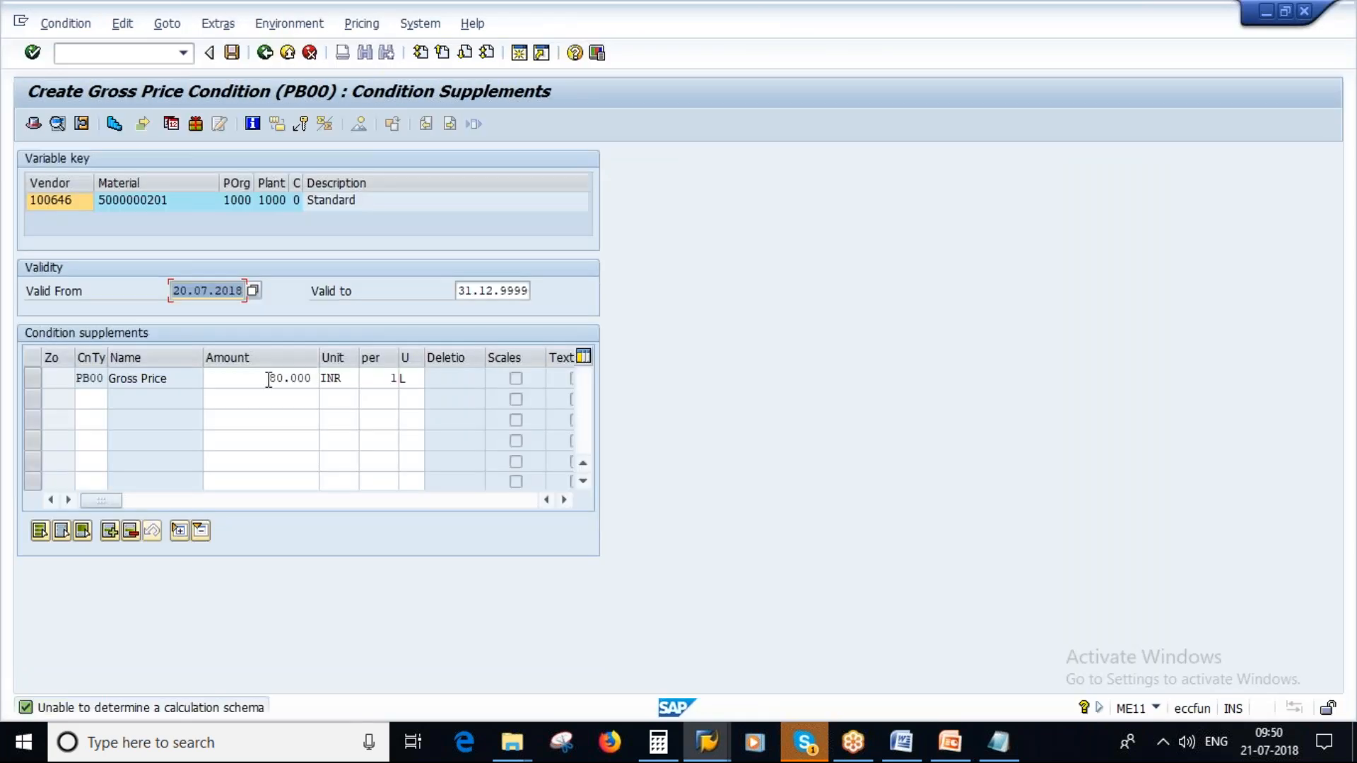
left_click(269, 380)
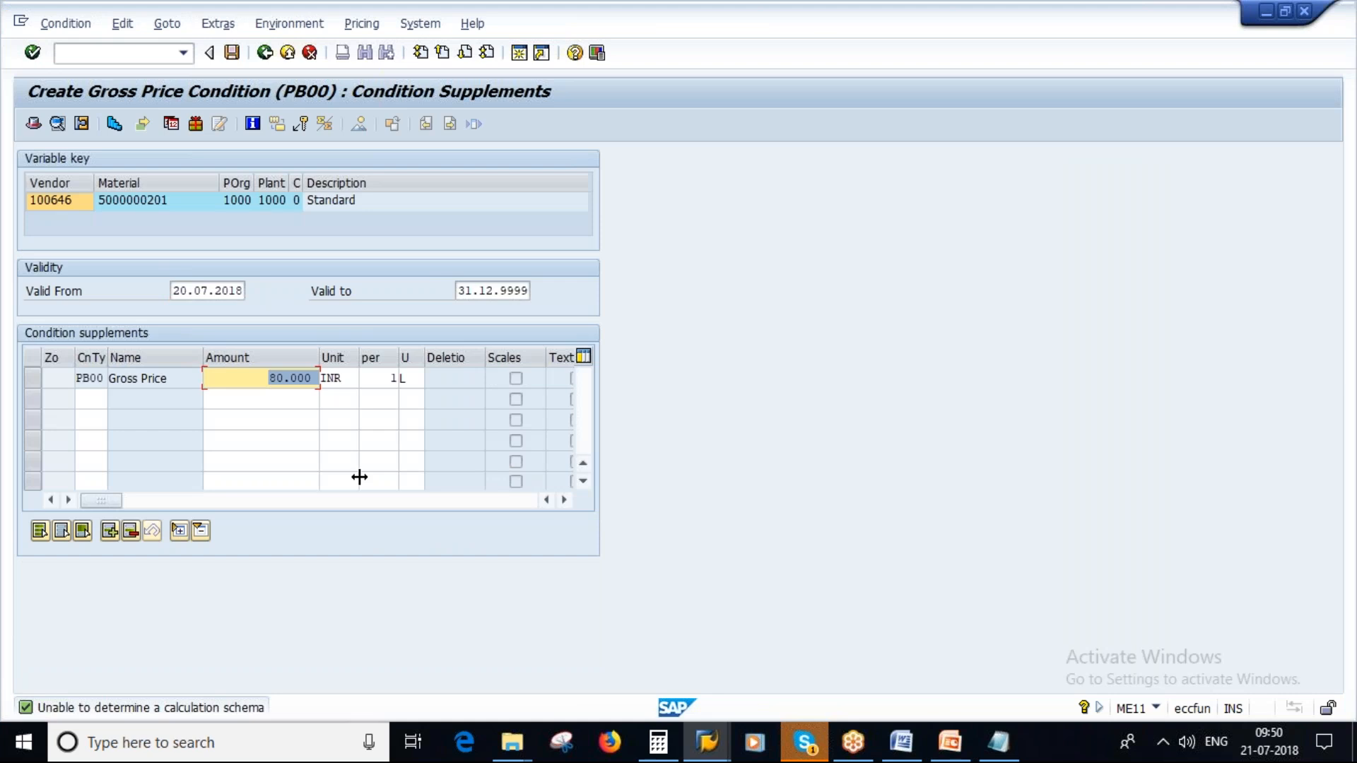
left_click(173, 292)
left_click_drag(456, 290, 530, 291)
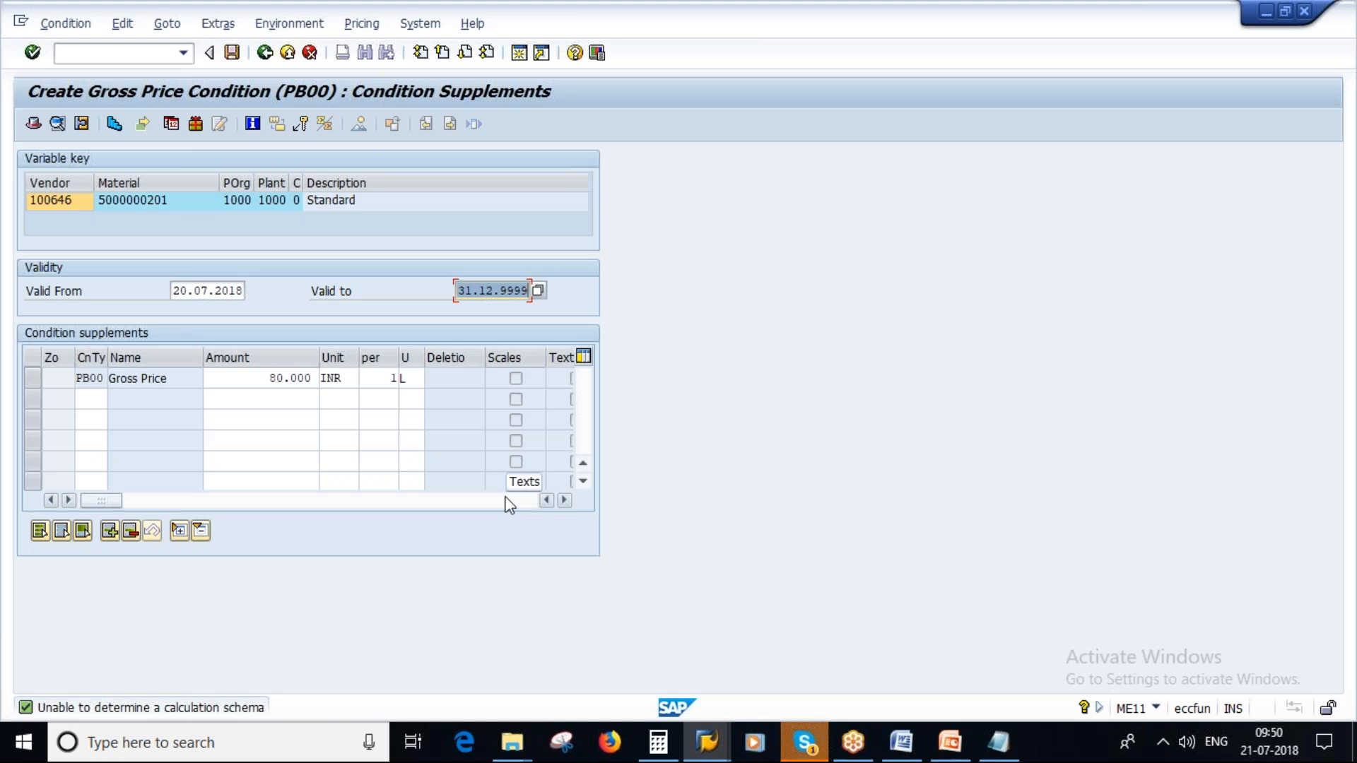
- After checking the PowerPoint slide, add condition RA01 Discount % on Gross at 2% in SAP and return to the purchasing organization data
left_click(965, 755)
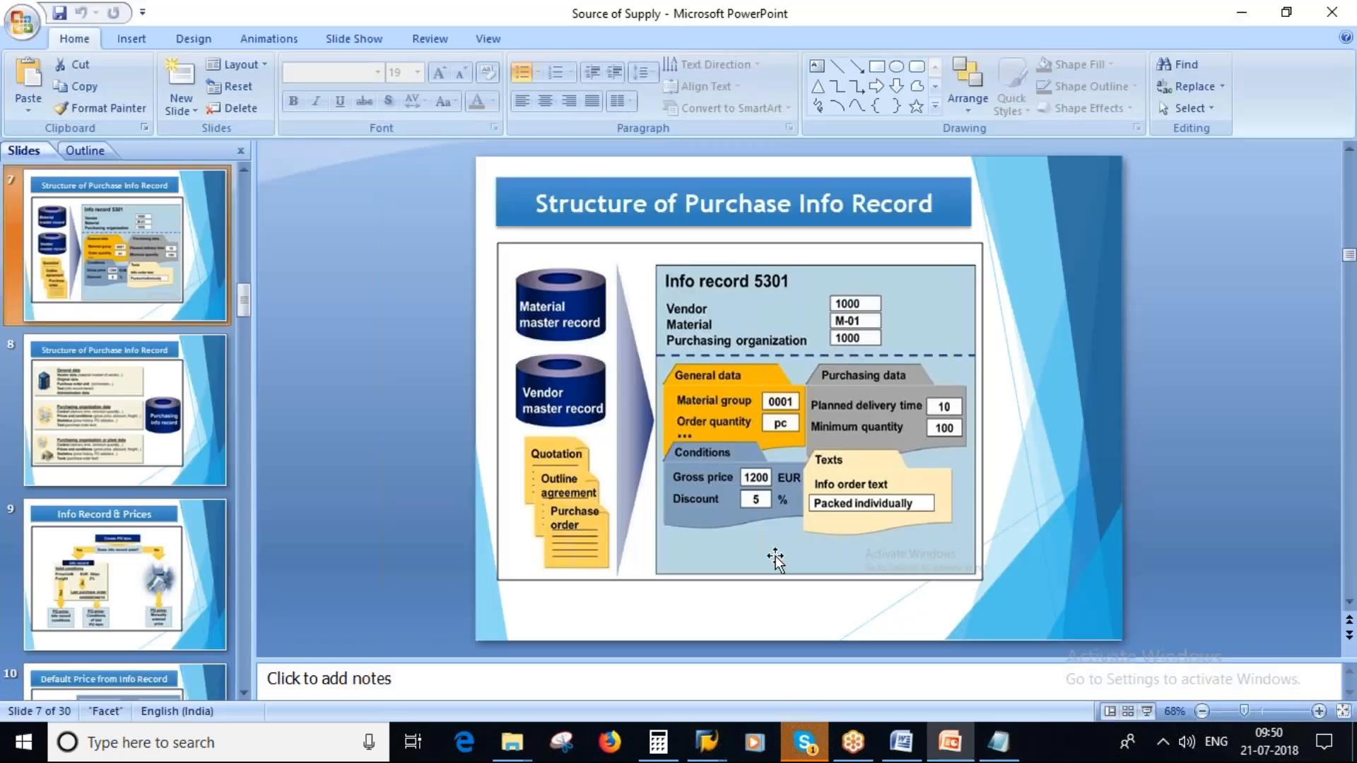
key("alt+Tab")
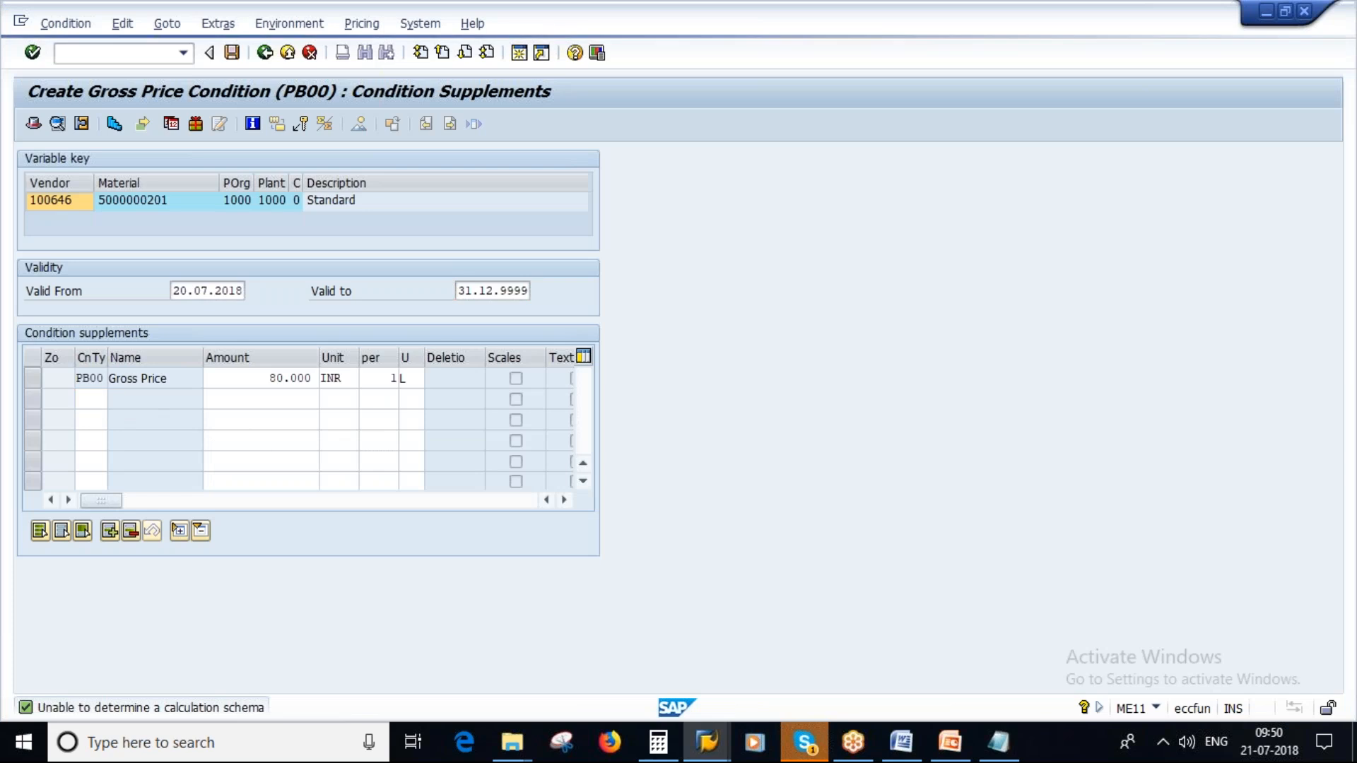
key("F4")
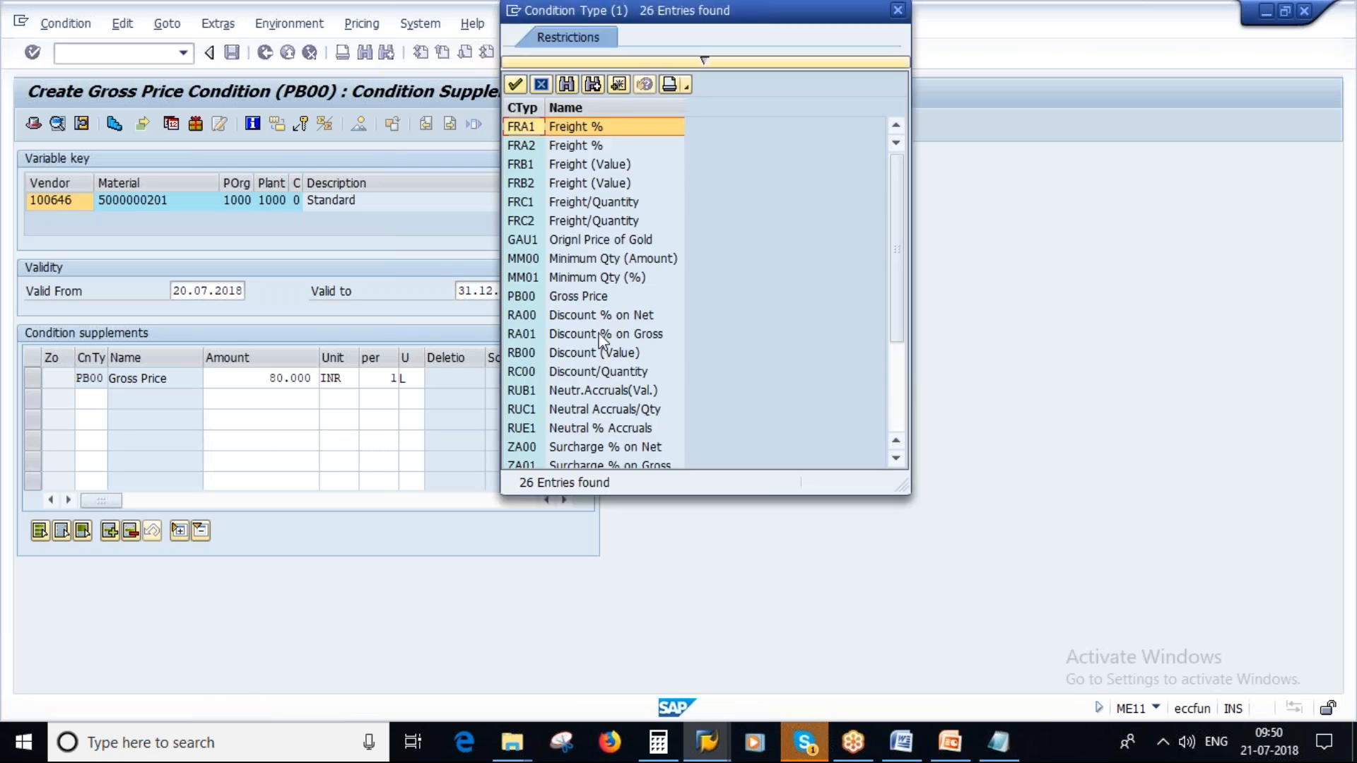
left_click(580, 335)
left_click(516, 84)
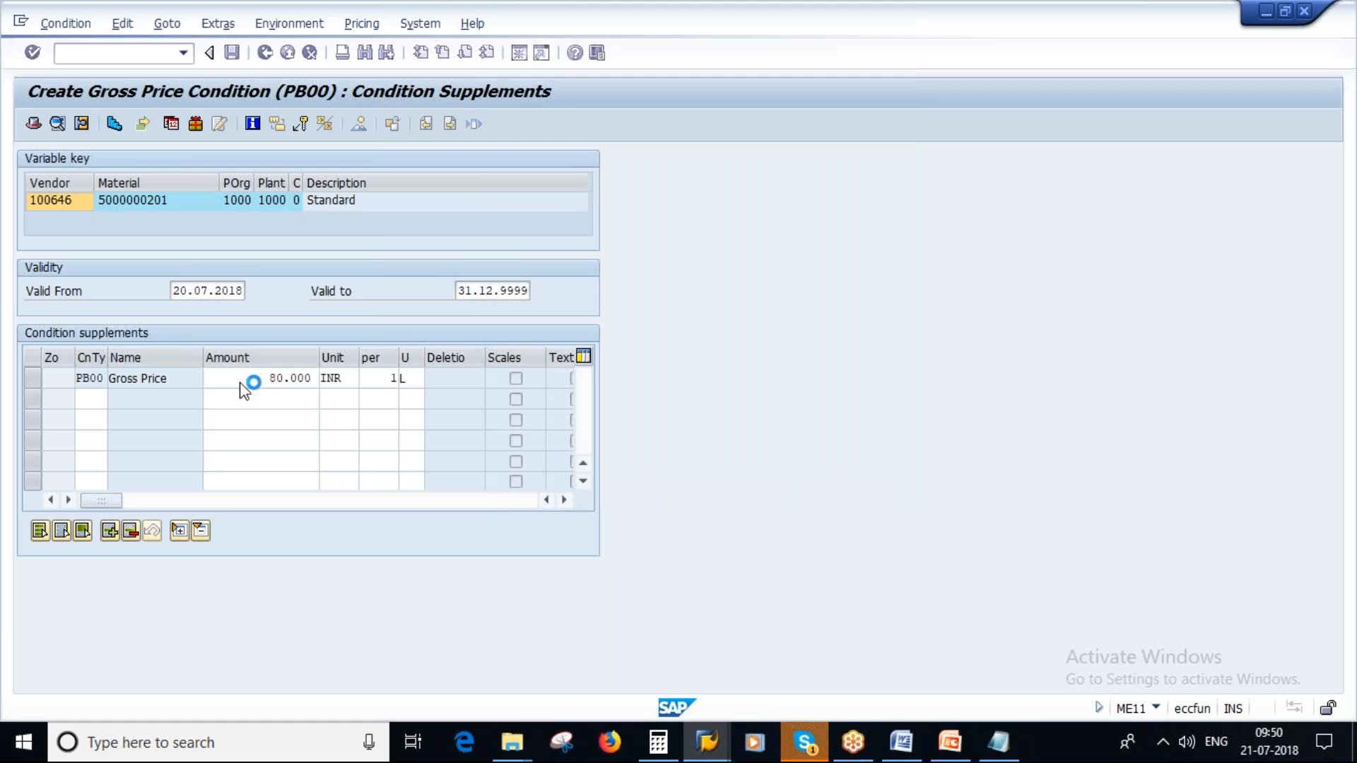
left_click(260, 400)
type("2")
key("Return")
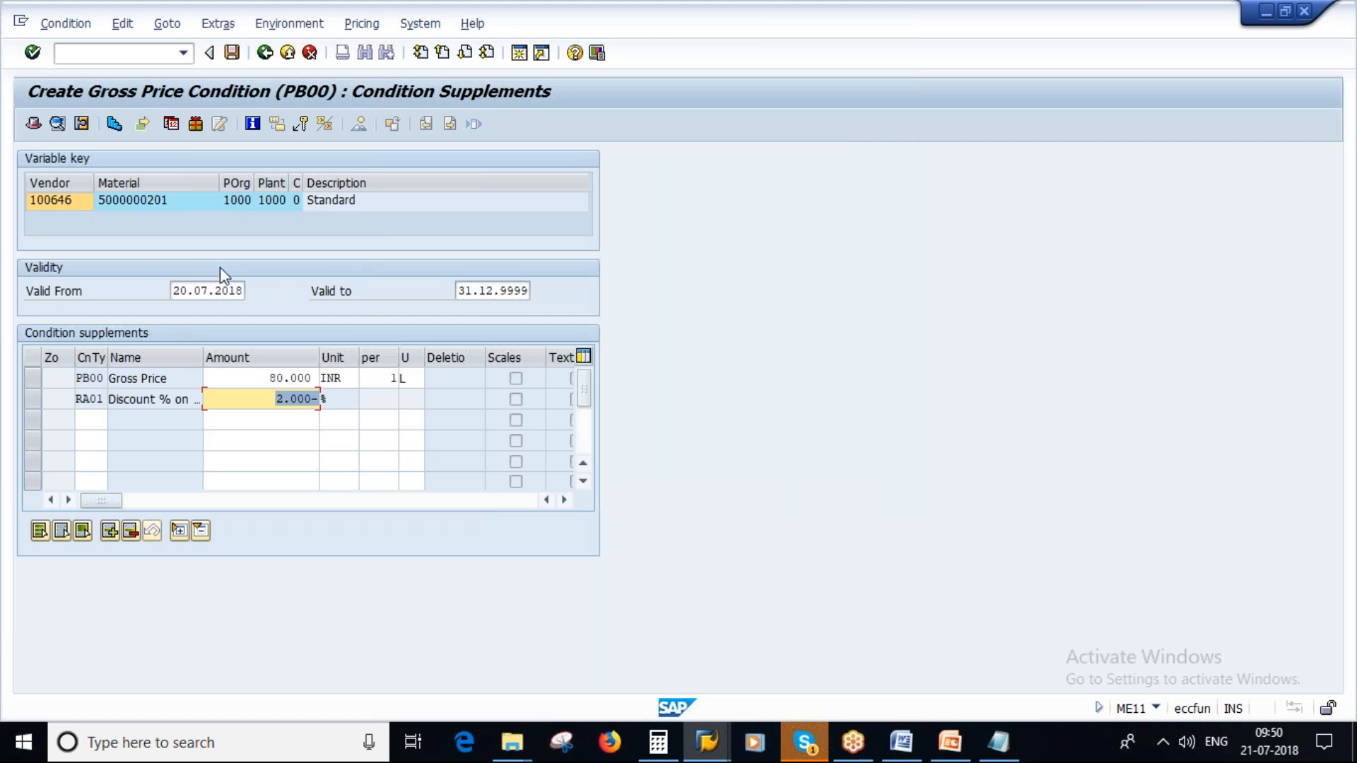
left_click(265, 53)
- Check the texts section of the PowerPoint slide and enter "Material to be supplied in drums" as the info memo in SAP
left_click(959, 749)
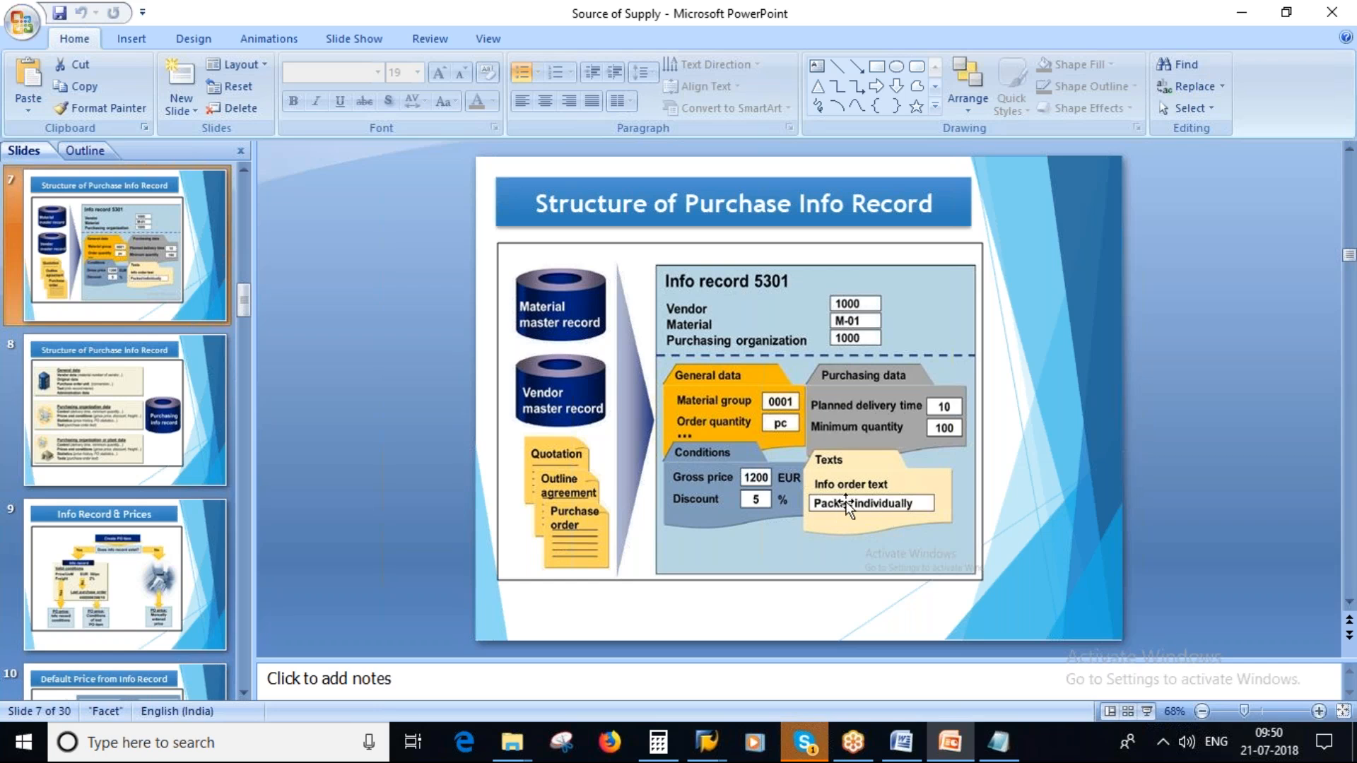
key("alt+Tab")
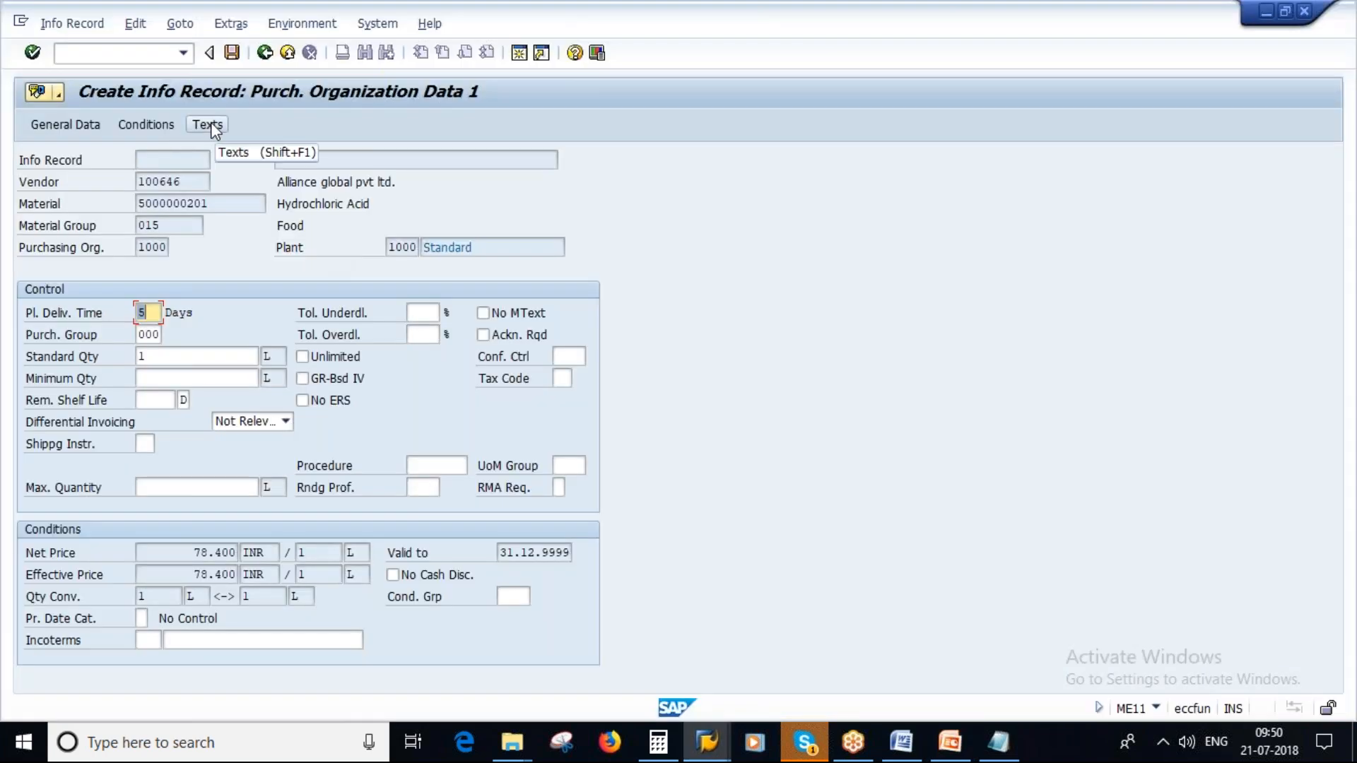
left_click(209, 126)
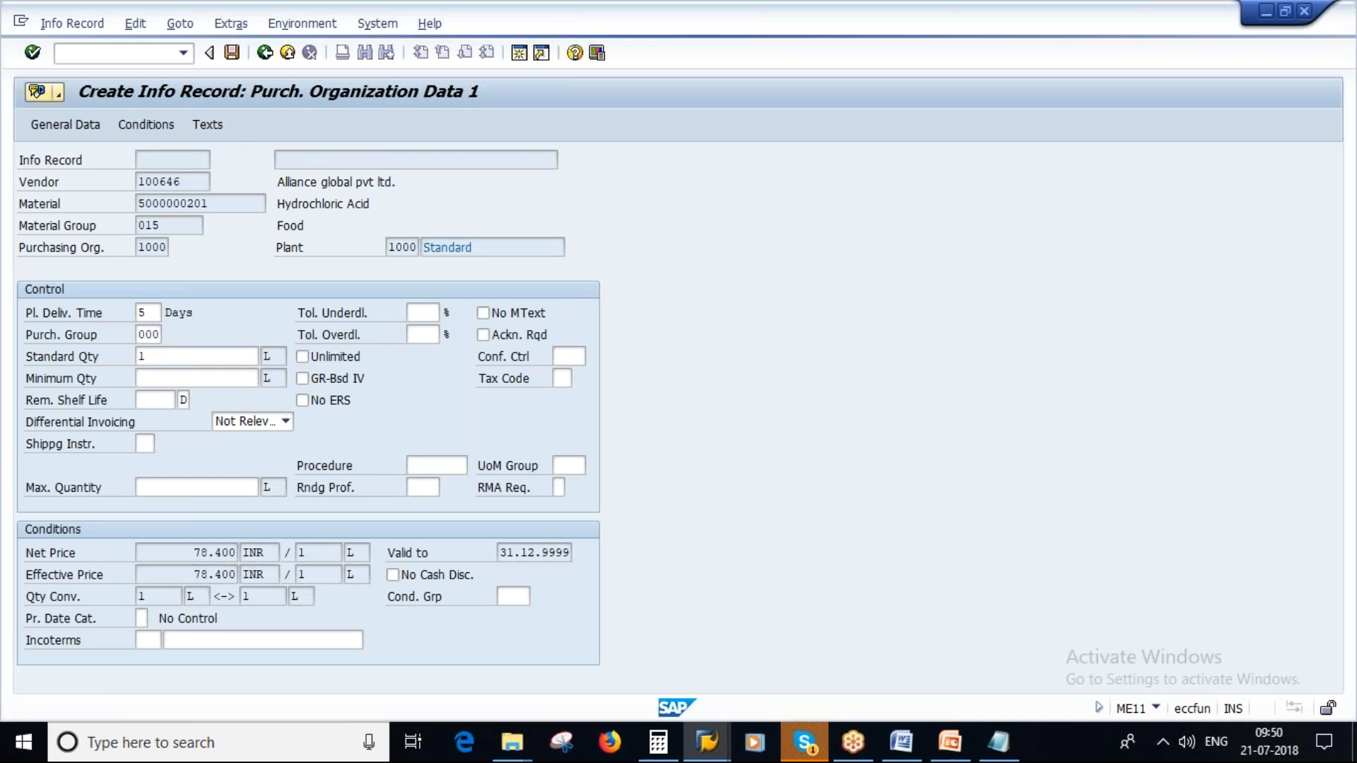
left_click(268, 347)
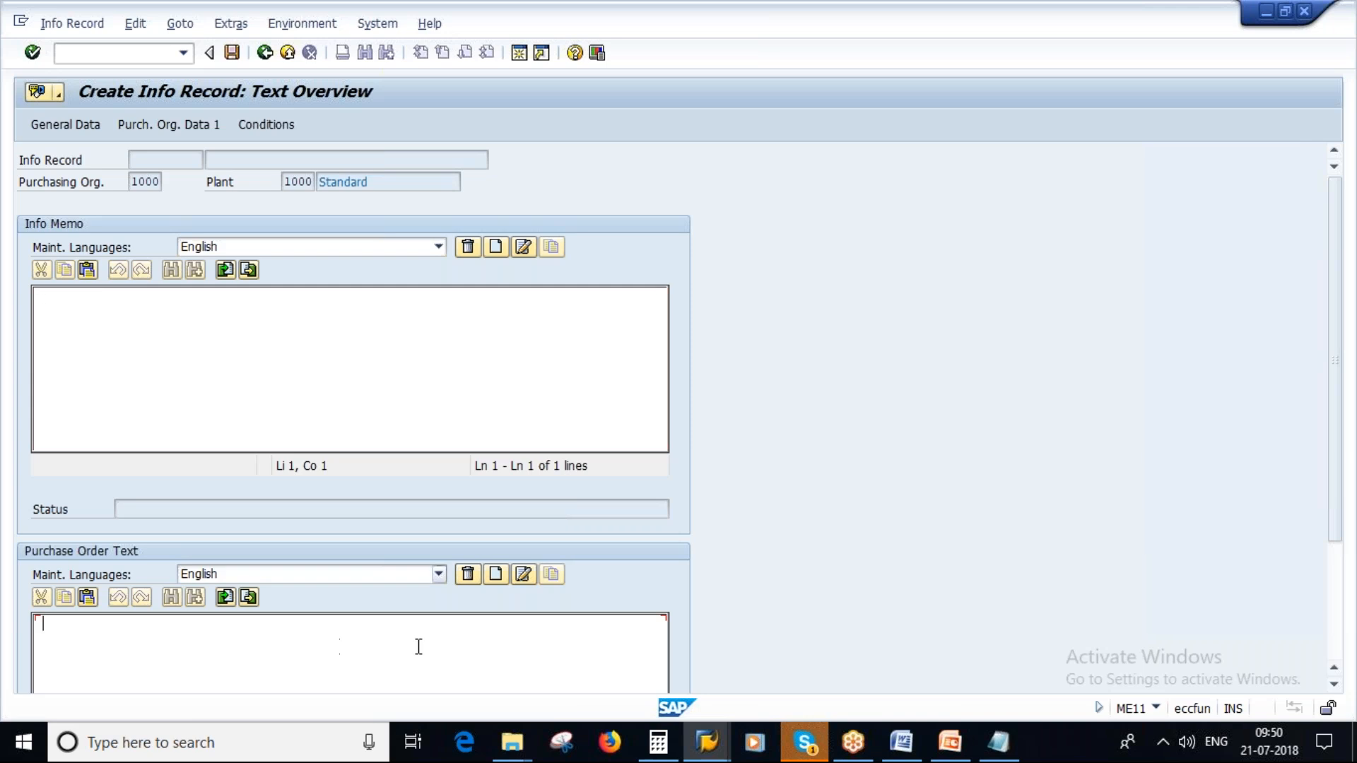
key("Caps_Lock")
type("m")
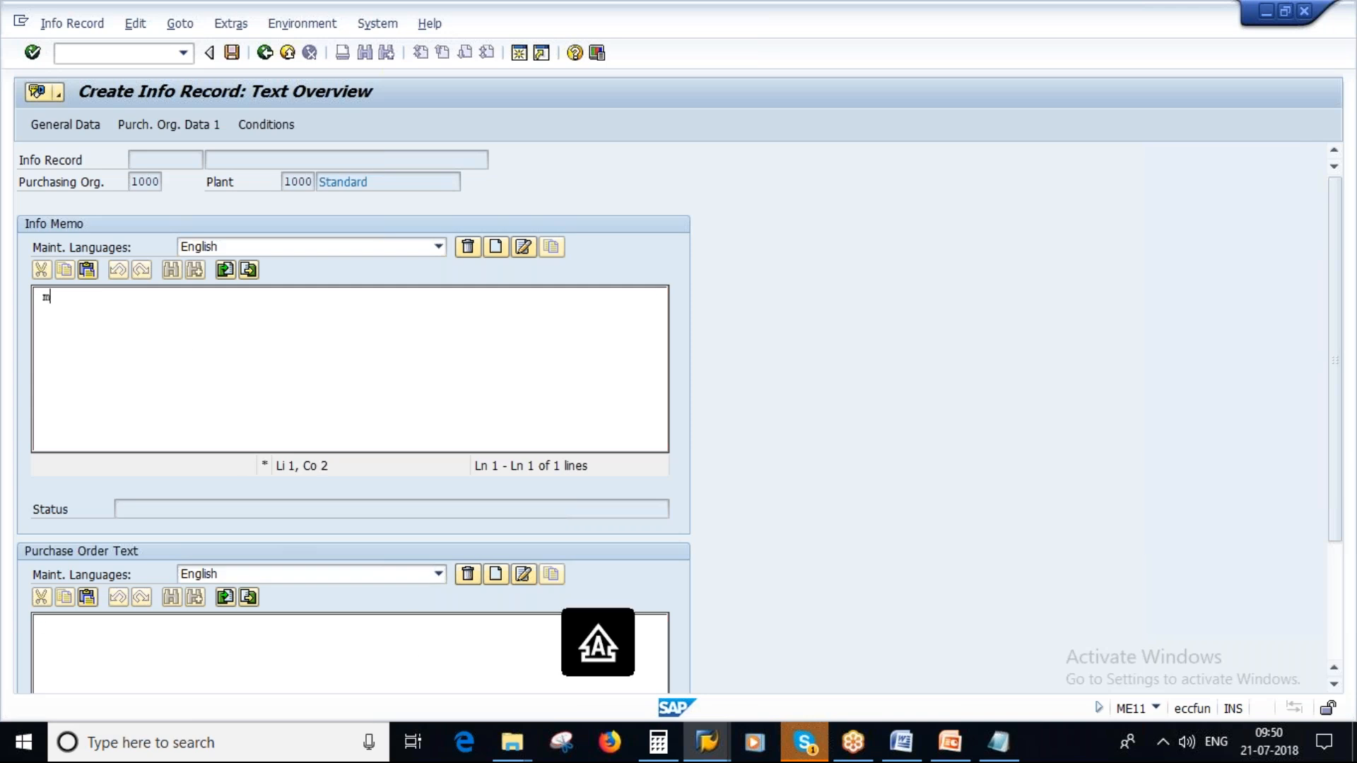
key("Caps_Lock")
type("ATERIA")
key("BackSpace")
key("BackSpace")
key("BackSpace")
key("BackSpace")
key("BackSpace")
key("BackSpace")
key("BackSpace")
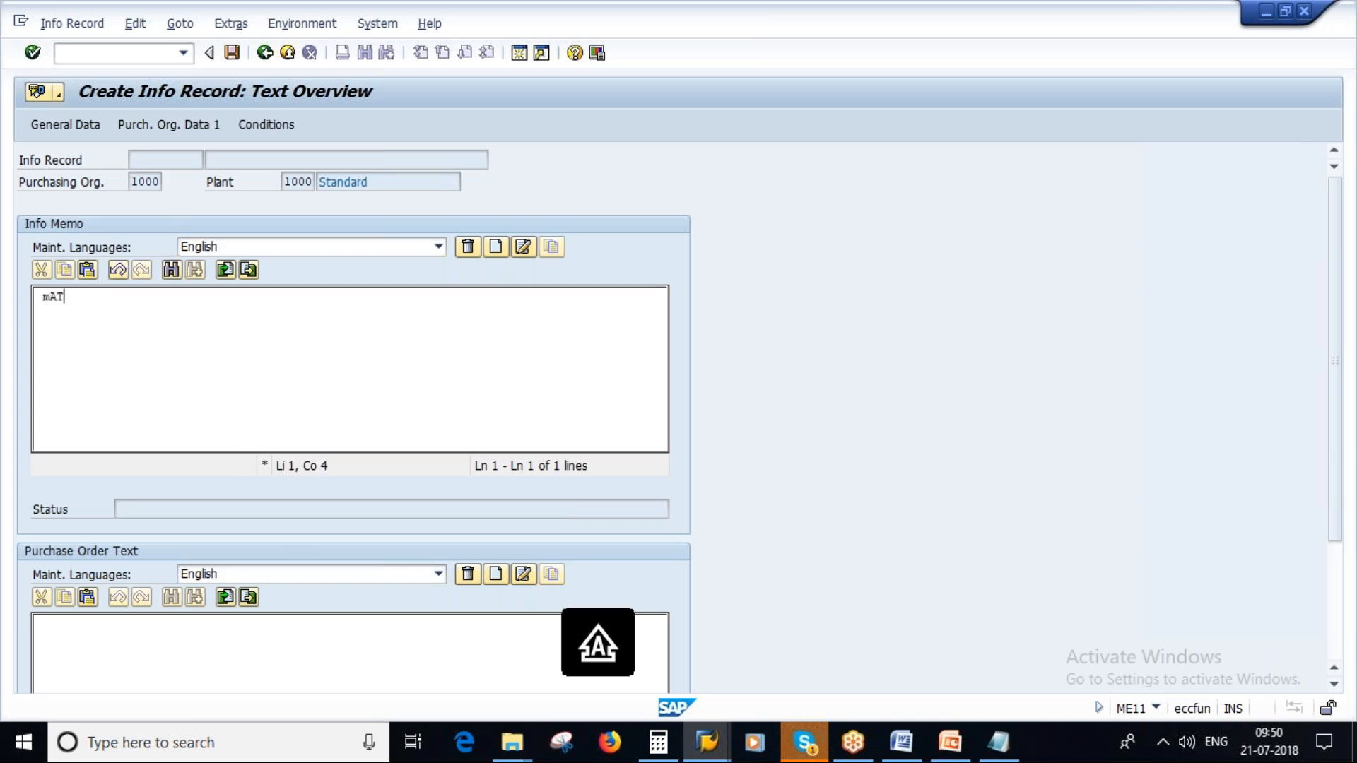
key("Caps_Lock")
type("Material to be s")
key("BackSpace")
type("to be supplied in")
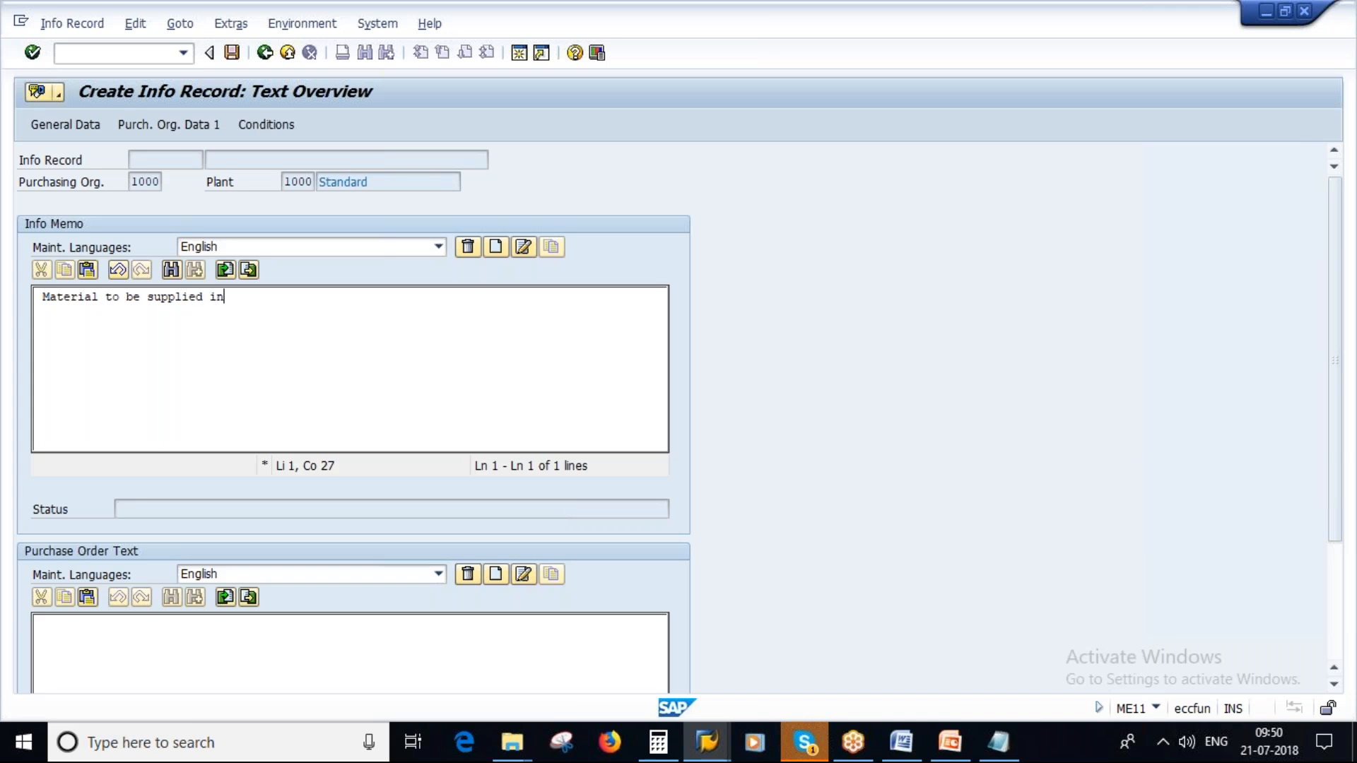
key("Caps_Lock")
type("DRUMS")
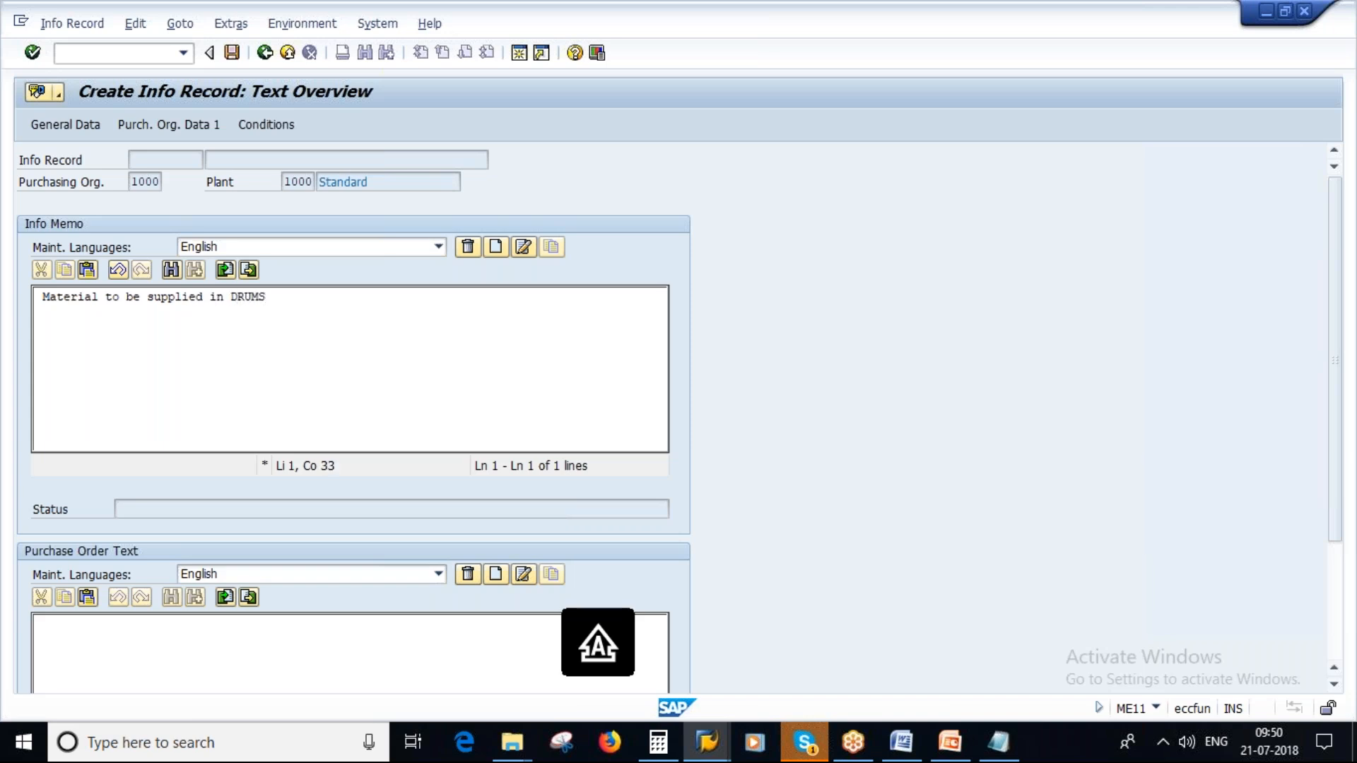
key("BackSpace")
key("BackSpace")
key("BackSpace")
key("BackSpace")
key("Caps_Lock")
type("drum")
- Copy the info memo sentence into the purchase order text
scroll(410, 569, "down", 2)
left_click_drag(272, 238, 40, 237)
key("ctrl+c")
left_click(217, 596)
key("ctrl+v")
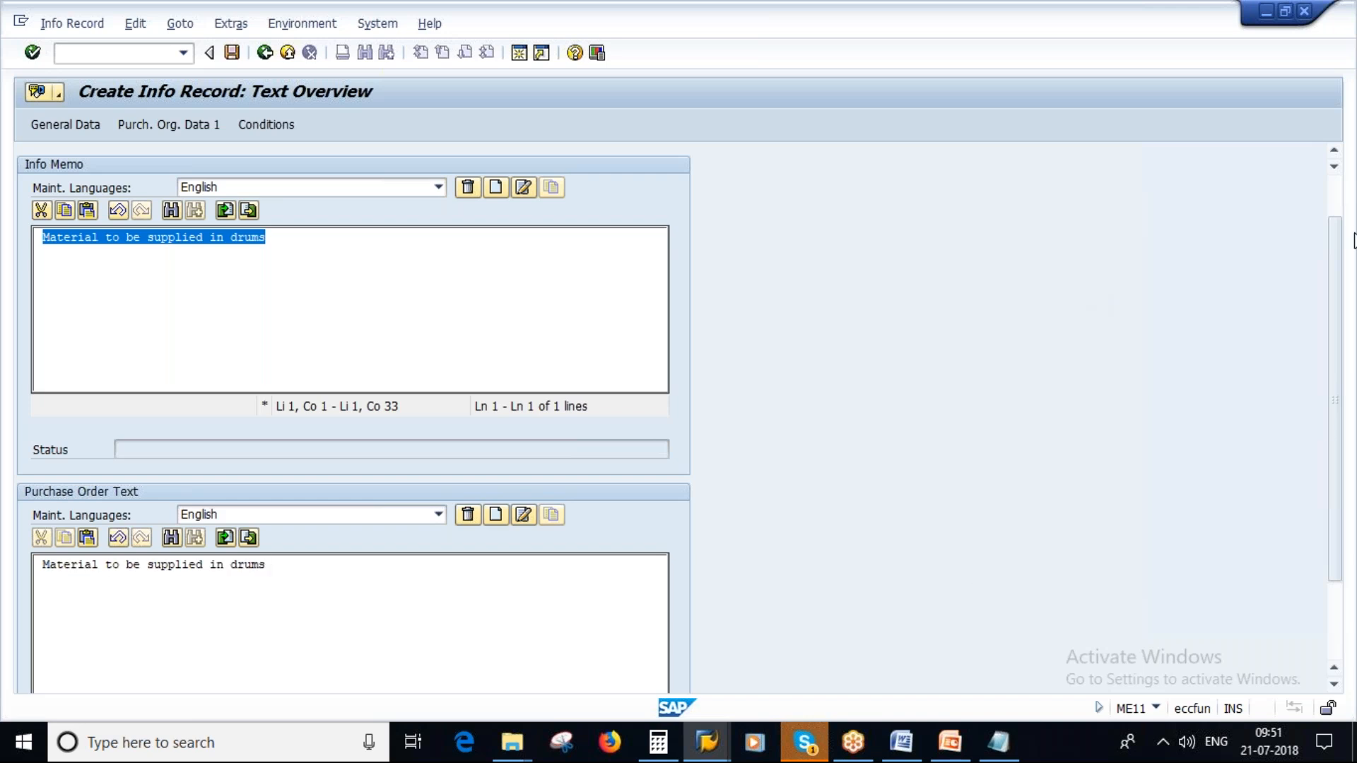
left_click_drag(1336, 294, 1333, 212)
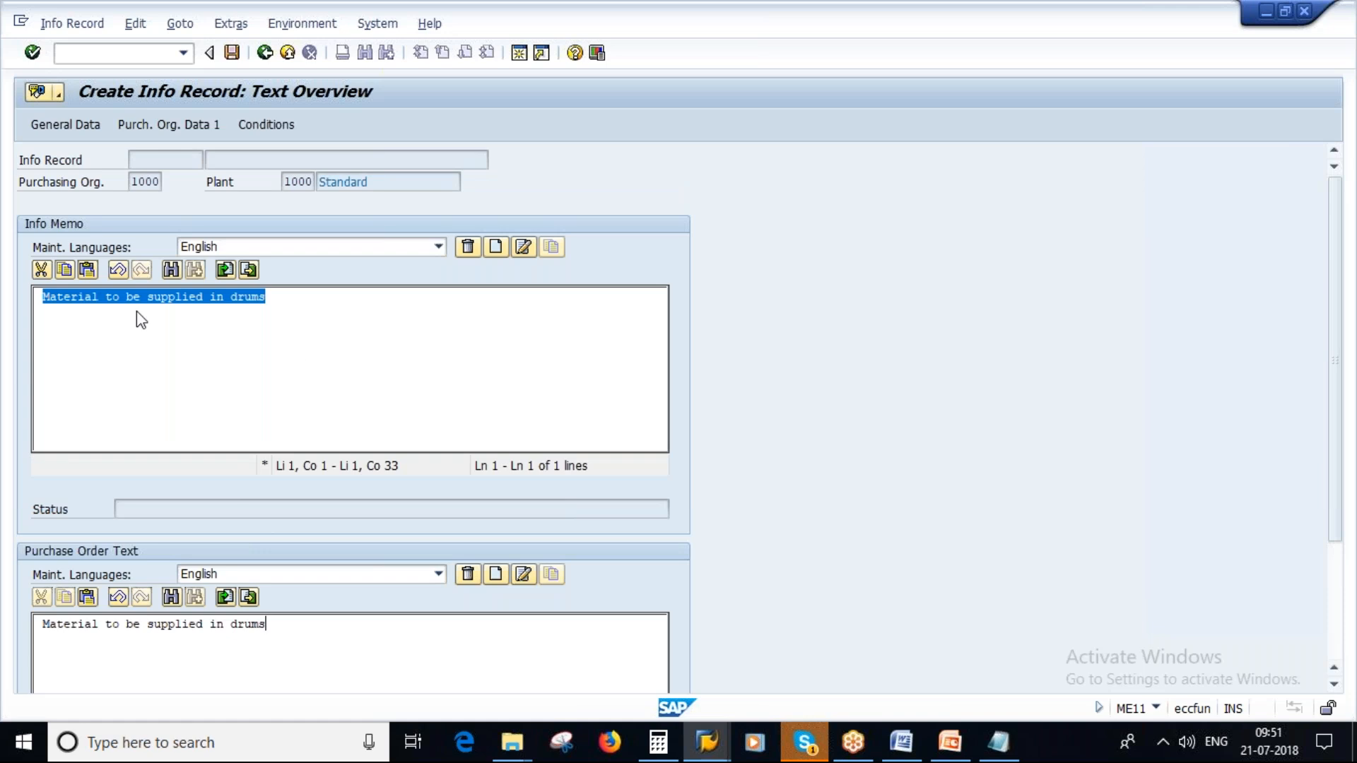
- Review the info record's general data, price conditions and texts
left_click(57, 127)
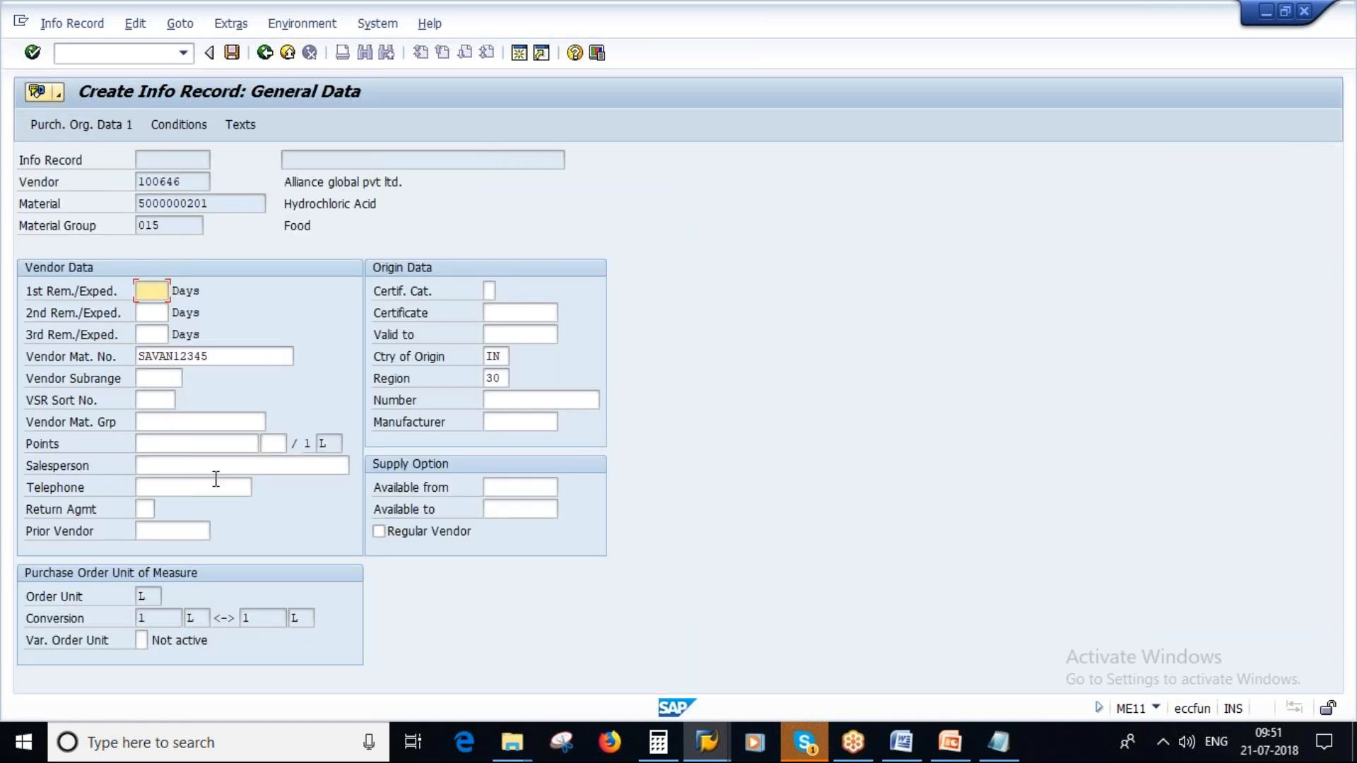
left_click(185, 125)
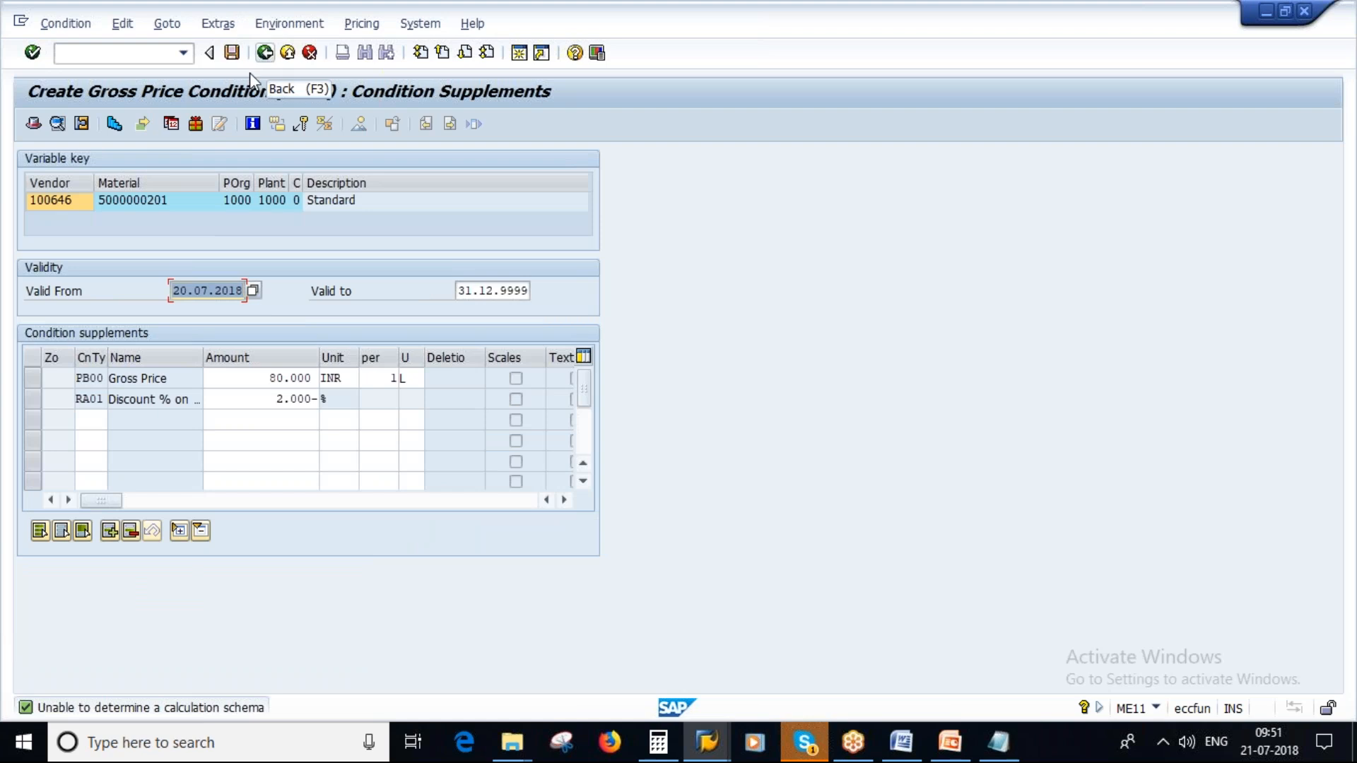
left_click(265, 53)
key("F3")
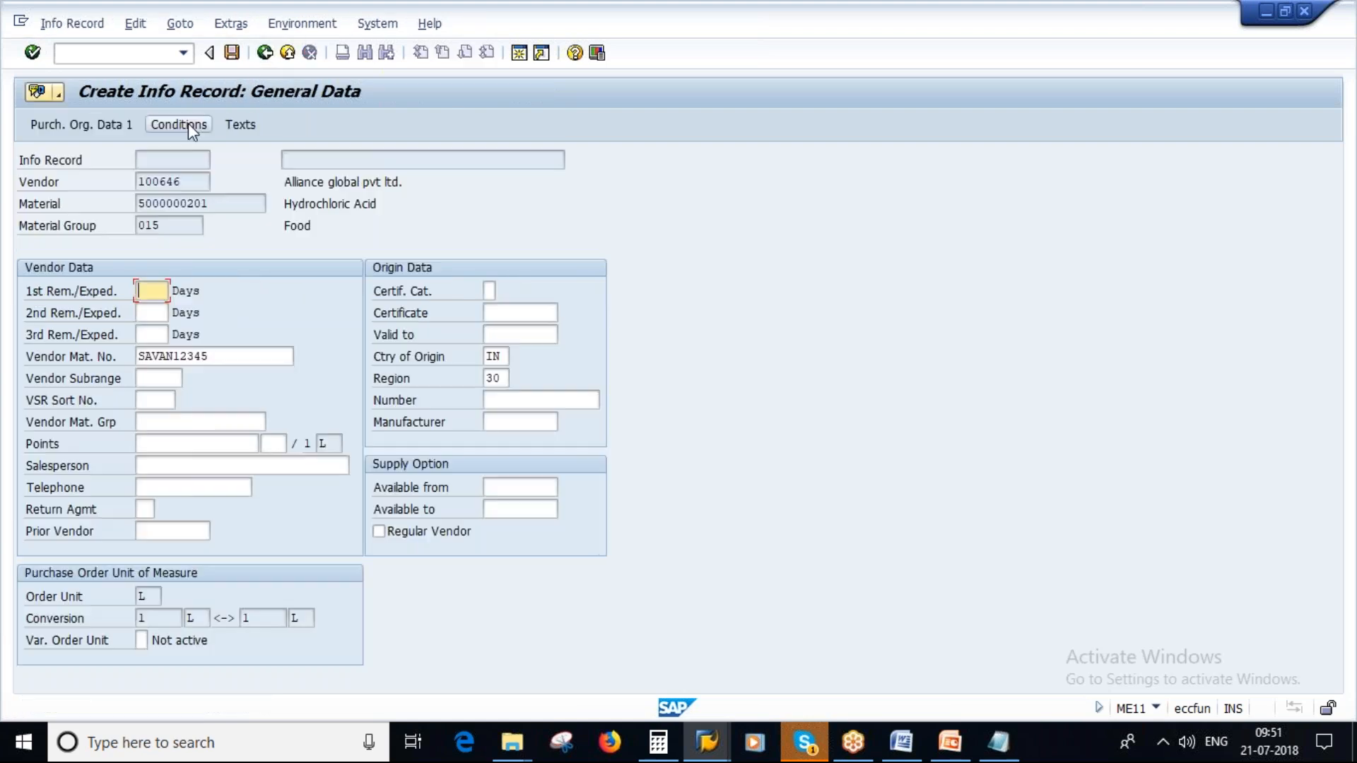
left_click(243, 128)
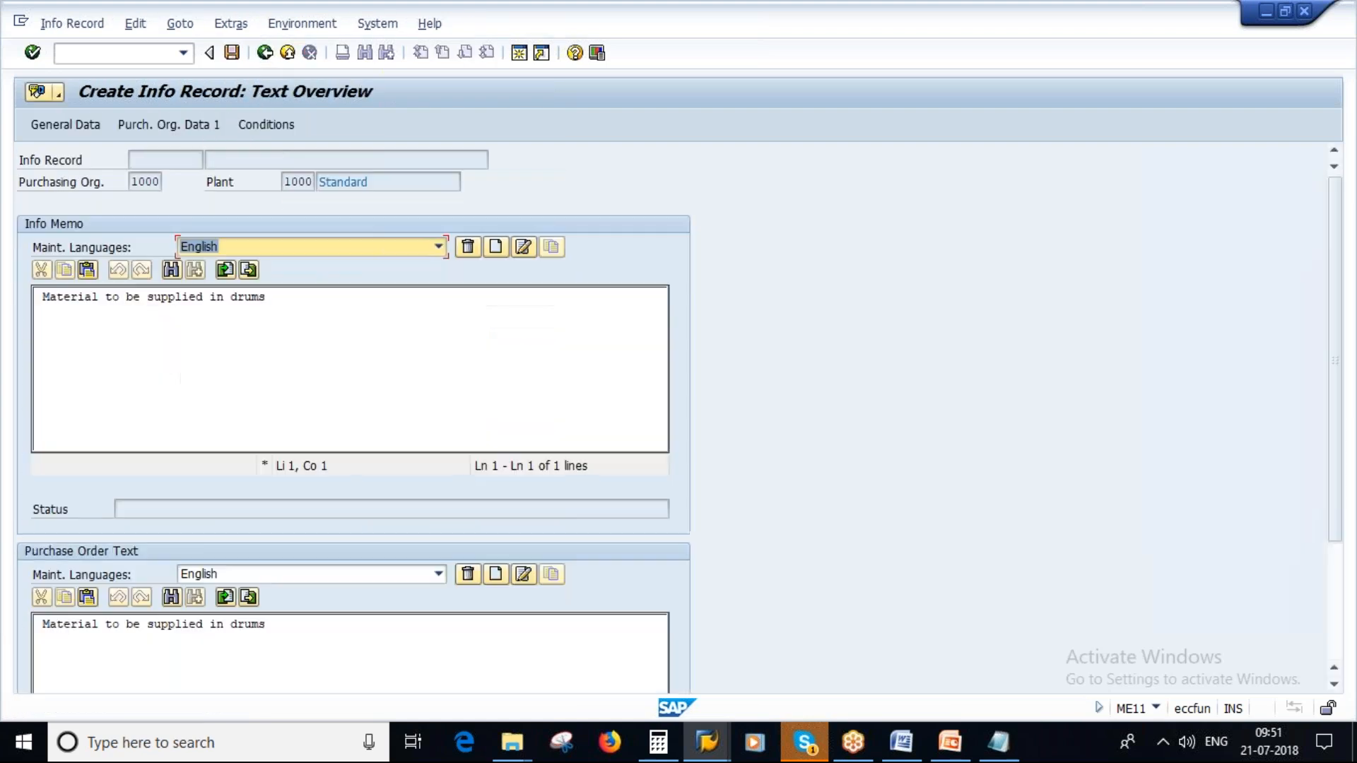
- Delete the RA01 discount from the info record's condition supplements
left_click(267, 124)
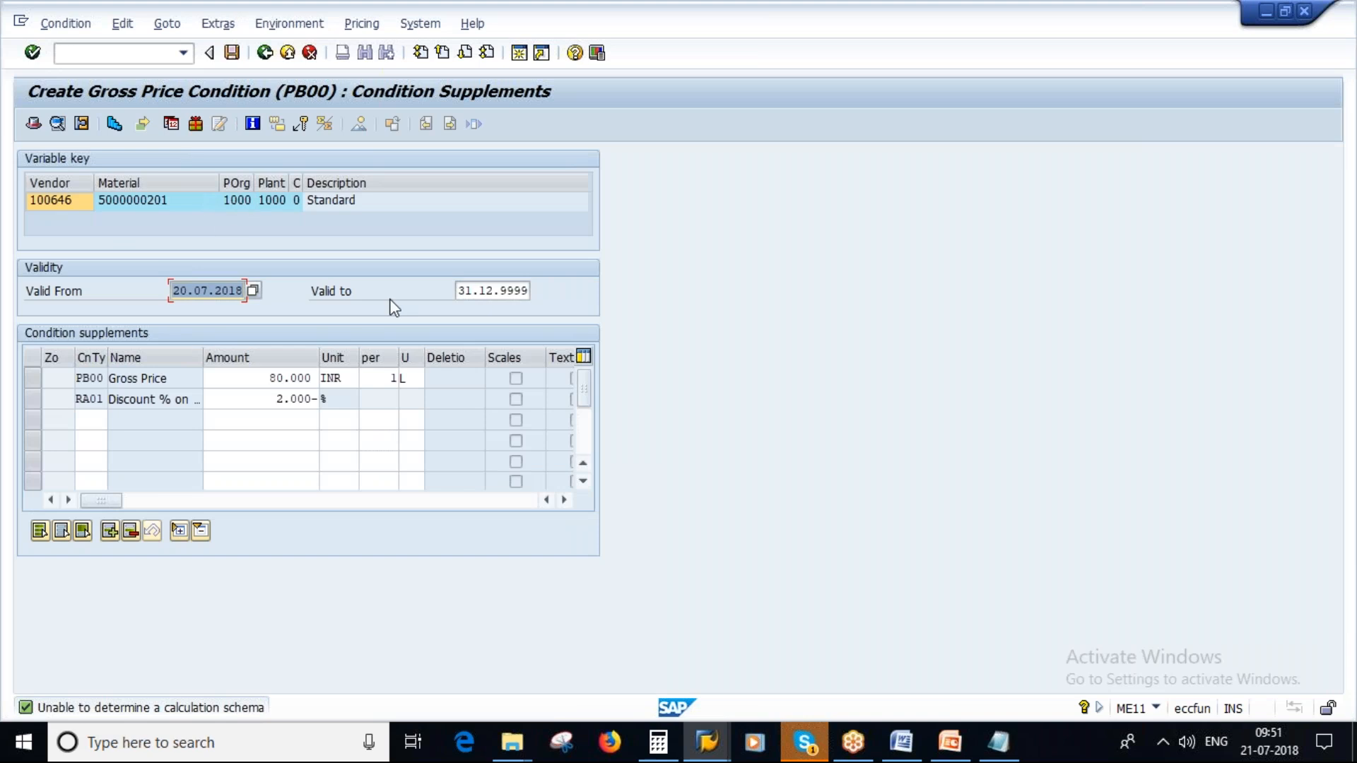
left_click(31, 400)
left_click(130, 532)
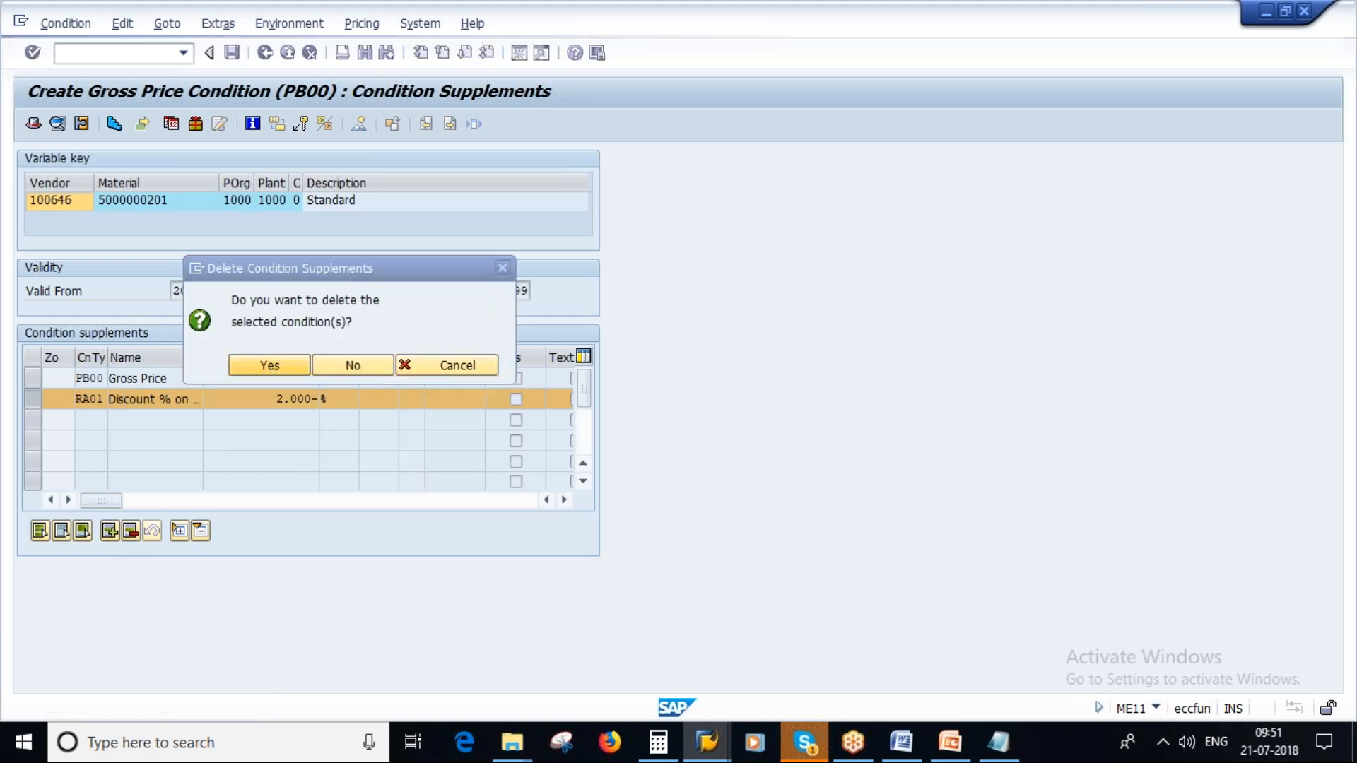
left_click(266, 367)
- Open the scales of the gross price and add a scale level of 70 INR from a quantity of 50
left_click_drag(264, 377, 329, 371)
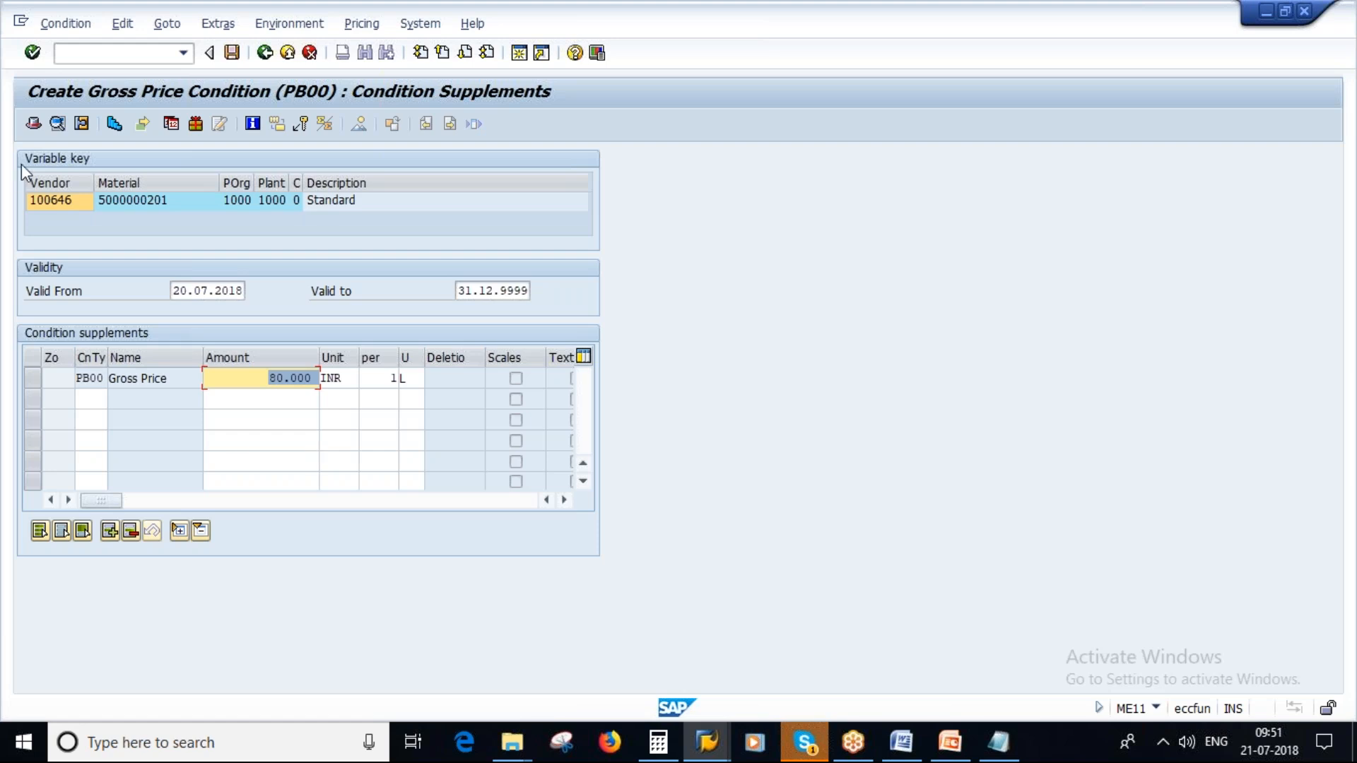
left_click(115, 125)
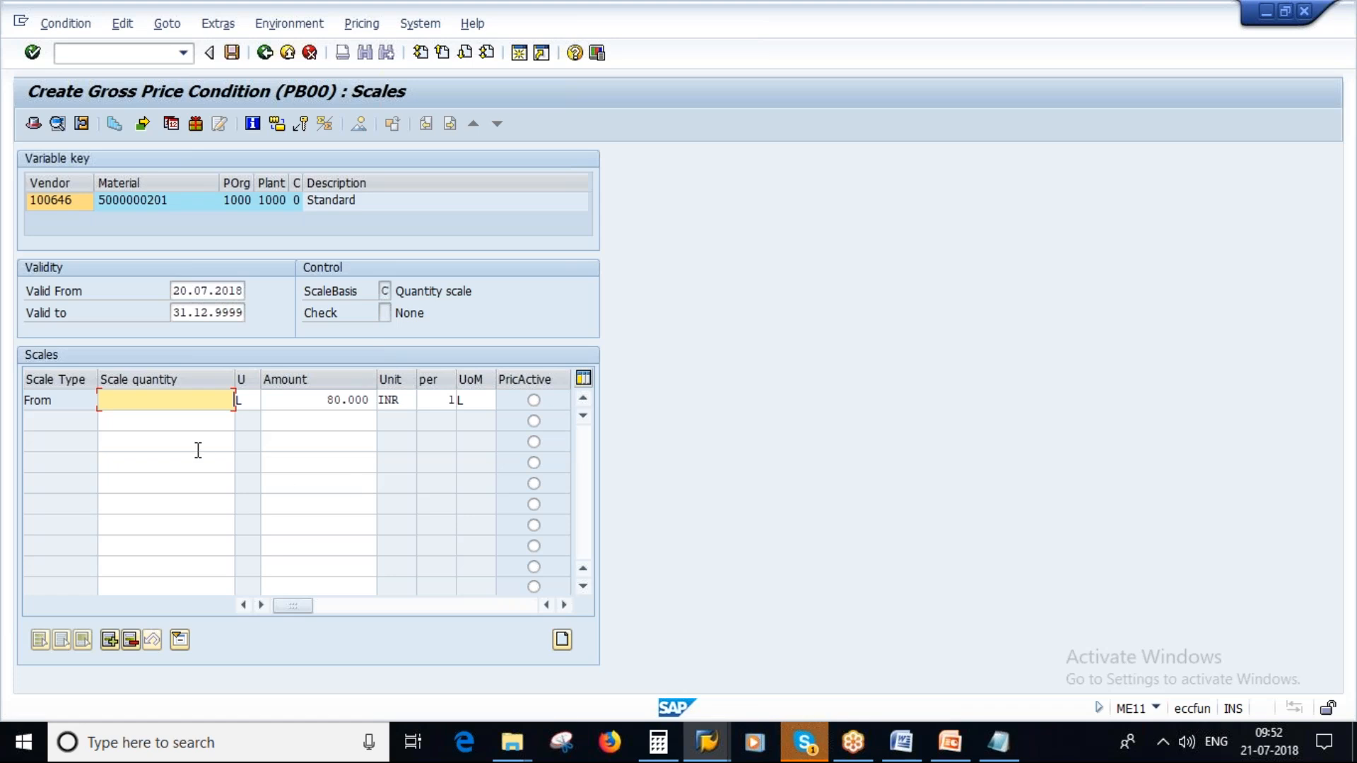
left_click(202, 424)
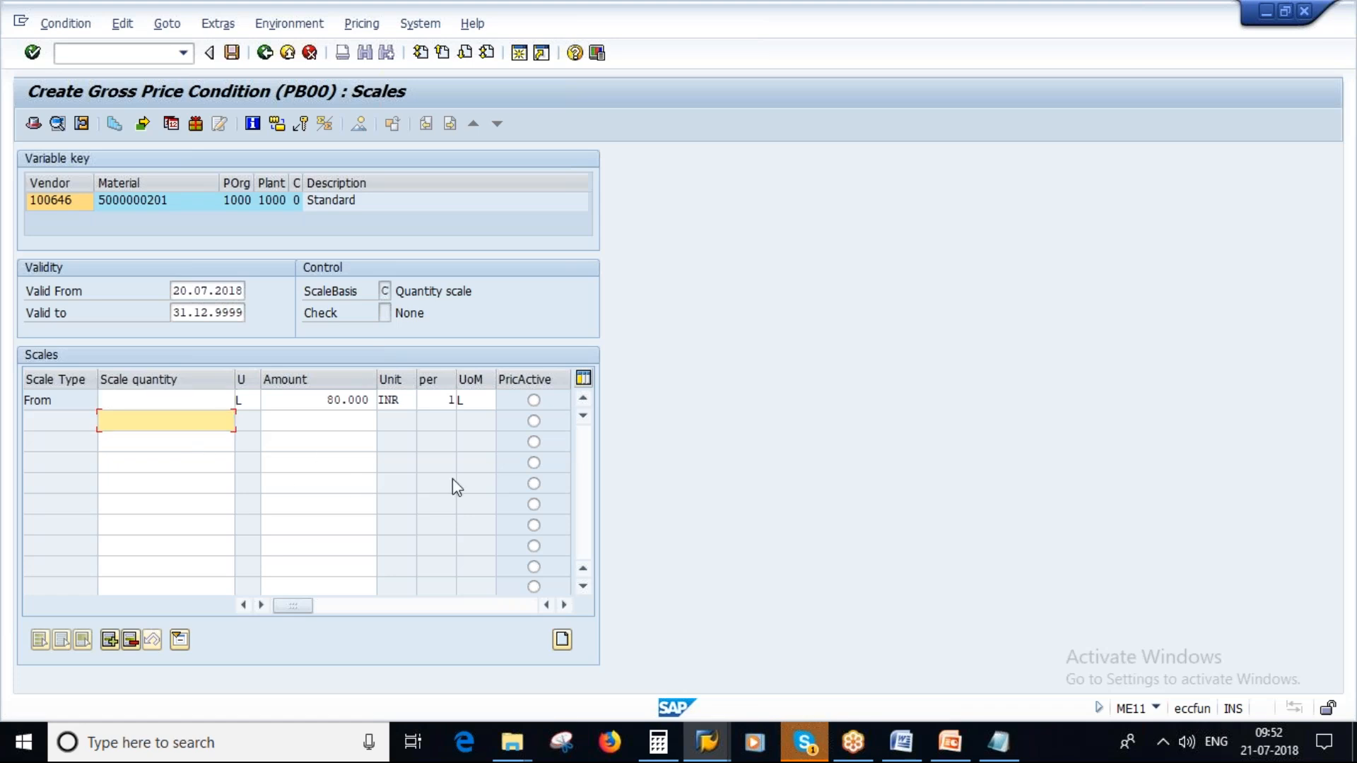
type("50")
left_click(347, 424)
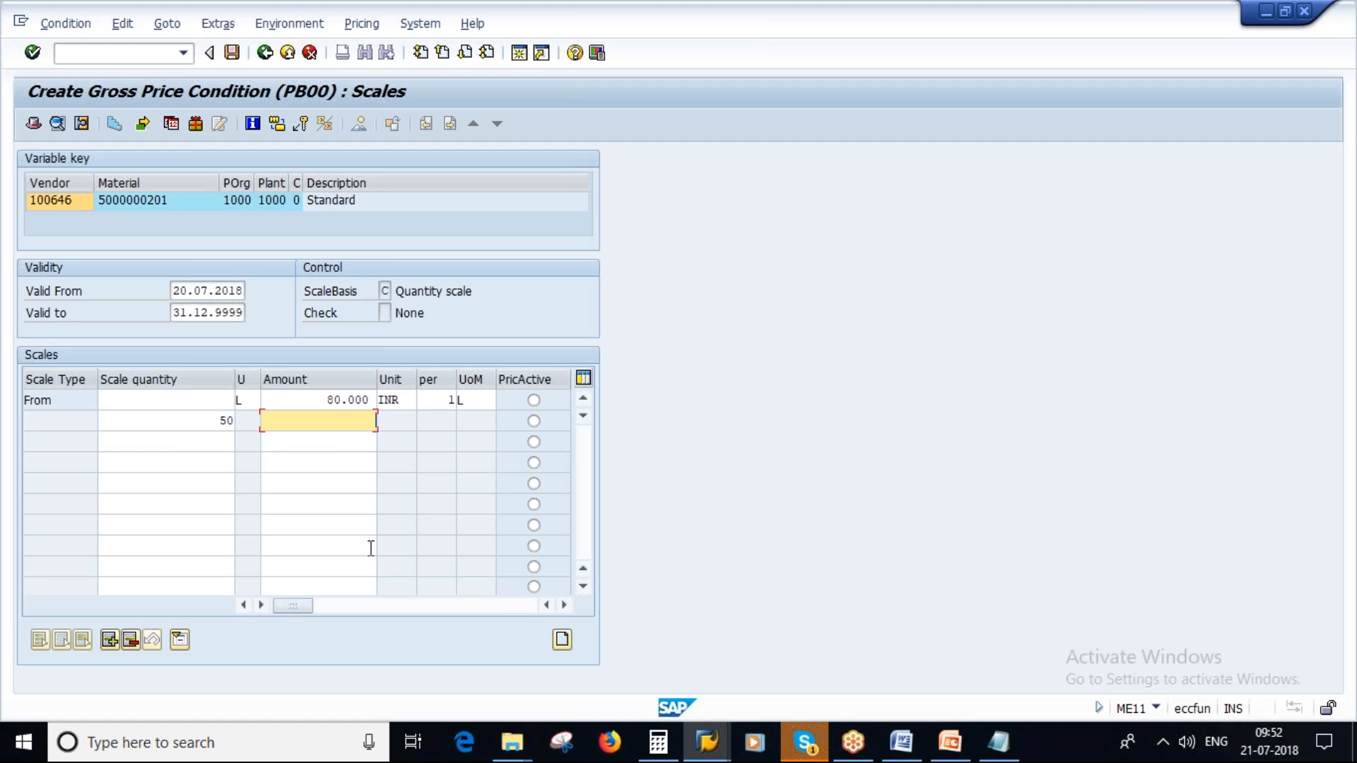
type("70")
key("Return")
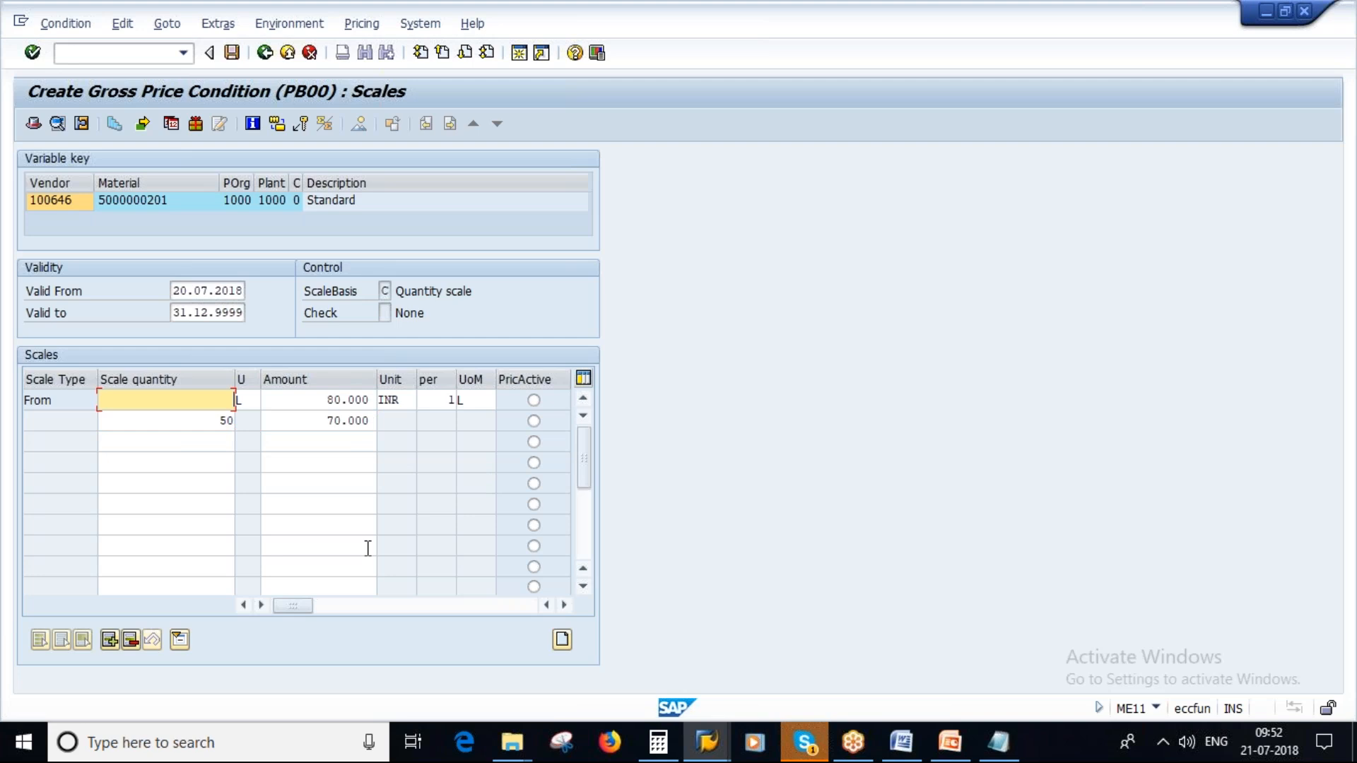
- Add another scale level with a price of 65 INR from a quantity of 100
left_click(209, 442)
type("10")
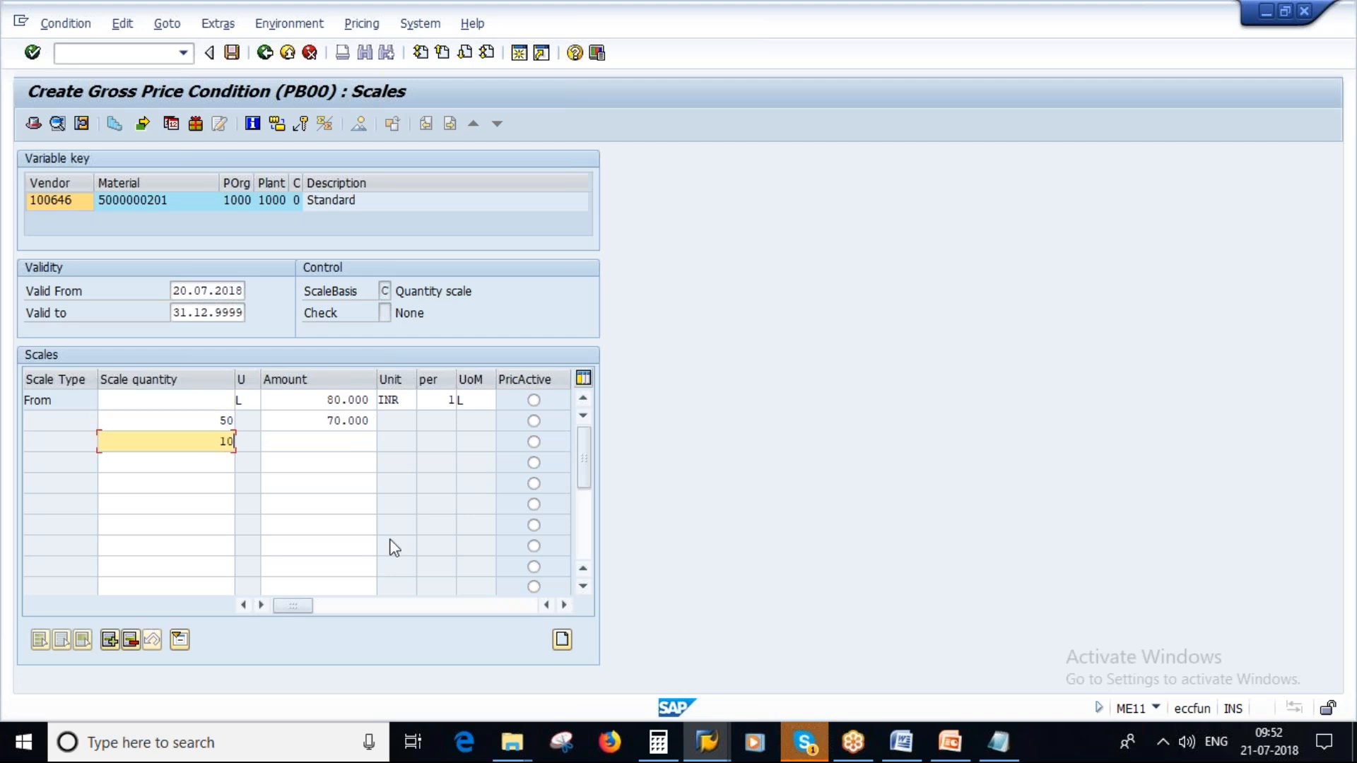
type("0")
key("Tab")
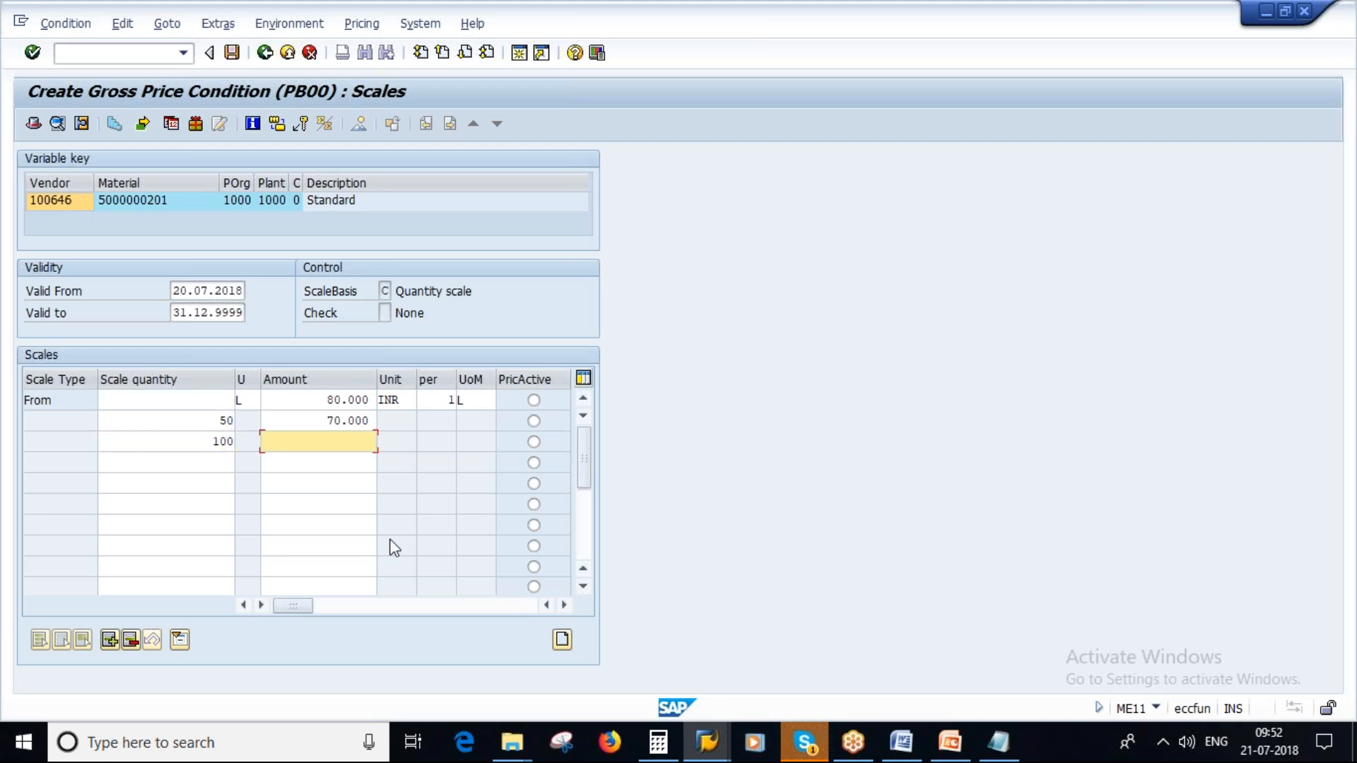
type("65")
key("Return")
left_click(210, 464)
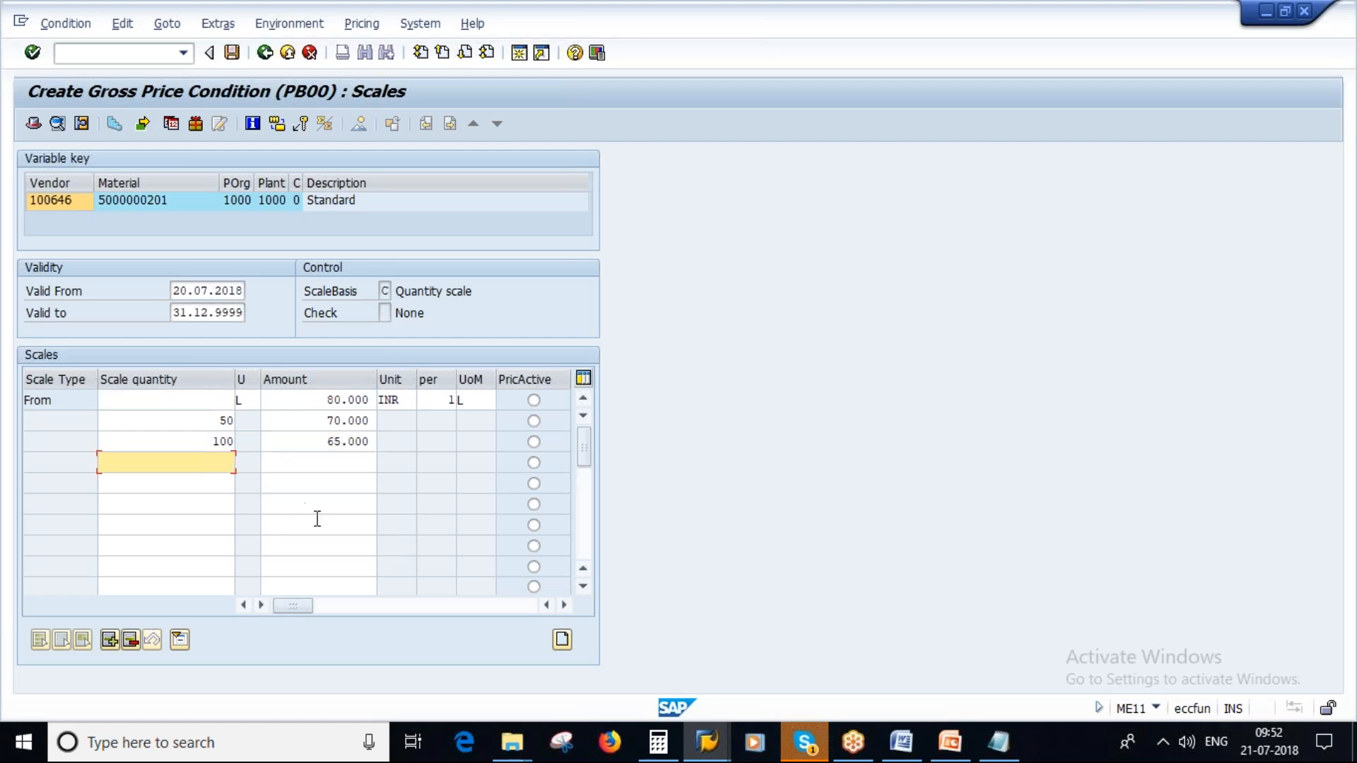
- Add a gross price scale level of 60 INR from a quantity of 150 and save the info record
key("Tab")
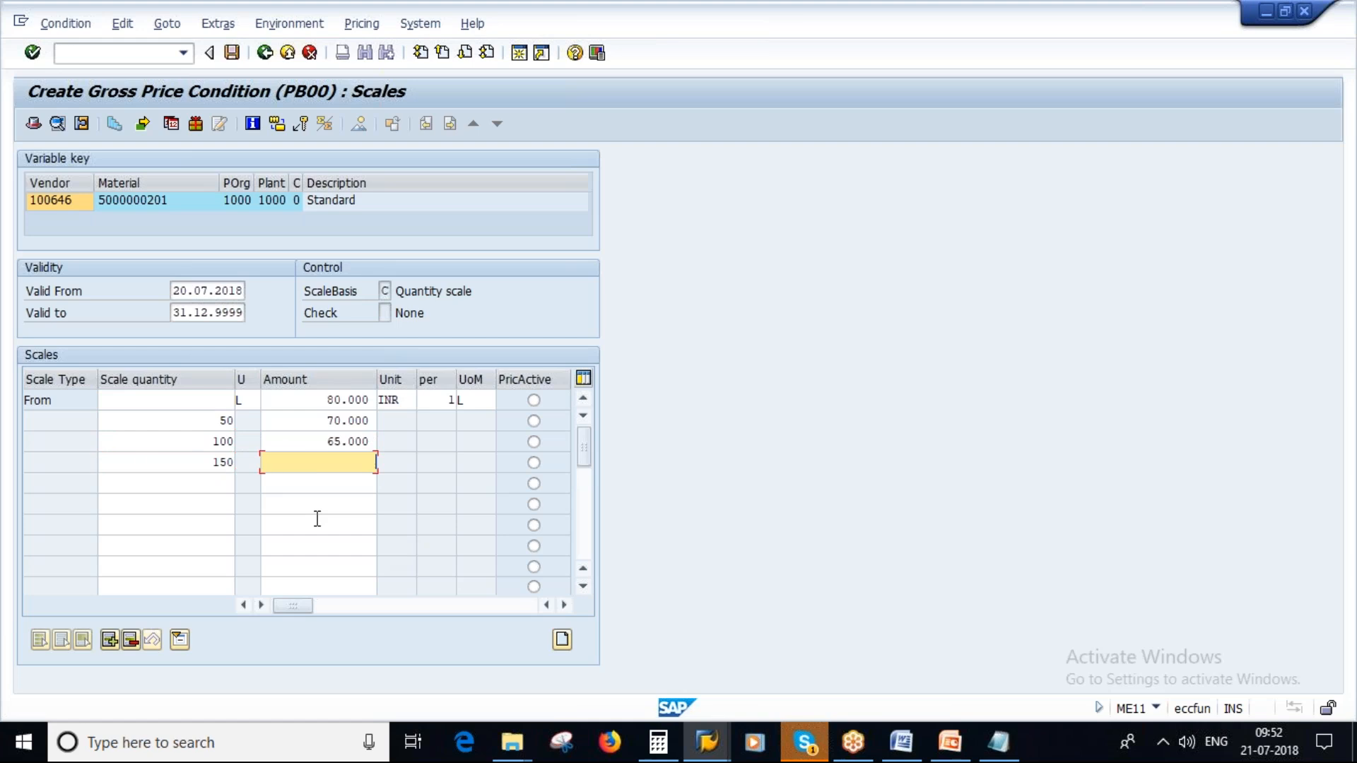
type("60")
key("Return")
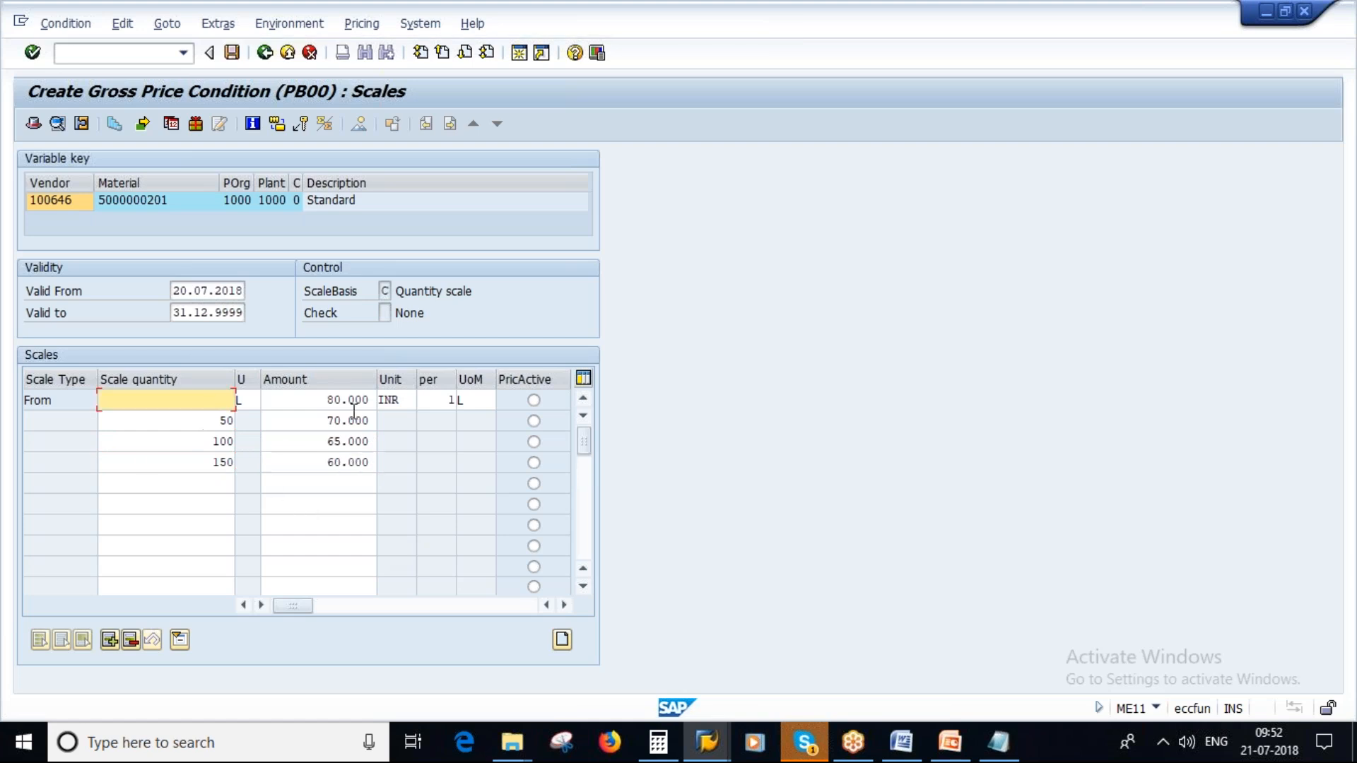
key("Tab")
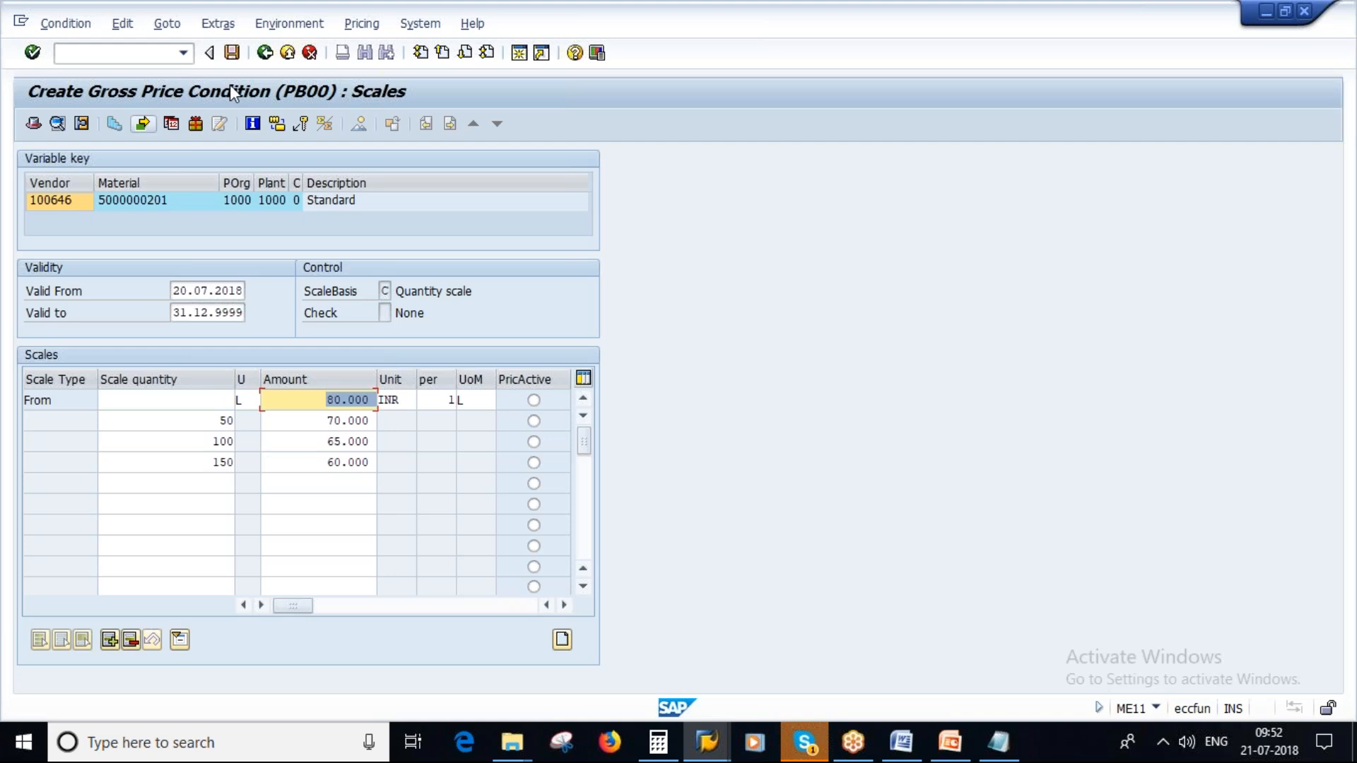
left_click(264, 52)
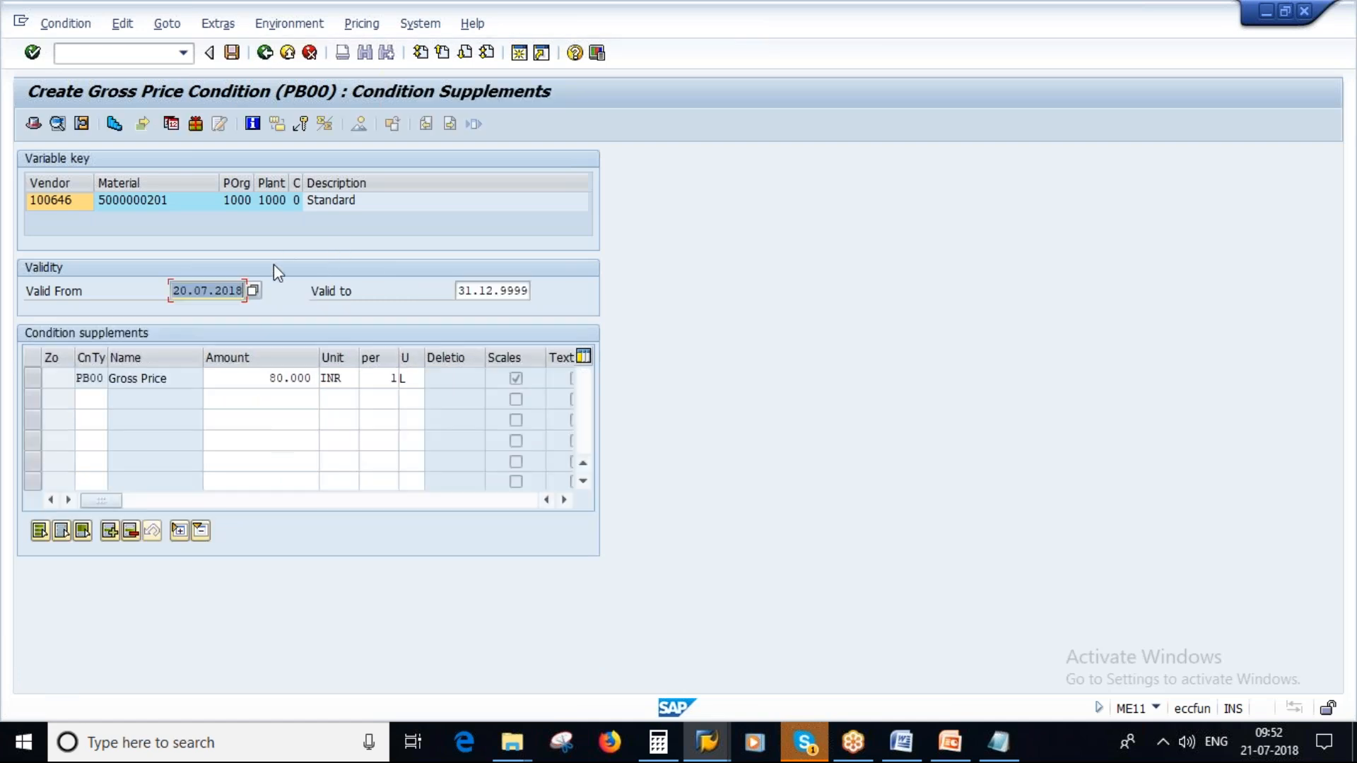
left_click(231, 52)
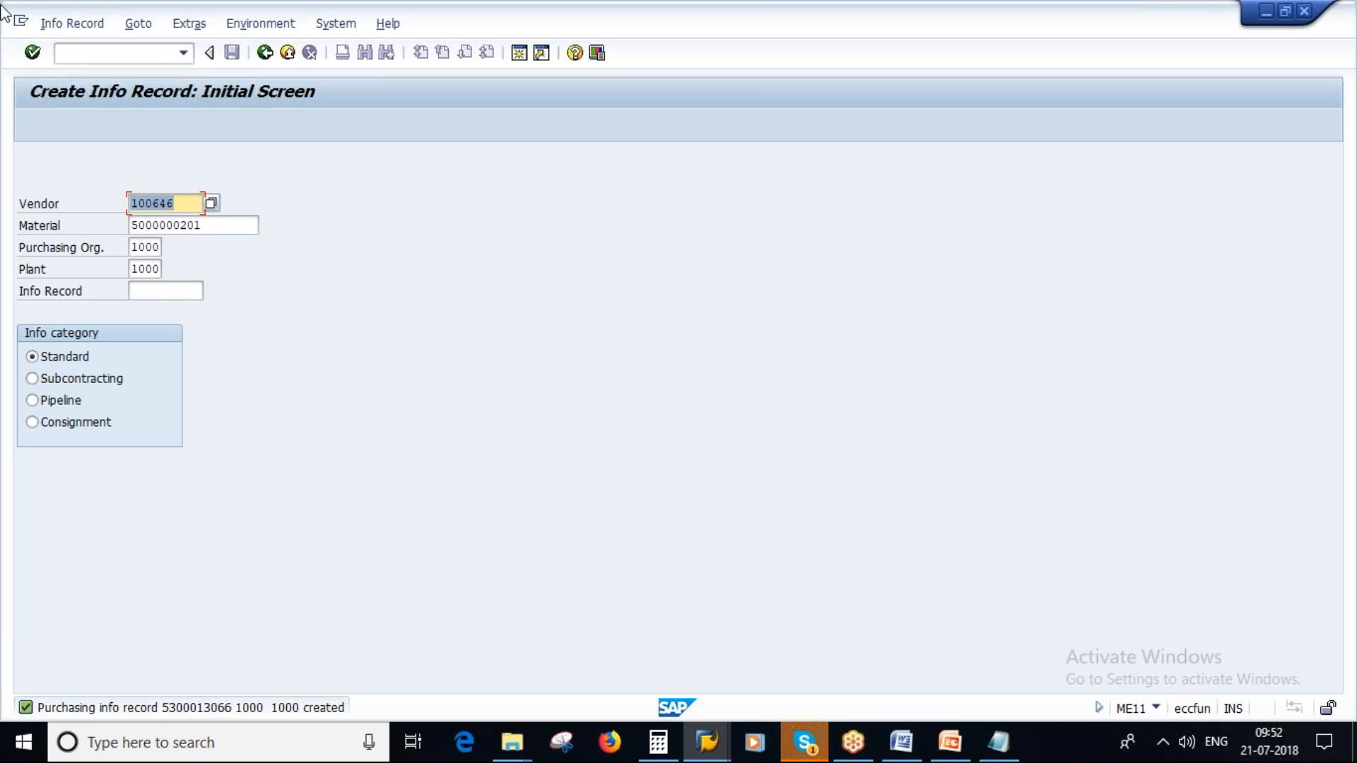
- Open the saved info record in display mode and review its vendor, material and price conditions
left_click(65, 25)
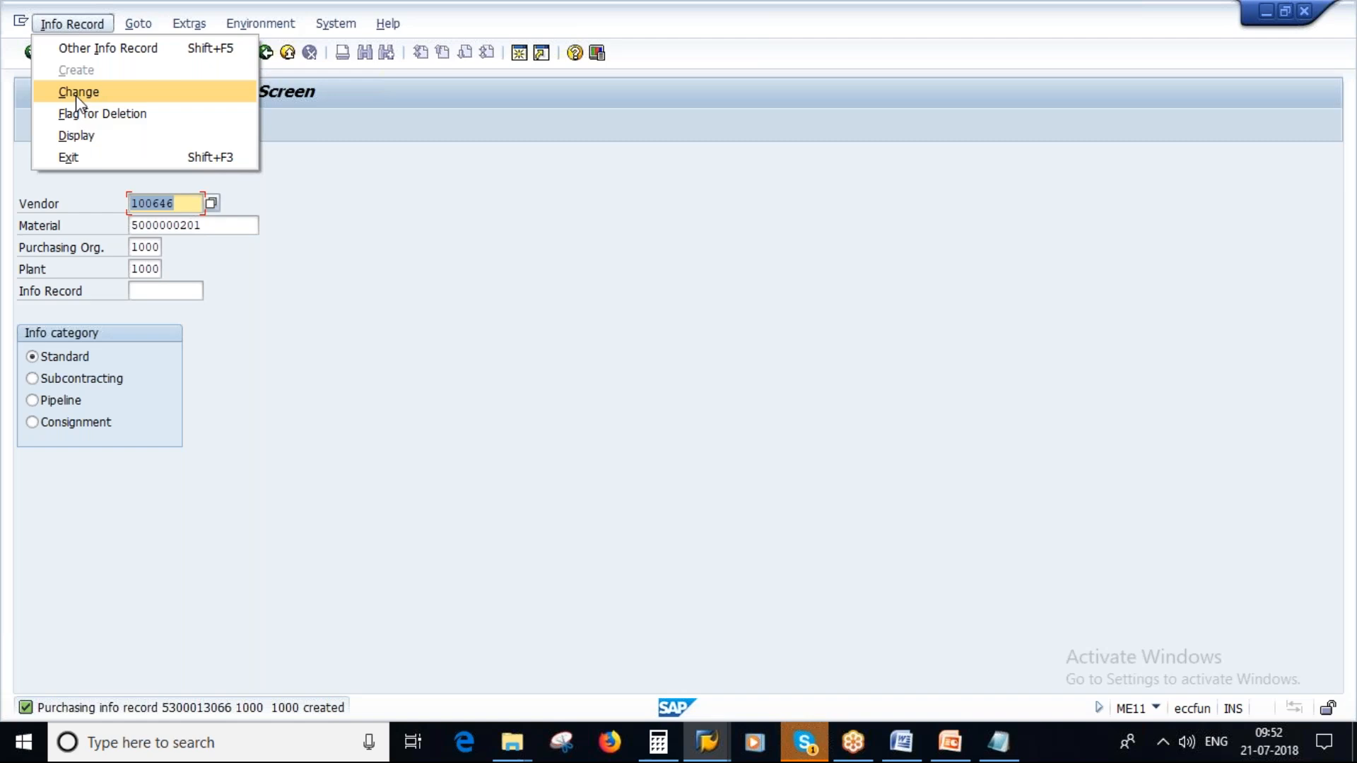
left_click(83, 92)
left_click(78, 29)
left_click(77, 136)
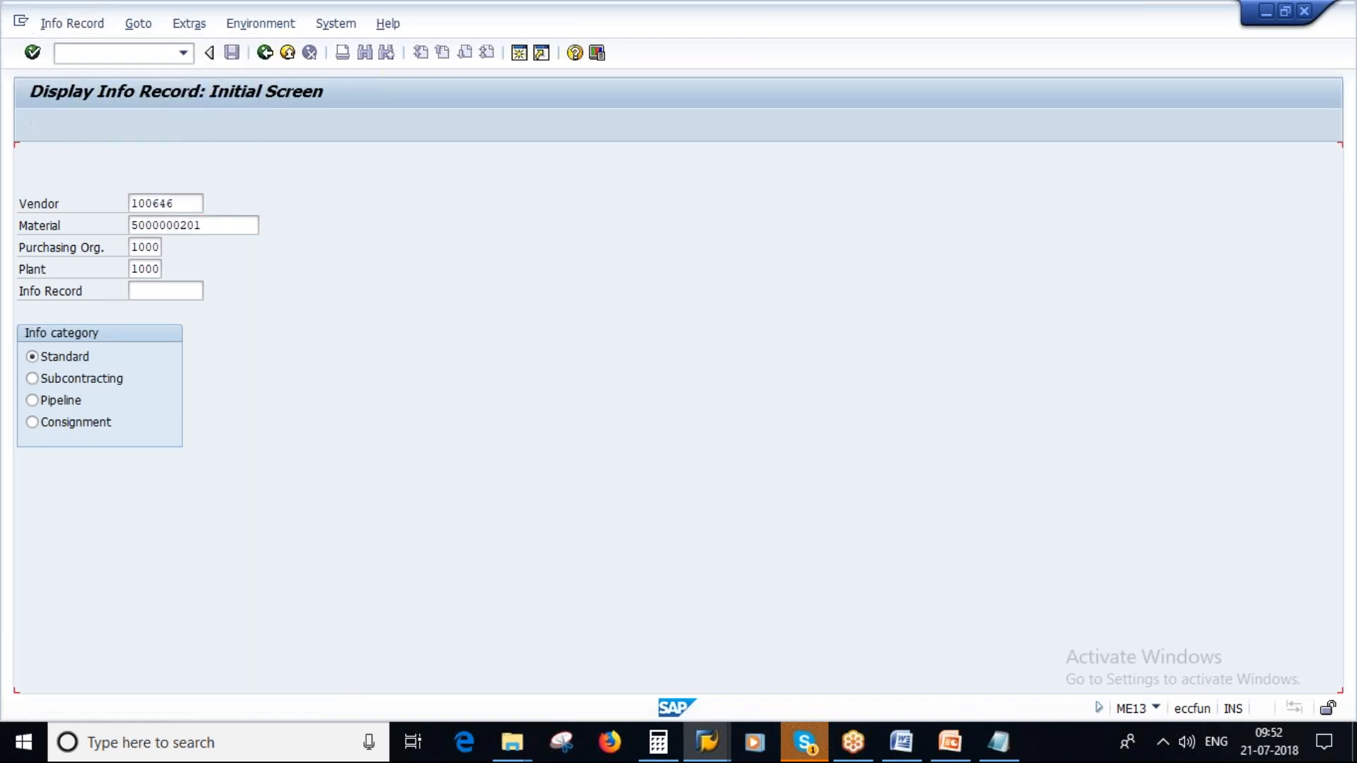
key("Return")
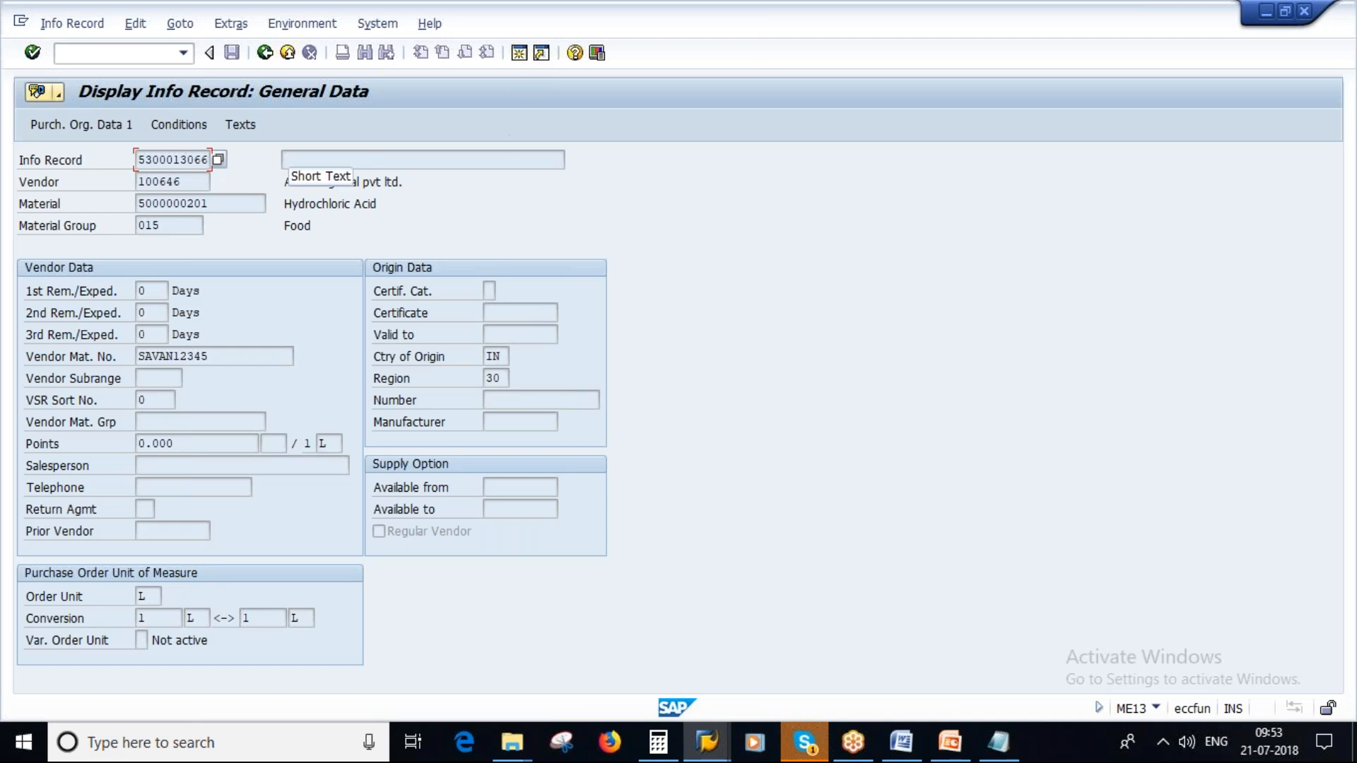
left_click_drag(186, 182, 128, 182)
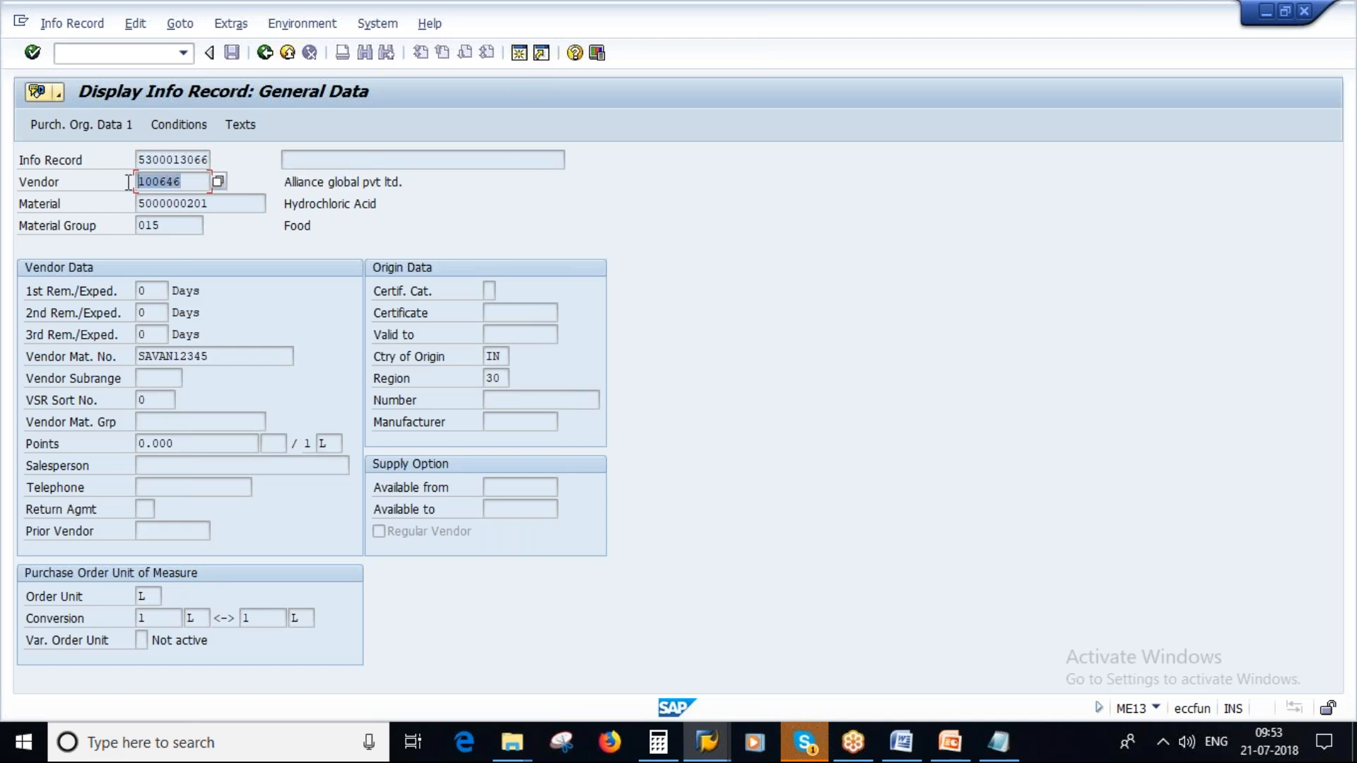
left_click_drag(205, 203, 138, 204)
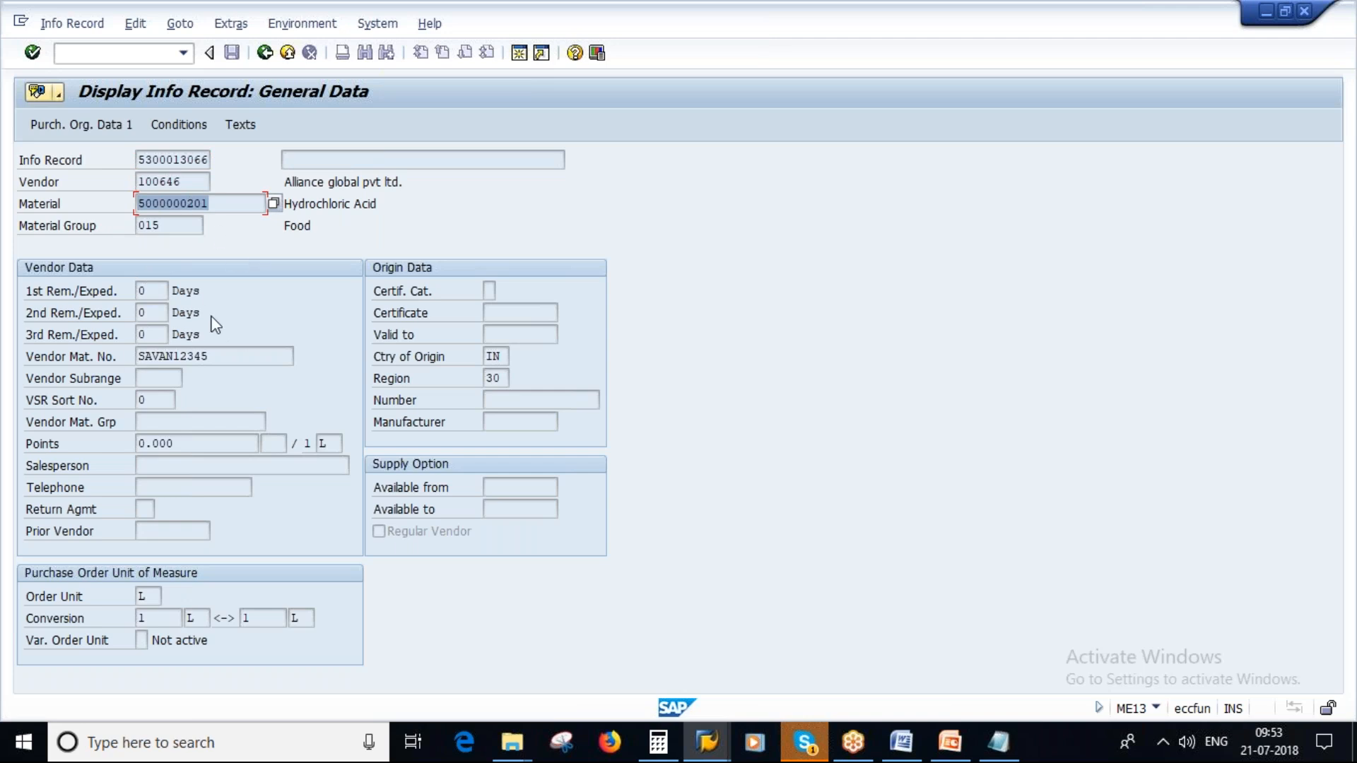
left_click(177, 125)
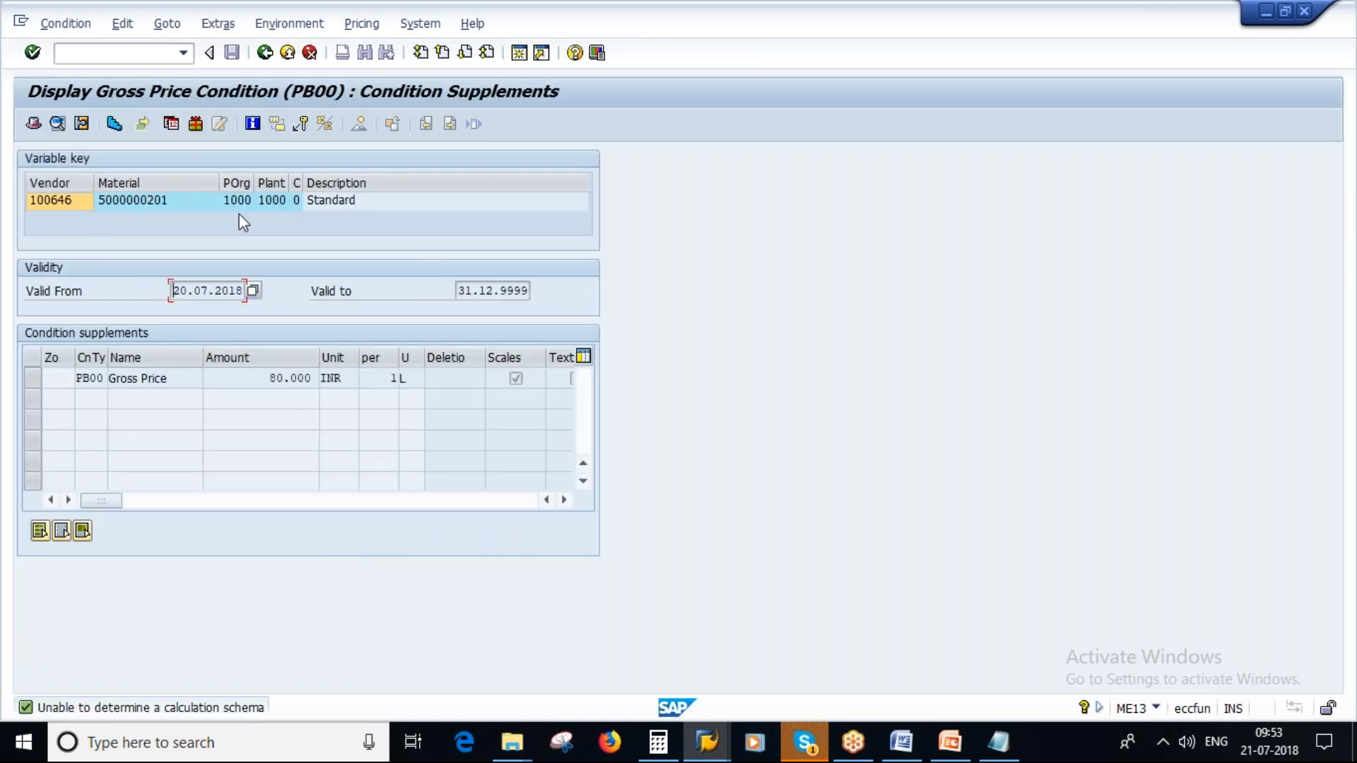
- Start a new purchase order with transaction ME21N in a separate session
left_click(520, 55)
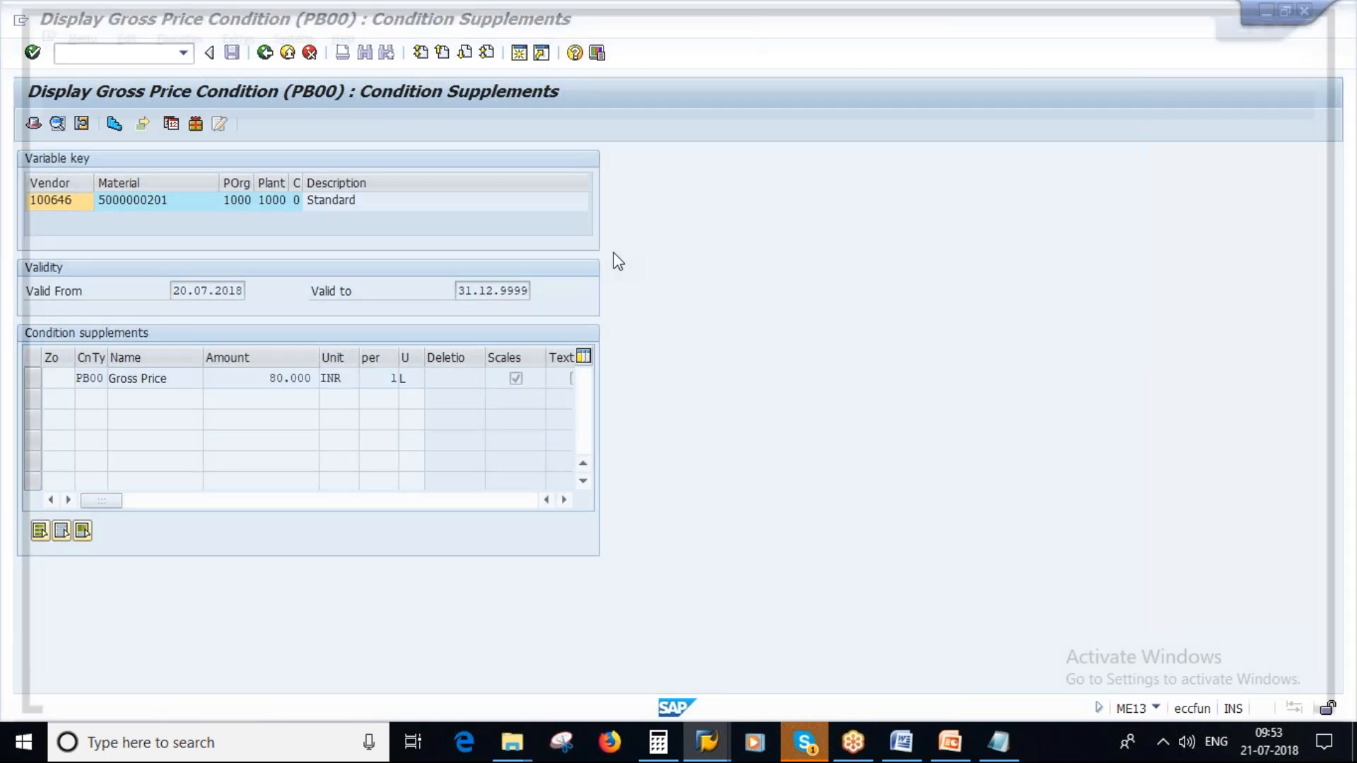
type("me21n")
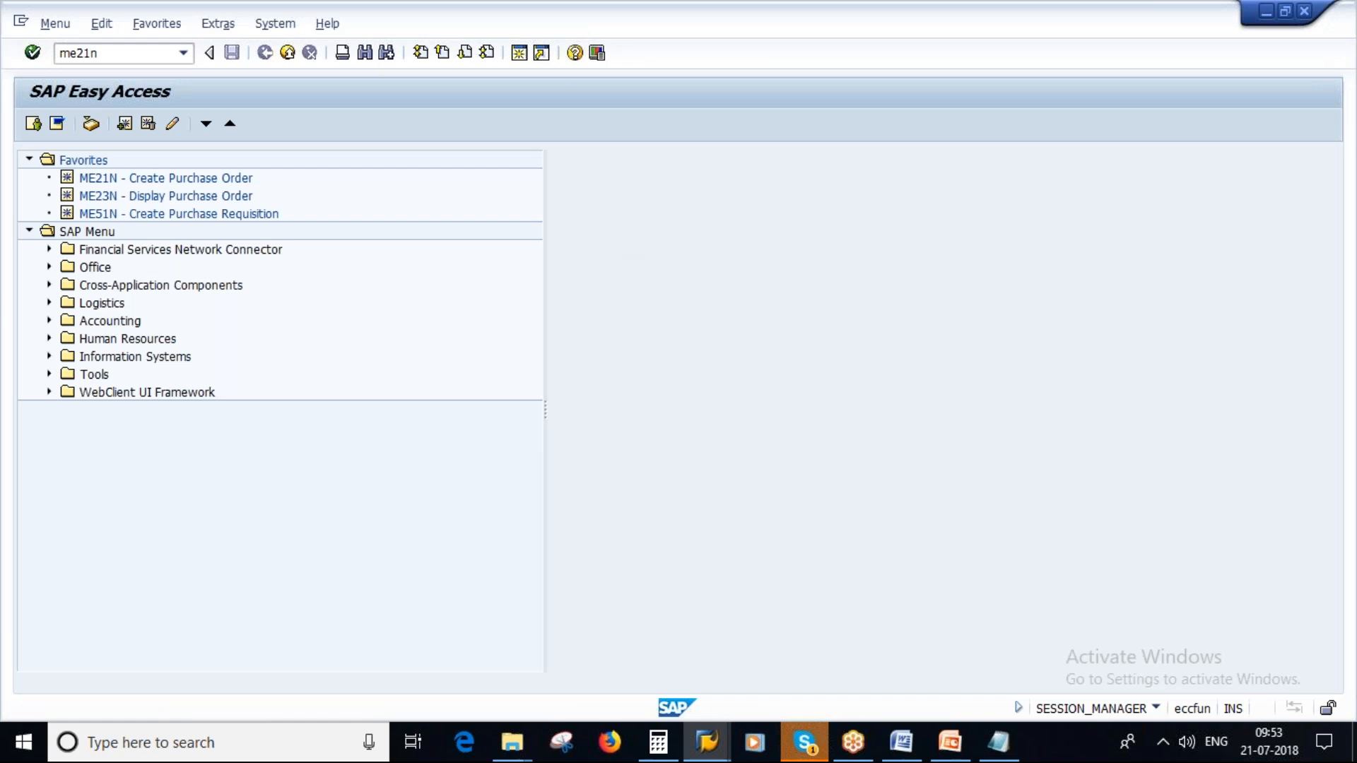
key("Return")
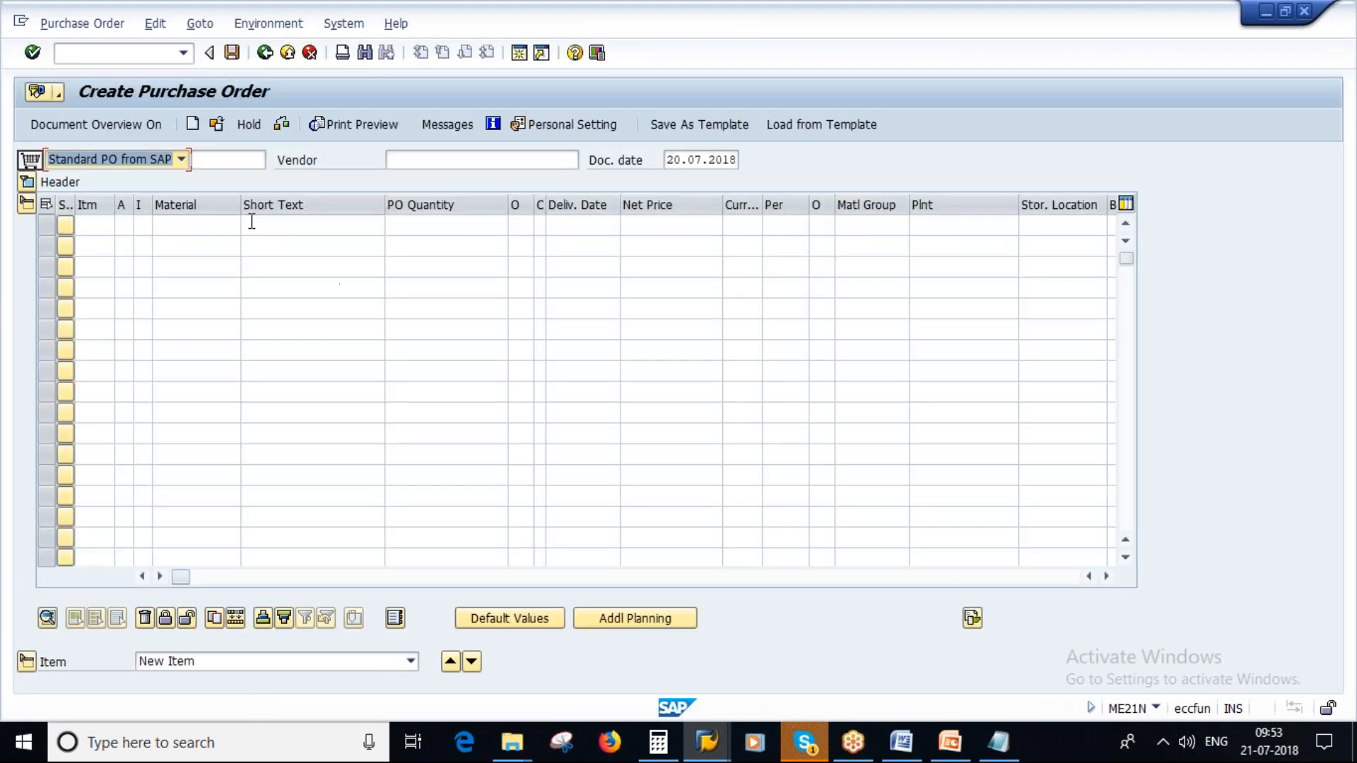
- Copy the Alliance Global vendor number from the Notepad notes and enter it as the purchase order's vendor in SAP
left_click(423, 161)
left_click(998, 743)
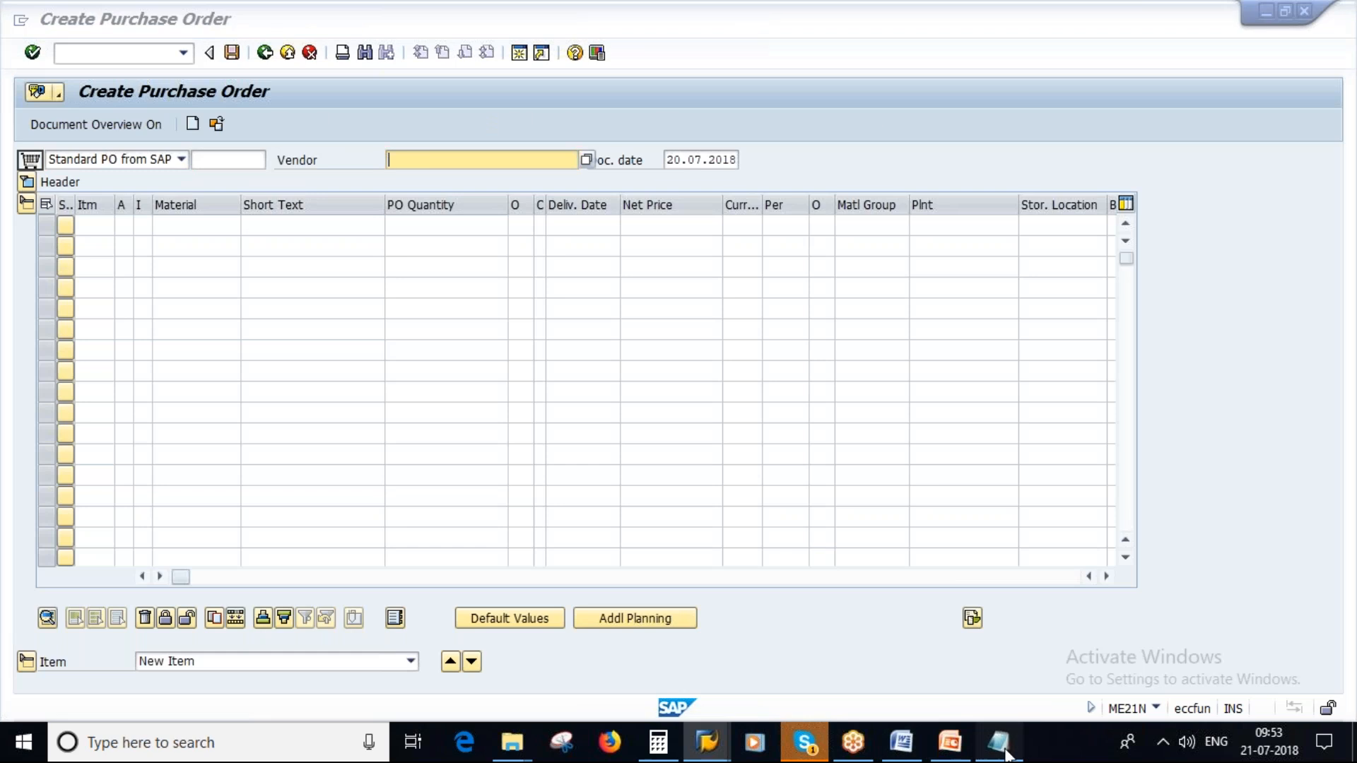
left_click_drag(144, 186, 234, 186)
key("ctrl+c")
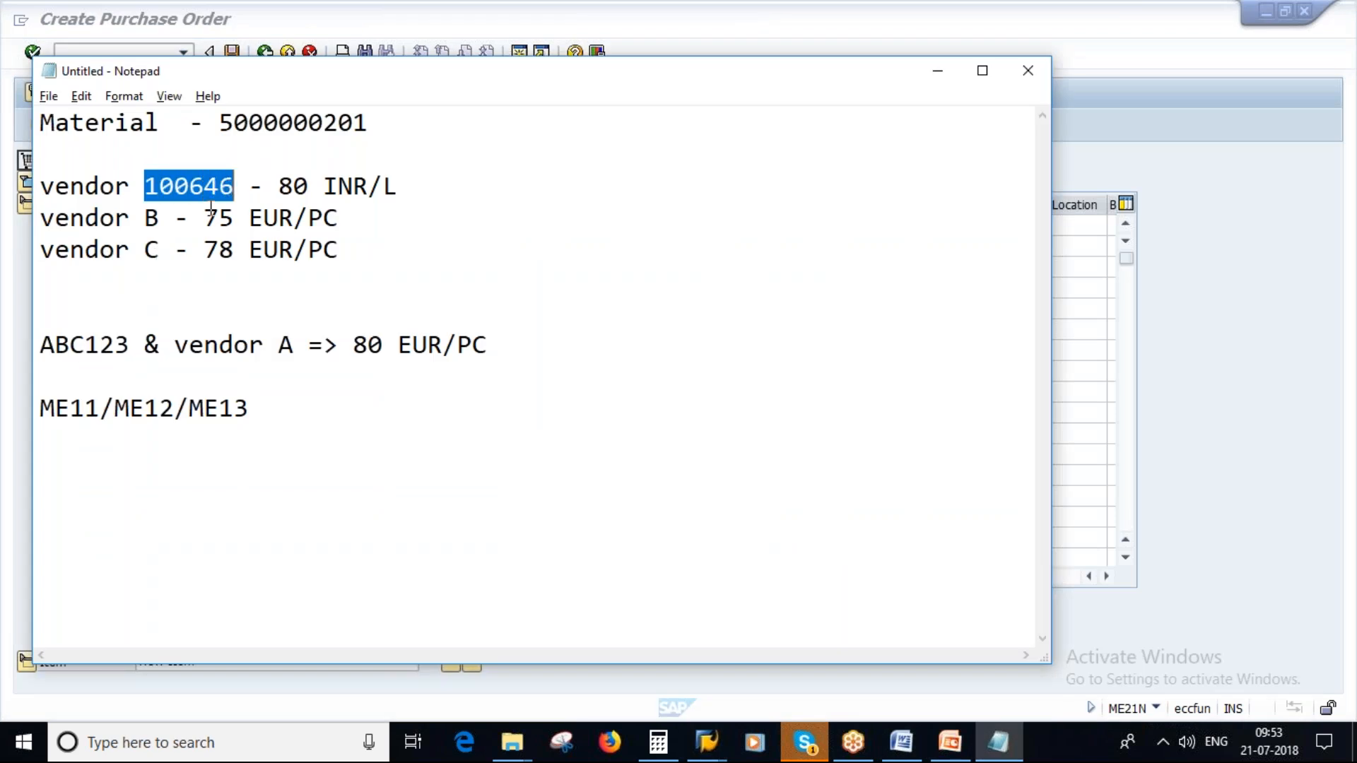
key("alt+Tab")
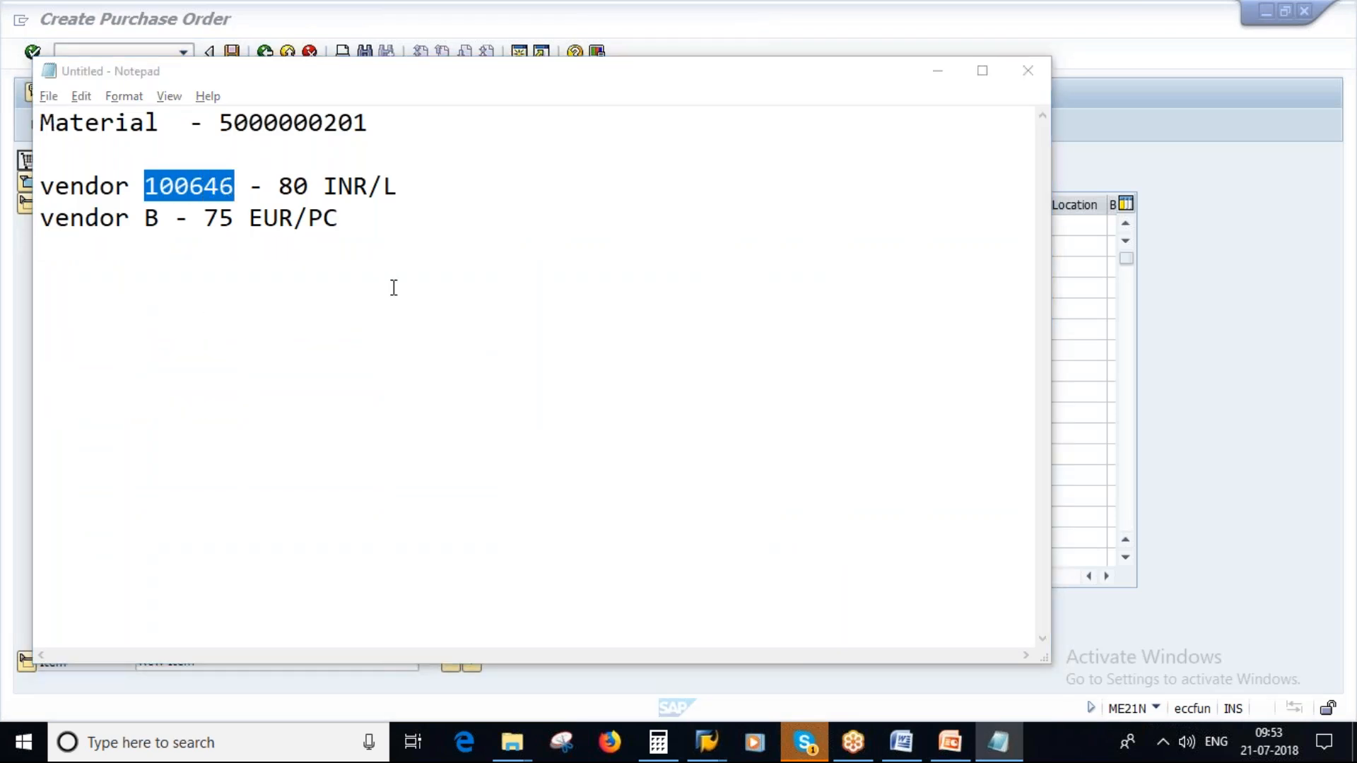
key("ctrl+v")
key("Return")
- Set the purchase order's purchasing organization to 1000, purchasing group to 100 and company code to 1000
type("1000")
key("Tab")
type("100")
left_click(174, 276)
type("1000")
key("Return")
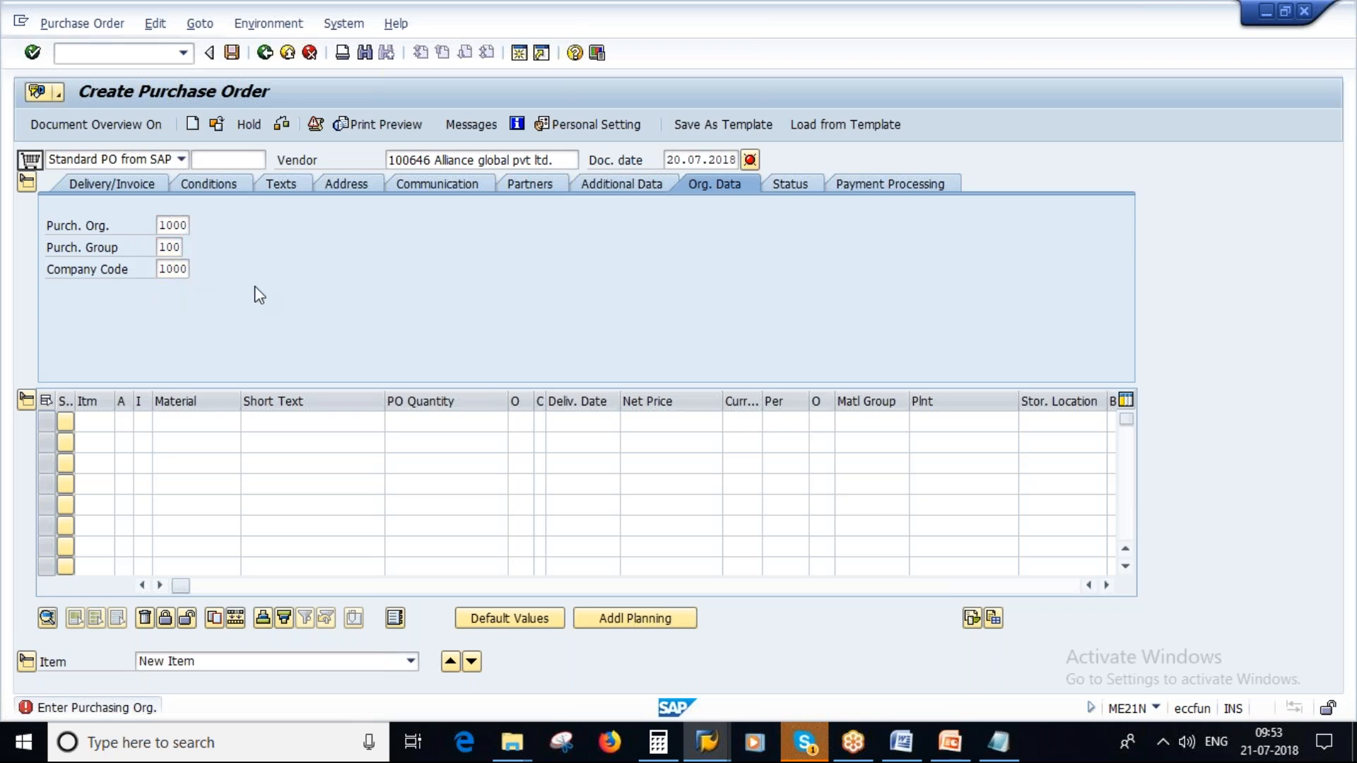
left_click(191, 424)
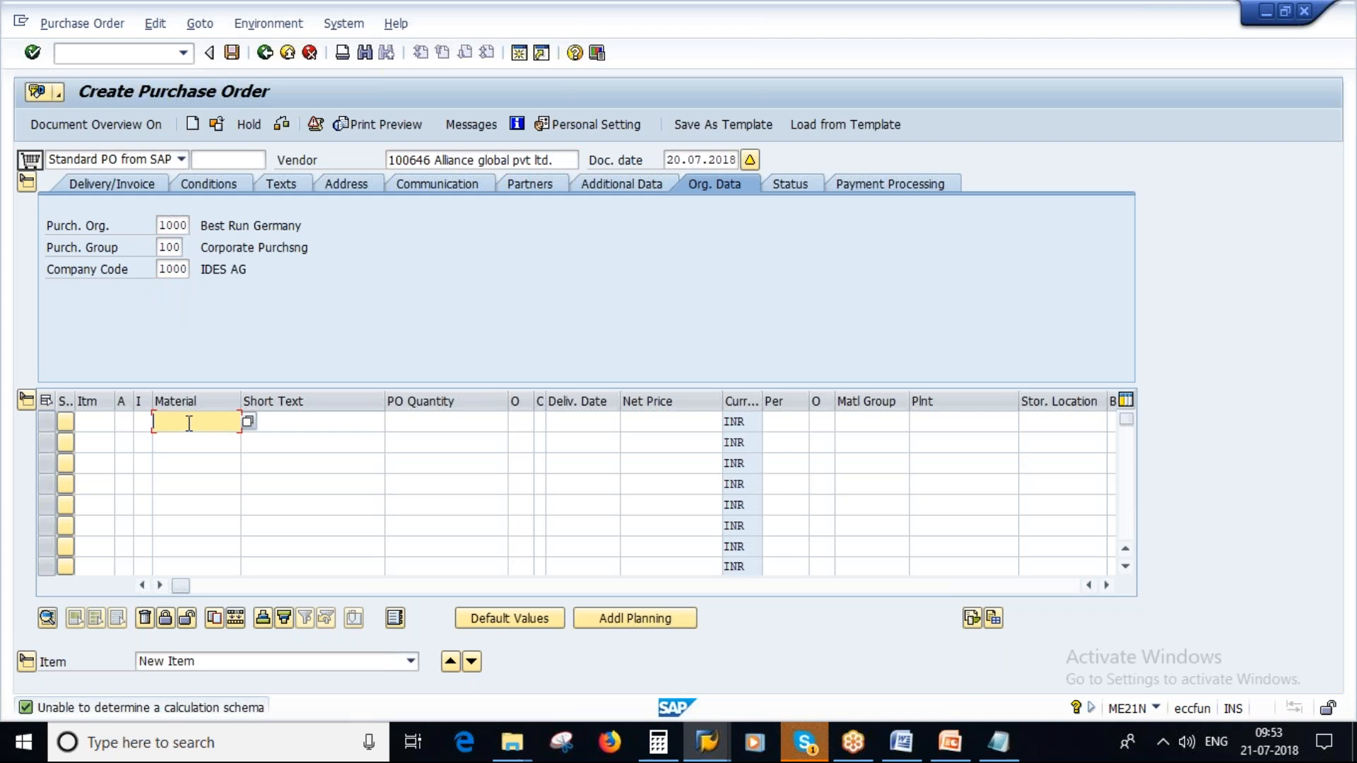
key("alt+Tab")
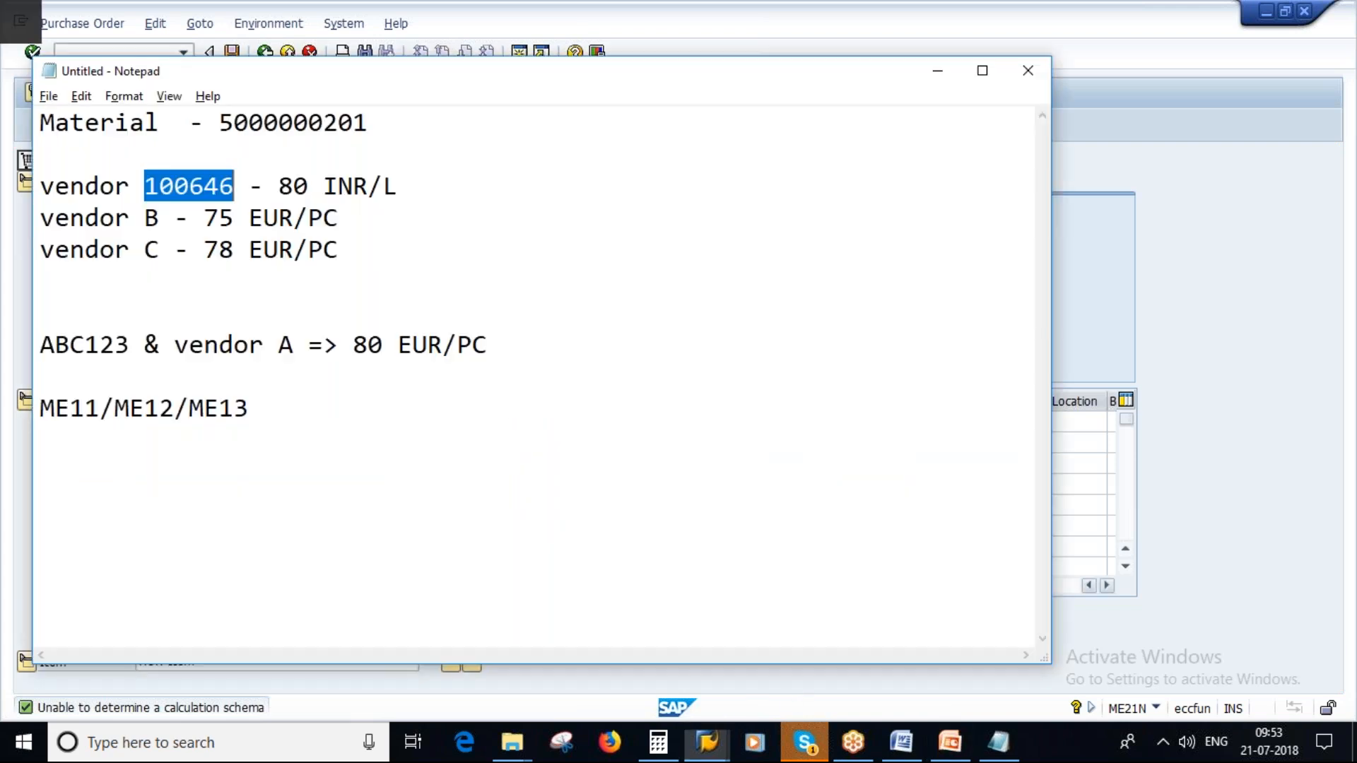
key("alt+Tab")
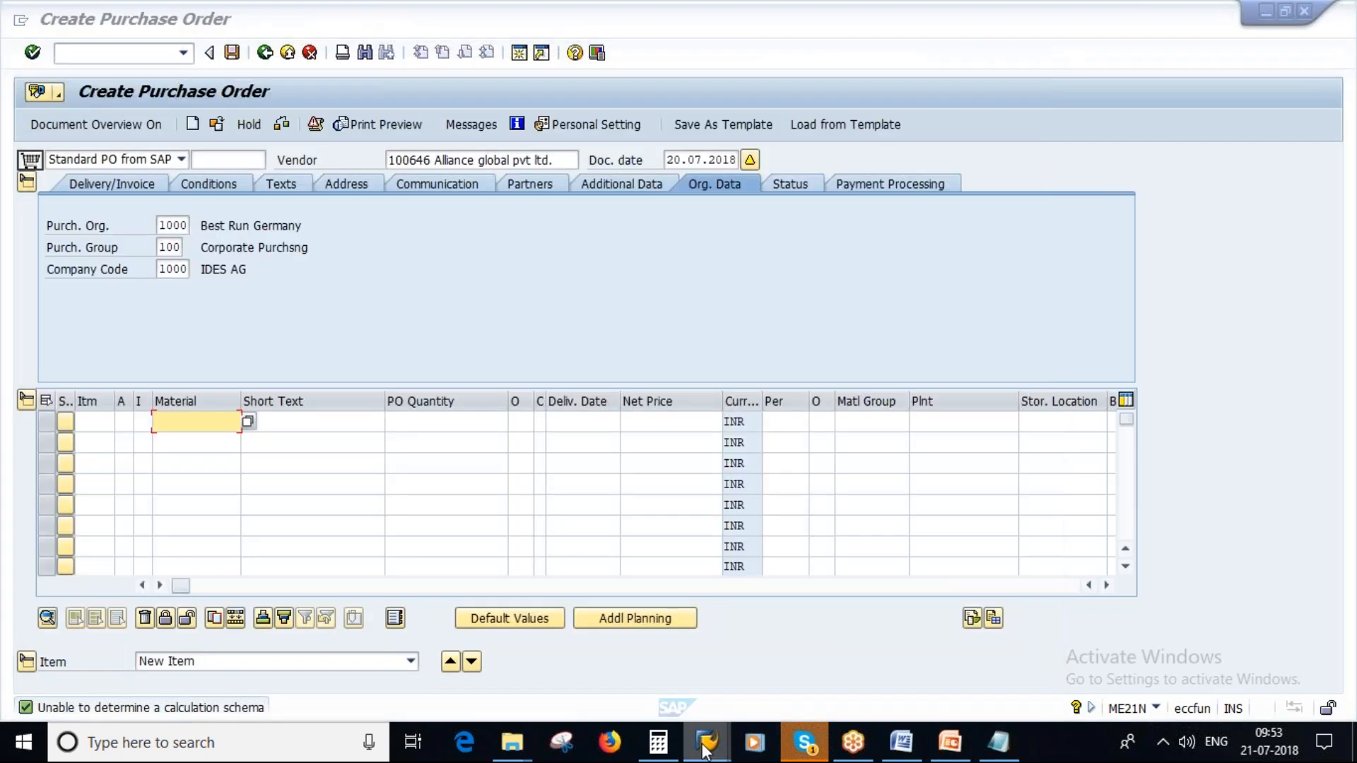
left_click(707, 742)
left_click(710, 659)
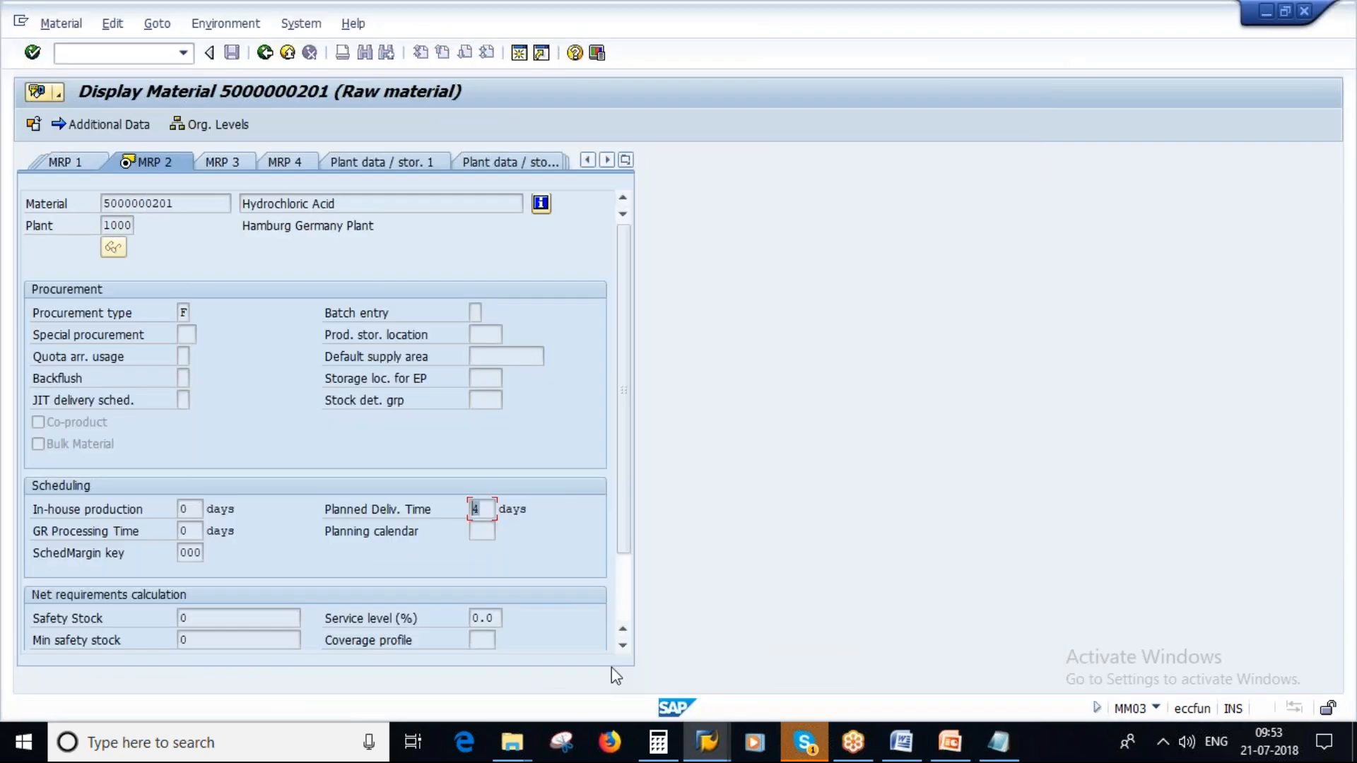
left_click(707, 743)
left_click(511, 651)
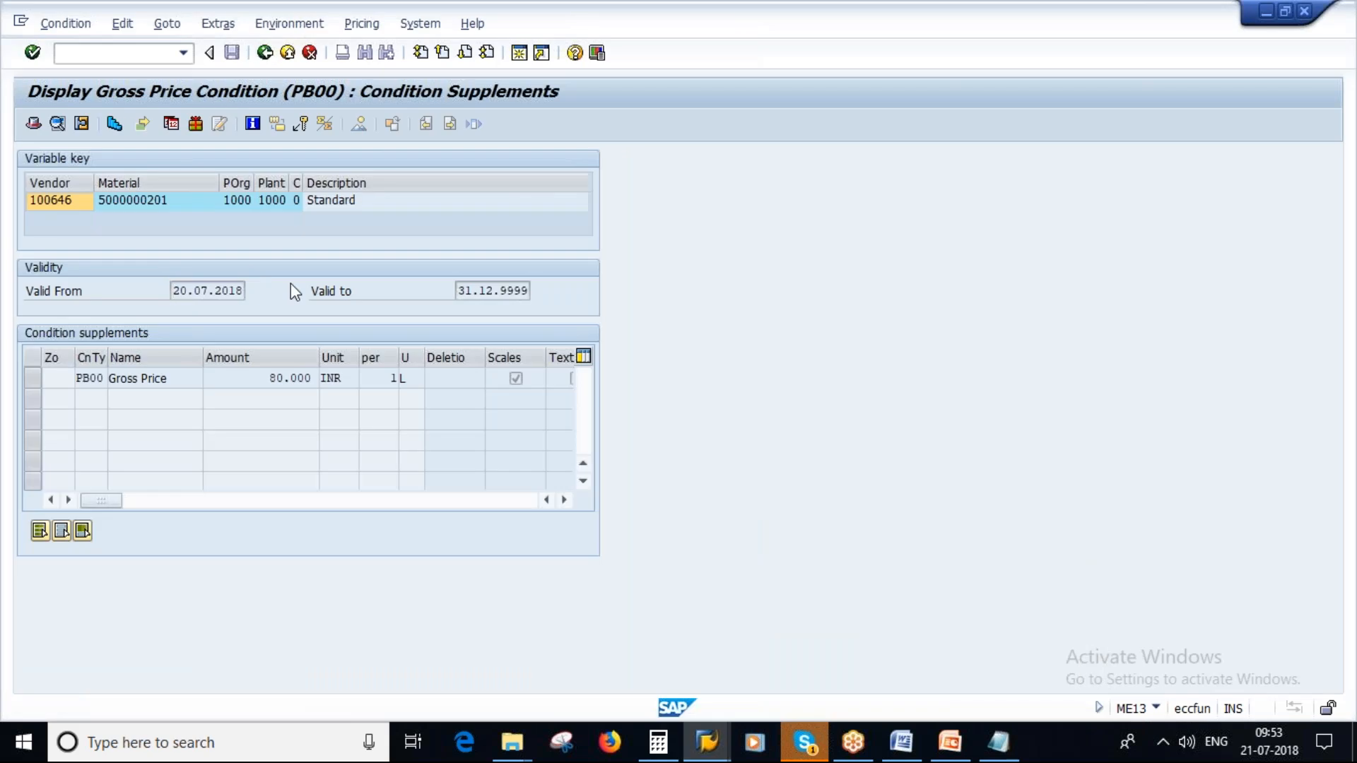
key("F3")
left_click_drag(211, 204, 132, 205)
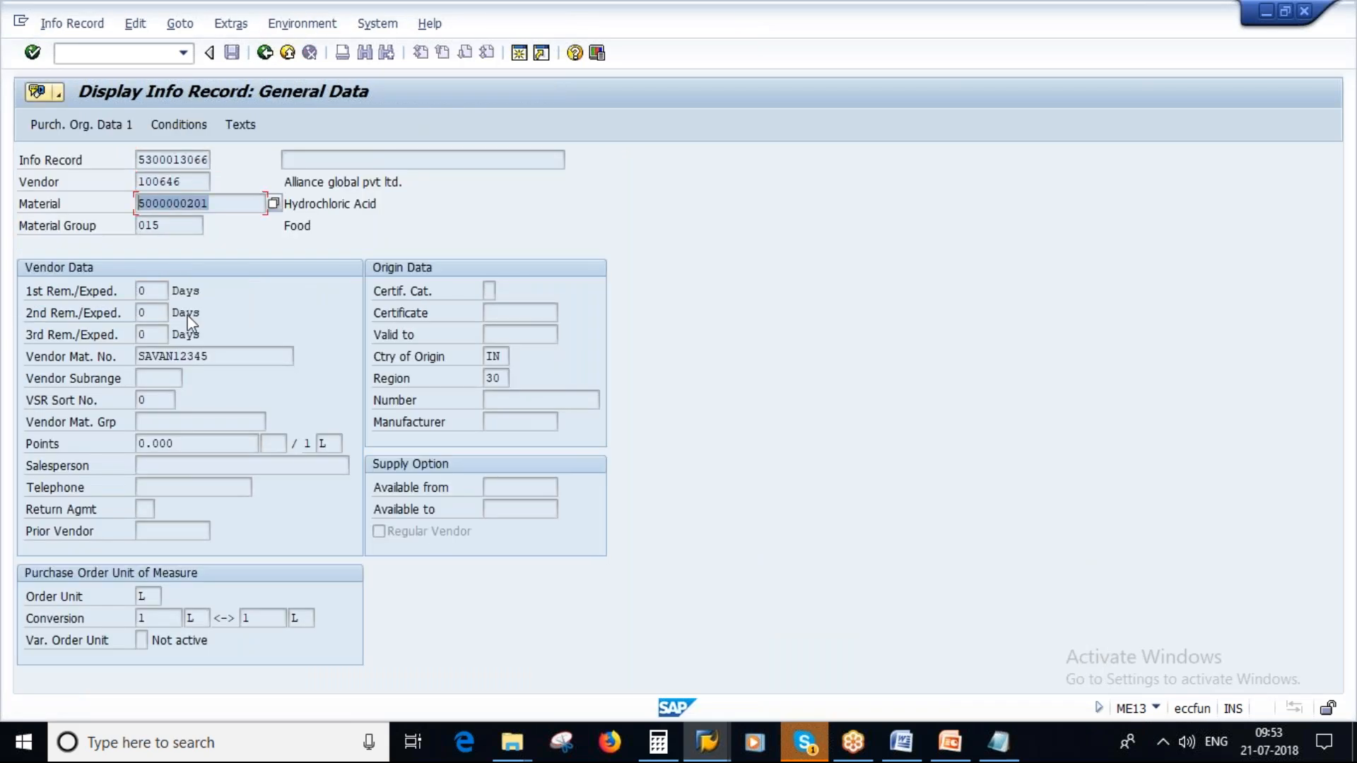
key("ctrl+c")
key("alt+Tab")
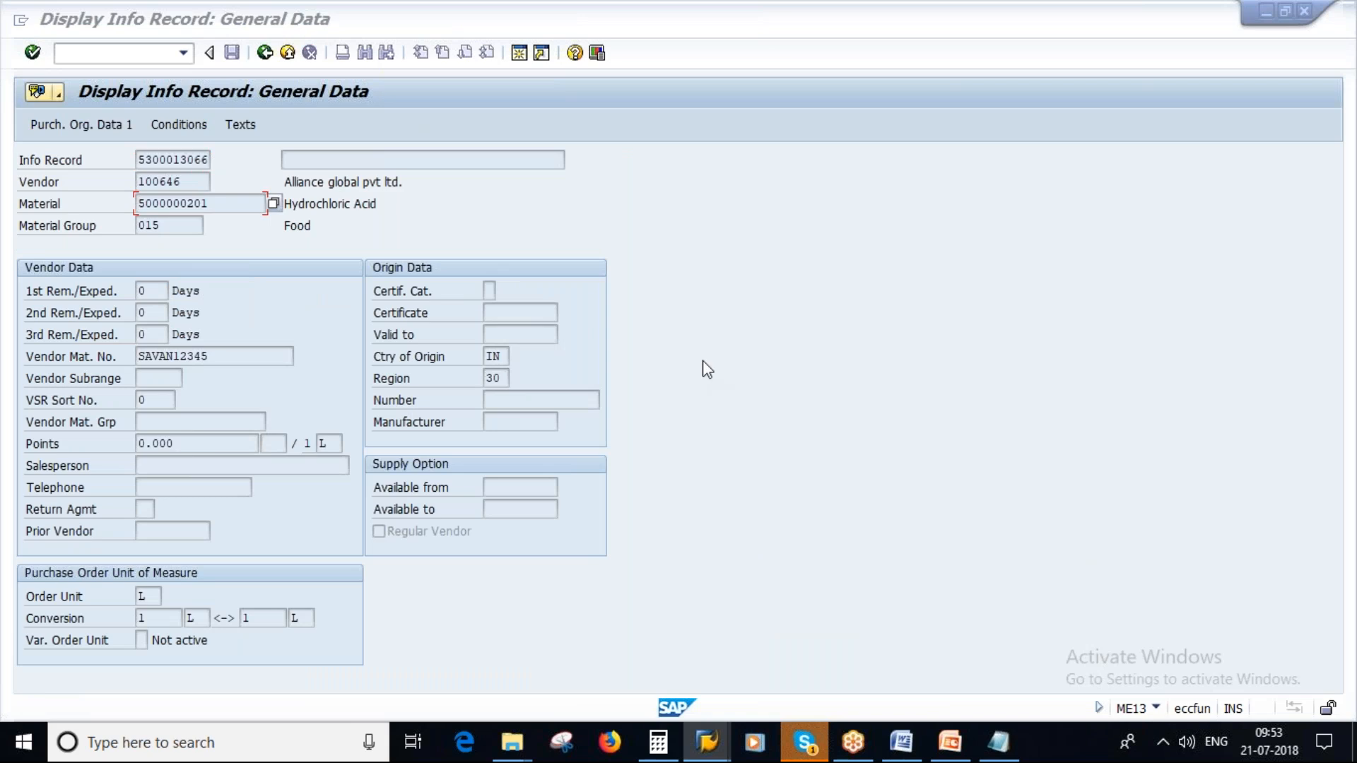
left_click(287, 53)
left_click(287, 54)
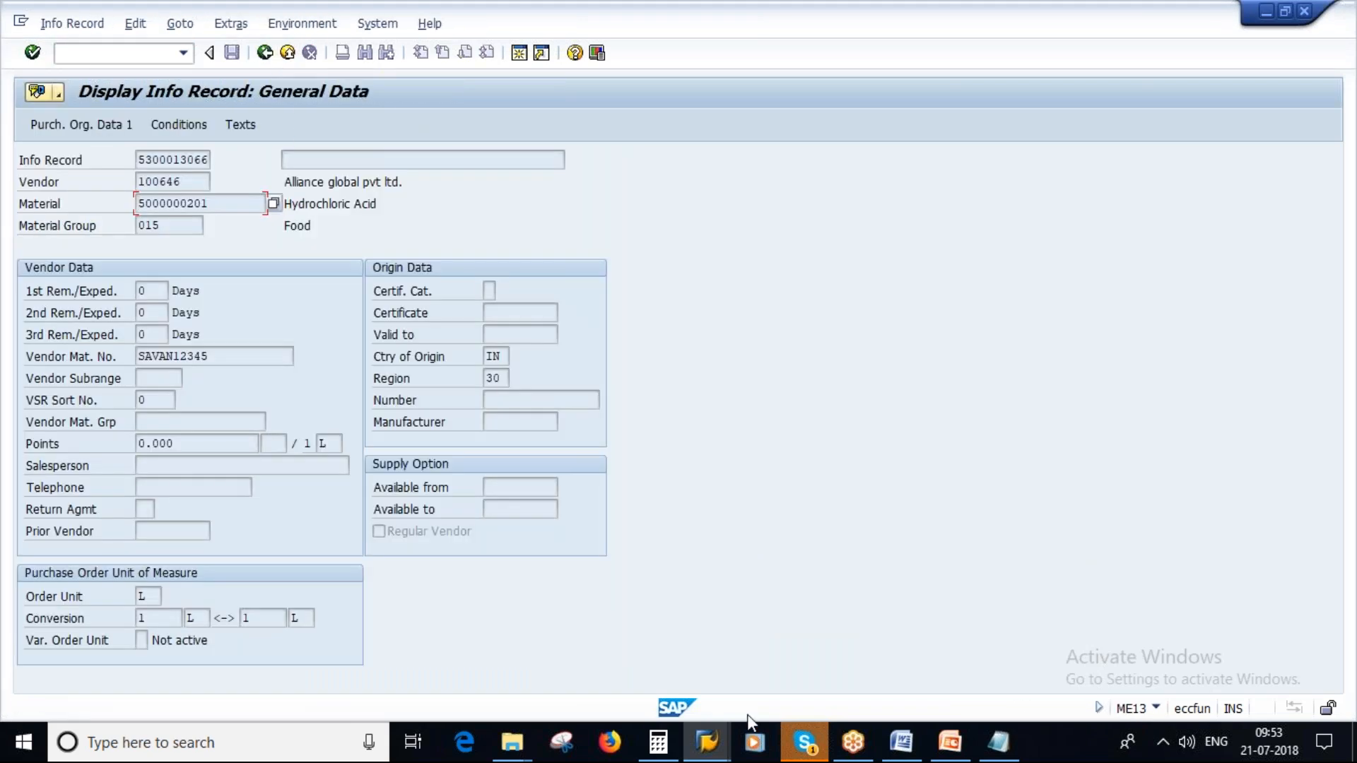
left_click(708, 742)
left_click(878, 640)
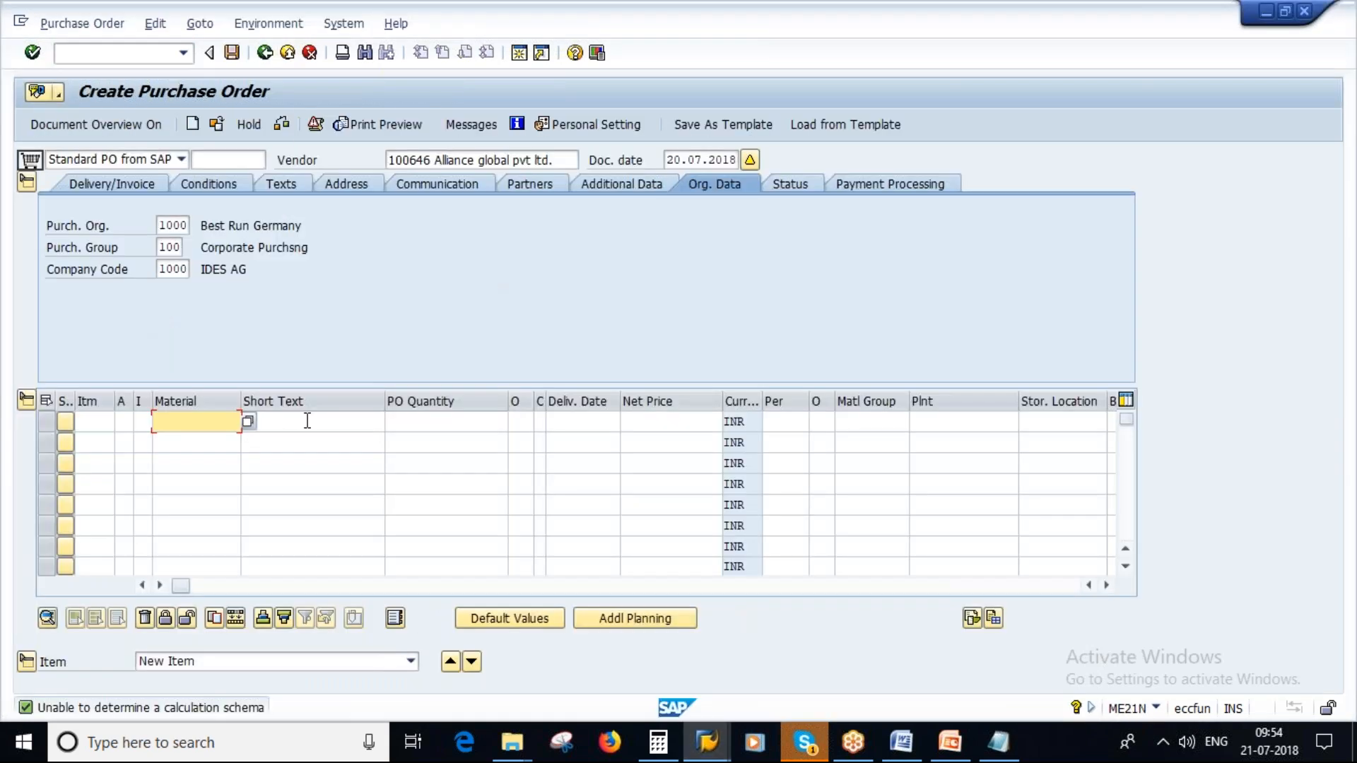
key("ctrl+v")
- Set the first item's PO quantity to 30 and plant to 1000, and validate the line
left_click(468, 422)
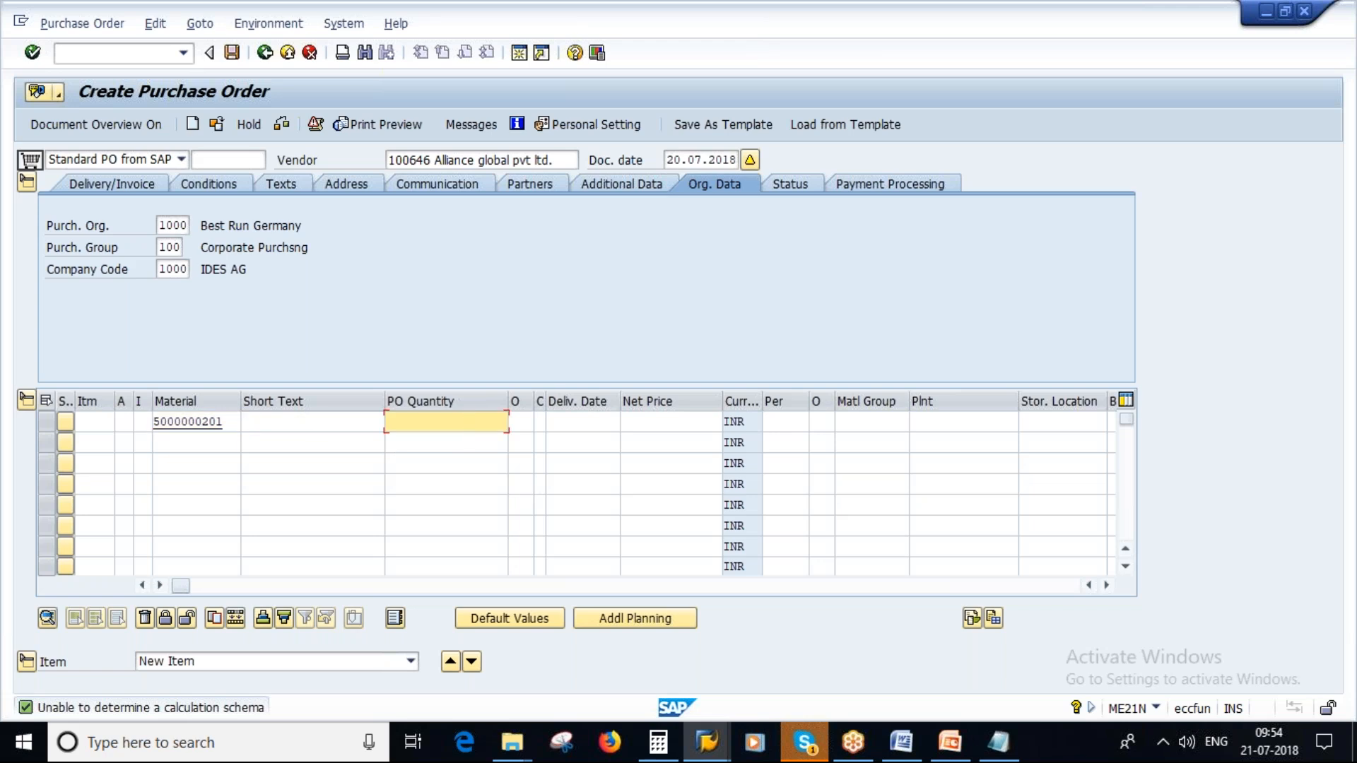
type("30")
left_click(927, 424)
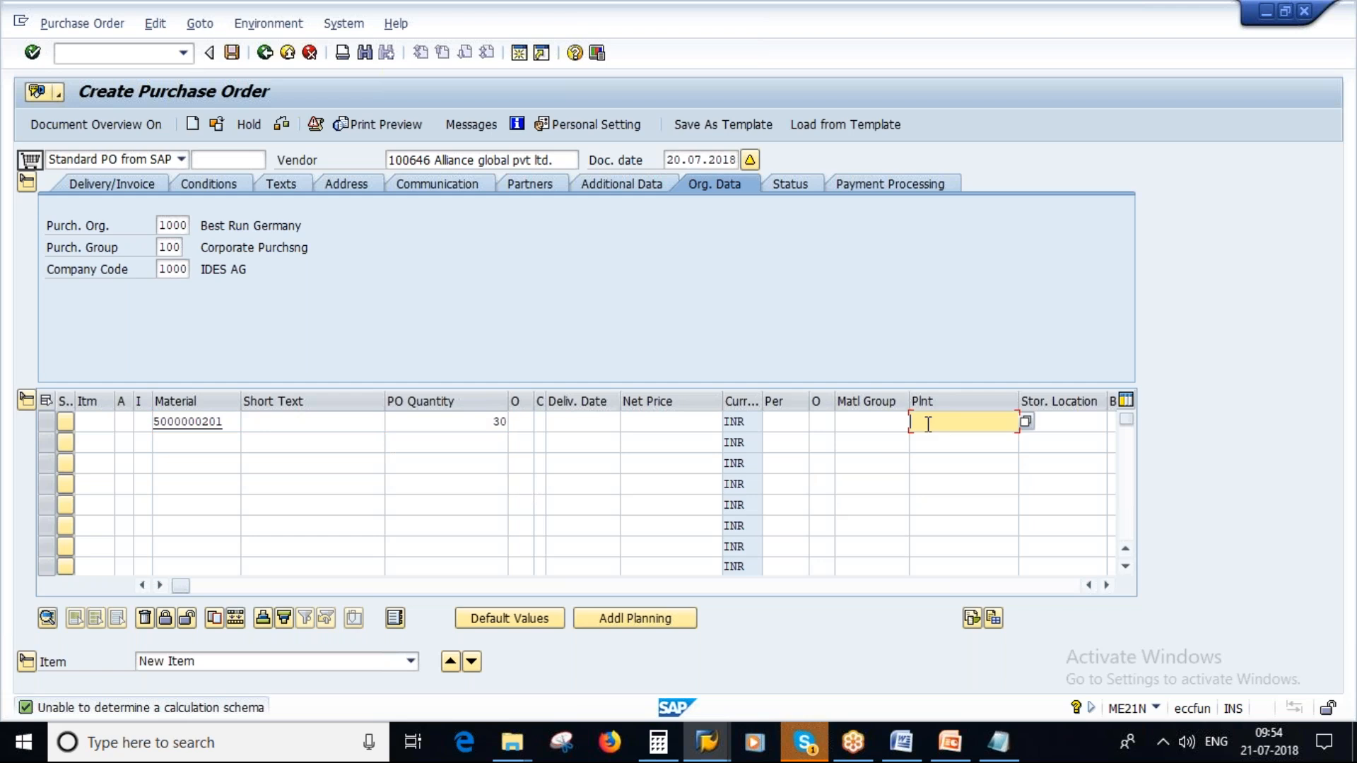
type("1000")
key("Return")
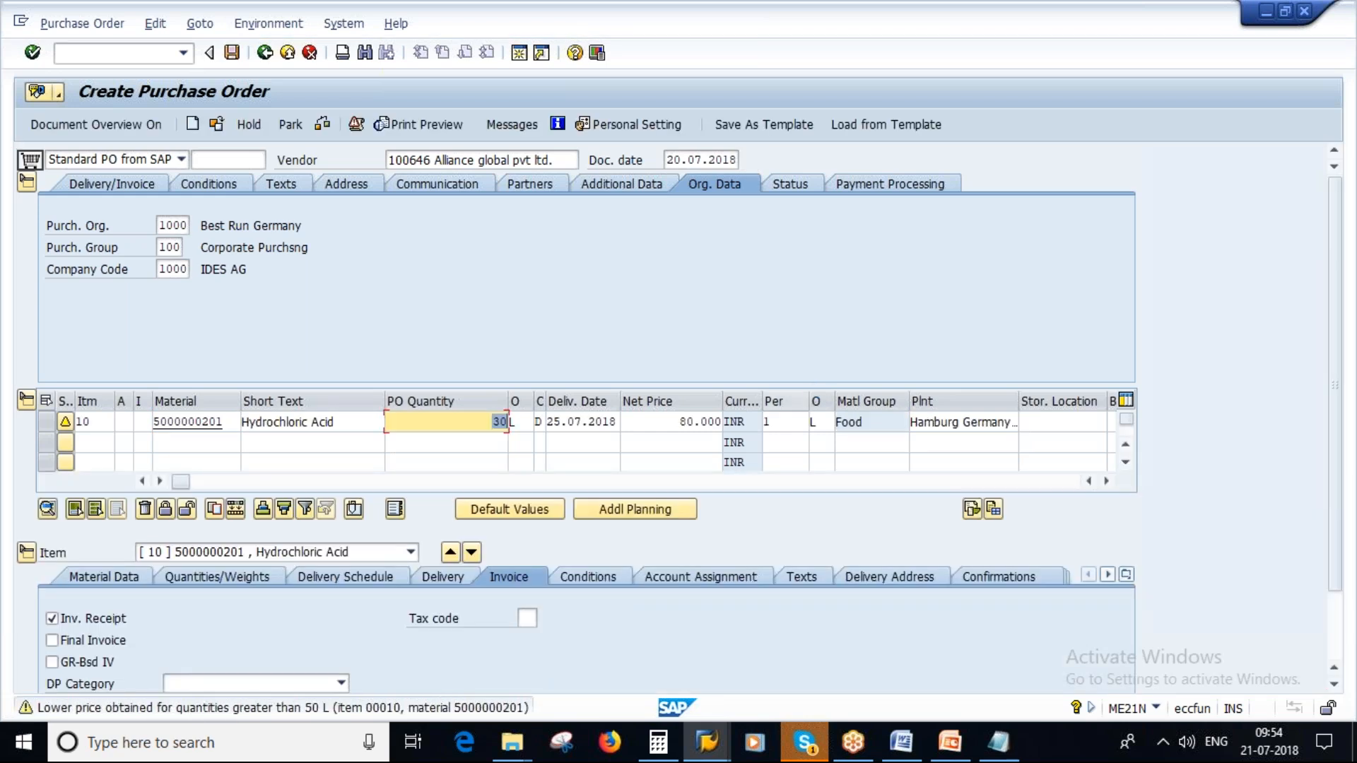
- Compare the purchase order item's net price with the gross price in the info record's conditions
left_click_drag(675, 423, 721, 423)
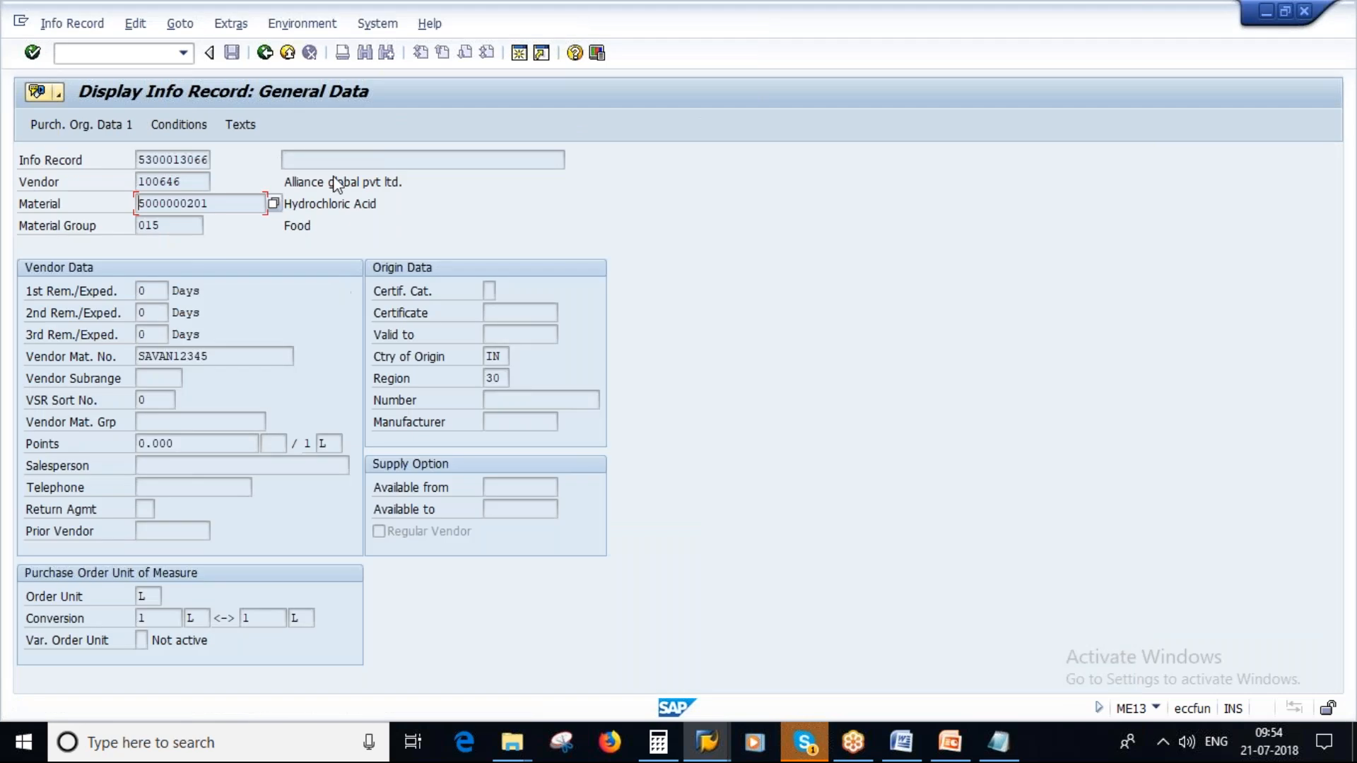
left_click(178, 125)
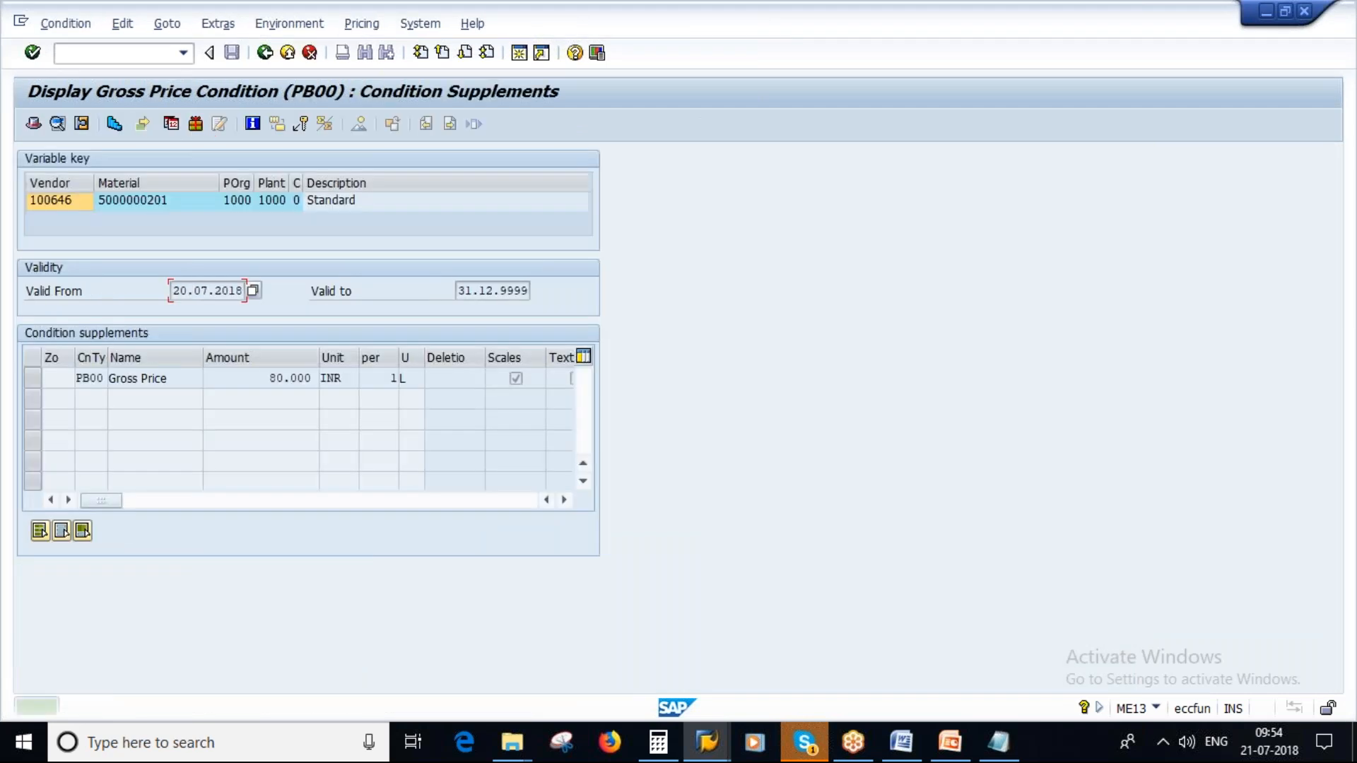
left_click_drag(271, 379, 316, 381)
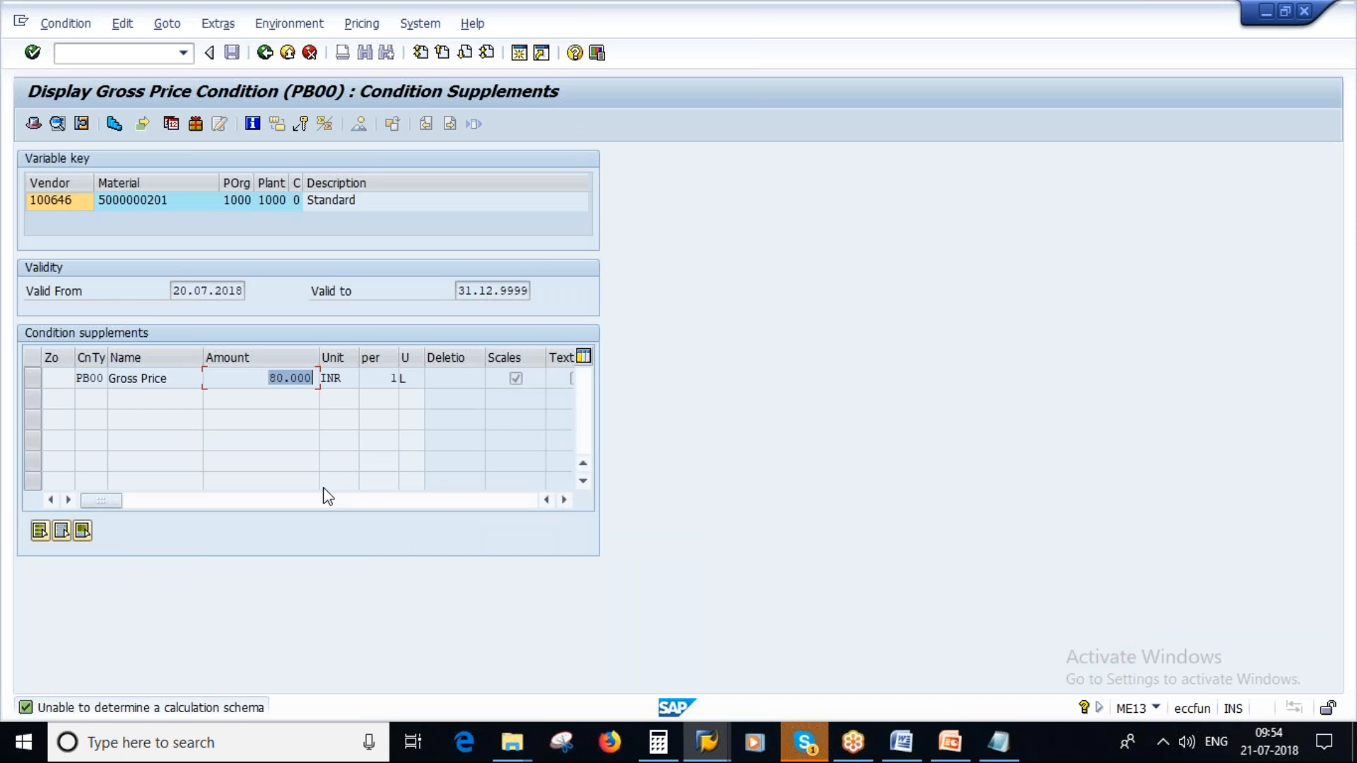
key("alt+Tab")
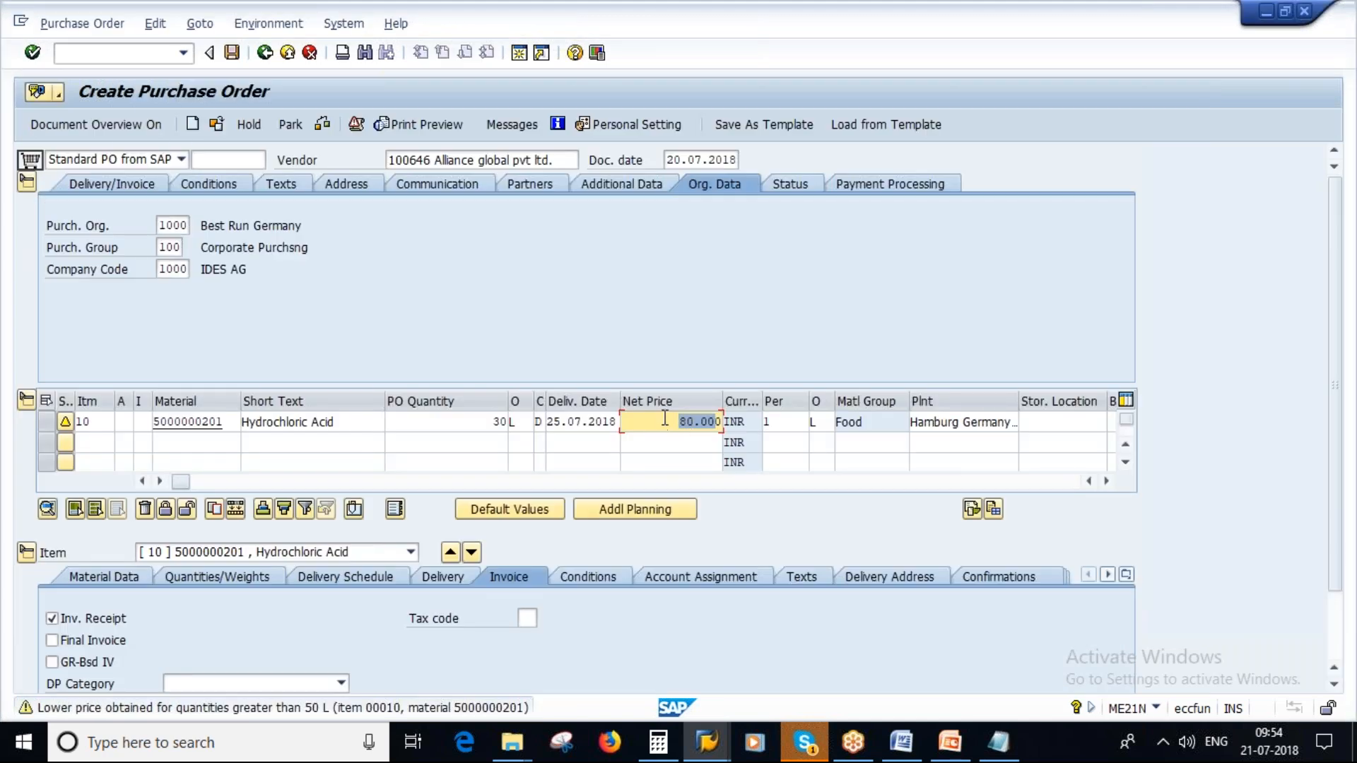
left_click_drag(672, 420, 733, 419)
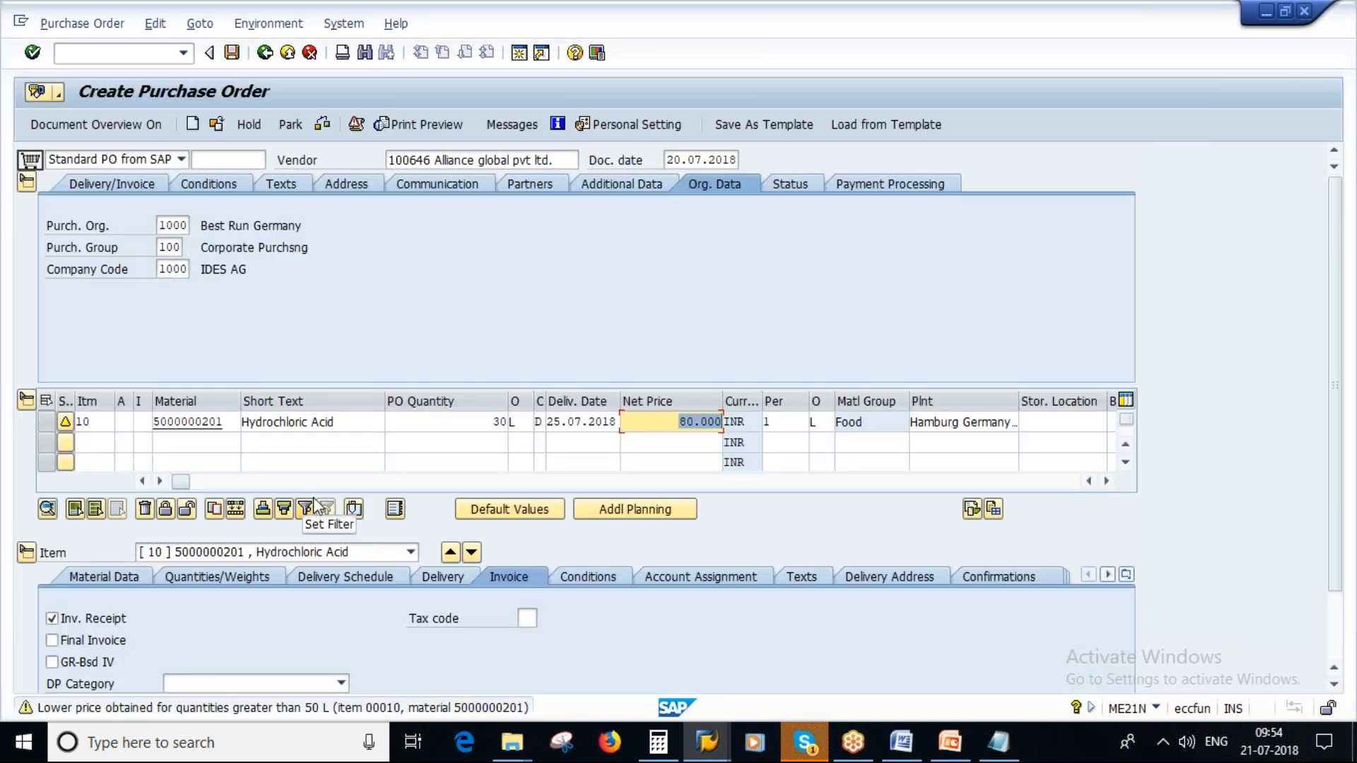
- Examine the Hydrochloric Acid item's delivery date and net price, and the info record PO text in its item texts
left_click_drag(548, 422, 625, 422)
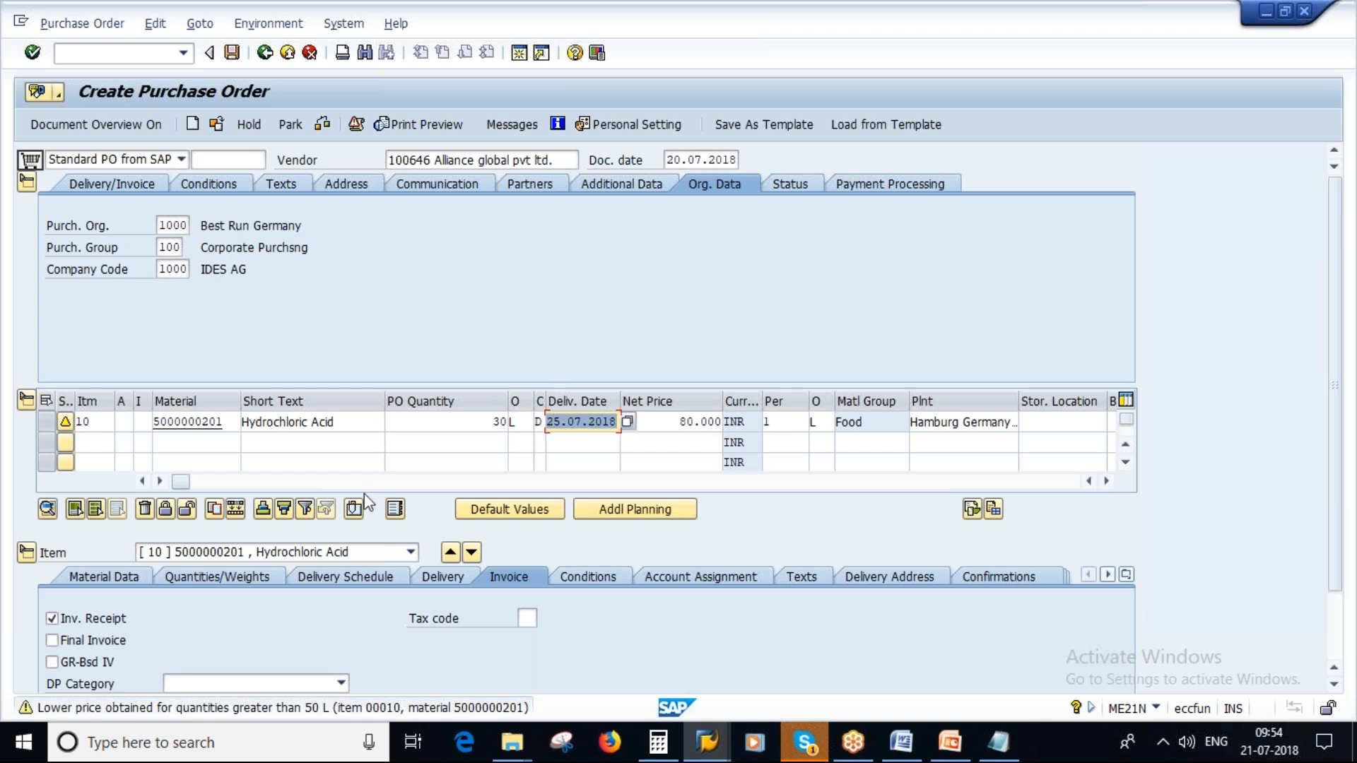
left_click(576, 422)
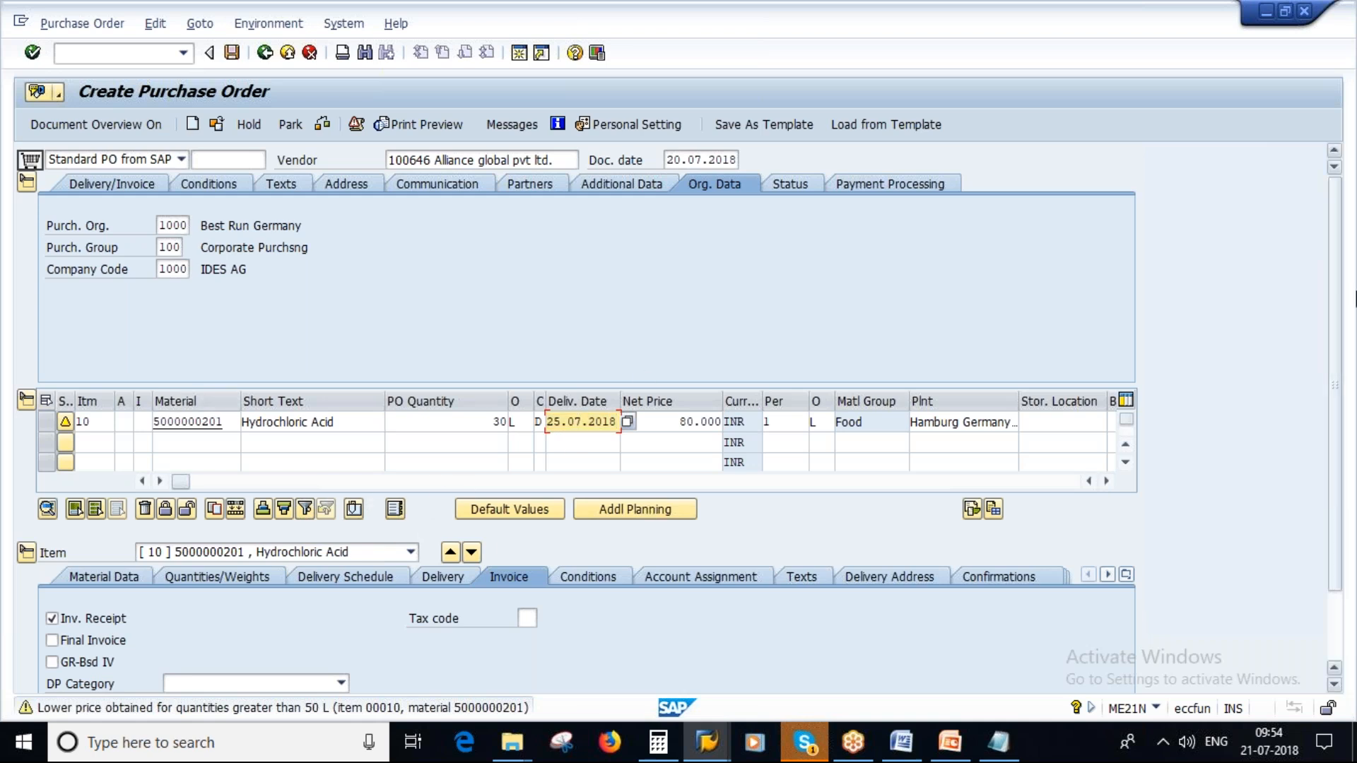
left_click_drag(1341, 273, 1338, 343)
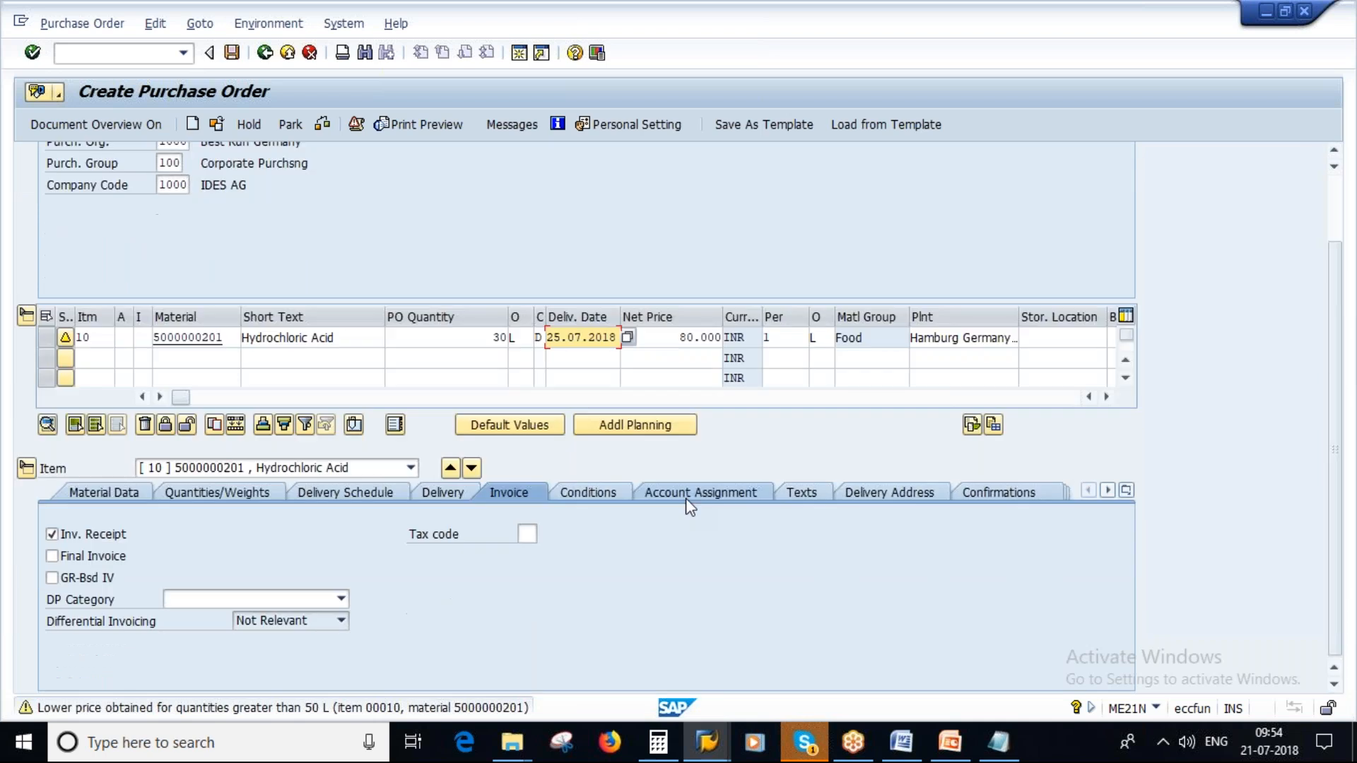
left_click(801, 493)
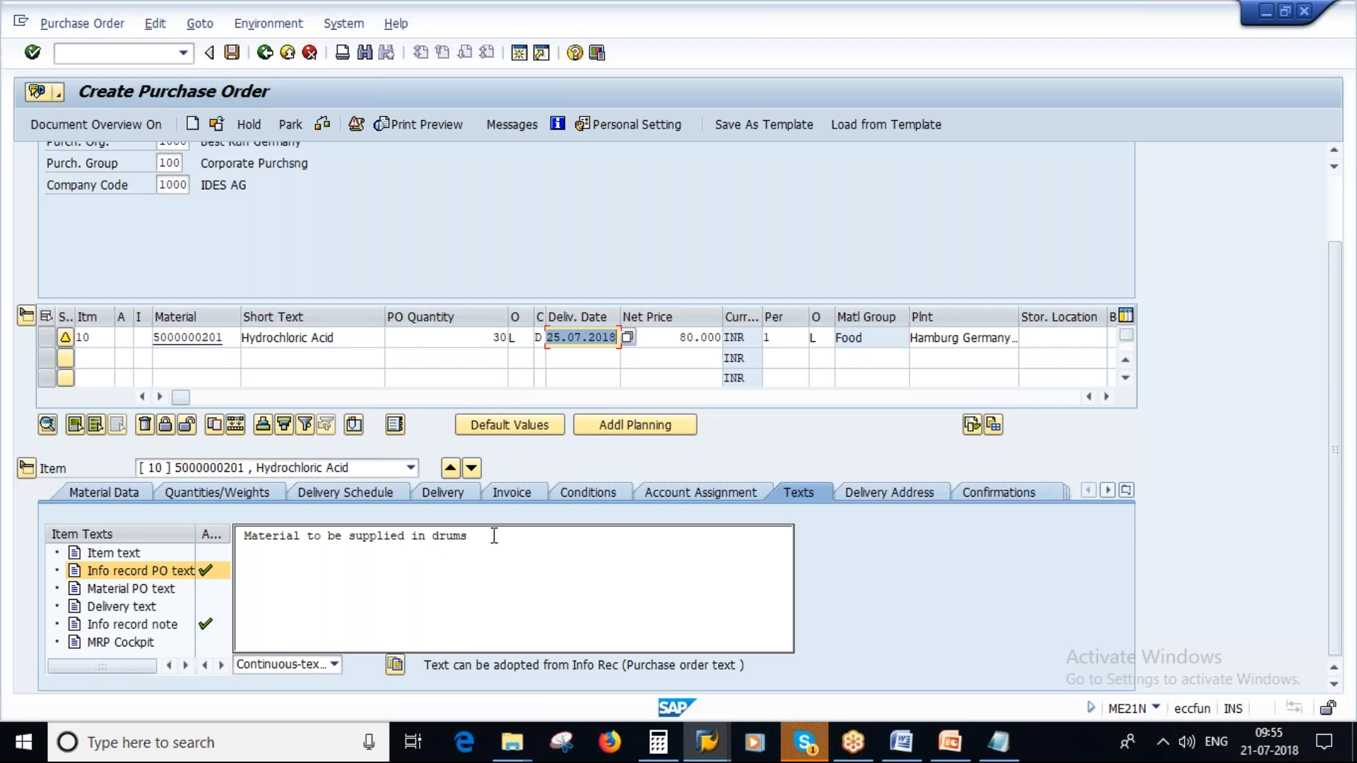
left_click_drag(473, 536, 260, 530)
left_click(359, 555)
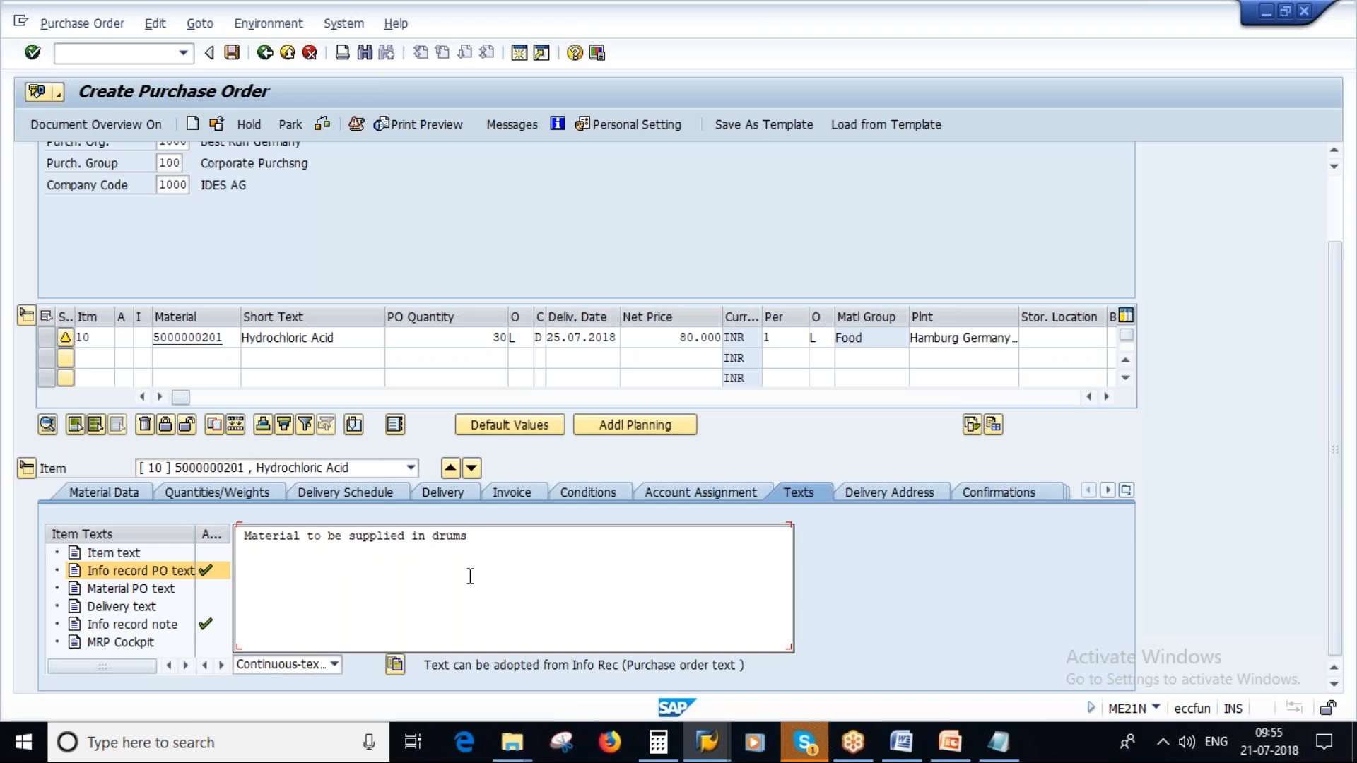
left_click_drag(489, 537, 259, 527)
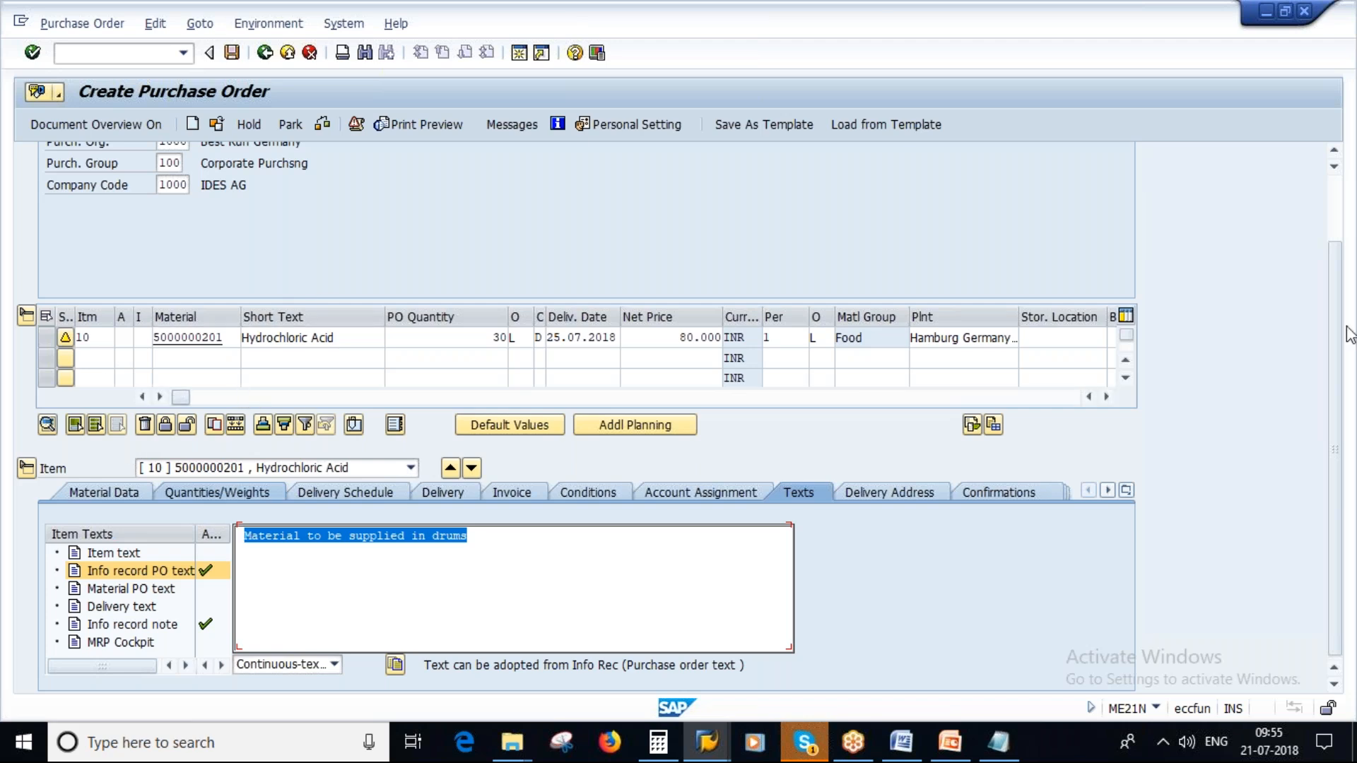
left_click_drag(1337, 313, 1337, 294)
scroll(654, 304, "up", 2)
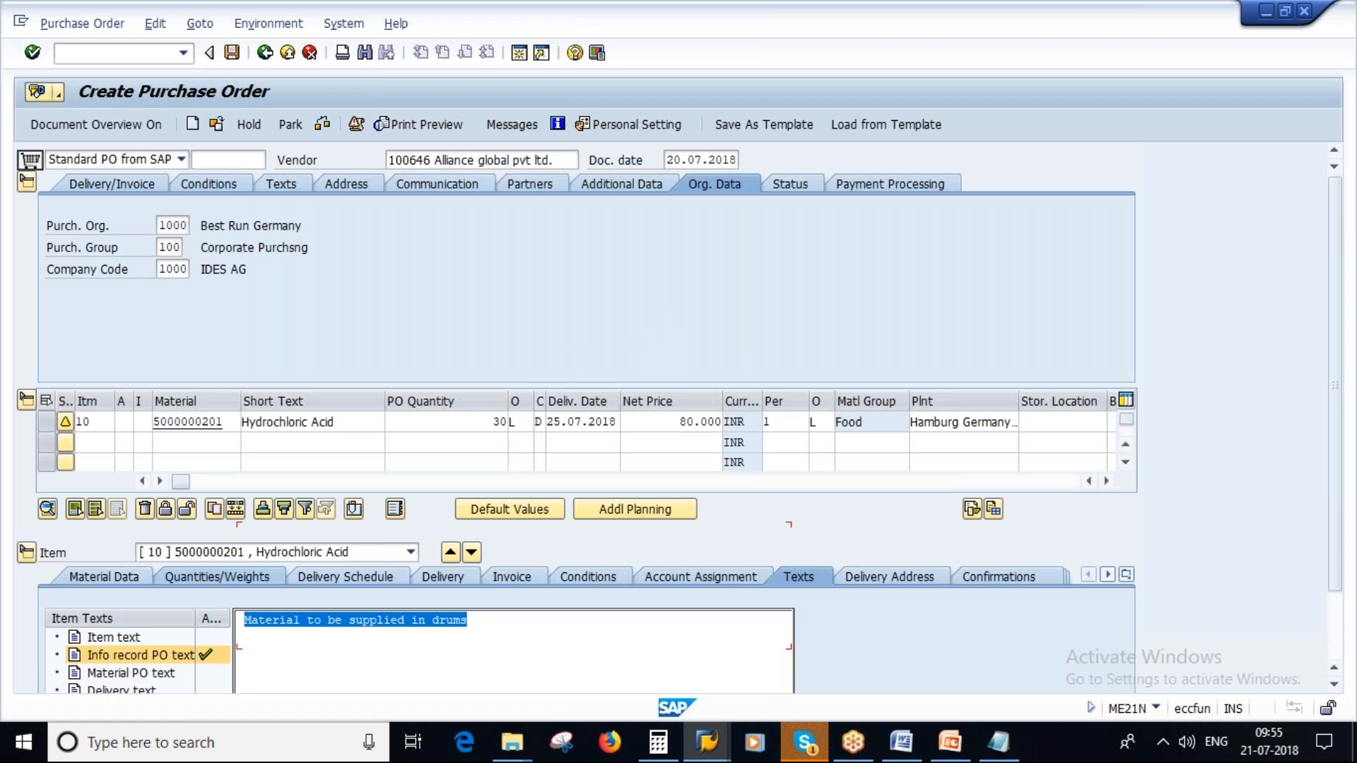
double_click(679, 424)
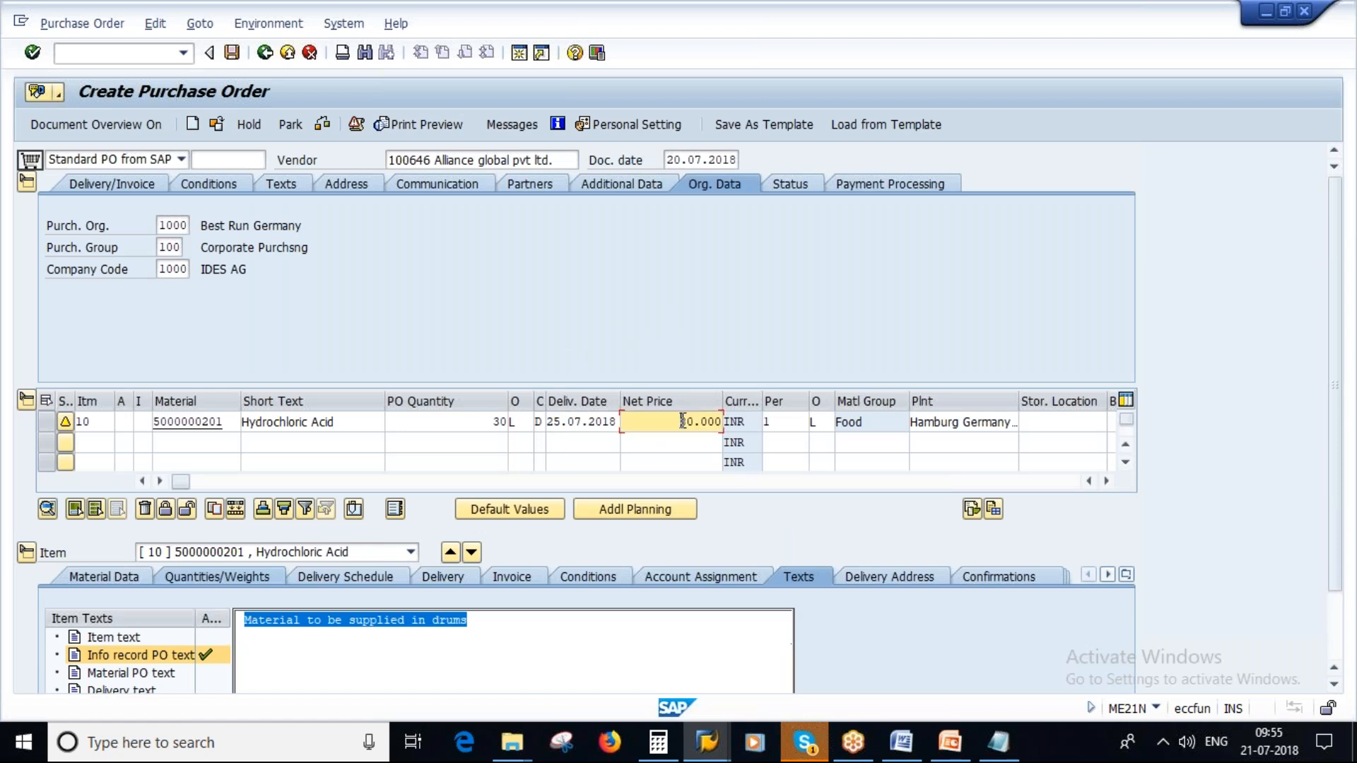
left_click(554, 632)
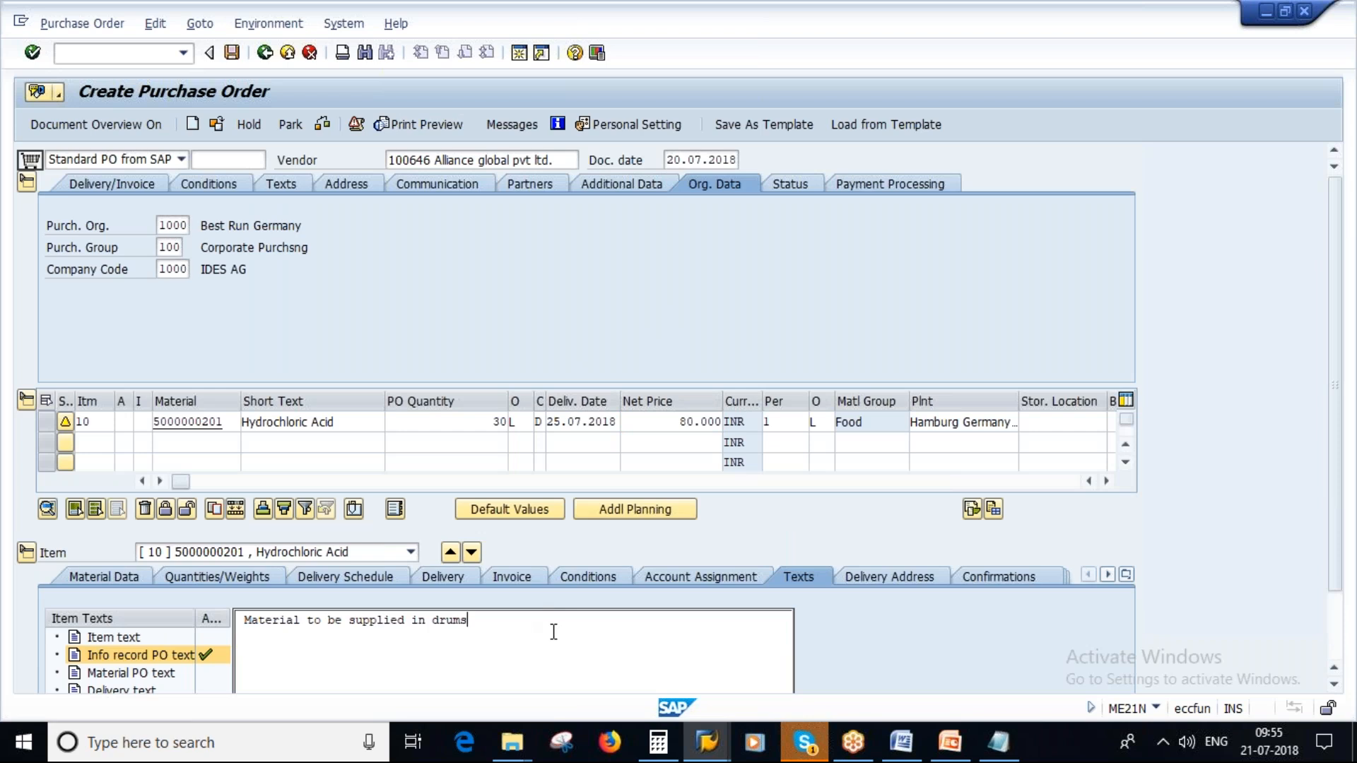
left_click(680, 422)
left_click(482, 632)
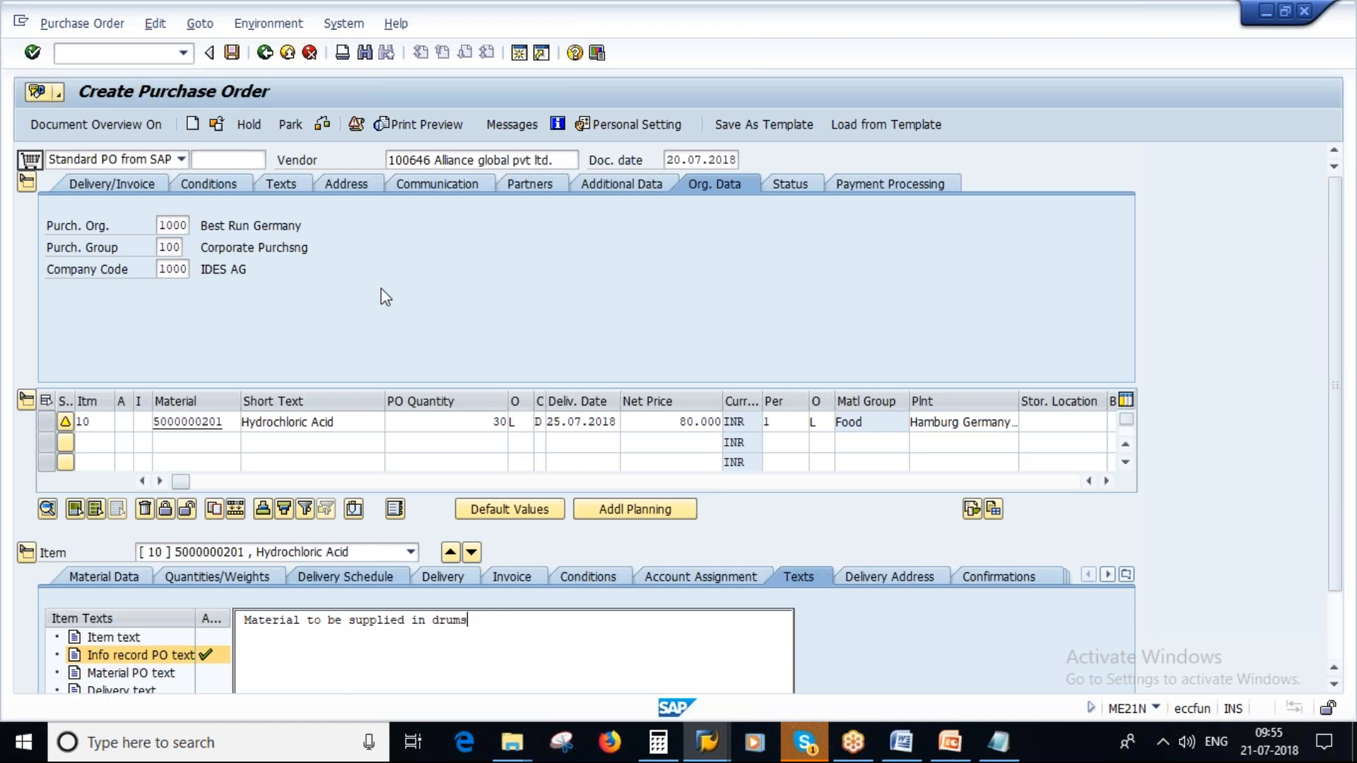
- Set the first item's PO quantity to 60 and validate the line to redetermine its net price
left_click(488, 418)
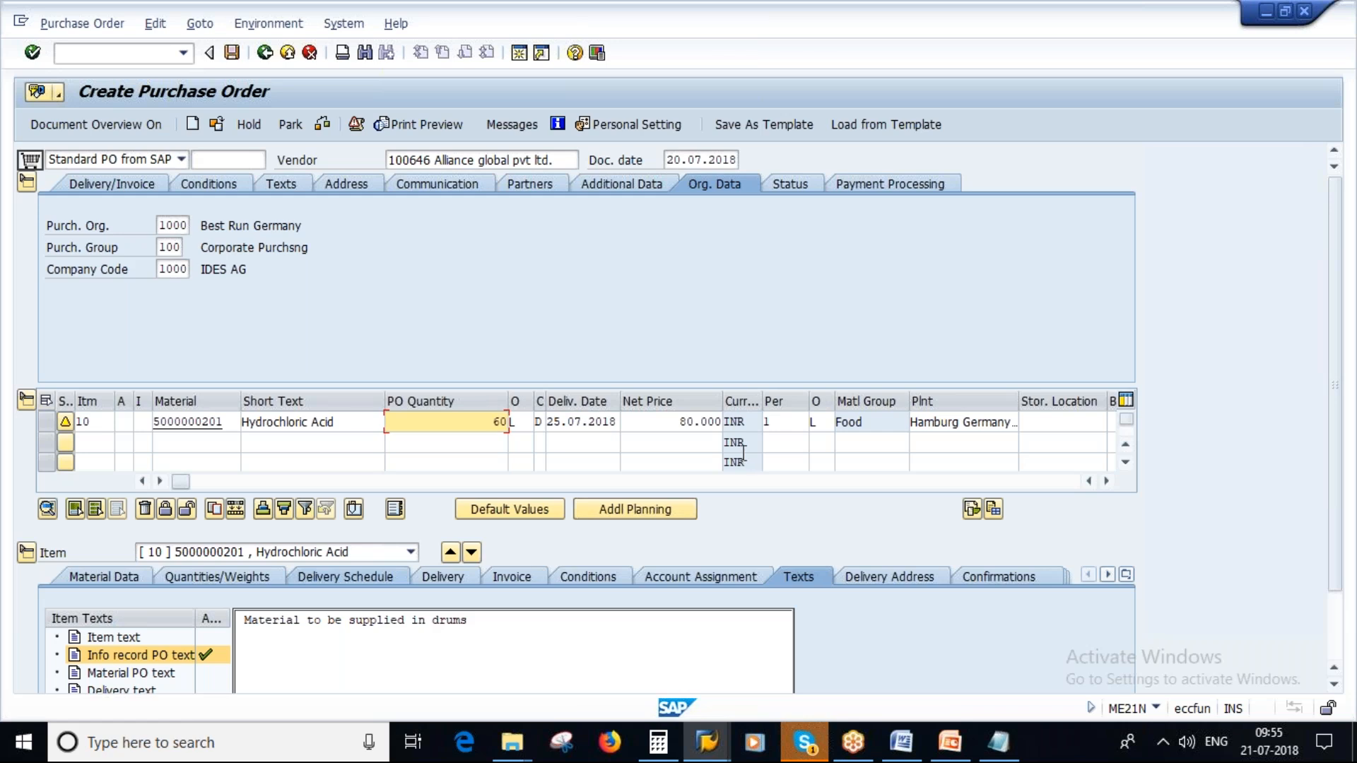
key("Return")
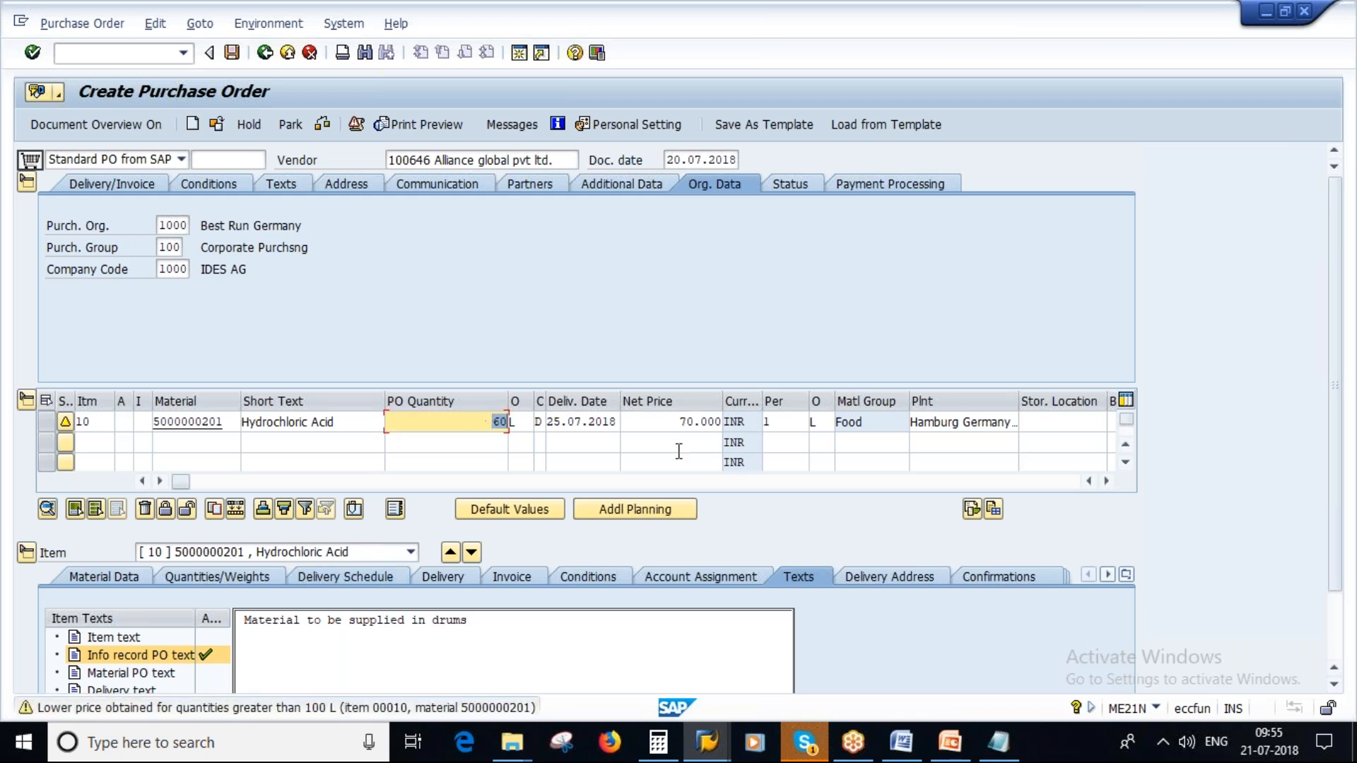
left_click(680, 423)
double_click(680, 422)
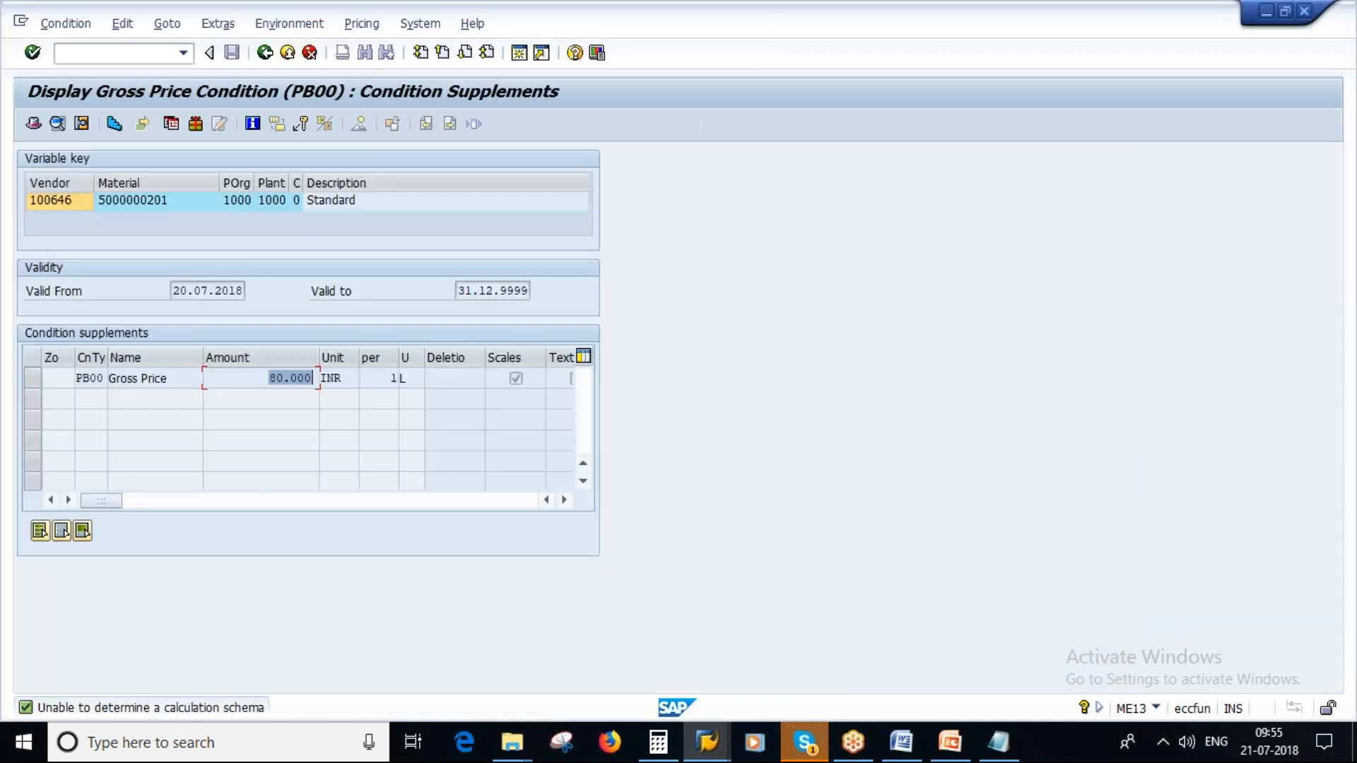
- Display the quantity scales of the PB00 gross price in the ME13 session and compare them with the purchase order item's net price
left_click(115, 124)
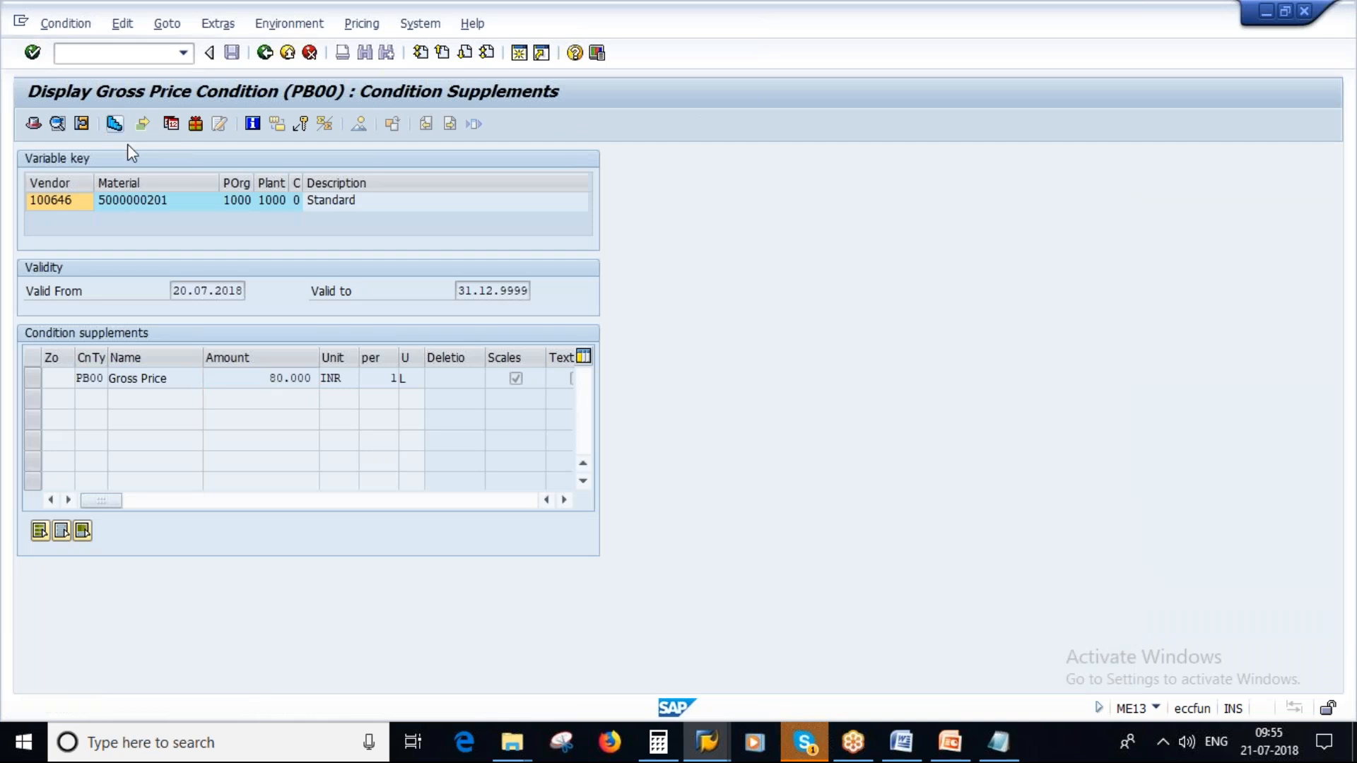
double_click(203, 443)
double_click(339, 422)
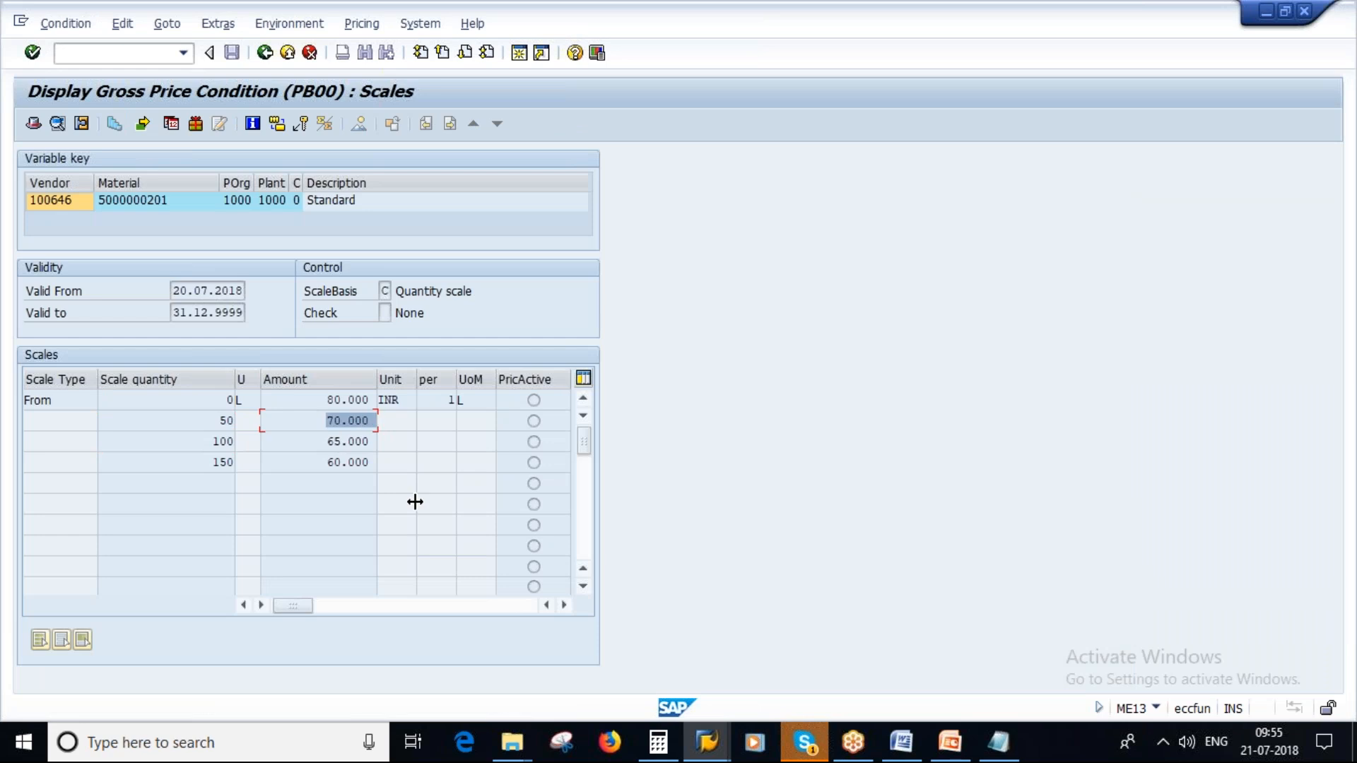
double_click(334, 422)
key("alt+Tab")
left_click_drag(677, 426, 747, 417)
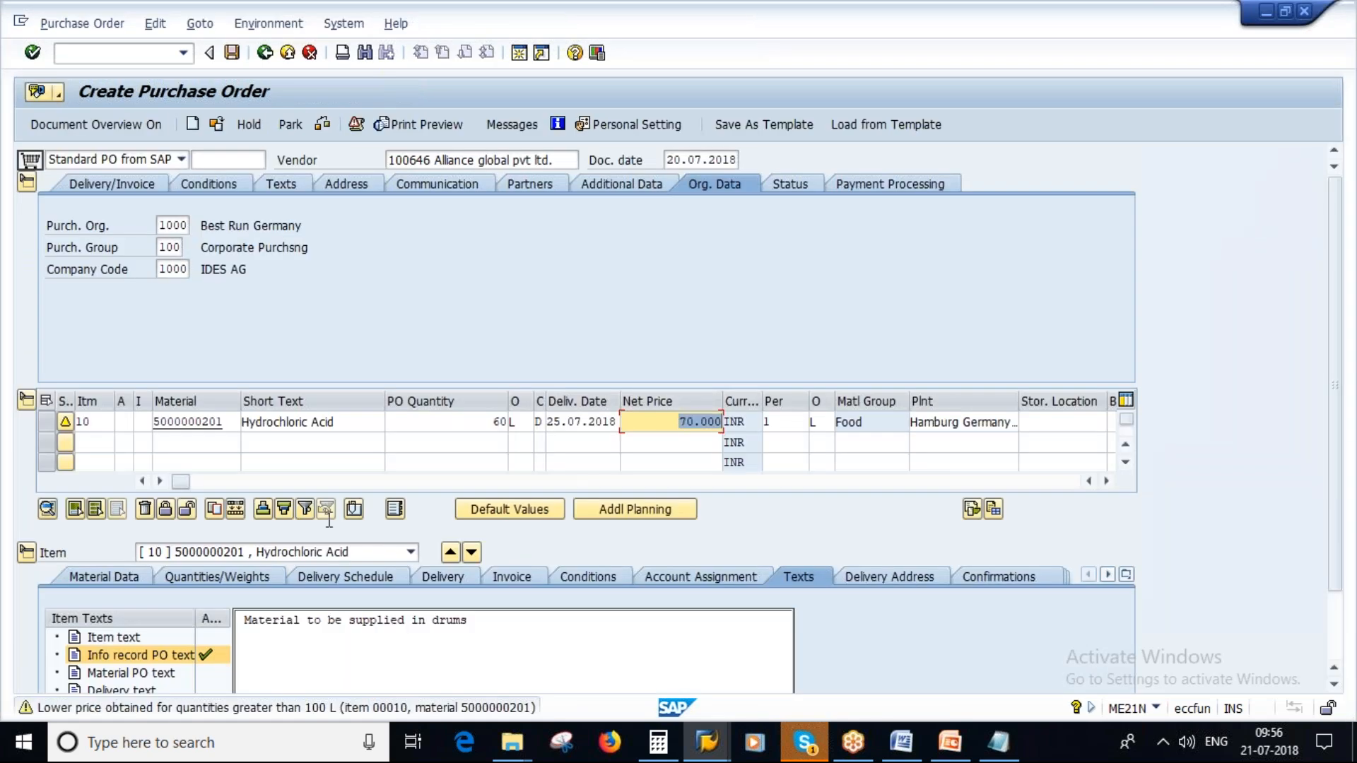
- Set the first item's PO quantity to 120, validate the line and check the redetermined net price
left_click_drag(496, 423, 532, 429)
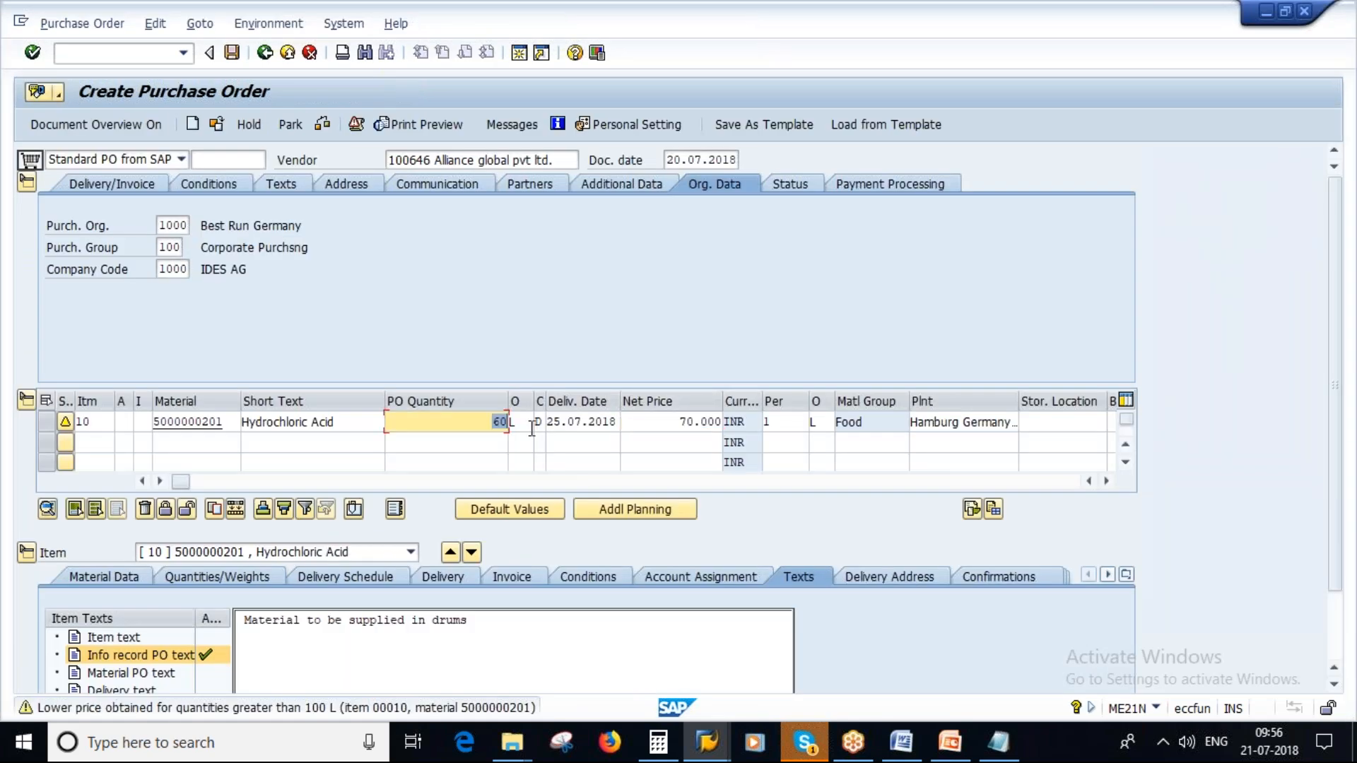
type("120")
key("Return")
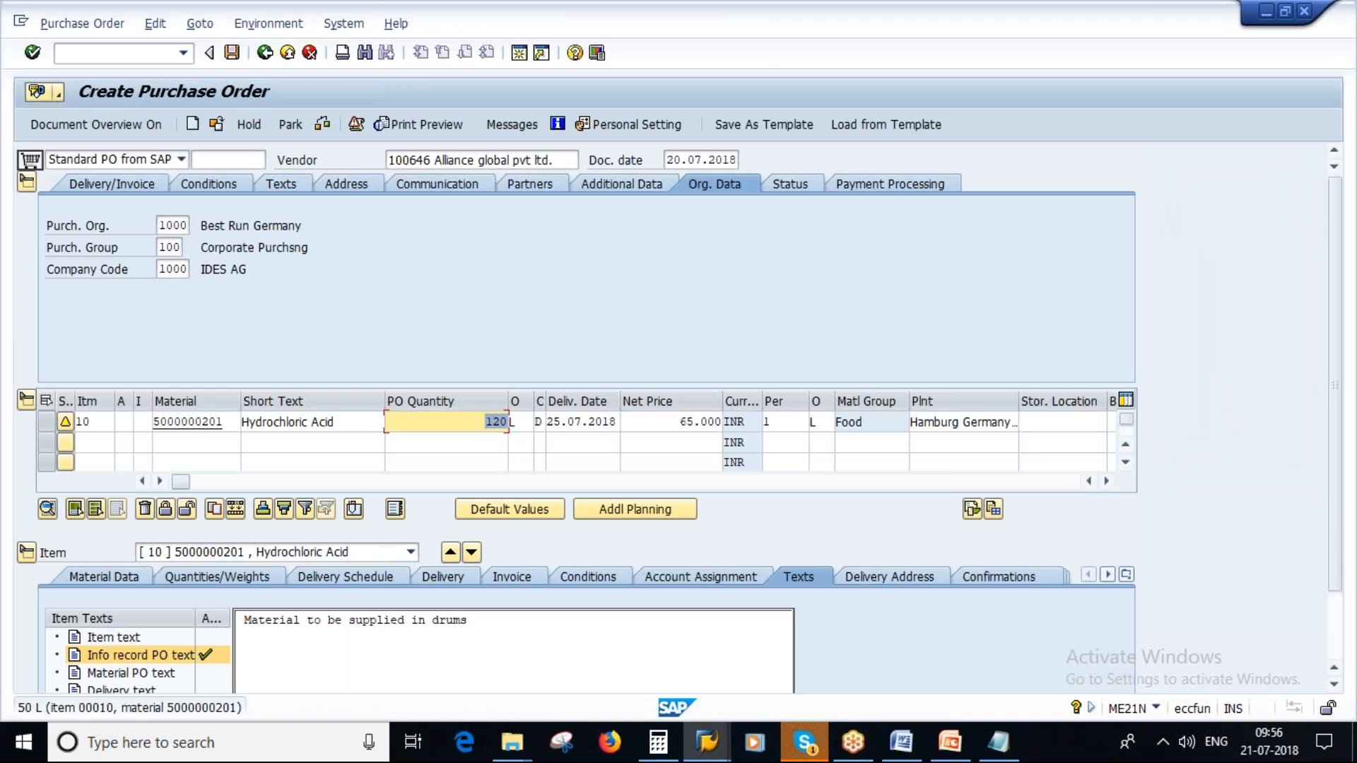
left_click_drag(677, 422, 742, 423)
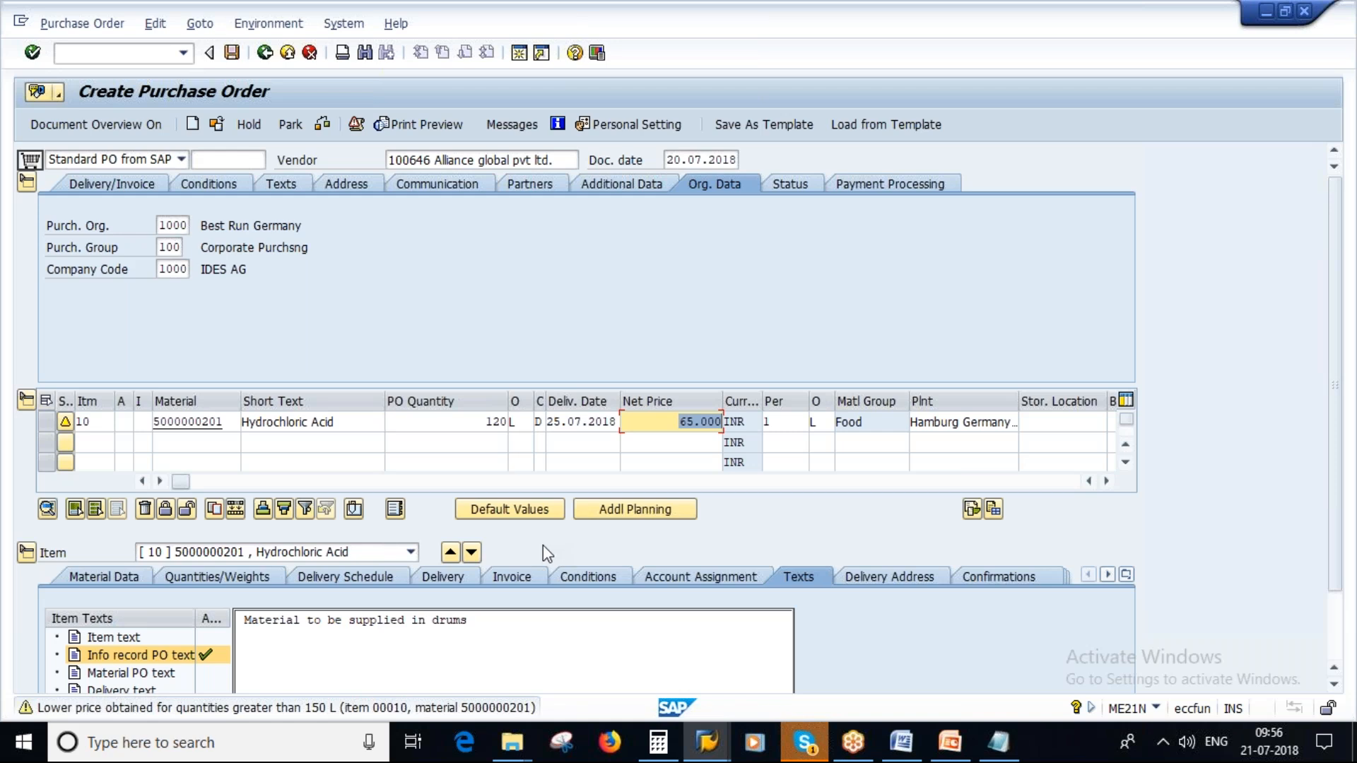
left_click_drag(483, 422, 527, 419)
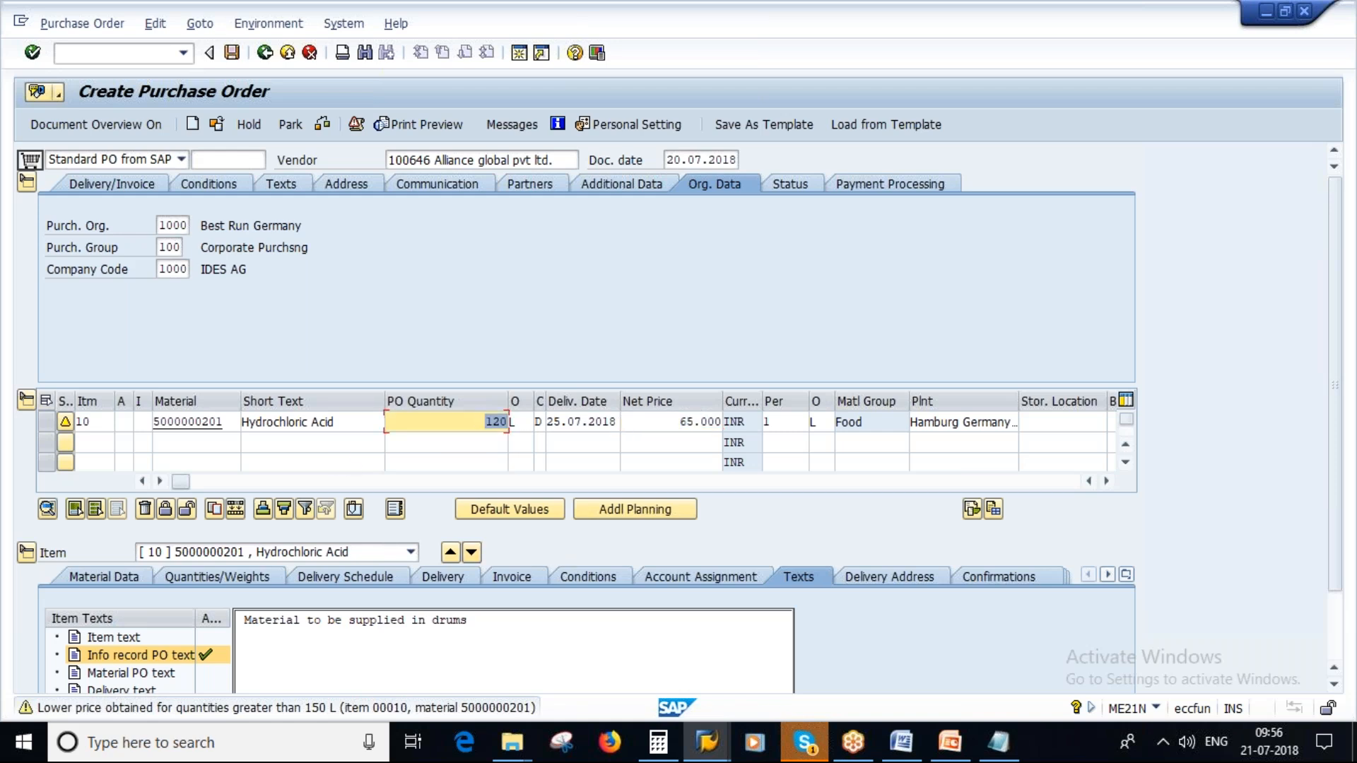
left_click(678, 423)
left_click_drag(679, 423, 721, 422)
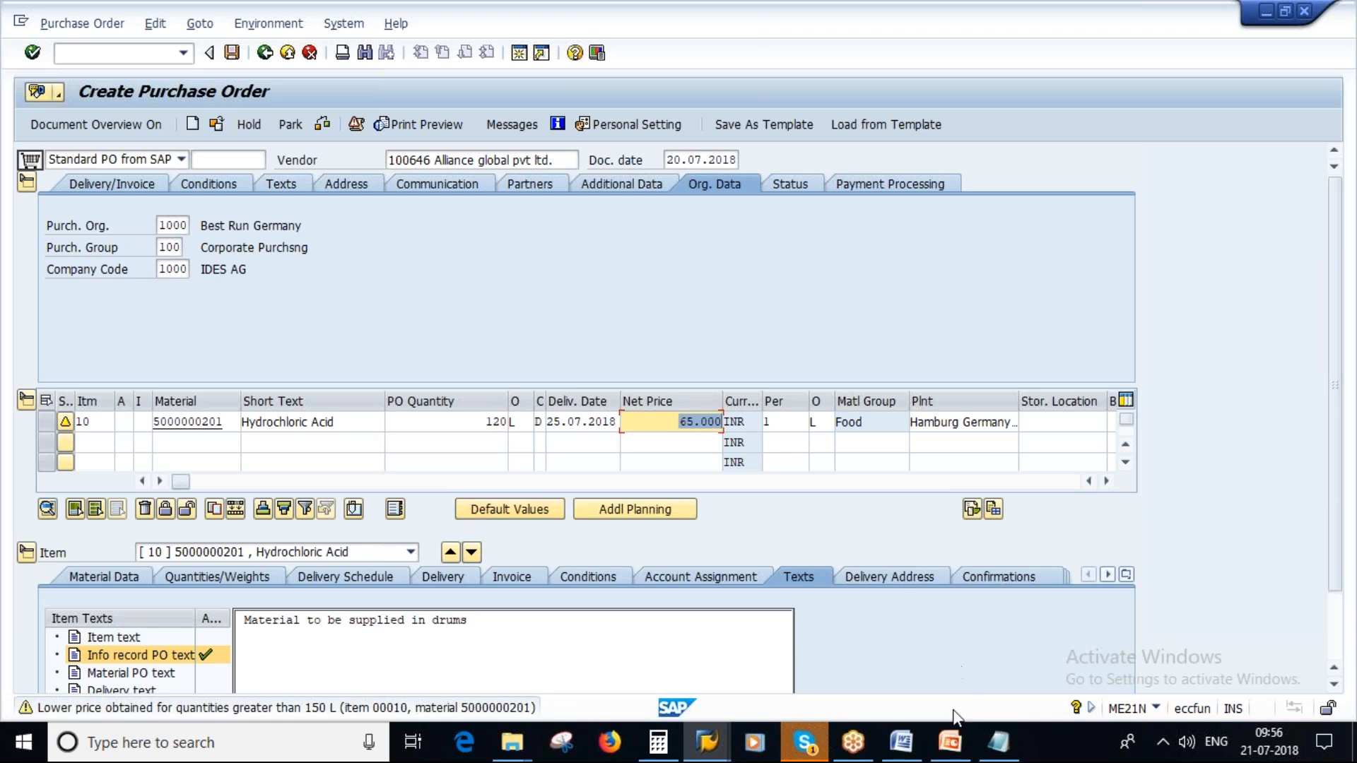
- Switch to the Source of Supply presentation in PowerPoint and start the slide show at the "Info Record & Prices" slide
left_click(950, 742)
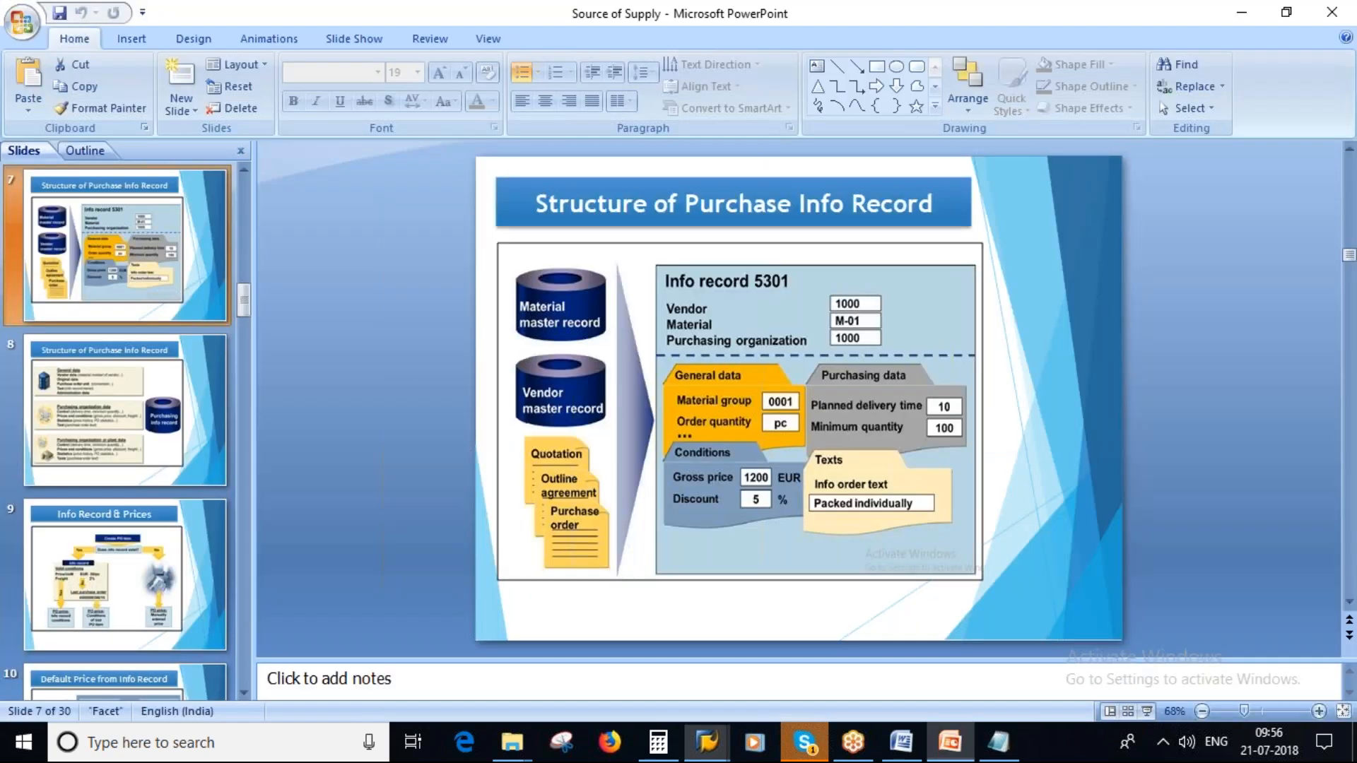
left_click(113, 571)
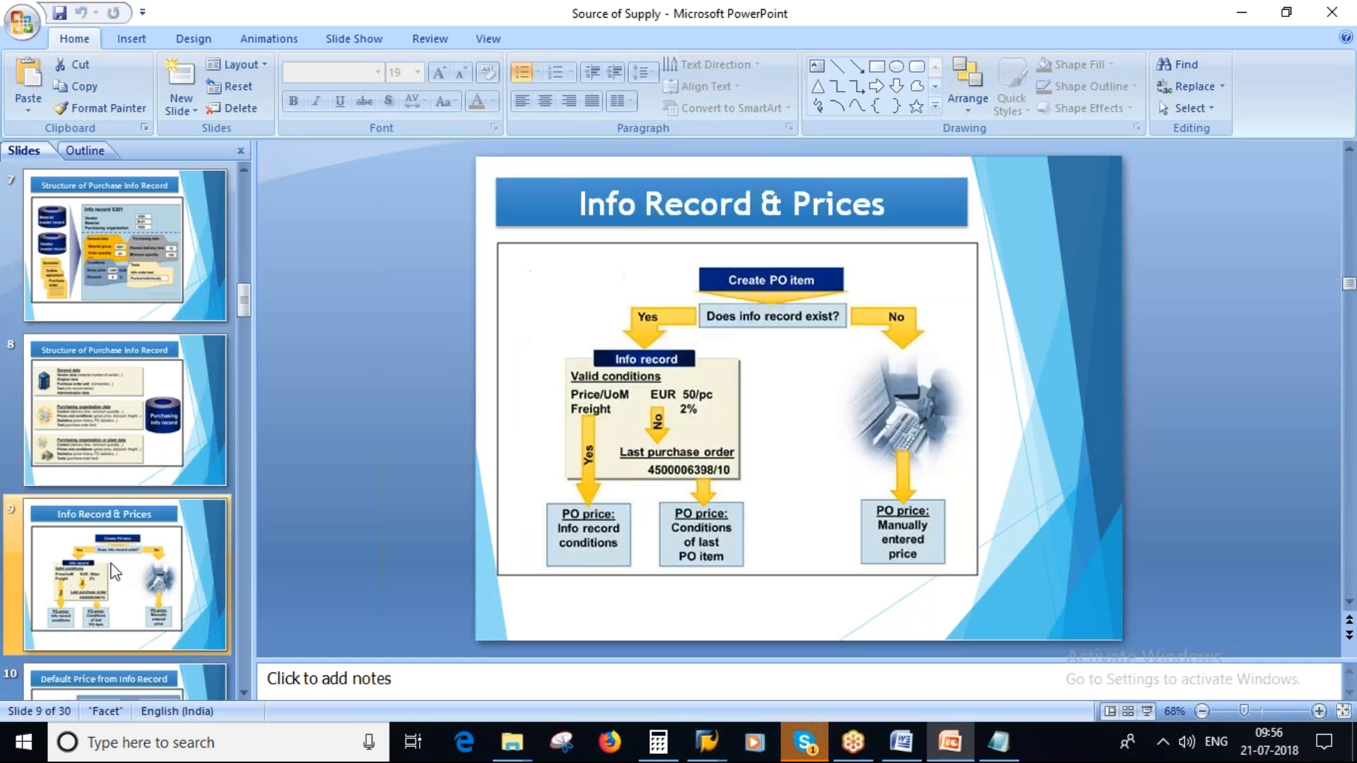
left_click(1148, 711)
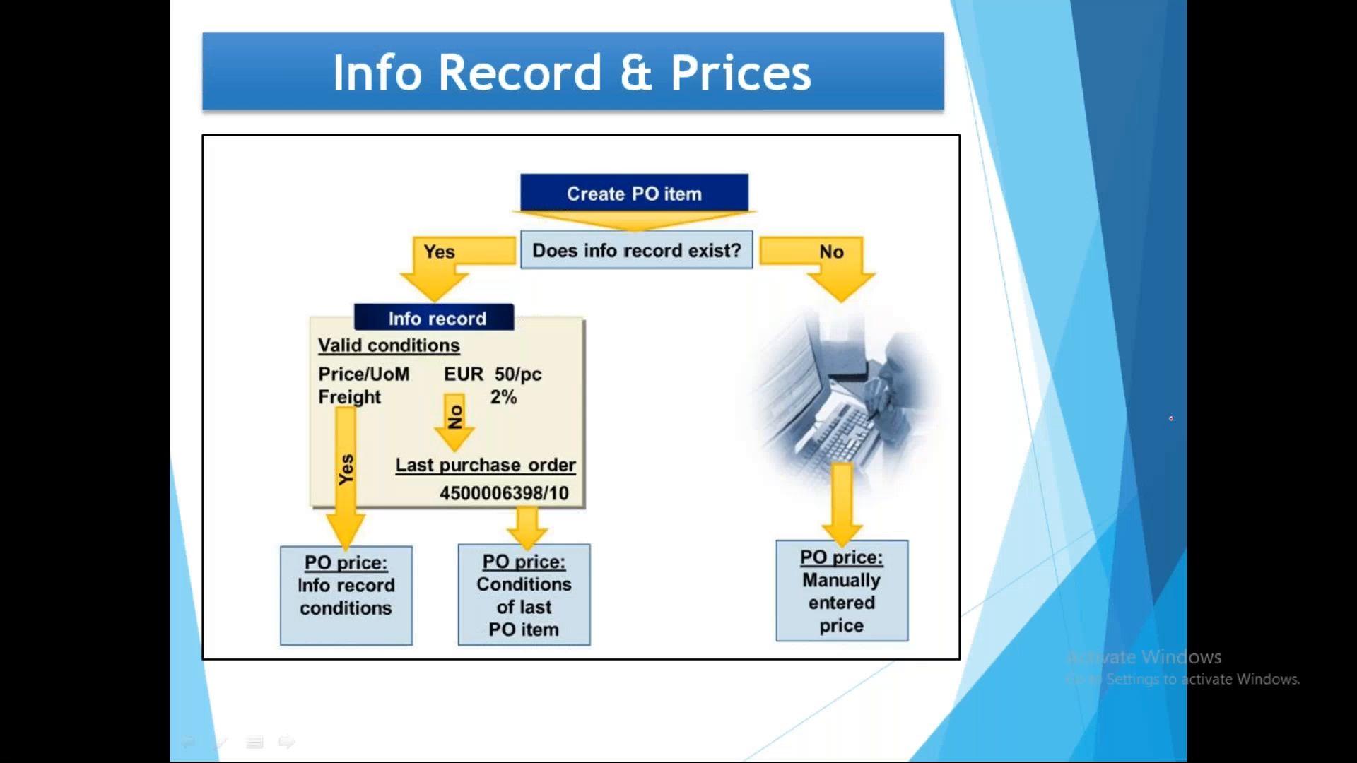
- Clear the first pen mark, then circle "Does info record exist?", mark the Yes arrow and circle the info record's valid conditions
mouse_move(607, 149)
left_mouse_down()
mouse_move(557, 232)
mouse_move(714, 260)
mouse_move(601, 145)
mouse_move(701, 202)
left_mouse_up()
key("e")
mouse_move(625, 219)
left_mouse_down()
mouse_move(516, 244)
mouse_move(730, 272)
mouse_move(520, 243)
mouse_move(726, 261)
mouse_move(727, 249)
left_mouse_up()
mouse_move(485, 251)
left_mouse_down()
mouse_move(421, 282)
mouse_move(415, 305)
mouse_move(470, 291)
left_mouse_up()
mouse_move(371, 311)
left_mouse_down()
mouse_move(296, 403)
mouse_move(424, 410)
mouse_move(336, 311)
left_mouse_up()
left_click_drag(389, 406, 409, 376)
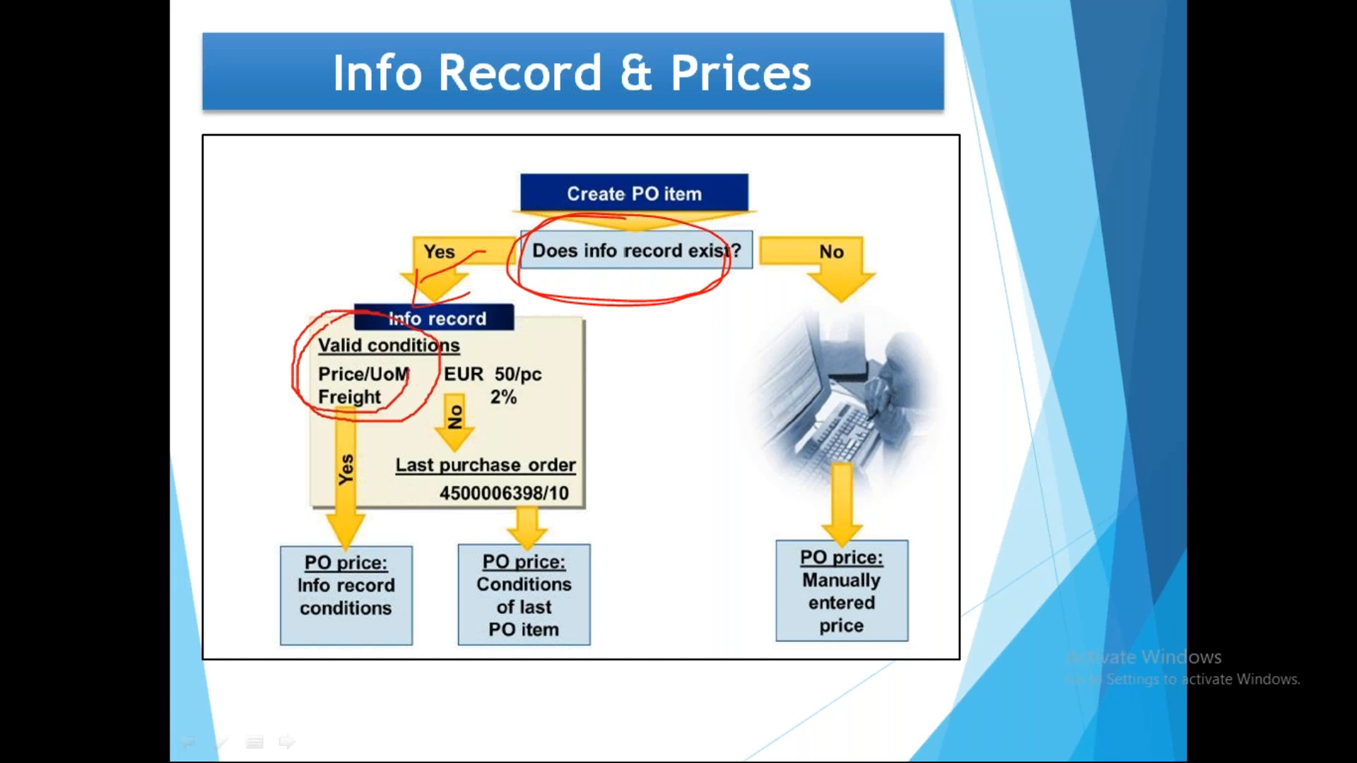
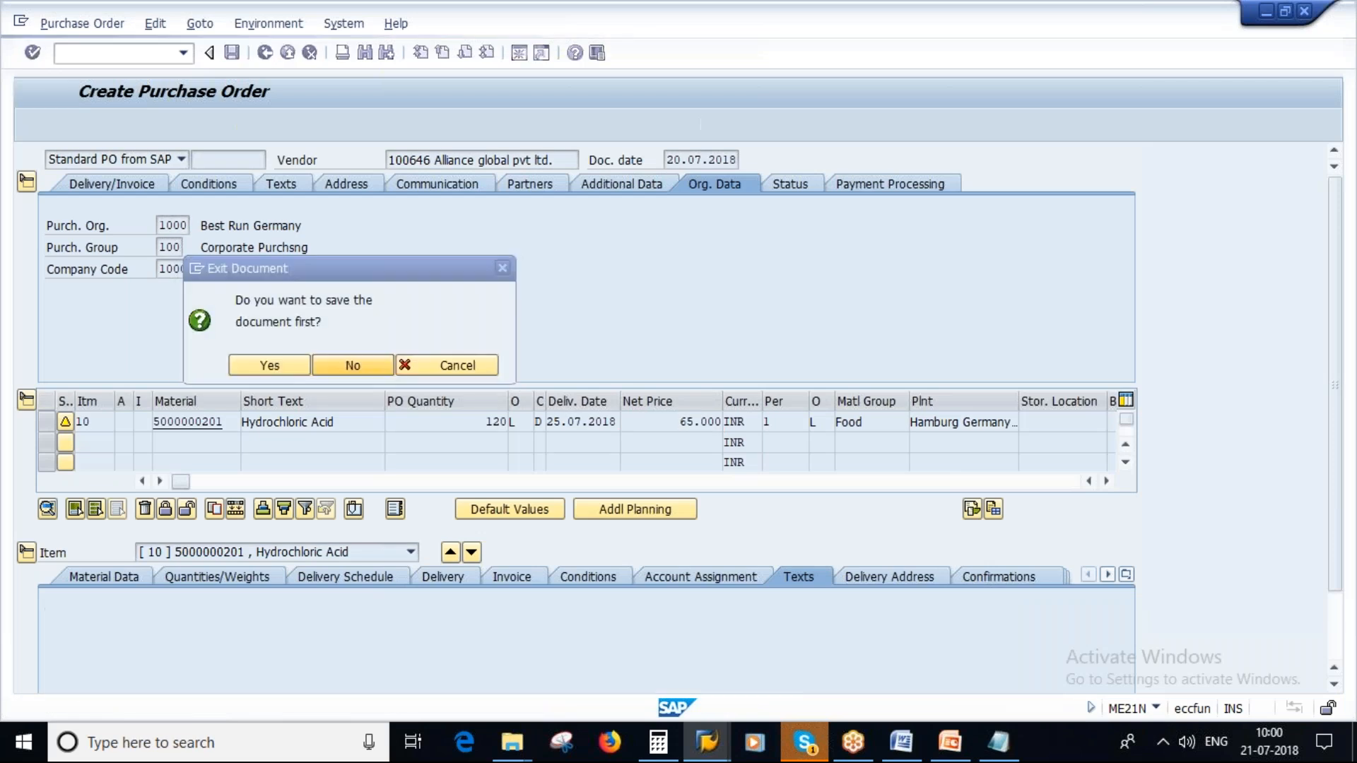
- Exit the purchase order without saving and display the "Options for Maintaining Info Records" slide in the PowerPoint presentation
left_click(353, 366)
left_click(954, 756)
scroll(87, 415, "down", 5)
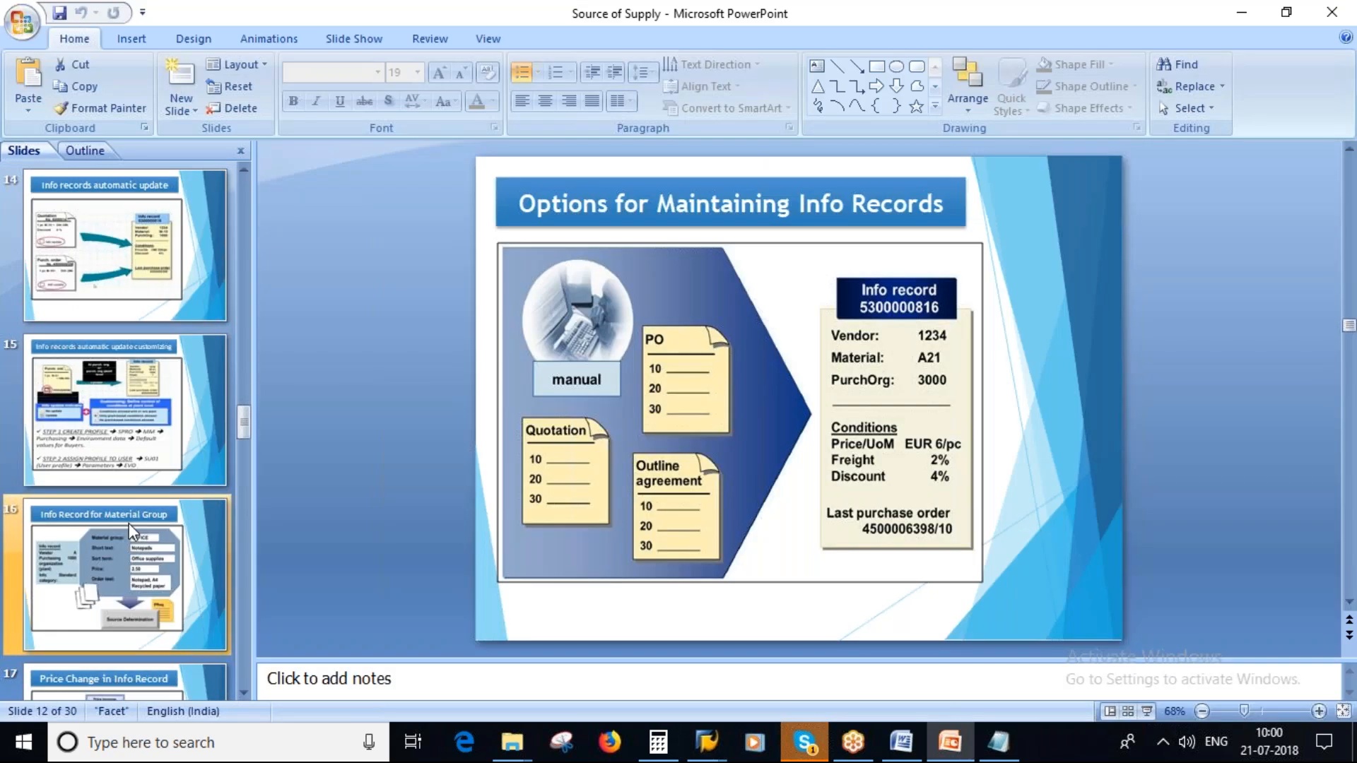
left_click(88, 423)
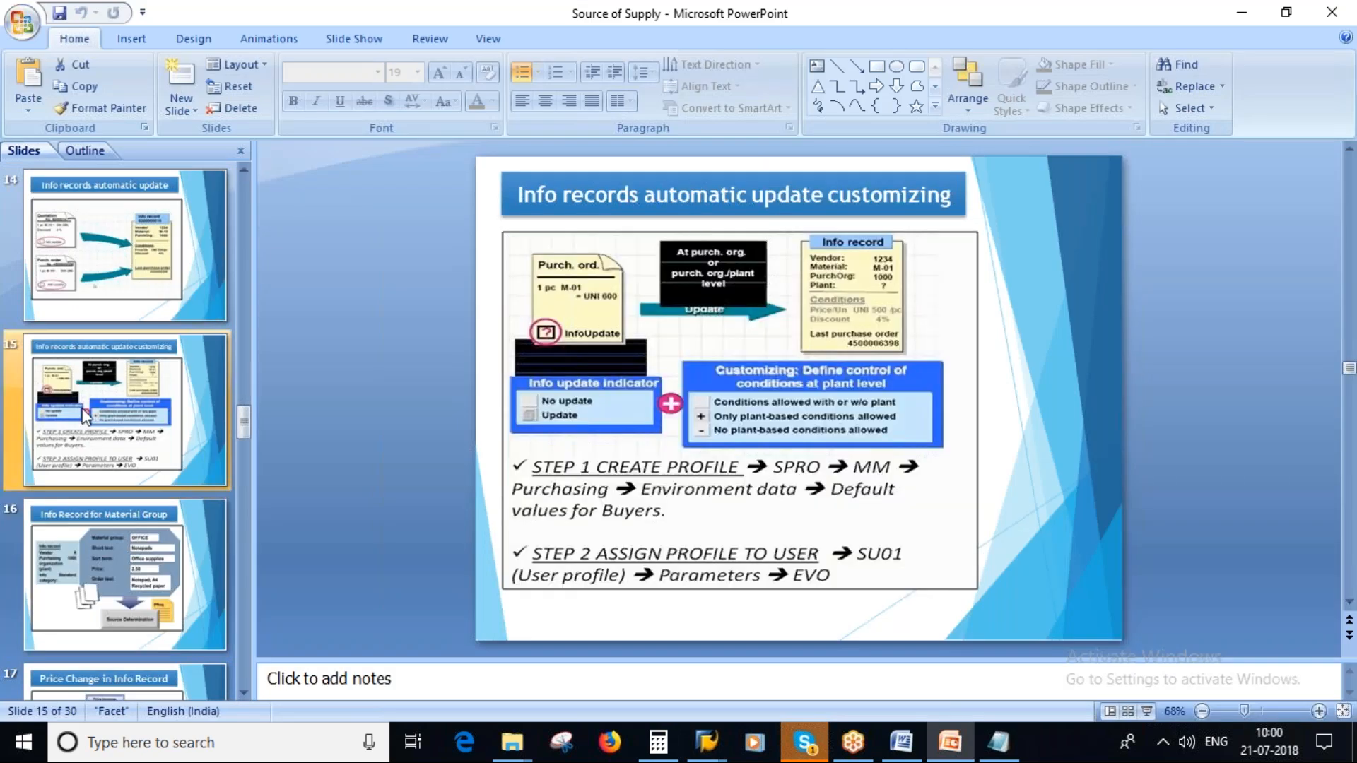
scroll(107, 311, "up", 1)
left_click(92, 271)
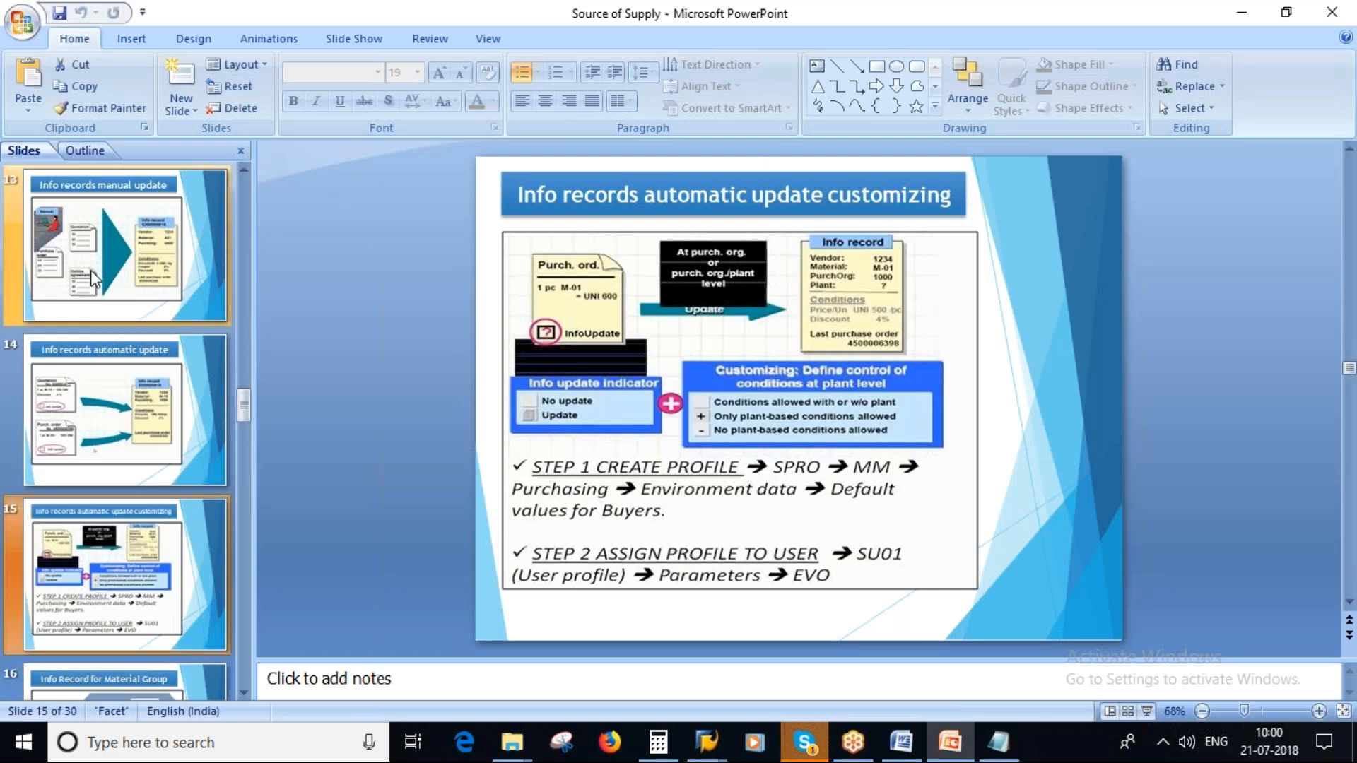
scroll(92, 270, "up", 1)
left_click(78, 263)
- Switch to SAP, start ME11 and search the vendors of purchasing organization 1000 for Plus Chemicals Pvt.Ltd
key("alt+Tab")
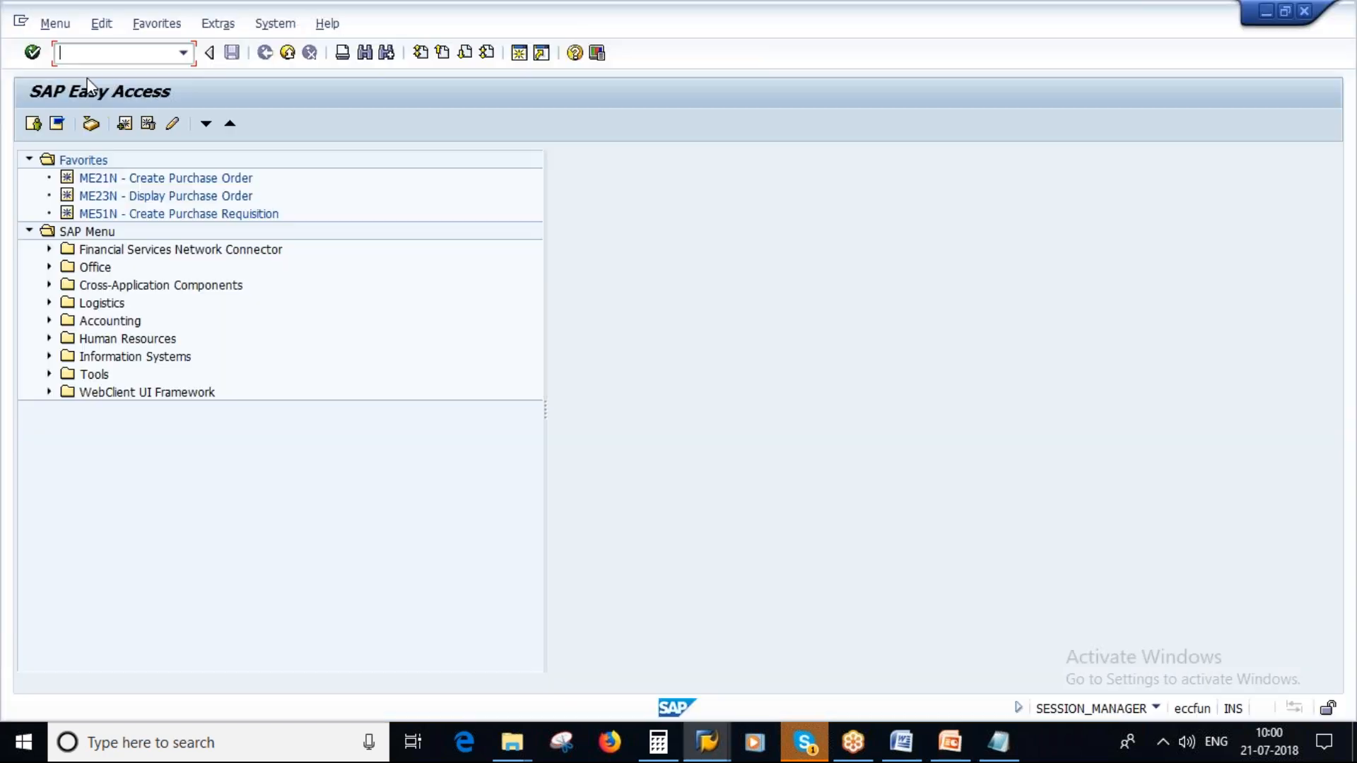
type("me11")
key("Return")
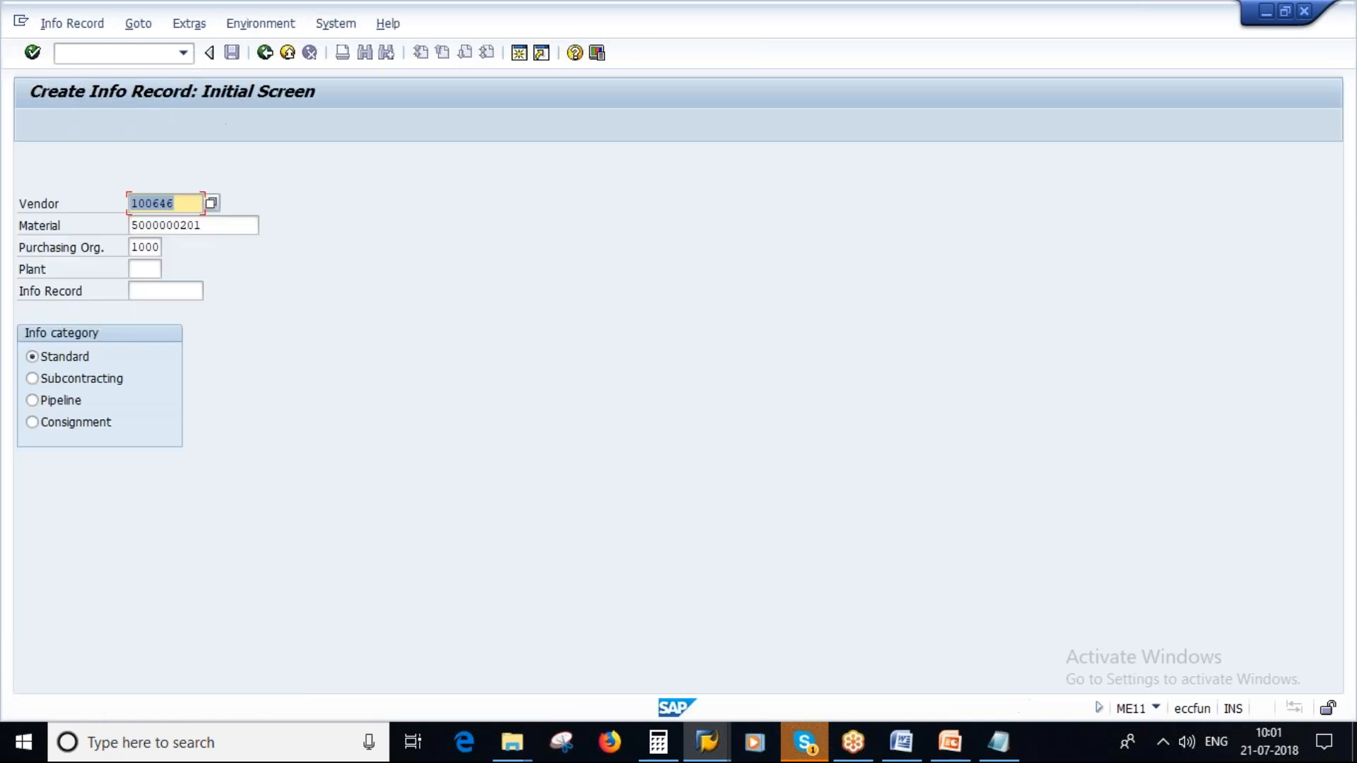
key("Return")
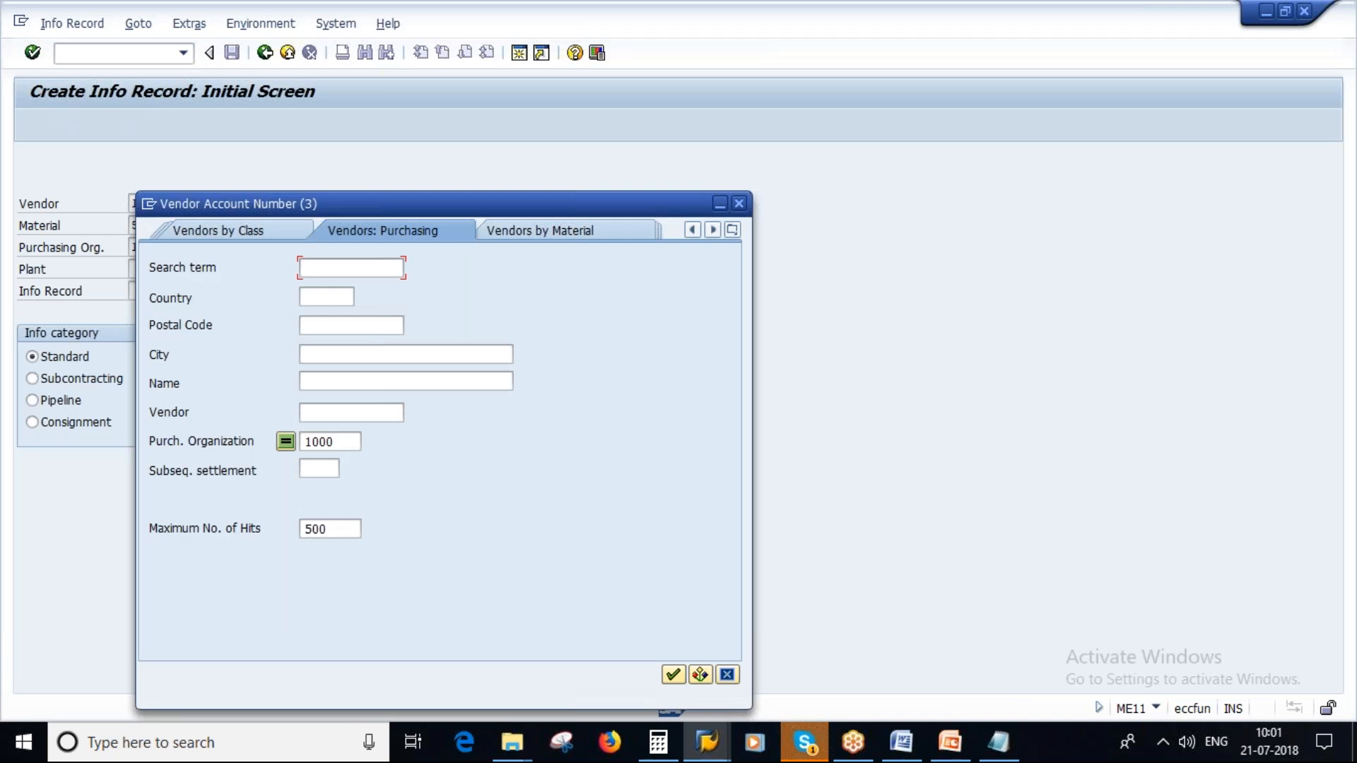
left_click(673, 675)
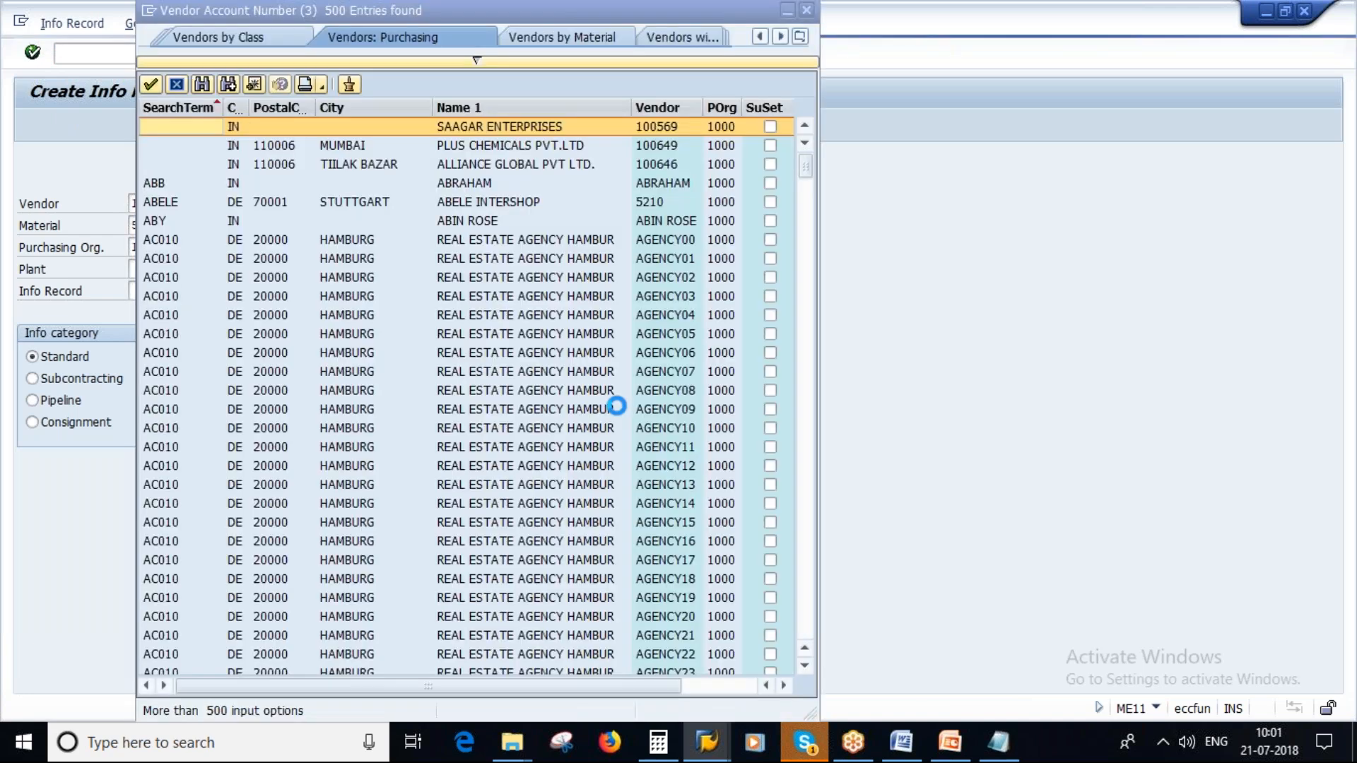
left_click(661, 145)
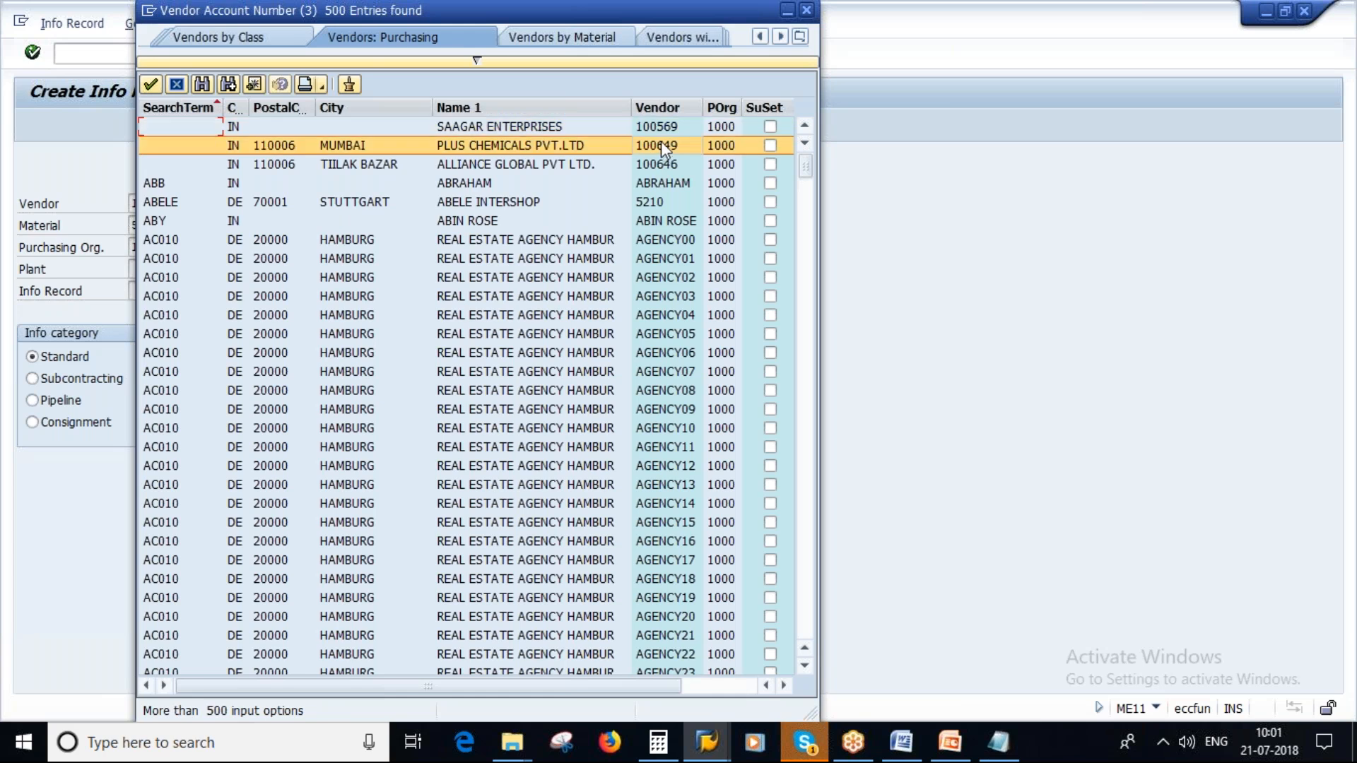
- Switch to Notepad and add a line with the vendor number of Plus Chemicals Pvt.Ltd, labelled "- vendor", below the transaction codes
left_click(999, 742)
left_click(225, 436)
key("Return")
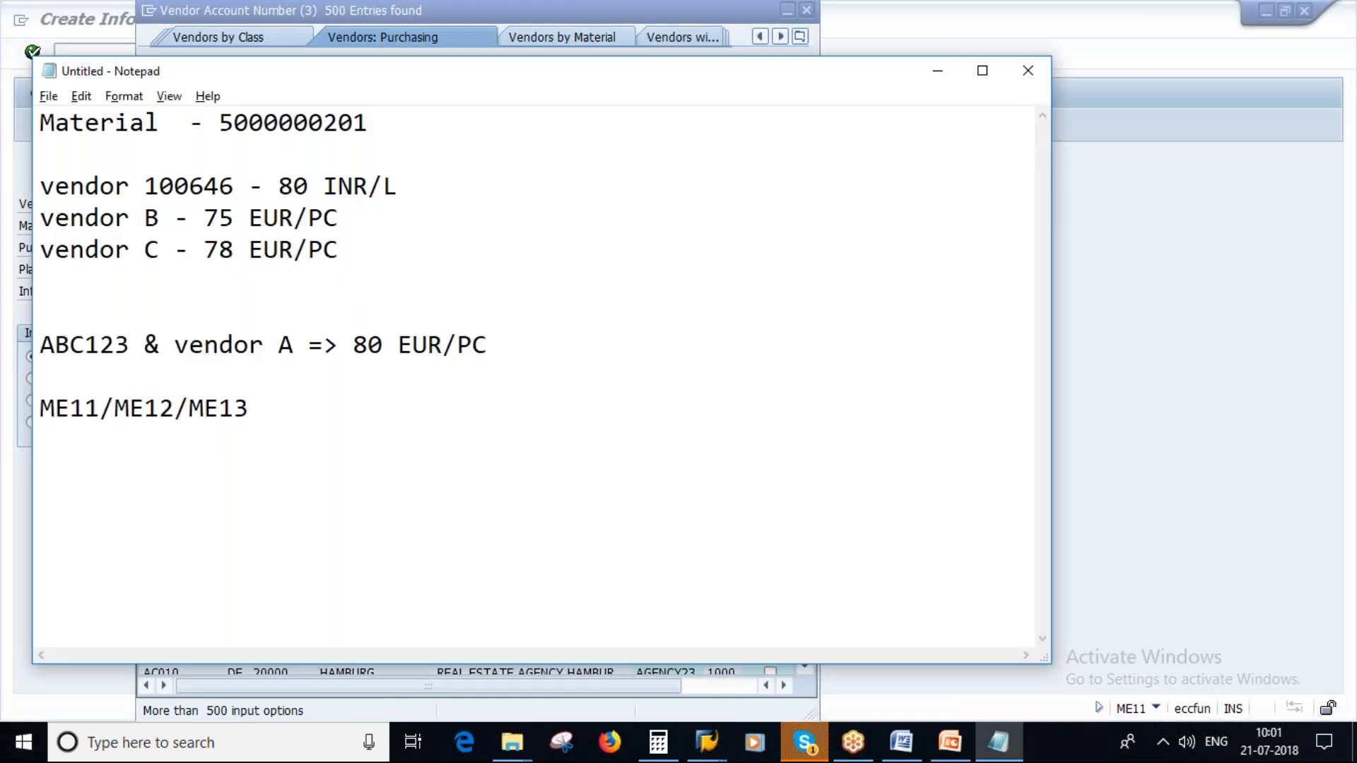
type("100649")
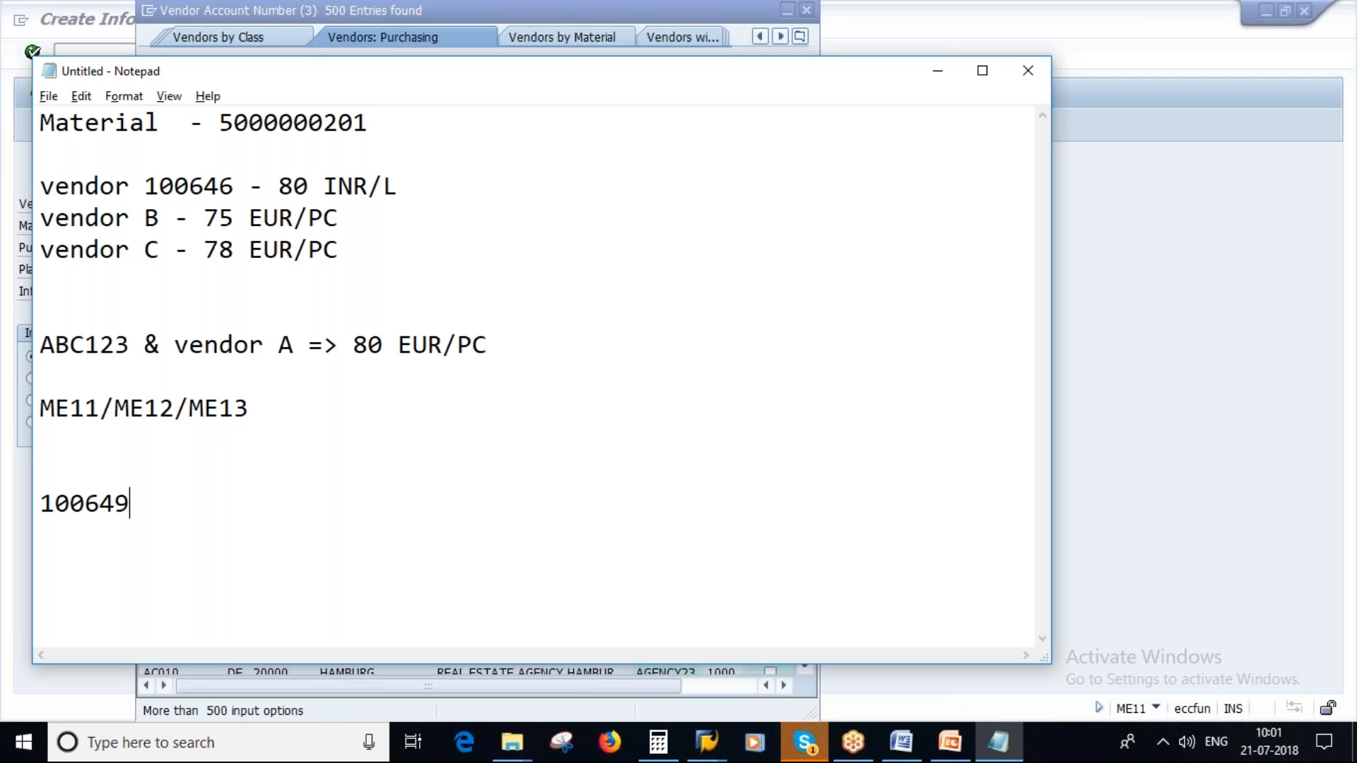
left_click_drag(130, 504, 36, 503)
left_click(195, 502)
type("- v")
type("end")
key("BackSpace")
type("ndor")
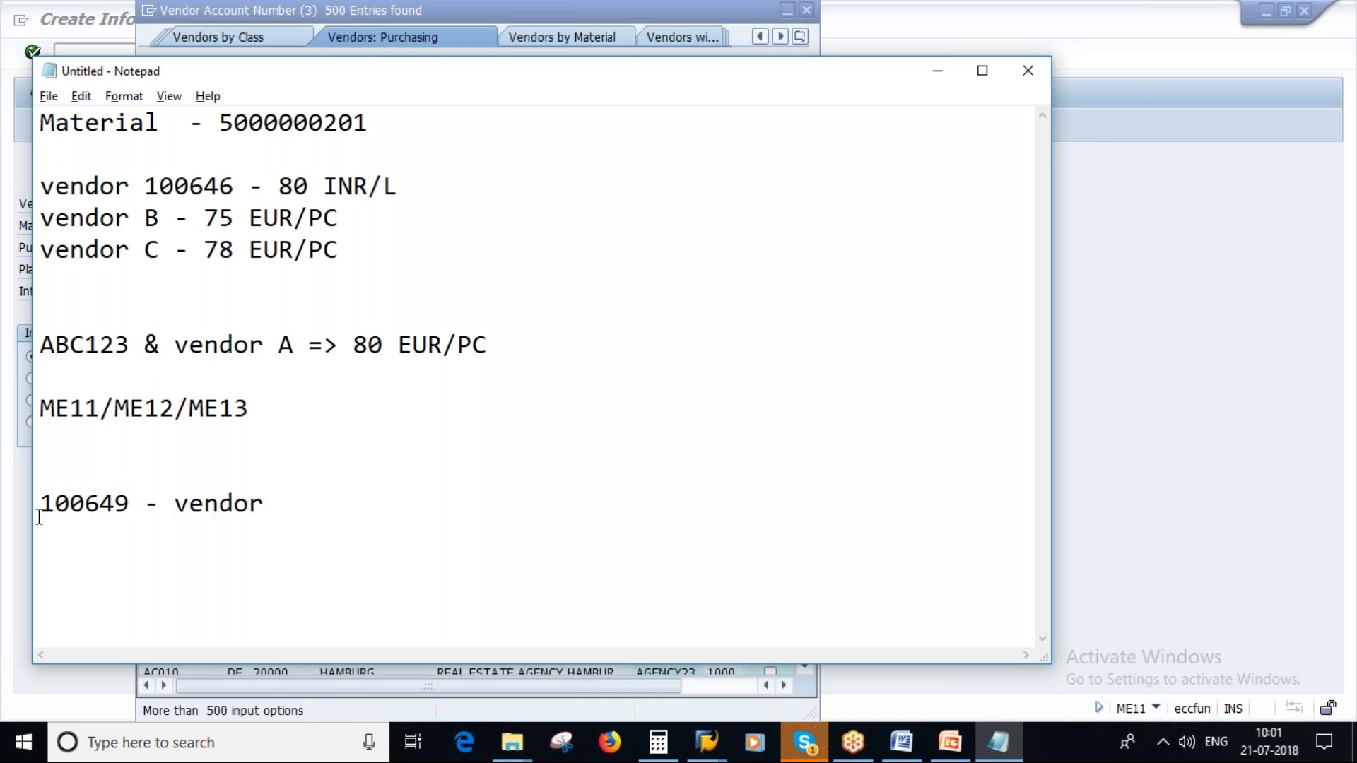
left_click(83, 505)
left_click(265, 127)
- Return to SAP, close the vendor list and change from creating to displaying an info record
key("alt+Tab")
left_click_drag(627, 17, 609, 62)
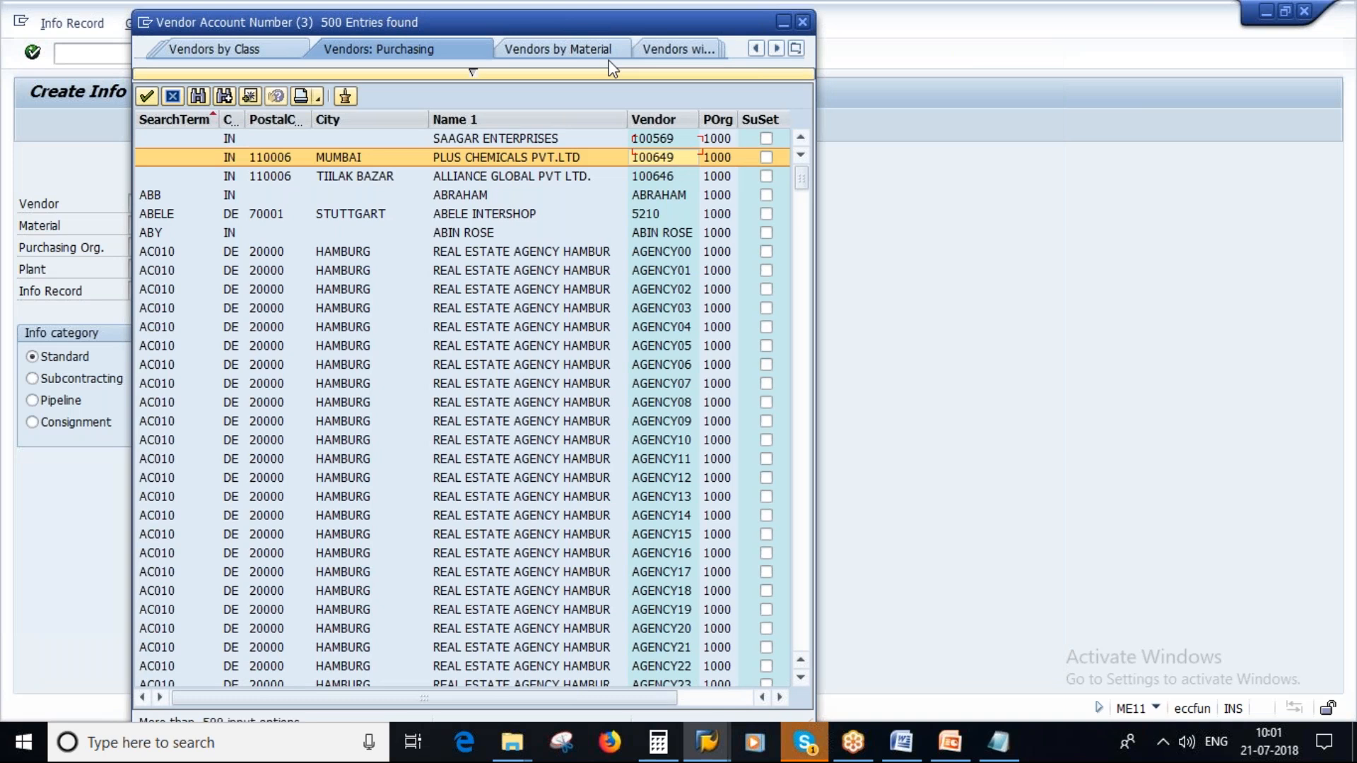
key("Escape")
left_click(70, 25)
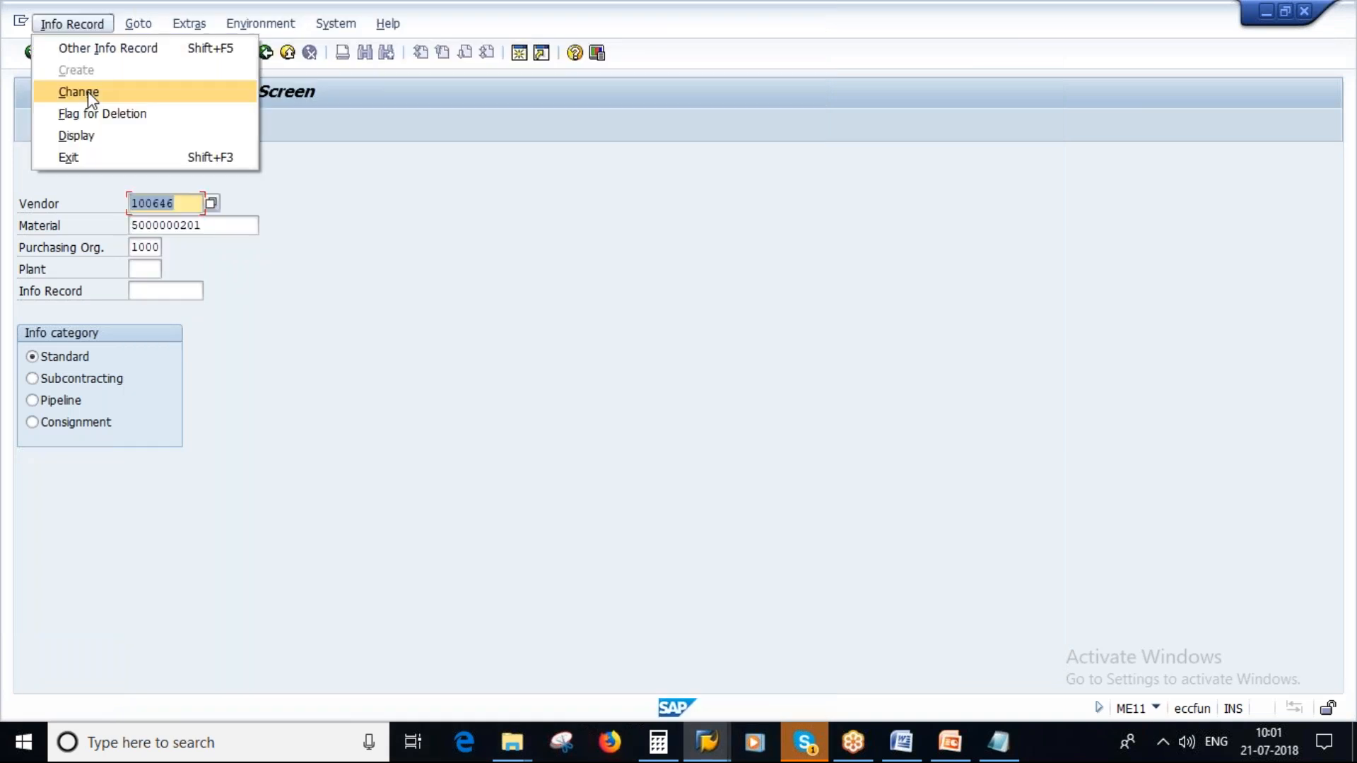
left_click(76, 135)
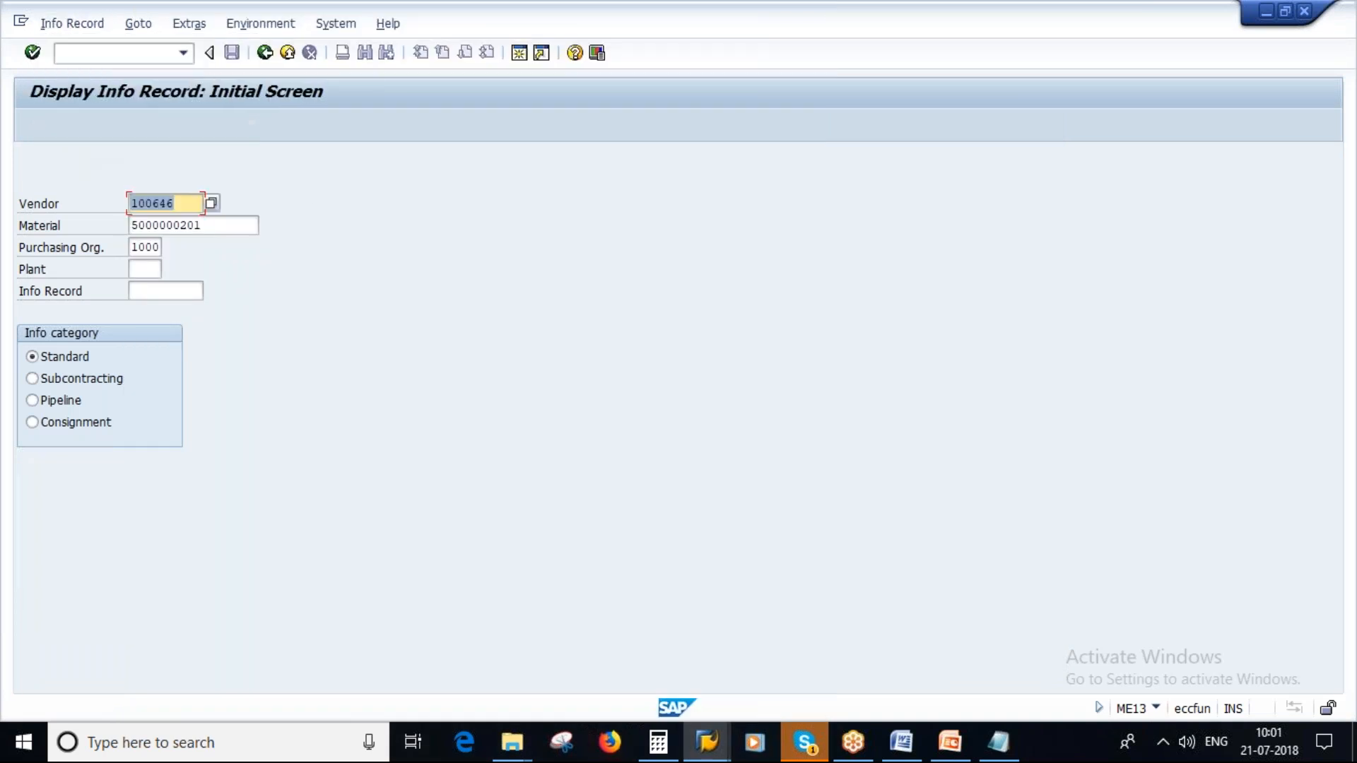
left_click(999, 743)
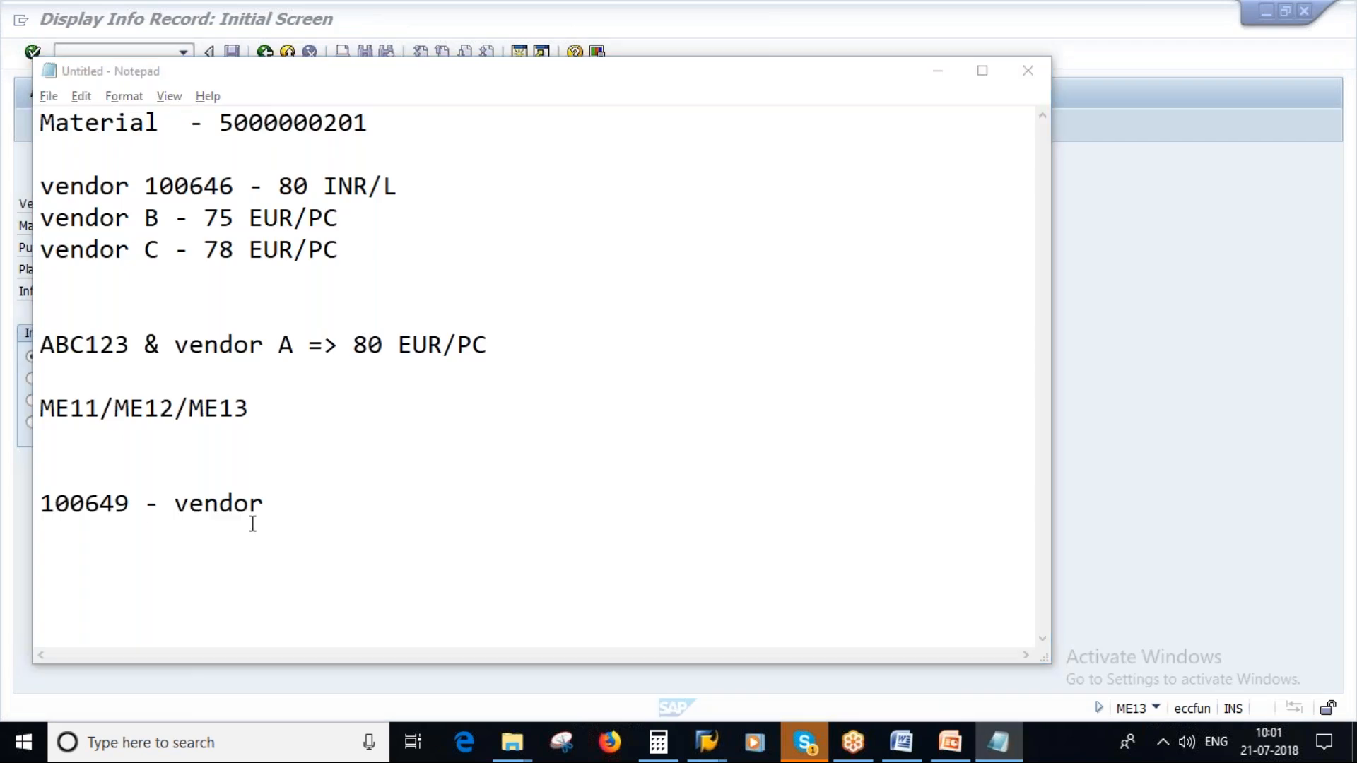
key("alt+Tab")
left_click(181, 205)
key("BackSpace")
type("9")
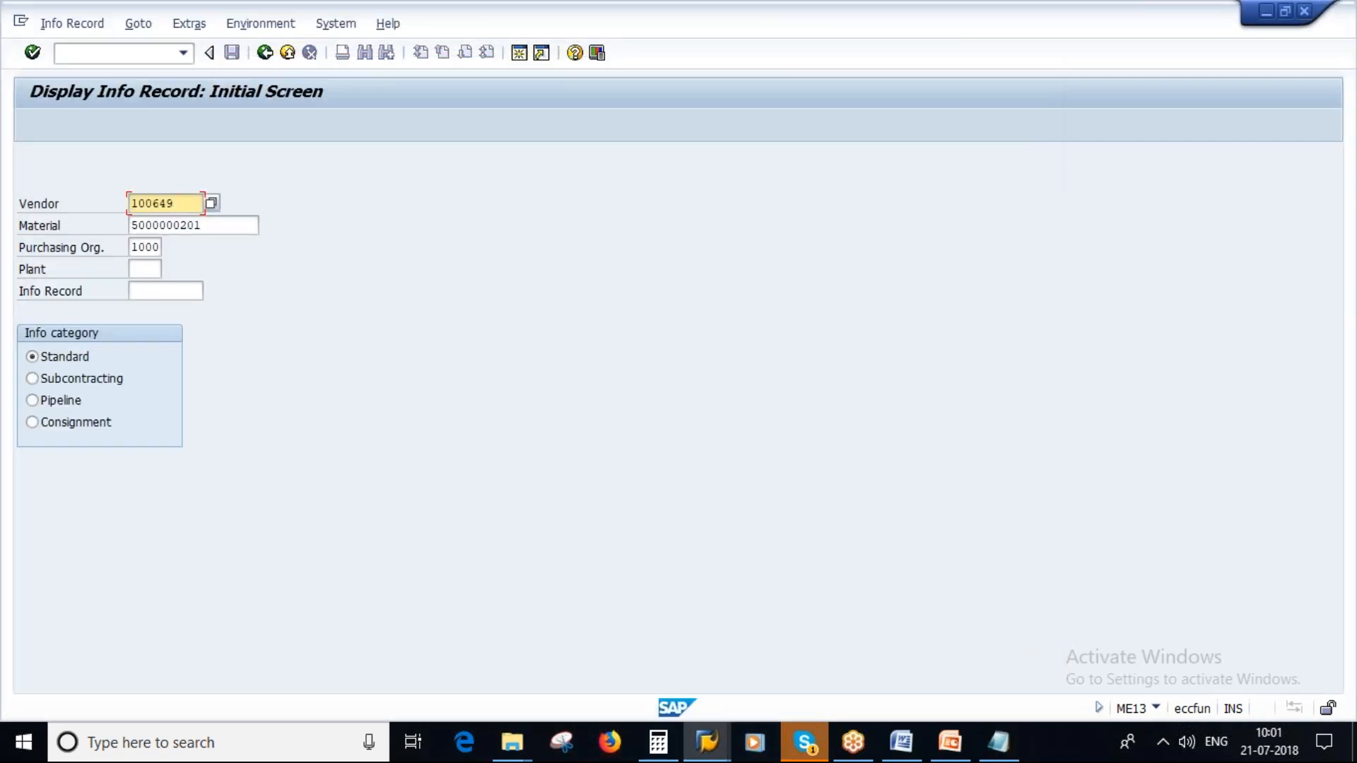
key("Tab")
key("Tab")
key("Tab")
type("1000")
key("Return")
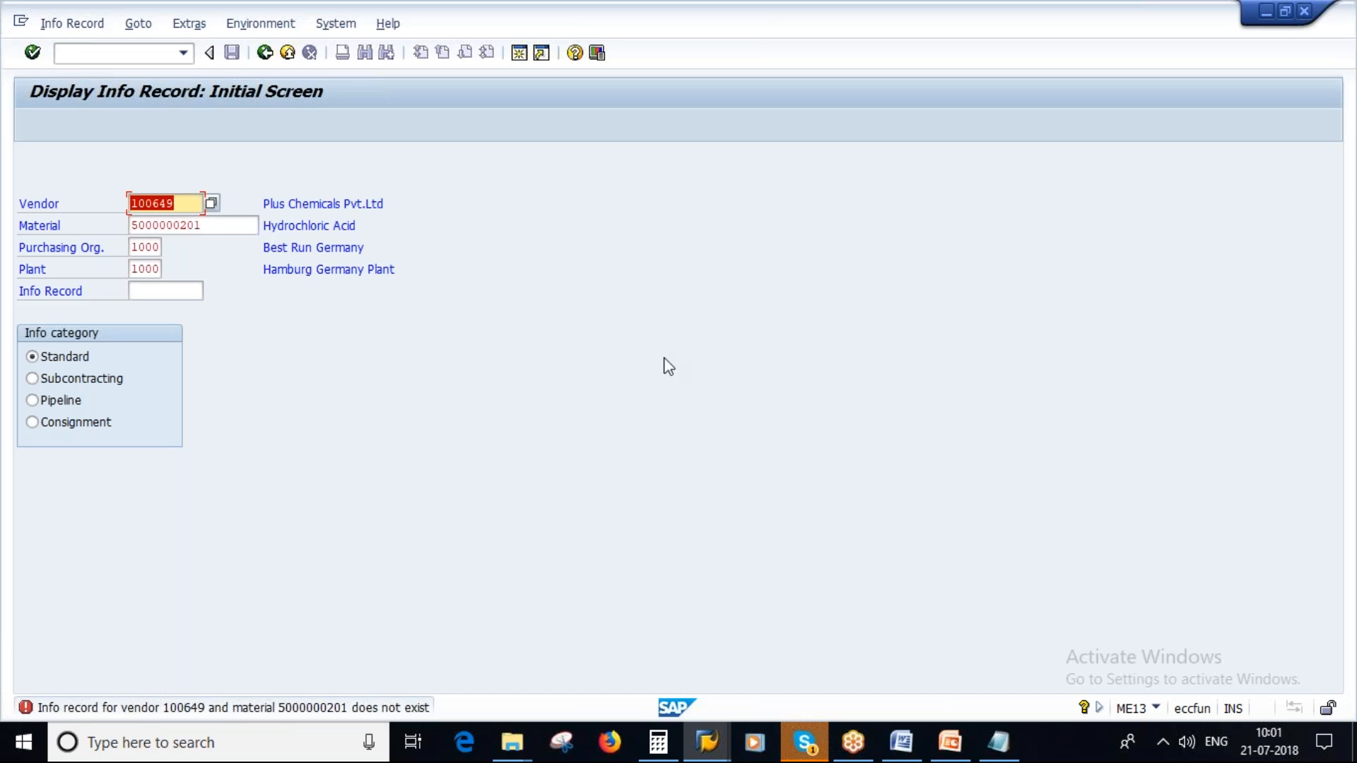
- Revisit the info record maintenance options slide in PowerPoint, return to the SAP display session and start a new purchase order with ME21N
left_click(950, 743)
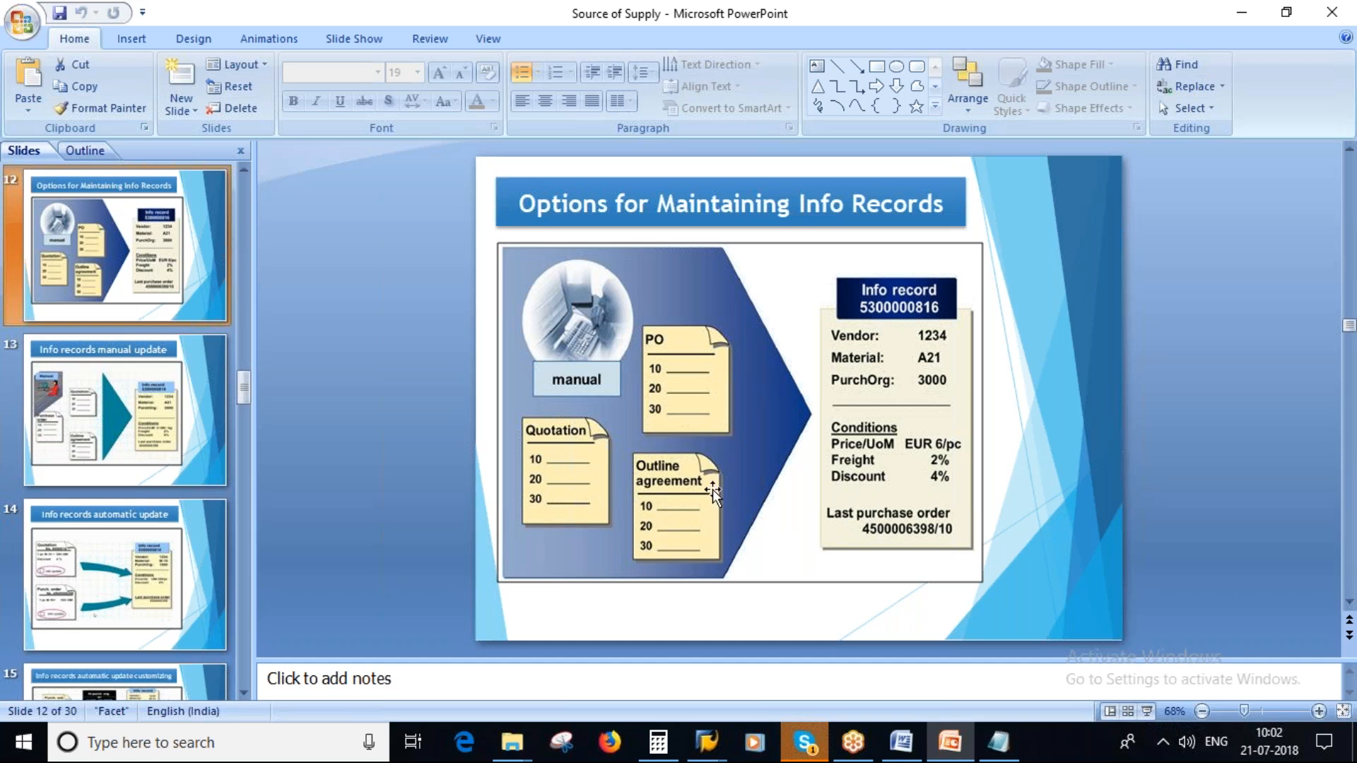
mouse_move(707, 742)
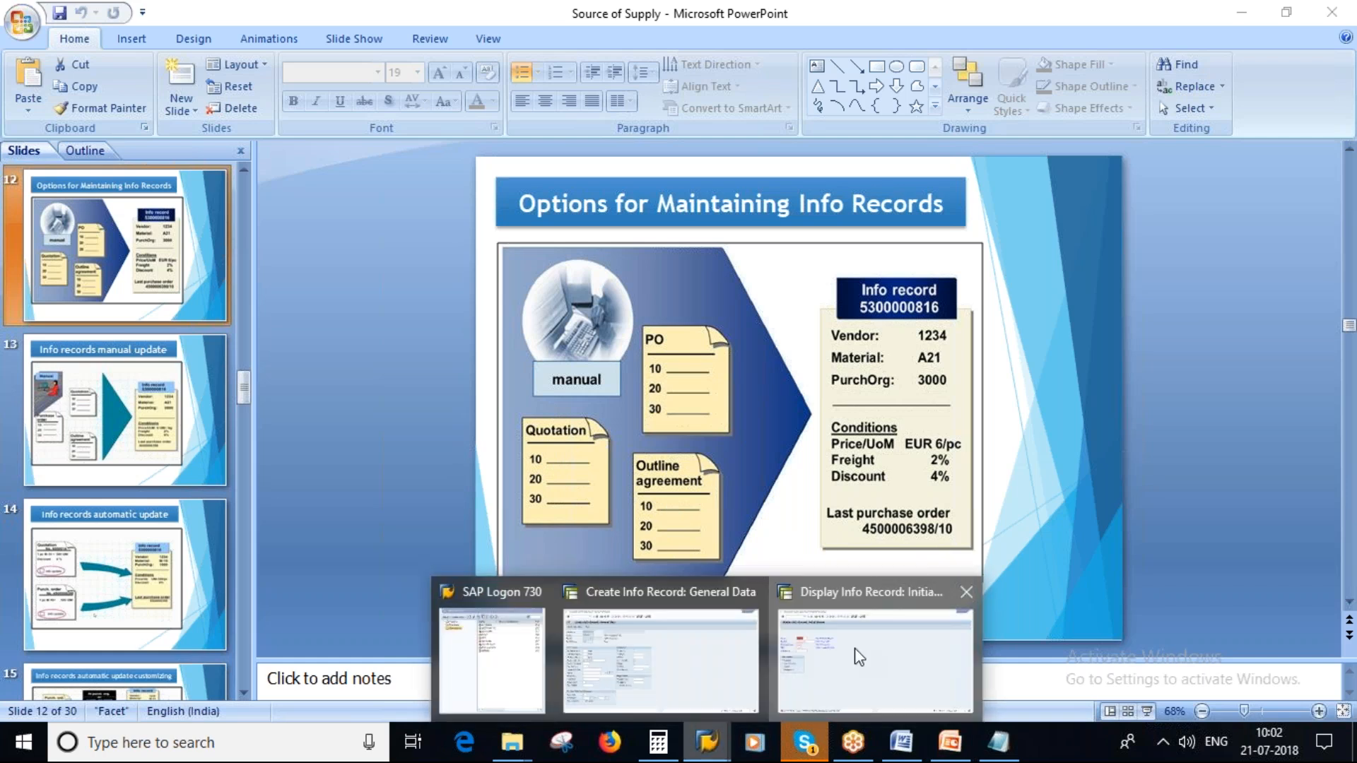
left_click(860, 657)
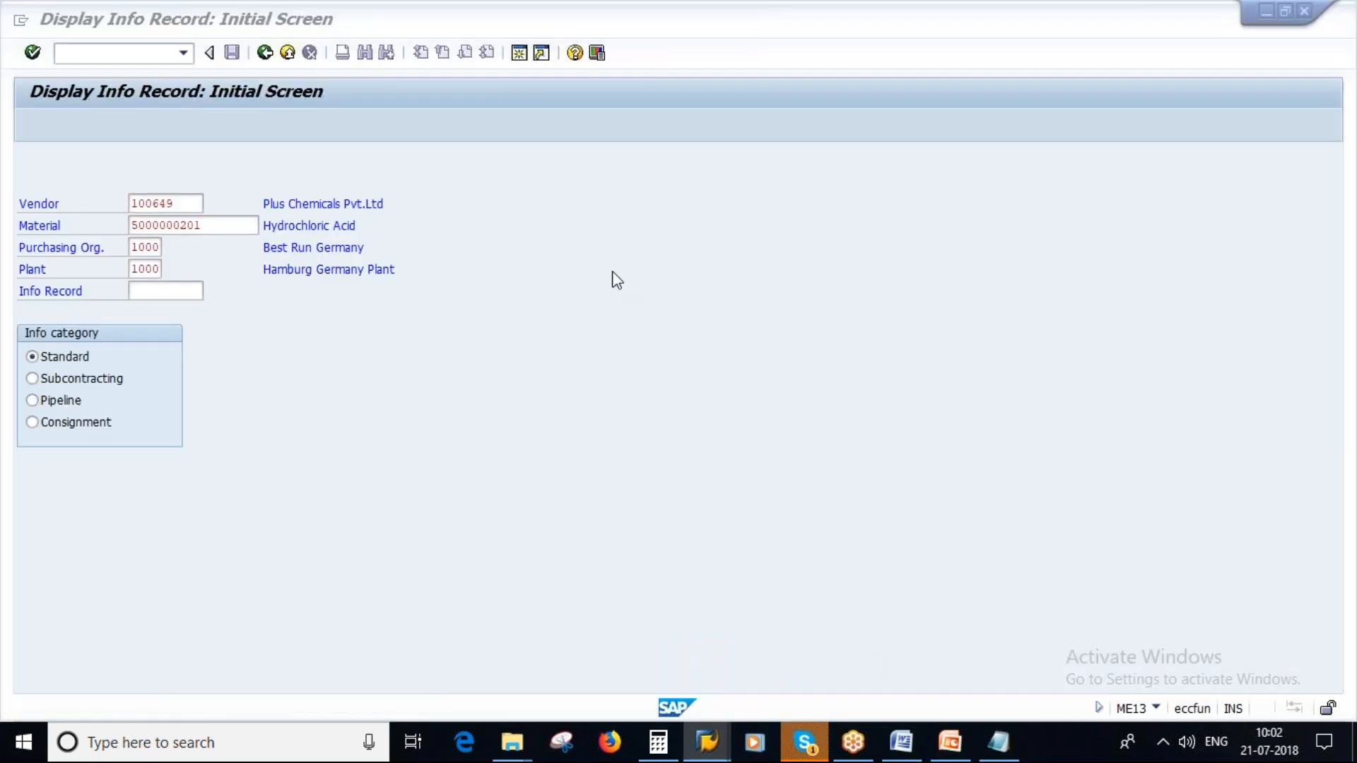
type("/ome21n")
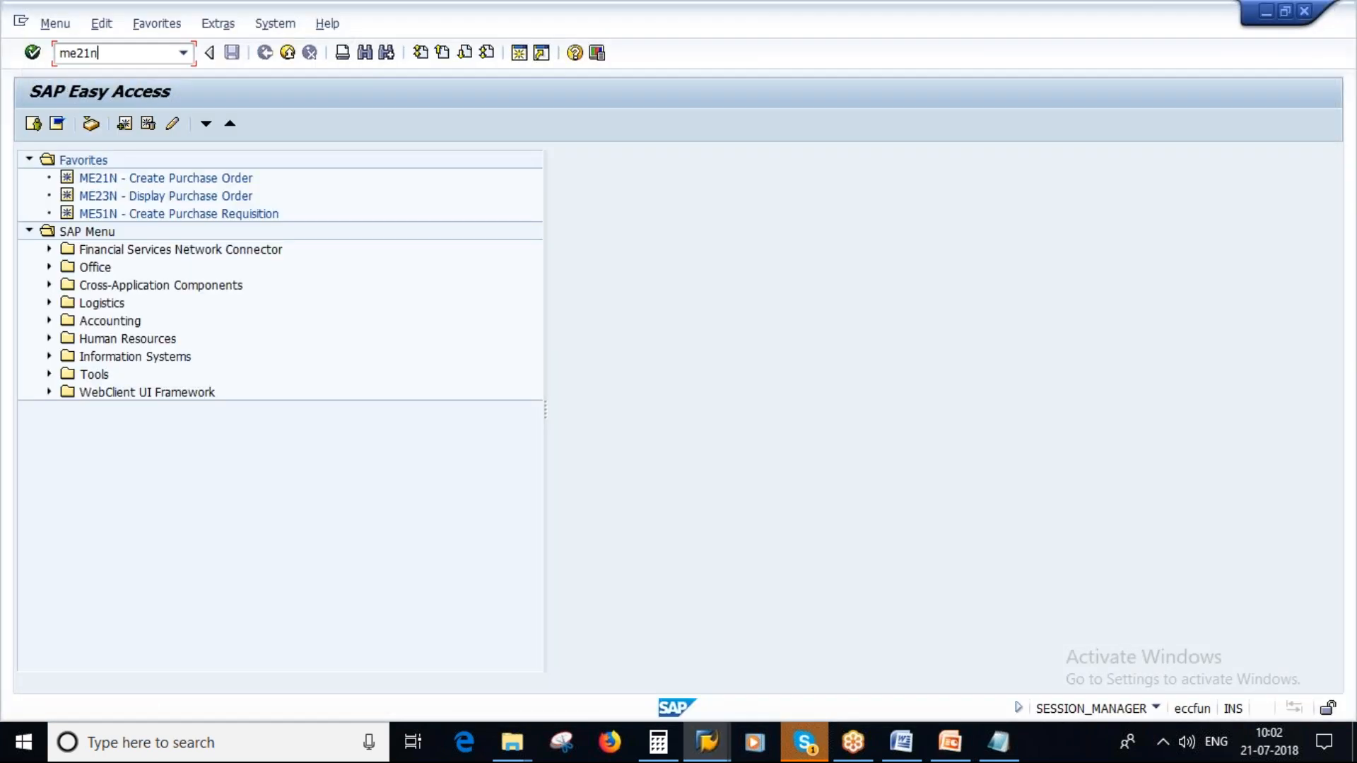
key("Return")
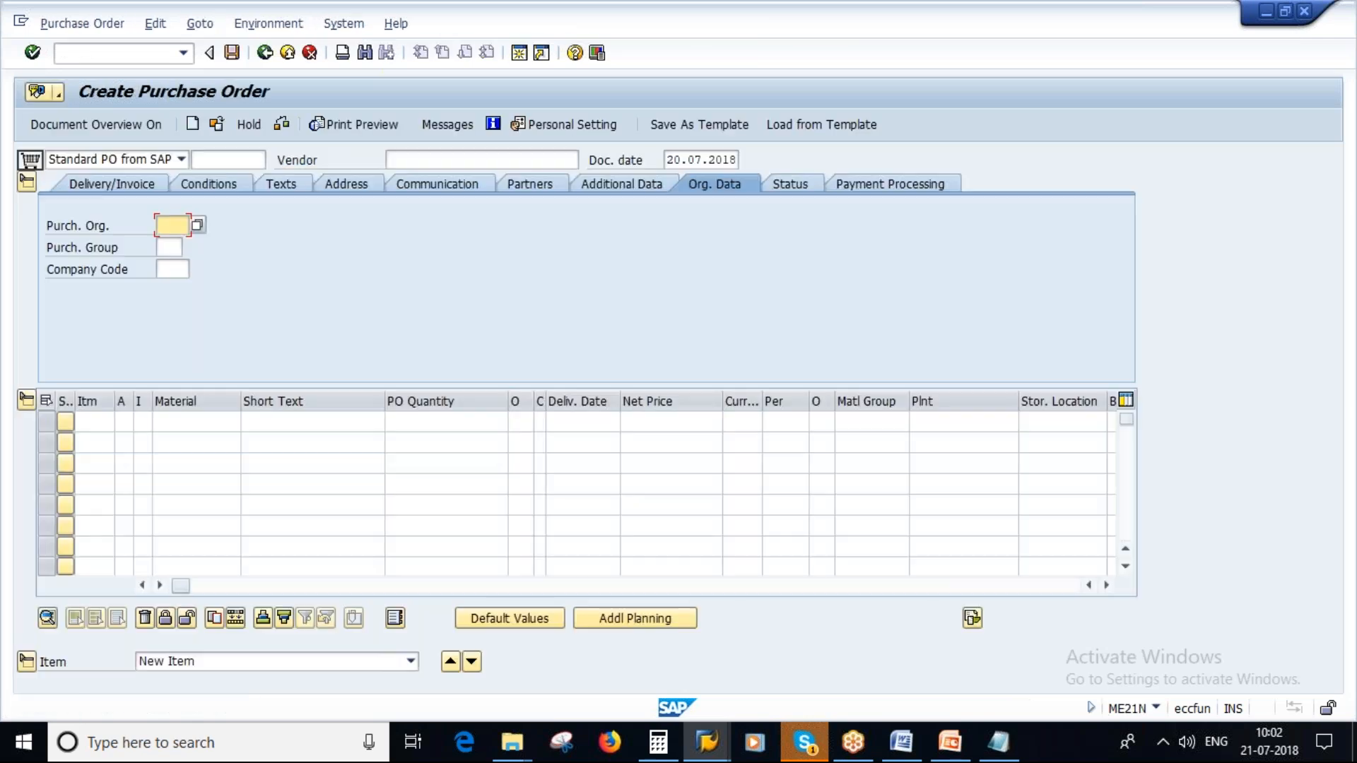
- Enter the noted Plus Chemicals vendor number in the purchase order header with purchasing organization 1000, purchasing group 100 and company code 1000
left_click(1010, 746)
left_click_drag(131, 505, 53, 514)
key("ctrl+c")
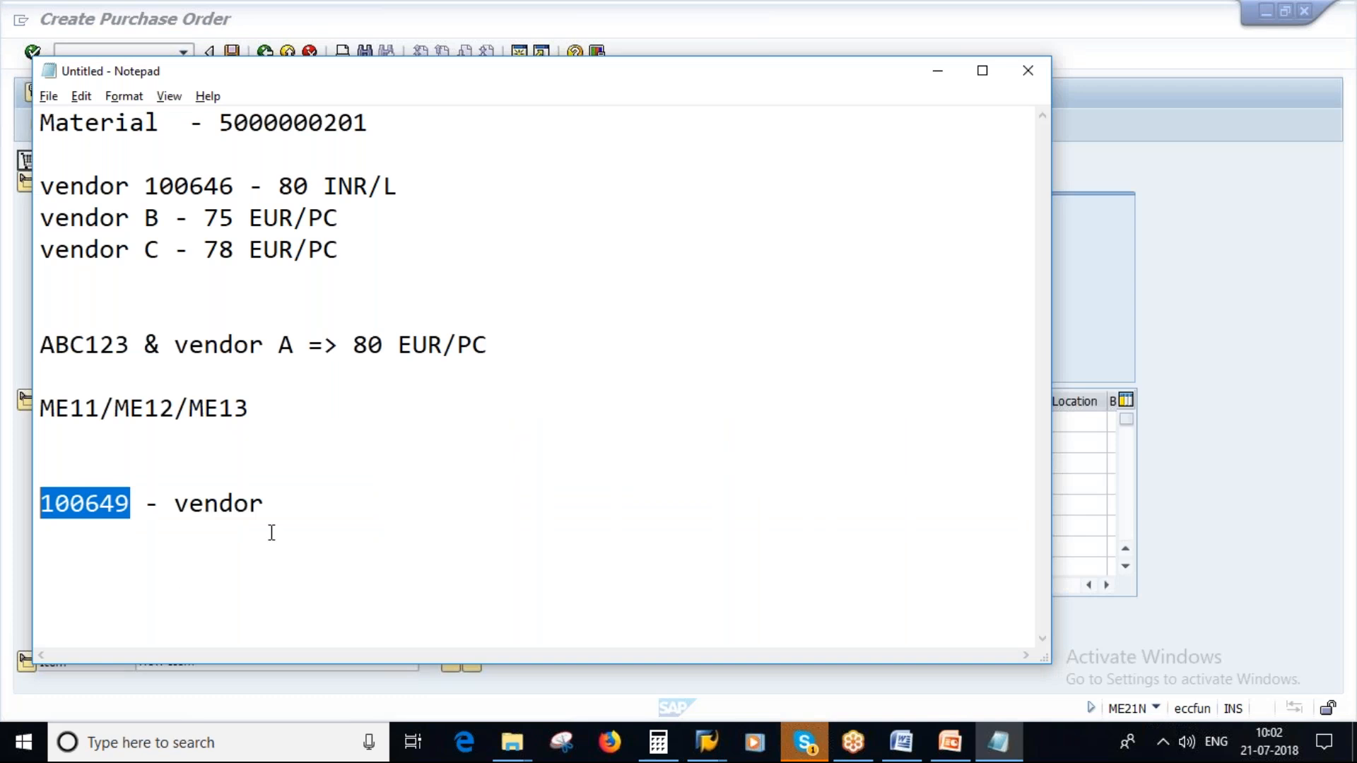
key("alt+Tab")
left_click(407, 157)
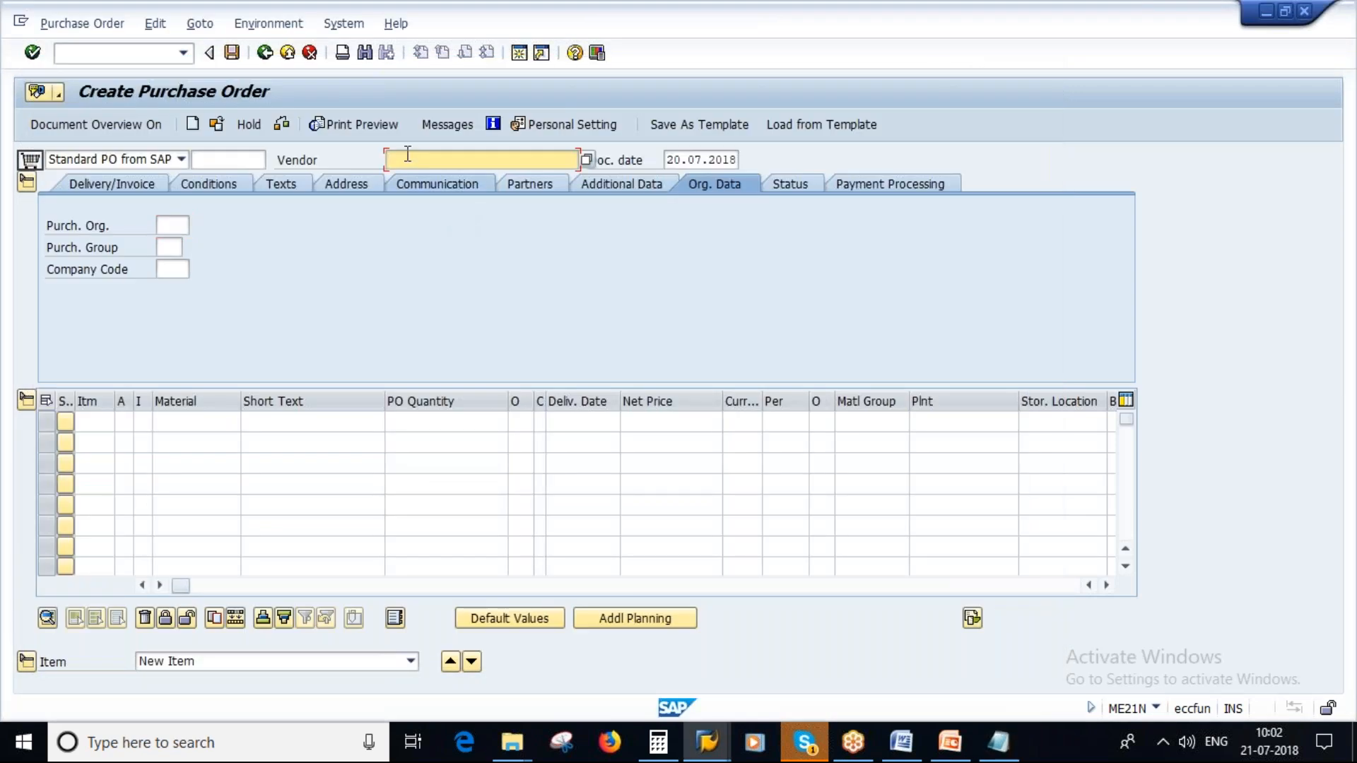
key("ctrl+v")
key("Return")
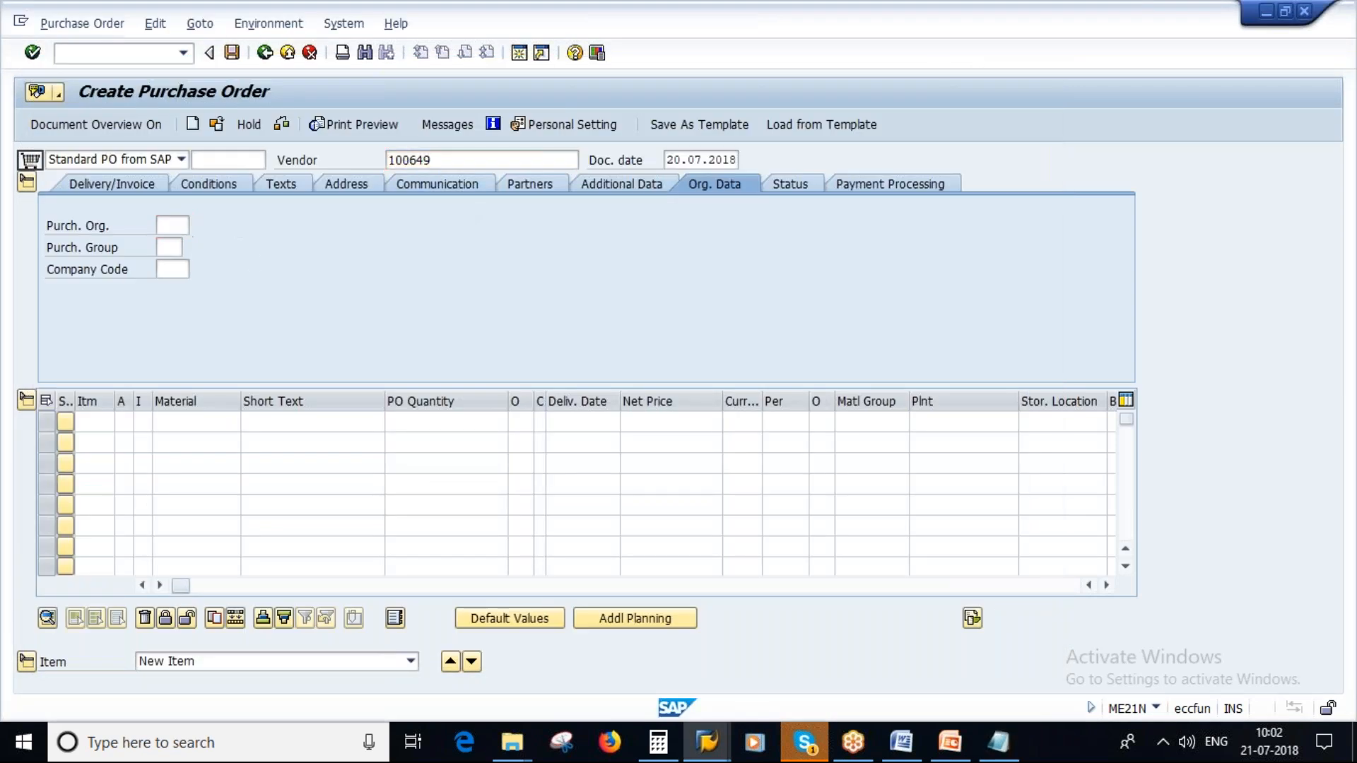
left_click(182, 242)
left_click(176, 266)
left_click(177, 288)
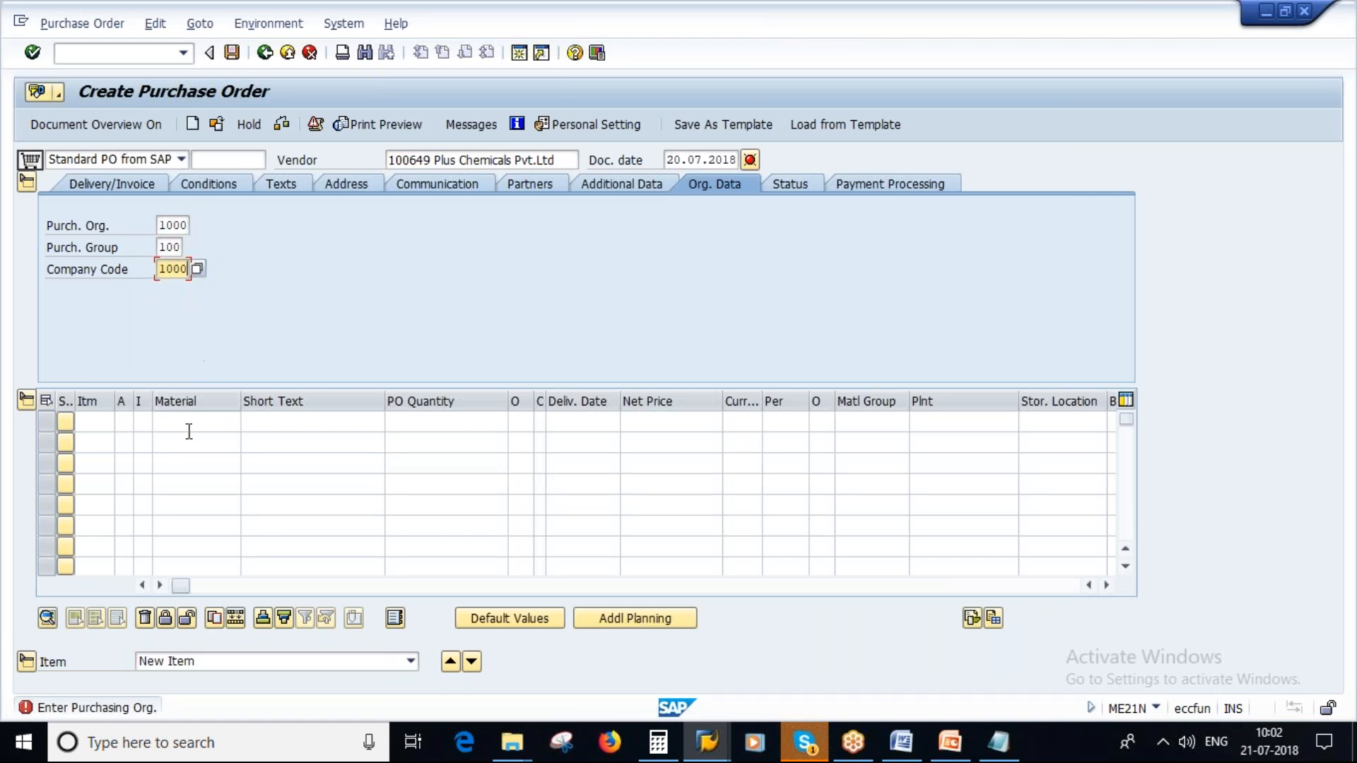
left_click(179, 424)
key("Return")
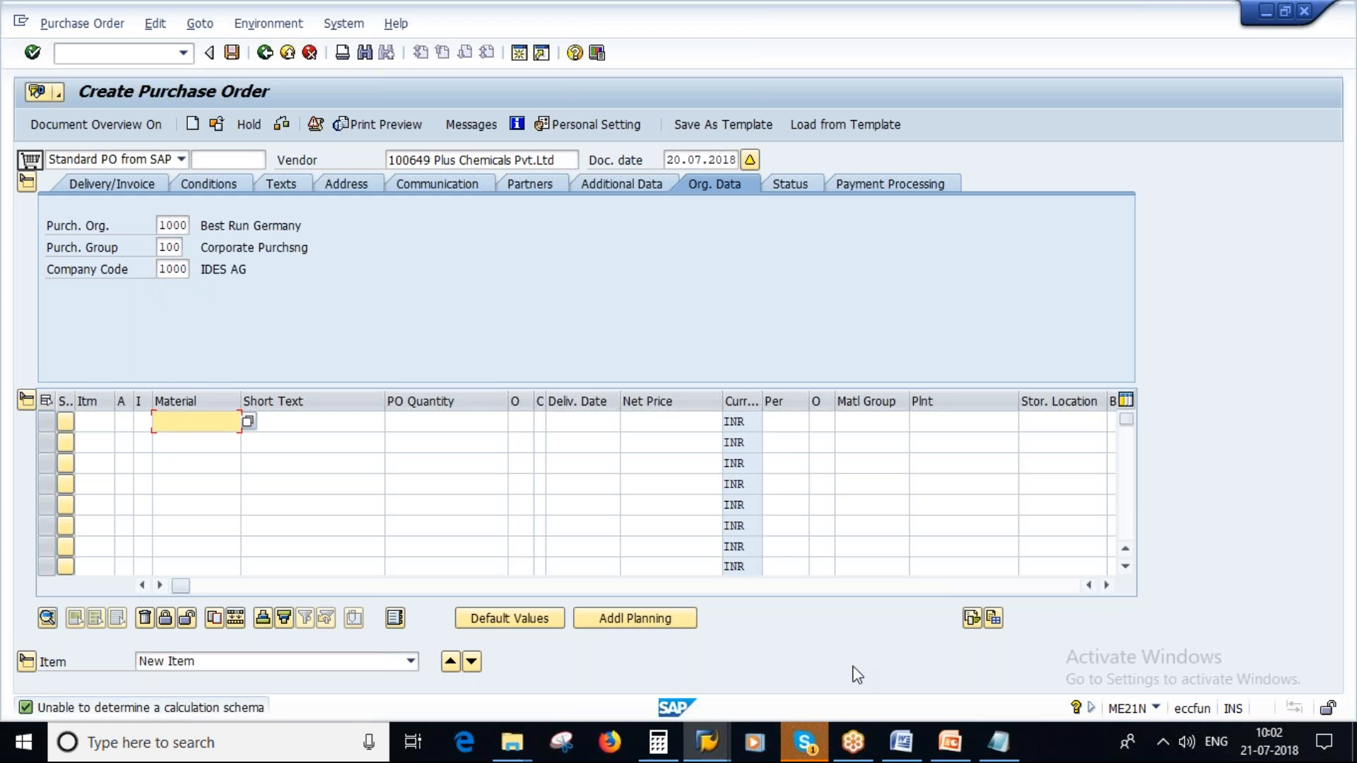
left_click(998, 742)
left_click_drag(223, 123, 369, 124)
key("ctrl+c")
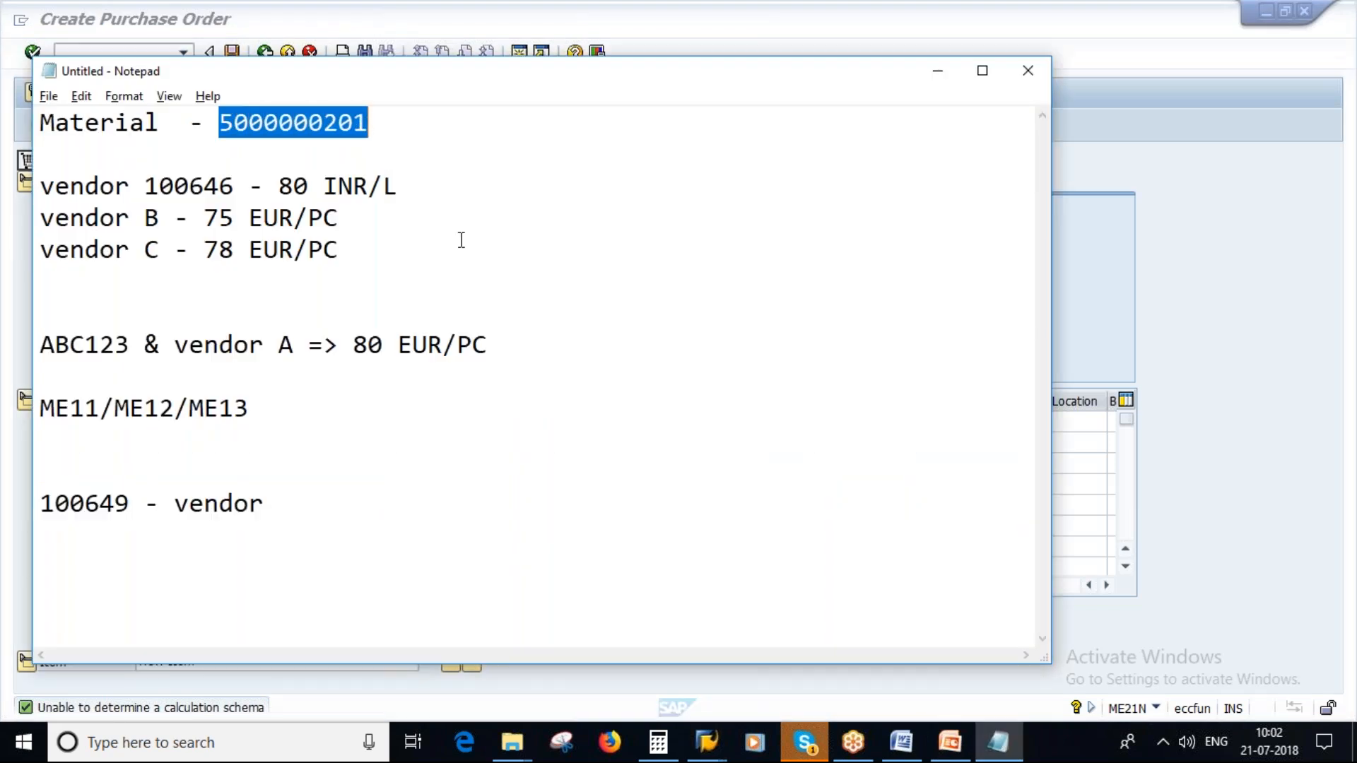
key("alt+Tab")
key("ctrl+v")
left_click(499, 423)
type("100")
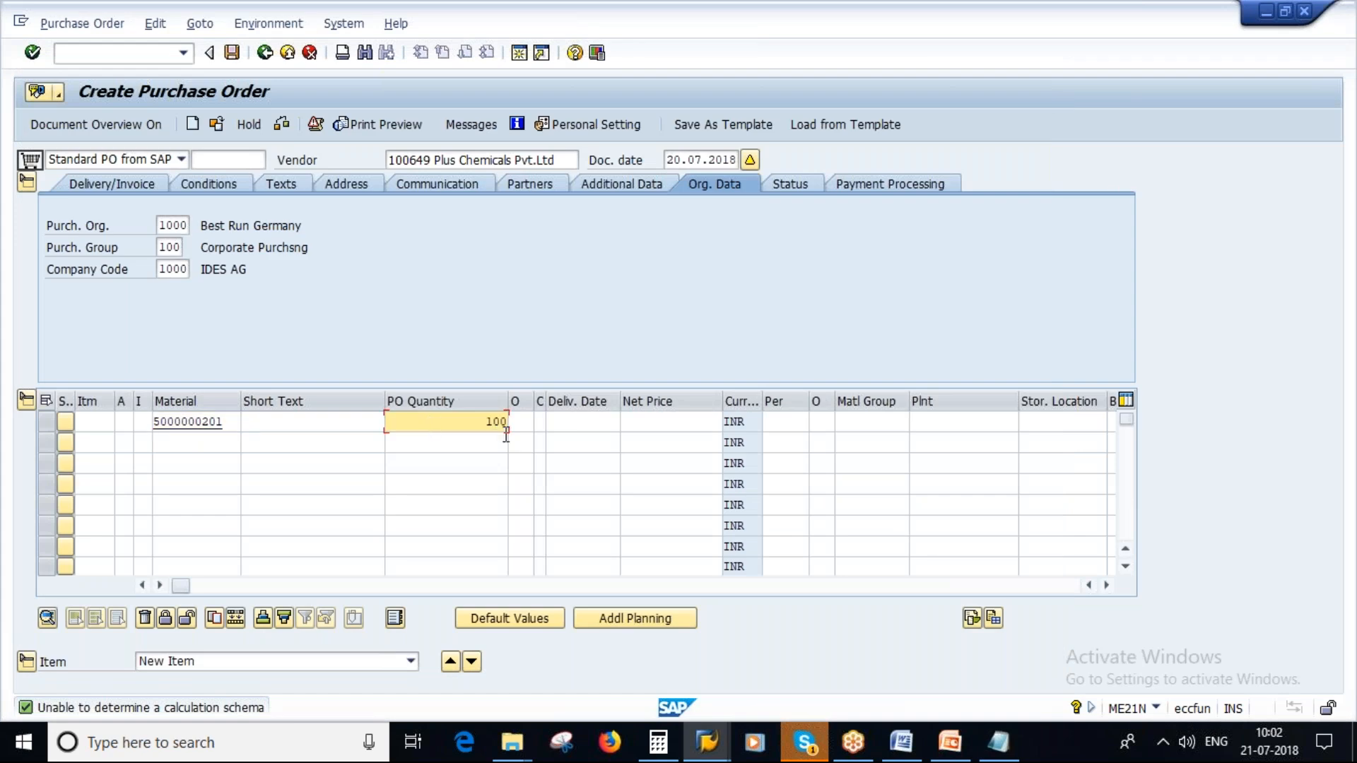
left_click(938, 422)
type("1000")
key("Return")
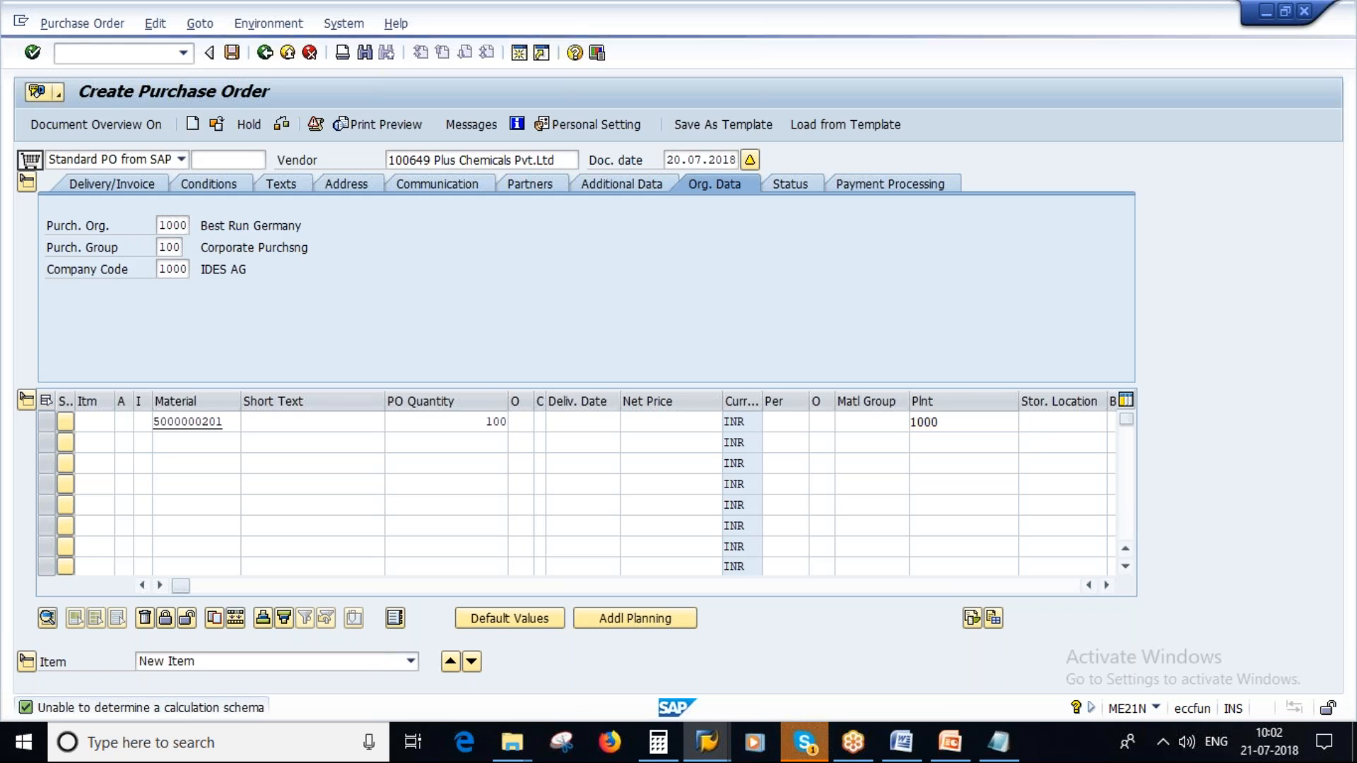
key("Return")
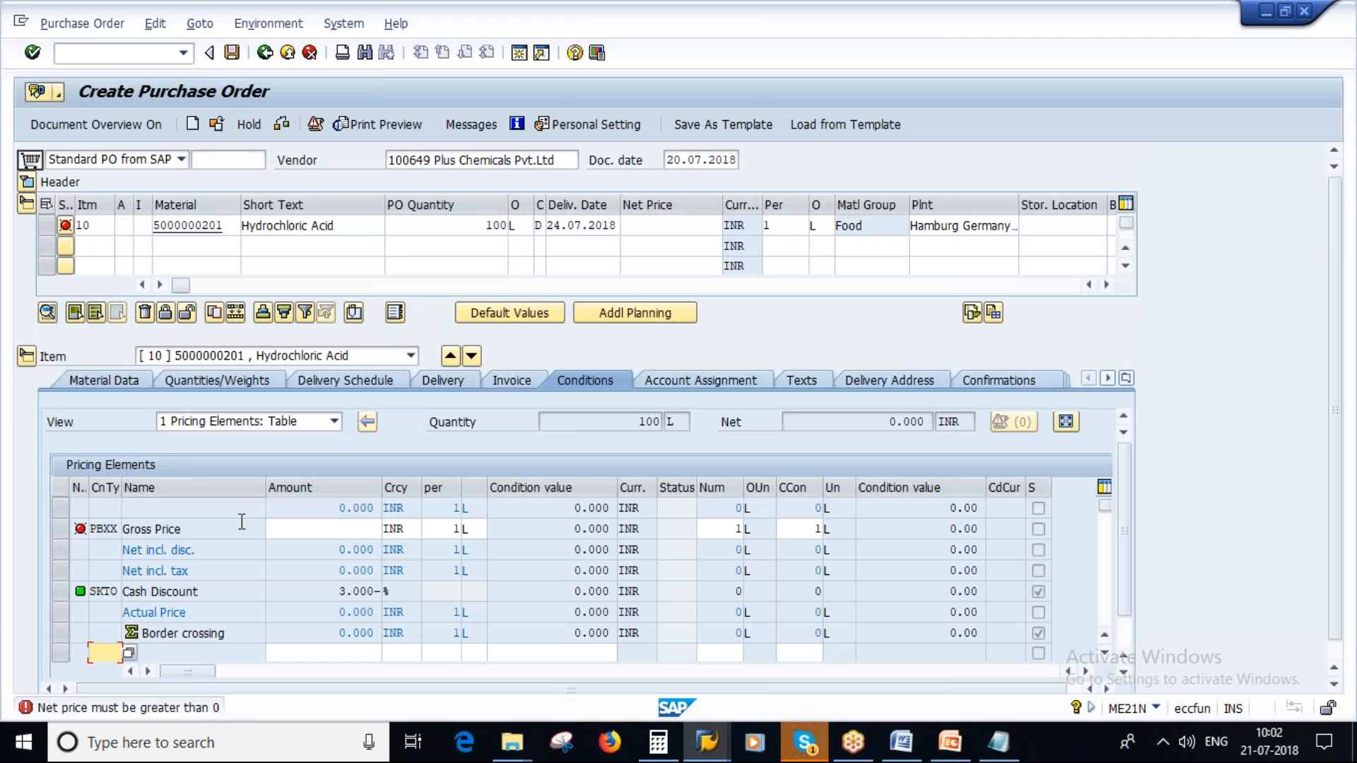
- Set the item's PBXX gross price to 50 INR per L and open its material data to check the InfoUpdate indicator, vendor and material
left_click(319, 530)
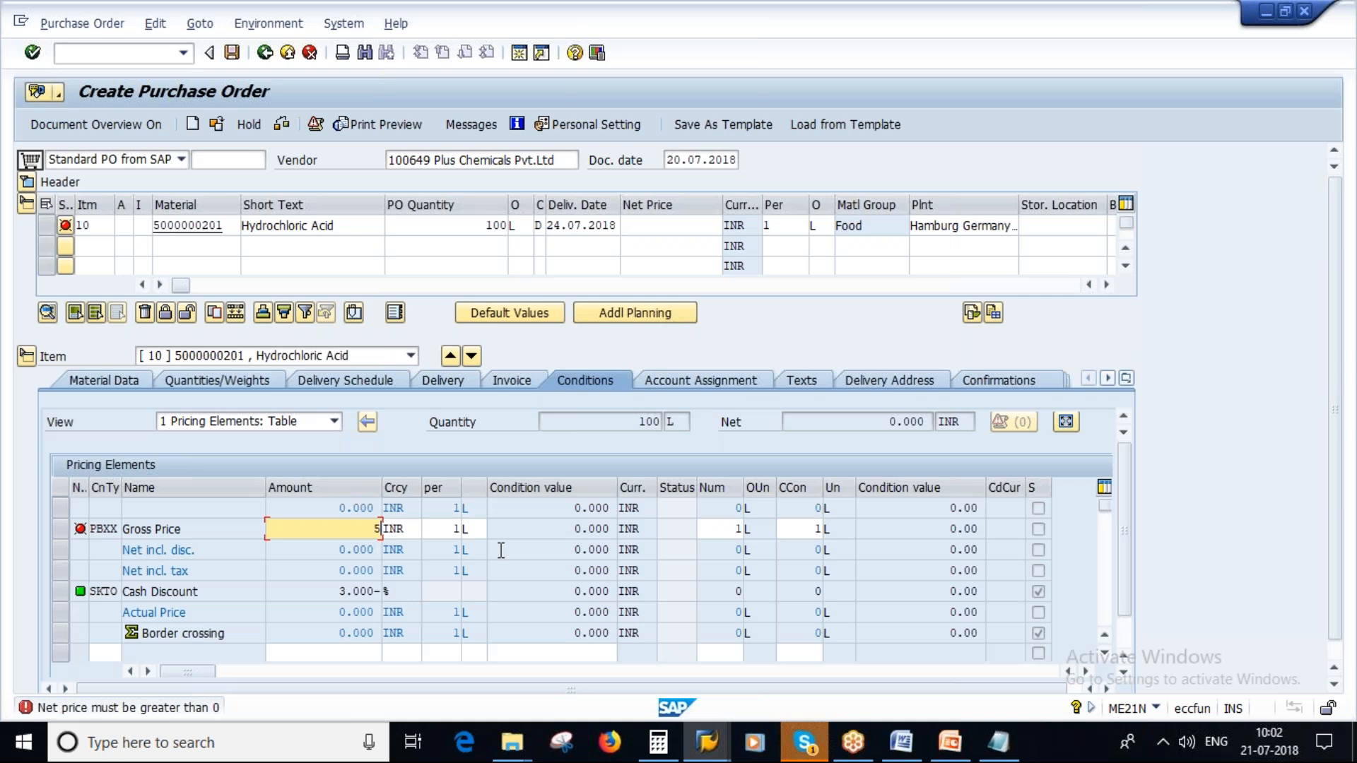
key("Return")
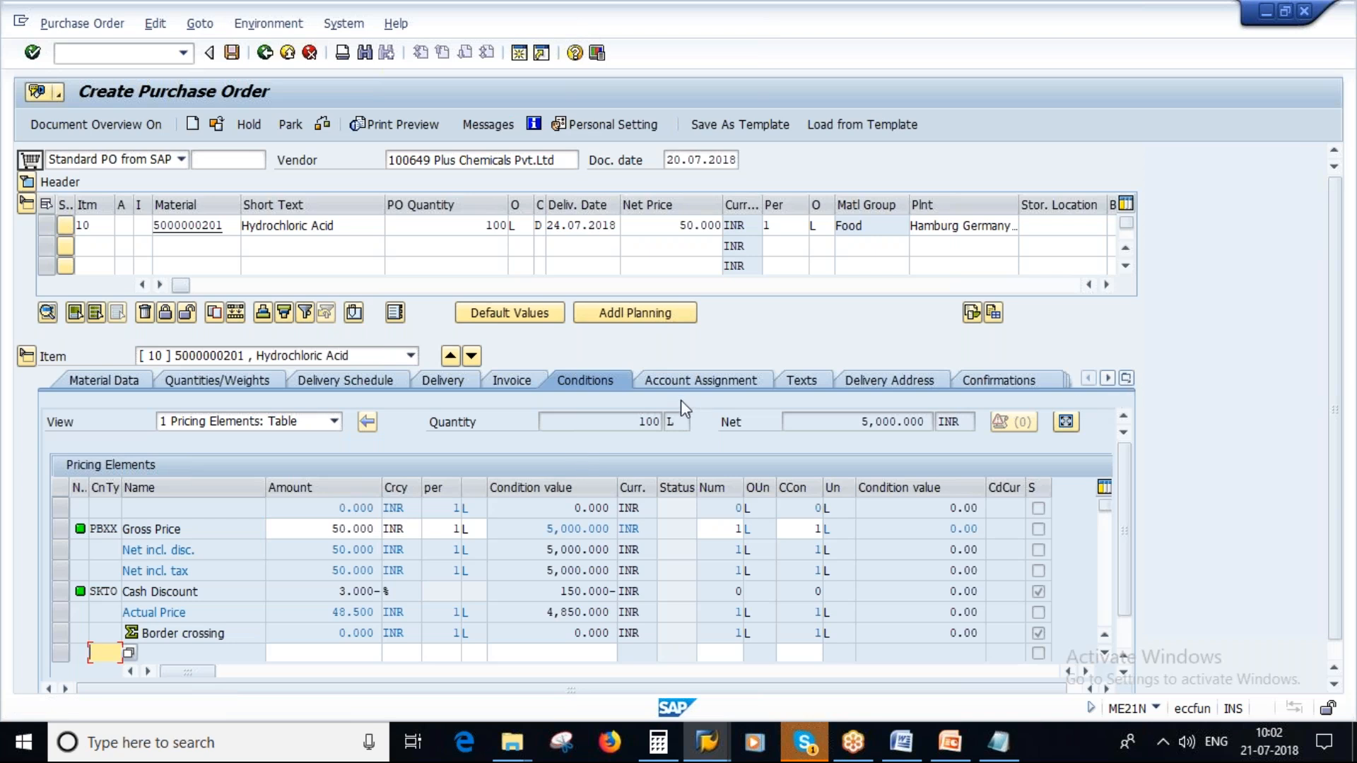
left_click(112, 376)
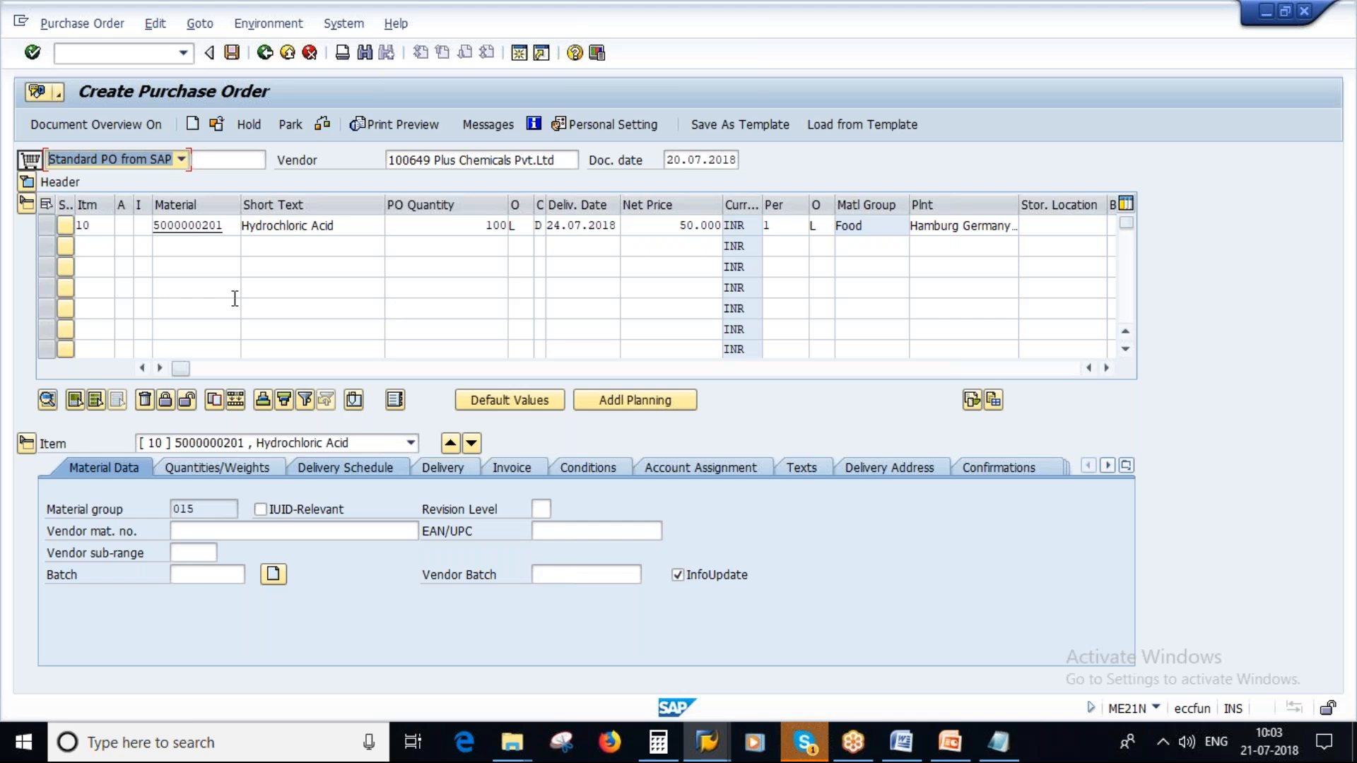
left_click_drag(436, 160, 404, 160)
left_click_drag(228, 225, 144, 232)
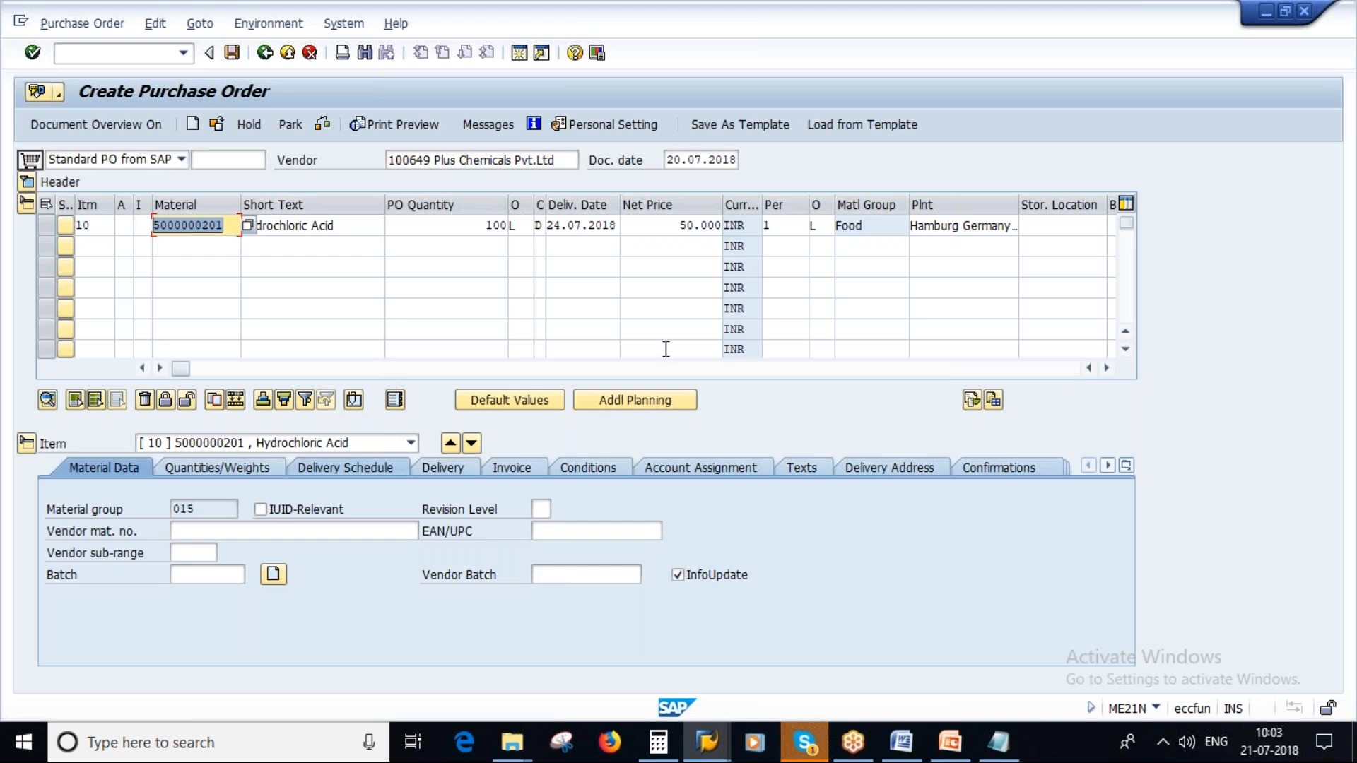
- Save the purchase order and return the Create Info Record session to its initial screen
left_click(232, 53)
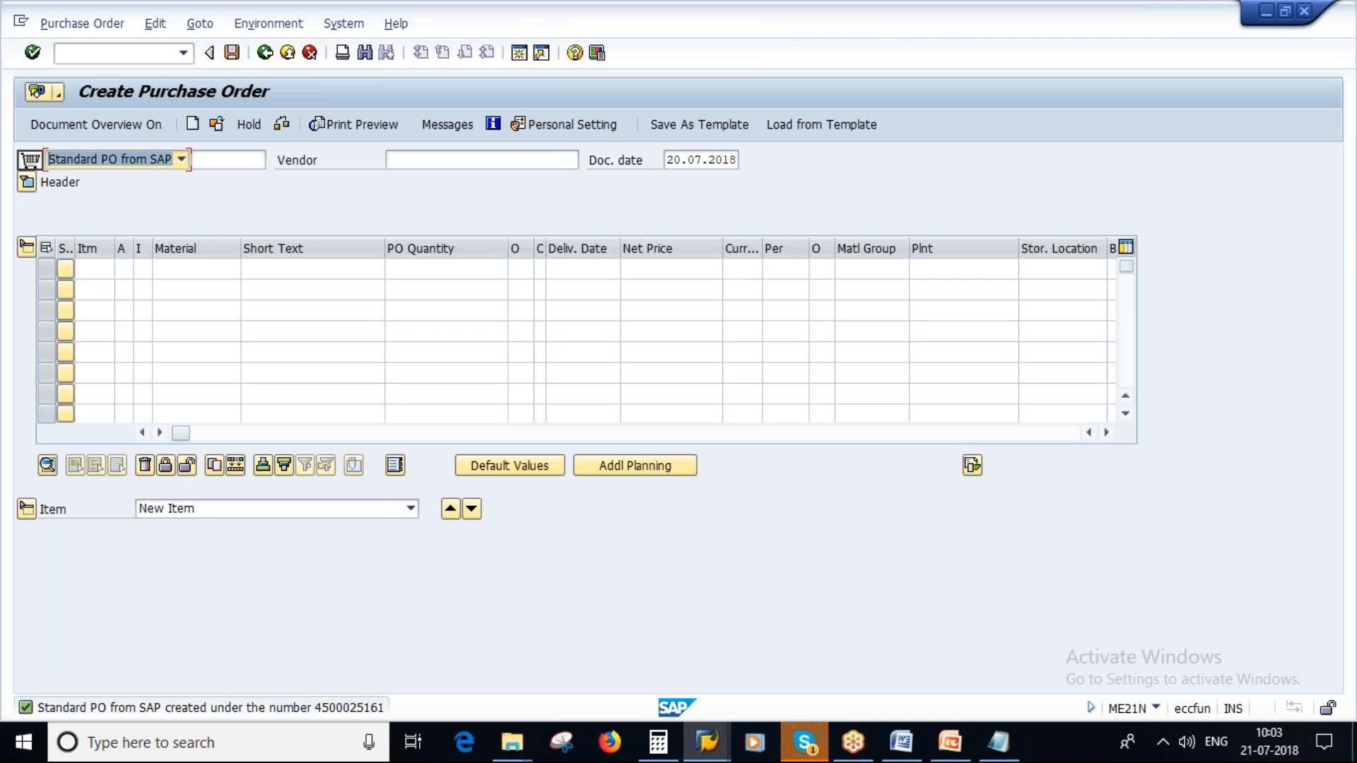
left_click(707, 742)
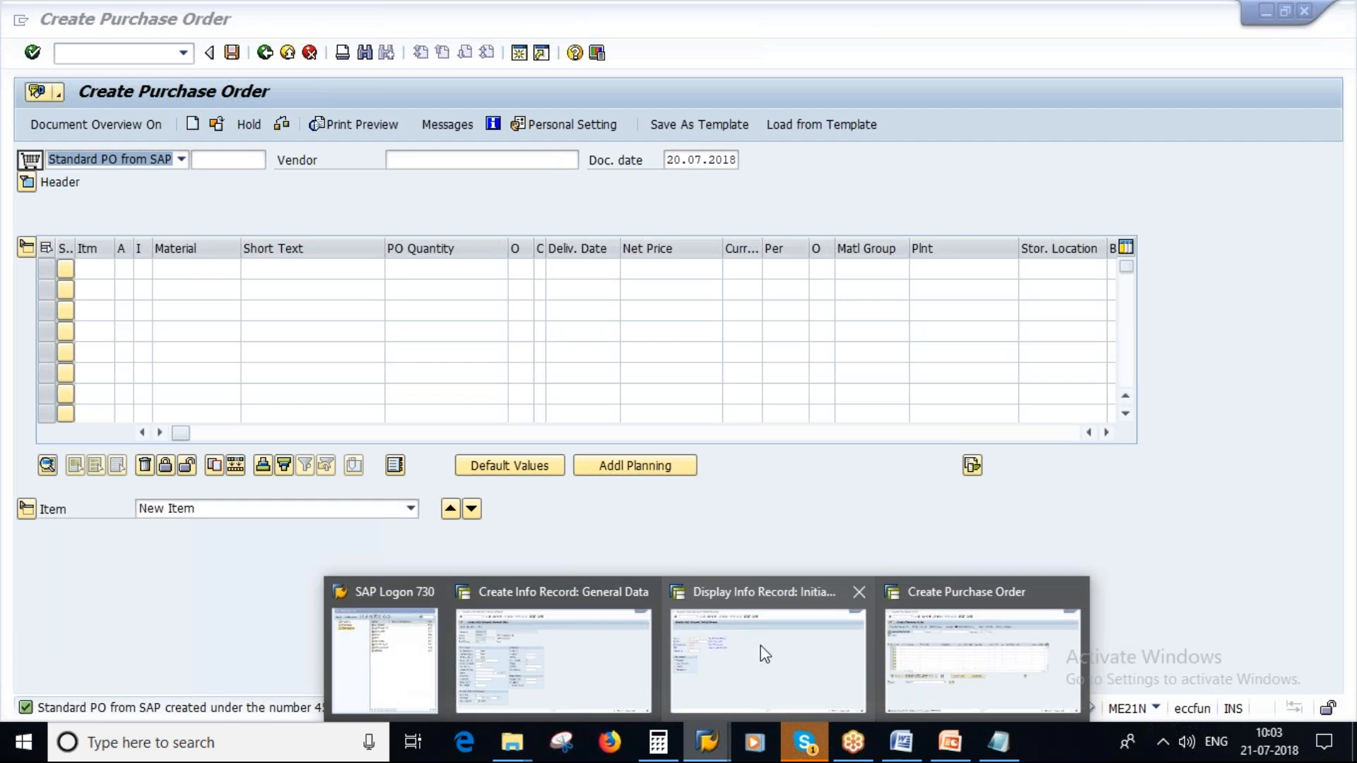
left_click(536, 641)
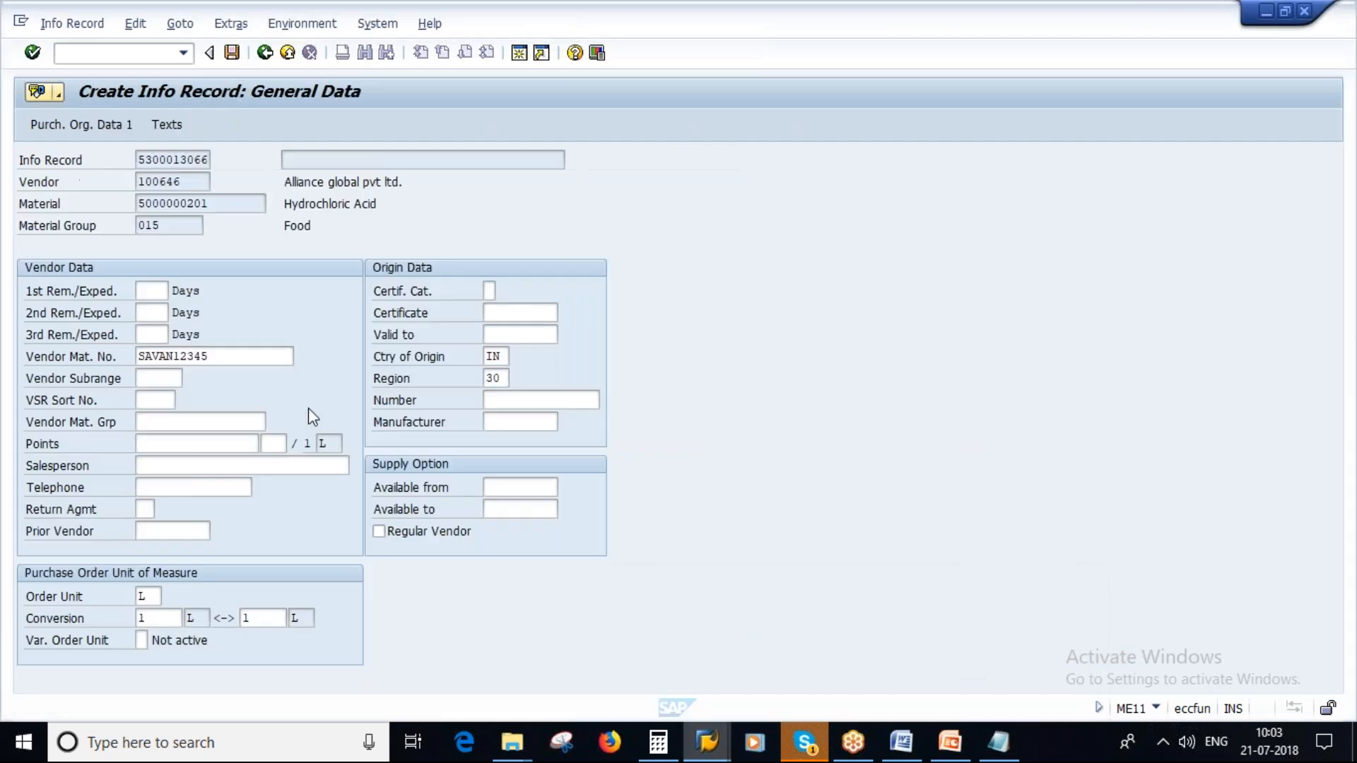
left_click(264, 52)
left_click(332, 363)
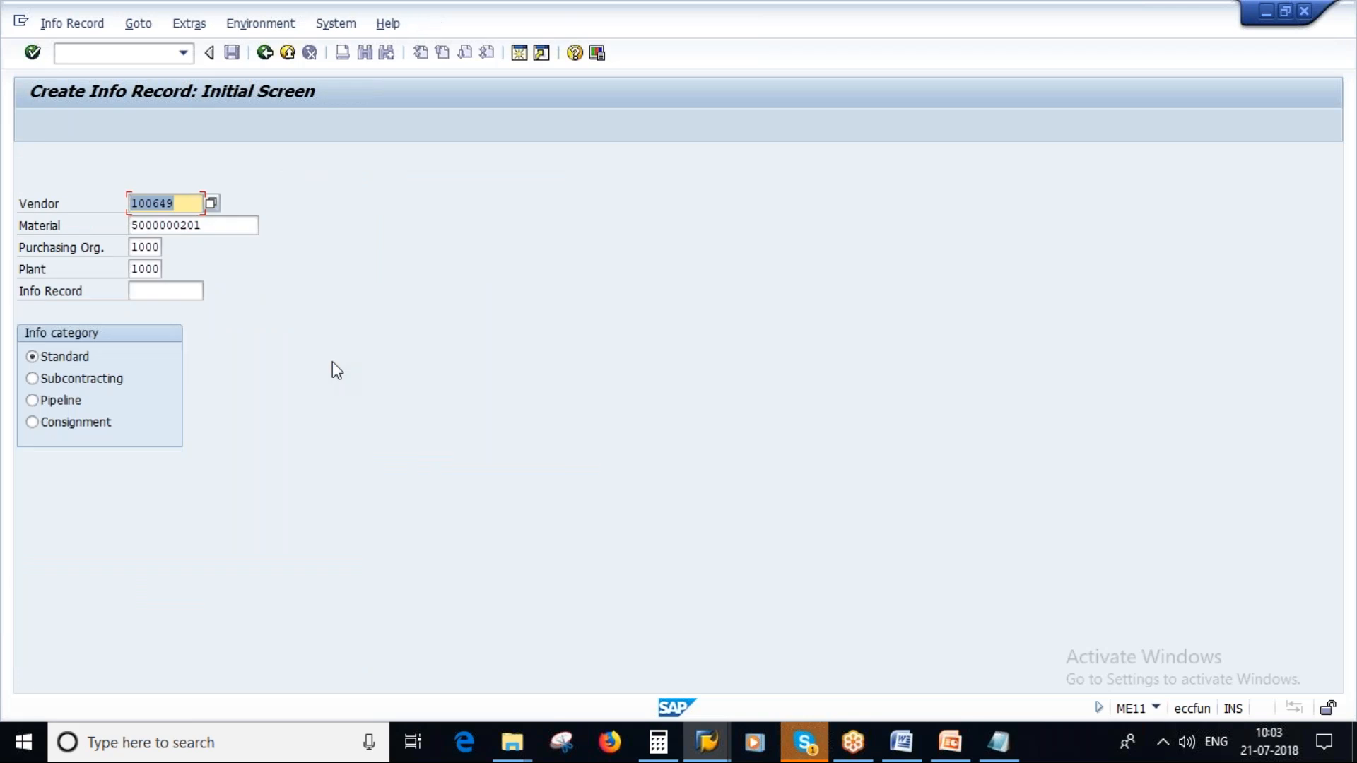
left_click(1009, 753)
left_click(136, 508)
left_click(312, 118)
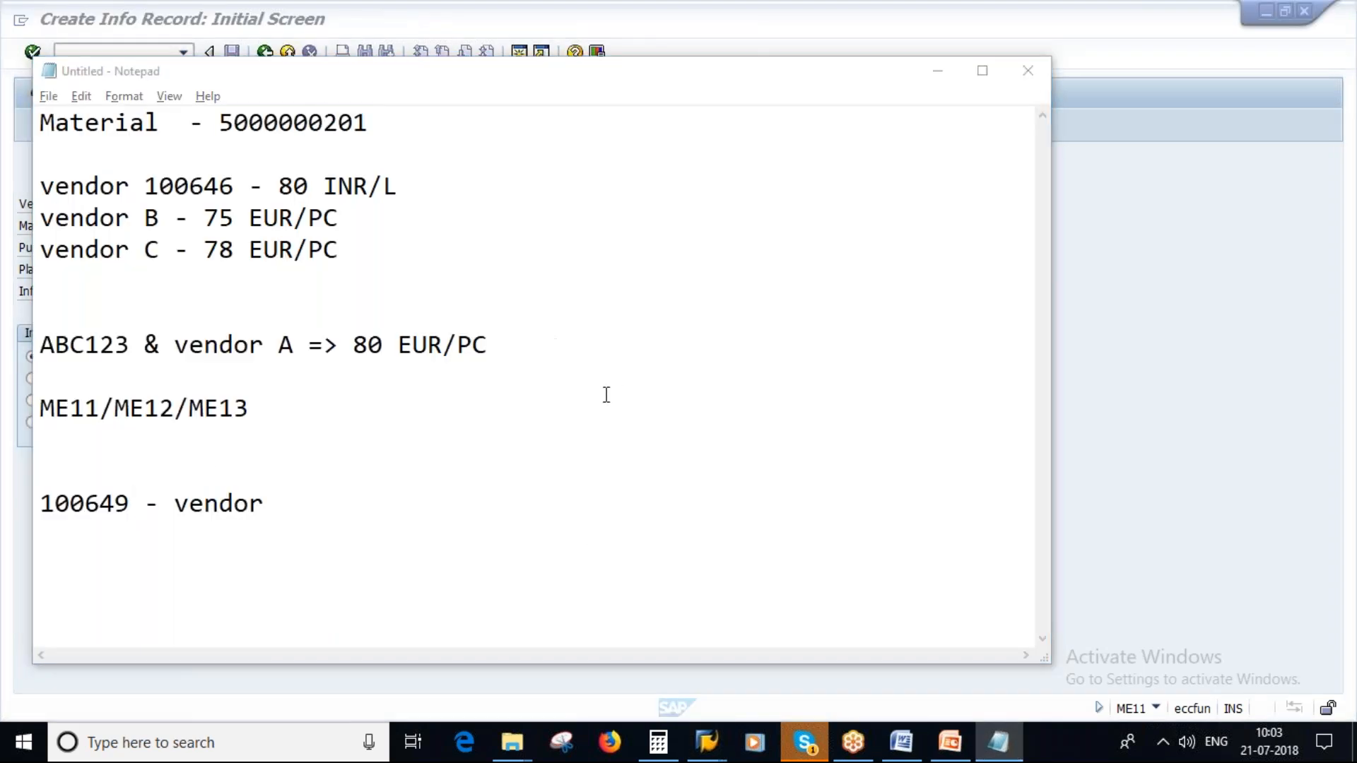
key("alt+Tab")
key("Return")
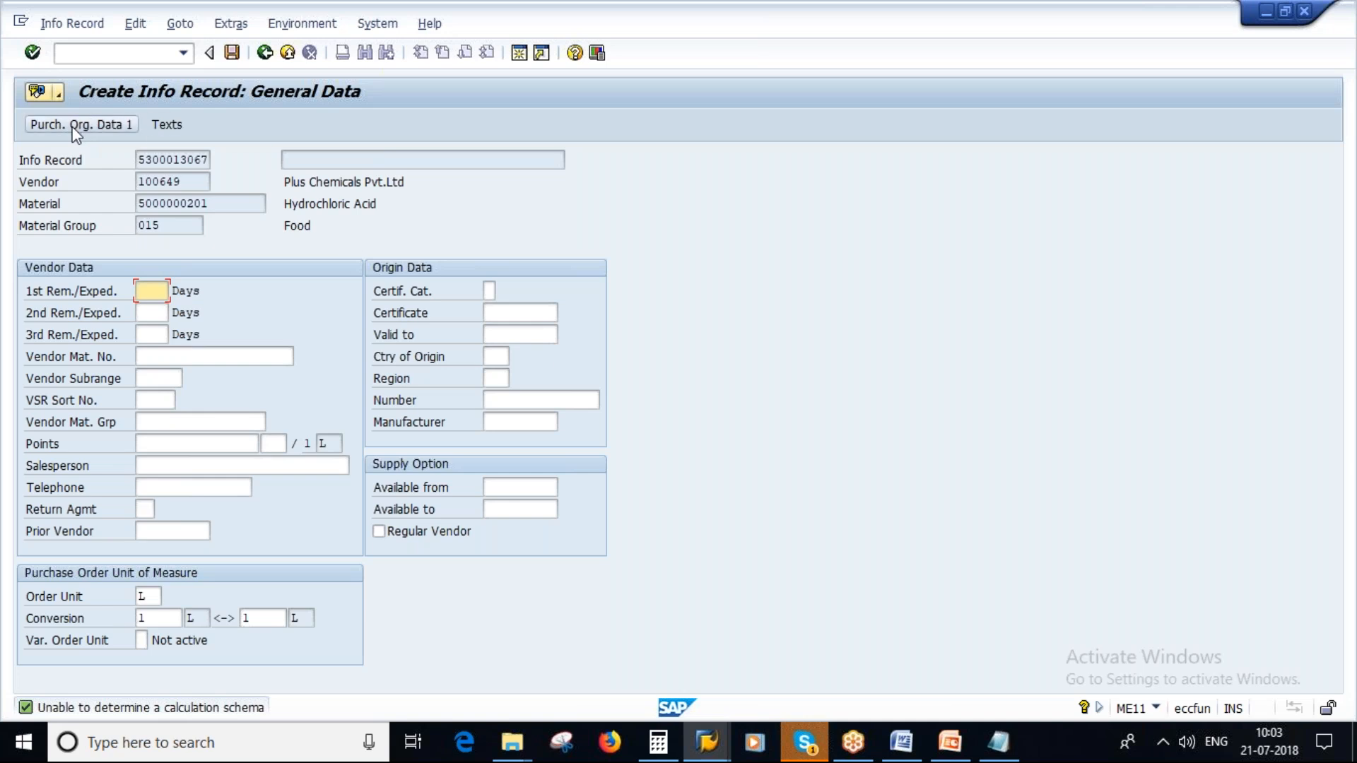
left_click(91, 125)
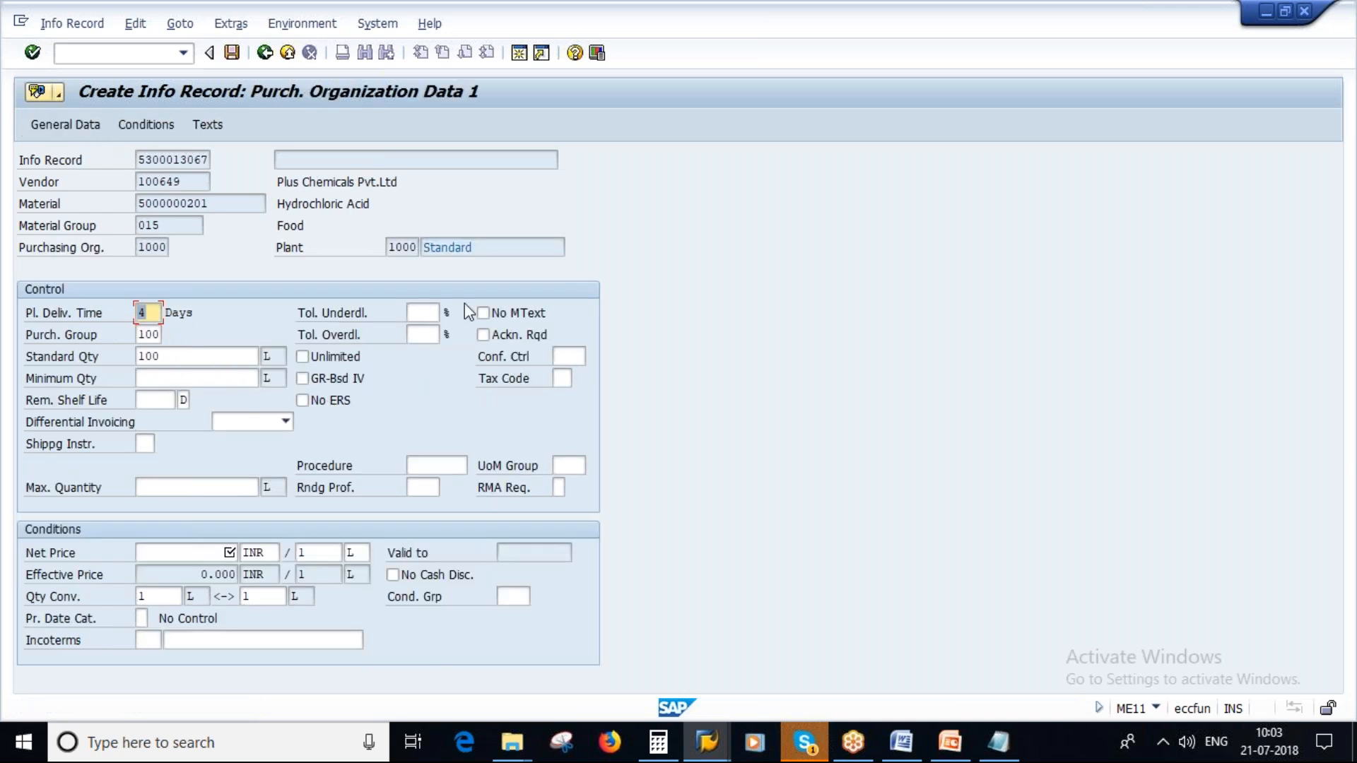
- Set the info record's net price to 50 INR per 1 L, validate it and open the text overview
left_click(211, 554)
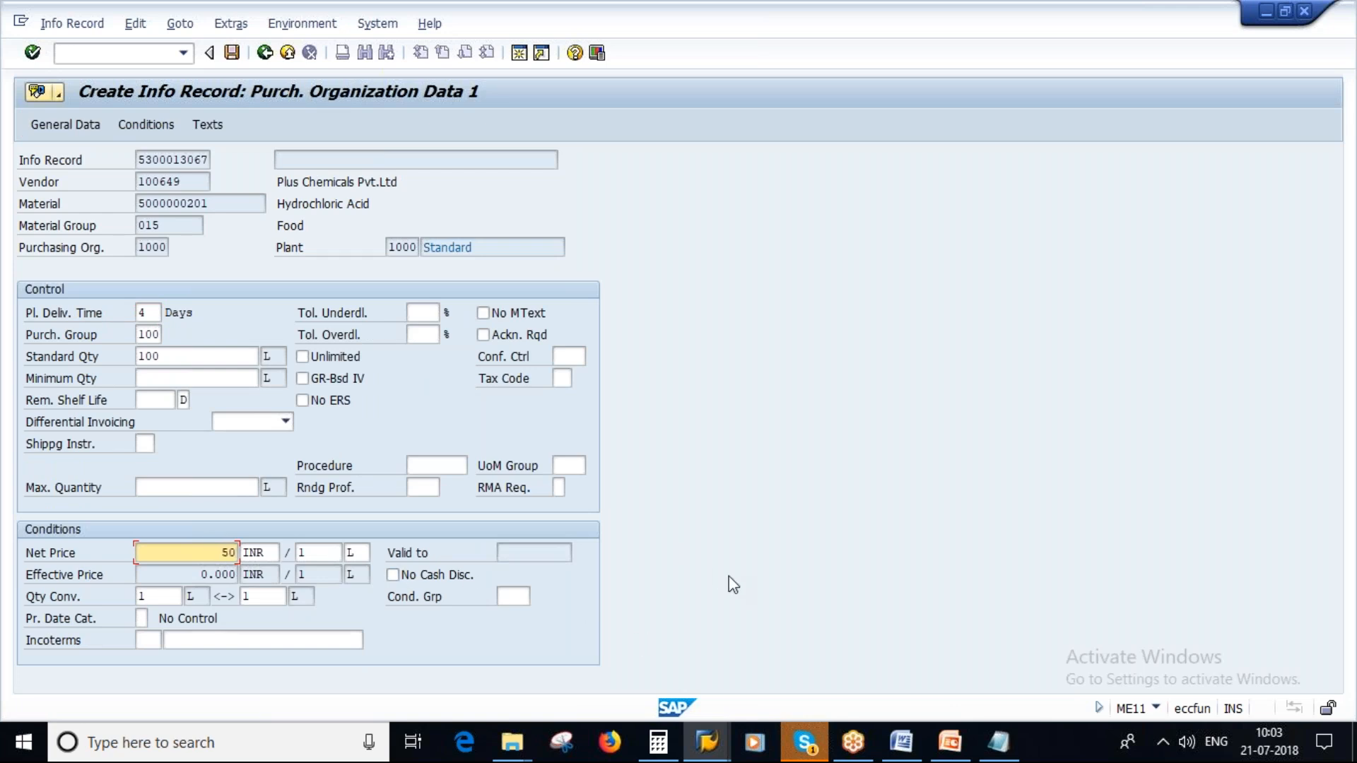
key("Return")
left_click(218, 132)
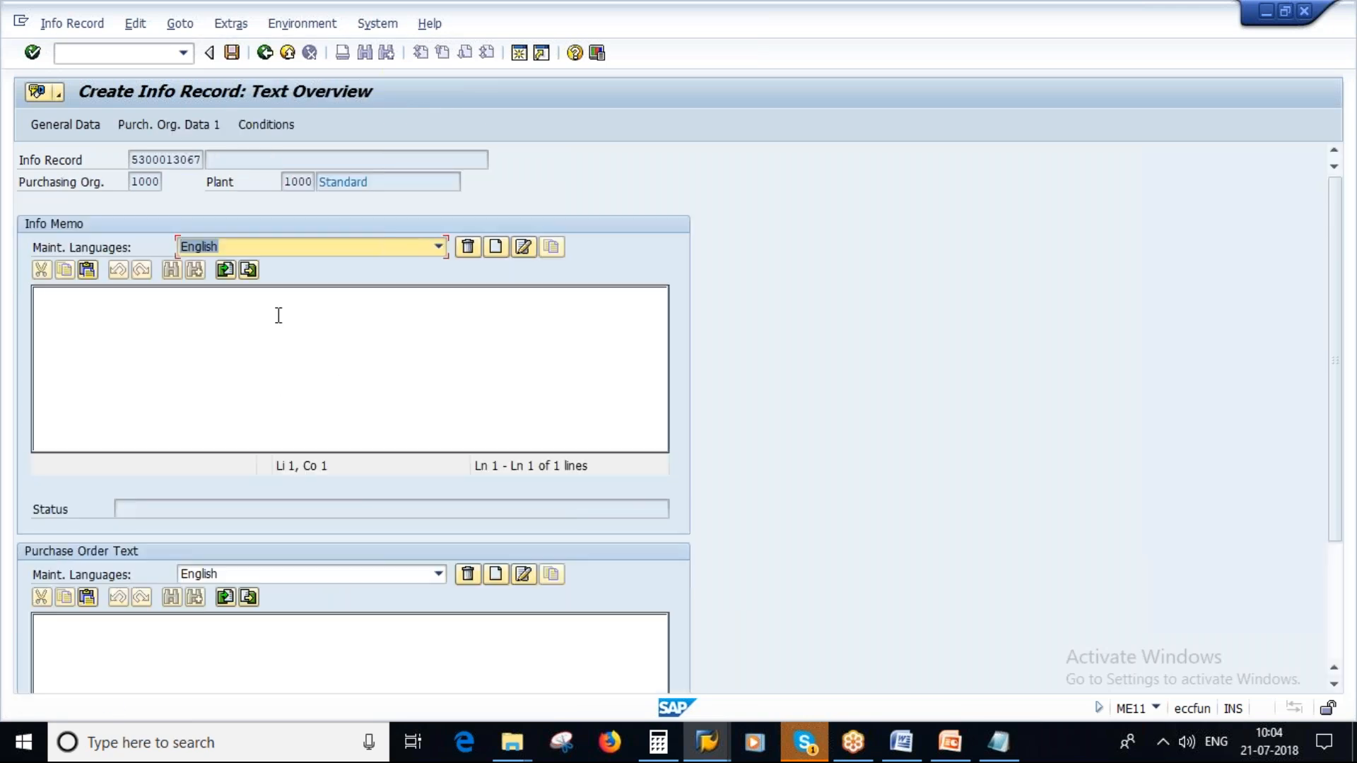
- Switch to PowerPoint and look at the slides on manual and automatic info record updates
left_click(950, 743)
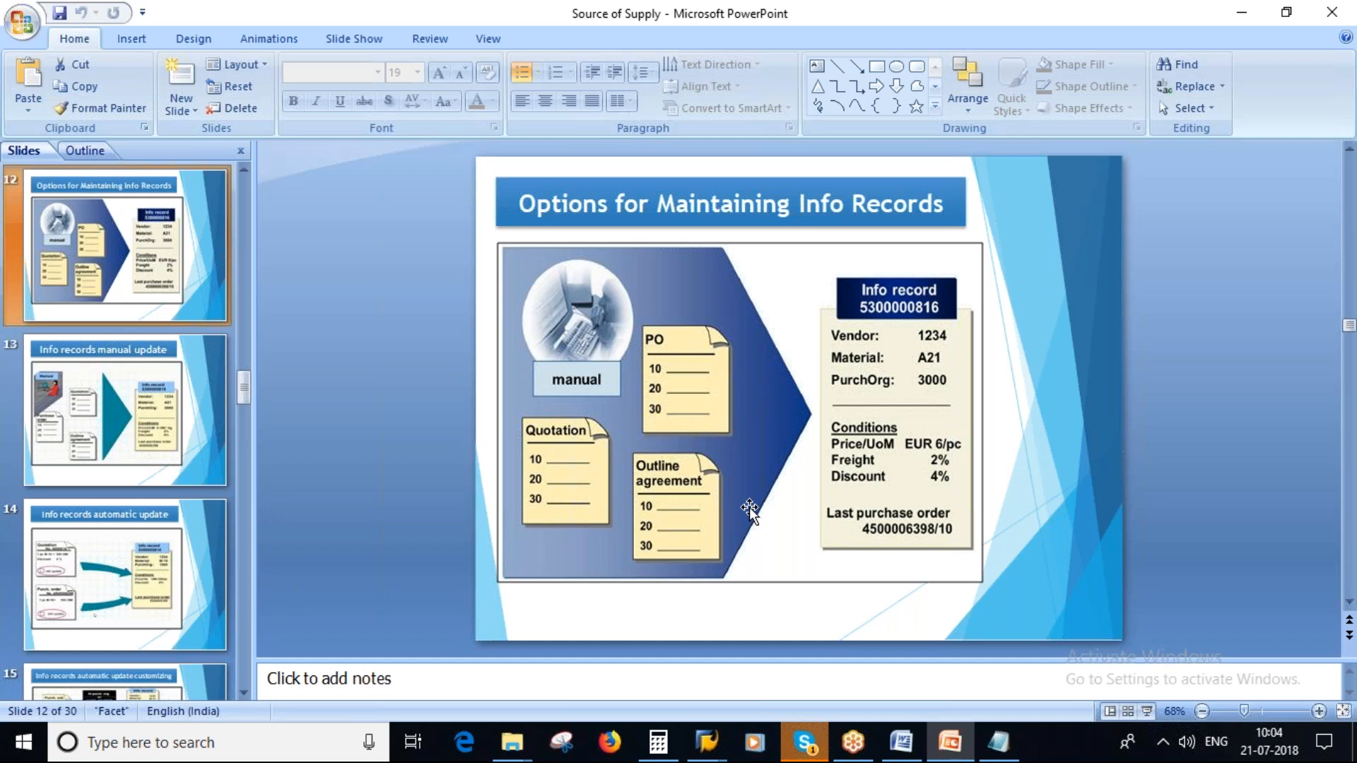
left_click(118, 433)
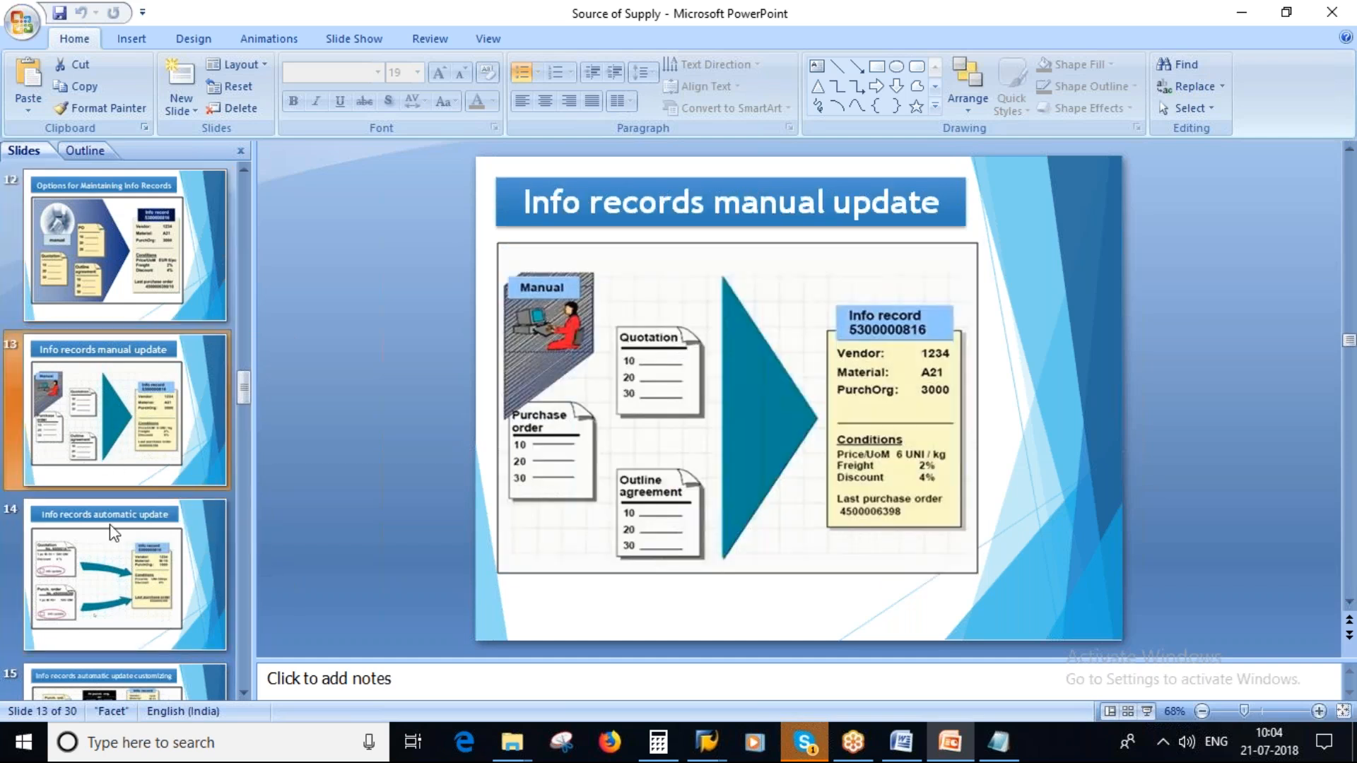
left_click(117, 565)
left_click(121, 433)
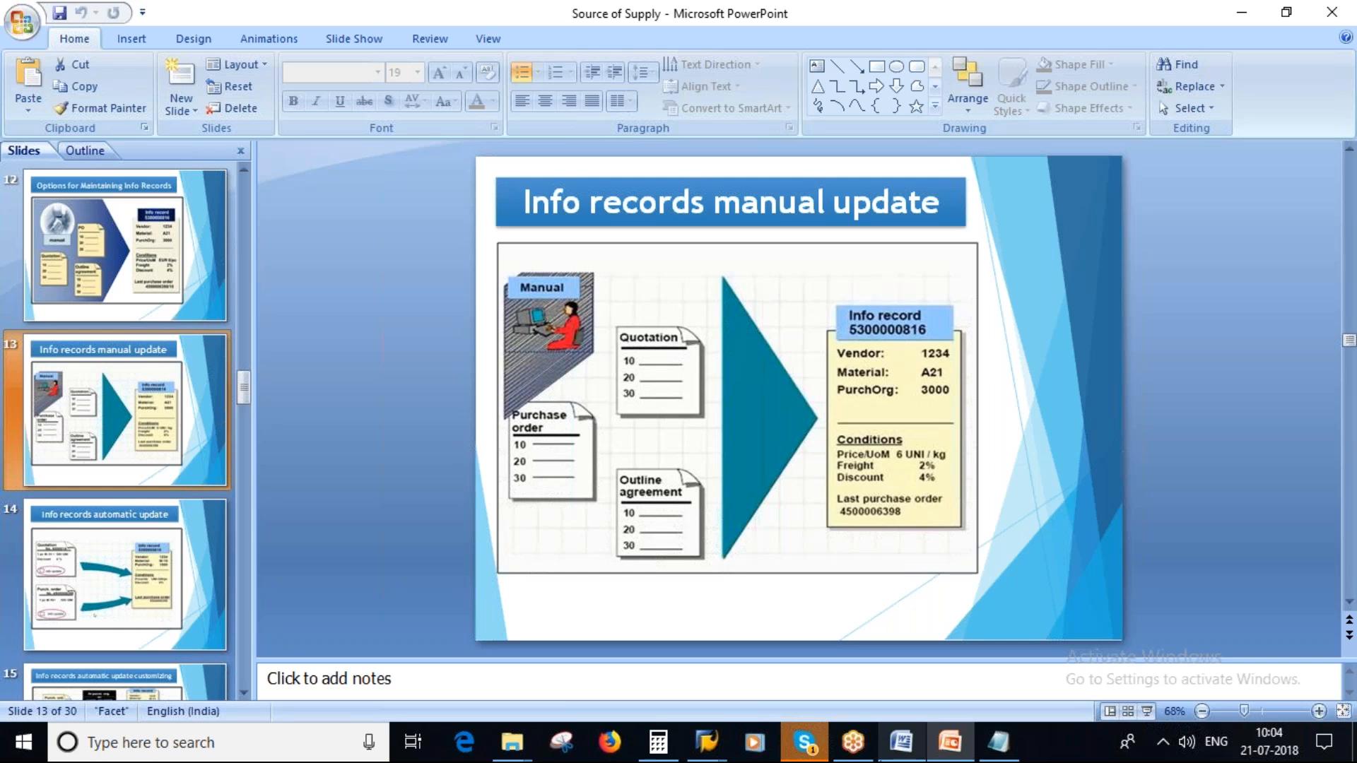
- Return to the SAP Create Info Record session and save the Plus Chemicals info record
mouse_move(712, 705)
left_click(506, 627)
left_click(232, 53)
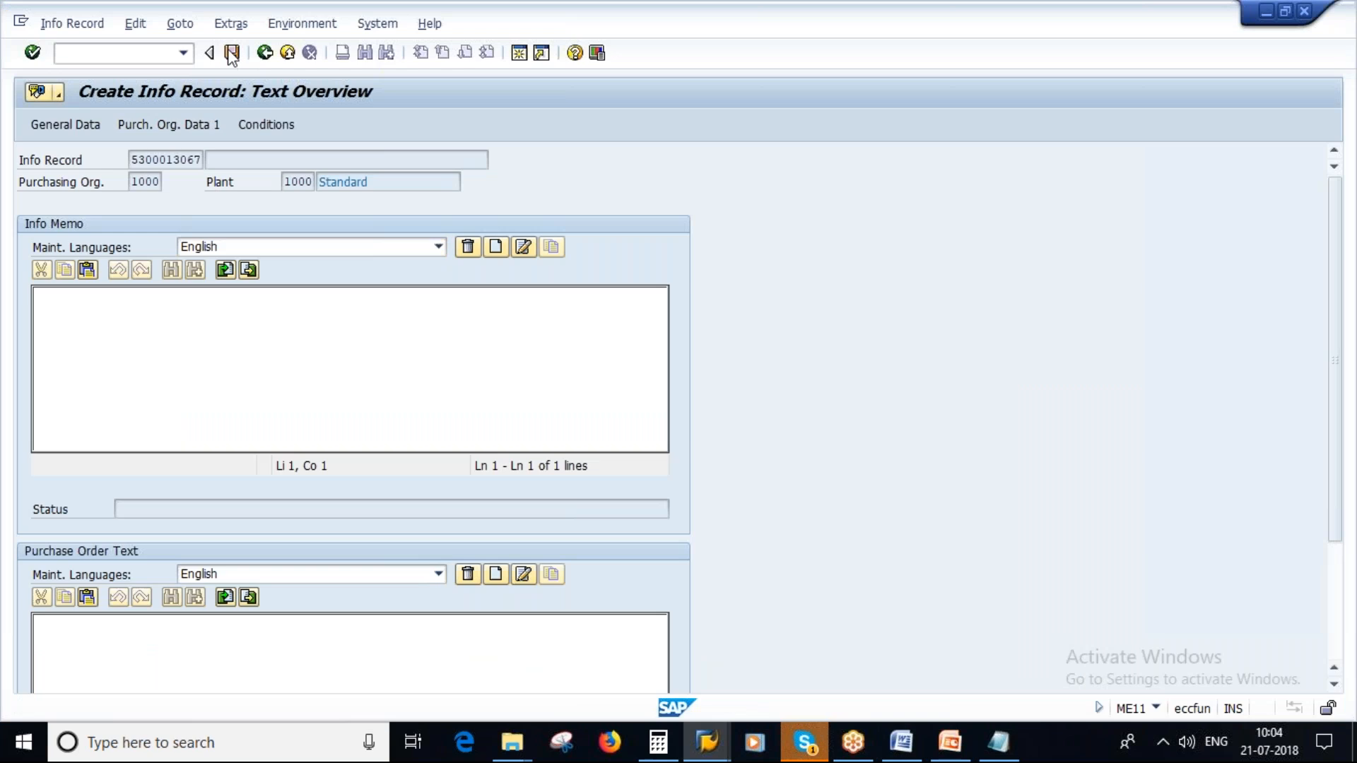
- Open the saved info record in change mode and create a new condition validity period with reference to the existing one
left_click(69, 25)
left_click(80, 90)
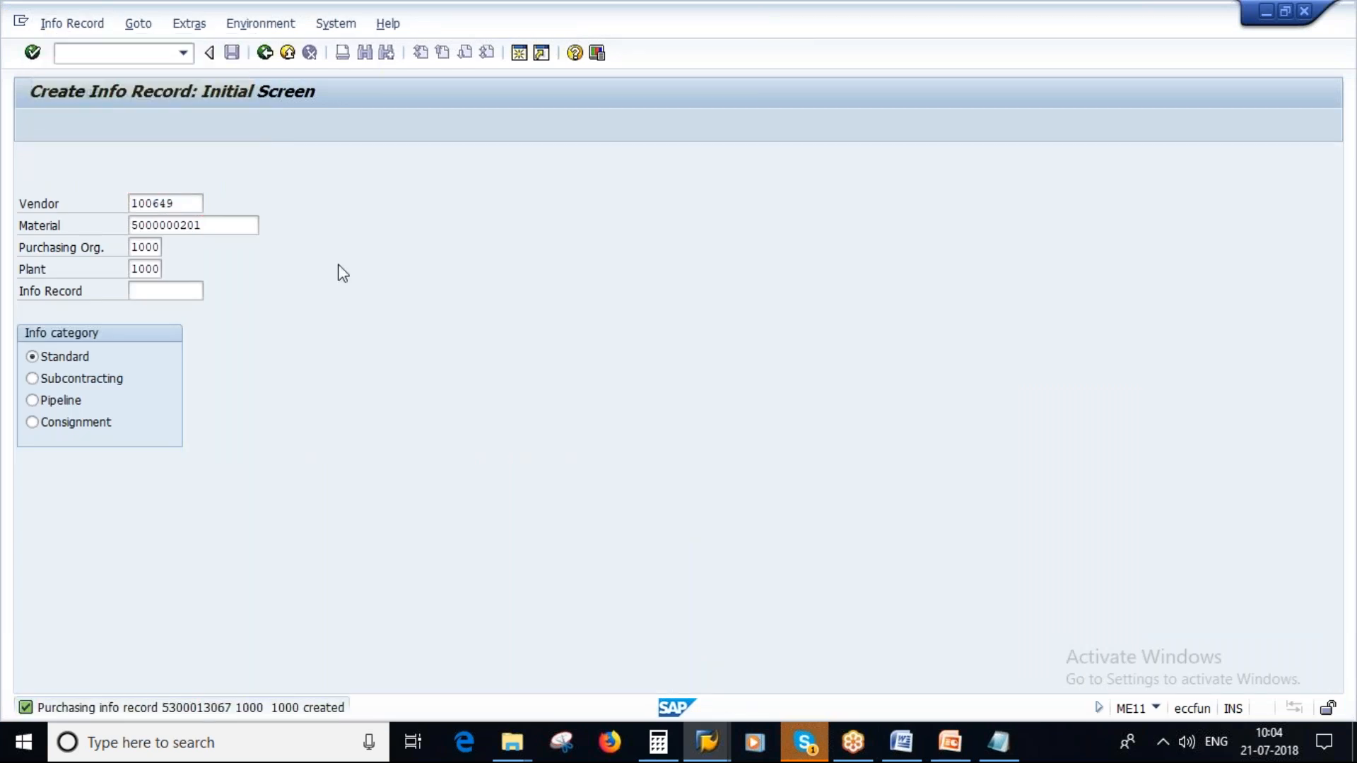
key("Return")
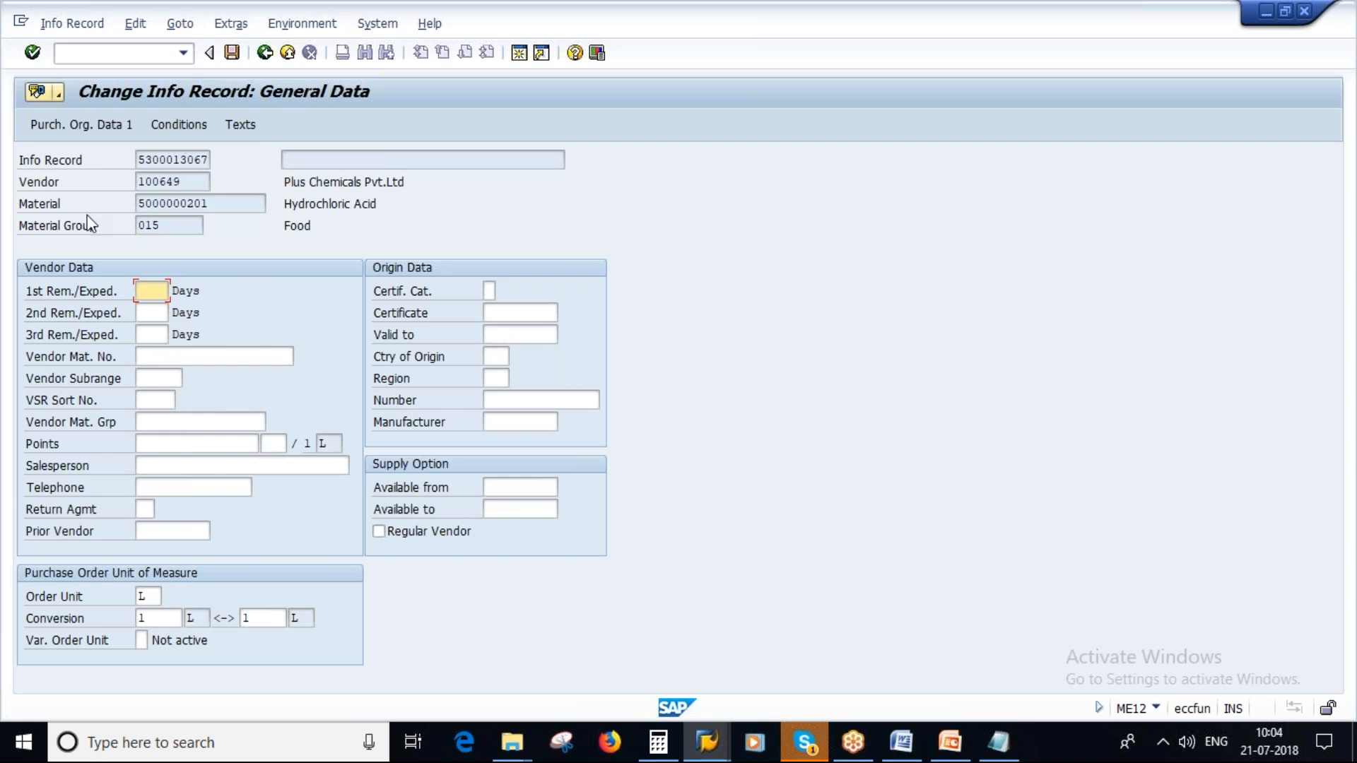
left_click(178, 123)
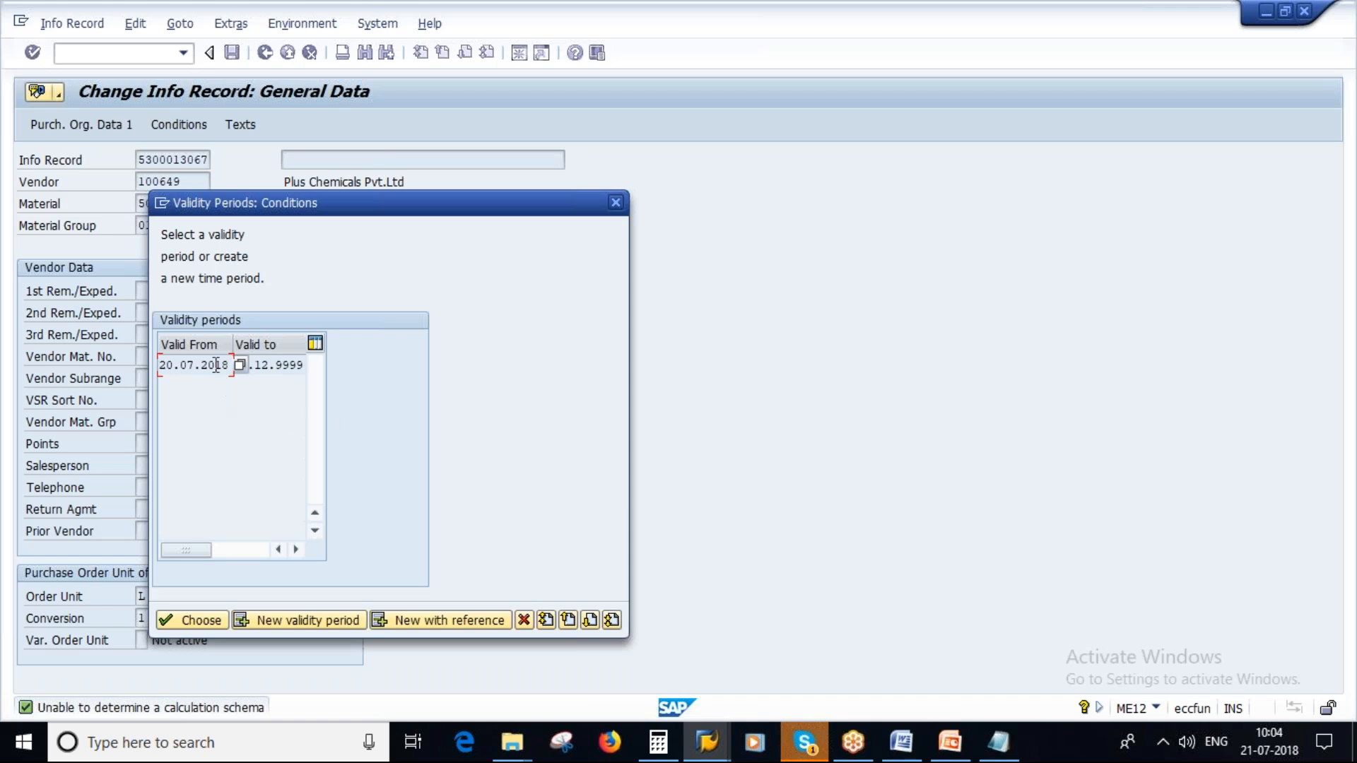
left_click(443, 617)
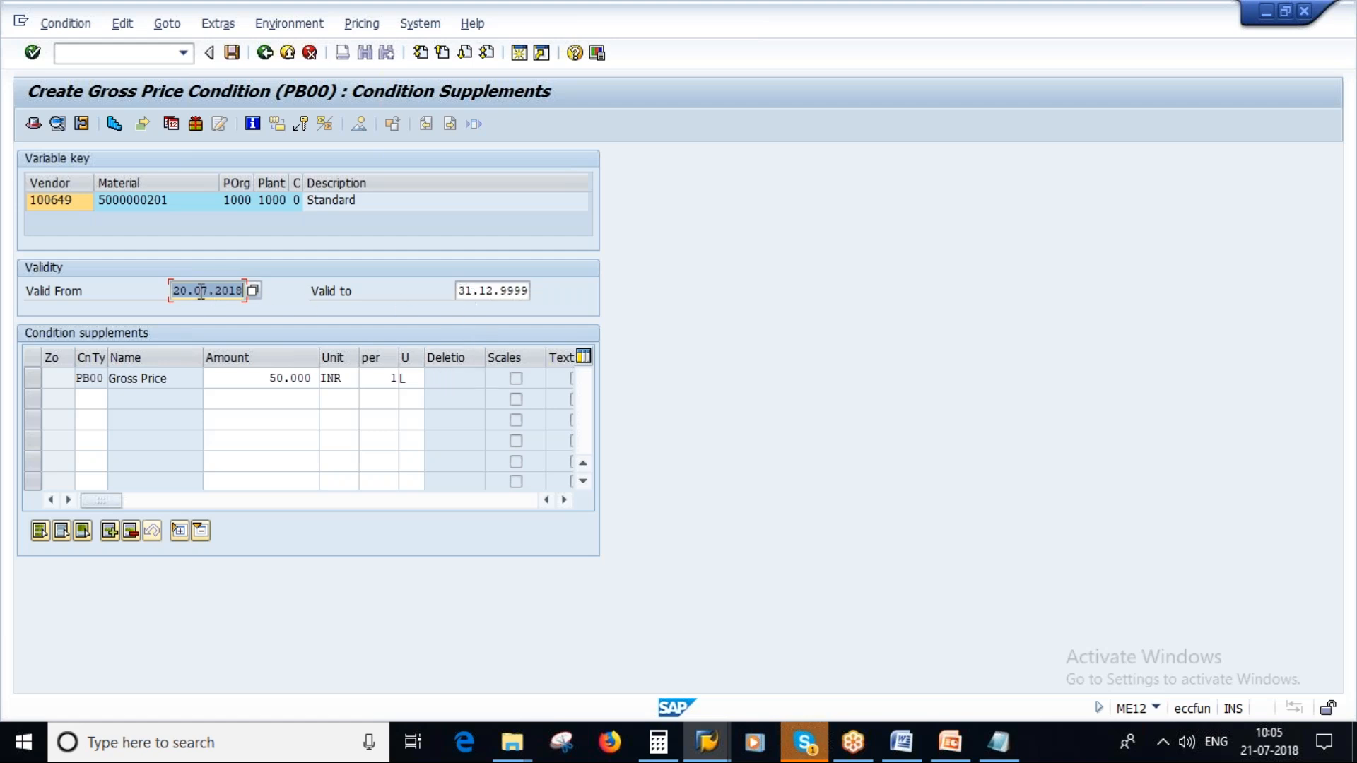
- Set the new condition's valid-to date to 31.12.2018 and its PB00 gross price to 55 INR per L
left_click(500, 291)
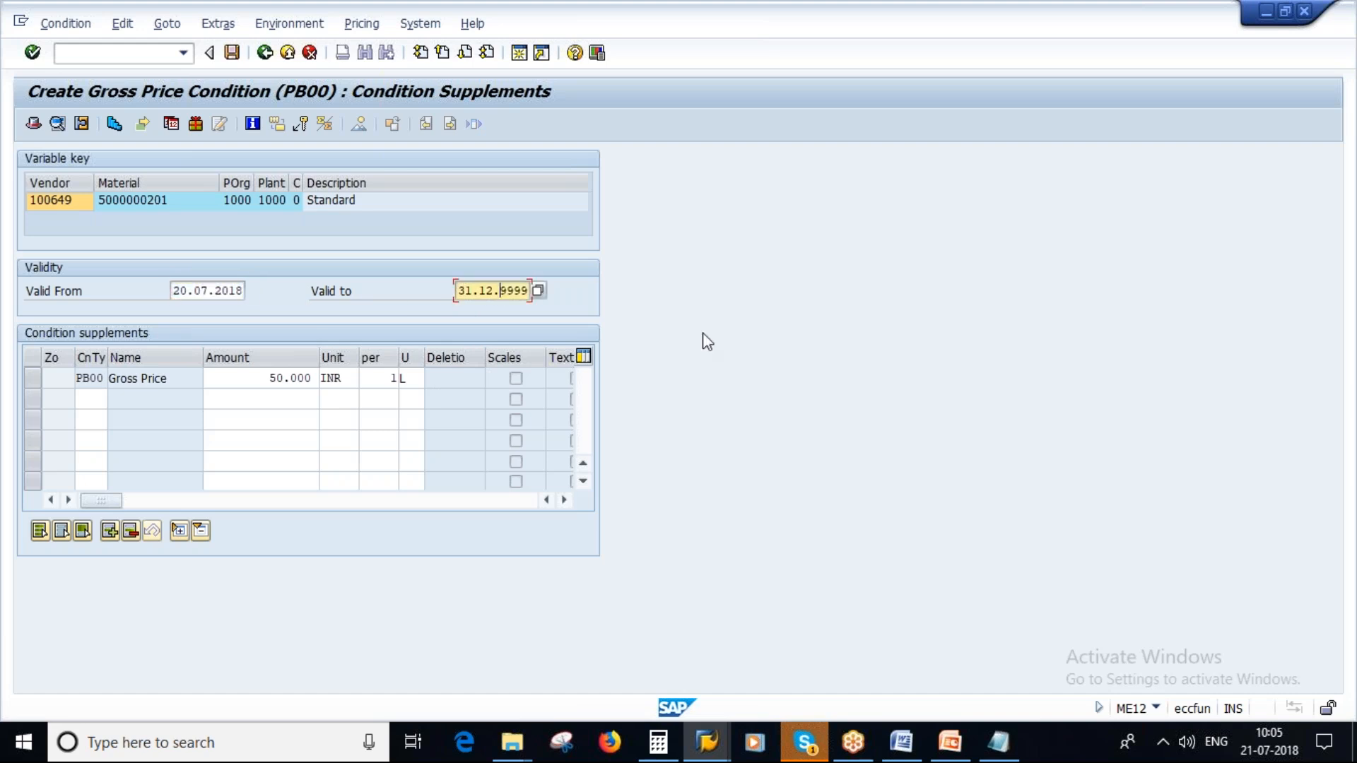
key("Delete")
key("Delete")
type("2018")
left_click(276, 378)
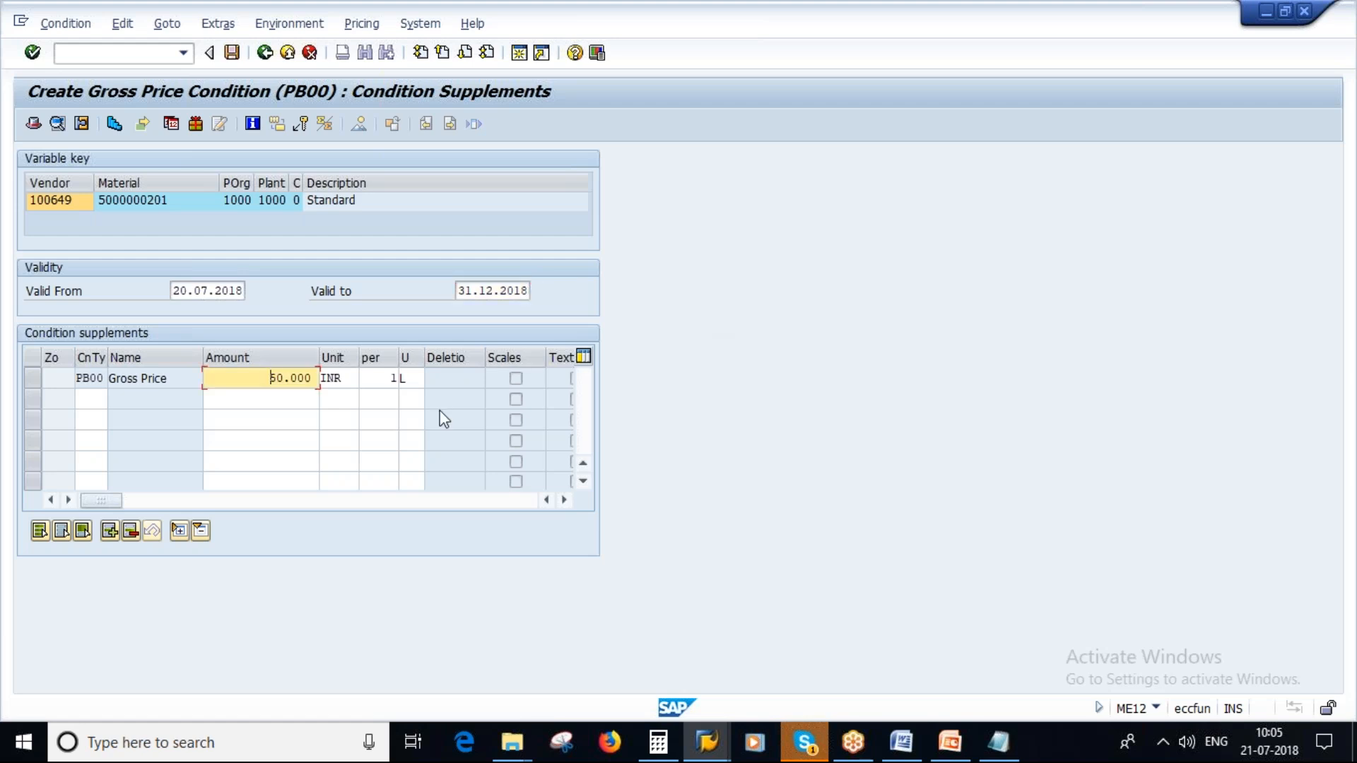
key("Delete")
key("Delete")
type("5")
key("Return")
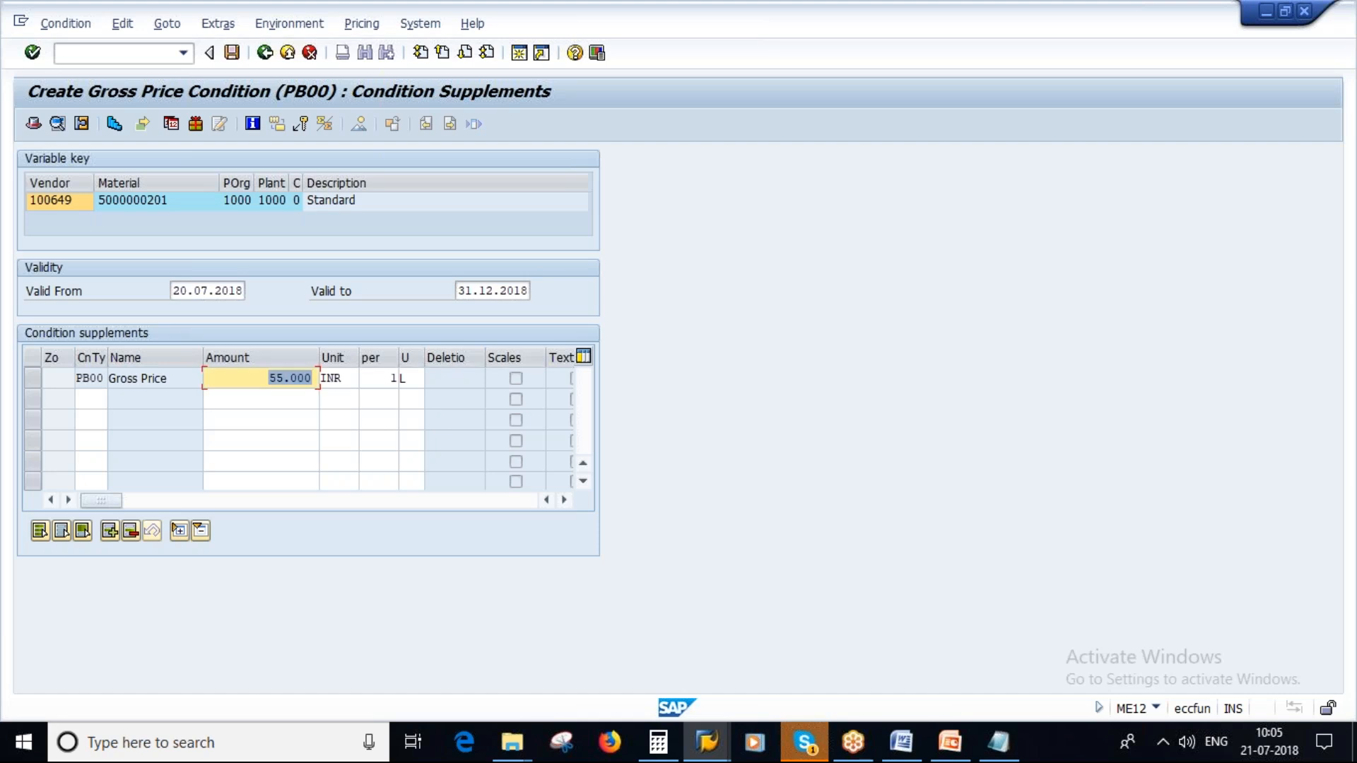
- Review the condition's valid-from and valid-to dates and save the changed info record
left_click(201, 292)
left_click(494, 291)
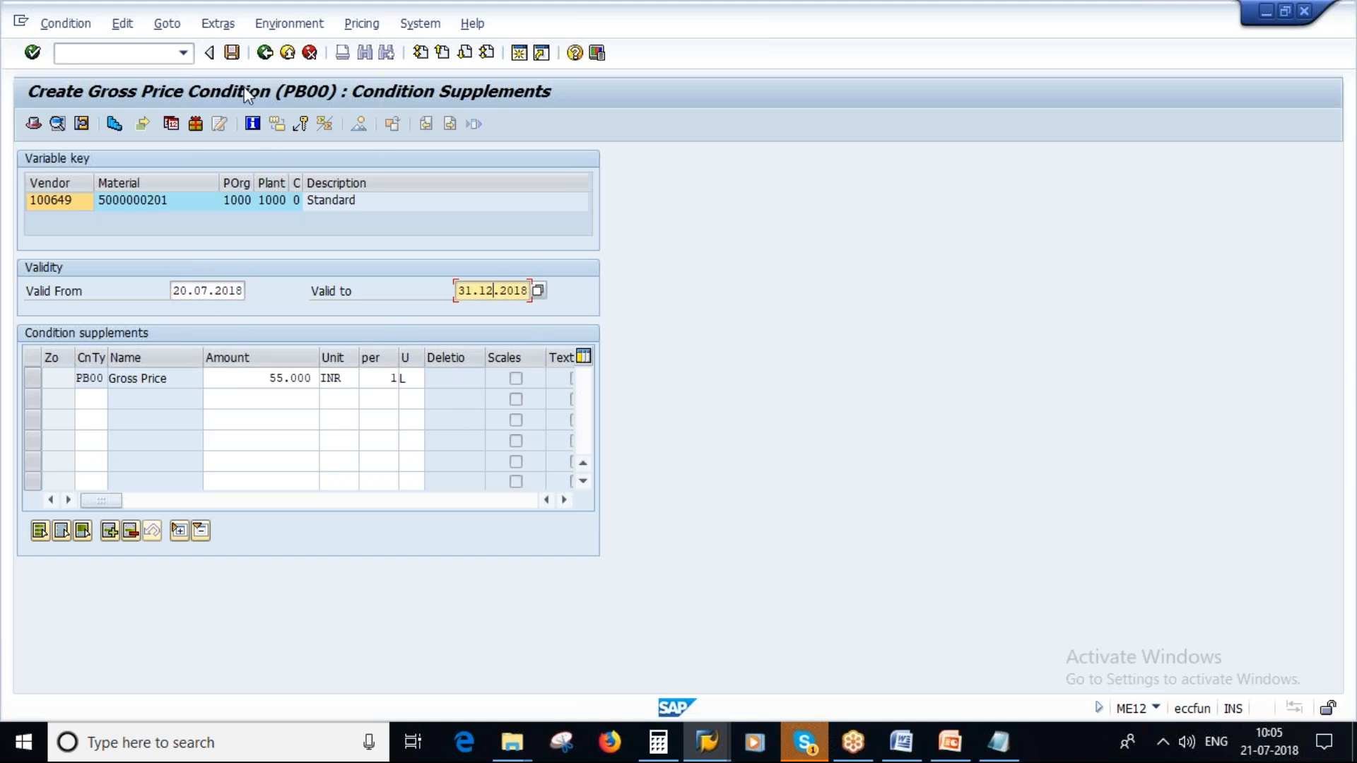
left_click(198, 284)
left_click(485, 287)
left_click(231, 52)
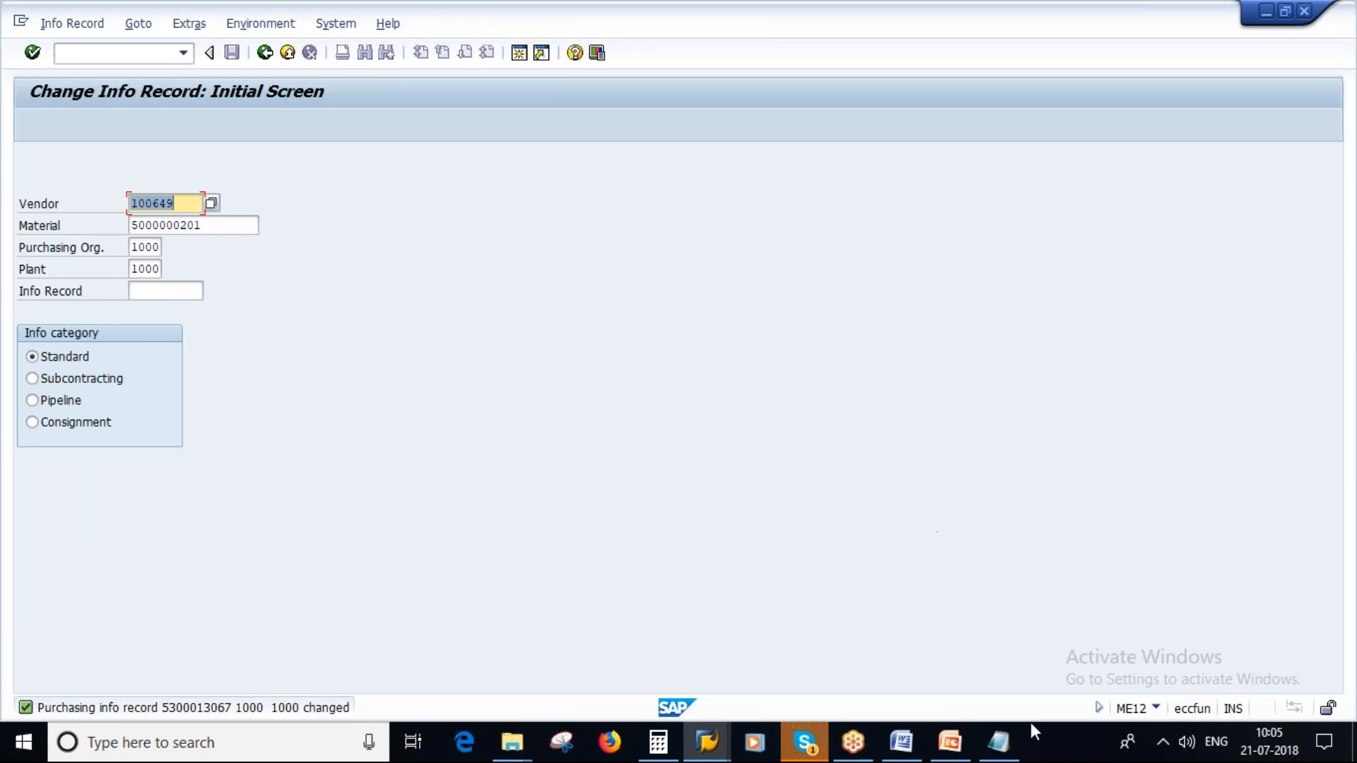
- Switch to PowerPoint and select slide 14 on automatic info record updates
left_click(944, 755)
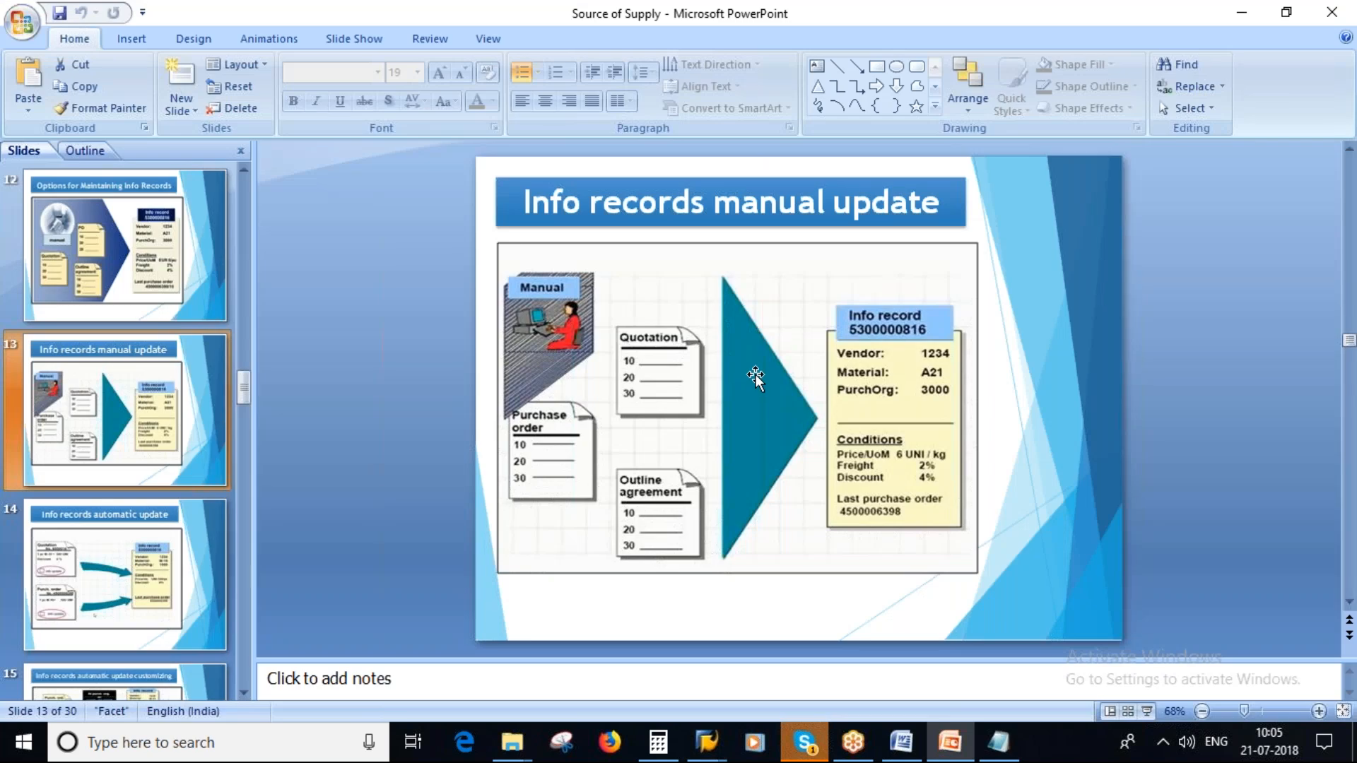
left_click(141, 574)
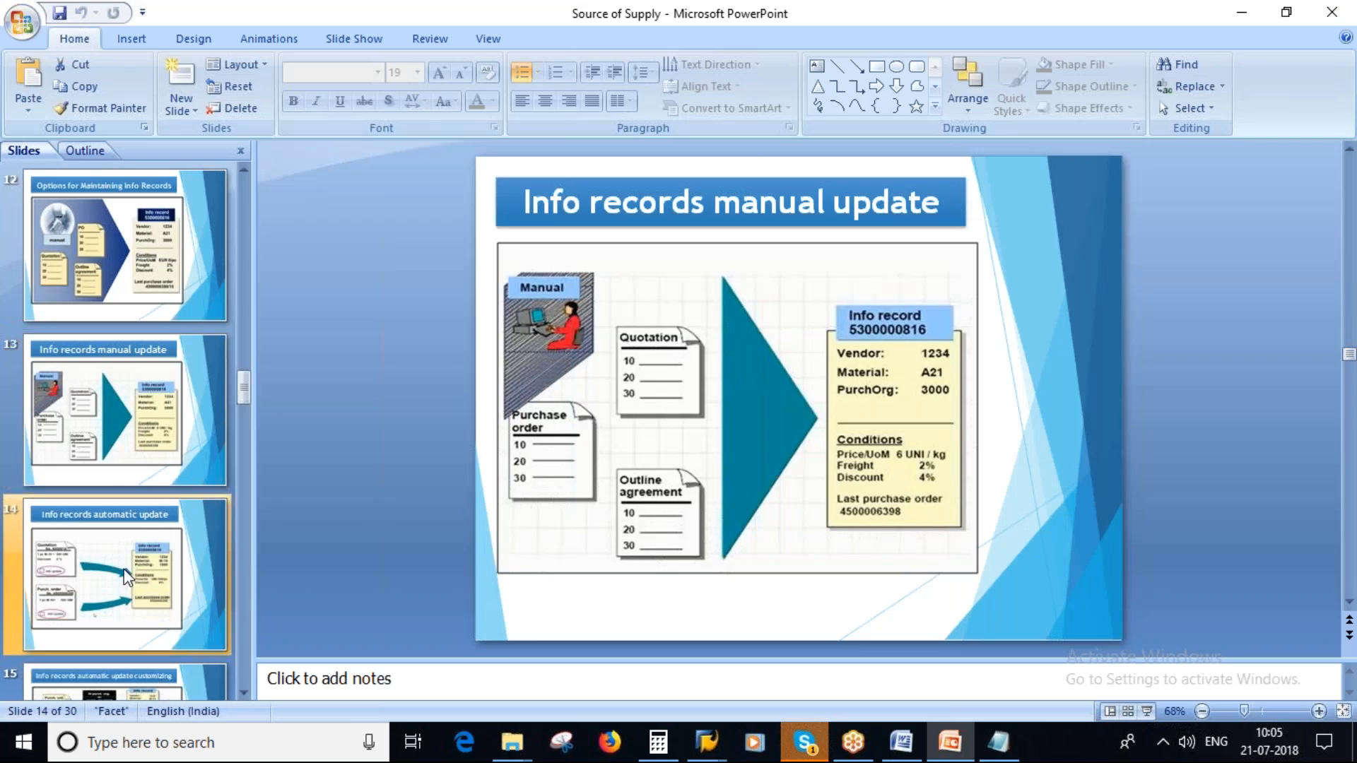
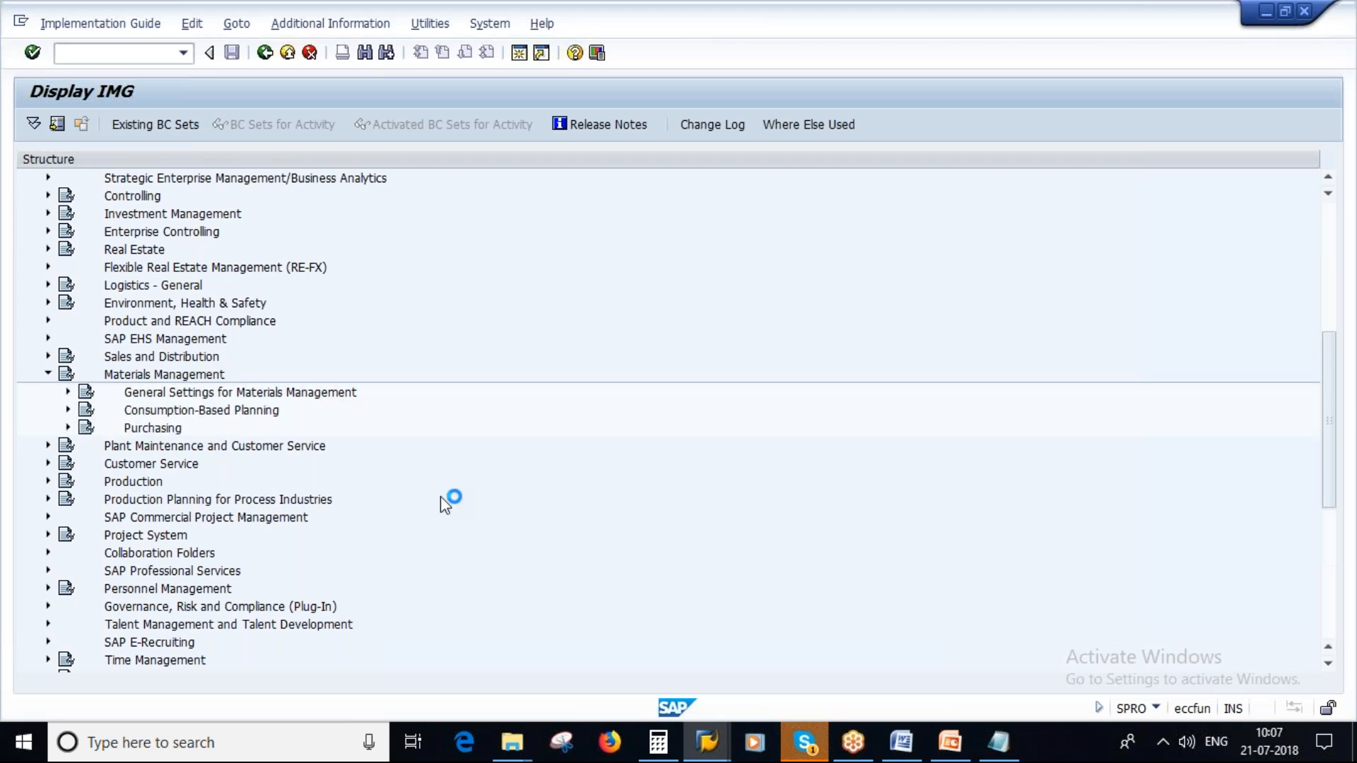
- Open the Define Default Values for Buyers activity under Purchasing, Environment Data in the implementation guide, following the path on slide 15
key("alt+Tab")
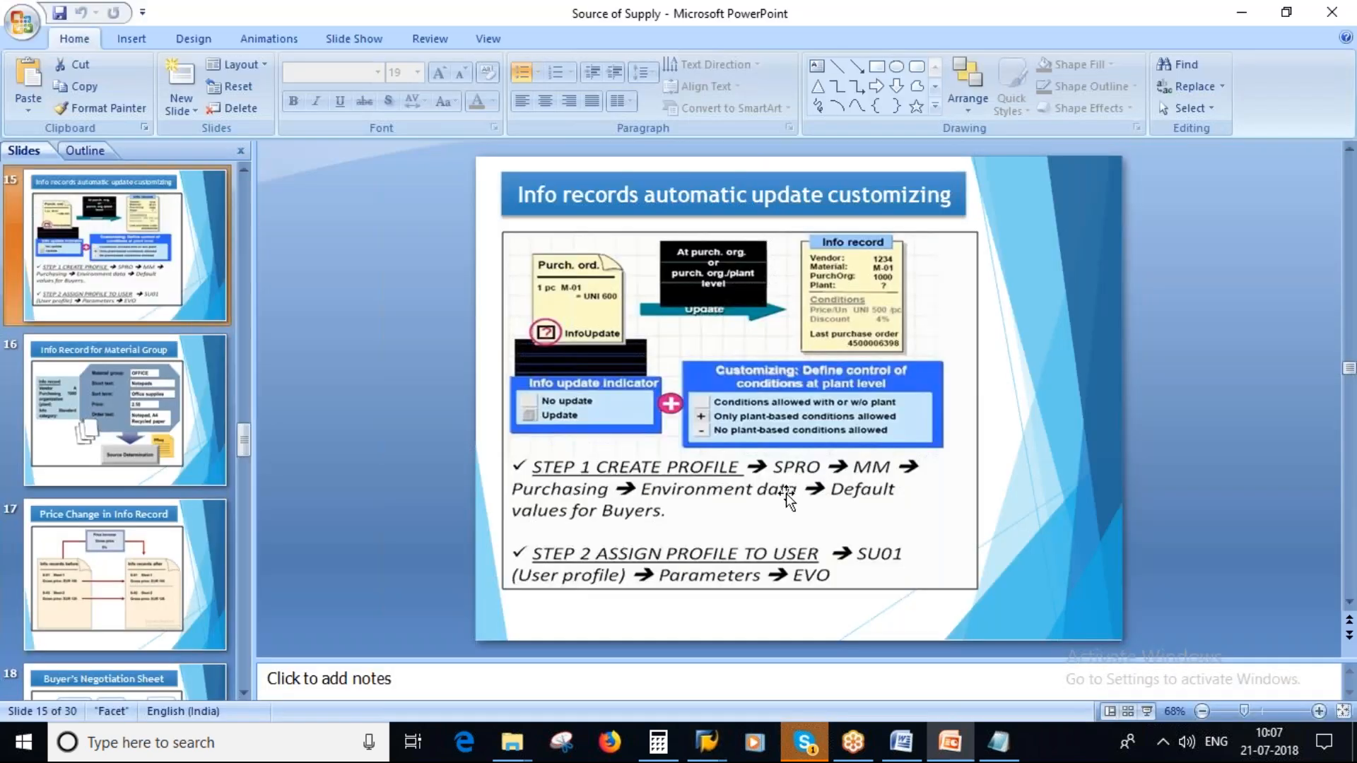
key("alt+Tab")
left_click(68, 428)
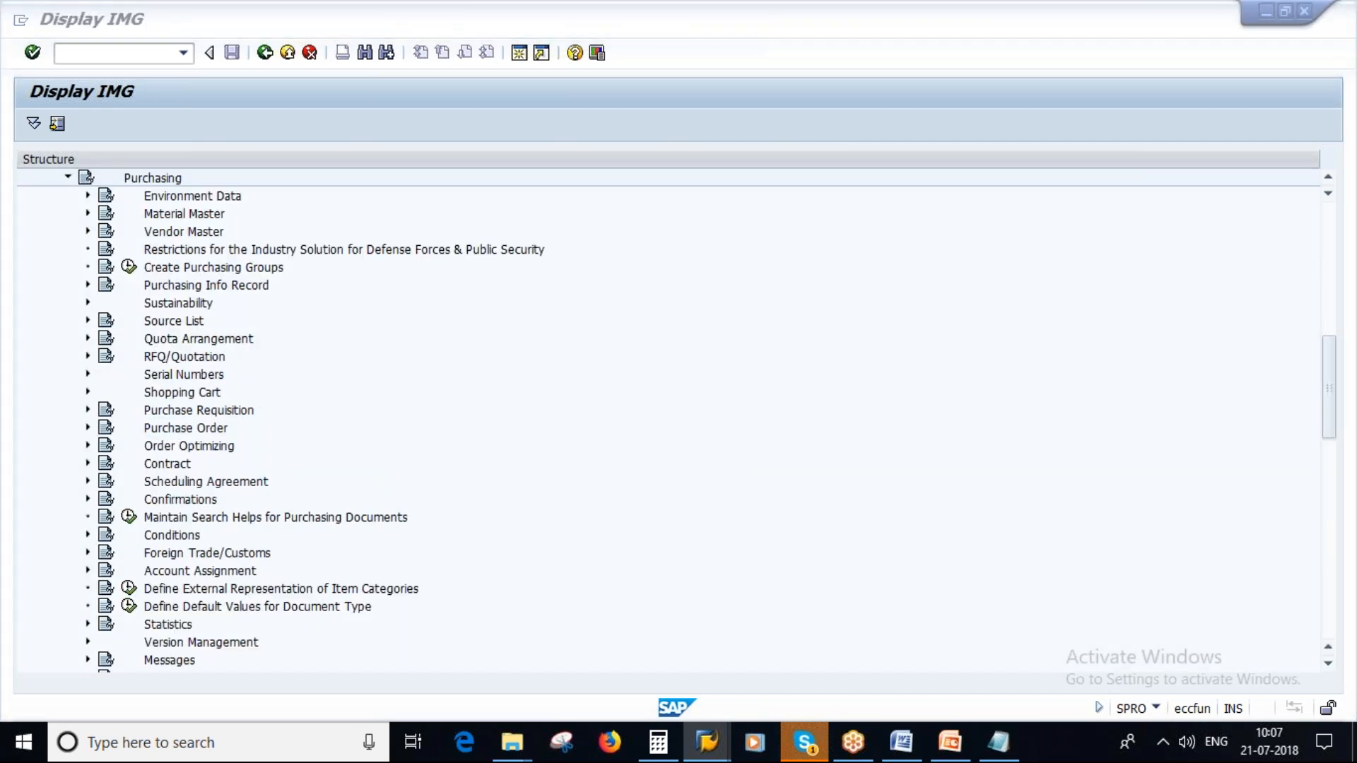
key("alt+Tab")
key("alt+Tab")
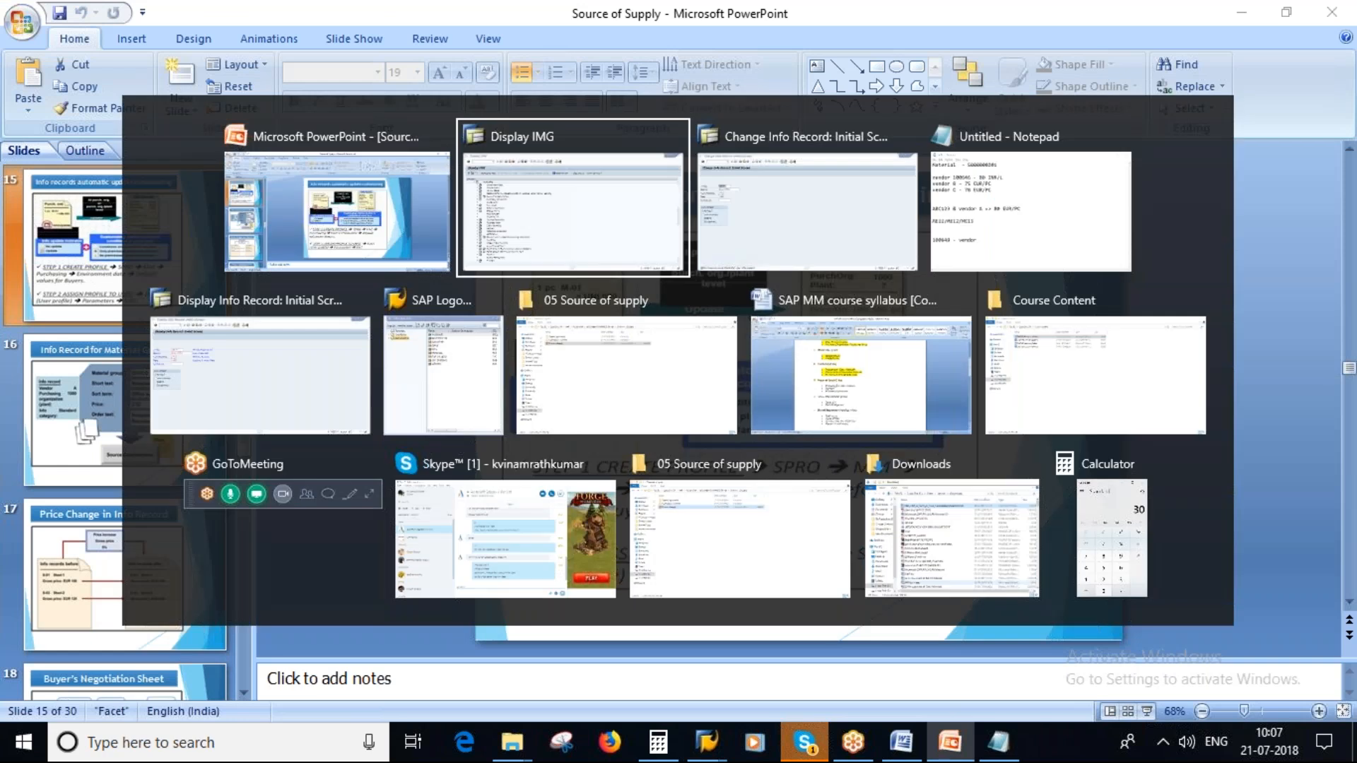
left_click(88, 197)
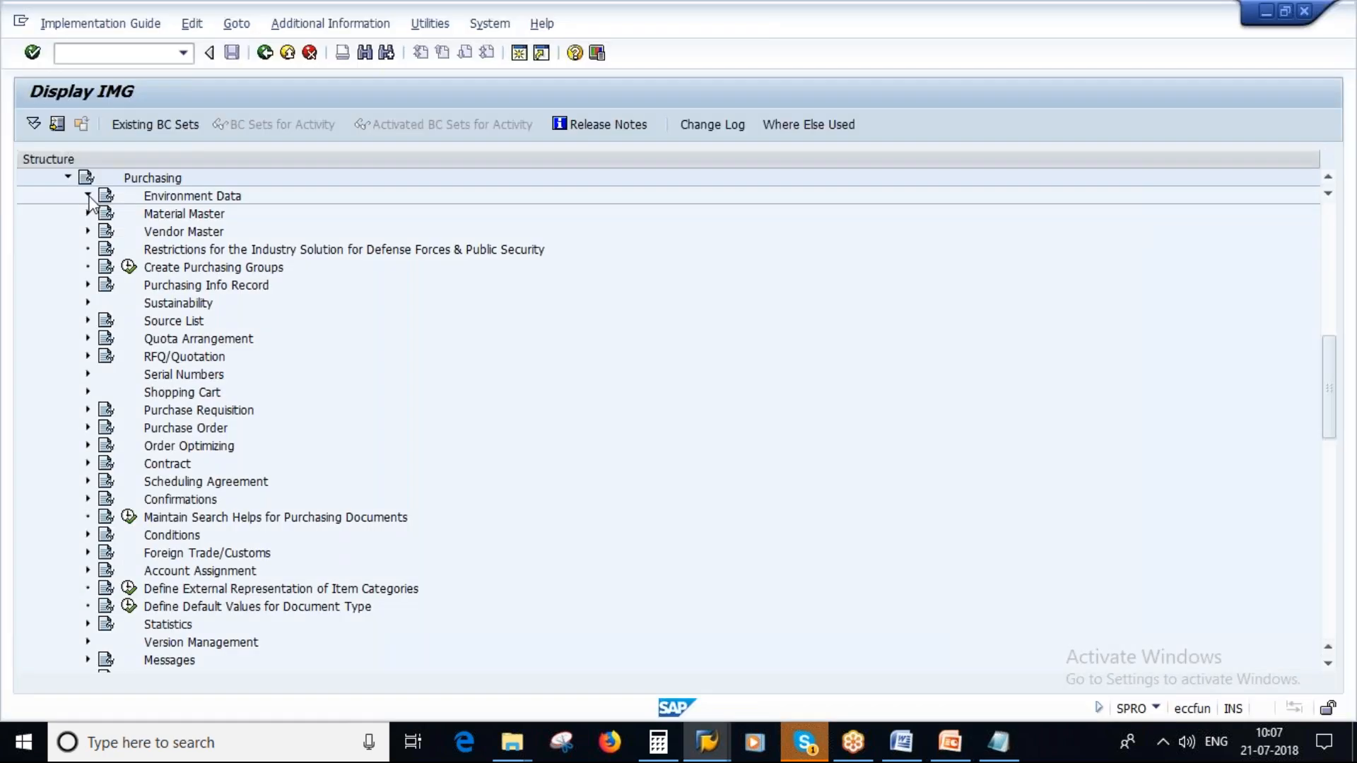
key("alt+Tab")
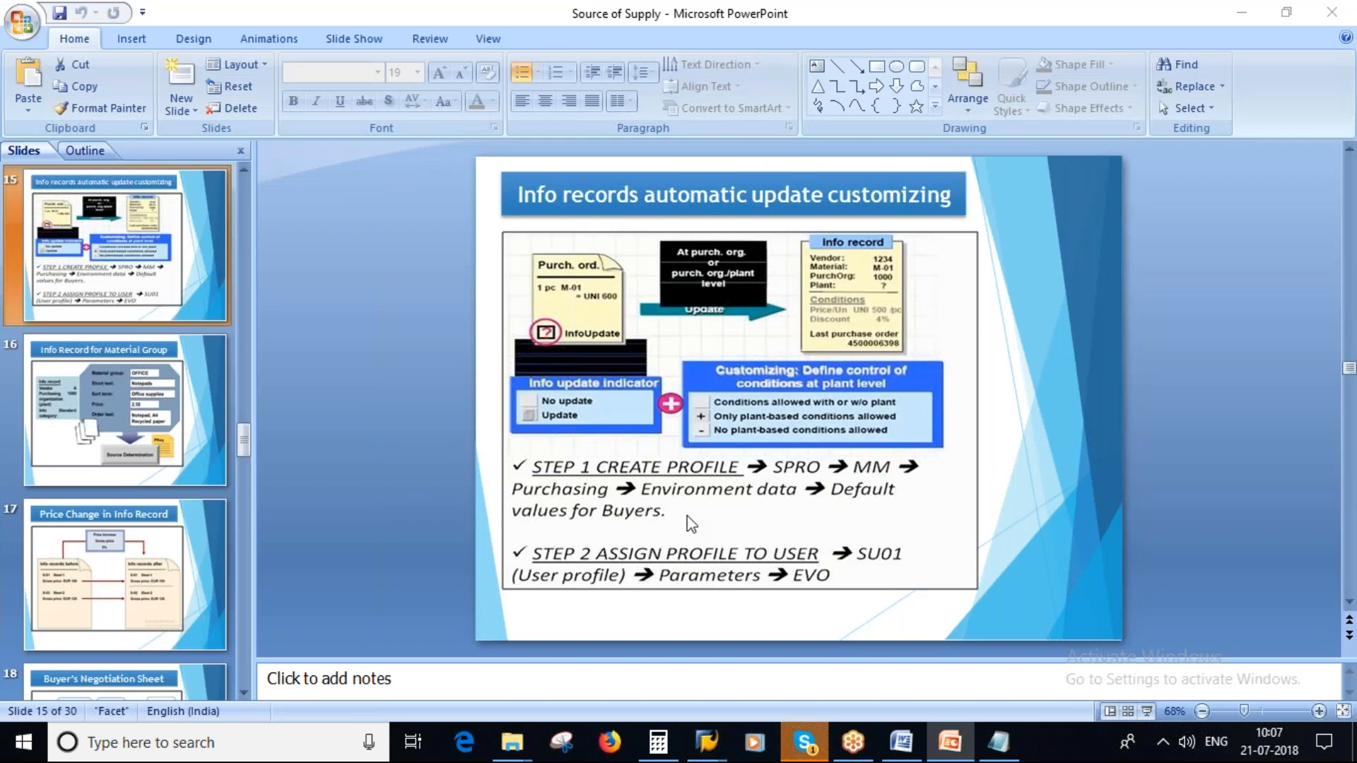
key("alt+Tab")
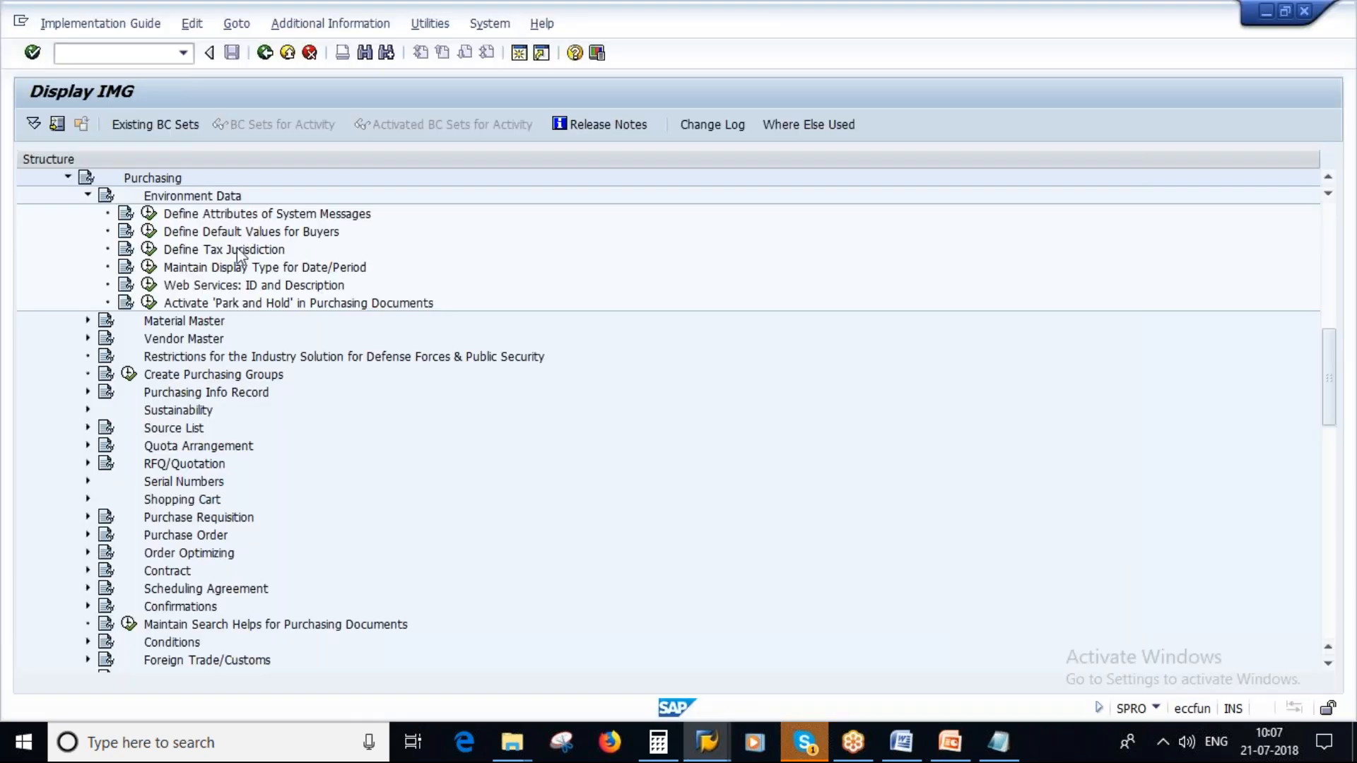
left_click(151, 232)
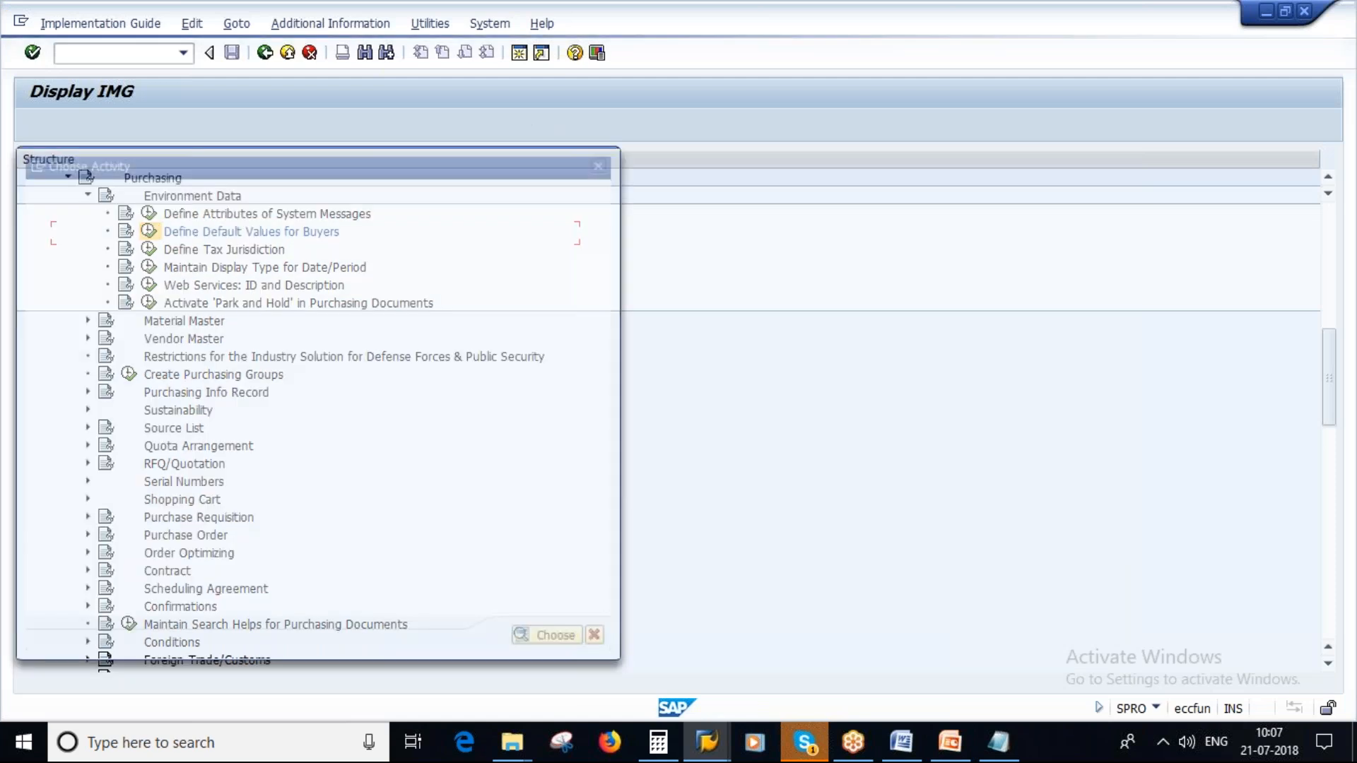
double_click(163, 230)
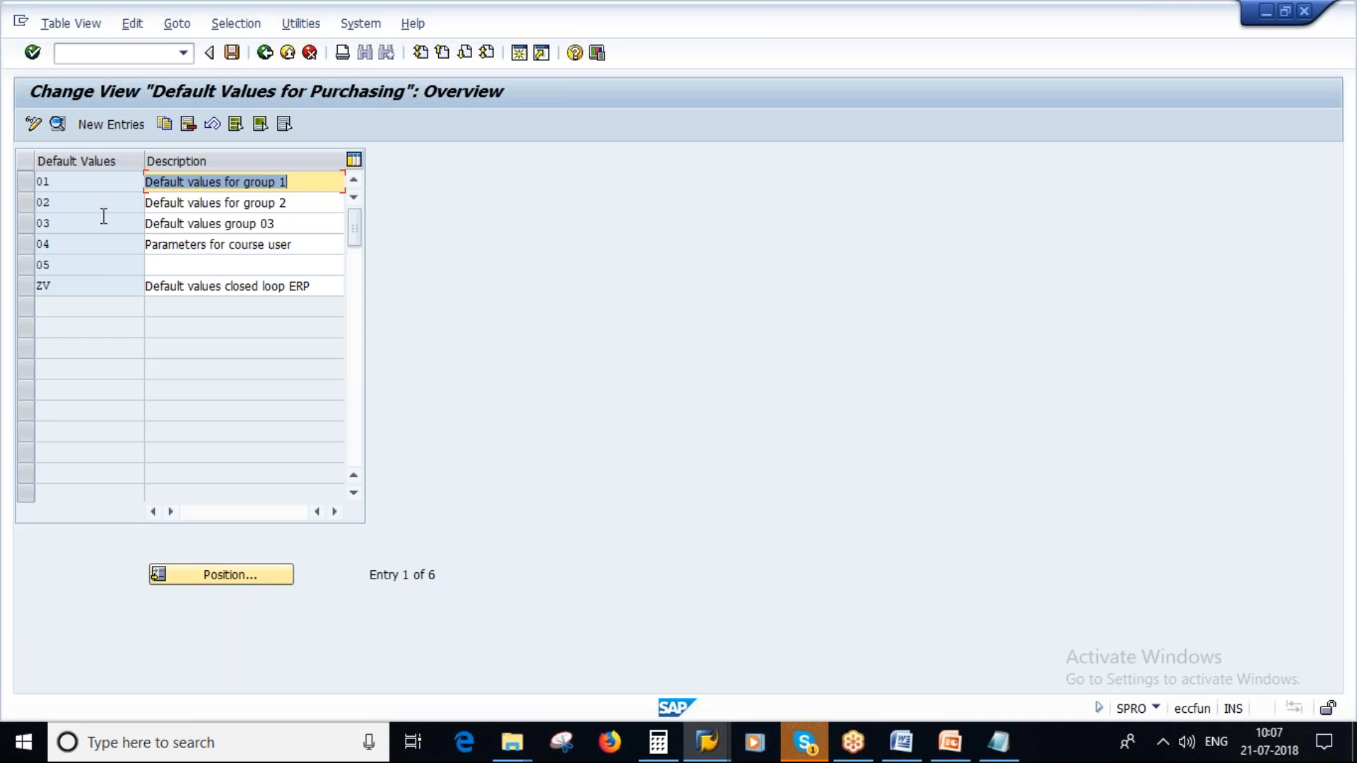
- Examine the info record update indicators of default values entry 01 and return to the overview
left_click(24, 179)
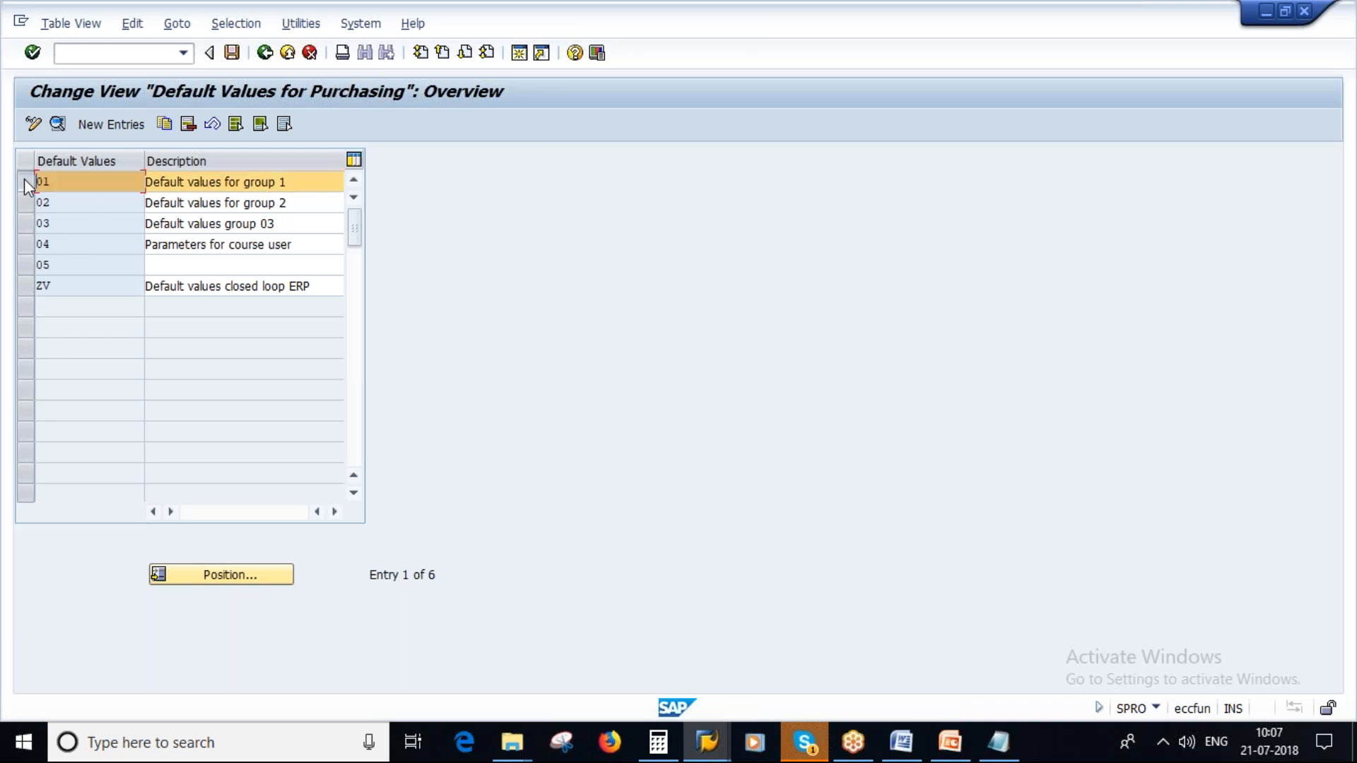
left_click(58, 125)
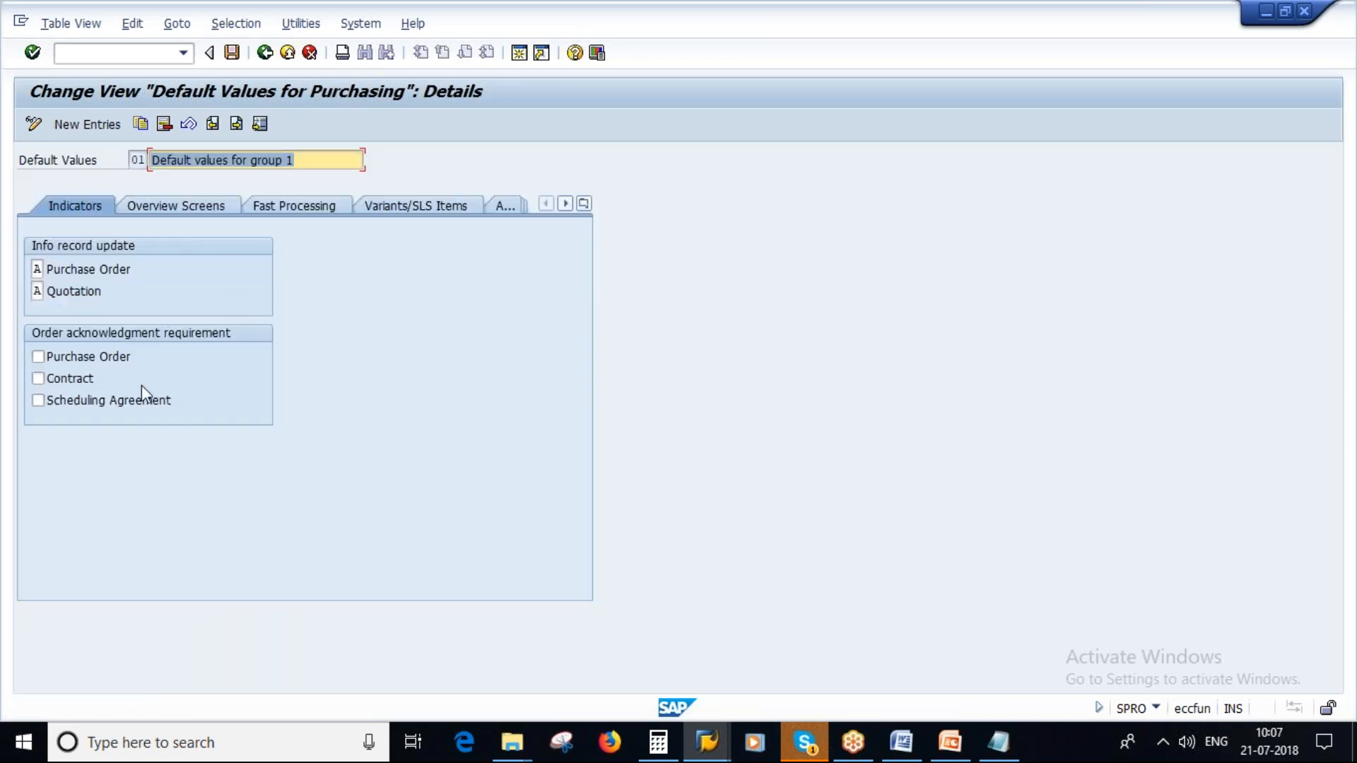
left_click(265, 54)
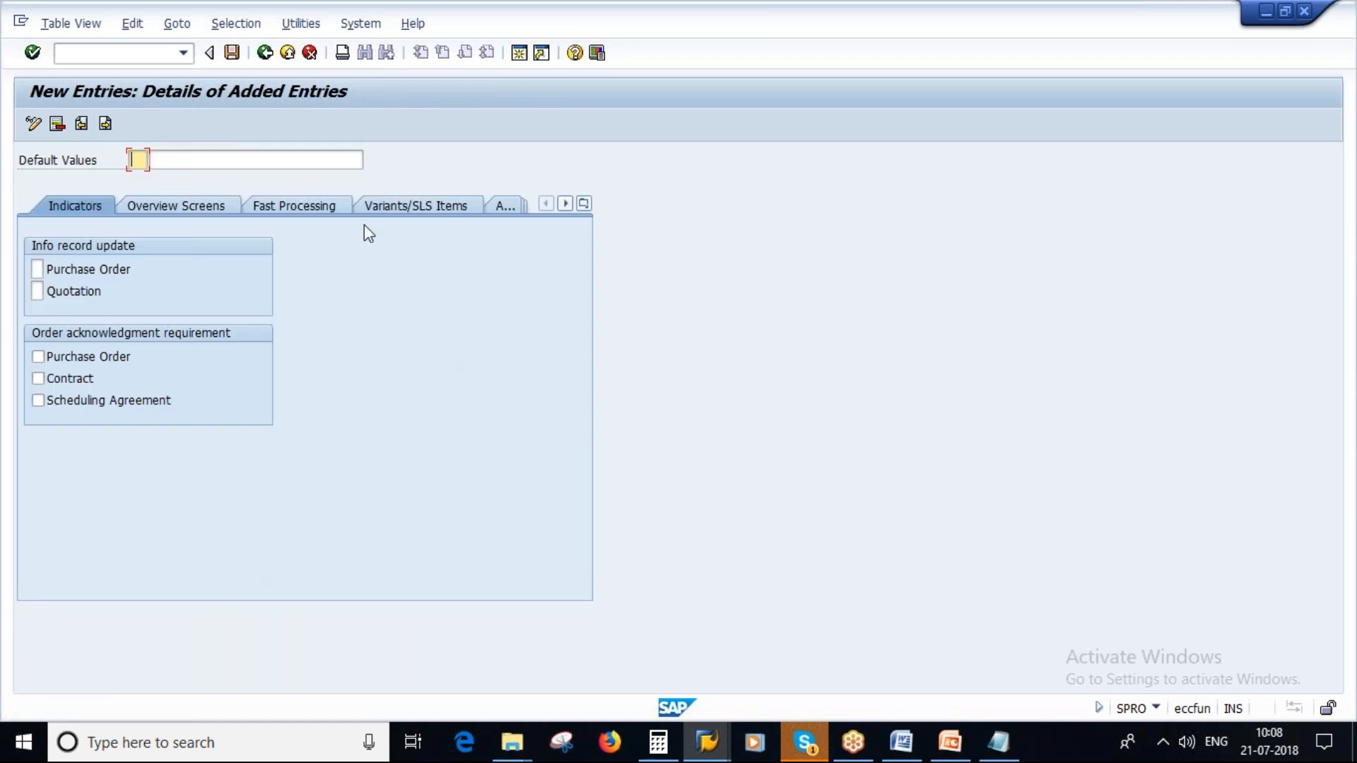
- Enter SA as the new default values key with the description SAVAN_NEW
key("BackSpace")
key("Caps_Lock")
type("SA")
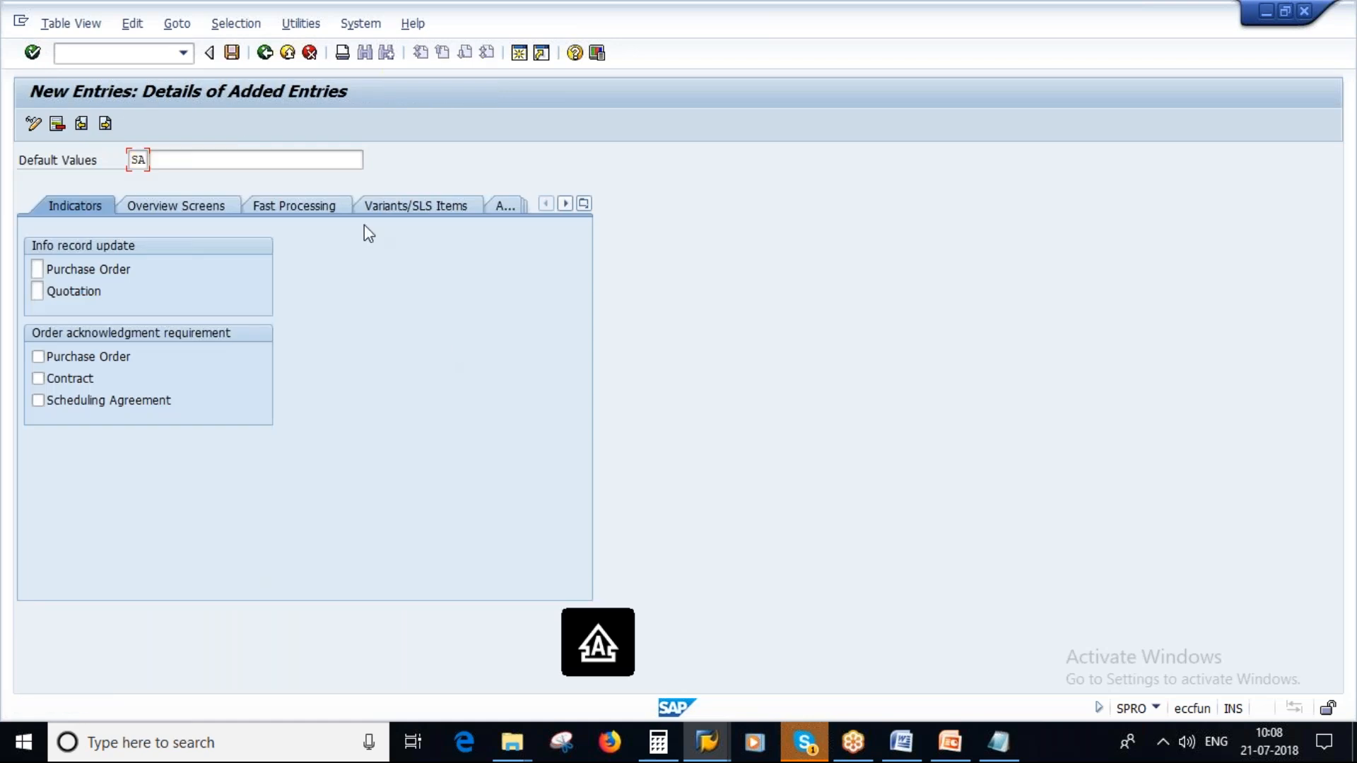
key("Tab")
type("SAVAN_NEW")
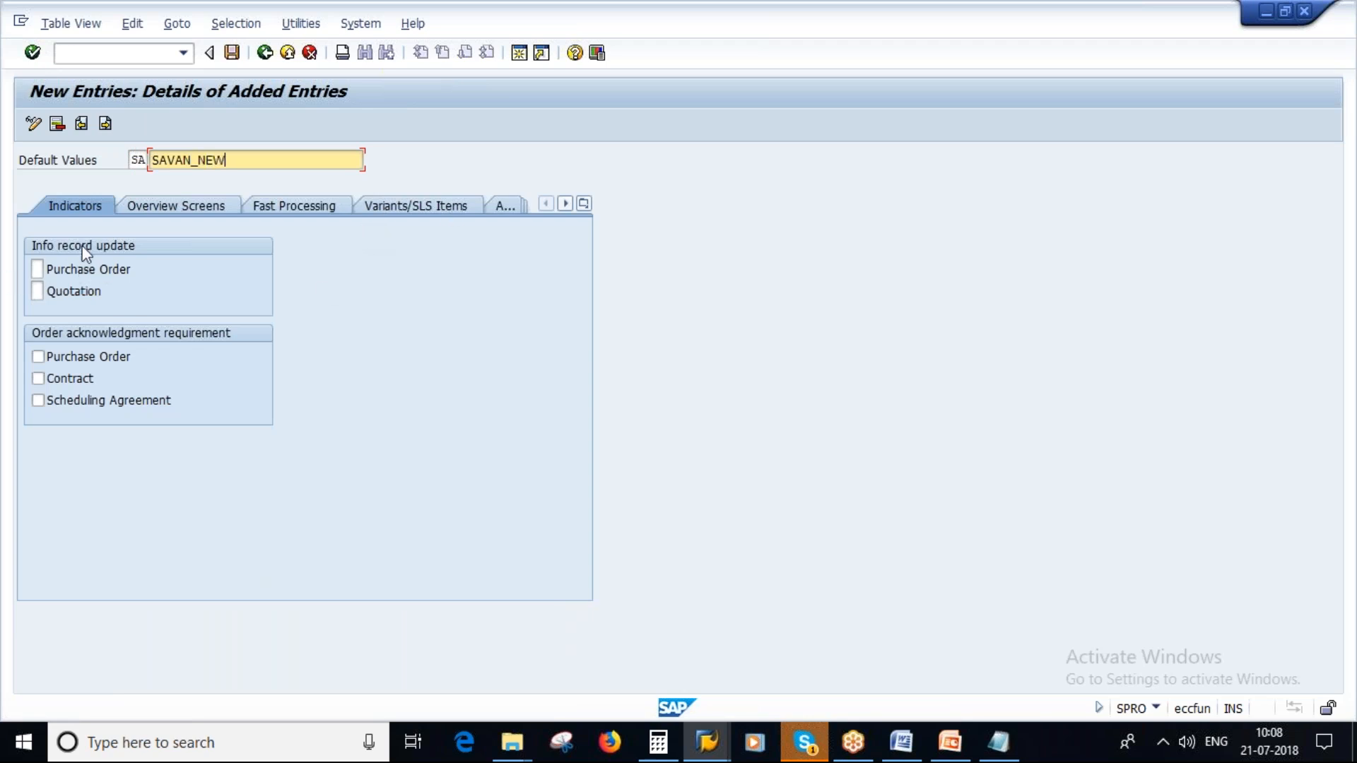
- Set the info record update indicator for purchase orders to A, Update with or without plant
left_click(36, 272)
left_click(51, 270)
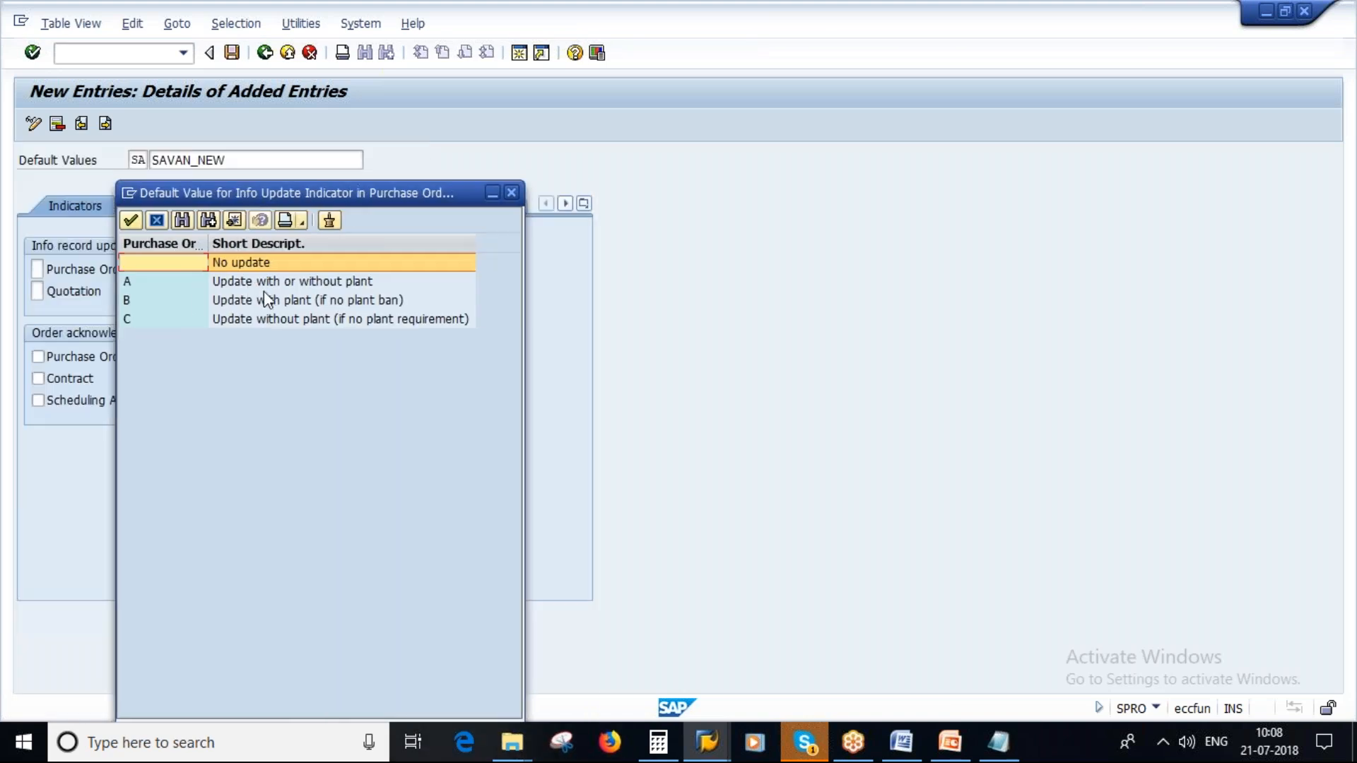
left_click(301, 282)
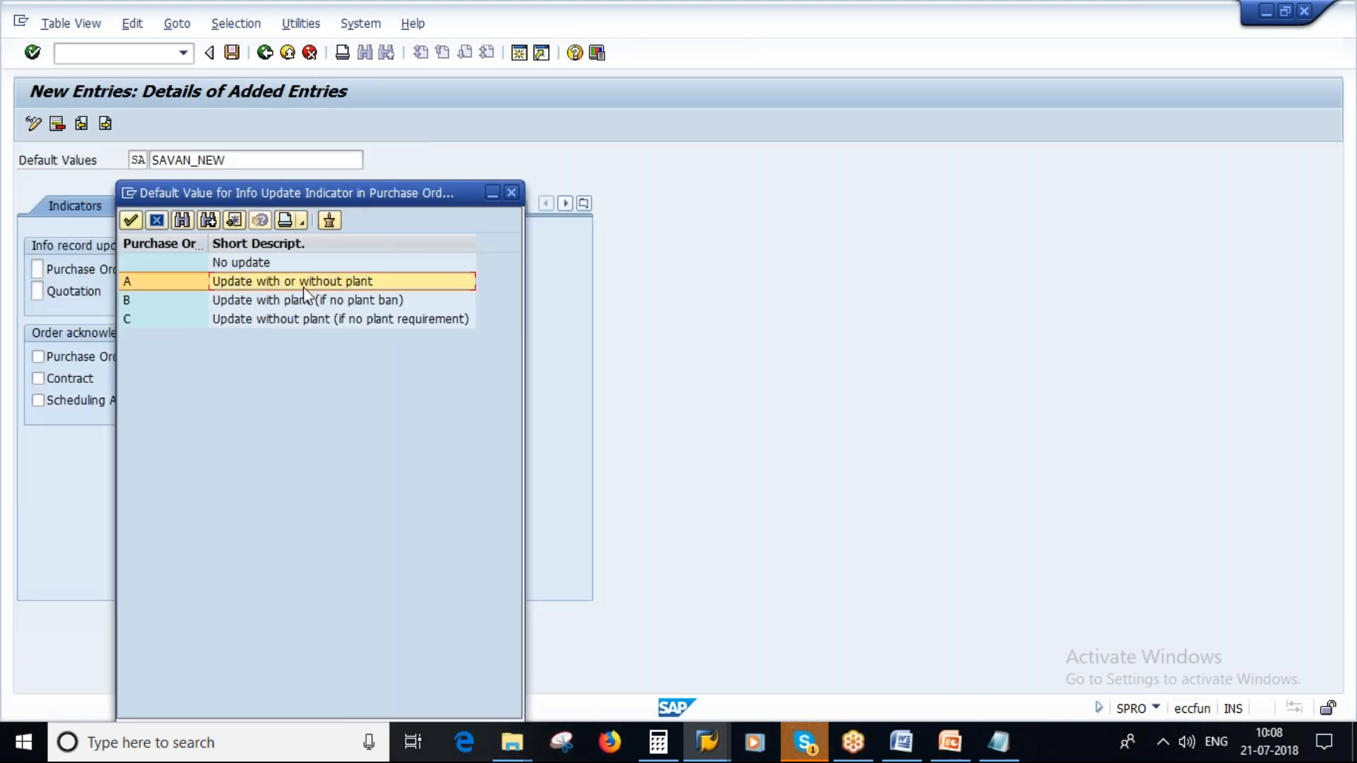
left_click(312, 302)
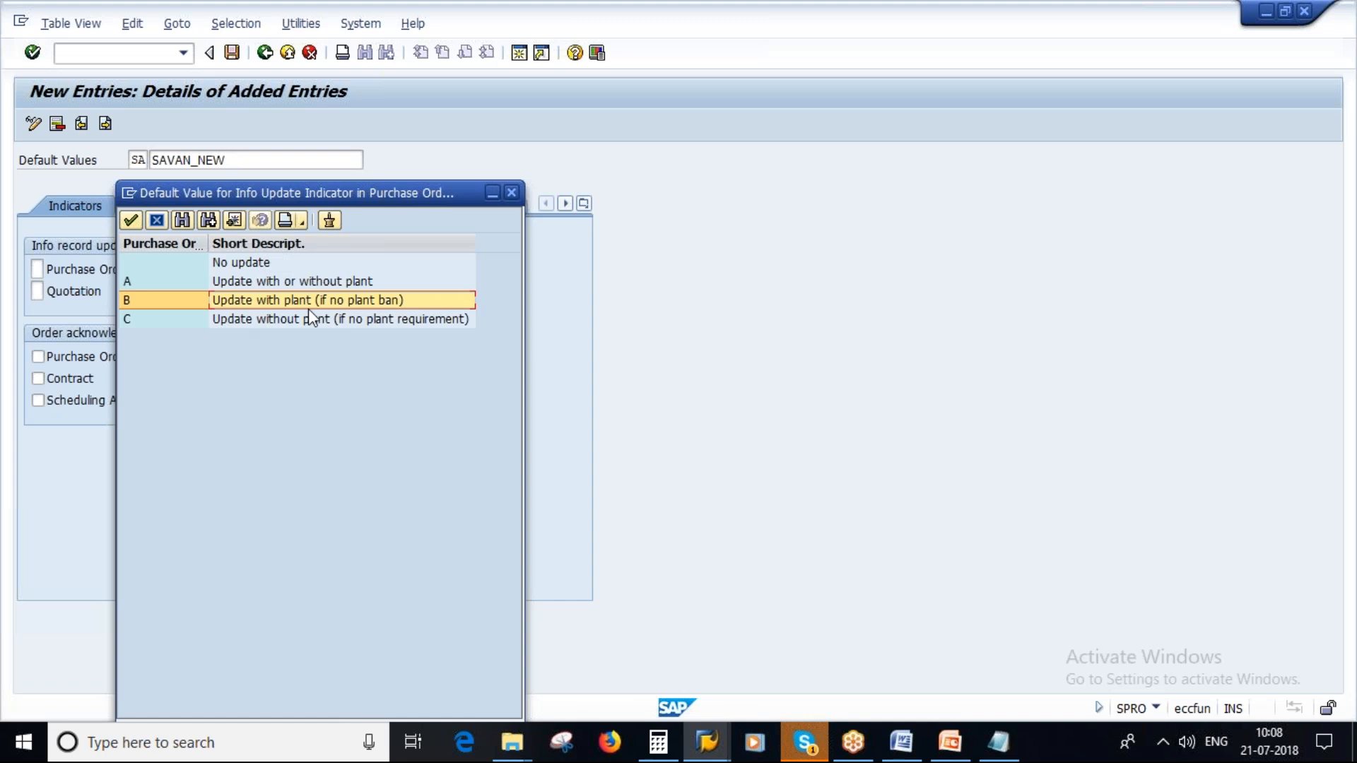
double_click(281, 282)
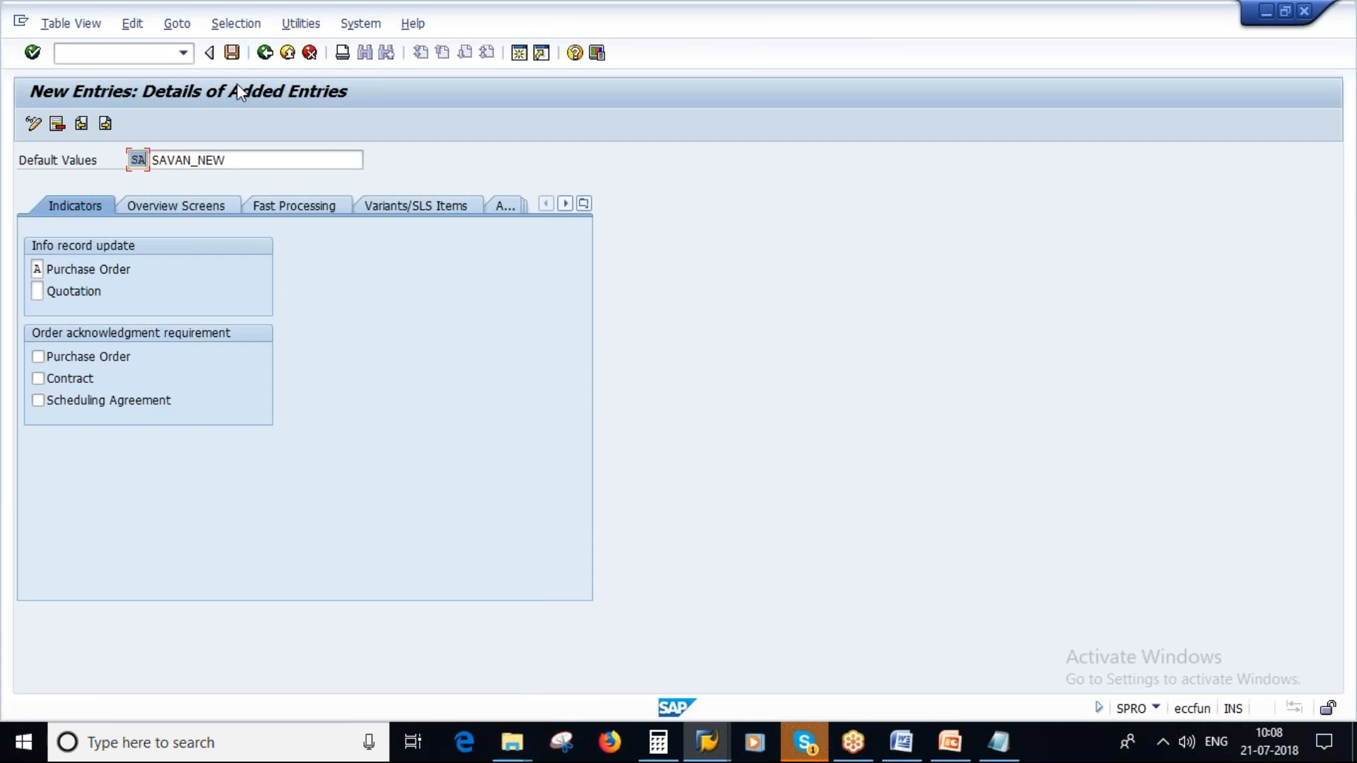
- Save the new SA default values under customizing request ECQK900963, accepting the local request
left_click(231, 53)
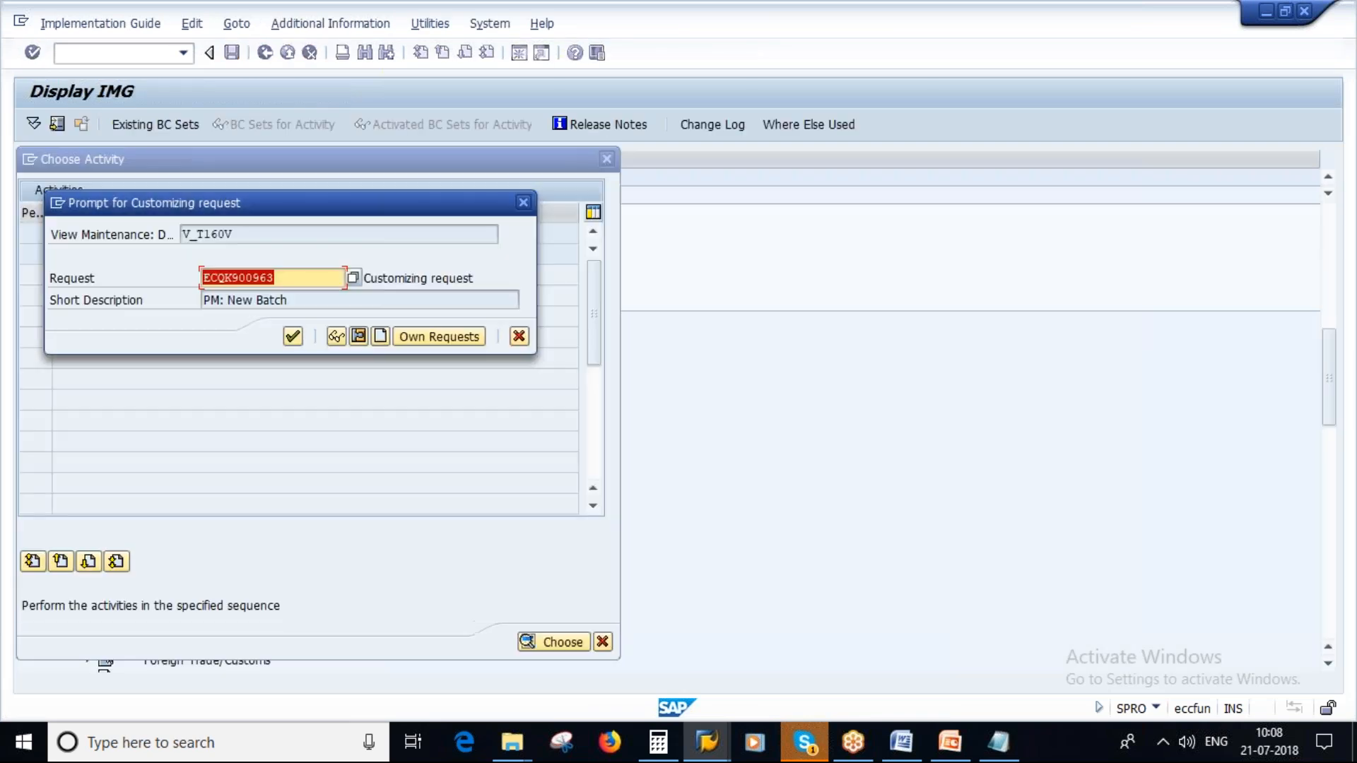
left_click(293, 338)
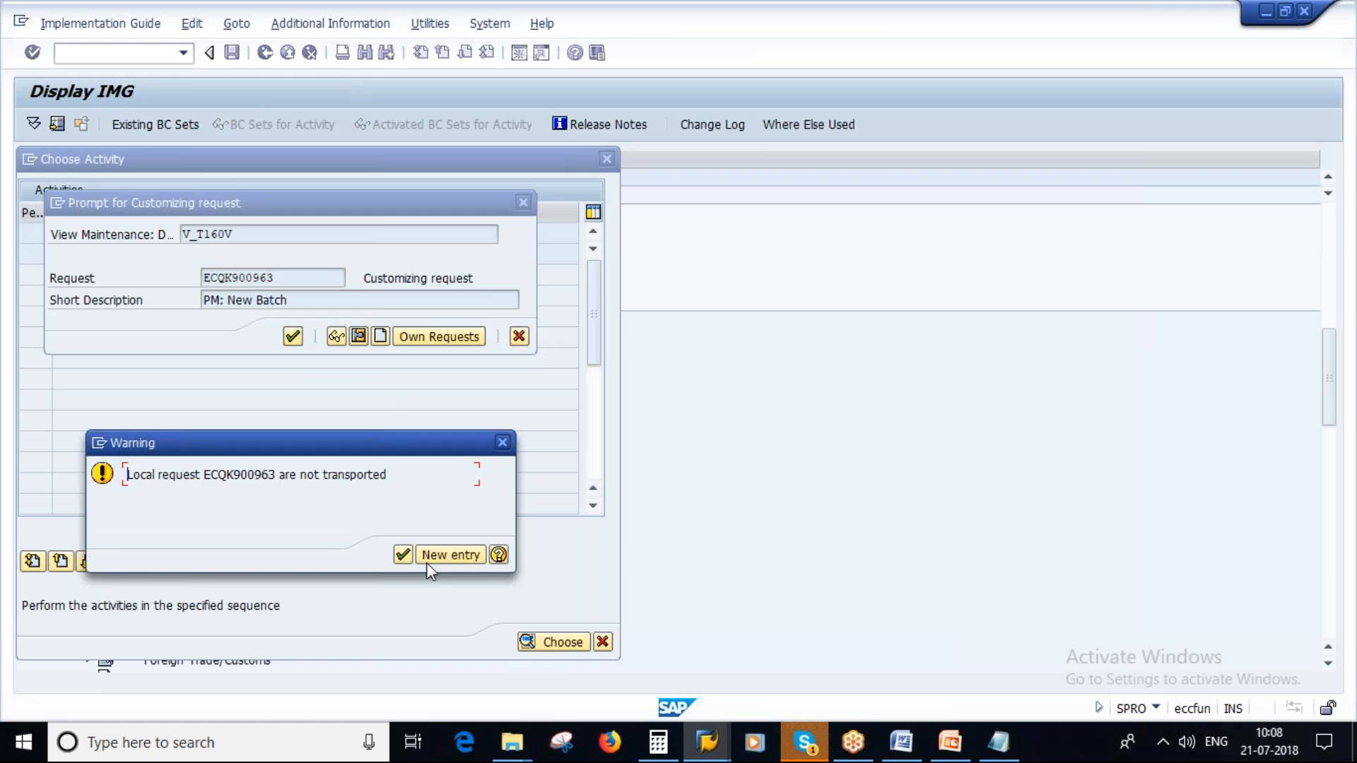
left_click(402, 554)
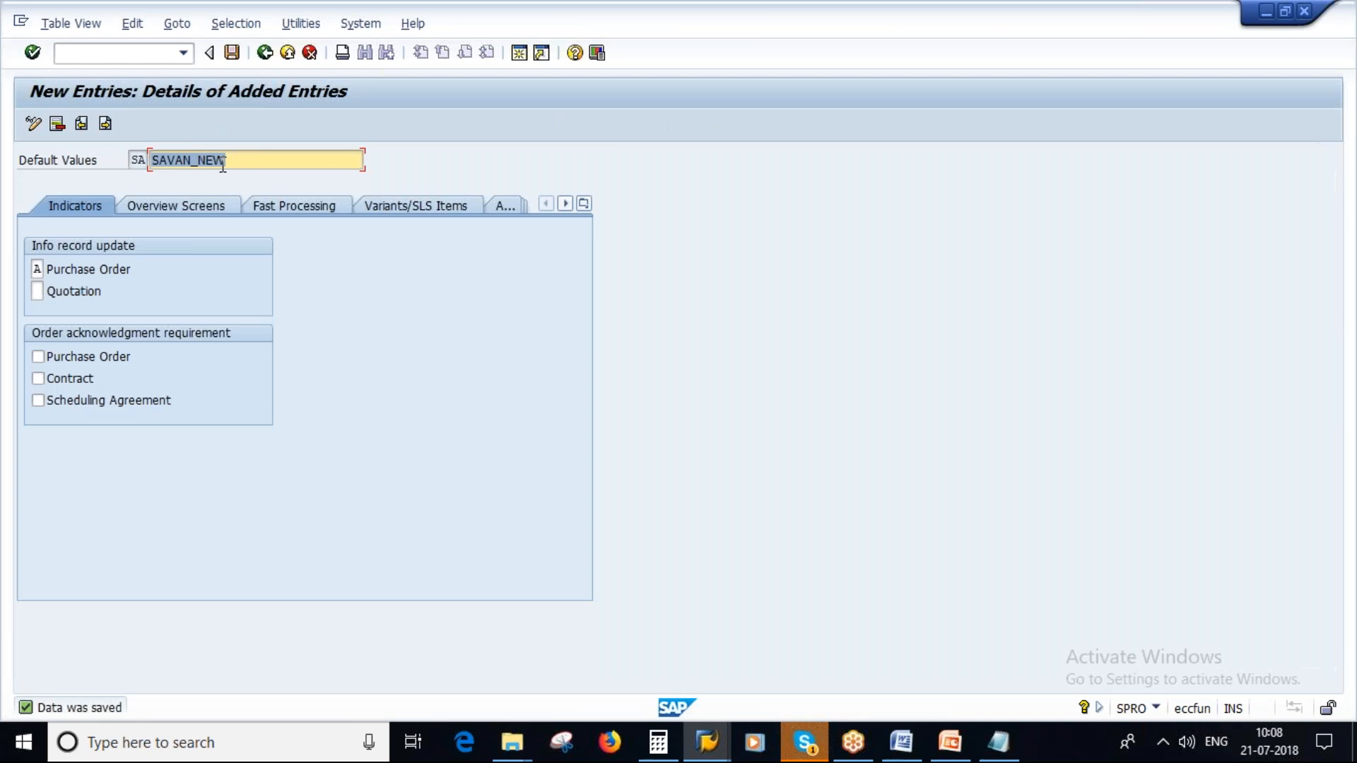
left_click(131, 159)
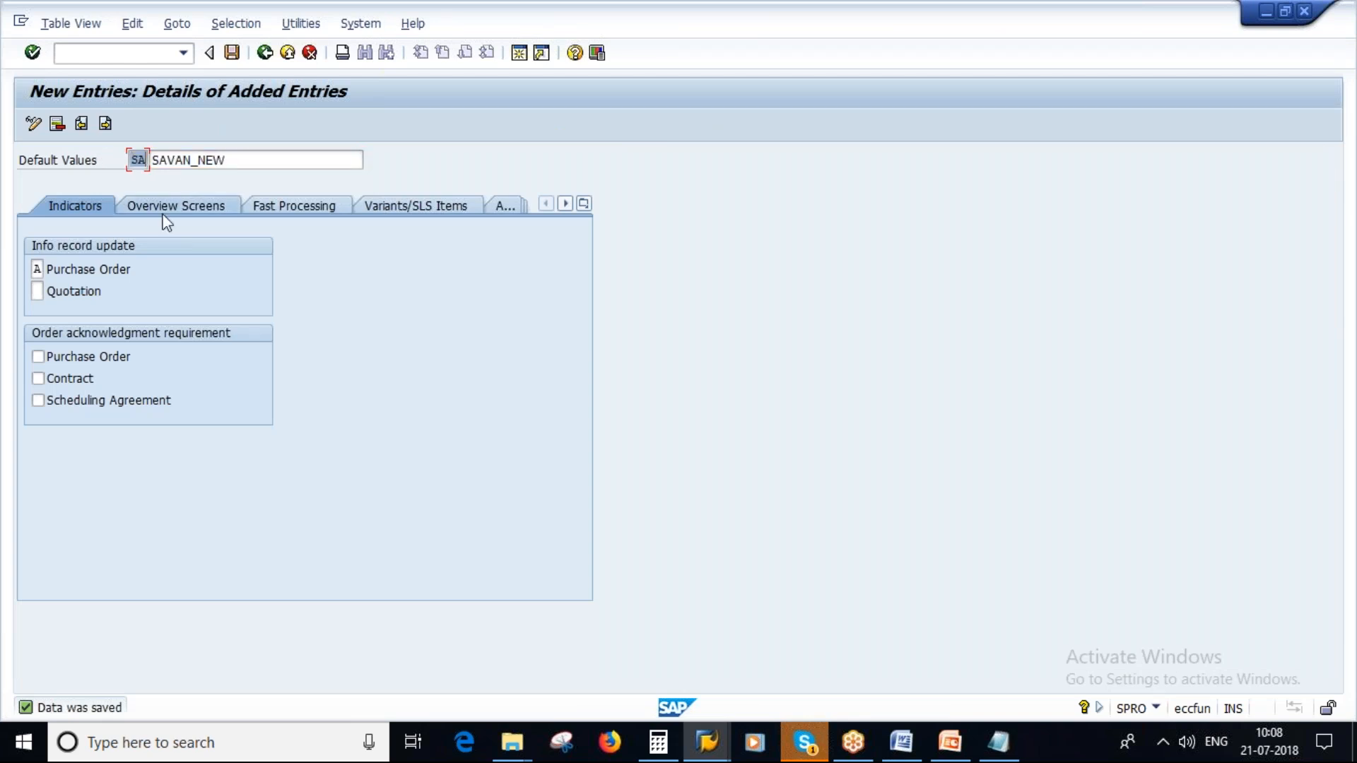
- Switch to PowerPoint, present slide 15, circle SU01 and mark EVO in step 2, and leave the slide show
left_click(949, 742)
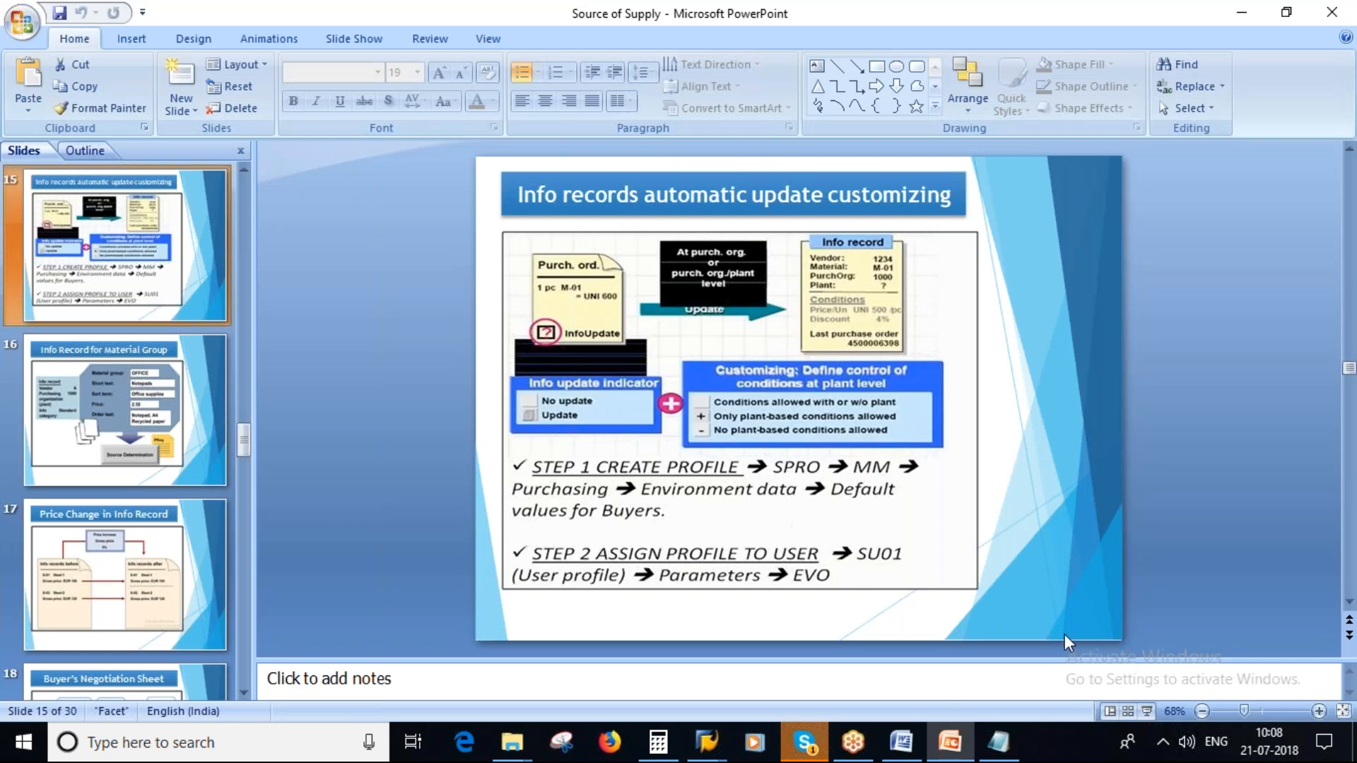
left_click(1147, 712)
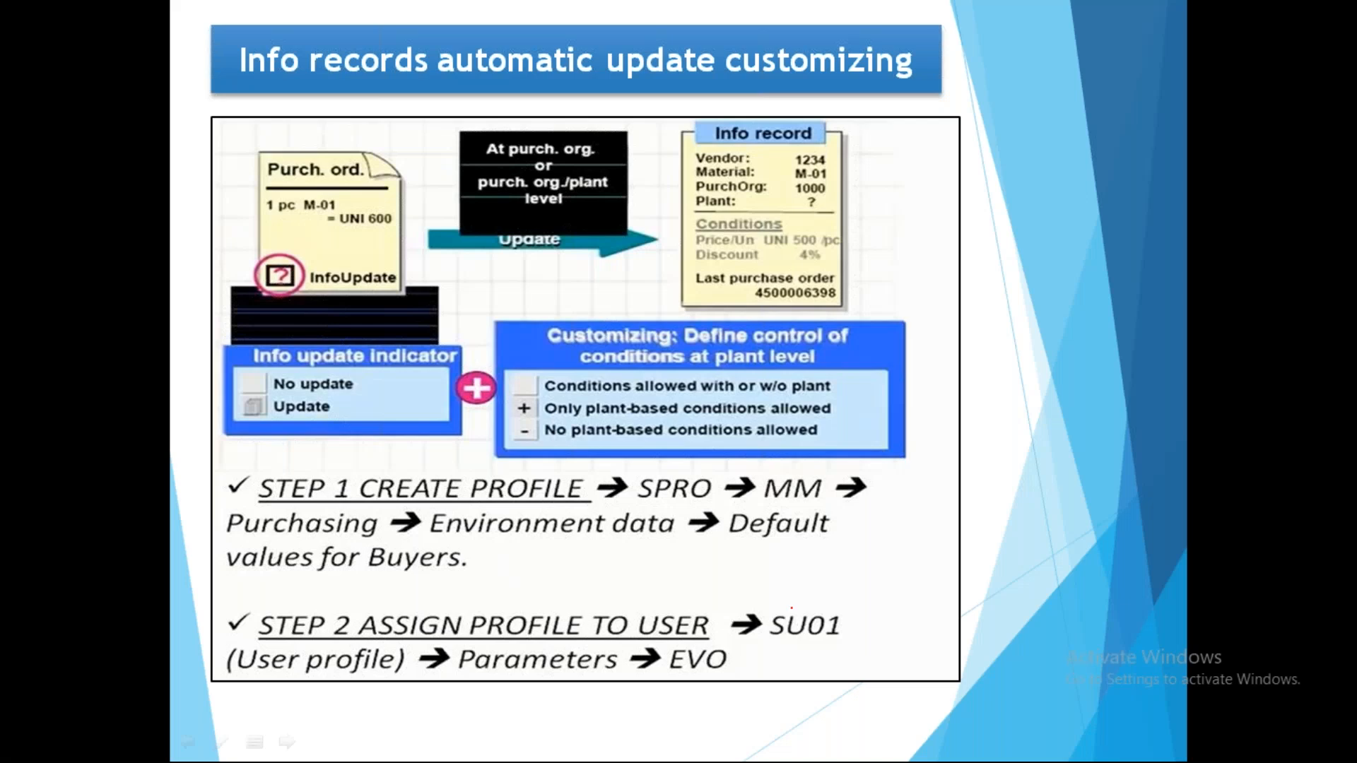
mouse_move(782, 598)
left_mouse_down()
mouse_move(871, 632)
mouse_move(759, 606)
mouse_move(847, 601)
mouse_move(785, 598)
left_mouse_up()
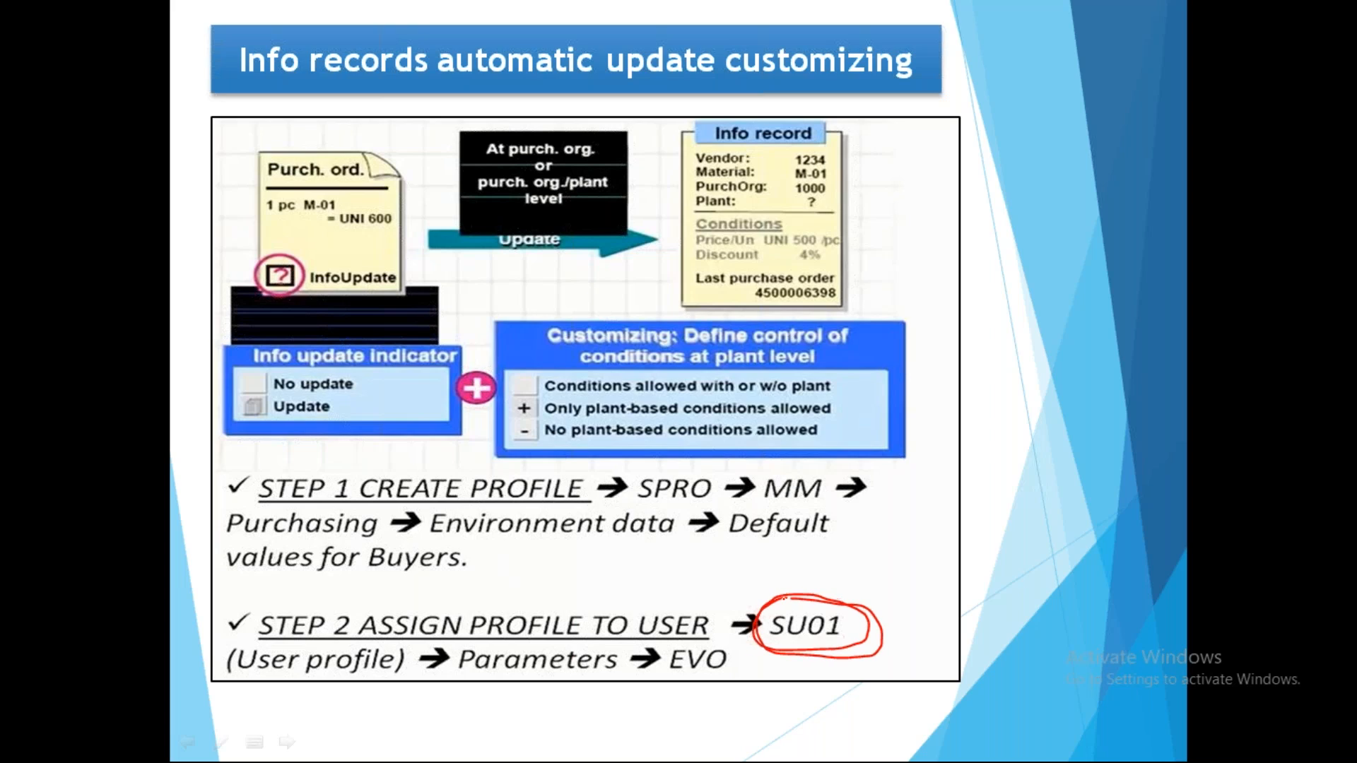
mouse_move(682, 667)
left_mouse_down()
mouse_move(752, 648)
mouse_move(703, 682)
mouse_move(766, 647)
left_mouse_up()
key("Right")
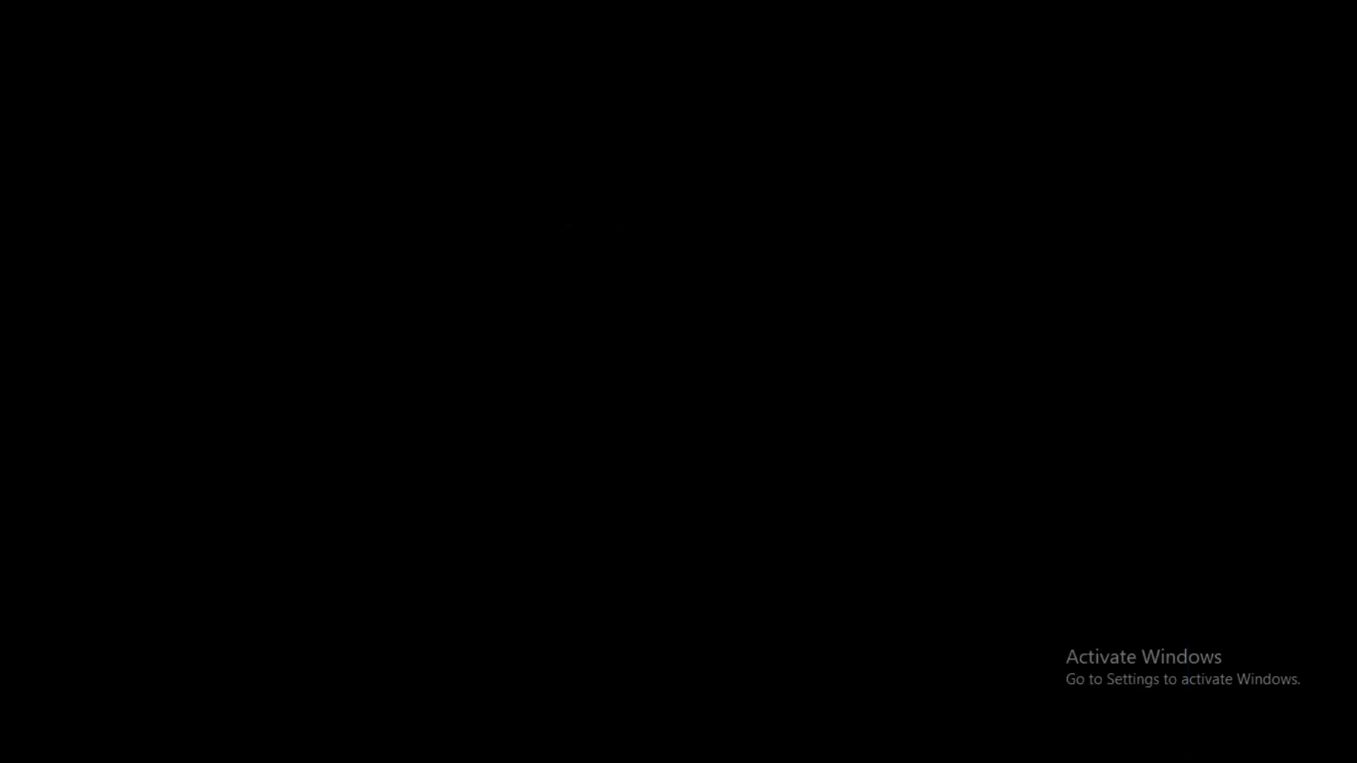
key("Escape")
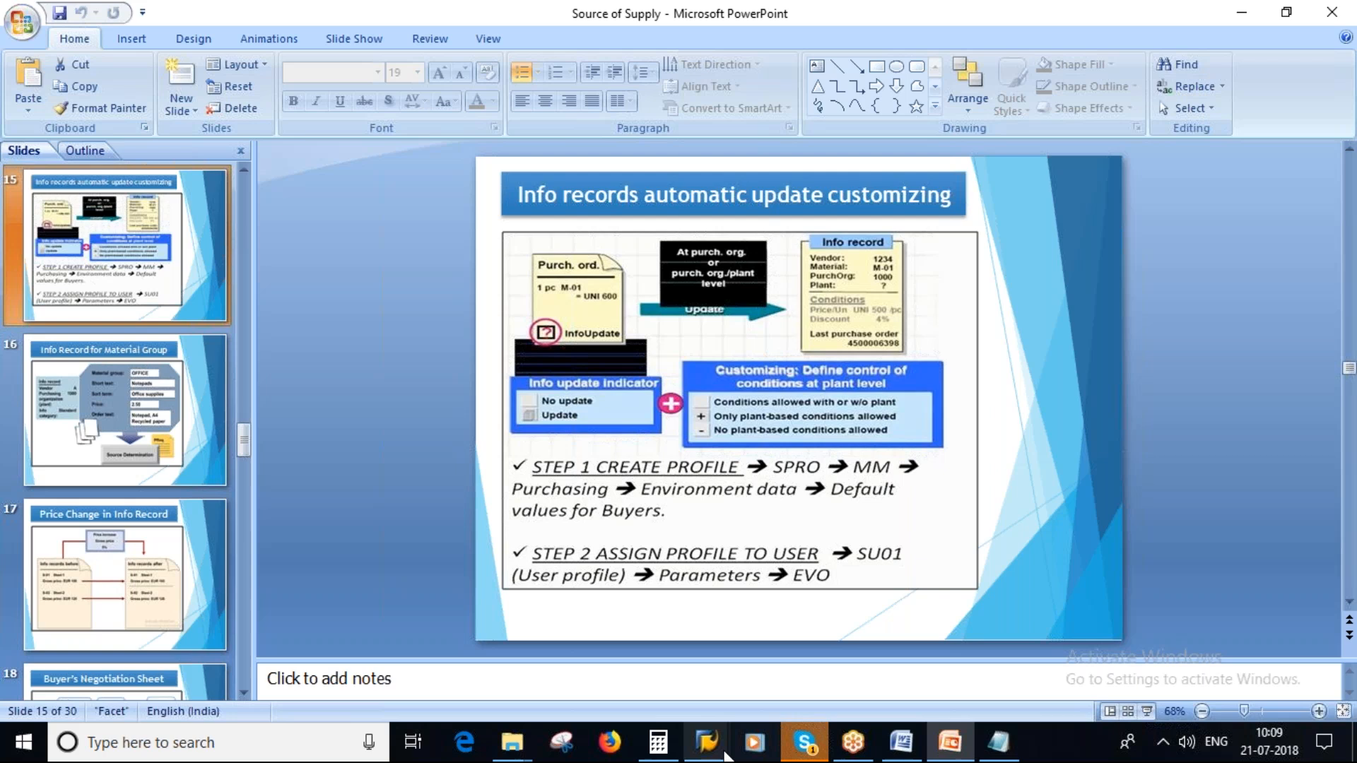
- Switch back to the saved default values in SAP and make the status bar show the logged-on user
mouse_move(716, 723)
left_click(957, 646)
left_click(1158, 709)
left_click(1307, 585)
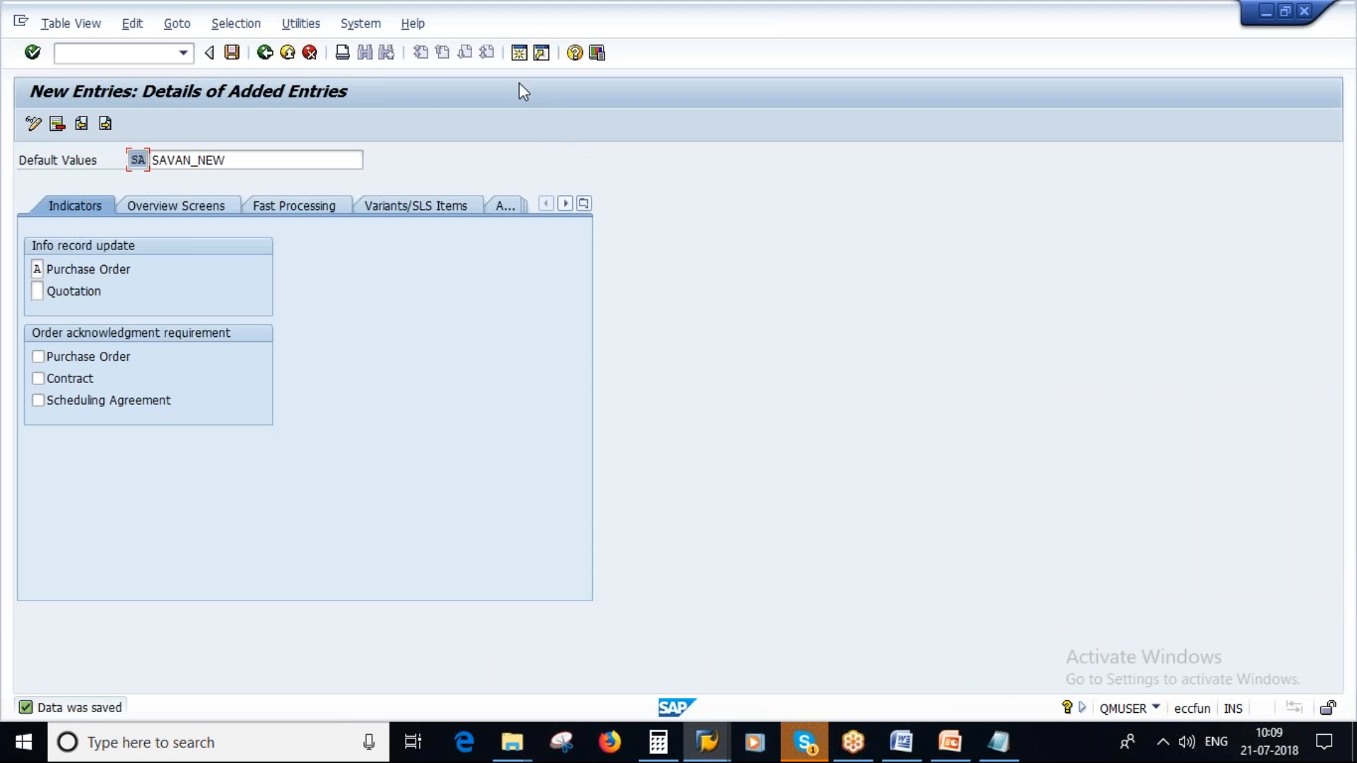
- Open a new SAP session and start transaction SU01
left_click(519, 53)
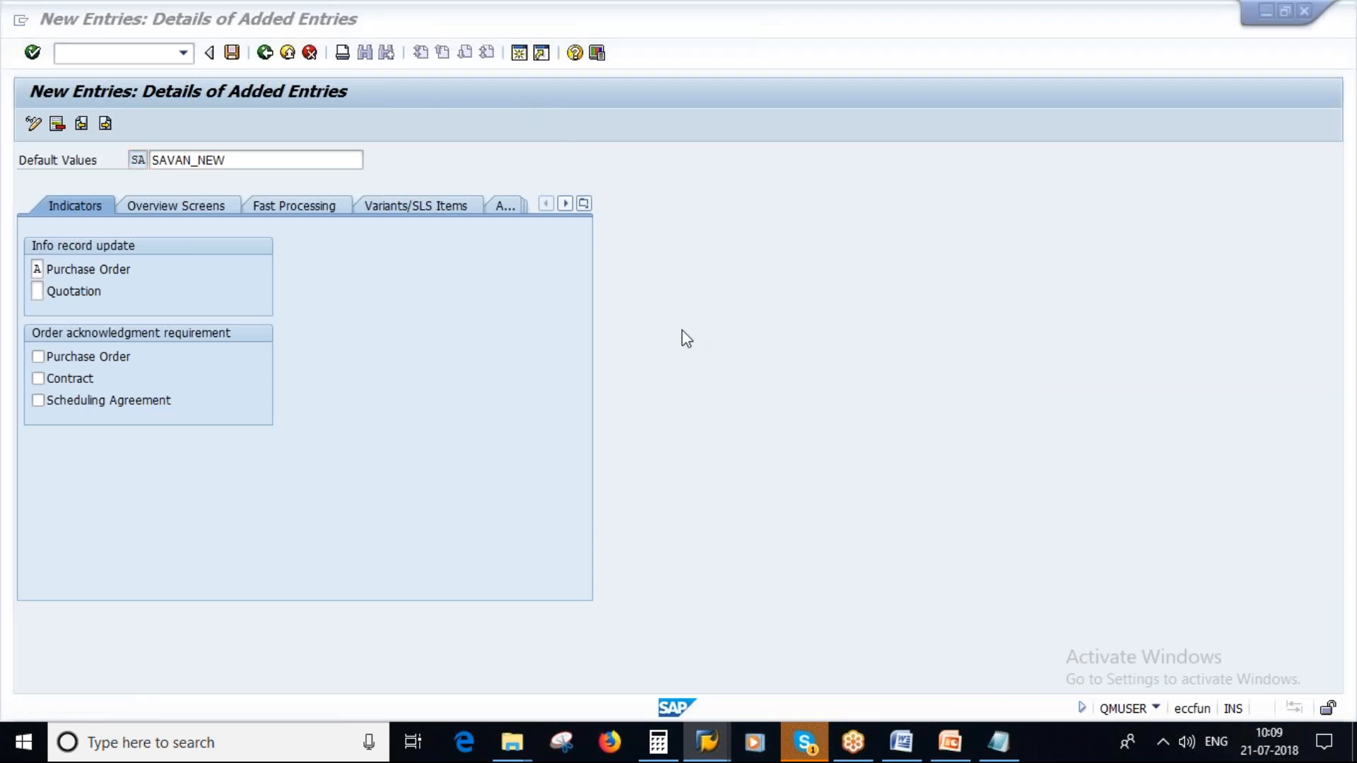
type("s")
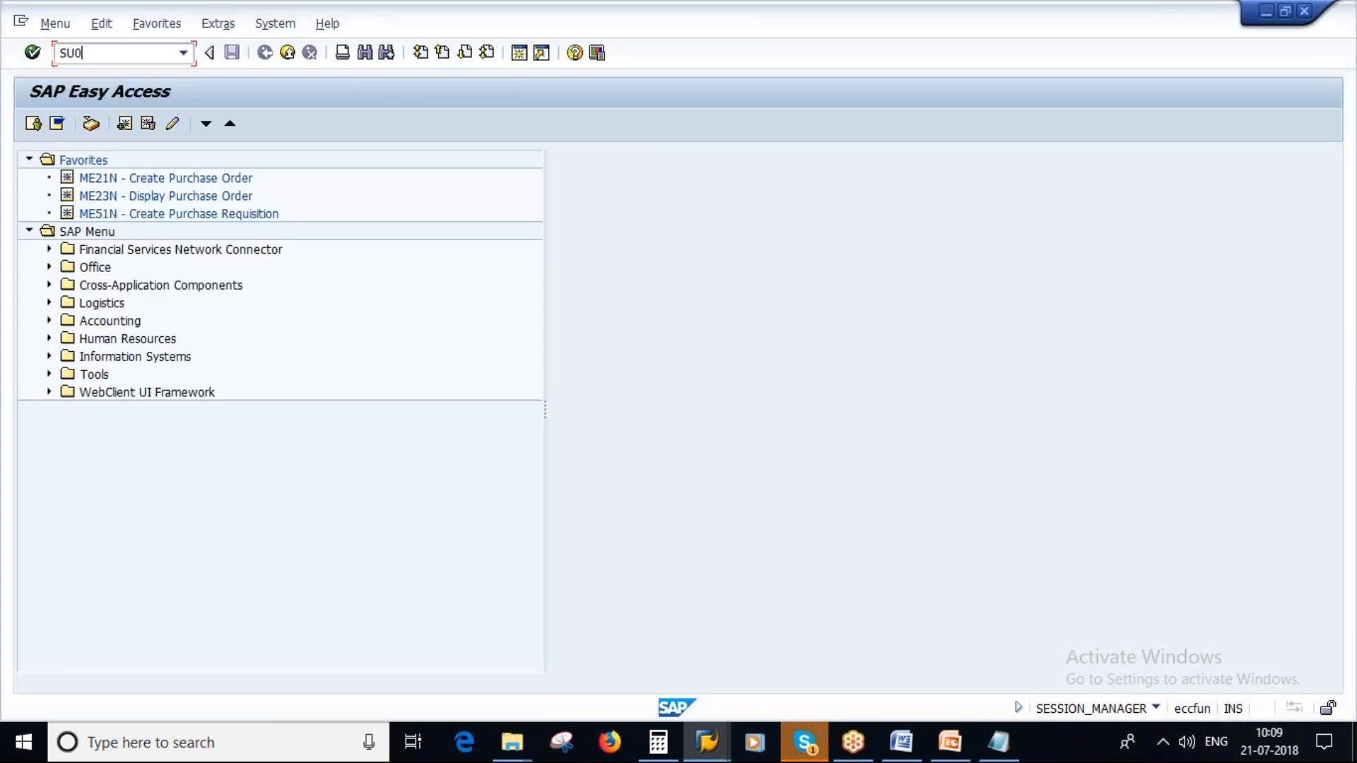
key("Return")
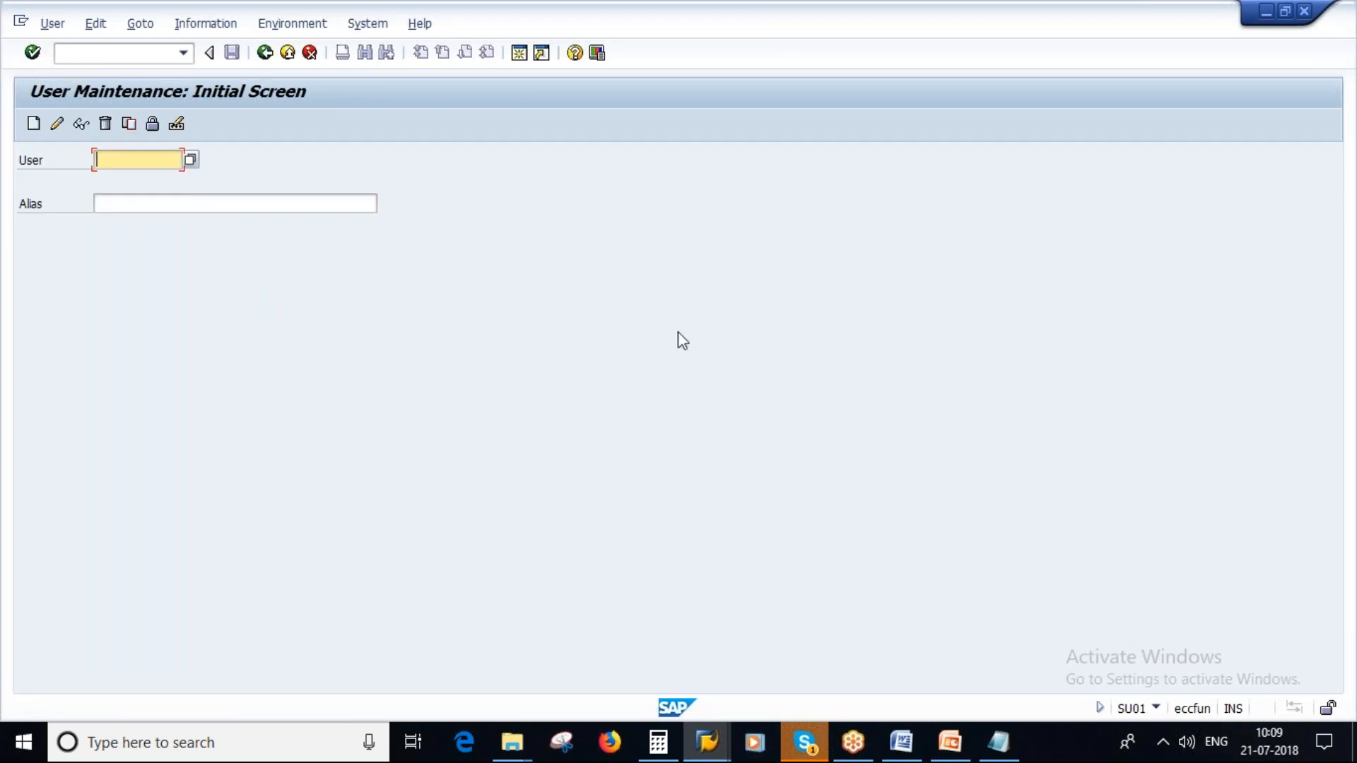
- Enter QMUSER as the user and try opening it in change mode and in create mode
type("QMUSER")
left_click(54, 127)
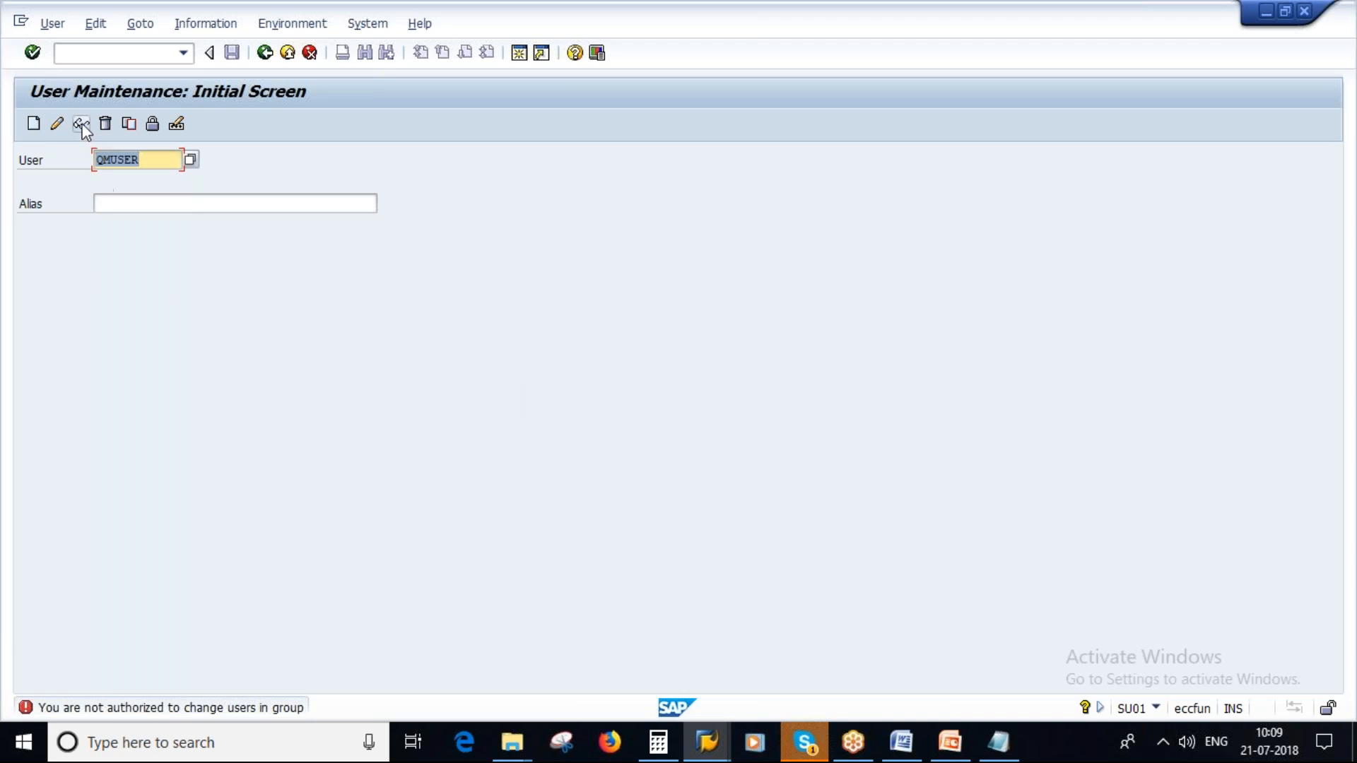
left_click(34, 124)
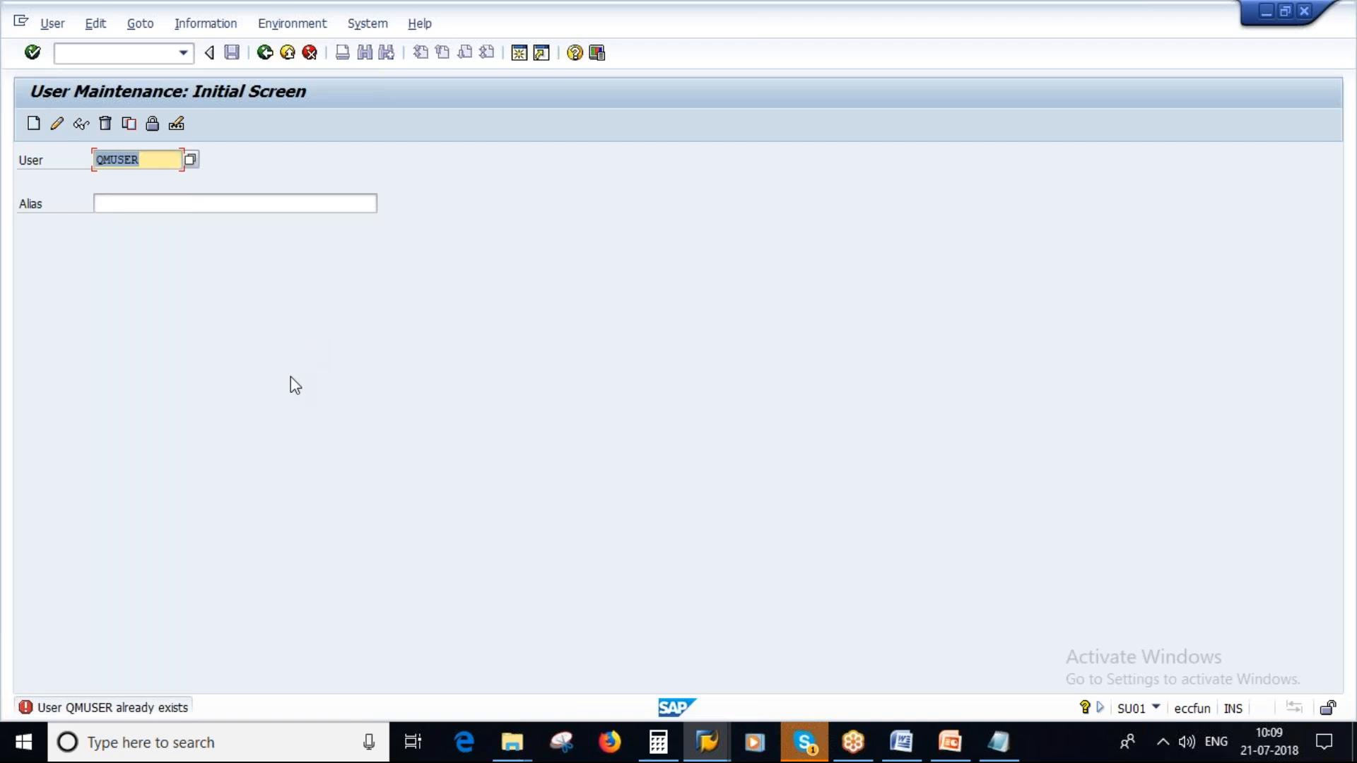
- Display the user record of QMUSER and try to switch it to change mode
left_click(55, 29)
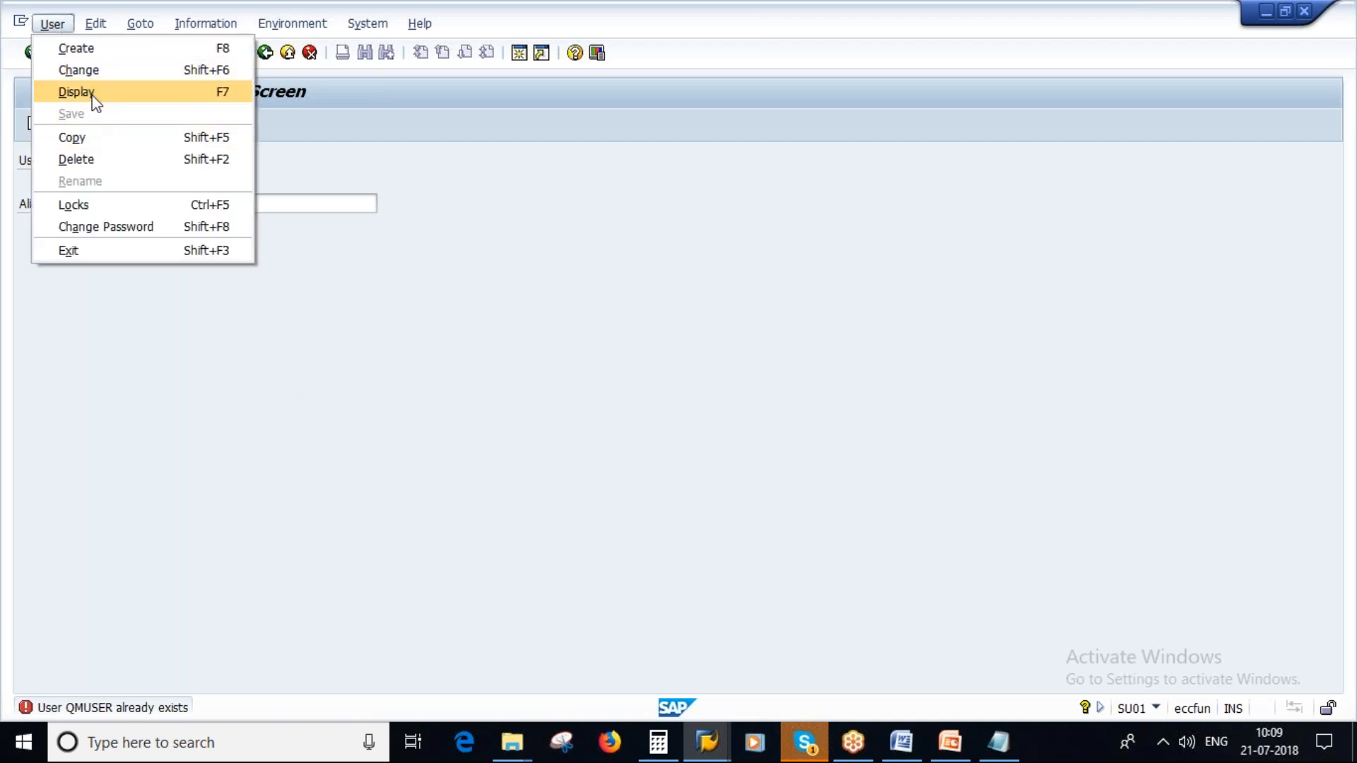
left_click(89, 91)
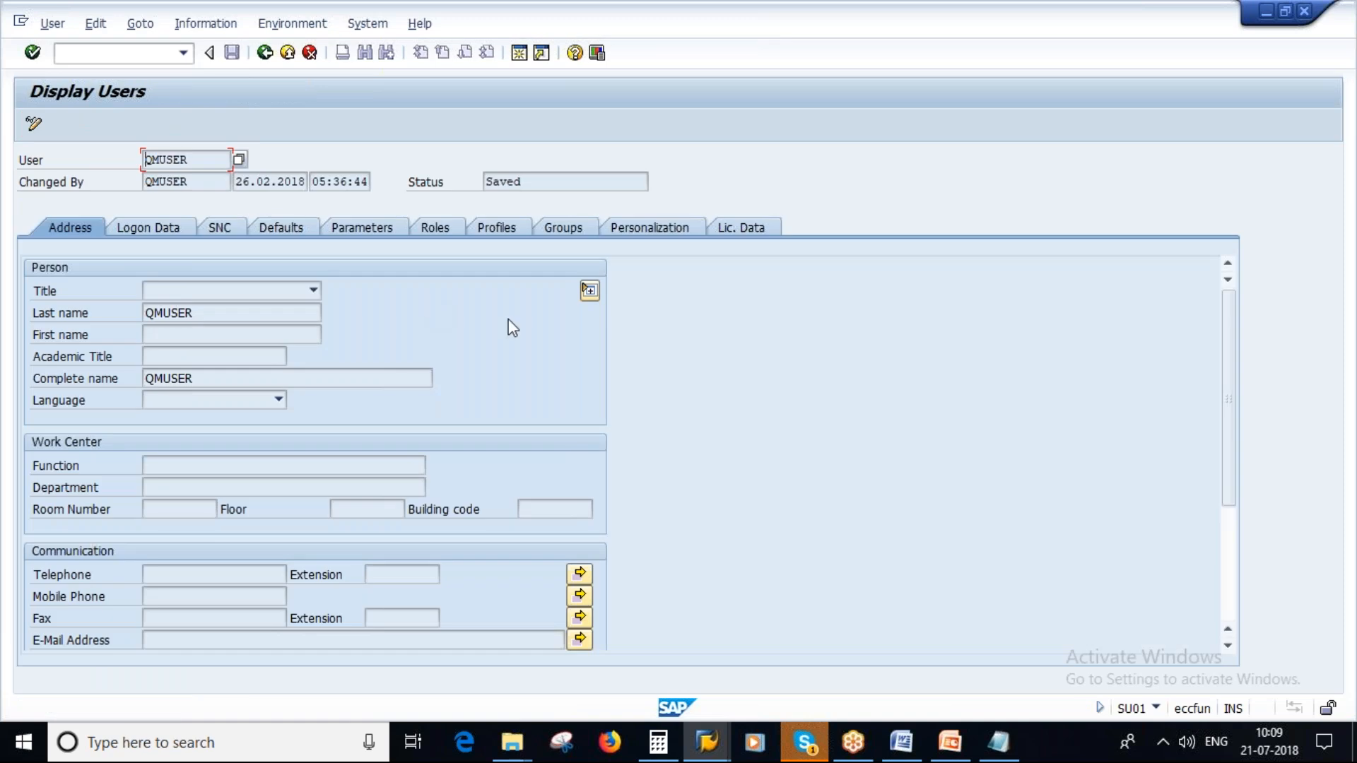
left_click(34, 125)
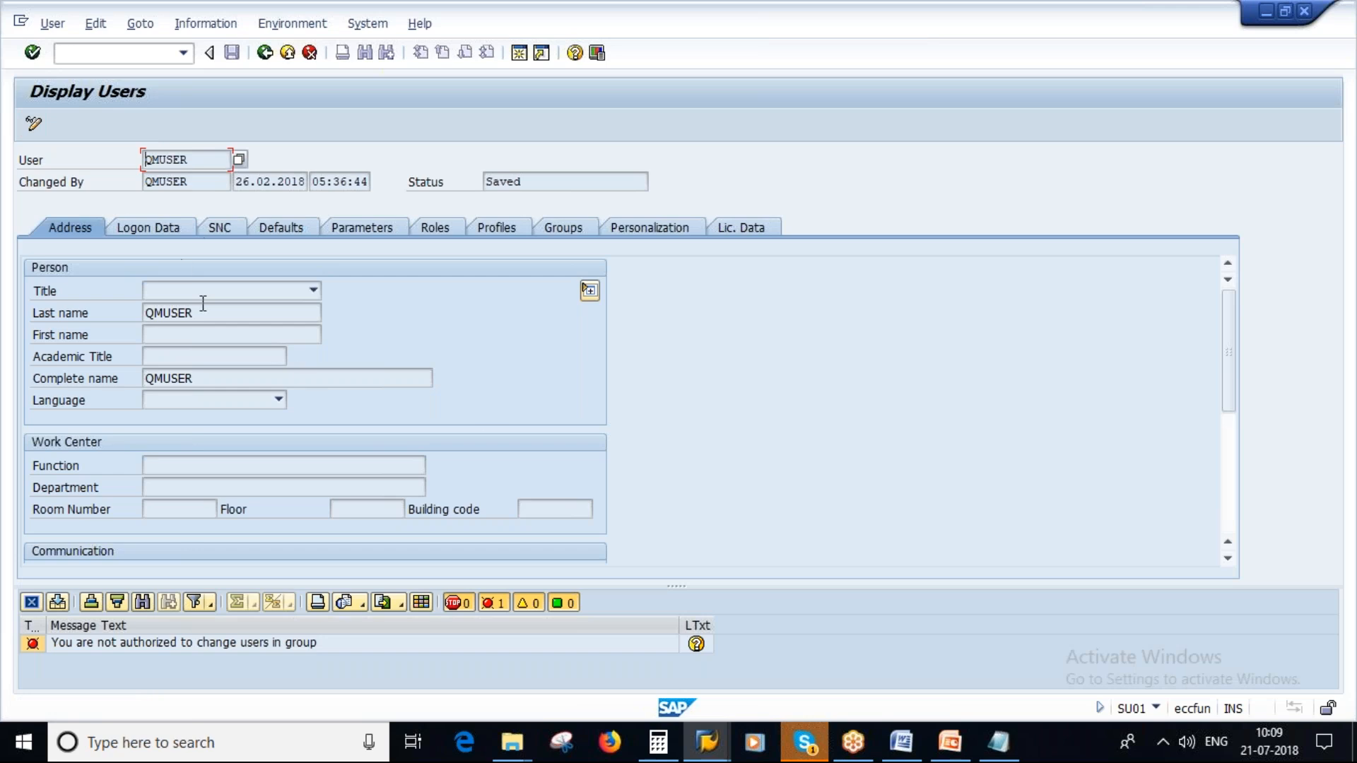
- Examine the parameters of user QMUSER and check the profile assignment parameter on the automatic update customizing slide in PowerPoint
left_click(370, 230)
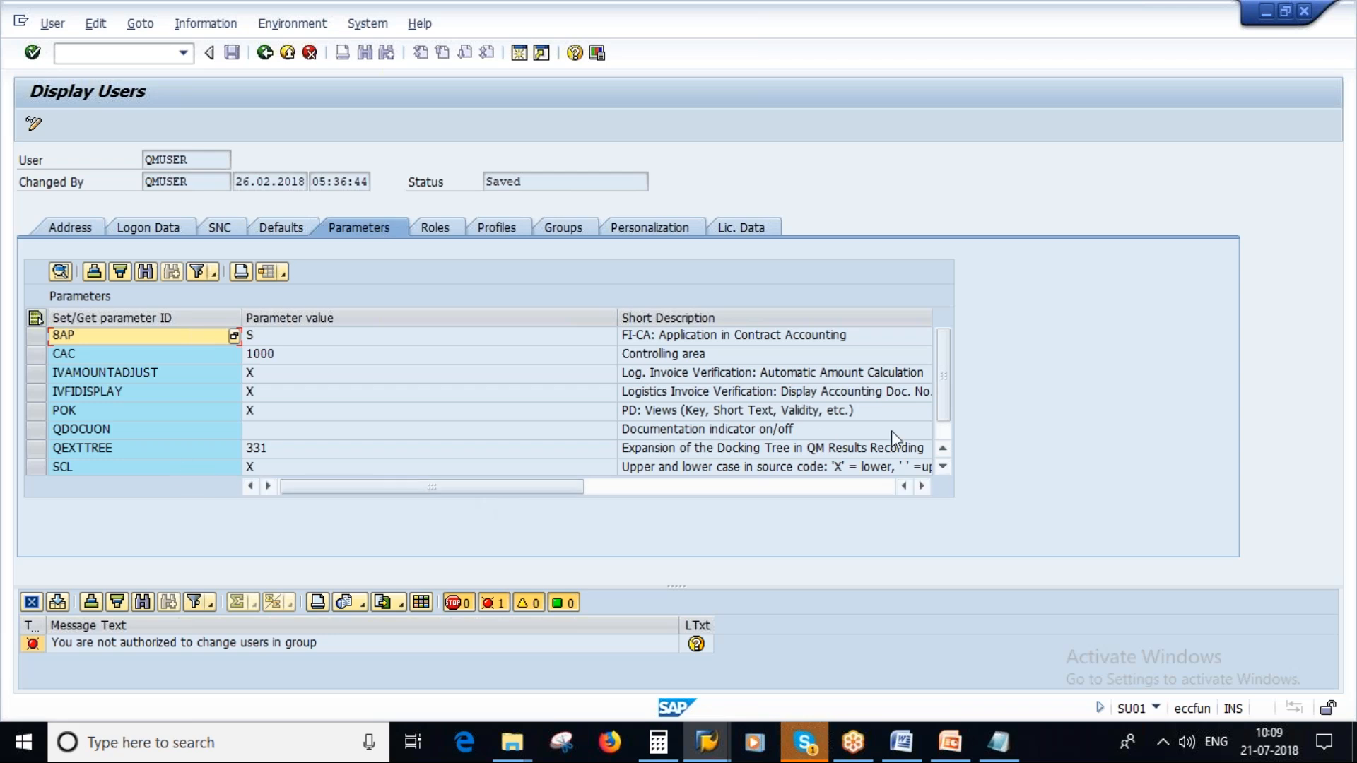
left_click(943, 467)
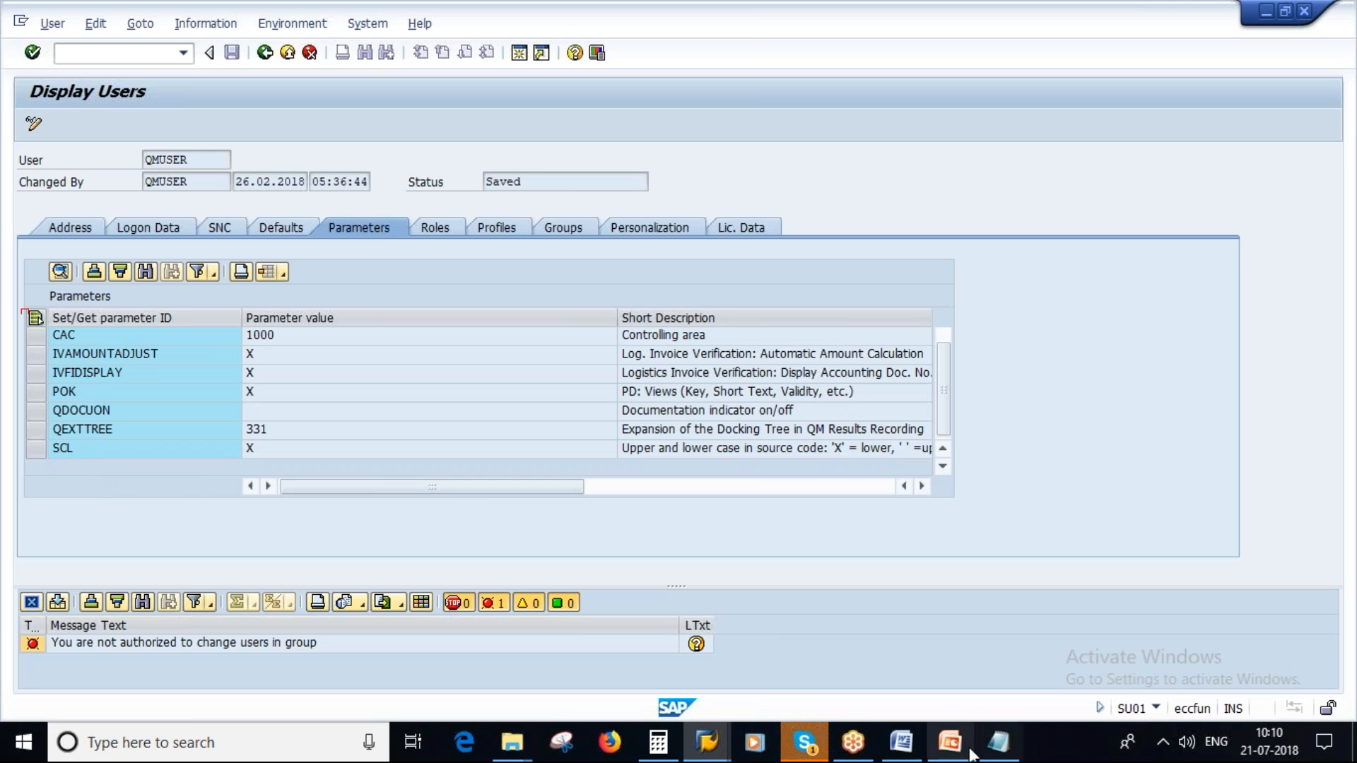
left_click(950, 742)
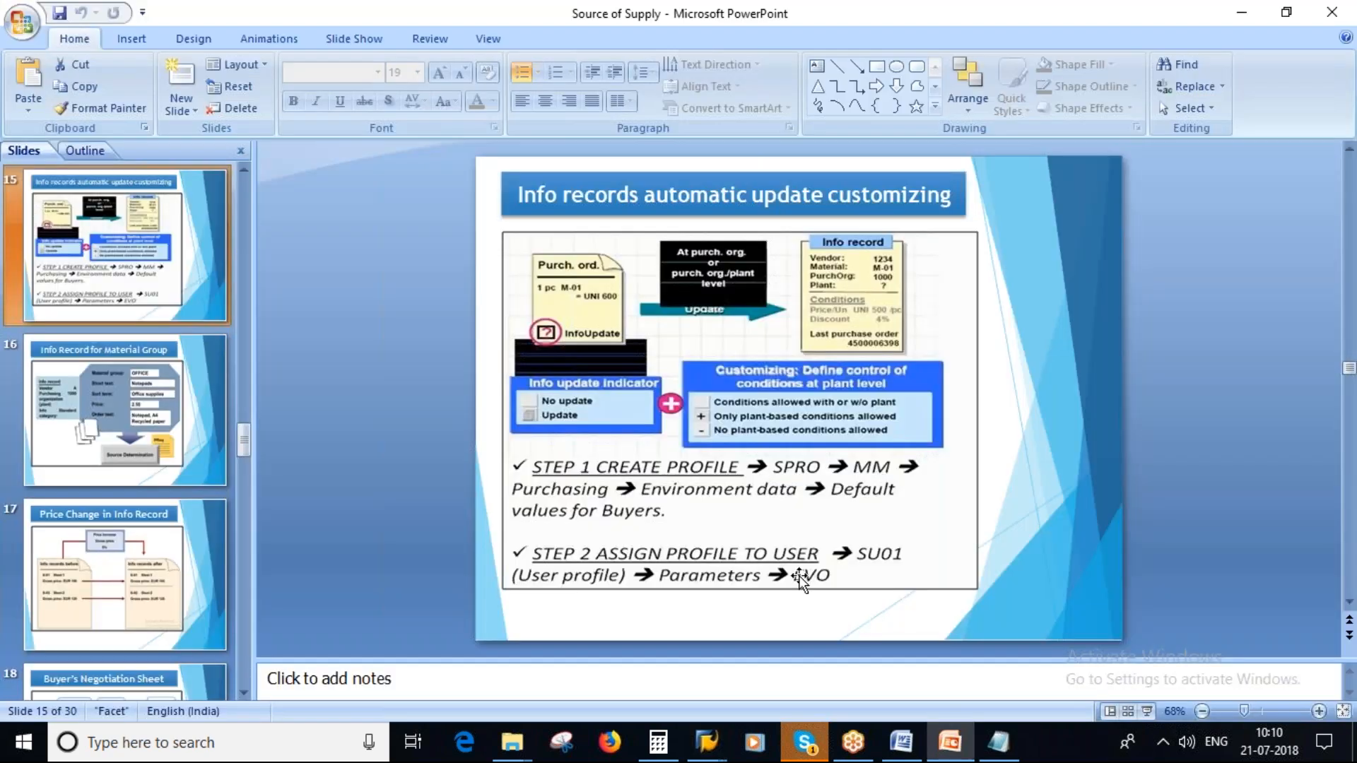
key("alt+Tab")
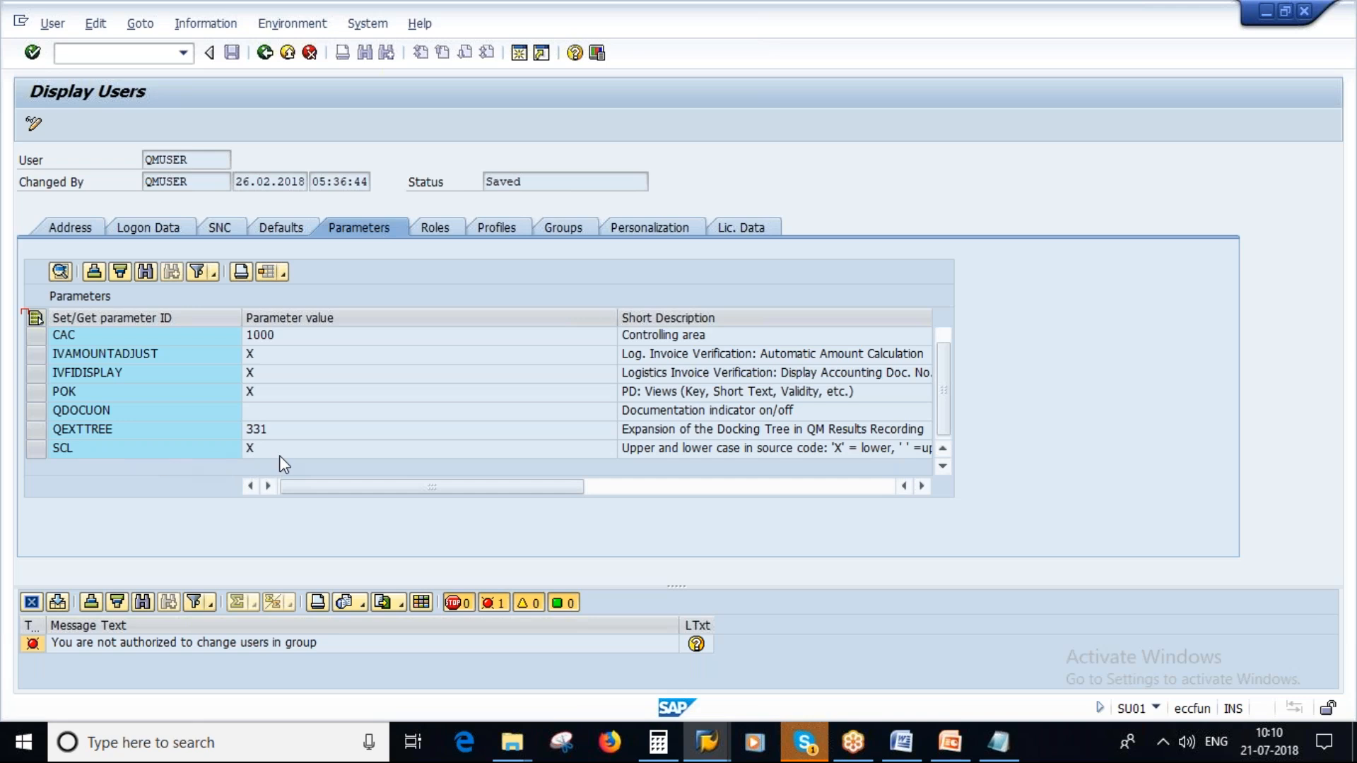
left_click(707, 742)
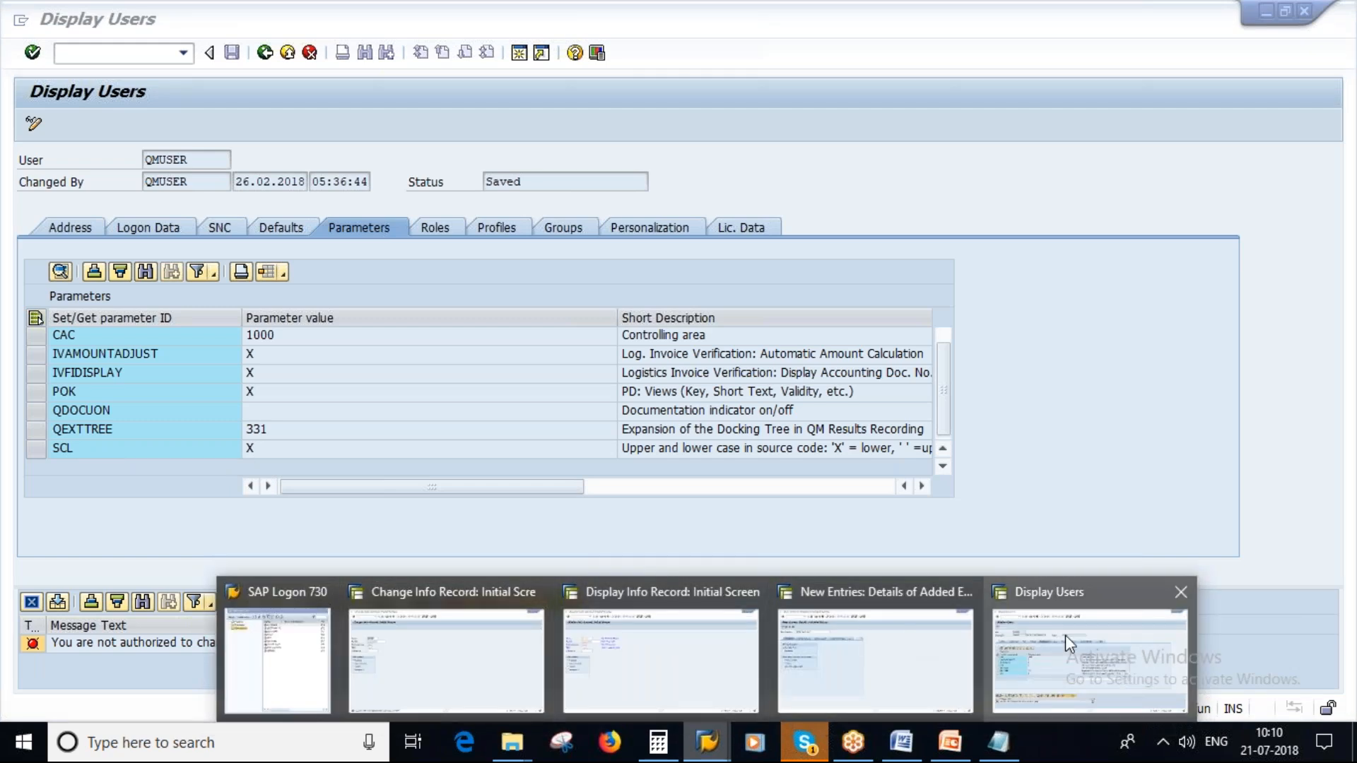
- Review the "Info records automatic update" slide in PowerPoint, and return to the QMUSER parameters in SAP
left_click(951, 742)
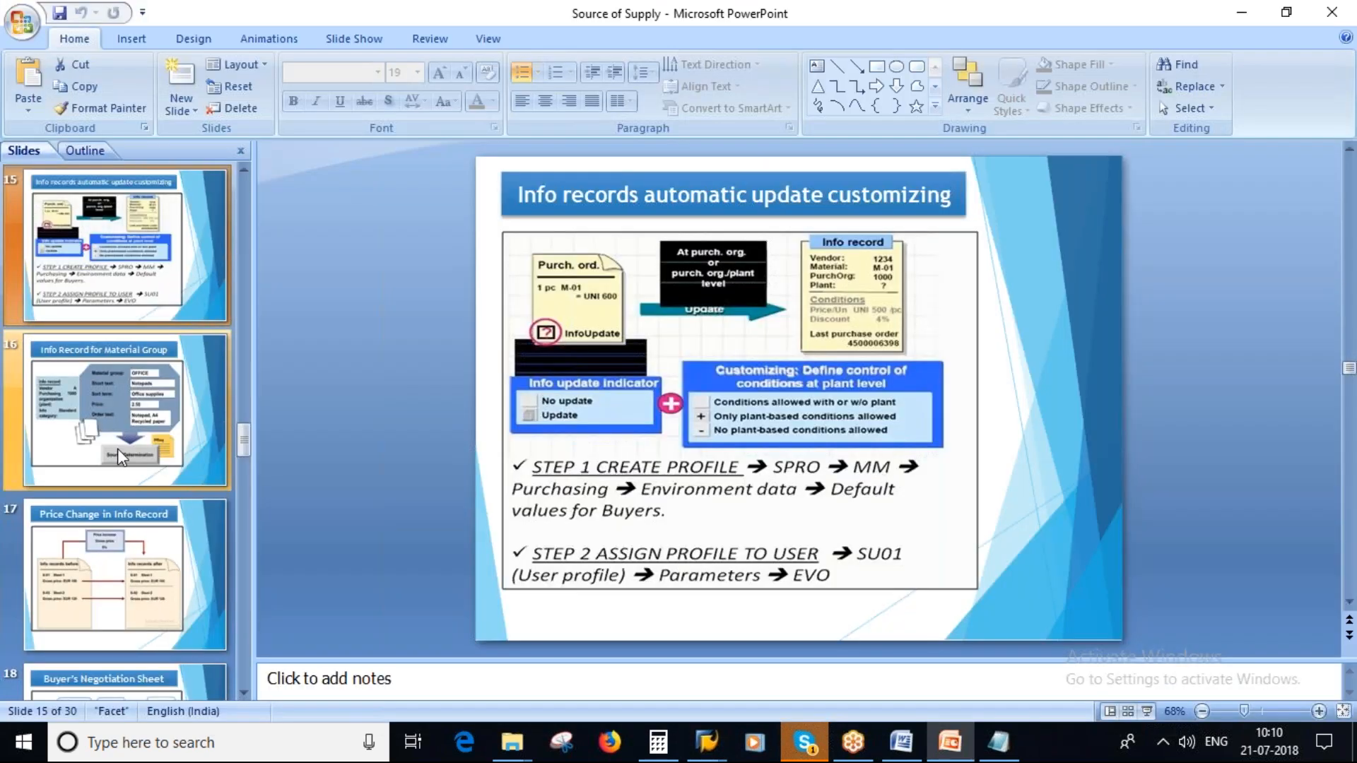
left_click(111, 272)
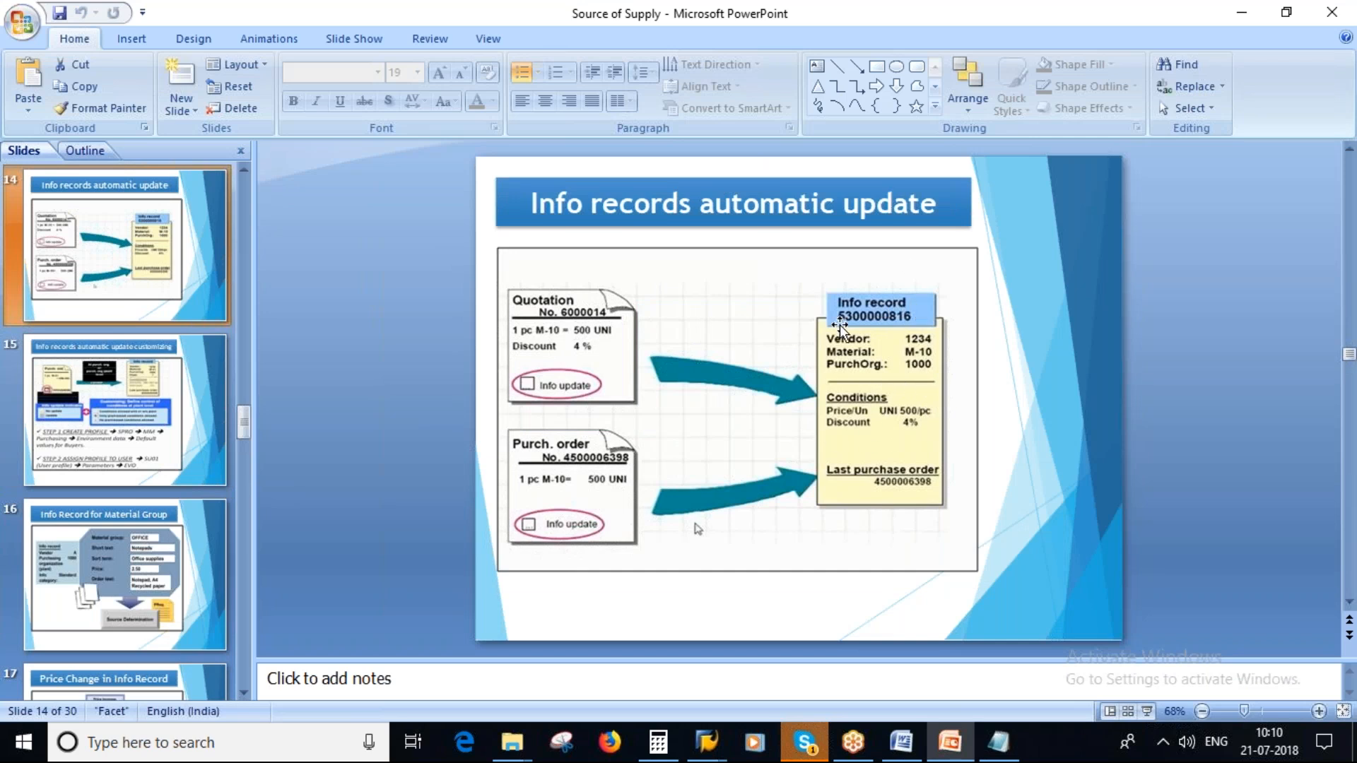
key("alt+Tab")
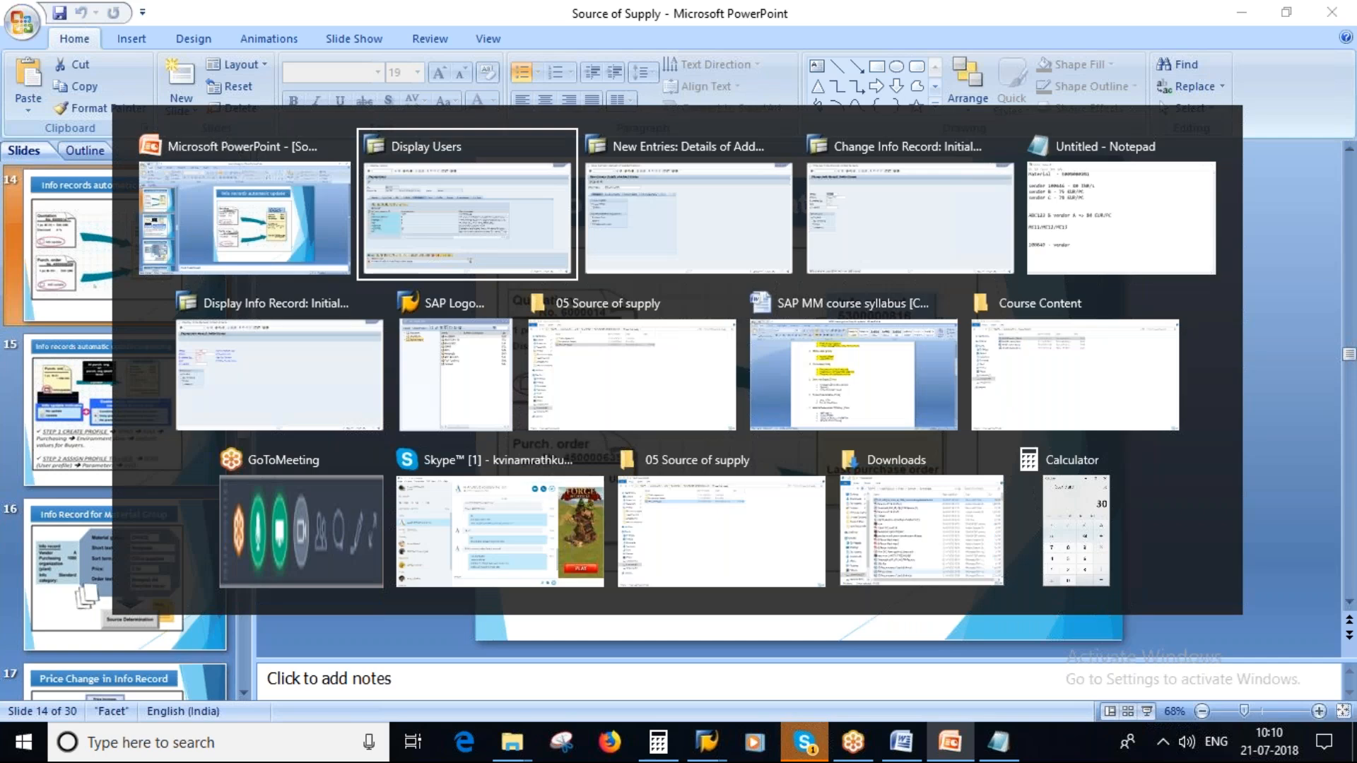
key("alt+Tab")
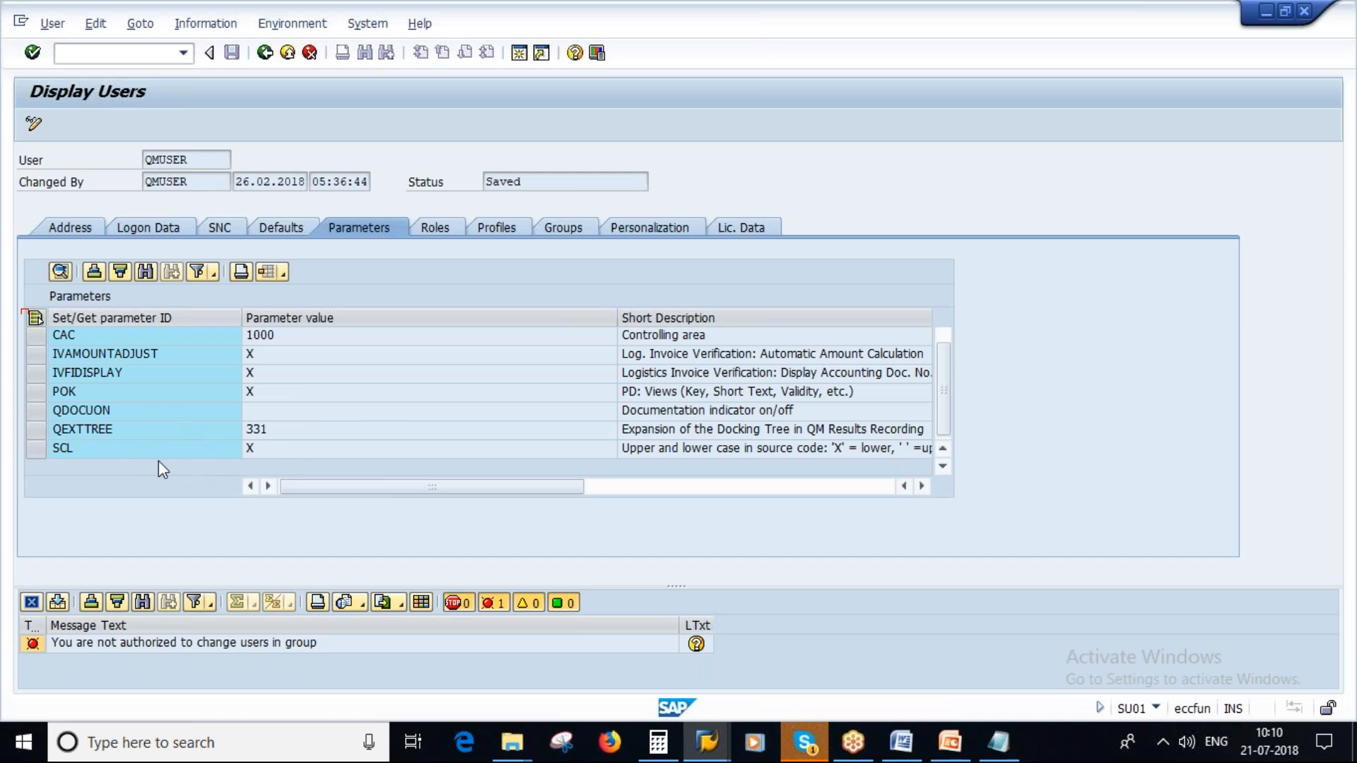
- Switch to PowerPoint and present the "Info Record for Material Group" slide in full-screen slide show
left_click(950, 742)
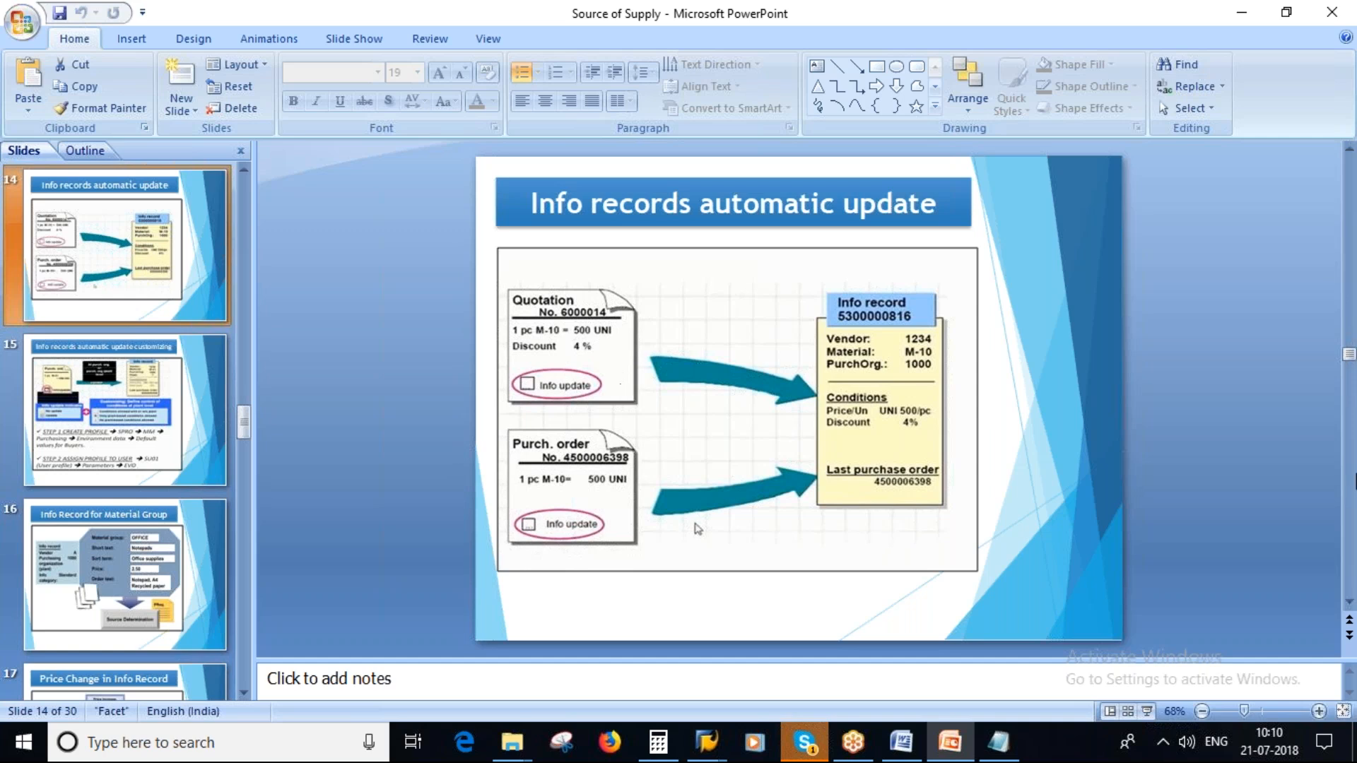
left_click(107, 574)
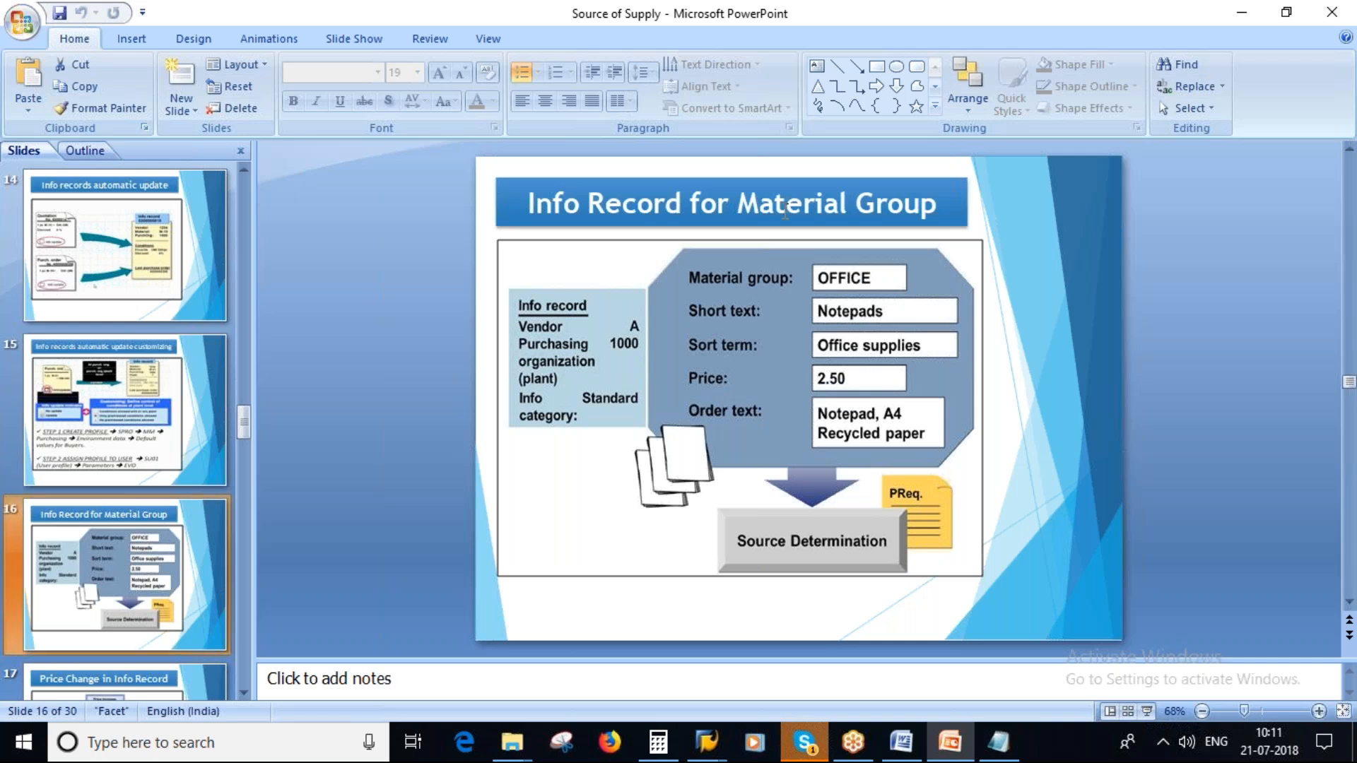
left_click(1147, 711)
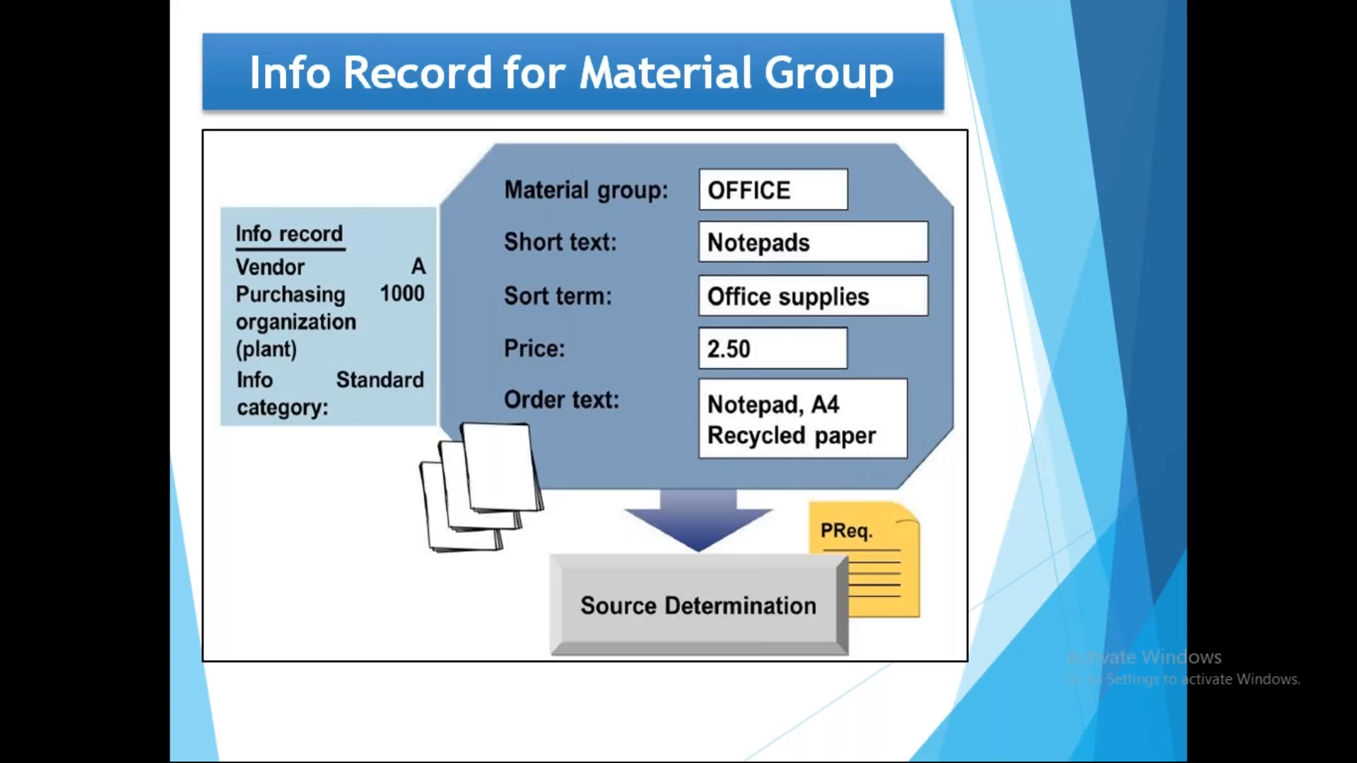
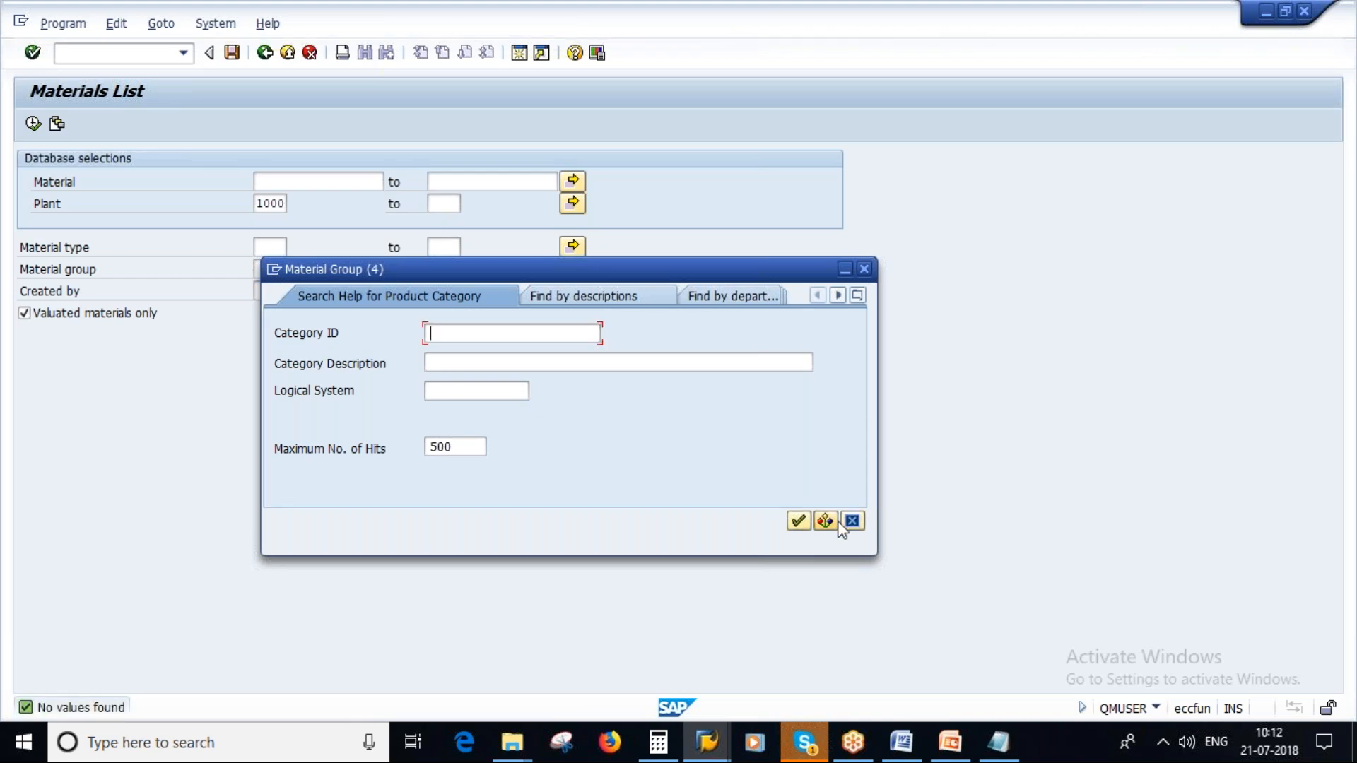
- Search for material groups by description in the material group search help
left_click(859, 298)
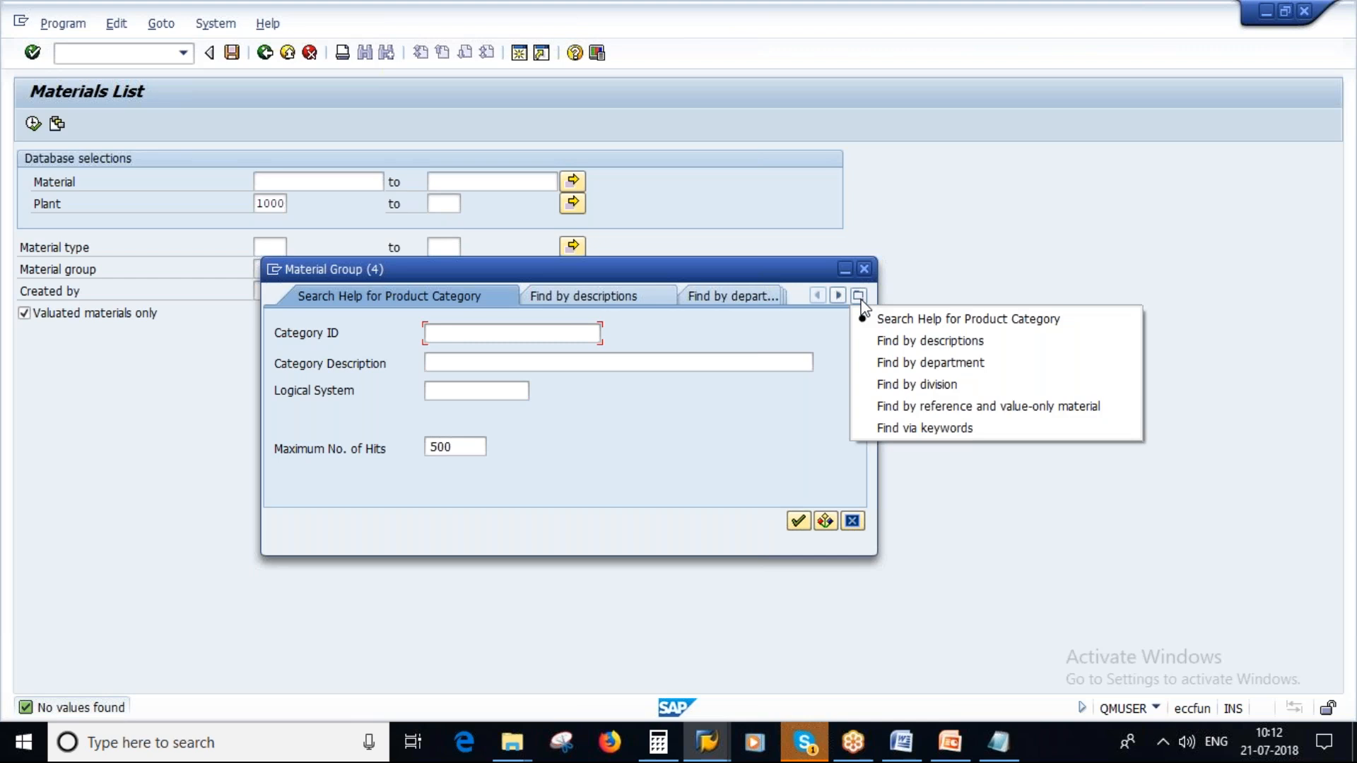
left_click(970, 342)
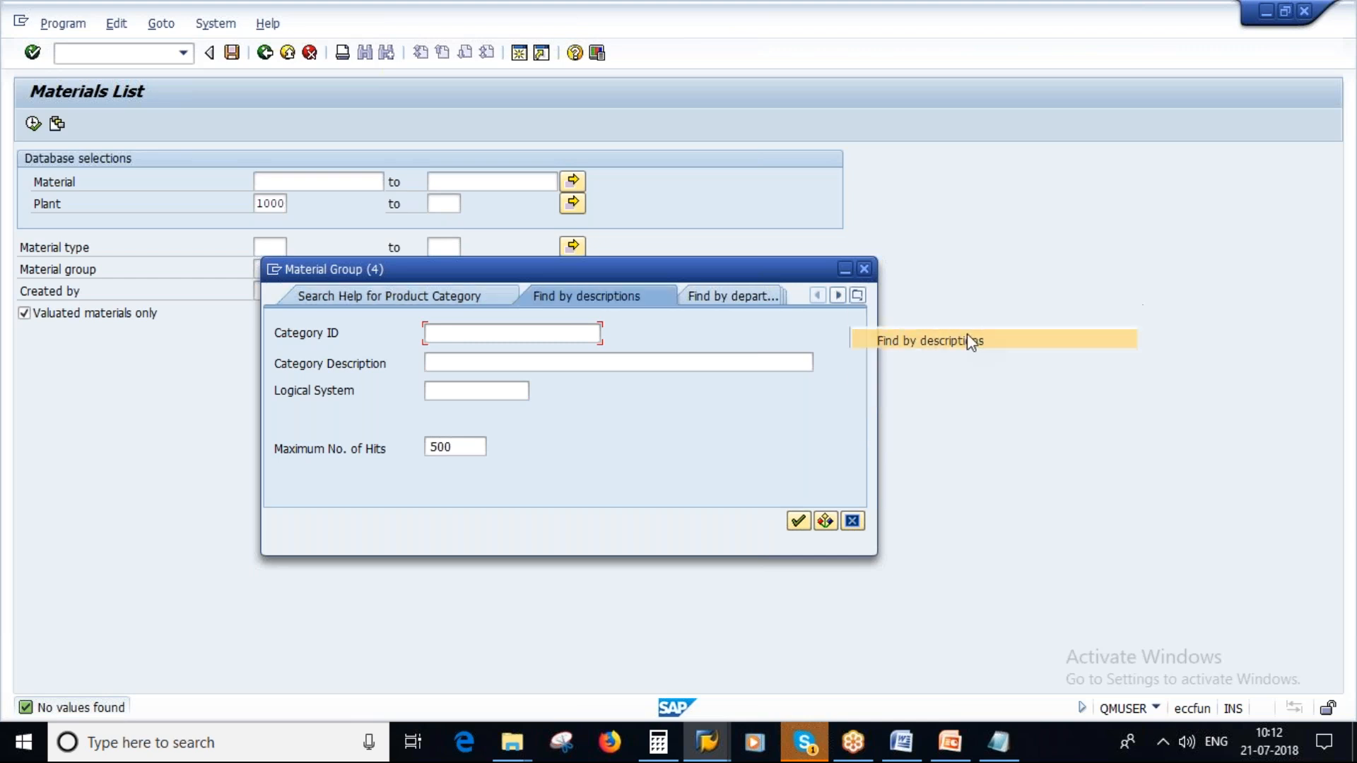
left_click(798, 521)
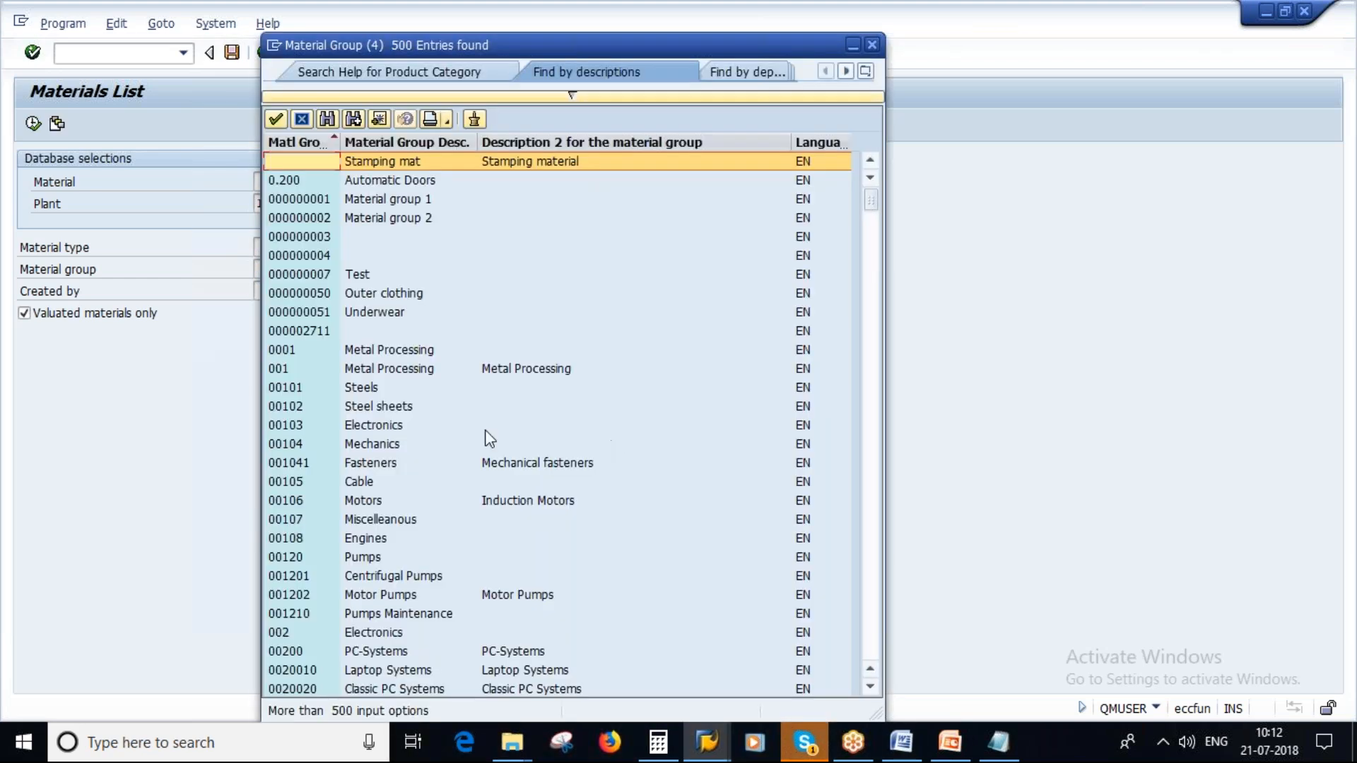
- Examine the material group codes and descriptions in the search help's hit list
scroll(459, 537, "down", 1)
scroll(475, 574, "down", 4)
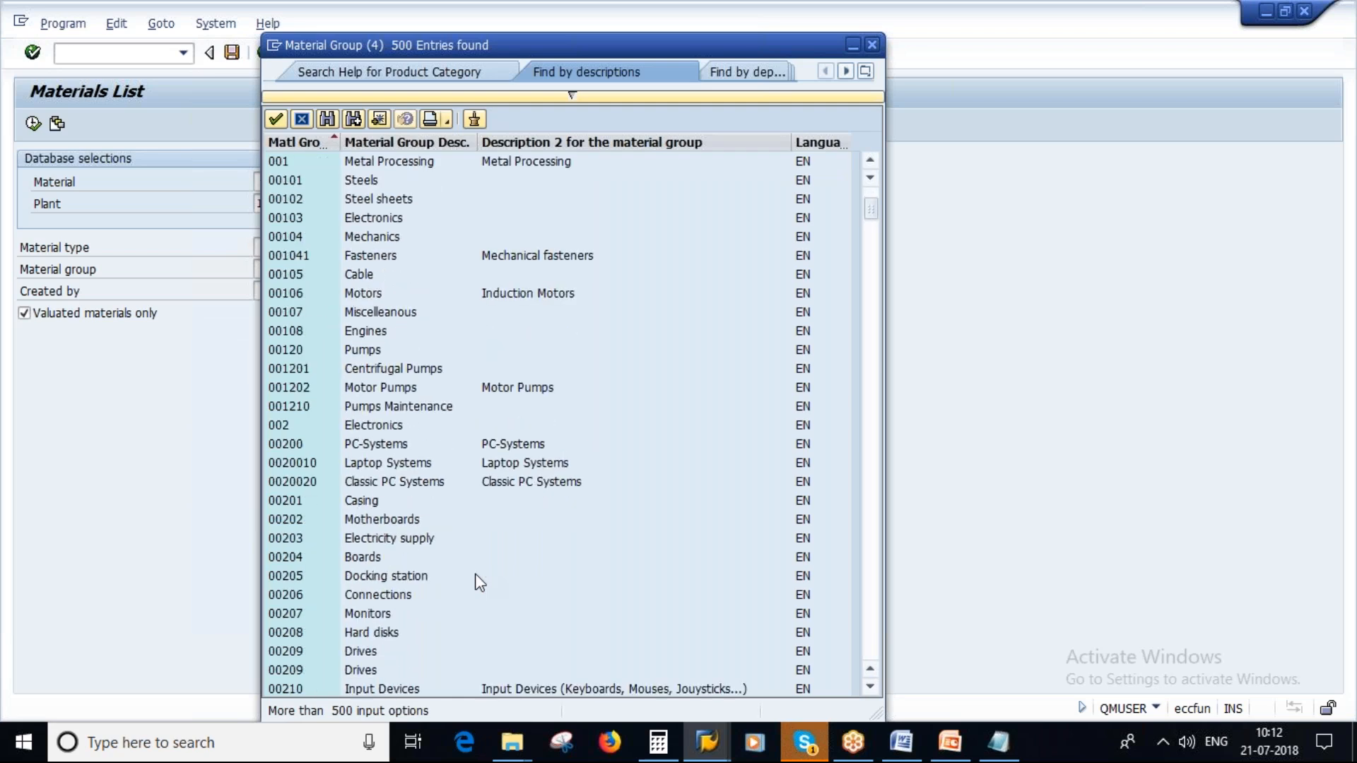
scroll(475, 574, "down", 3)
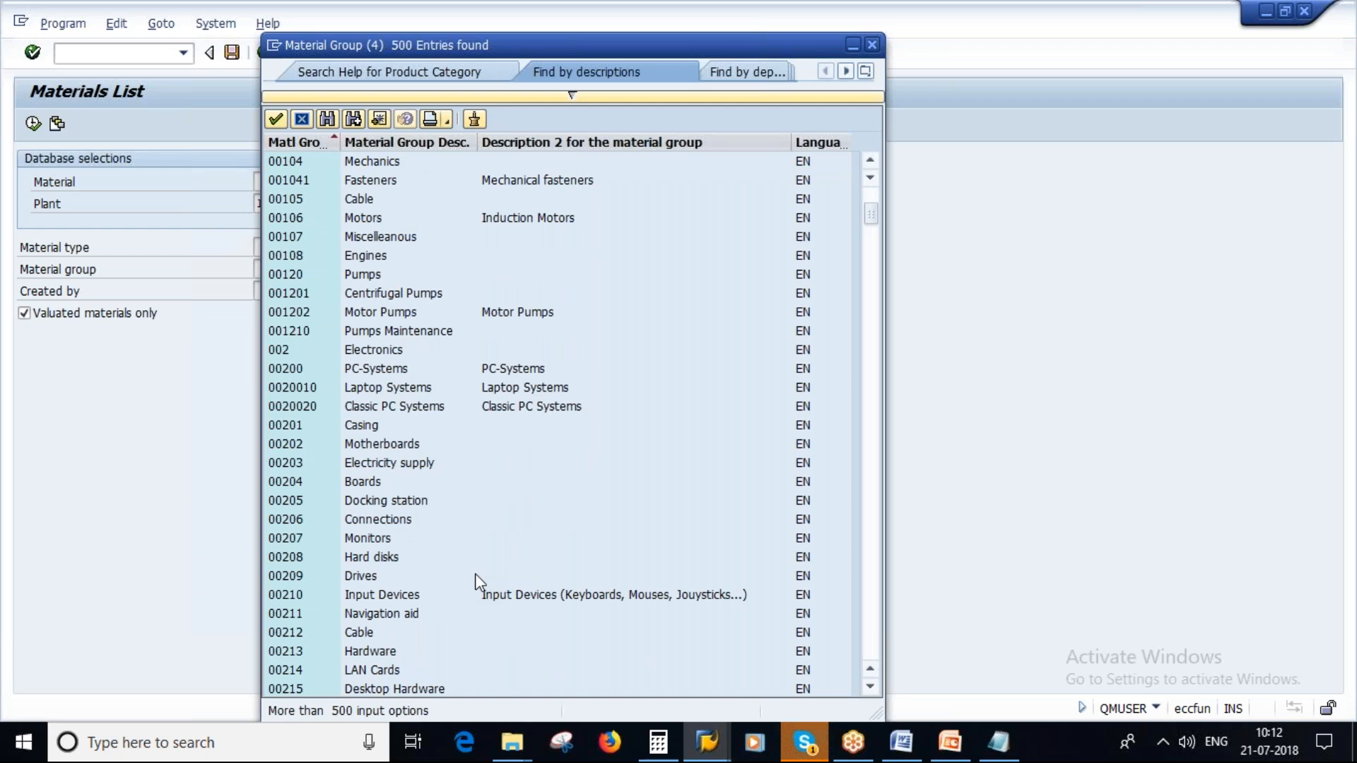
scroll(475, 574, "down", 1)
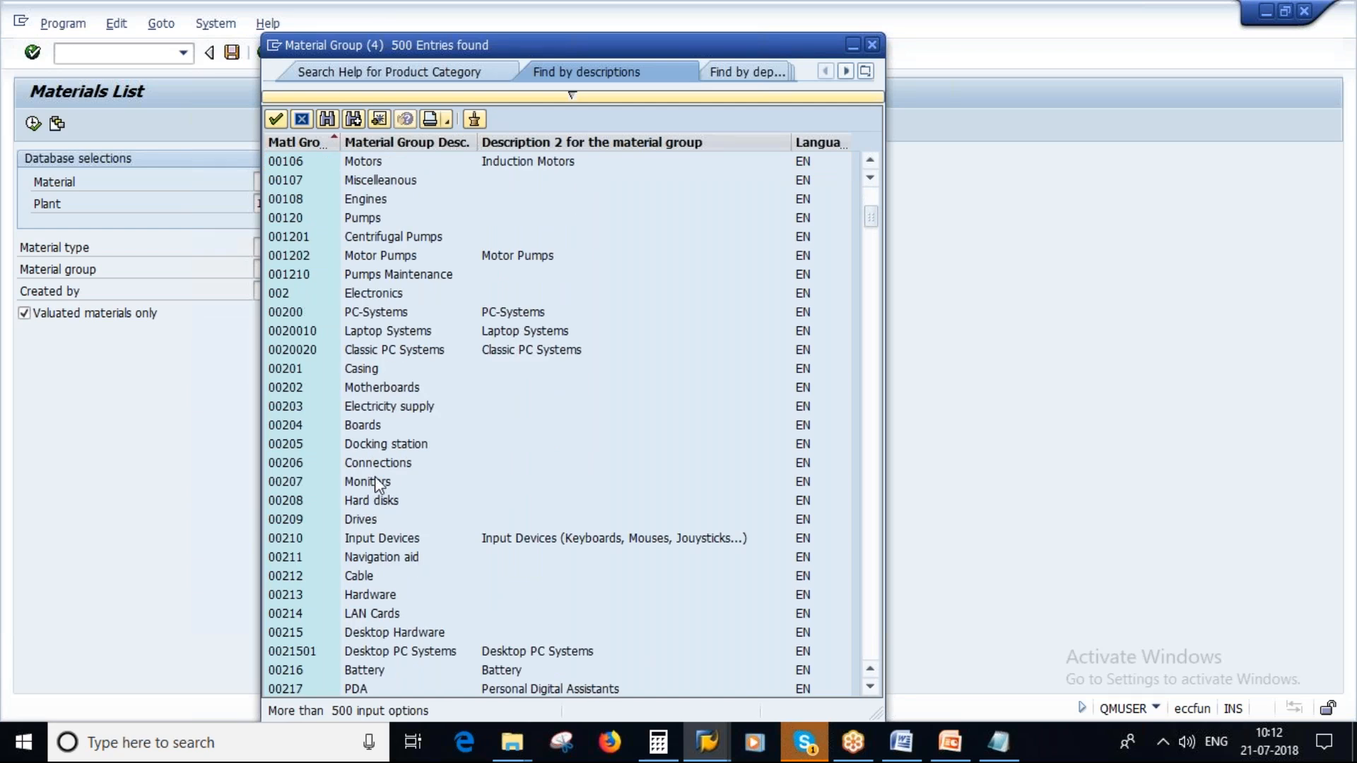
scroll(533, 521, "down", 2)
scroll(534, 521, "down", 5)
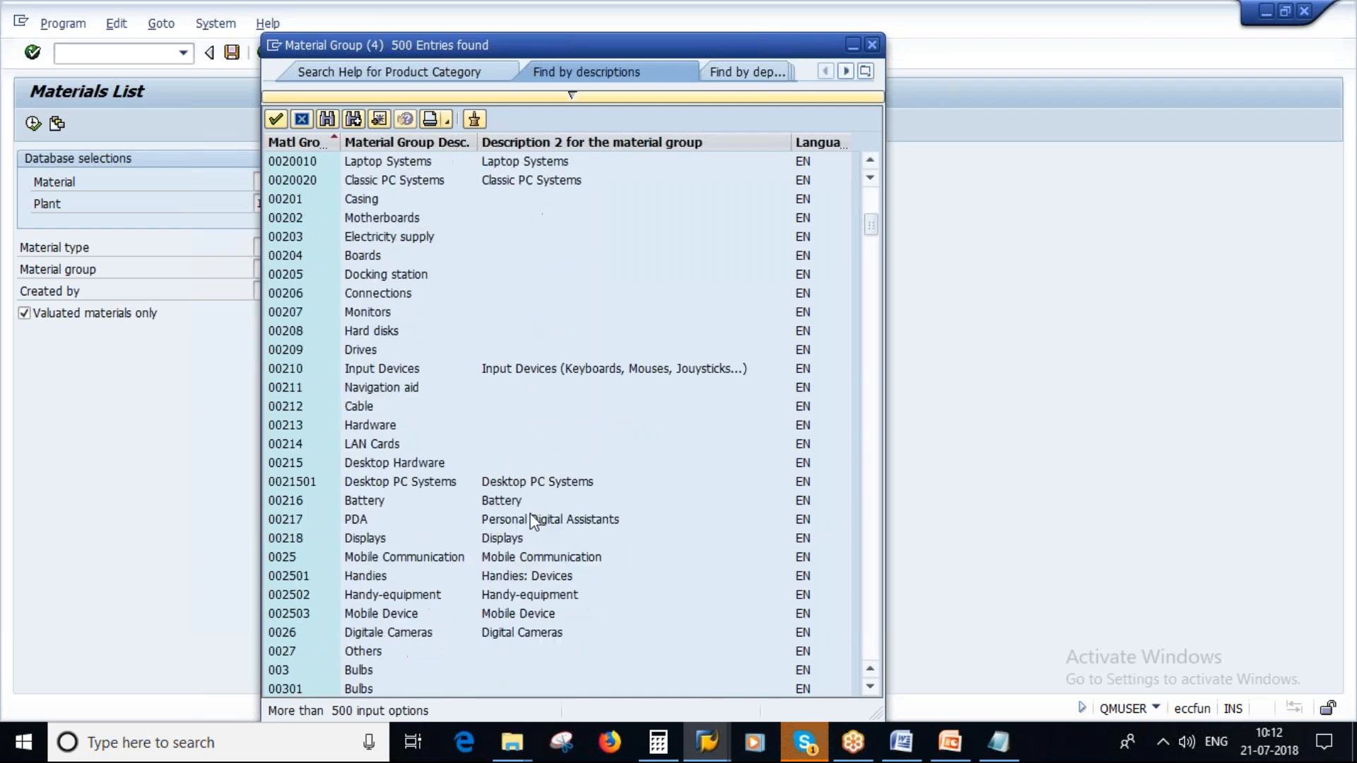
scroll(534, 522, "down", 3)
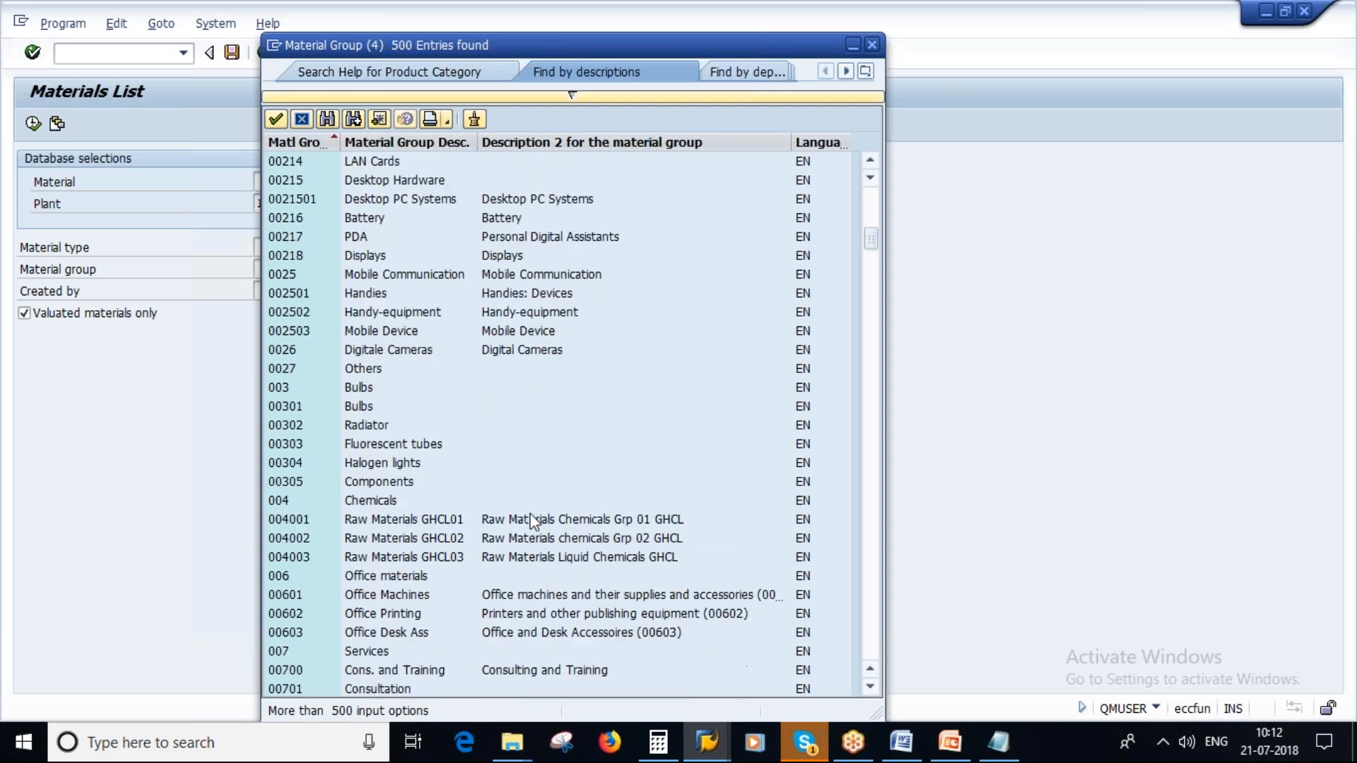
scroll(532, 522, "up", 2)
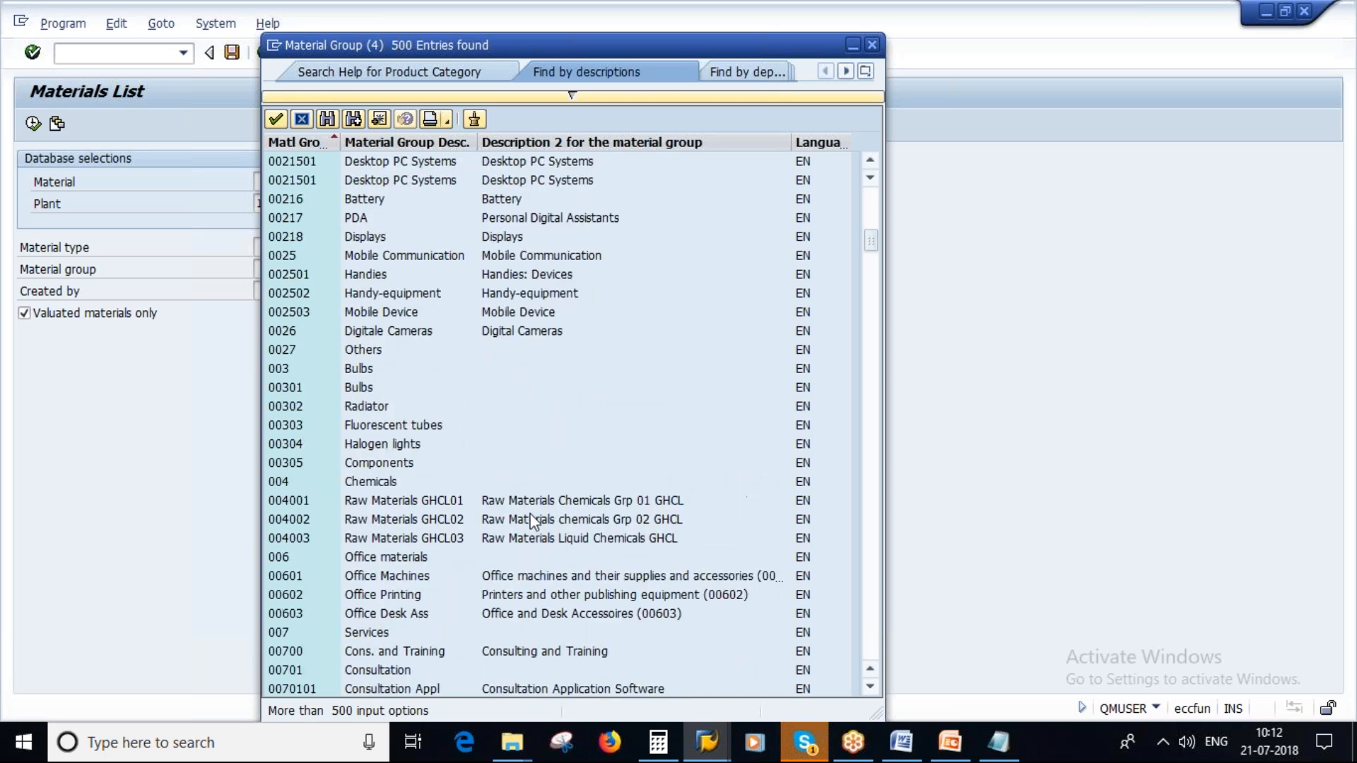
scroll(534, 521, "up", 6)
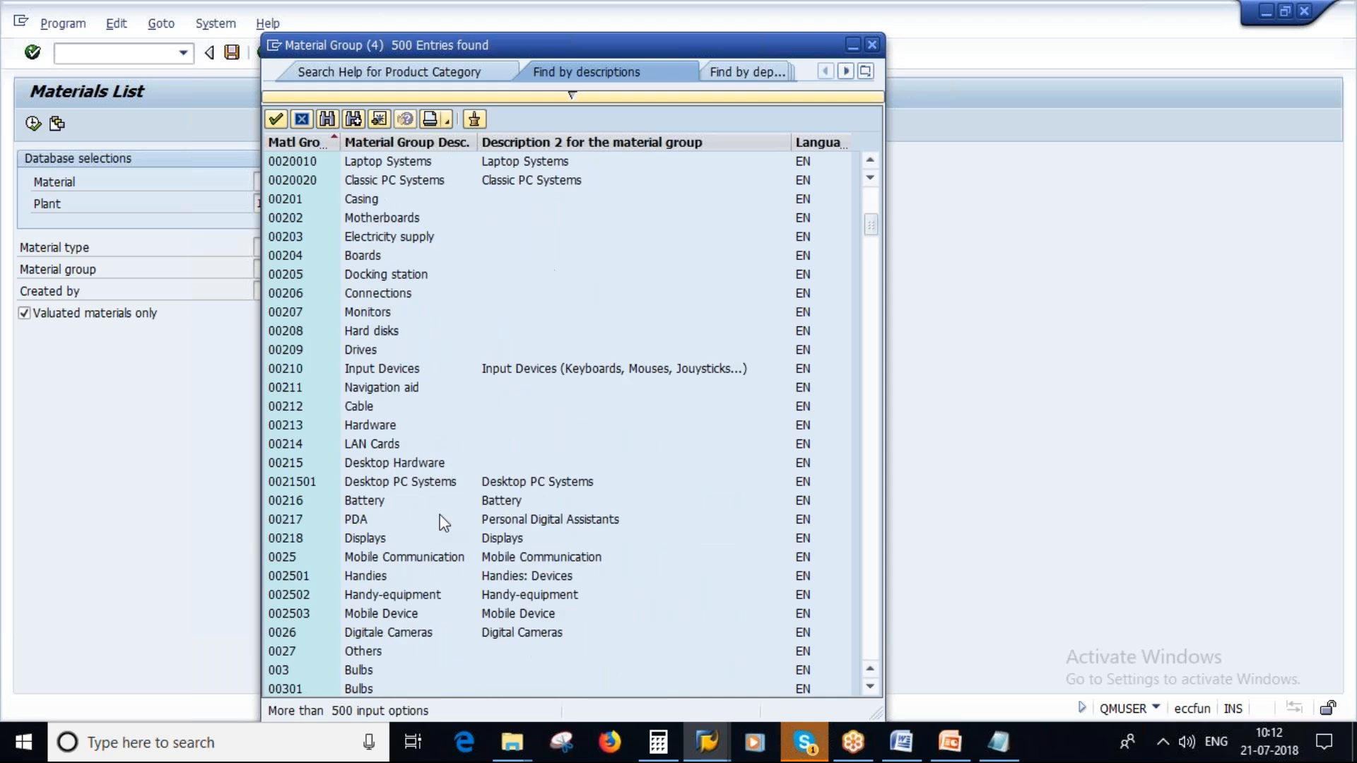
scroll(396, 297, "up", 2)
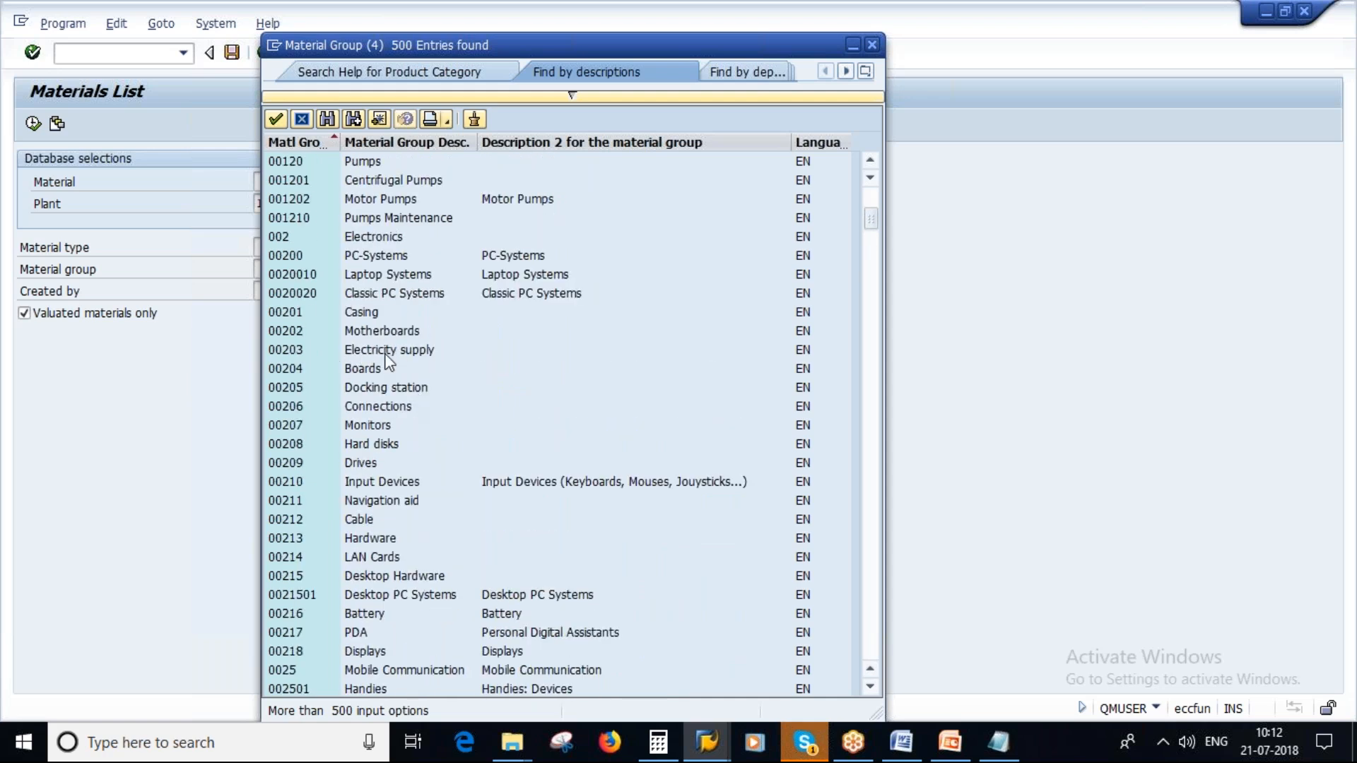
scroll(406, 412, "up", 1)
scroll(406, 411, "up", 3)
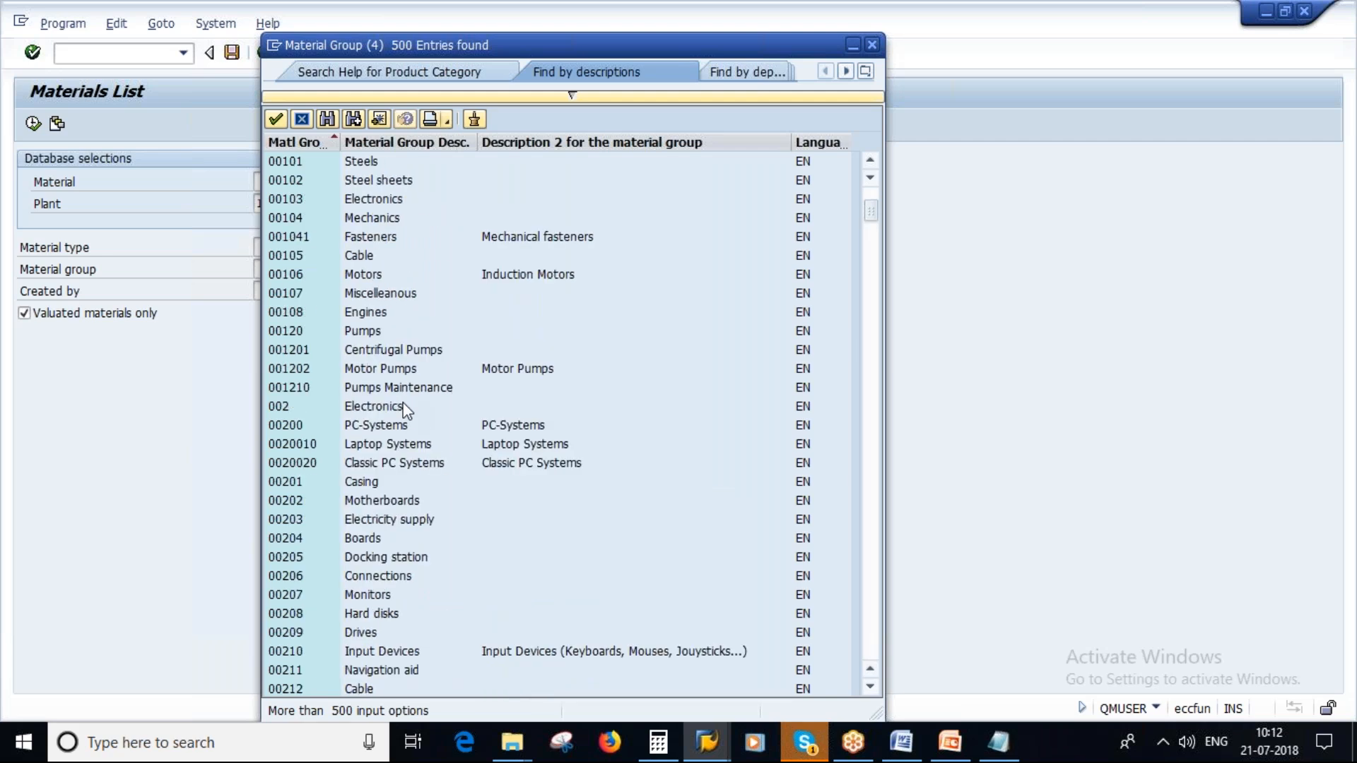
scroll(375, 328, "up", 2)
scroll(393, 482, "up", 1)
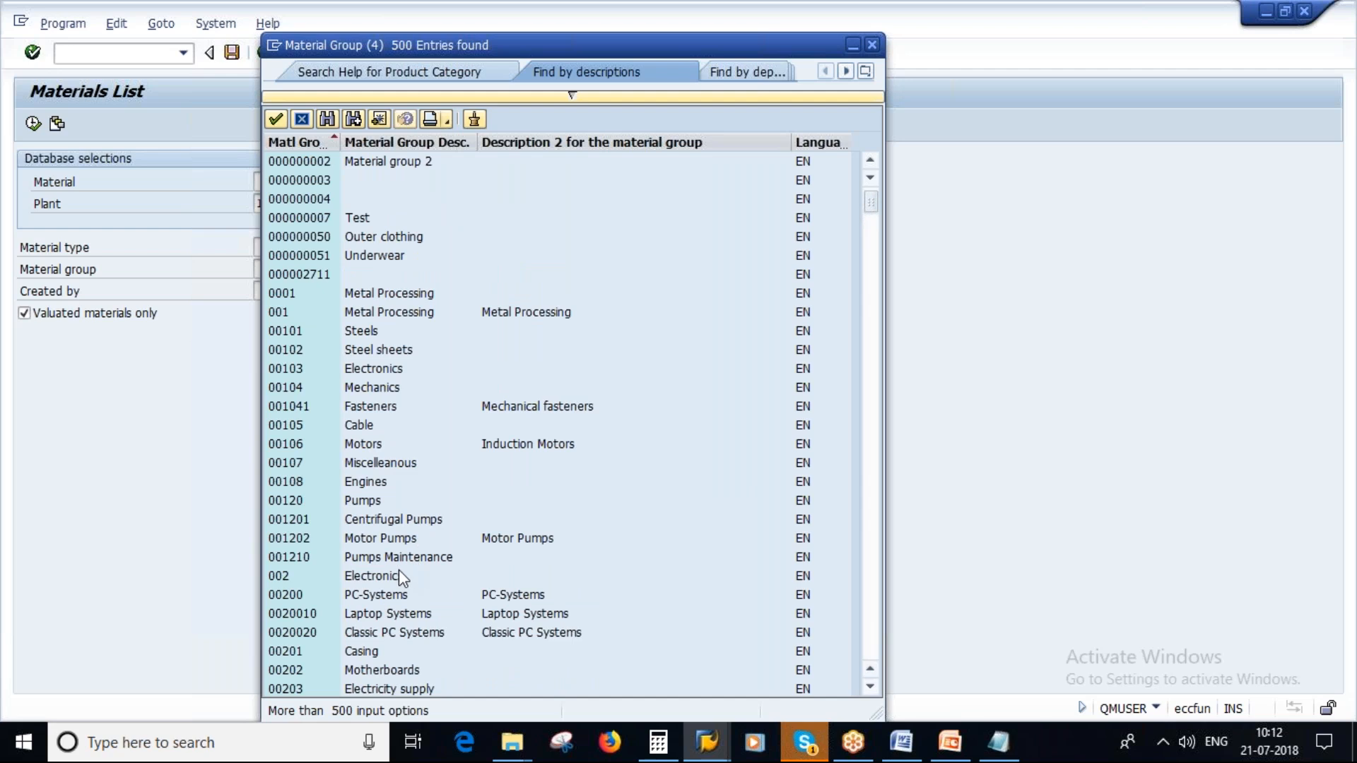
scroll(404, 516, "down", 2)
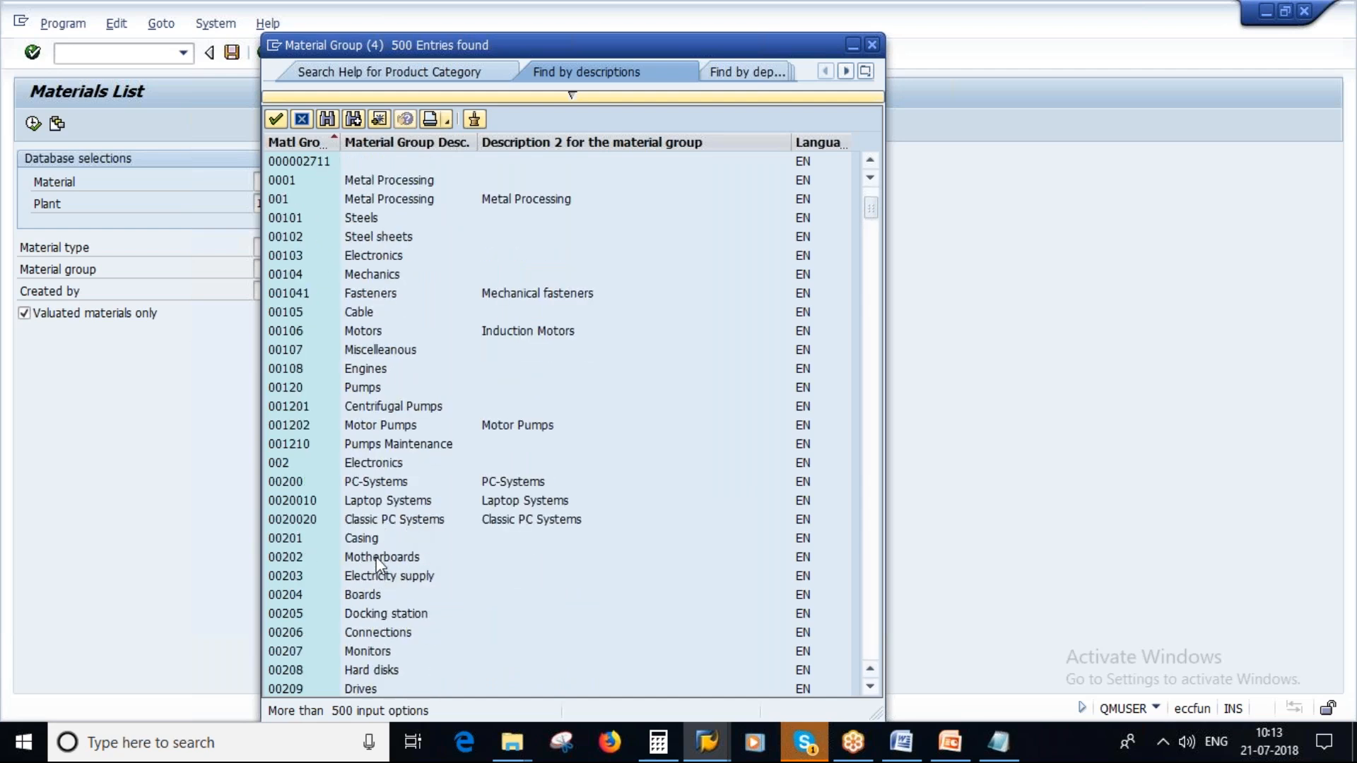
scroll(359, 472, "up", 3)
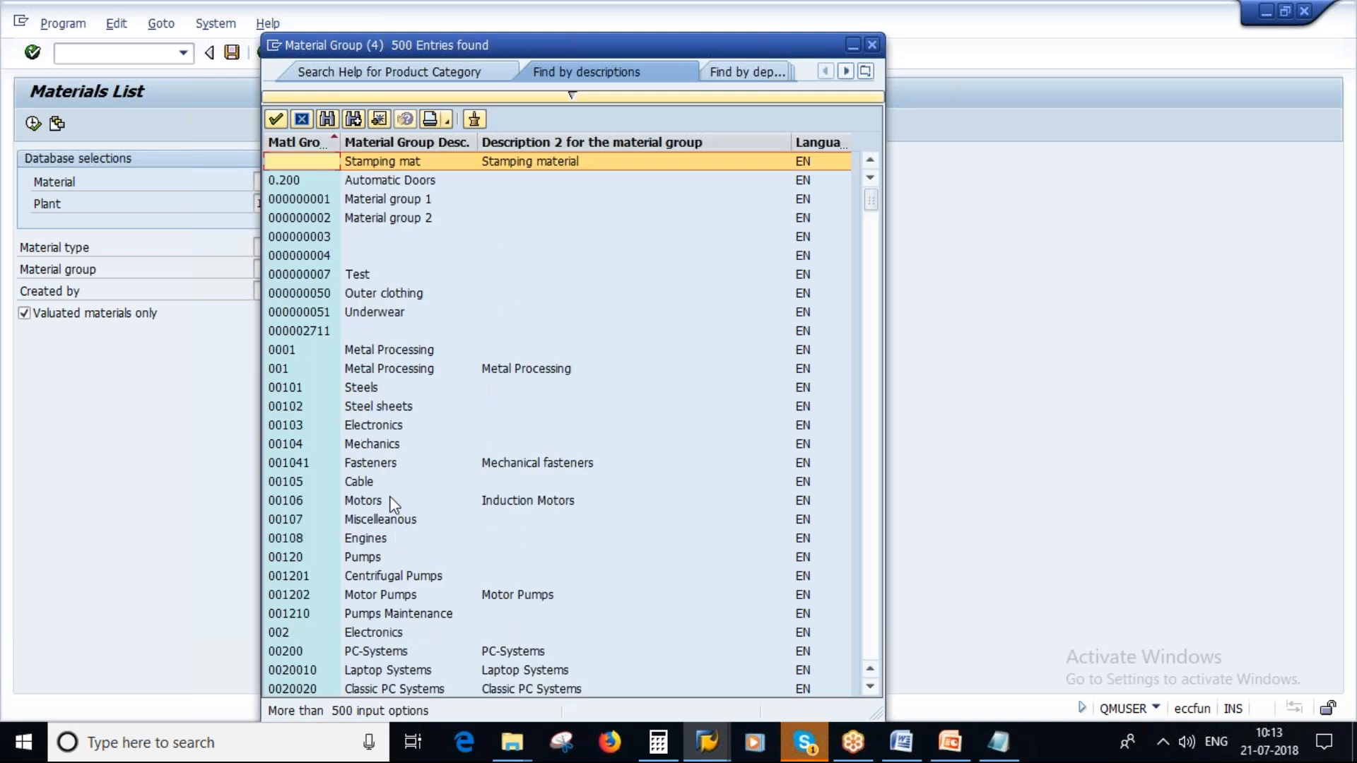
scroll(381, 494, "down", 1)
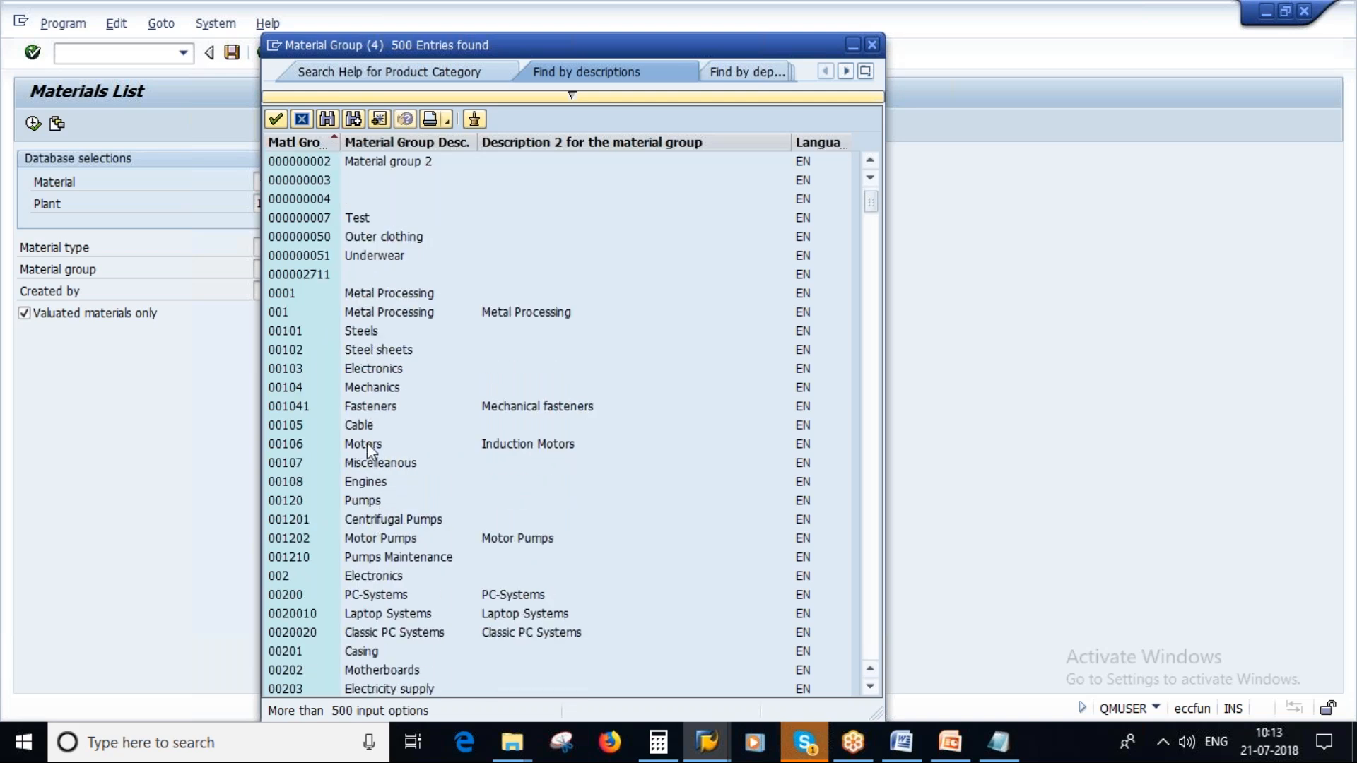
scroll(381, 520, "down", 2)
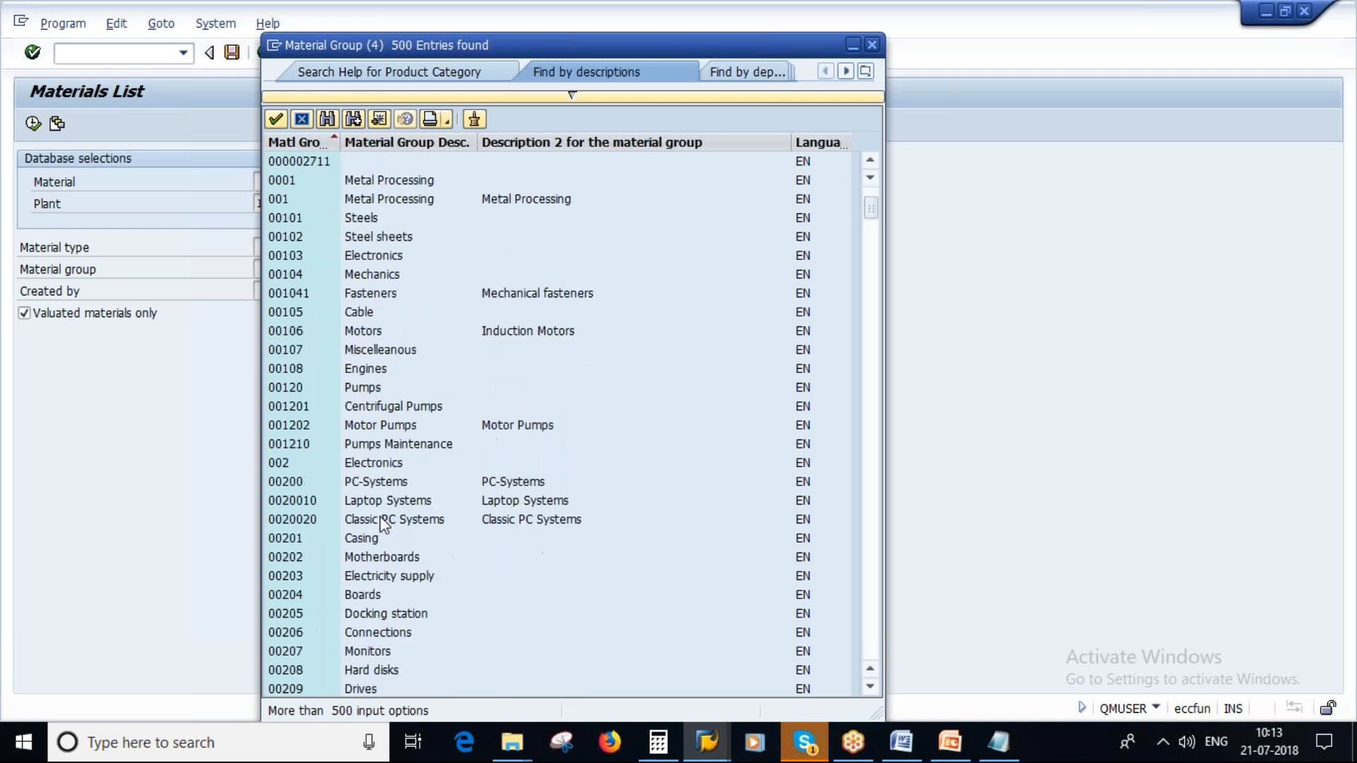
- Choose material group 004 (Chemicals), run the materials list for plant 1000, and check the material group of the Paint material
left_click(340, 316)
scroll(388, 591, "down", 3)
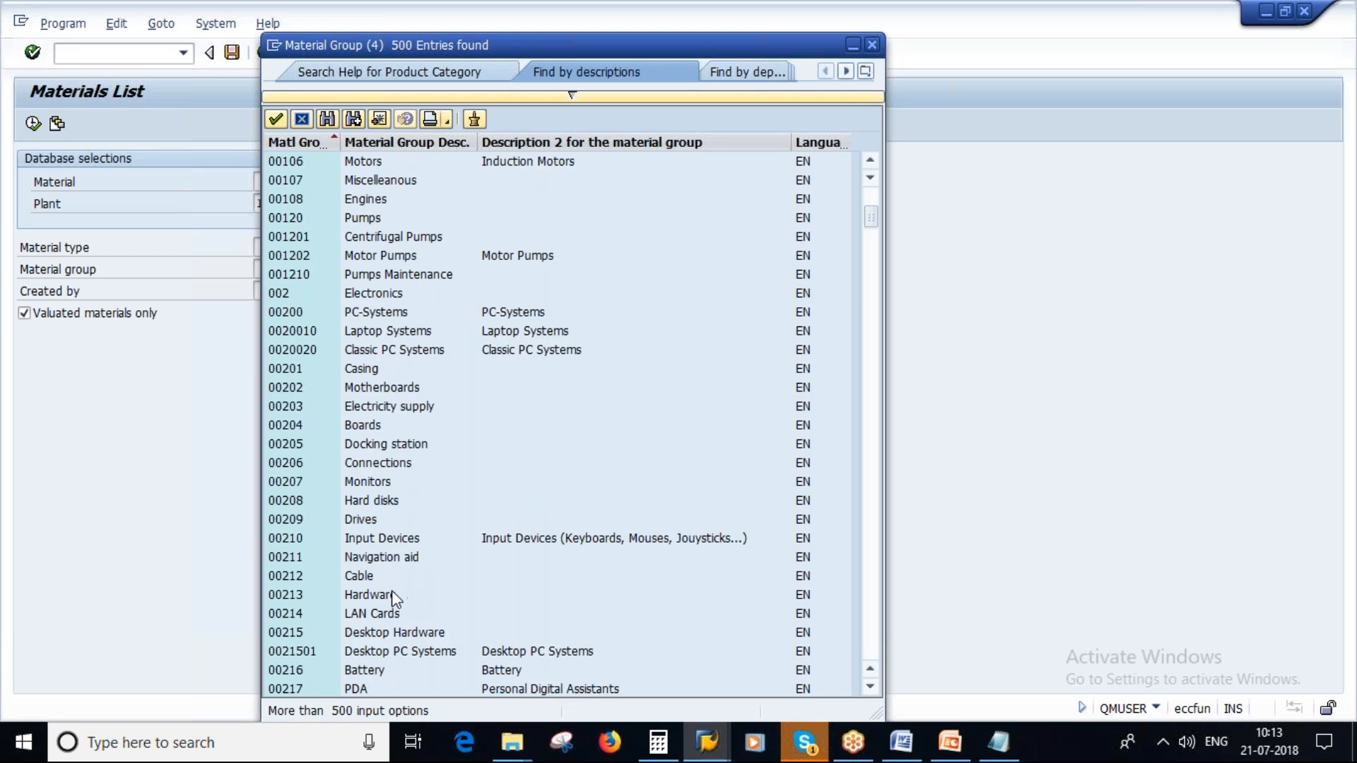
scroll(393, 592, "down", 3)
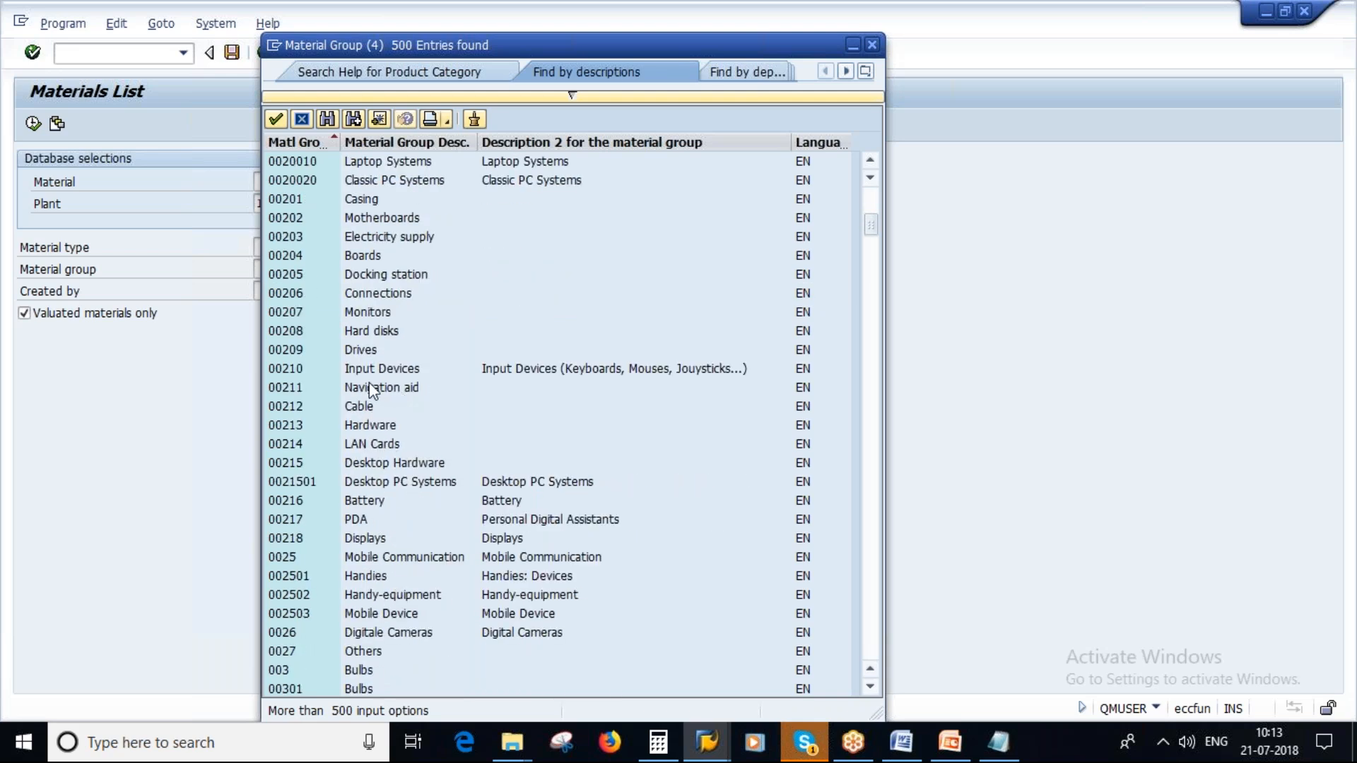
scroll(375, 391, "down", 5)
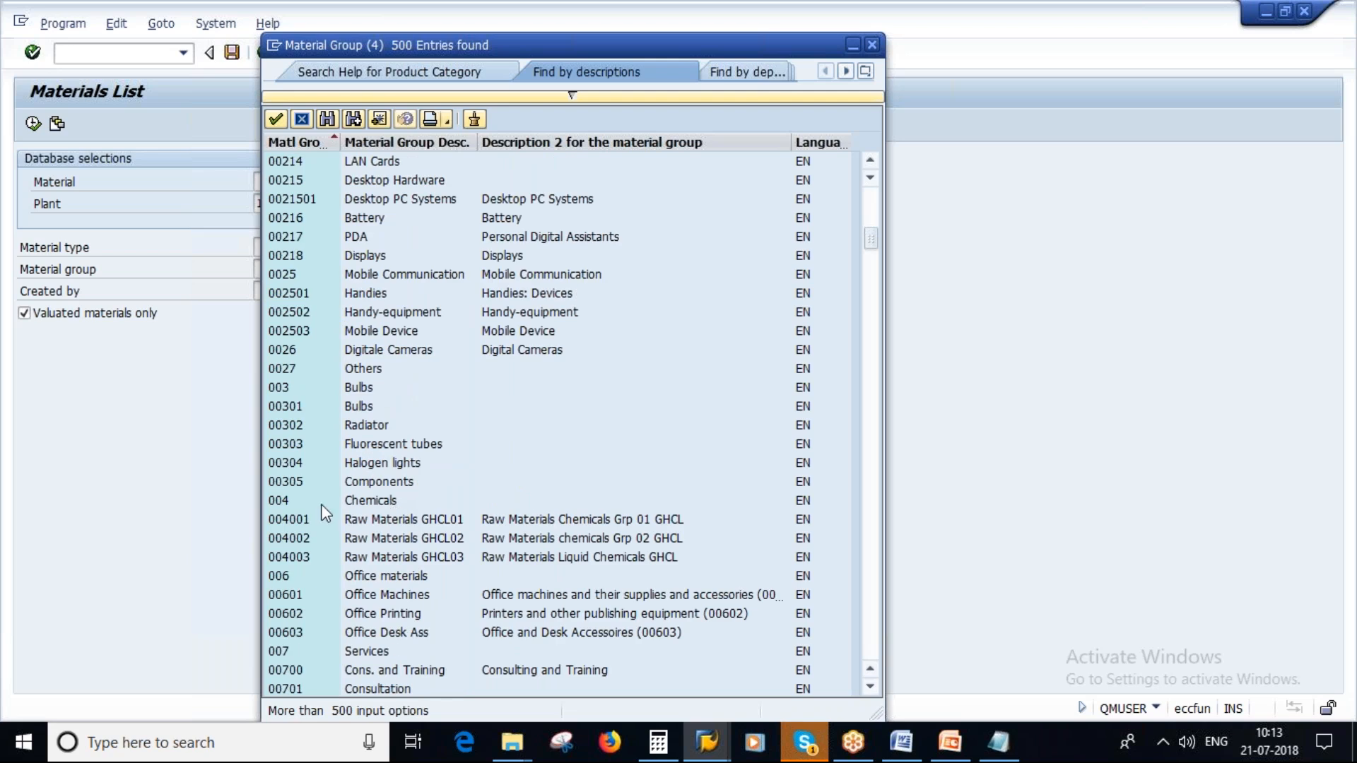
double_click(361, 502)
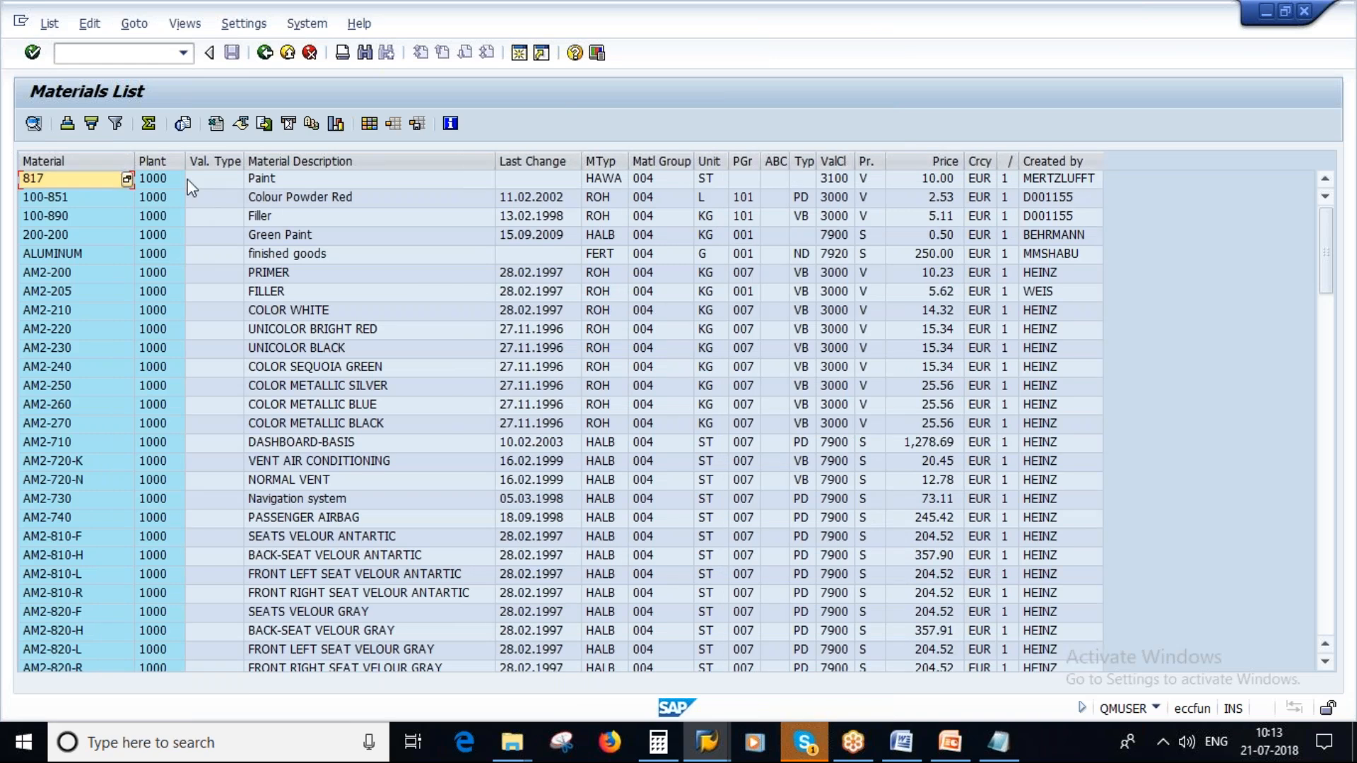
left_click(652, 180)
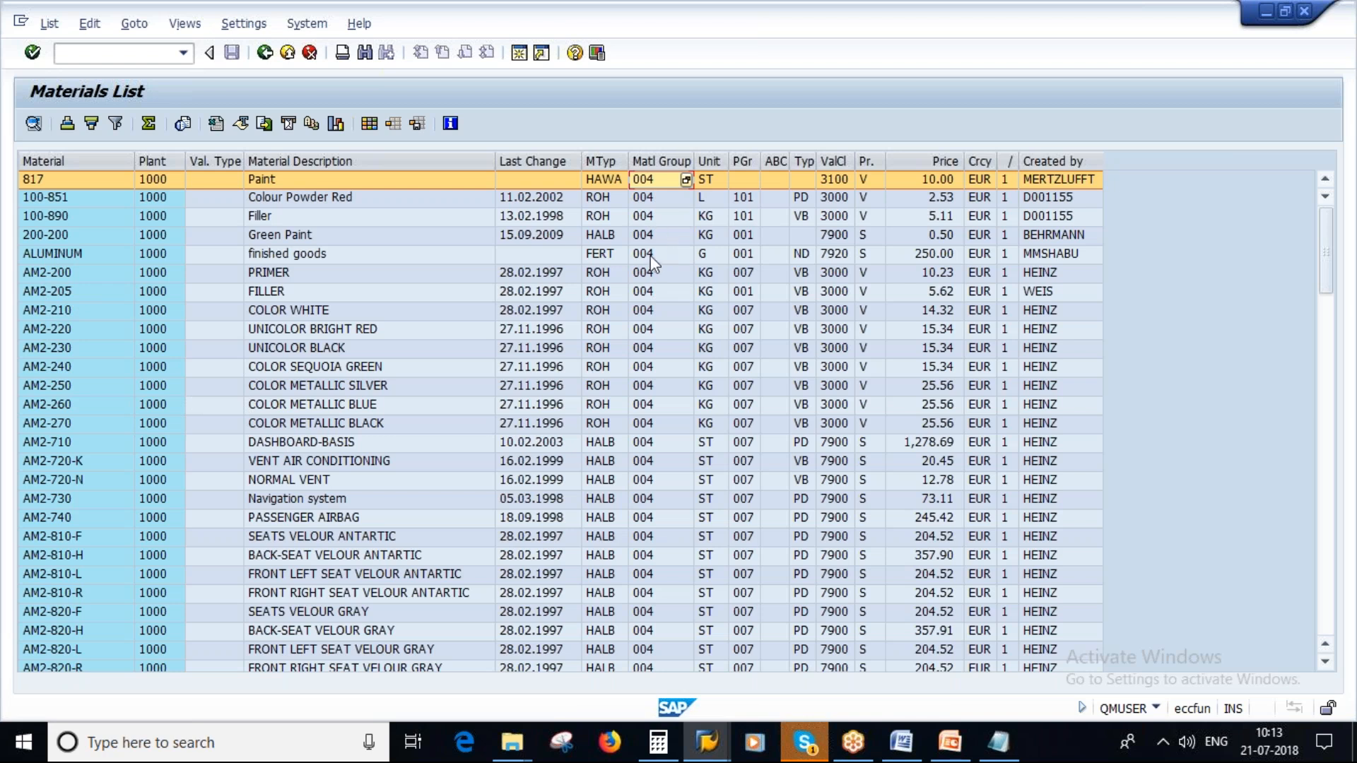
- Switch to the Change Info Record session, leave that transaction, and start creating an info record
left_click(704, 751)
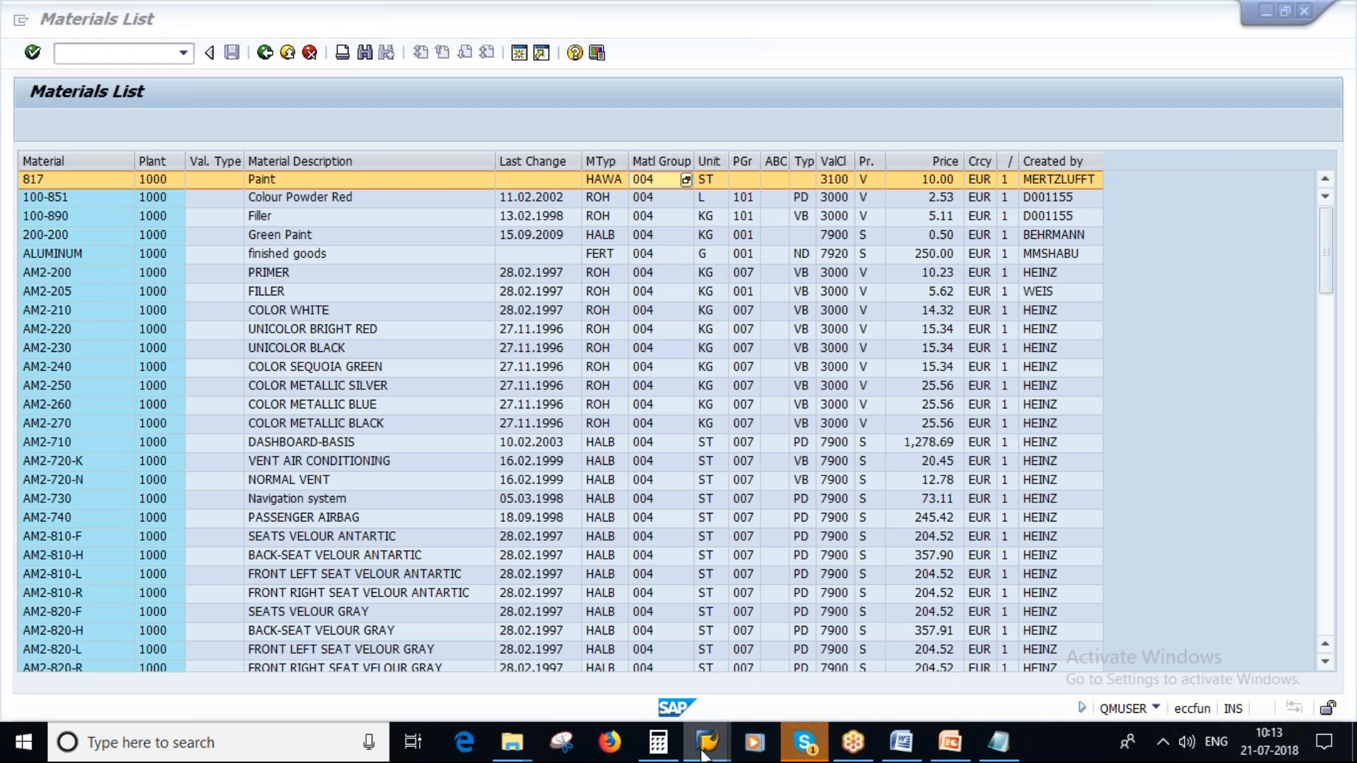
left_click(414, 647)
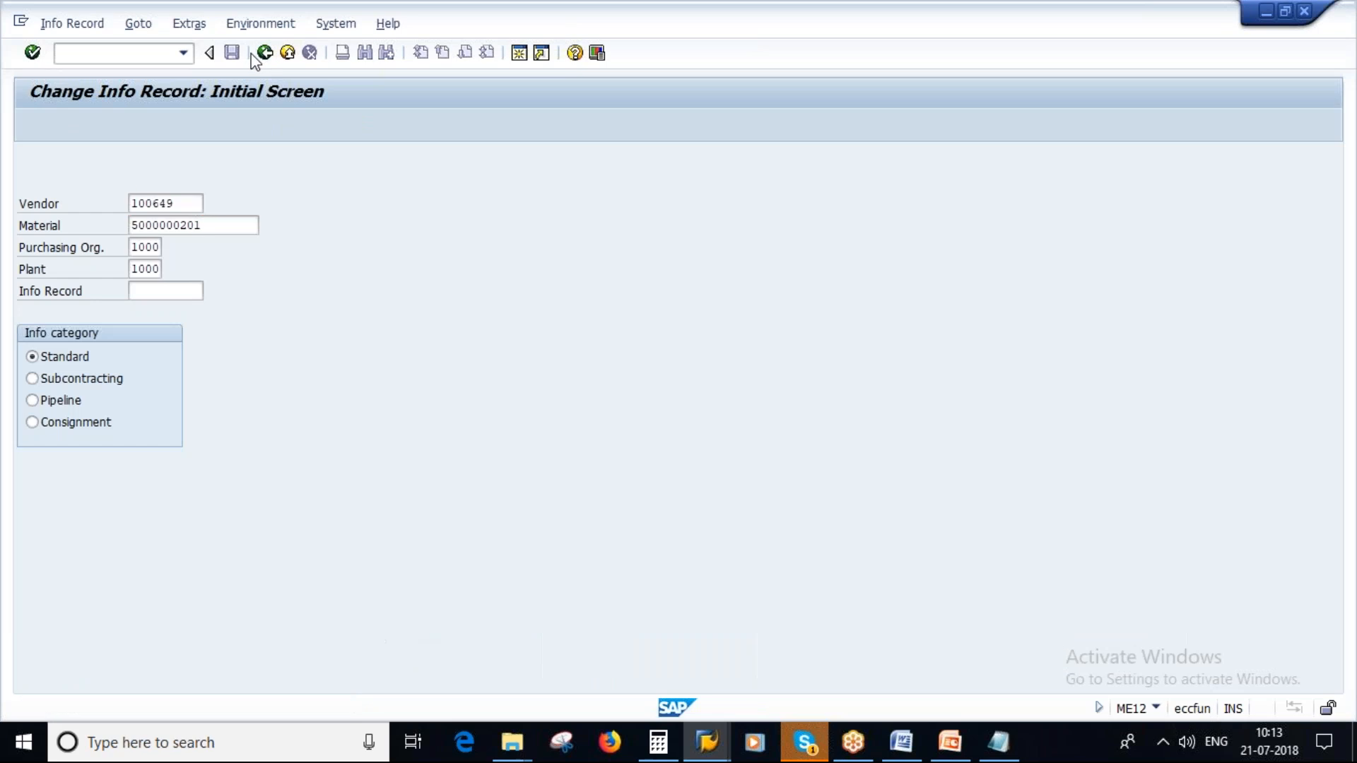
left_click(265, 53)
double_click(218, 467)
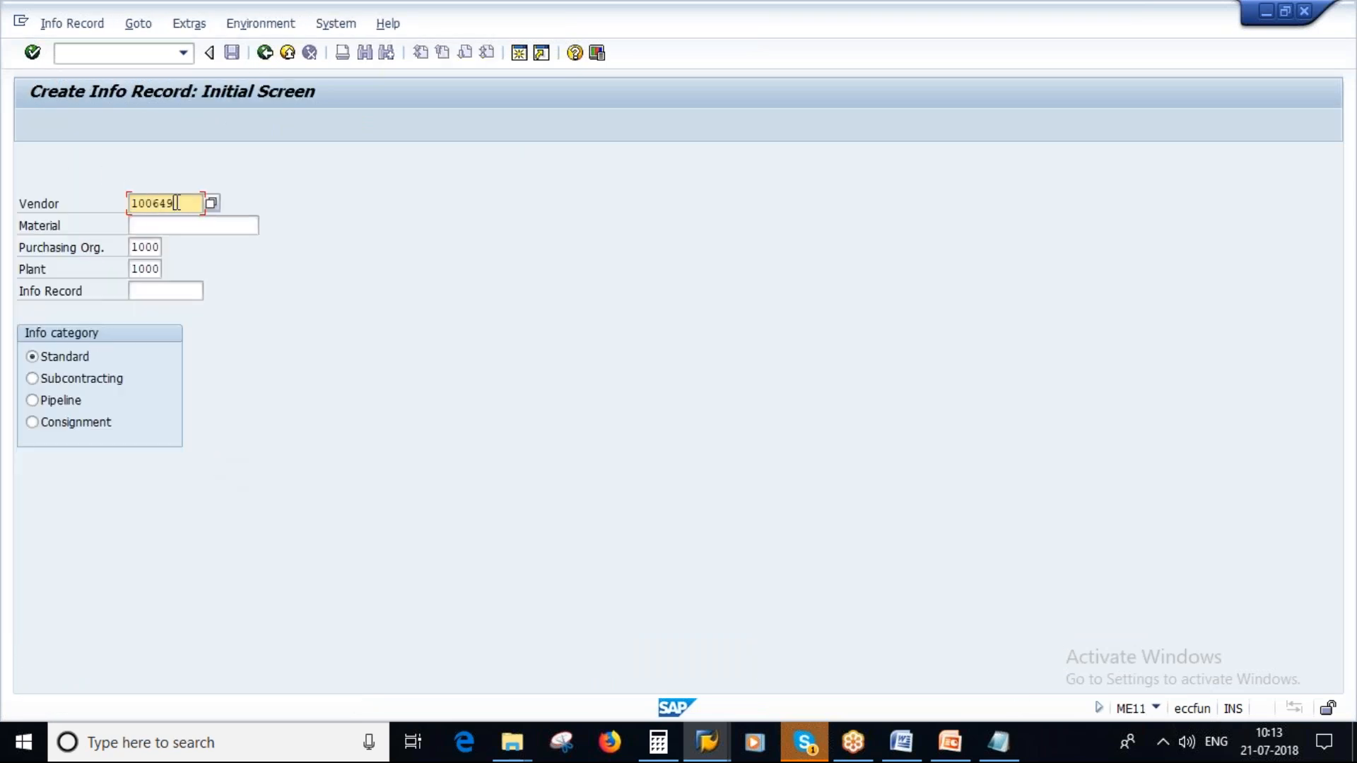
- Open the new info record's general data with the material left blank, keeping purchasing organization 1000, plant 1000 and the Standard category
left_click(188, 225)
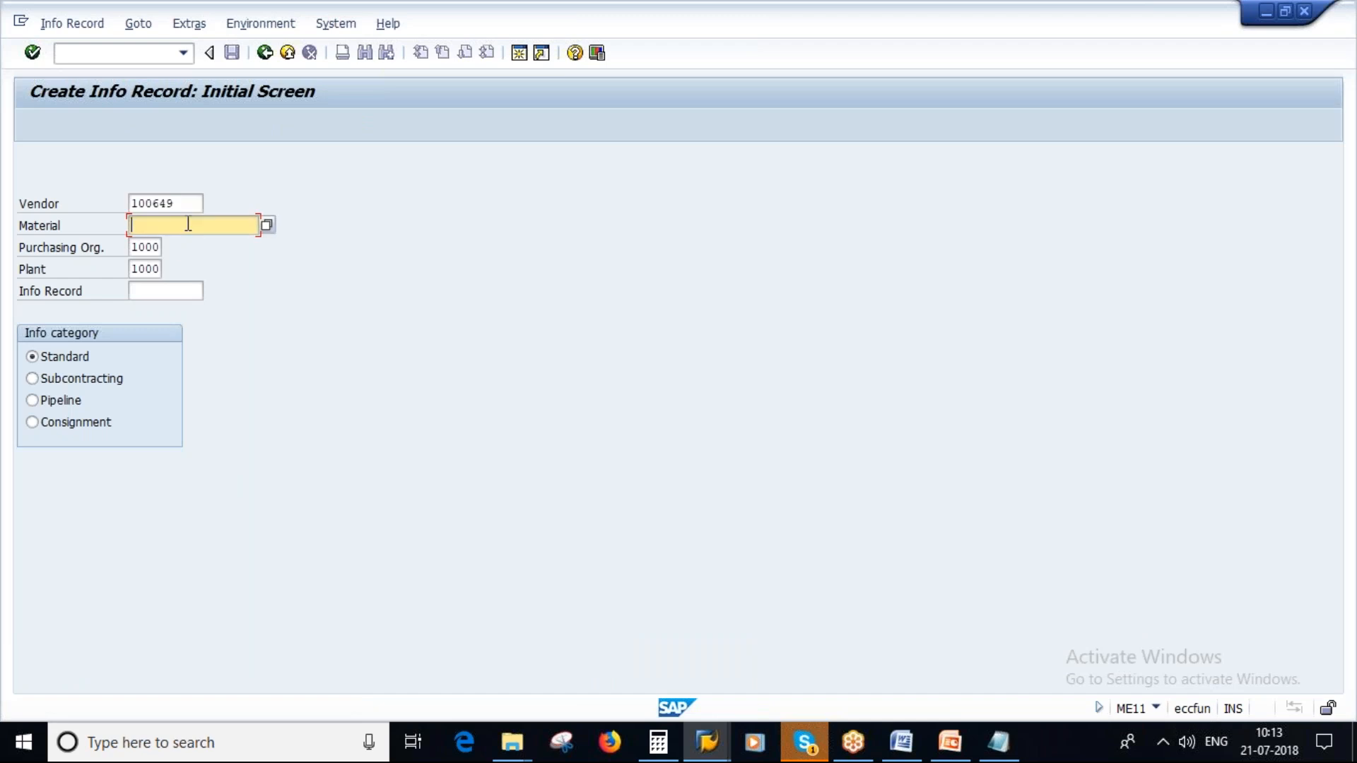
left_click(145, 247)
left_click(141, 269)
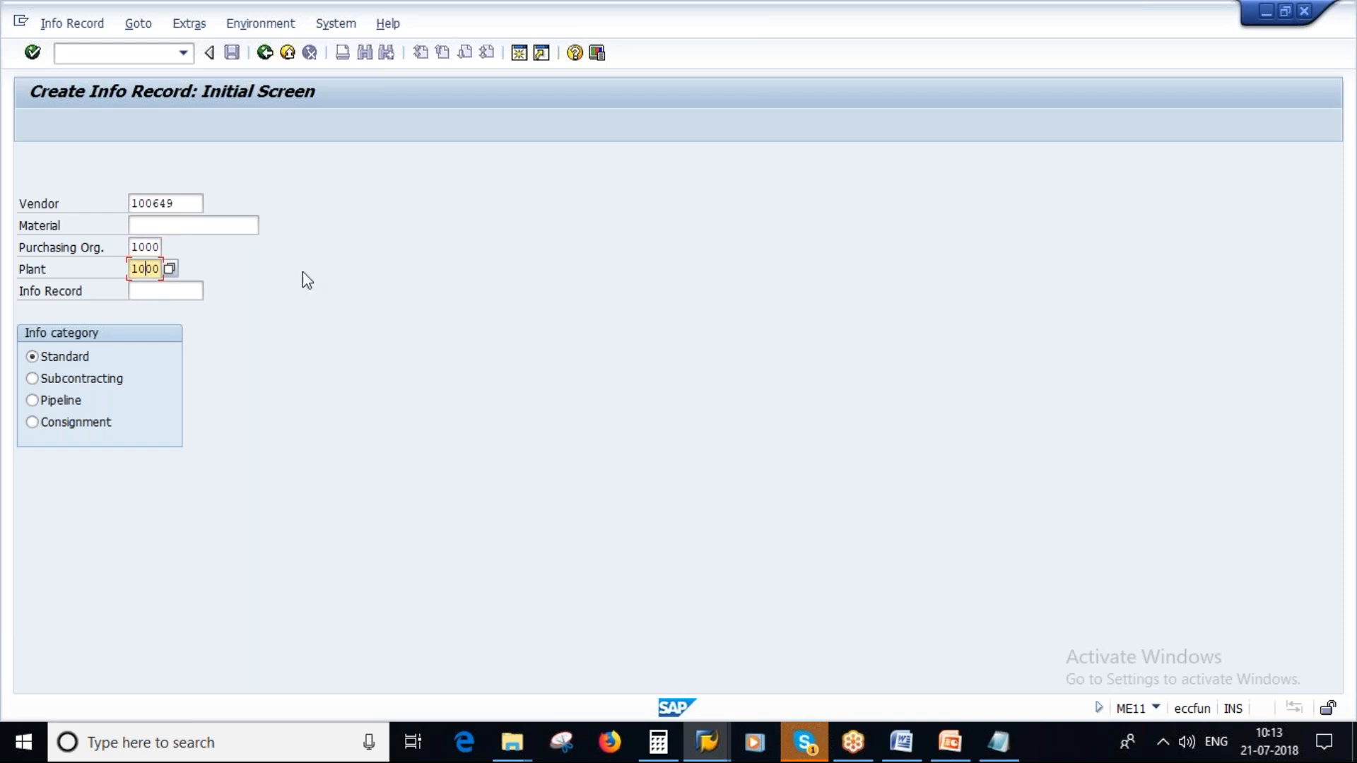
left_click(417, 444)
key("Return")
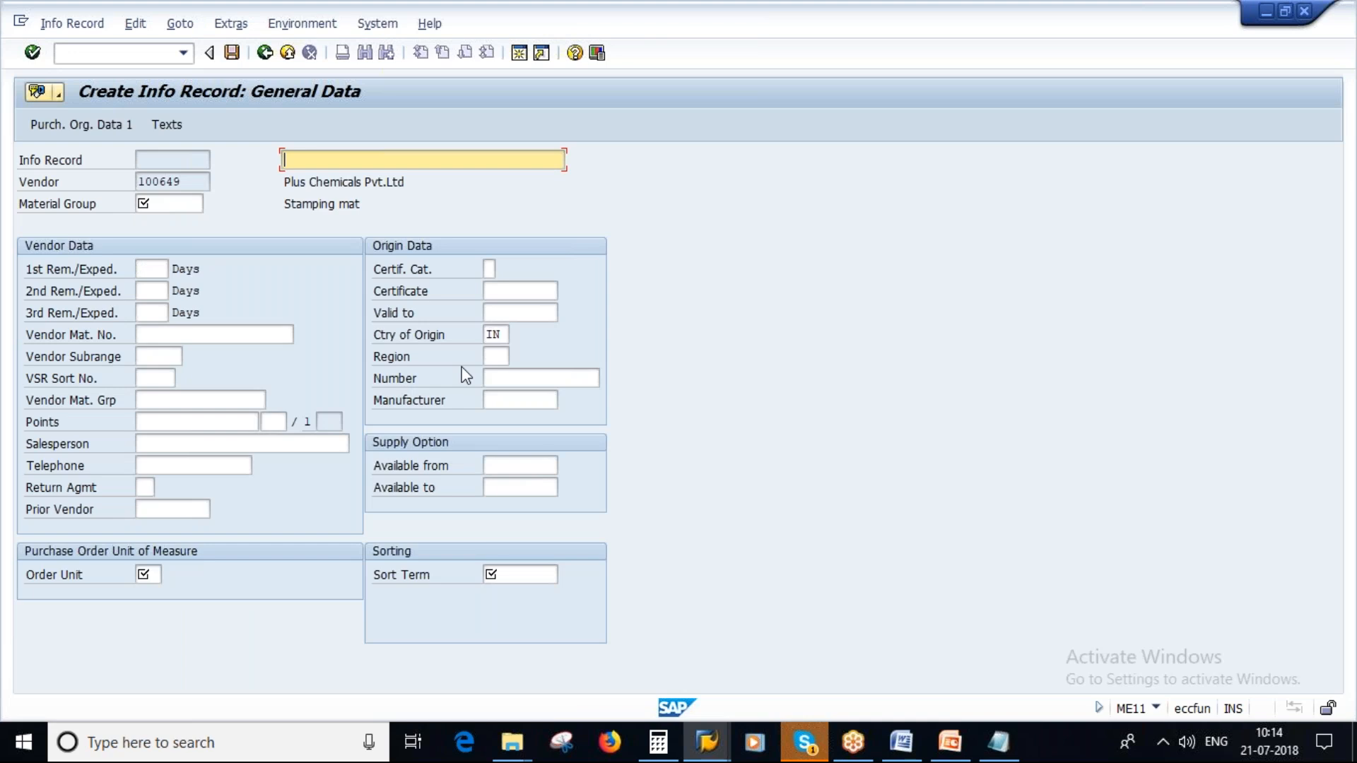
- Enter "Test PIR for Material group" as the info record's short description
type("TEST")
key("BackSpace")
key("BackSpace")
key("BackSpace")
key("Caps_Lock")
type("est")
key("Caps_Lock")
type("PIR")
key("Caps_Lock")
type("for Material group")
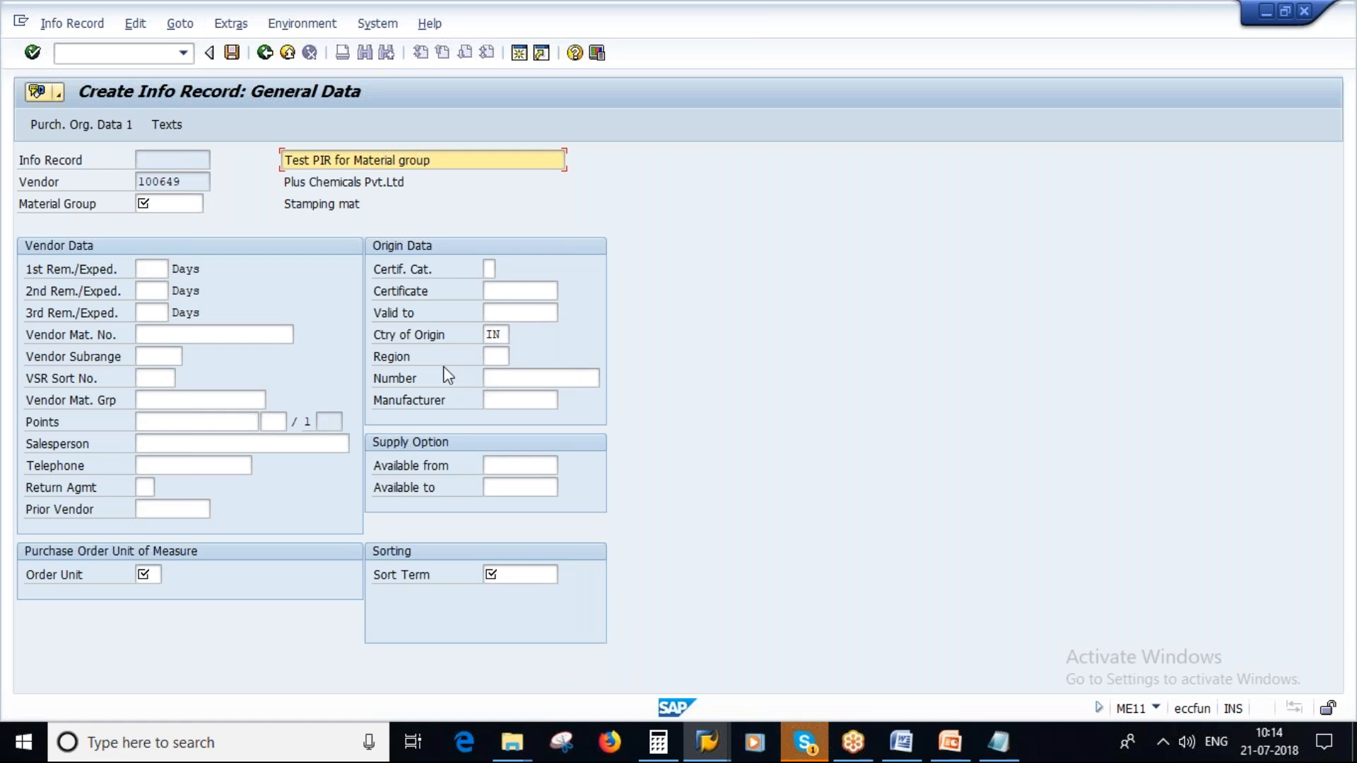
- Set the info record's material group to 004, consulting the Materials List session for the code
left_click(157, 205)
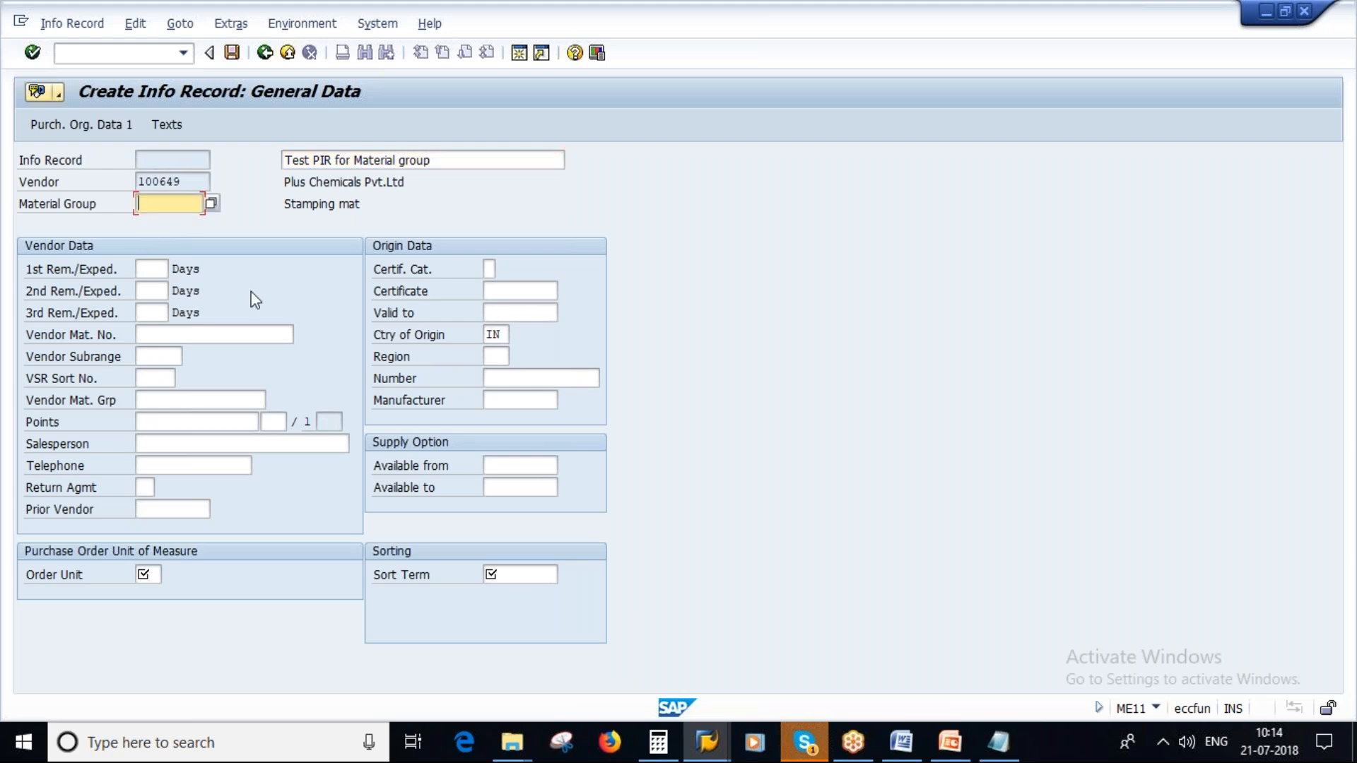
key("F4")
key("alt+Tab")
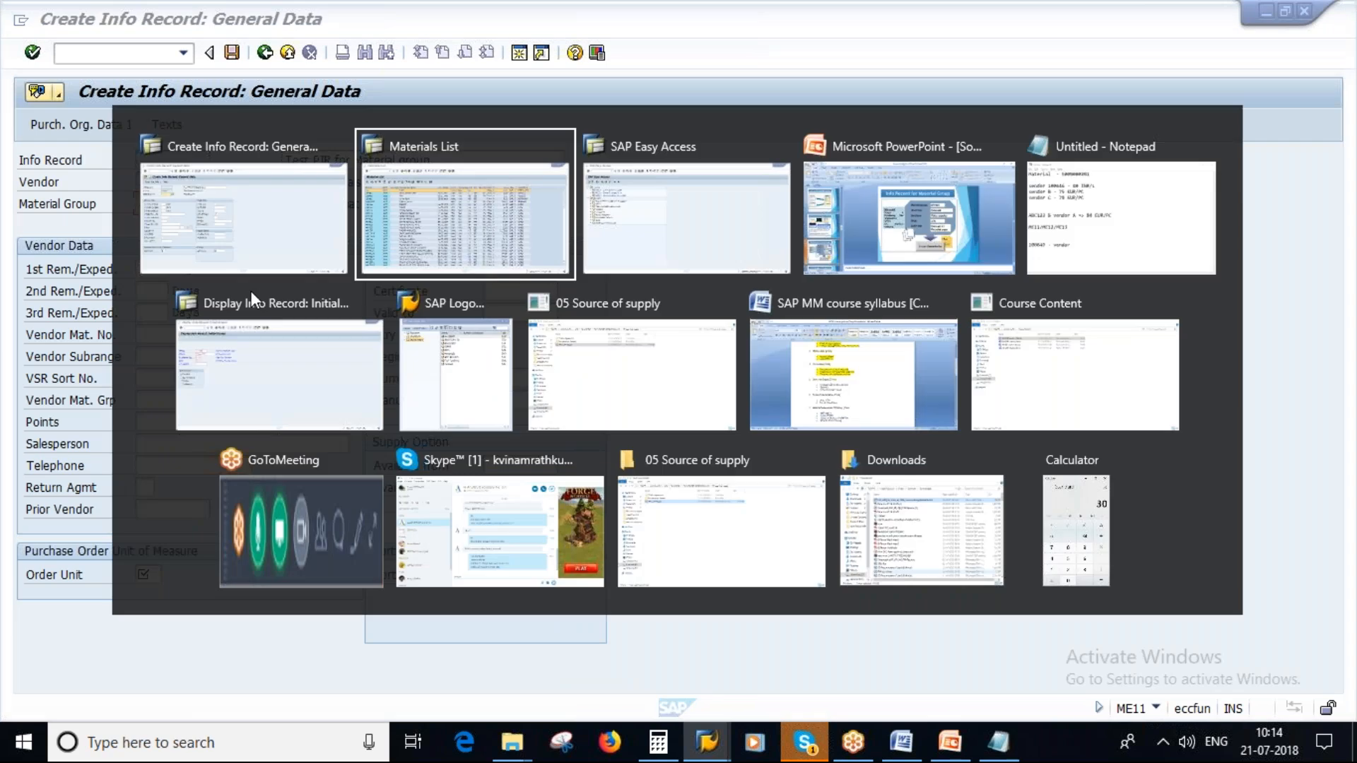
key("alt+Tab")
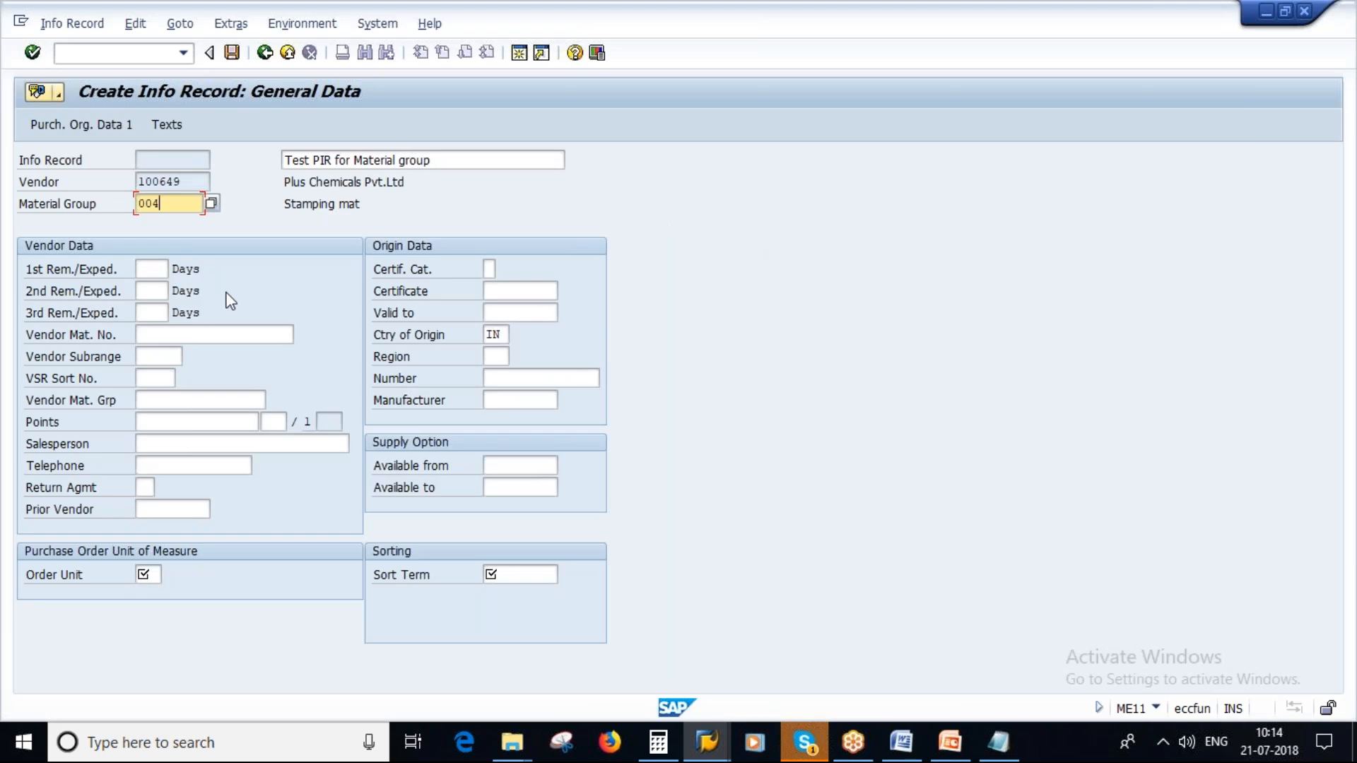
key("Return")
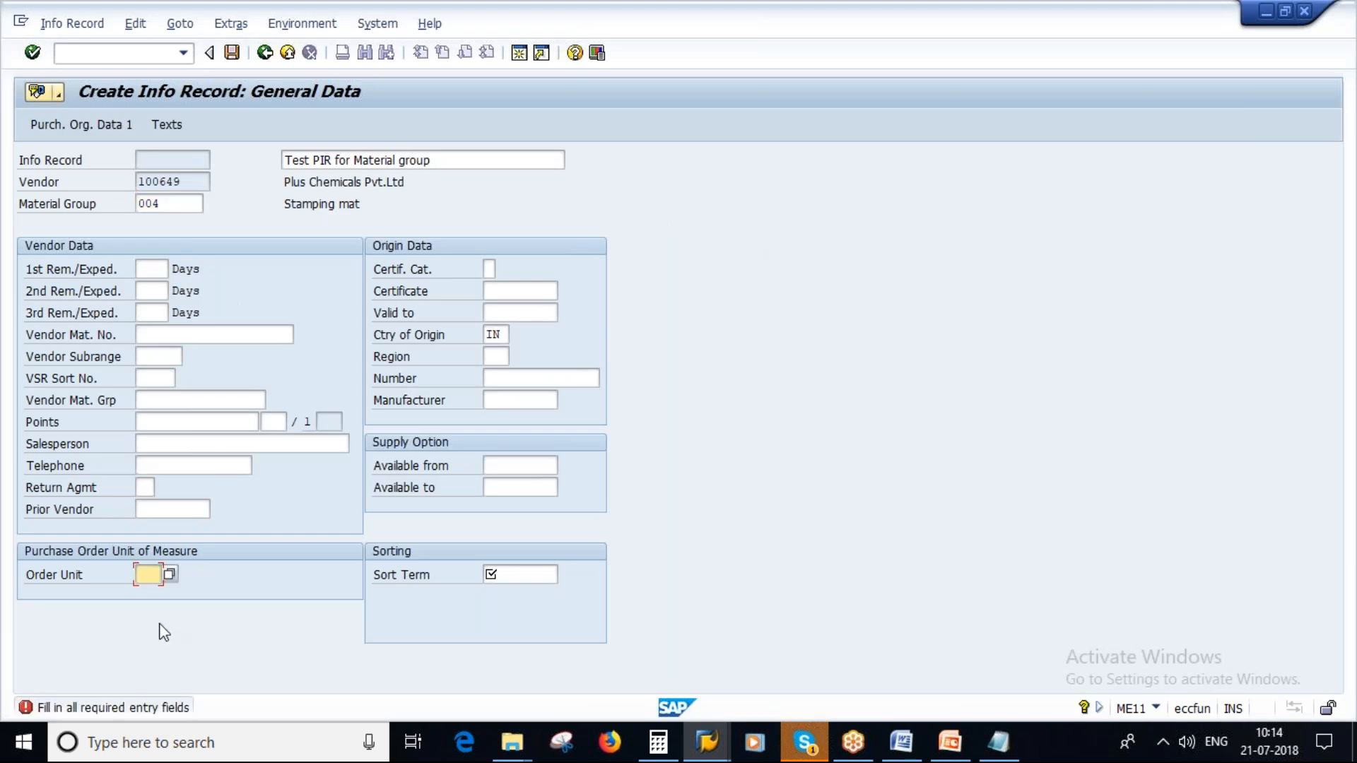
- Check the unit in the Materials List session, set the order unit to L, and fill in the sort term
key("alt+Tab")
key("alt+Tab")
type("L")
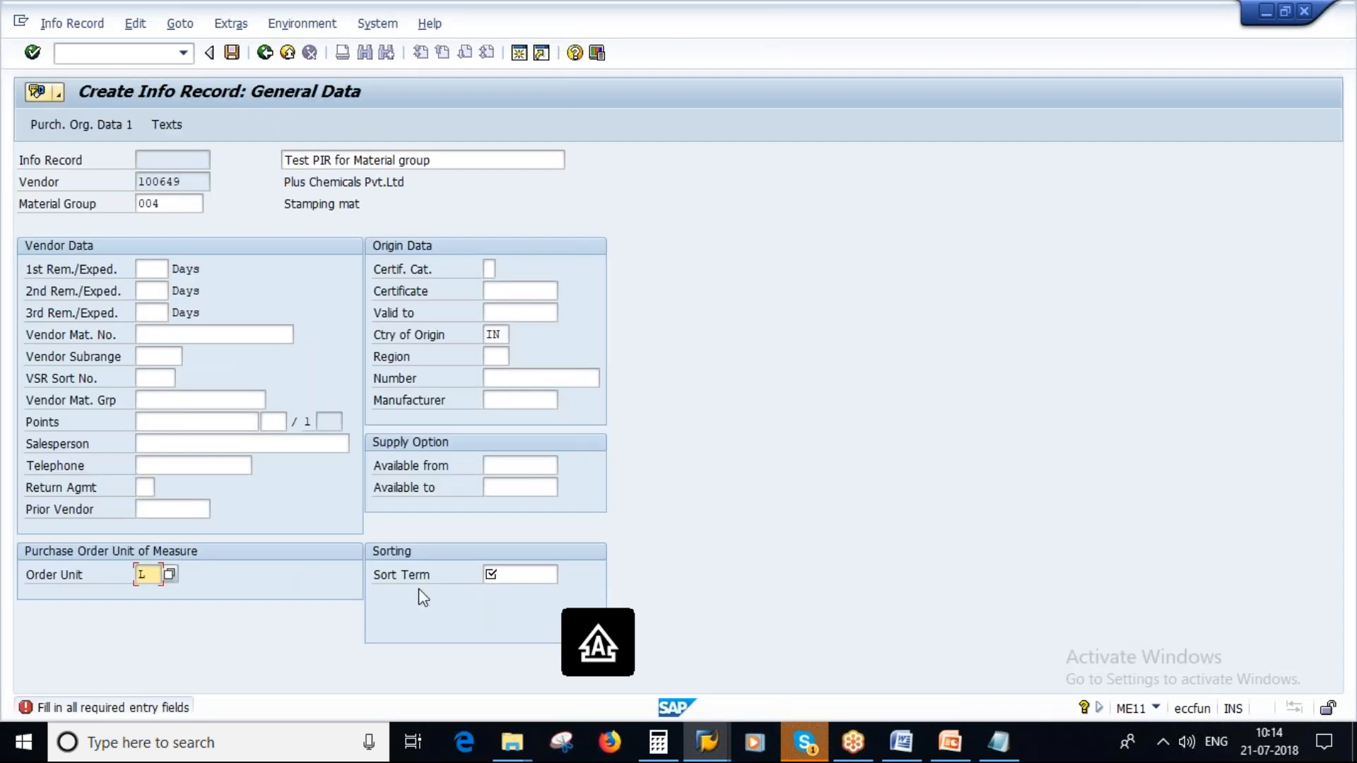
key("Tab")
type("SAVAN")
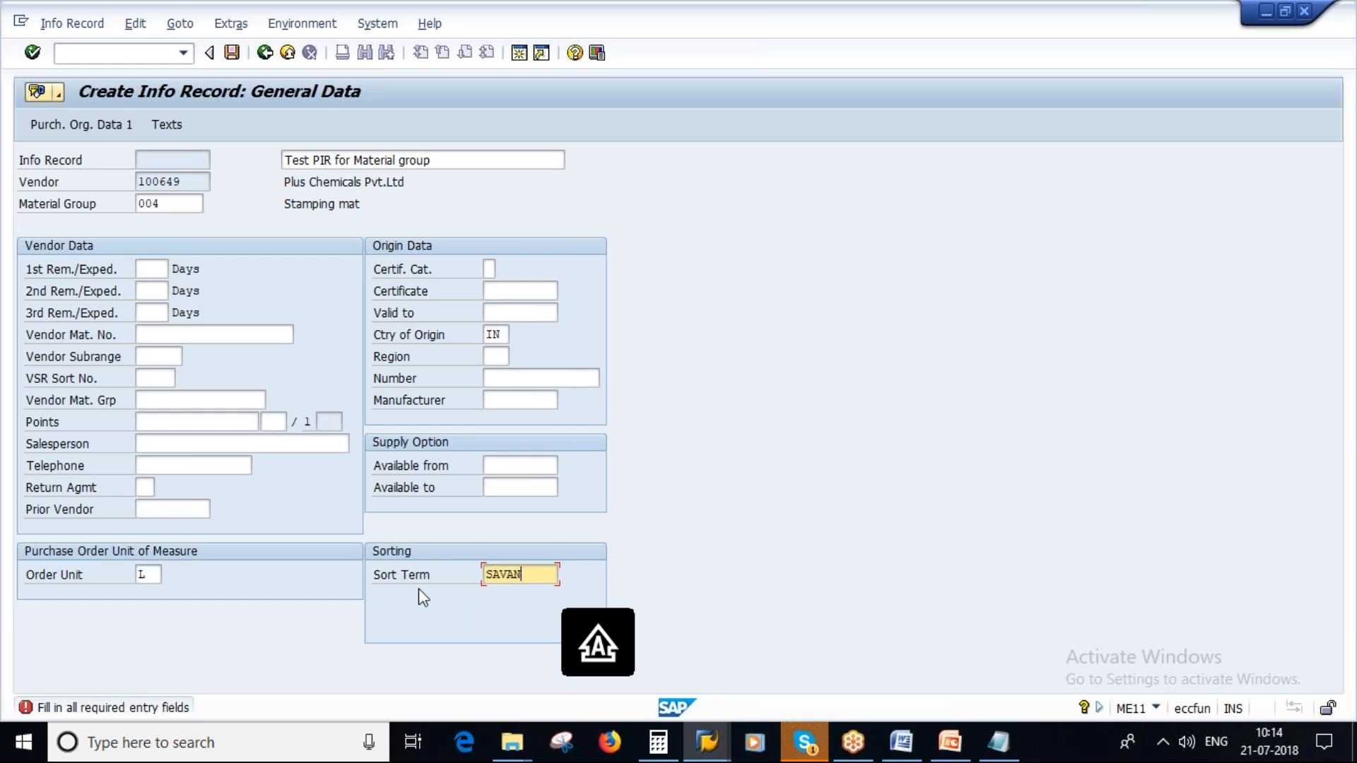
type("999")
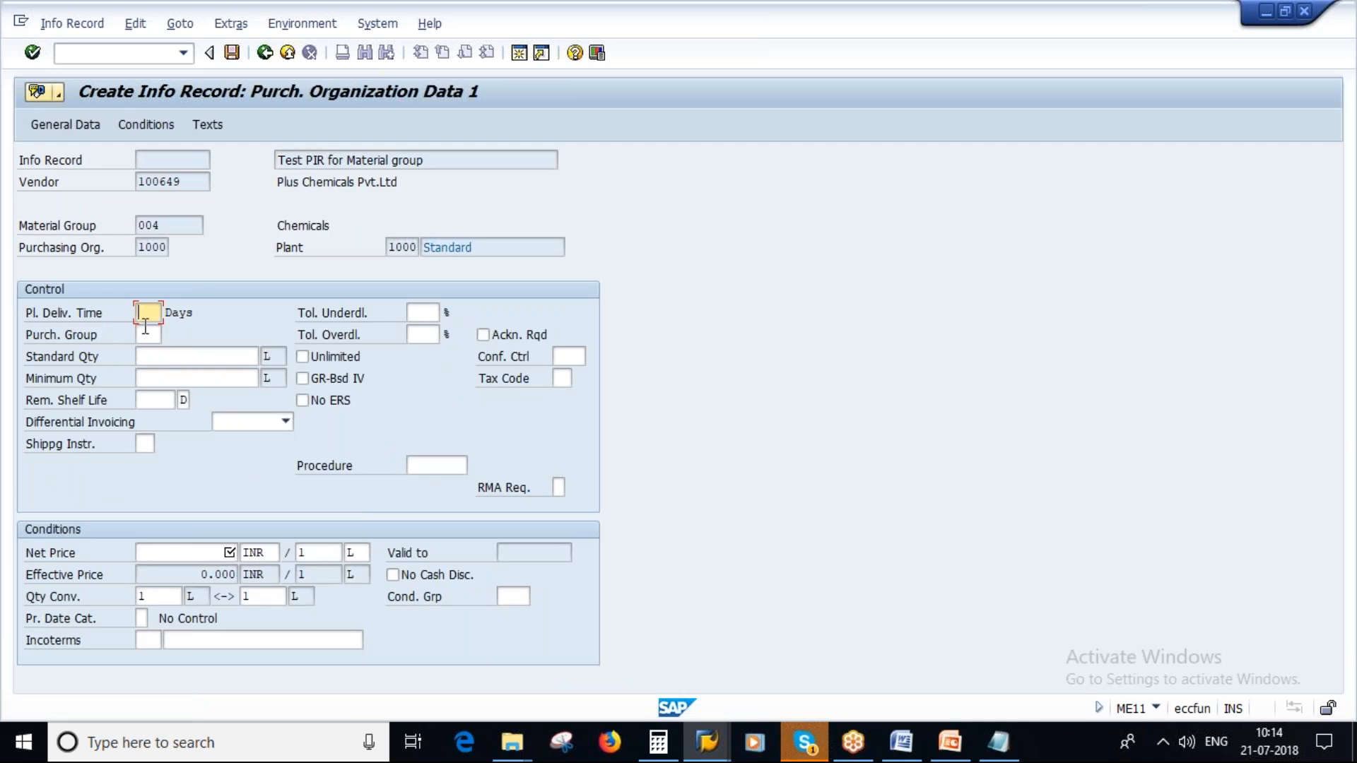
type("5")
- Complete the sort term and enter a 5-day planned delivery time, net price 25 INR per L and purchasing group 000
left_click(216, 553)
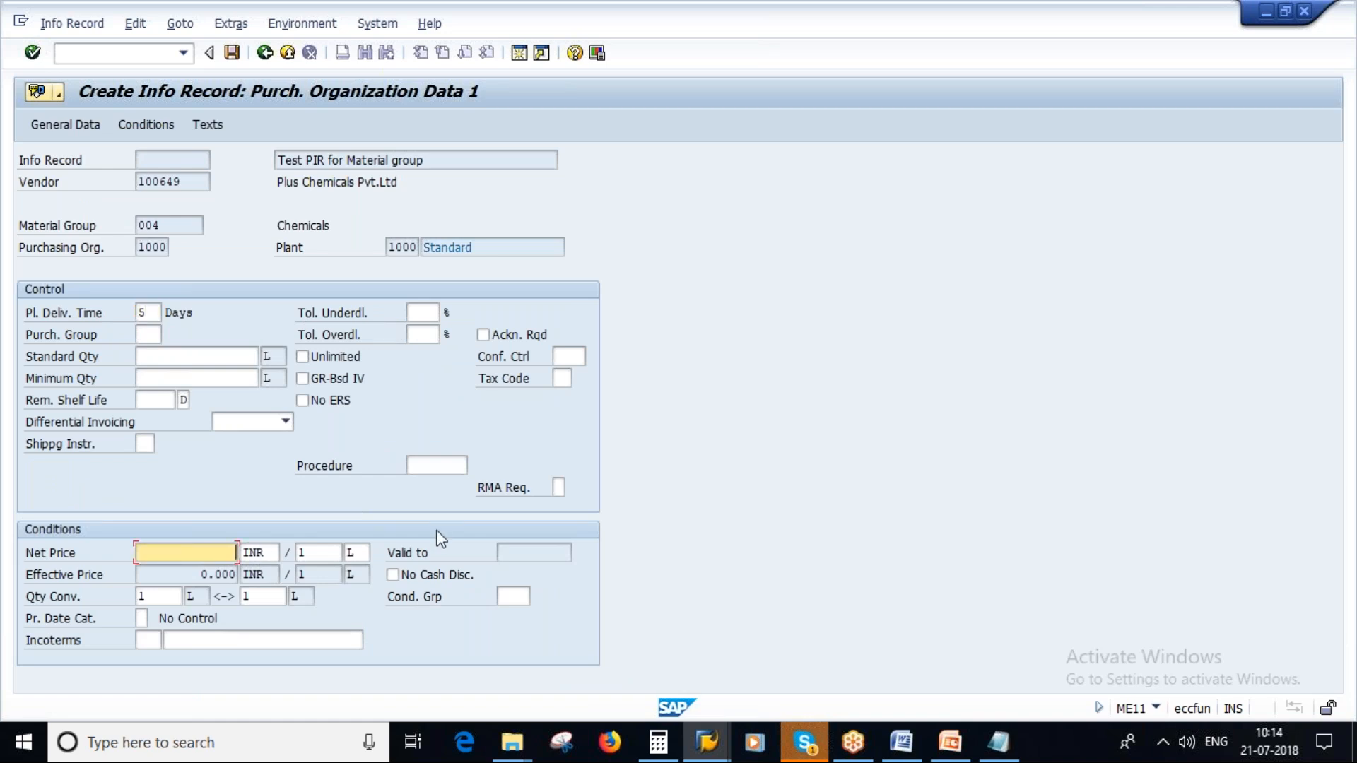
type("25")
key("Return")
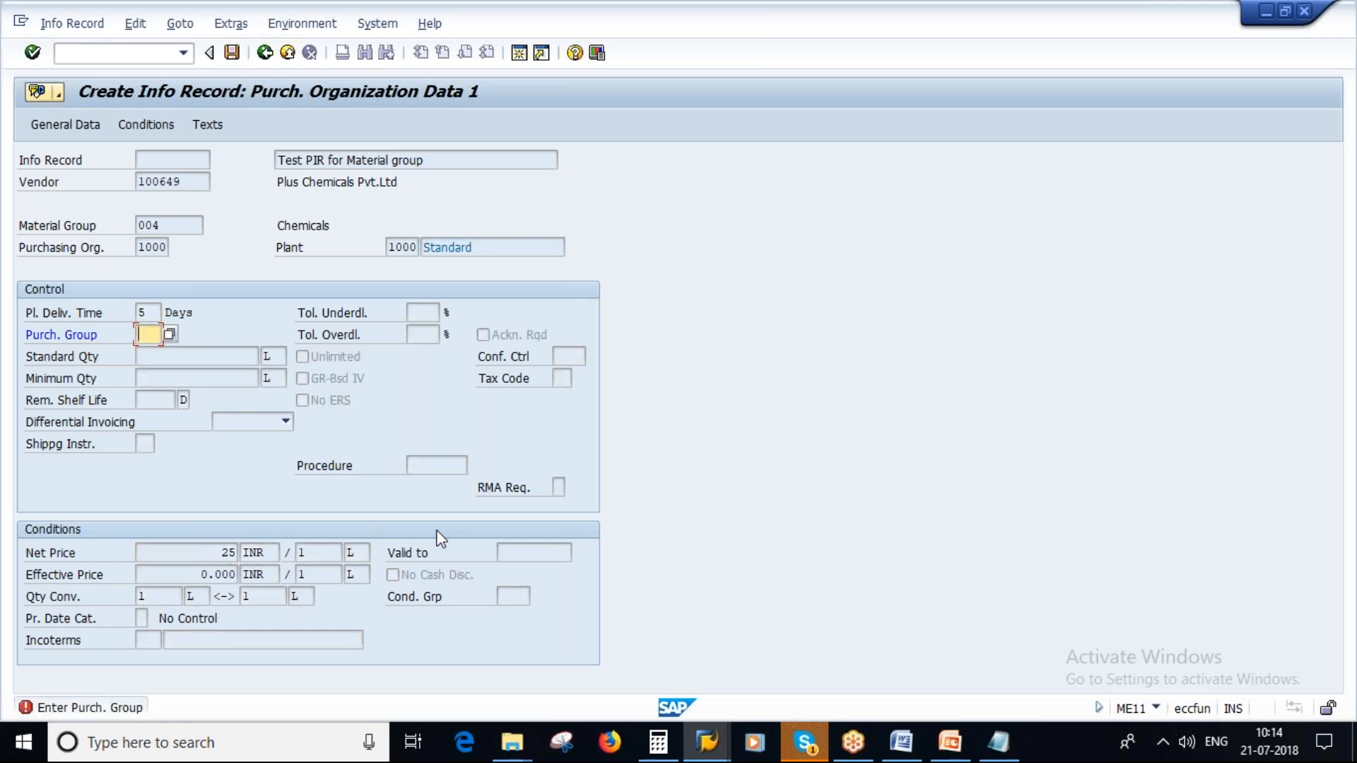
type("000")
key("Return")
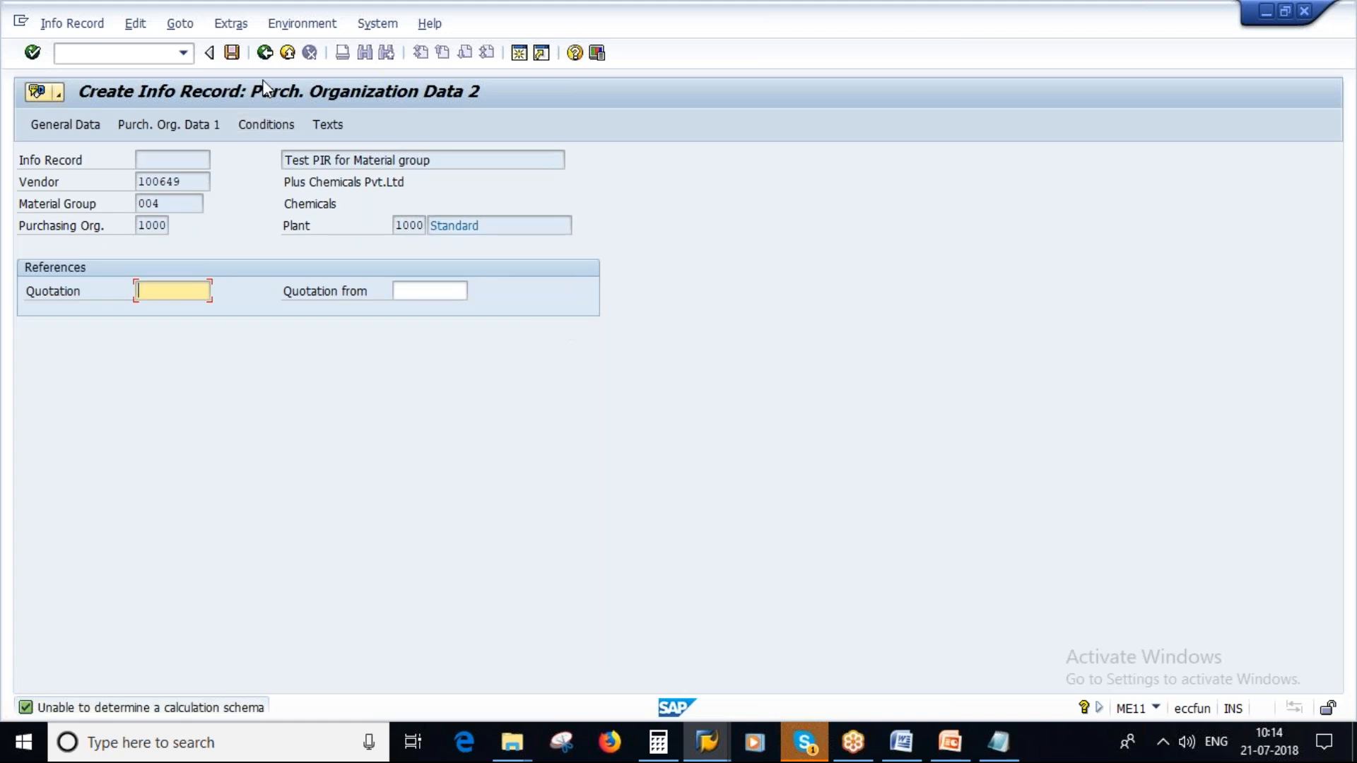
- Review the info record's texts, general data and gross price condition, and save the info record
left_click(327, 124)
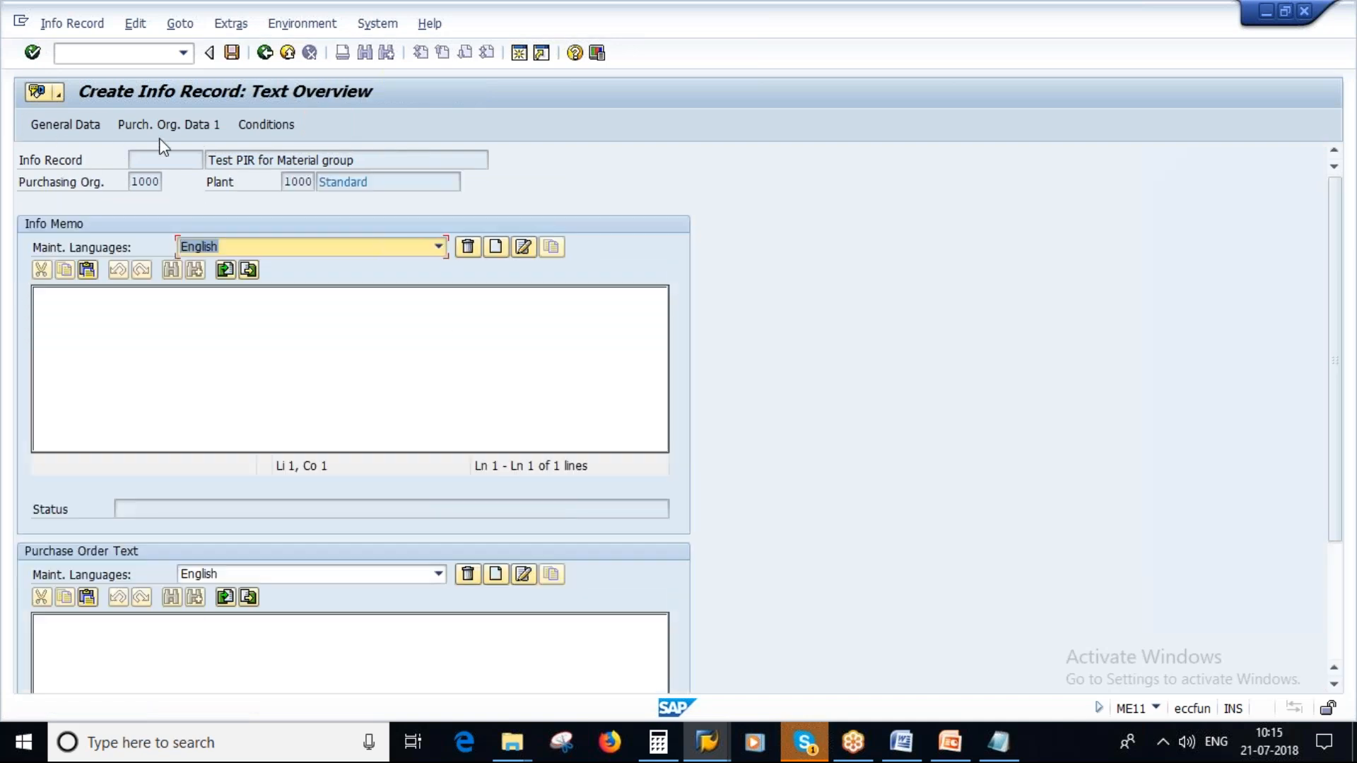
left_click(65, 124)
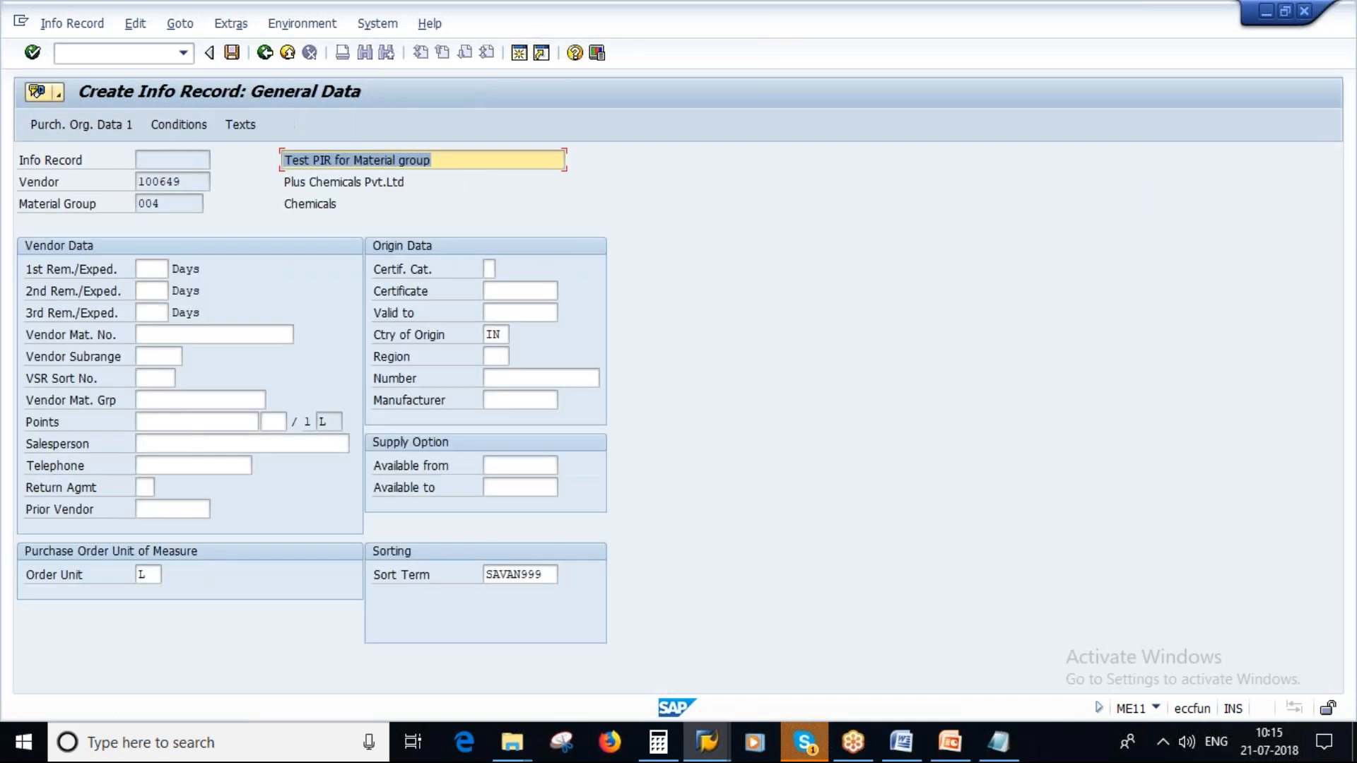
left_click(177, 125)
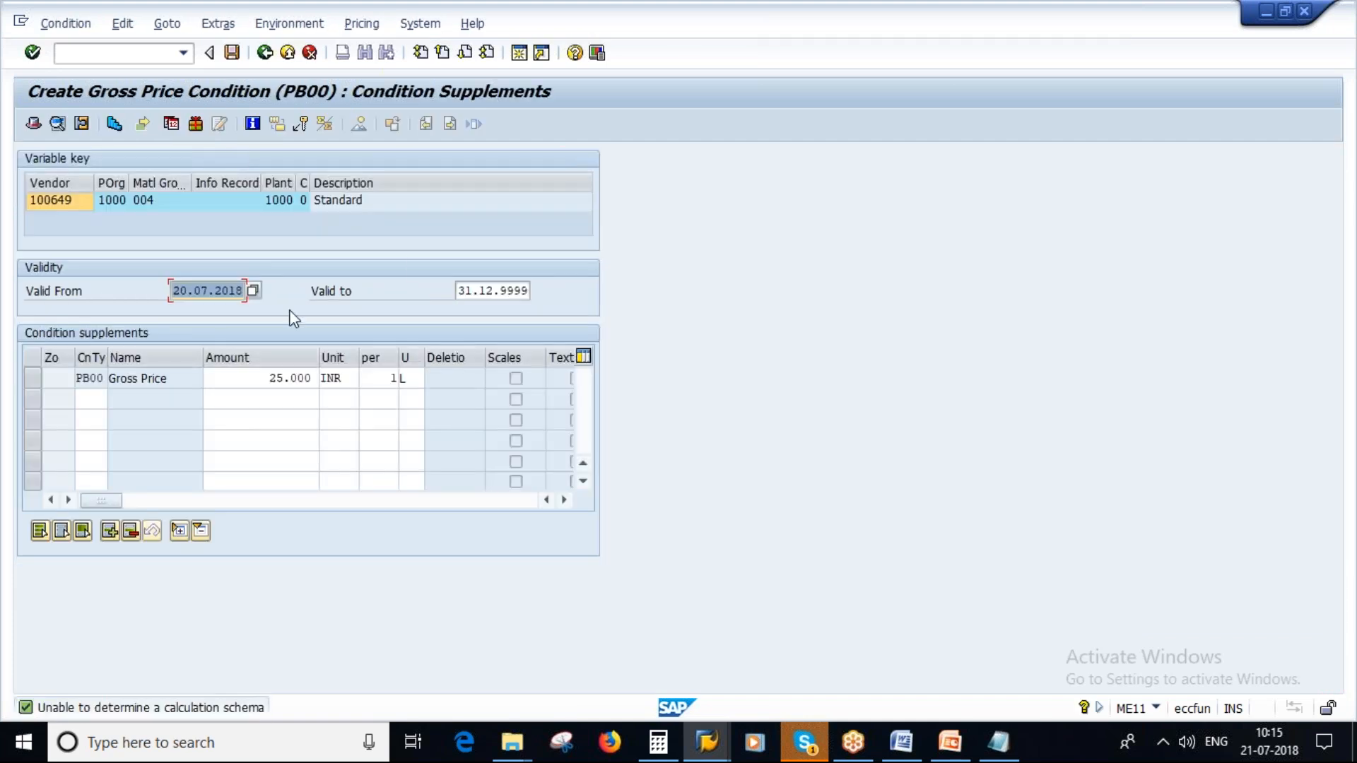
left_click(232, 53)
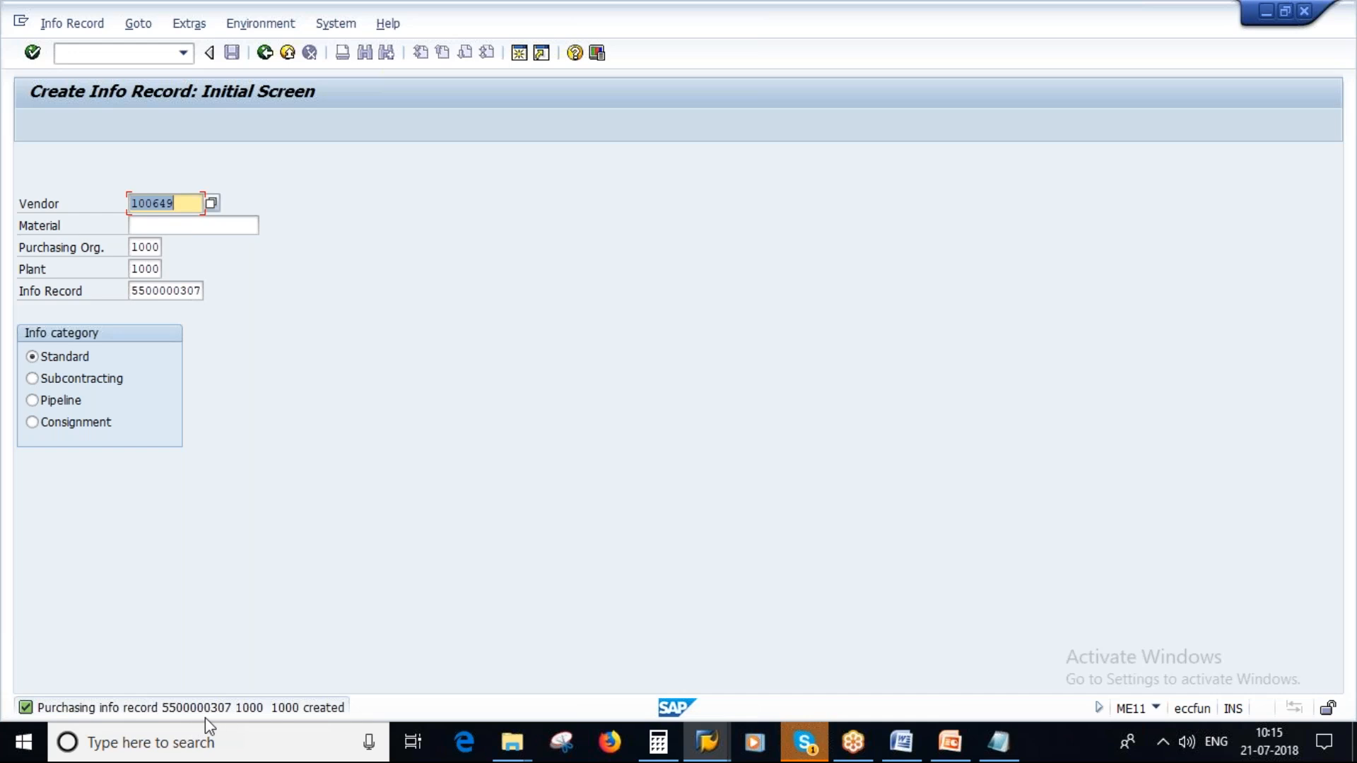
- Switch the info record session to change mode and start purchase order creation with ME21N in the SAP Easy Access session
left_click(67, 24)
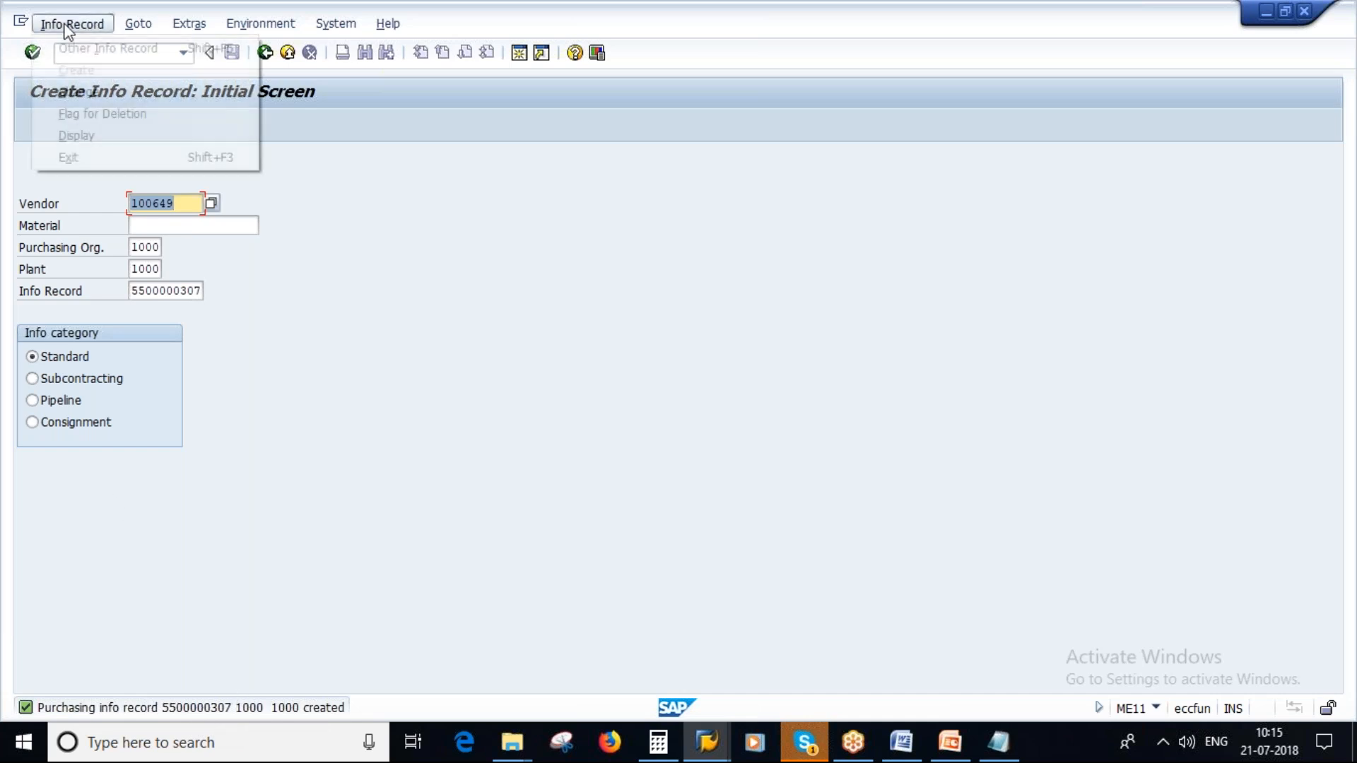
left_click(89, 93)
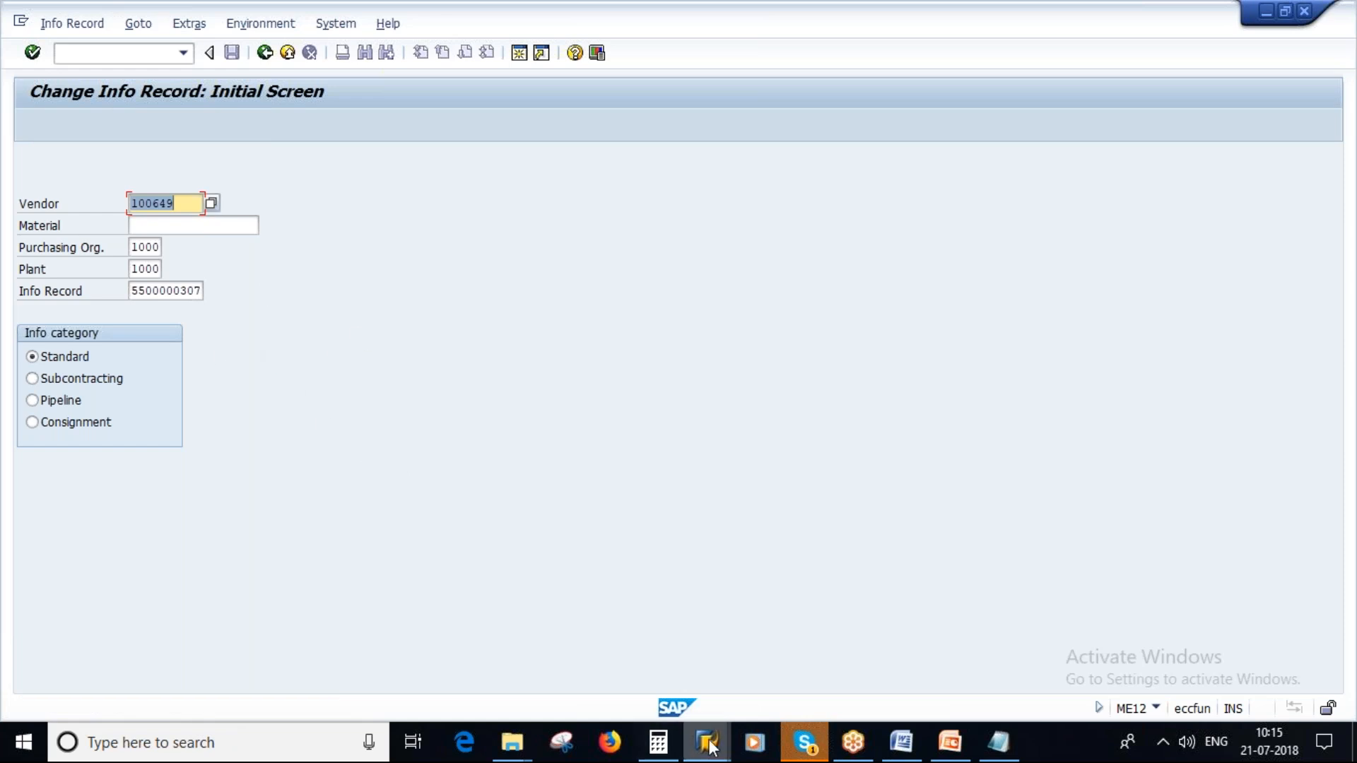
mouse_move(690, 748)
left_click(1029, 625)
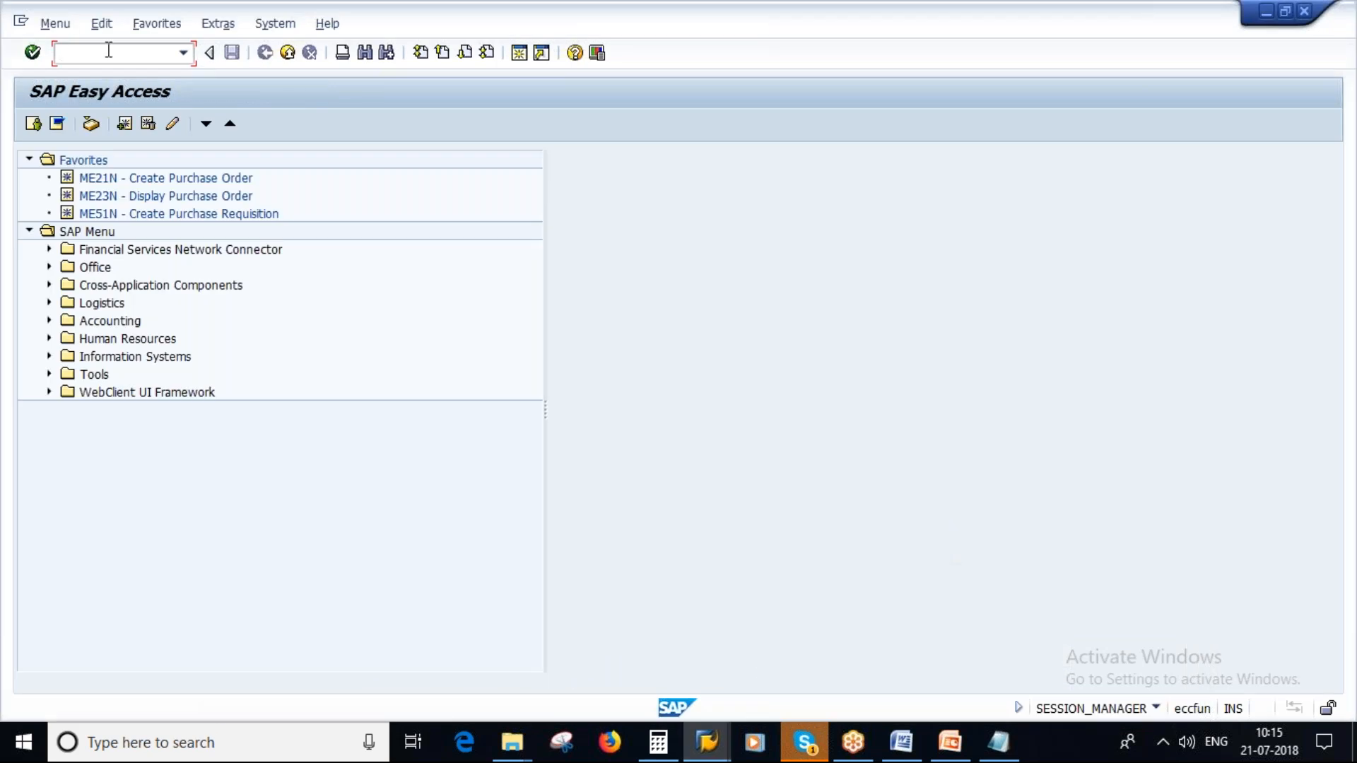
type("ME21N")
key("Return")
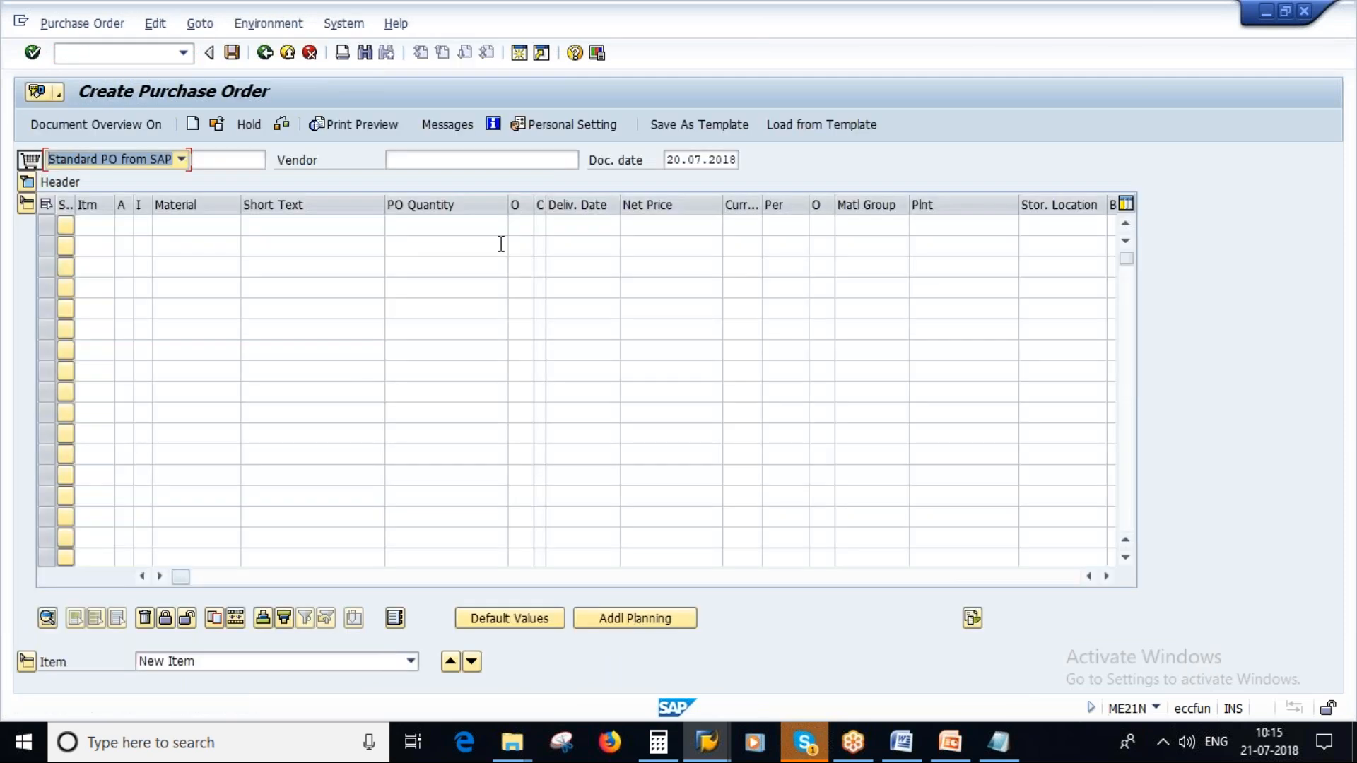
- Enter vendor Plus Chemicals Pvt.Ltd with purchasing organization 1000, purchasing group 100 and company code 1000 in the purchase order header
left_click(424, 160)
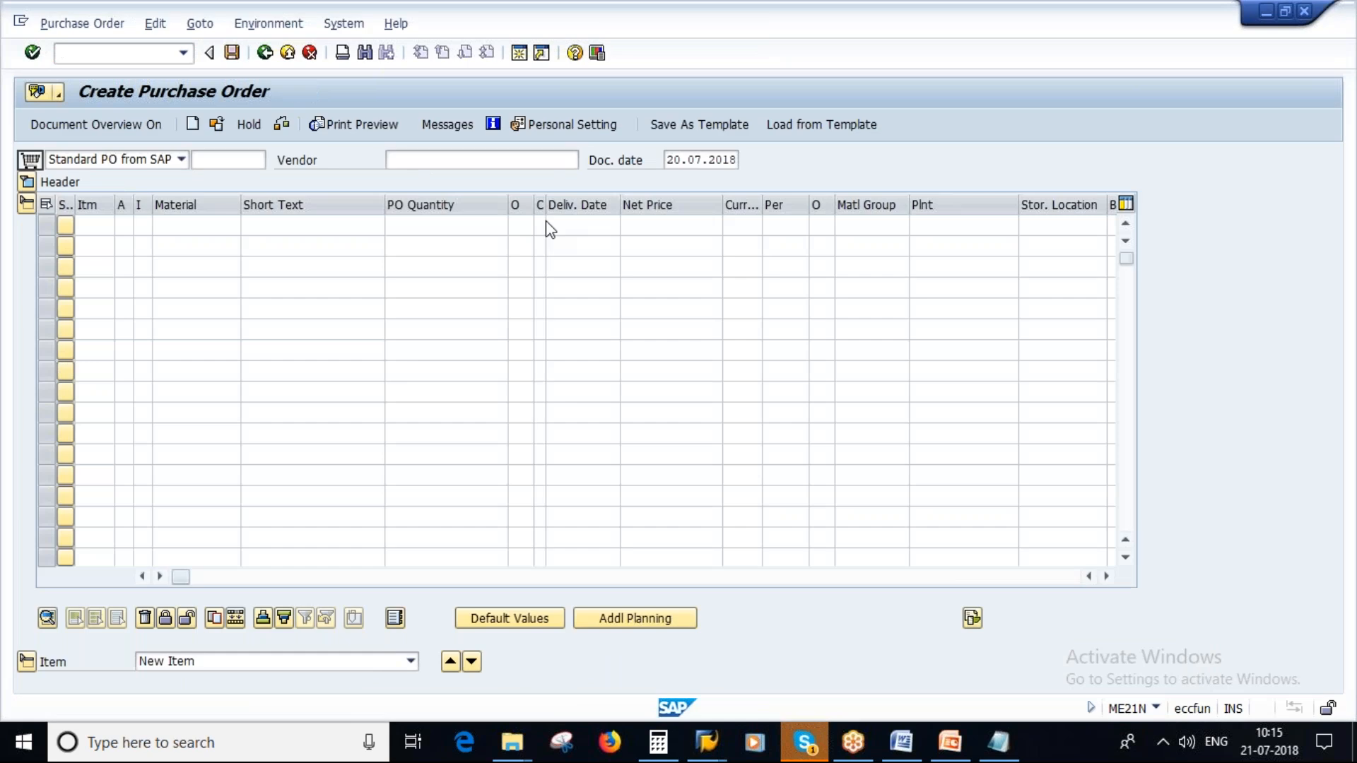
type("100")
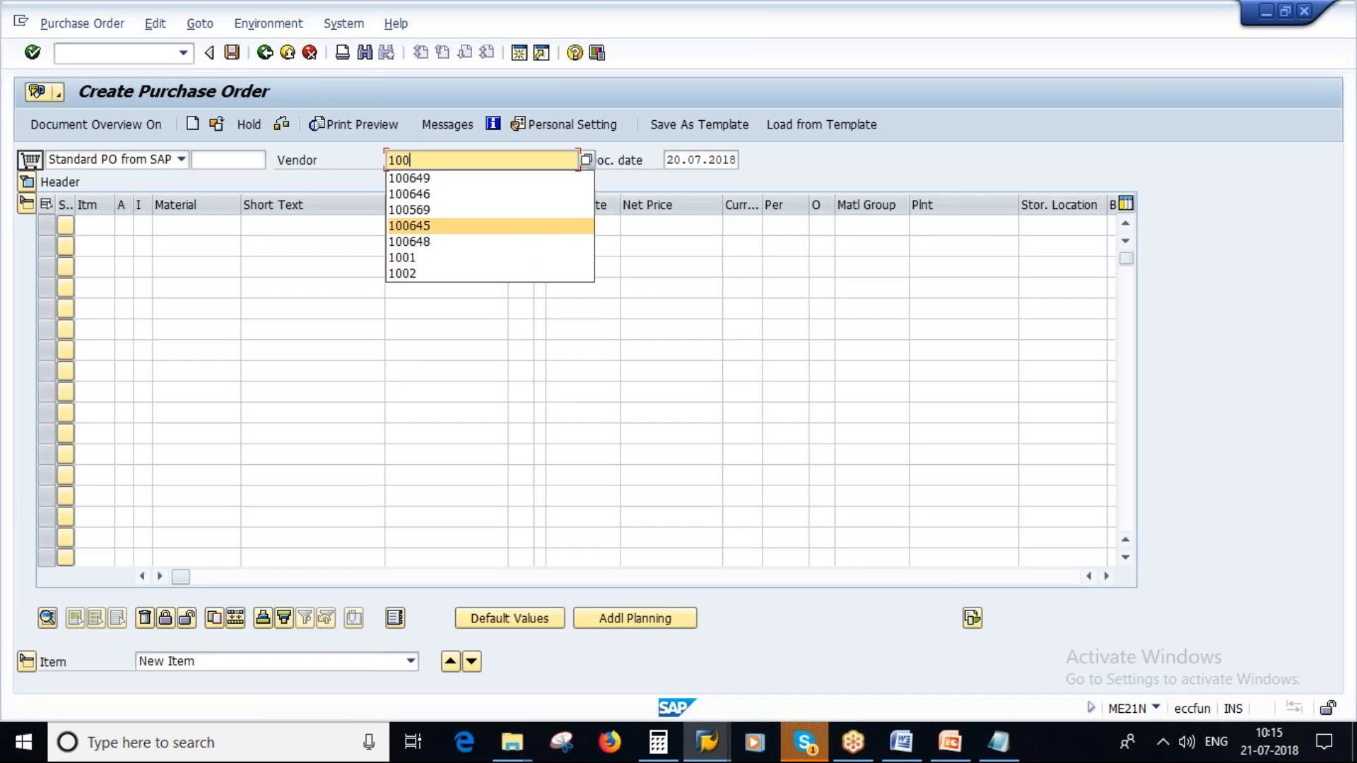
type("649")
key("Return")
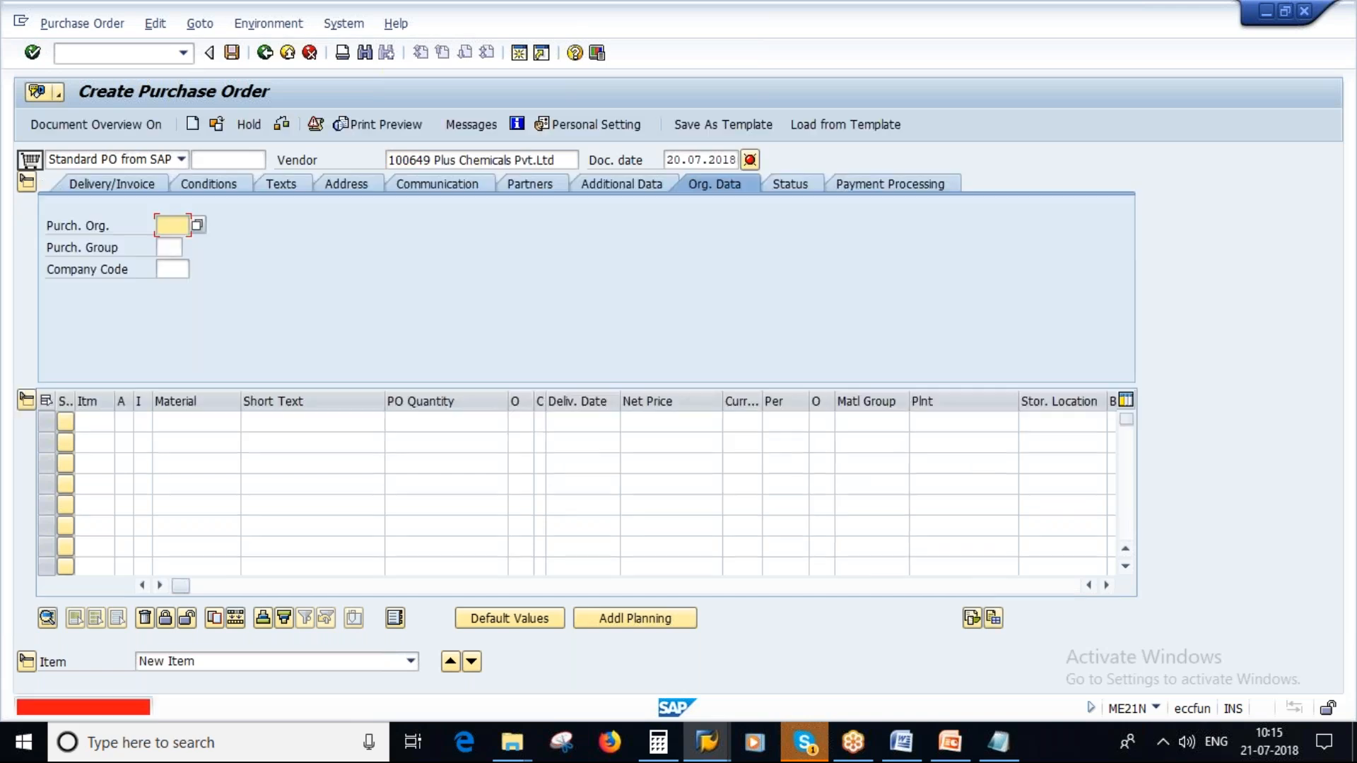
type("100")
key("Tab")
type("1000")
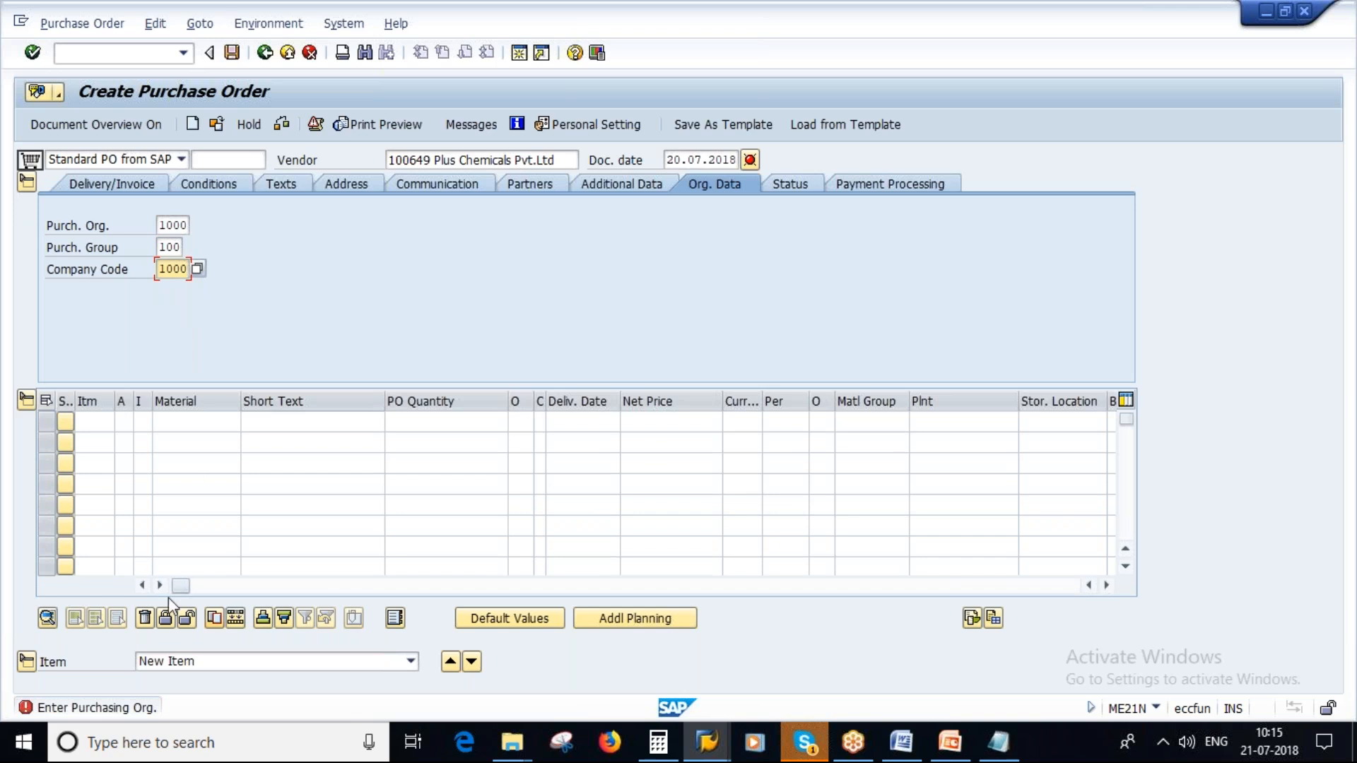
- Copy the info record number from the Change Info Record session into the first purchase order item's info record field
left_click_drag(193, 586, 483, 587)
left_click(576, 422)
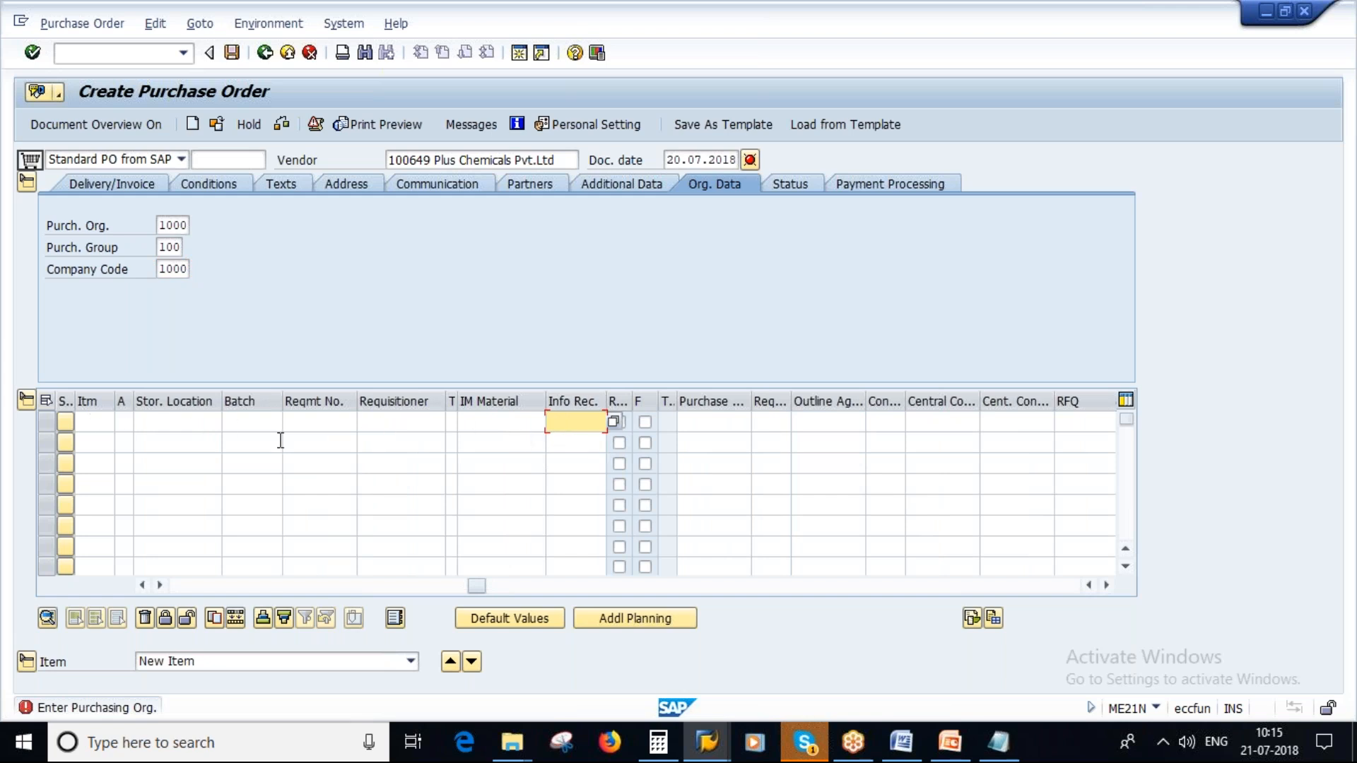
key("alt+Tab")
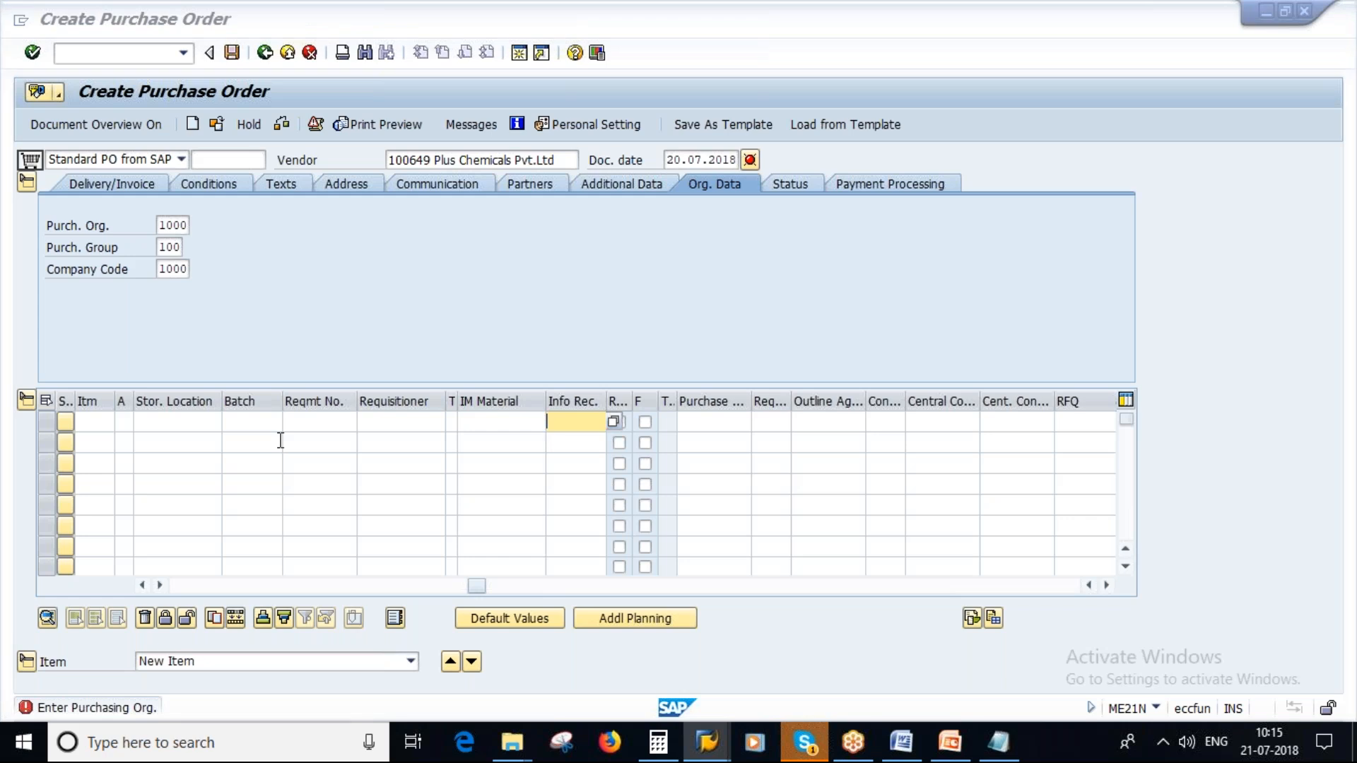
key("alt+Tab")
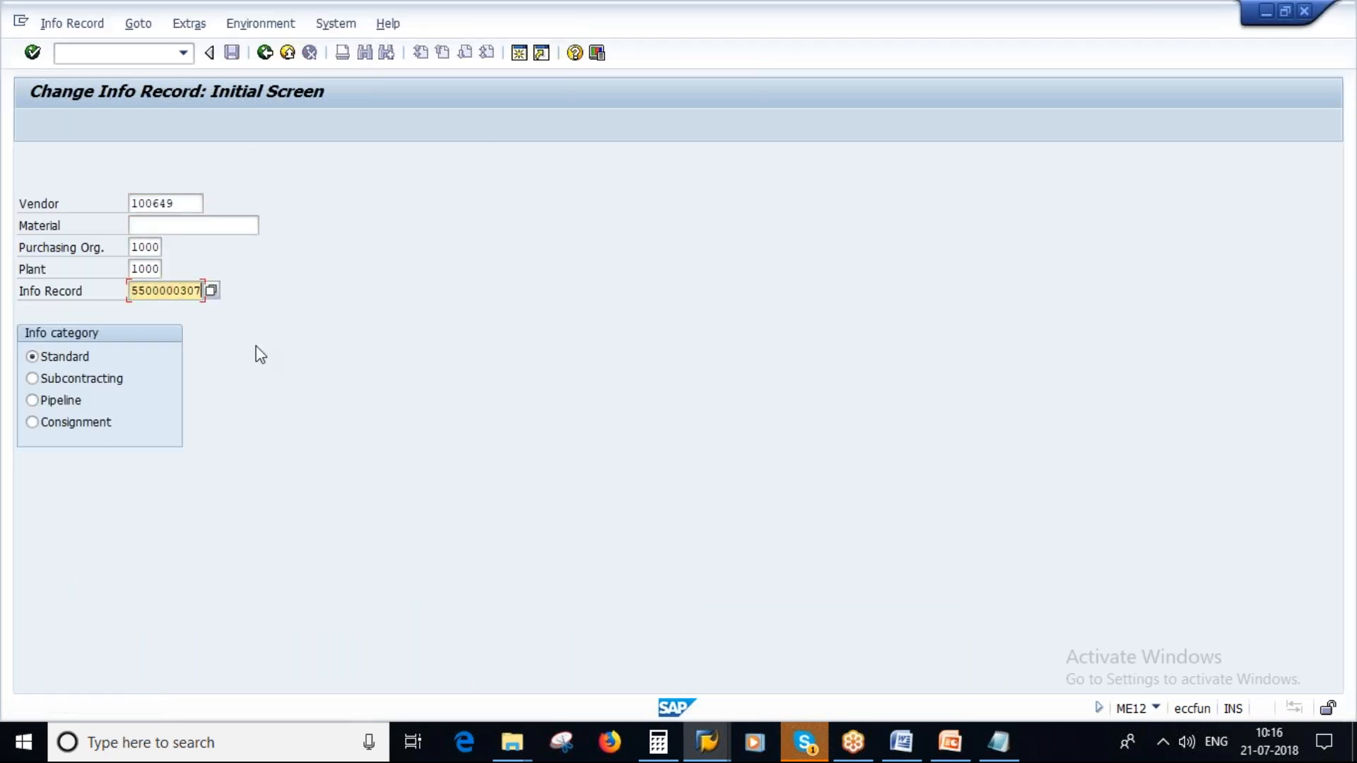
key("alt+Tab")
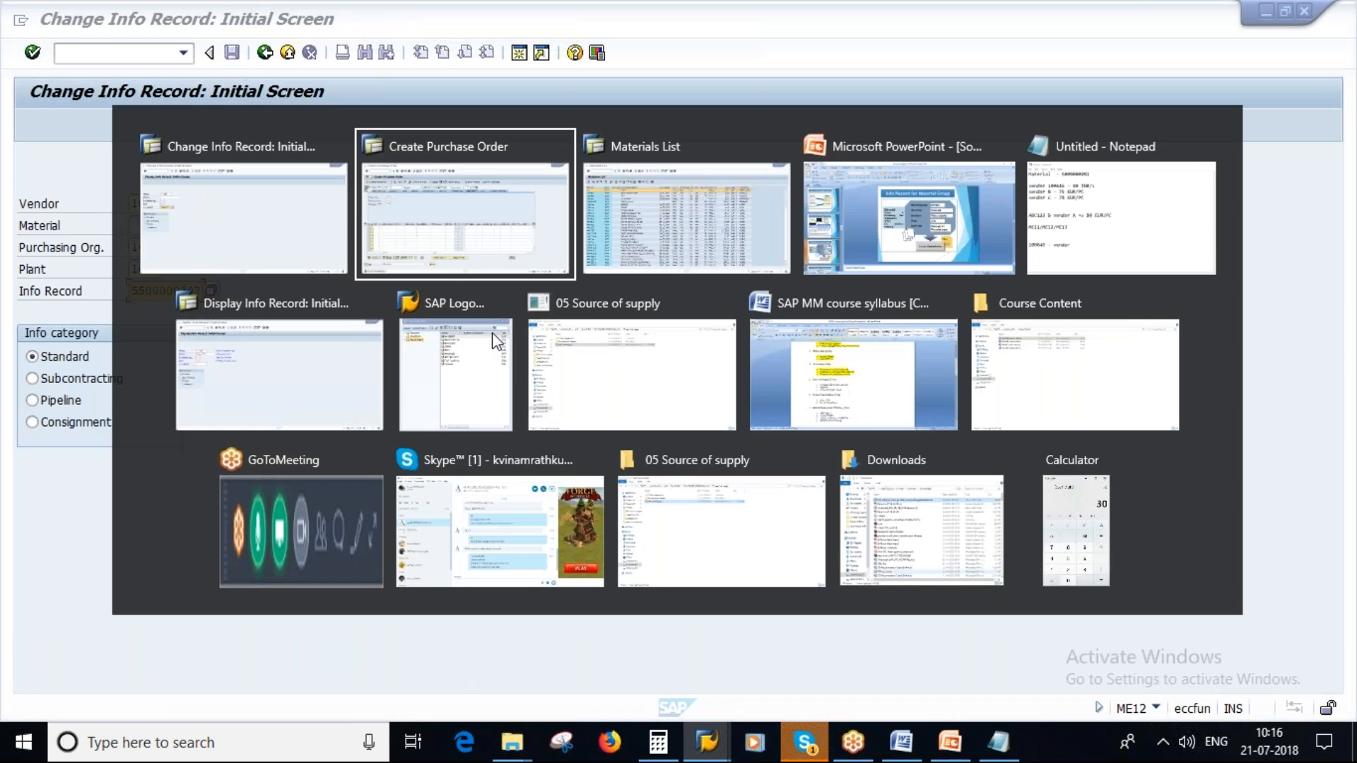
key("ctrl+v")
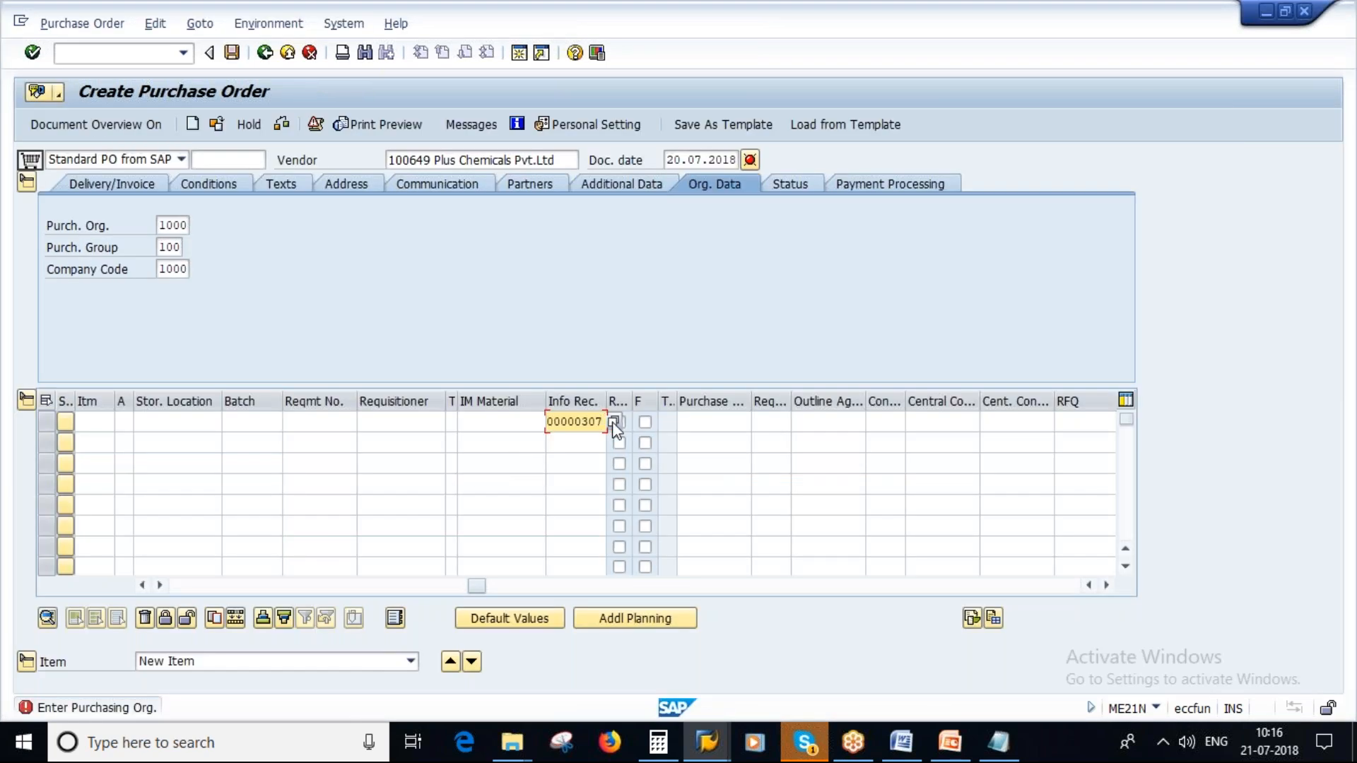
key("Return")
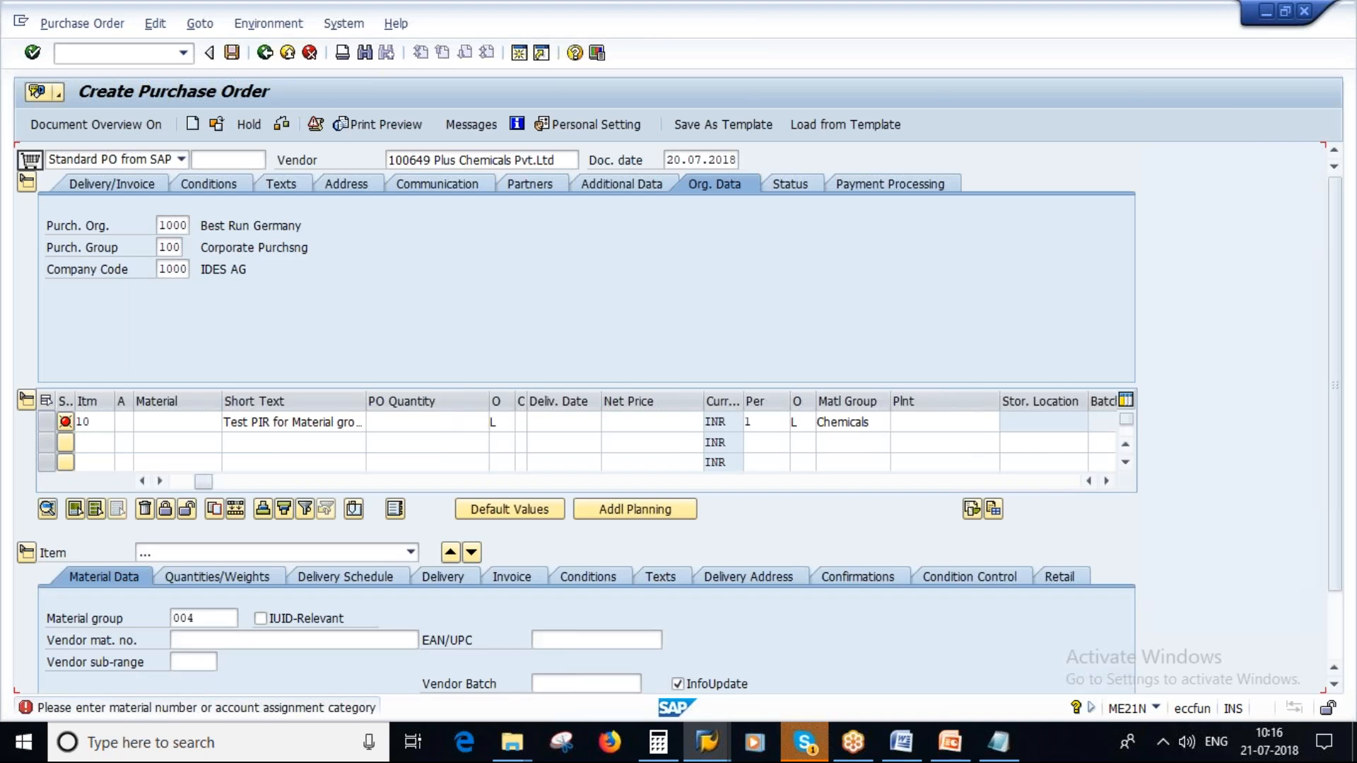
- Set plant 1000 for purchase order item 10, leaving its material and account assignment blank
left_click_drag(206, 487, 197, 487)
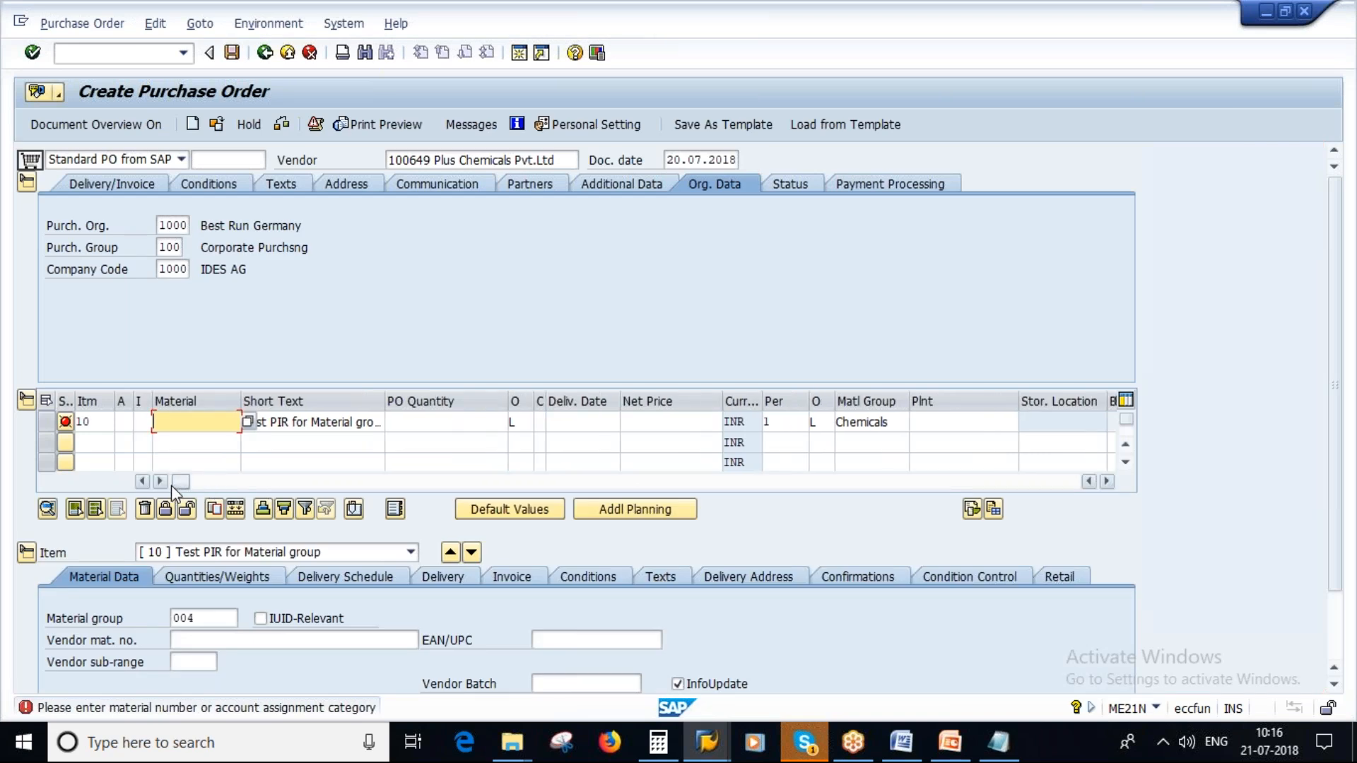
key("Tab")
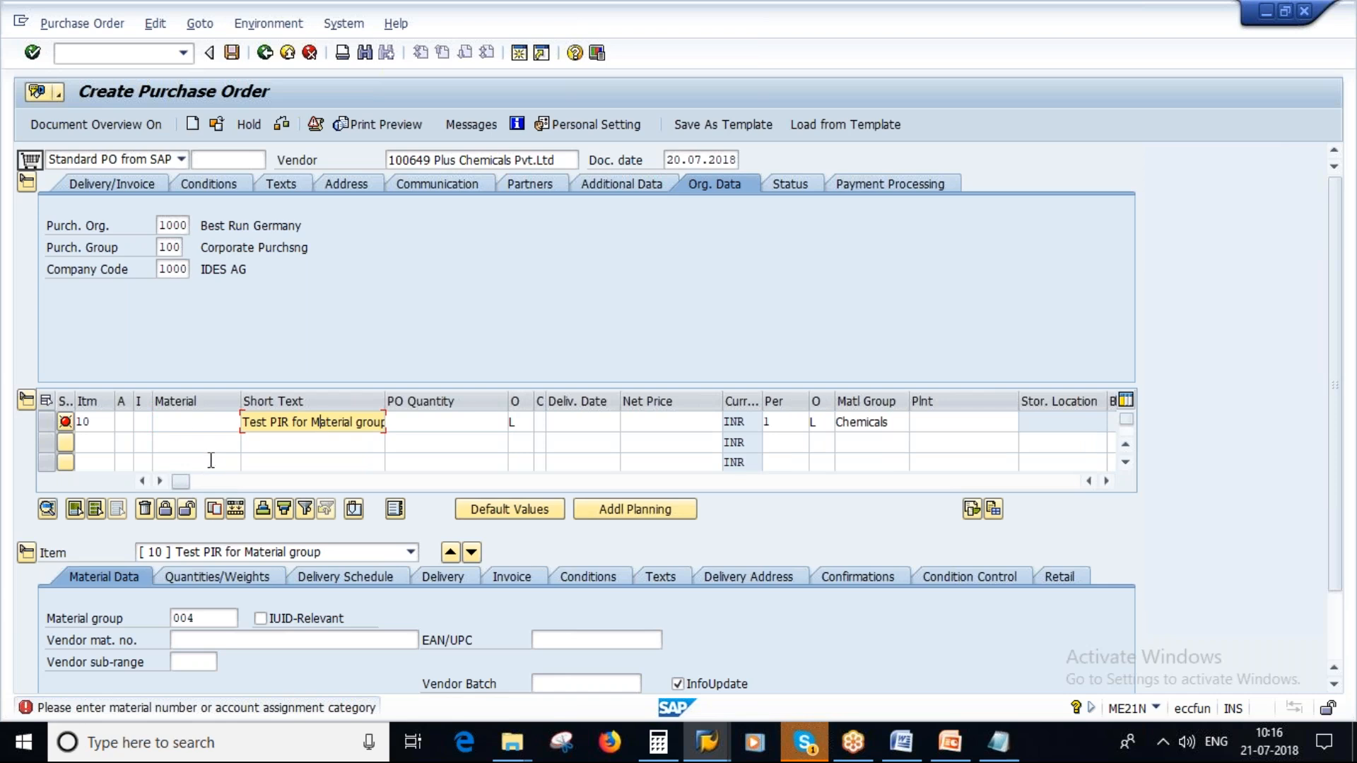
left_click(124, 422)
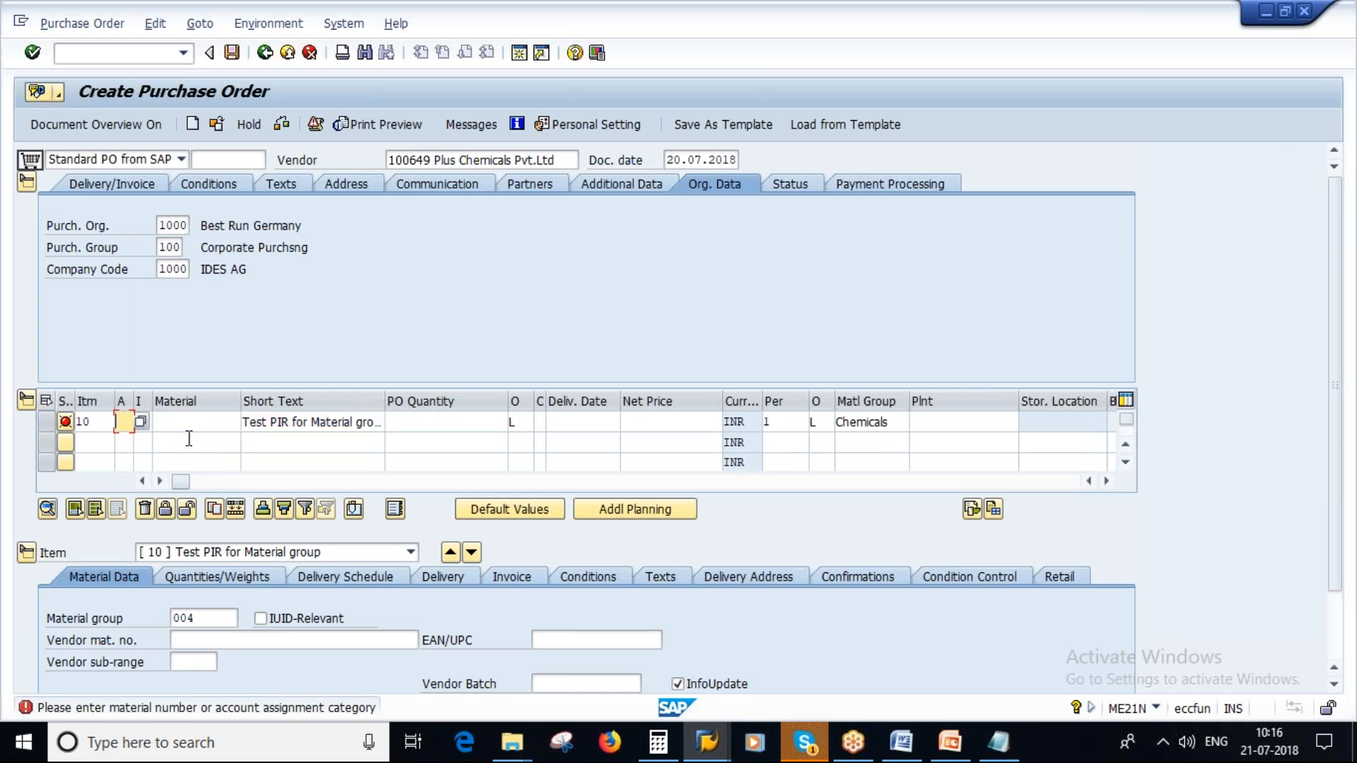
left_click(192, 424)
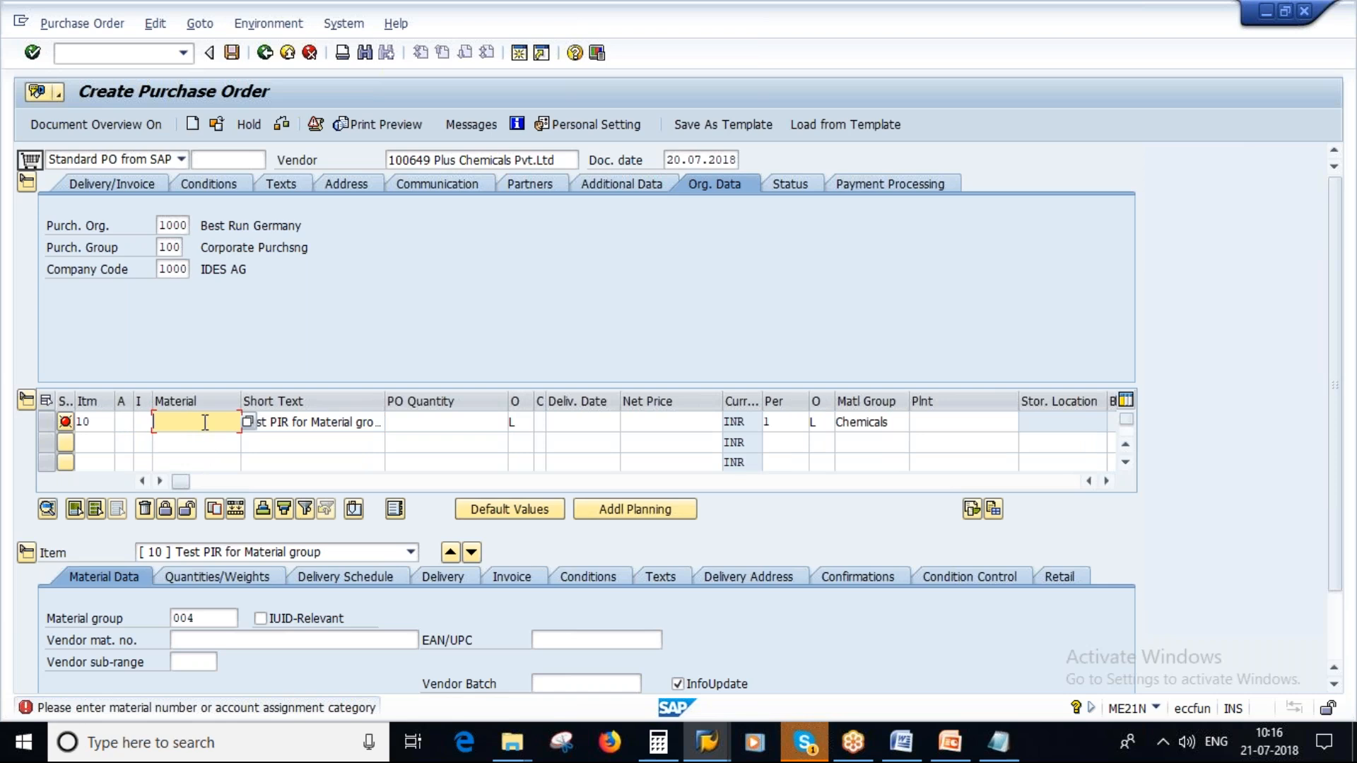
left_click(922, 427)
type("1000")
key("Return")
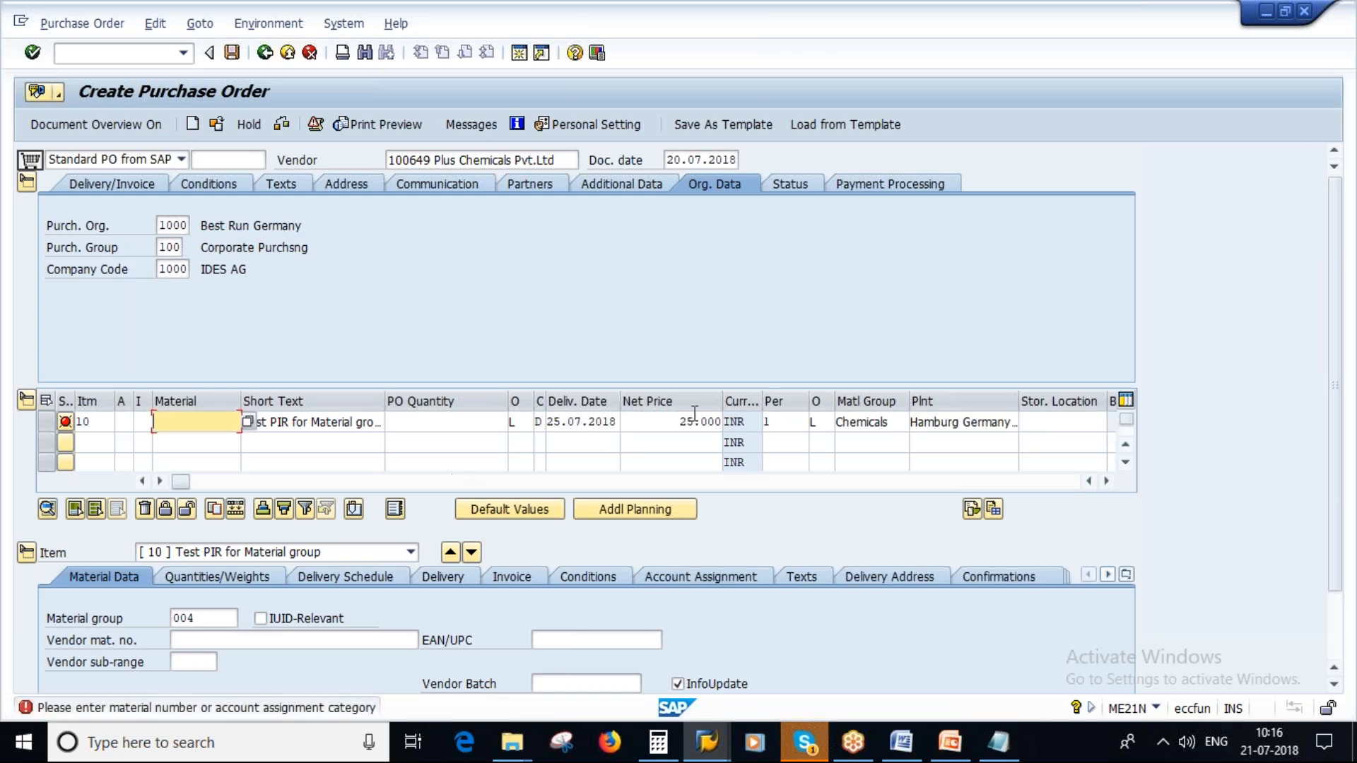
- Check the net price, material and account assignment category fields of purchase order item 10
left_click_drag(677, 422, 717, 442)
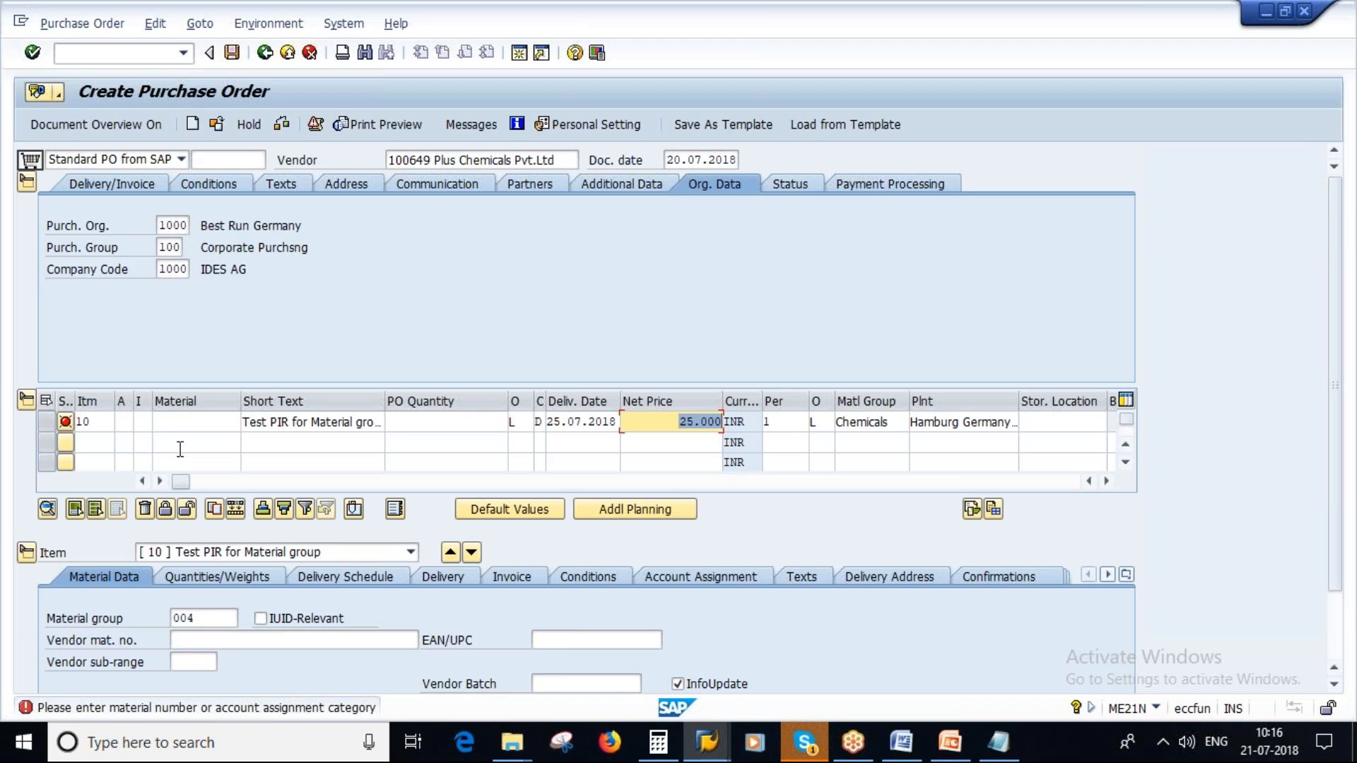
left_click(188, 421)
double_click(187, 420)
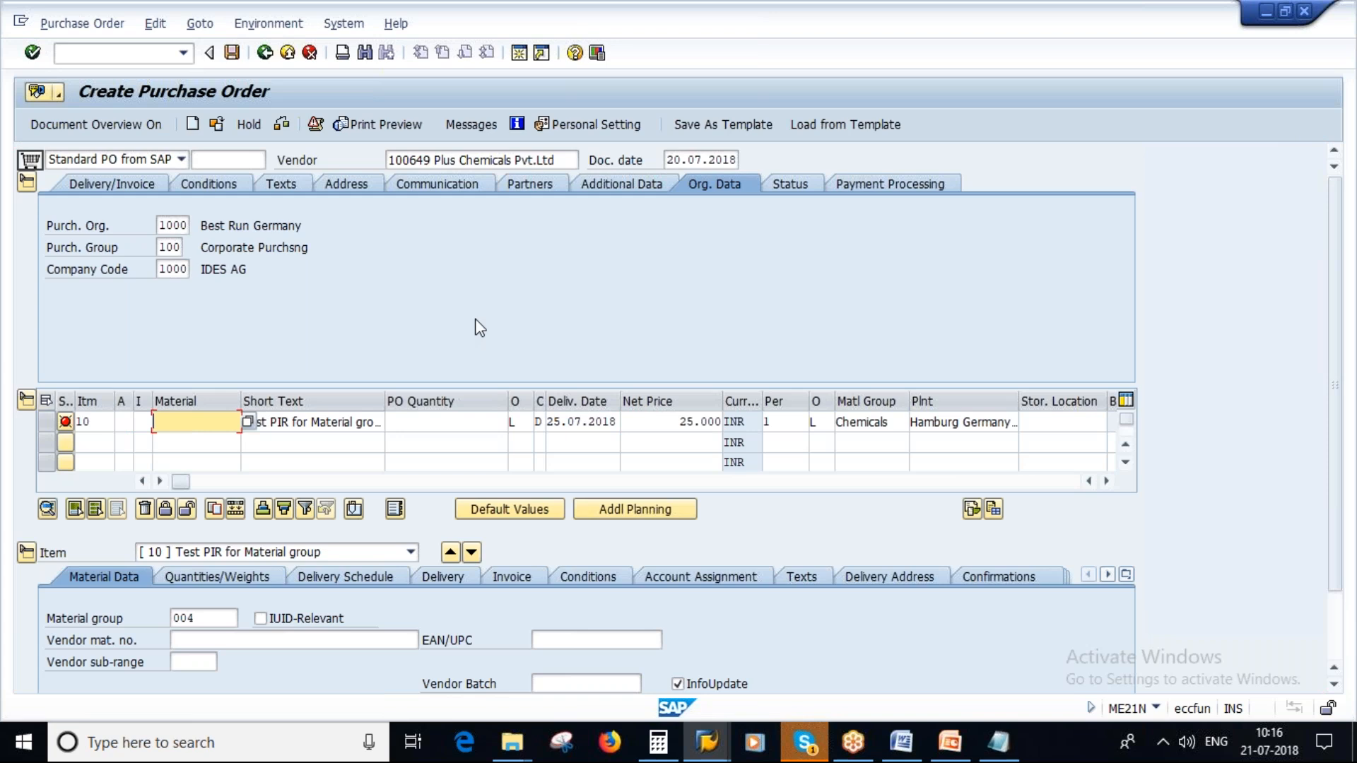
left_click(122, 422)
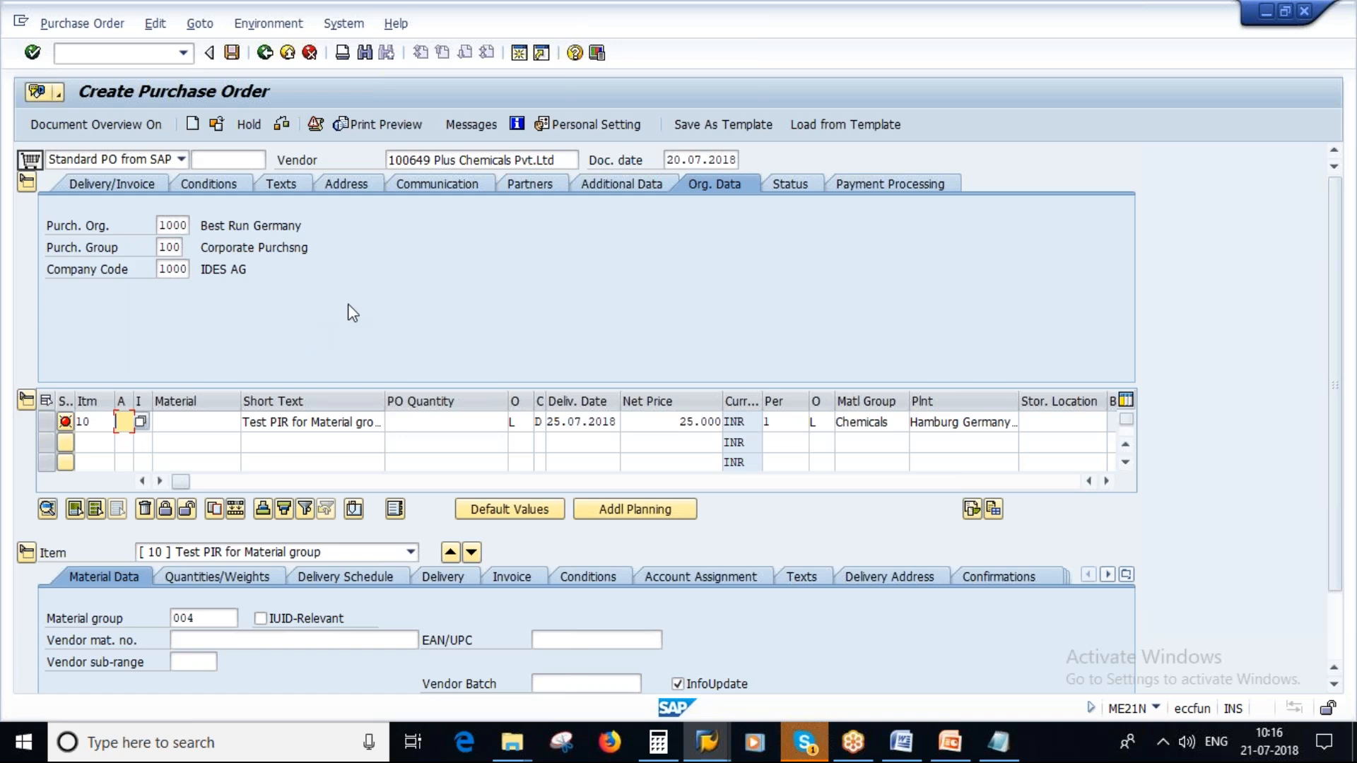
- Switch to the Source of Supply presentation in PowerPoint and show the "Price Change in Info Record" slide
left_click(952, 745)
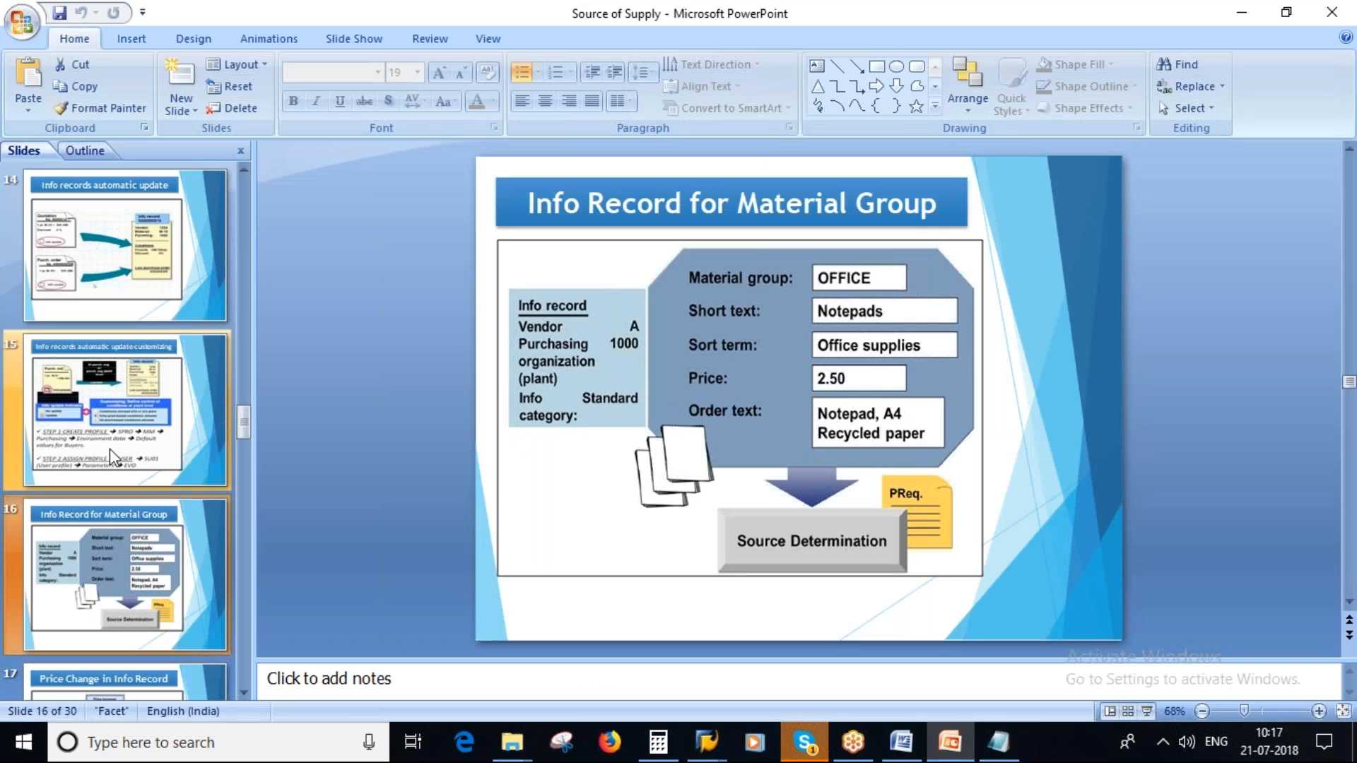
scroll(174, 610, "down", 1)
left_click(176, 609)
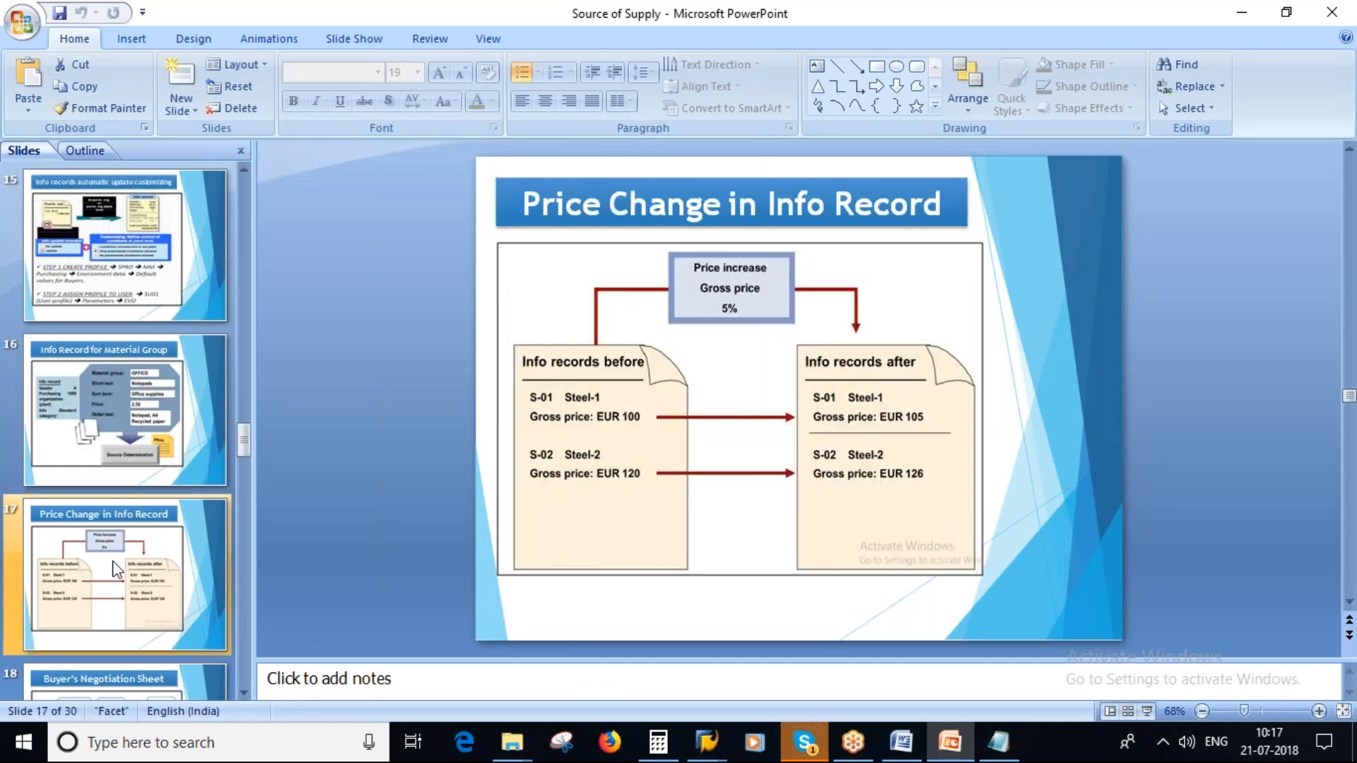
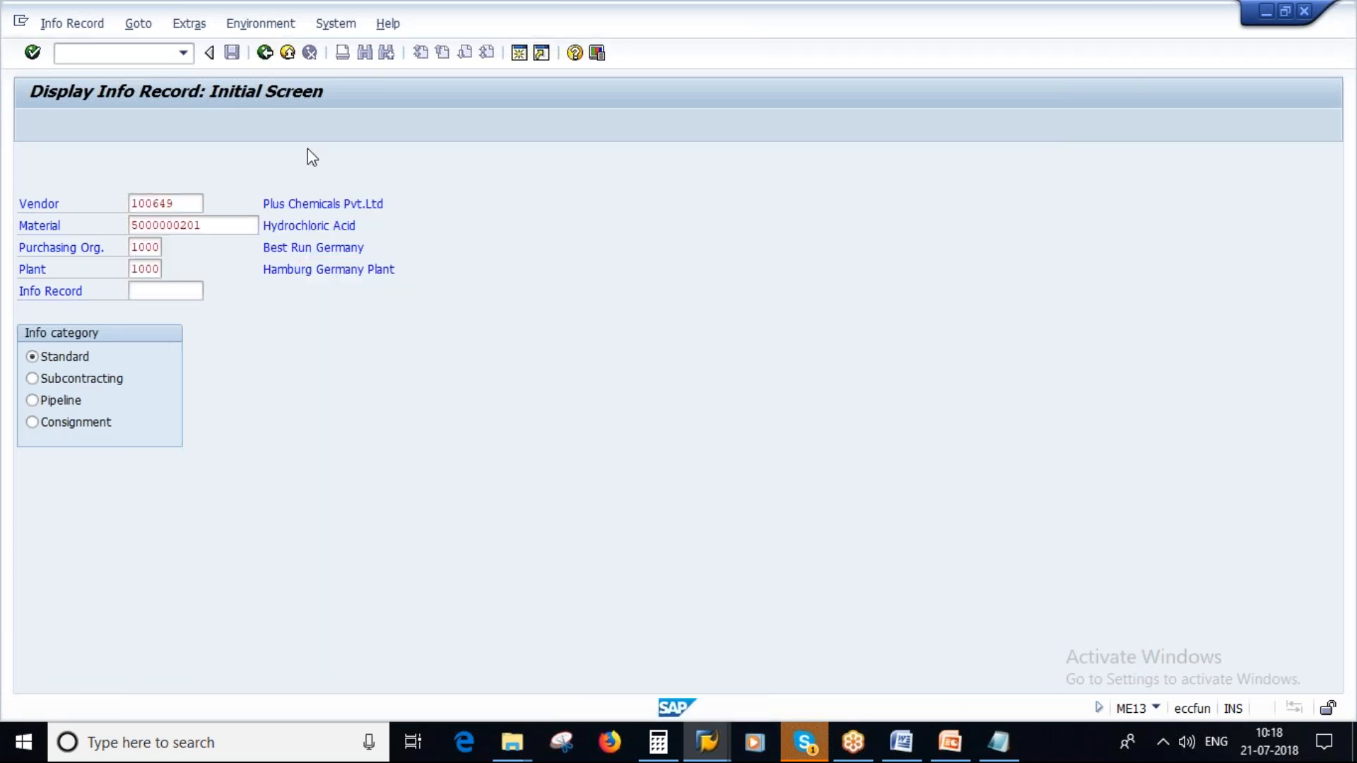
- Leave the info record display and start transaction ME11 to create an info record
key("F3")
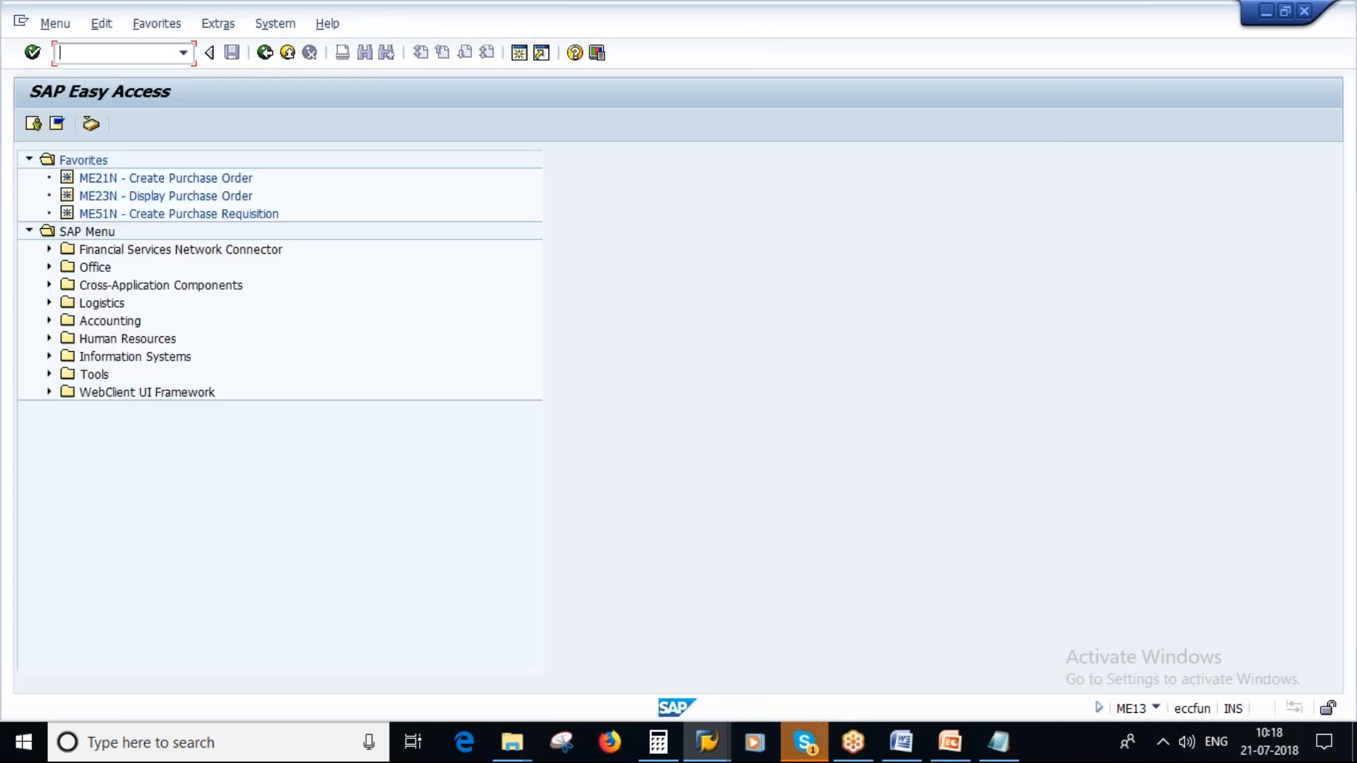
type("ME11")
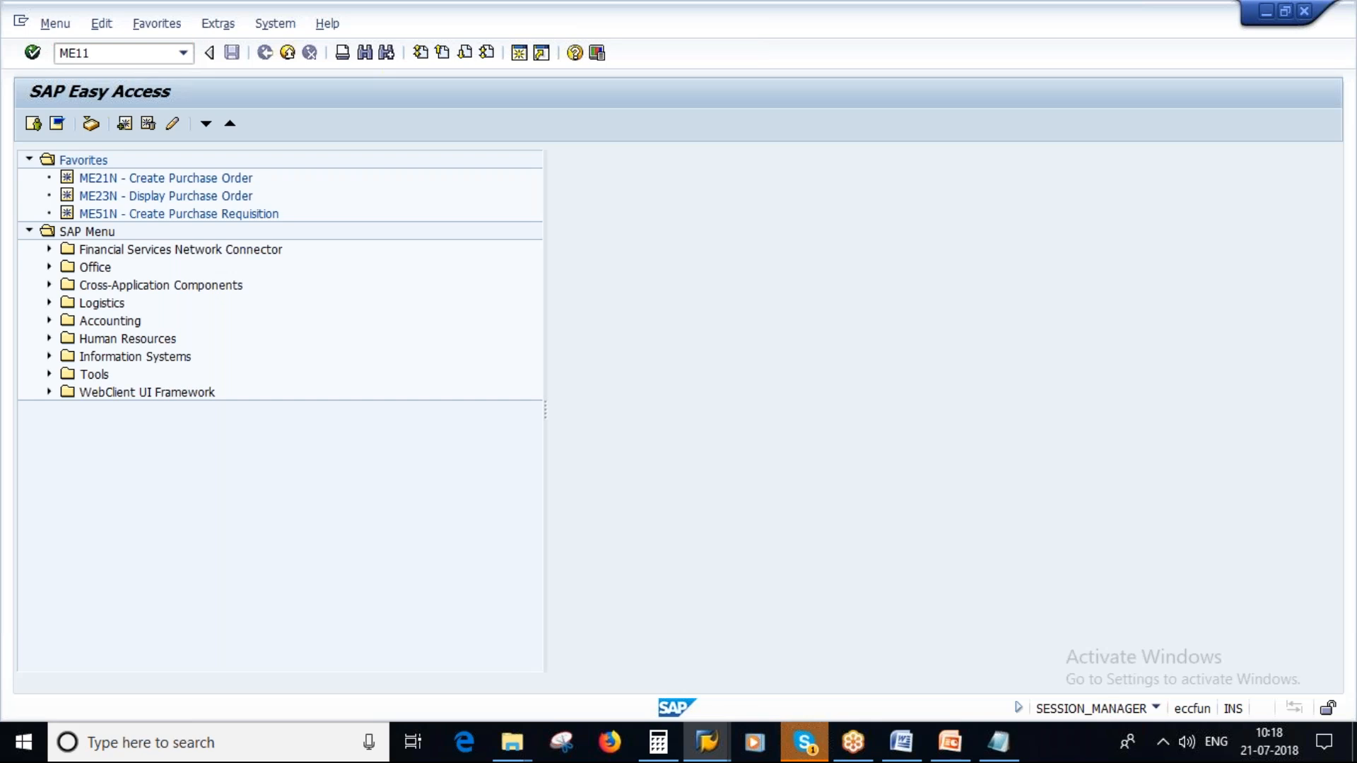
key("Return")
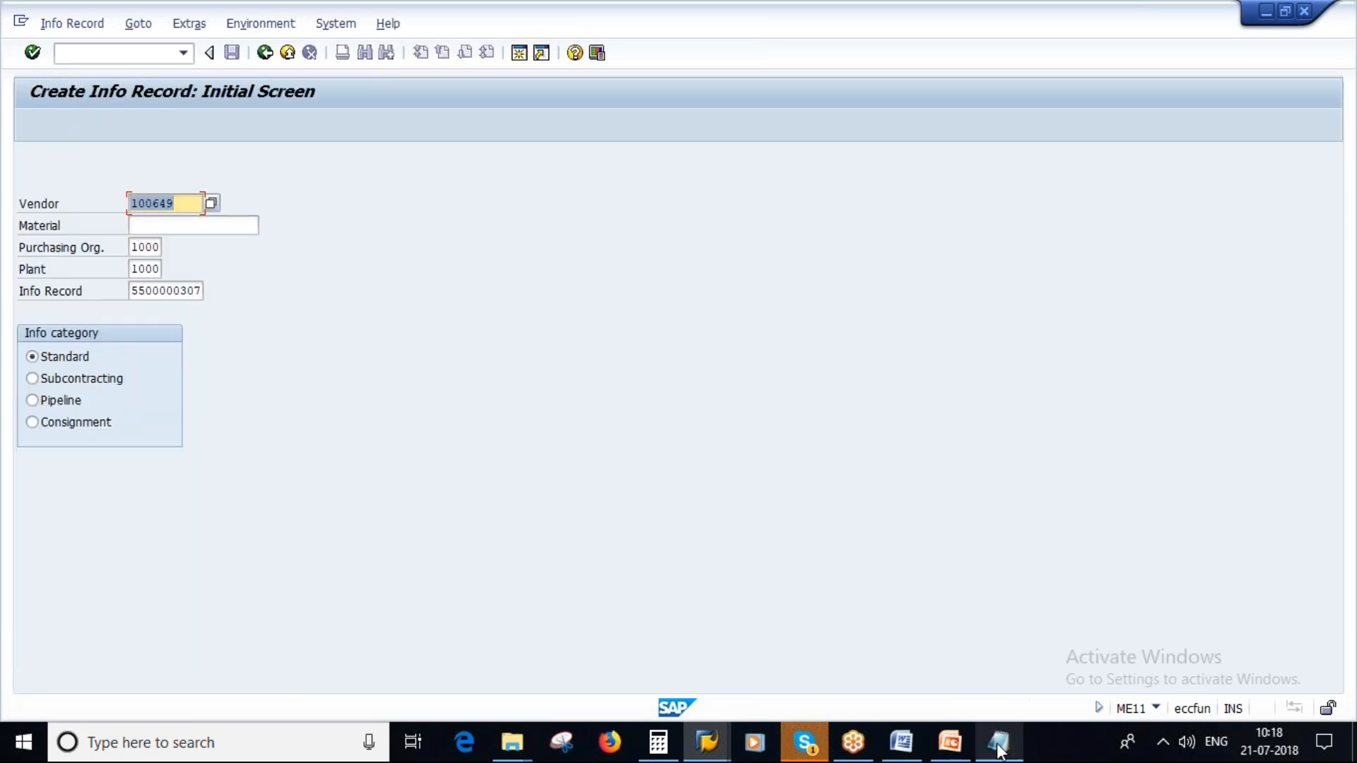
left_click(991, 736)
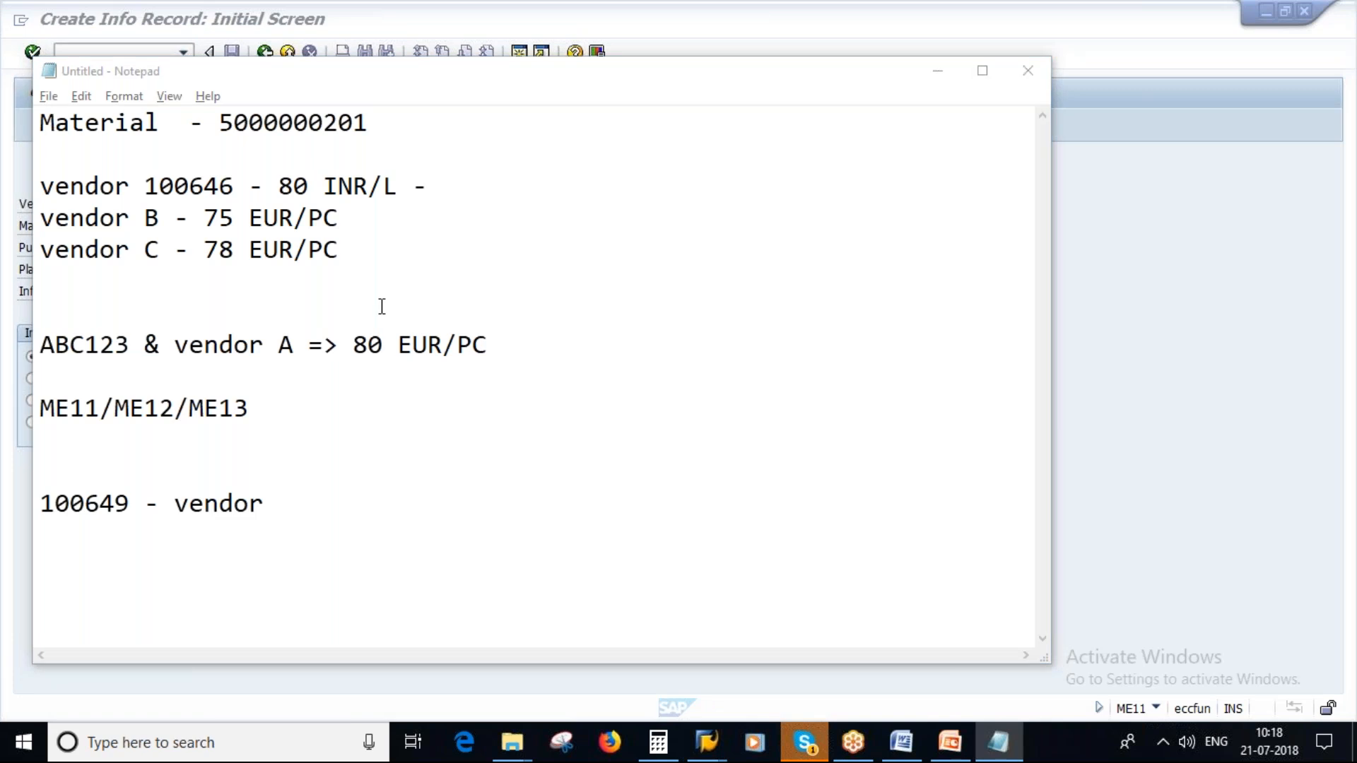
key("alt+Tab")
left_click(143, 225)
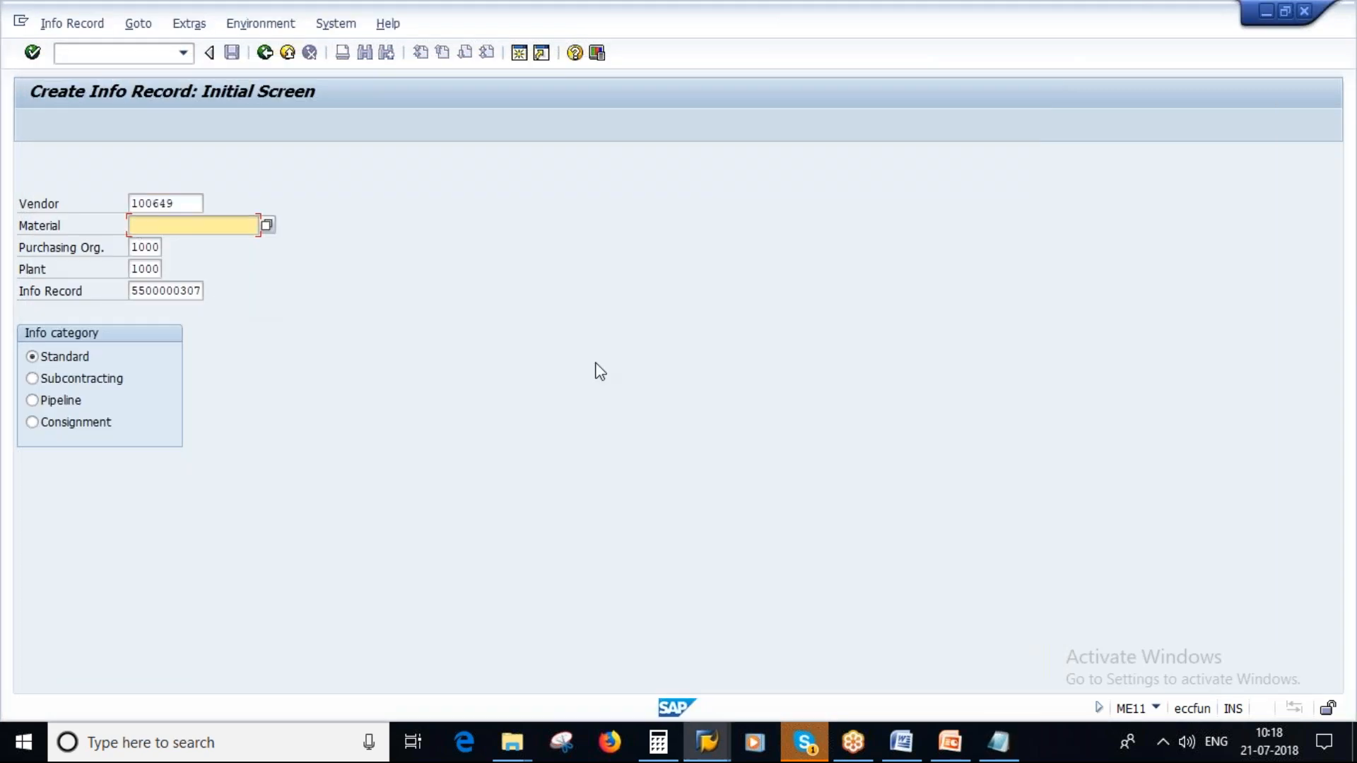
key("alt+Tab")
left_click_drag(219, 124, 369, 124)
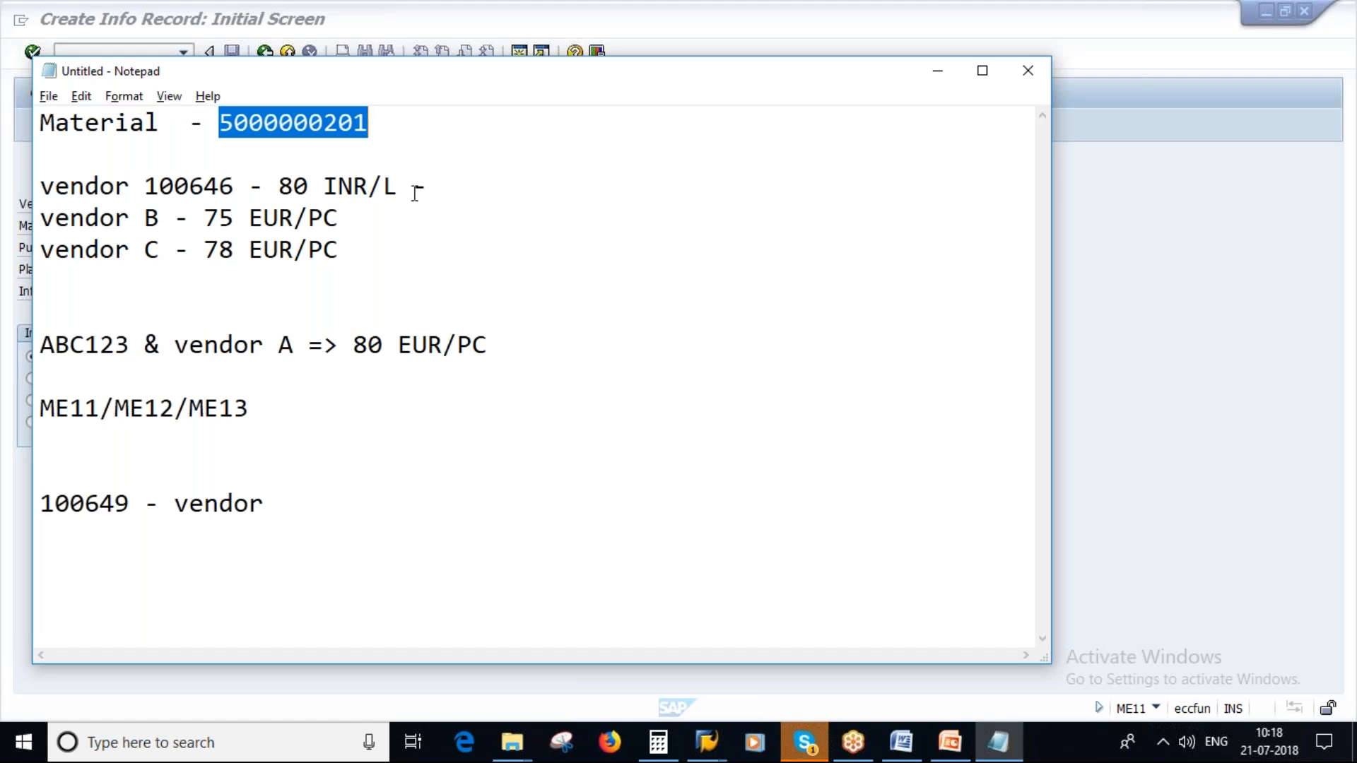
key("alt+Tab")
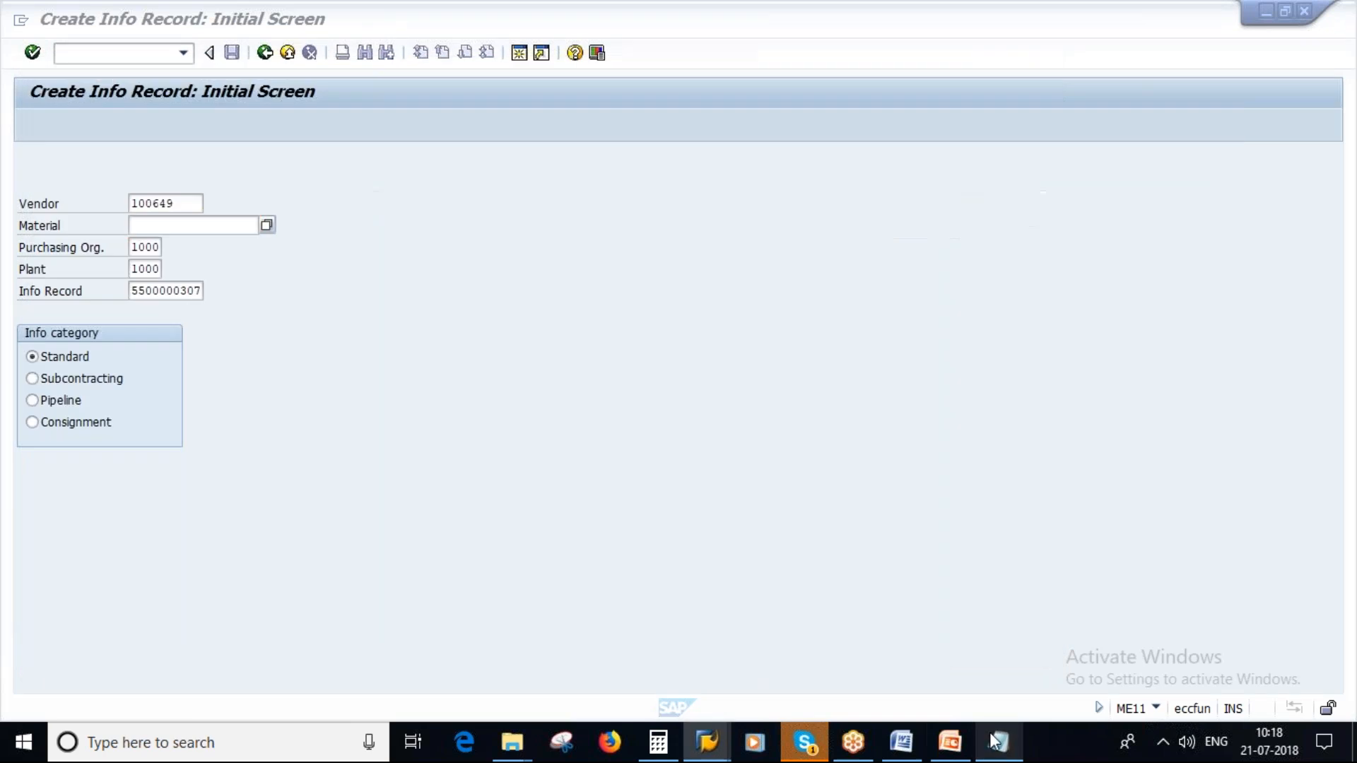
key("alt+Tab")
- Set the vendor to the one noted at 80 INR/L and clear the info record number
left_click(207, 183)
key("alt+Tab")
left_click(176, 205)
key("BackSpace")
type("646")
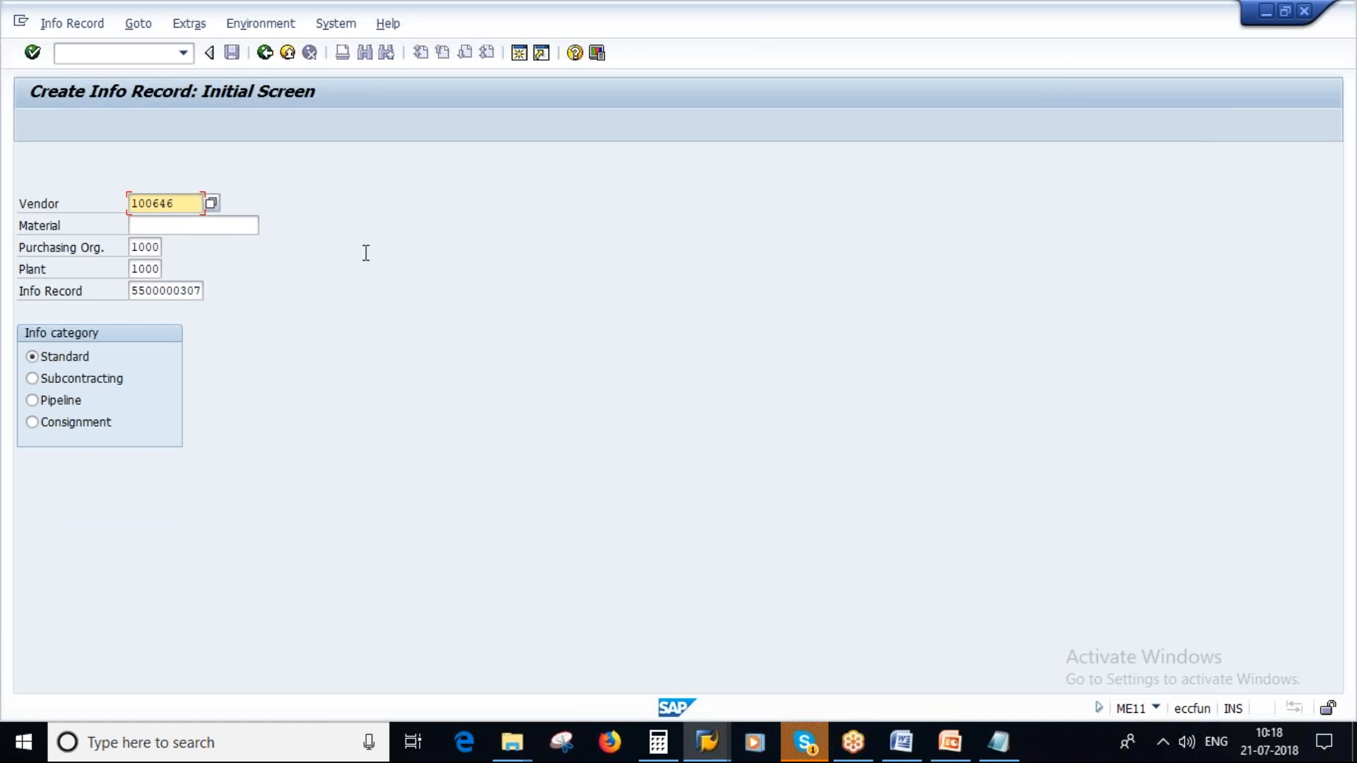
left_click(133, 291)
key("Delete")
key("Delete")
key("Delete")
key("Delete")
key("Delete")
key("Delete")
key("Delete")
key("Delete")
key("Delete")
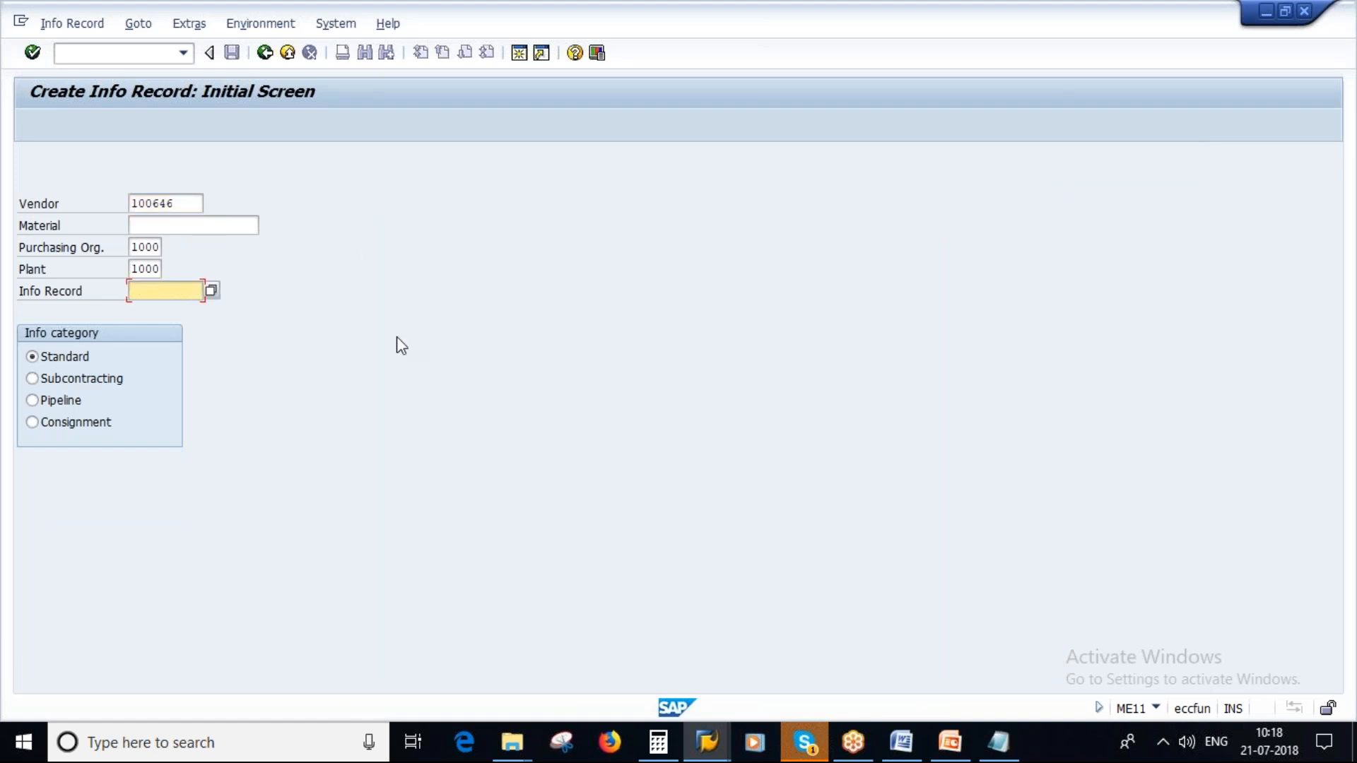
- Switch to the Materials List session, return to its selection criteria and clear the material group
left_click(707, 742)
left_click(854, 629)
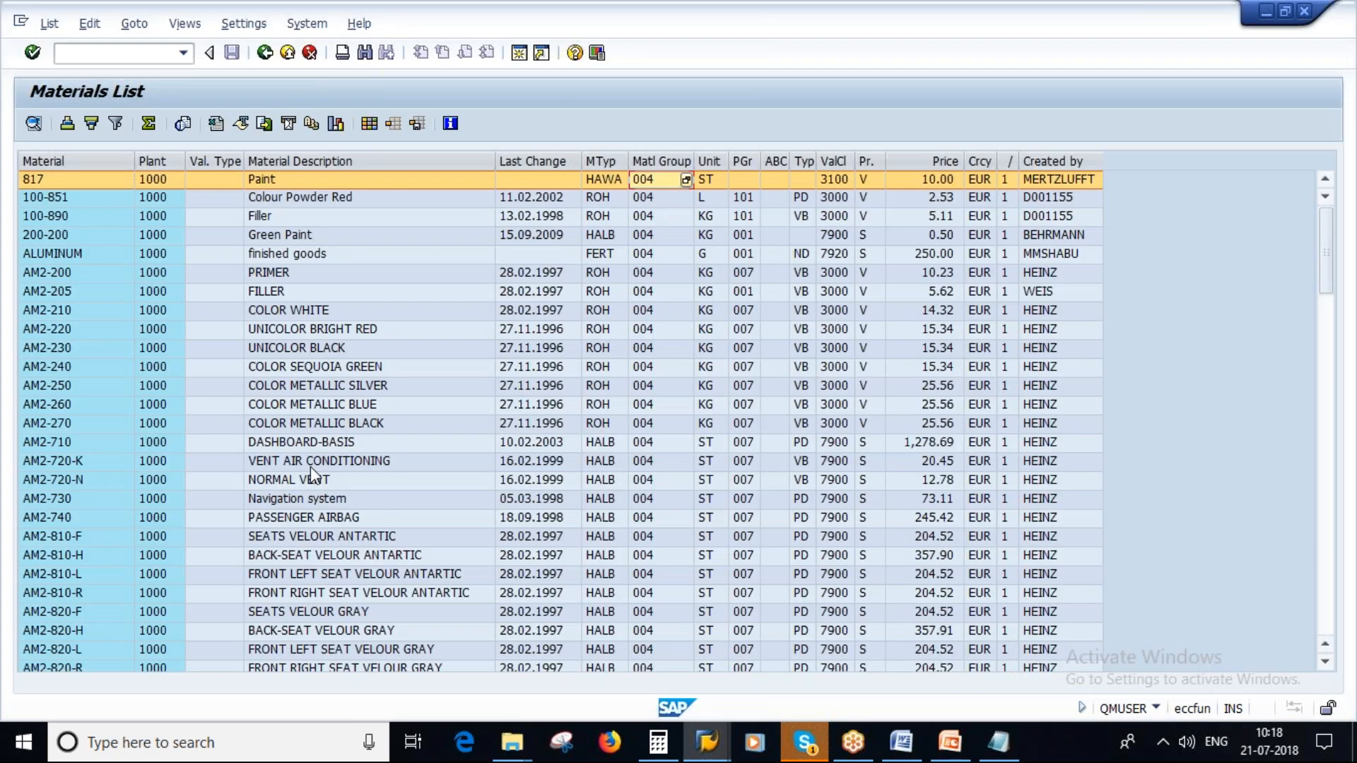
key("F3")
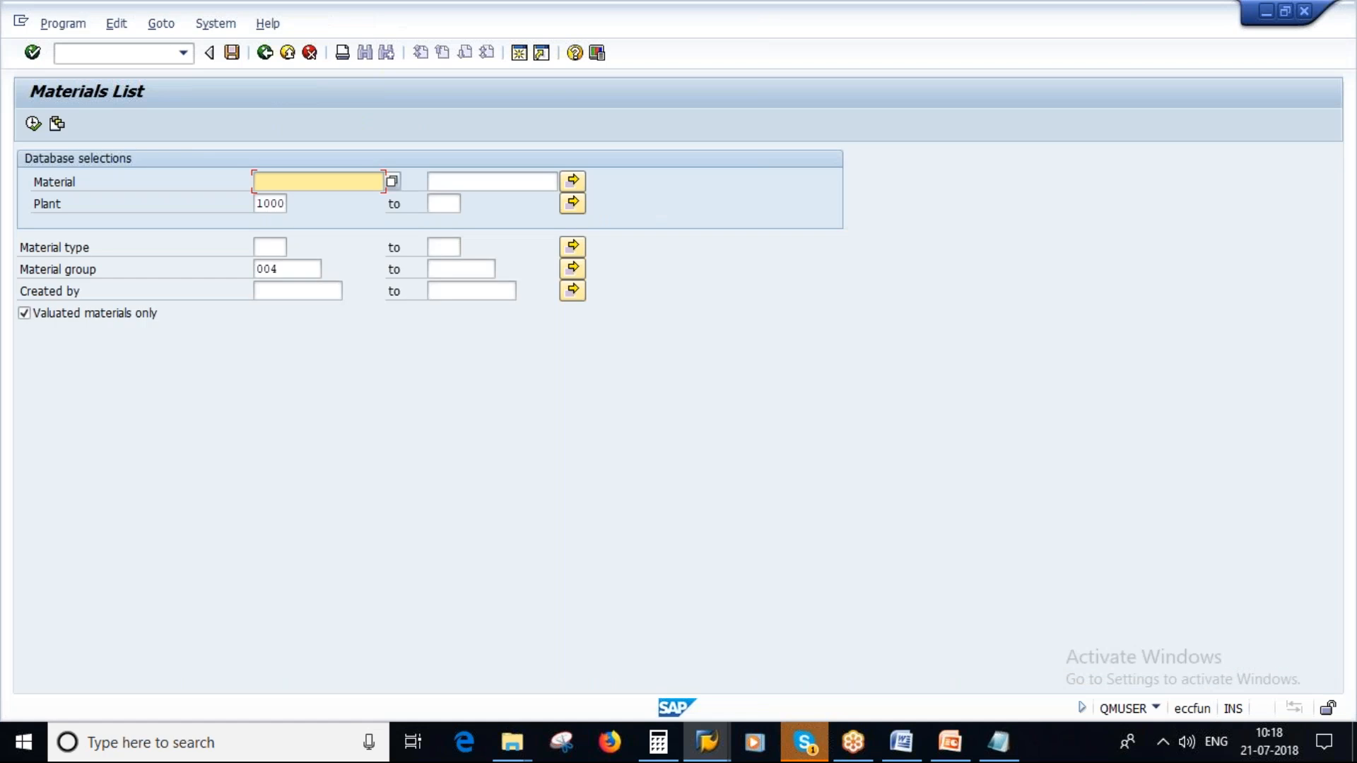
left_click(287, 270)
key("BackSpace")
key("BackSpace")
- List the plant 1000 materials of type roh created by qmuser
left_click(260, 251)
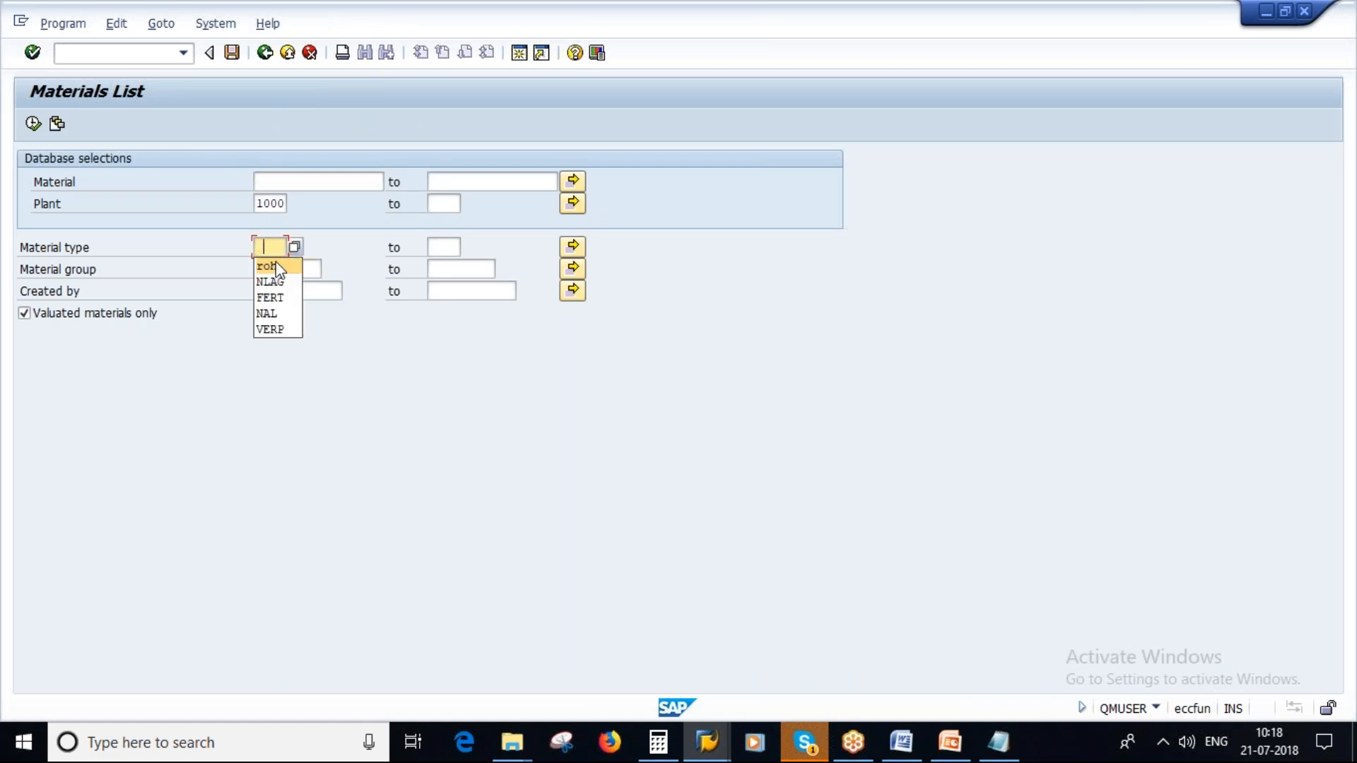
left_click(279, 265)
left_click(283, 291)
left_click(282, 310)
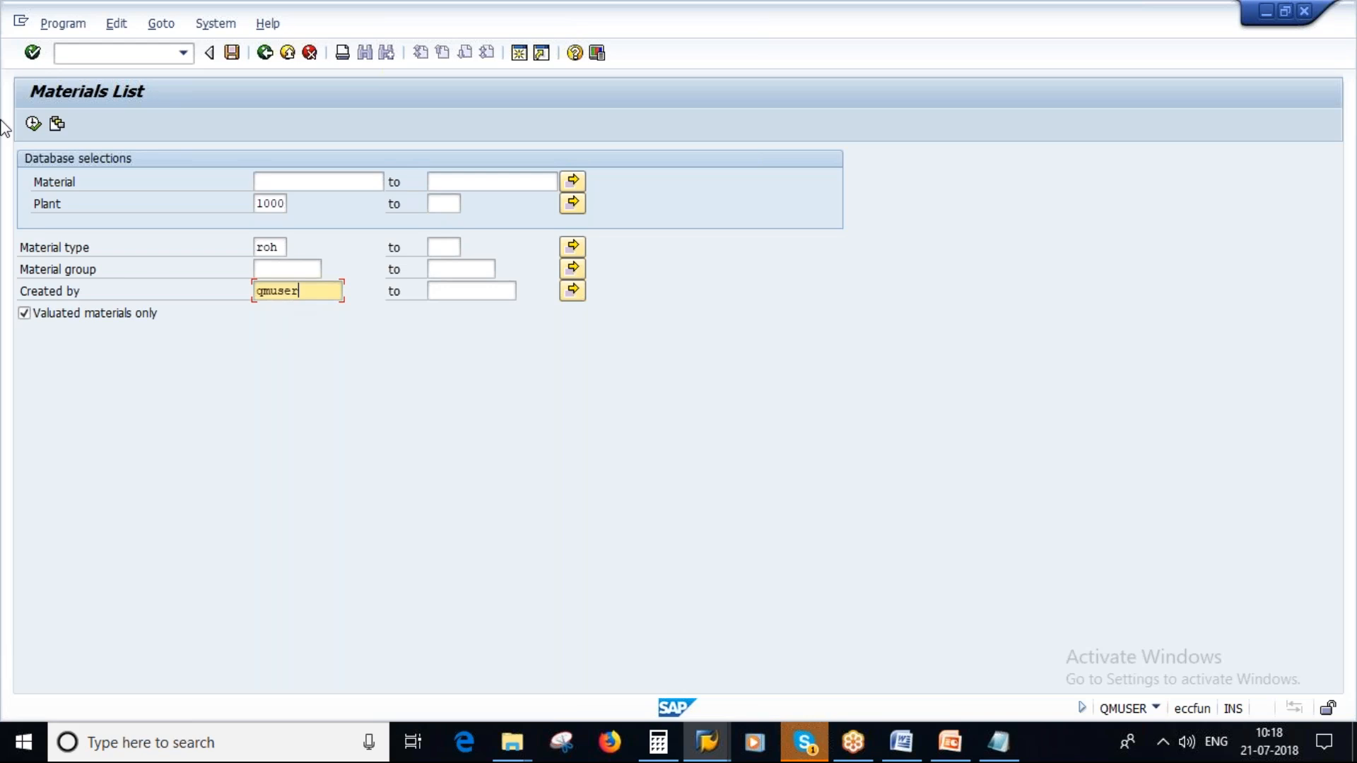
key("F8")
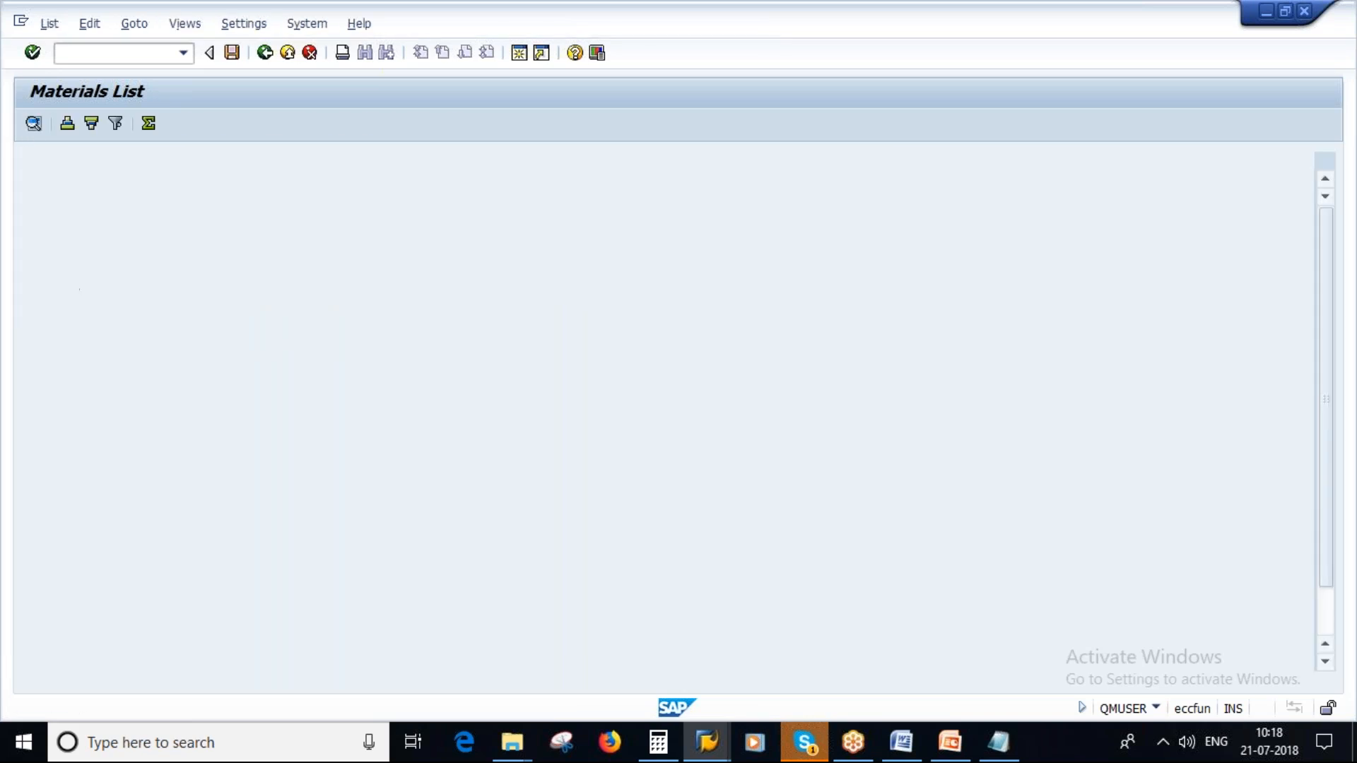
scroll(375, 510, "down", 1)
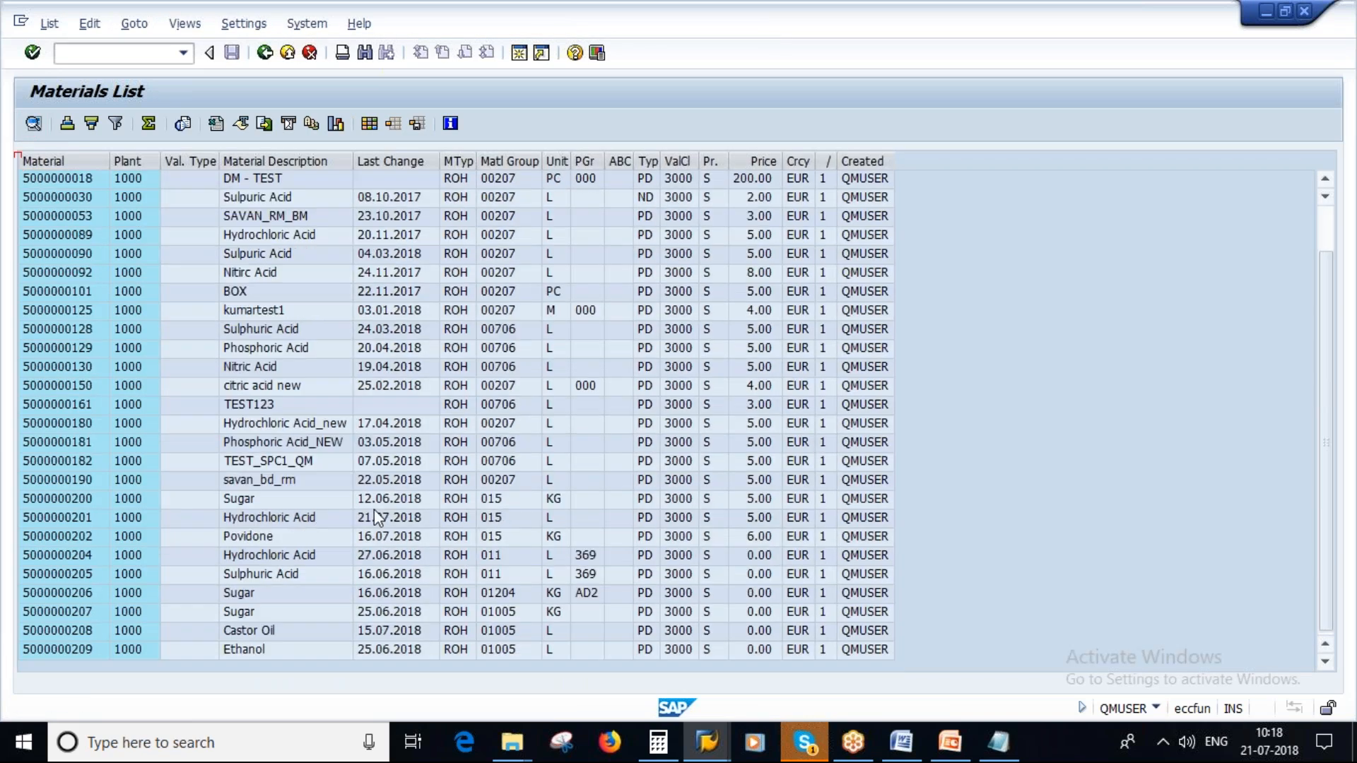
key("alt+Tab")
key("alt+Tab")
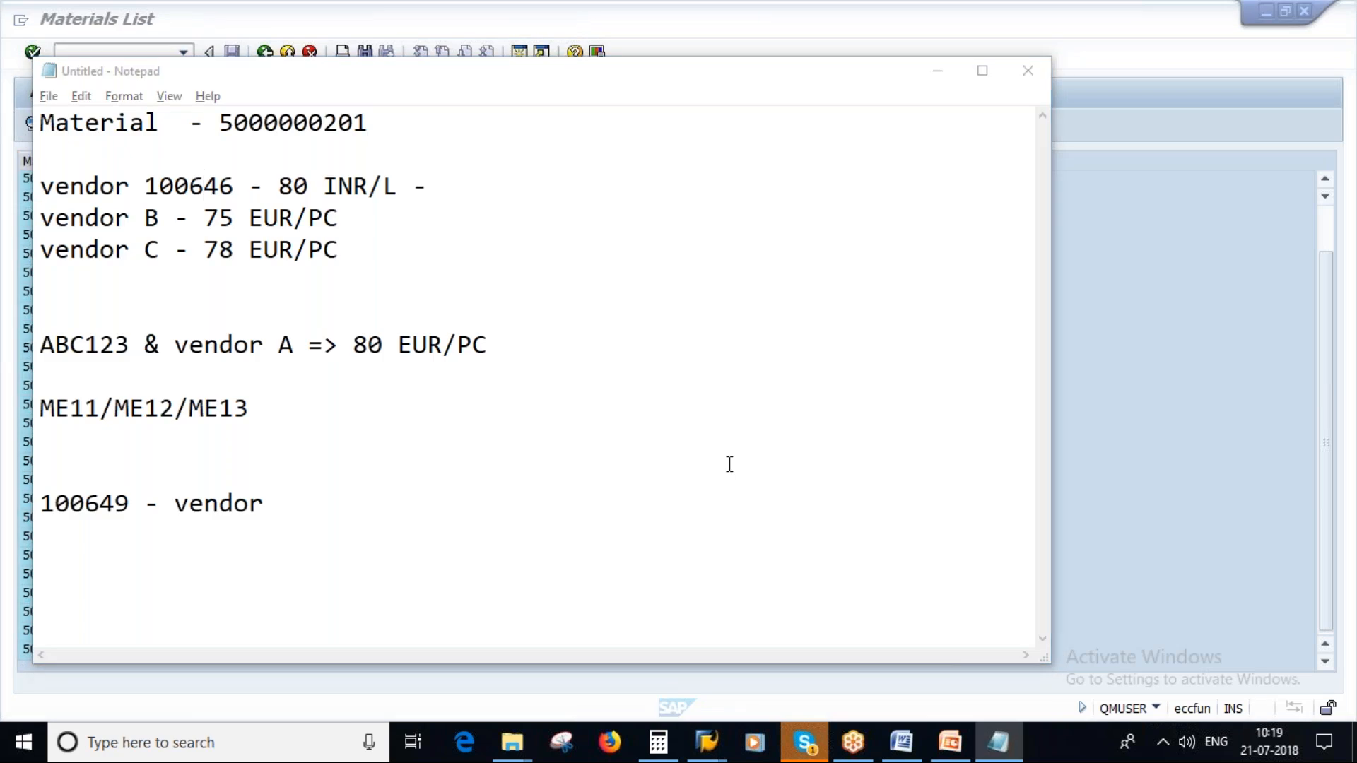
left_click(71, 517)
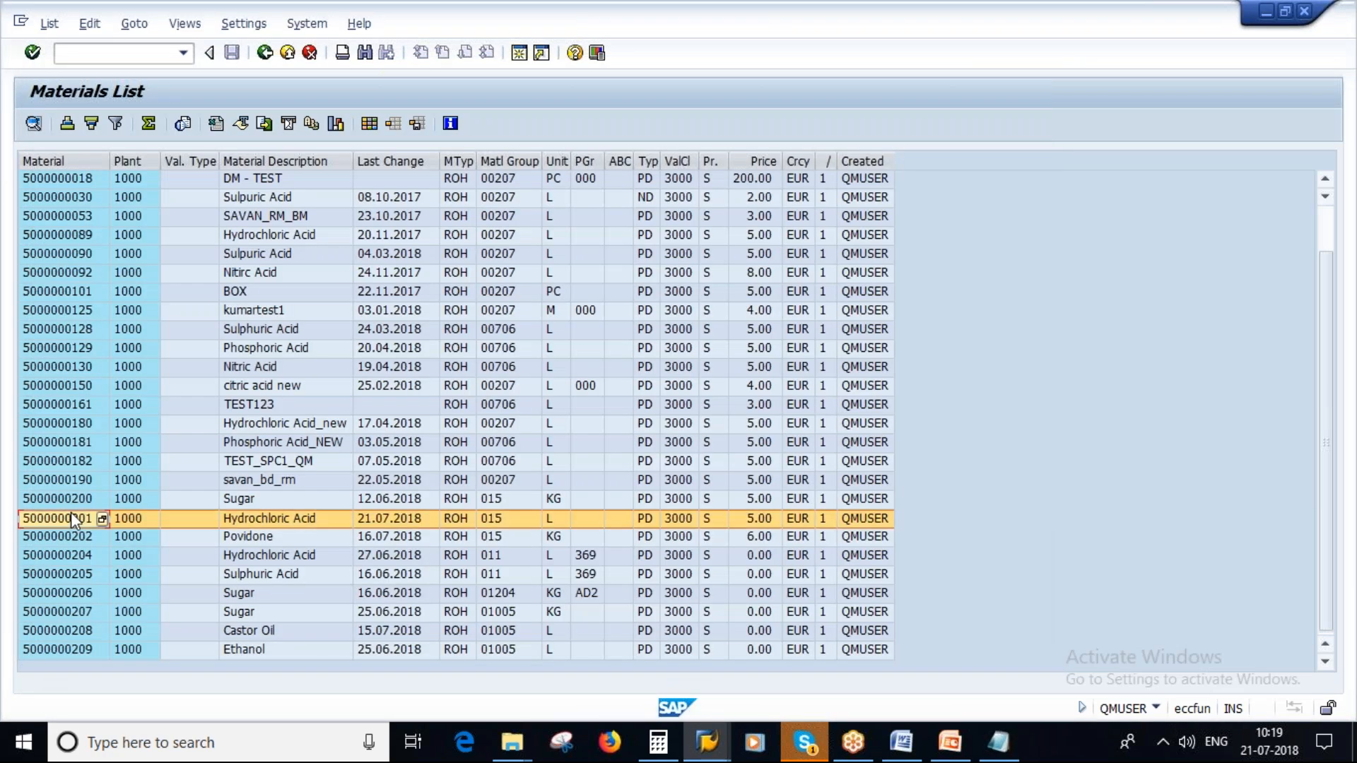
left_click(74, 576)
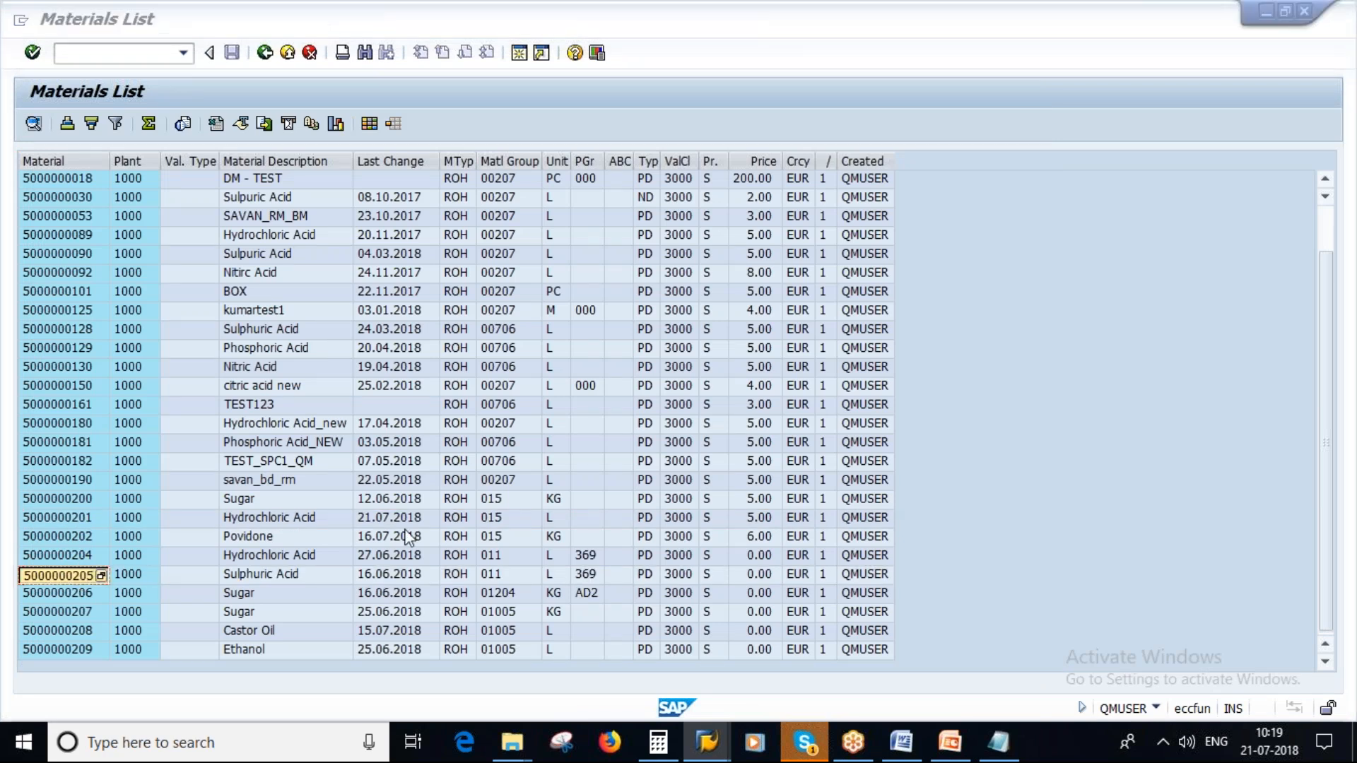
key("alt+Tab")
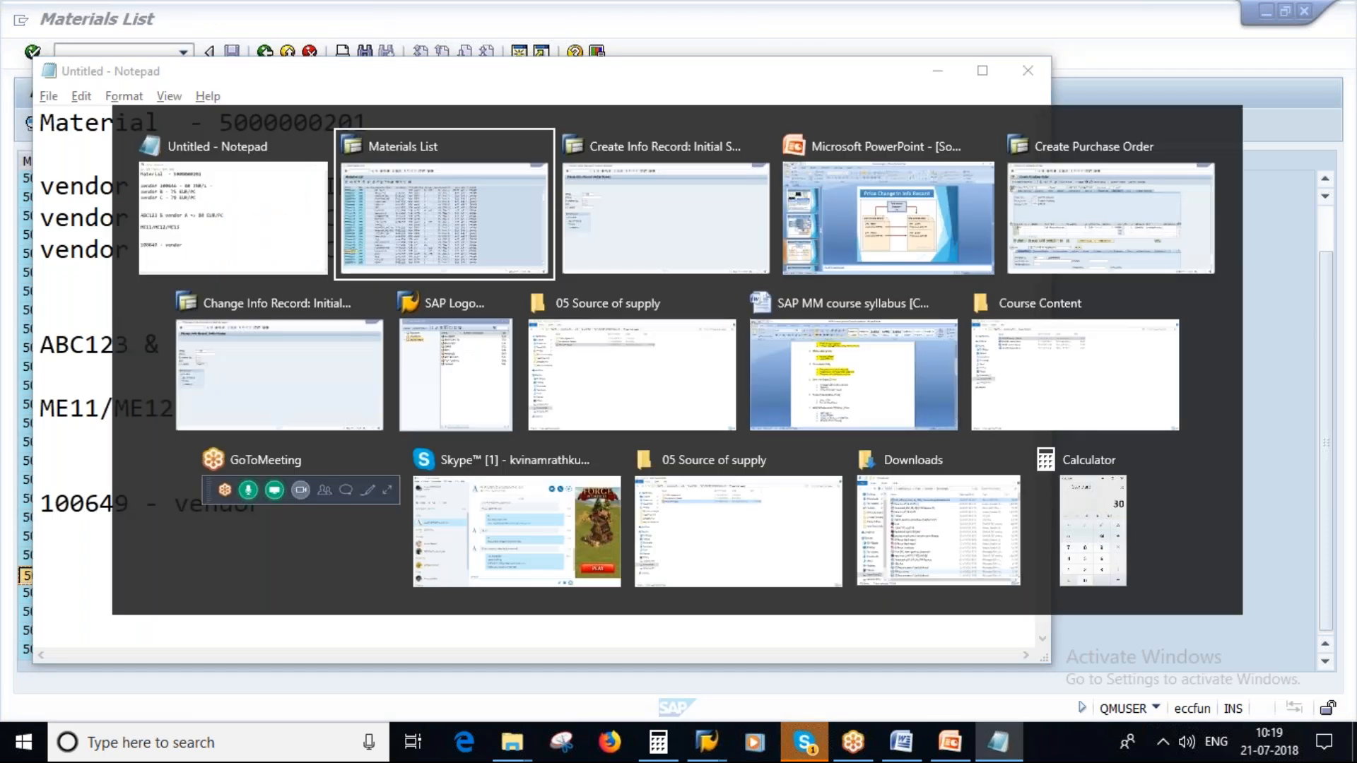
key("alt+Tab")
key("ctrl+v")
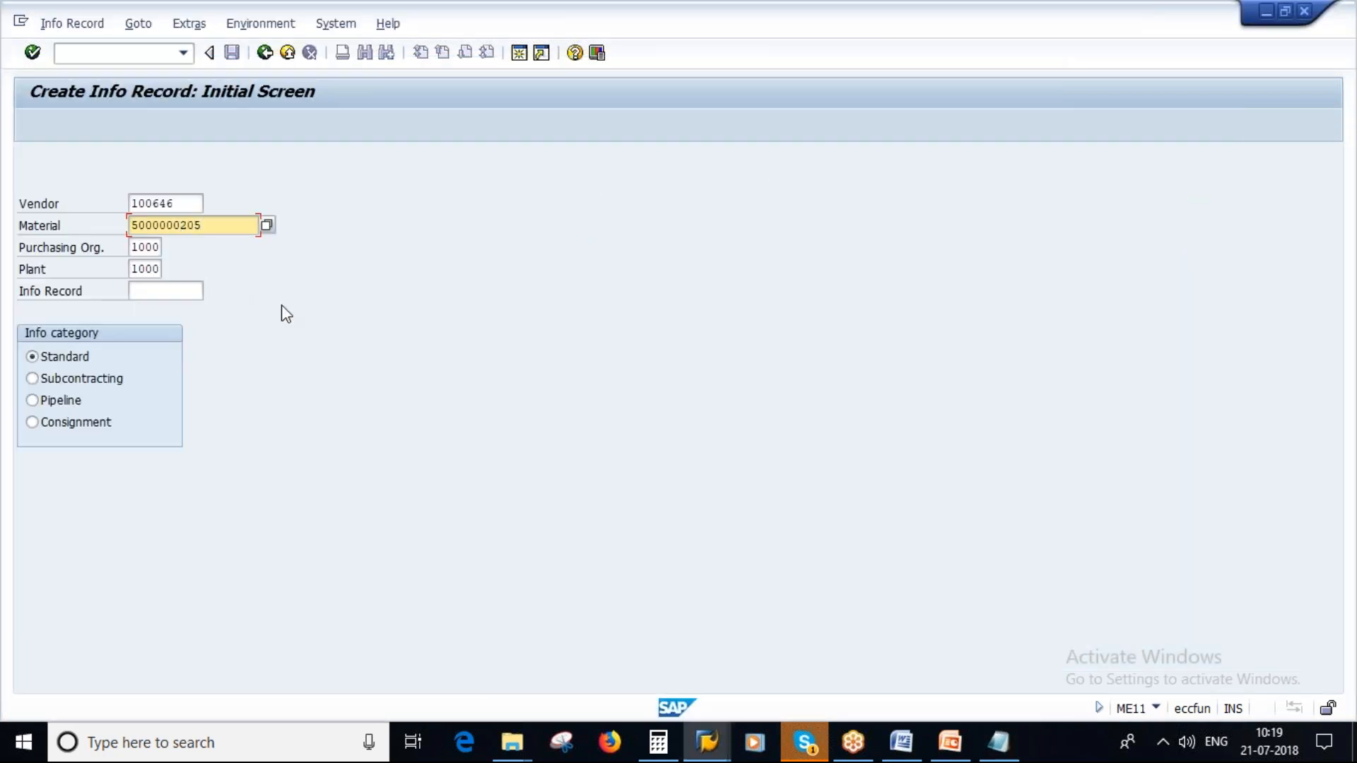
key("Return")
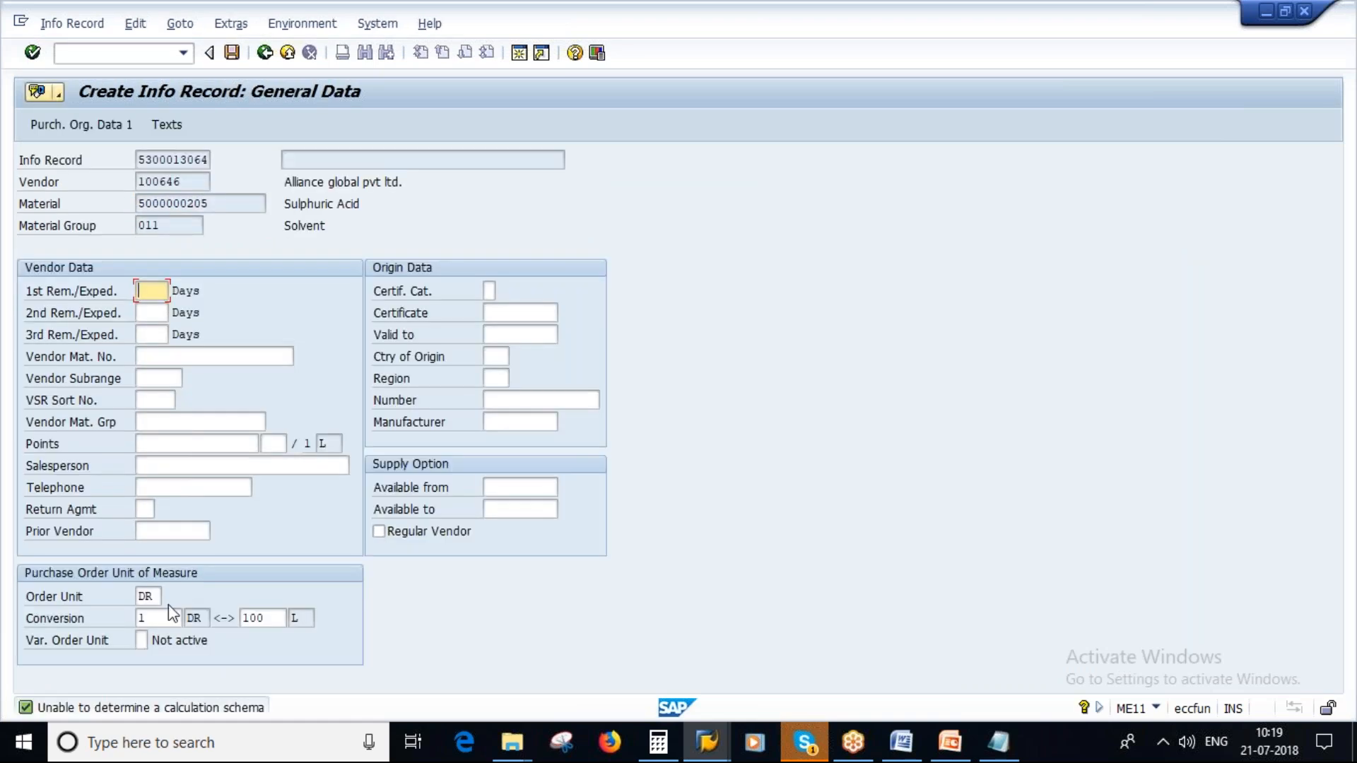
left_click_drag(216, 205, 123, 201)
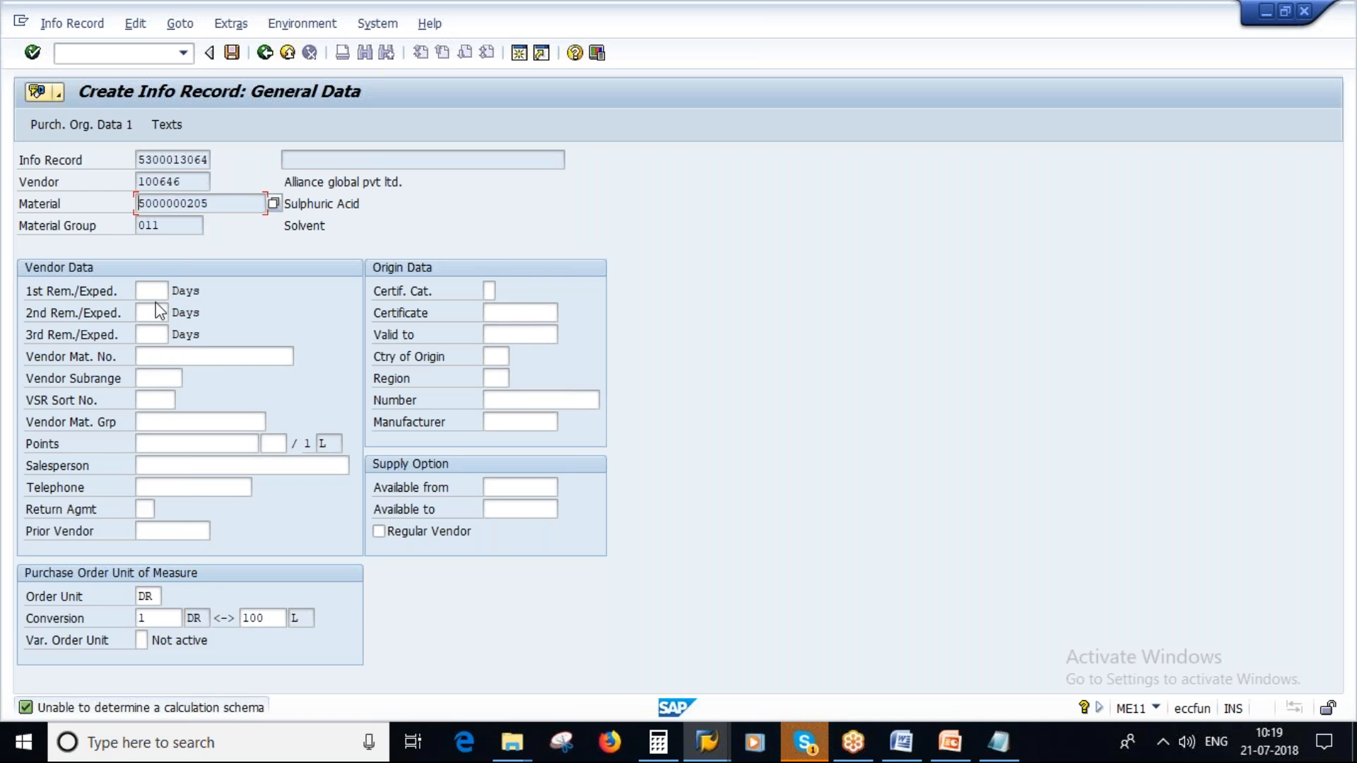
left_click(716, 747)
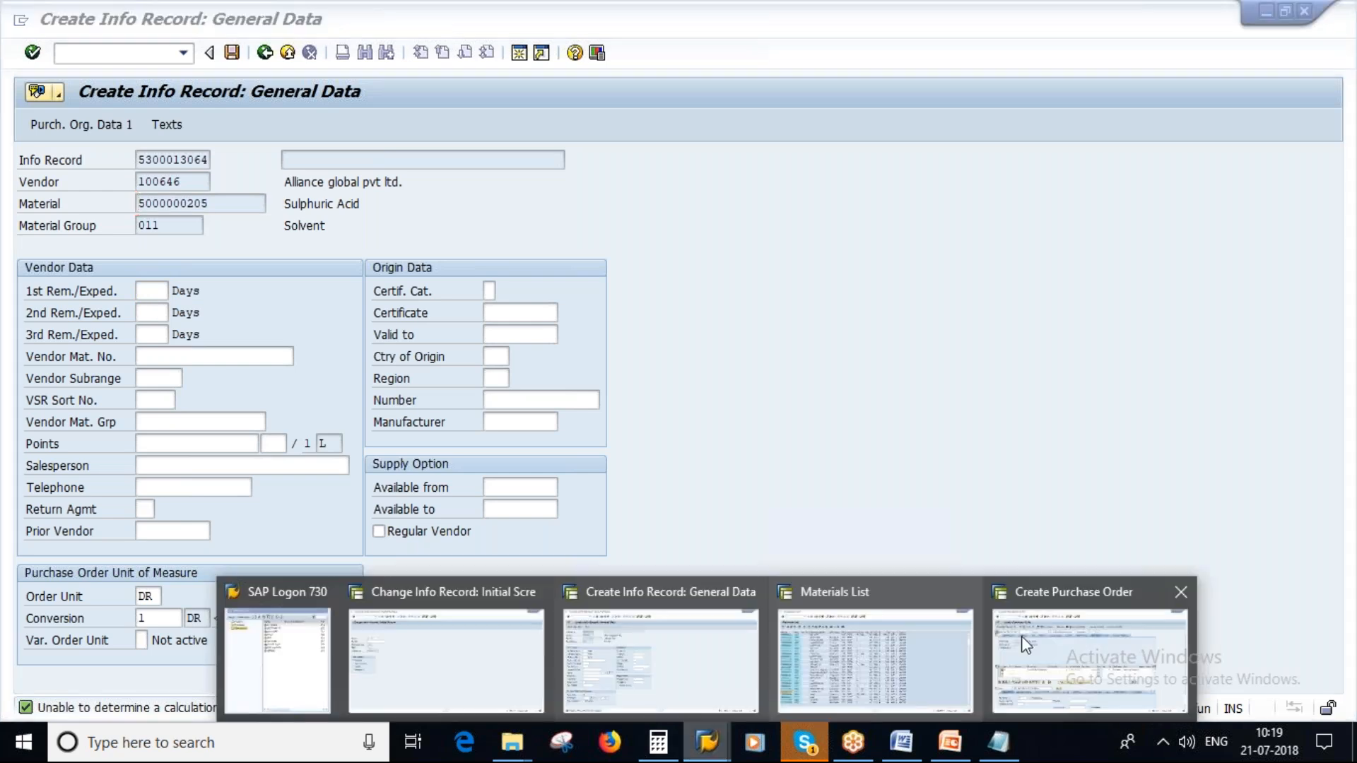
left_click(1106, 640)
type("/nmm02")
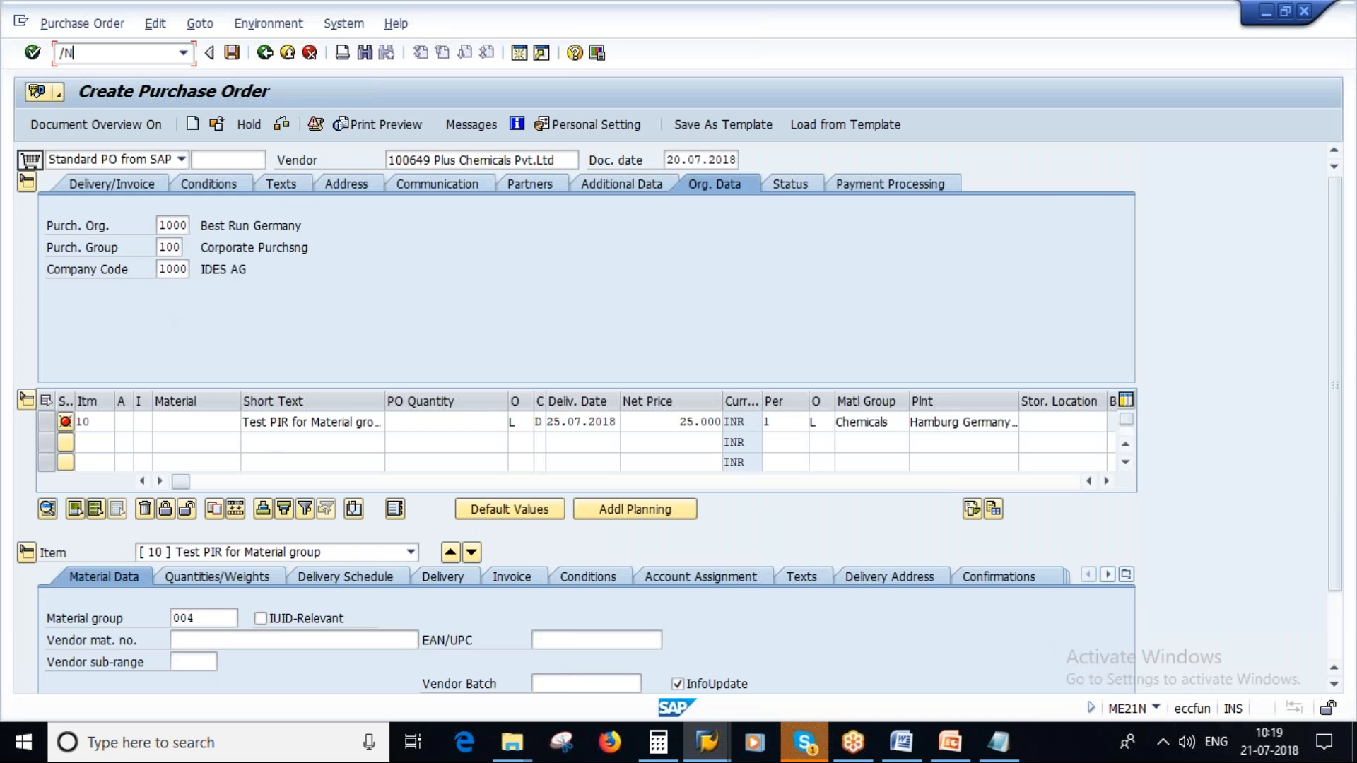
key("Return")
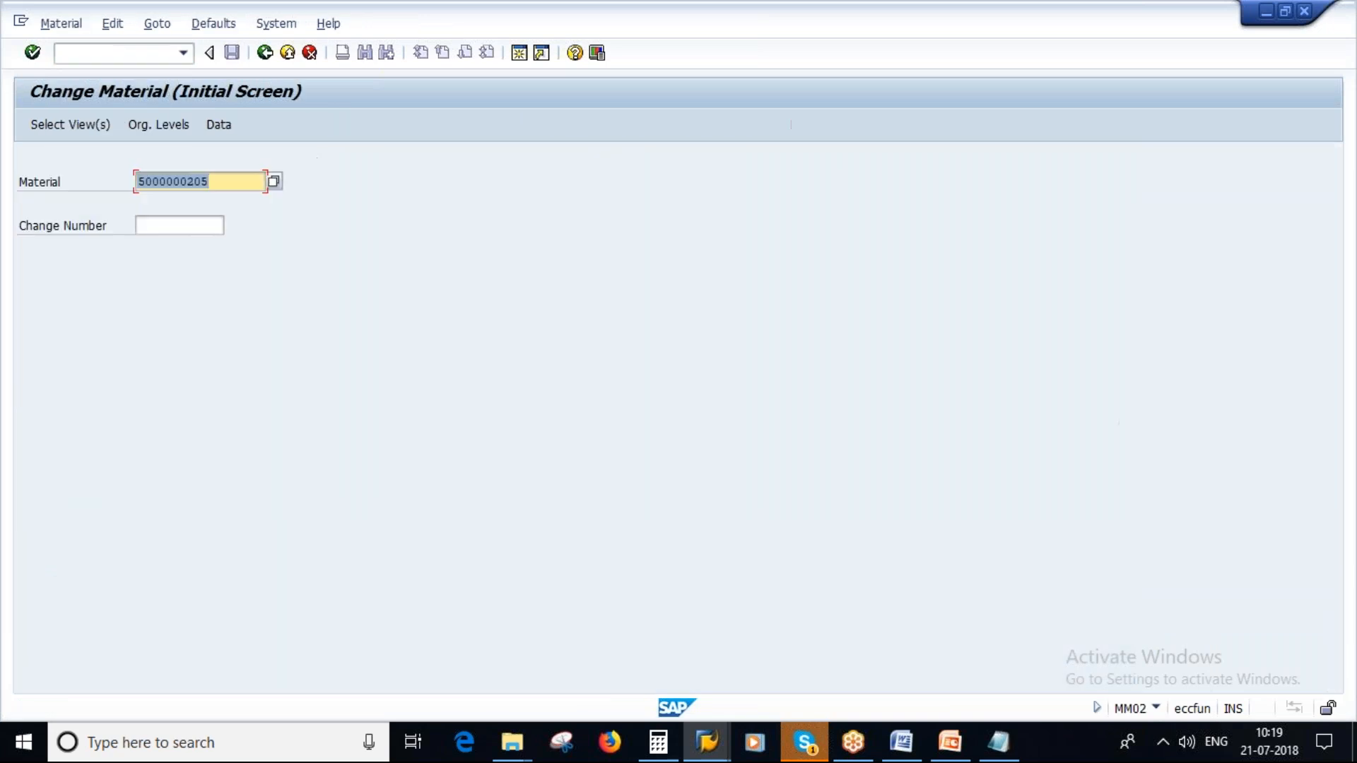
key("Return")
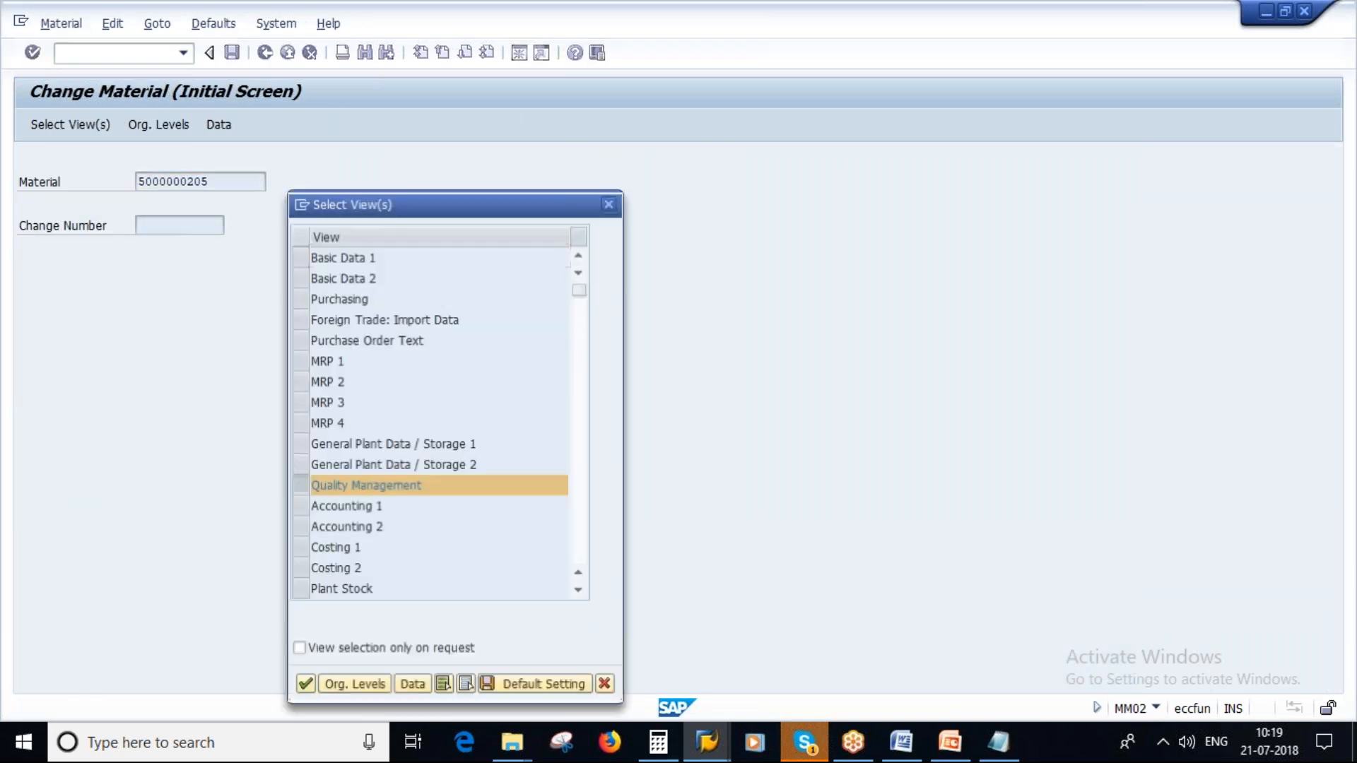
key("Return")
key("Return")
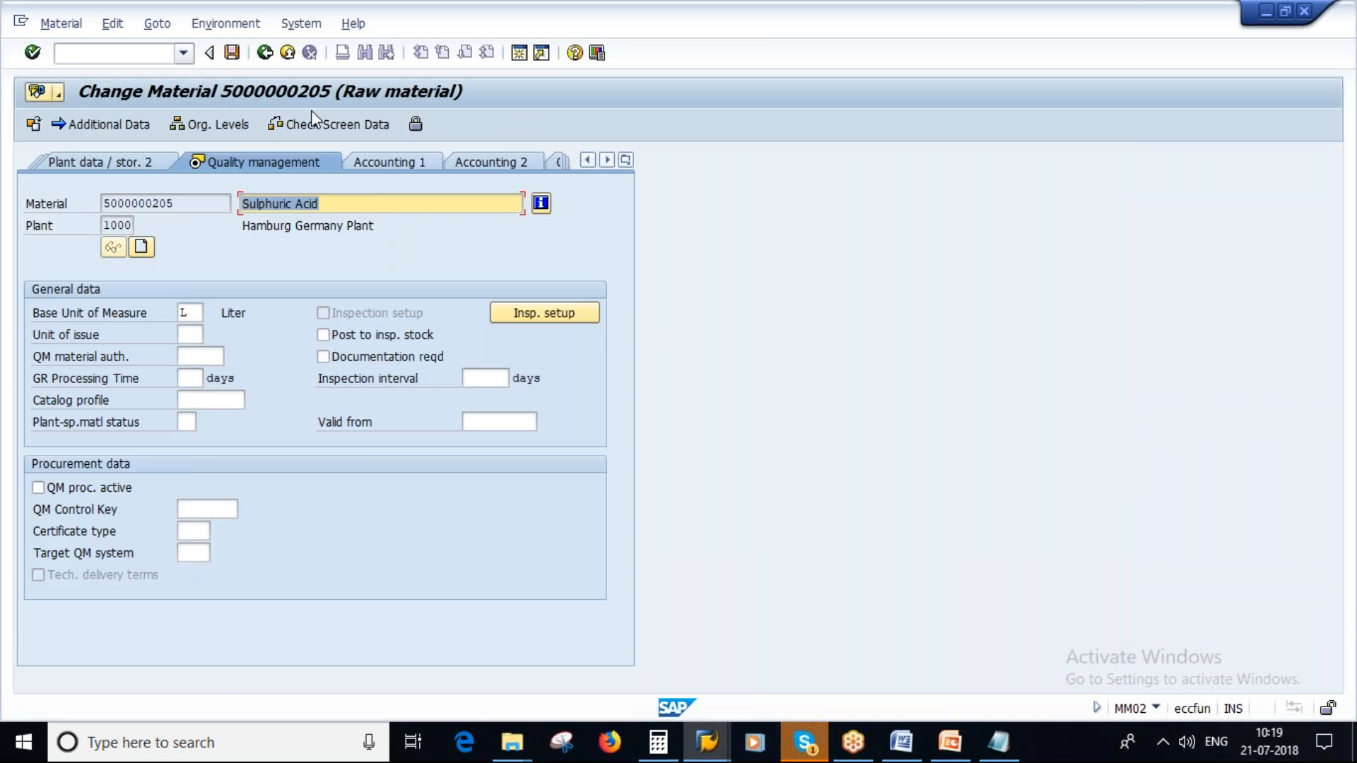
left_click(626, 160)
left_click(680, 229)
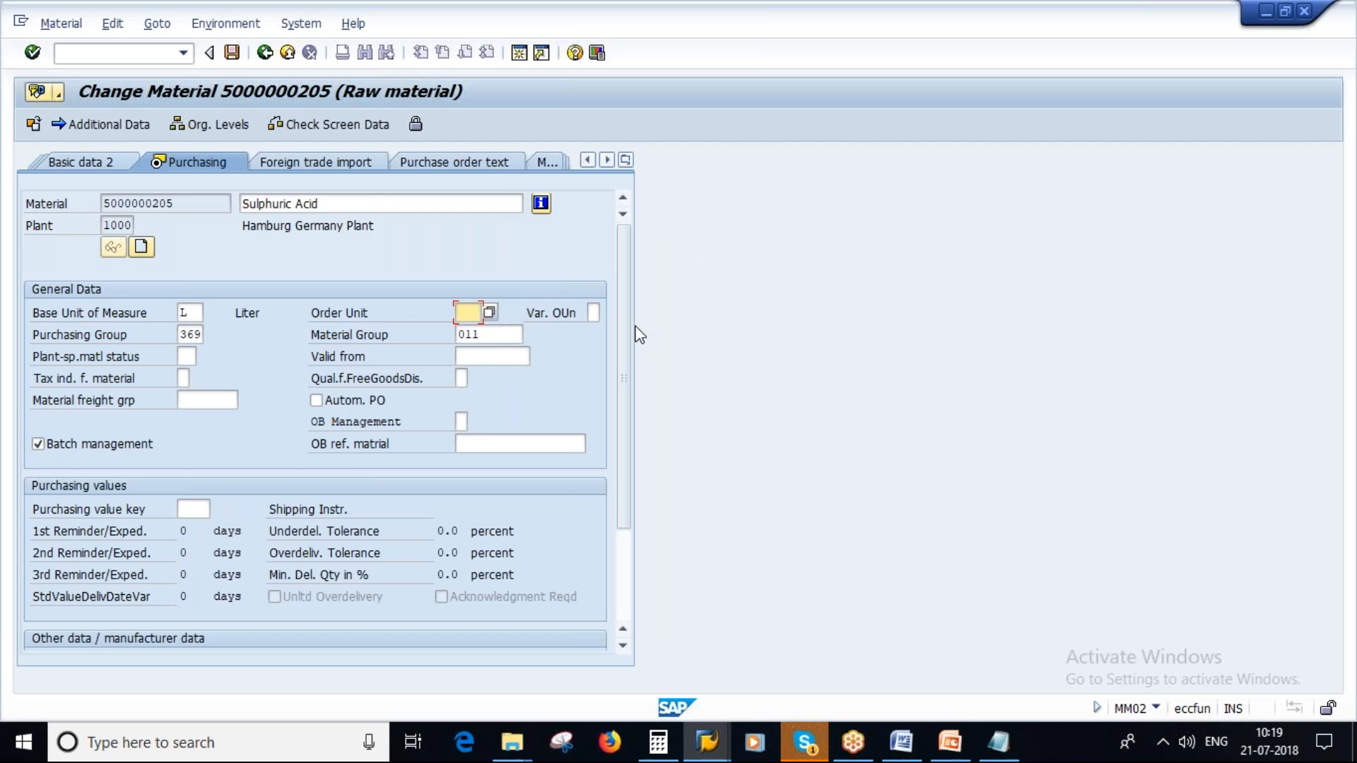
left_click(232, 53)
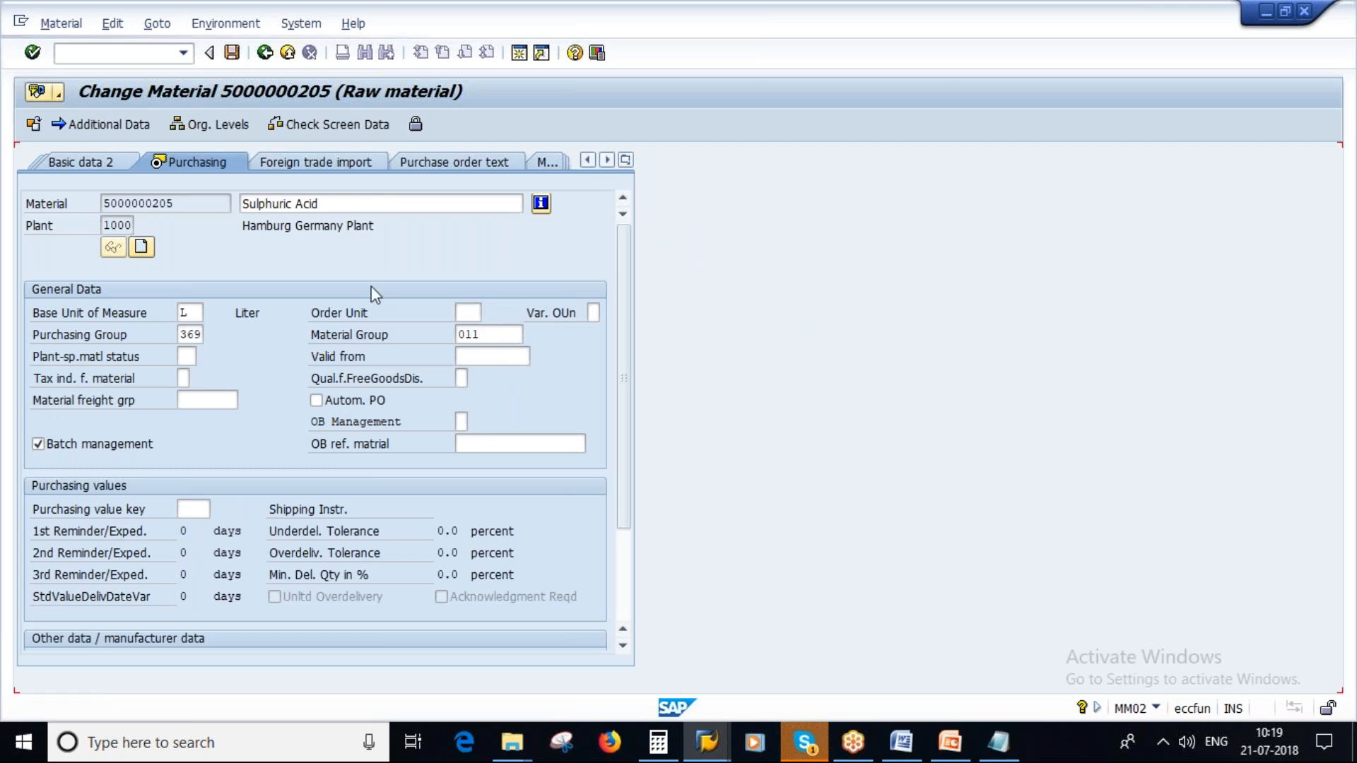
key("Return")
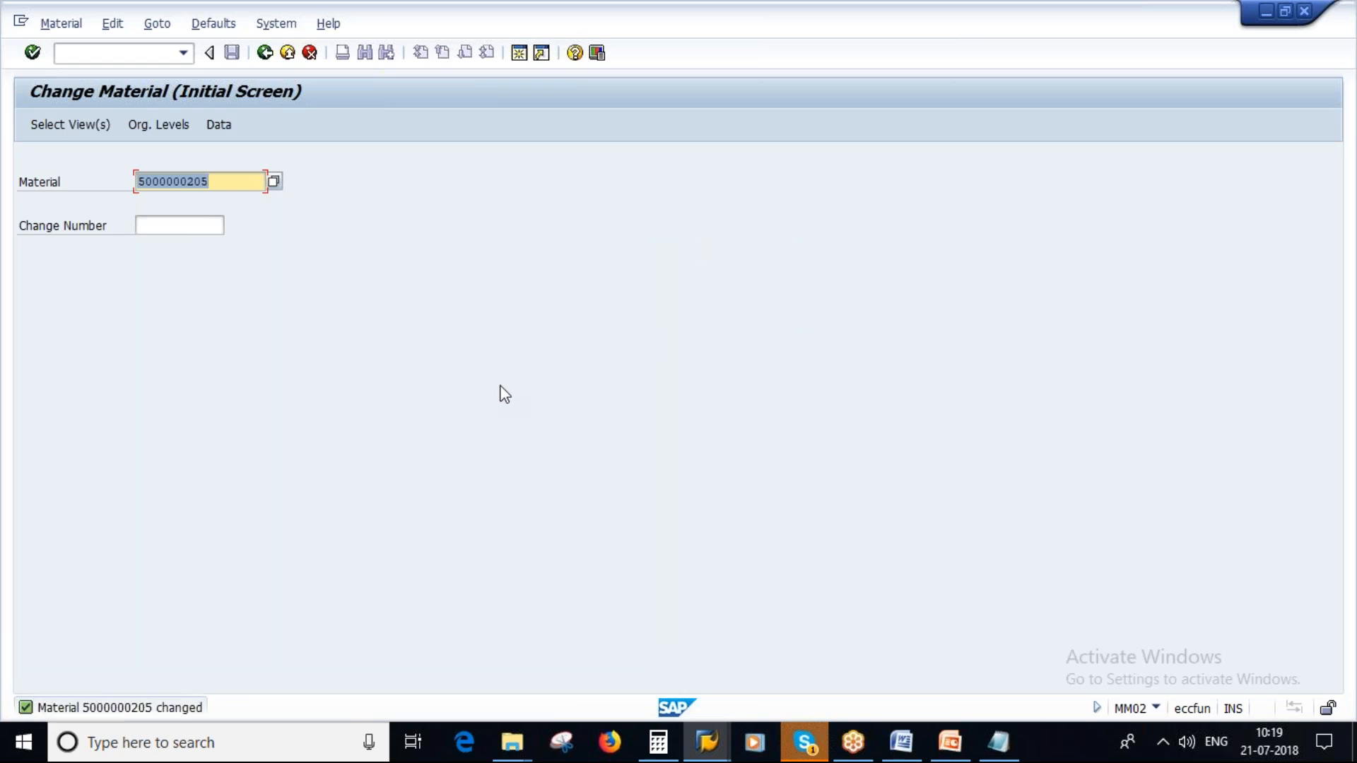
key("F3")
left_click(266, 52)
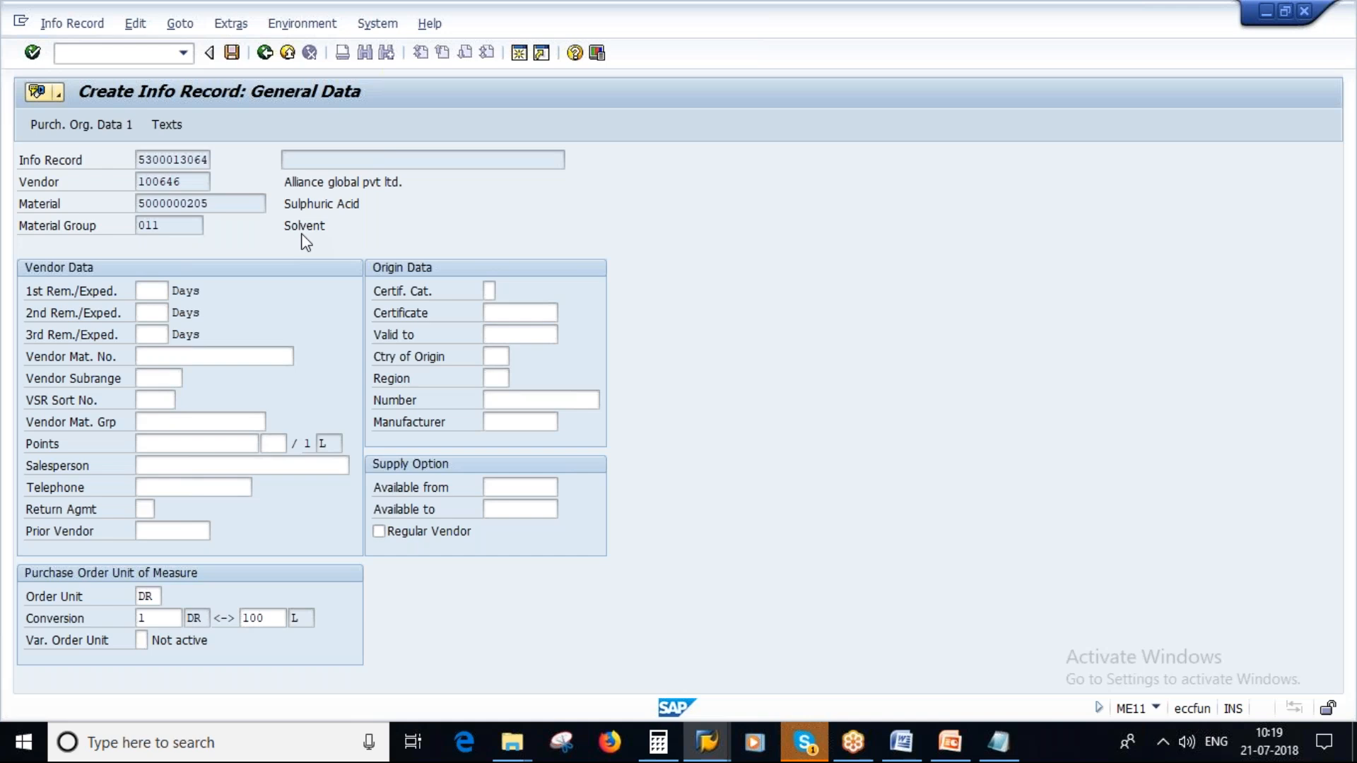
left_click(348, 363)
key("Return")
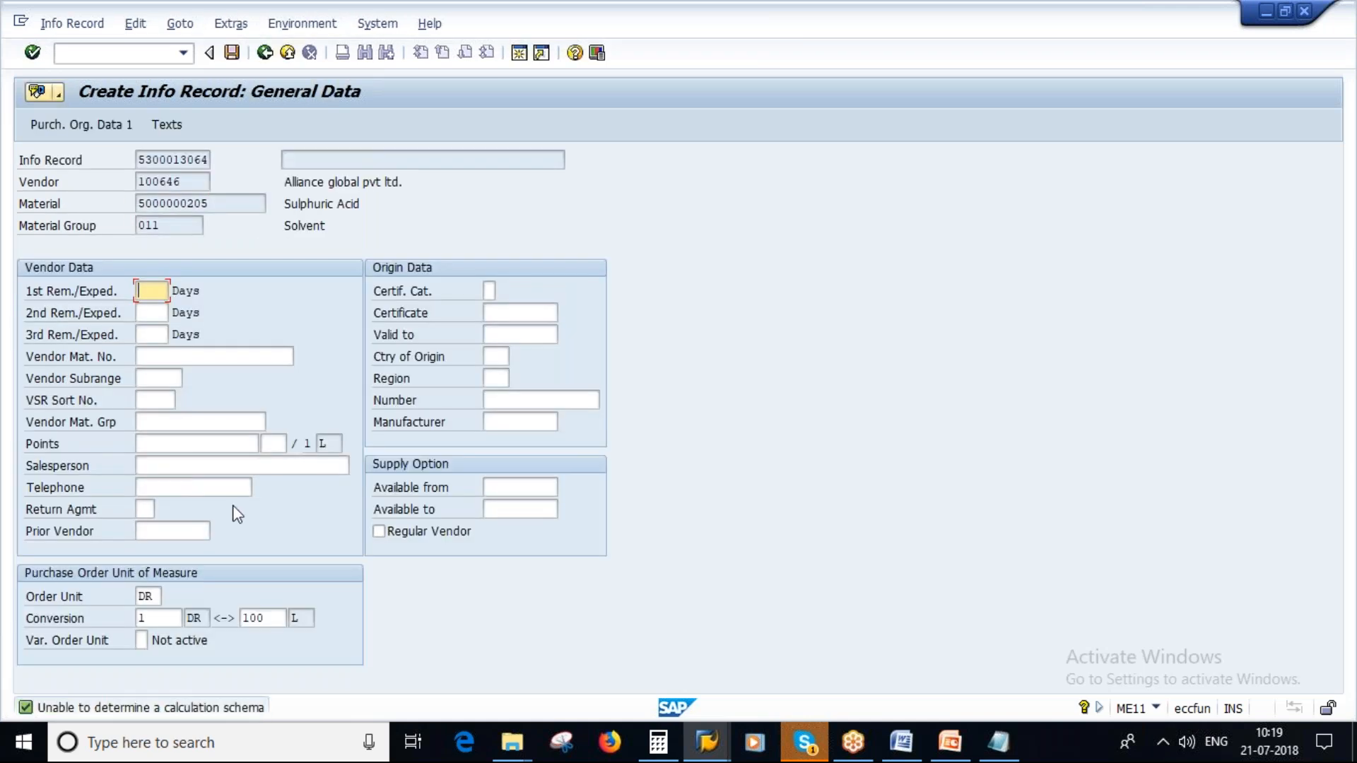
- Discard the unsaved info record once more and reopen General Data for the same vendor and material
left_click(266, 53)
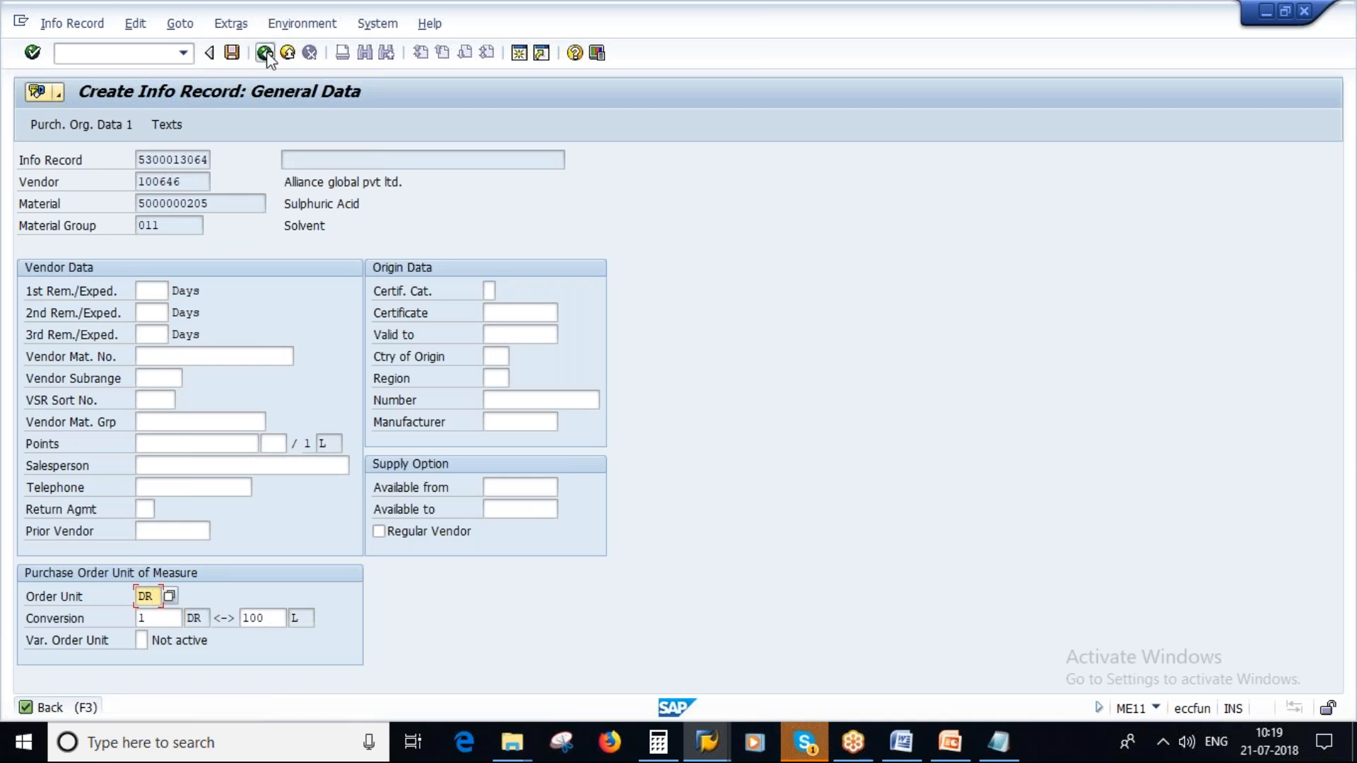
left_click(352, 364)
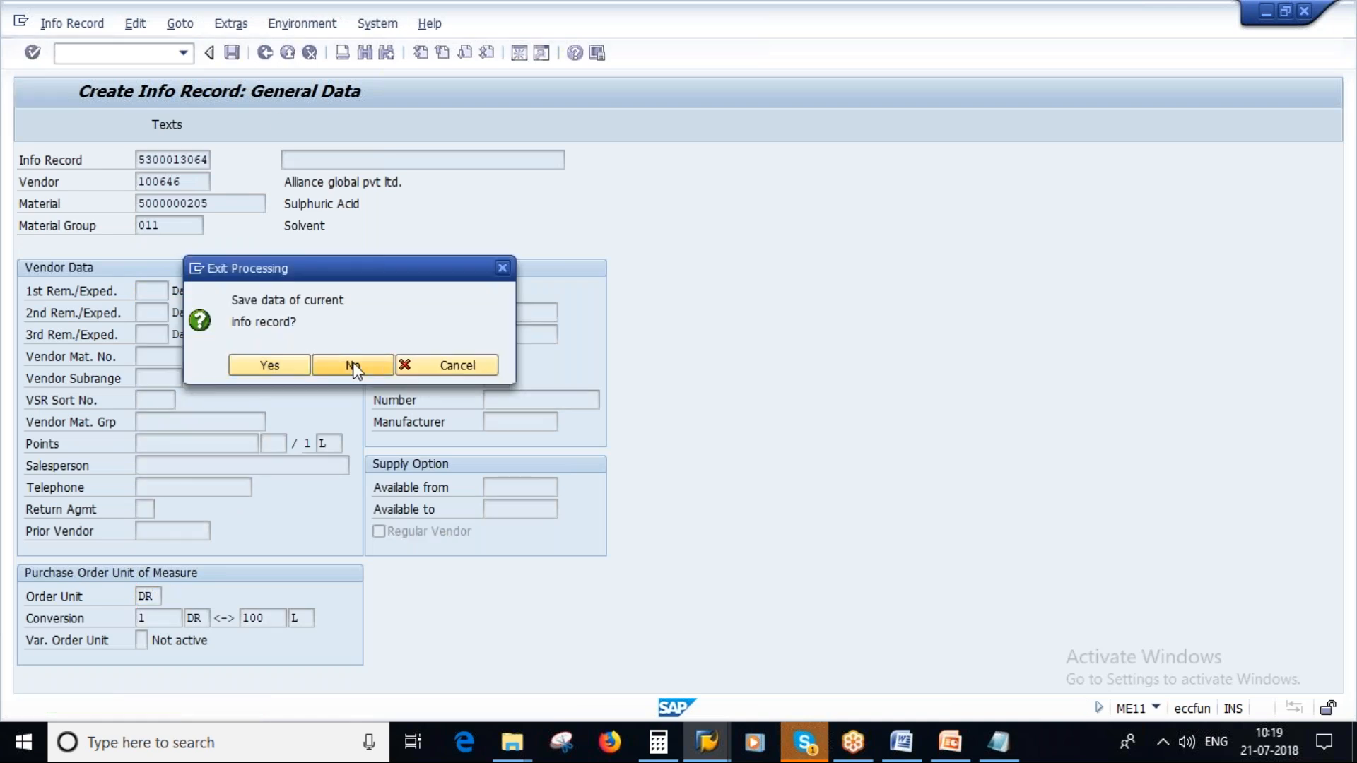
left_click(219, 230)
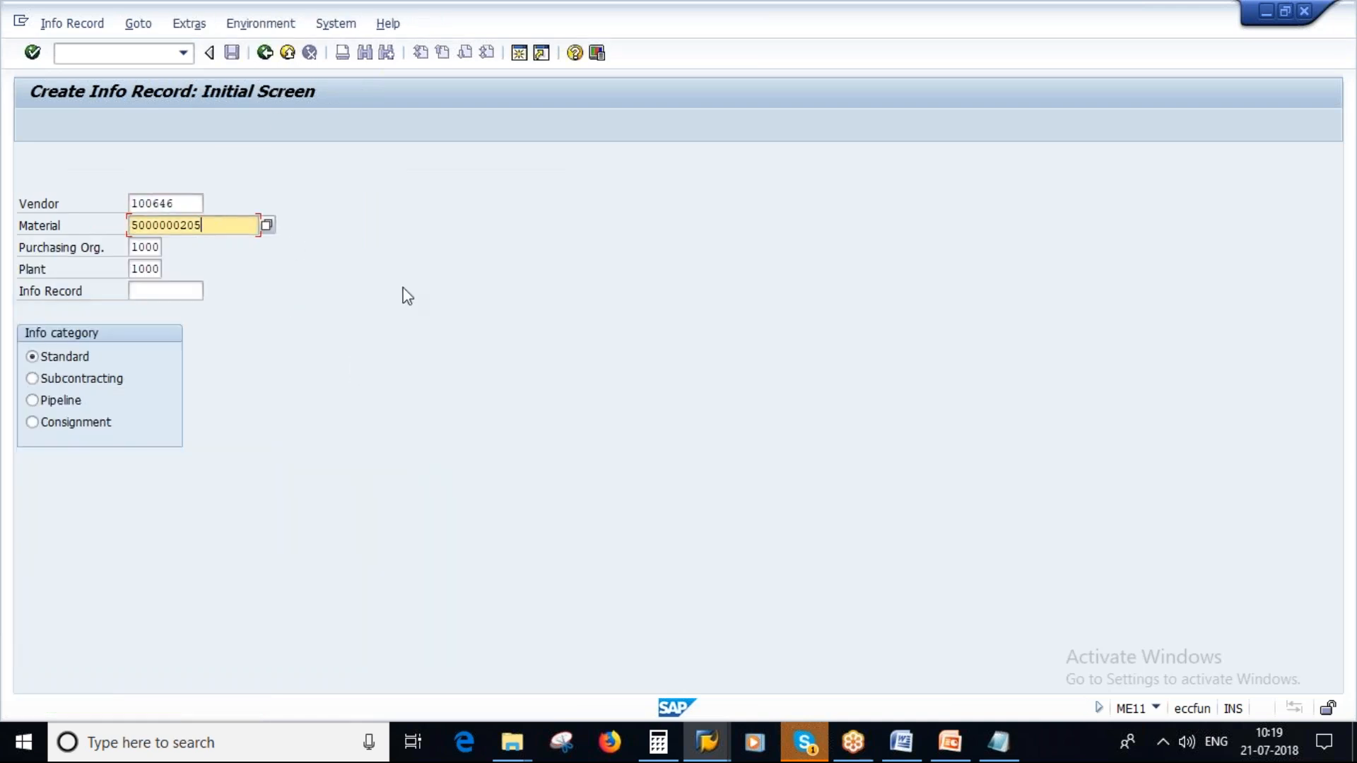
key("Return")
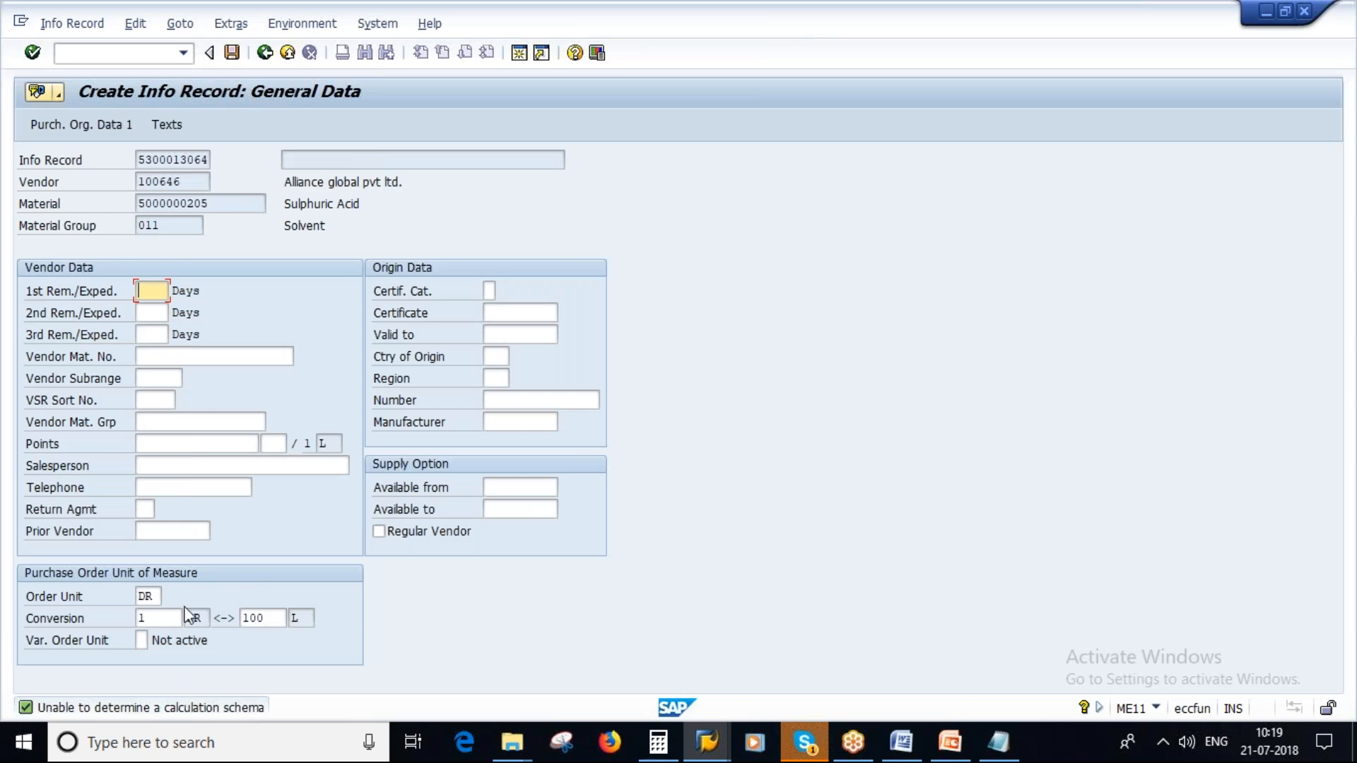
- Set the info record's order unit to L and replace the order price unit with it
left_click(160, 591)
key("BackSpace")
key("BackSpace")
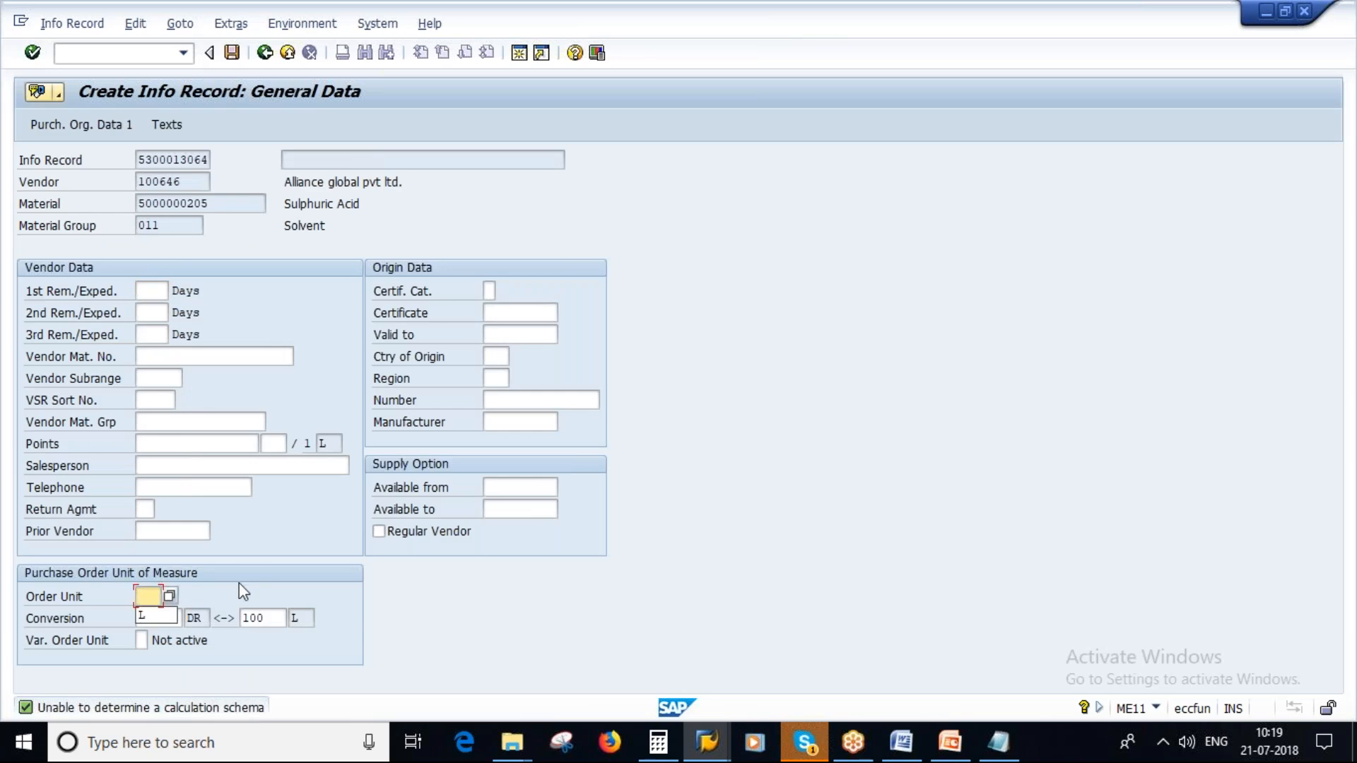
type("L")
key("Return")
key("Return")
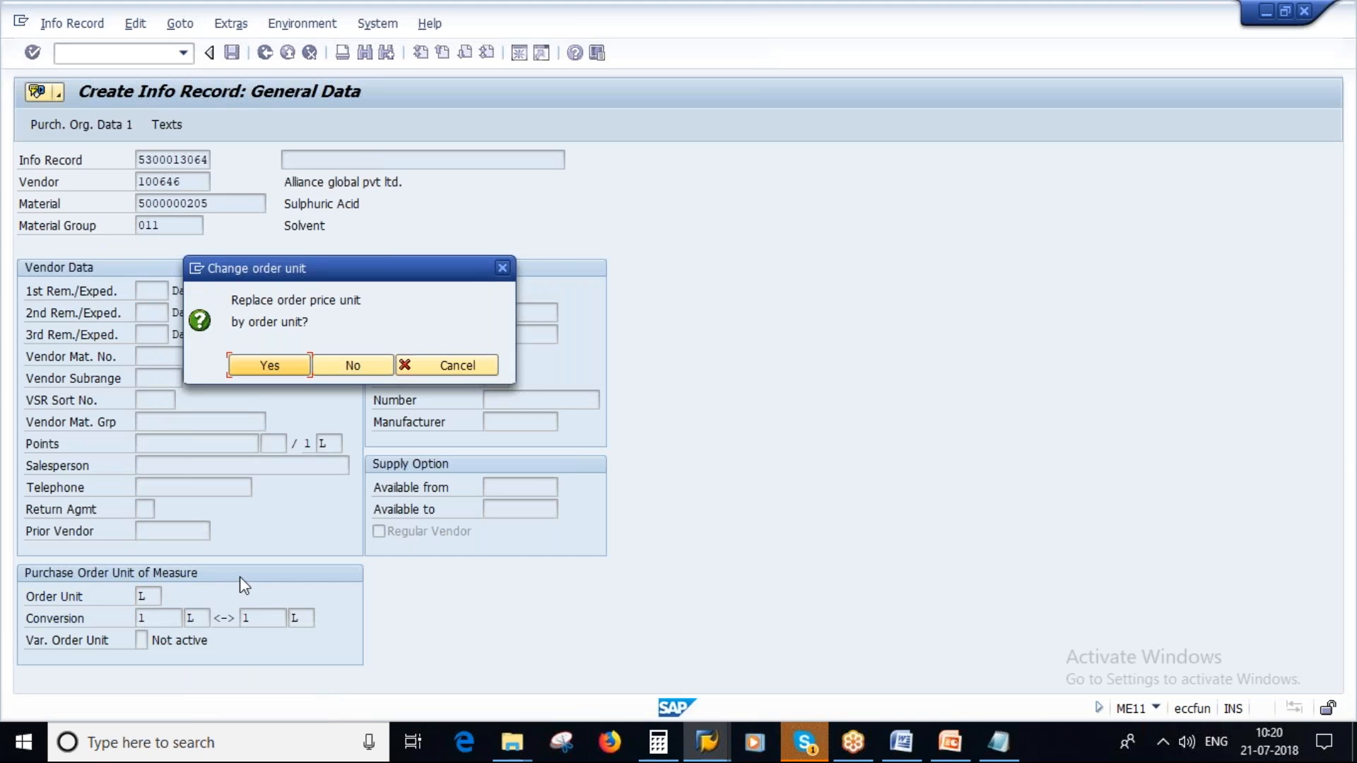
left_click(281, 363)
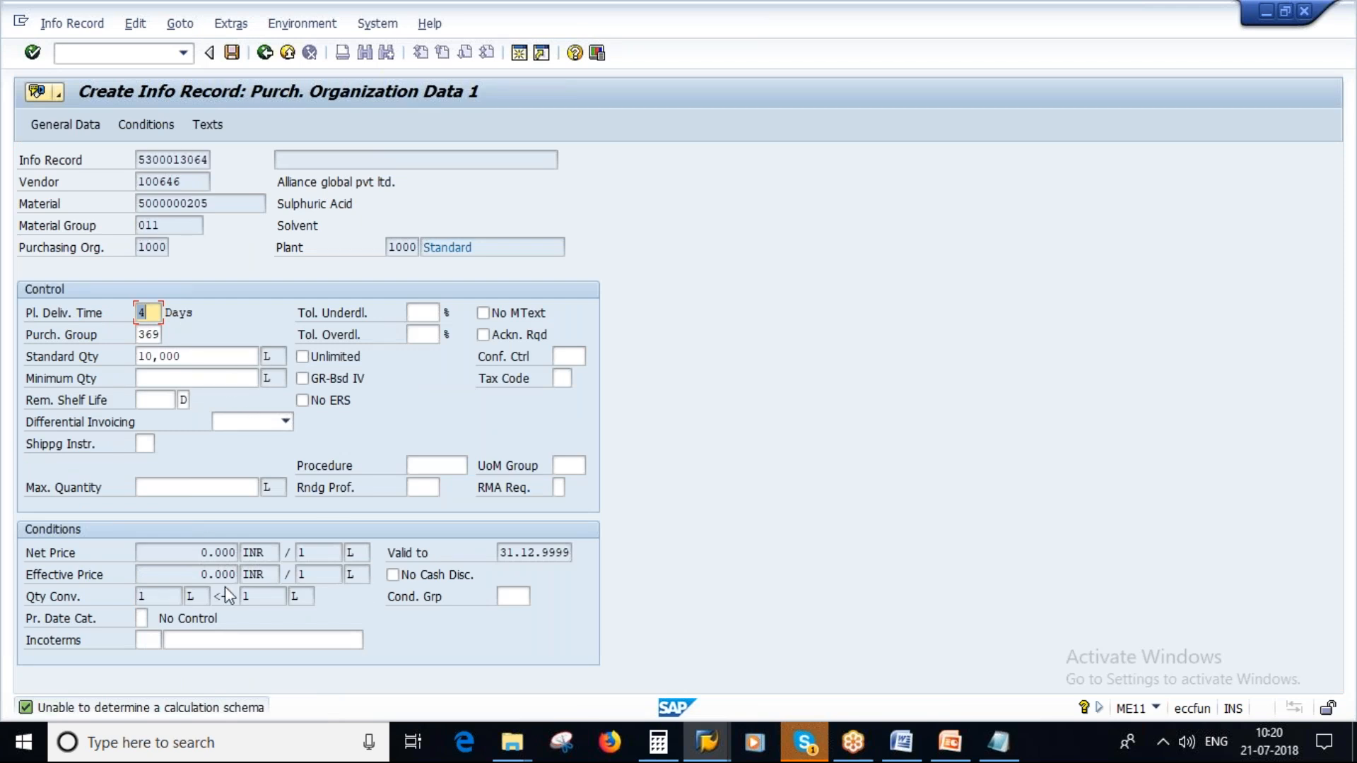
- Enter a PB00 gross price of 60 INR per 1 L in the conditions and save the info record
left_click(144, 121)
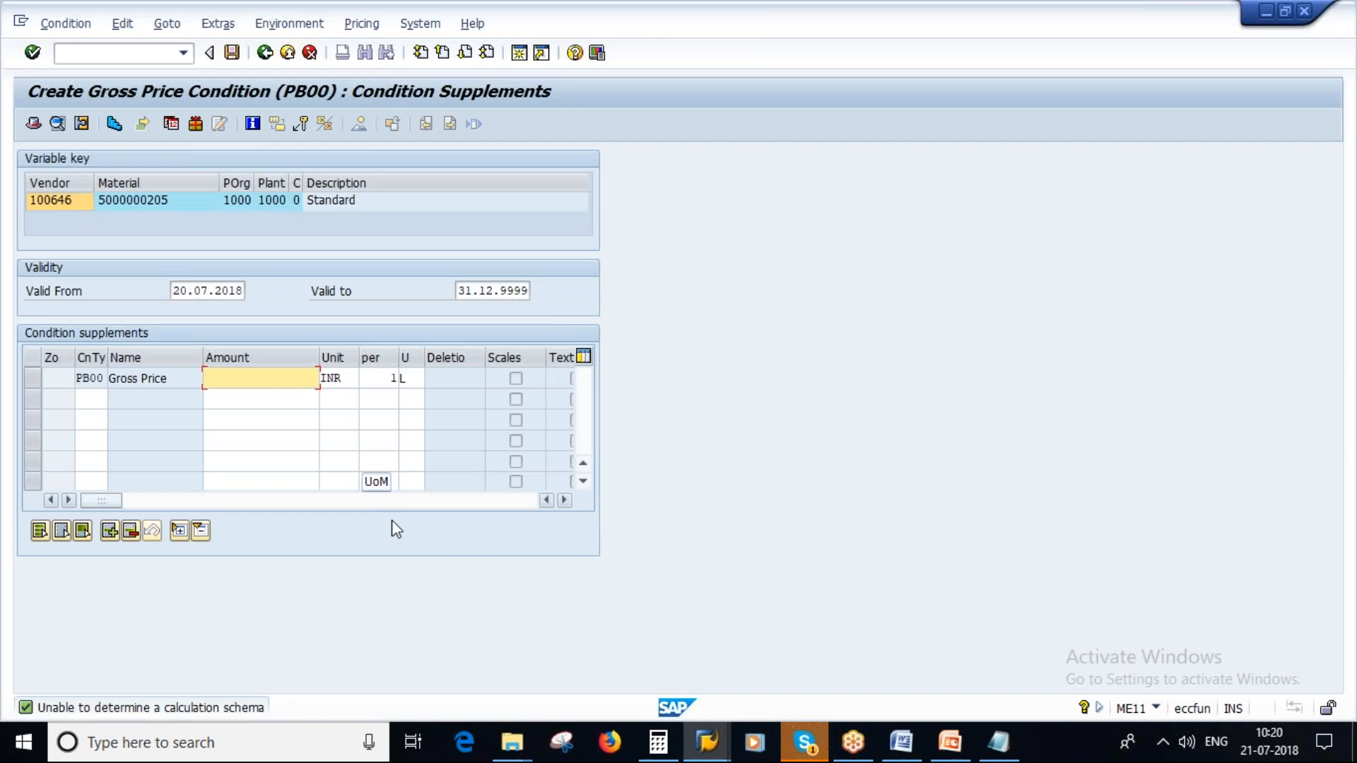
type("60")
key("Return")
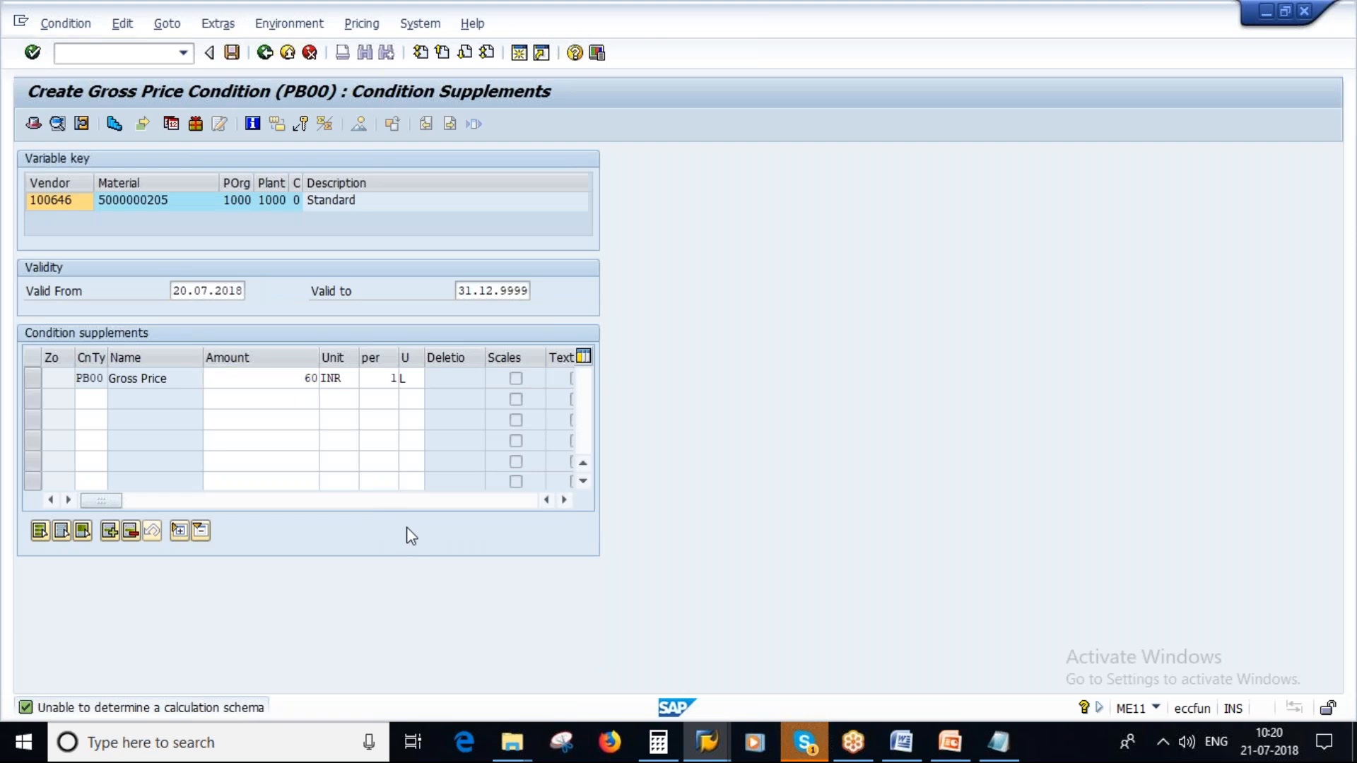
left_click(232, 53)
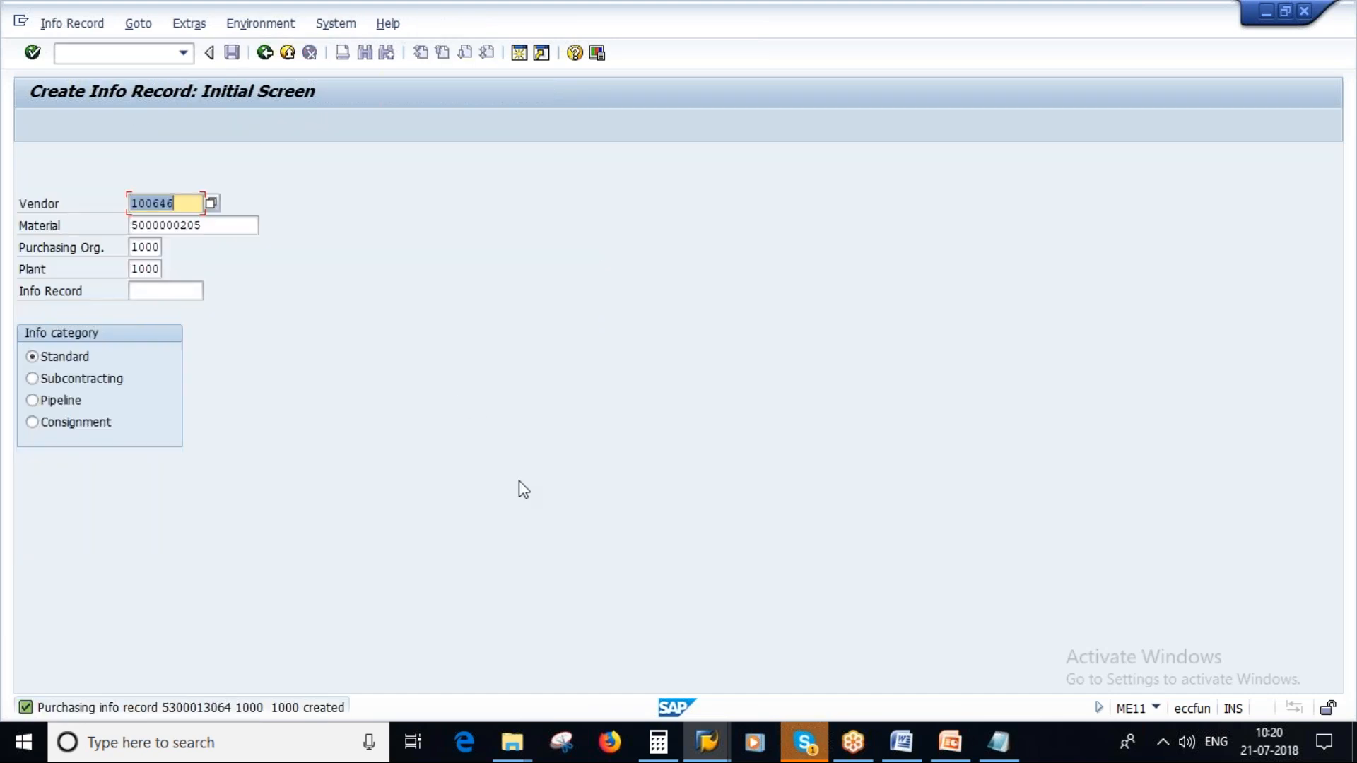
left_click(1008, 752)
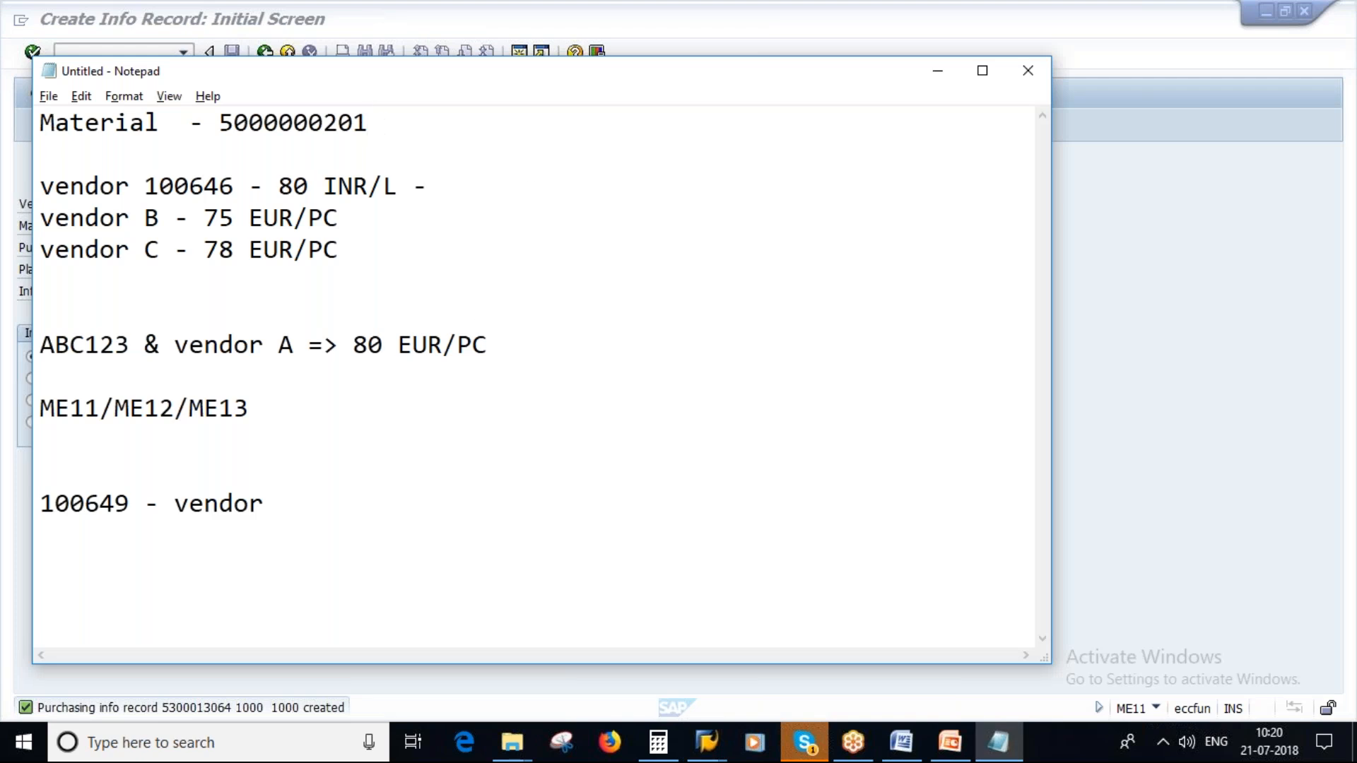
type("&")
left_click_drag(159, 185, 236, 182)
left_click_drag(145, 185, 236, 185)
key("ctrl+c")
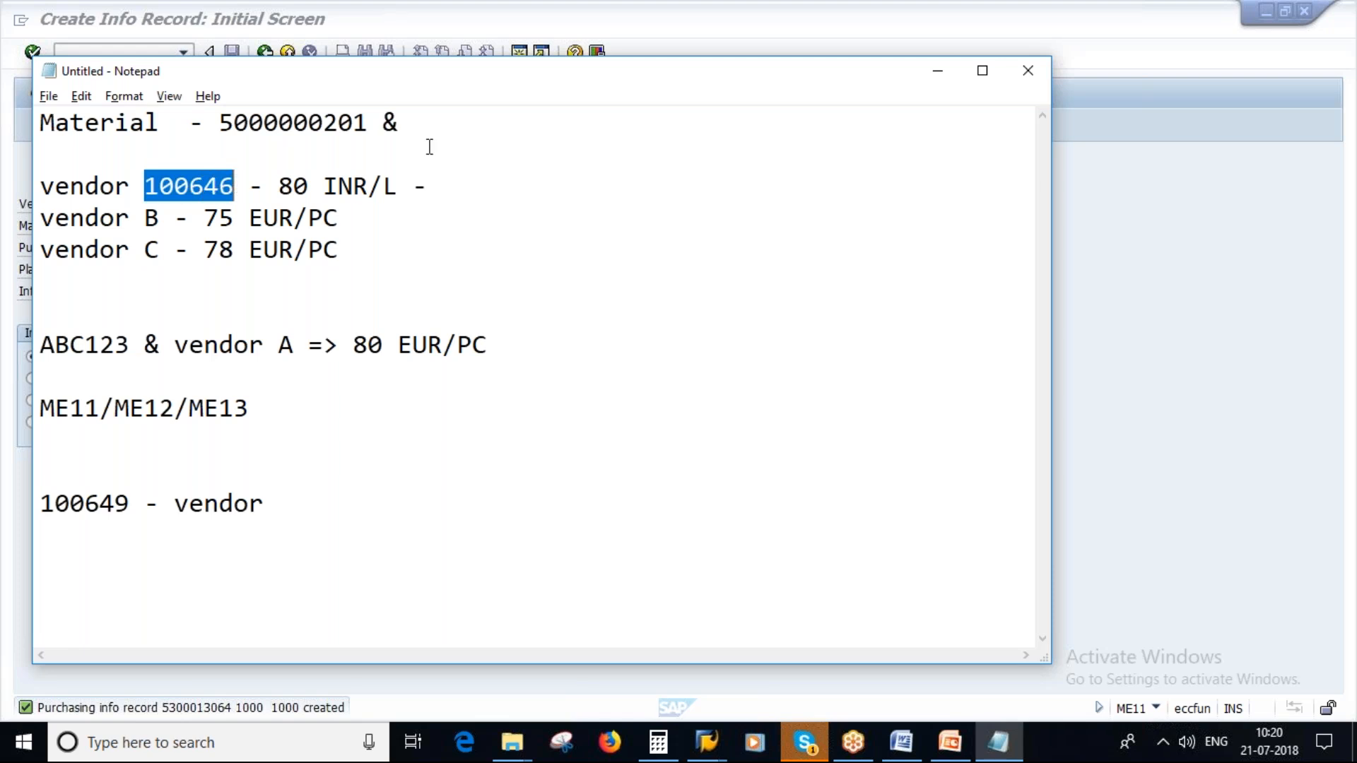
left_click(427, 121)
key("ctrl+v")
left_click(51, 144)
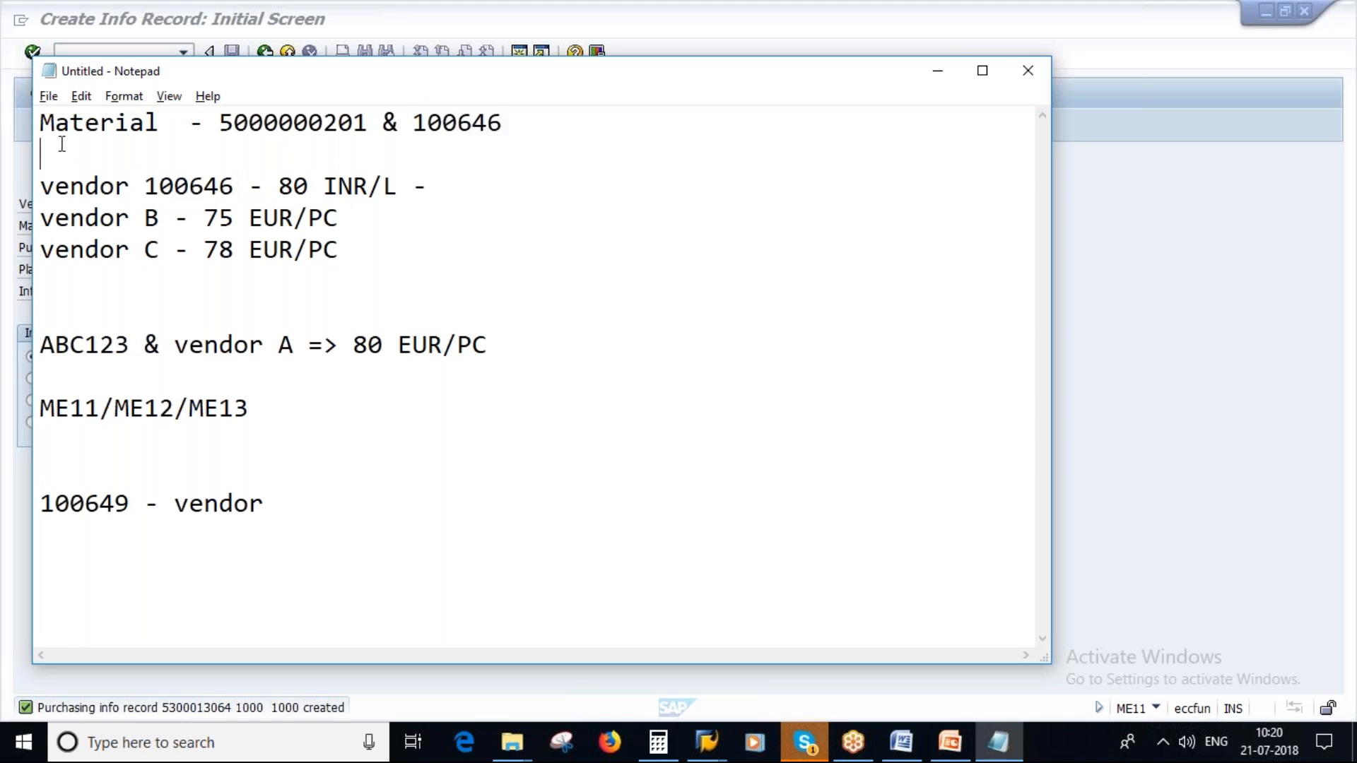
left_click_drag(558, 123, 39, 121)
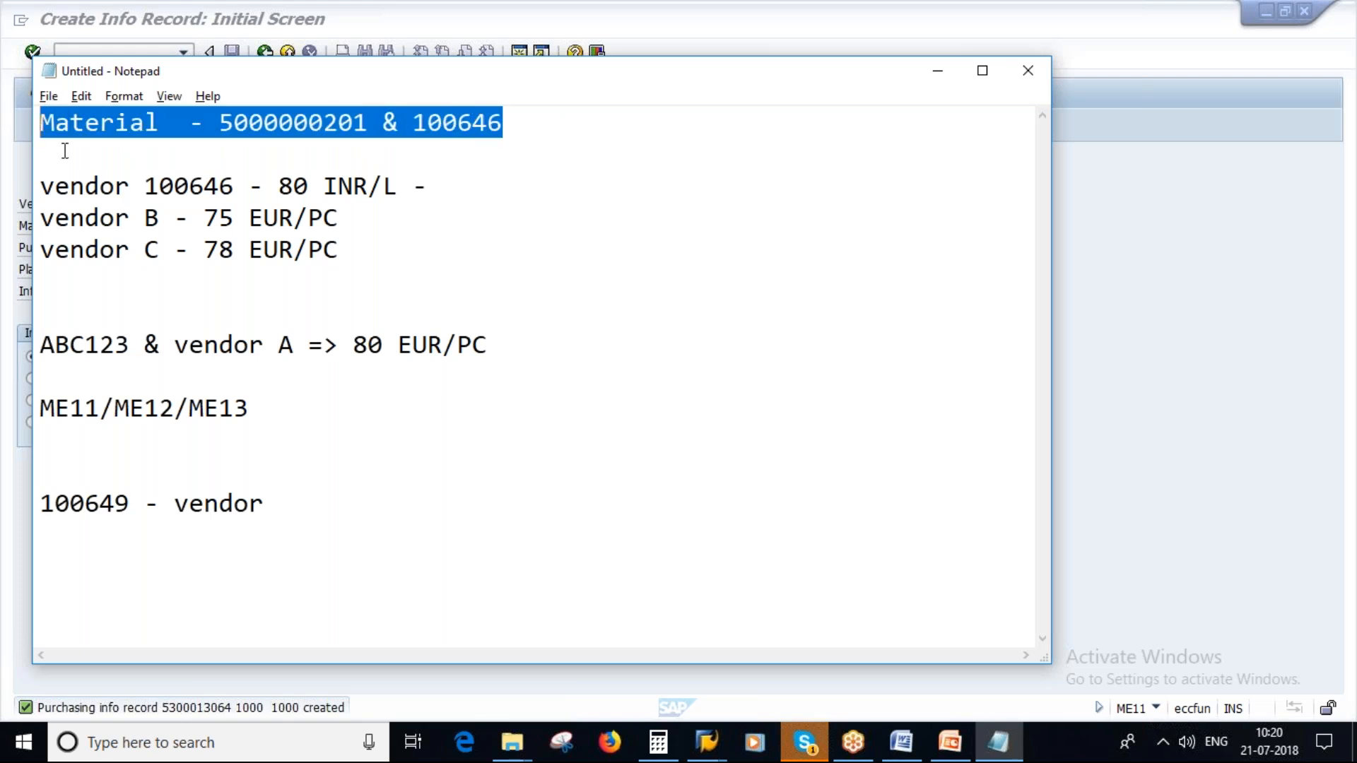
left_click(64, 149)
key("ctrl+v")
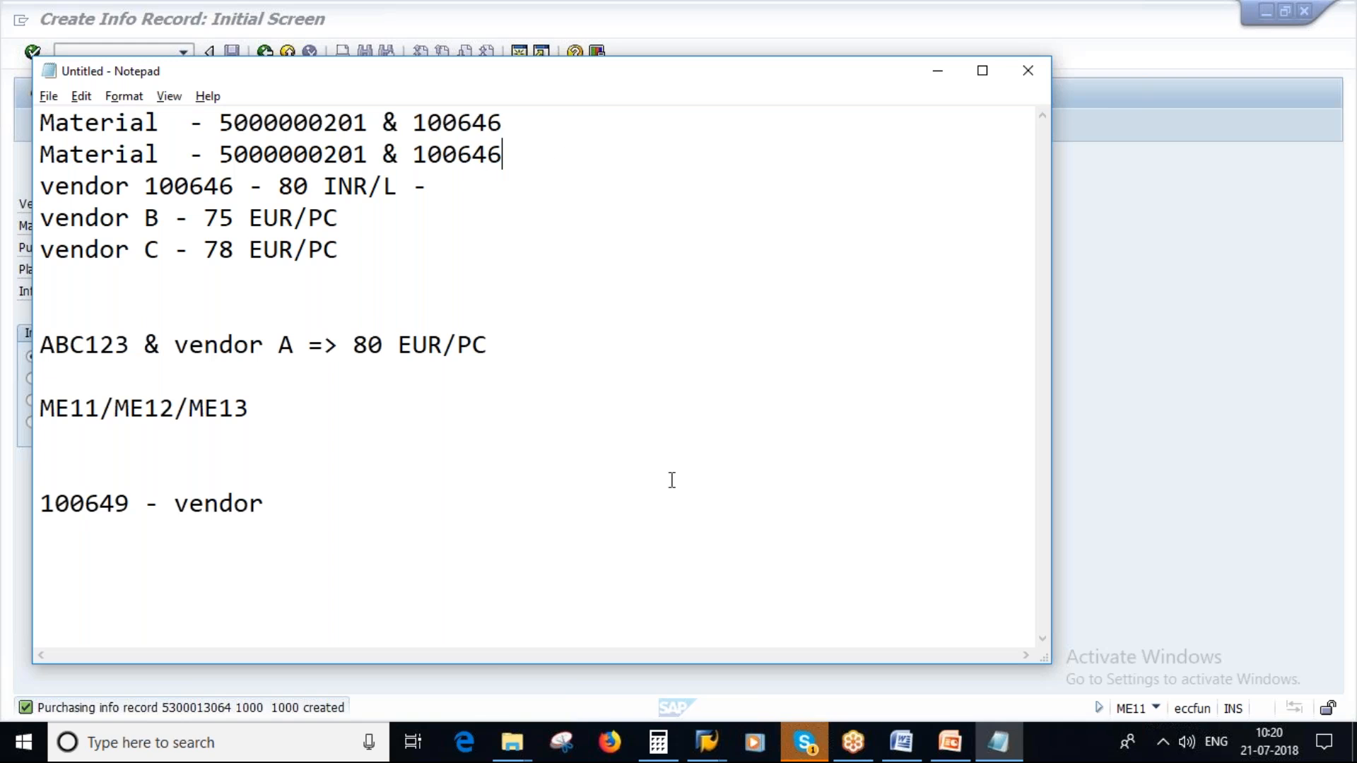
left_click(708, 742)
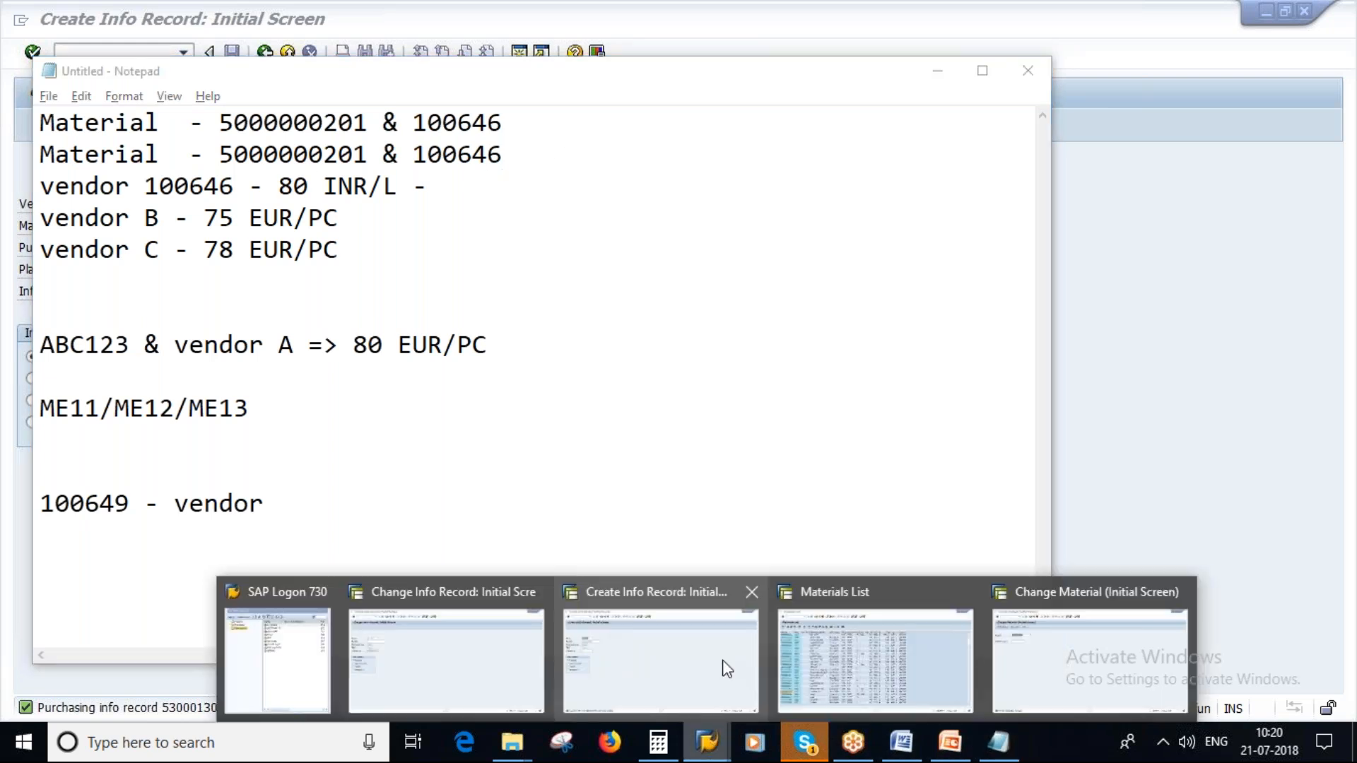
mouse_move(857, 642)
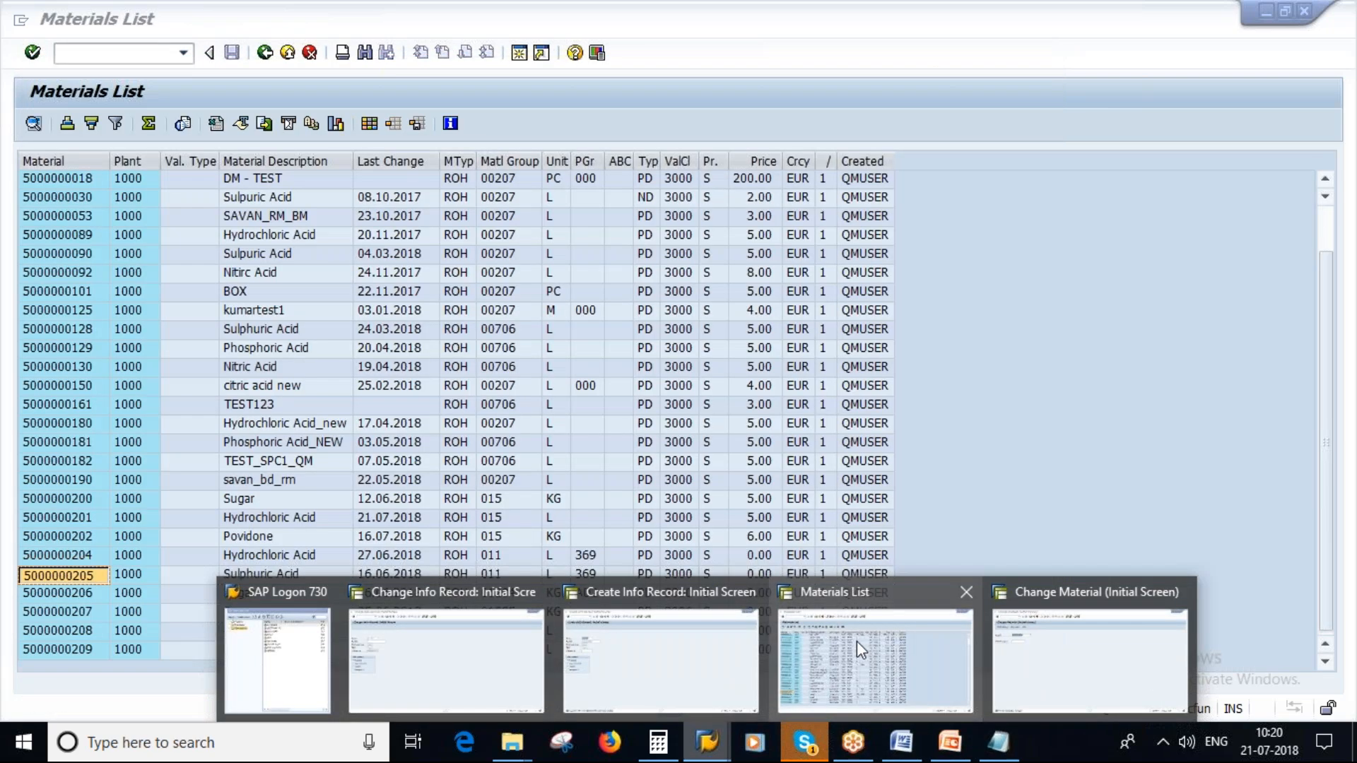
left_click(368, 154)
key("BackSpace")
type("5000000205 & 100646")
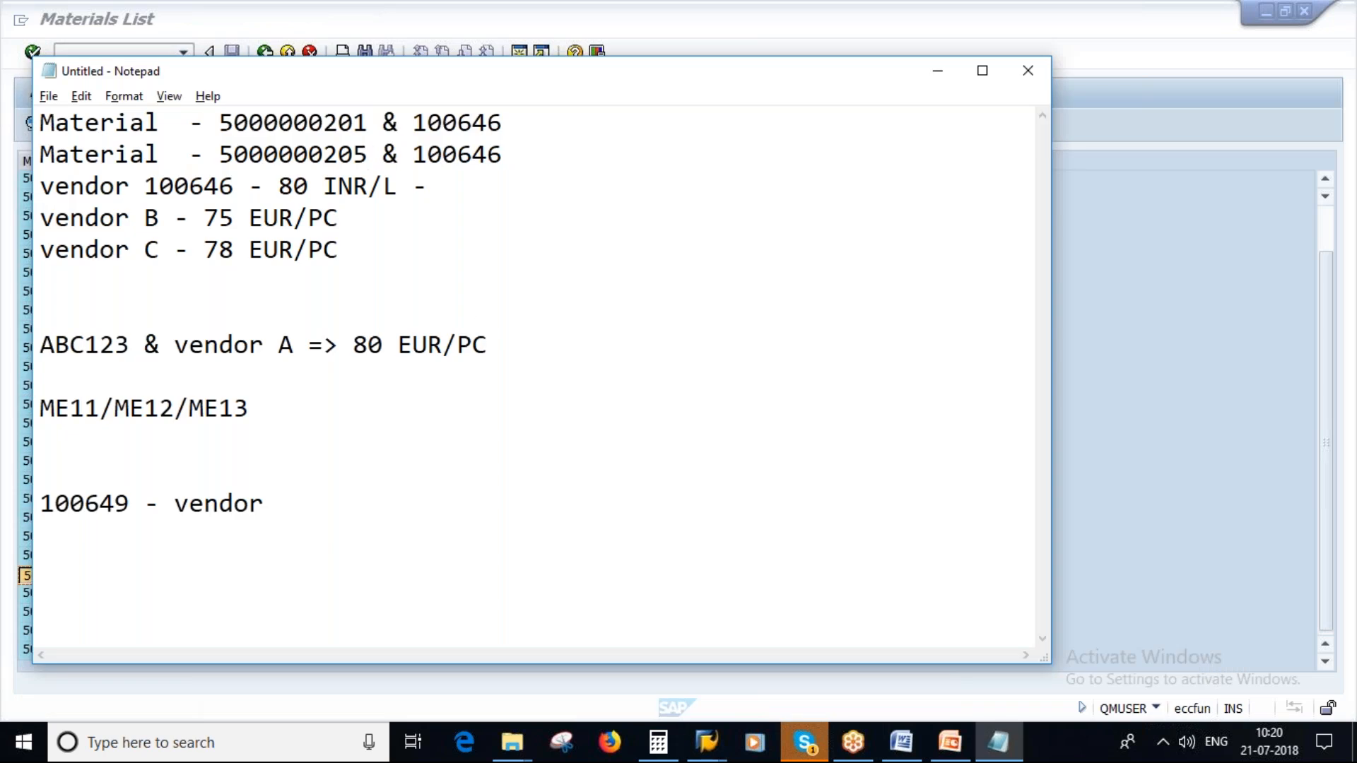
key("Return")
key("Return")
key("Up")
key("Up")
key("End")
type("= 50 ")
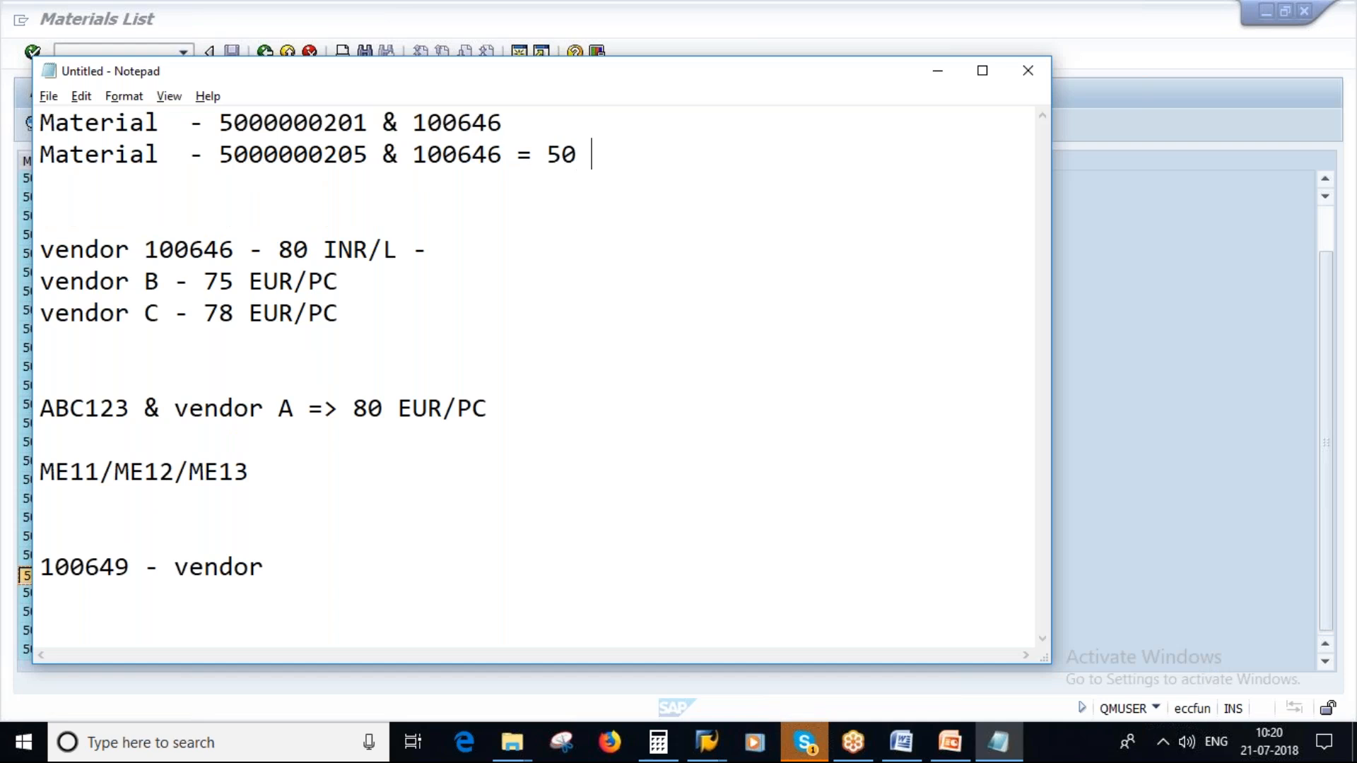
type("inr")
key("BackSpace")
key("BackSpace")
key("BackSpace")
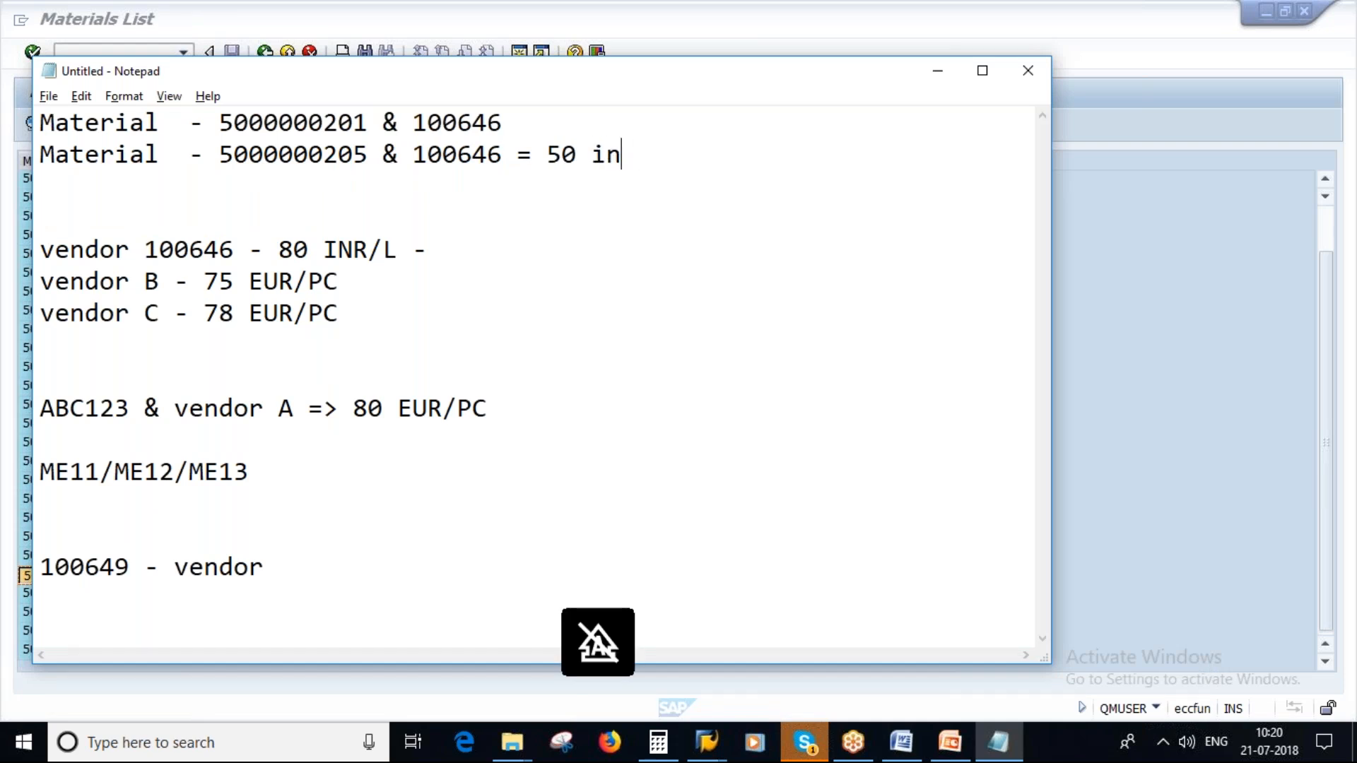
key("Caps_Lock")
type("INR")
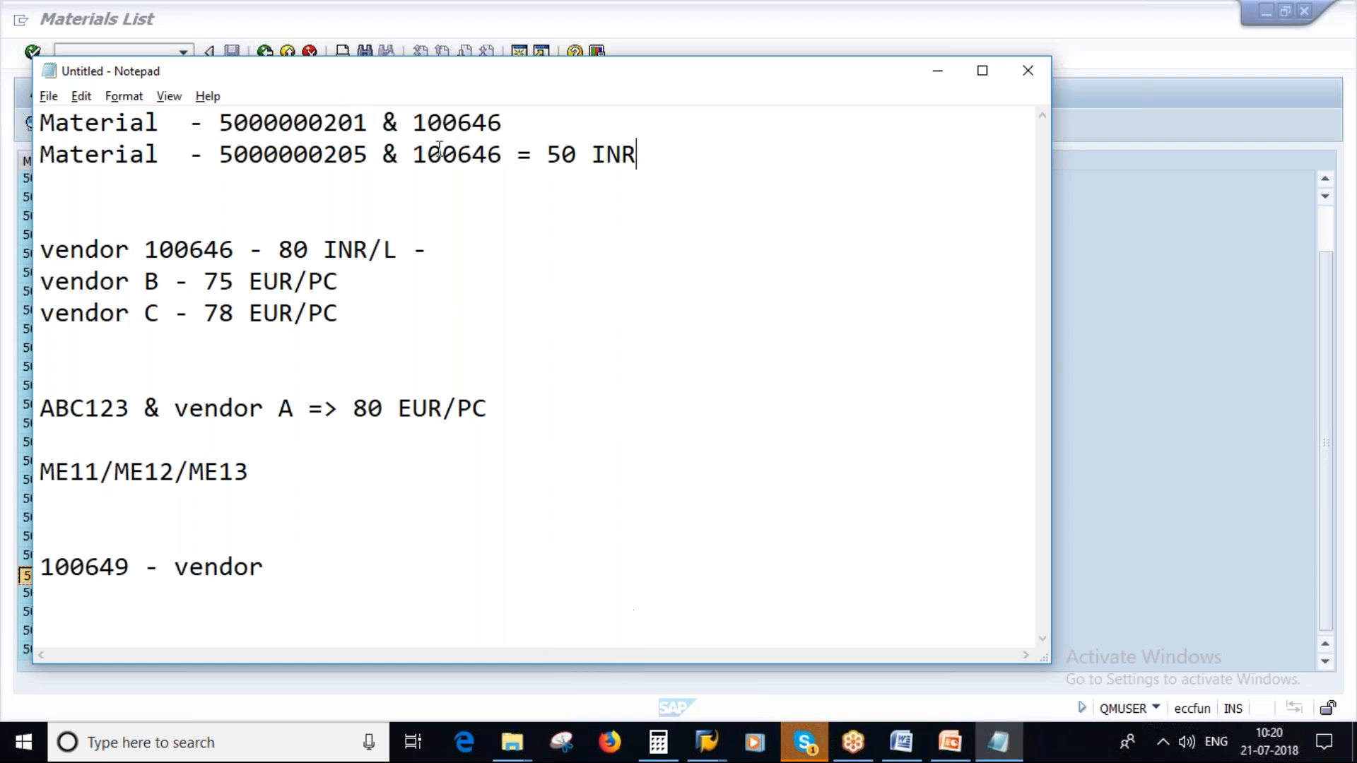
- Switch to the Change Info Record session in SAP and change it to displaying an info record
key("alt+Tab")
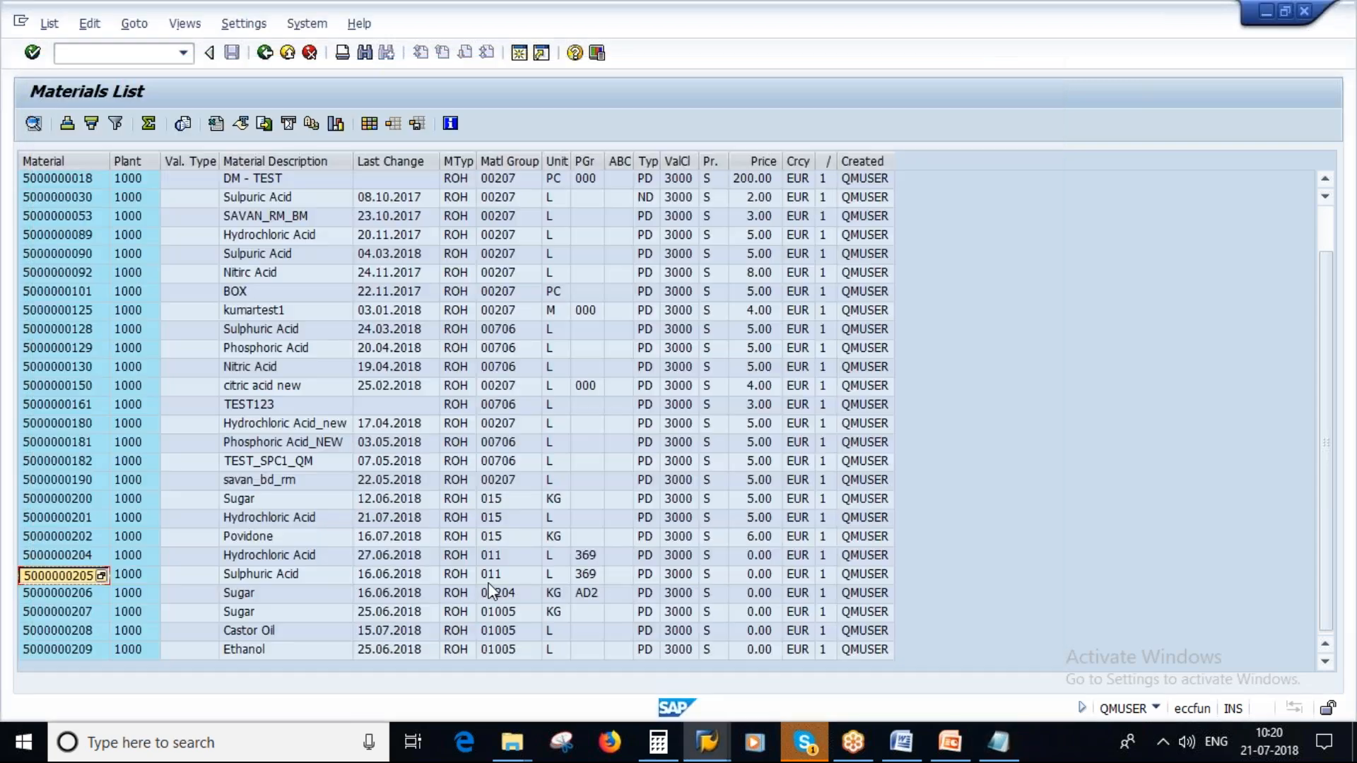
mouse_move(707, 742)
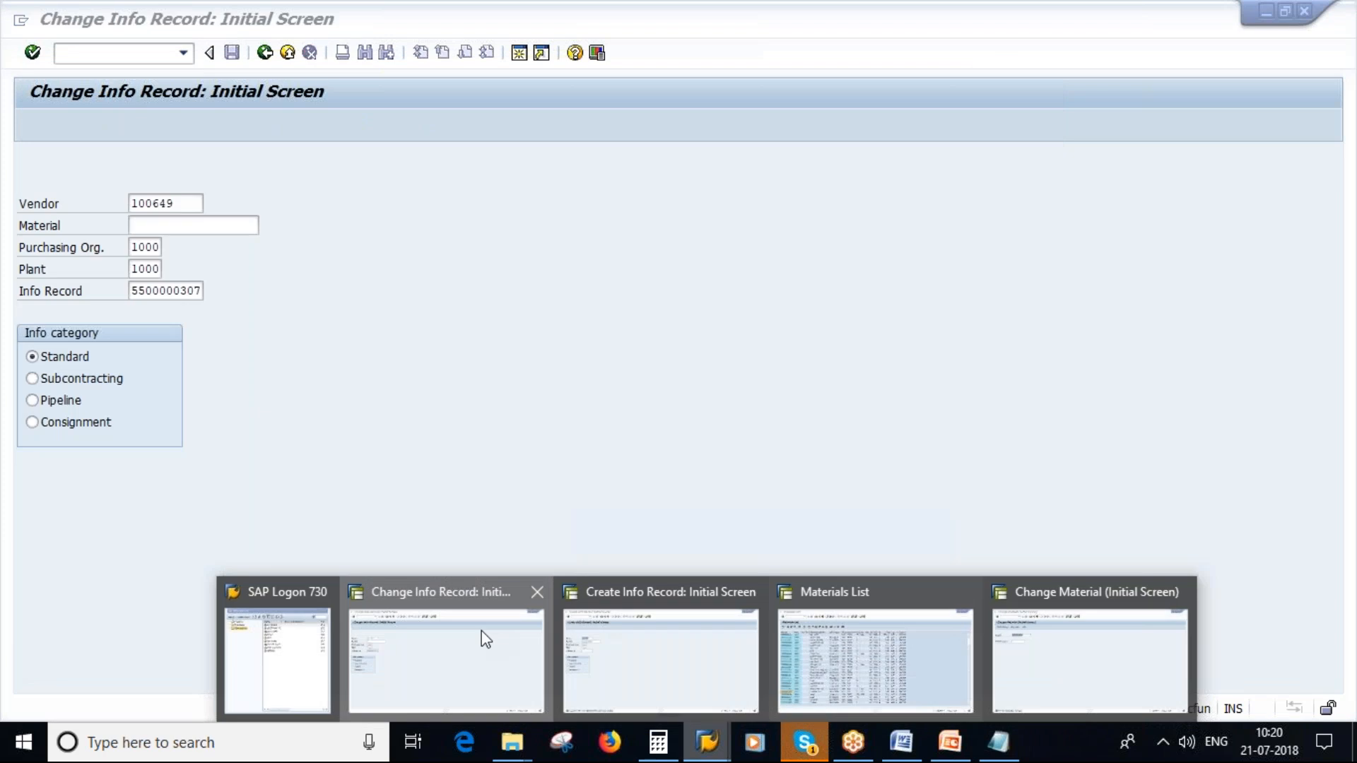
left_click(487, 639)
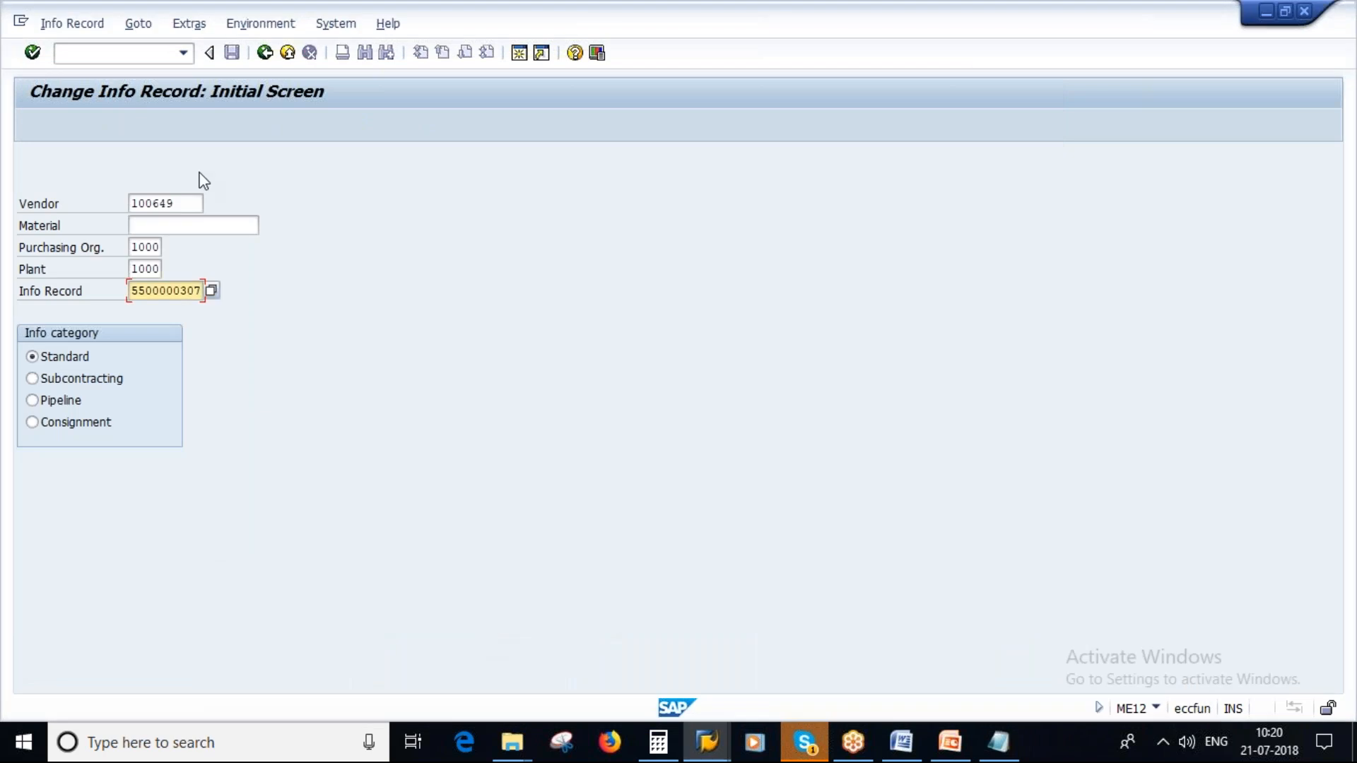
left_click(64, 24)
left_click(77, 135)
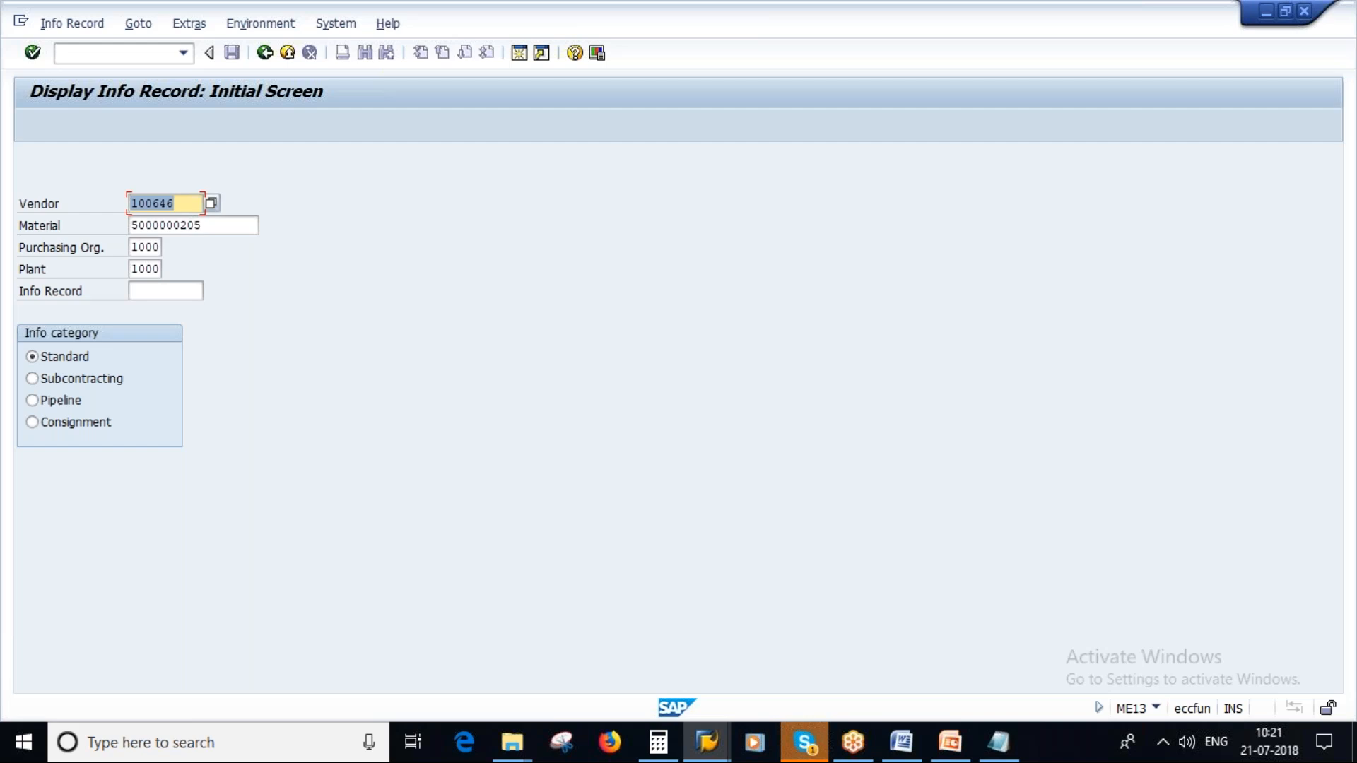
left_click(998, 742)
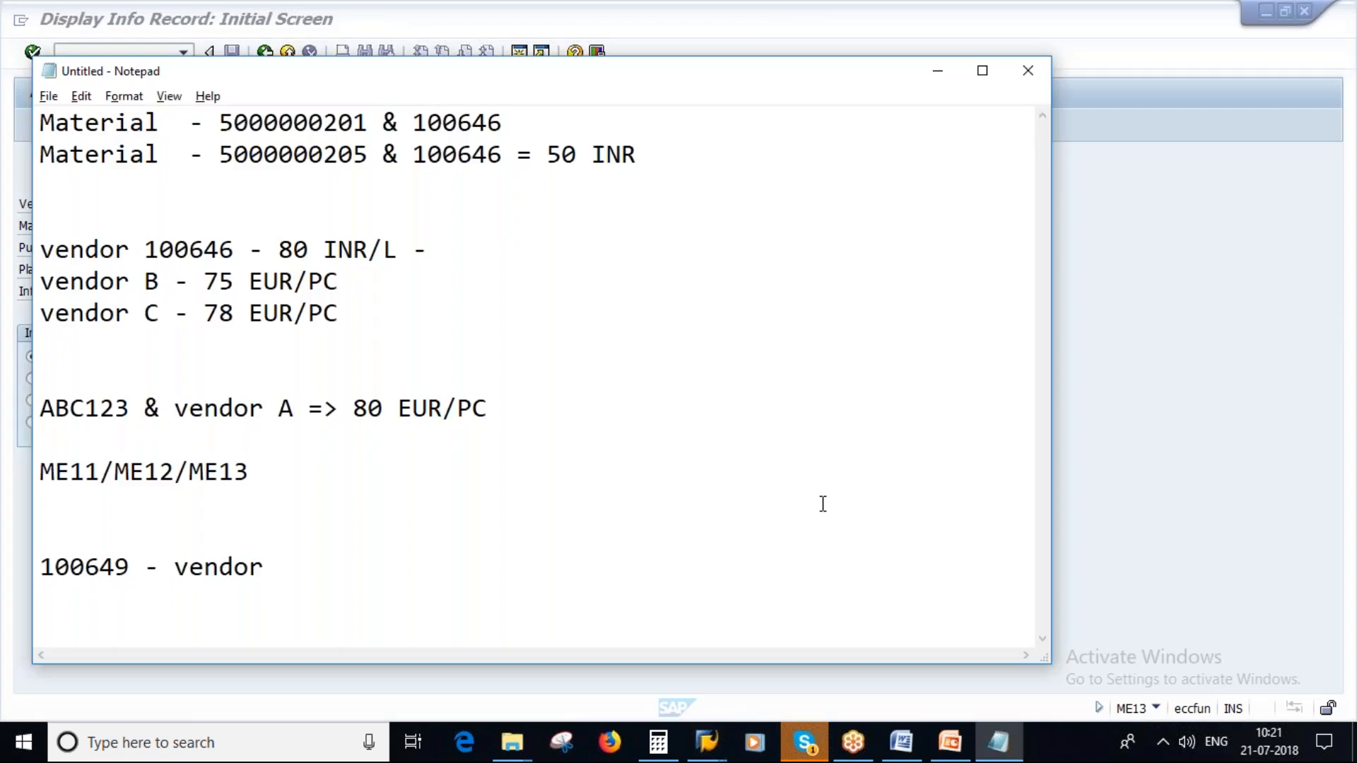
key("alt+Tab")
left_click(217, 224)
type("5000000201")
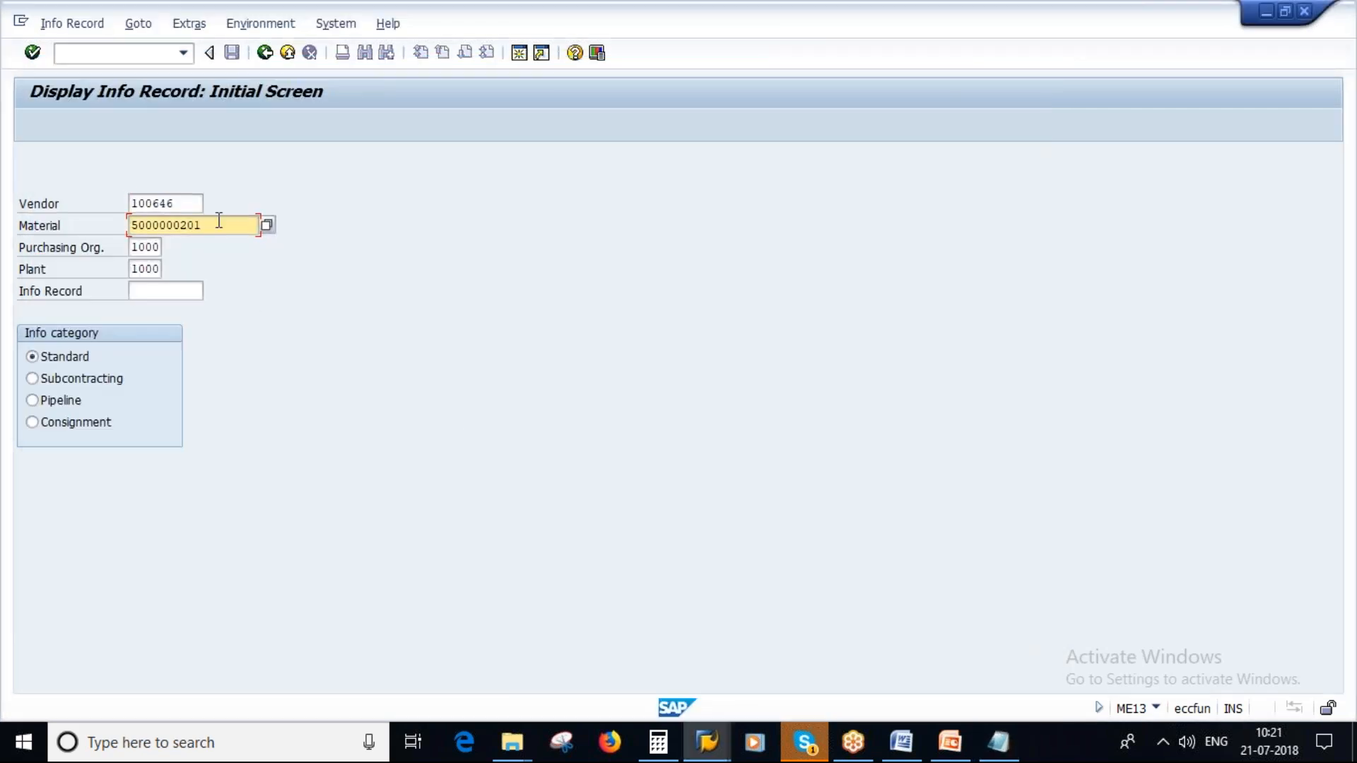
left_click(998, 743)
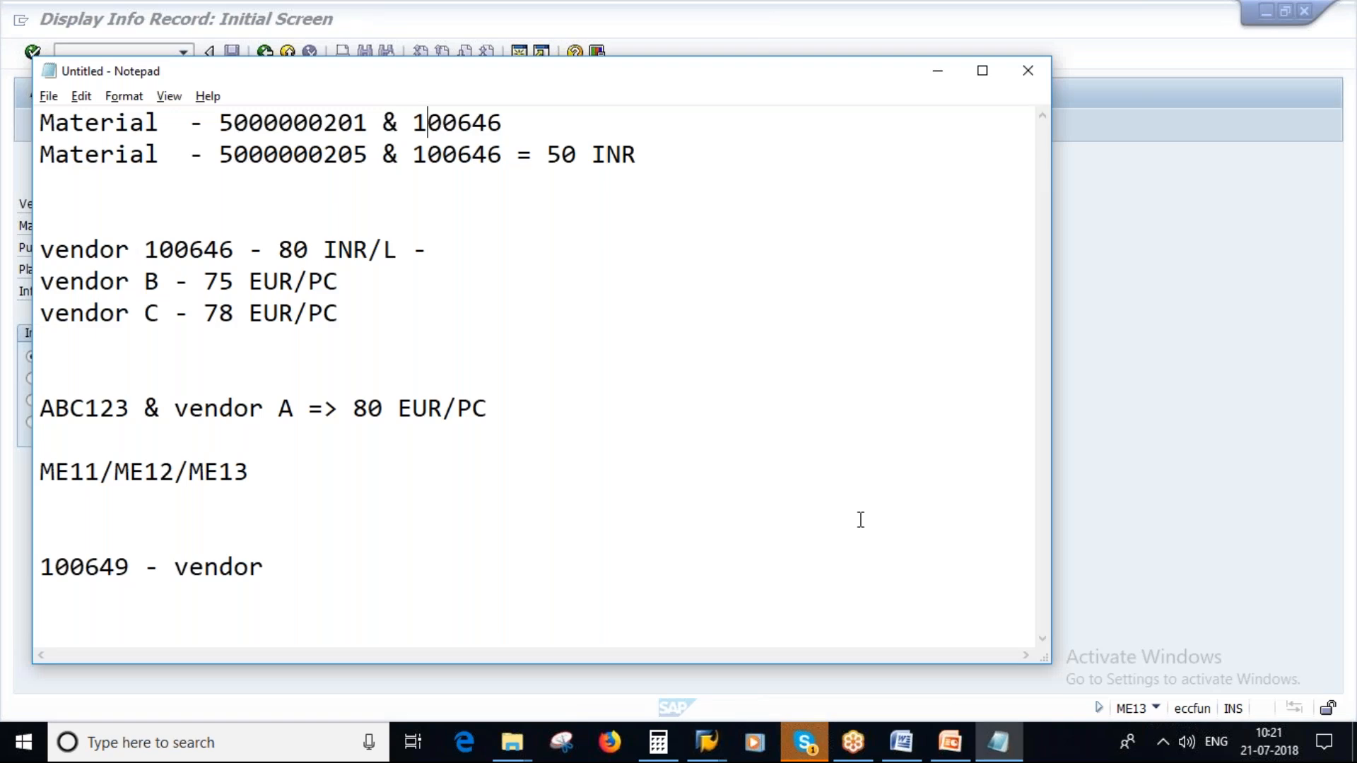
key("alt+Tab")
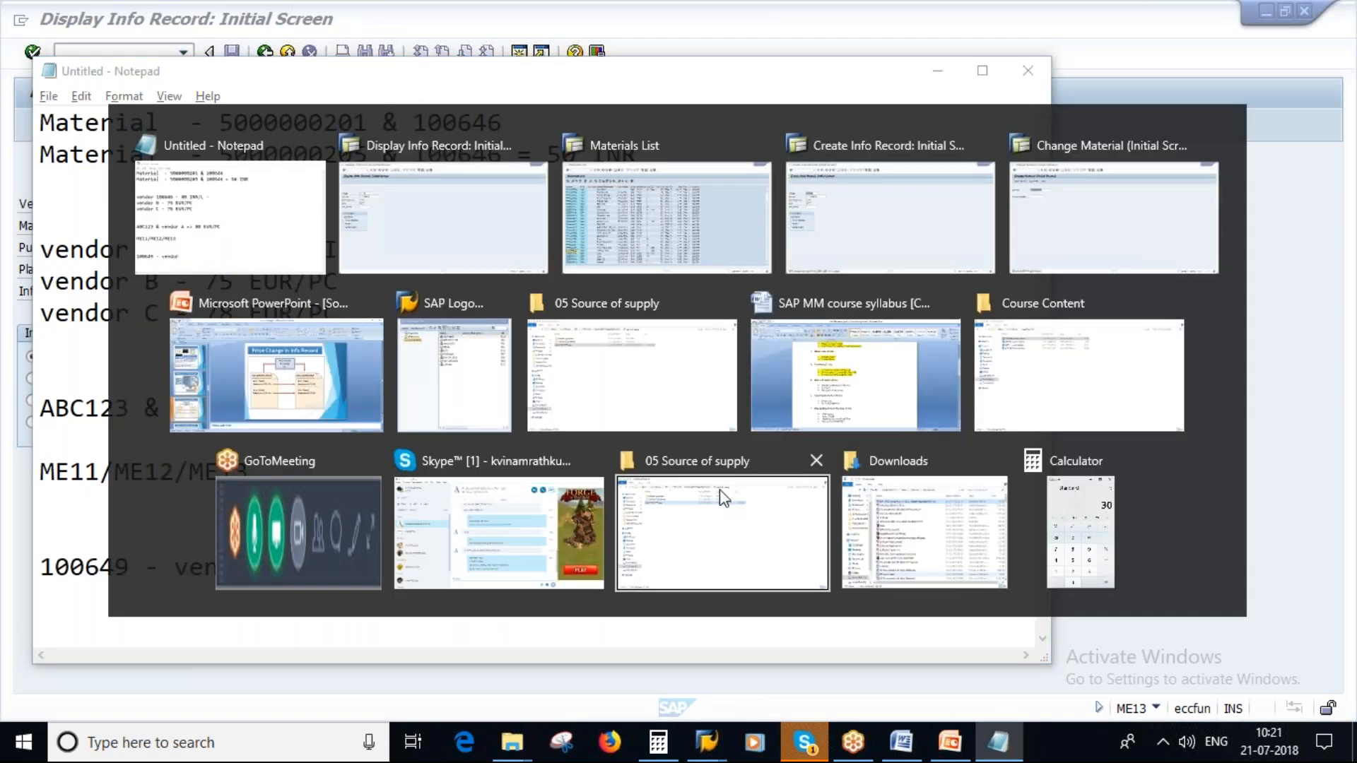
key("Return")
left_click(178, 126)
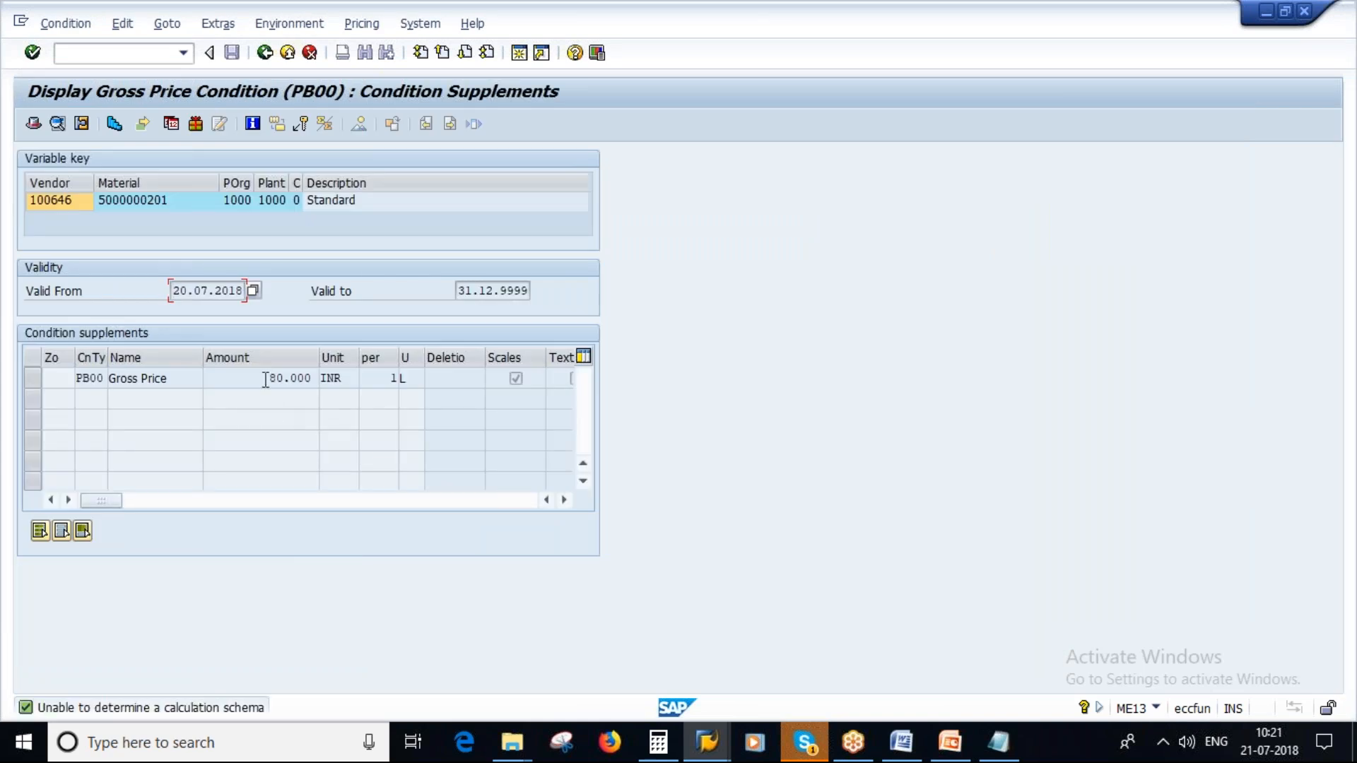
double_click(289, 378)
left_click(990, 751)
left_click(530, 124)
type("= ")
type("0")
key("BackSpace")
type("80")
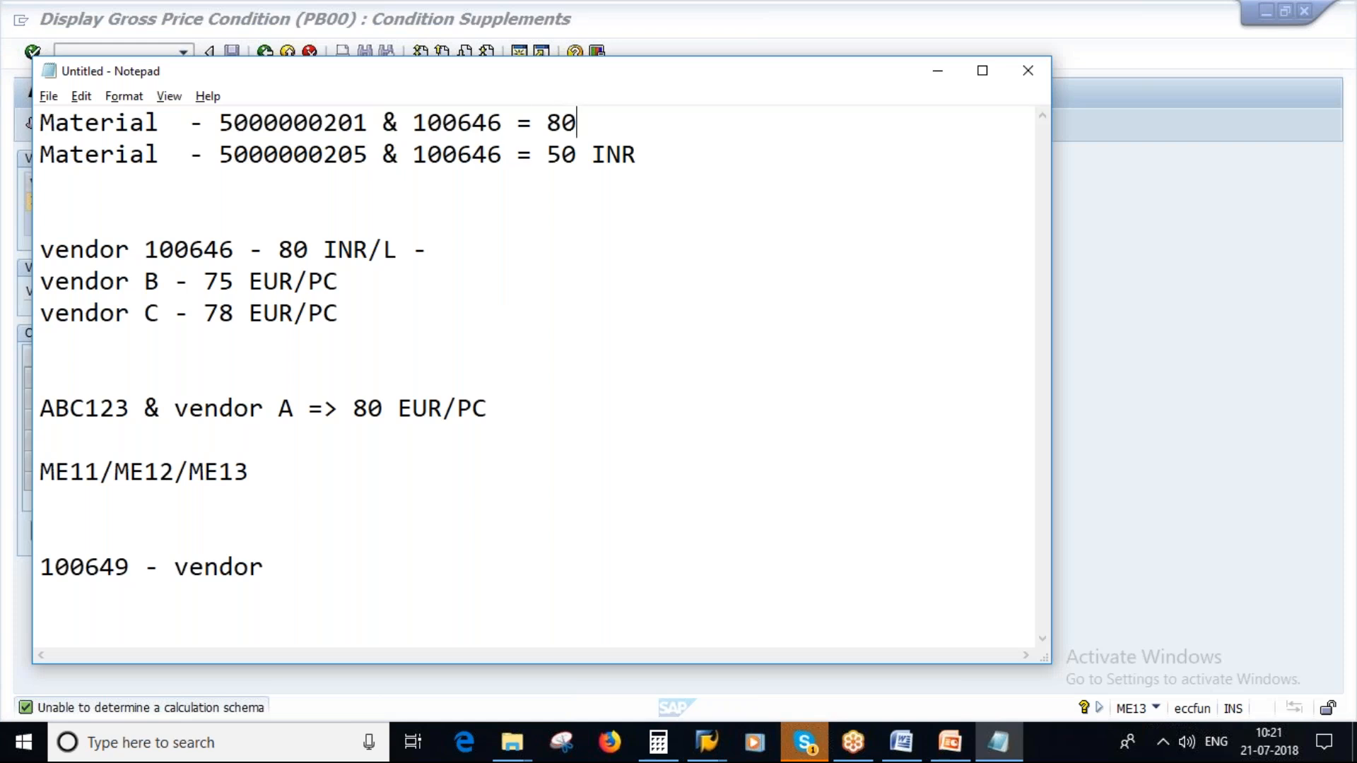
key("Caps_Lock")
type("INR")
left_click_drag(276, 566, 27, 260)
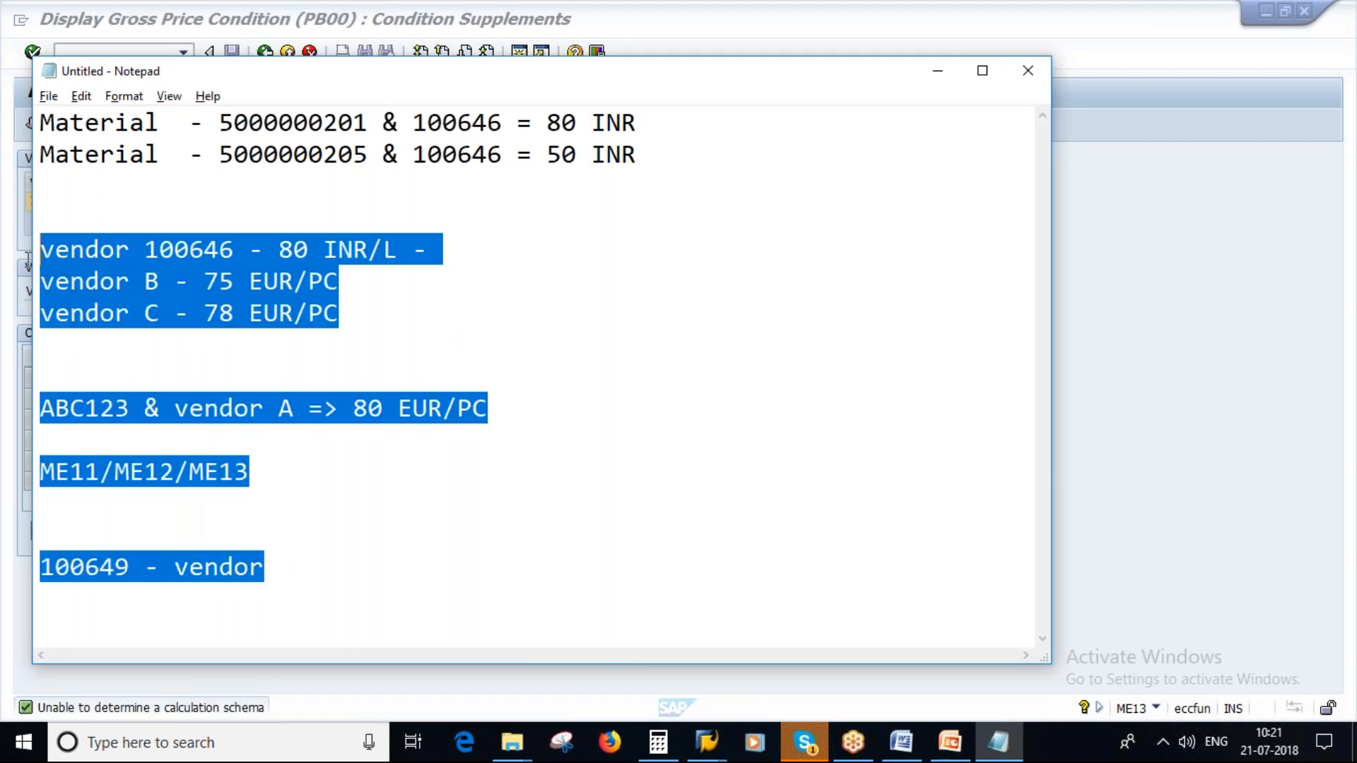
key("BackSpace")
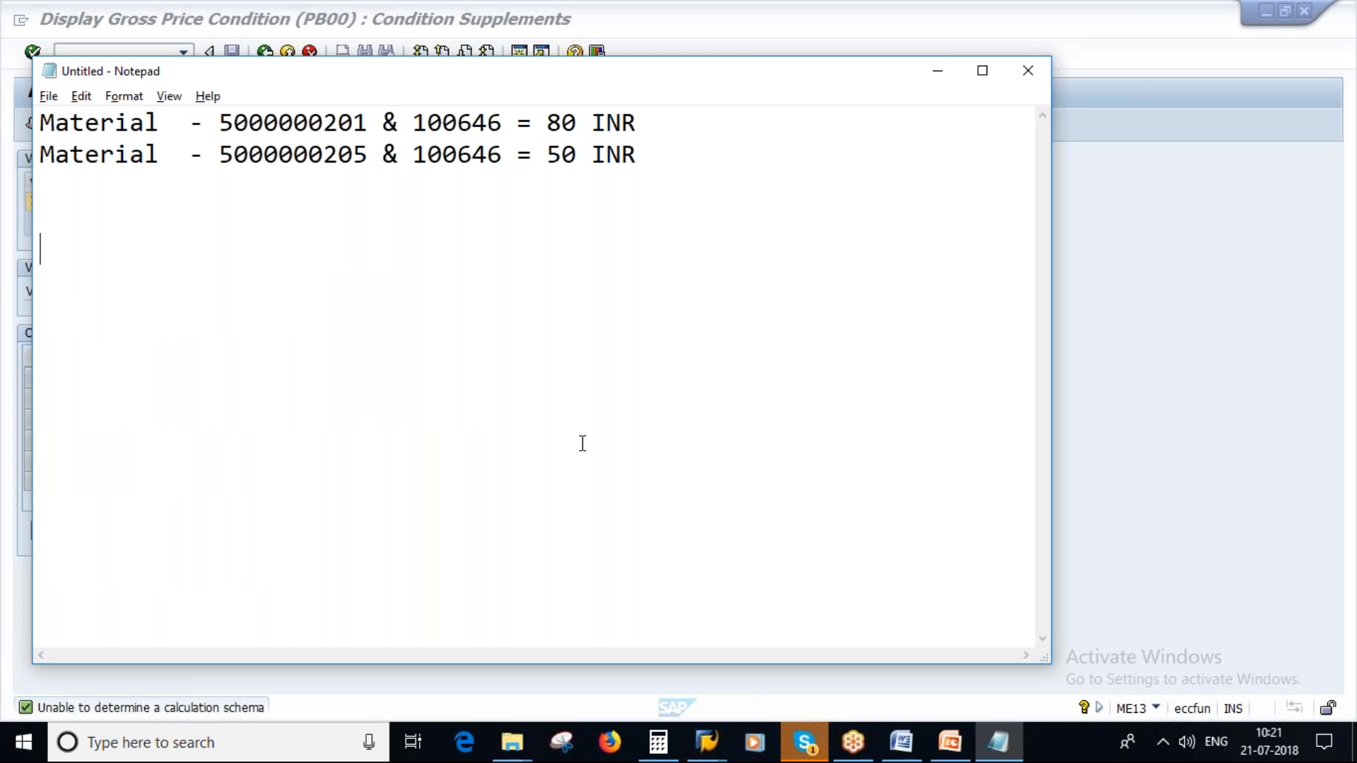
- Review the Price Change in Info Record slide in PowerPoint and start transaction MEKP in the SAP Easy Access session
left_click(960, 755)
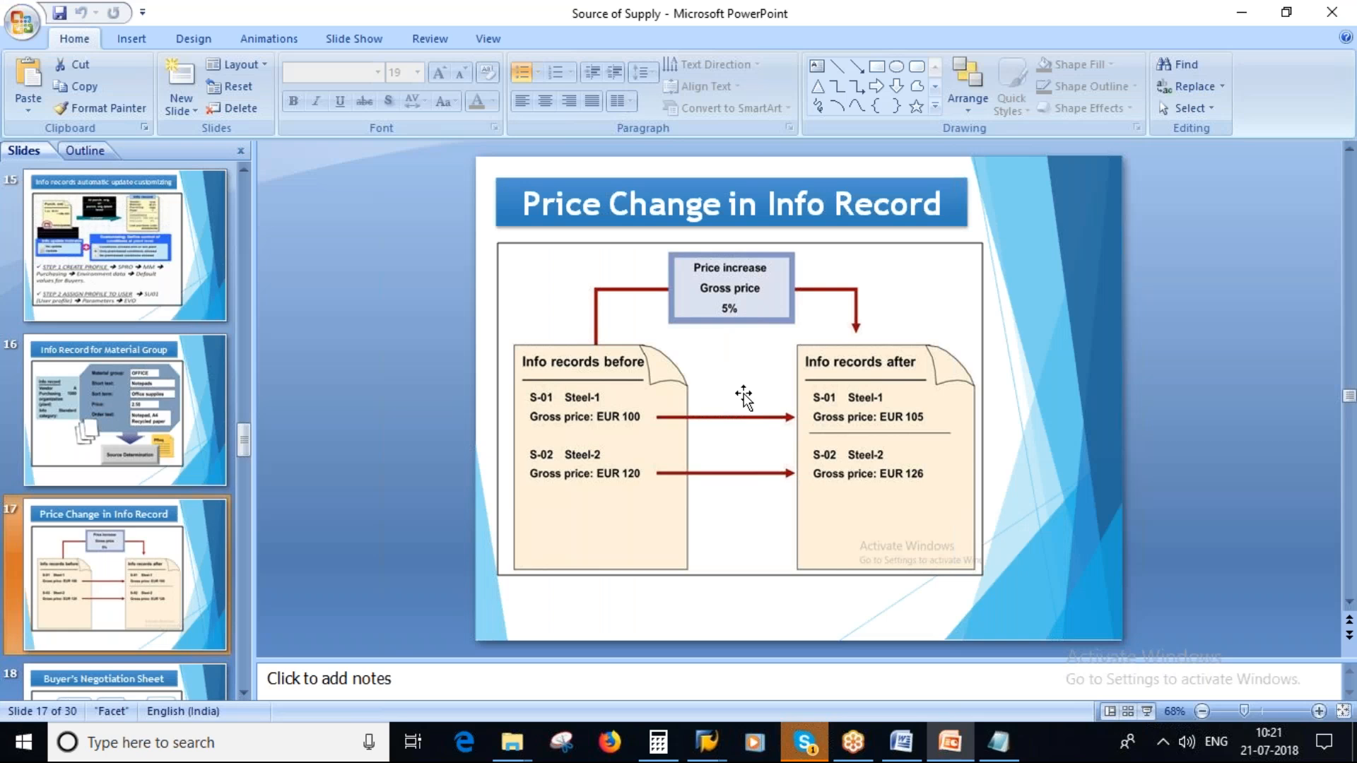
mouse_move(707, 743)
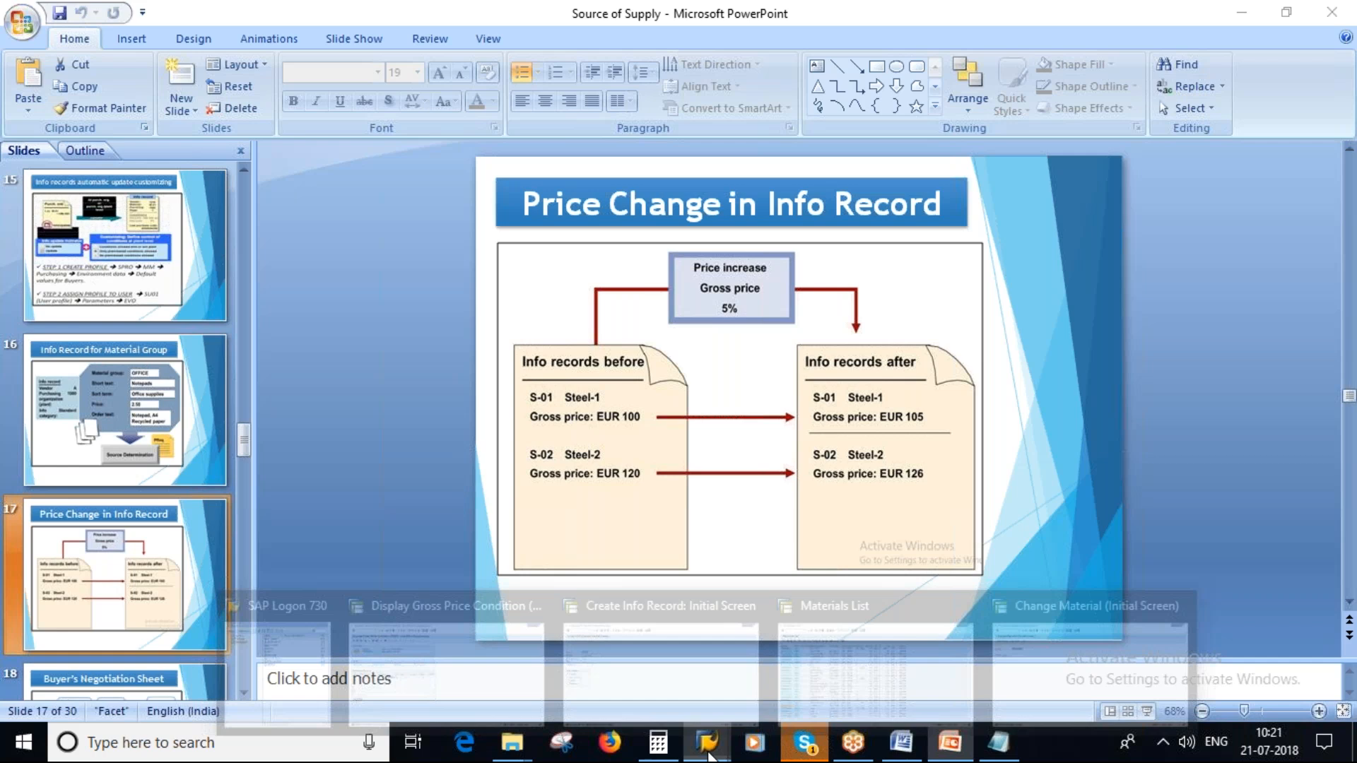
left_click(1026, 637)
left_click(264, 52)
type("MEKP")
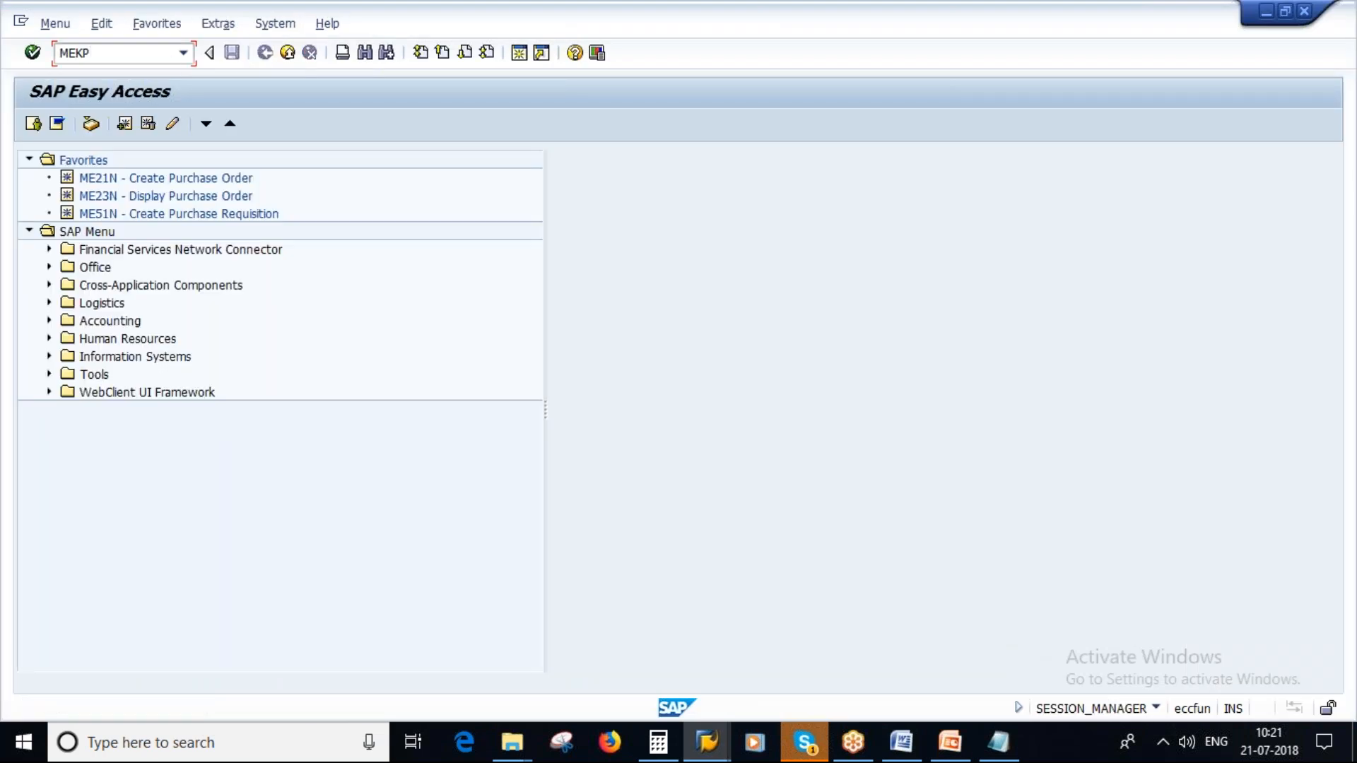
key("Return")
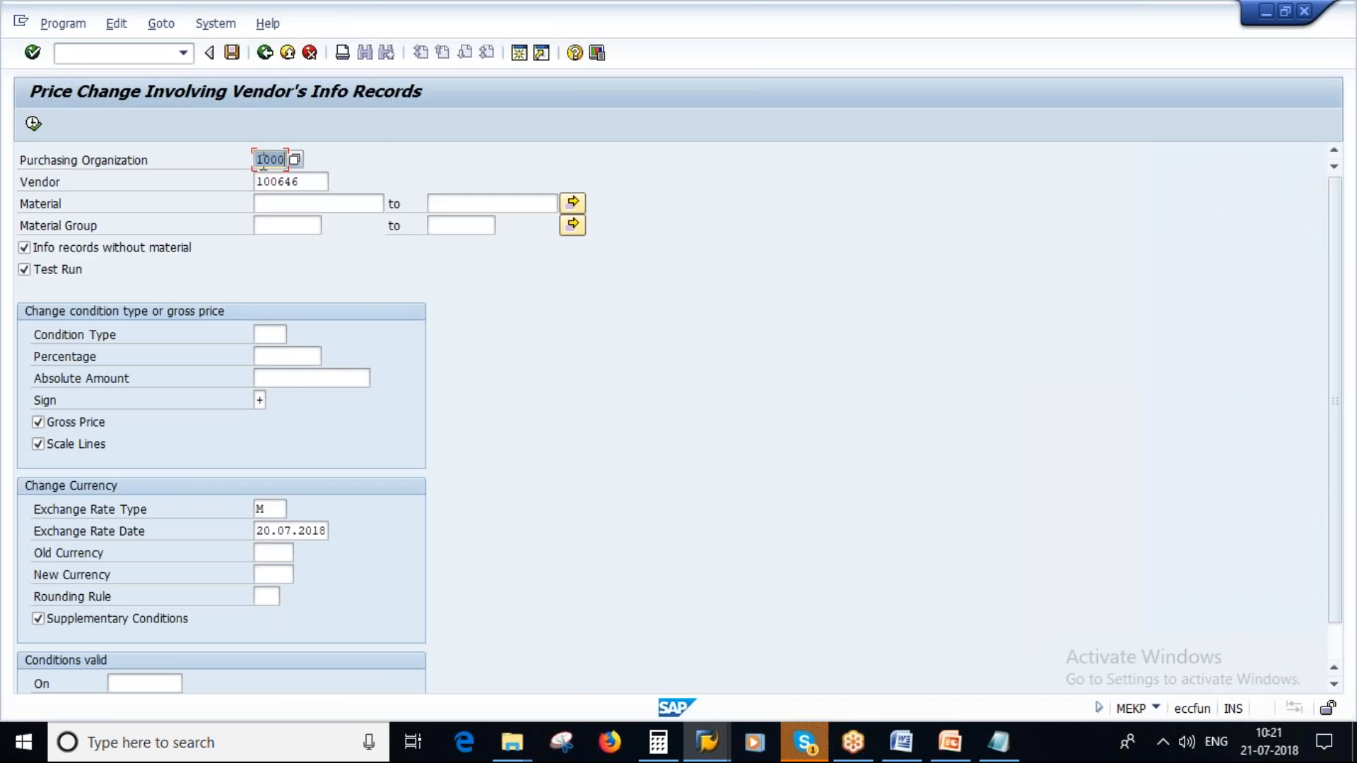
- Check the preset vendor in the price change selection against the materials and vendor noted in Notepad
left_click_drag(307, 183, 257, 182)
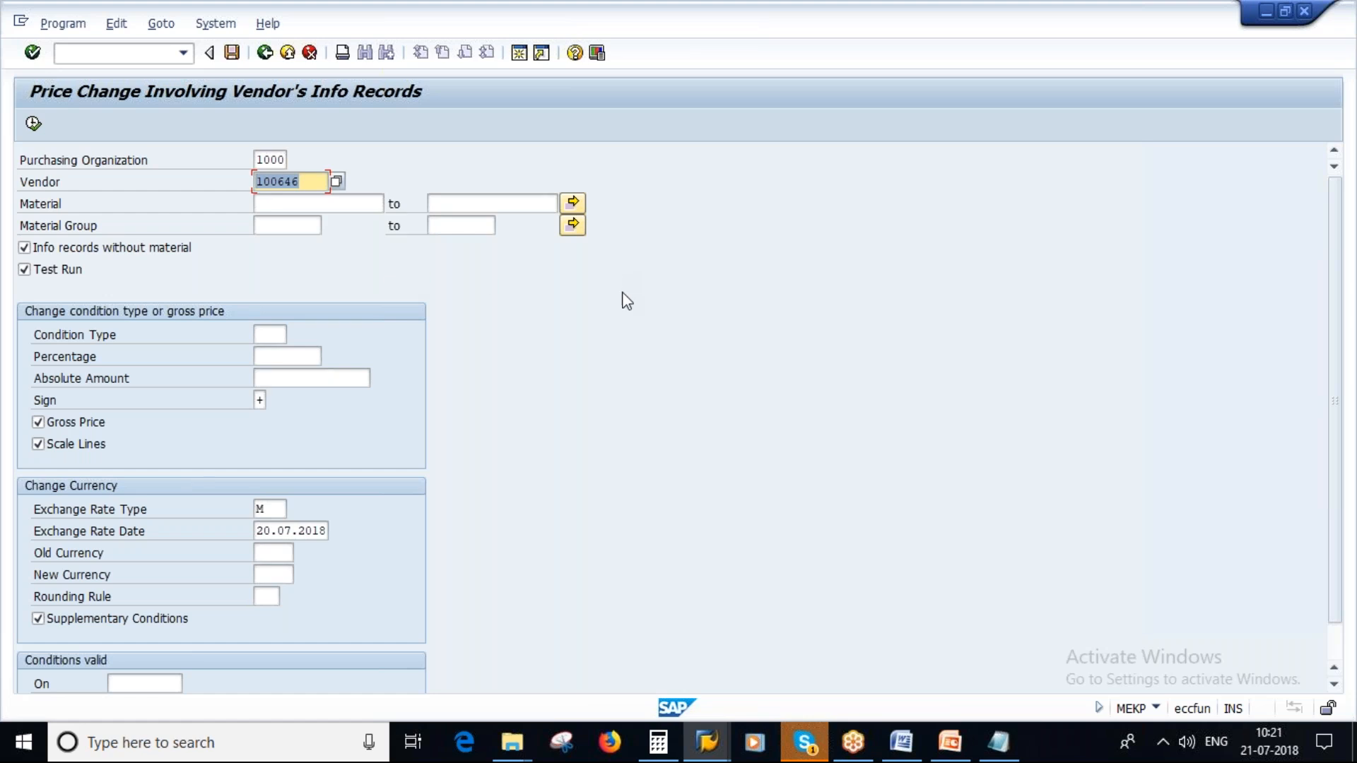
left_click(998, 742)
left_click_drag(224, 124, 368, 124)
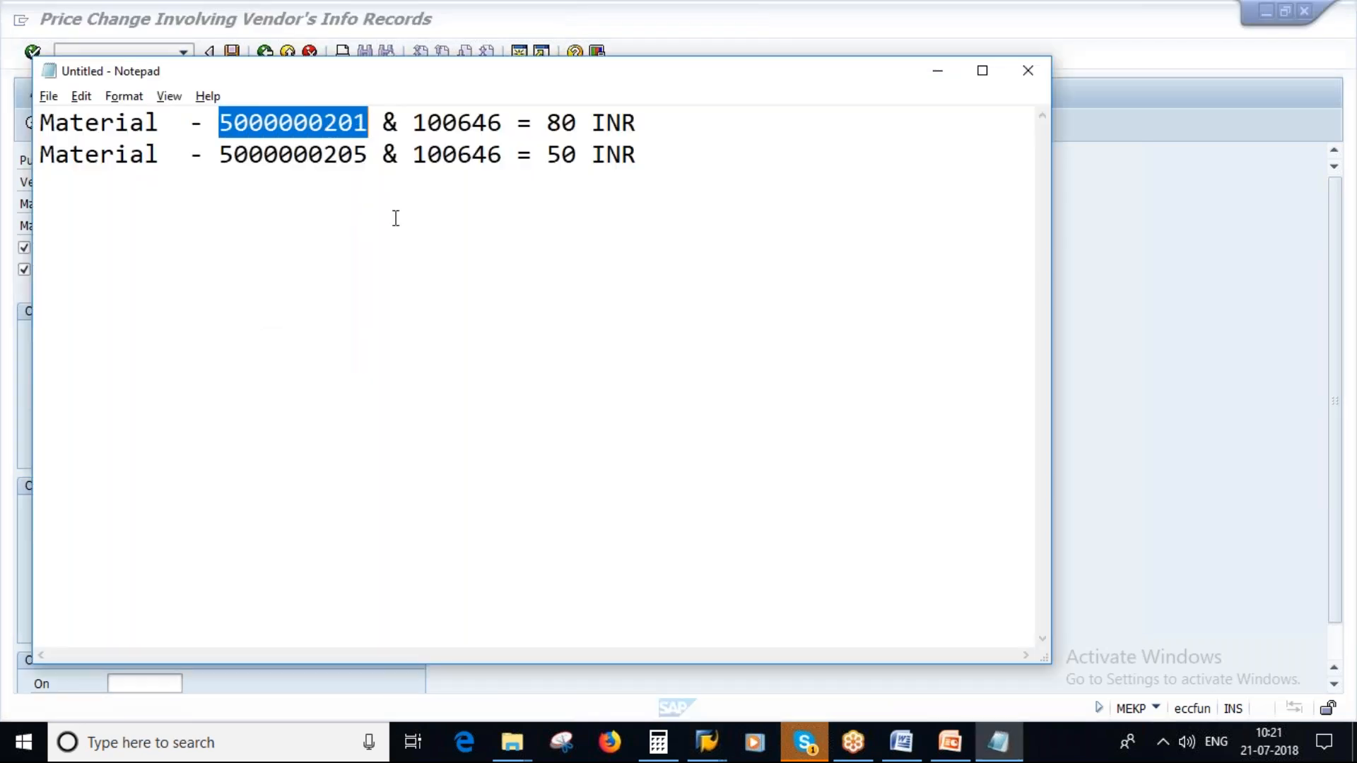
key("alt+Tab")
left_click(308, 205)
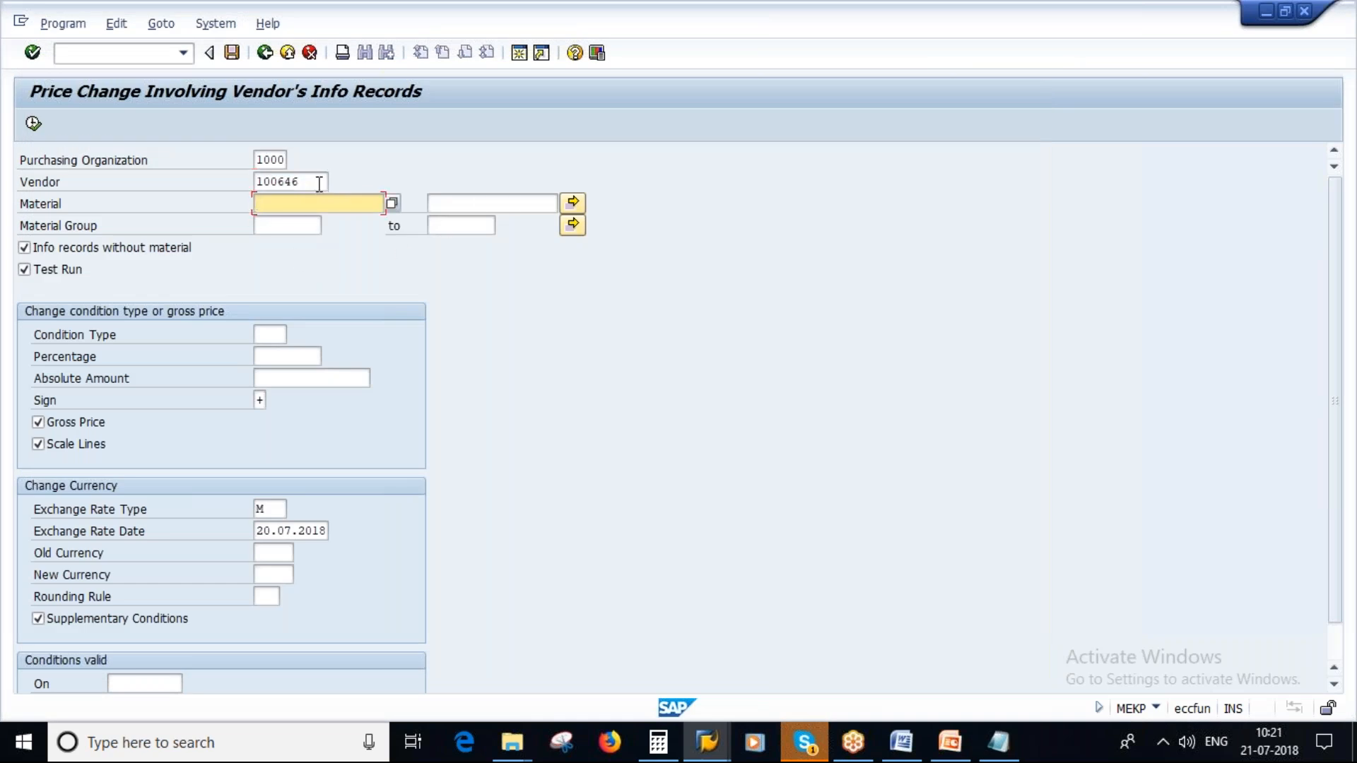
left_click(296, 183)
- Set the price change to condition type PB00 with a percentage of 5, and check the conditions' validity period
left_click(280, 335)
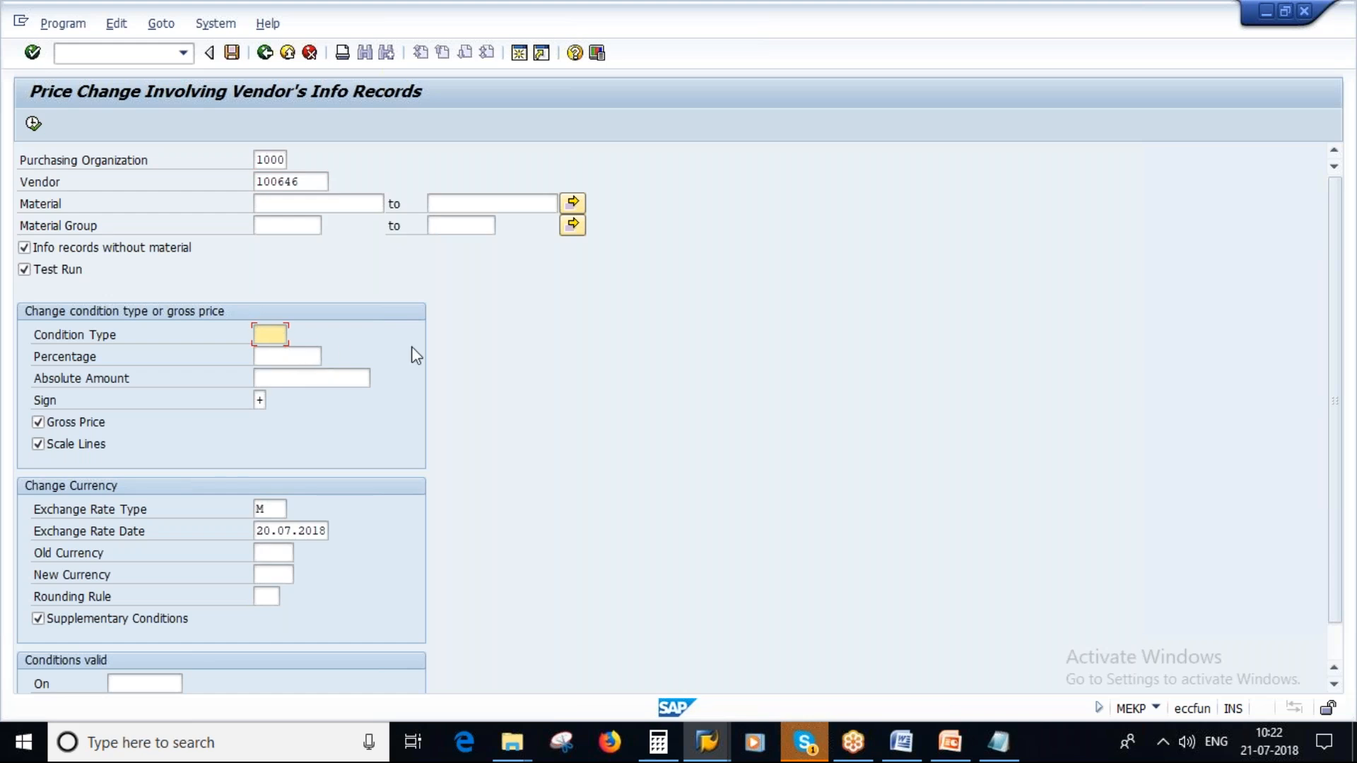
type("PB00")
left_click(306, 357)
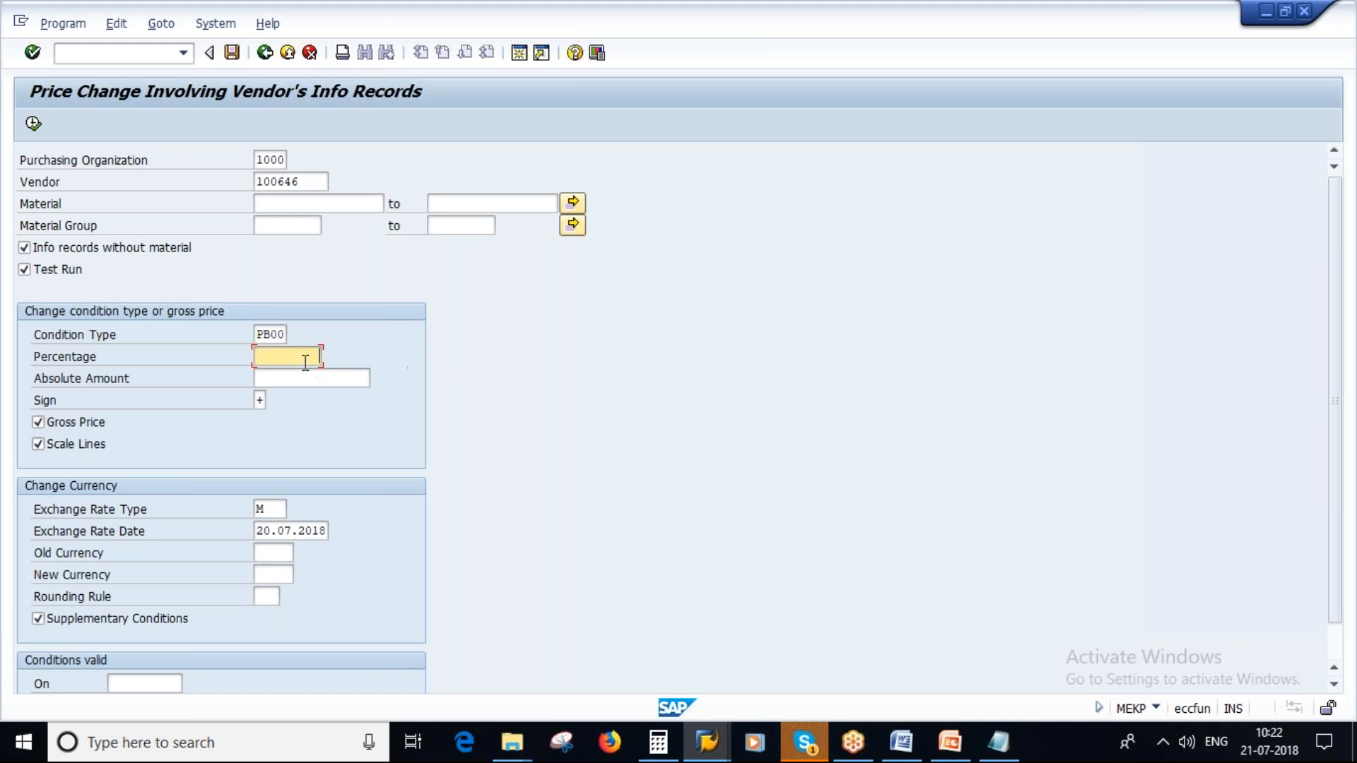
type("5")
scroll(1336, 439, "down", 2)
left_click(288, 667)
left_click(303, 684)
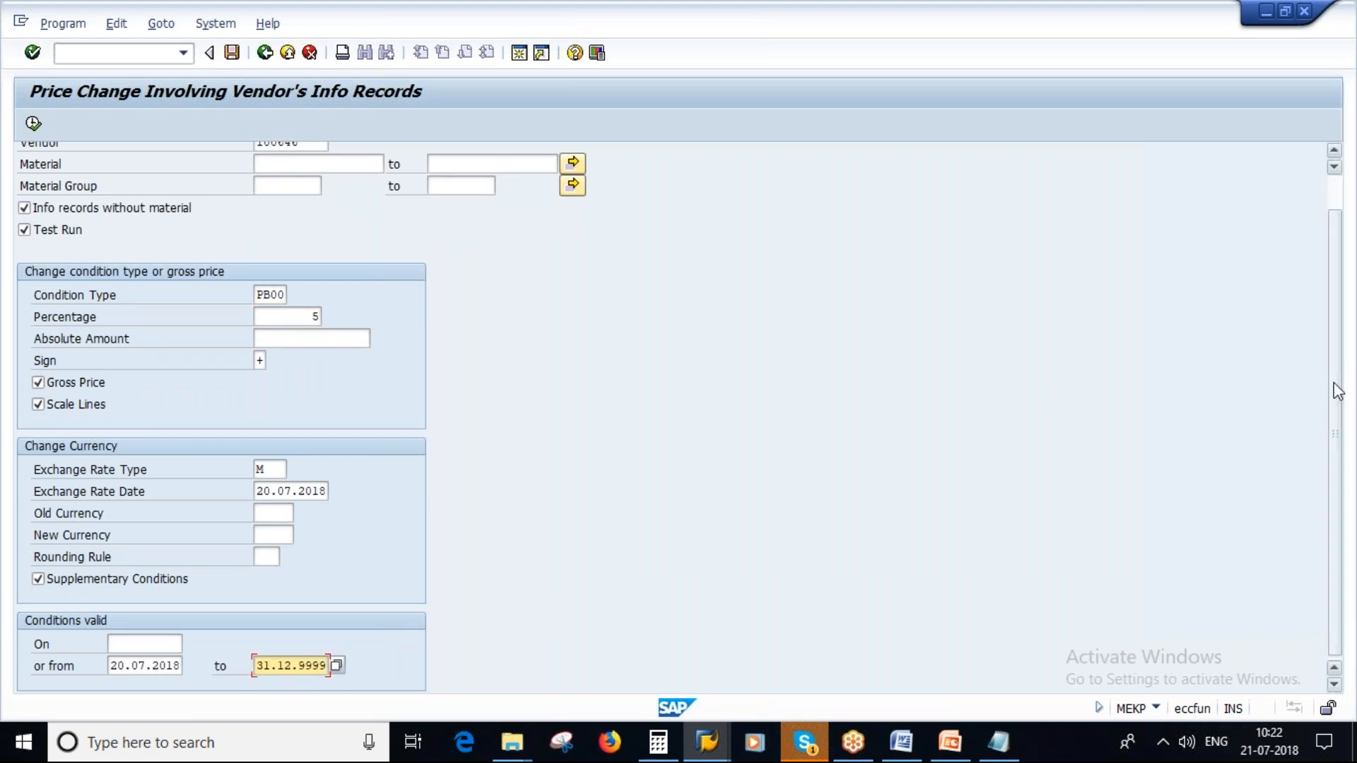
scroll(1339, 351, "up", 1)
scroll(1338, 352, "up", 1)
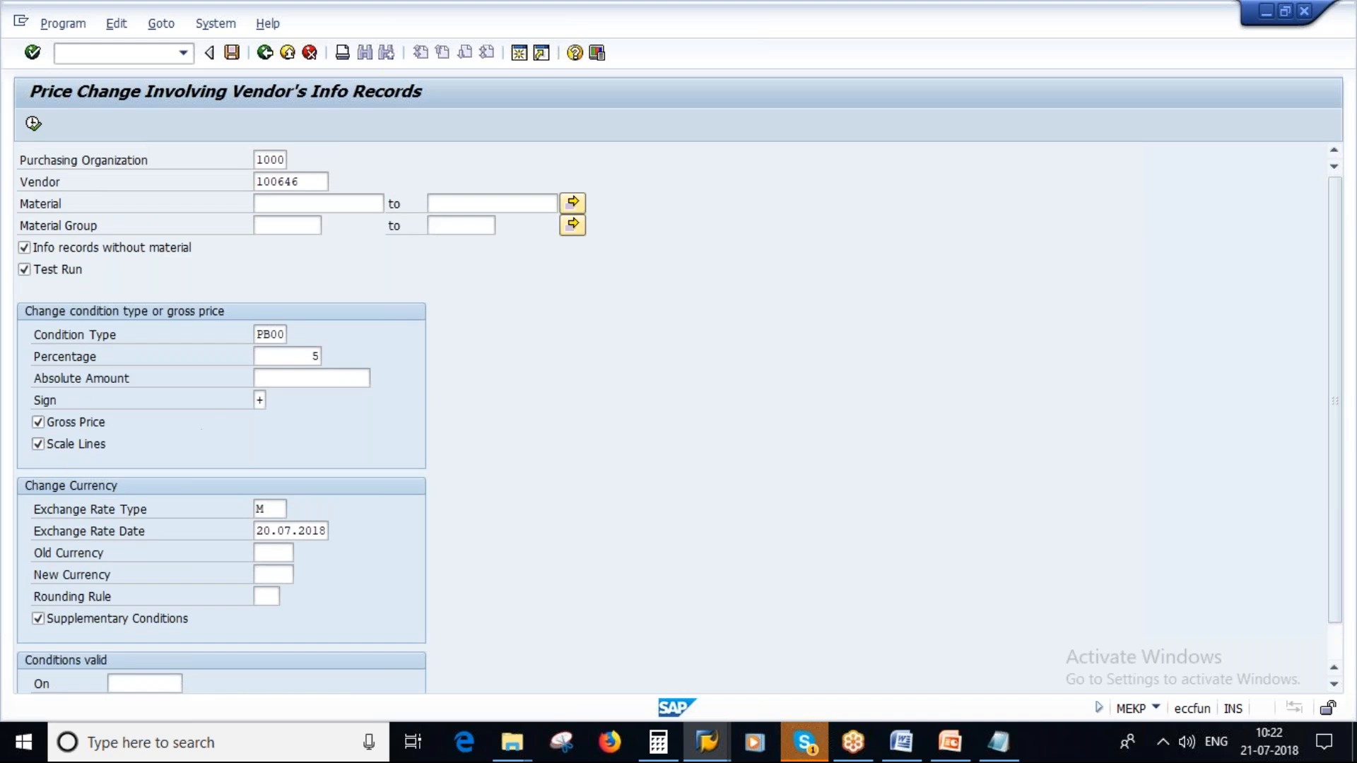
- Turn off the test run, recheck the vendor, percentage and sign, and try to execute the price change
left_click(25, 270)
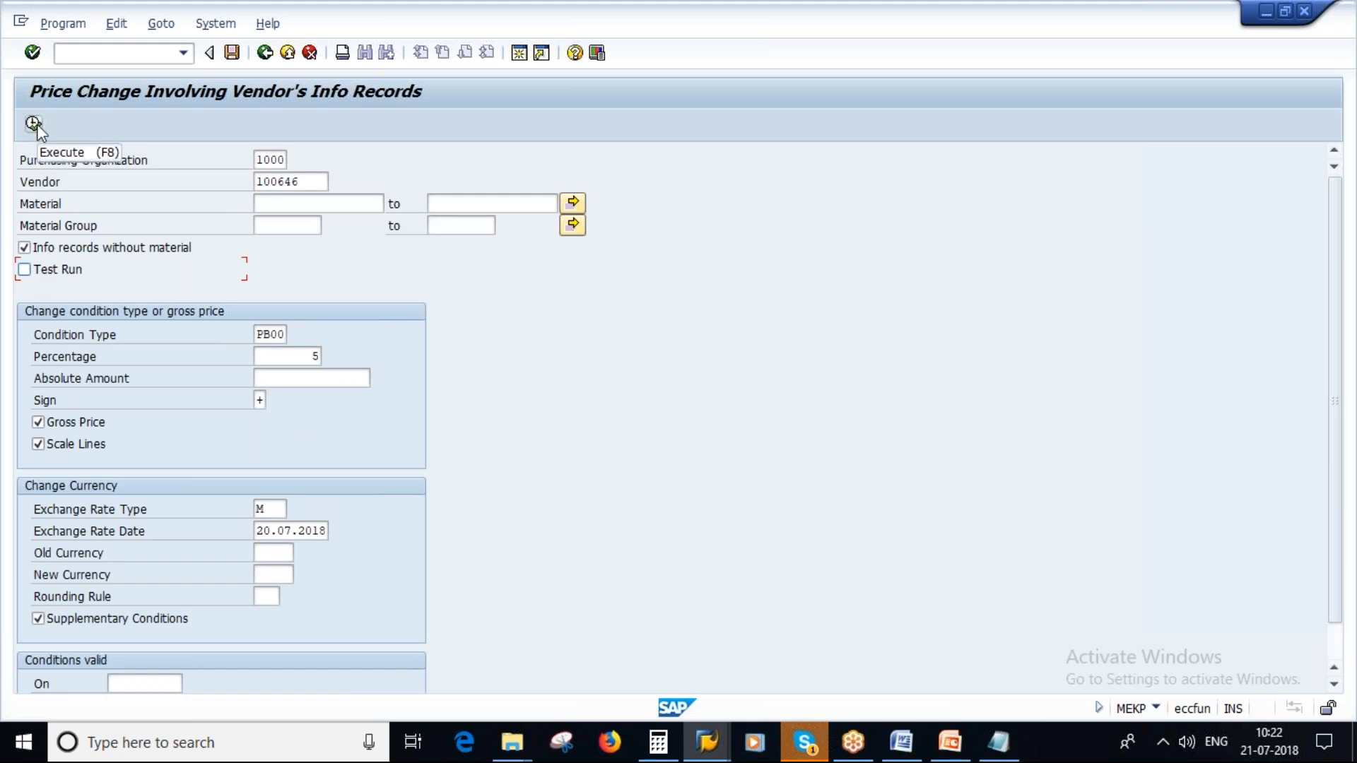
left_click(303, 181)
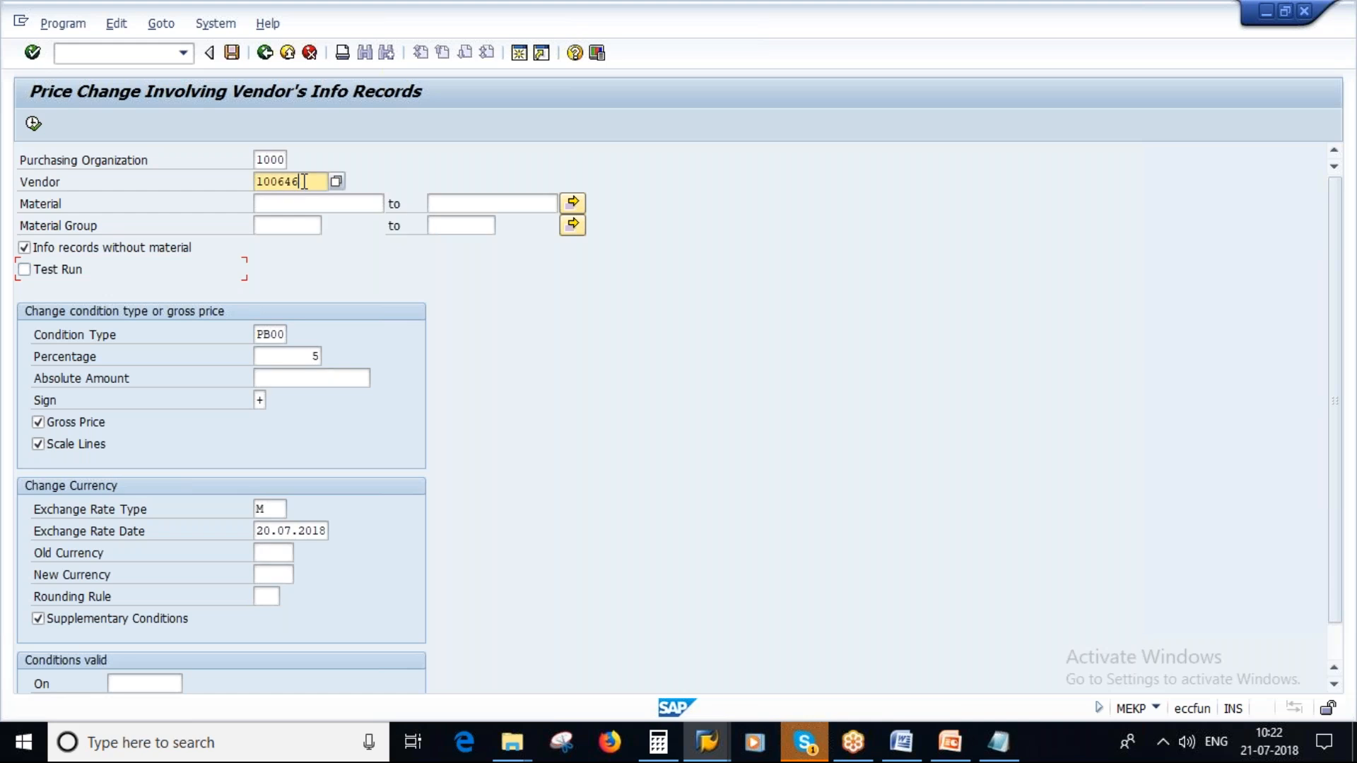
left_click_drag(304, 181, 256, 182)
left_click_drag(303, 360, 323, 360)
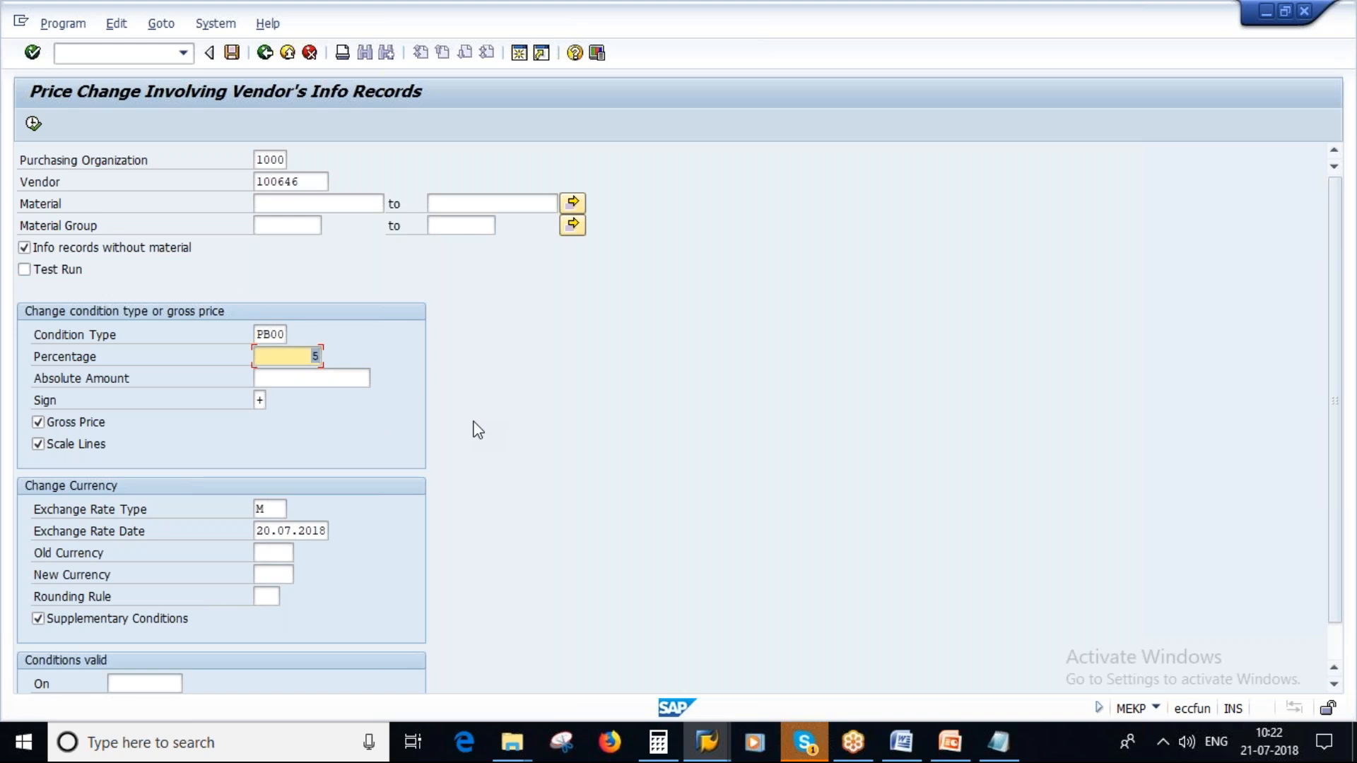
left_click(258, 401)
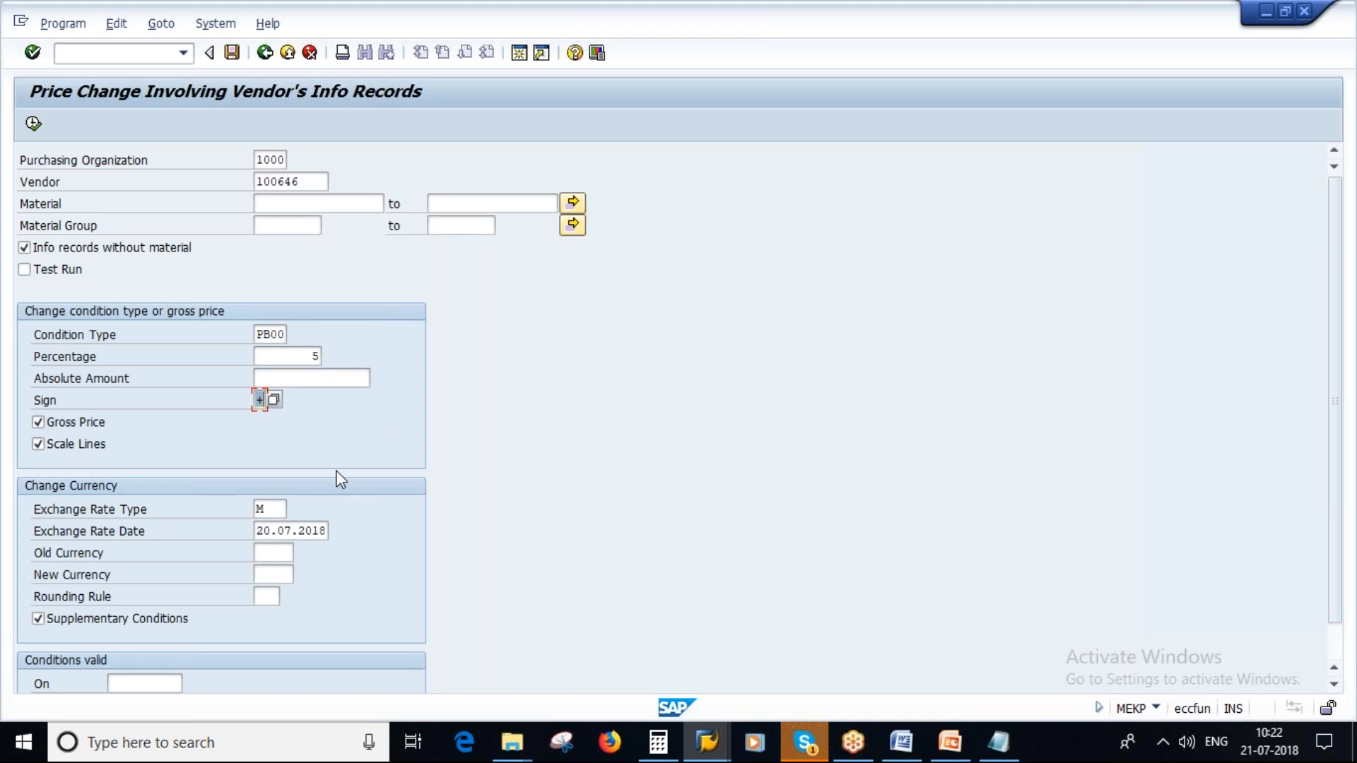
left_click(33, 123)
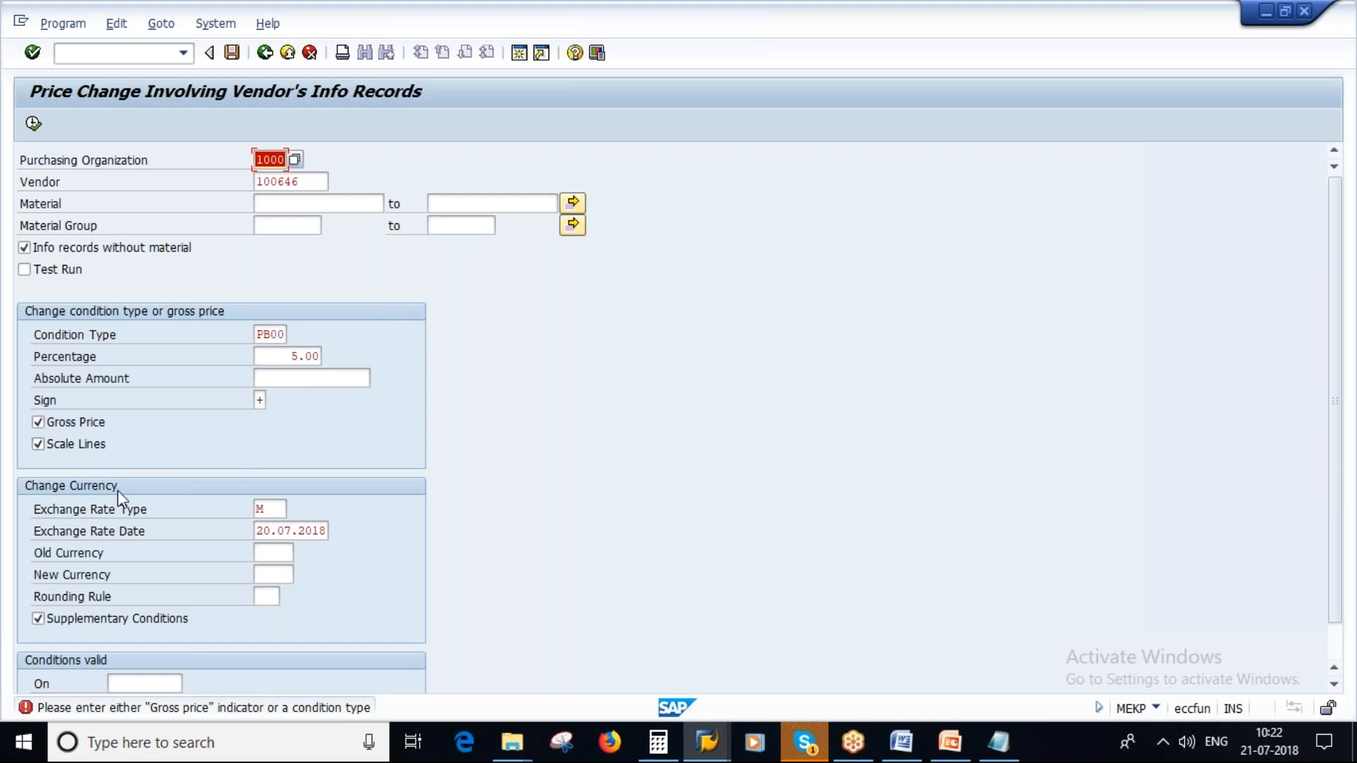
- Deselect Gross Price and Scale Lines, and execute and save the price change for the vendor's info records
left_click(58, 426)
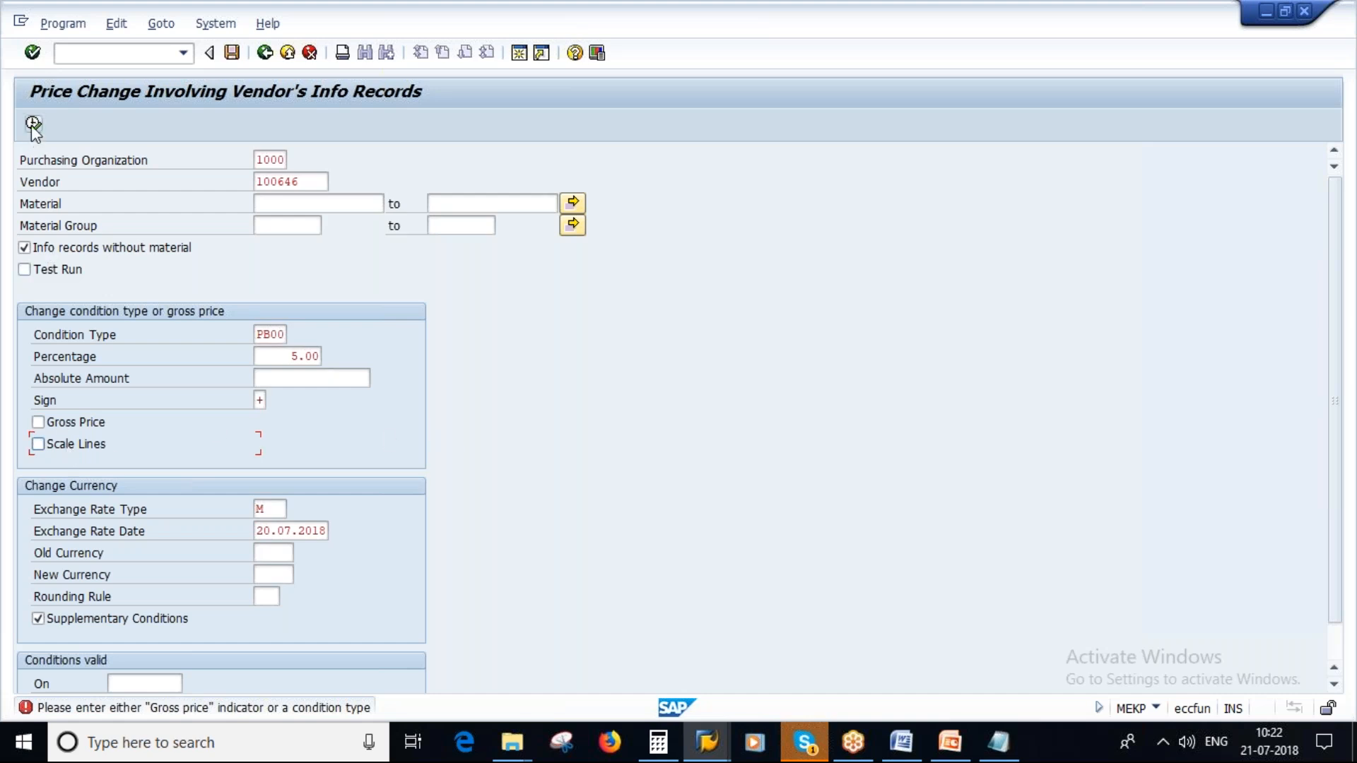
left_click(719, 755)
left_click(449, 653)
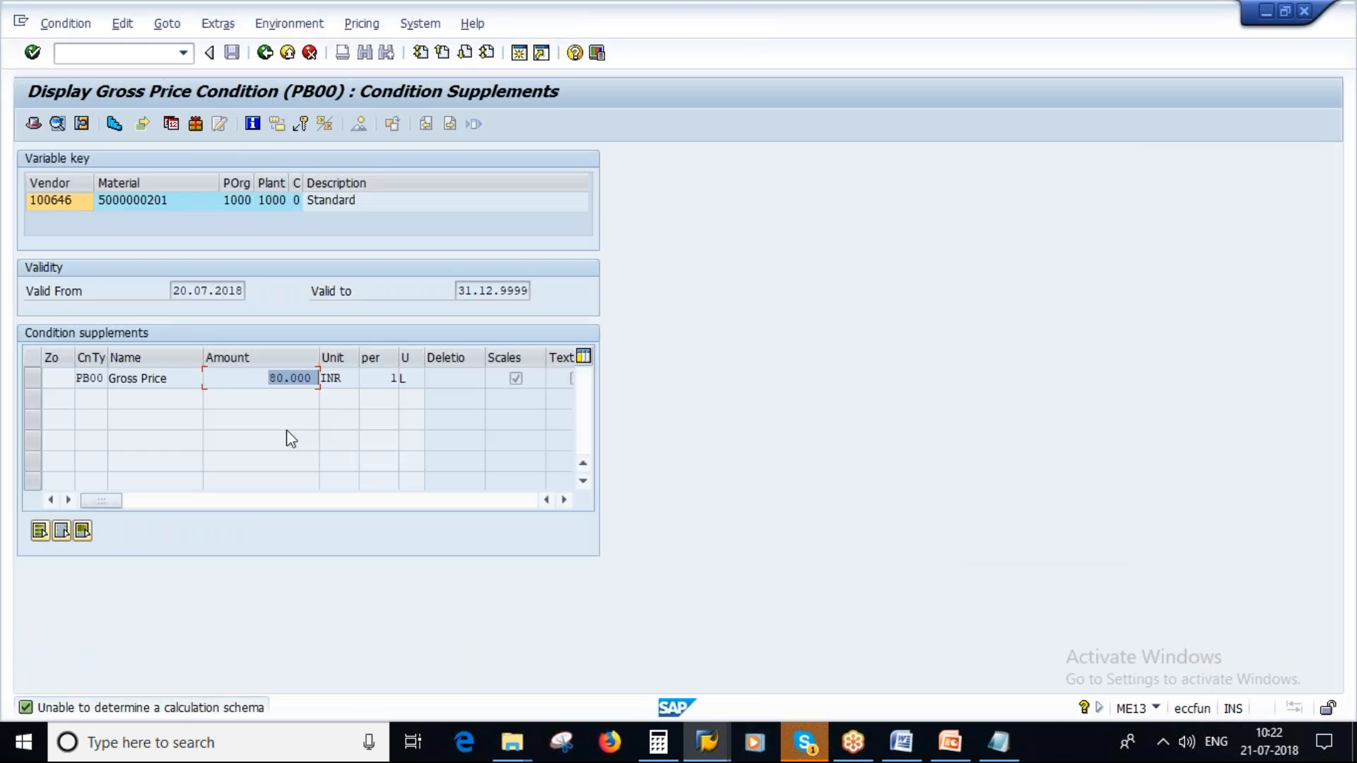
key("alt+Tab")
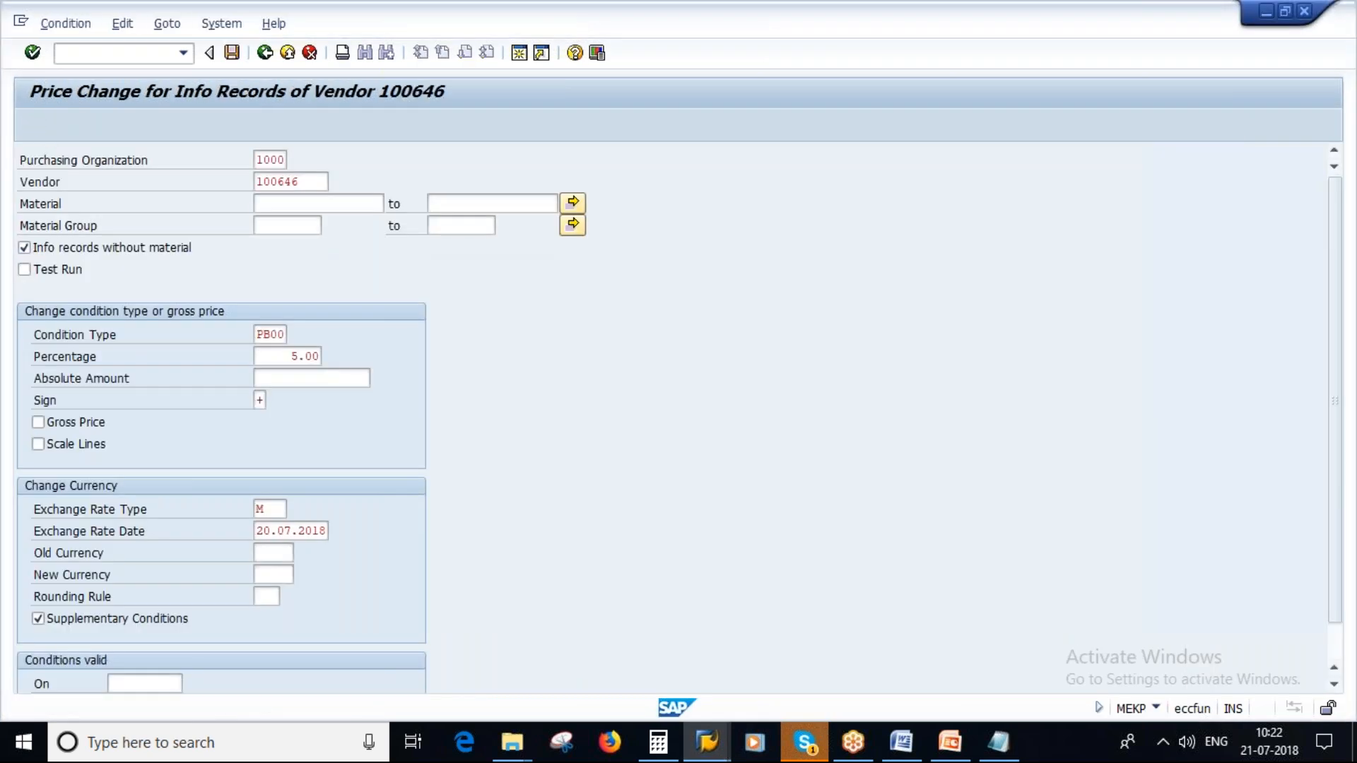
key("F8")
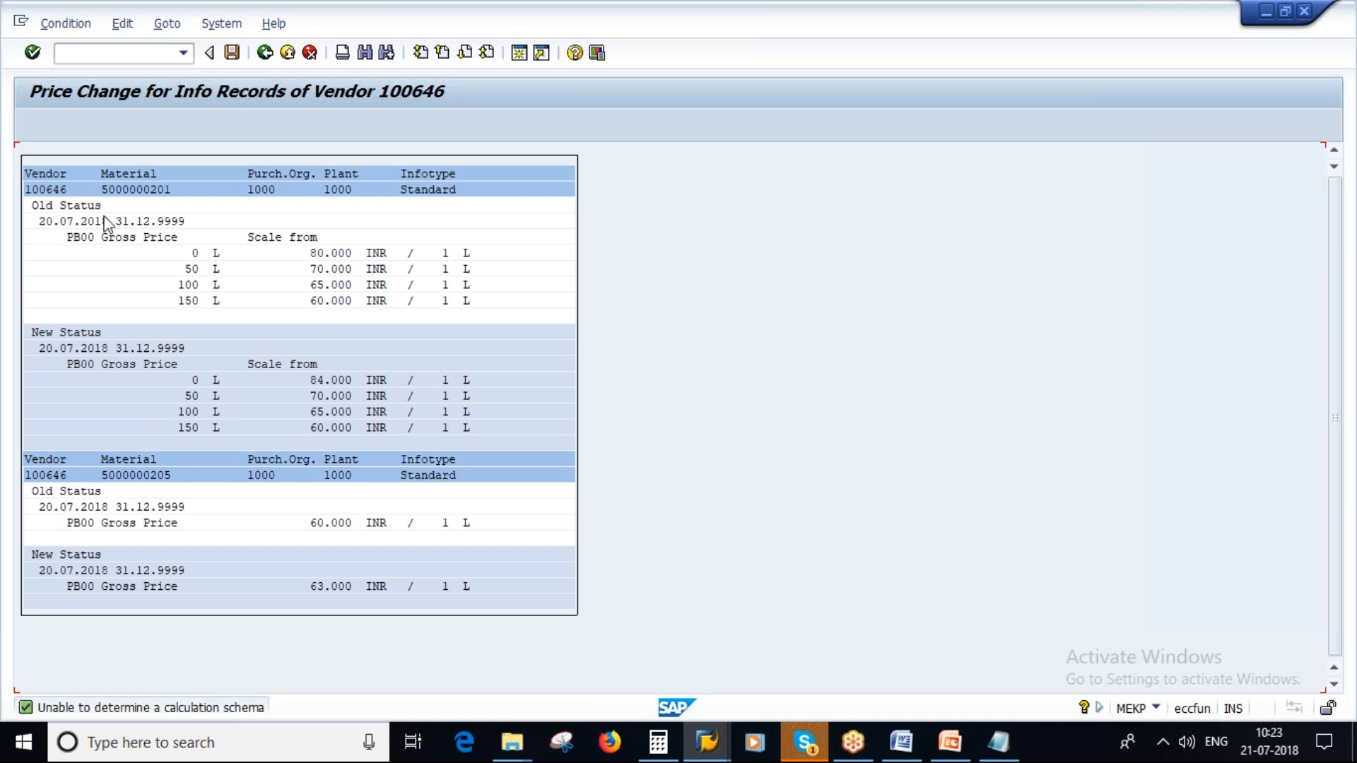
left_click(231, 55)
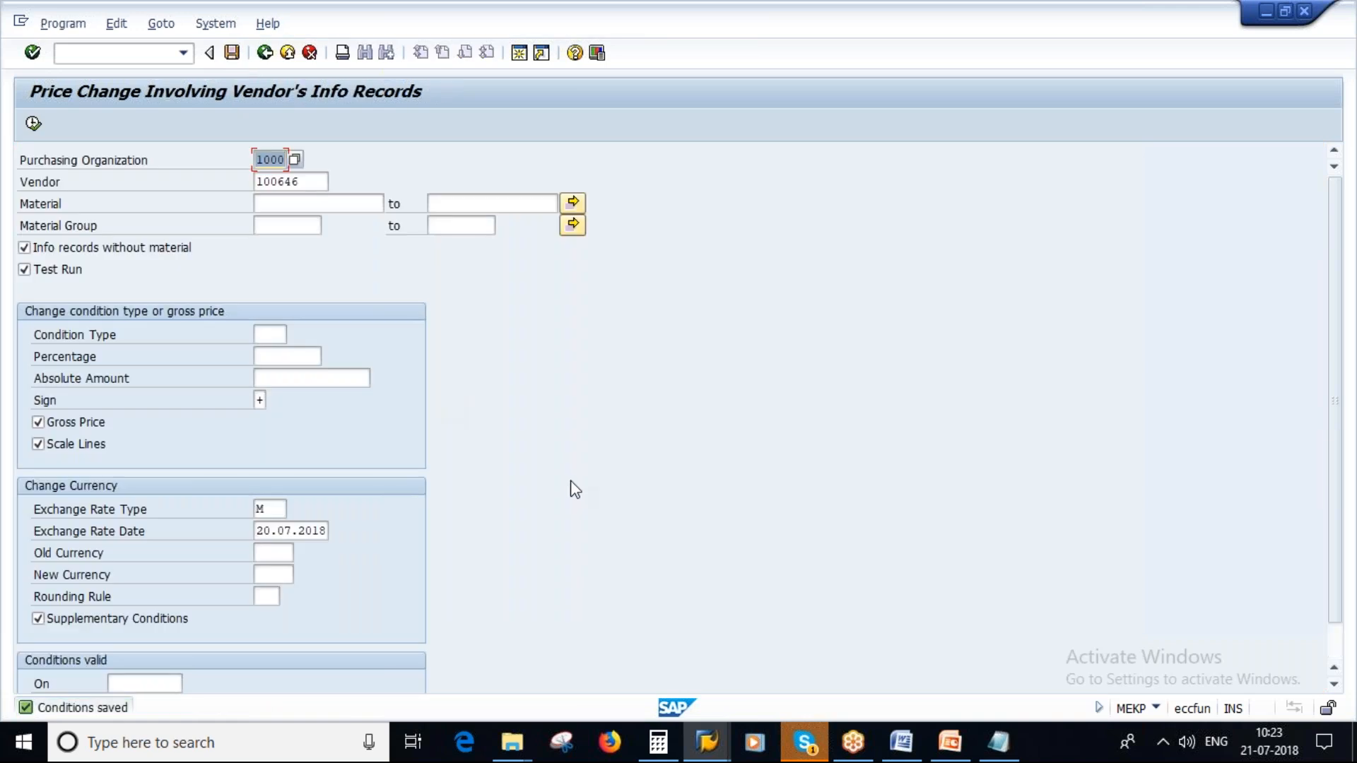
left_click(1003, 744)
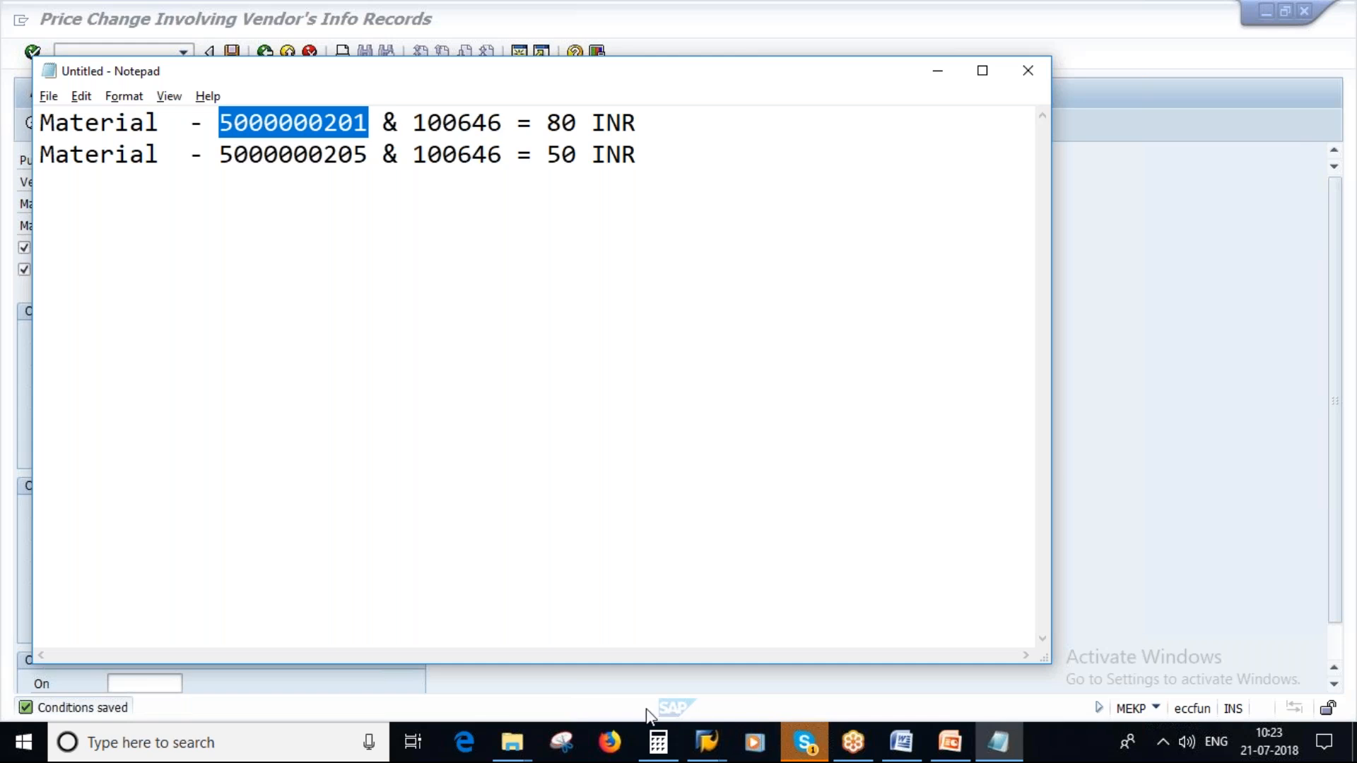
left_click(707, 754)
left_click(446, 651)
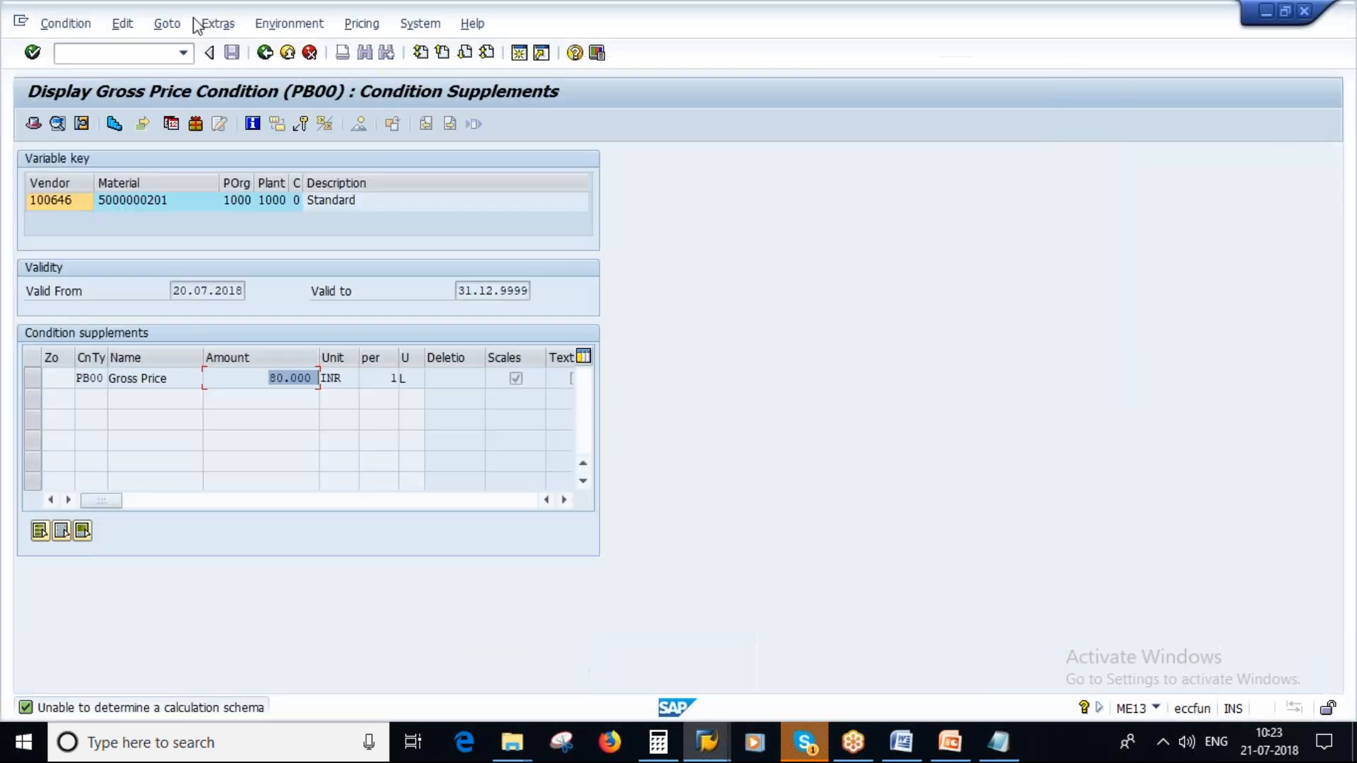
left_click(266, 56)
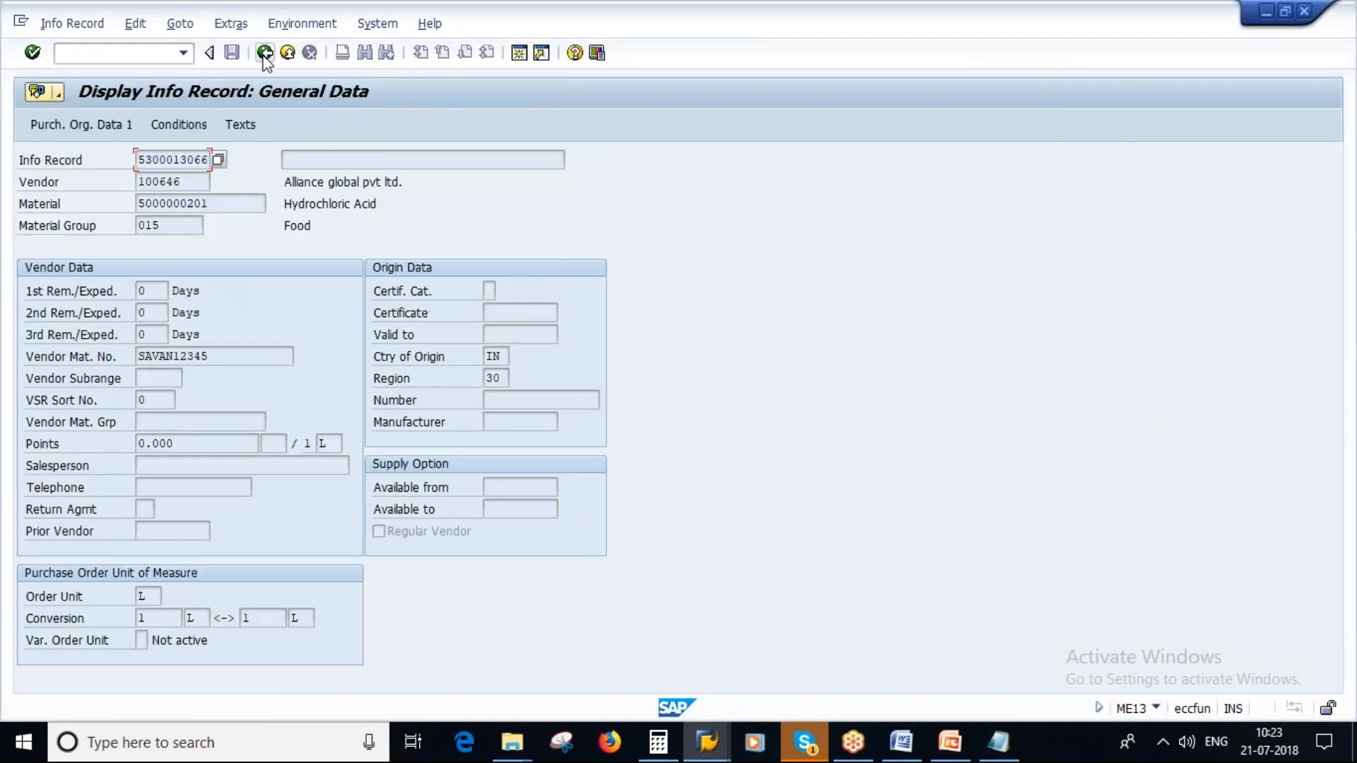
left_click(266, 57)
left_click(999, 753)
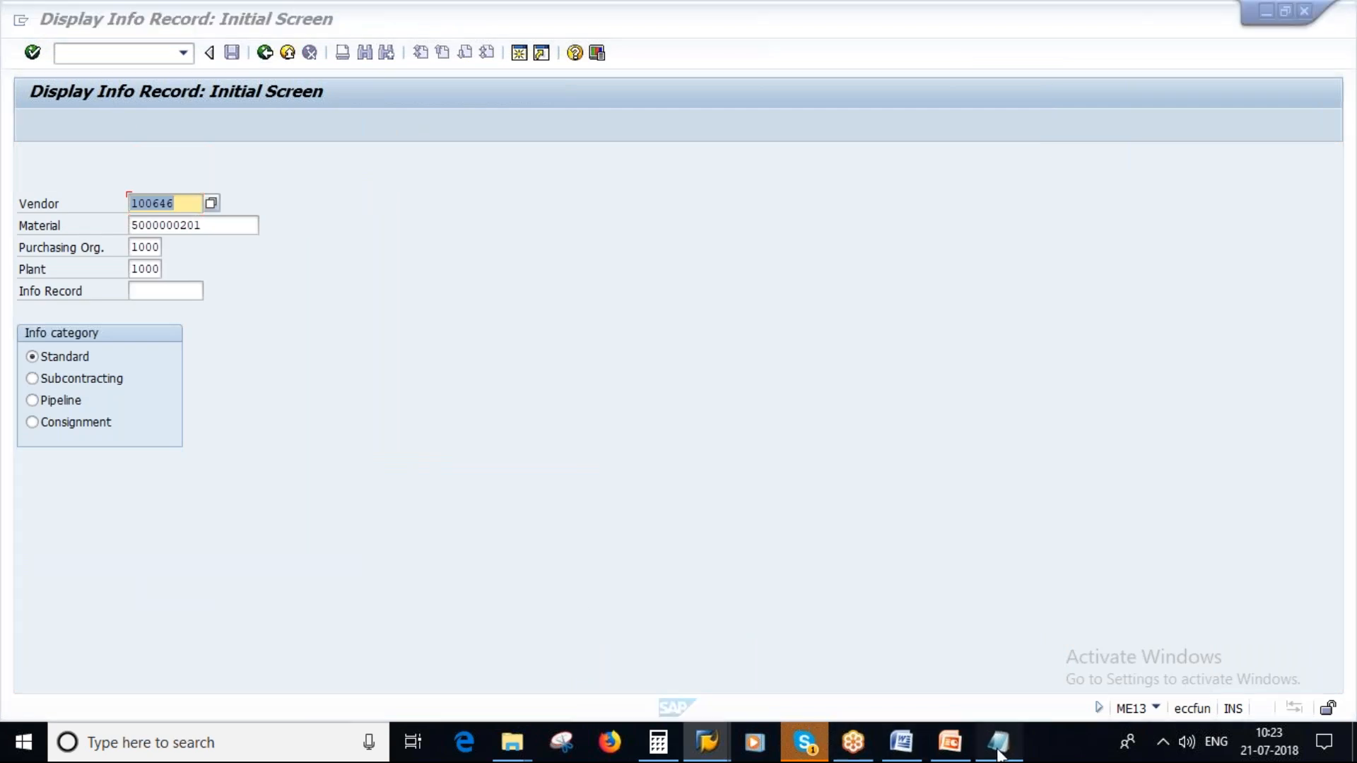
left_click(482, 128)
left_click(334, 122)
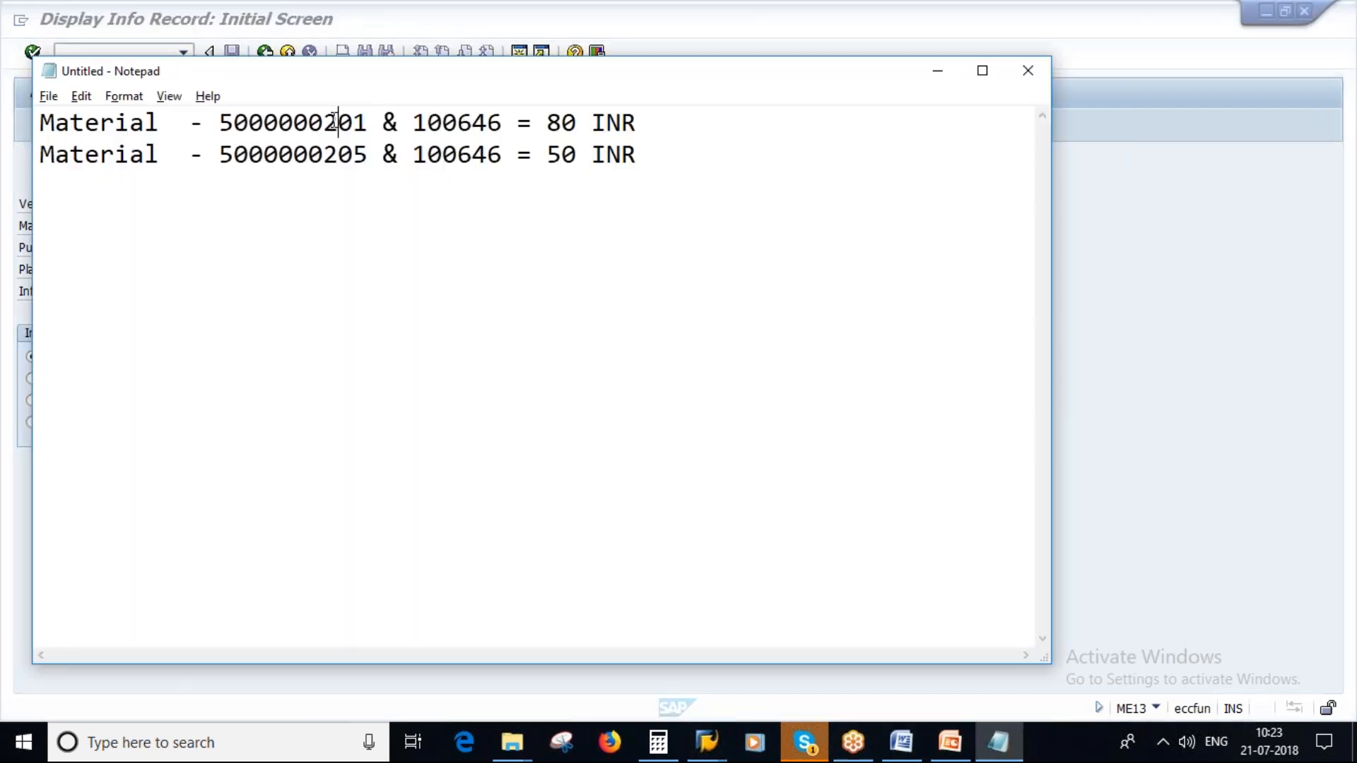
key("alt+Tab")
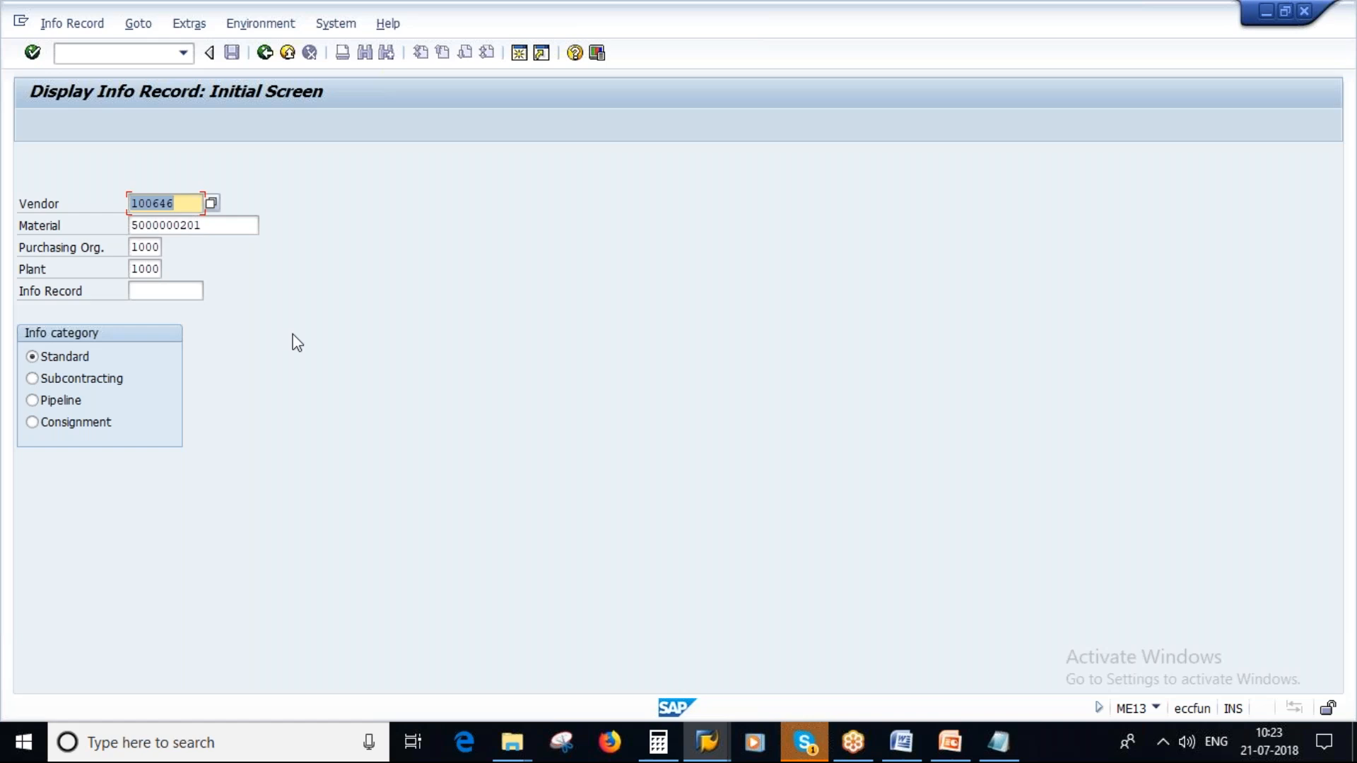
key("Return")
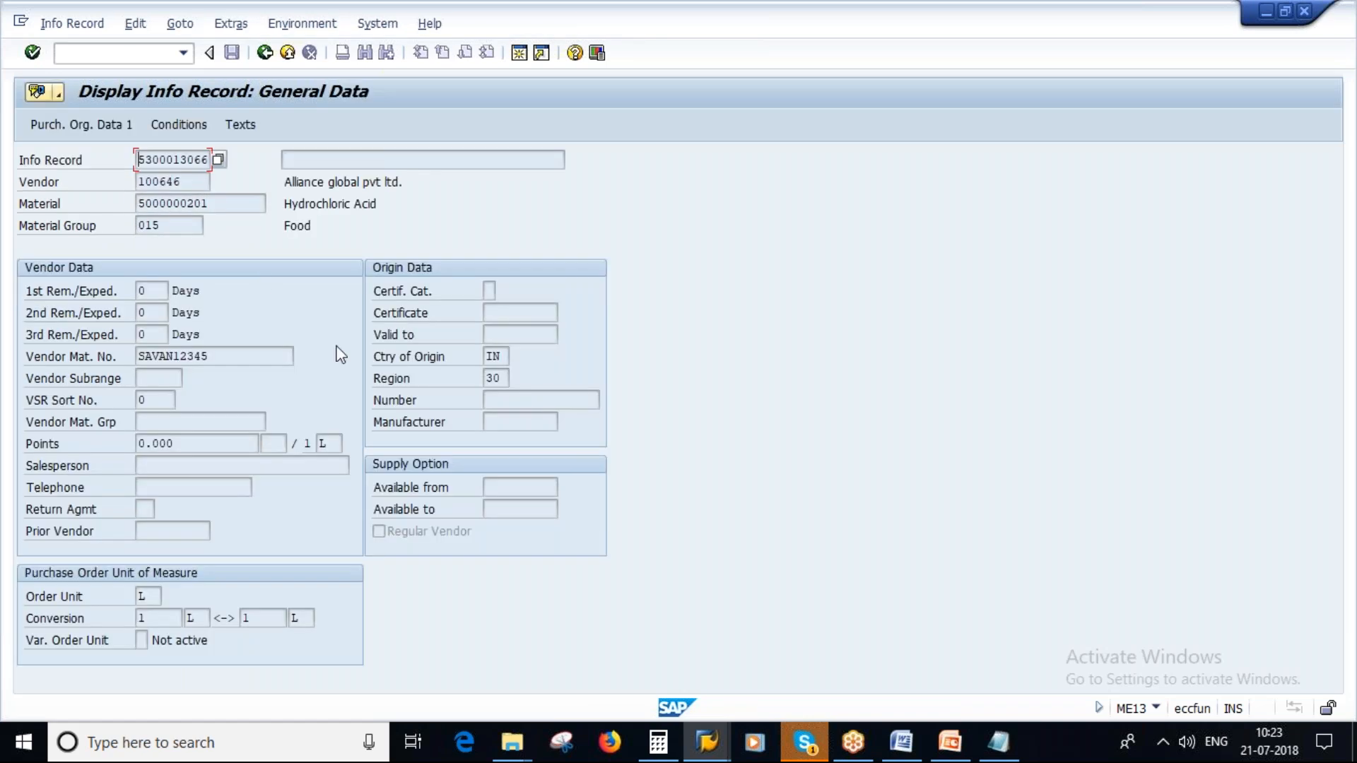
left_click(180, 125)
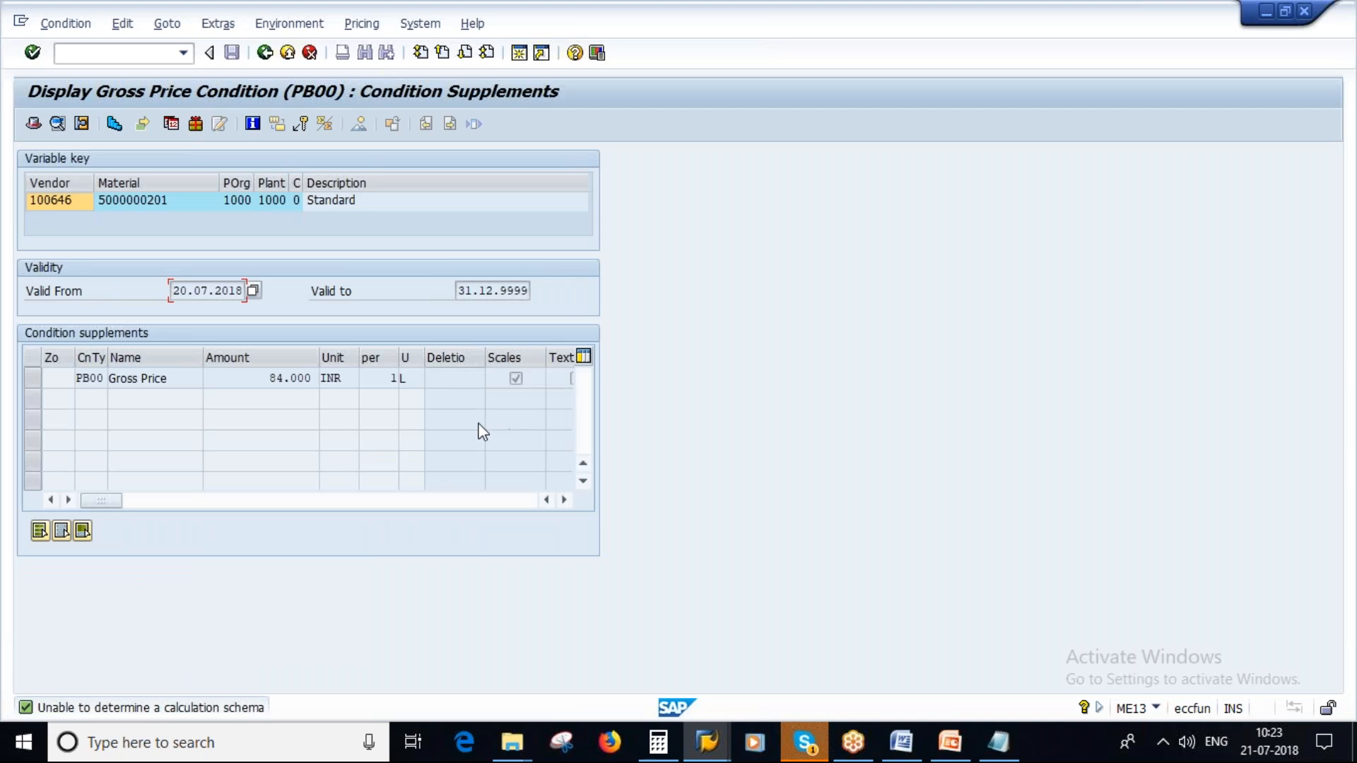
left_click(266, 377)
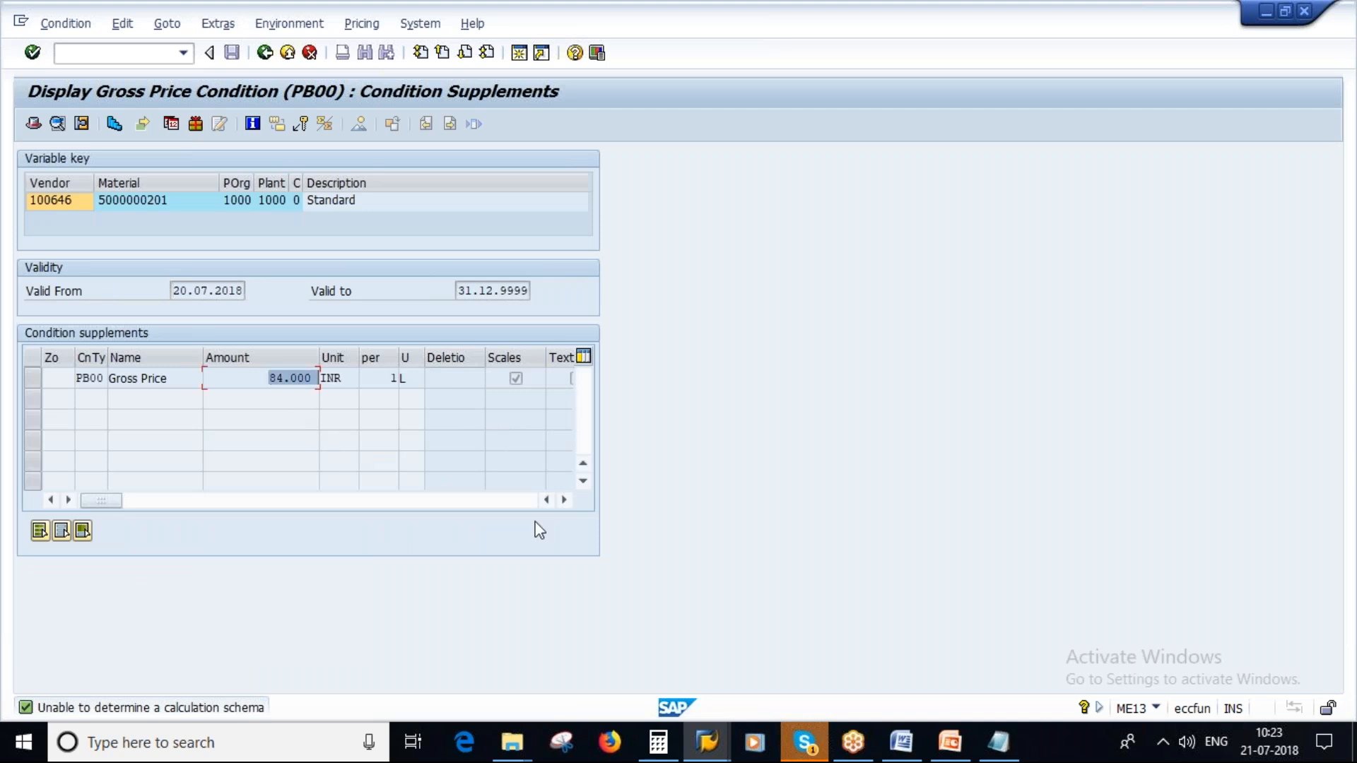
left_click(998, 744)
left_click_drag(546, 124, 577, 124)
key("alt+Tab")
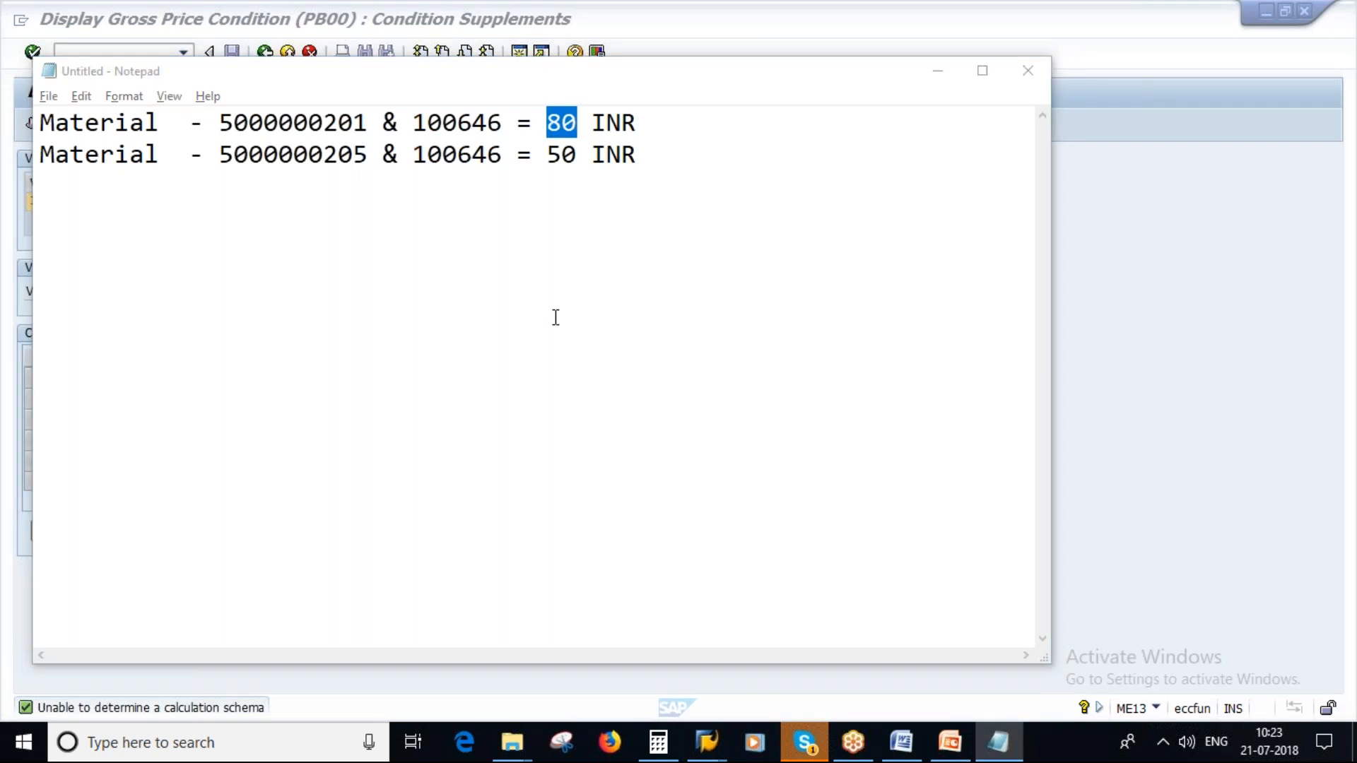
left_click(306, 382)
left_click_drag(284, 380, 320, 382)
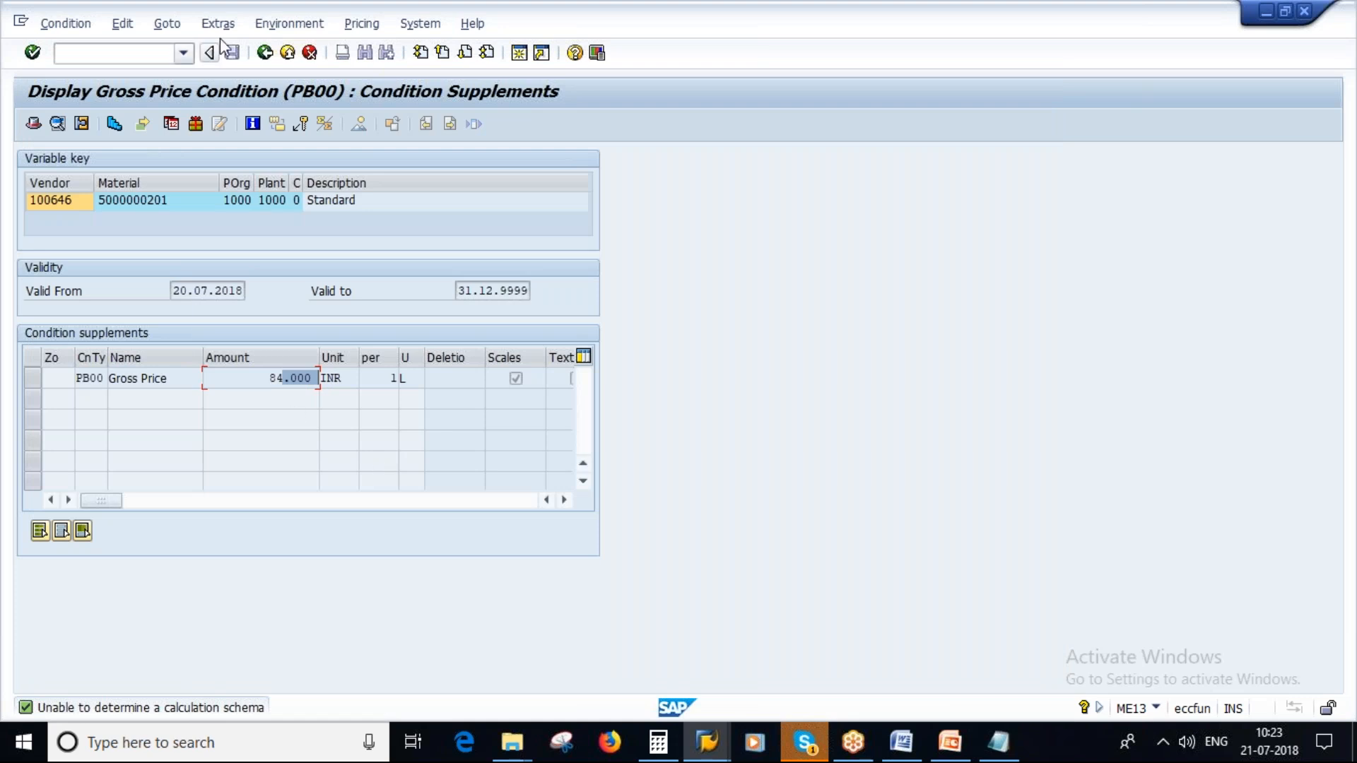
- Return to the initial info record display screen and check the second material number noted in Notepad
left_click(264, 53)
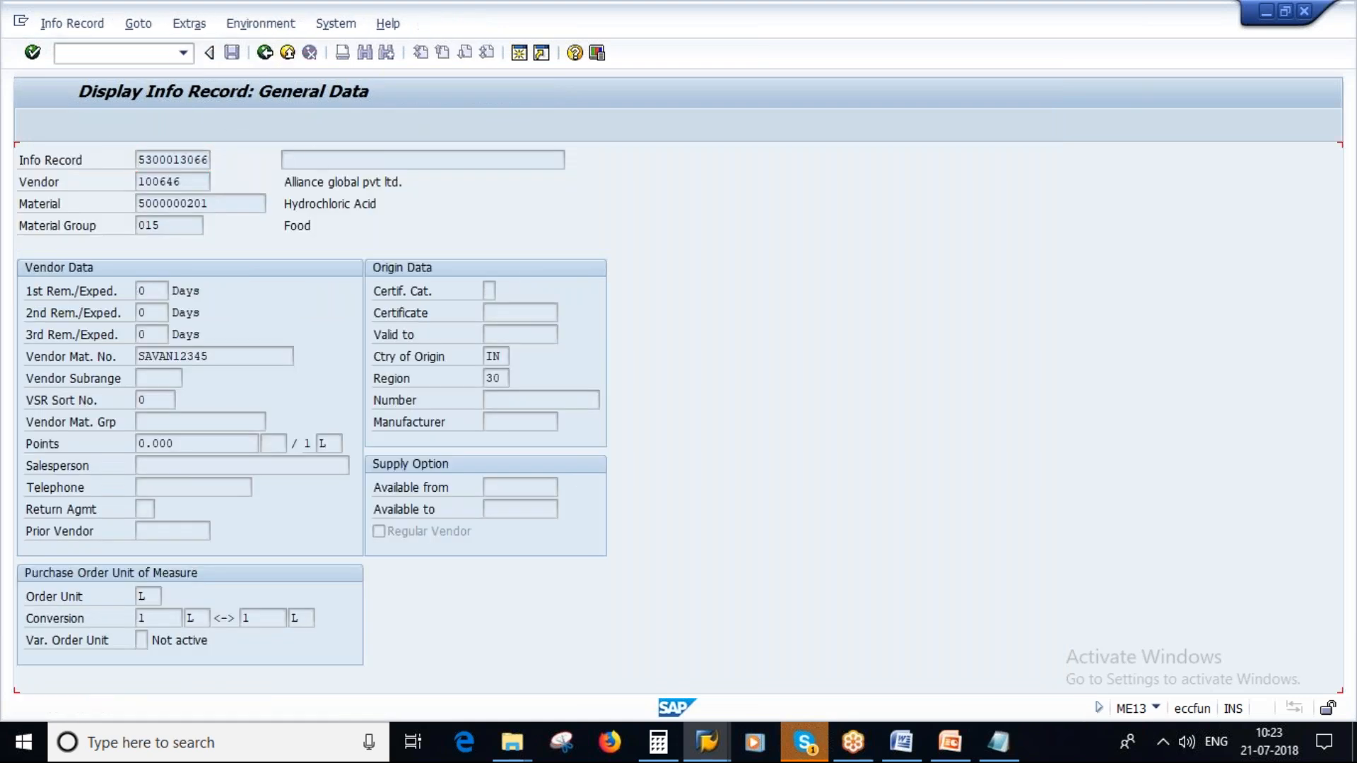
left_click(264, 53)
left_click(1001, 746)
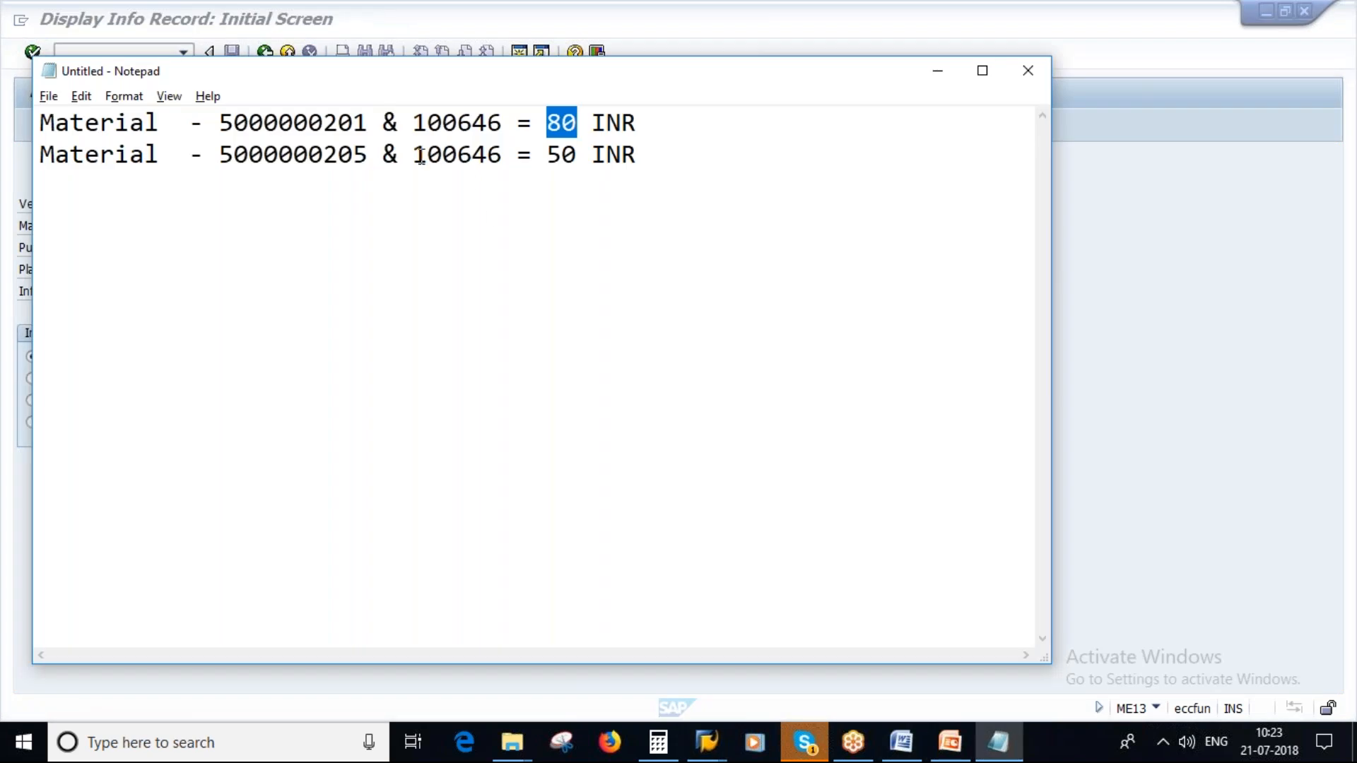
left_click(365, 157)
left_click_drag(367, 157, 336, 157)
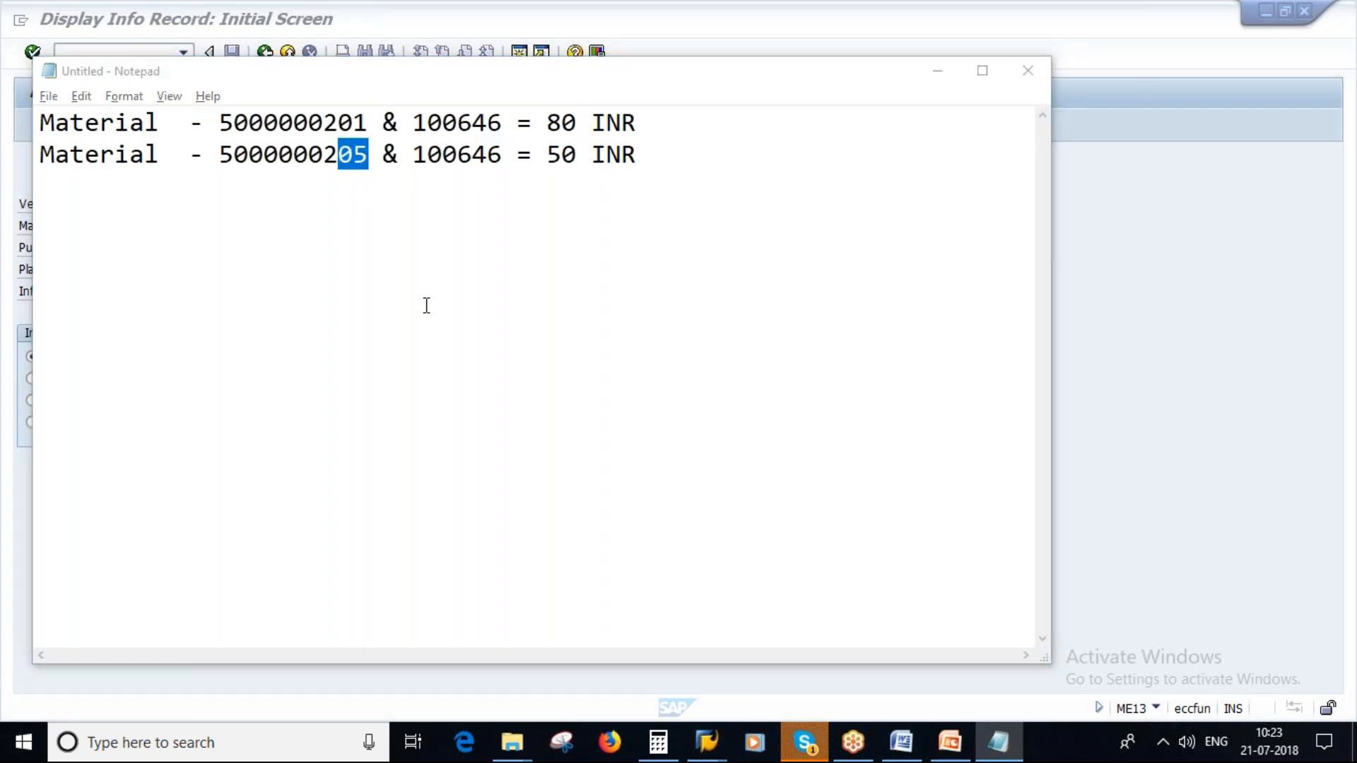
key("alt+Tab")
left_click(215, 225)
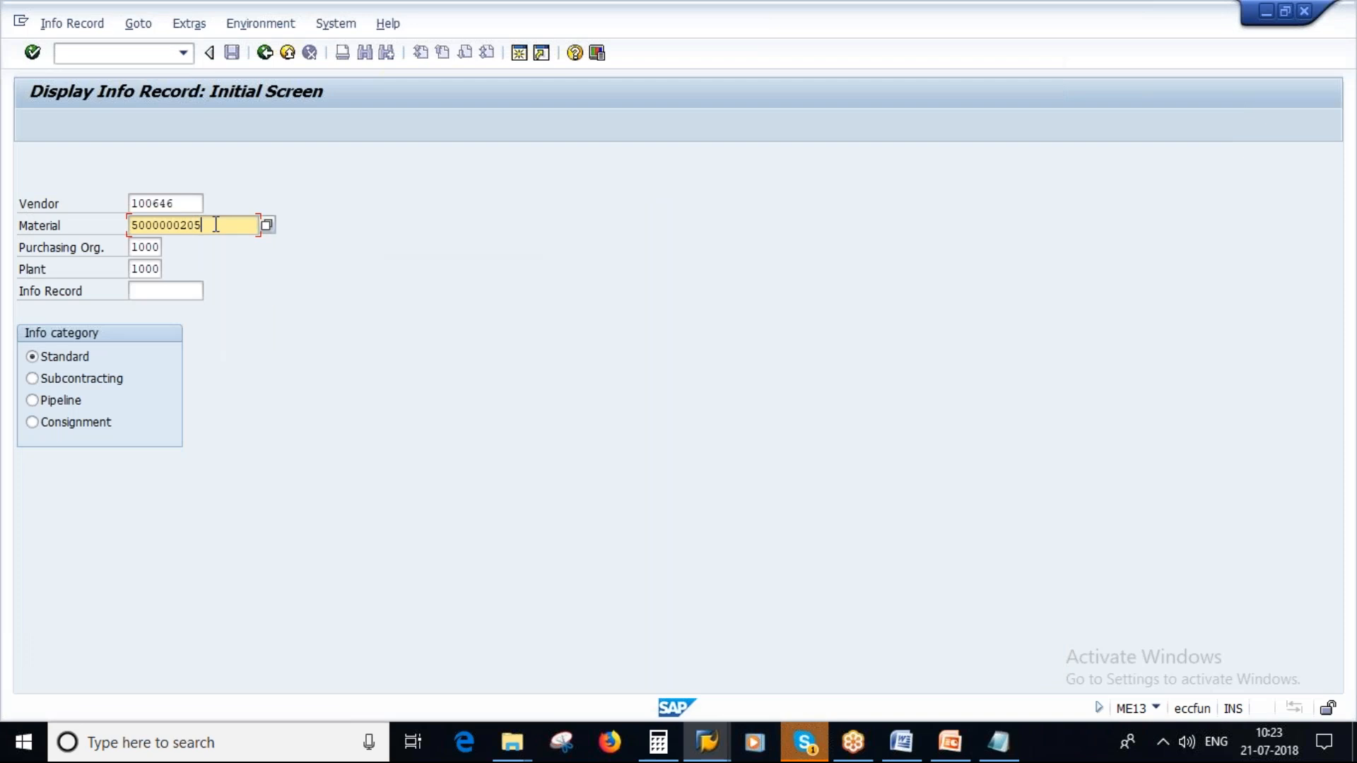
key("Return")
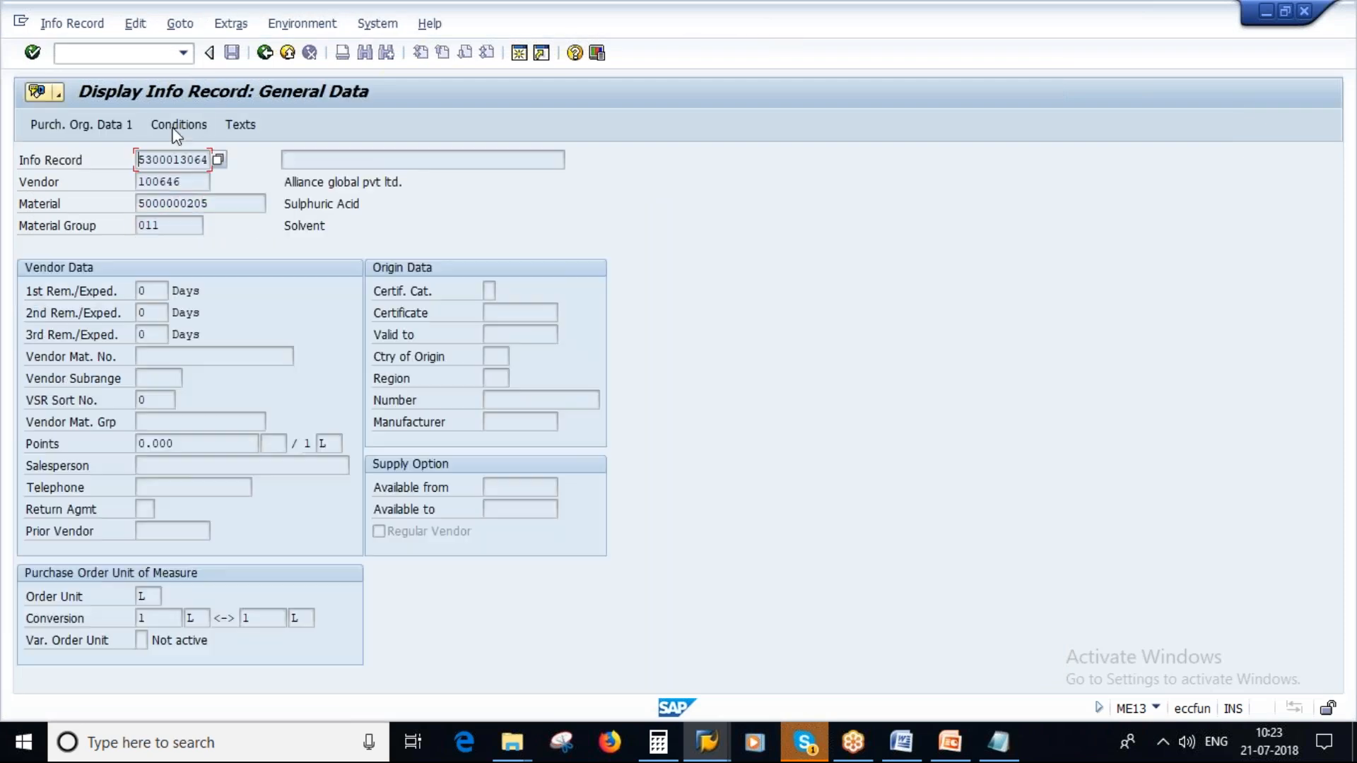
left_click(180, 125)
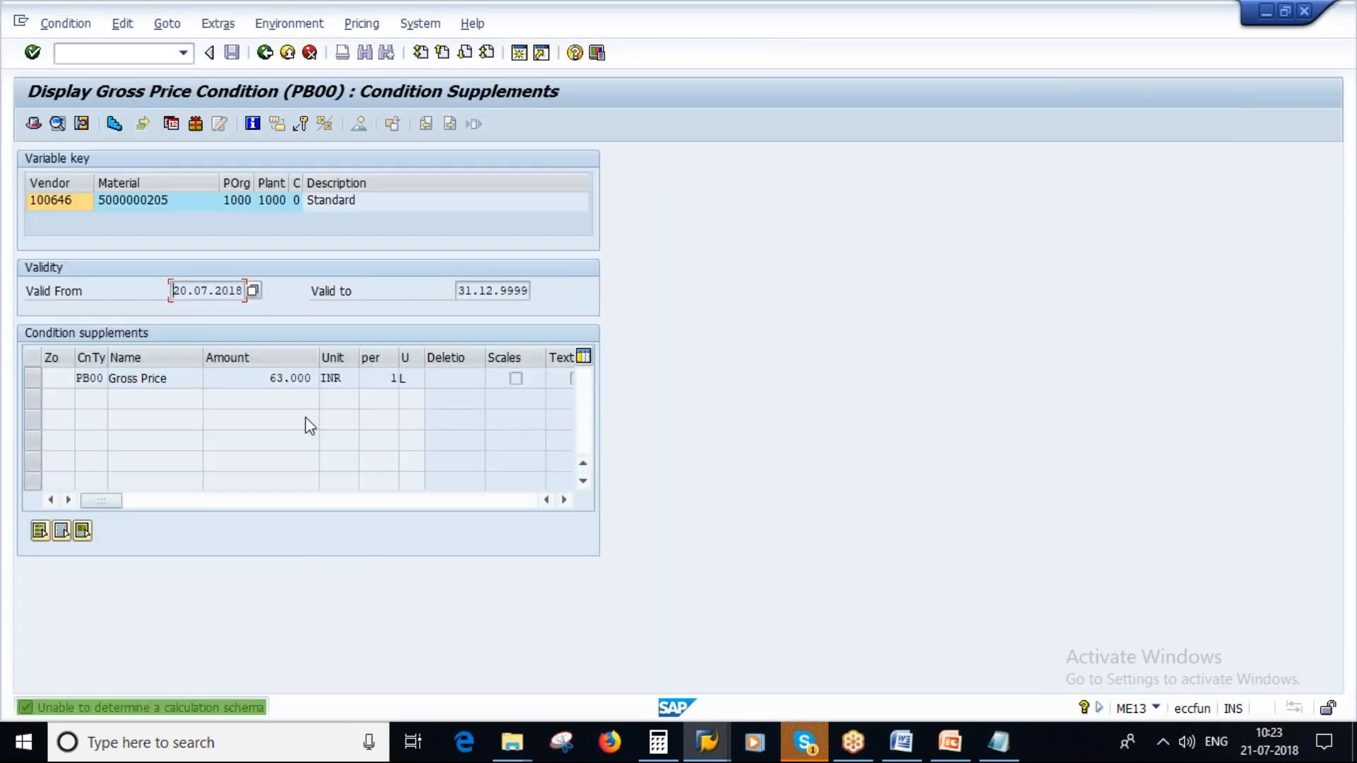
left_click_drag(263, 377, 361, 439)
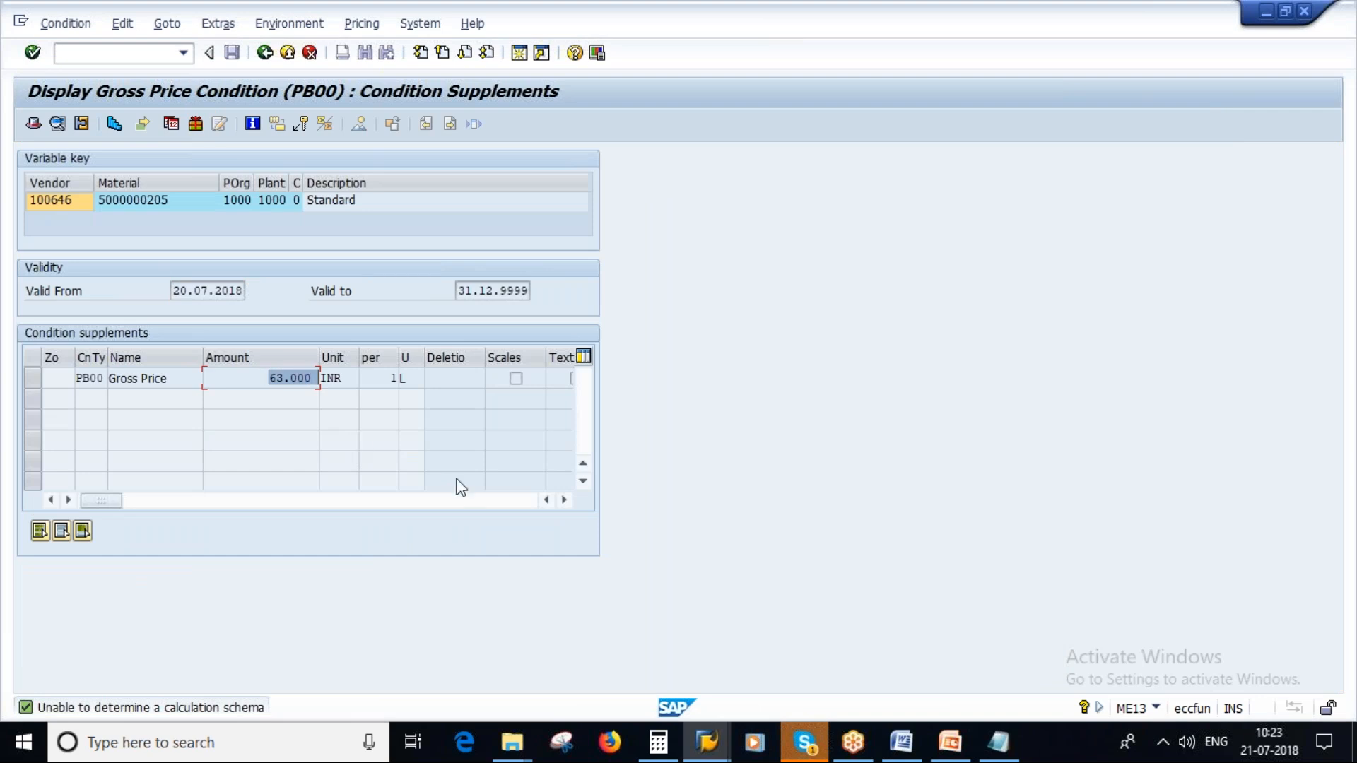
key("alt+Tab")
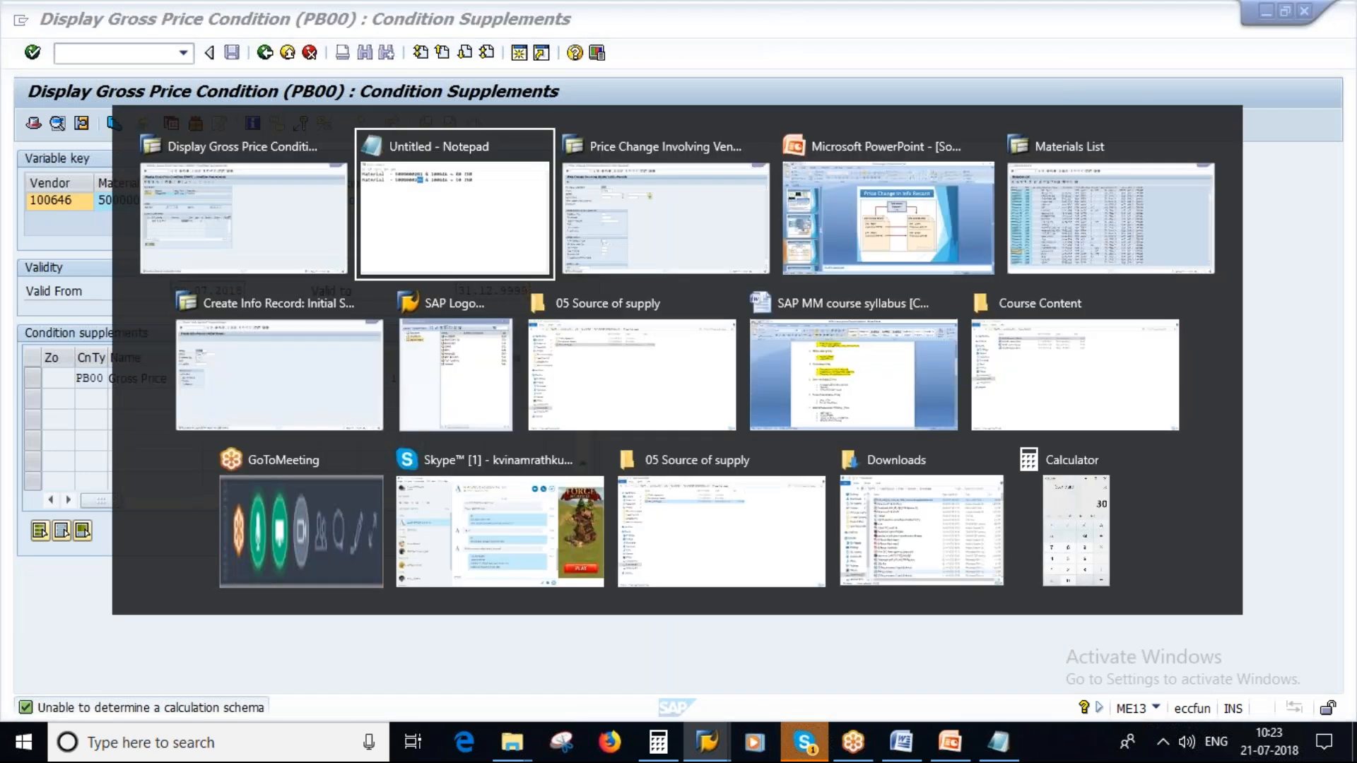
key("Escape")
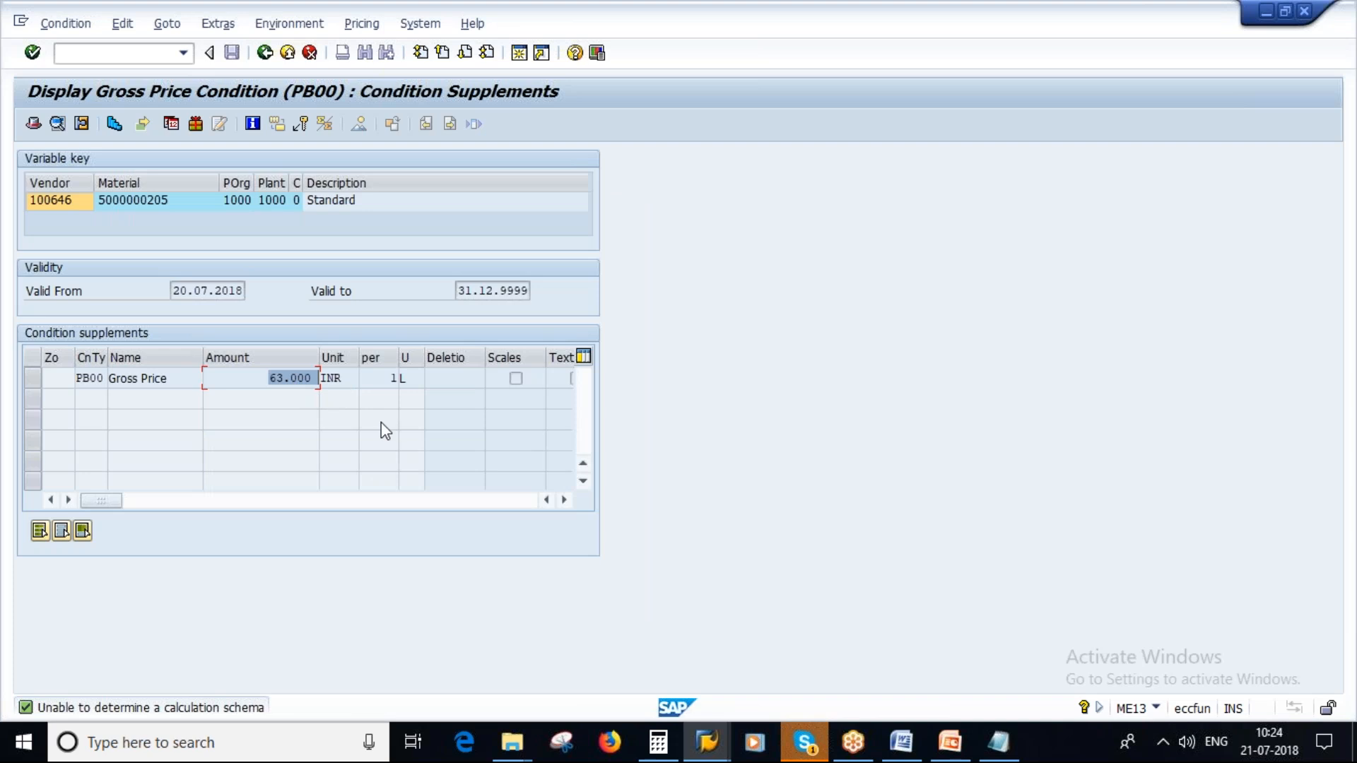
key("alt+Tab")
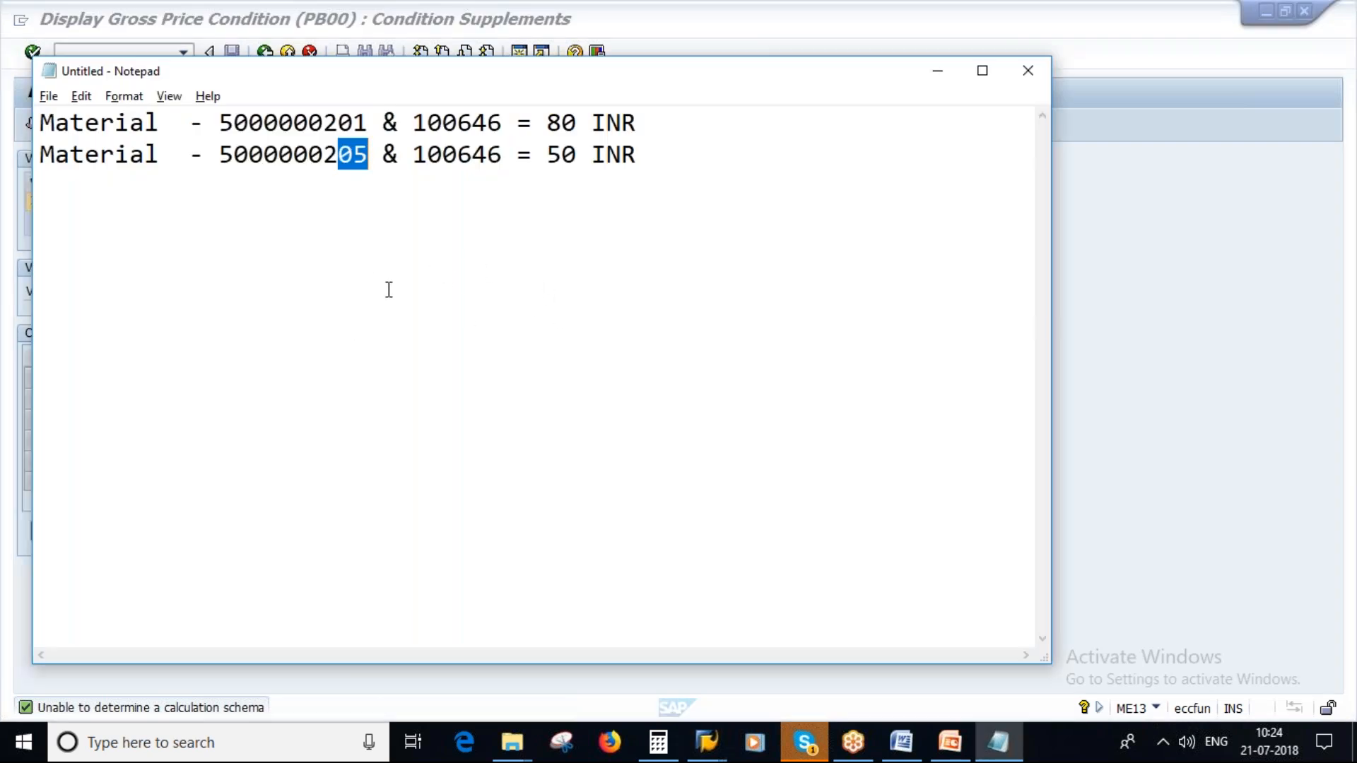
- Switch to the Source of Supply presentation in PowerPoint and show slide 18, Buyer's Negotiation Sheet
left_click(947, 745)
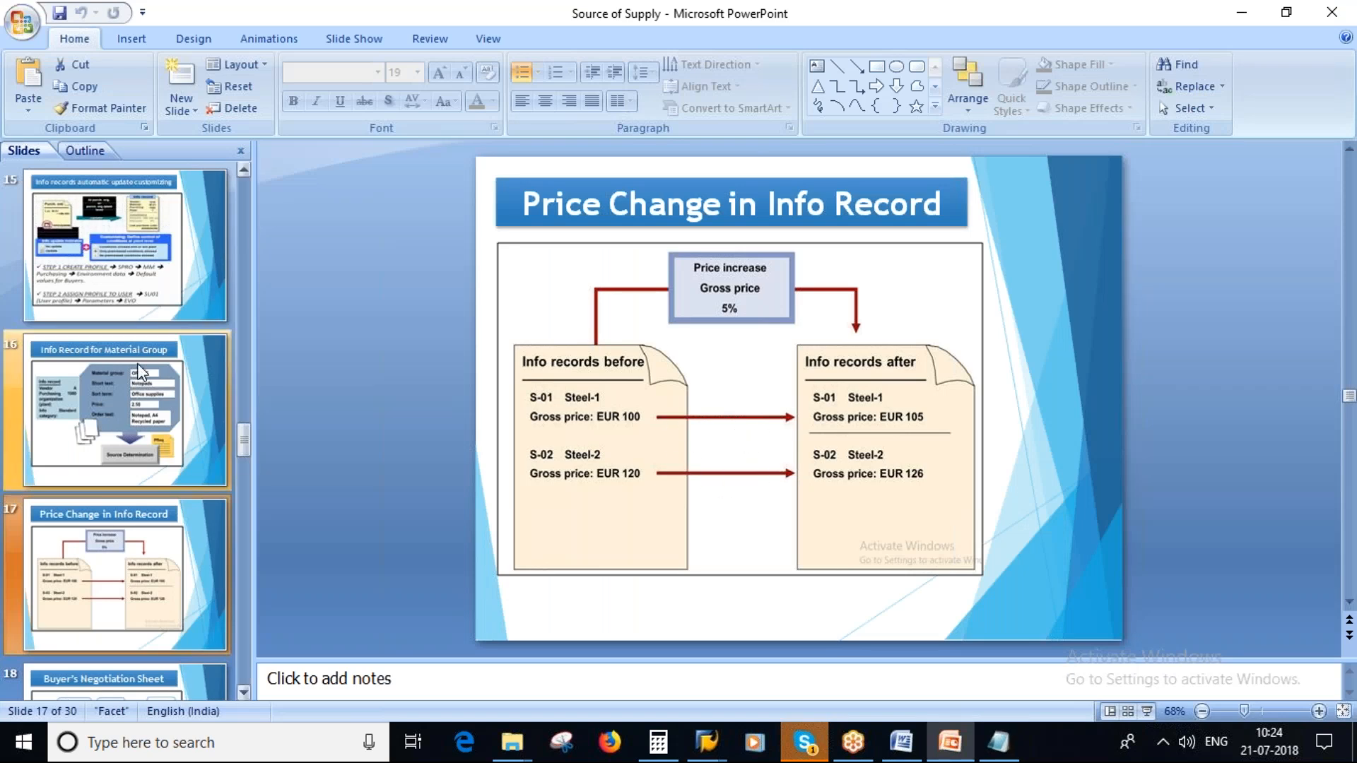
scroll(106, 483, "down", 2)
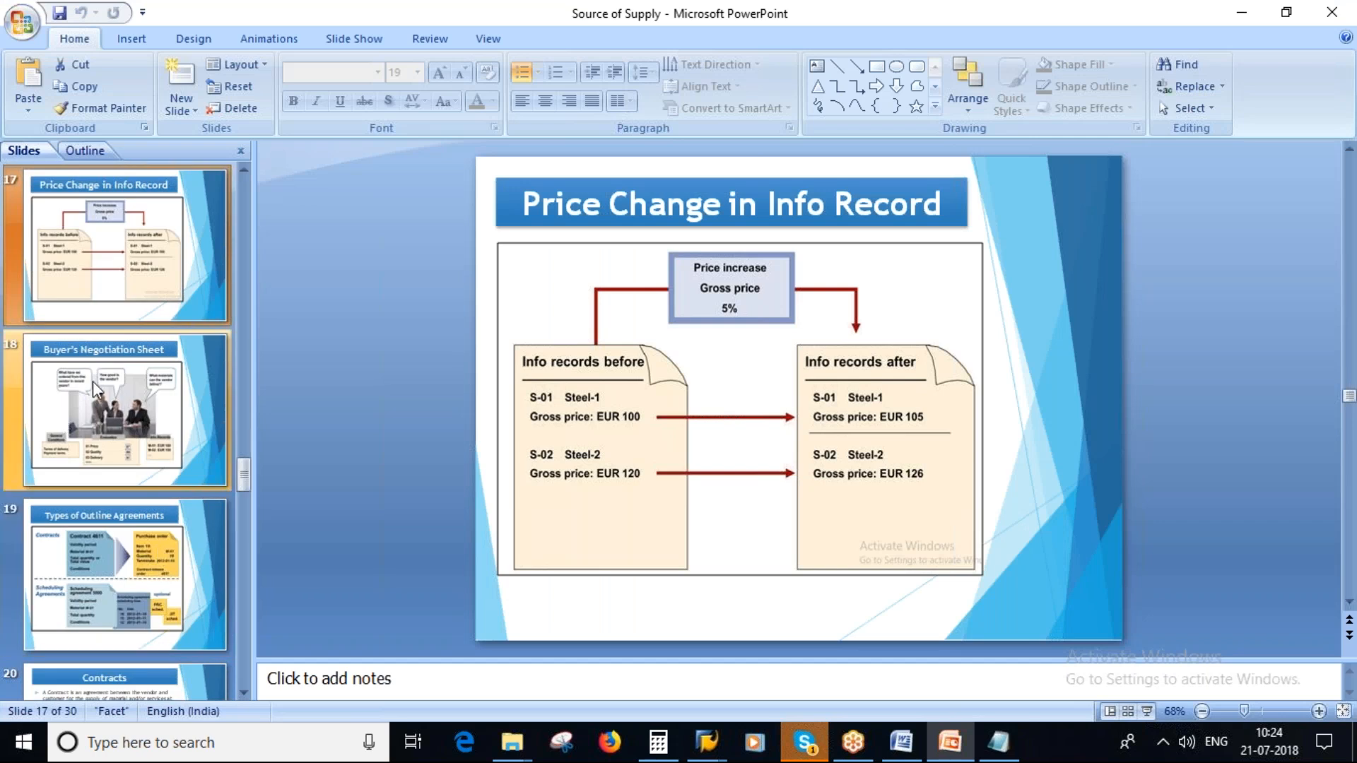
left_click(91, 402)
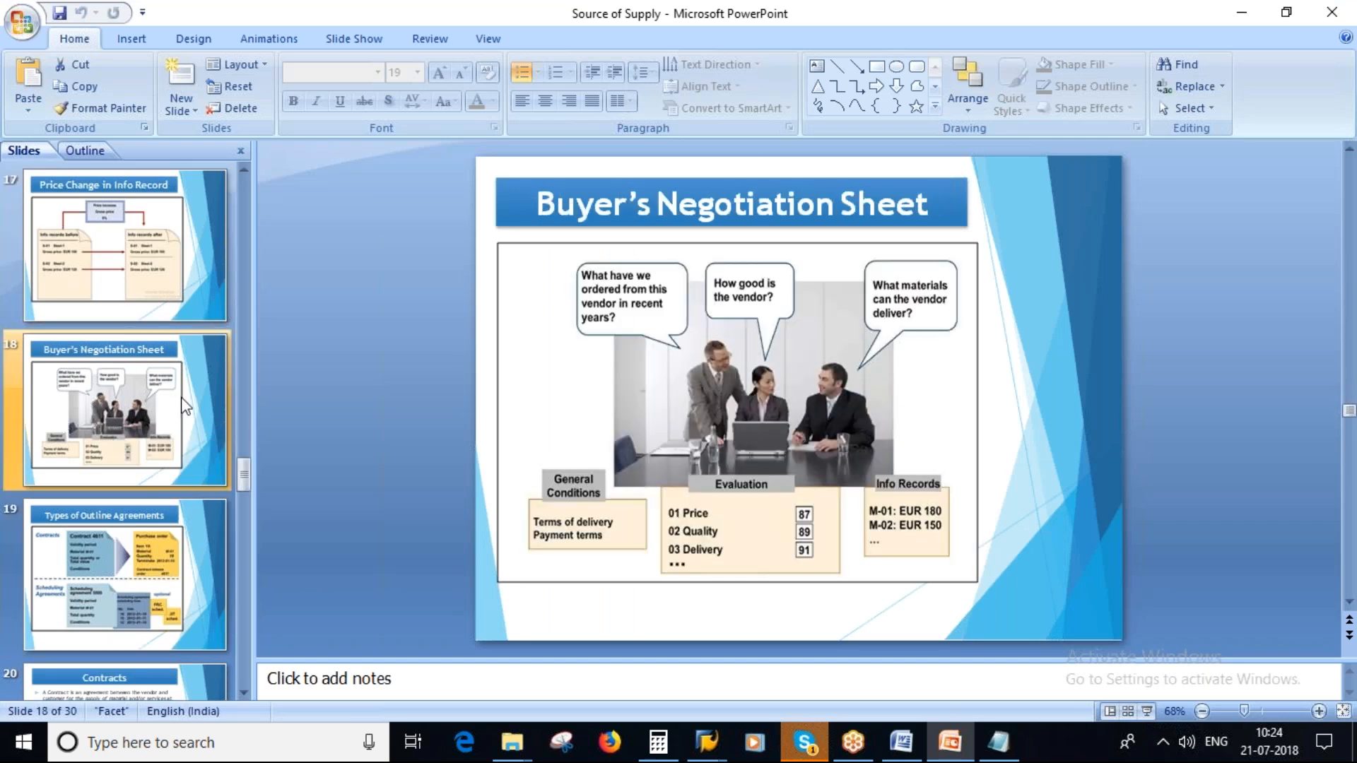
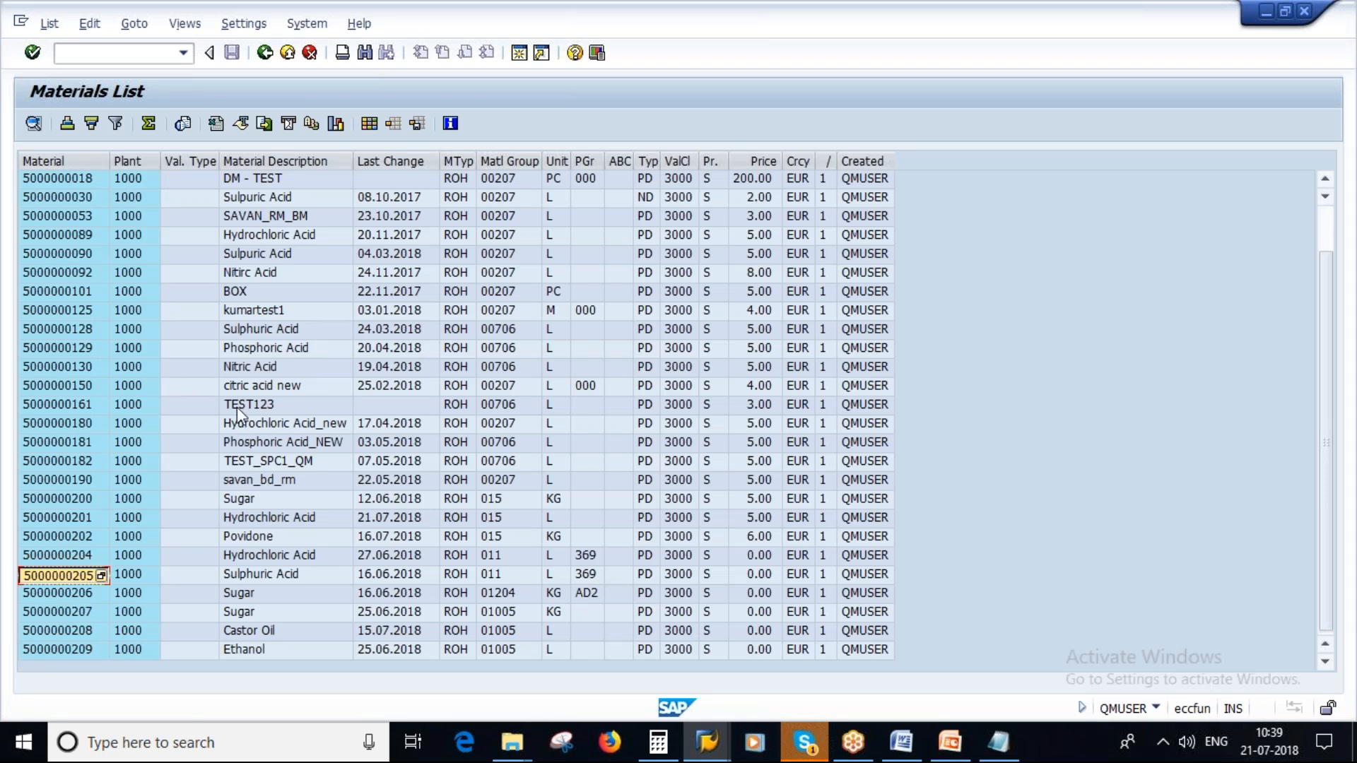
- Switch from the materials list to the other SAP session and start contract creation with transaction ME31K
left_click(255, 349)
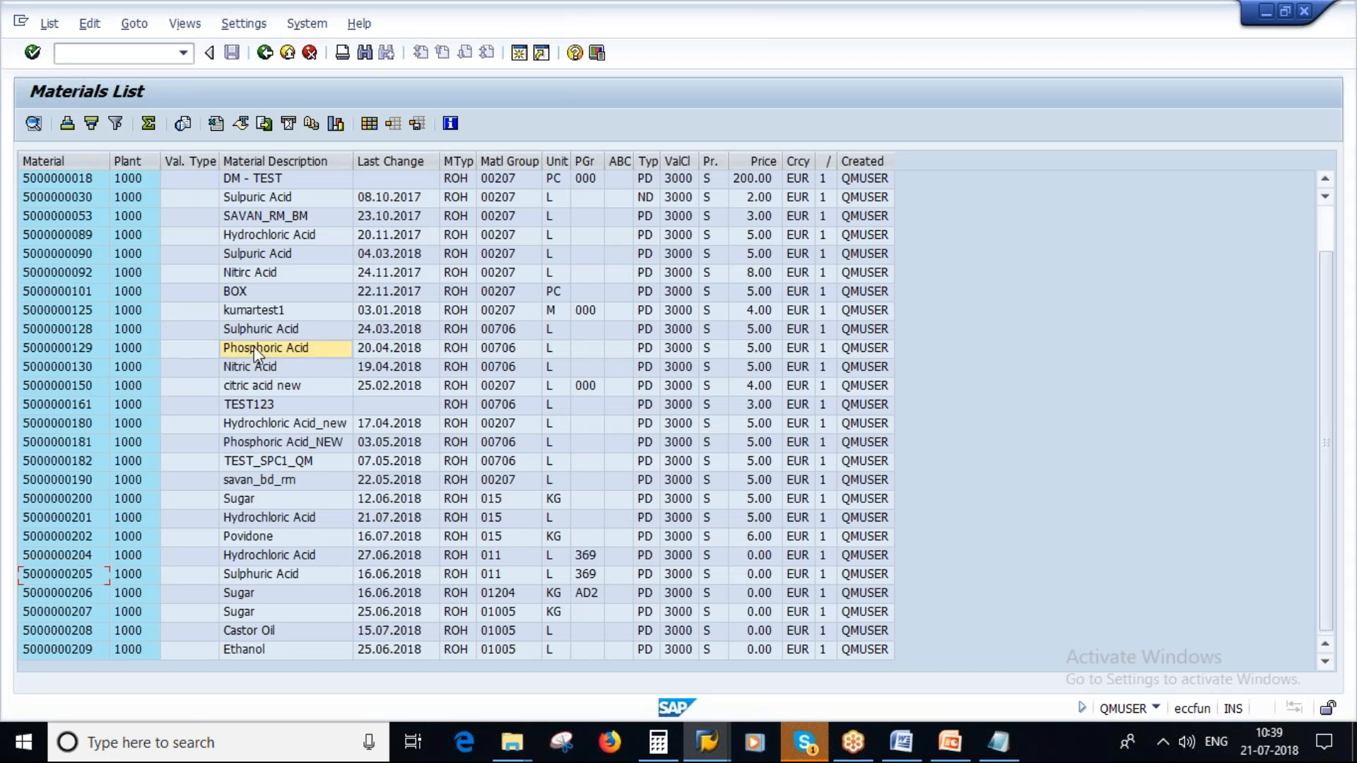
left_click(70, 347)
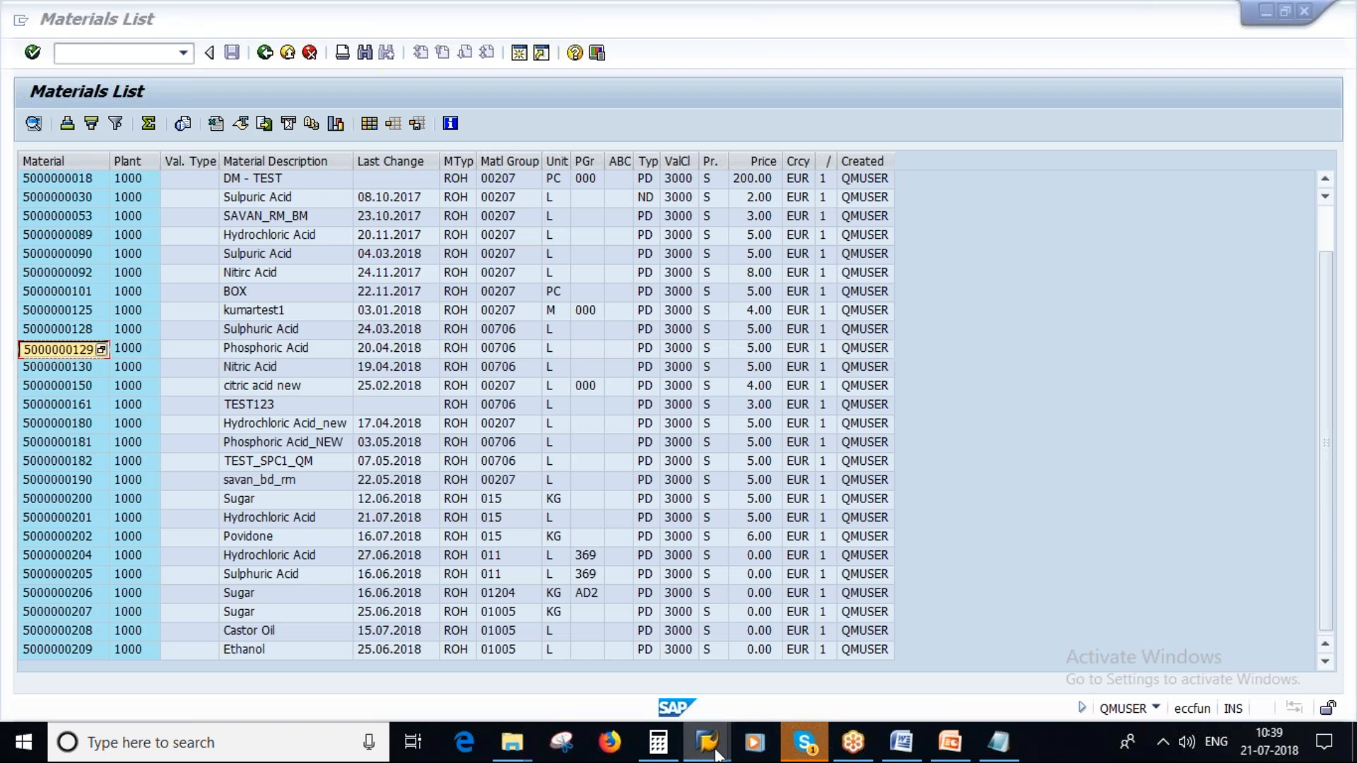
mouse_move(707, 742)
left_click(876, 627)
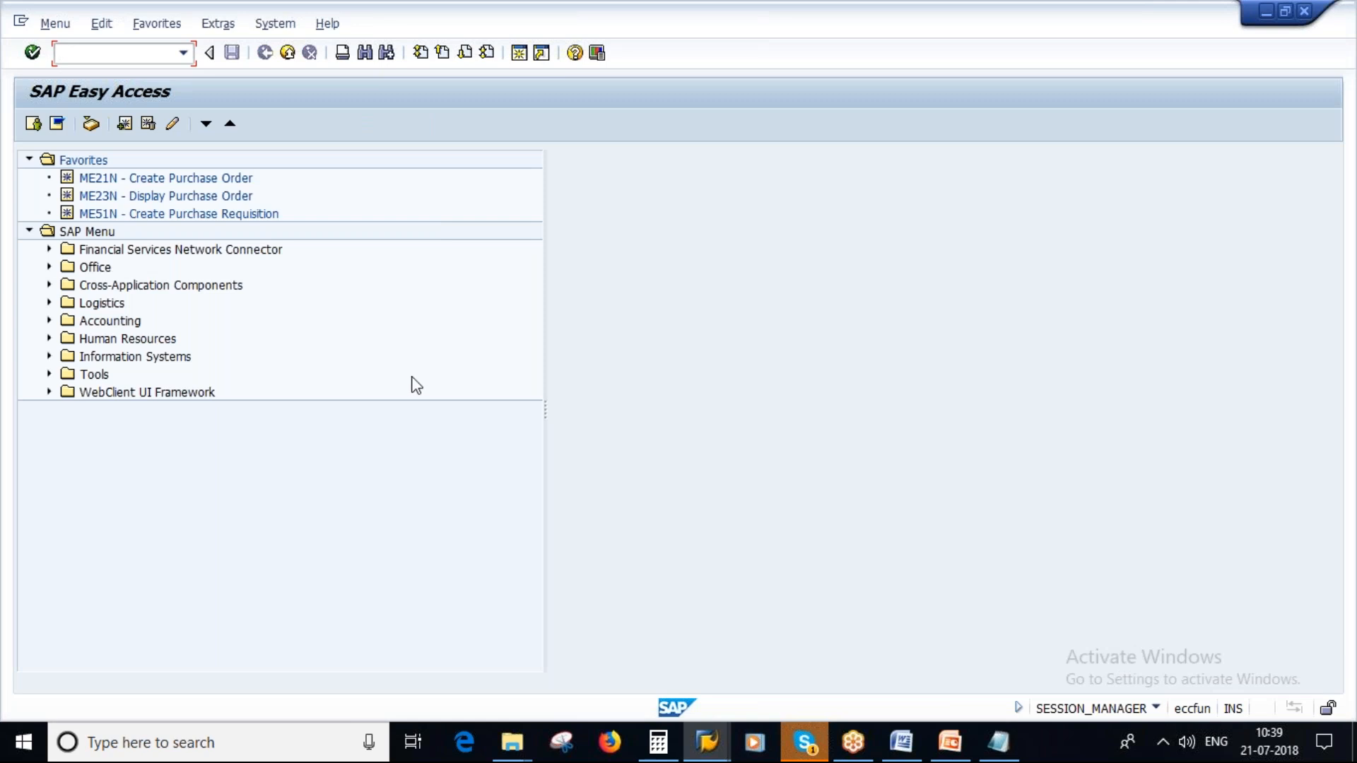
type("me21n")
key("Return")
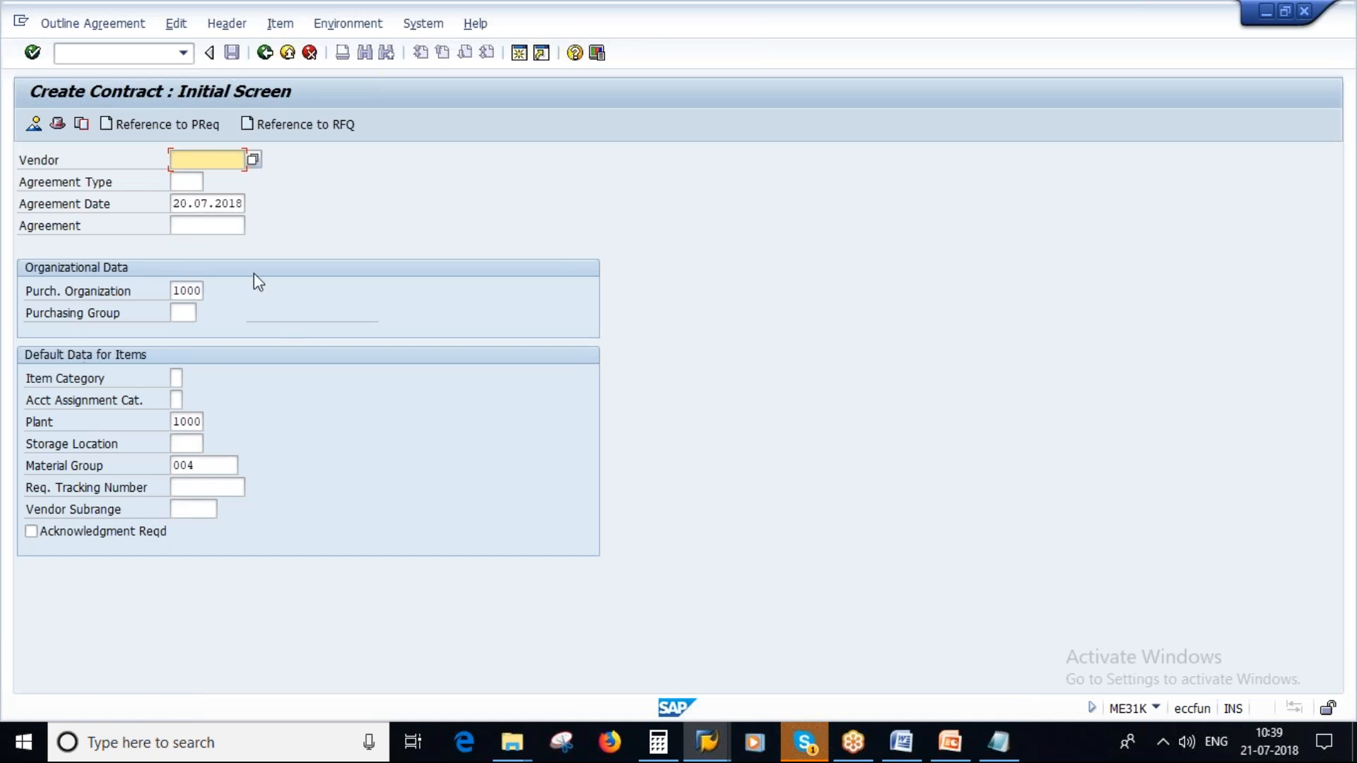
- Enter the vendor number noted in Notepad as the vendor of the new contract
left_click(707, 742)
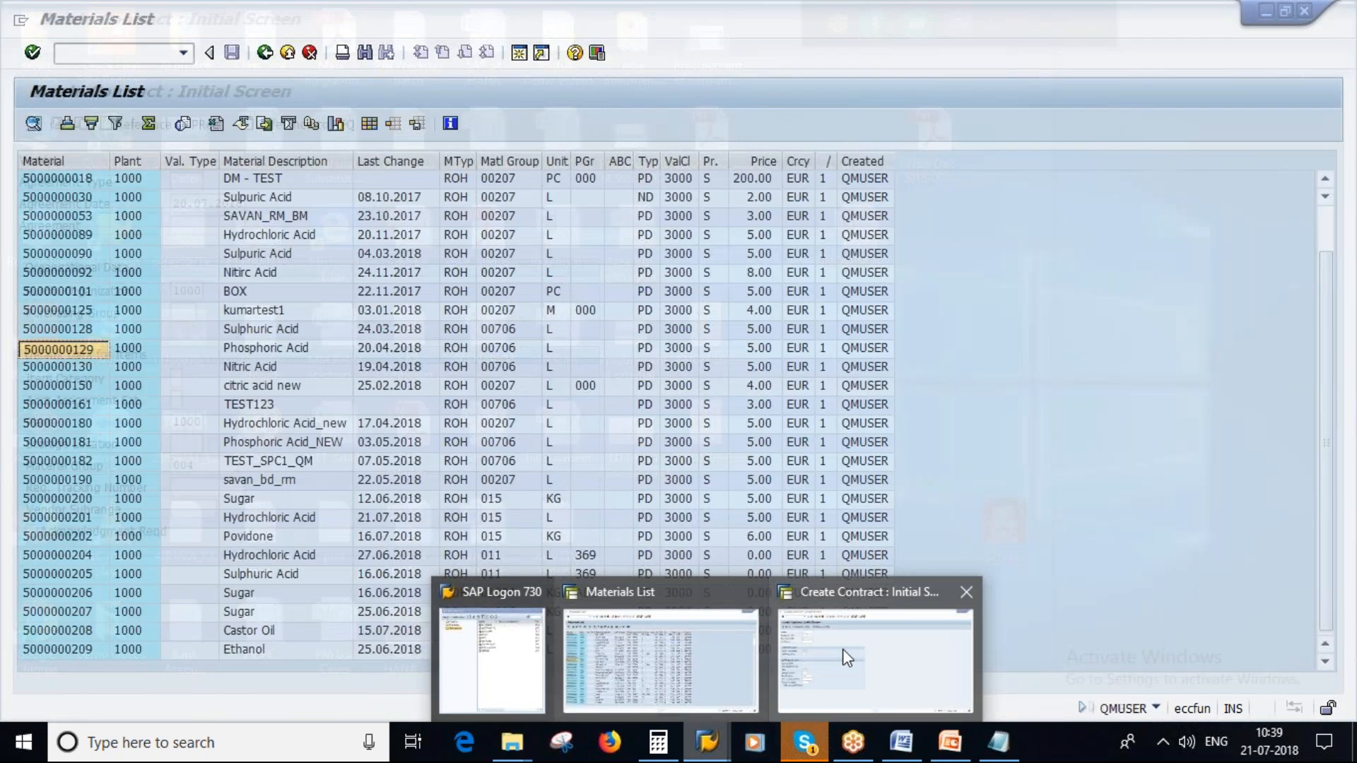
left_click(847, 658)
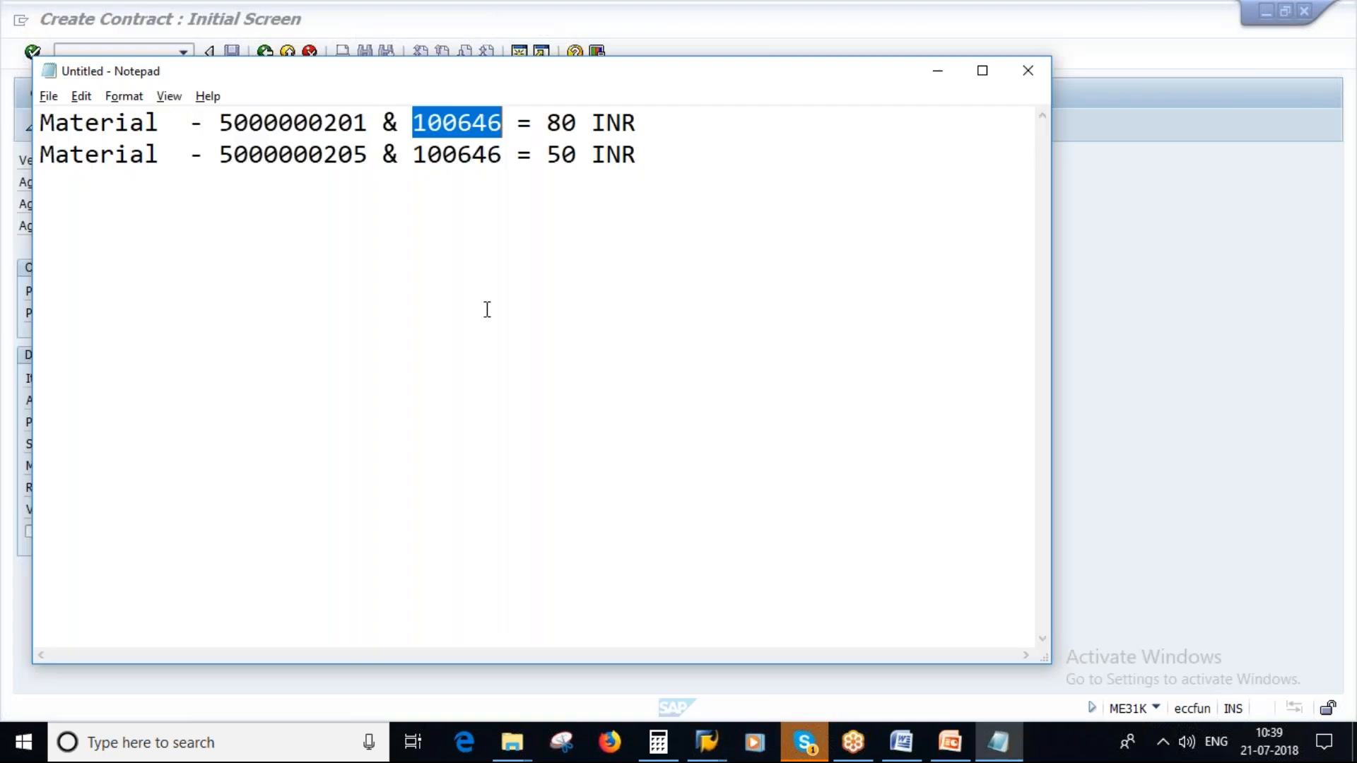
key("alt+Tab")
type("100646")
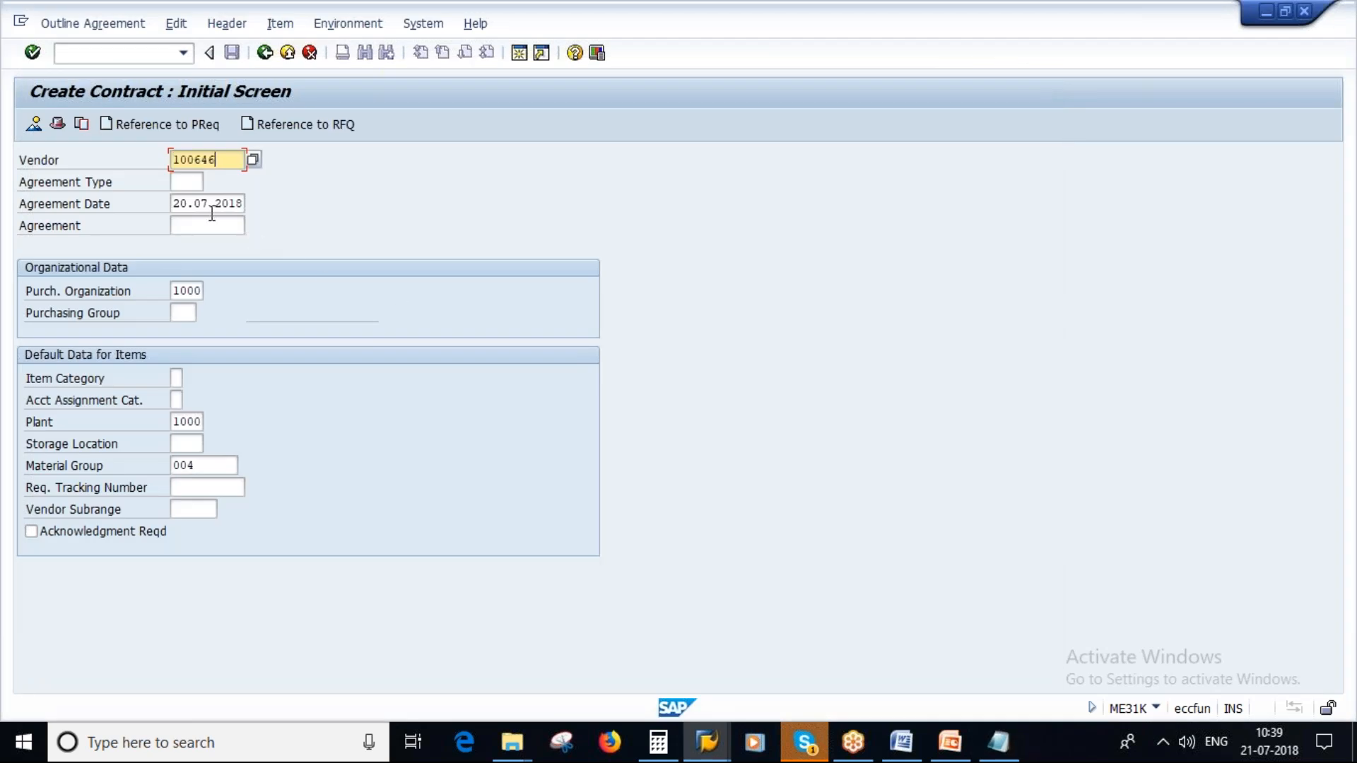
- Set the agreement type to MK, Quantity contract, from the list of possible contract types
left_click(186, 184)
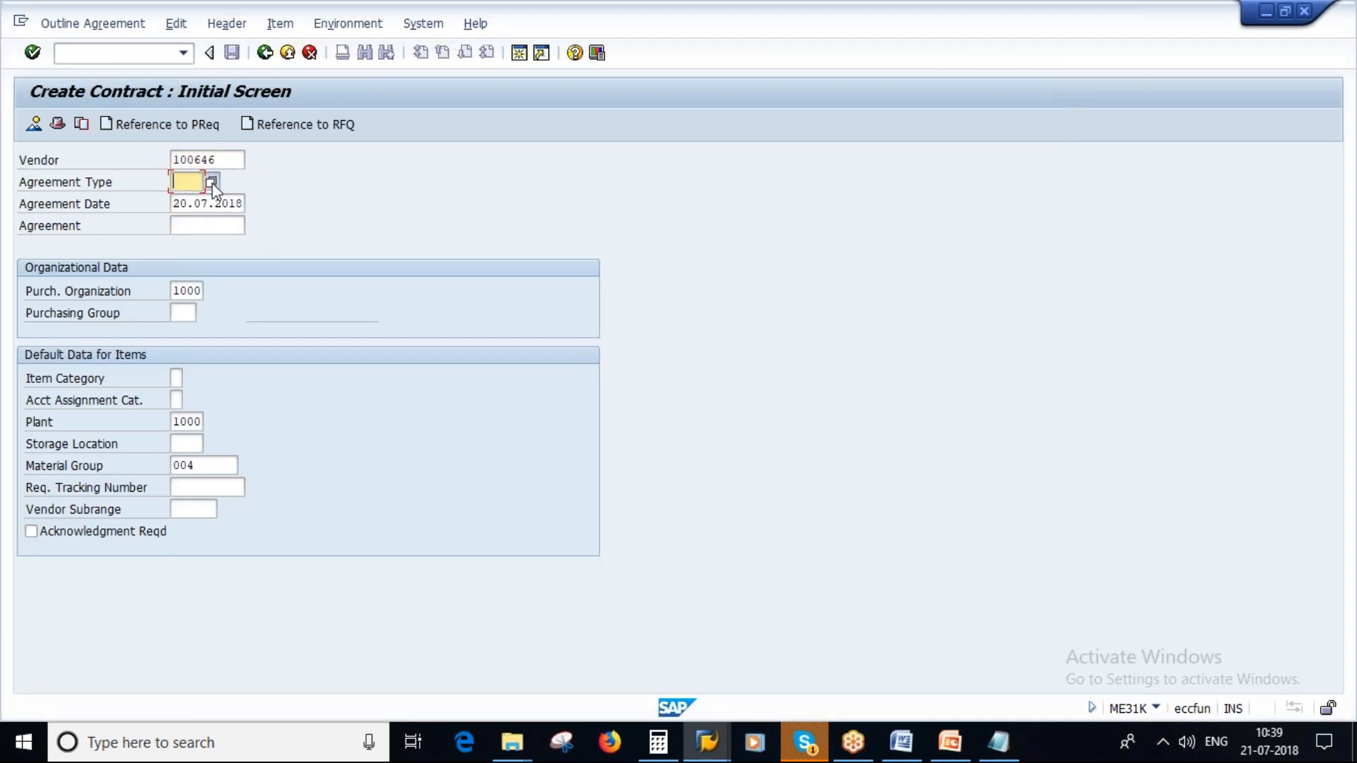
key("F4")
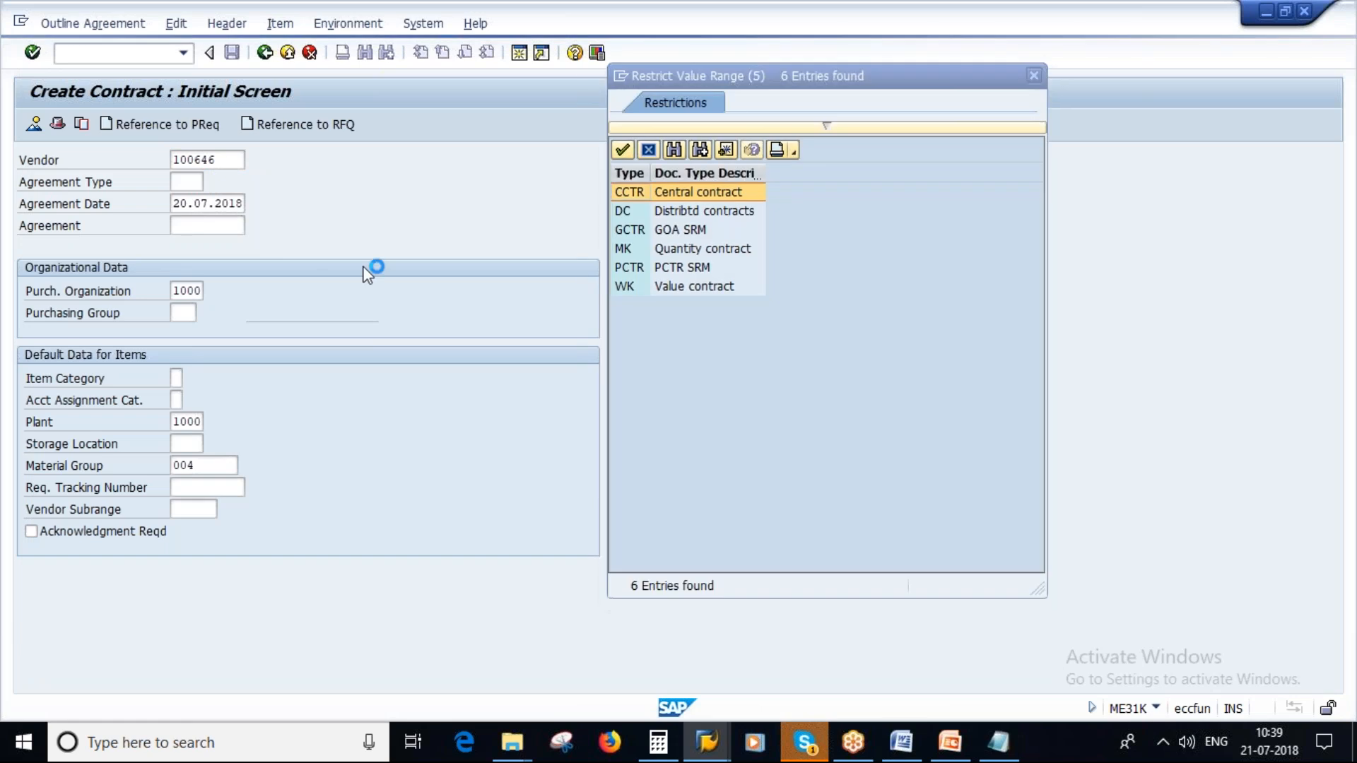
left_click(707, 248)
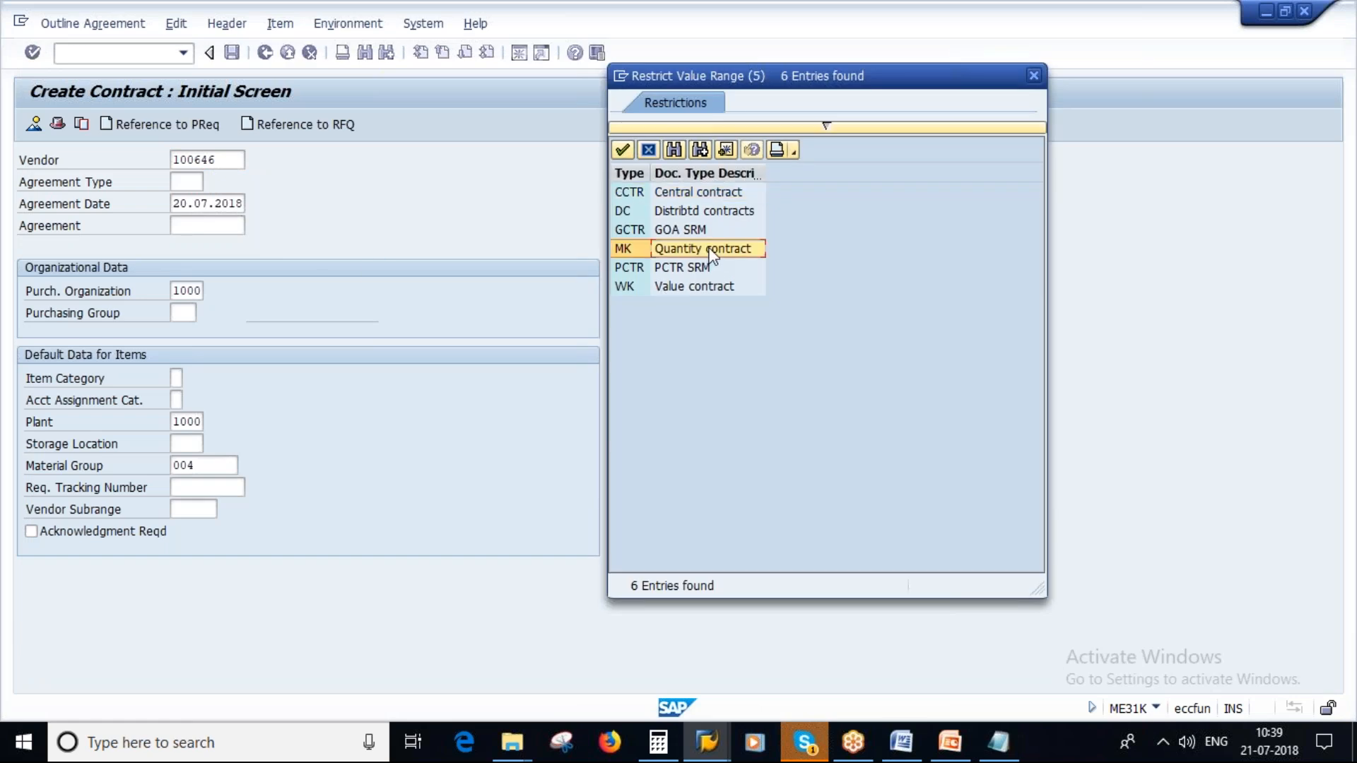
right_click(692, 286)
left_click(669, 370)
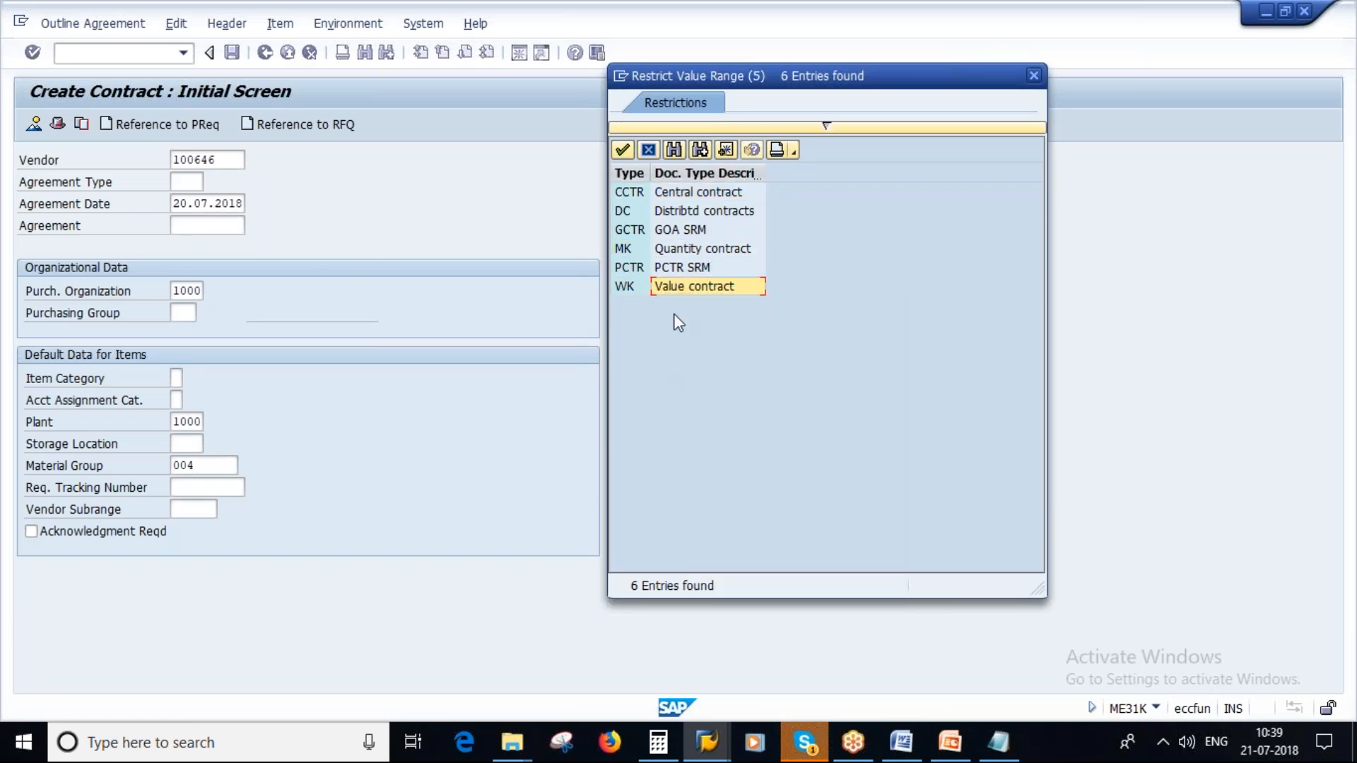
left_click(692, 247)
double_click(692, 247)
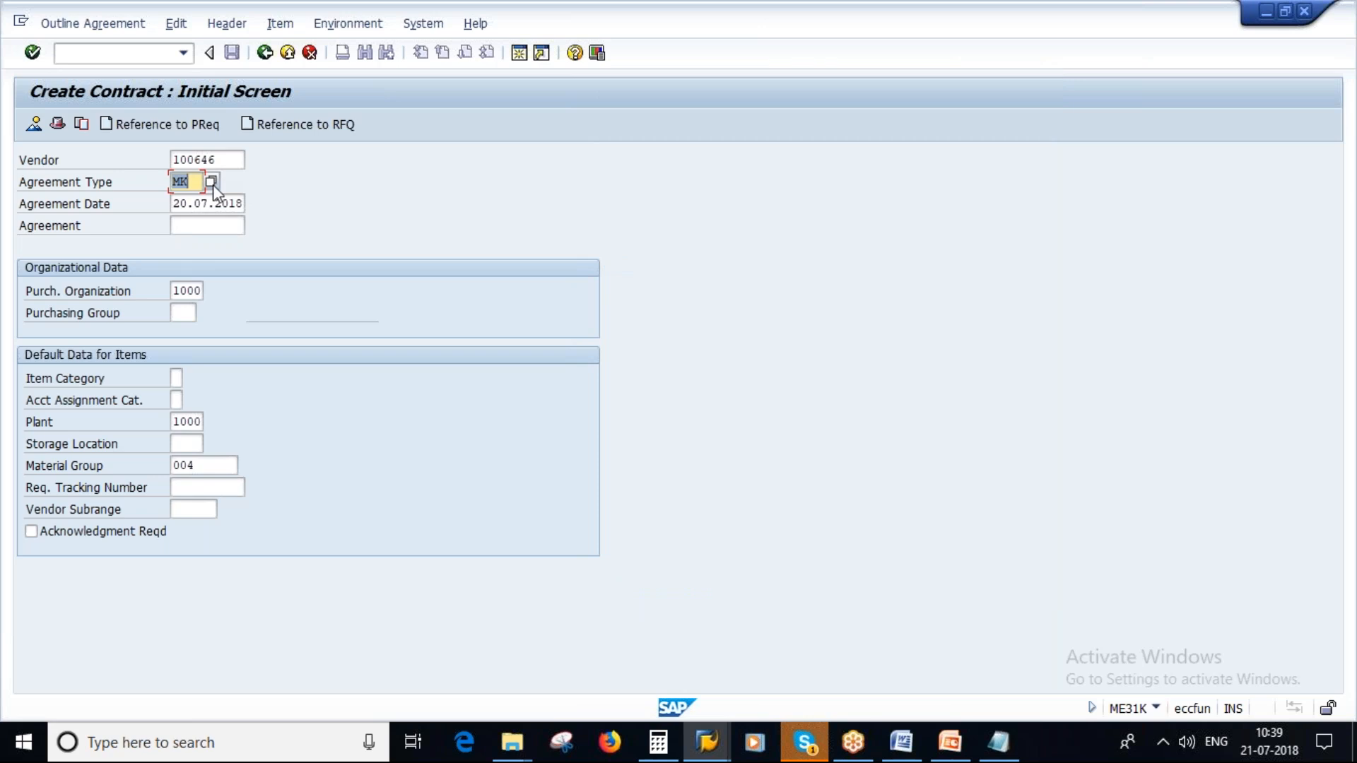
- Assign purchasing group 000 to the contract's organizational data
left_click(178, 290)
double_click(183, 290)
left_click(184, 313)
left_click(204, 311)
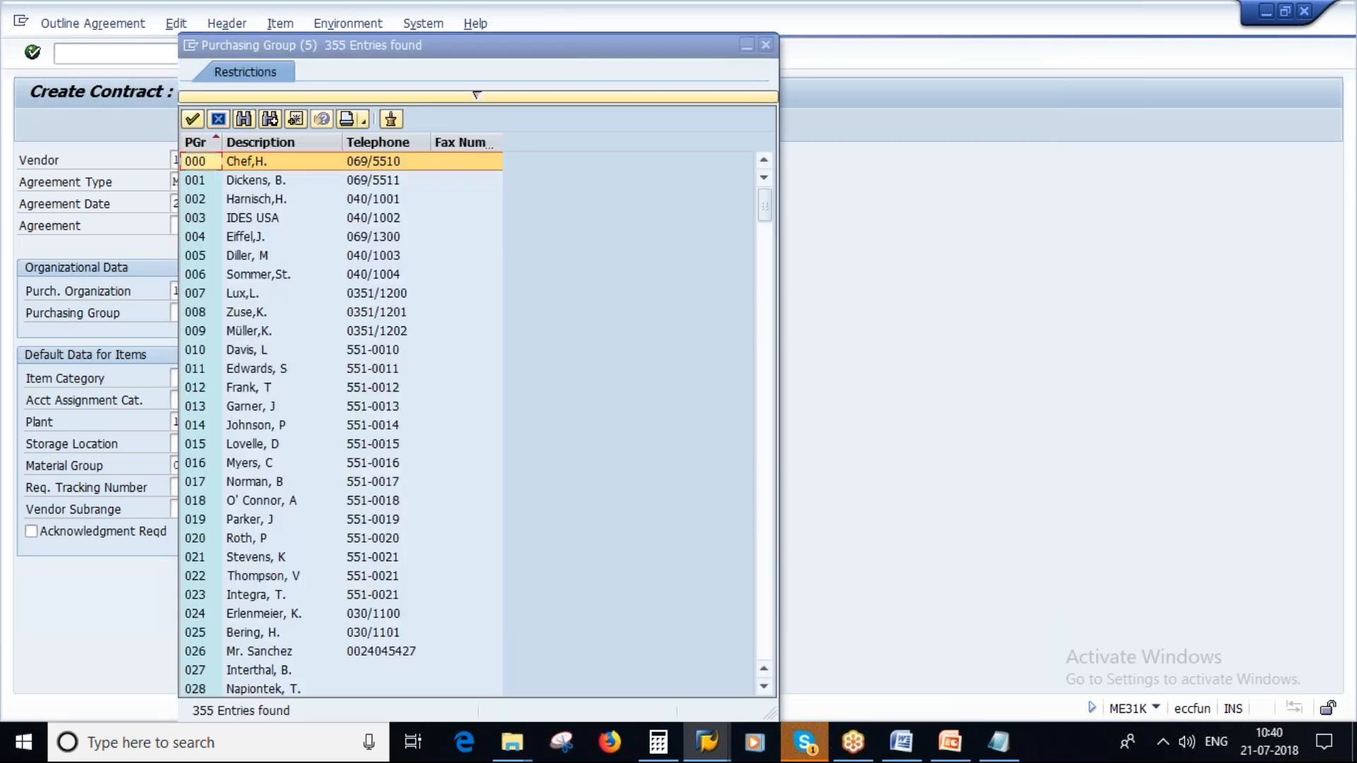
double_click(291, 162)
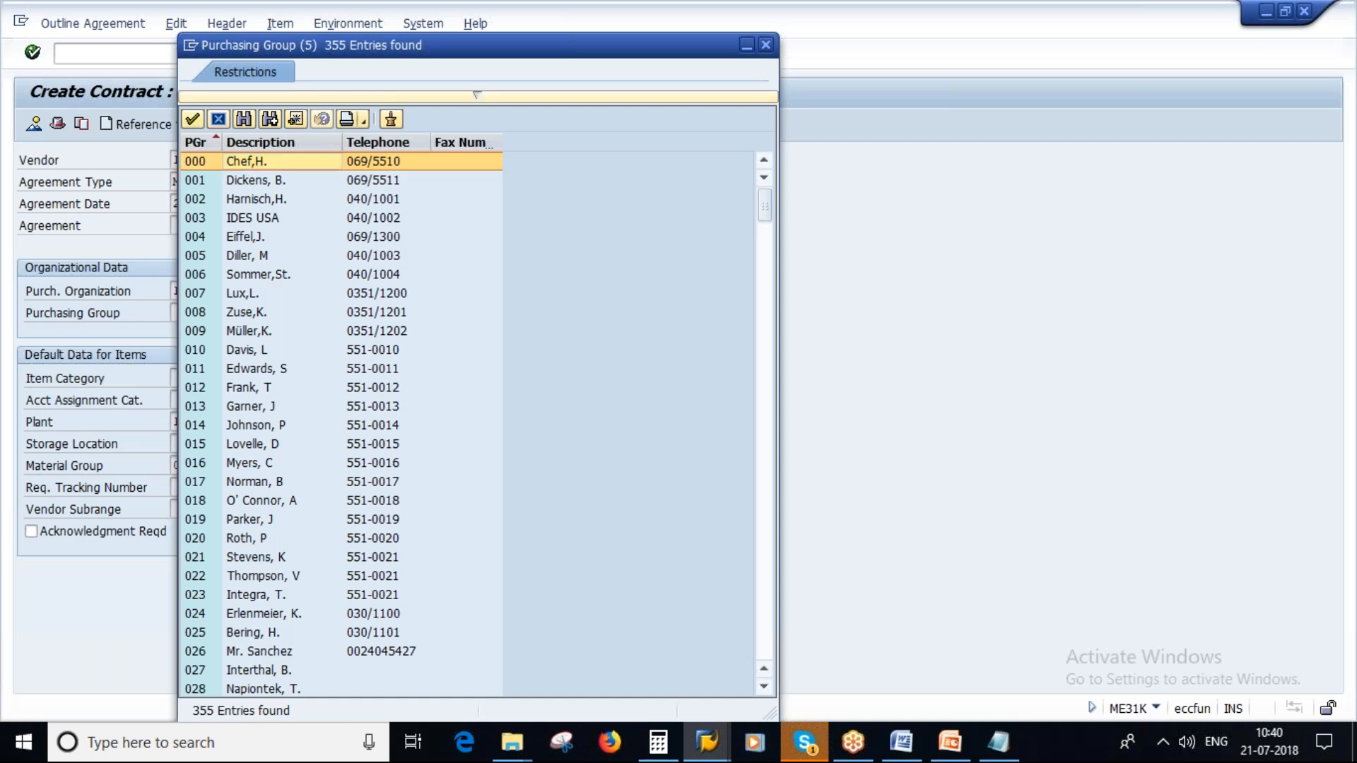
- Clear the default material group and the default plant in the contract's item defaults
left_click(215, 466)
key("BackSpace")
key("BackSpace")
key("BackSpace")
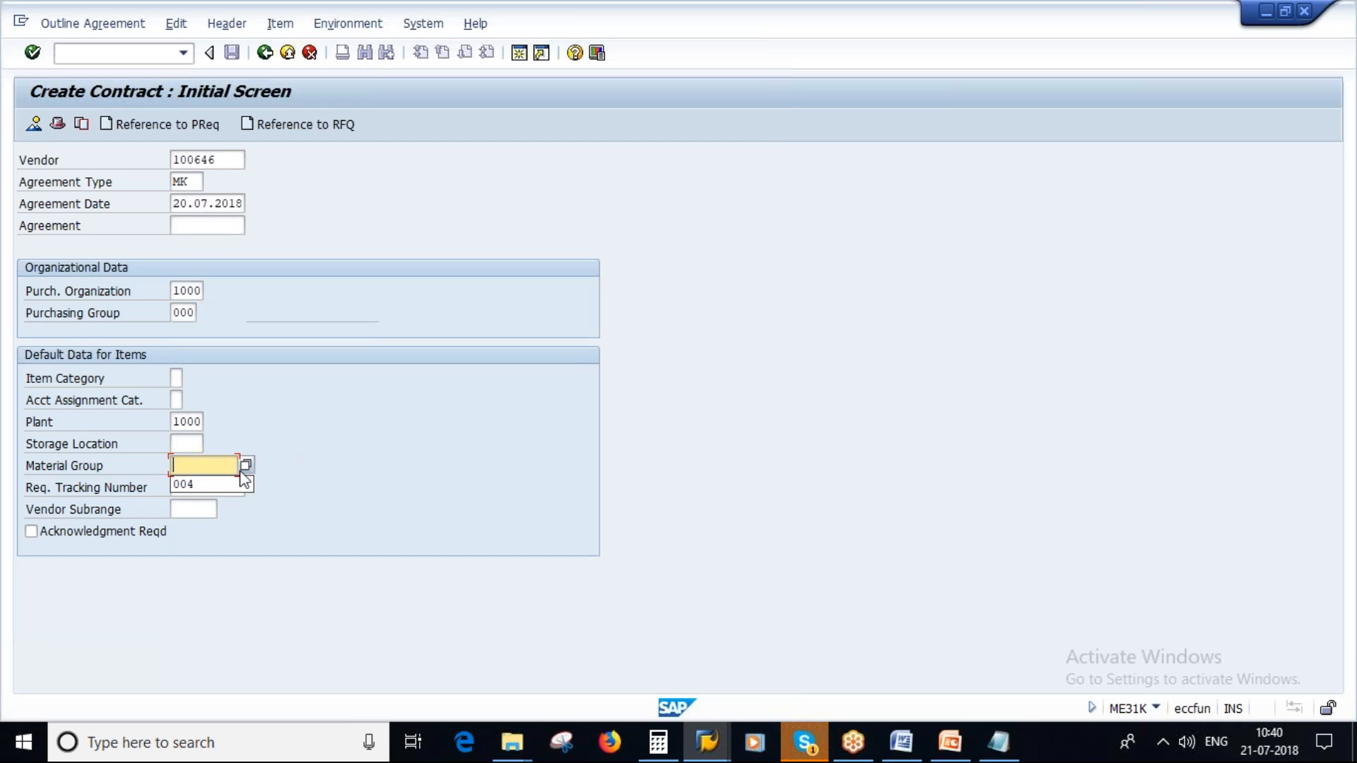
left_click(174, 421)
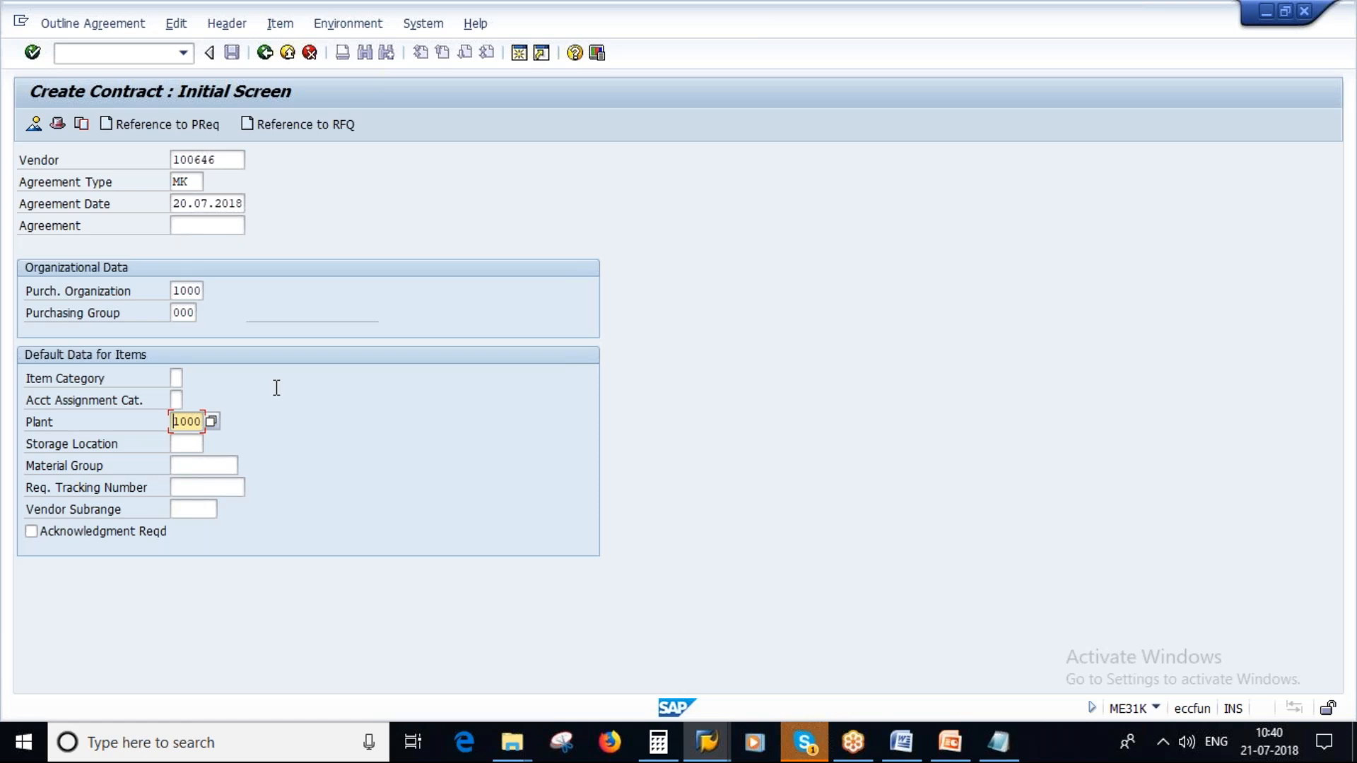
key("BackSpace")
key("BackSpace")
key("BackSpace")
key("BackSpace")
- Present PowerPoint slide 24 full screen, circle the three plants and link them to Contract 1 in pen, and erase the ink
left_click(949, 744)
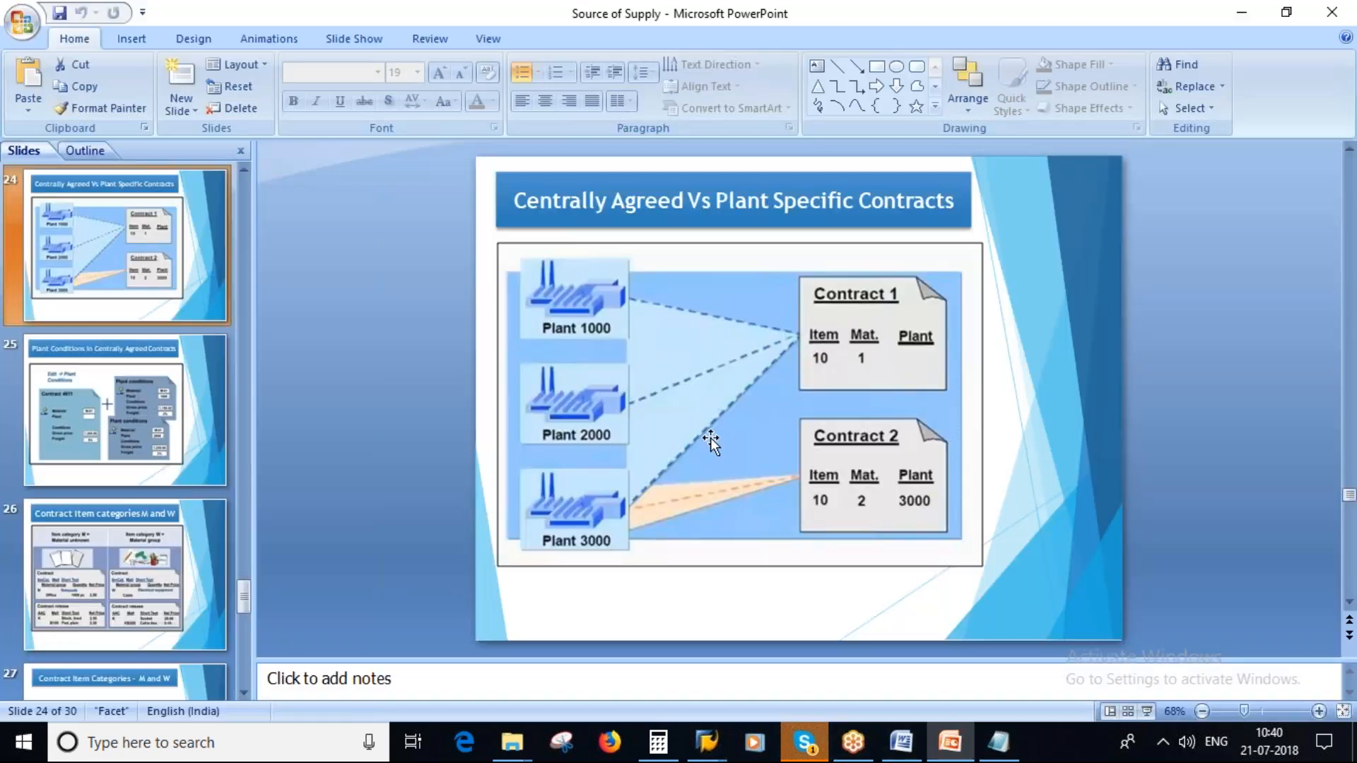
key("shift+F5")
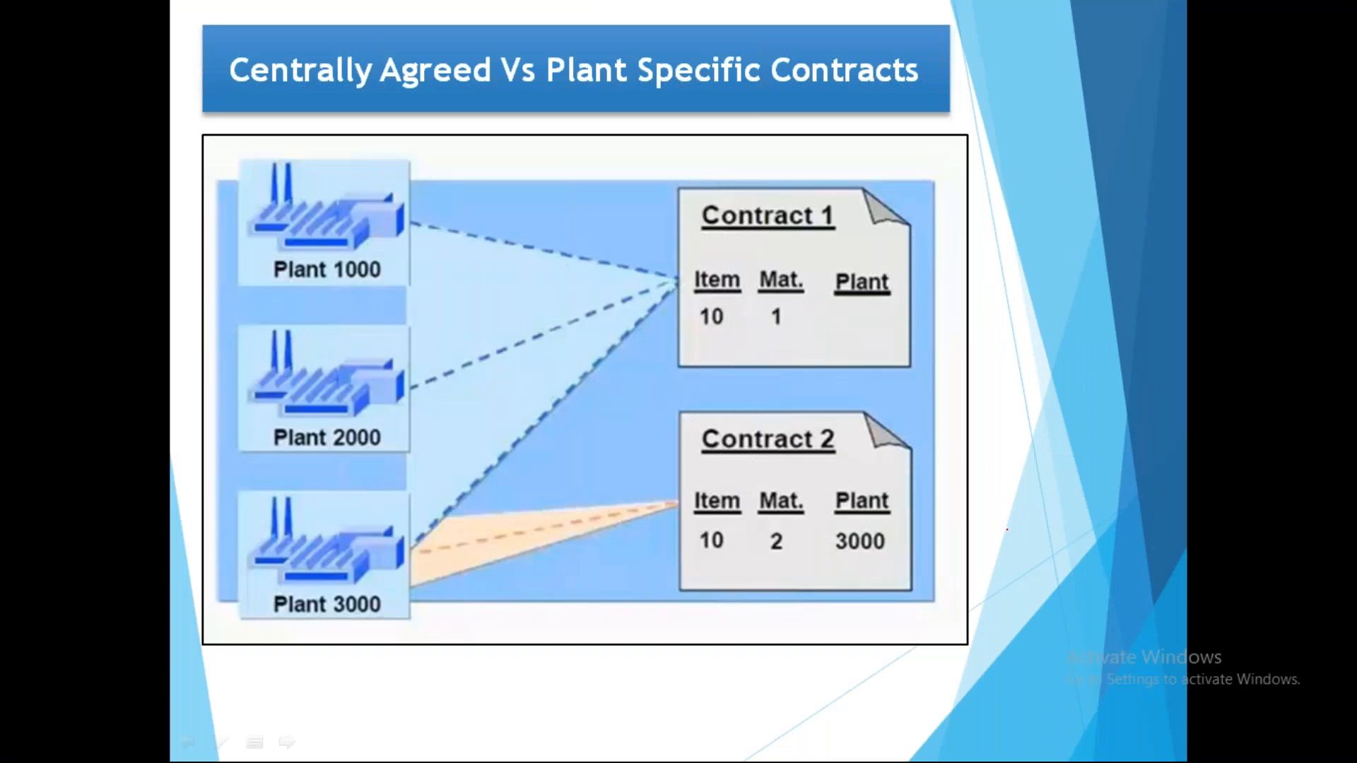
mouse_move(248, 158)
left_mouse_down()
mouse_move(202, 344)
mouse_move(228, 568)
mouse_move(463, 290)
mouse_move(263, 192)
left_mouse_up()
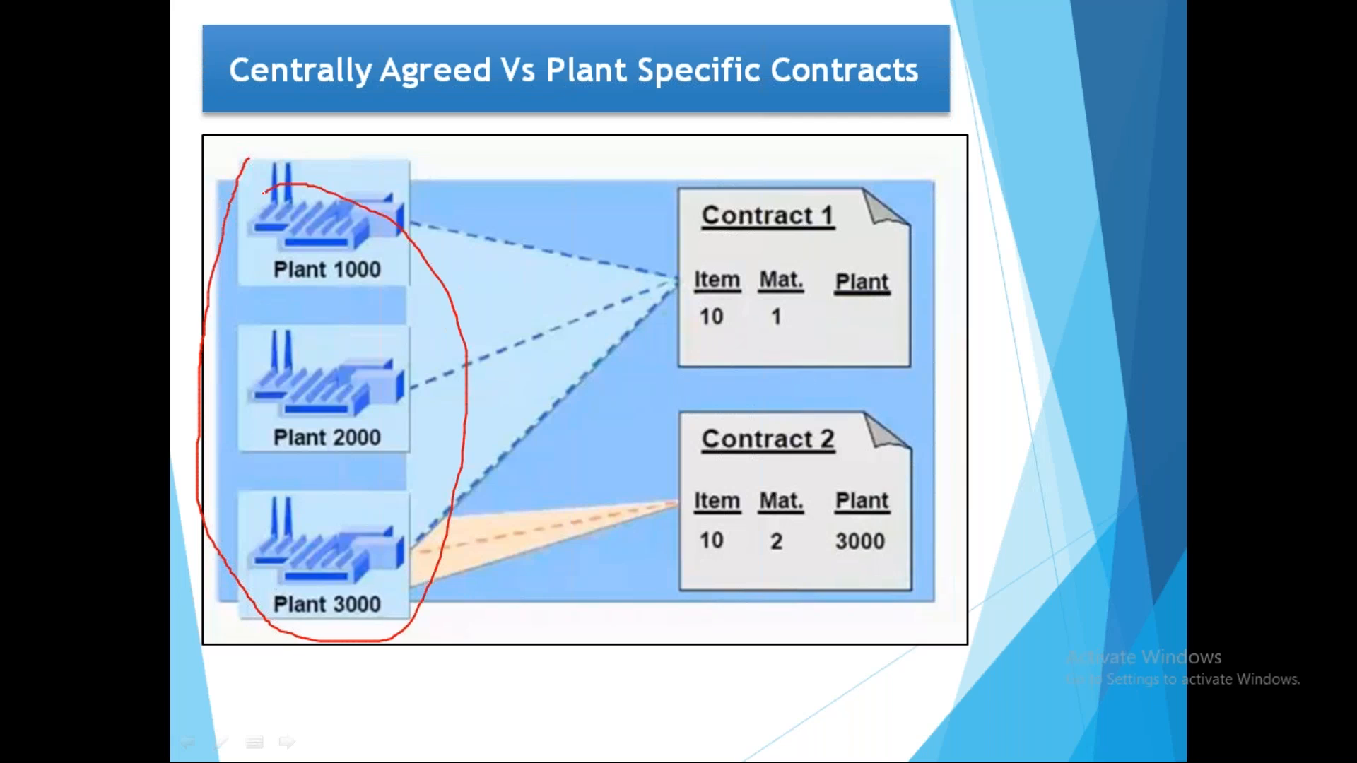
mouse_move(730, 189)
left_mouse_down()
mouse_move(706, 362)
mouse_move(799, 183)
left_mouse_up()
mouse_move(719, 271)
left_mouse_down()
mouse_move(469, 250)
mouse_move(363, 388)
mouse_move(309, 403)
left_mouse_up()
left_click_drag(718, 304, 329, 609)
key("e")
- Circle Contract 2, draw arrows to it from Plant 3000, mark its plant entry, and erase the ink
mouse_move(754, 407)
left_mouse_down()
mouse_move(679, 442)
mouse_move(855, 417)
mouse_move(761, 410)
left_mouse_up()
mouse_move(352, 581)
left_mouse_down()
mouse_move(753, 527)
mouse_move(728, 564)
left_mouse_up()
left_click_drag(363, 581, 683, 543)
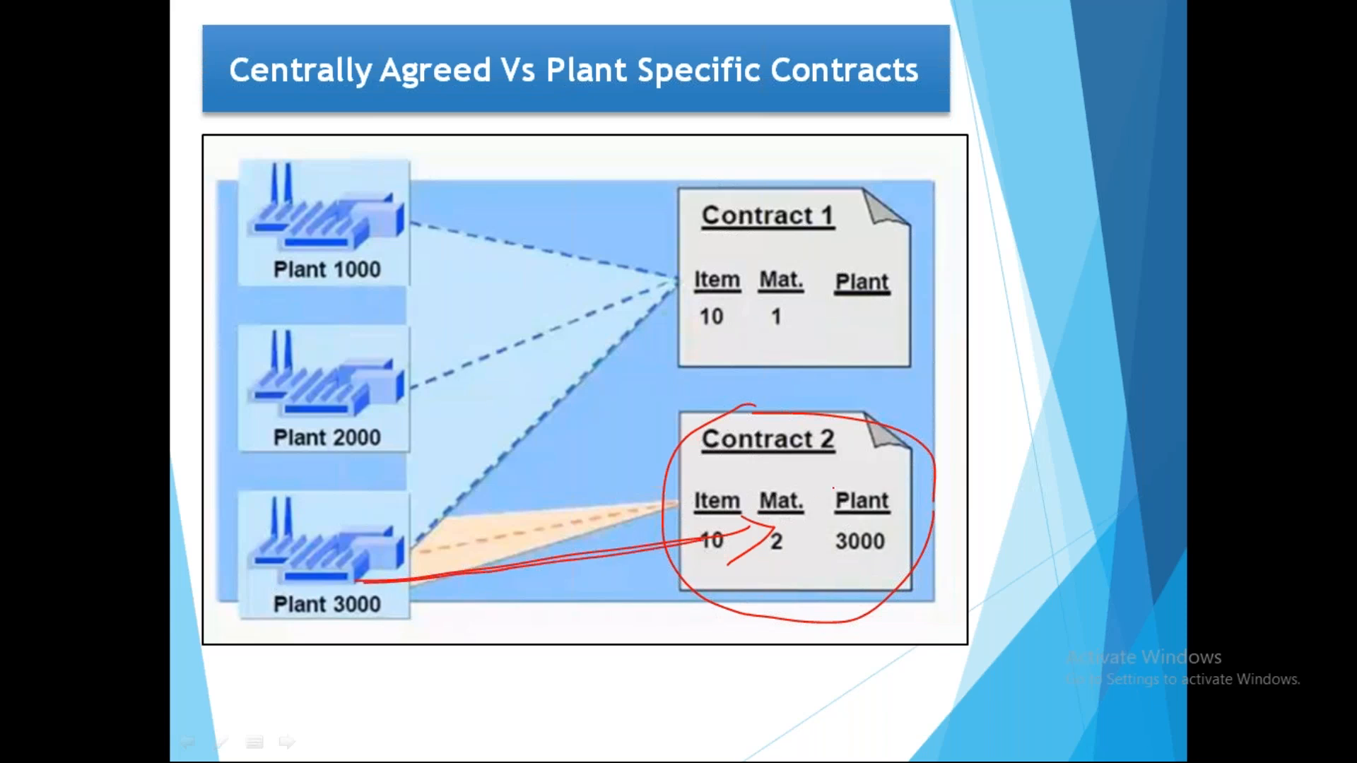
mouse_move(852, 479)
left_mouse_down()
mouse_move(808, 539)
mouse_move(820, 506)
mouse_move(933, 495)
mouse_move(892, 474)
left_mouse_up()
key("e")
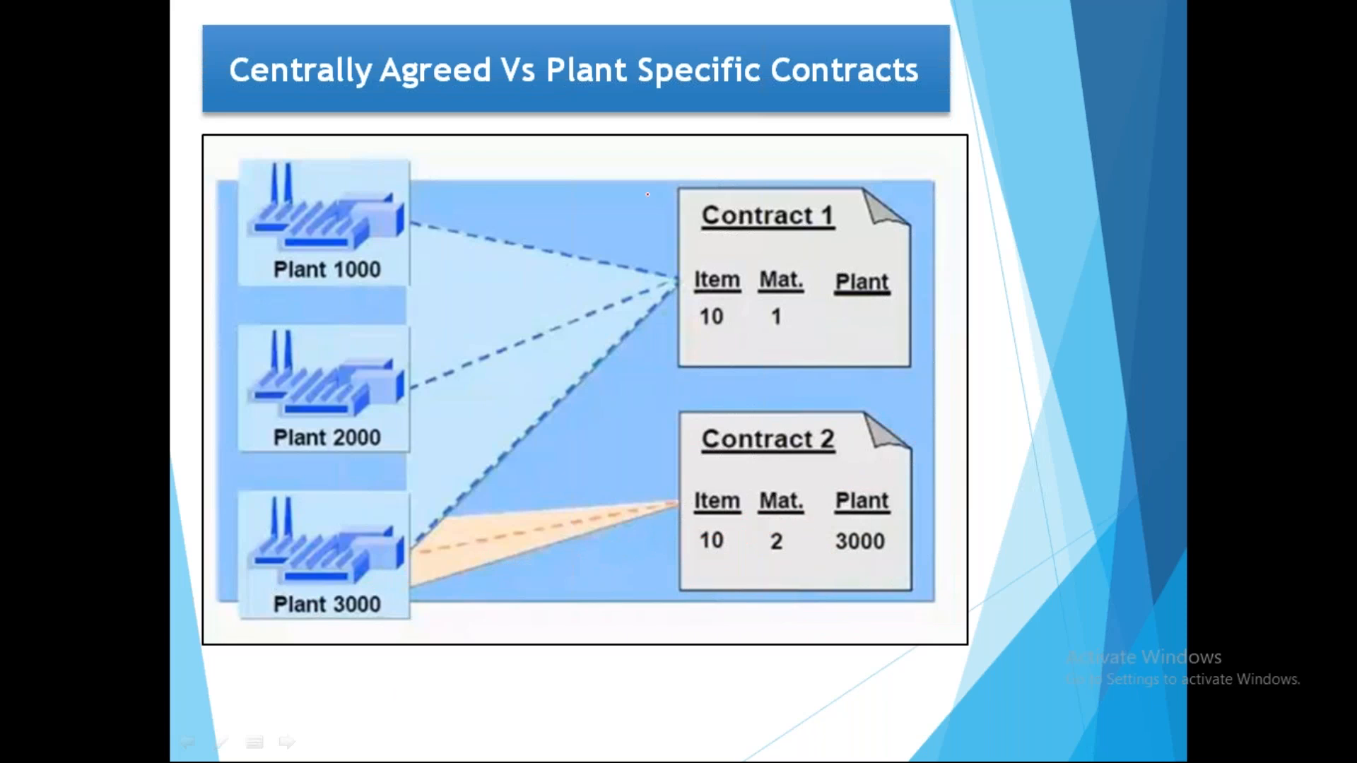
- Mark Contract 1 and its empty plant entry in pen, erase the ink, and end the slide show
mouse_move(741, 169)
left_mouse_down()
mouse_move(696, 187)
mouse_move(863, 383)
mouse_move(765, 198)
left_mouse_up()
left_click_drag(844, 306, 897, 342)
mouse_move(880, 291)
left_mouse_down()
mouse_move(840, 348)
mouse_move(831, 321)
mouse_move(883, 319)
mouse_move(831, 320)
left_mouse_up()
key("e")
key("e")
key("Escape")
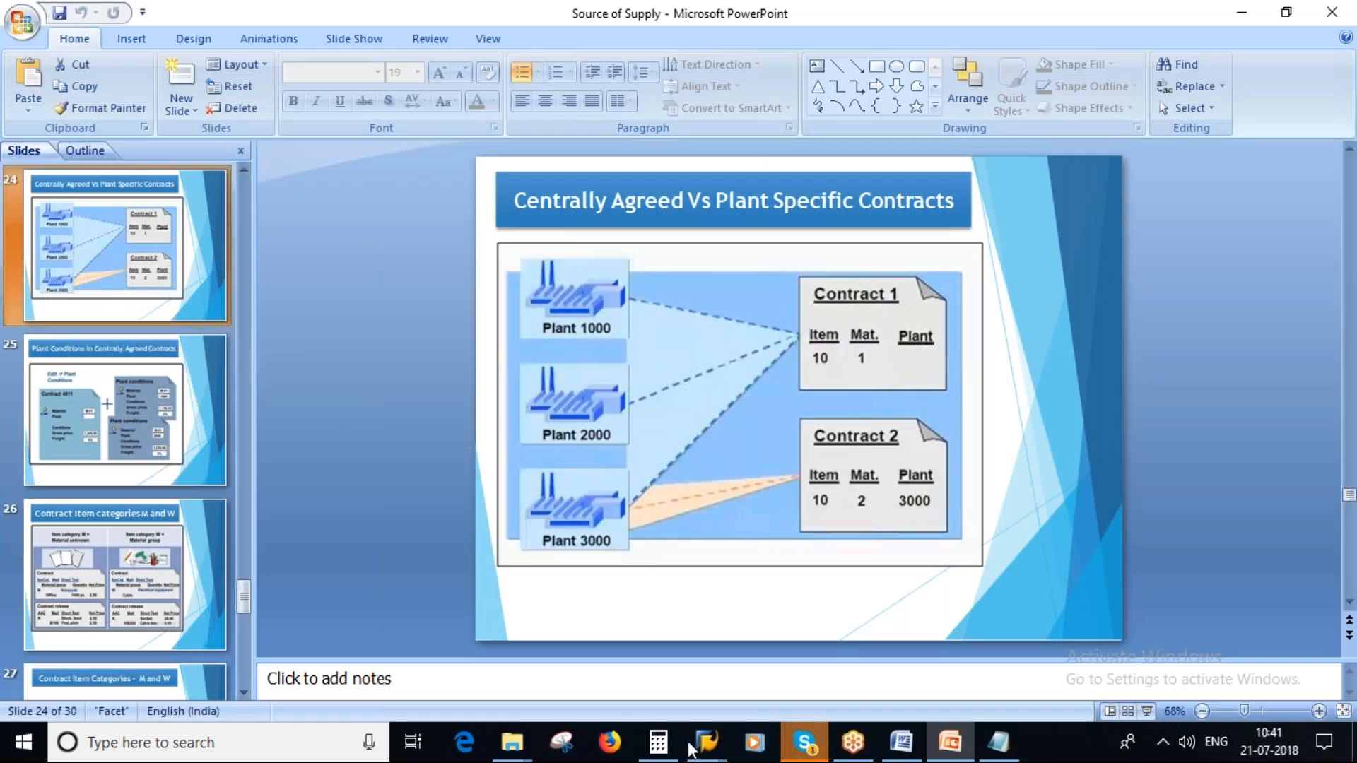
- Check the reference options on SAP's initial contract screen and show slide 21, Reference in Contracts, in PowerPoint
mouse_move(707, 742)
left_click(876, 661)
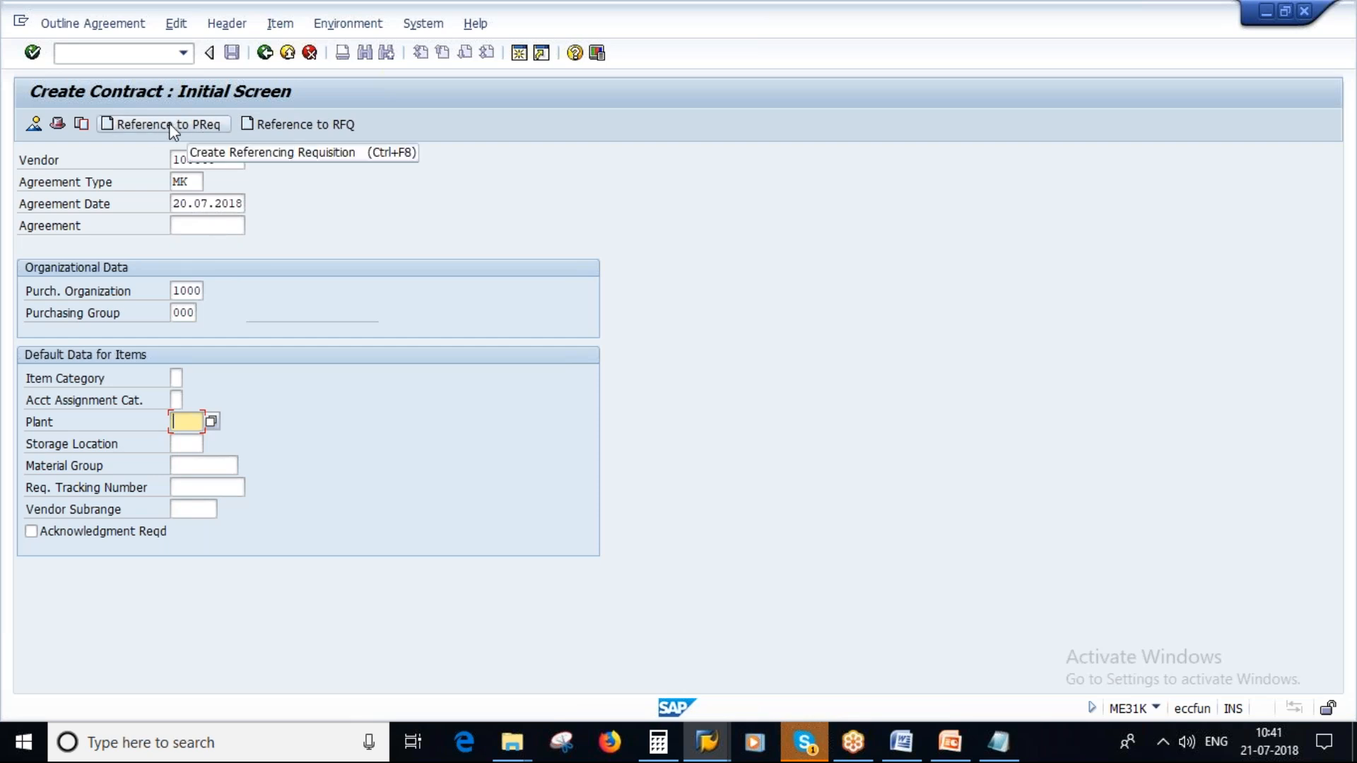
left_click(949, 741)
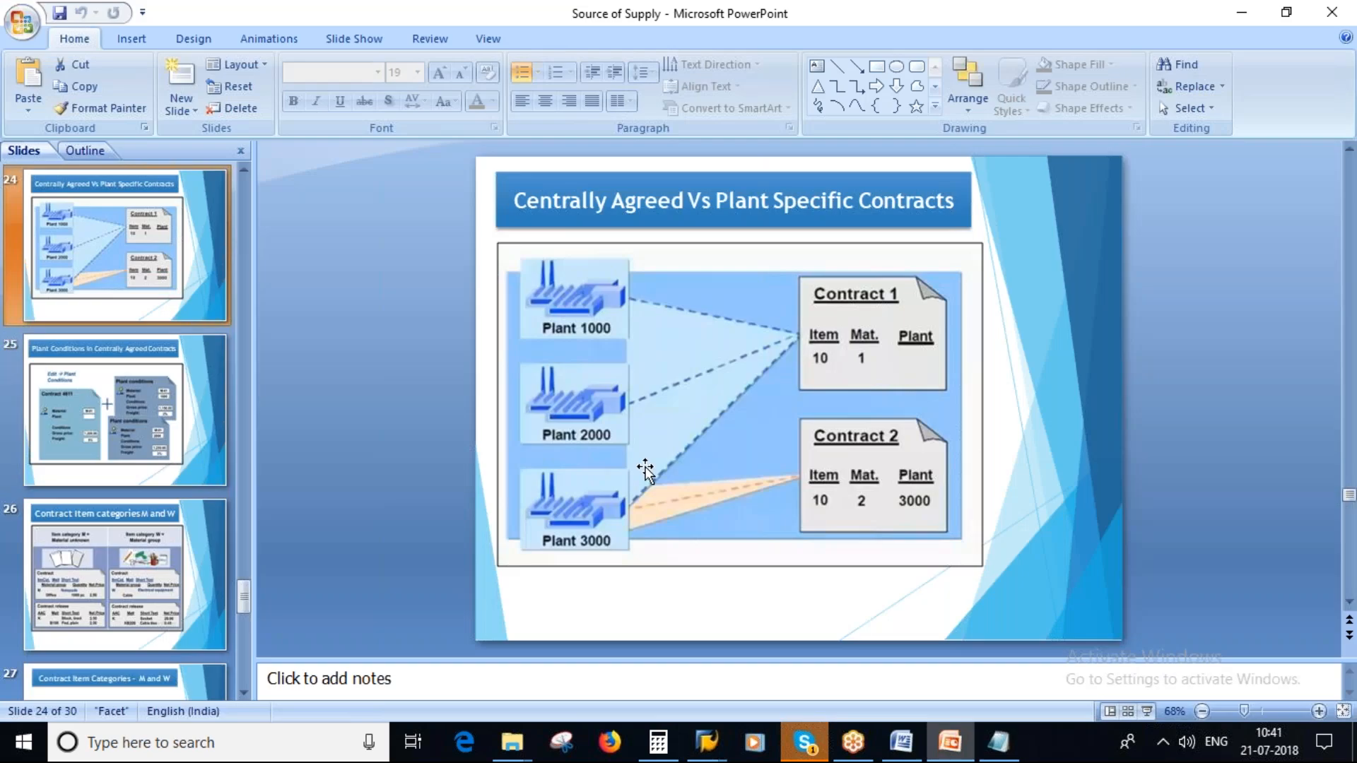
scroll(92, 321, "up", 2)
scroll(109, 369, "up", 2)
left_click(117, 442)
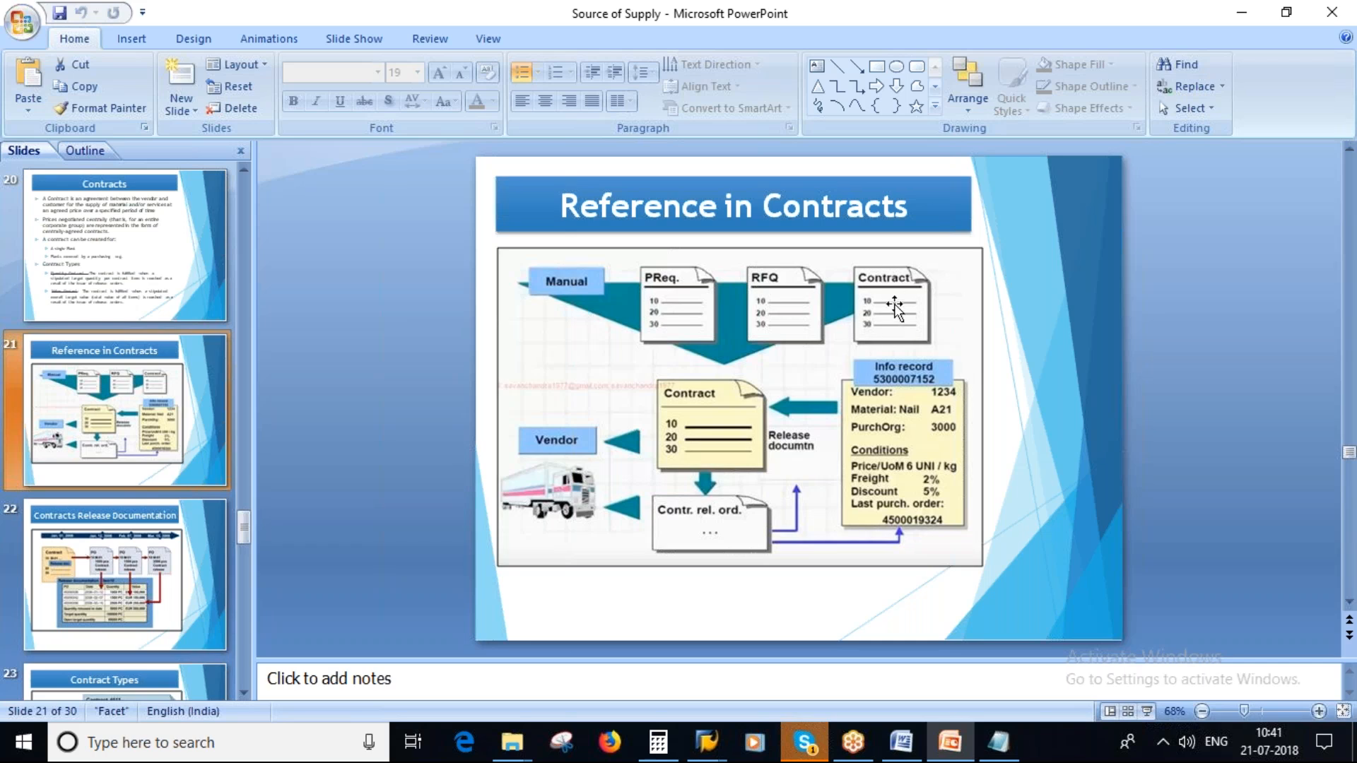
- Switch back to SAP, proceed to the contract's header data and select the validity end date for entry
key("alt+Tab")
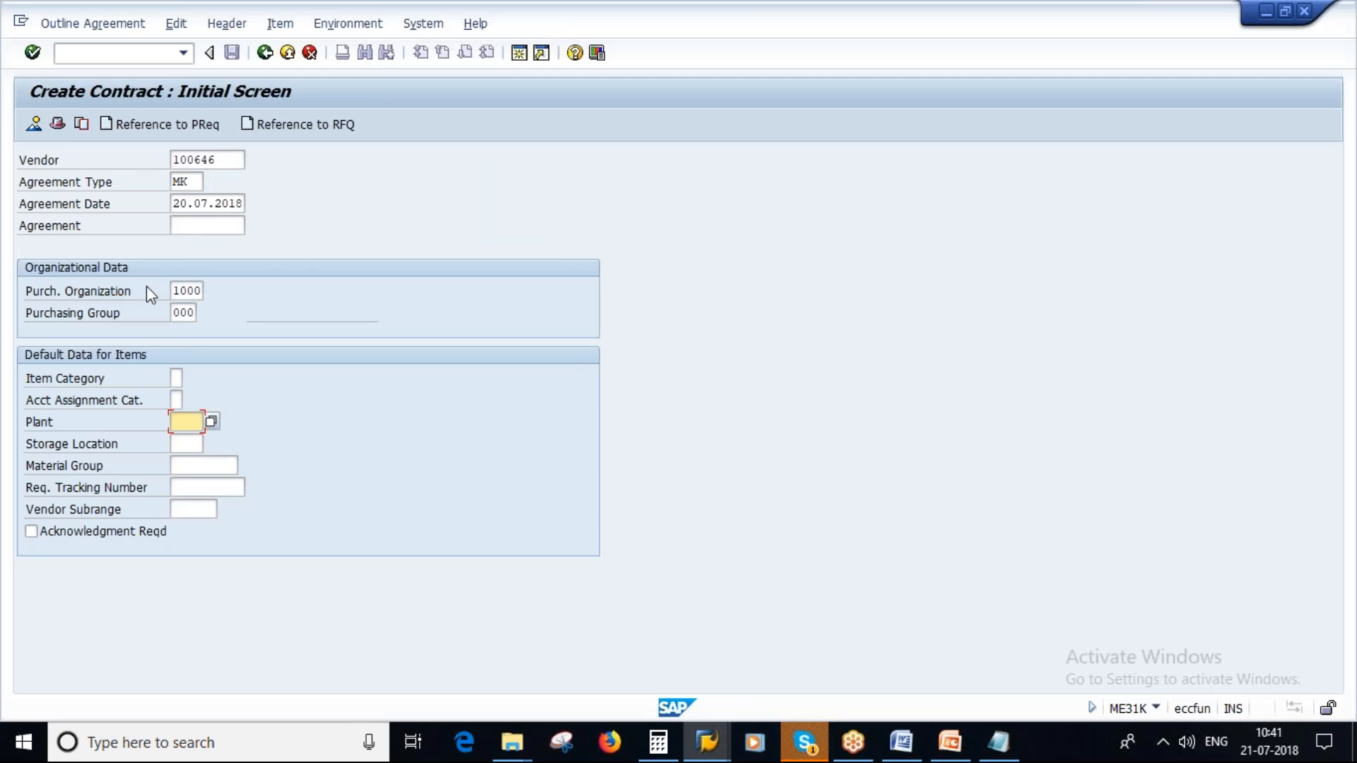
key("Return")
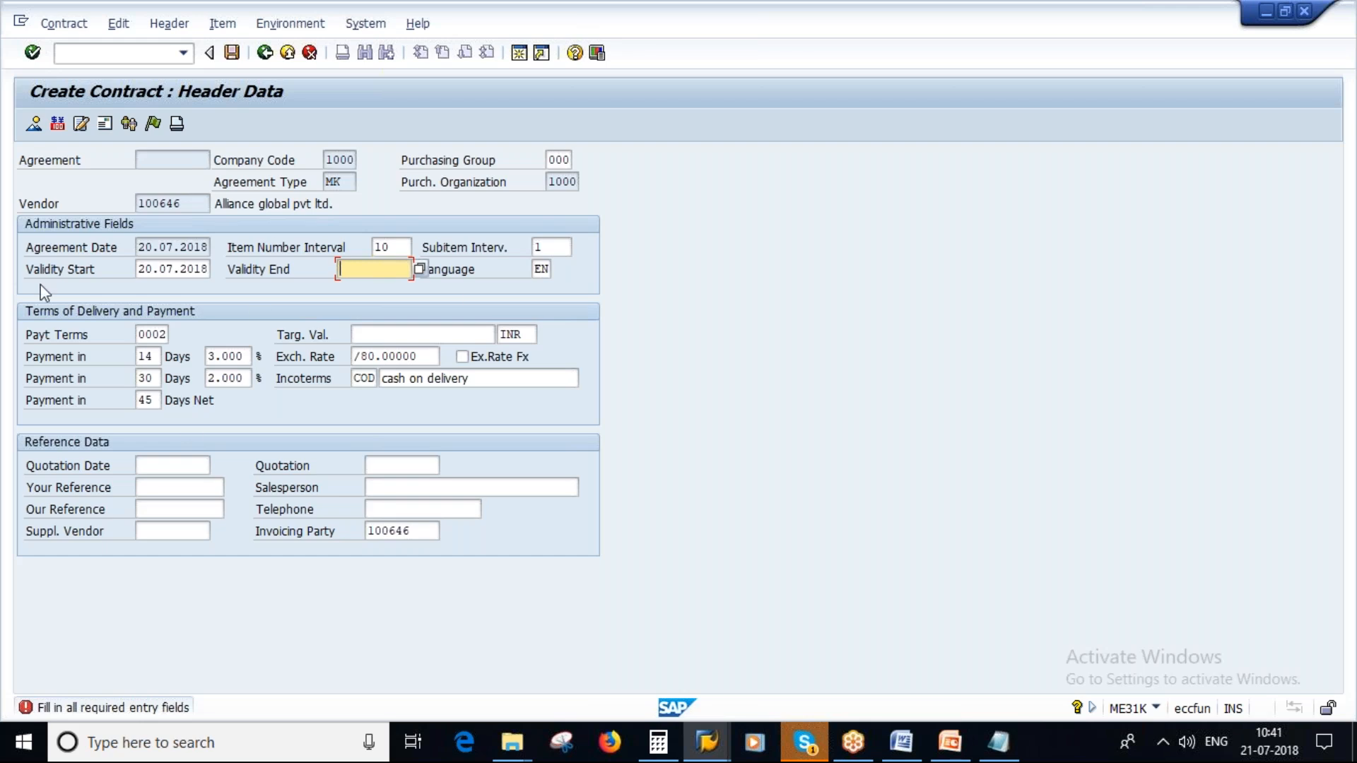
left_click(349, 269)
left_click(363, 270)
- Switch to PowerPoint and review slide 22, Contracts Release Documentation, and slide 23, Contract Types
left_click(950, 742)
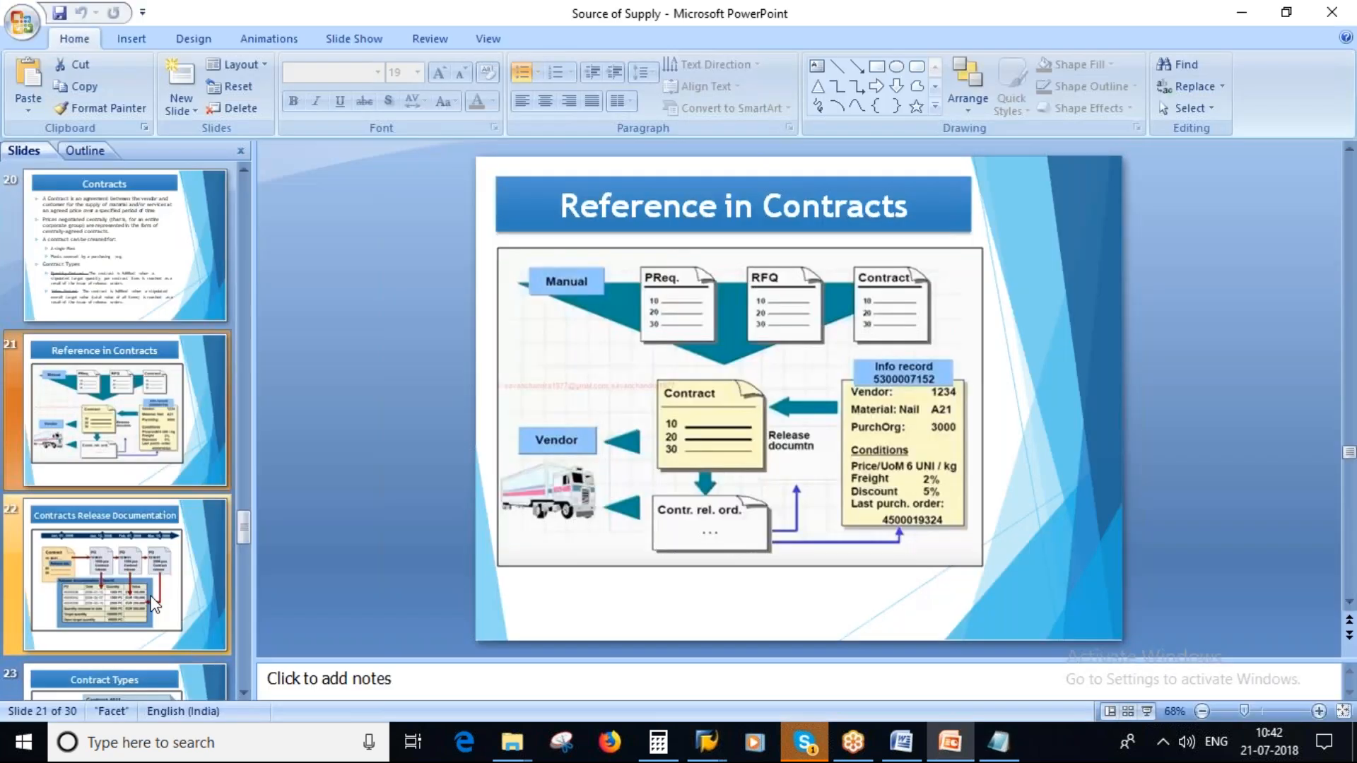
left_click(103, 578)
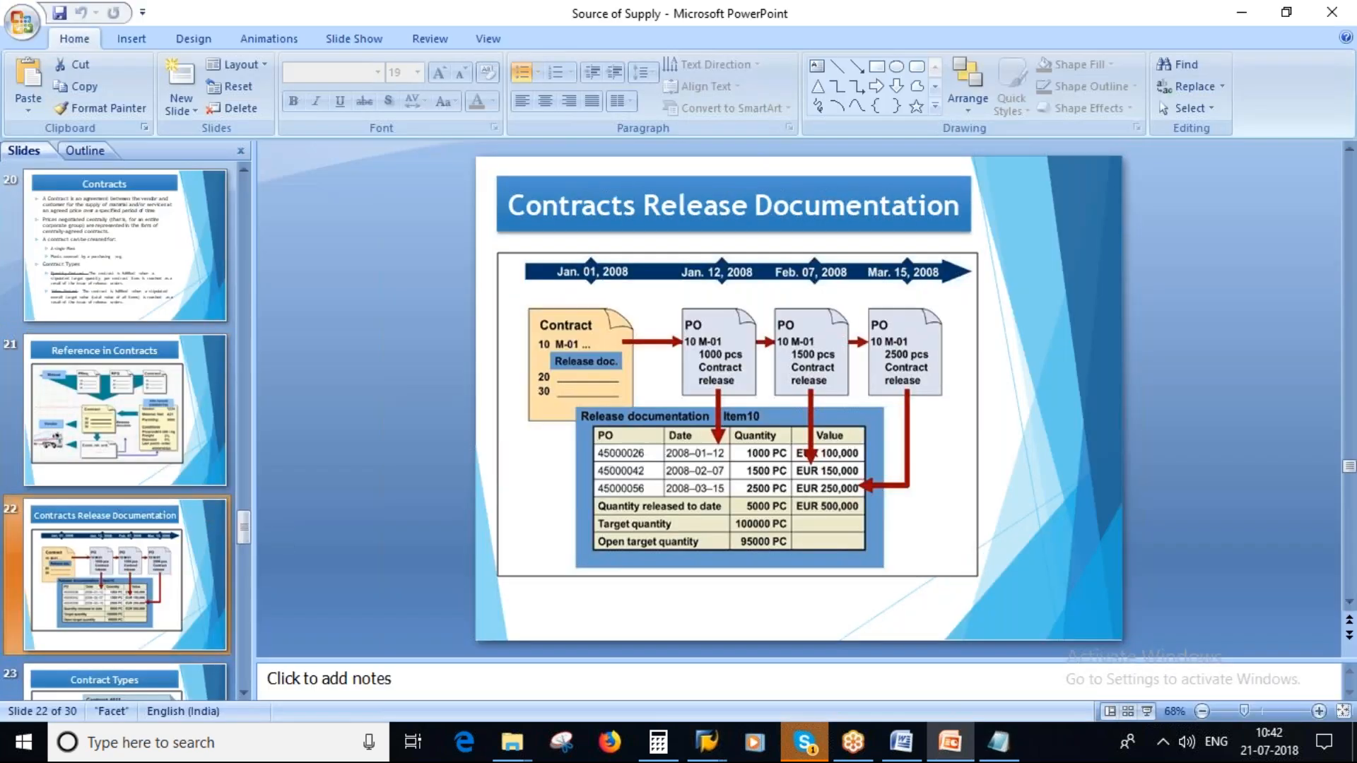
scroll(125, 572, "down", 2)
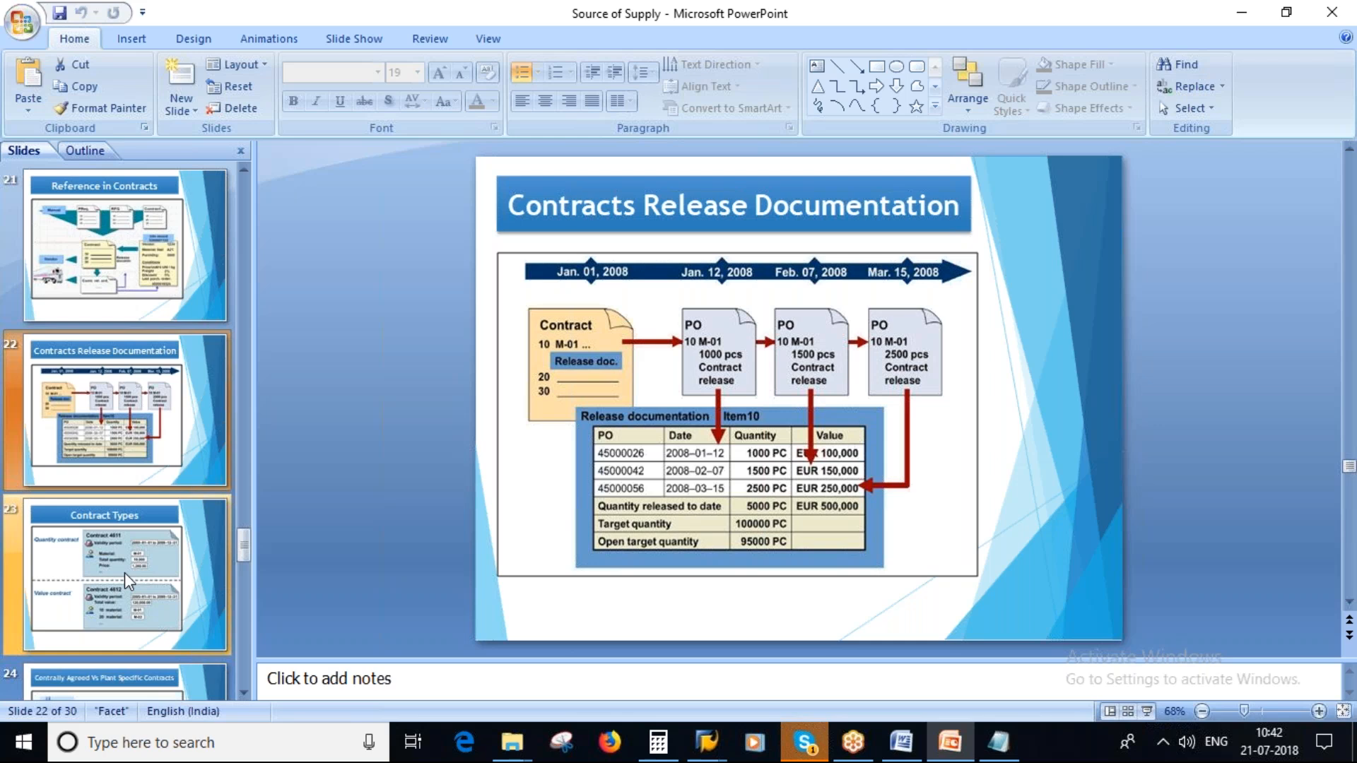
left_click(104, 390)
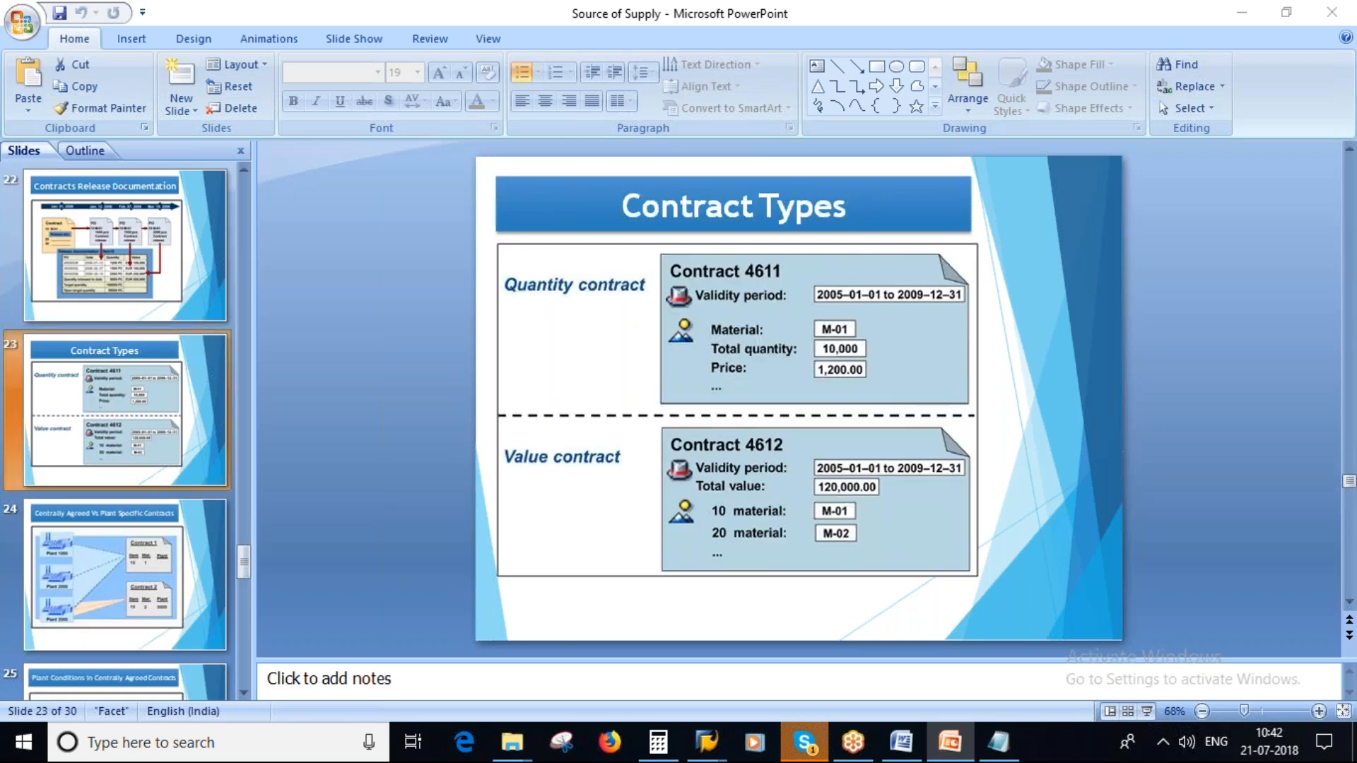
- Return to SAP, set the contract's validity end to 31.12.2019 and continue to the item overview
key("alt+Tab")
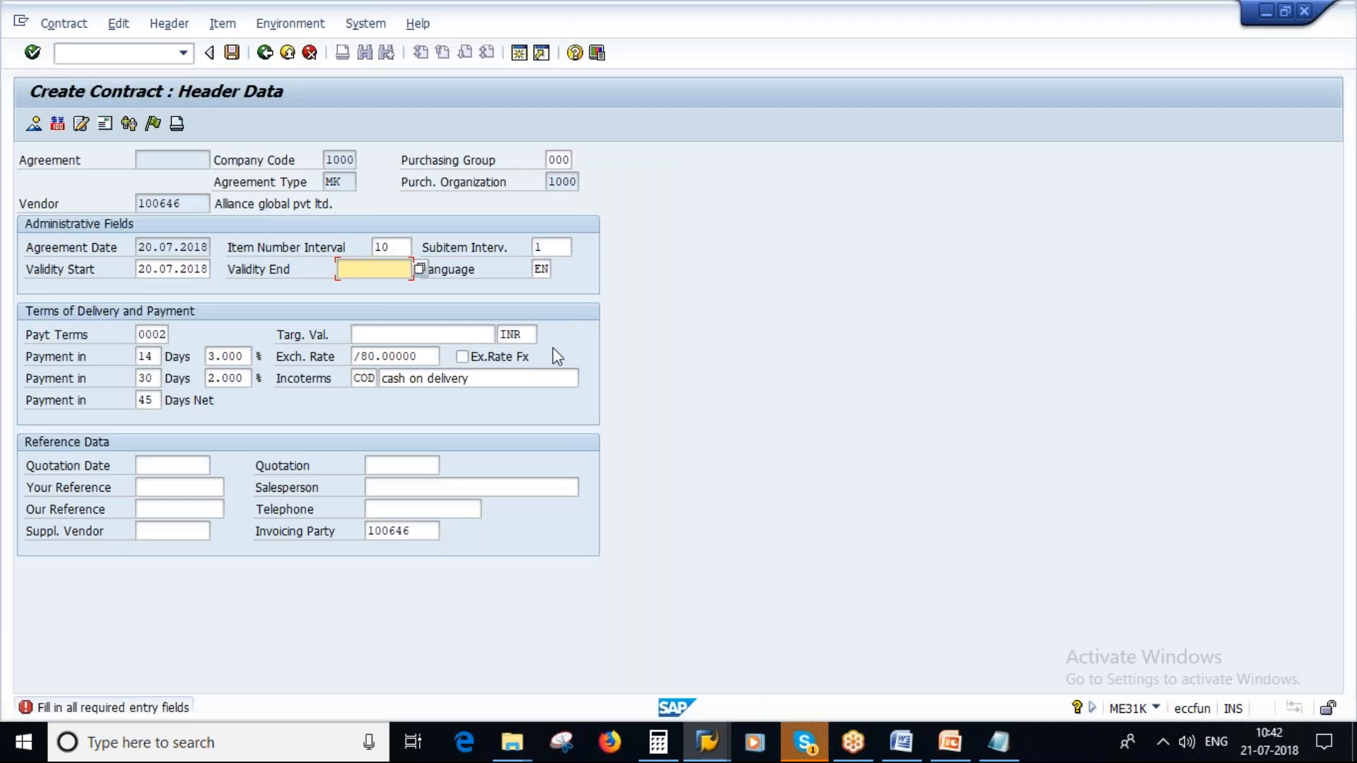
type("31.12.2019")
key("Return")
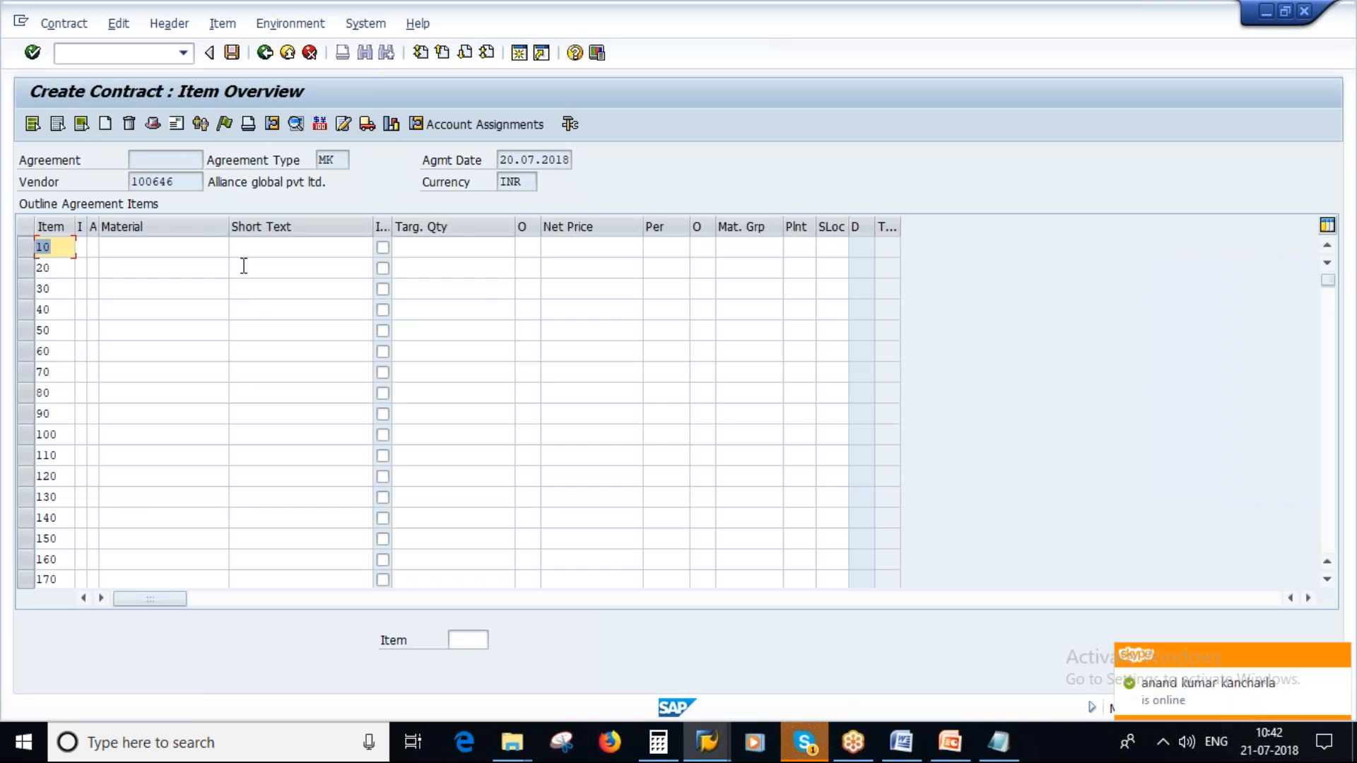
left_click(137, 253)
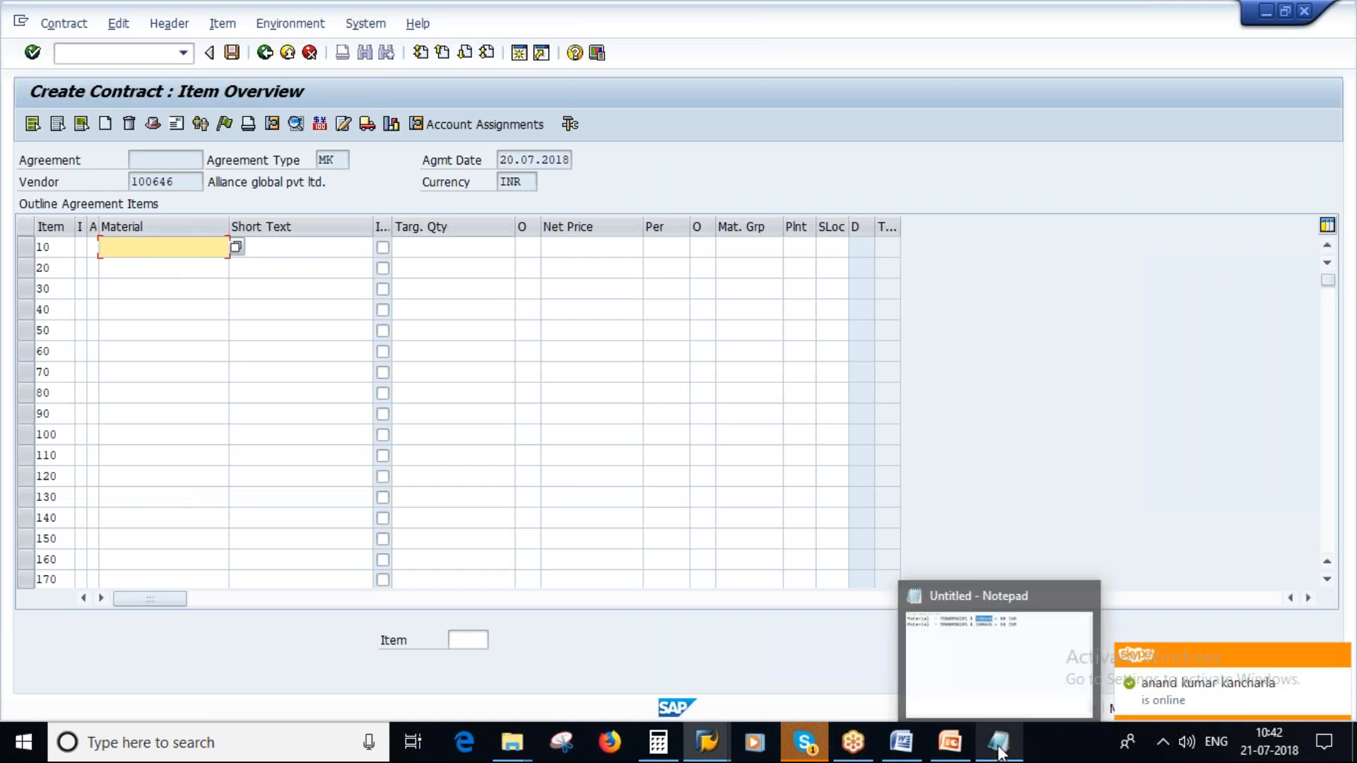
left_click(999, 750)
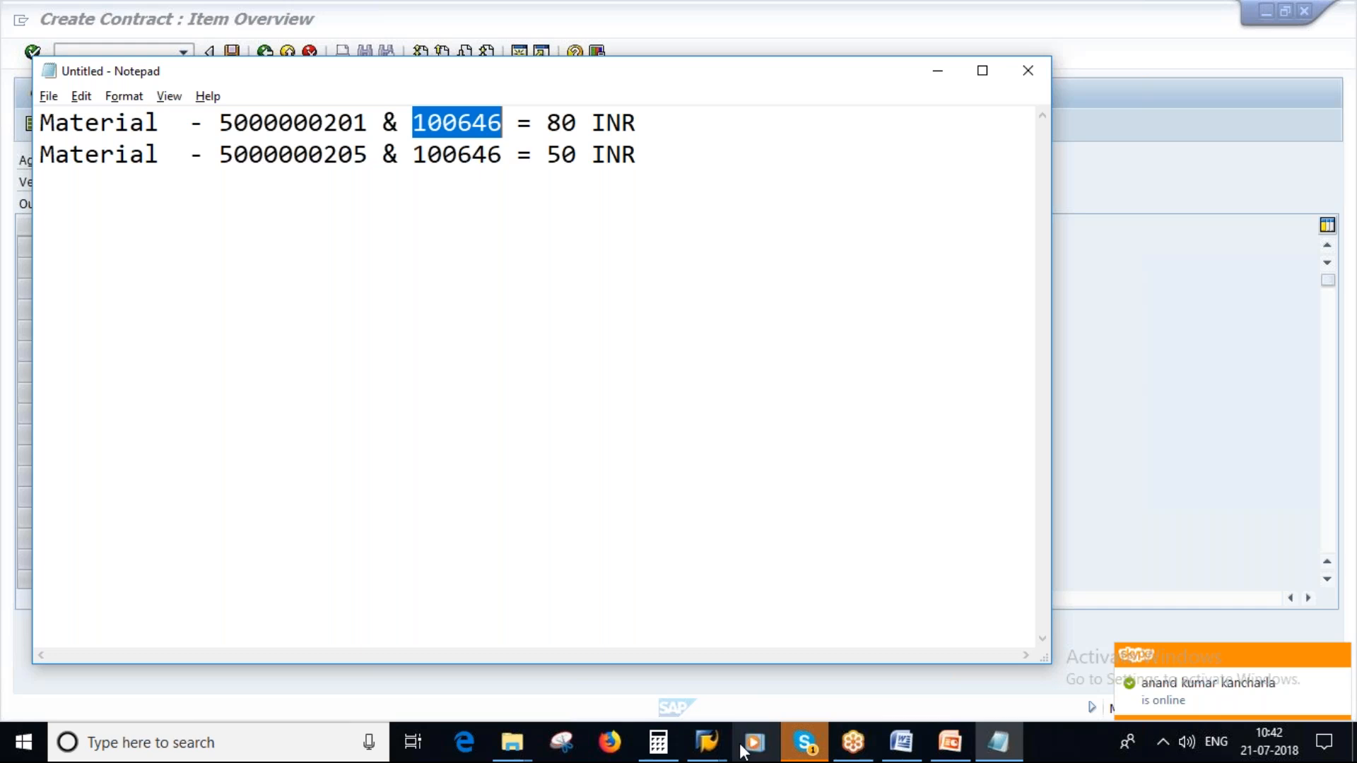
left_click(708, 748)
left_click(556, 640)
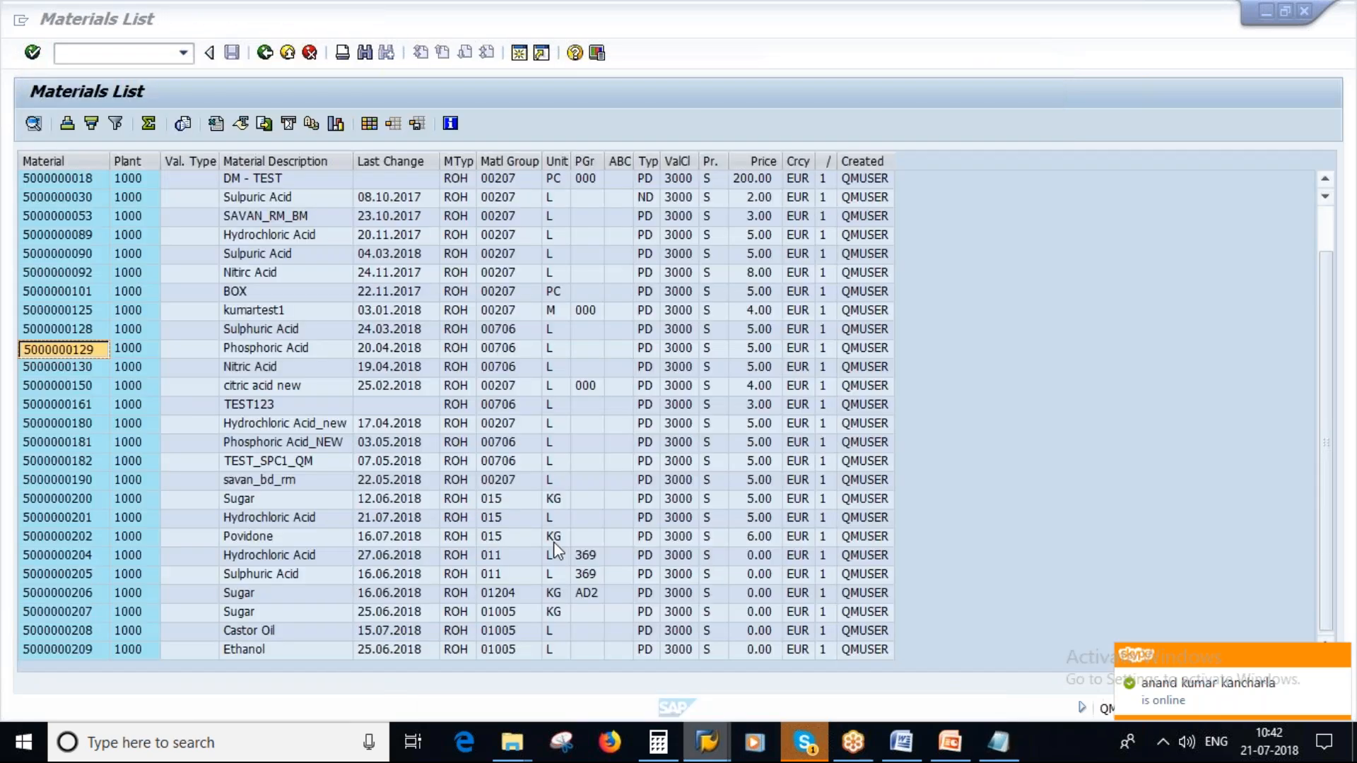
left_click(79, 347)
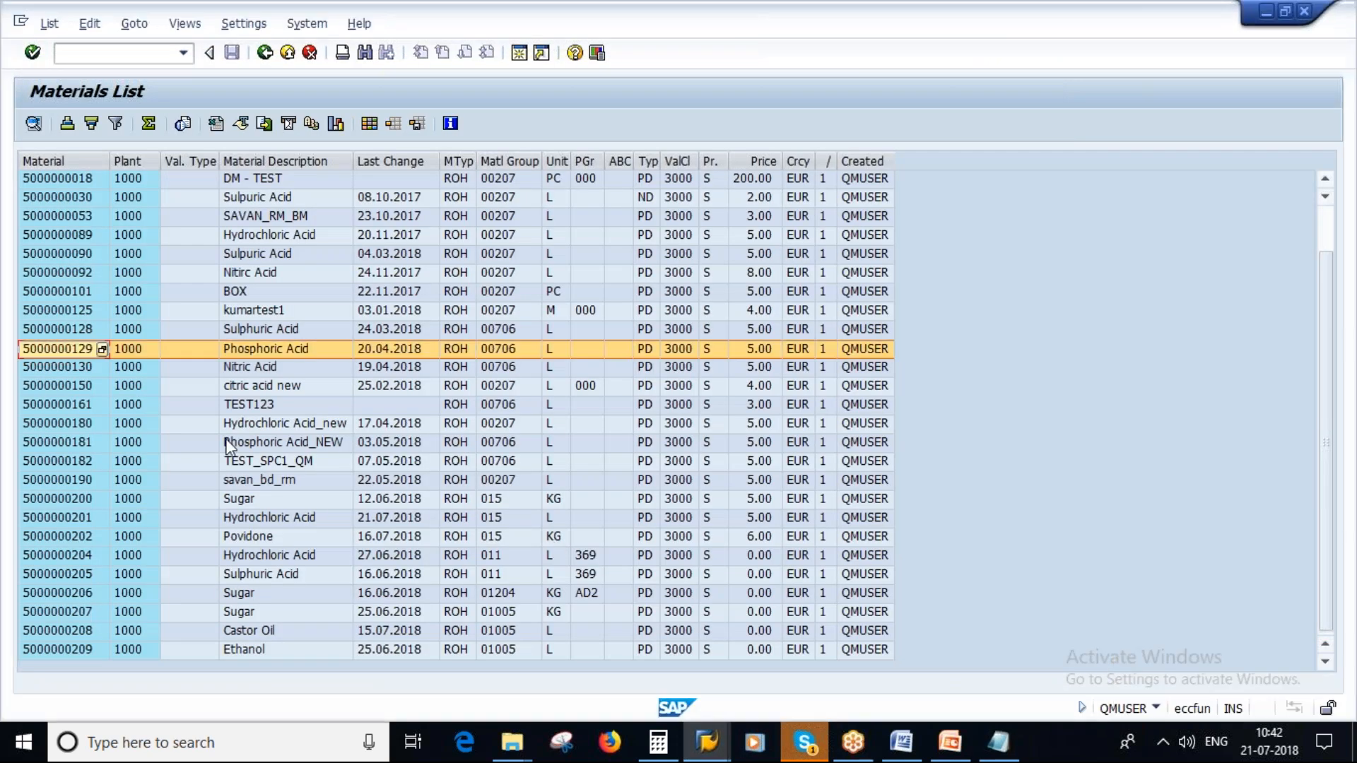
key("alt+Tab")
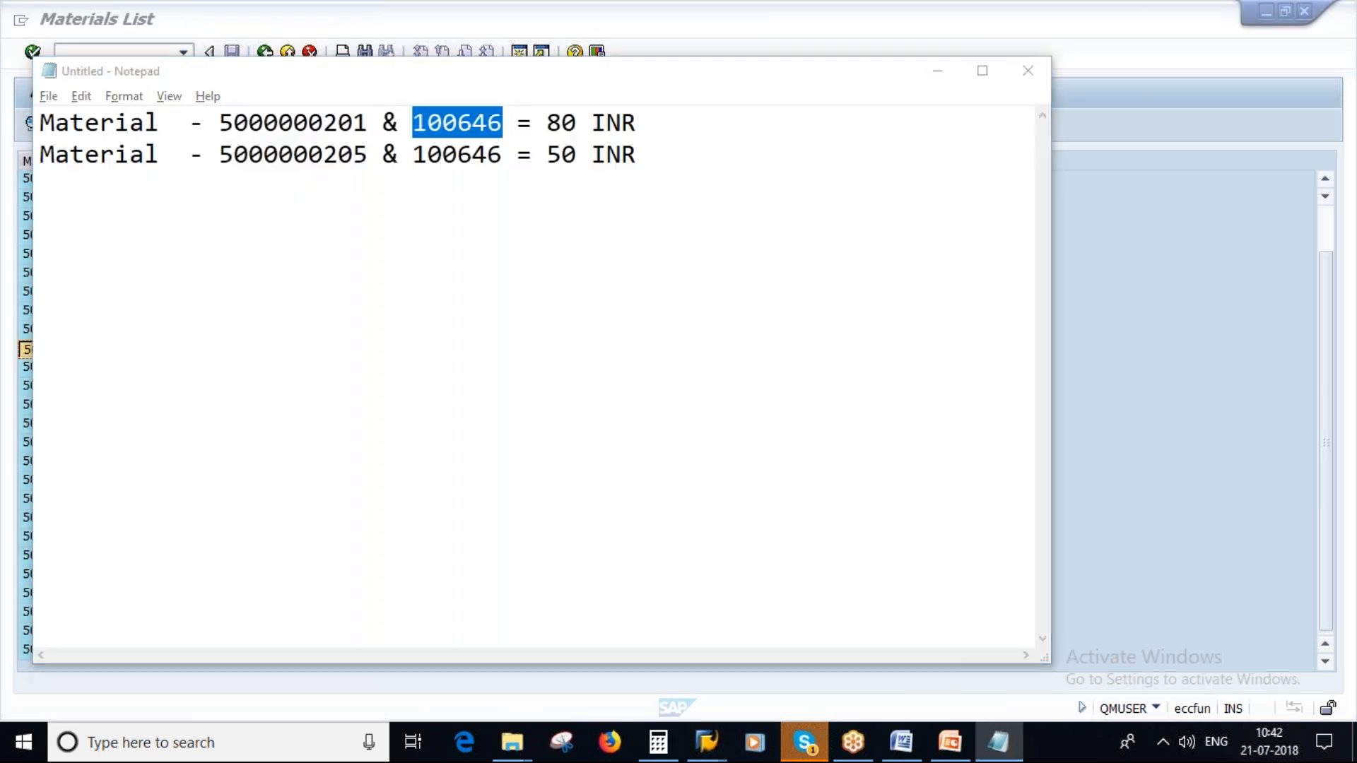
key("alt+Tab")
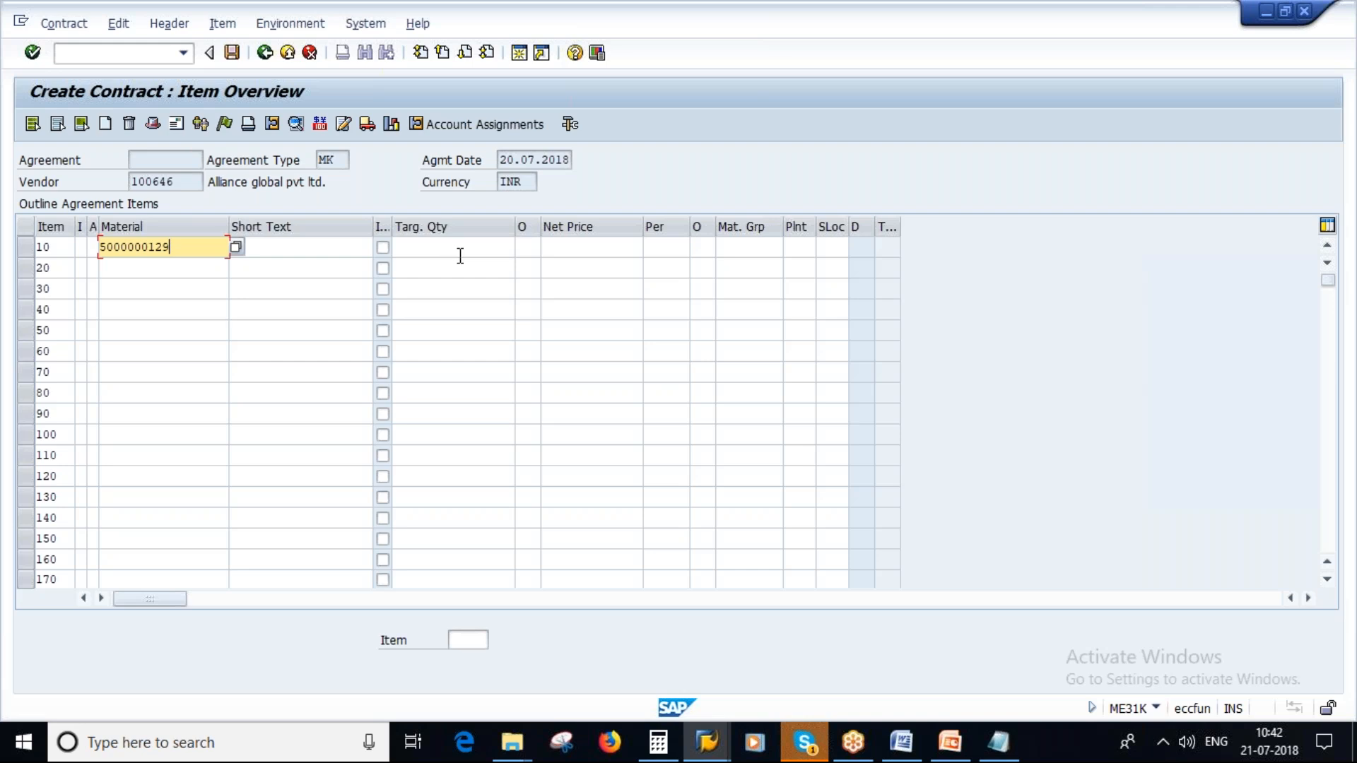
- Set item 10's target quantity to 1000 and net price to 10, leaving the plant blank, and confirm the item
left_click(424, 249)
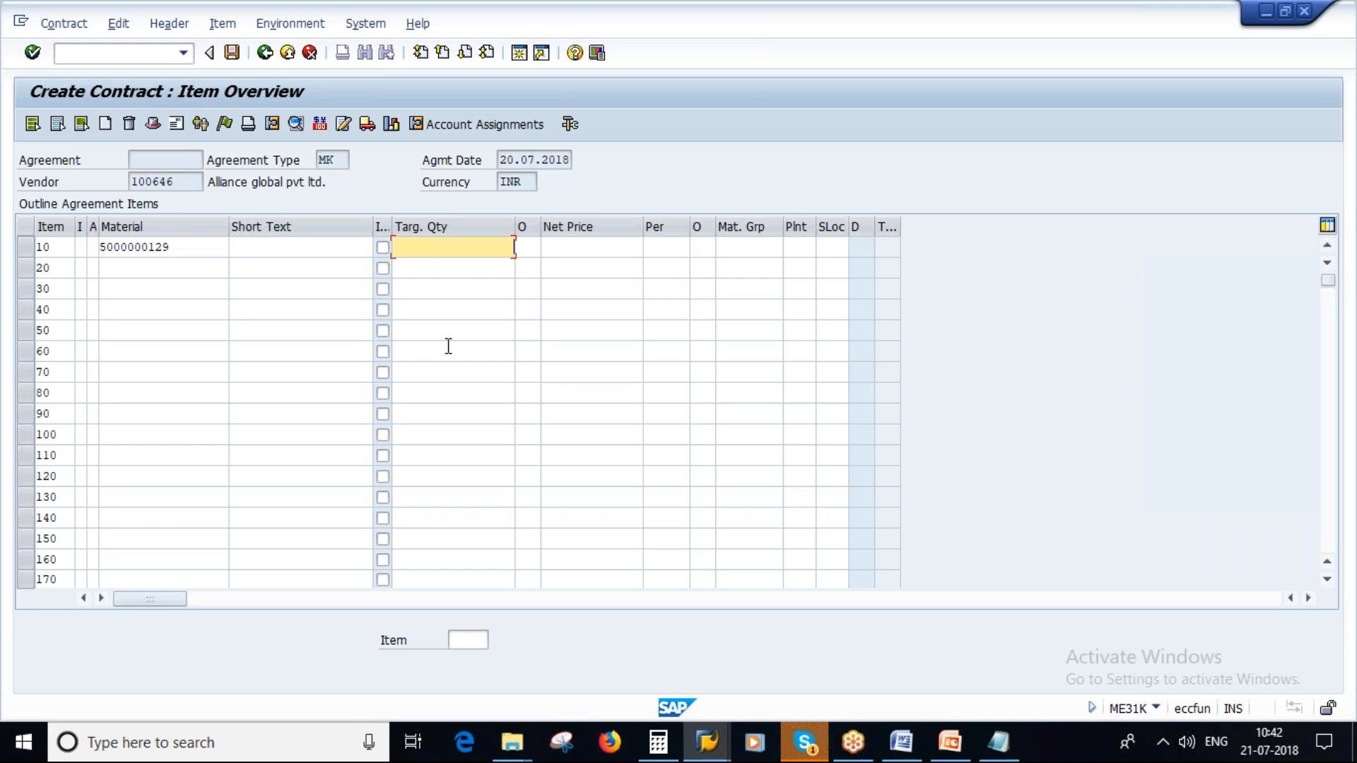
type("10000")
key("BackSpace")
left_click(799, 248)
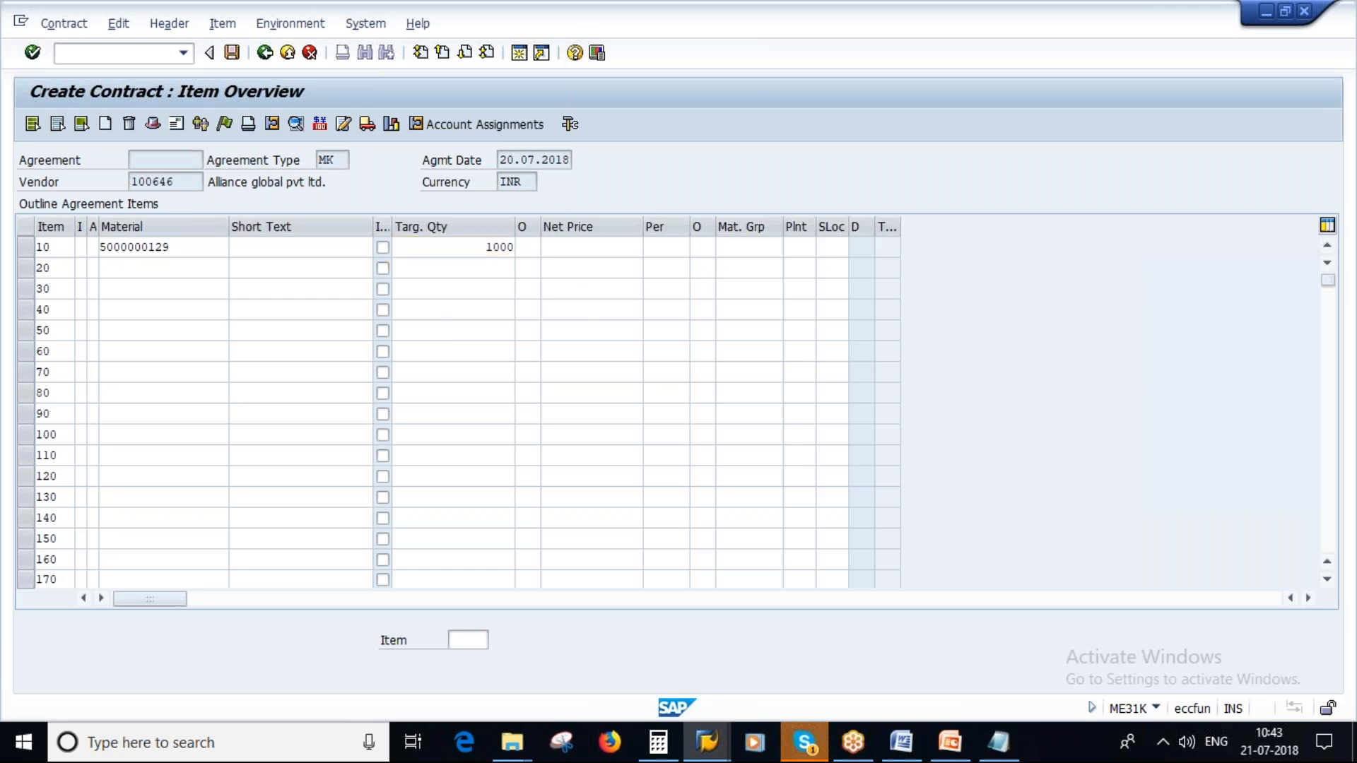
key("Return")
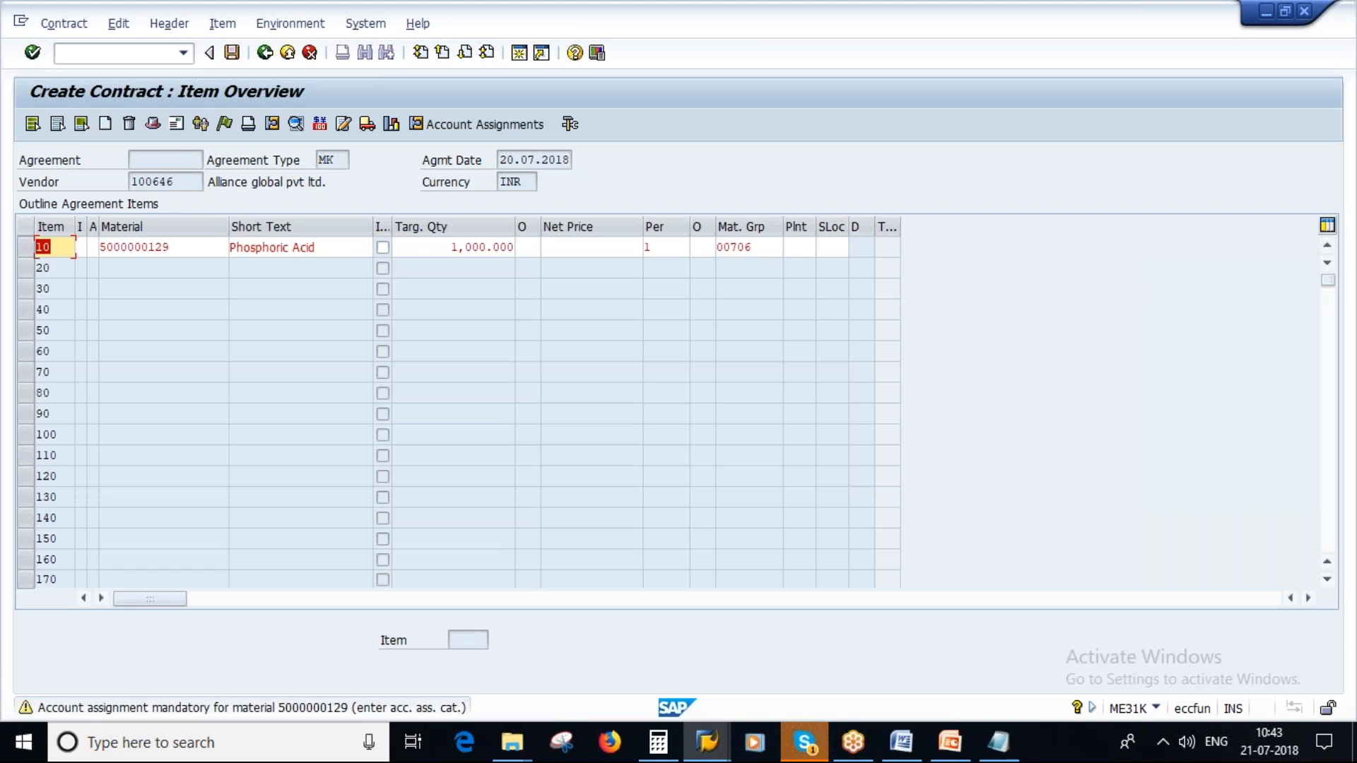
key("Return")
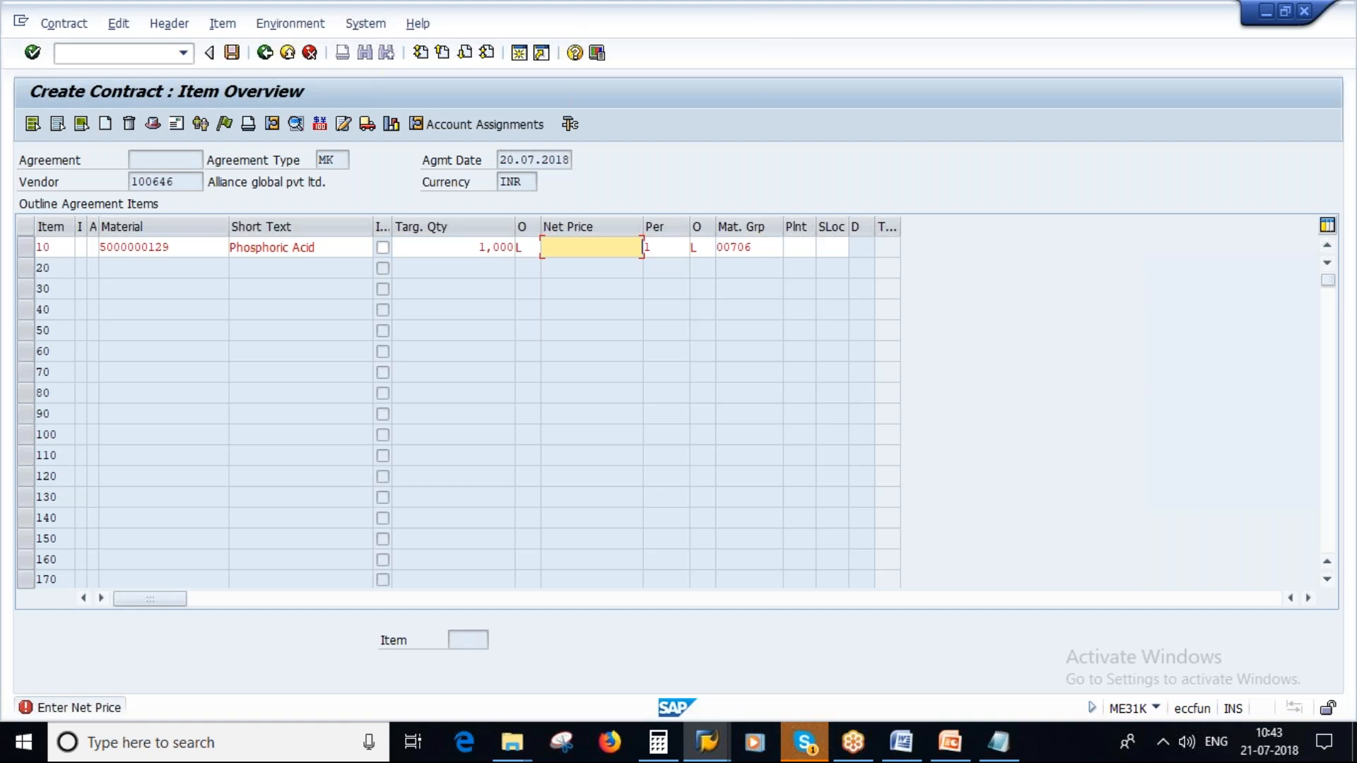
type("10")
key("Return")
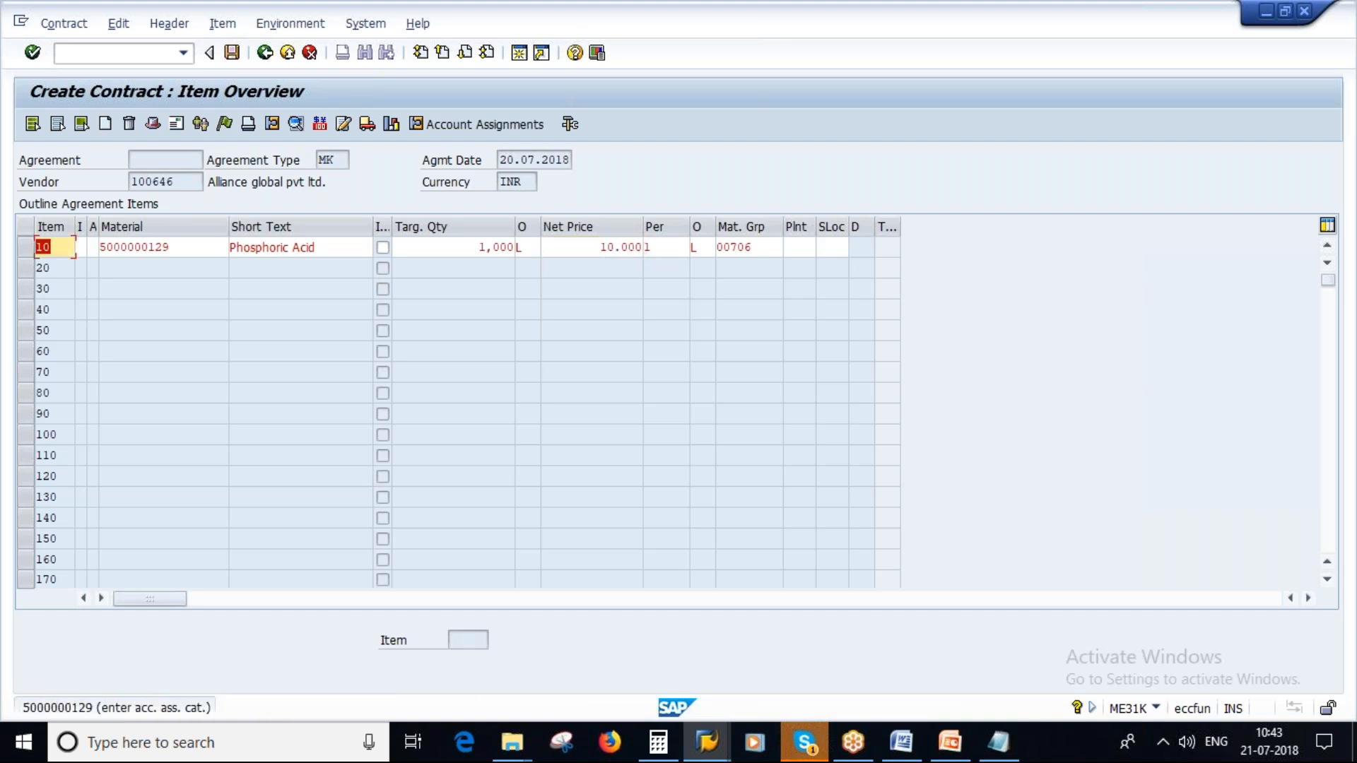
key("Return")
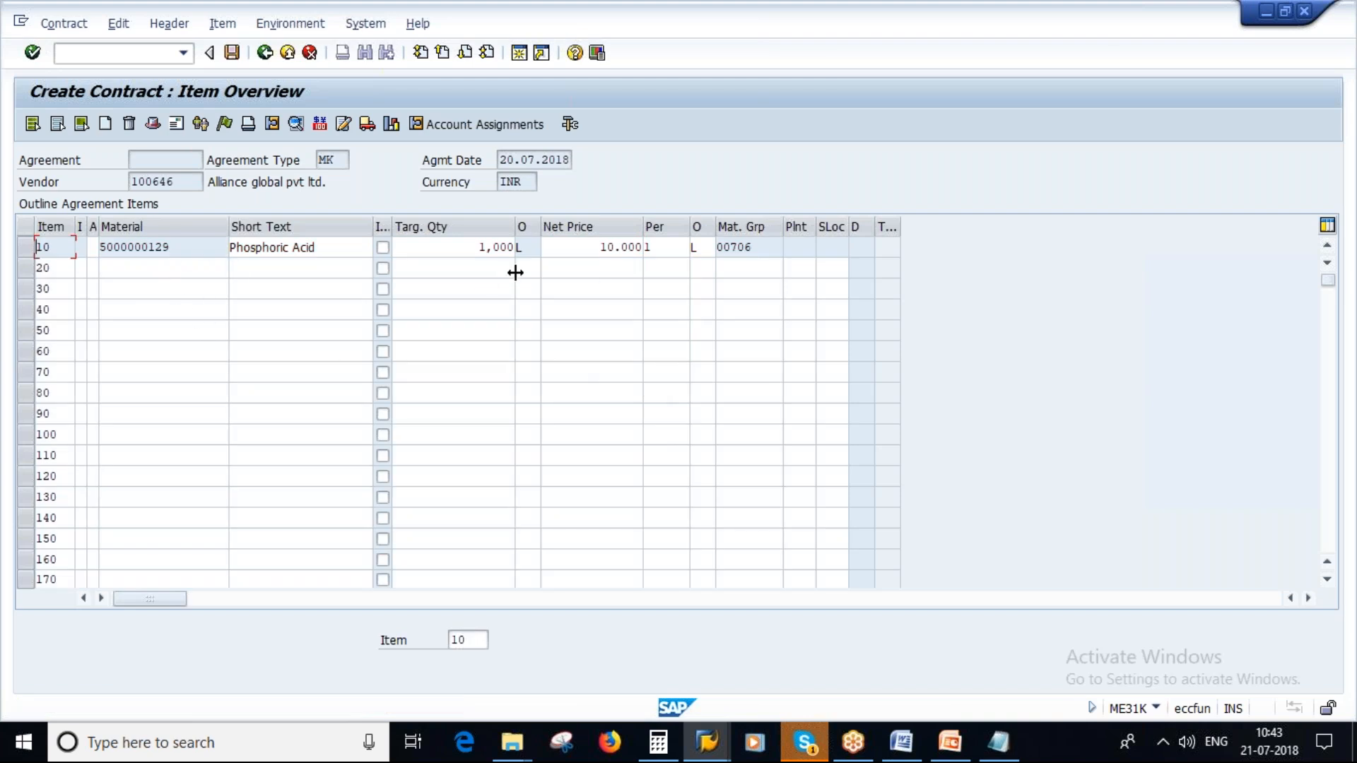
- Review item 10's material and target quantity together with the contract's vendor
double_click(188, 247)
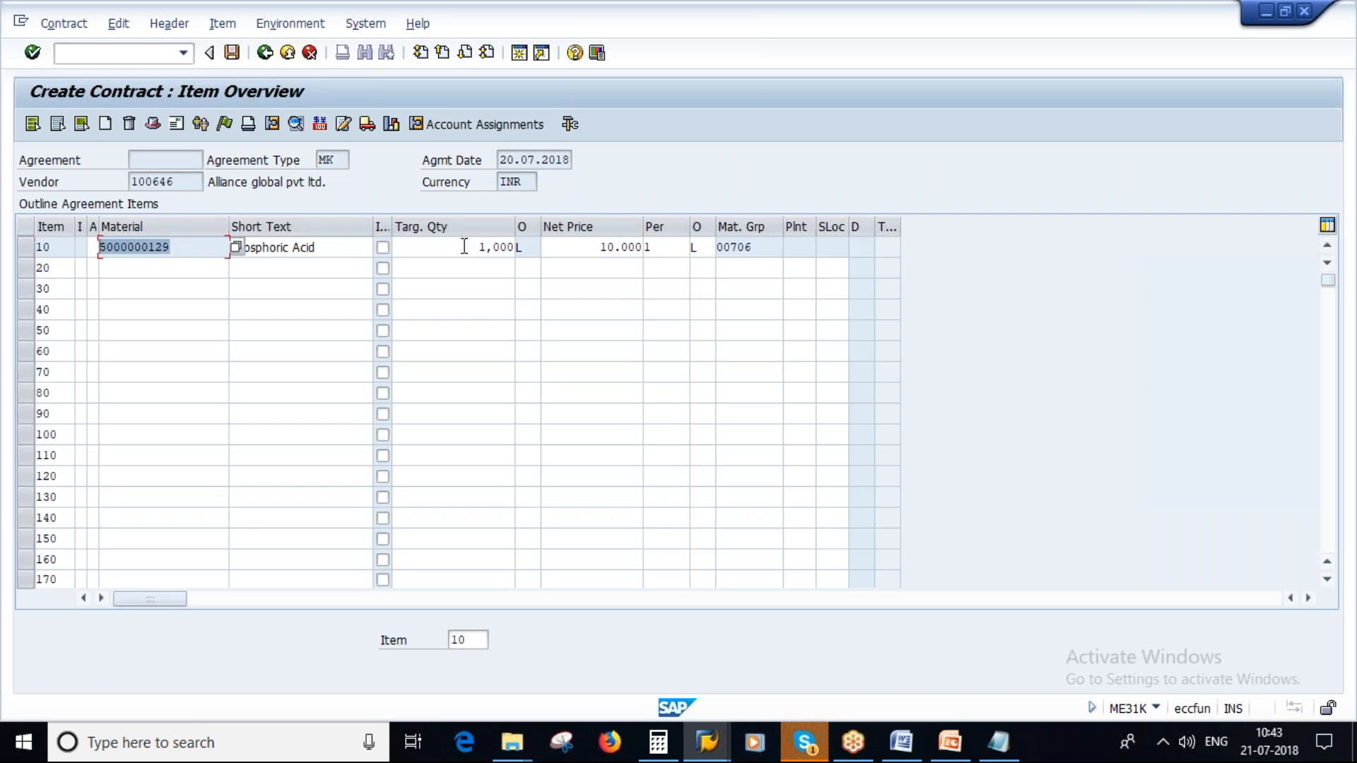
double_click(467, 247)
key("Return")
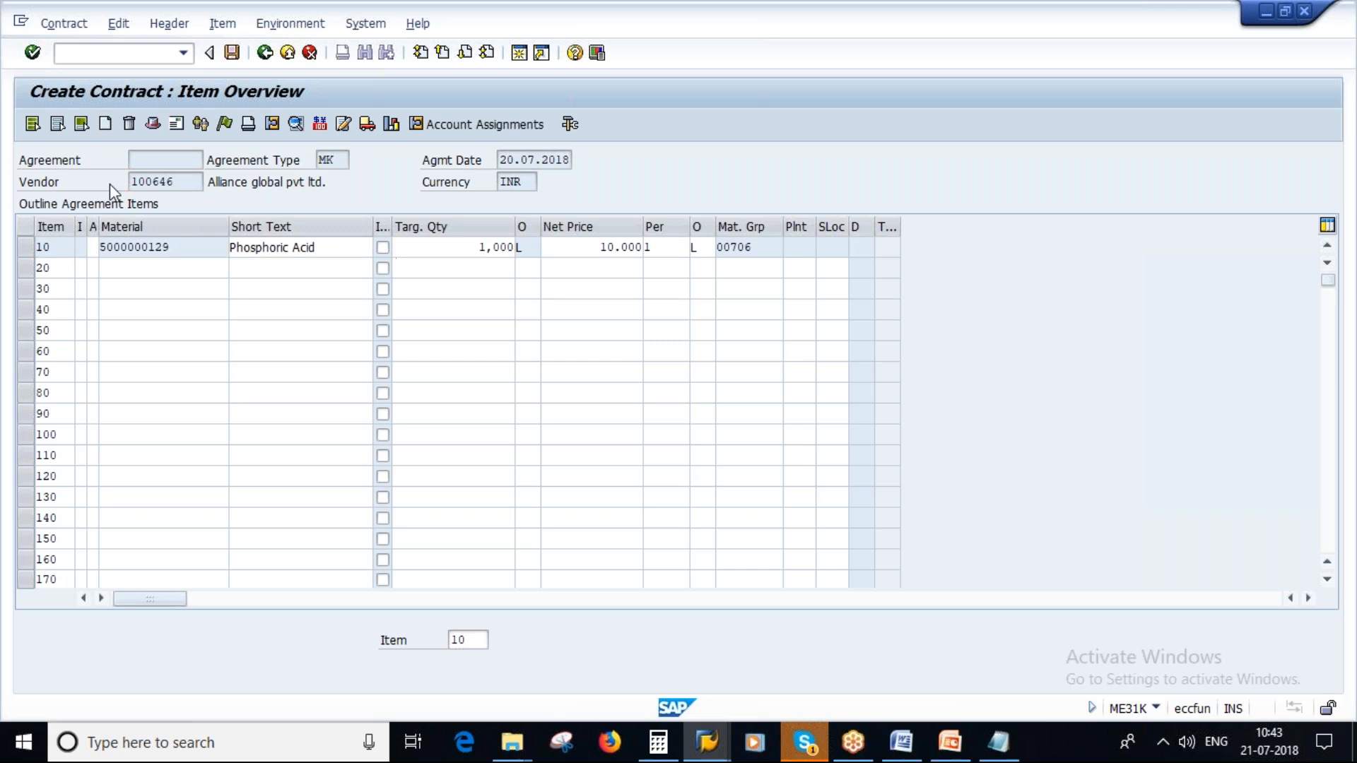
double_click(152, 181)
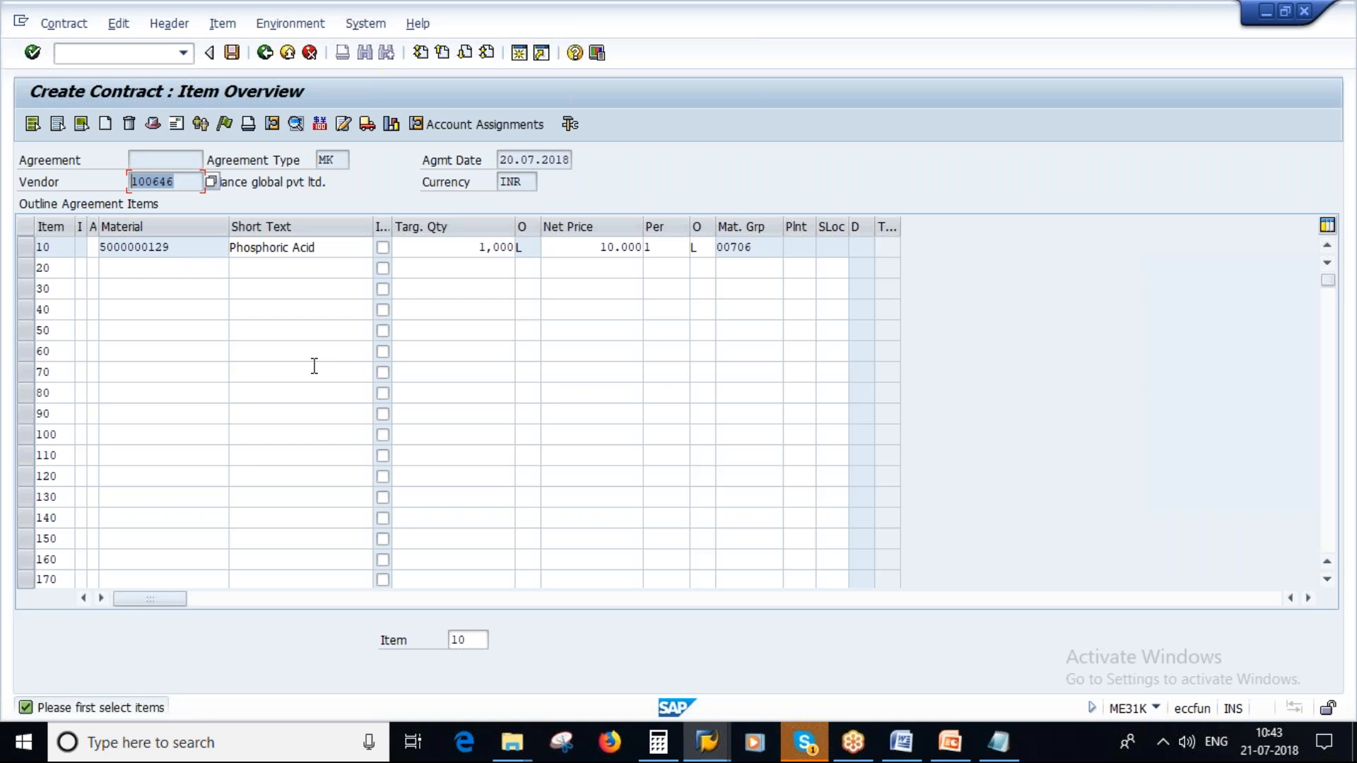
- Open item 10's additional data, examine the pricing date category options such as Delivery Date, and return to the item overview
left_click(26, 247)
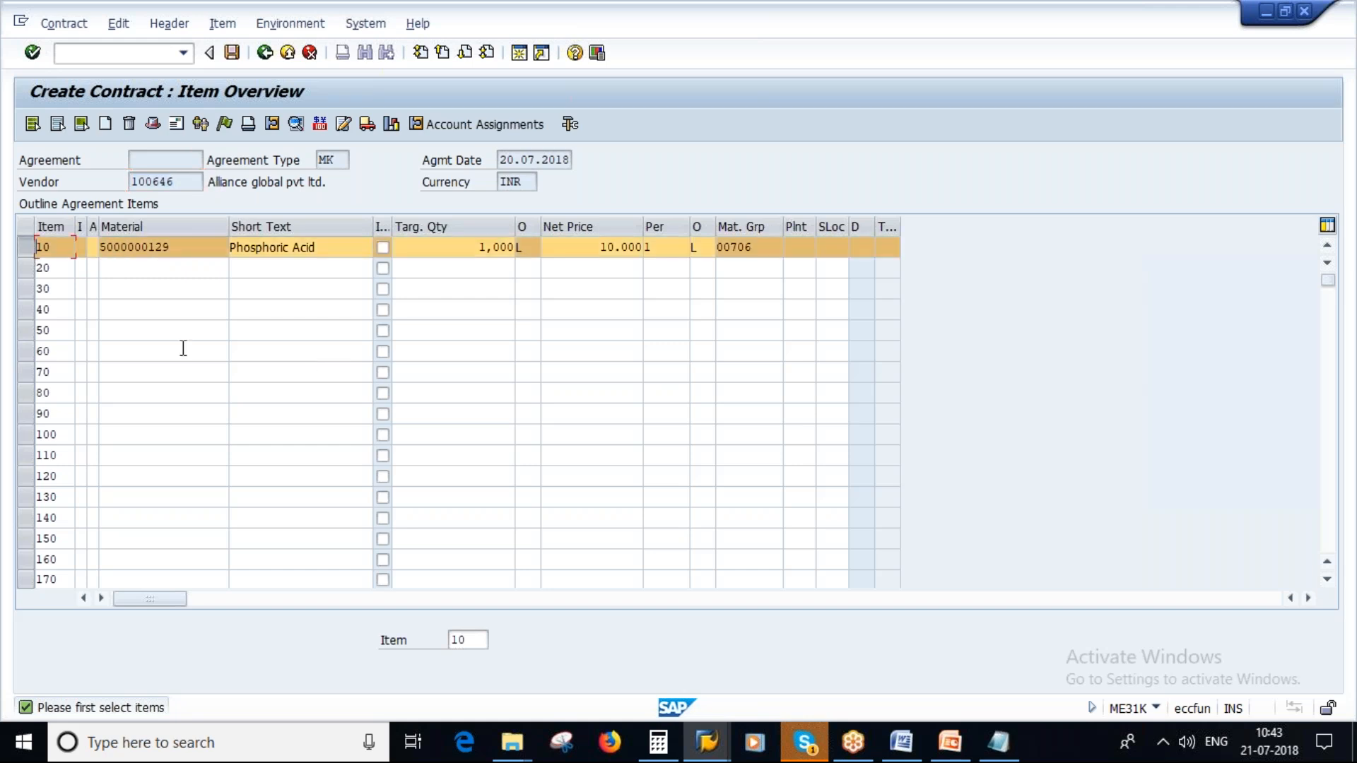
left_click(295, 124)
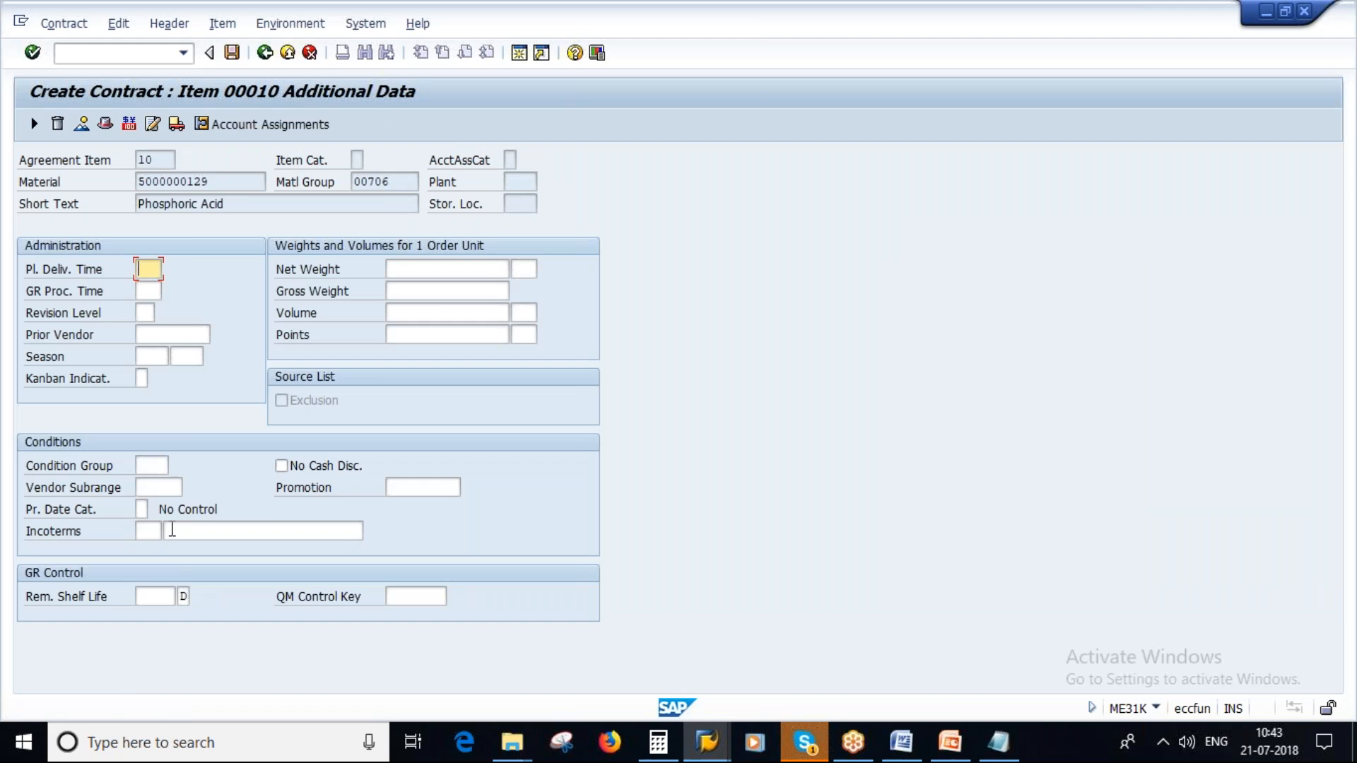
left_click(142, 509)
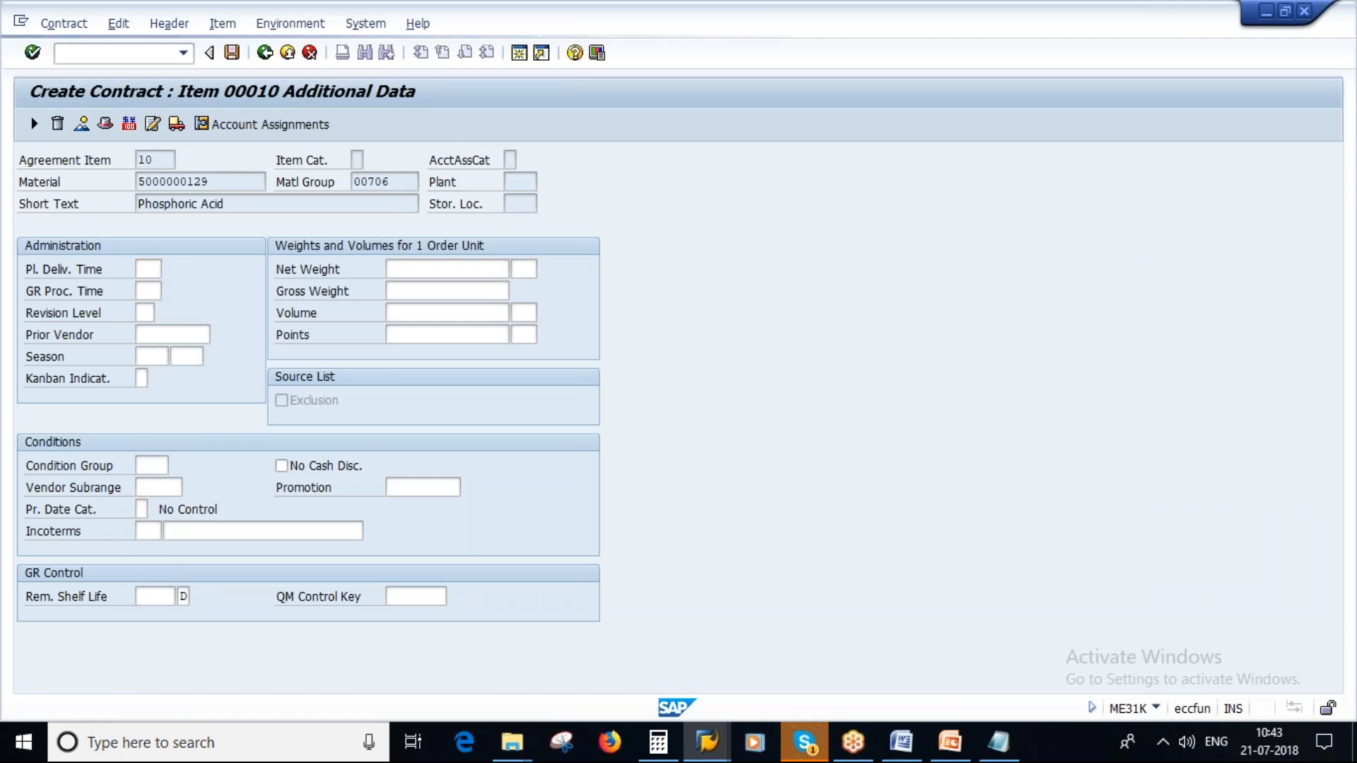
key("F4")
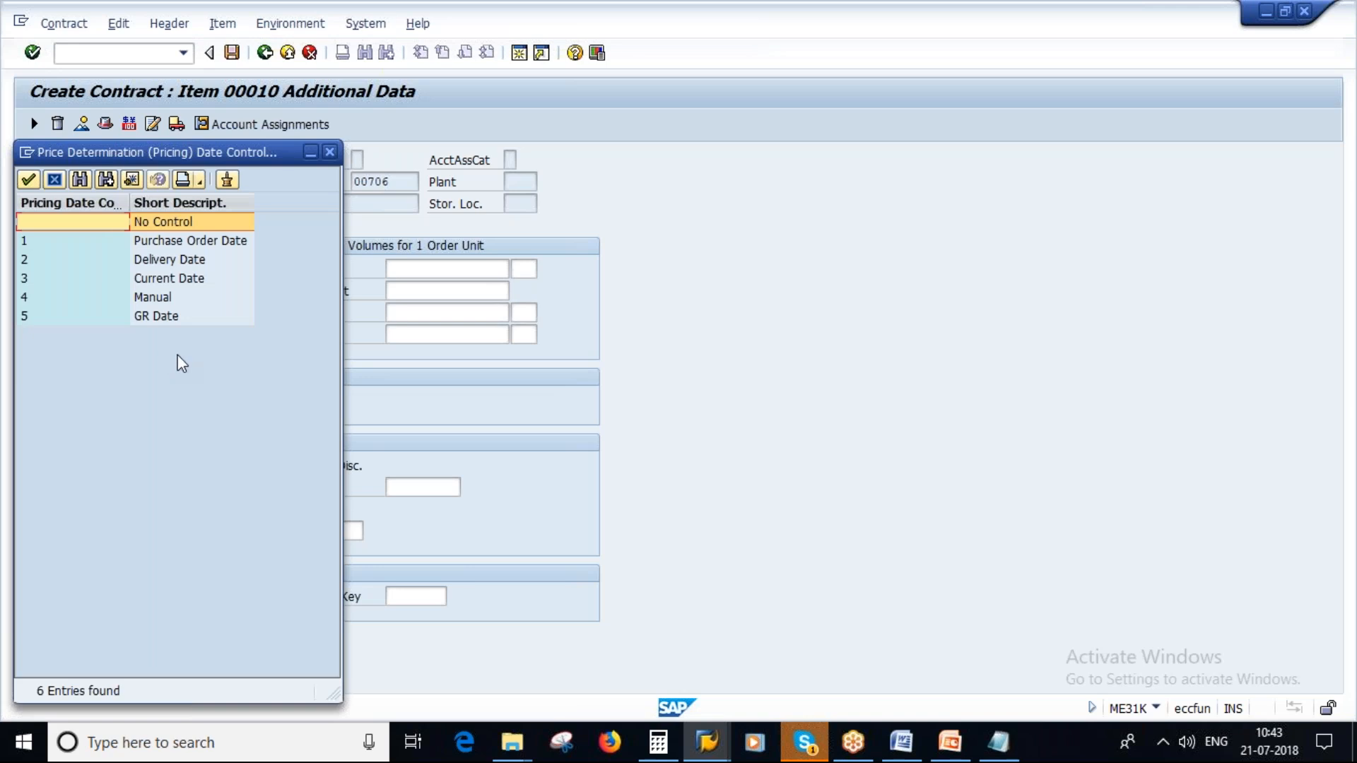
left_click_drag(152, 152, 274, 191)
left_click(278, 305)
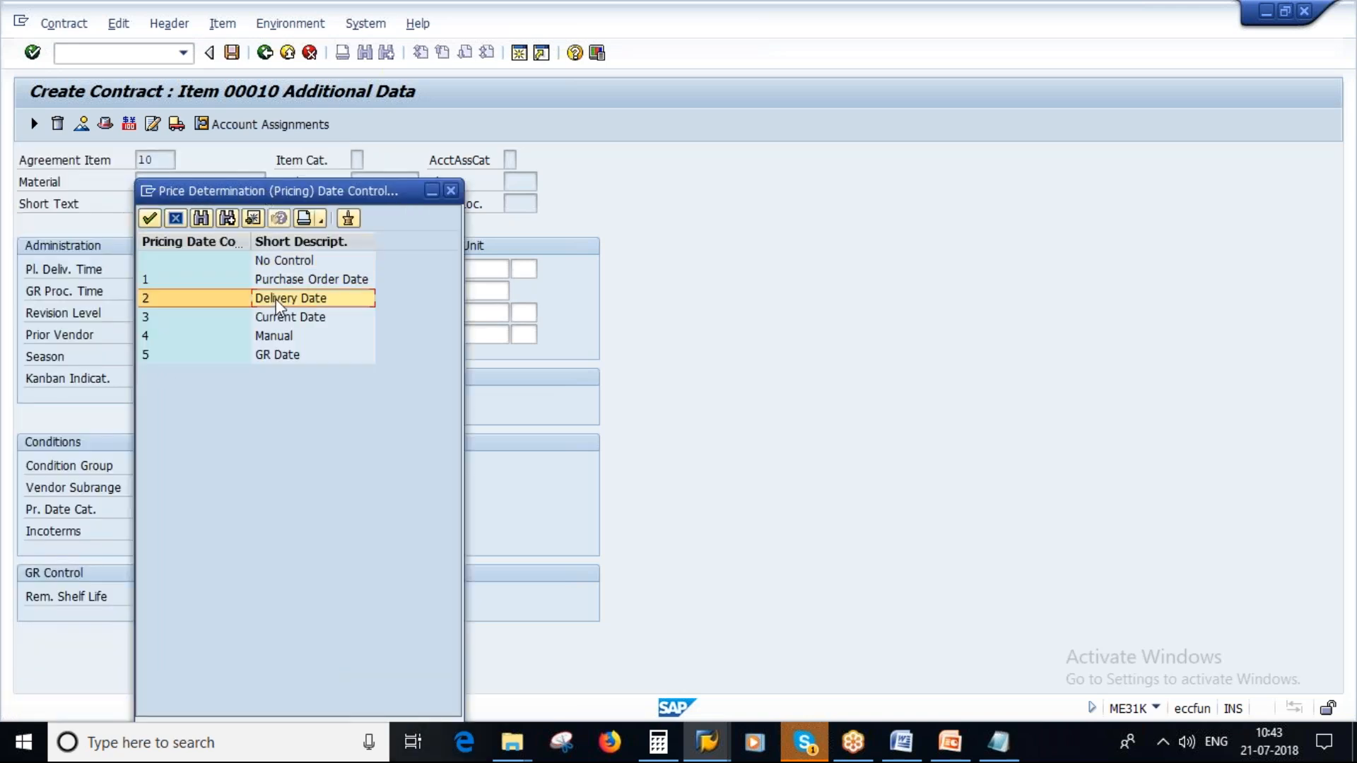
double_click(278, 305)
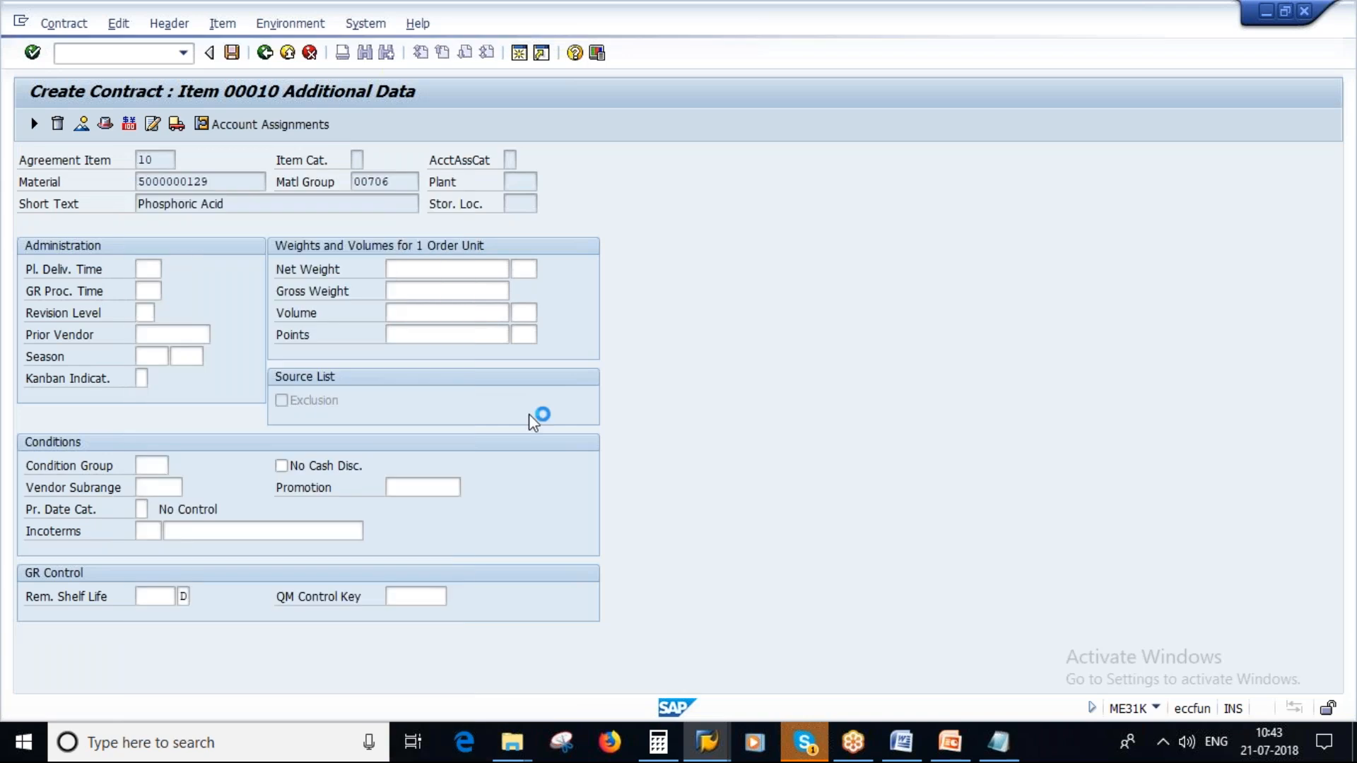
key("F3")
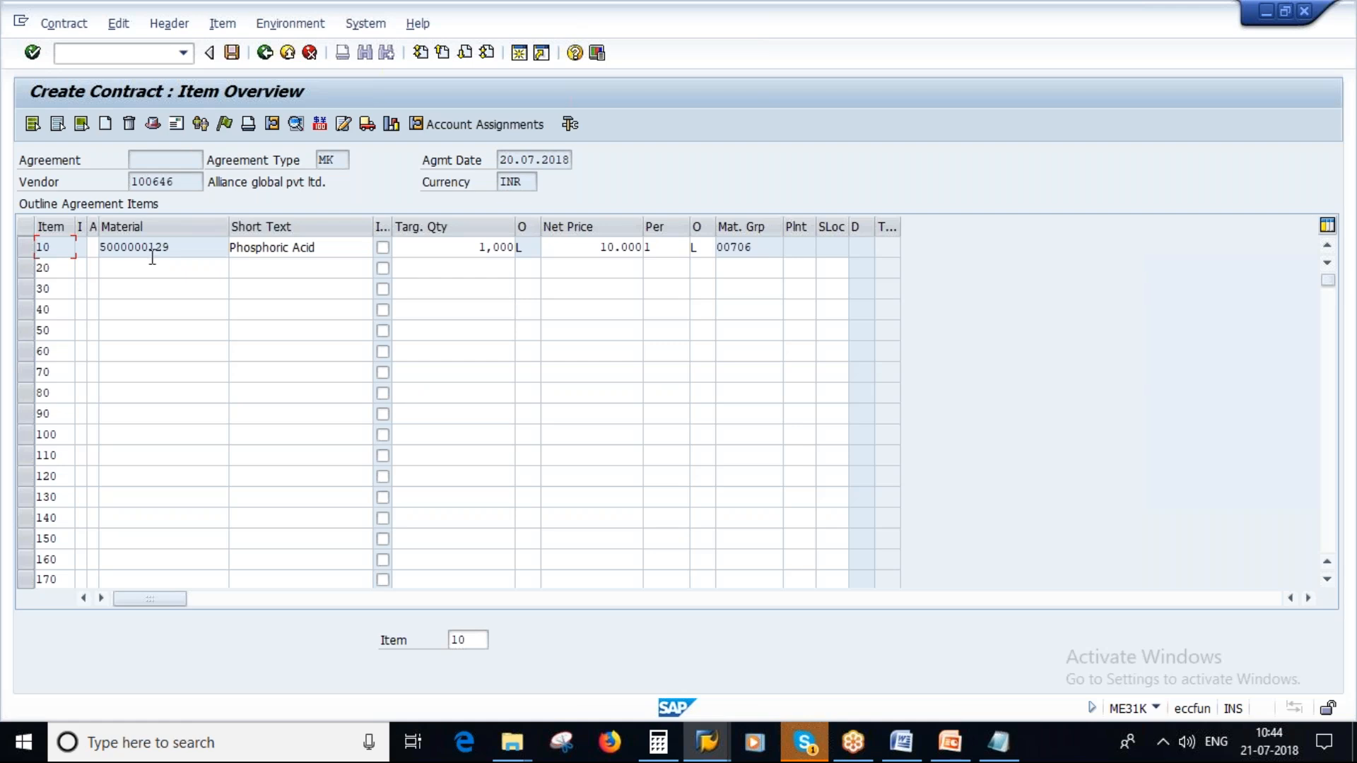
- Open item 10's PB00 gross price condition, look at its scales and return to the condition supplements
left_click(26, 248)
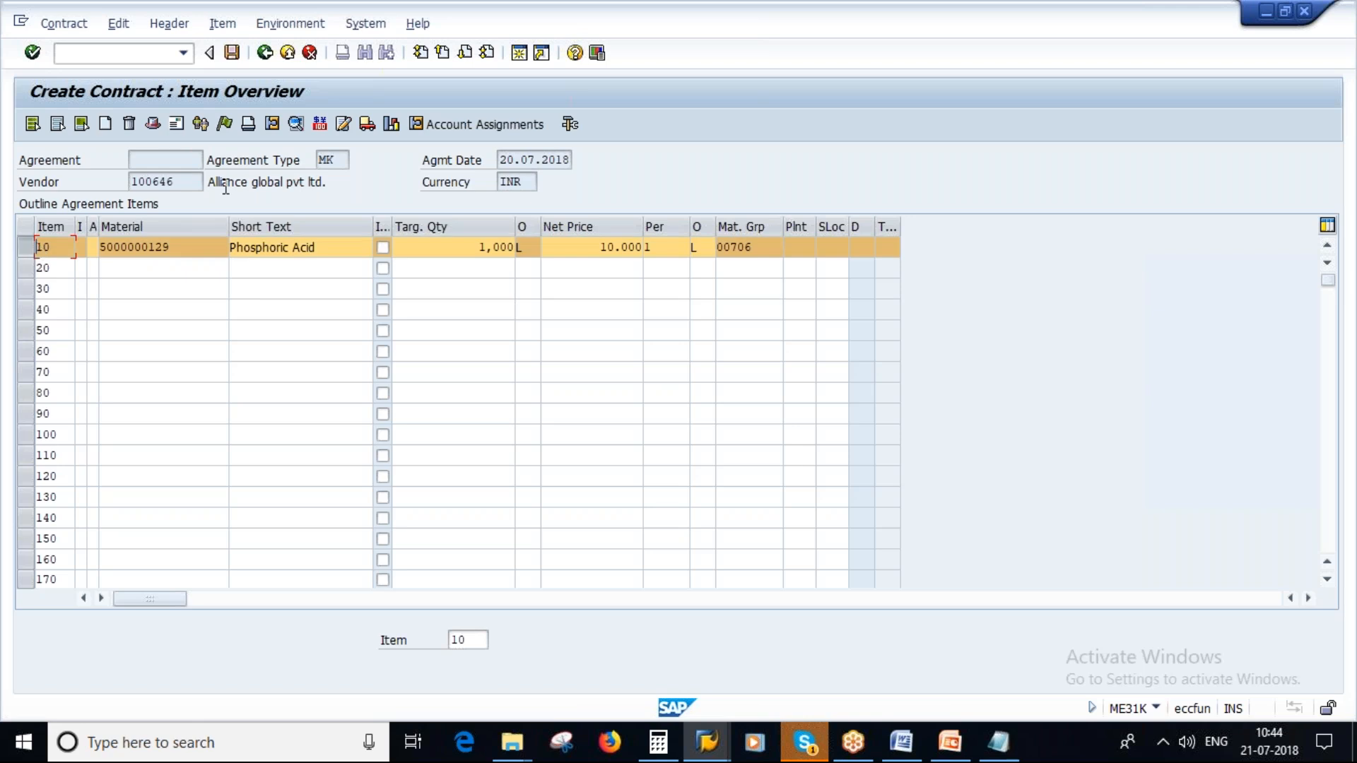
left_click(322, 128)
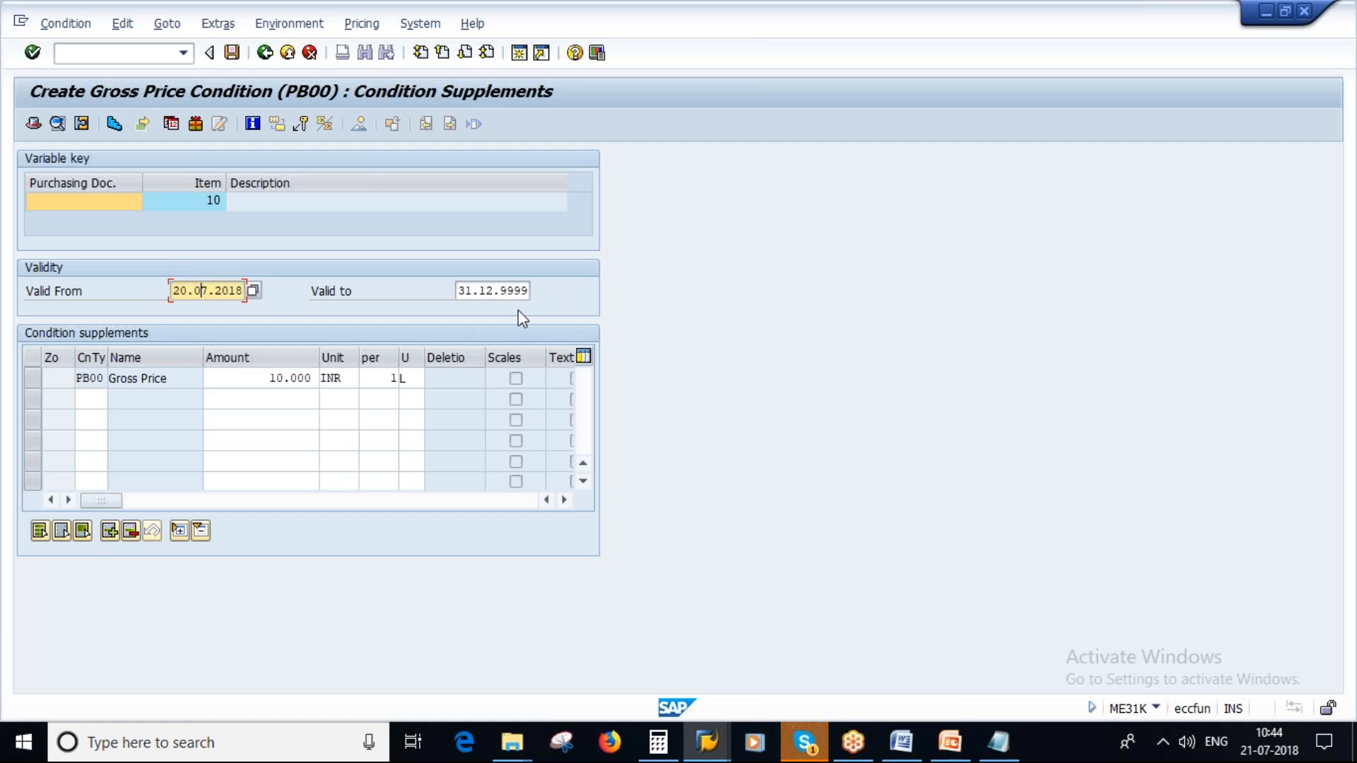
left_click(508, 291)
double_click(265, 379)
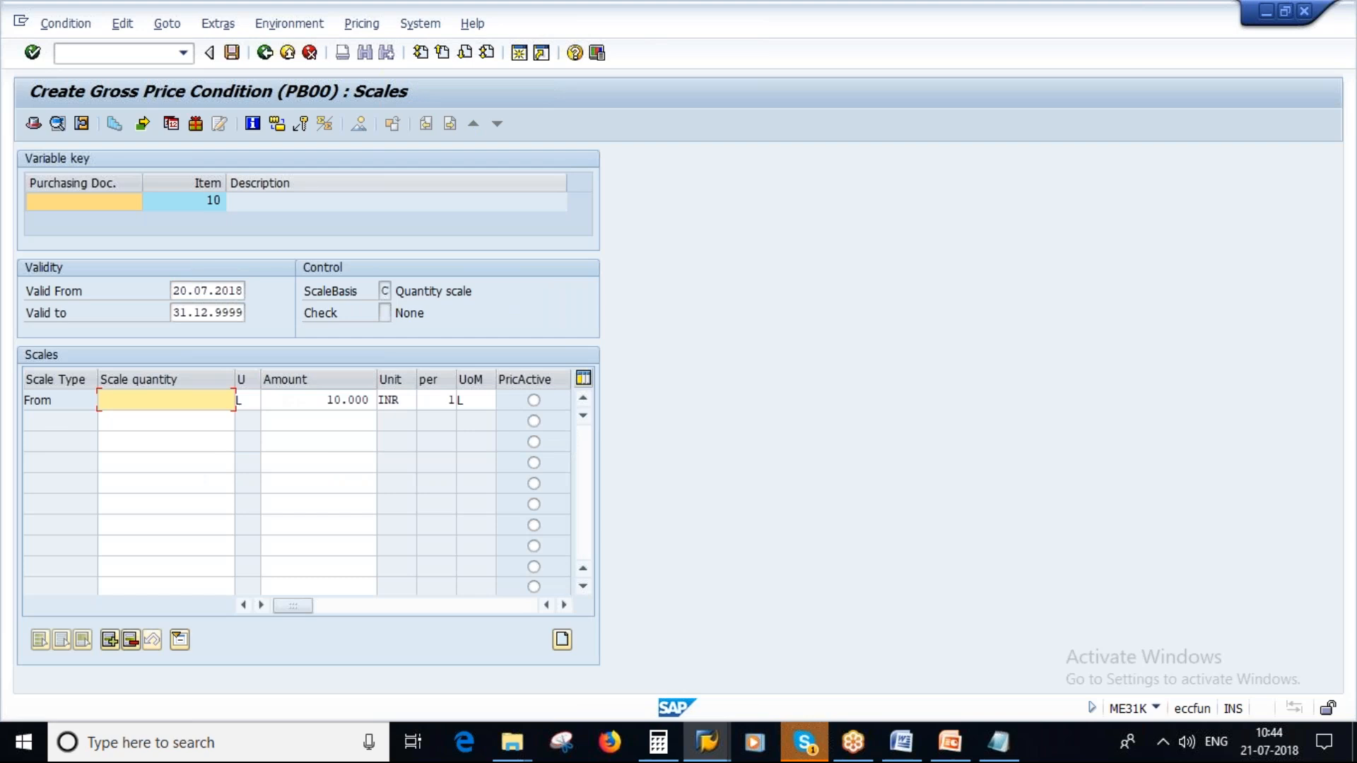
left_click(264, 52)
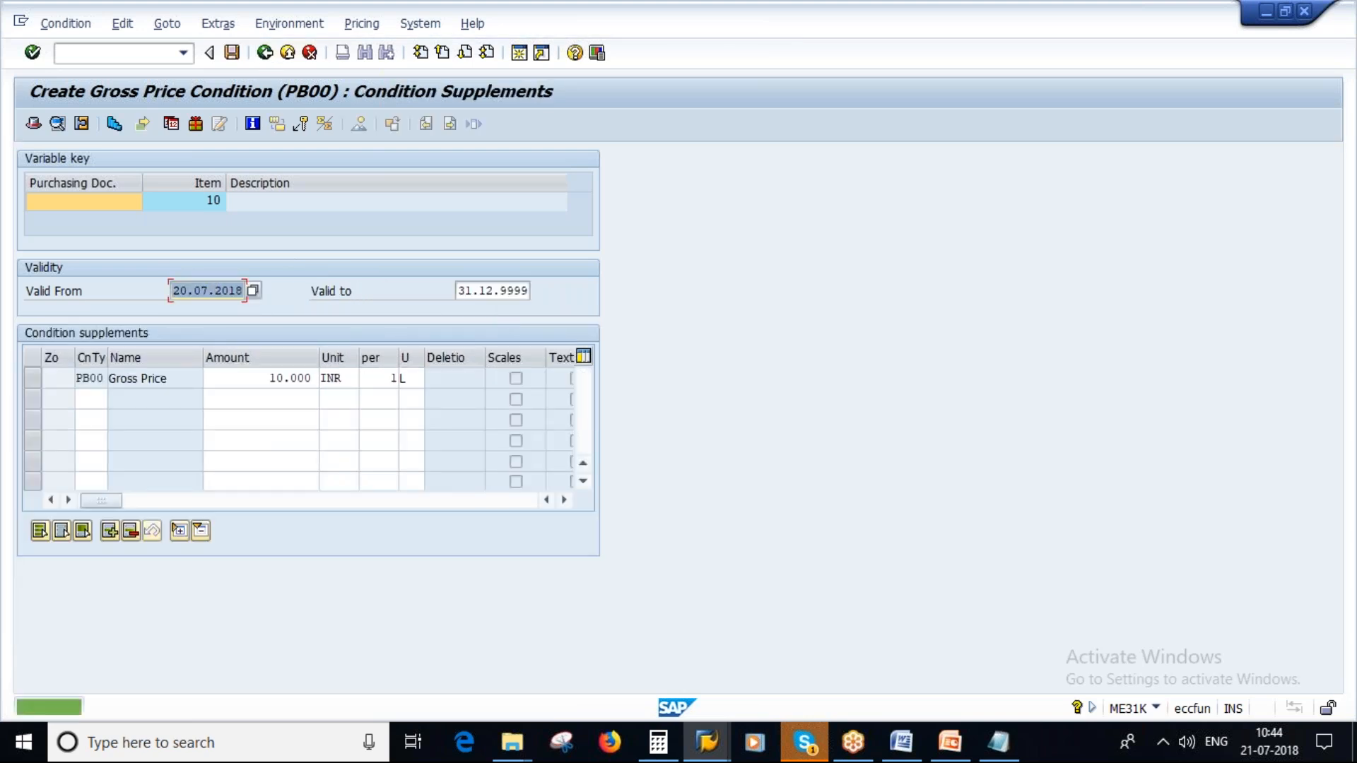
- Set the end of the gross price condition's validity to 31.07.2018
left_click(506, 290)
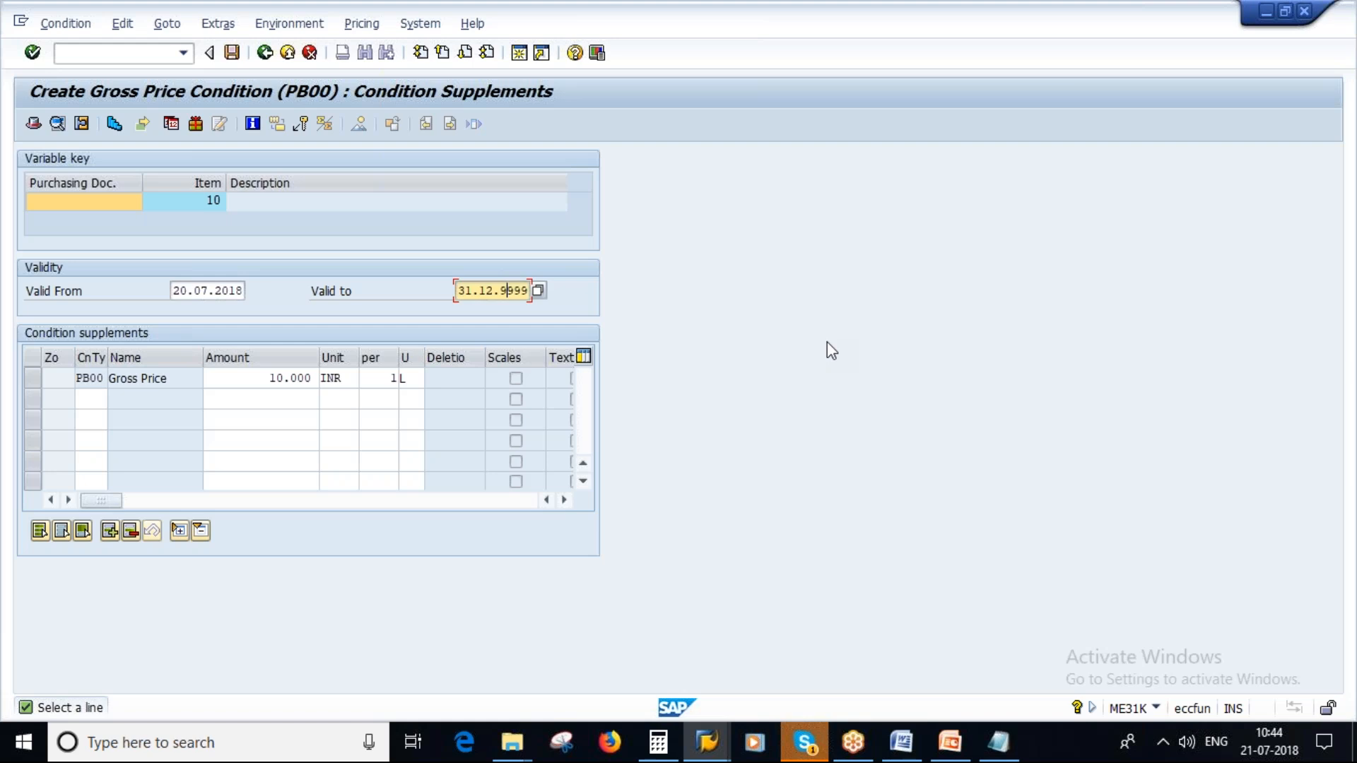
left_click_drag(267, 377, 322, 378)
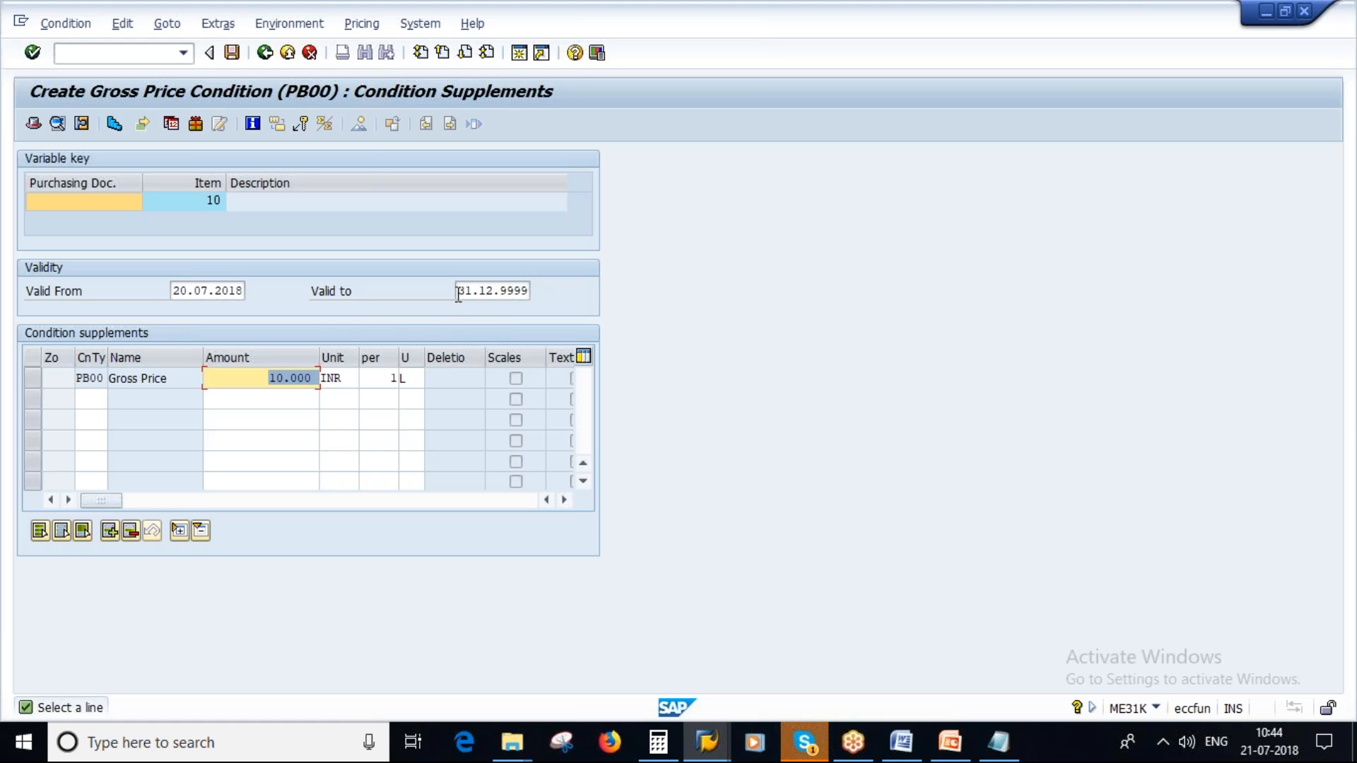
left_click(459, 291)
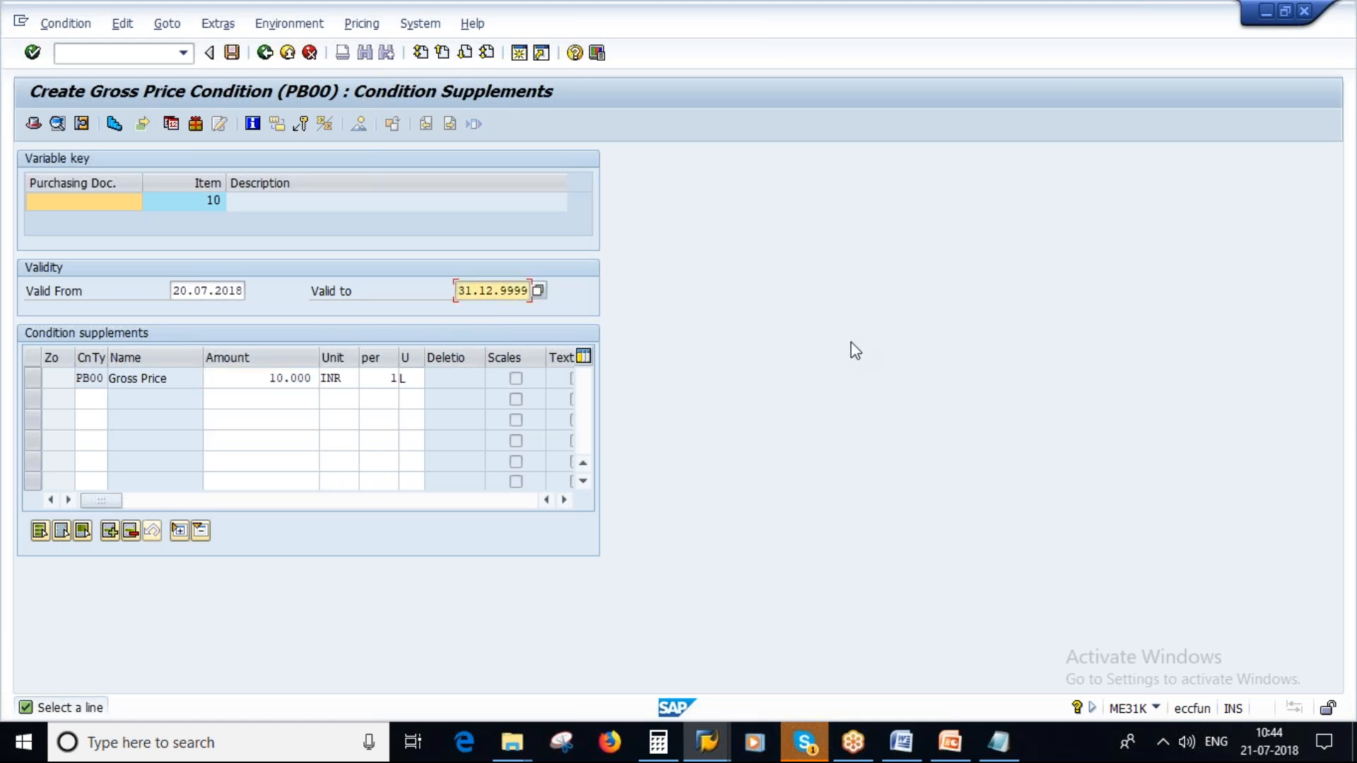
key("Delete")
key("Delete")
key("Delete")
key("Delete")
key("Delete")
key("Delete")
key("Delete")
key("Delete")
key("Delete")
key("Delete")
type("31.07.201")
key("Return")
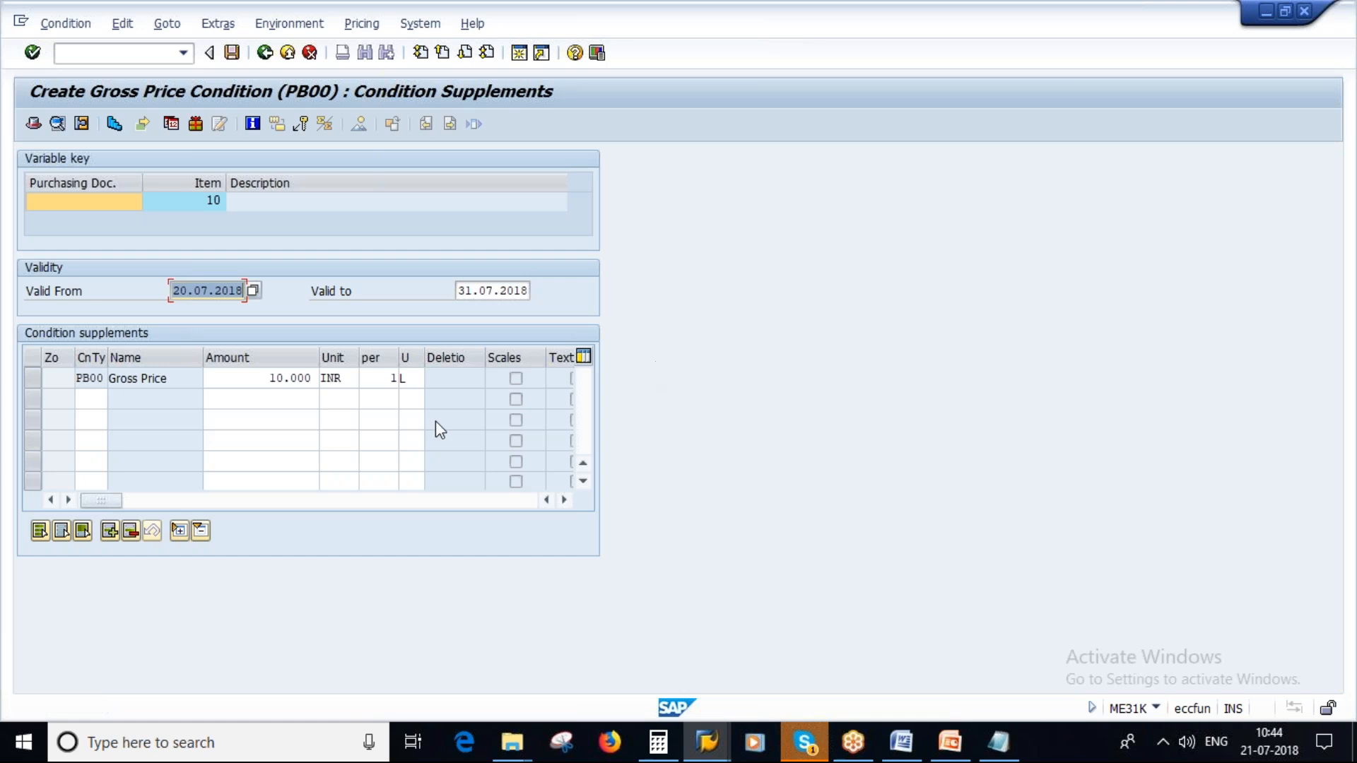
- Set the PB00 gross price to 8 INR, check the validity dates and leave the condition screen
left_click(279, 378)
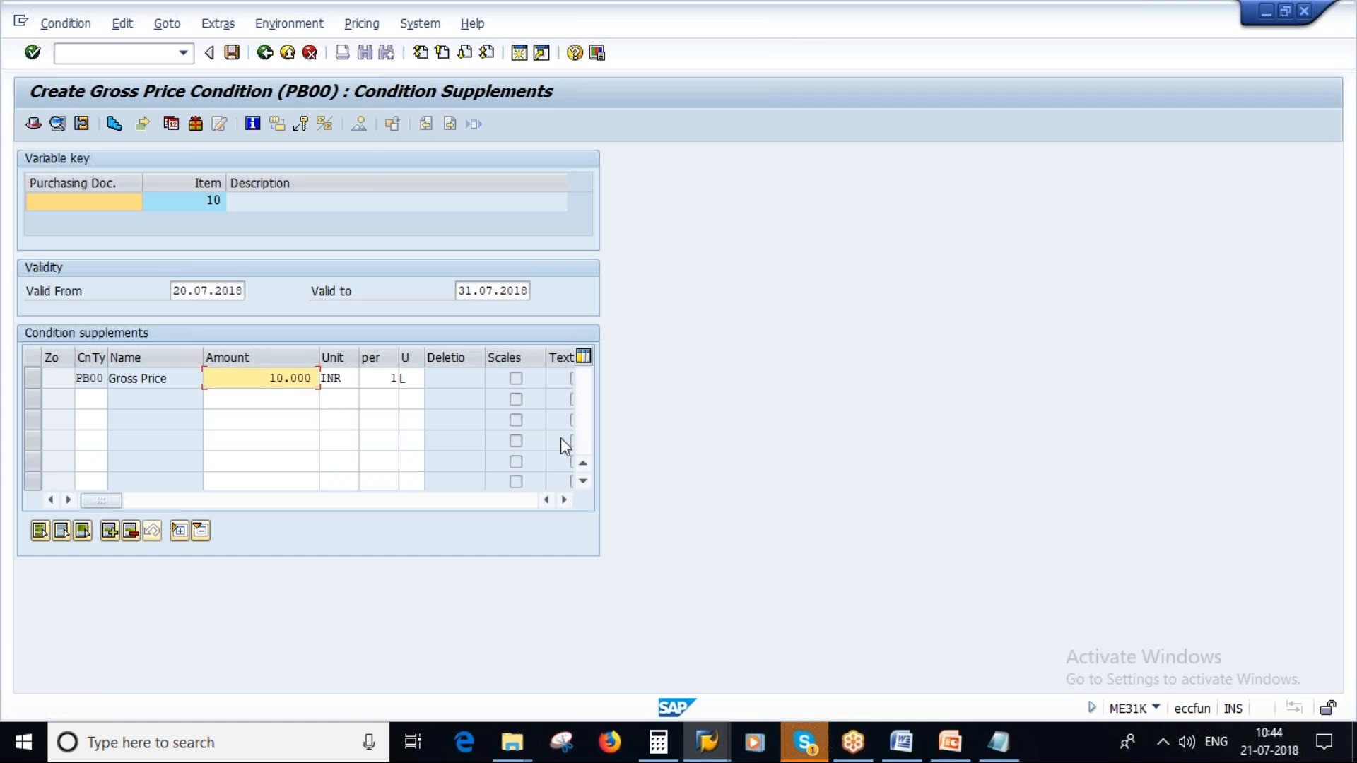
key("BackSpace")
key("BackSpace")
key("Return")
left_click(207, 290)
left_click(486, 290)
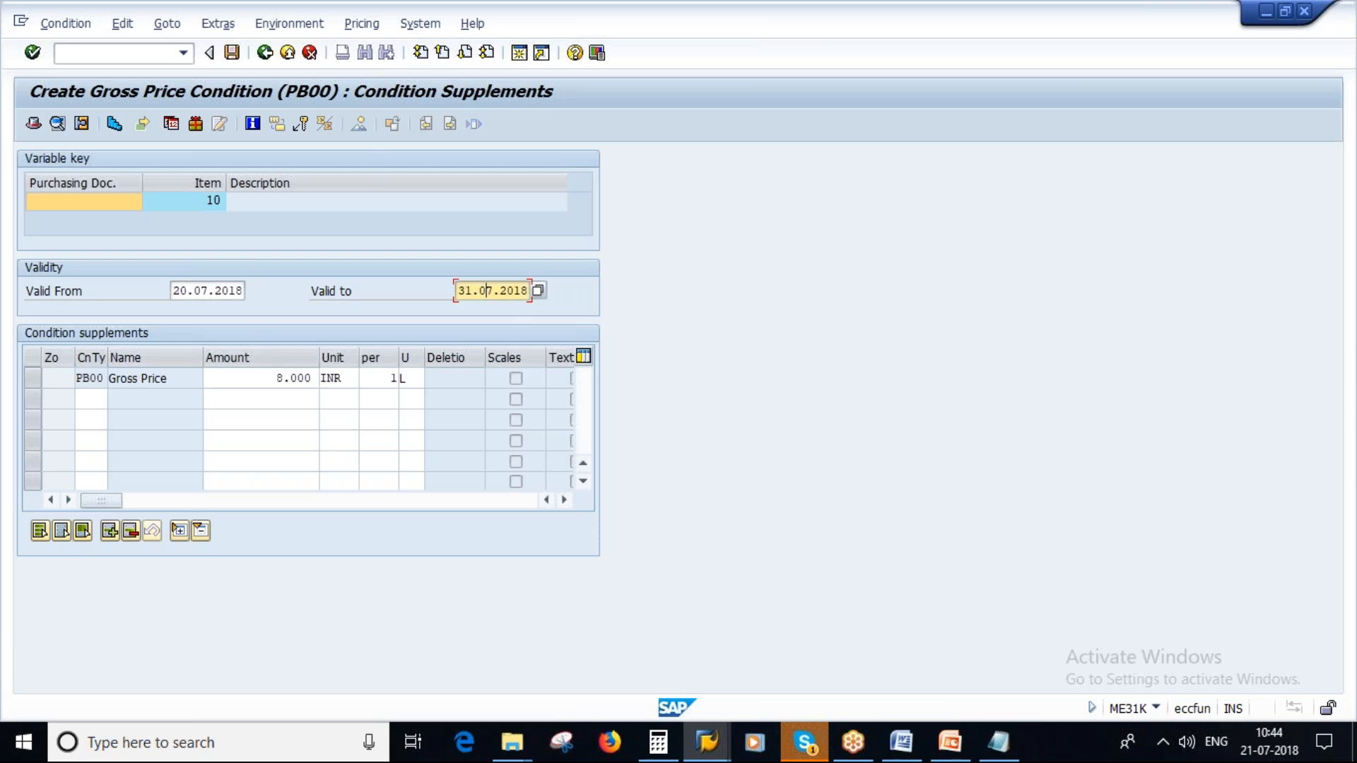
left_click(285, 381)
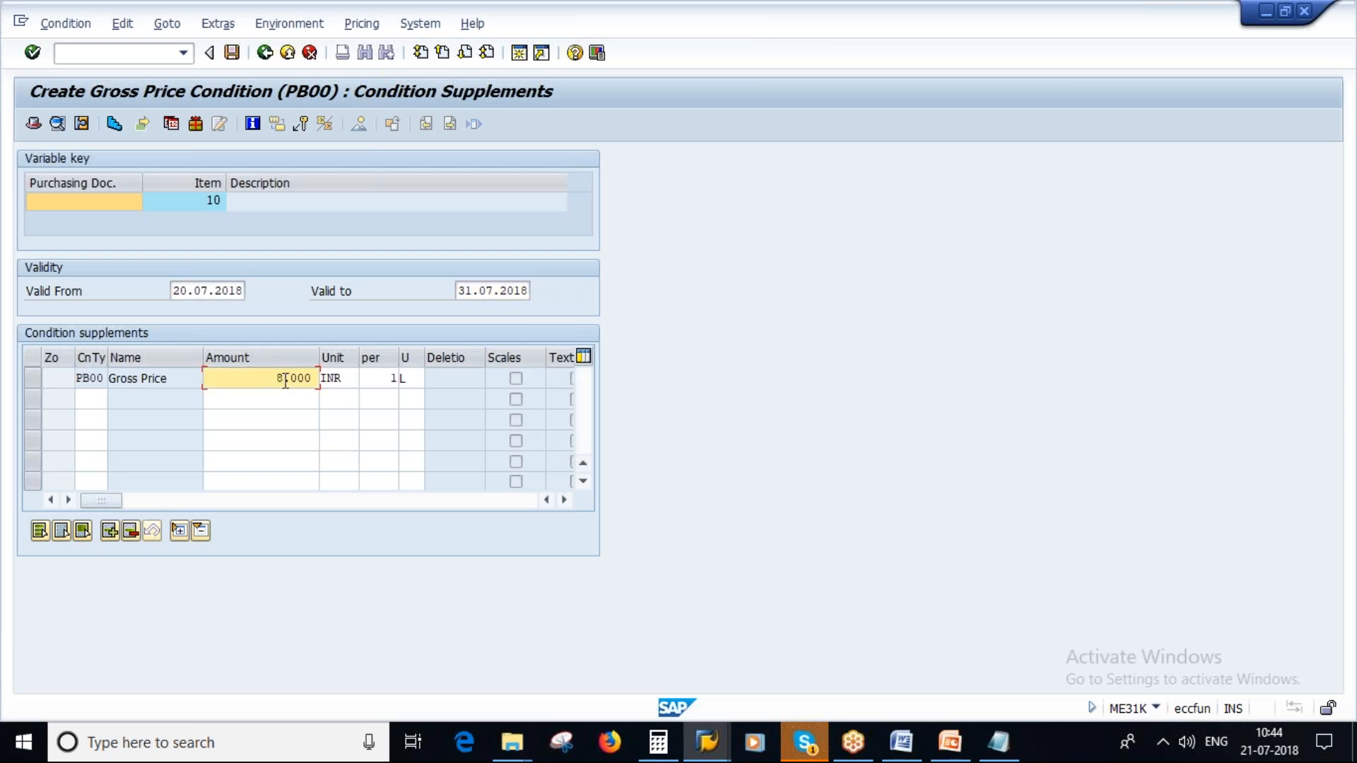
left_click(498, 290)
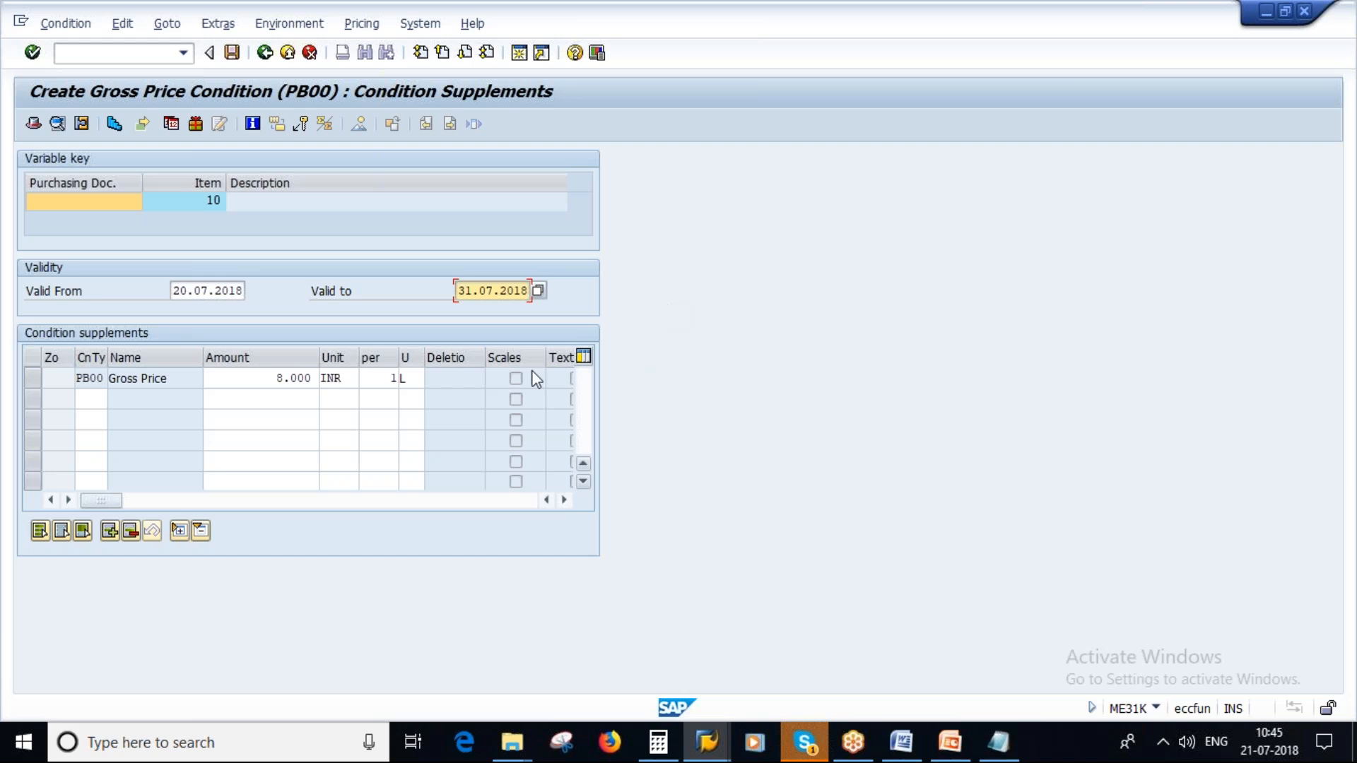
left_click(264, 53)
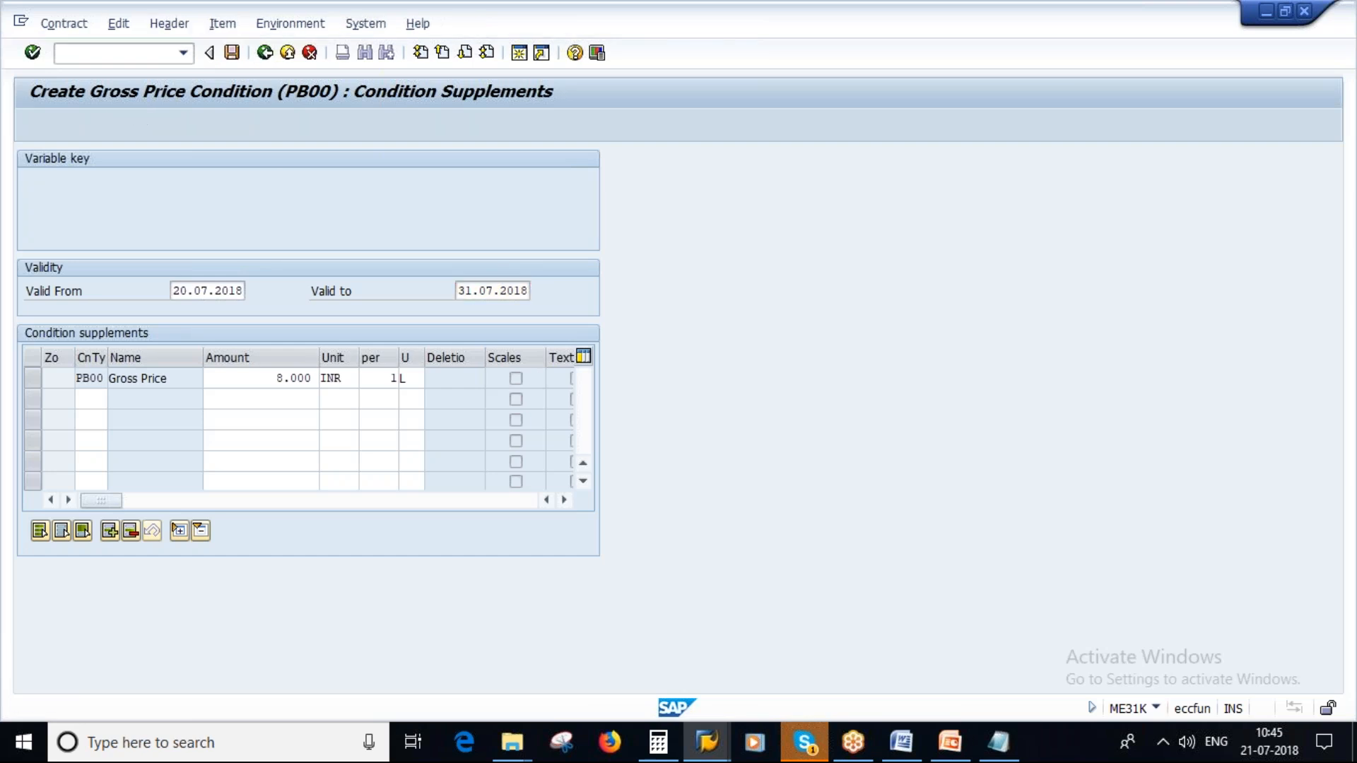
- Save the quantity contract, view the Contract Types slide in PowerPoint and return to SAP
left_click(231, 52)
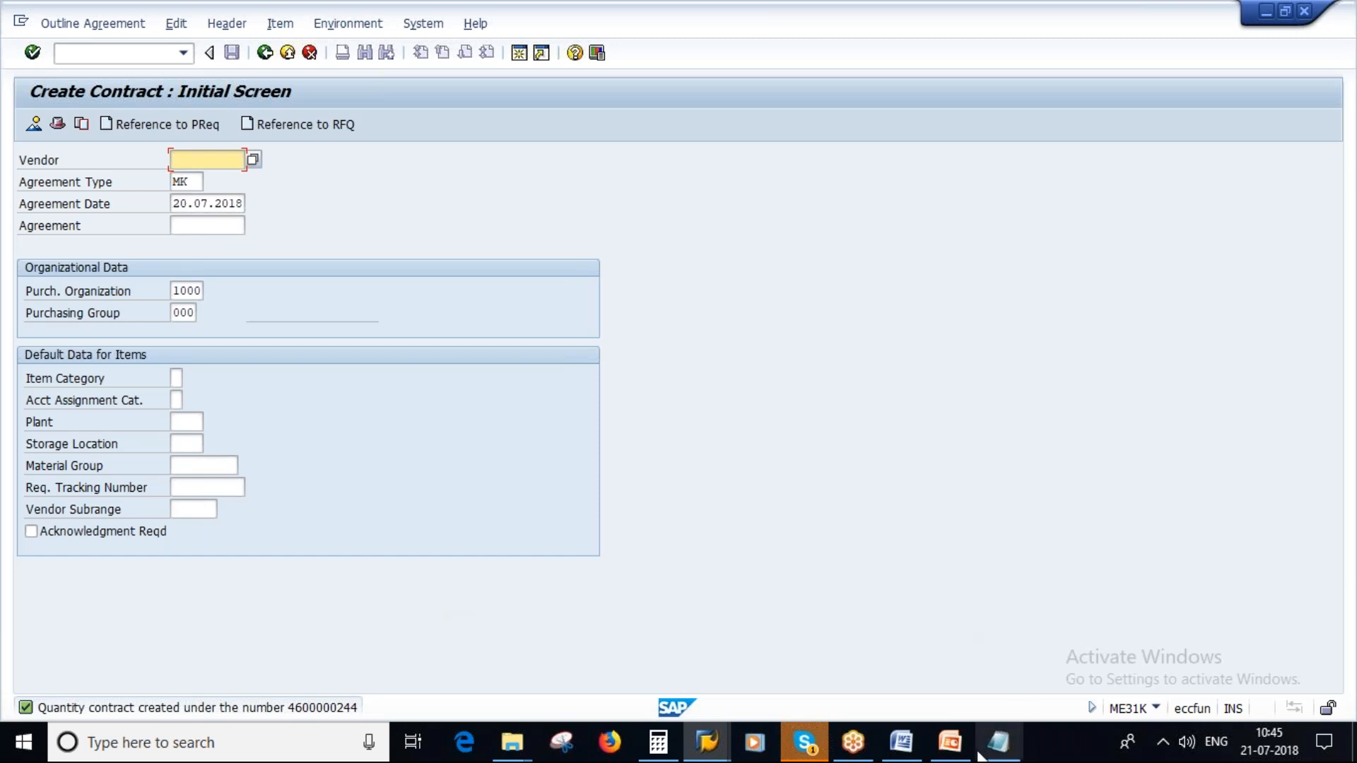
mouse_move(951, 755)
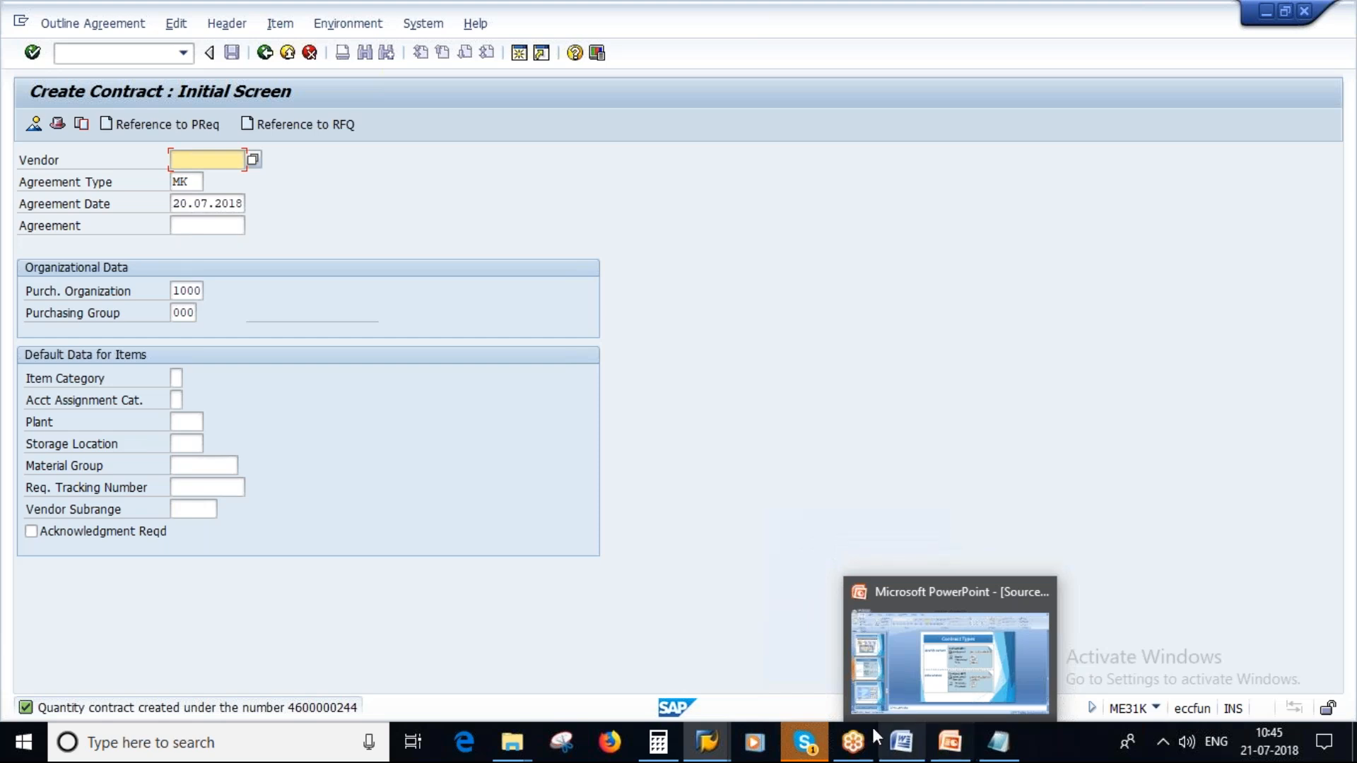
mouse_move(808, 755)
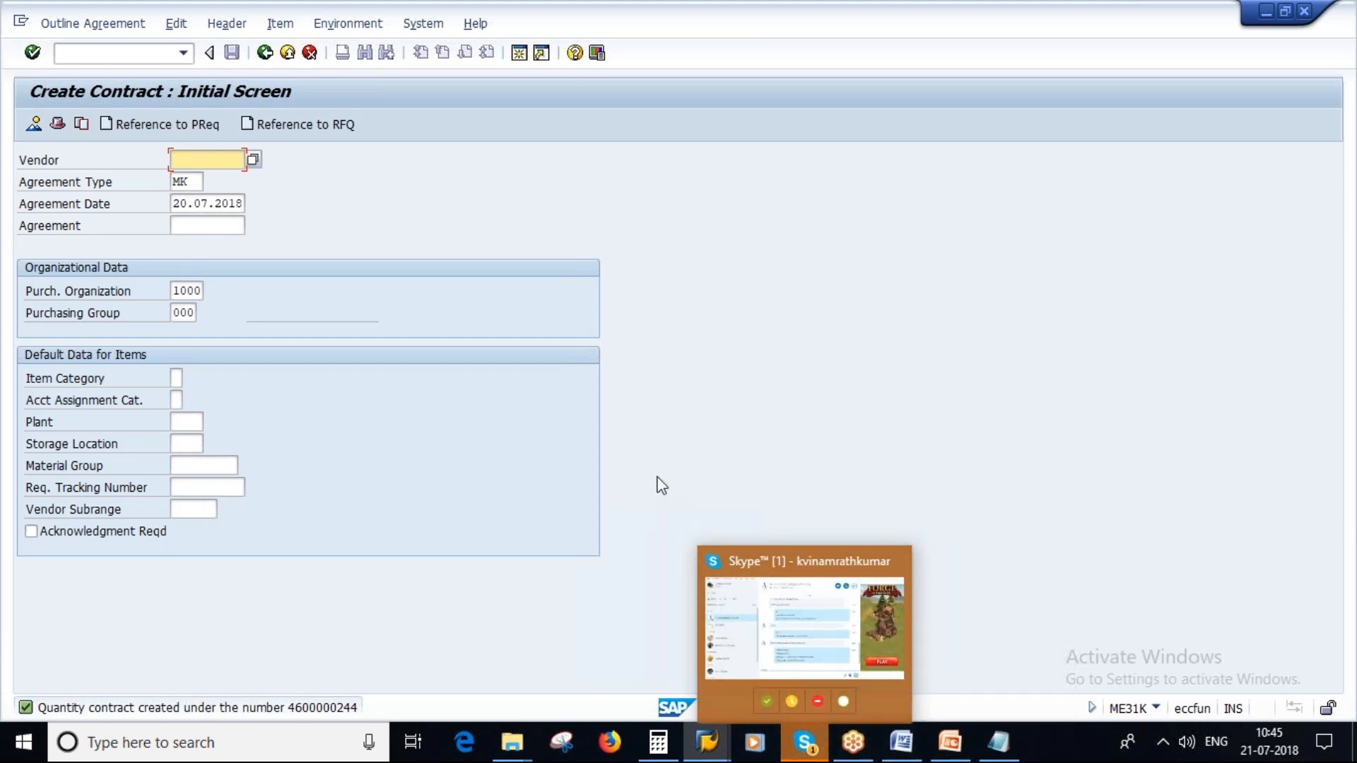
left_click(952, 756)
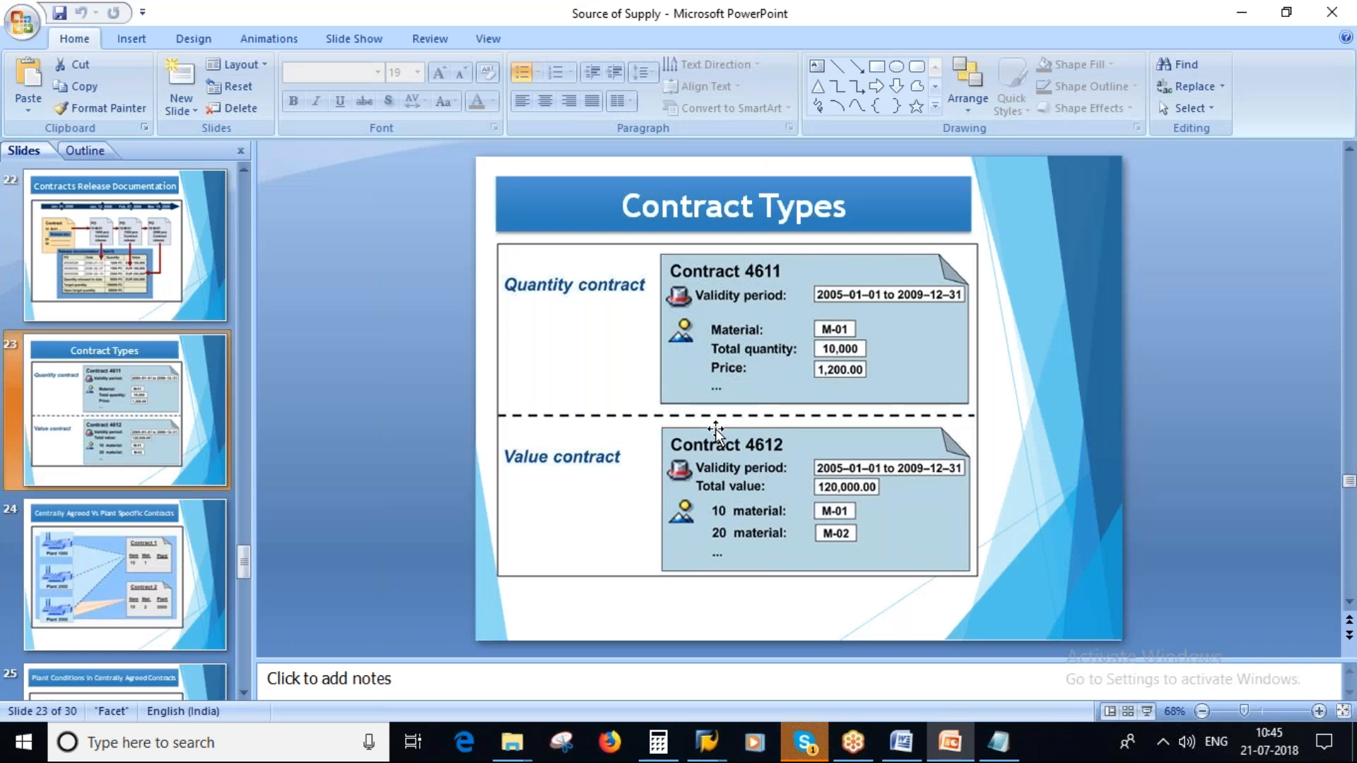
key("alt+Tab")
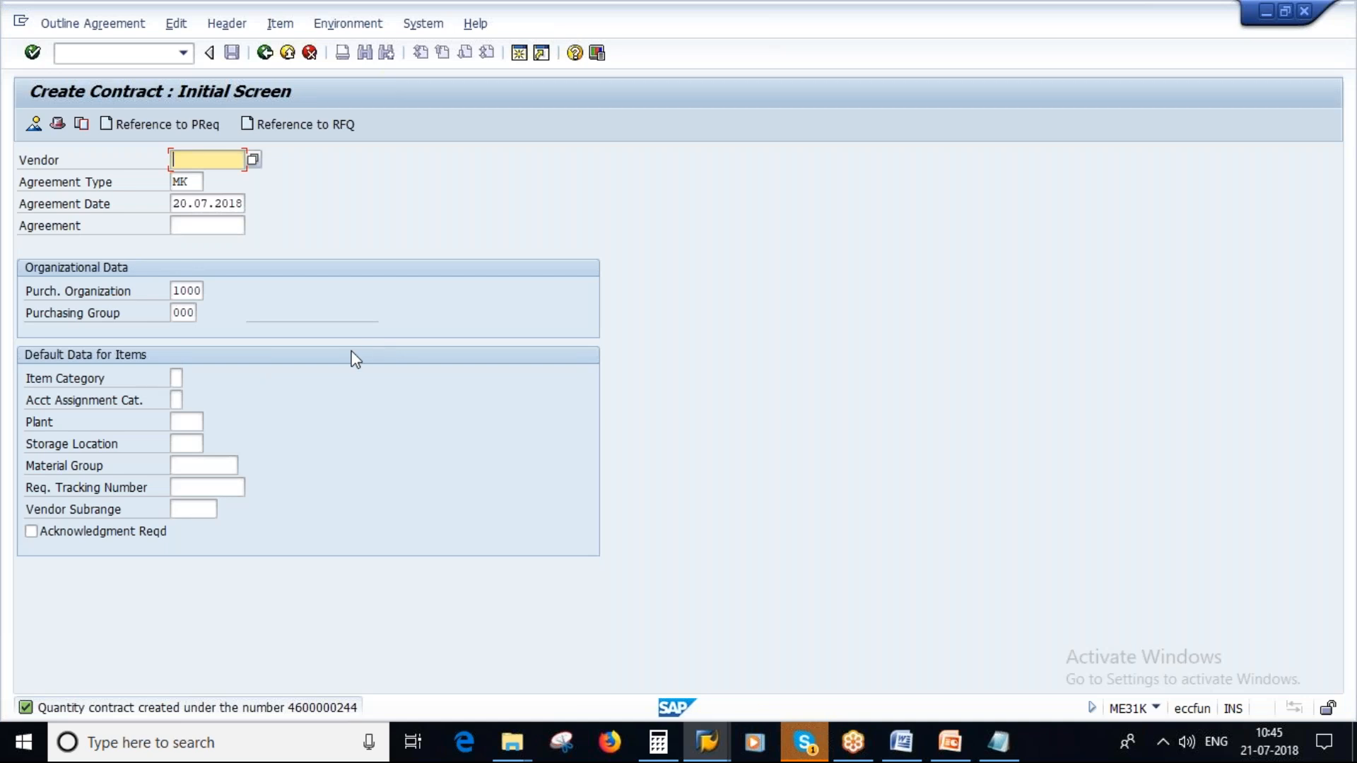
- Open the newly saved contract in change mode, look at item 10's plant conditions options and check its net price
left_click(90, 29)
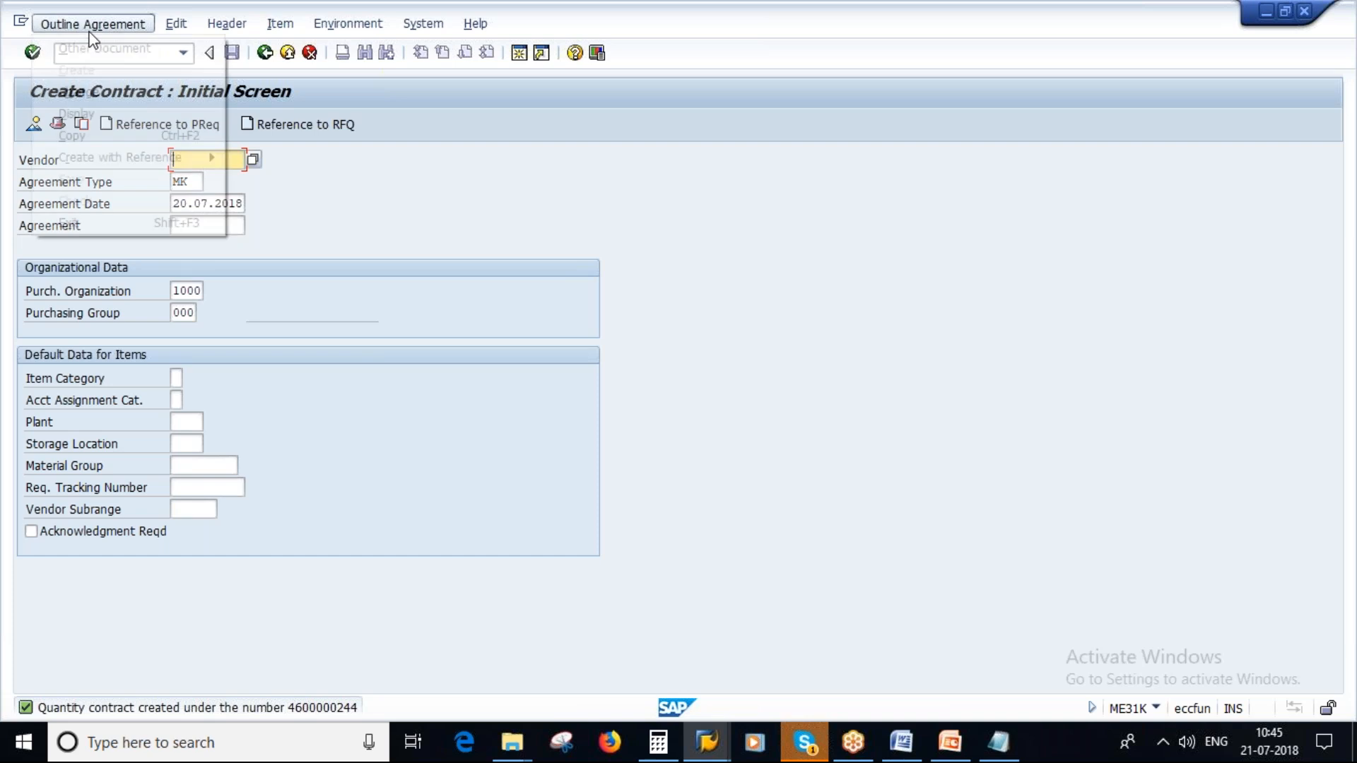
left_click(78, 92)
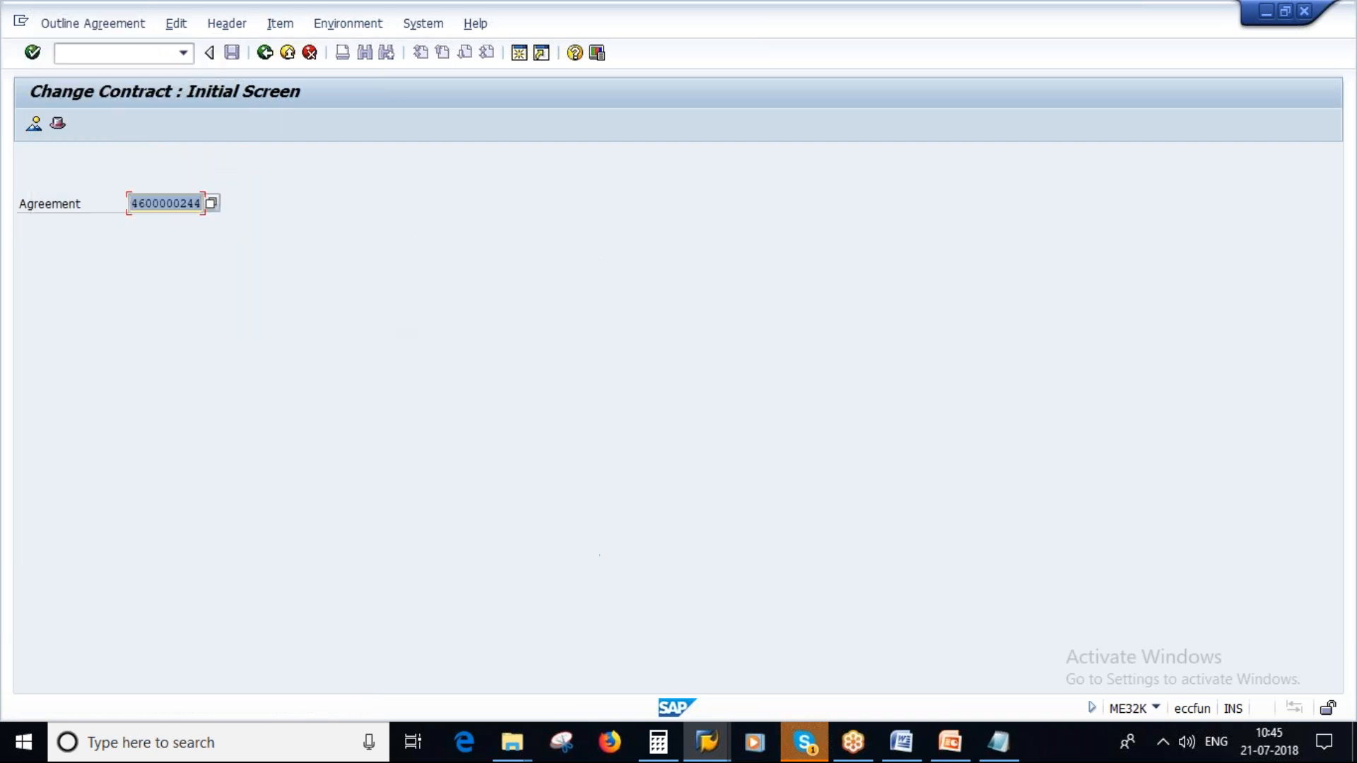
key("Return")
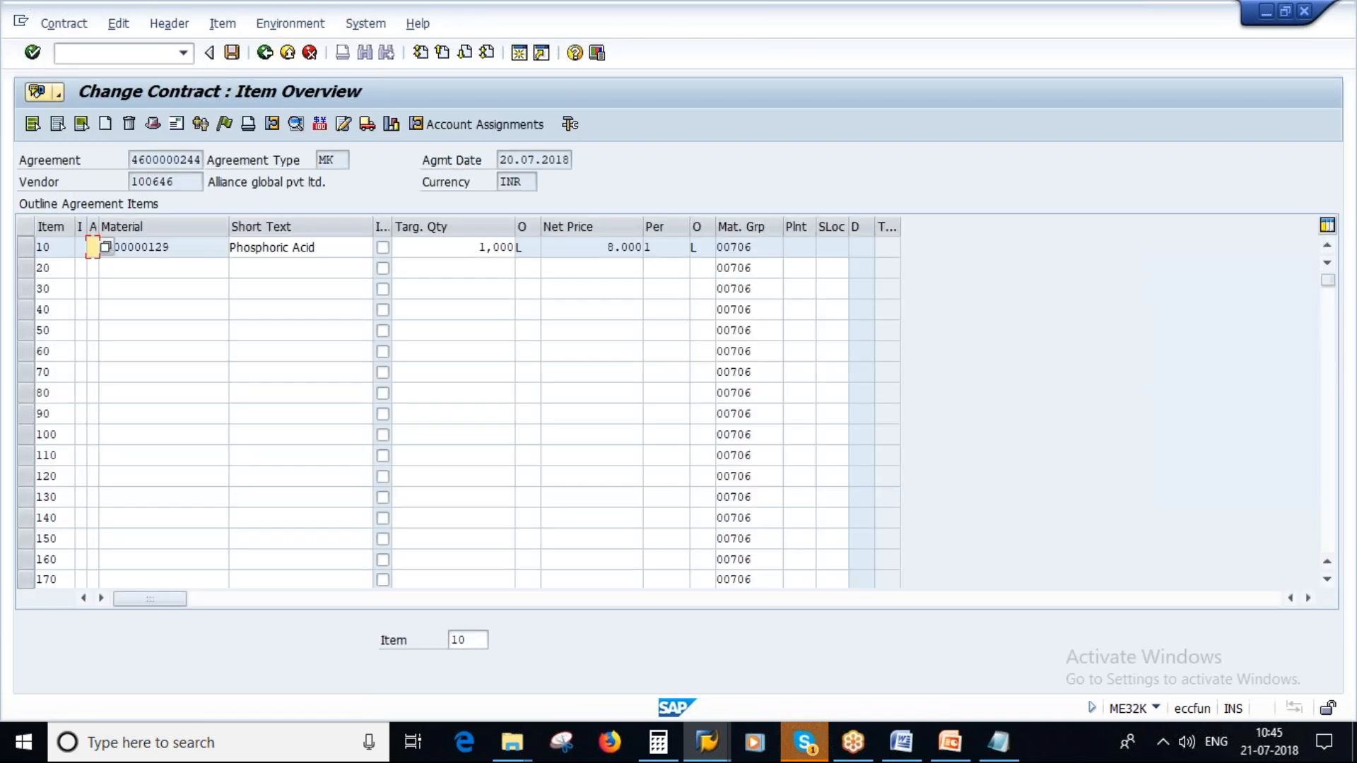
left_click(26, 248)
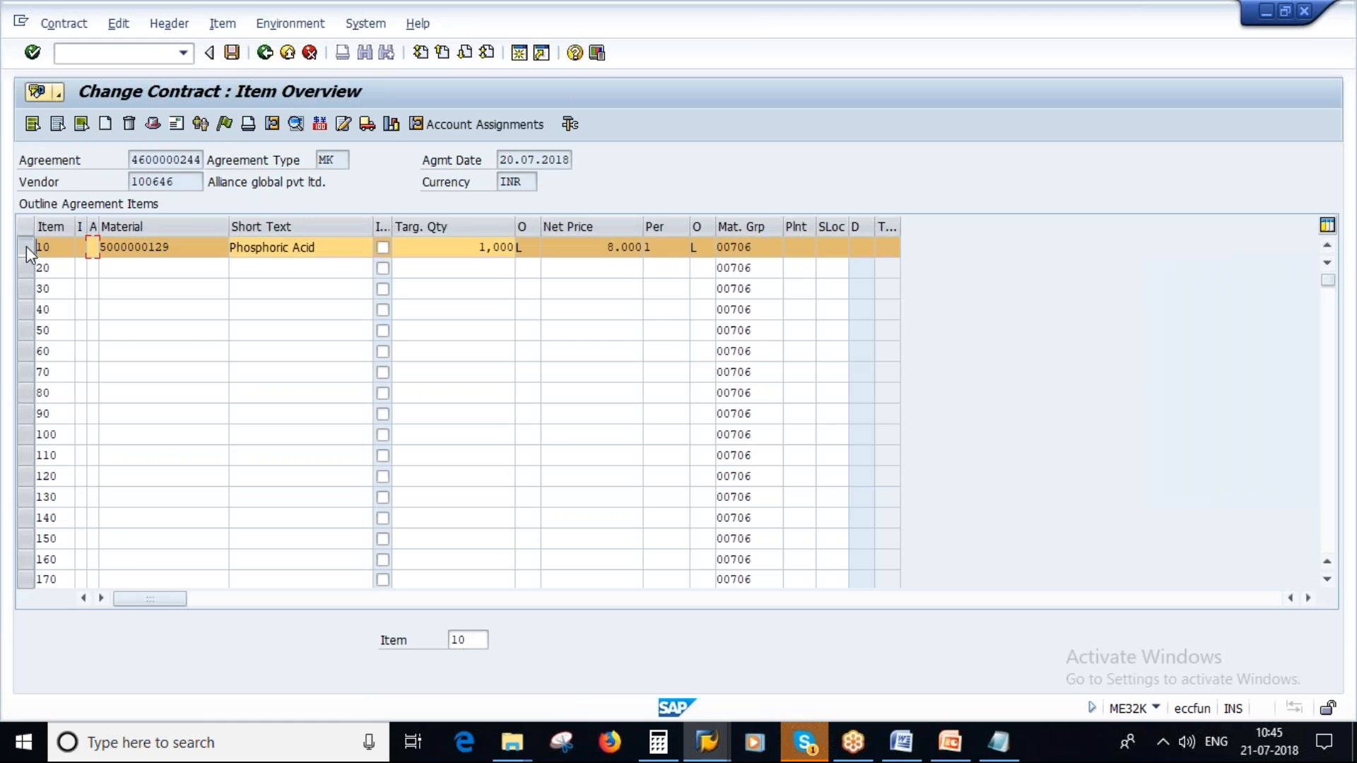
left_click(125, 30)
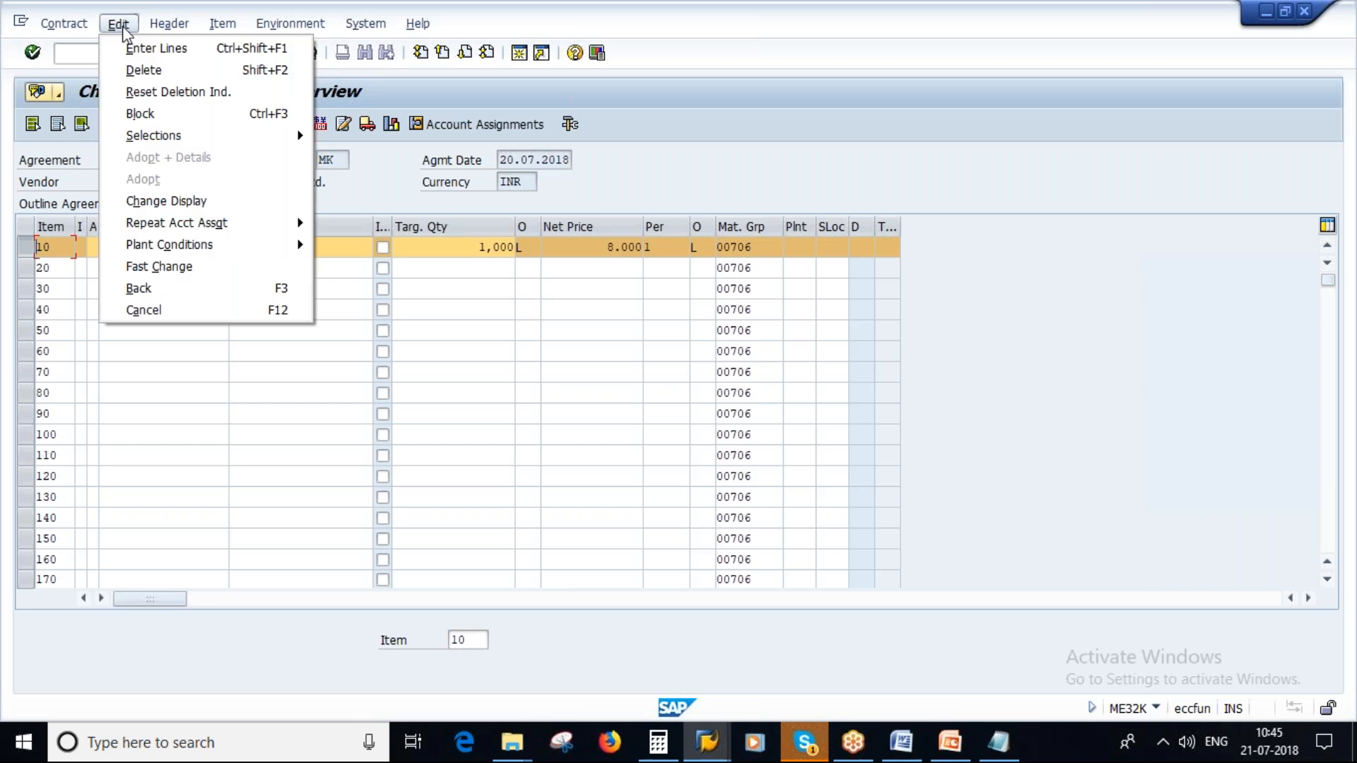
mouse_move(185, 246)
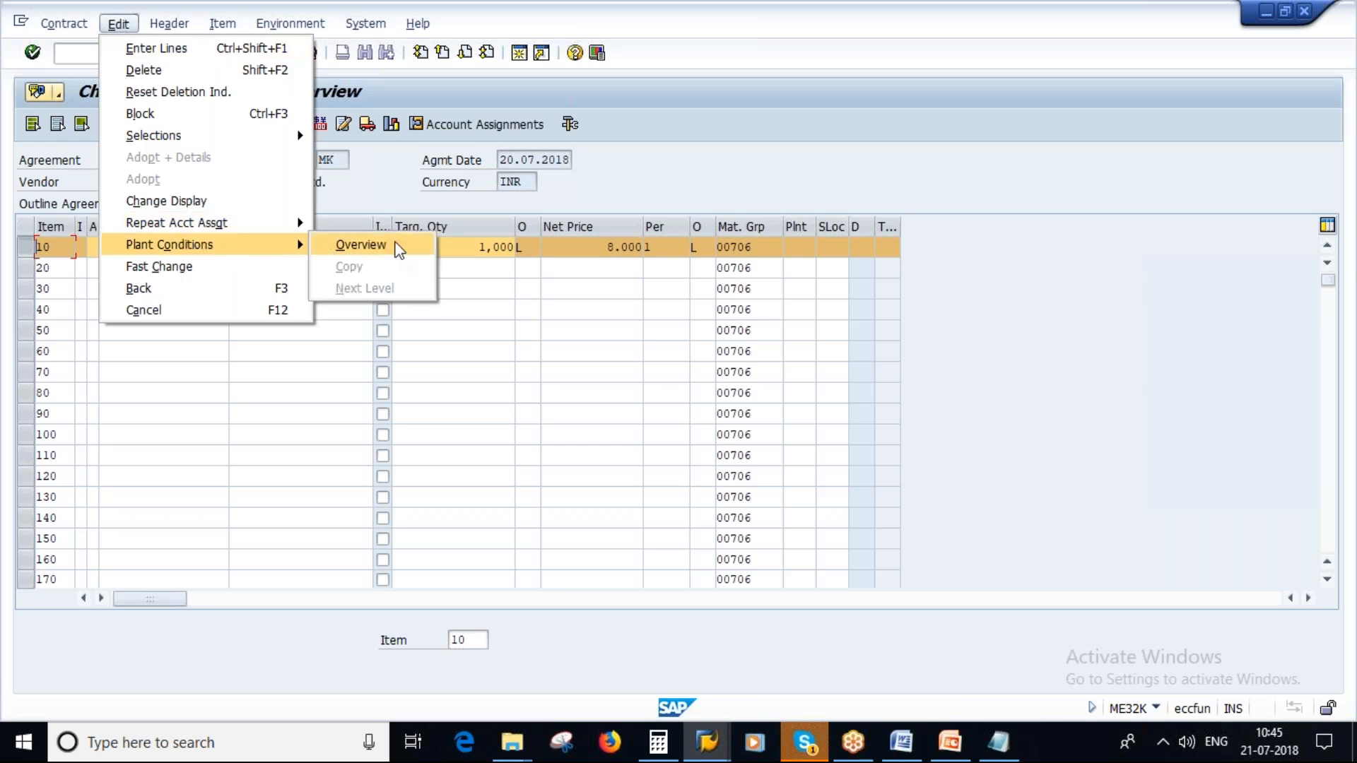
left_click(694, 166)
left_click_drag(607, 247, 636, 241)
left_click(649, 248)
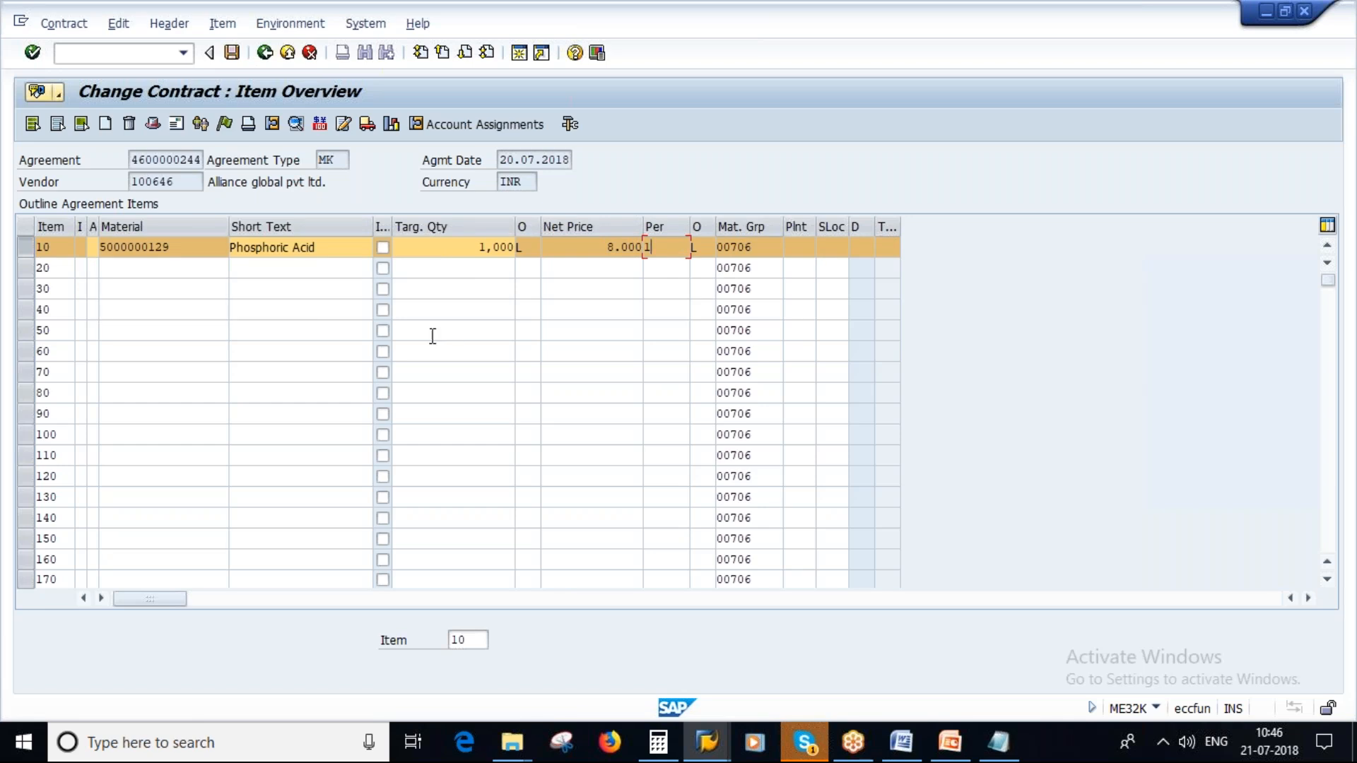
- Open the plant conditions overview for item 10, enter plant 1000 and go to its plant prices
left_click(28, 246)
left_click(29, 247)
left_click(120, 25)
mouse_move(177, 245)
left_click(354, 245)
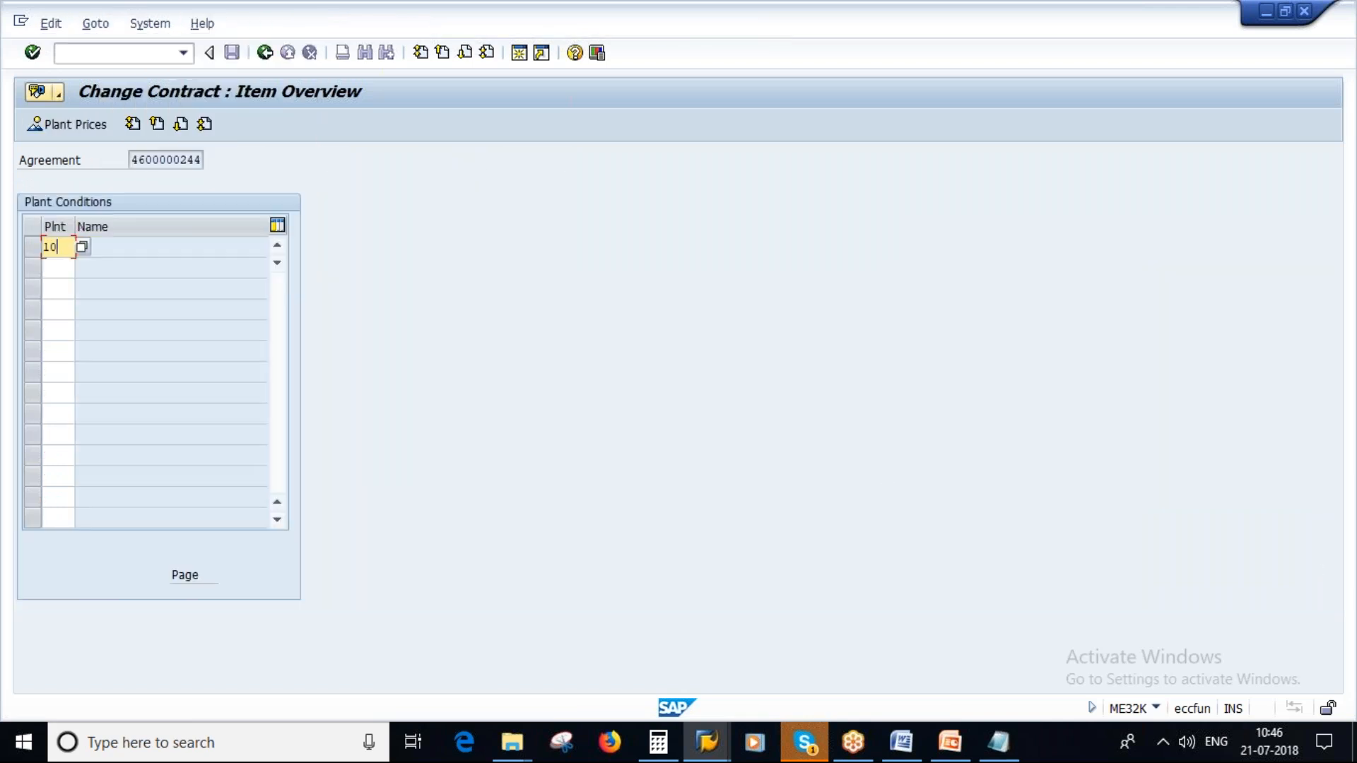
key("F3")
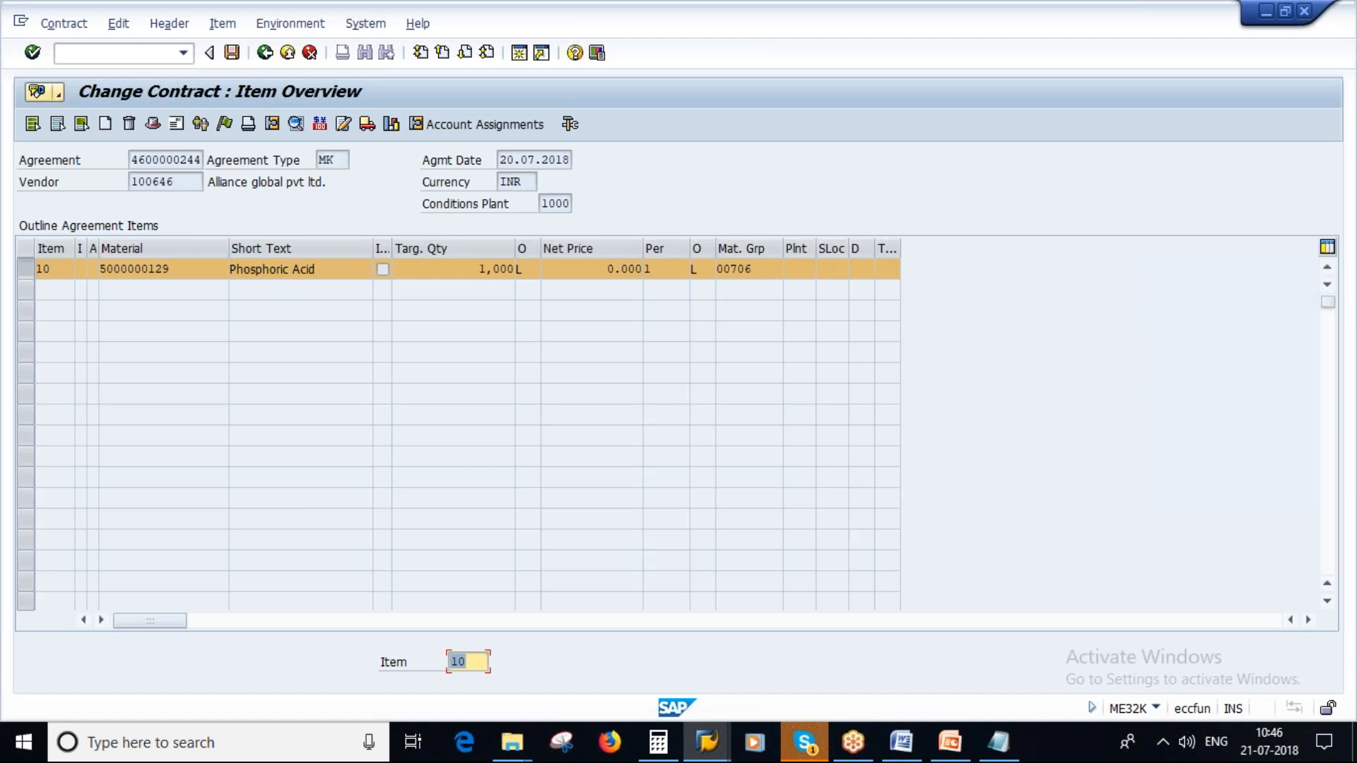
- Open item 10's PB00 condition for plant 1000 and set the gross price to 9 INR
left_click(319, 125)
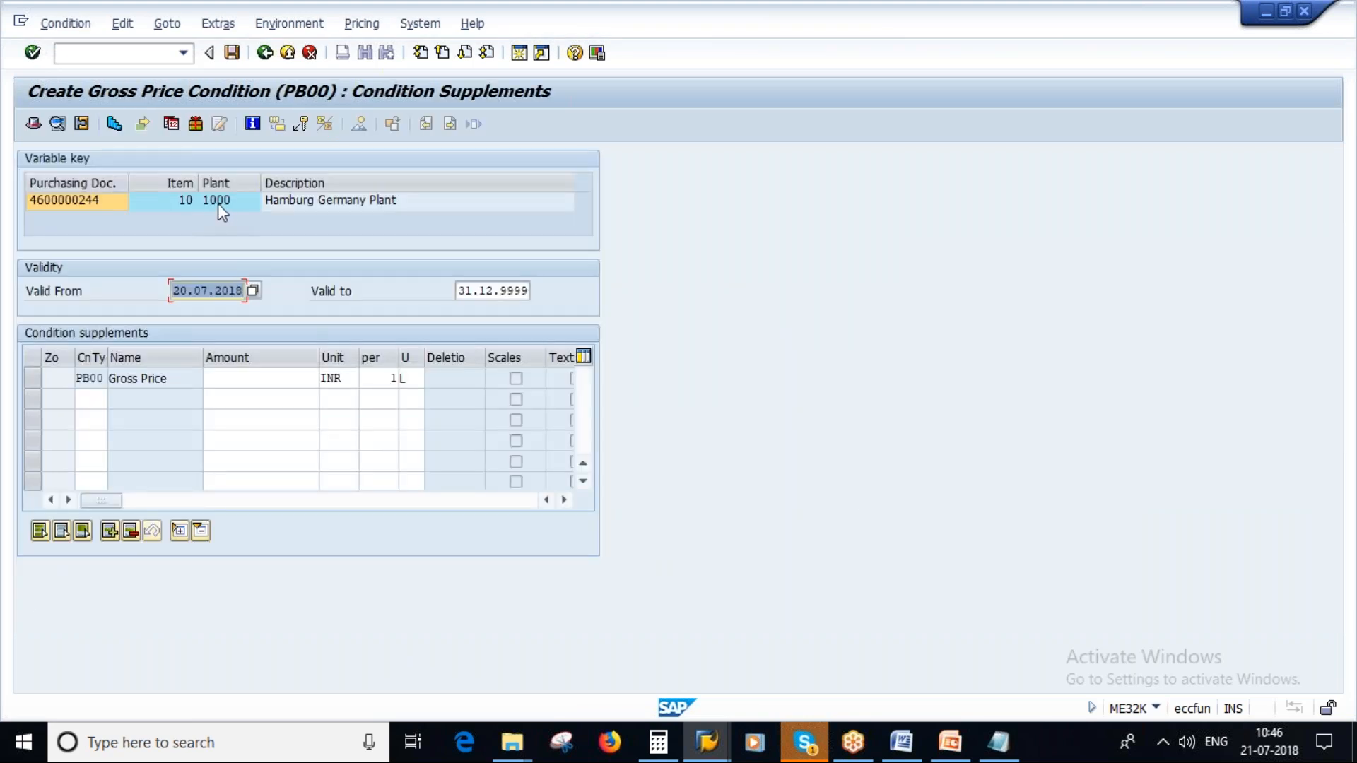
left_click(293, 376)
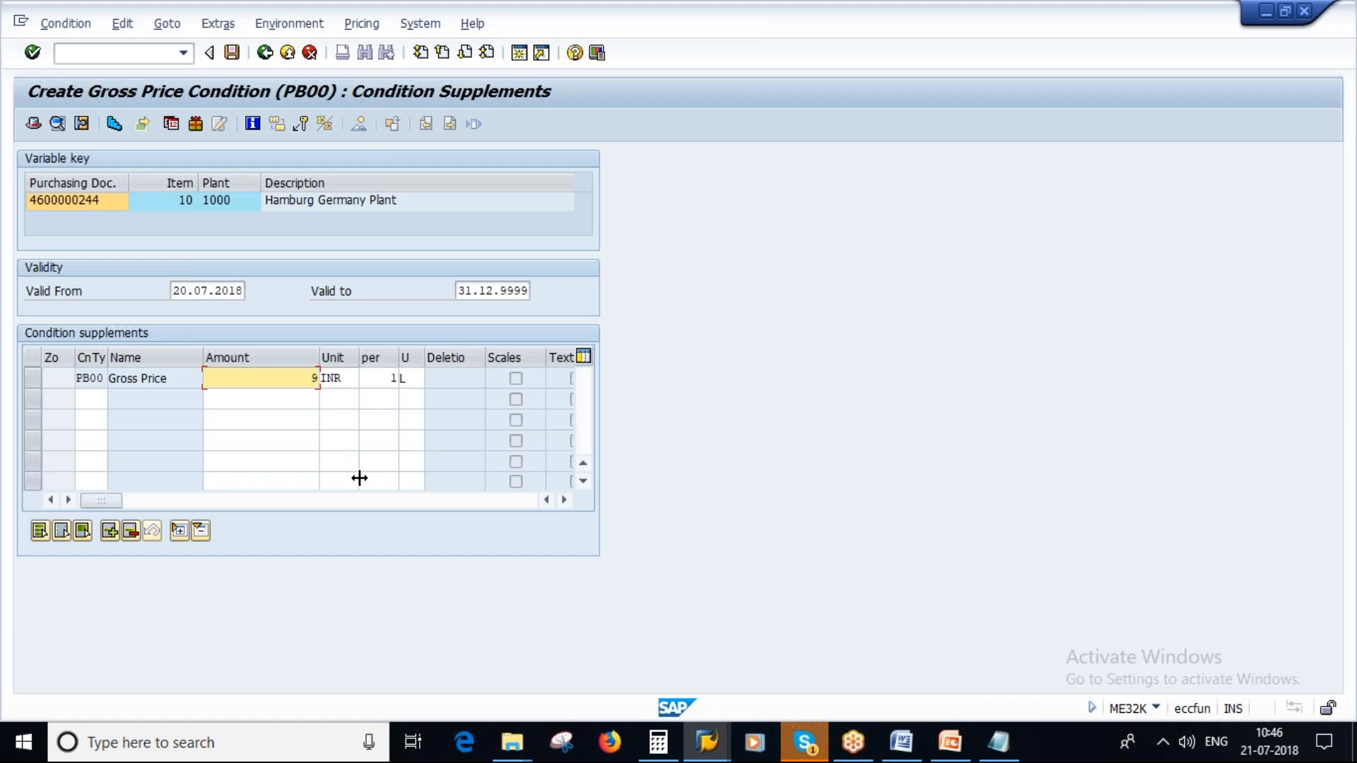
key("Return")
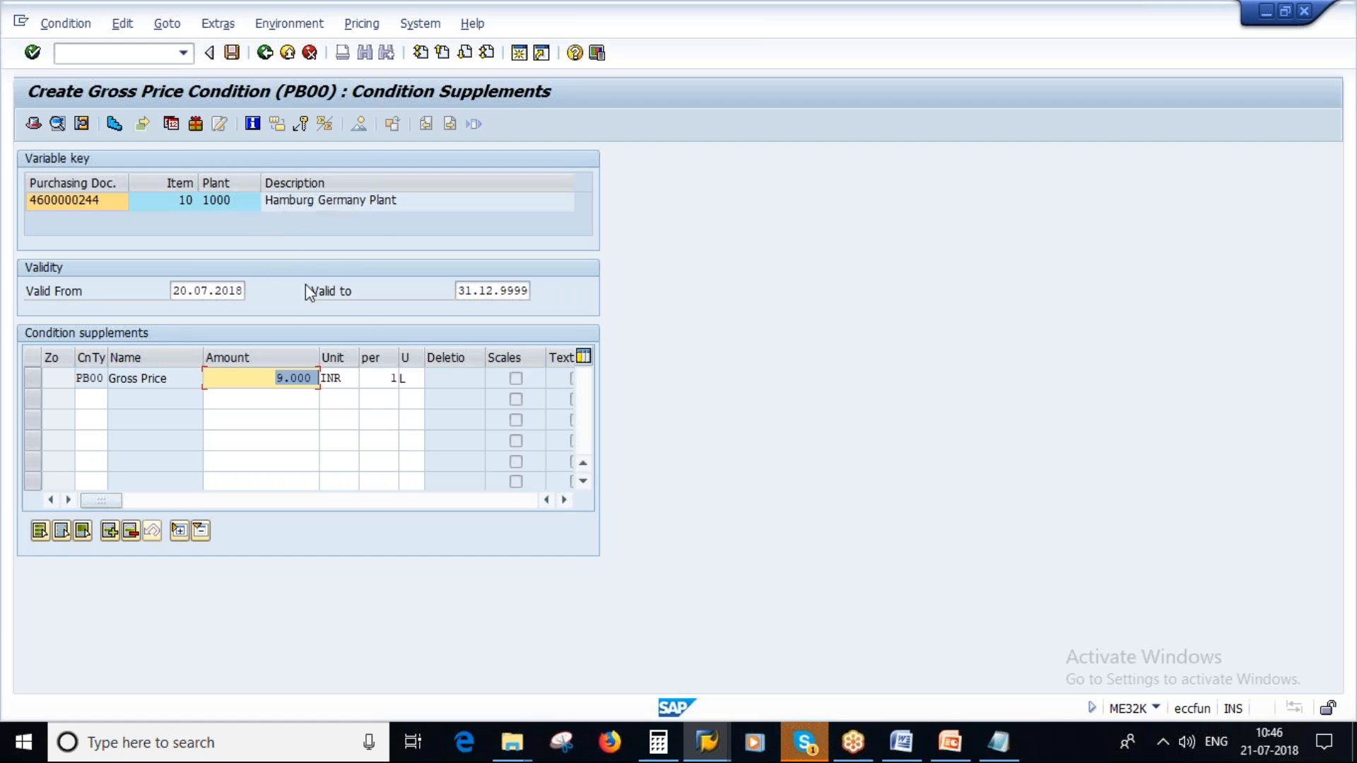
- Switch to PowerPoint, view the Centrally Agreed Vs Plant Specific Contracts slide and return to the SAP condition
left_click(949, 743)
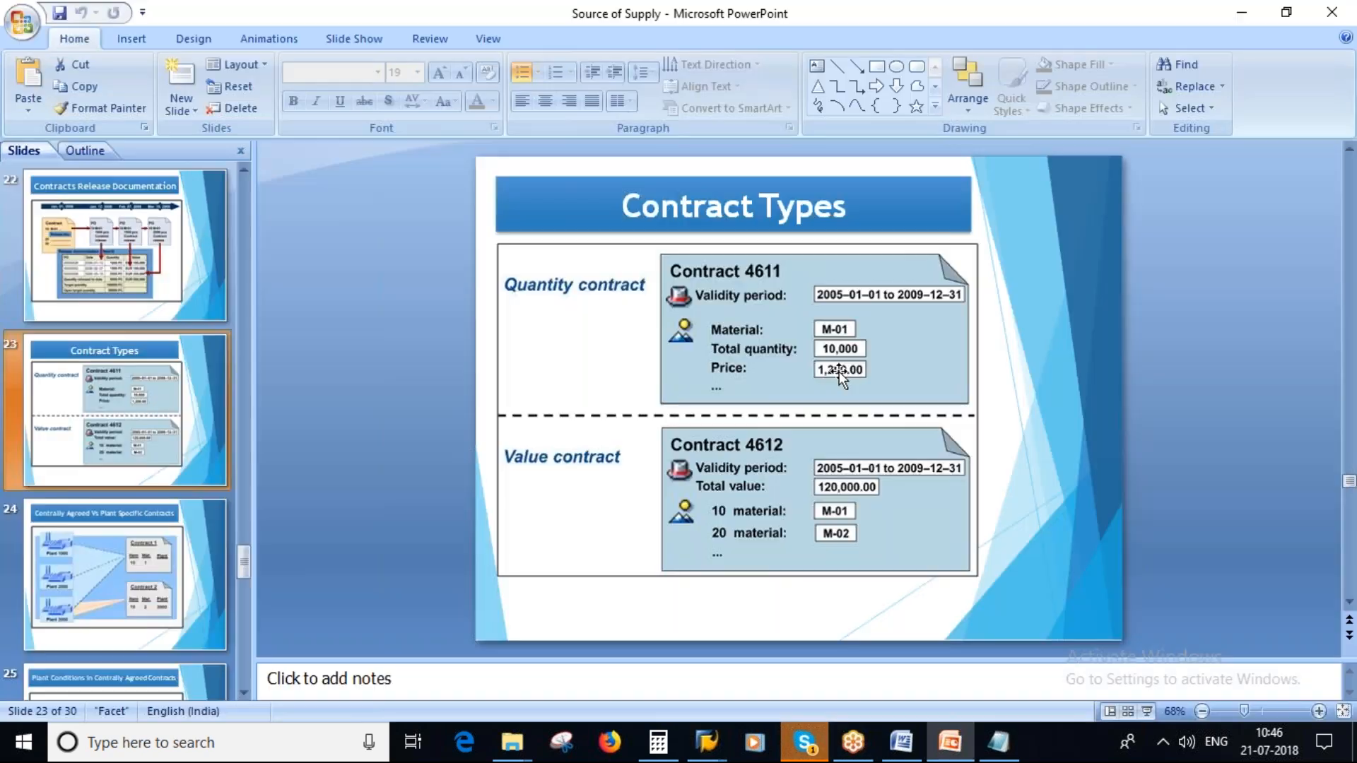
key("Page_Down")
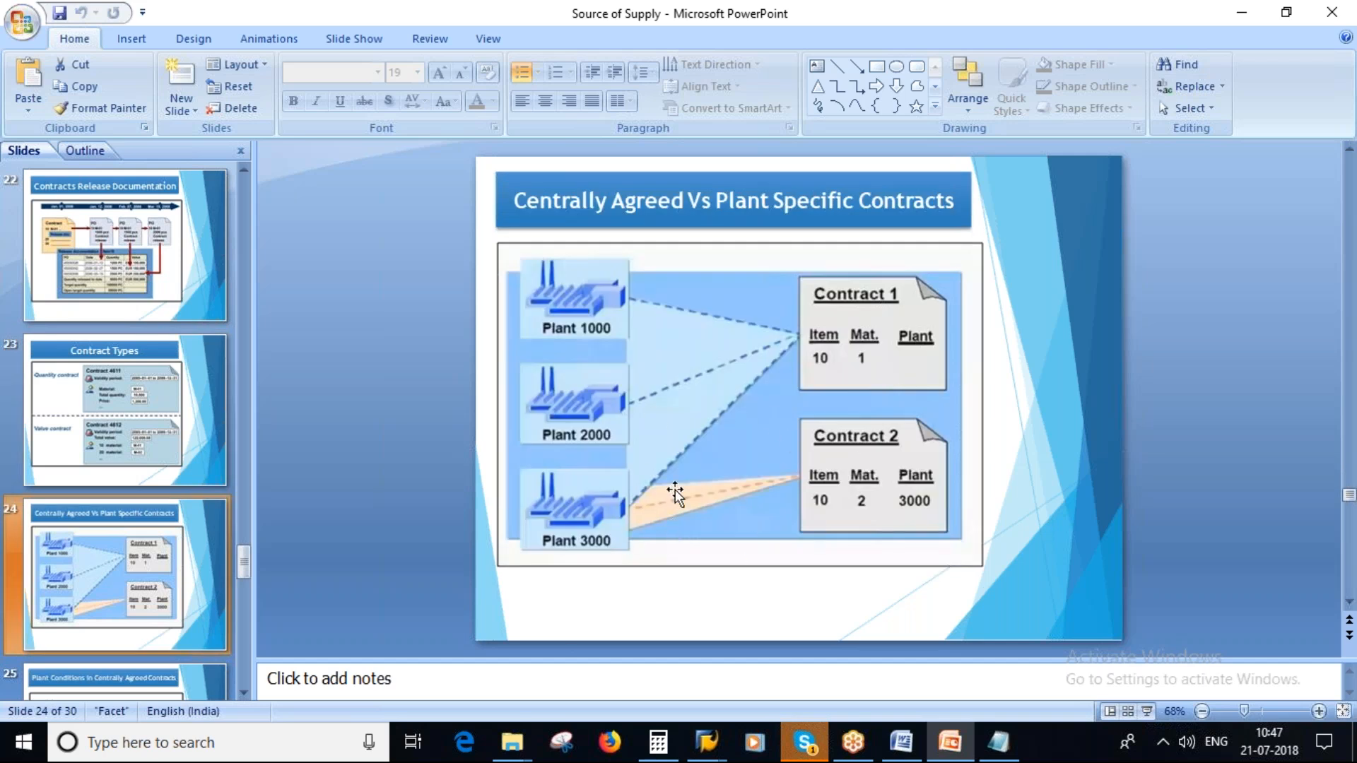
key("alt+Tab")
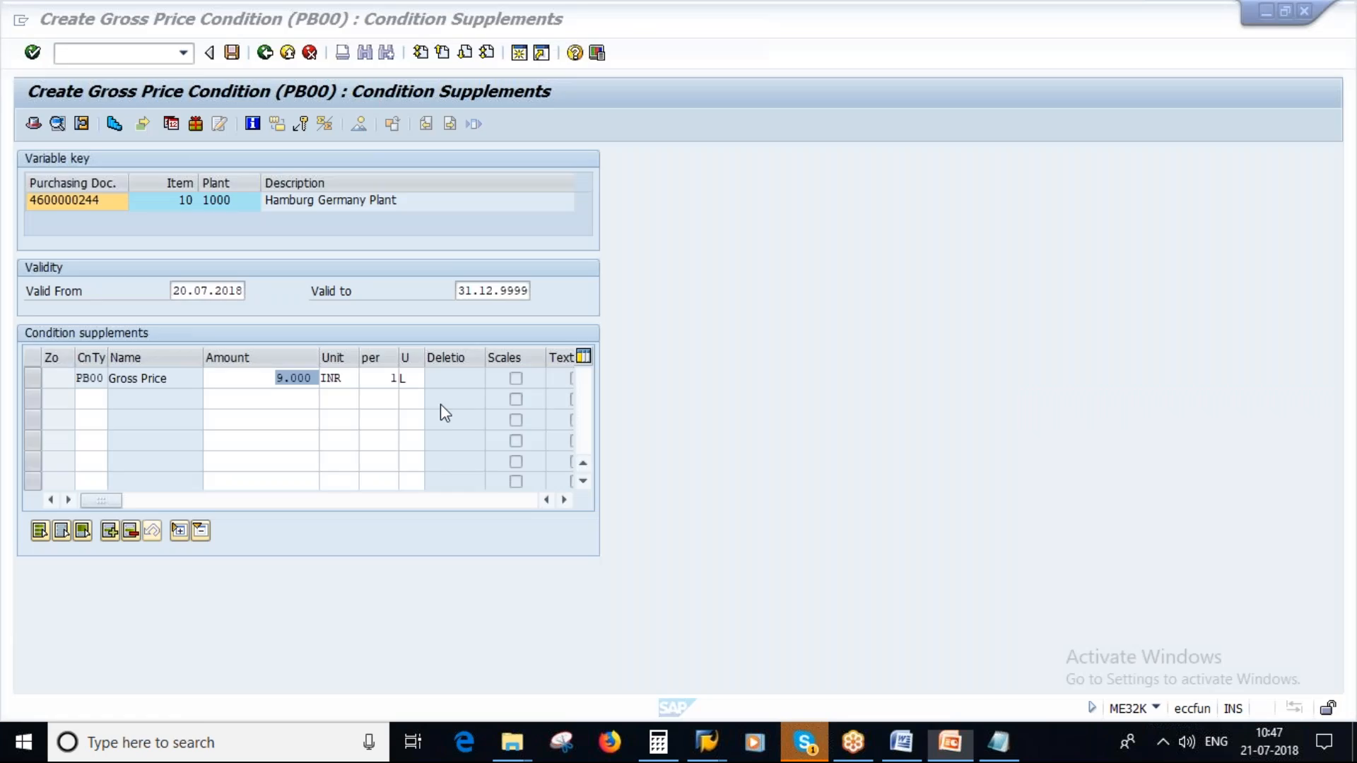
- Leave the condition screen, check item 10's net price and conditions plant, and save the changed contract
left_click(264, 53)
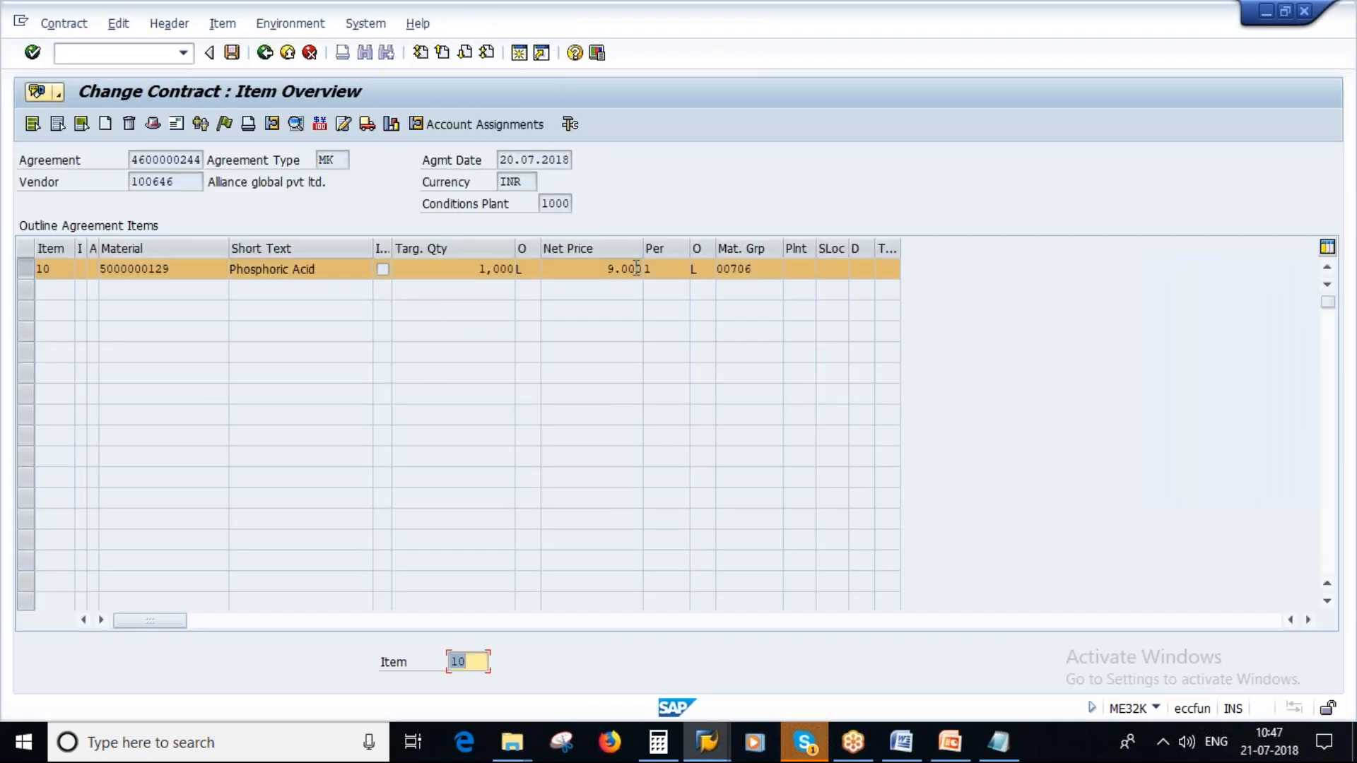
left_click_drag(605, 269, 643, 269)
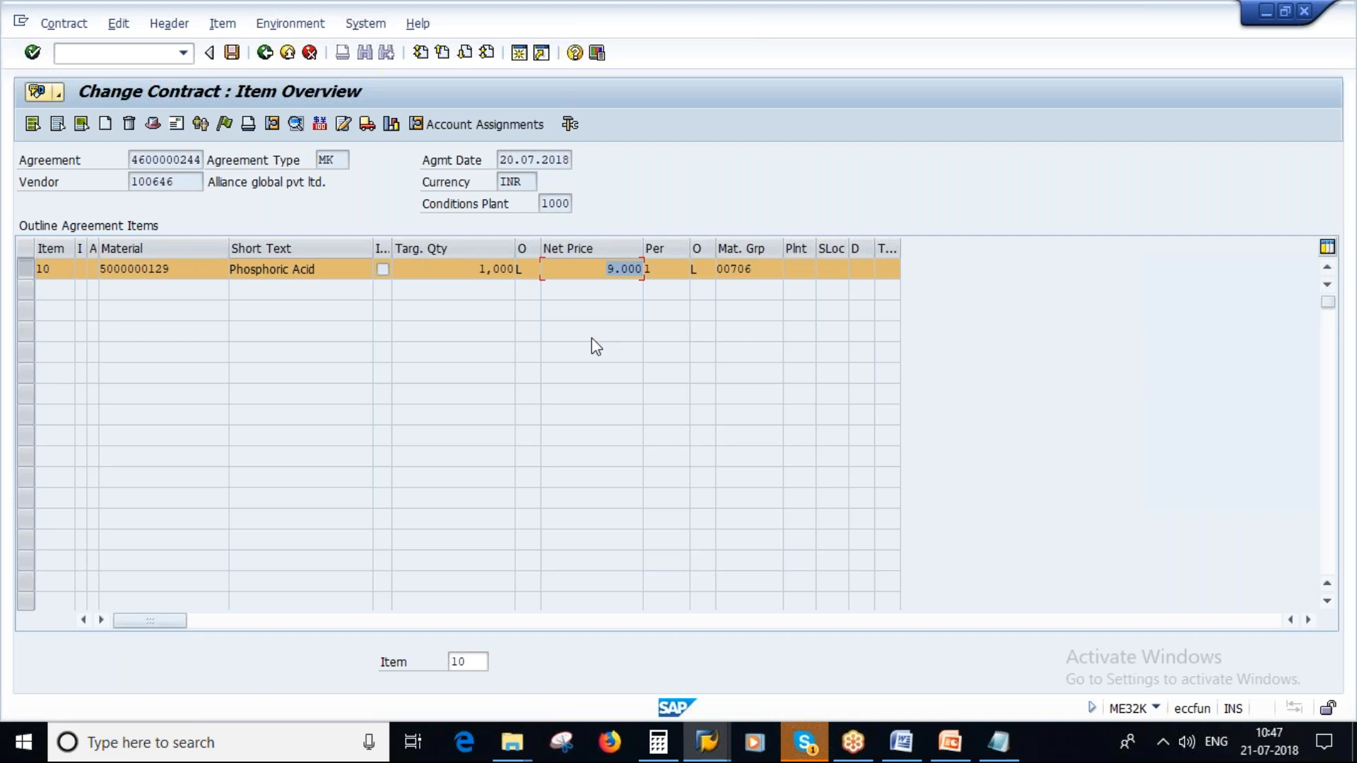
left_click_drag(538, 203, 573, 205)
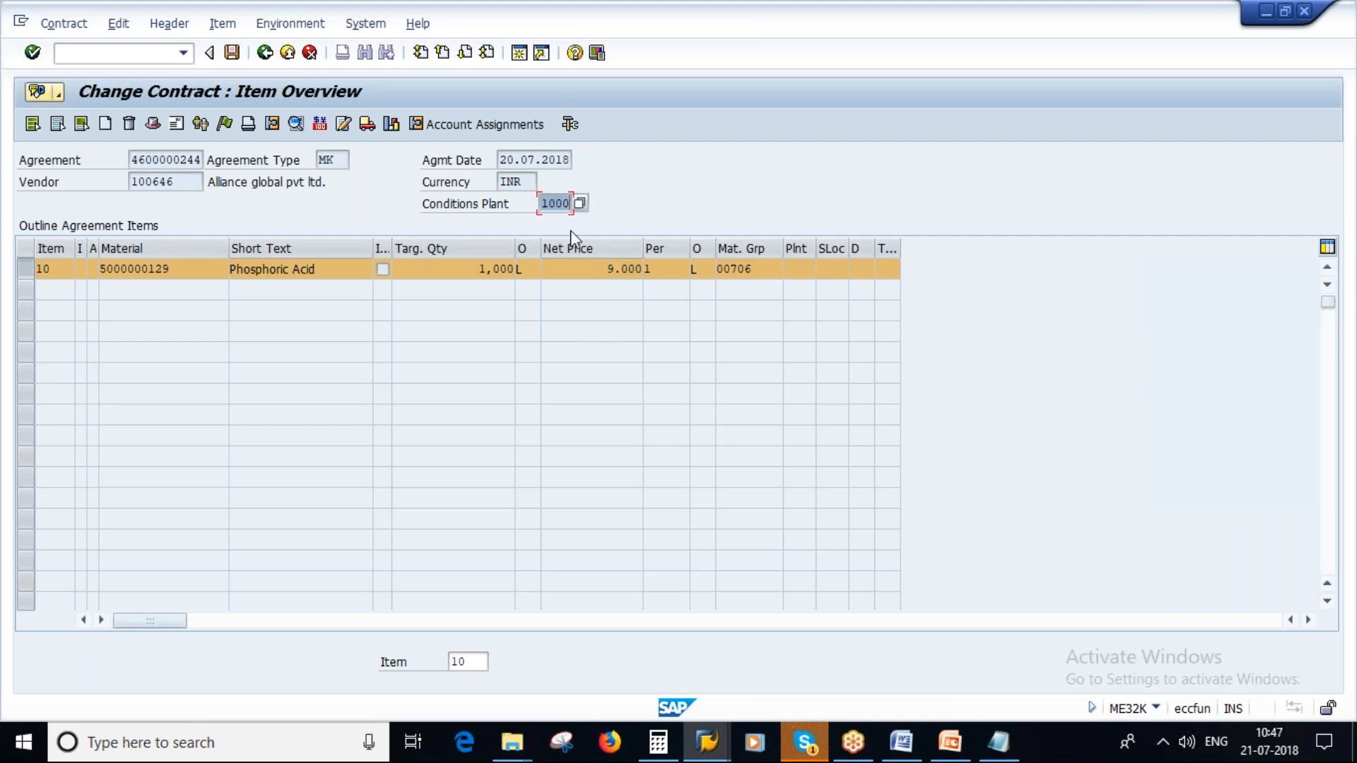
left_click(232, 52)
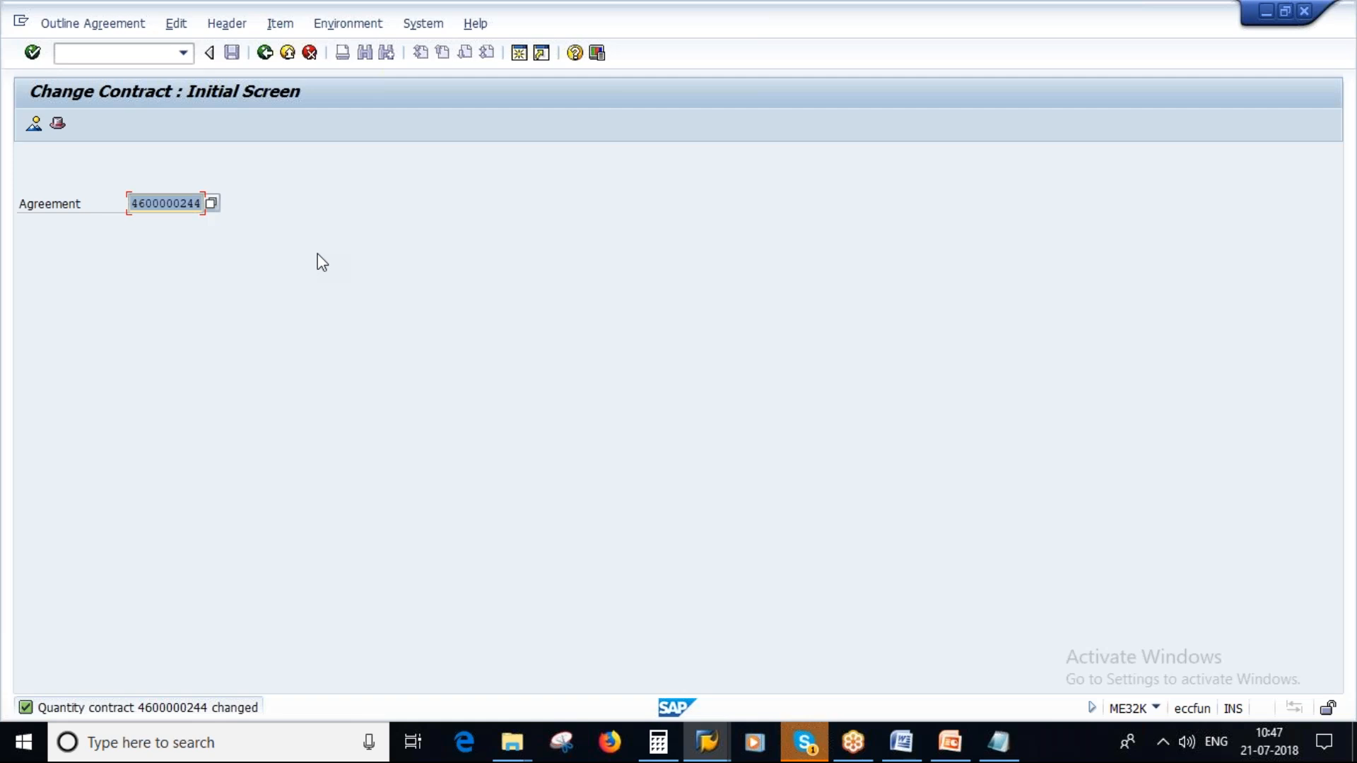
- Switch to PowerPoint and present slide 25, Plant Conditions in Centrally Agreed Contracts, as a slide show
left_click(951, 742)
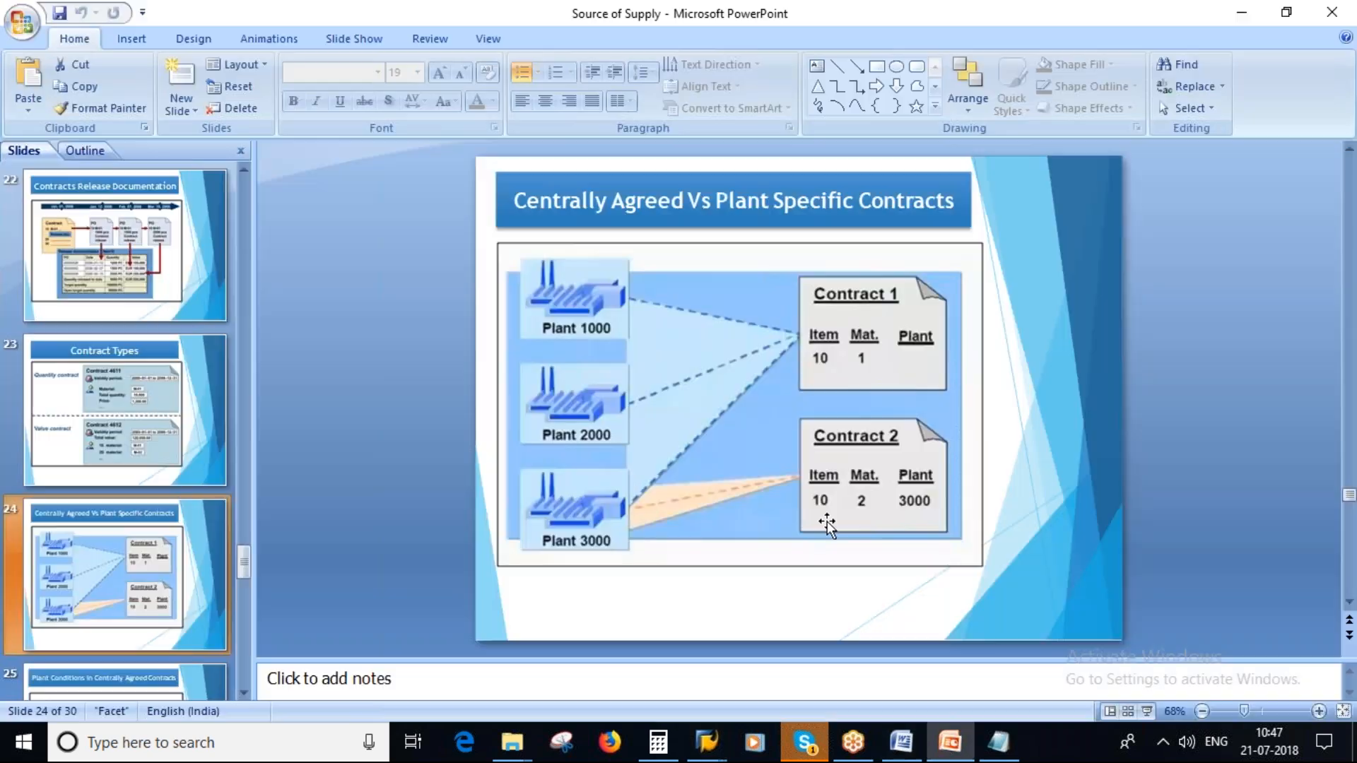
scroll(154, 581, "down", 1)
left_click(107, 557)
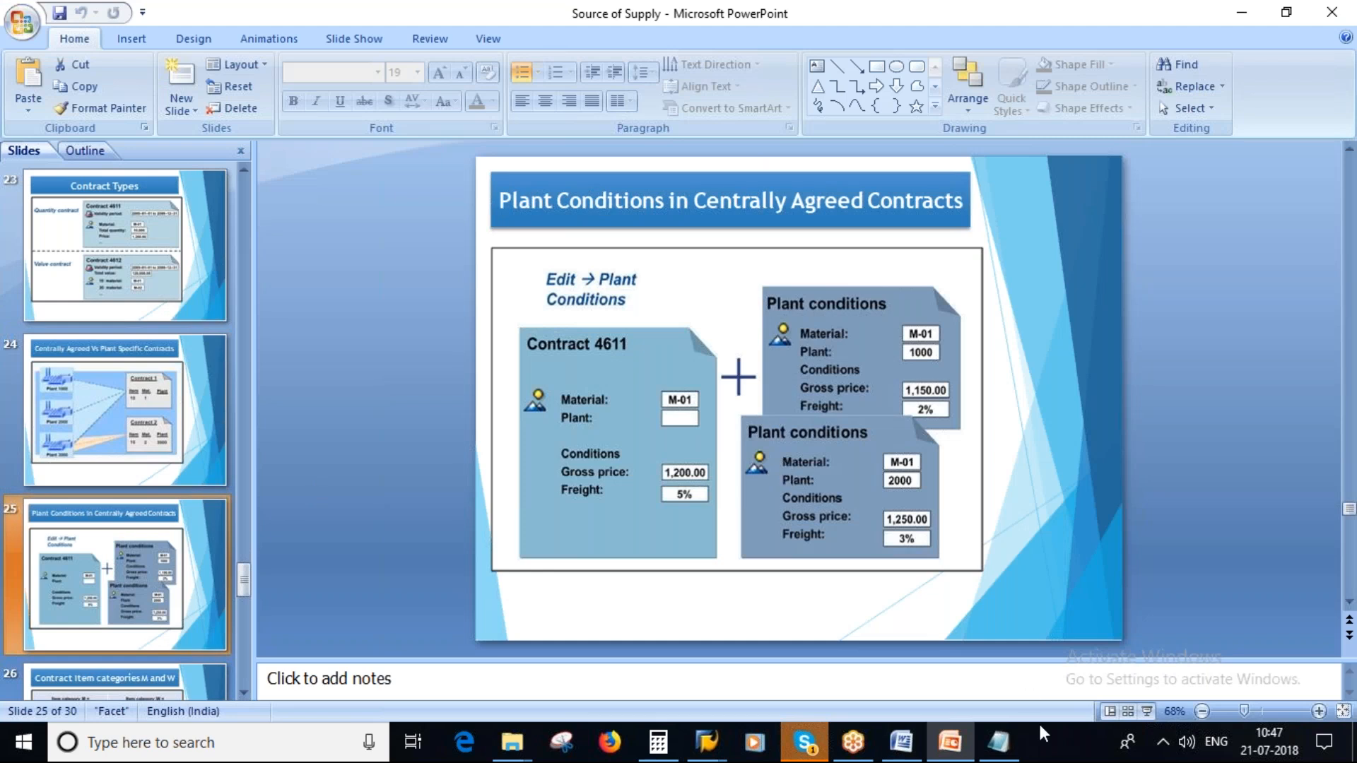
left_click(1145, 712)
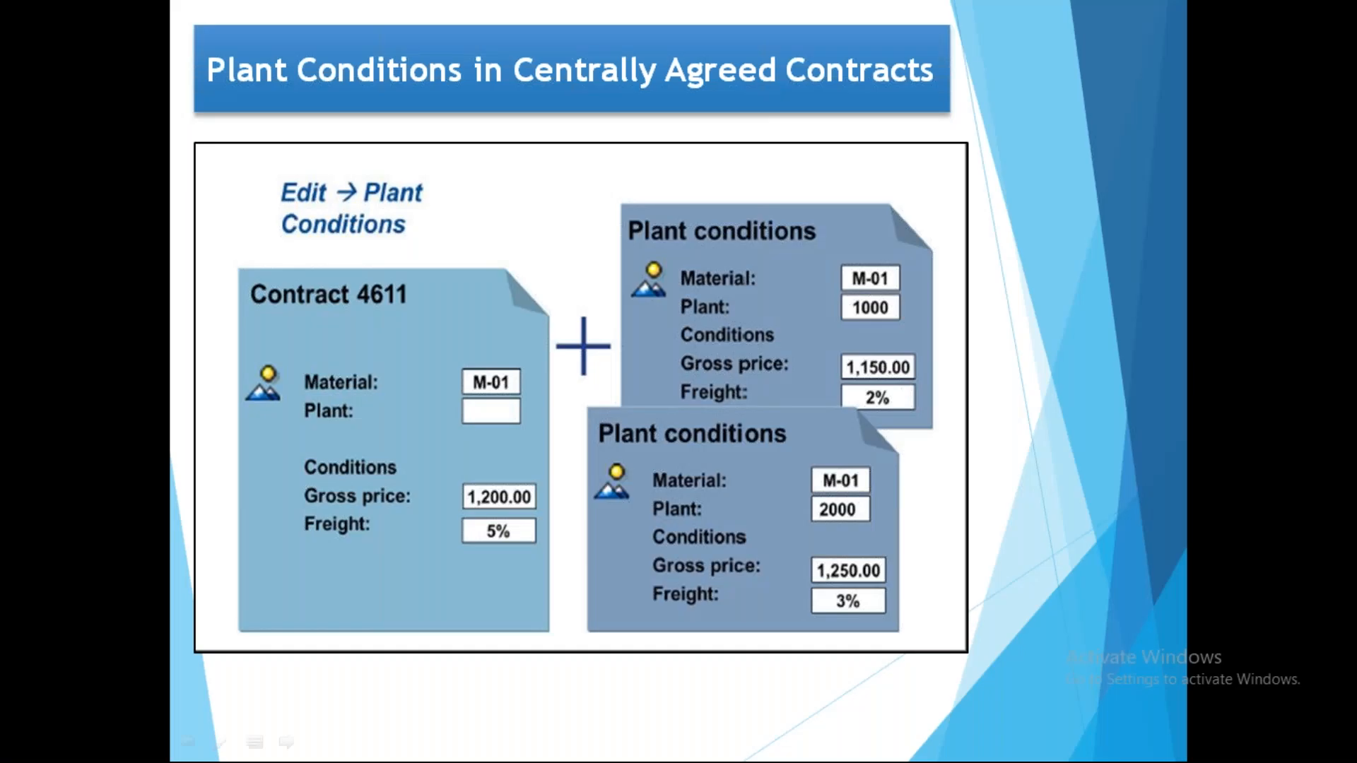
- Mark in red pen the Contract 4611 details, plant 1000 conditions, slide title and Edit → Plant Conditions text
mouse_move(302, 300)
left_mouse_down()
mouse_move(253, 495)
mouse_move(550, 549)
mouse_move(403, 305)
mouse_move(243, 413)
mouse_move(396, 587)
mouse_move(562, 488)
mouse_move(398, 322)
left_mouse_up()
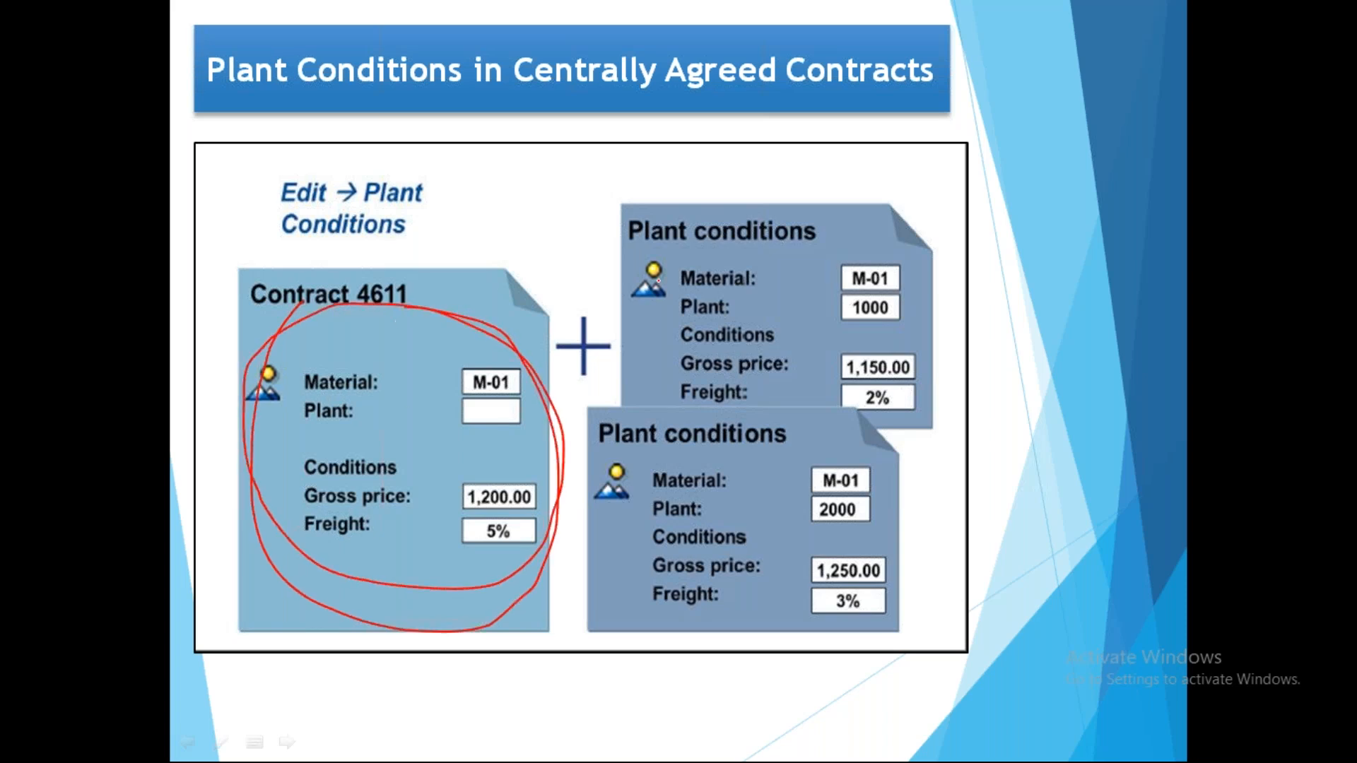
mouse_move(733, 242)
left_mouse_down()
mouse_move(689, 379)
mouse_move(884, 249)
mouse_move(776, 246)
left_mouse_up()
left_click_drag(876, 367, 976, 340)
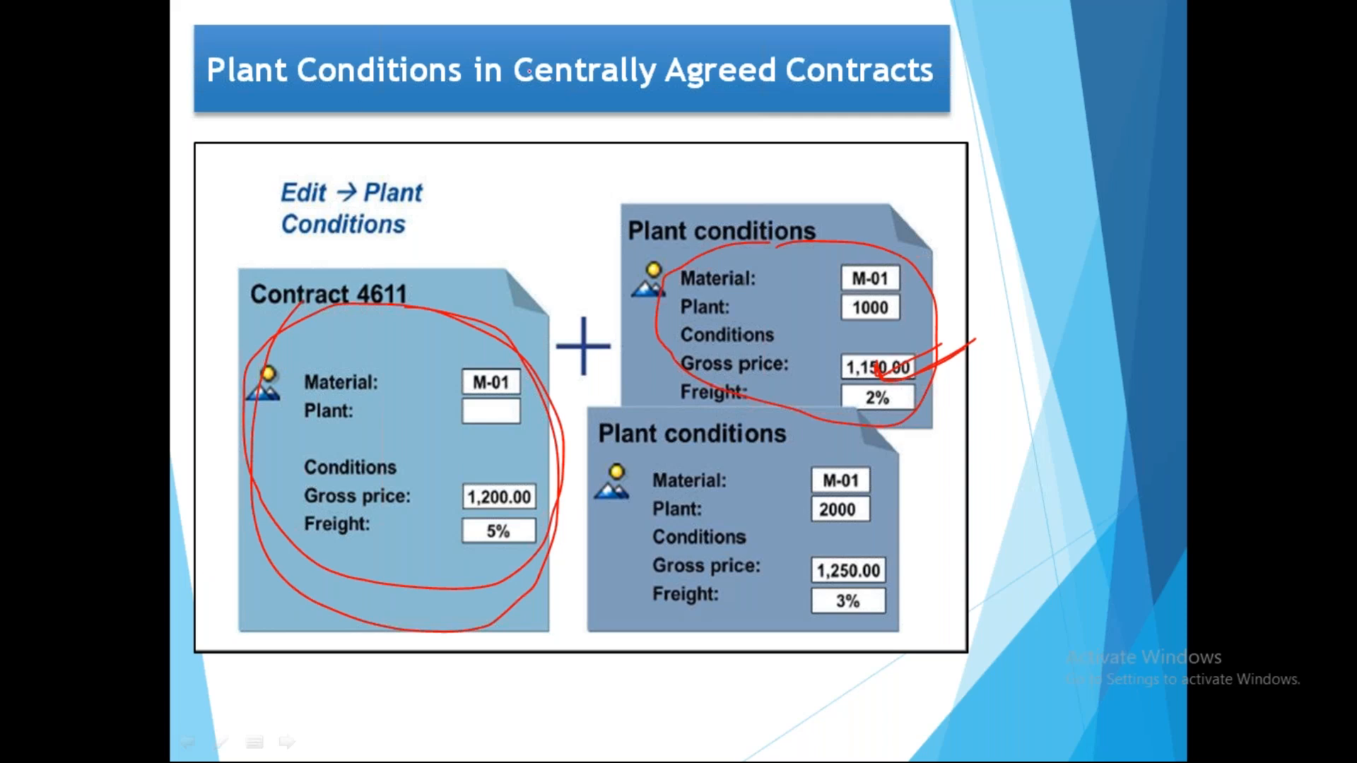
mouse_move(545, 37)
left_mouse_down()
mouse_move(717, 145)
mouse_move(585, 36)
left_mouse_up()
mouse_move(305, 44)
left_mouse_down()
mouse_move(205, 56)
mouse_move(439, 71)
mouse_move(445, 99)
mouse_move(424, 60)
left_mouse_up()
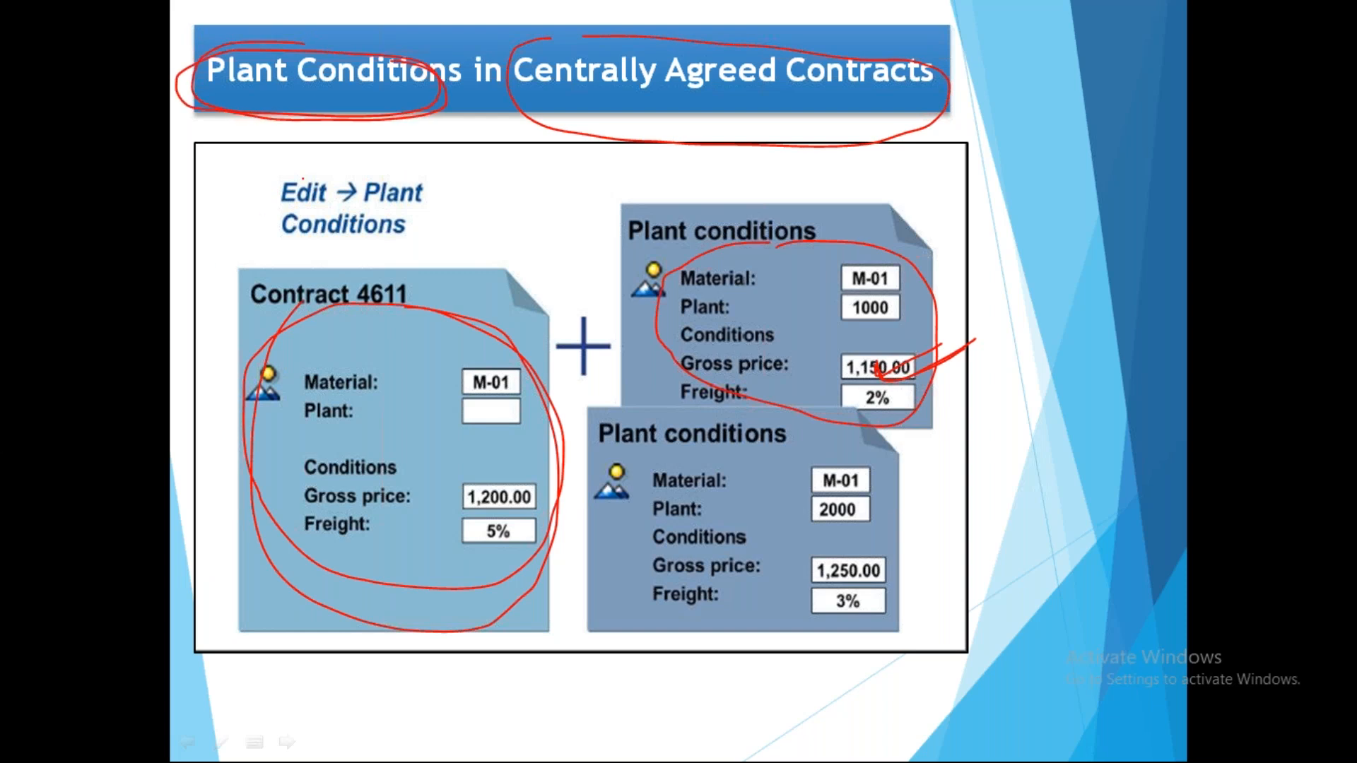
mouse_move(303, 164)
left_mouse_down()
mouse_move(336, 261)
mouse_move(283, 170)
mouse_move(456, 177)
mouse_move(396, 260)
left_mouse_up()
- Erase the pen annotations, end the slide show and look through the following slide thumbnails
key("e")
key("Right")
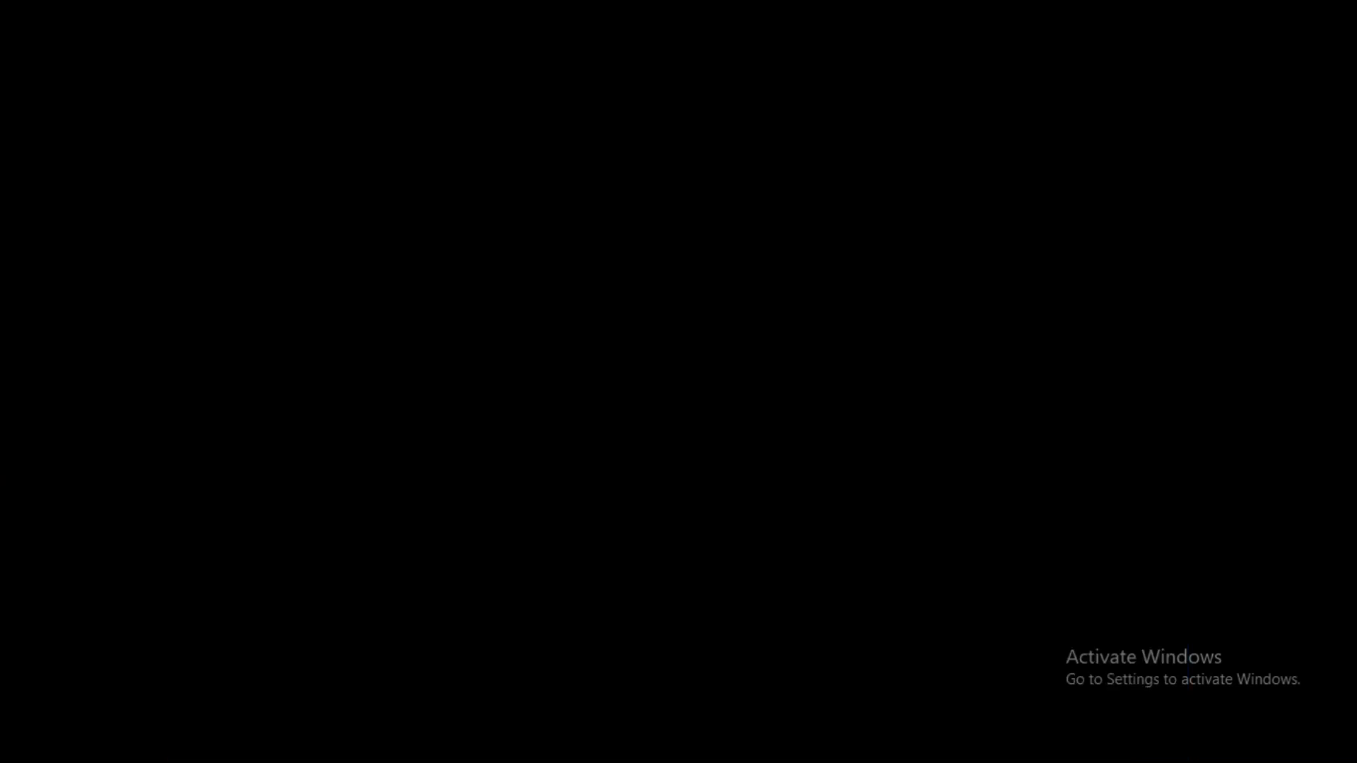
key("Escape")
scroll(152, 622, "down", 3)
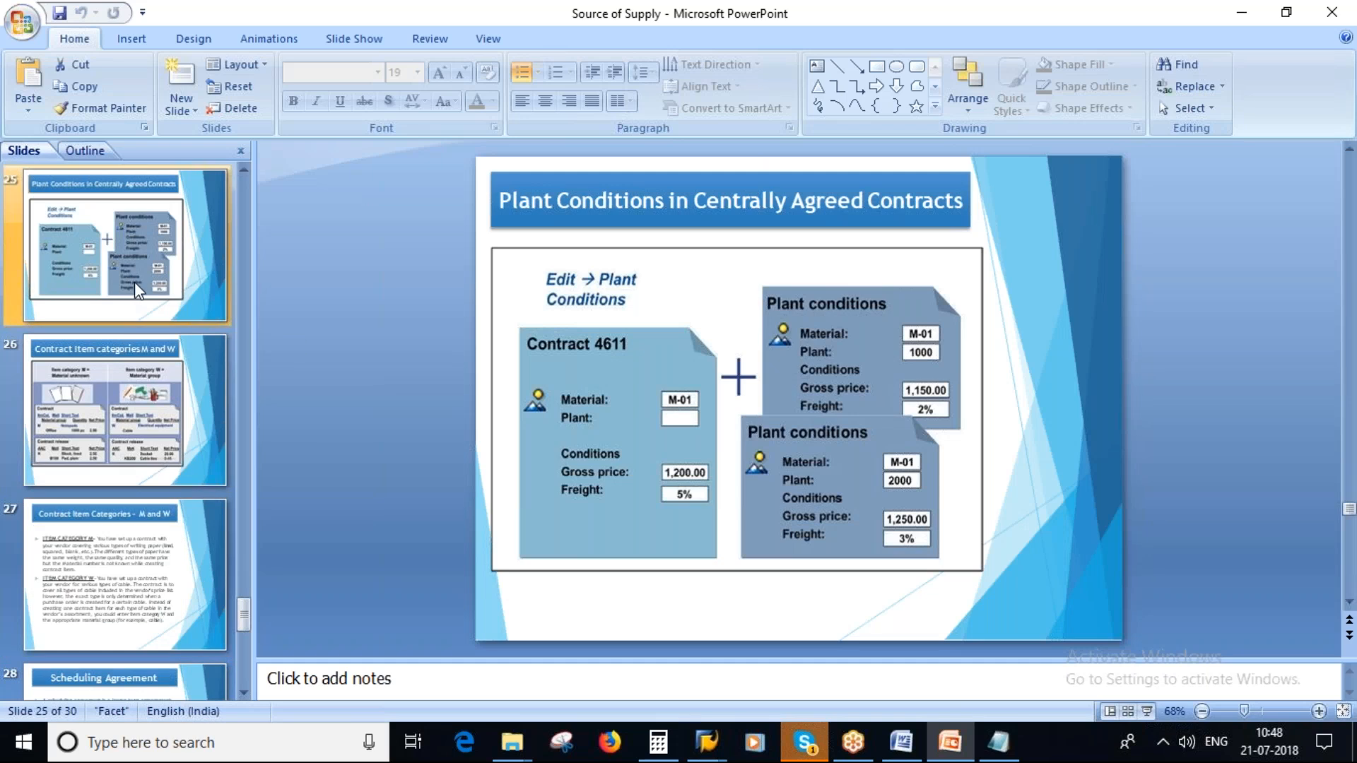
- Switch back to the SAP change contract window and go to the display function for the same agreement
mouse_move(707, 740)
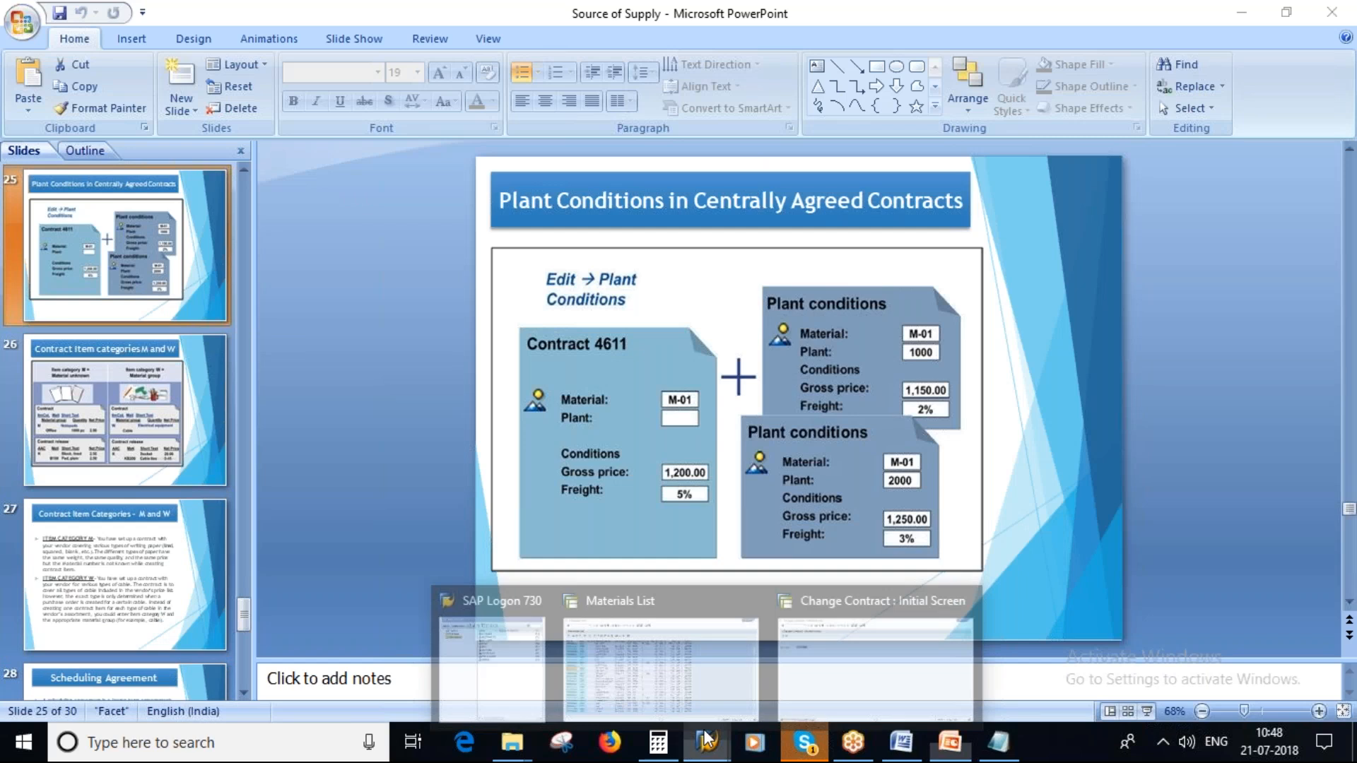
left_click(794, 713)
left_click(71, 25)
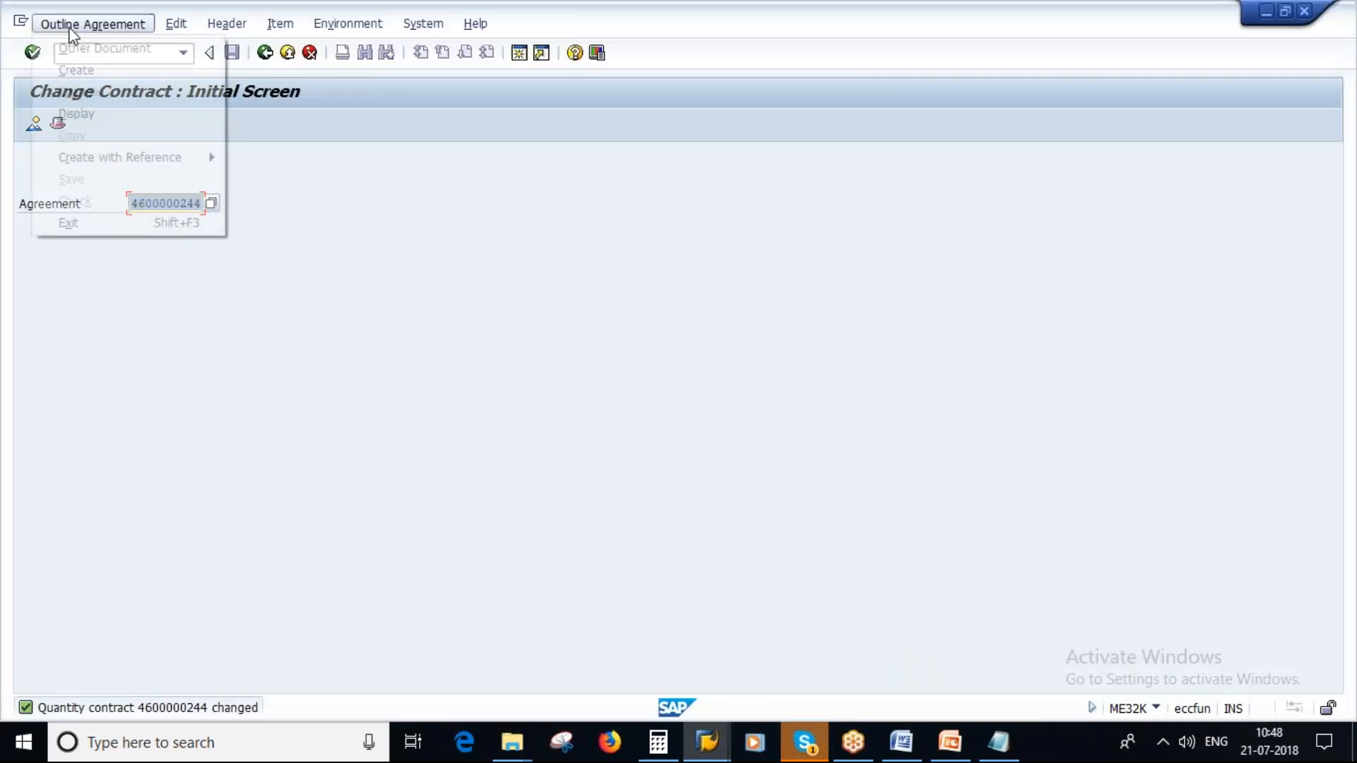
left_click(76, 114)
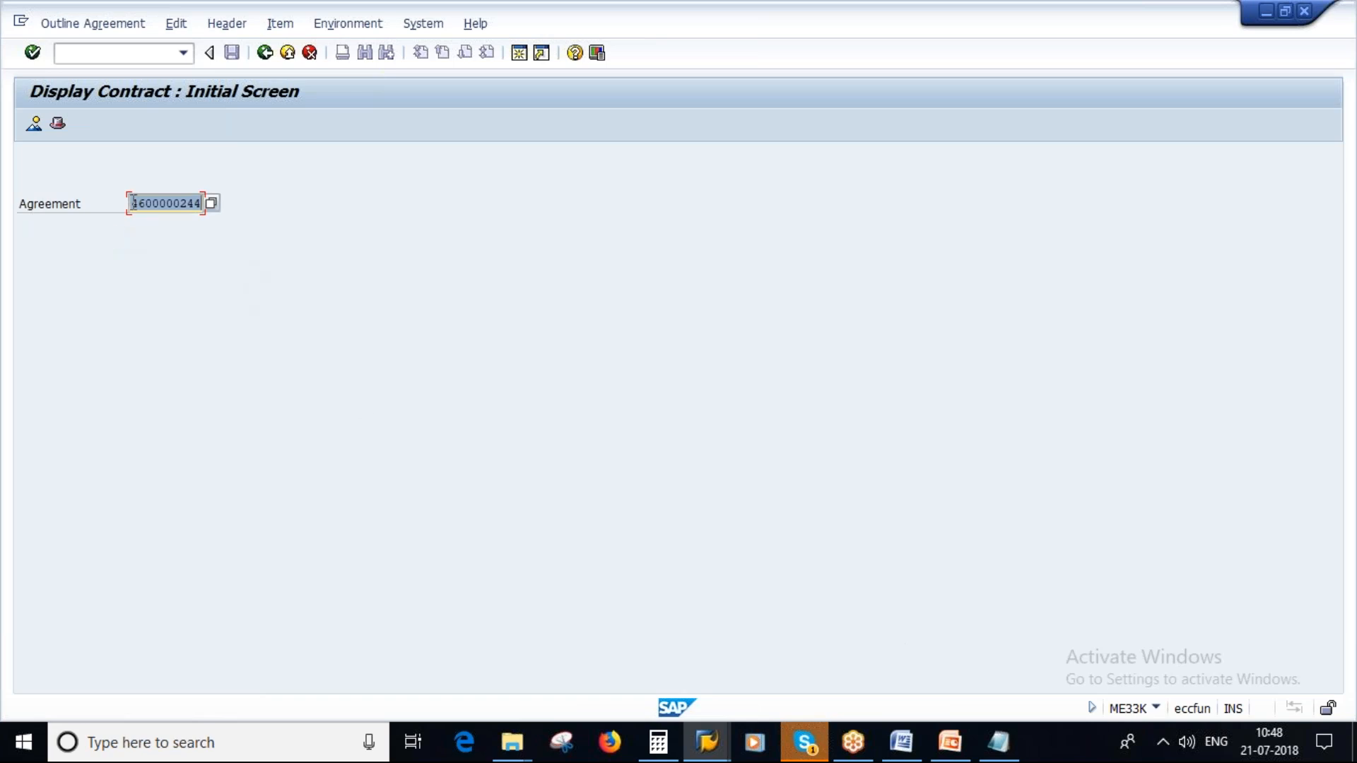
- Display the agreement's item overview and start a contract release order for item 10, Phosphoric Acid
key("Return")
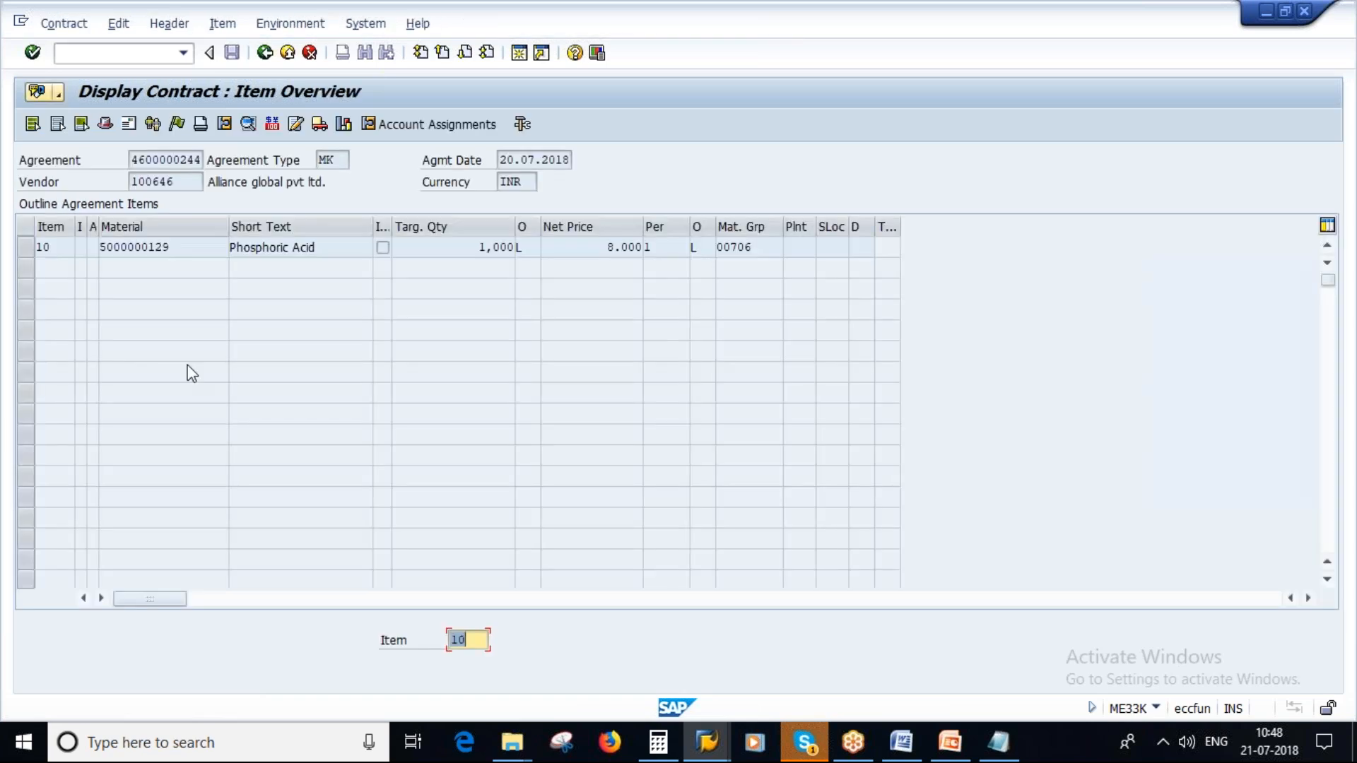
left_click(25, 249)
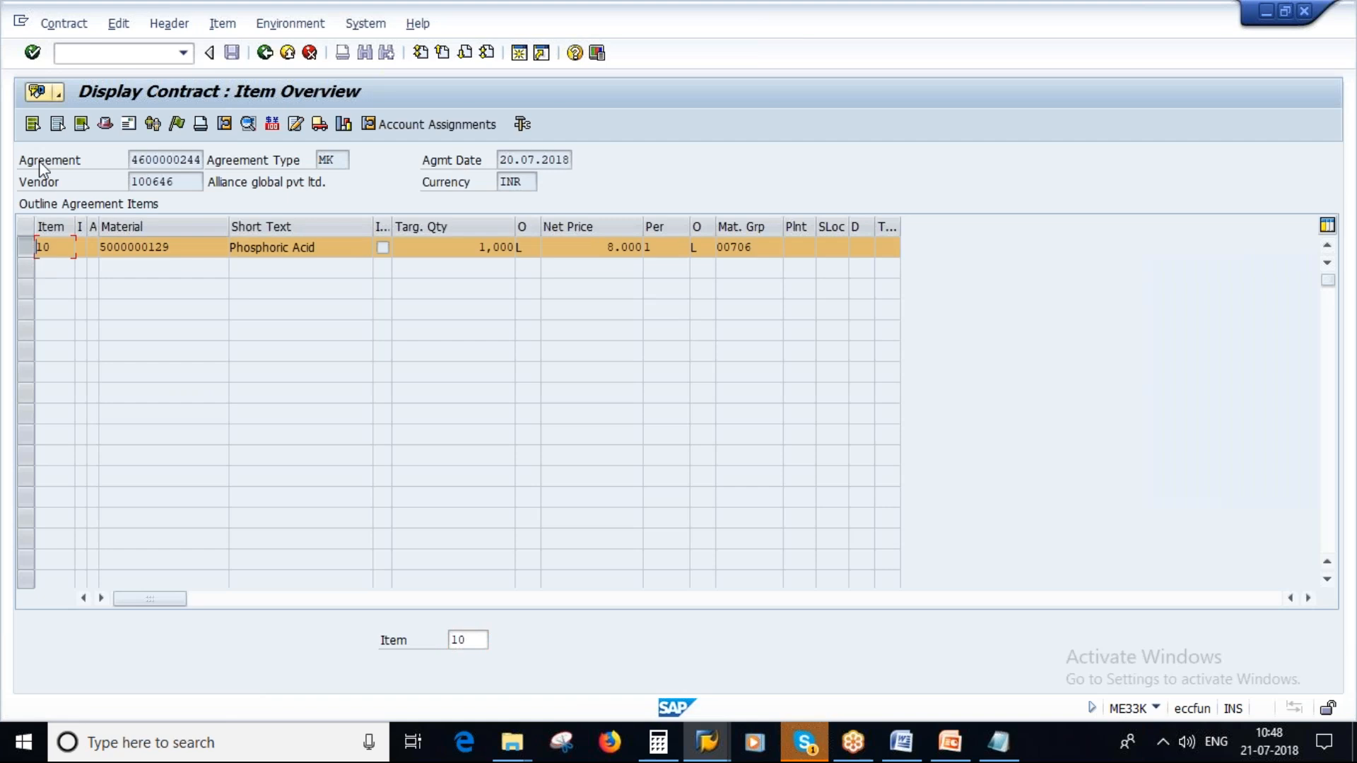
left_click(71, 26)
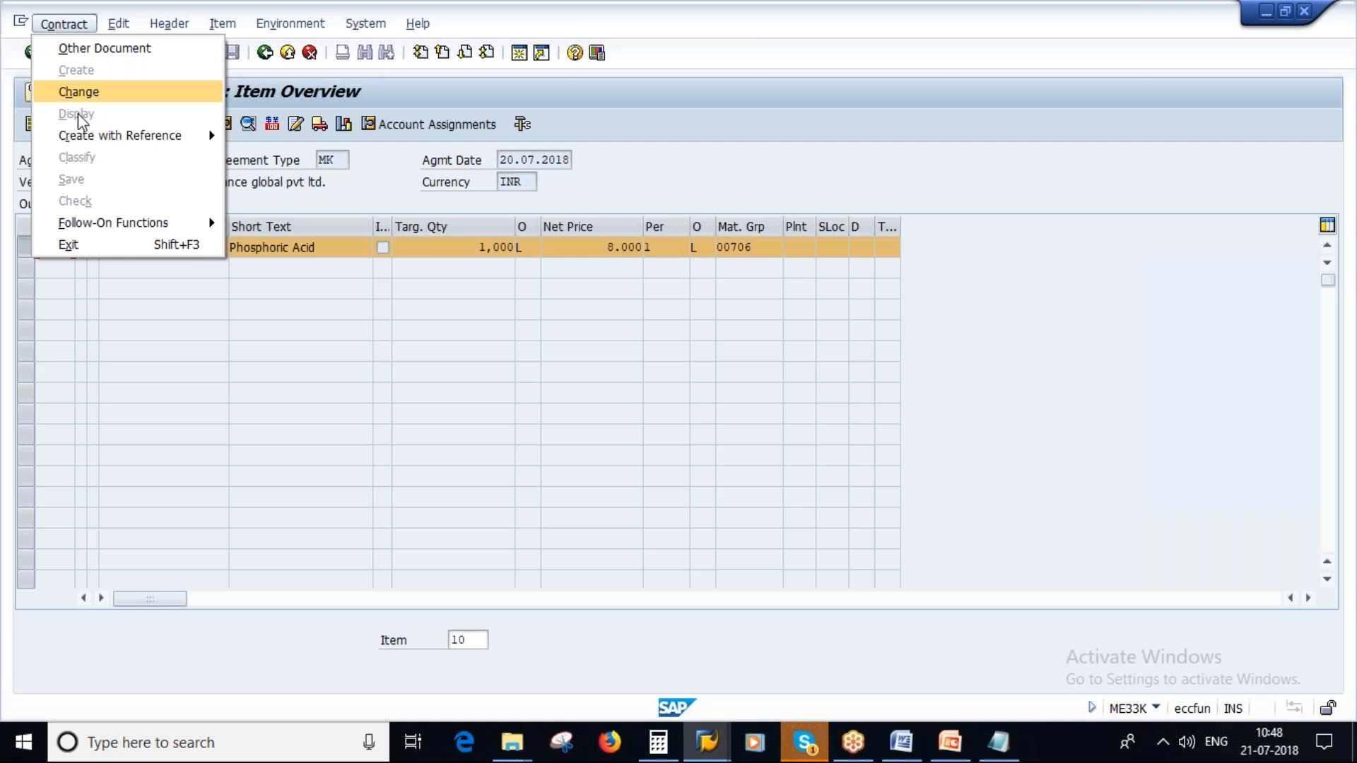
mouse_move(146, 228)
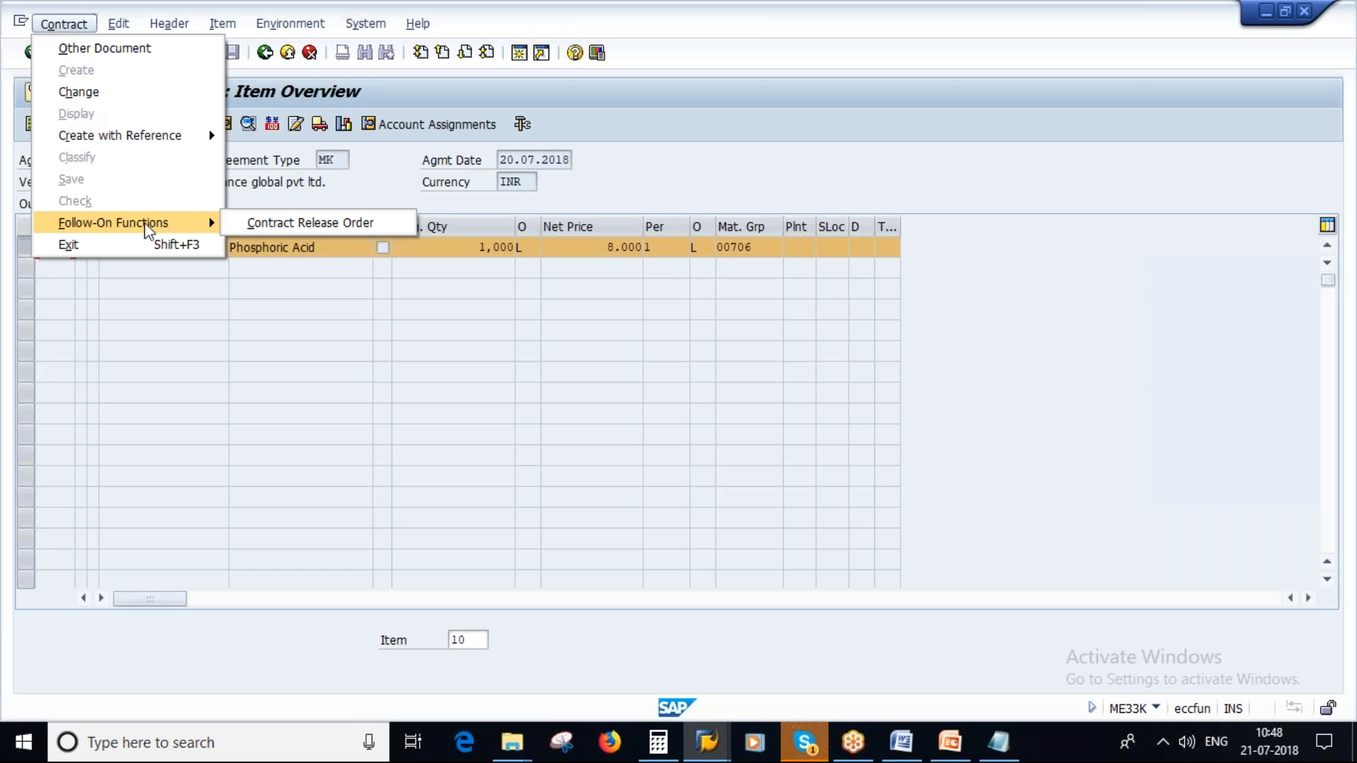
left_click(352, 222)
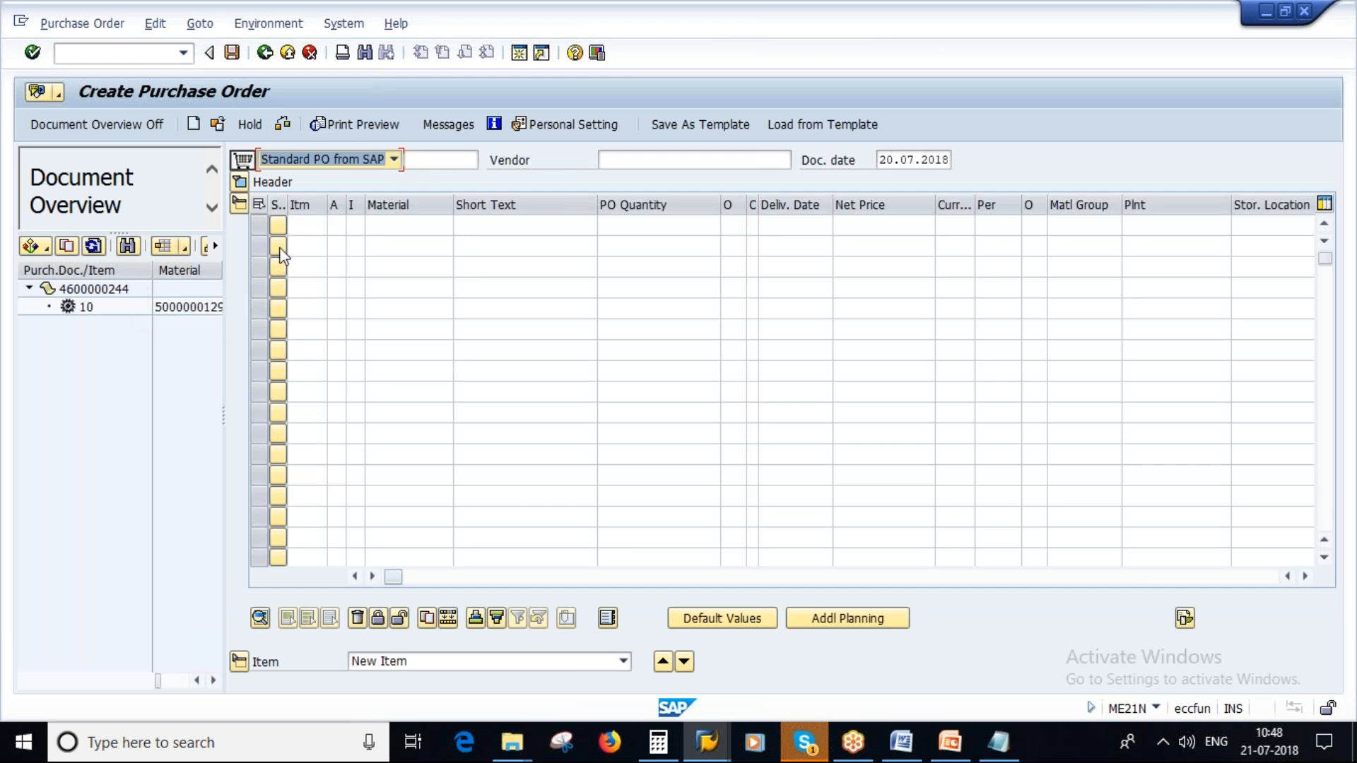
- Widen the document overview and adopt contract item 10 into the new purchase order
left_click_drag(224, 416, 302, 416)
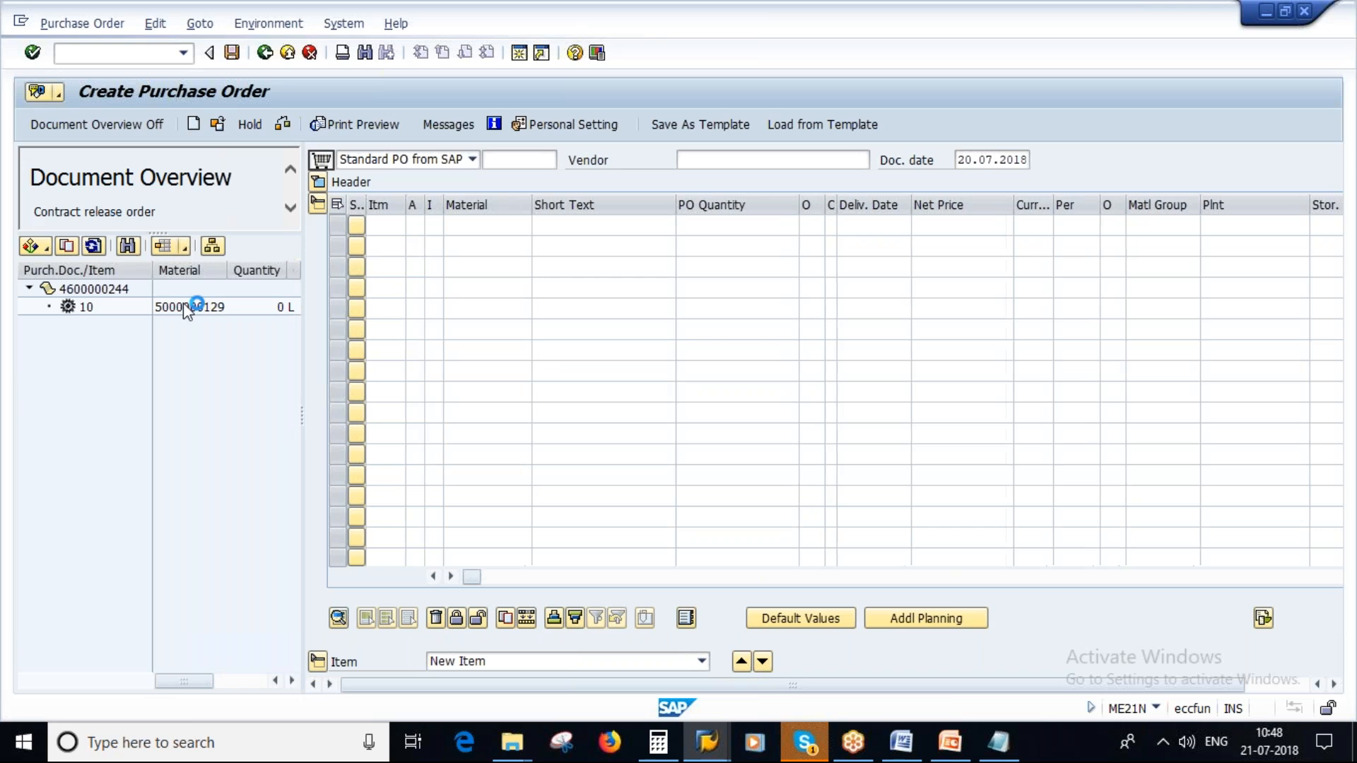
left_click(88, 300)
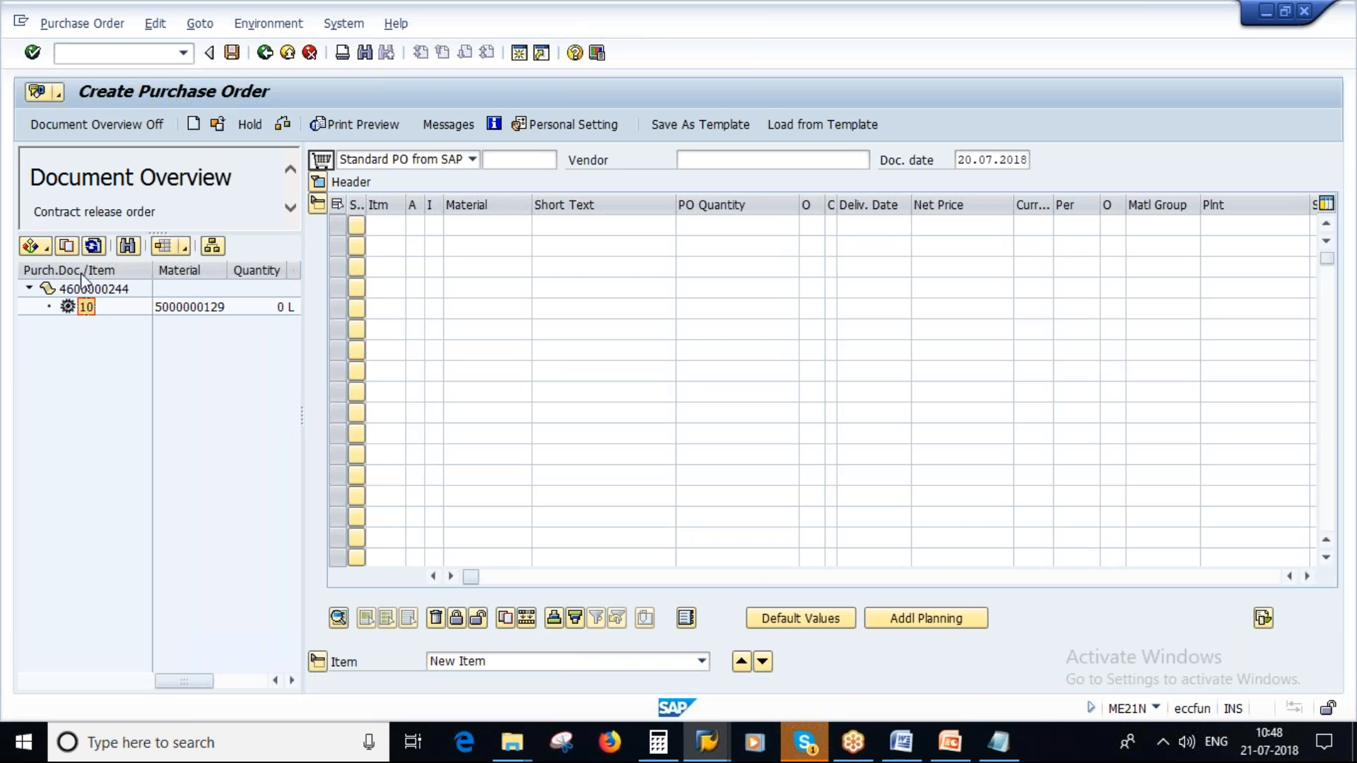
left_click(67, 247)
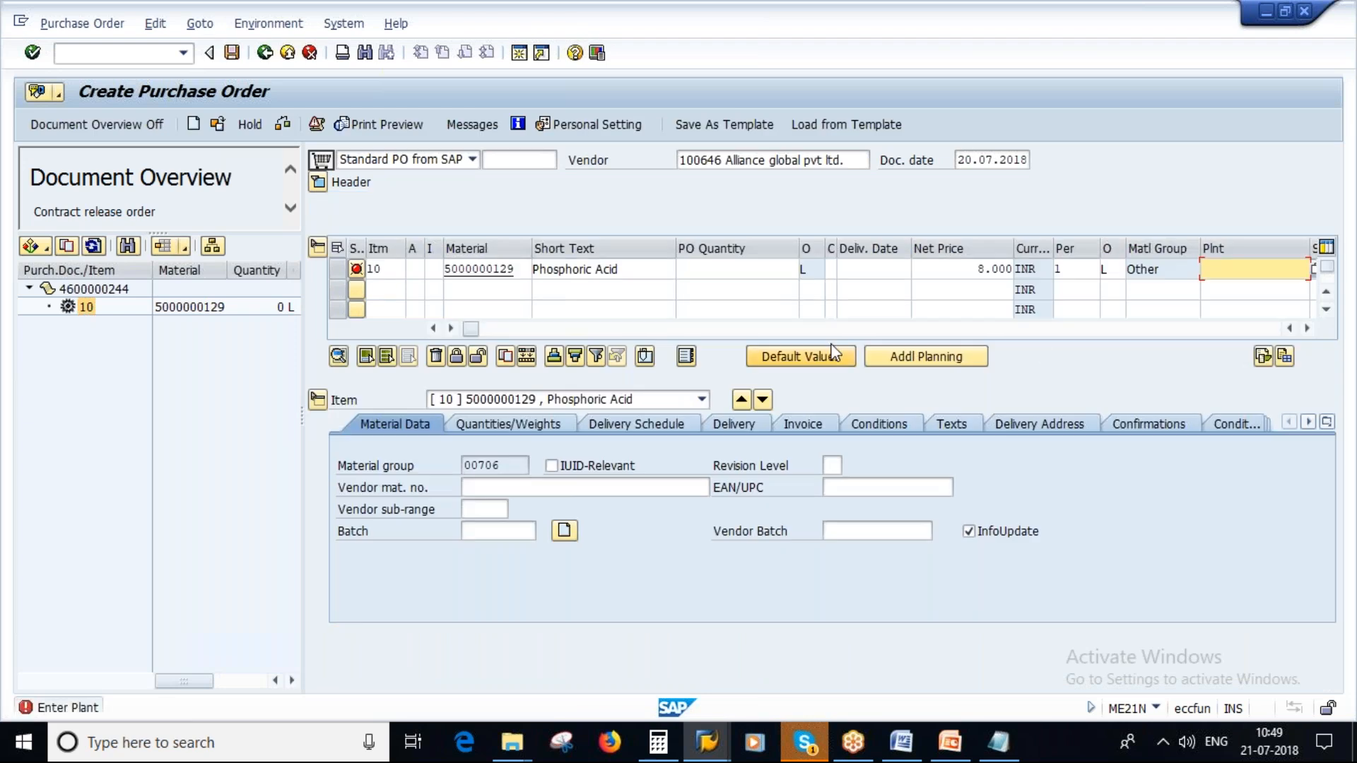
- Set the Phosphoric Acid item's PO quantity to 100 L and its plant to 1000
left_click(976, 270)
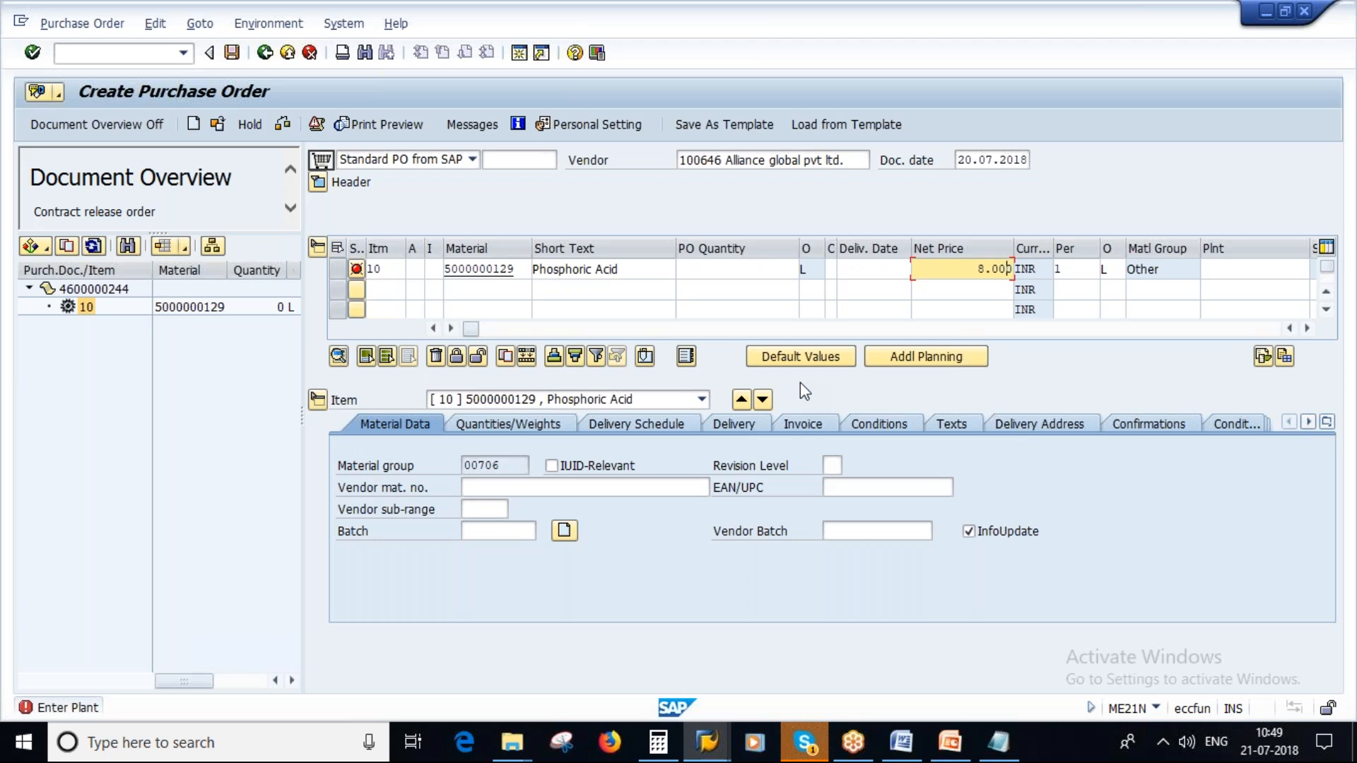
left_click(1227, 270)
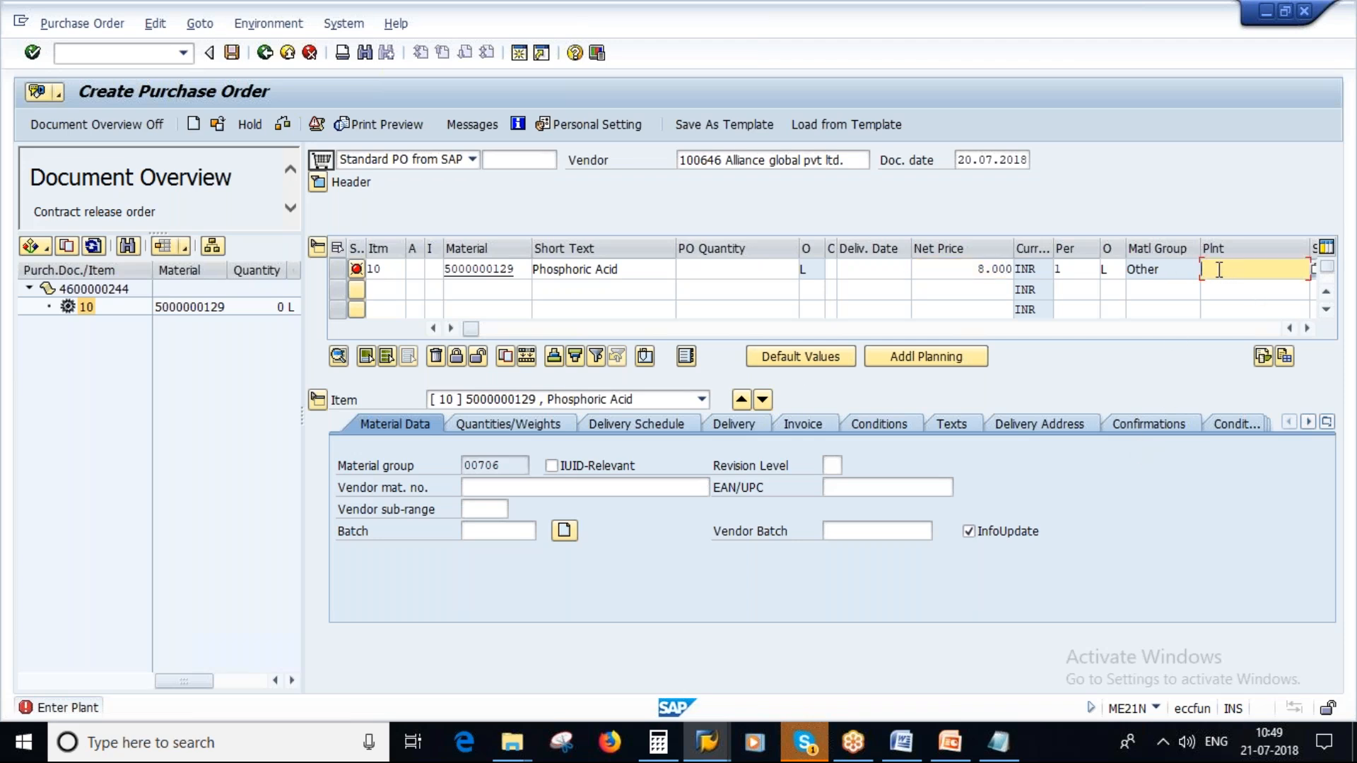
left_click(980, 271)
key("Tab")
left_click(777, 270)
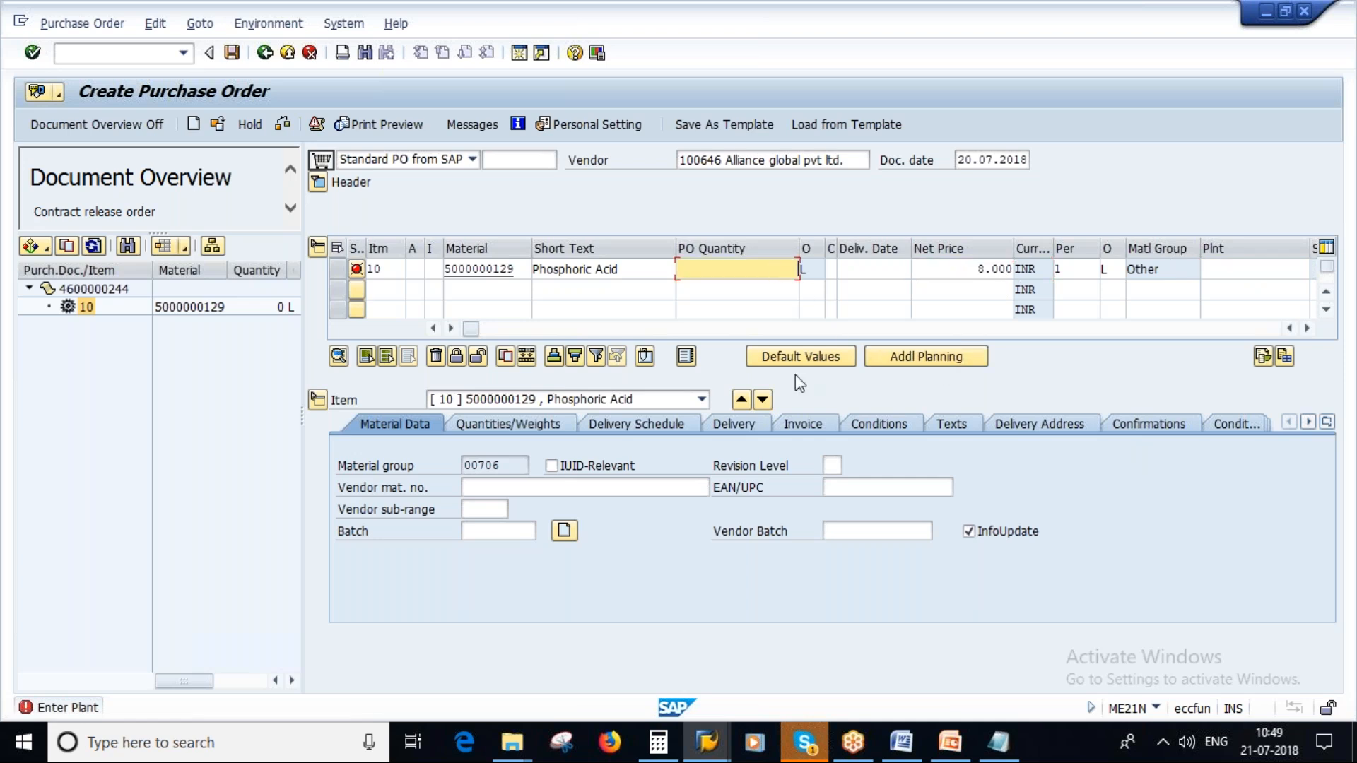
type("100")
left_click(1230, 271)
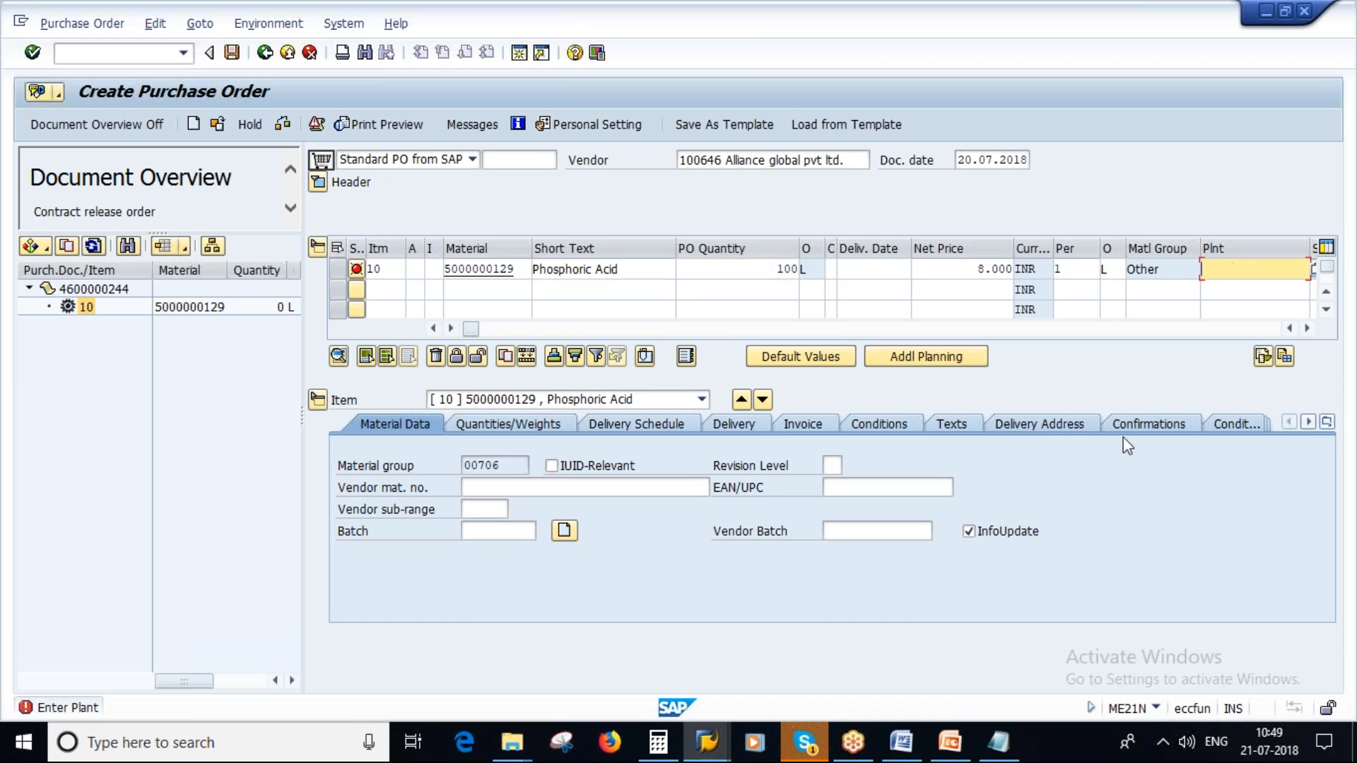
type("1000")
key("Return")
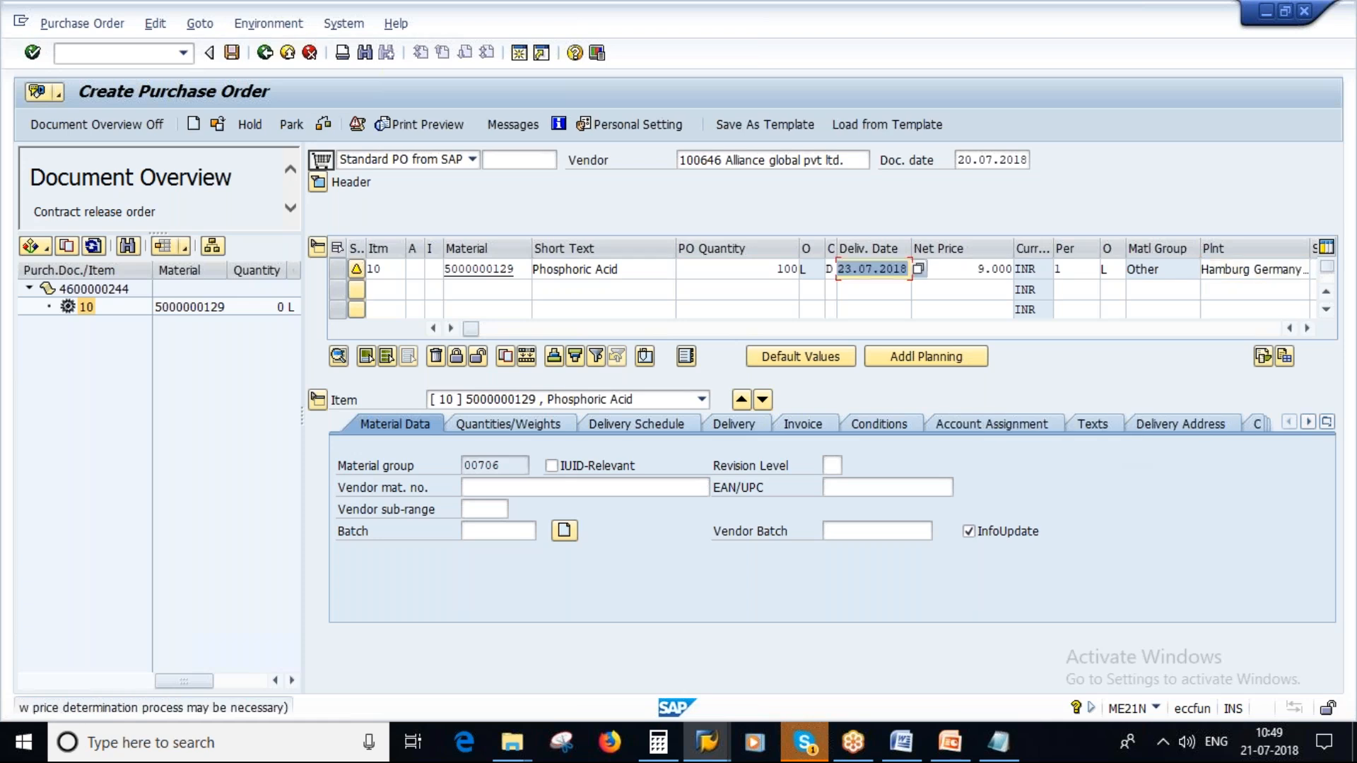
- Check the item's net price, plant and pricing conditions, and save the purchase order
key("Tab")
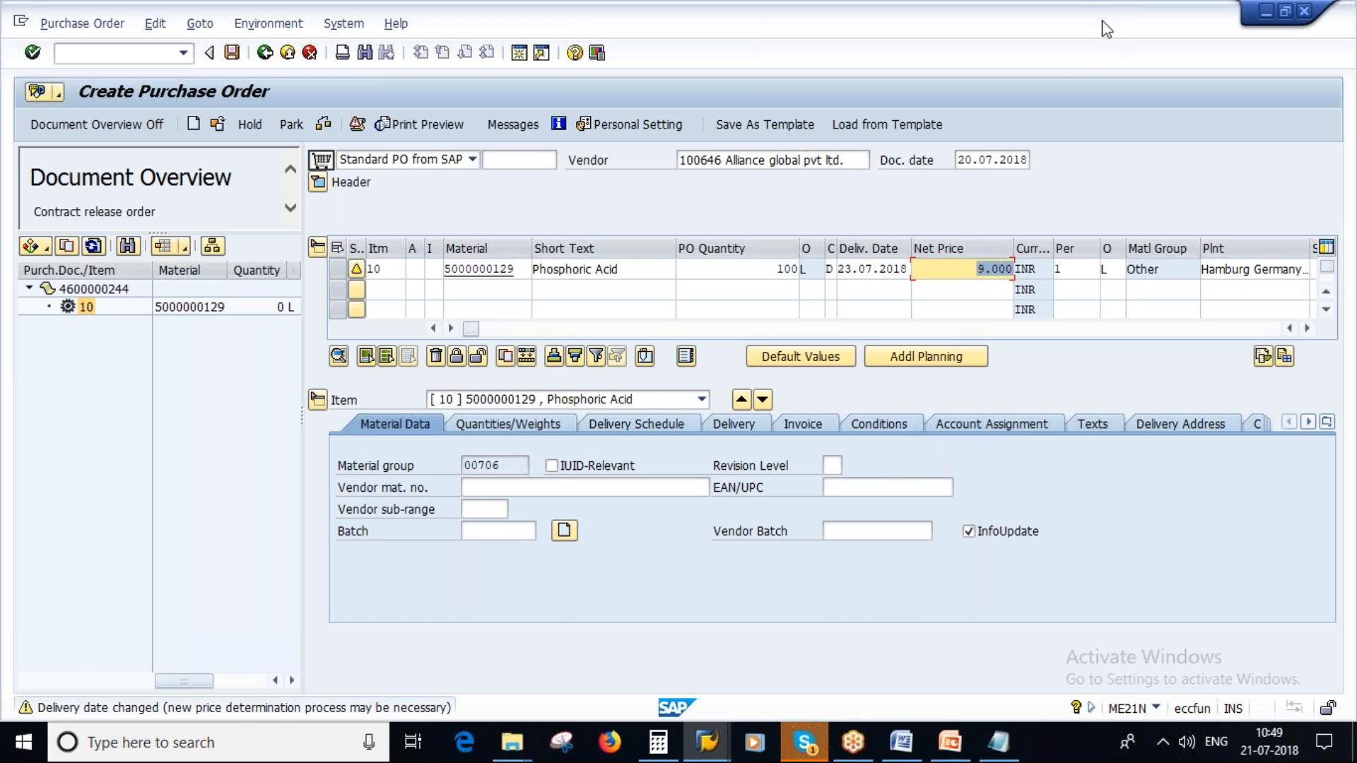
left_click(1347, 306)
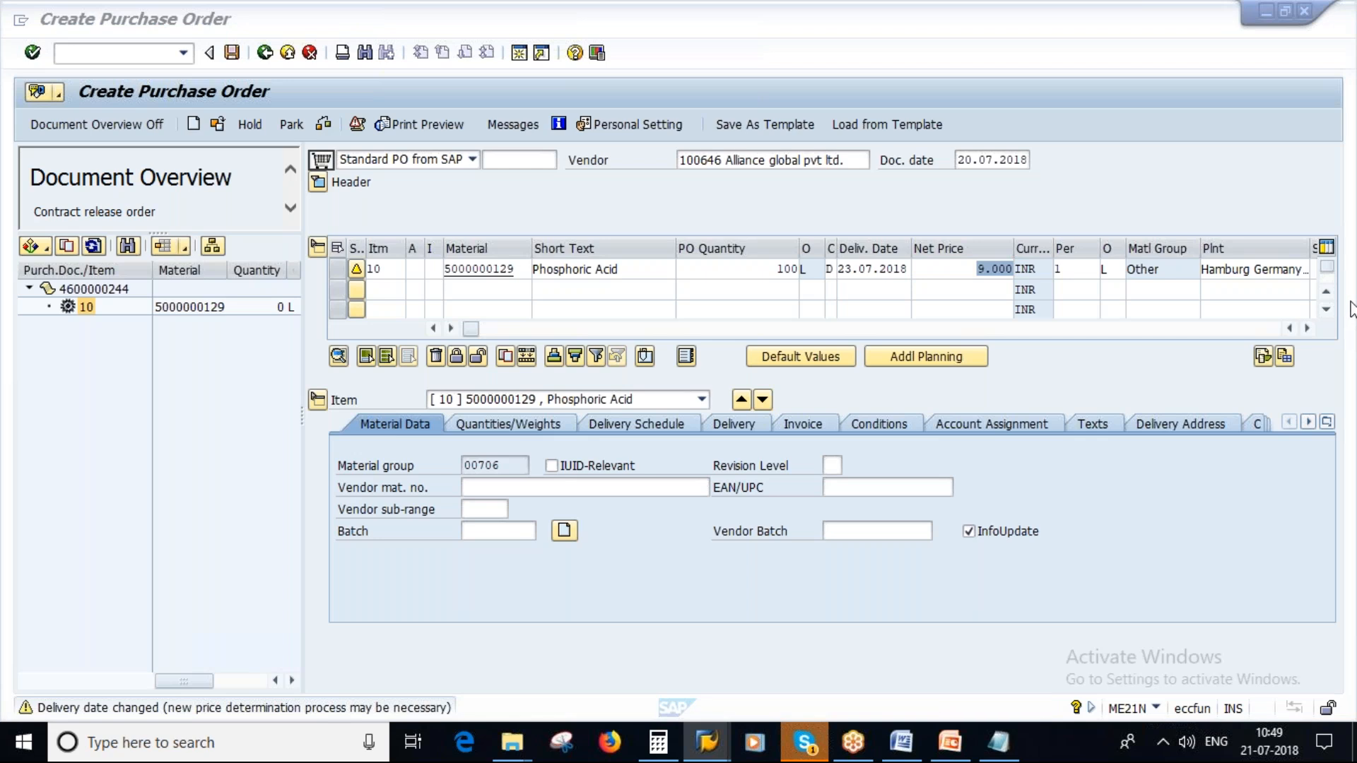
left_click(1066, 740)
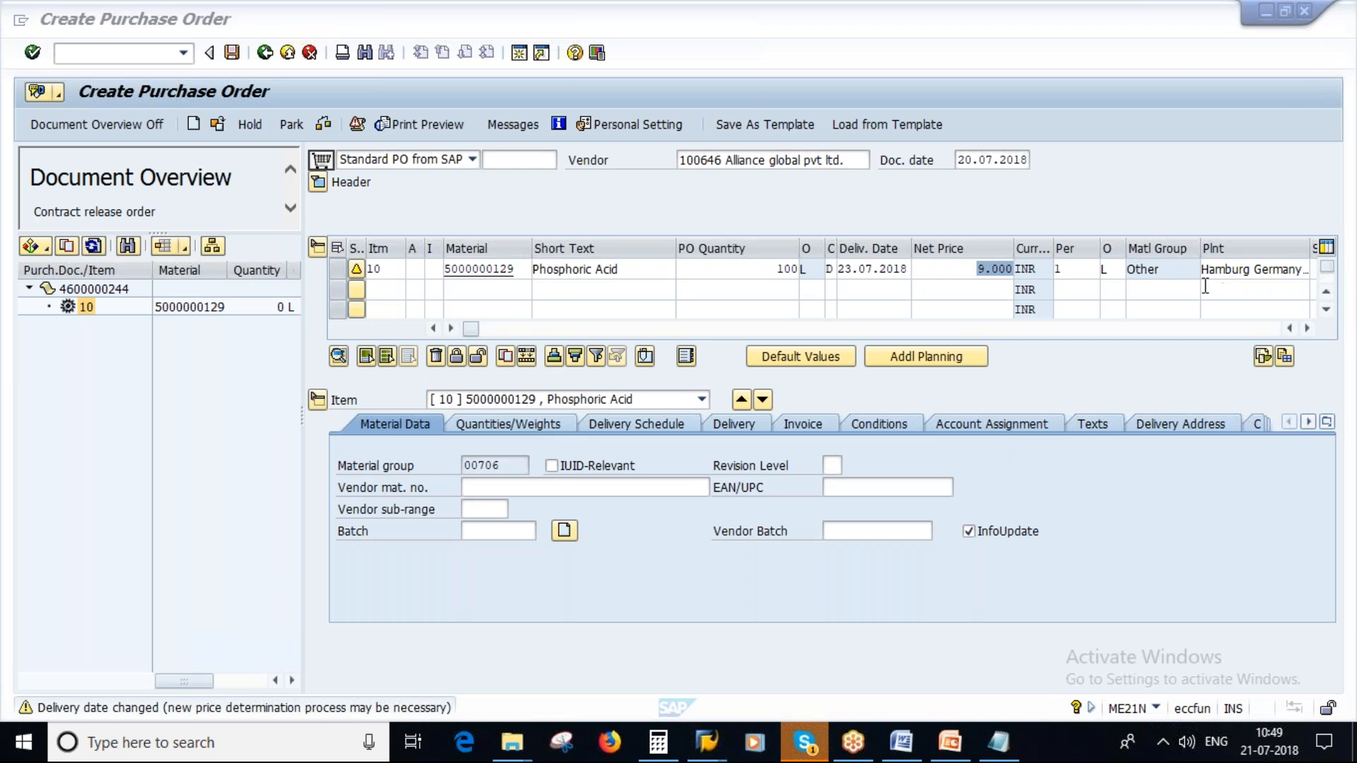
left_click(1235, 275)
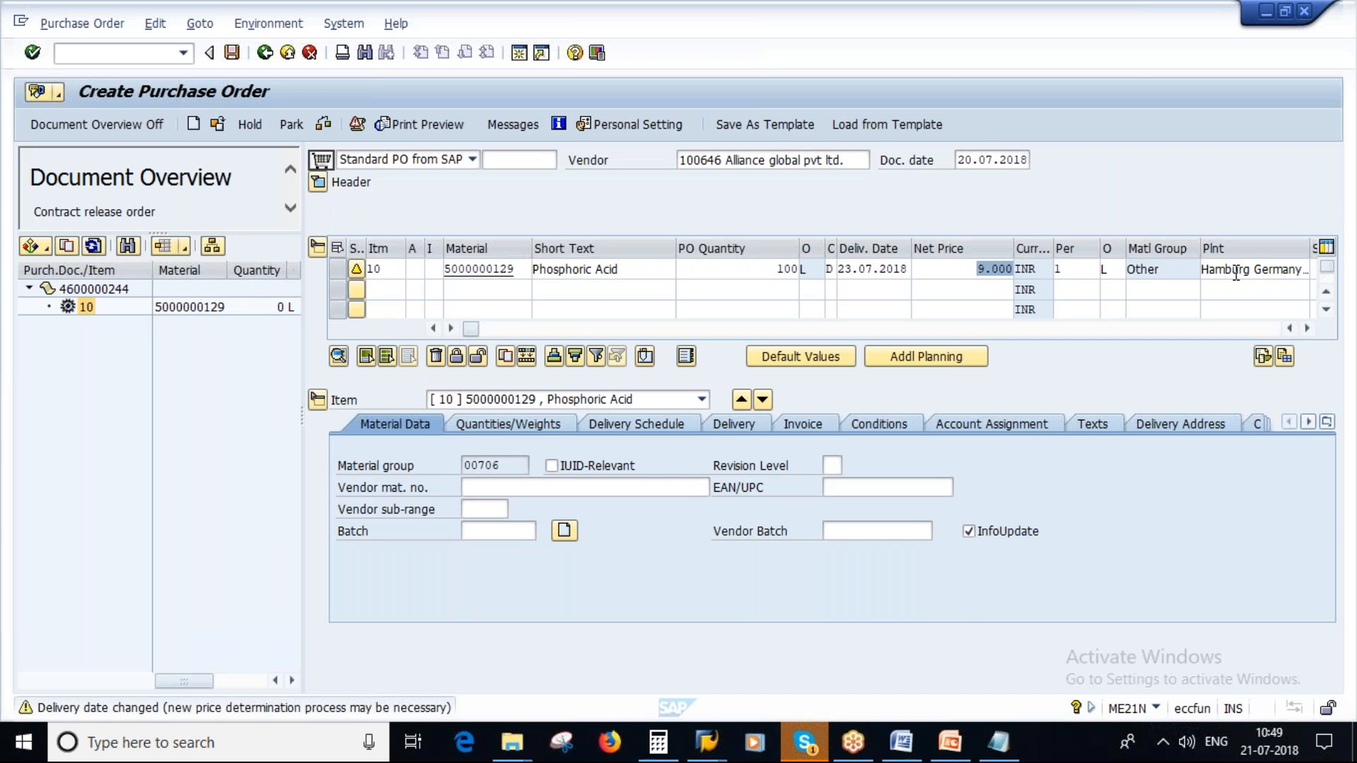
left_click(968, 269)
key("Return")
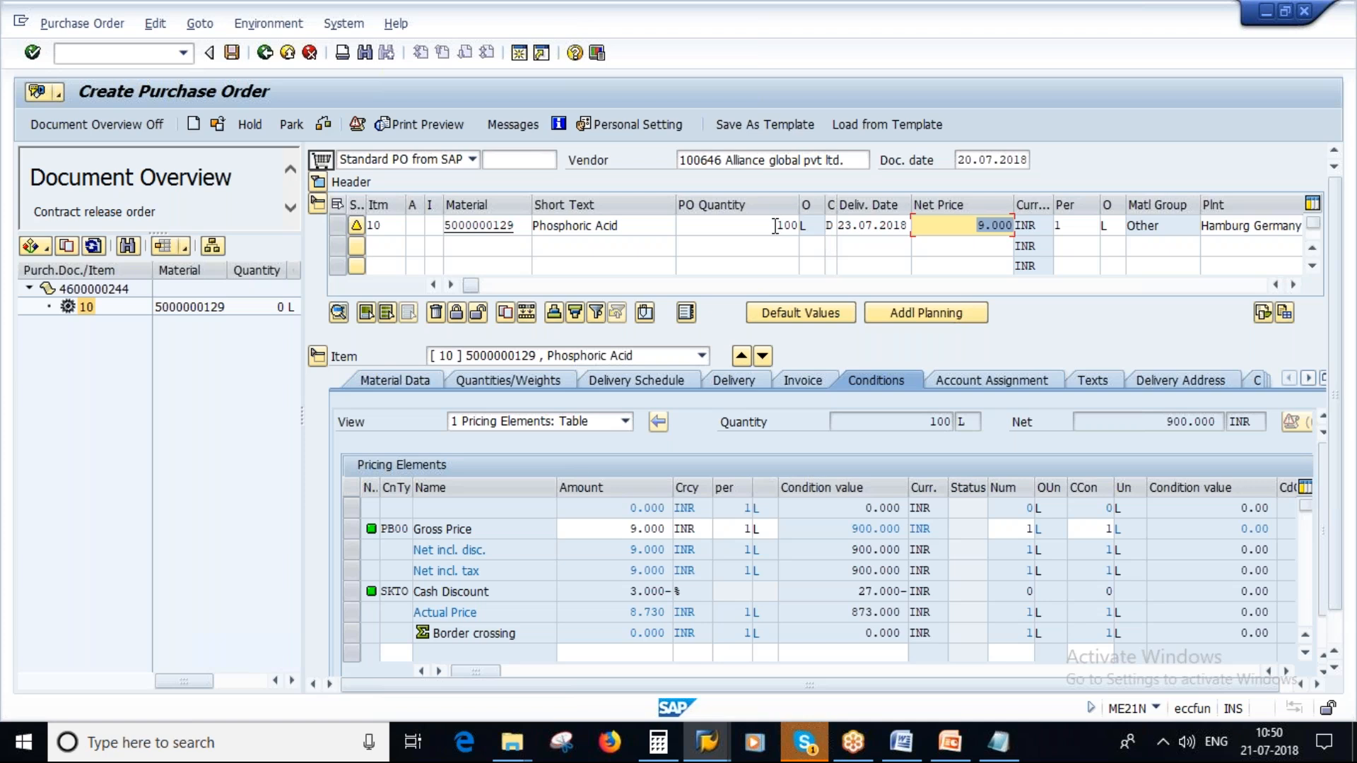
left_click_drag(776, 225, 799, 226)
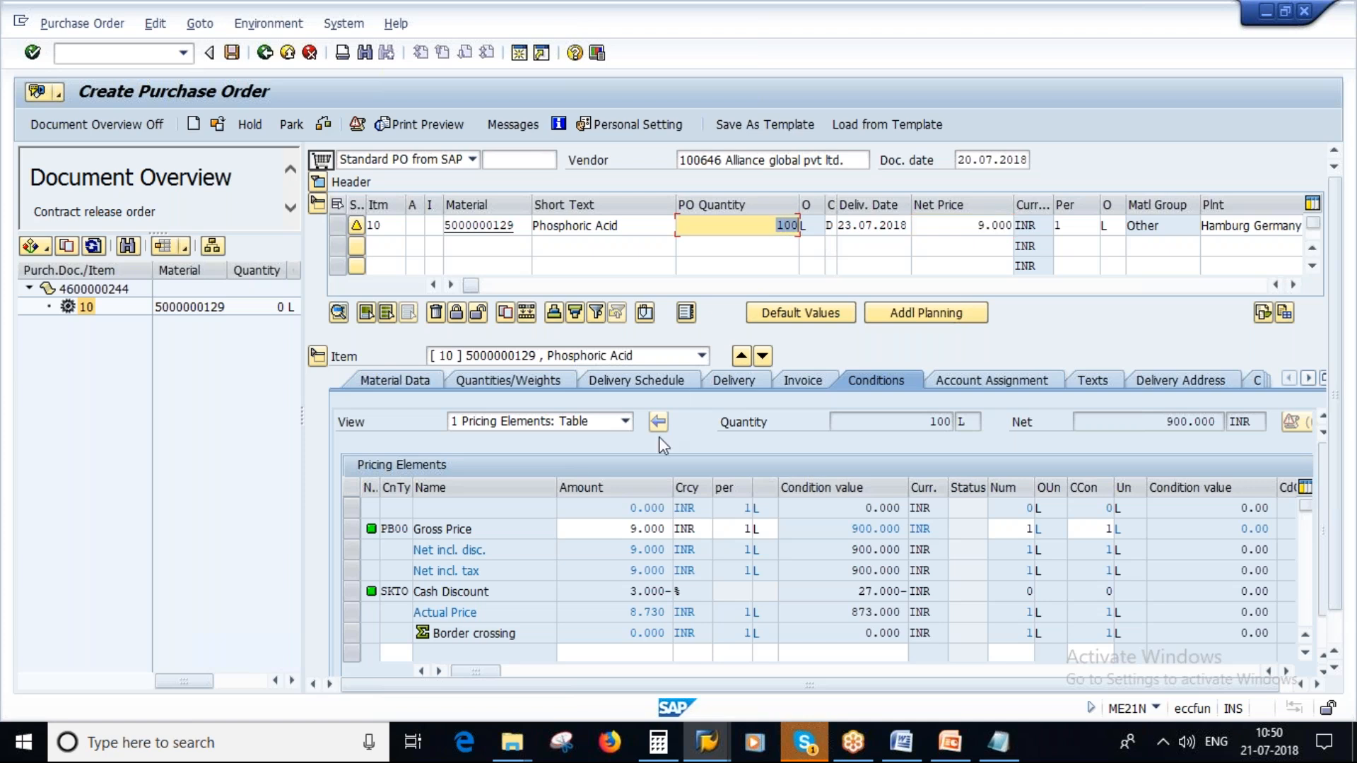
left_click(233, 53)
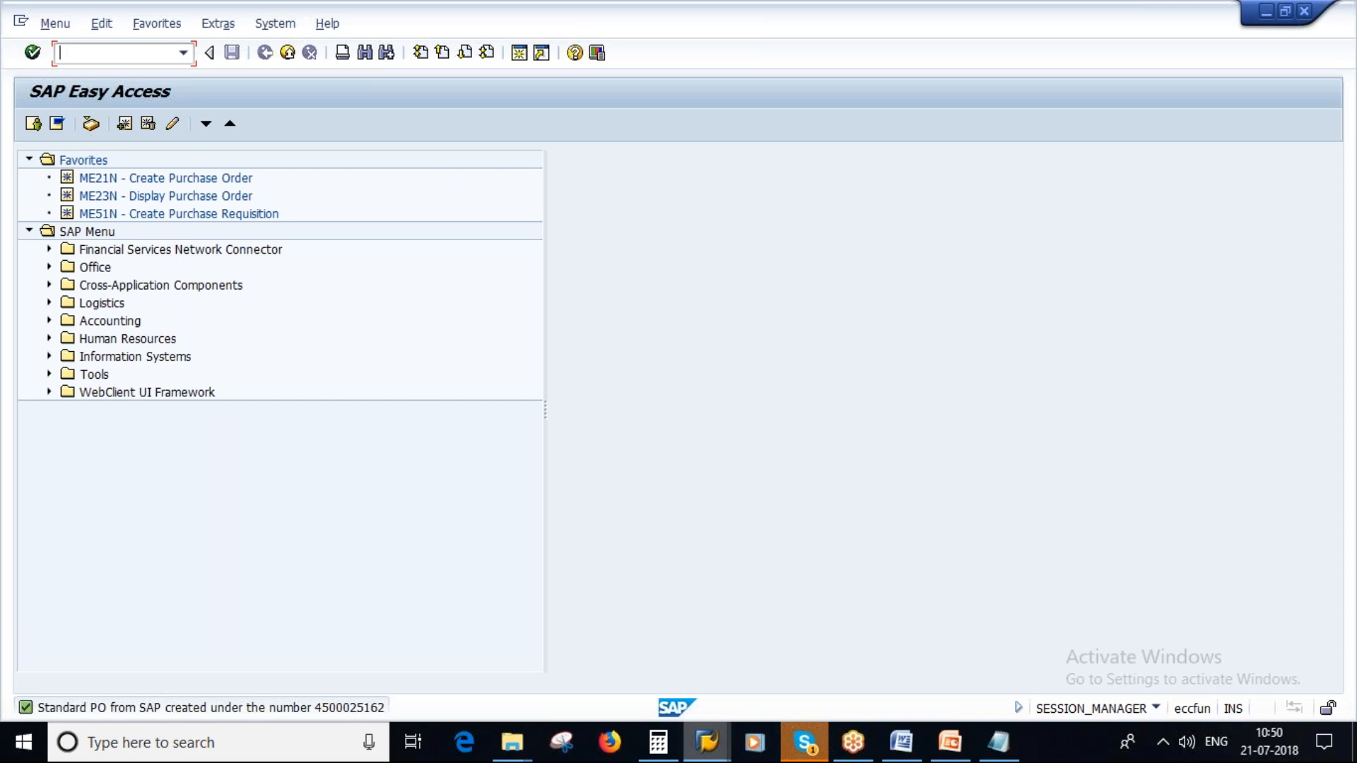
- Start the display contract transaction ME33K and open the item overview of the same agreement
left_click(706, 742)
left_click(116, 71)
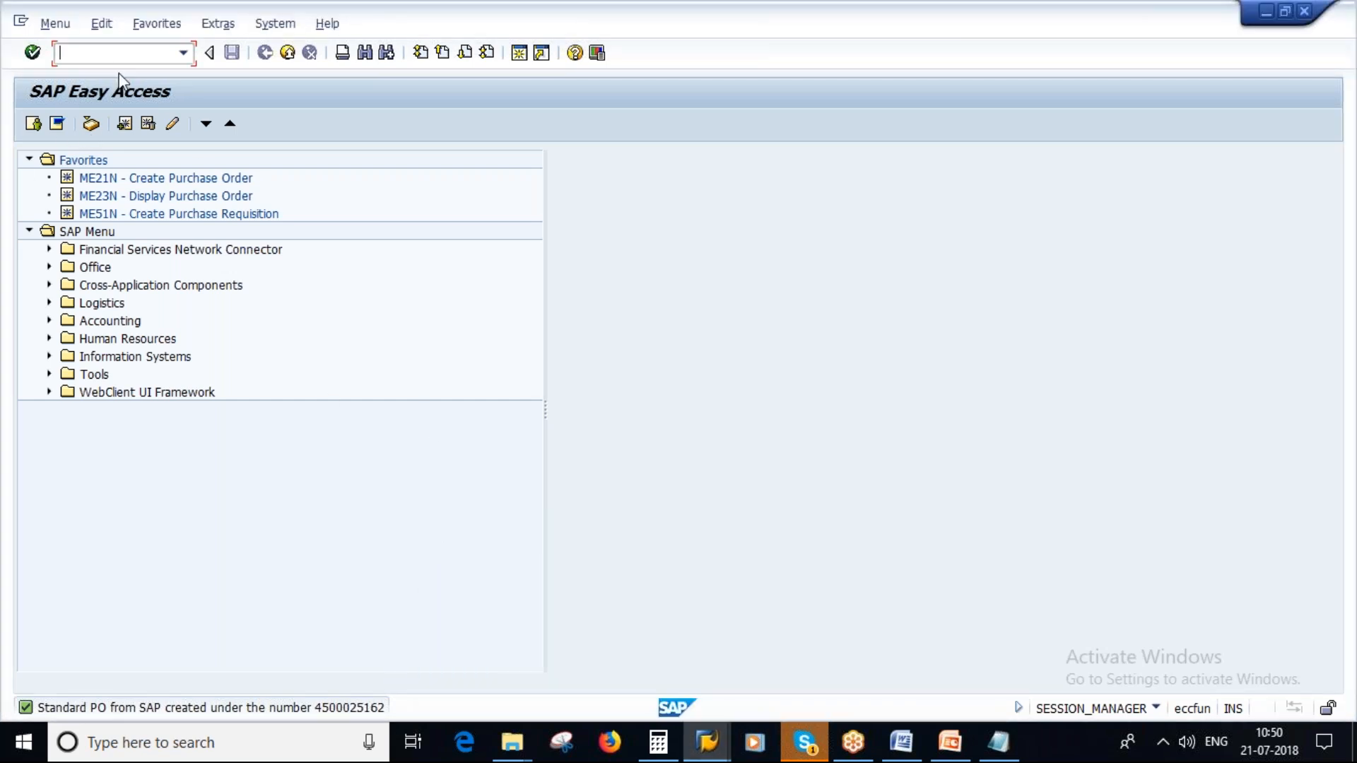
type("ME33K")
key("Return")
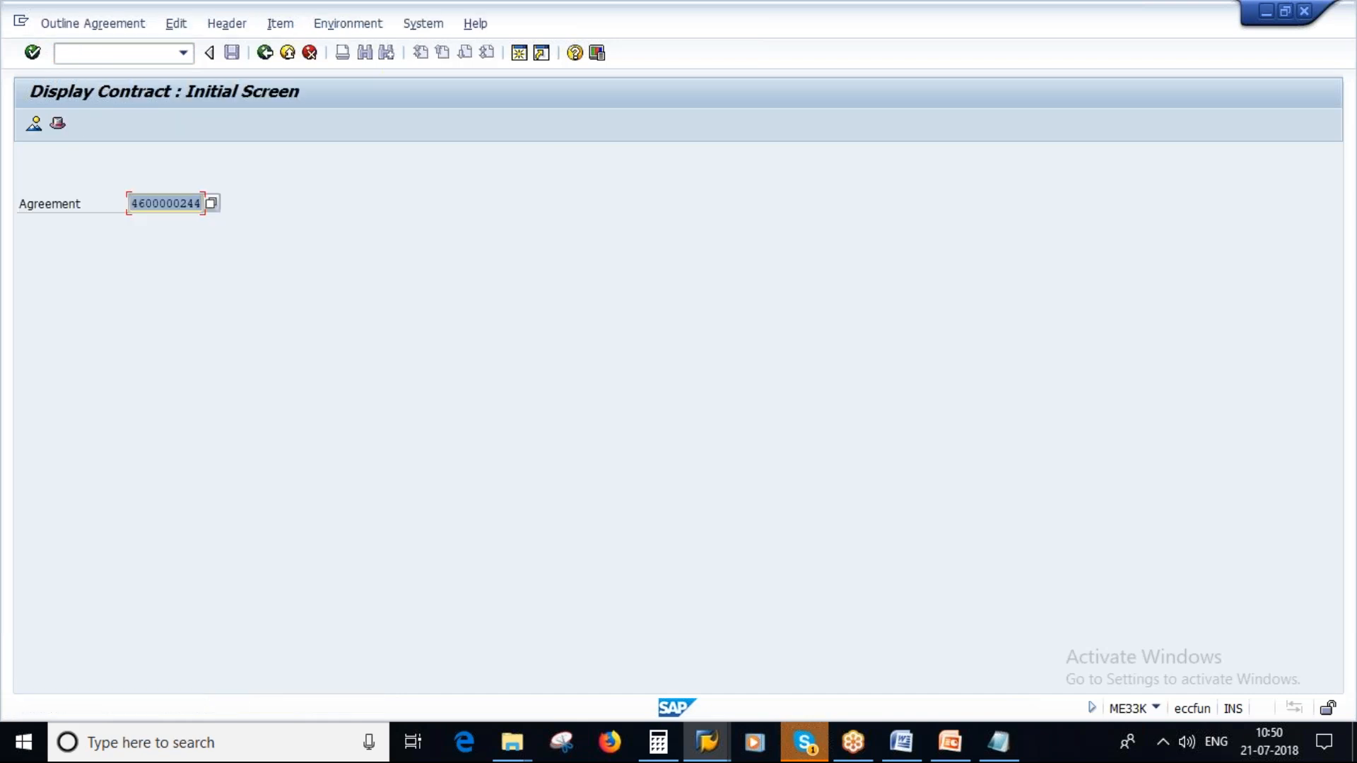
key("Return")
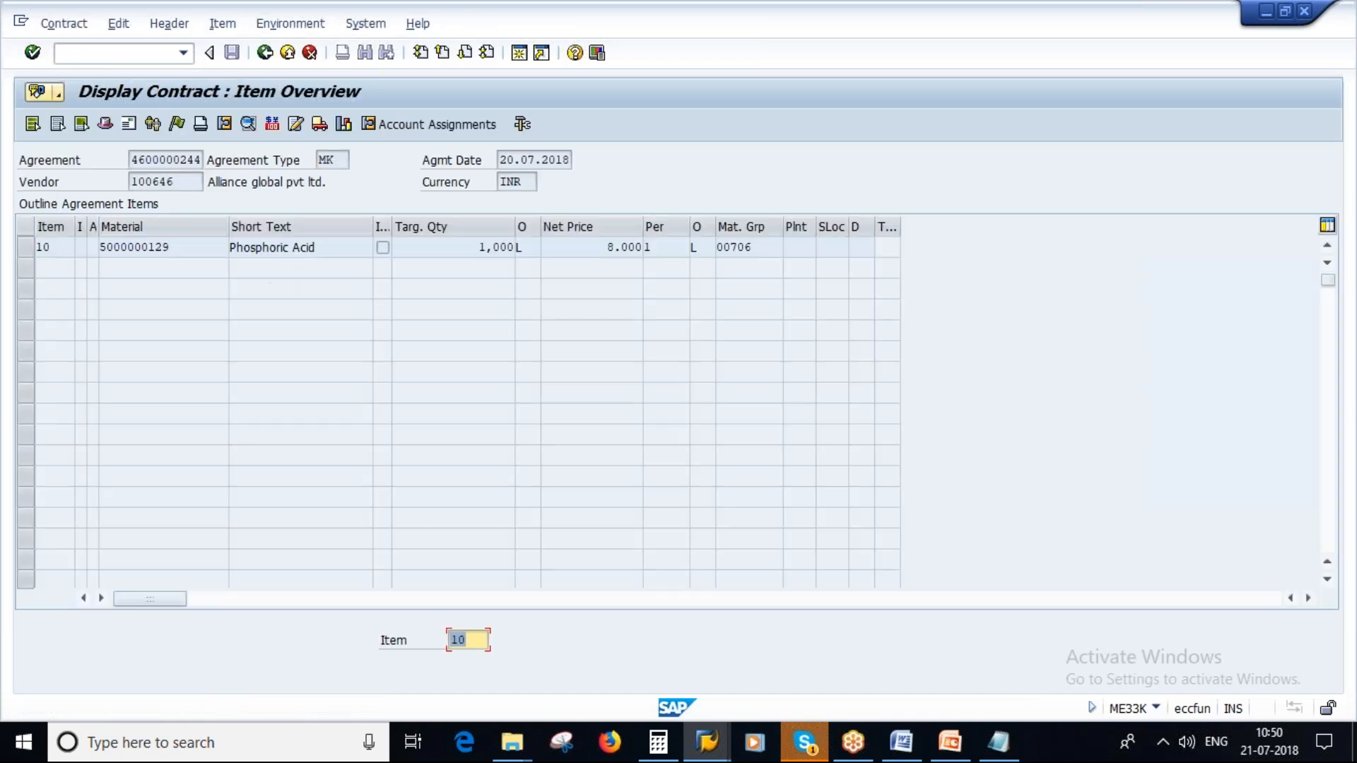
- Create a second contract release order from the agreement and adopt item 10 into the purchase order
left_click(64, 24)
mouse_move(200, 224)
left_click(364, 222)
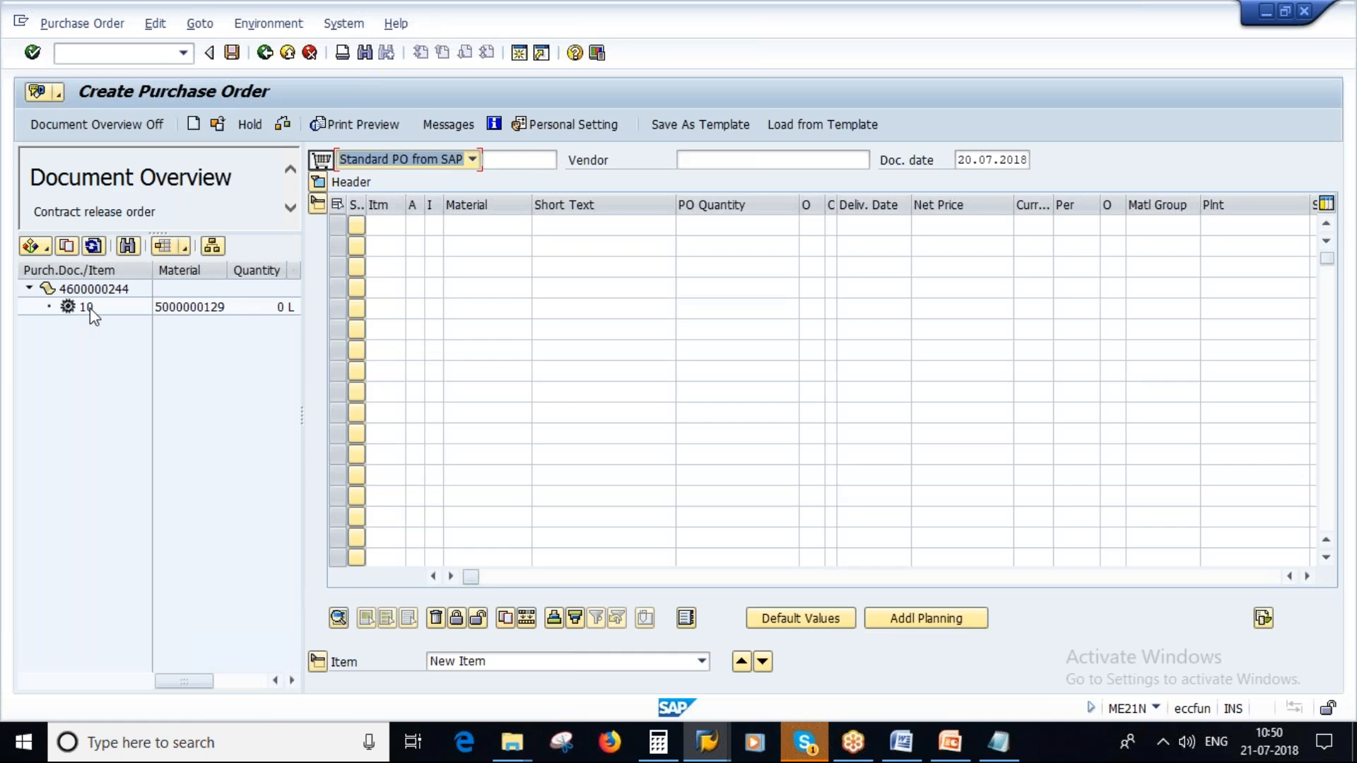
left_click(90, 308)
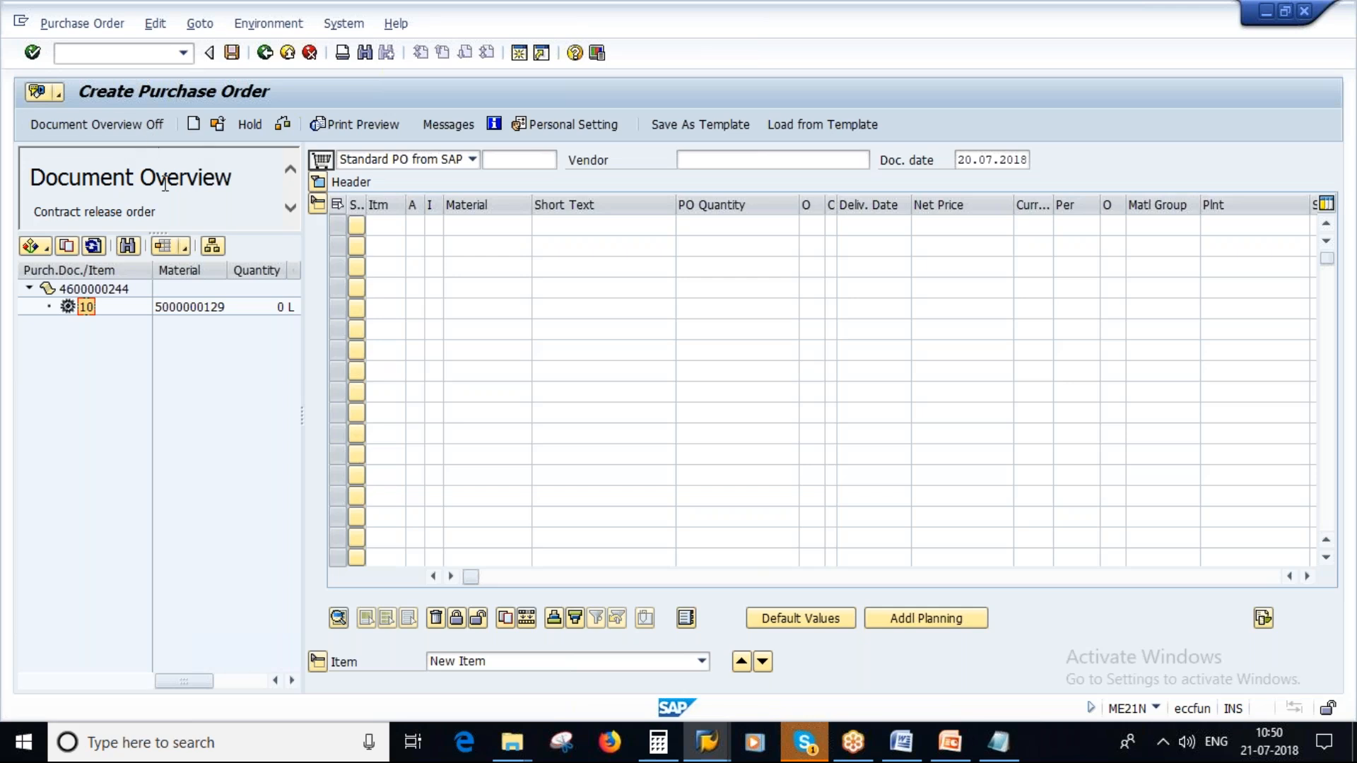
left_click(68, 245)
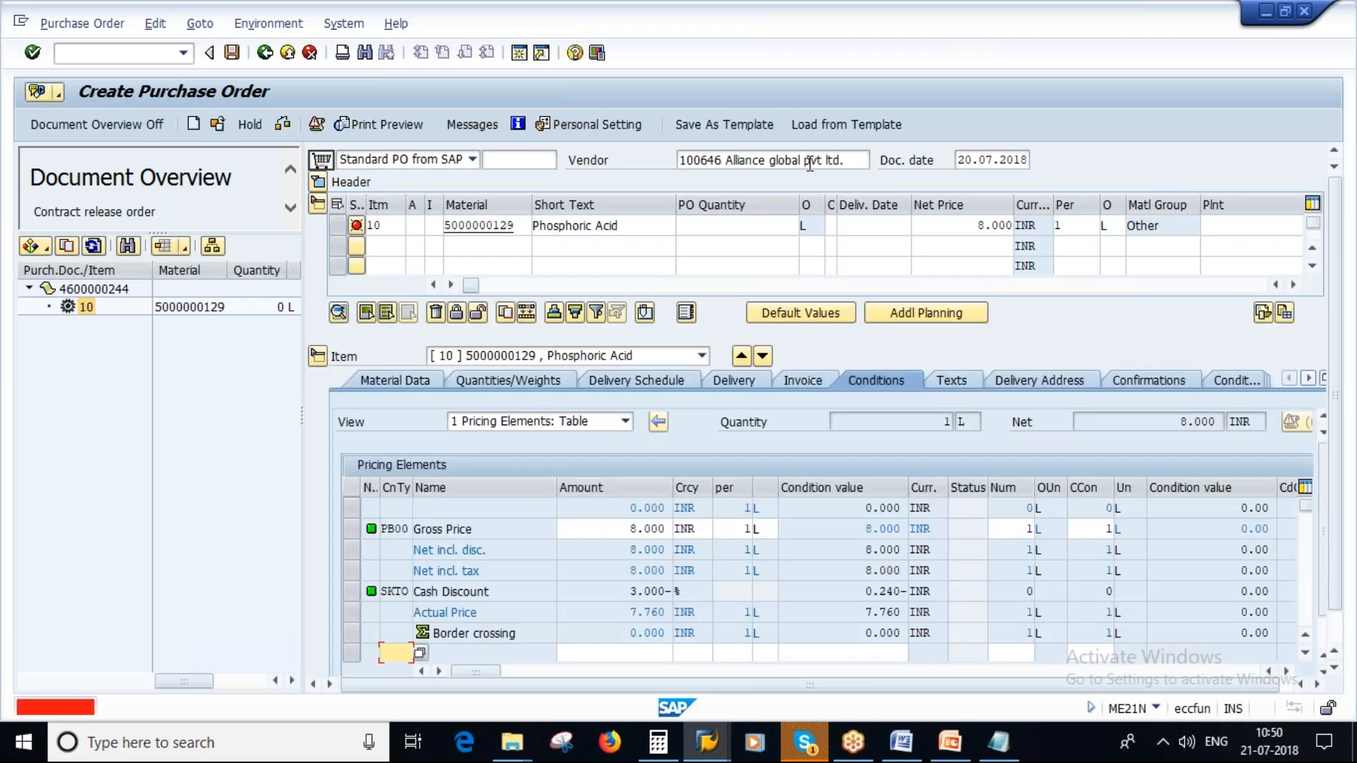
- Enter the Hamburg Germany plant and a PO quantity of 150 L for the item, and save the purchase order
type("10 ] 500")
key("Return")
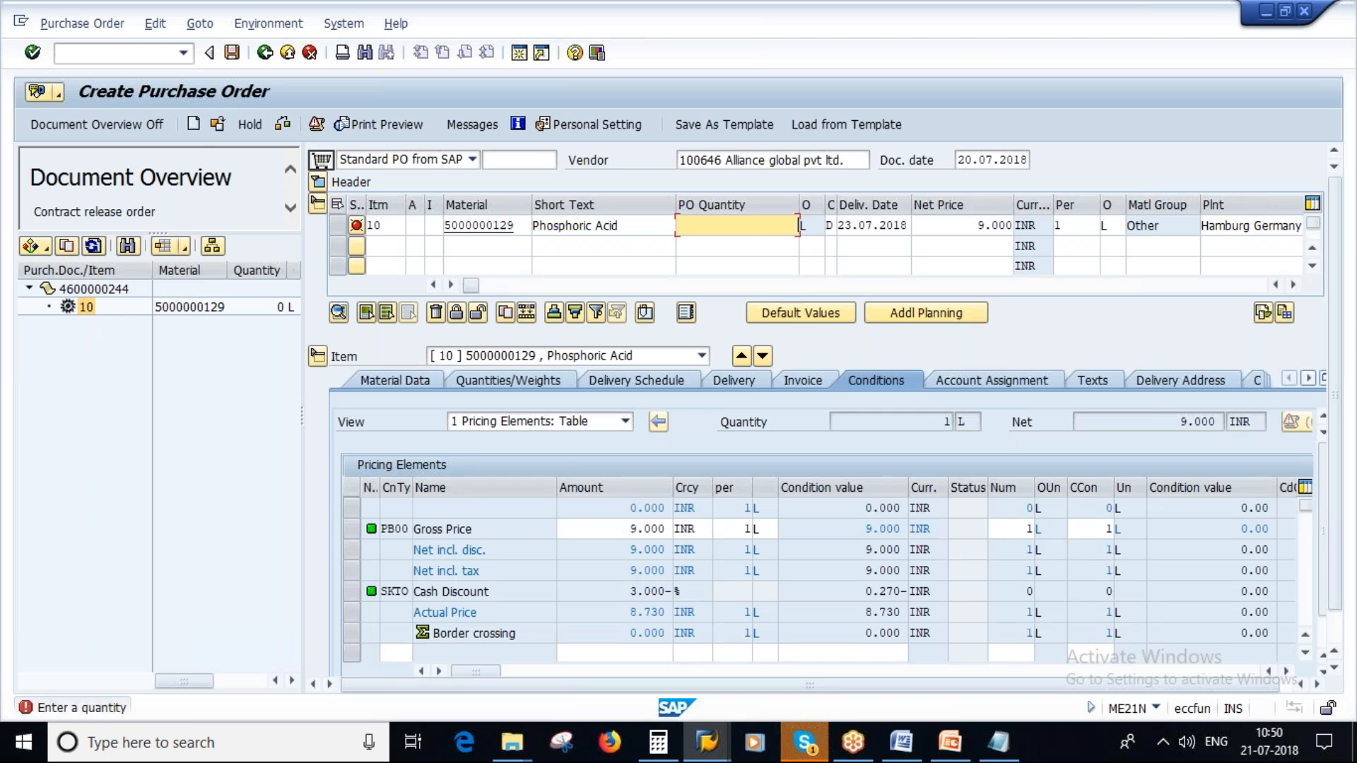
type("150")
key("Return")
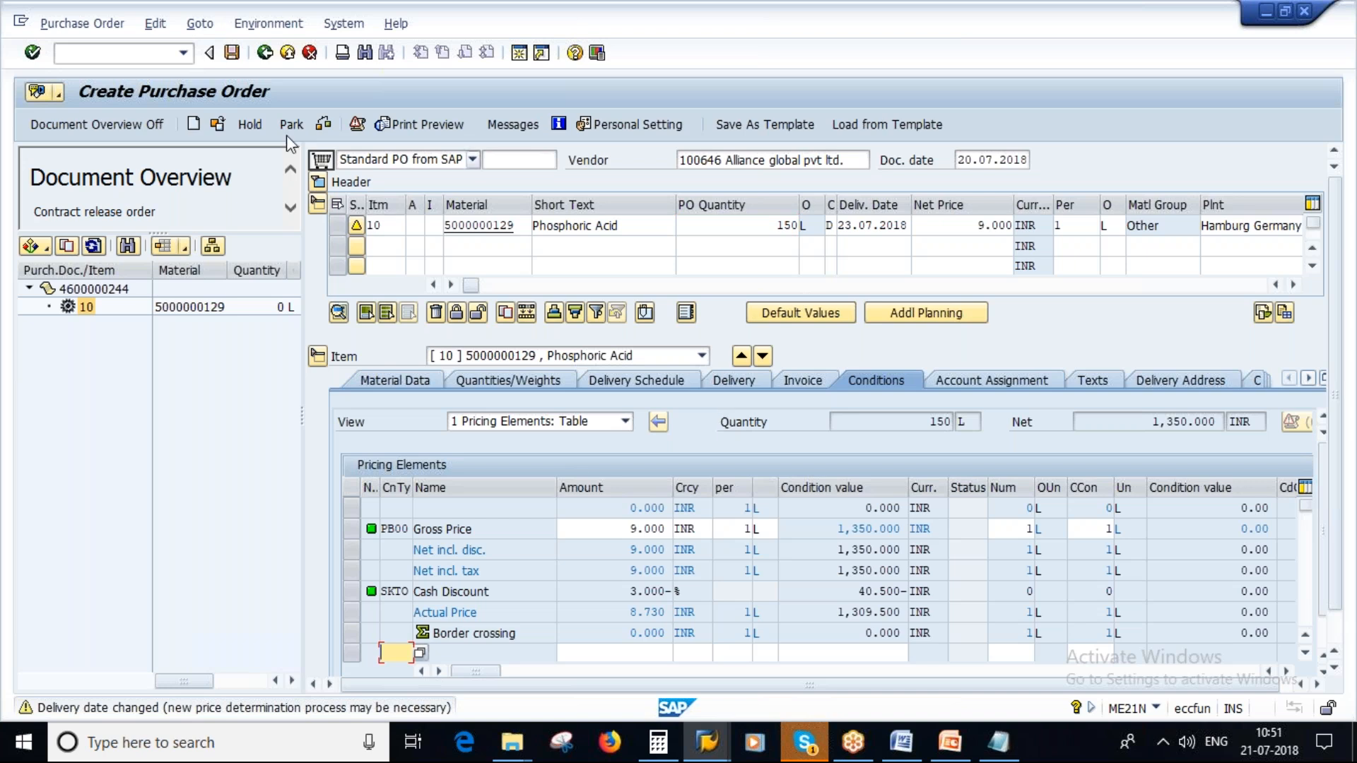
left_click(232, 53)
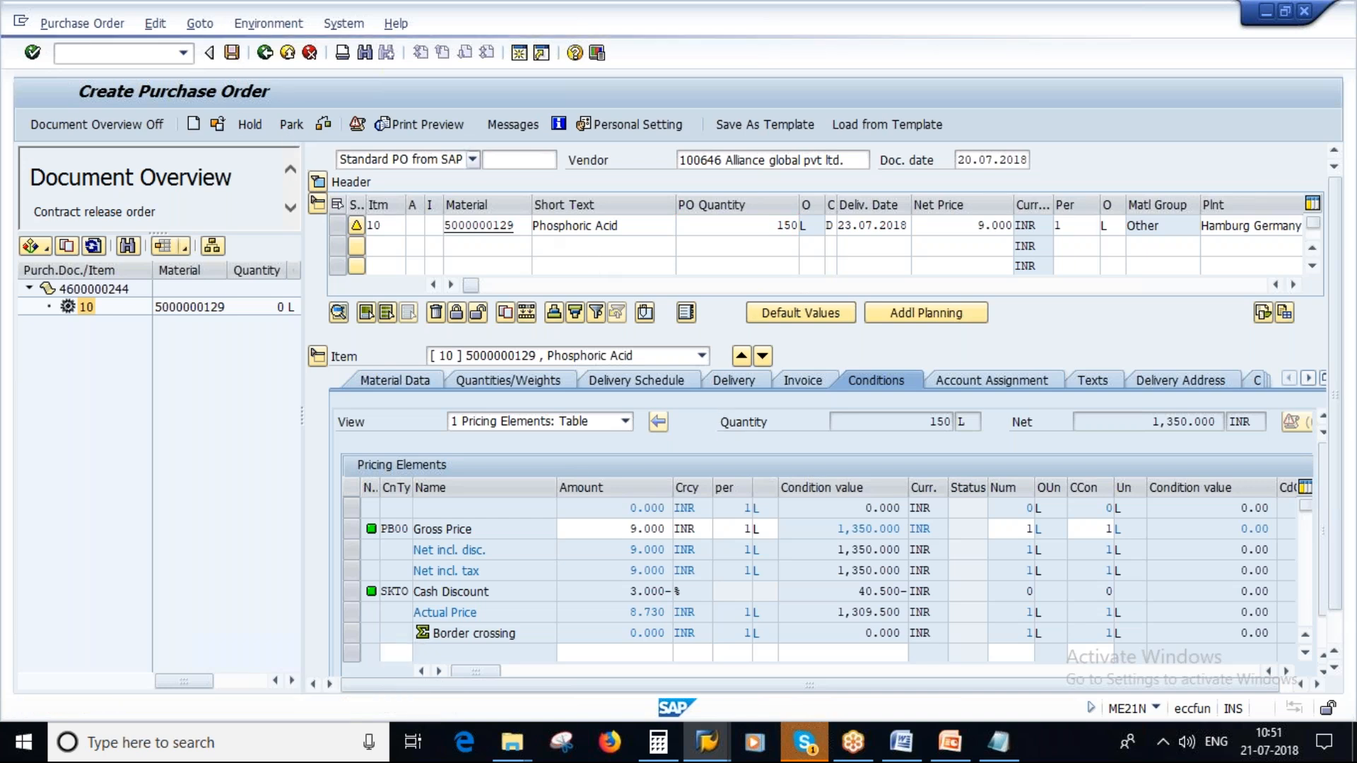
- Switch to PowerPoint and present slide 22, Contracts Release Documentation, as a slide show
left_click(950, 743)
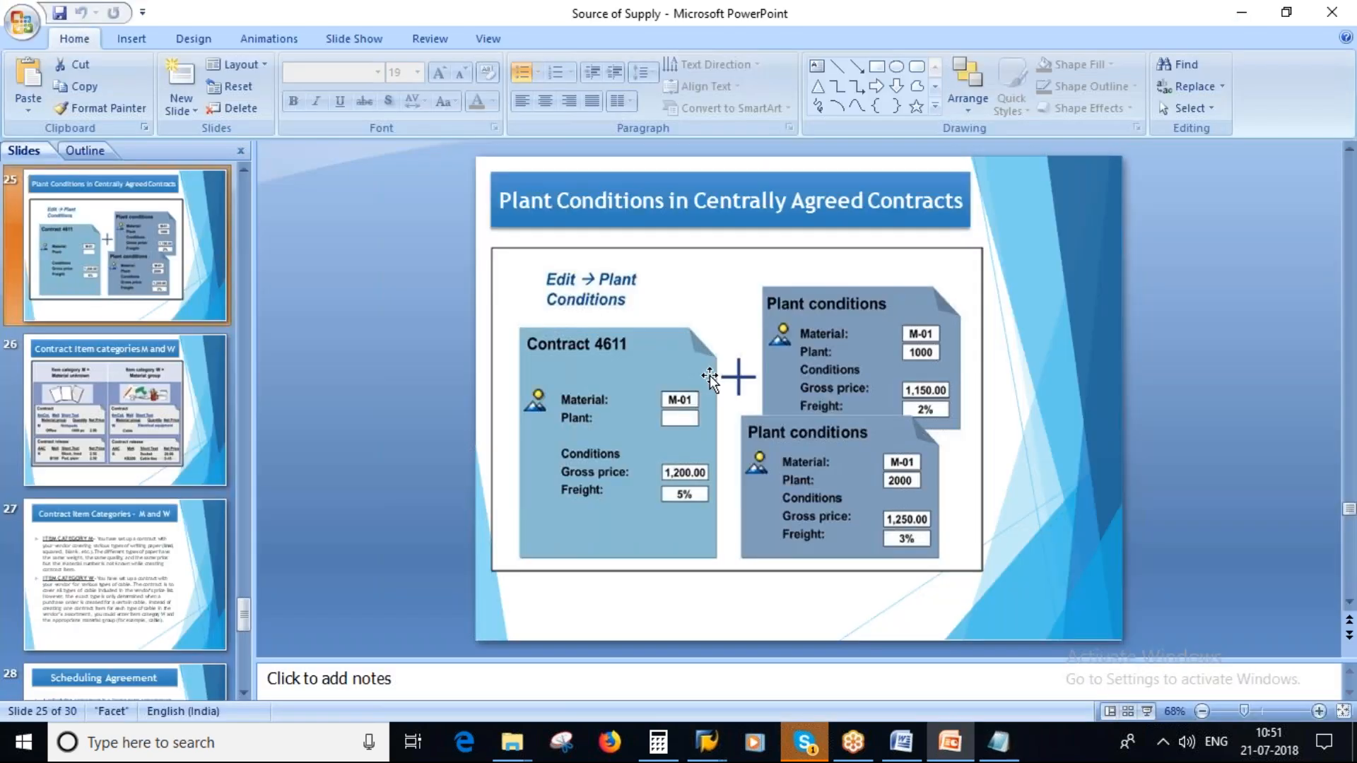
scroll(124, 417, "up", 4)
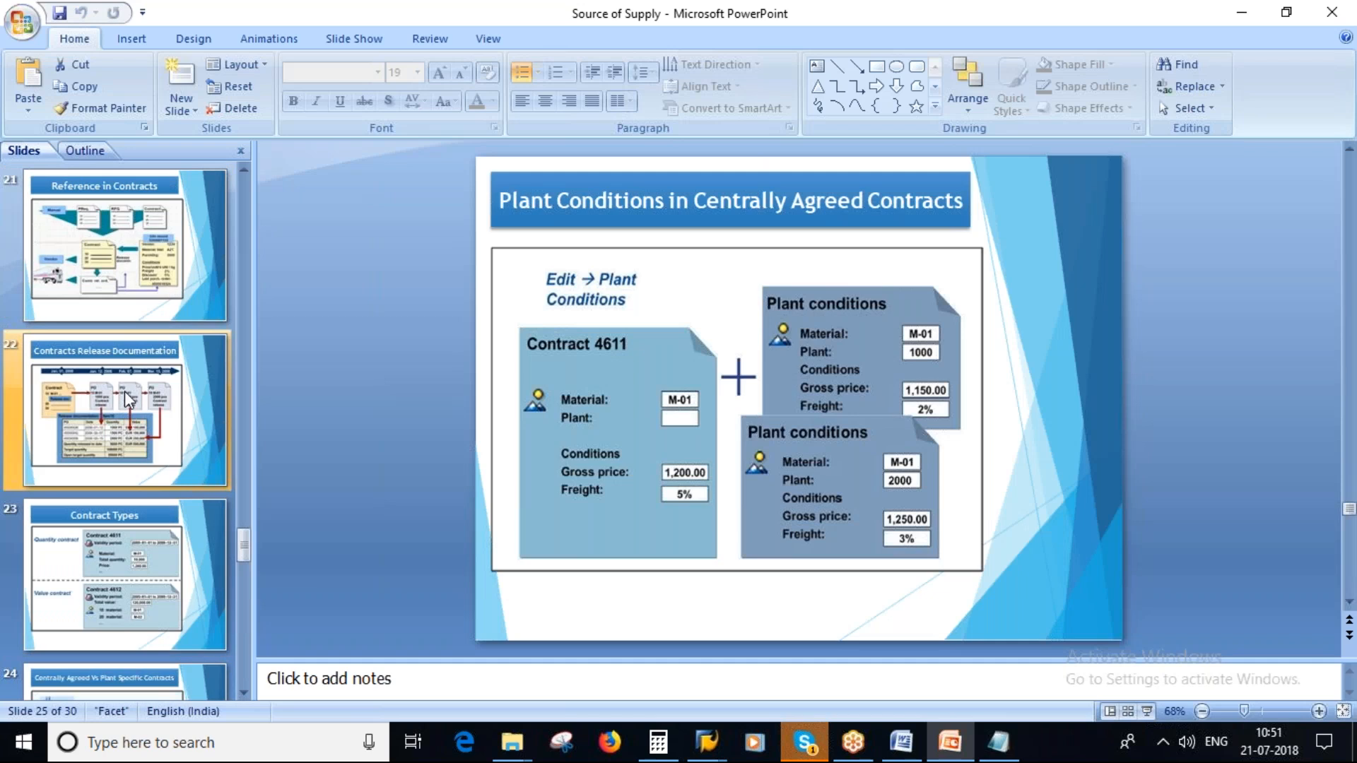
left_click(125, 422)
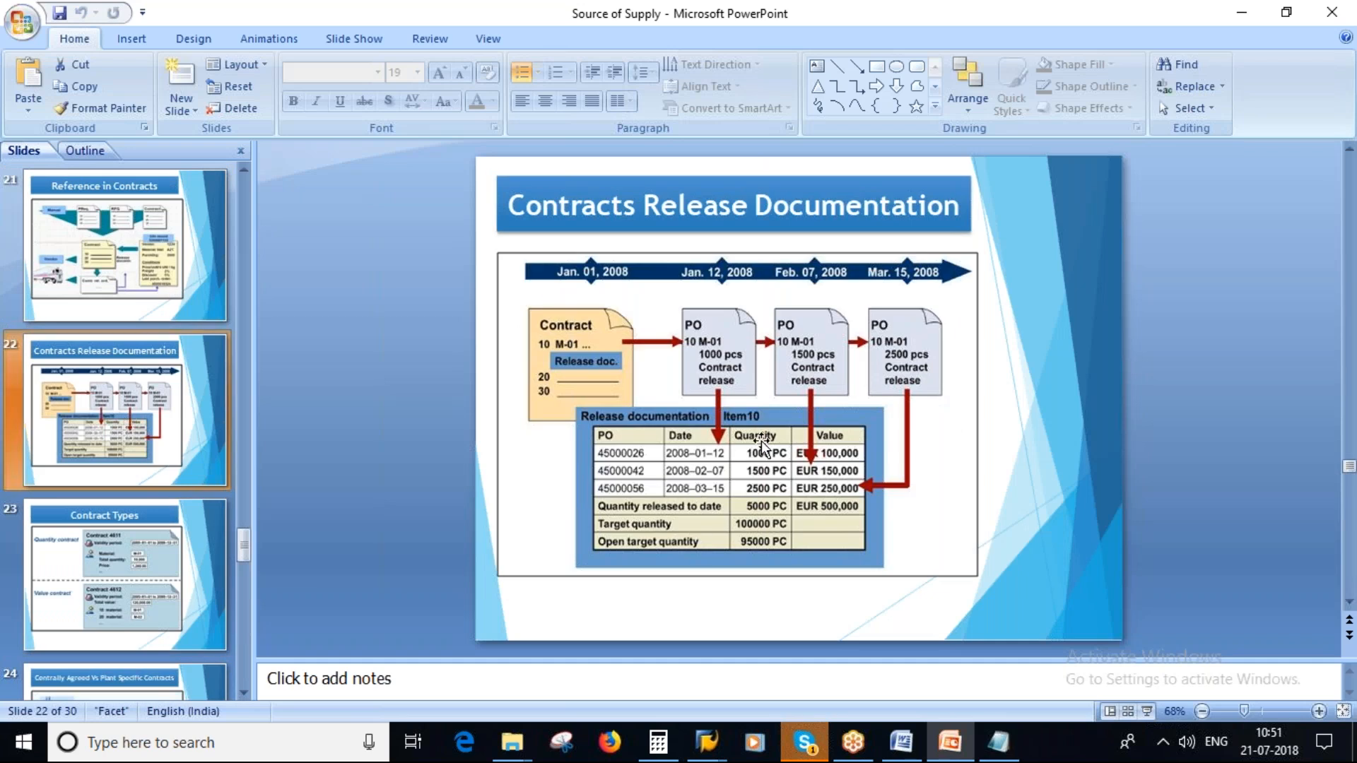
key("shift+F5")
- Switch back to SAP and display the same agreement's item overview with transaction ME33K
key("alt+Tab")
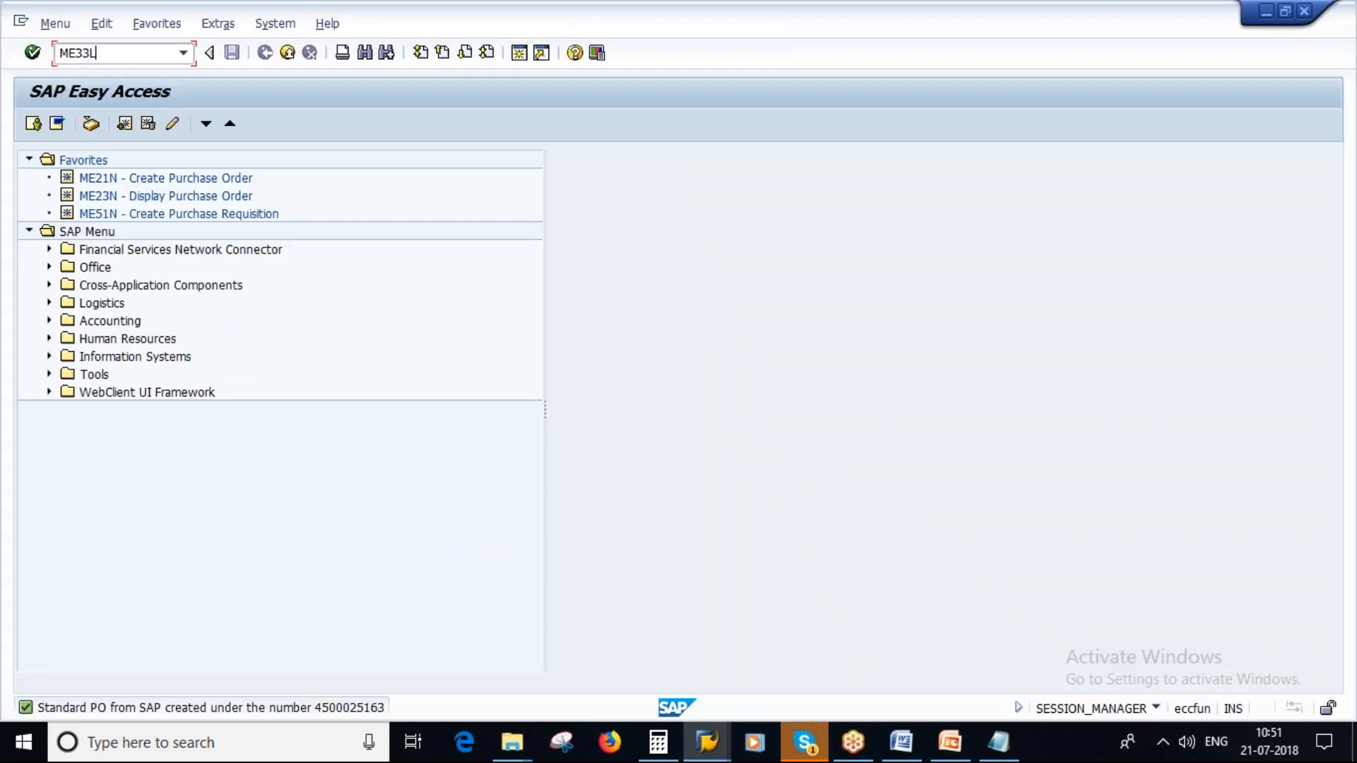
key("Return")
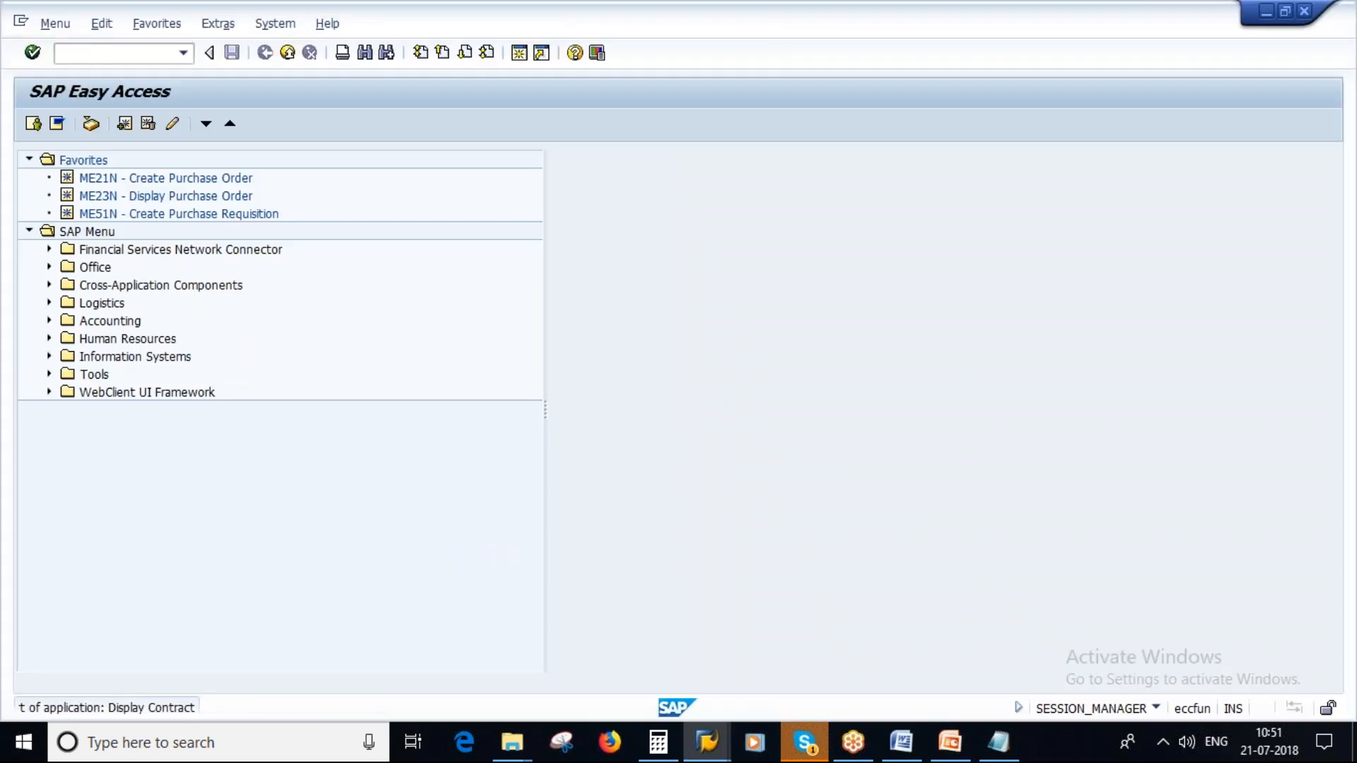
key("Return")
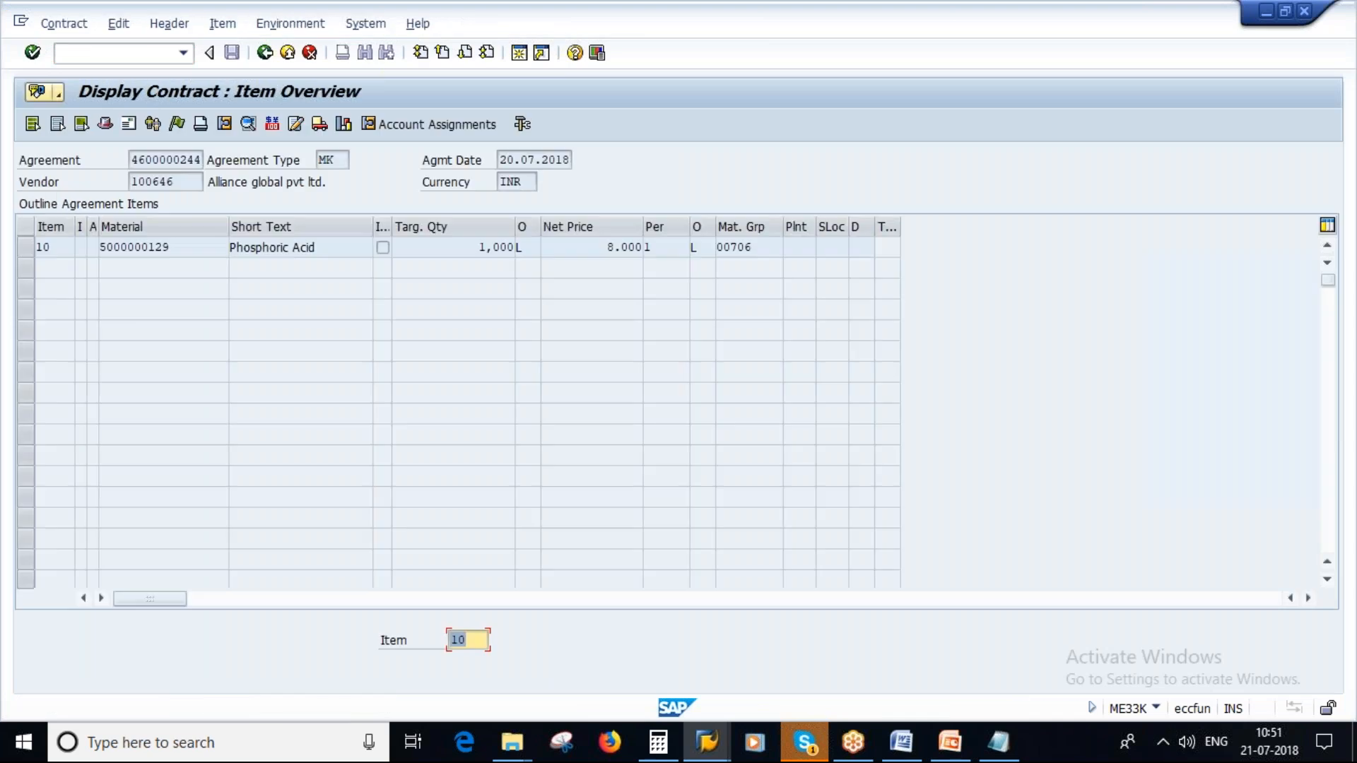
- Select contract item 10 and open its release documentation from the item statistics
left_click(25, 248)
left_click(222, 24)
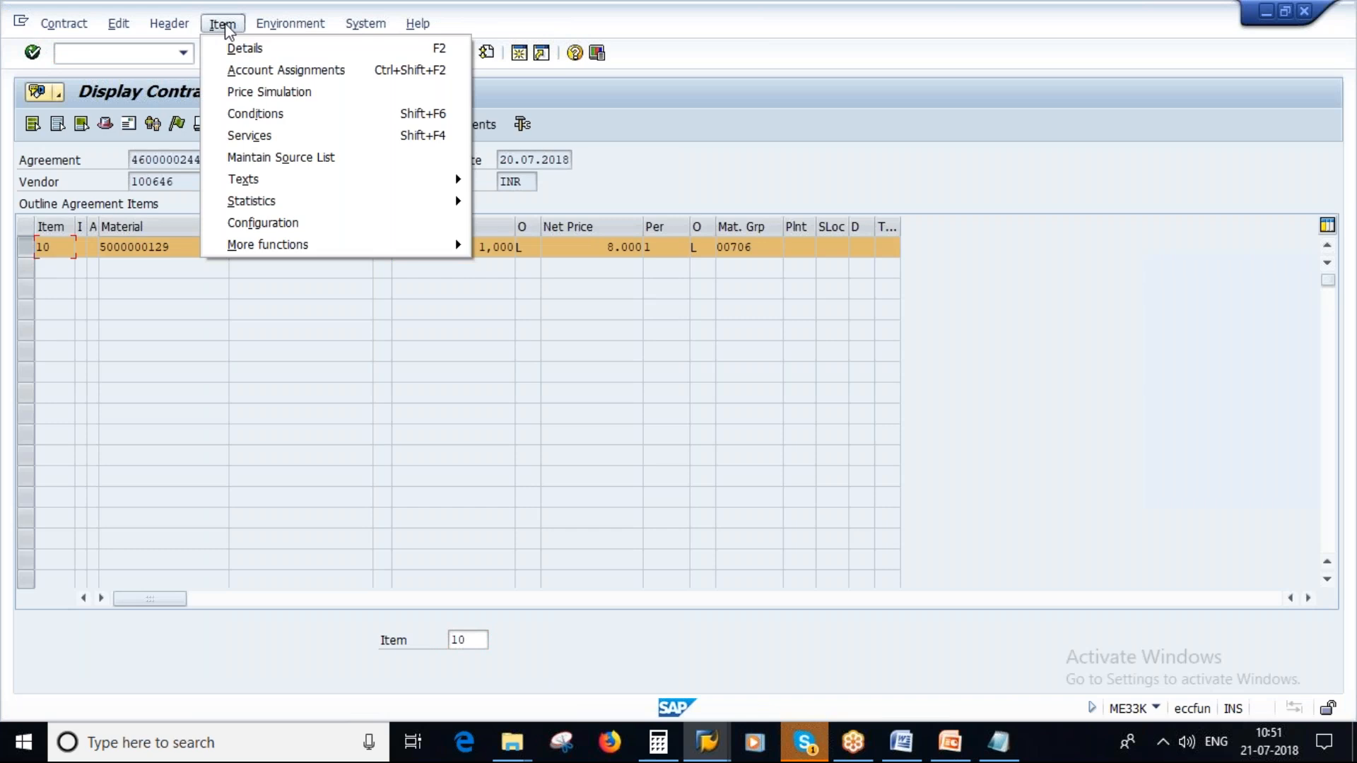
mouse_move(283, 27)
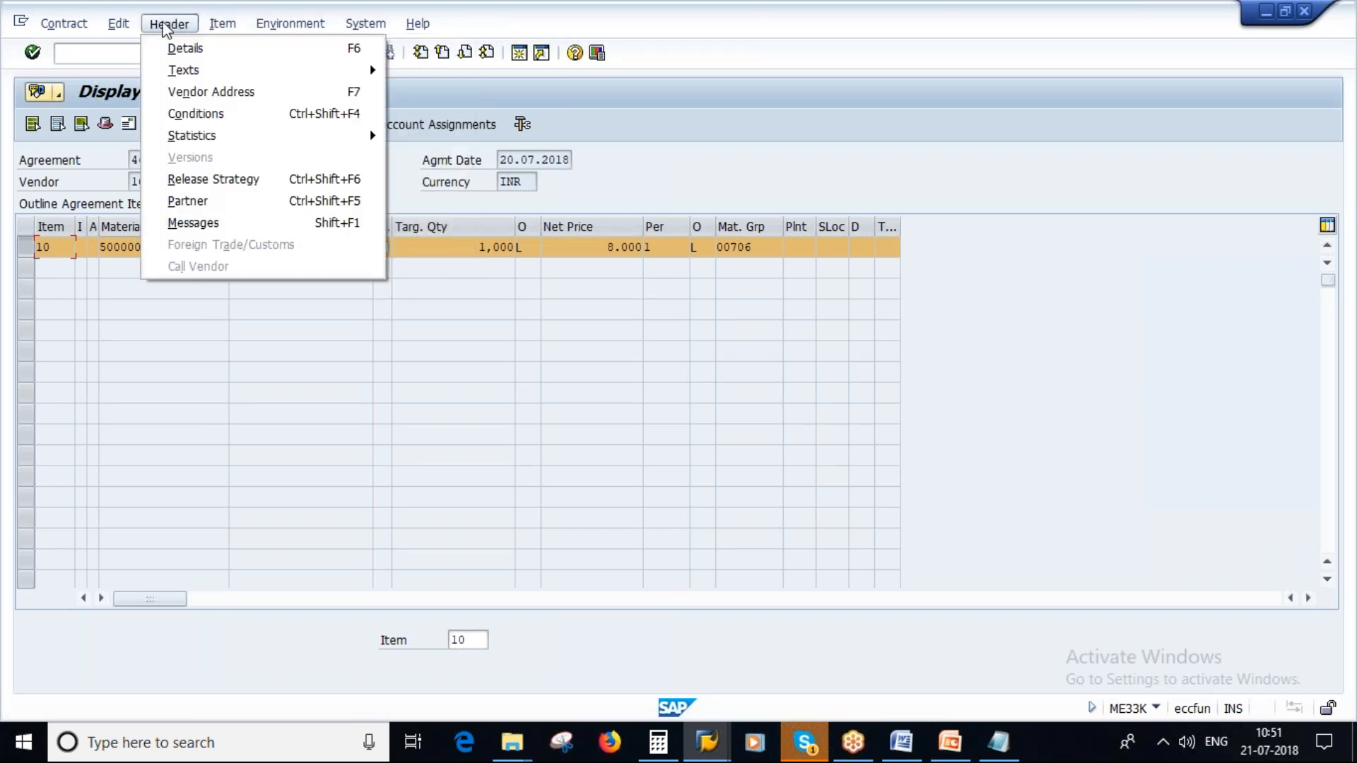
mouse_move(216, 27)
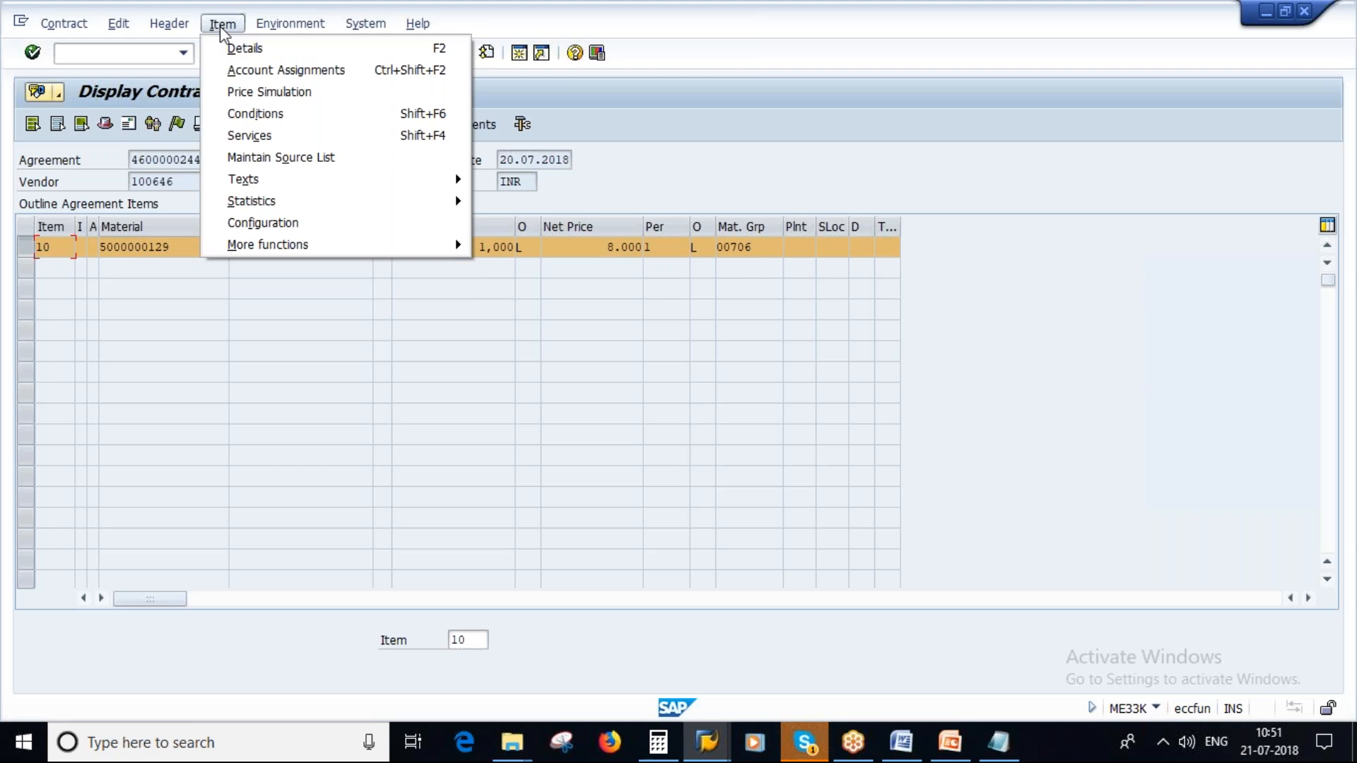
mouse_move(343, 243)
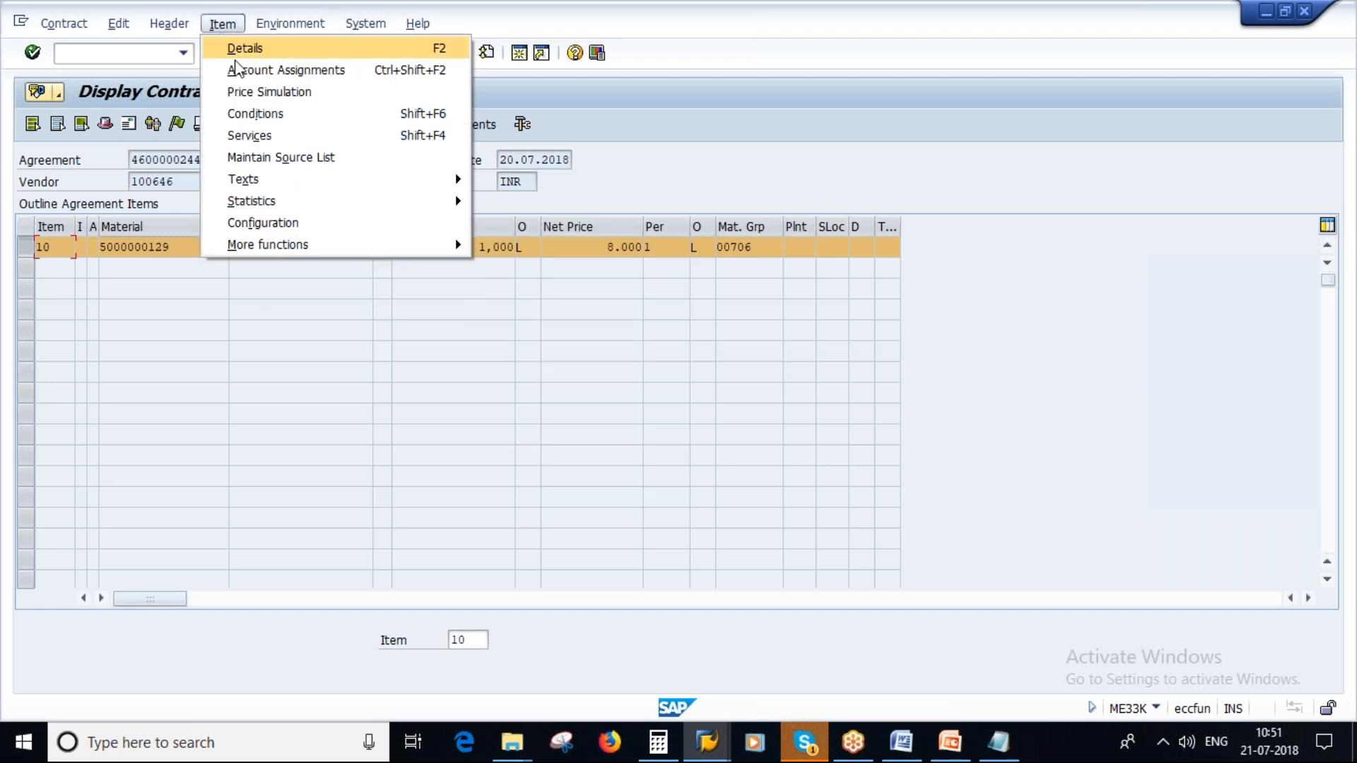
mouse_move(278, 205)
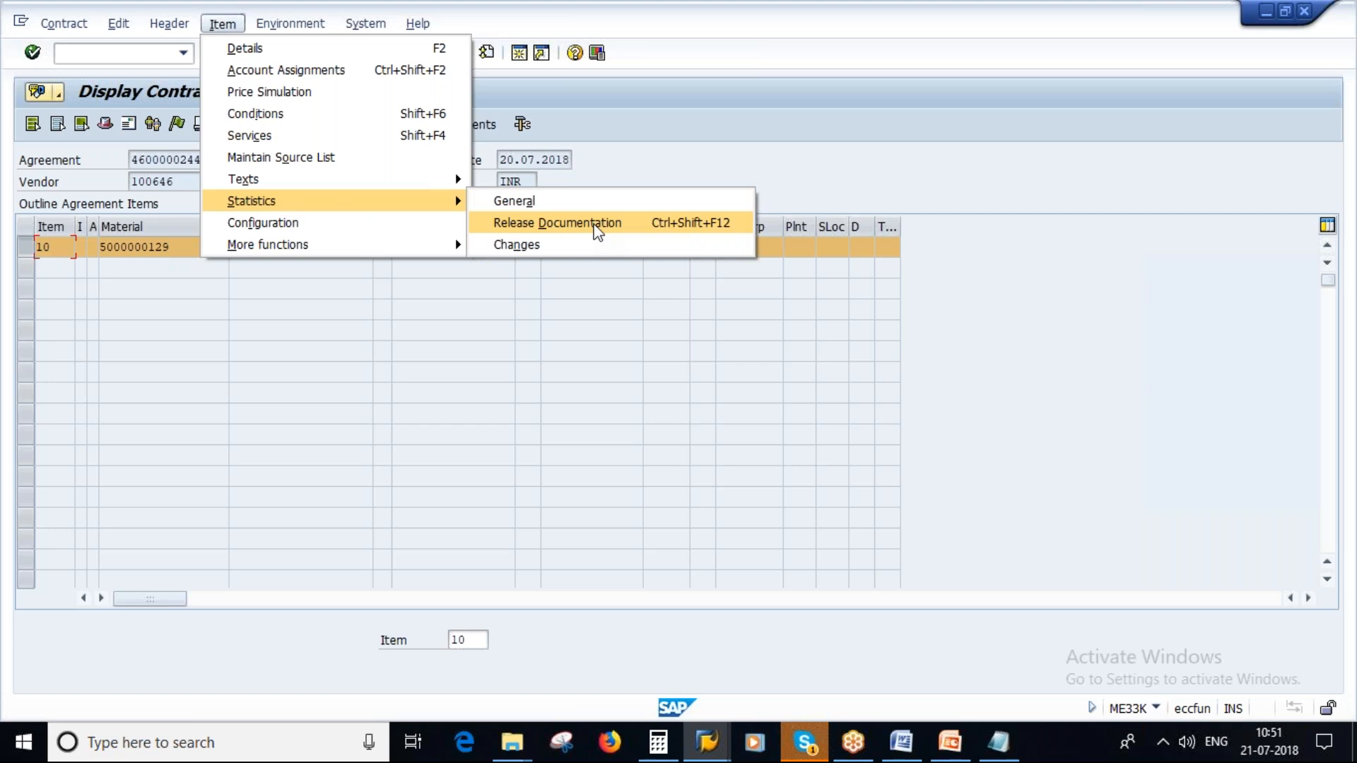
left_click(598, 225)
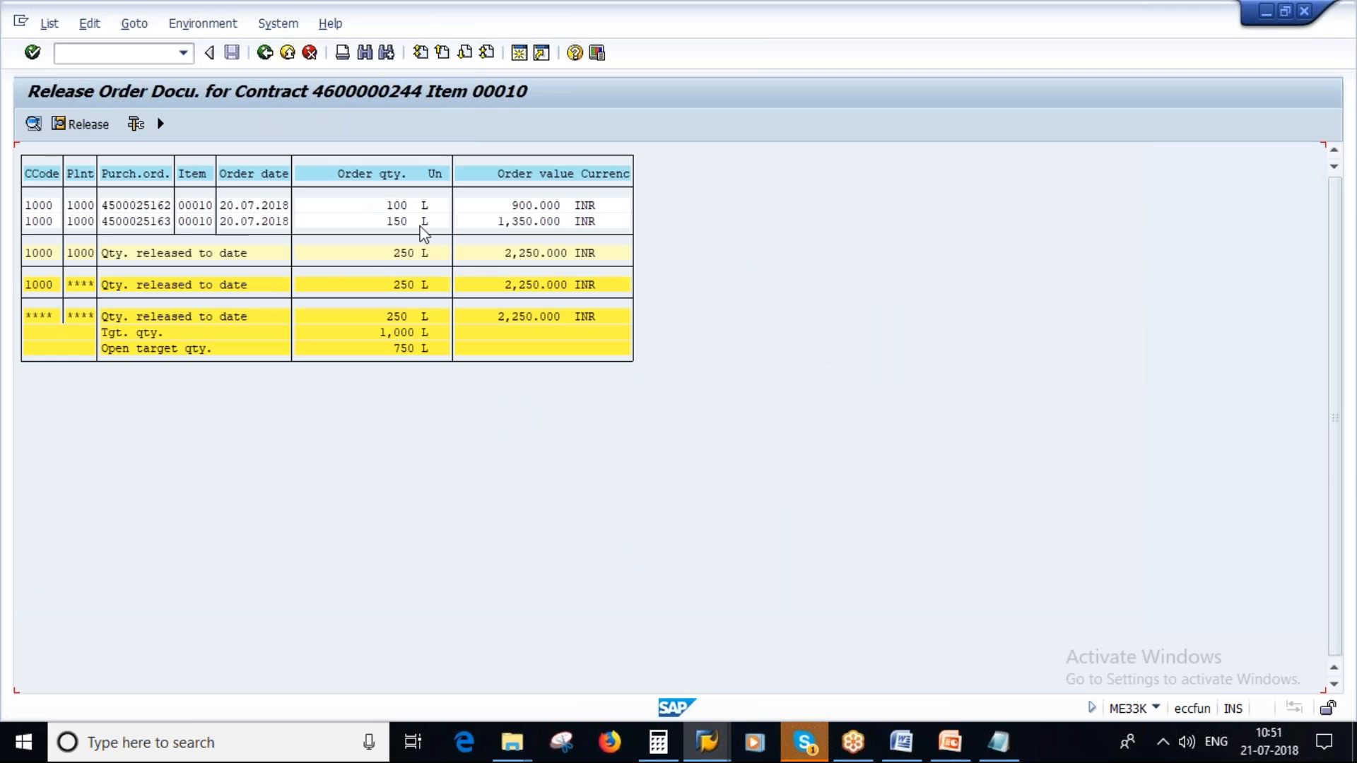
- Examine the release orders, their quantities and the released totals, comparing the layout with the Contracts Release Documentation slide in PowerPoint
left_click(140, 206)
right_click(145, 222)
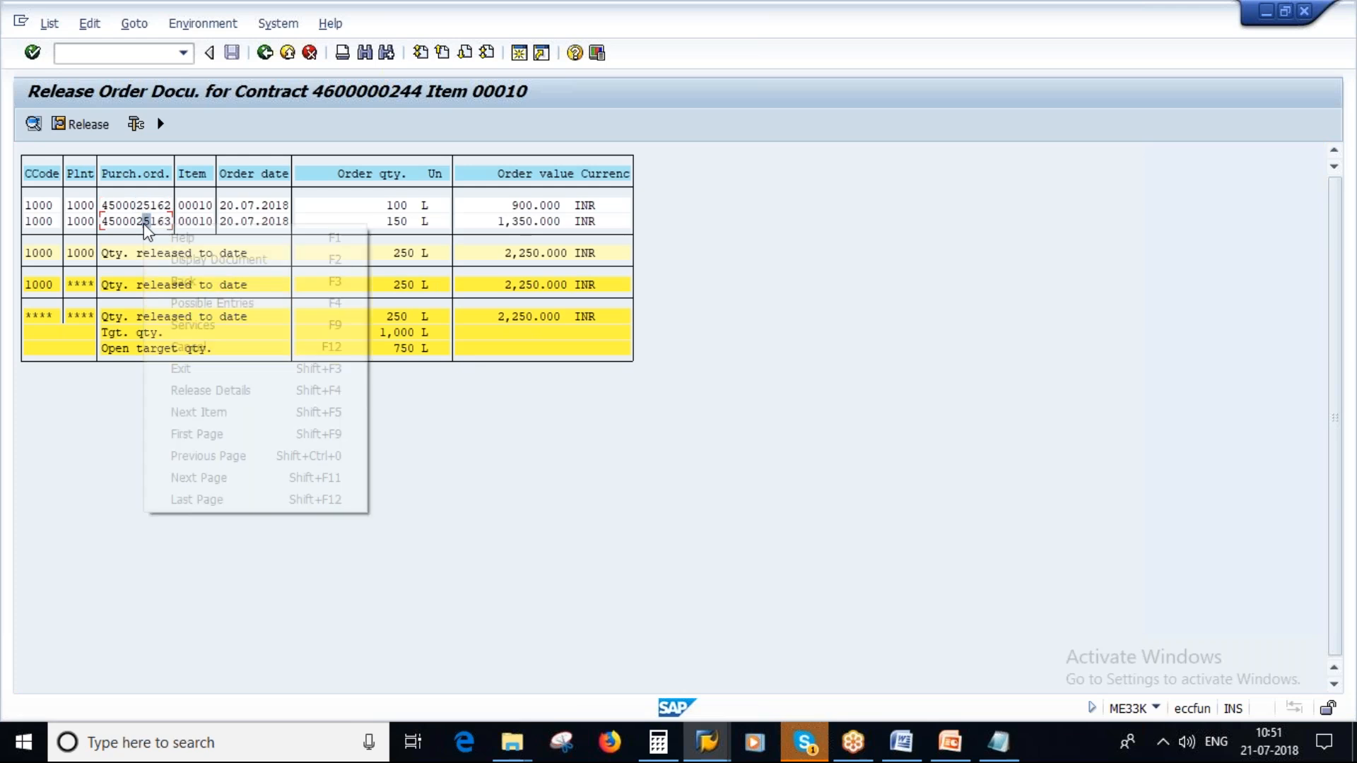
left_click(410, 206)
left_click(406, 221)
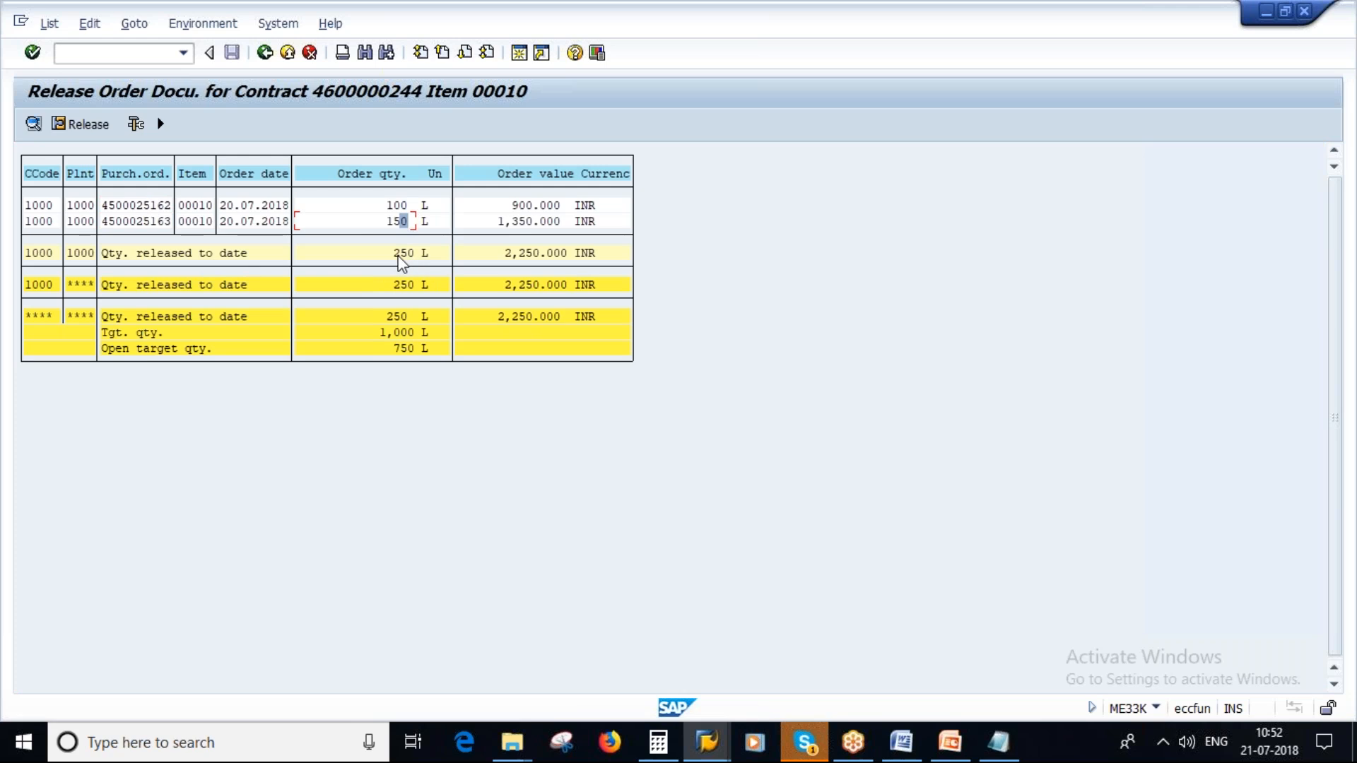
left_click(400, 254)
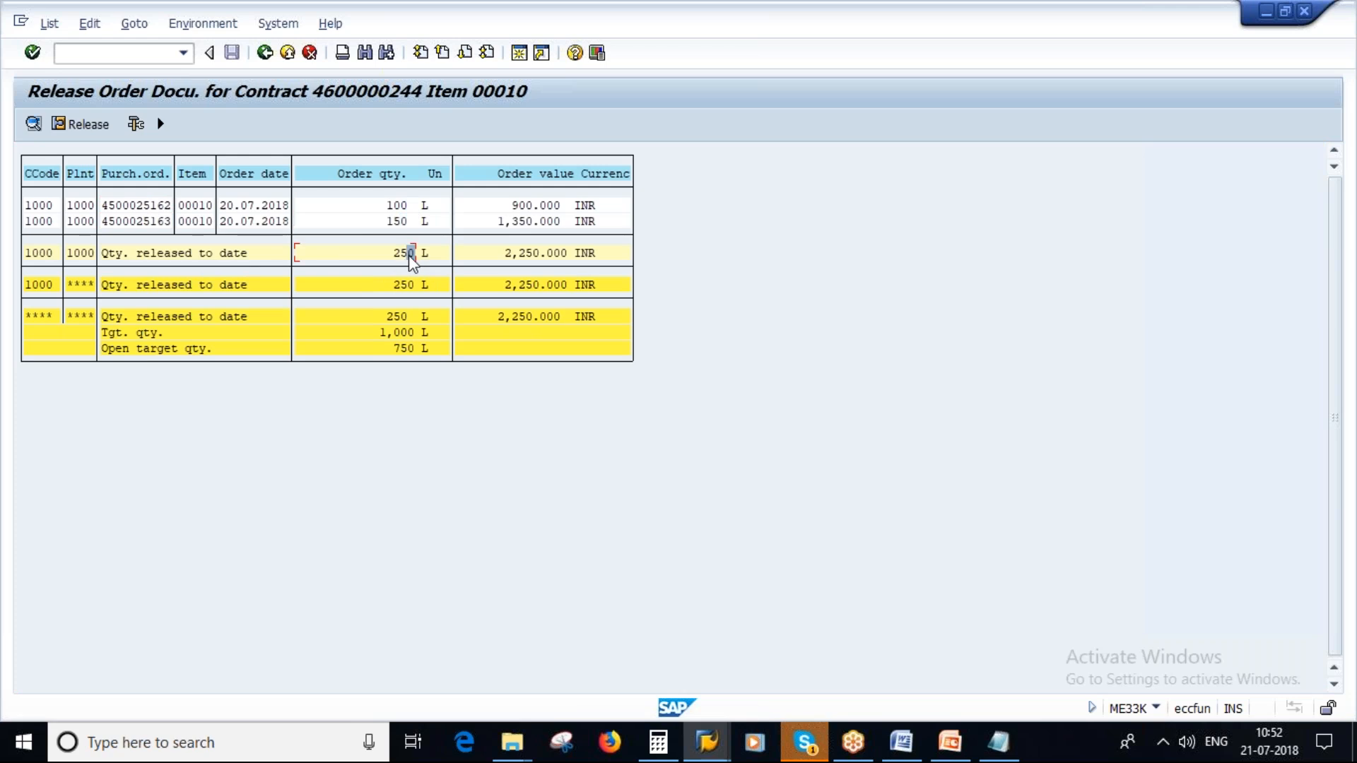
double_click(398, 317)
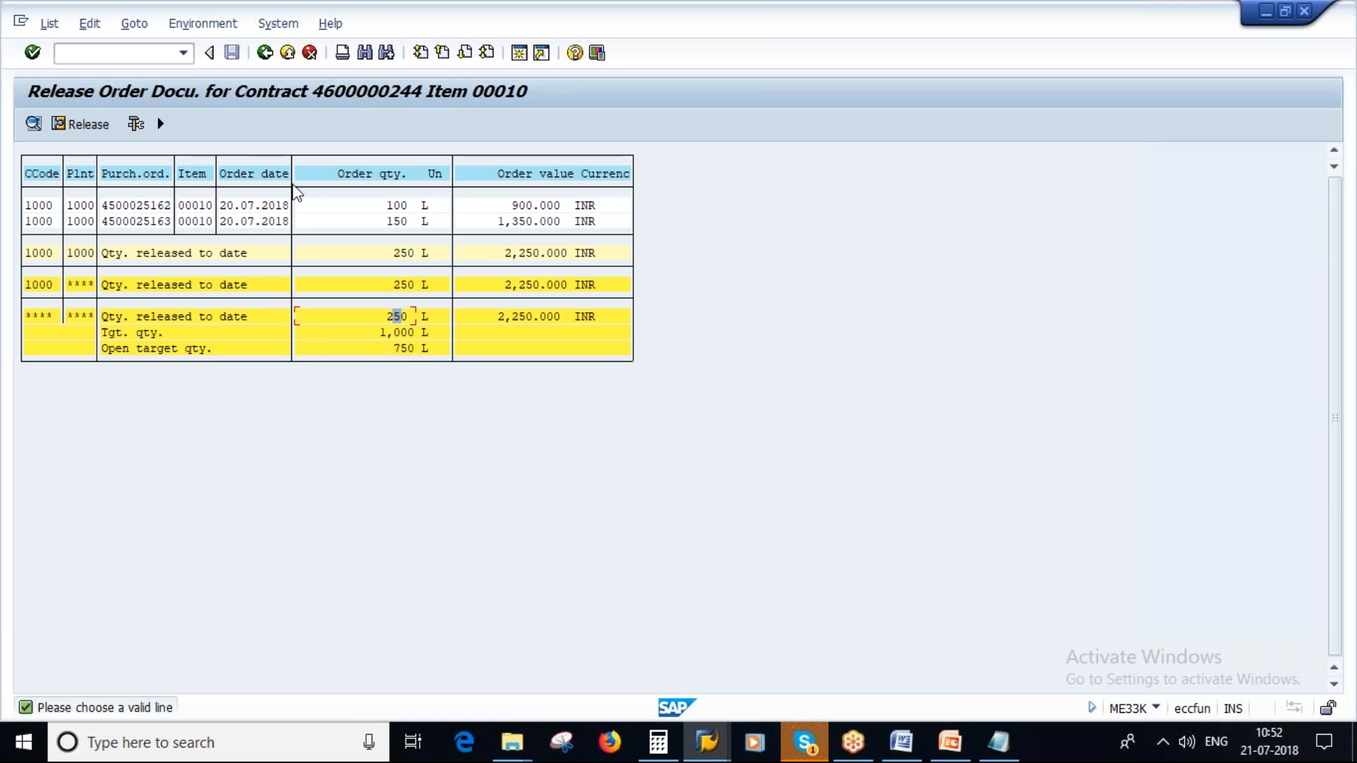
left_click(950, 742)
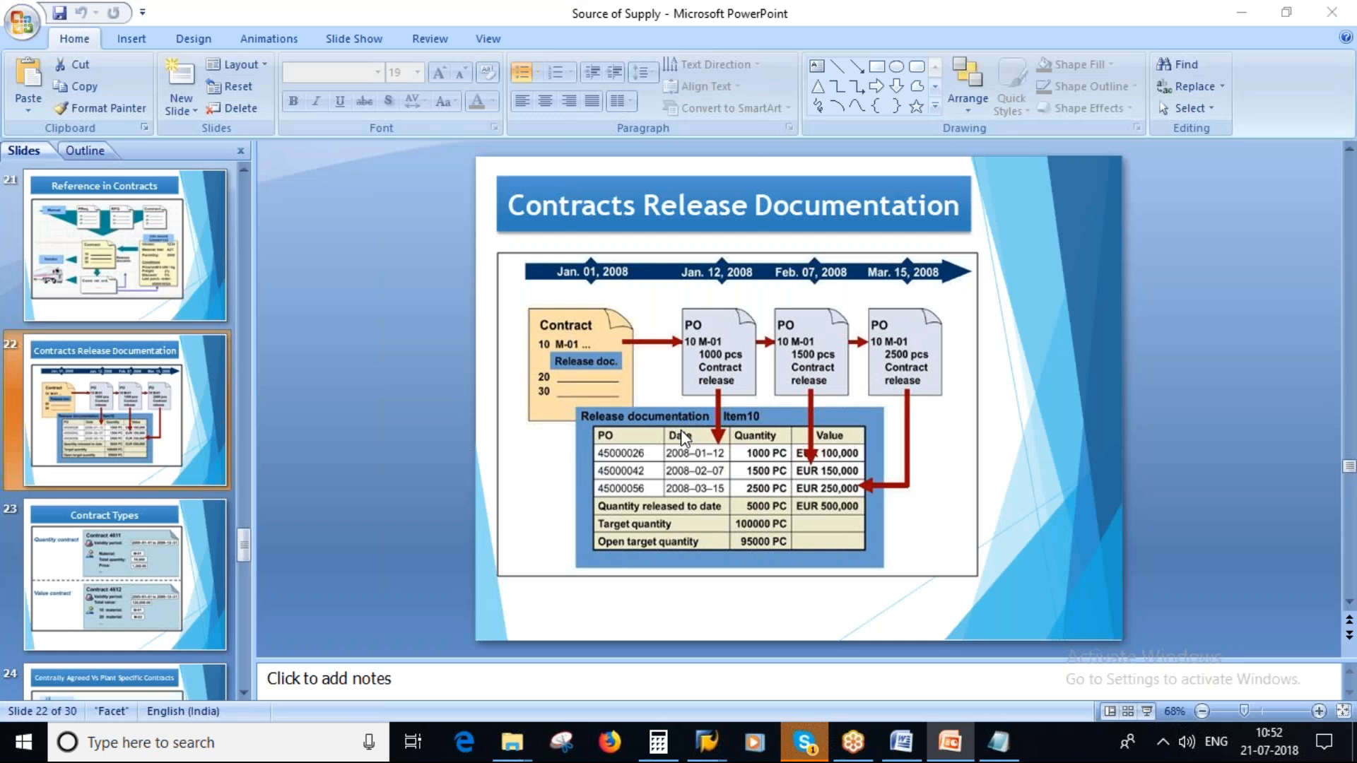
key("alt+Tab")
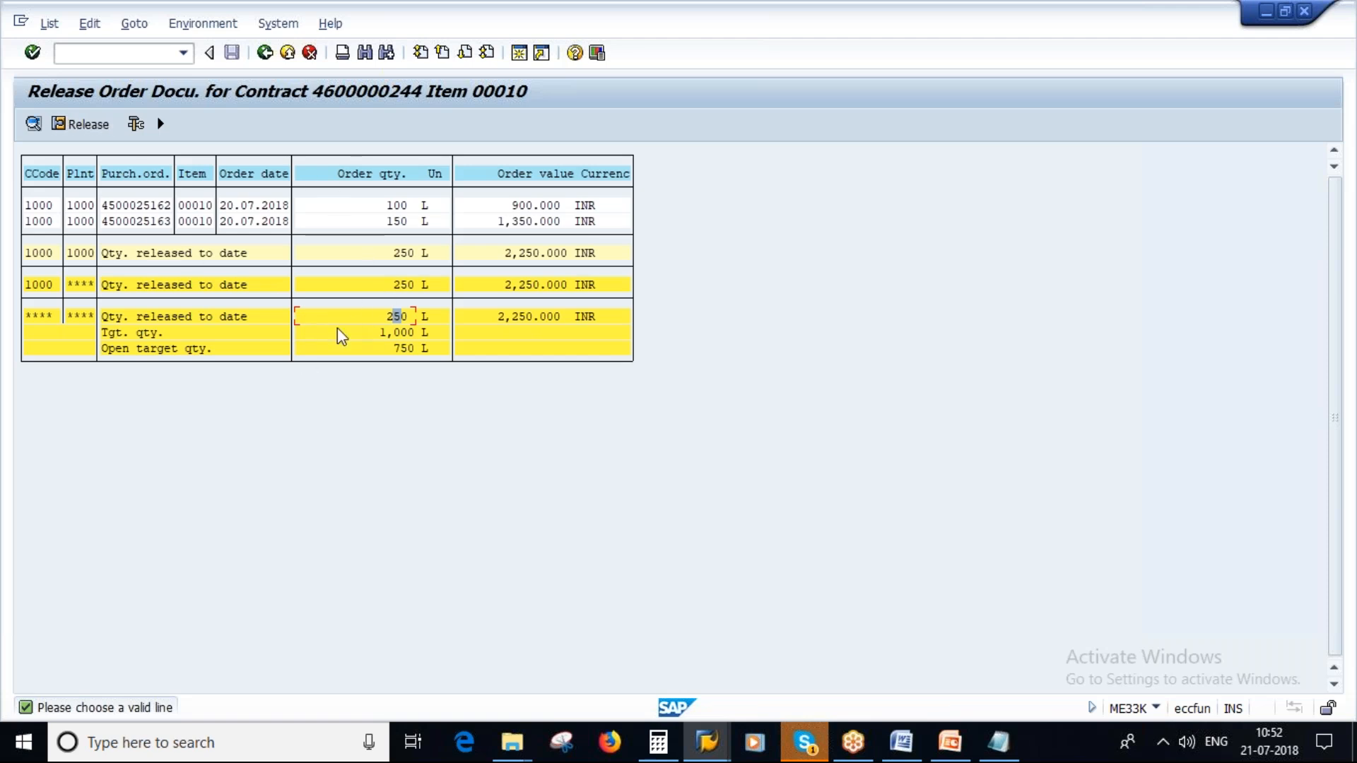
- Return to the contract's item overview and reopen the release documentation for item 10
left_click(264, 54)
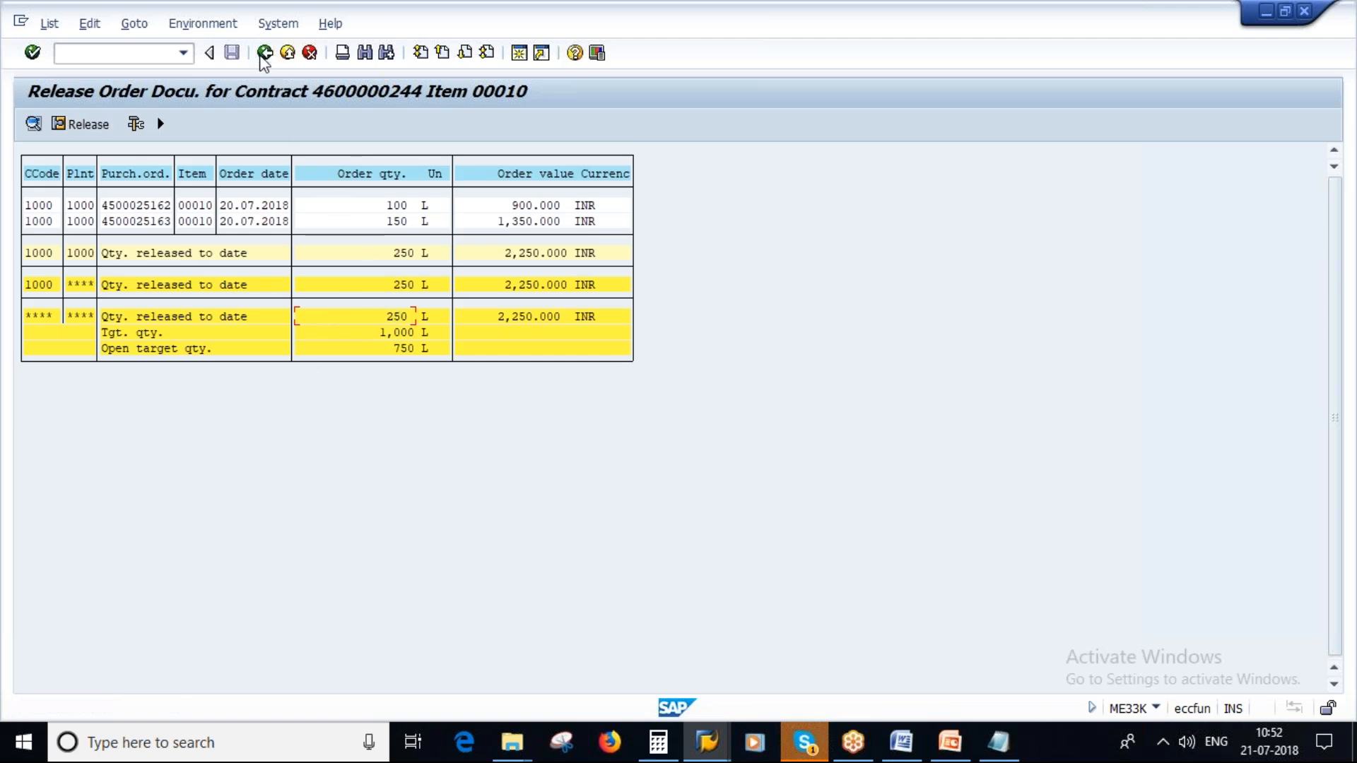
left_click(224, 28)
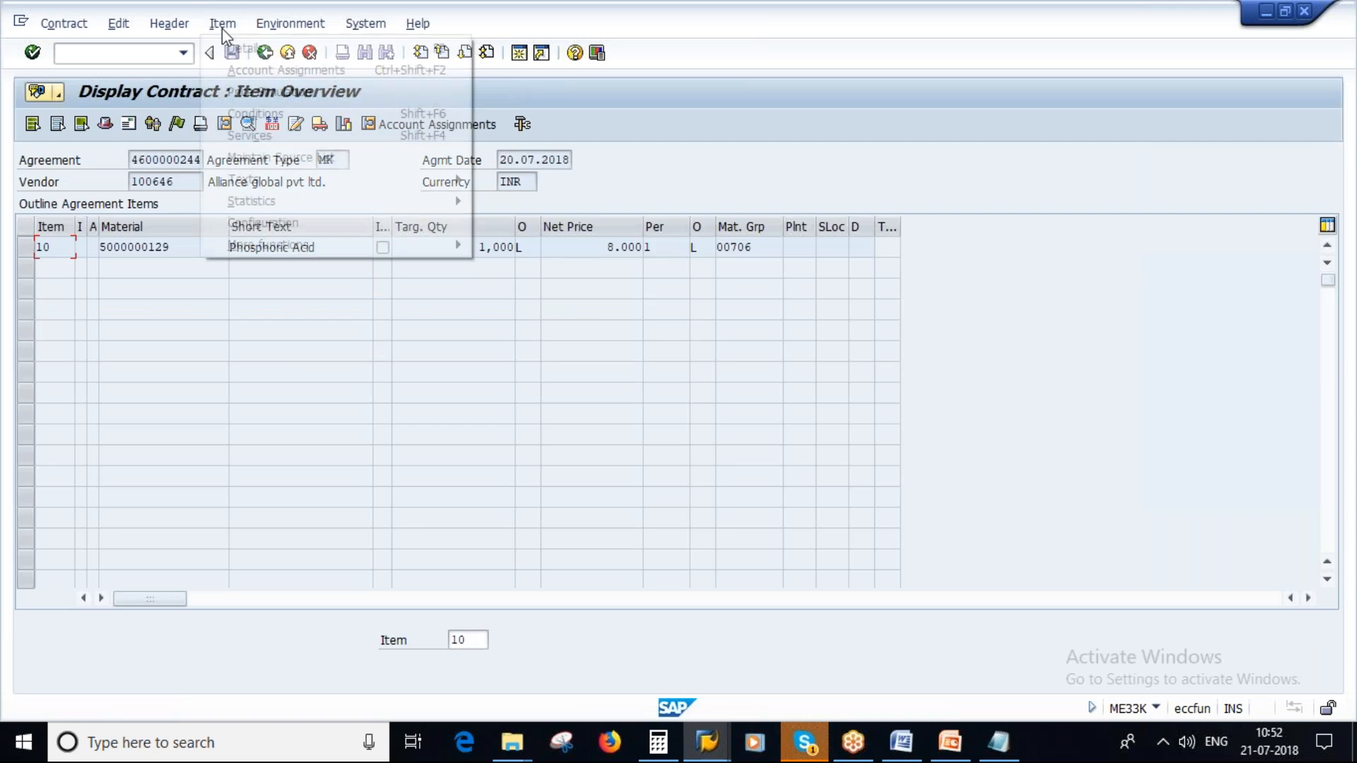
mouse_move(279, 203)
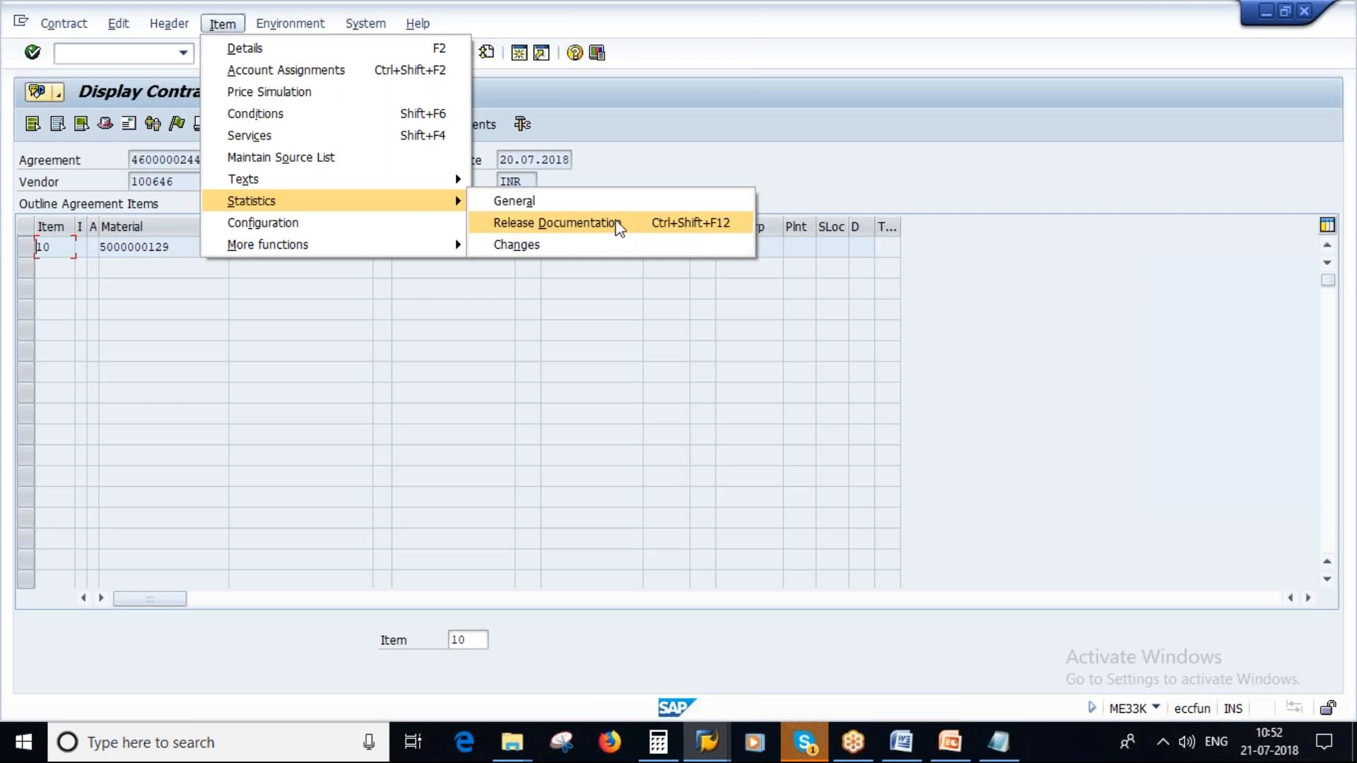
left_click(626, 224)
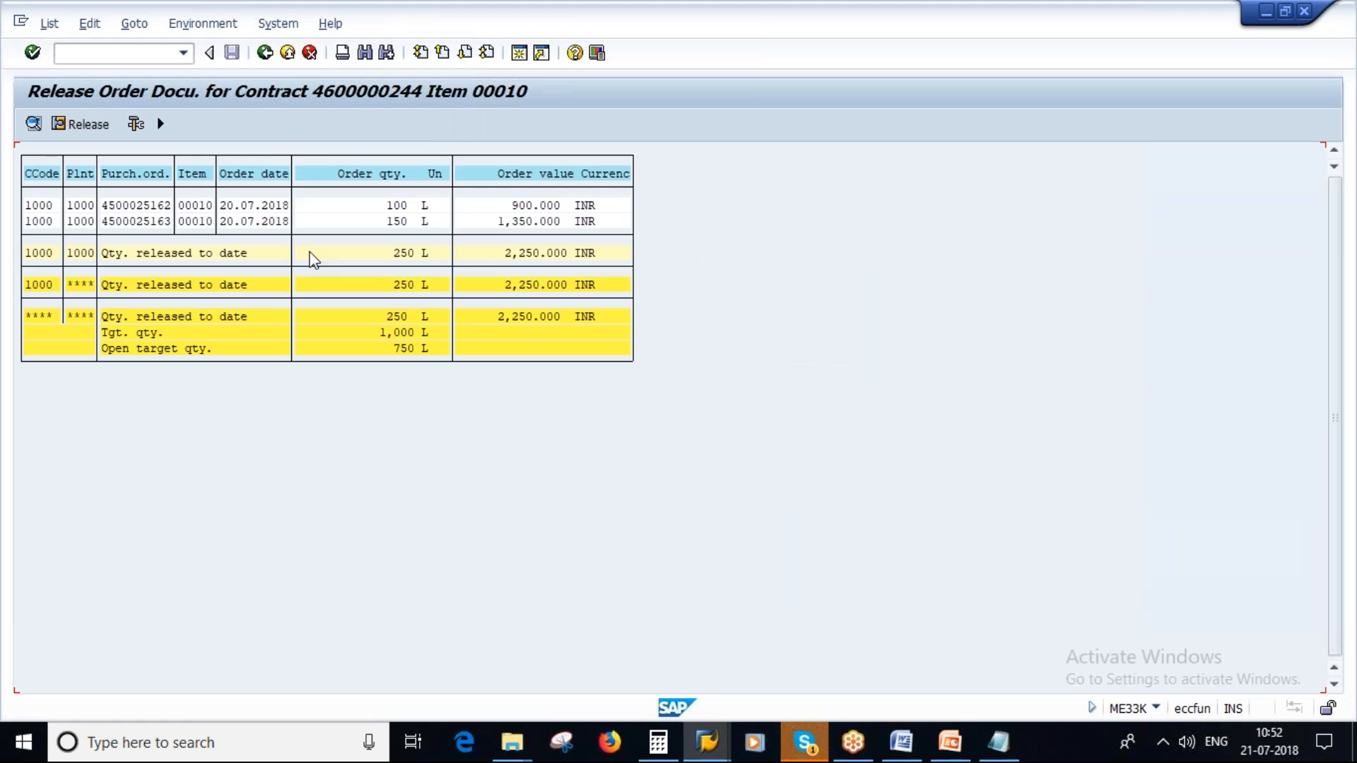
- Switch to PowerPoint, show slide 23 on contract types, and look through the slides that follow it
left_click(950, 743)
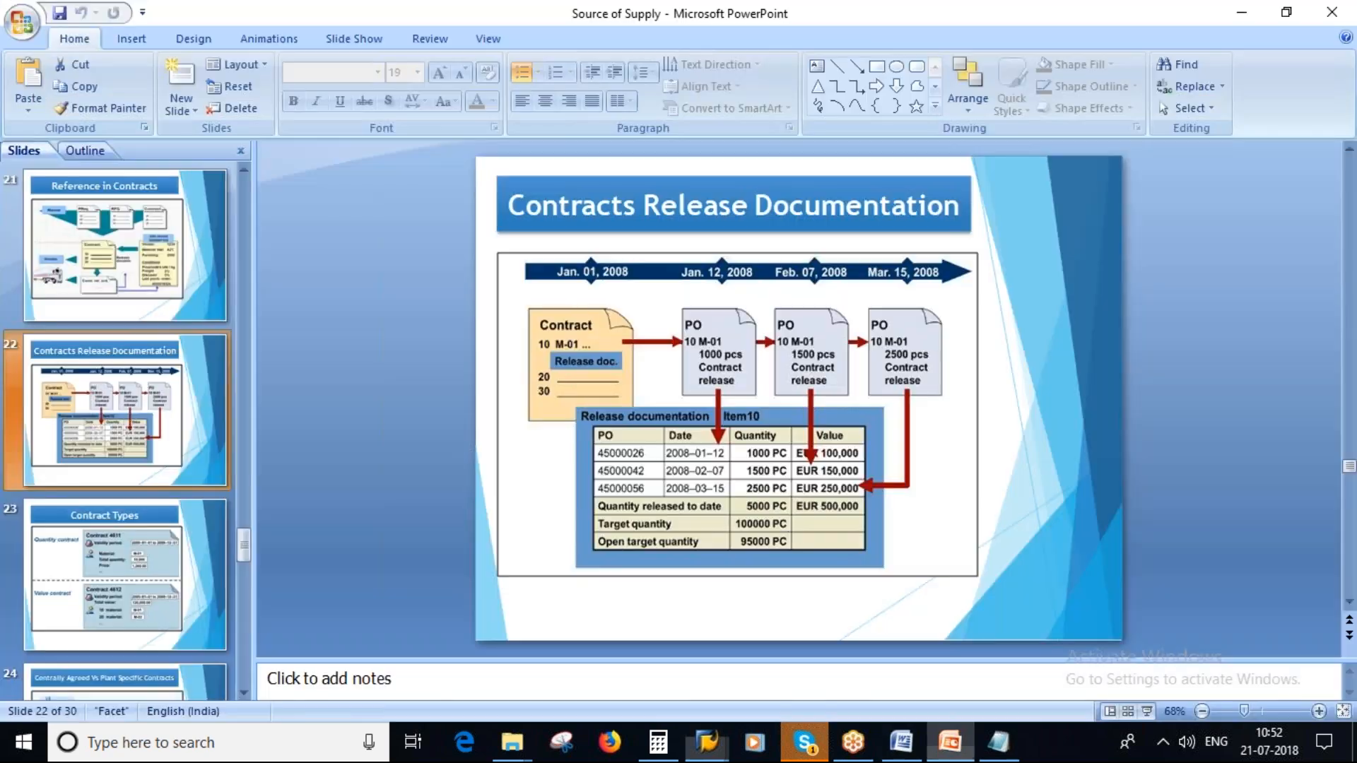
left_click(117, 620)
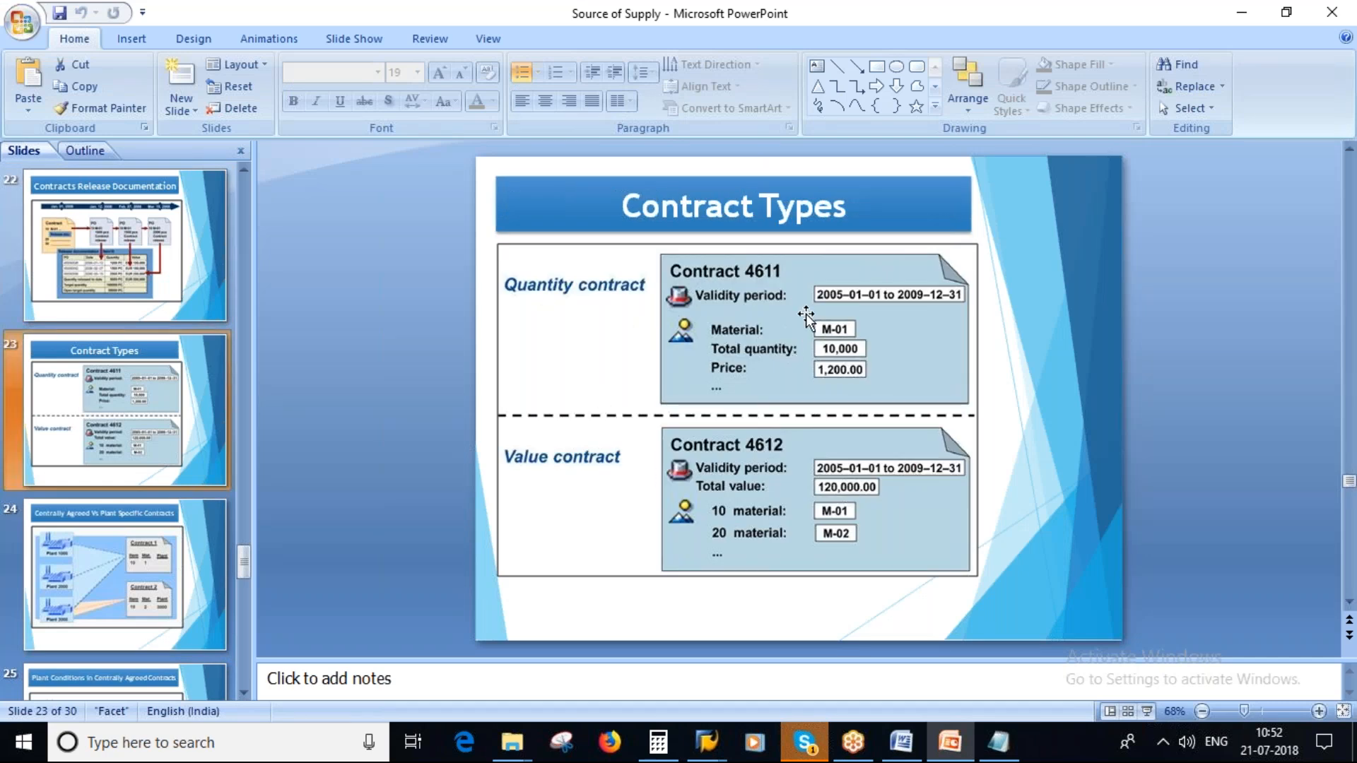
scroll(146, 615, "down", 1)
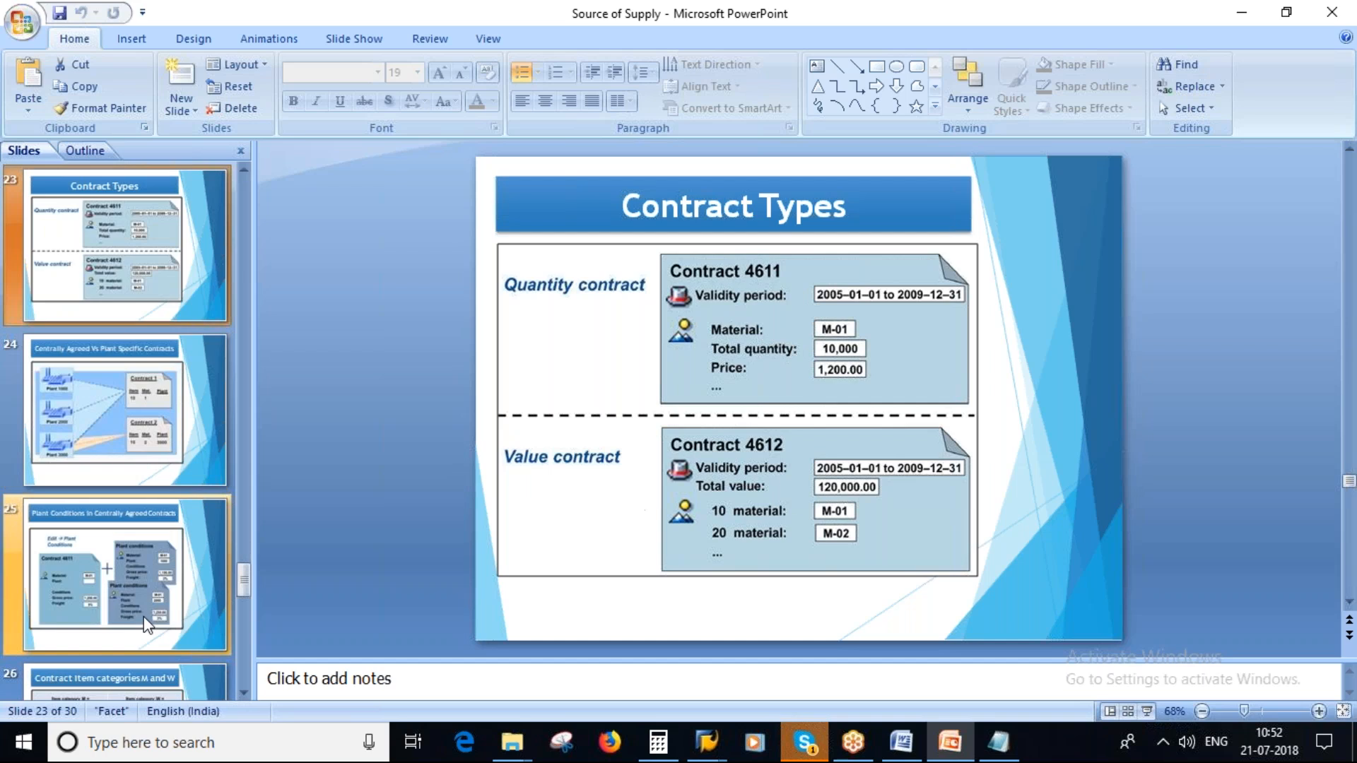
scroll(146, 625, "down", 1)
left_click(110, 433)
- Switch back to SAP, leave the contract display, and start contract creation with transaction ME31K
key("alt+Tab")
left_click(265, 54)
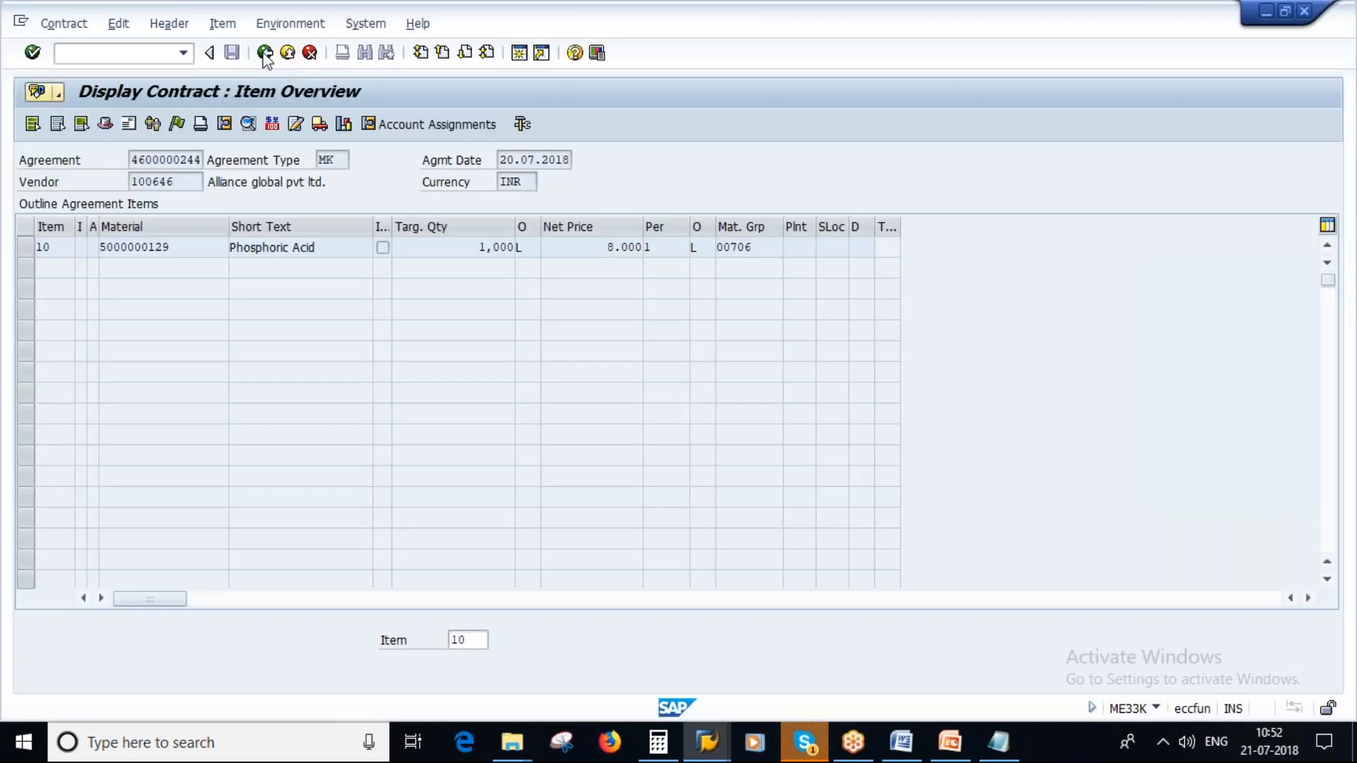
left_click(265, 54)
left_click(264, 54)
left_click(112, 58)
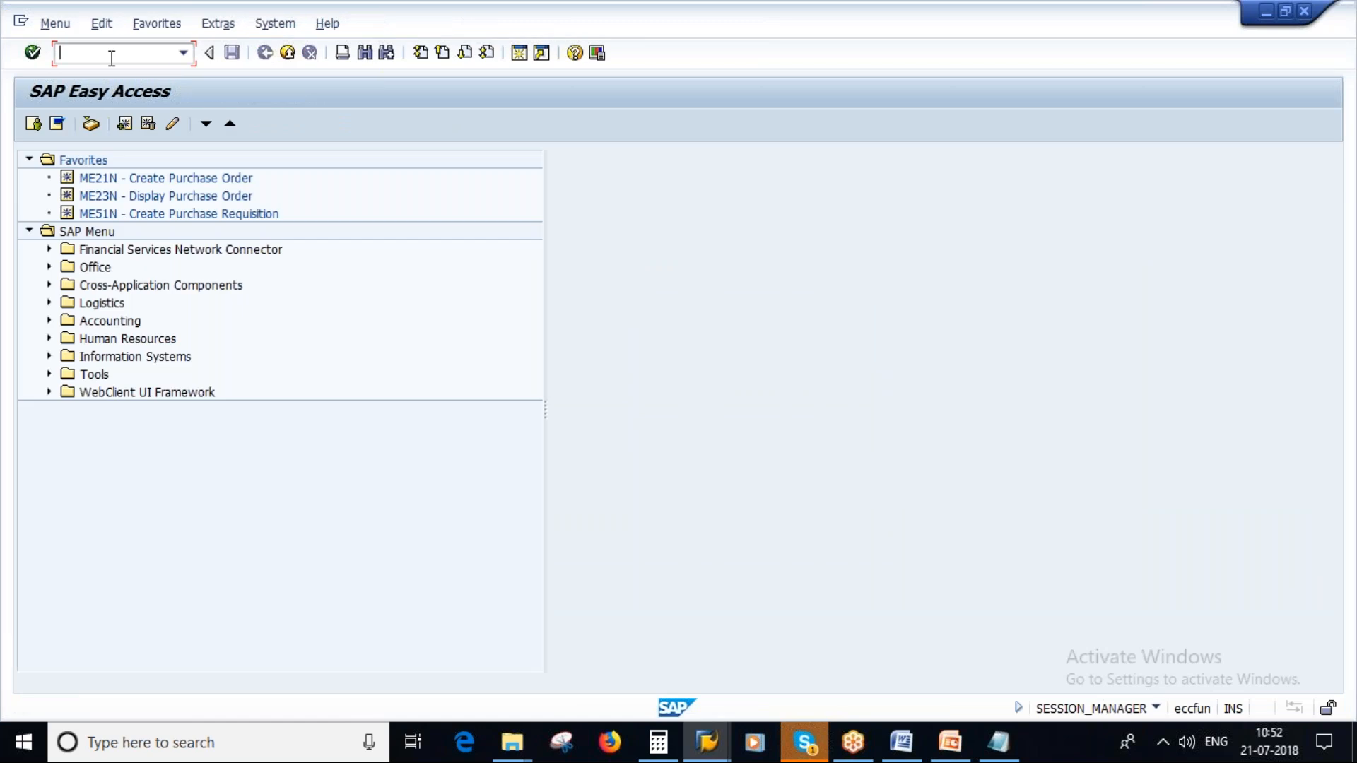
type("ME31K")
key("Return")
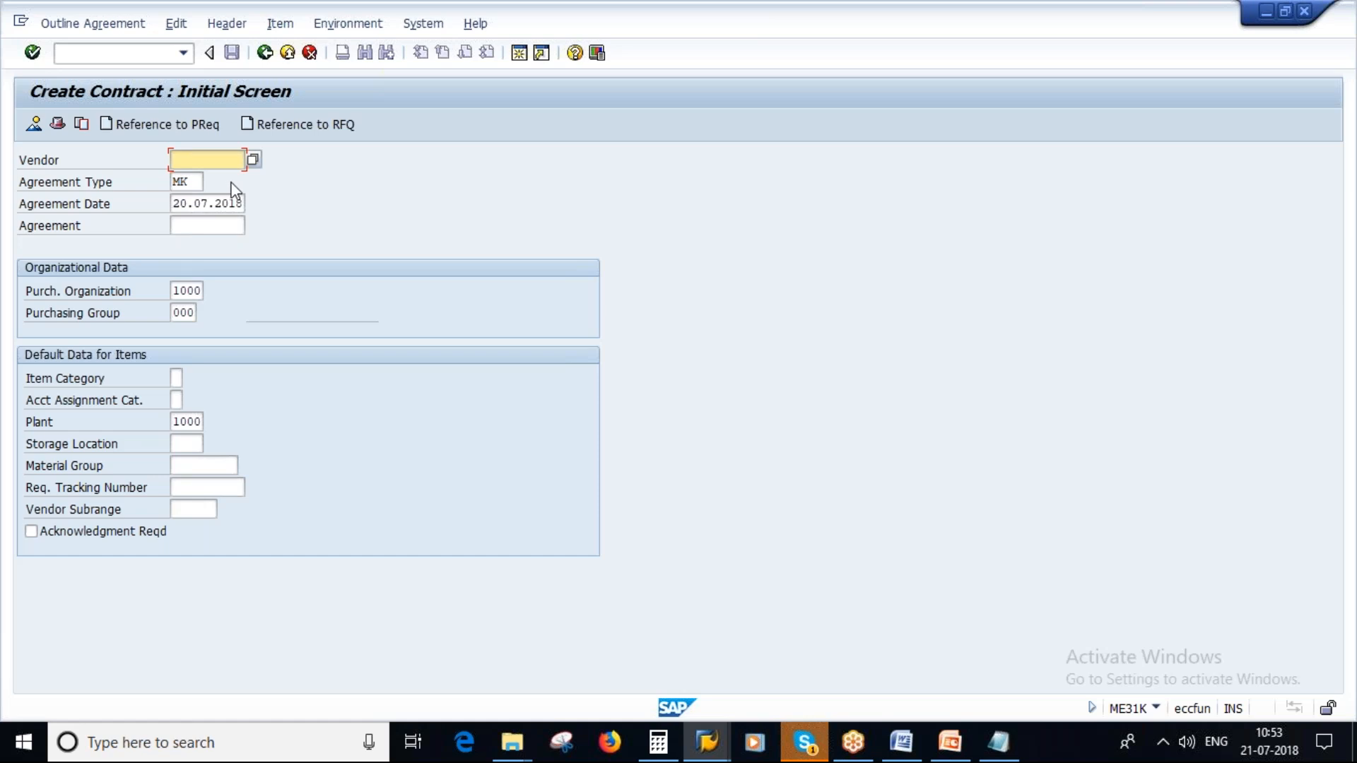
- Enter the vendor number, choose agreement type WK (Value contract), clear the default plant, and continue to the header data
type("100646")
left_click(201, 182)
key("Return")
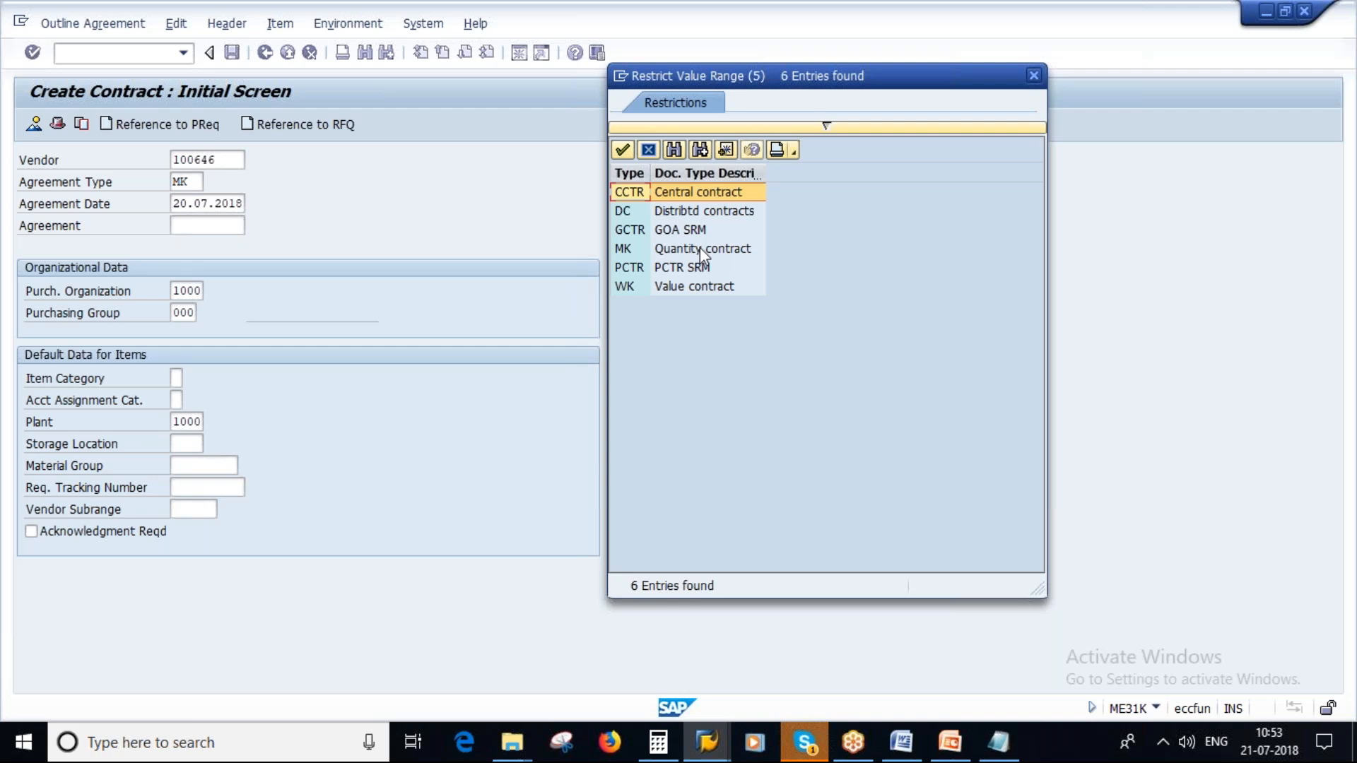
double_click(680, 288)
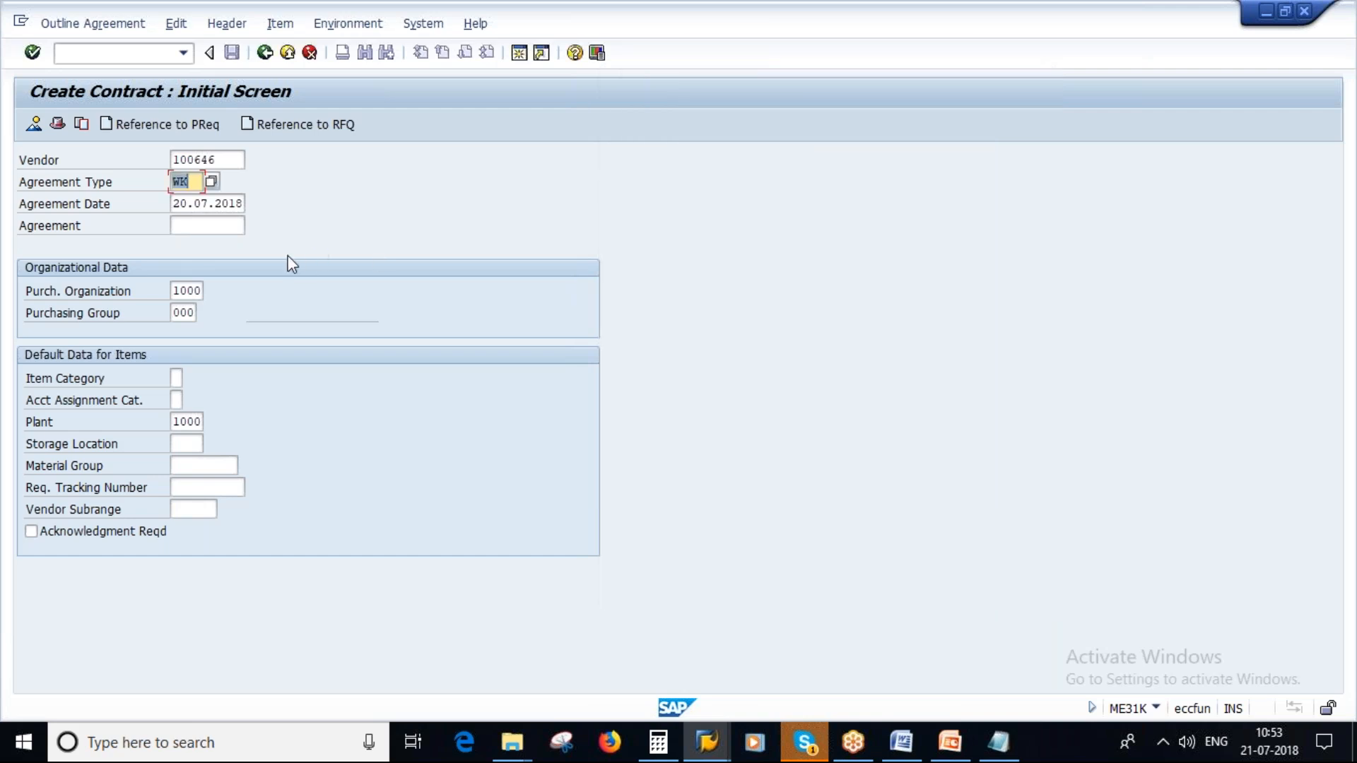
left_click(176, 422)
key("Delete")
key("Delete")
key("Delete")
key("Delete")
key("Return")
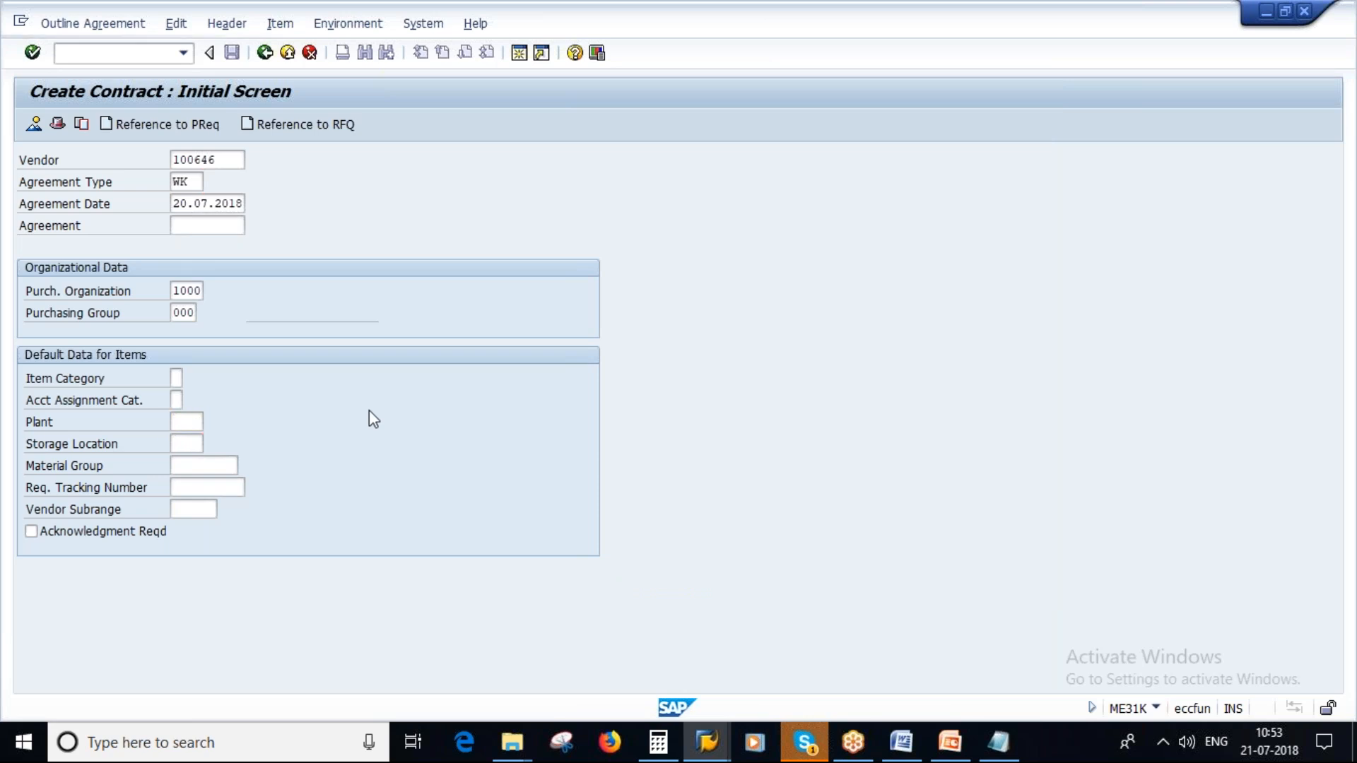
key("Return")
- Set the contract's validity end to 31.12.2019 and target value to 10,000 INR, and continue to the item overview
left_click(348, 268)
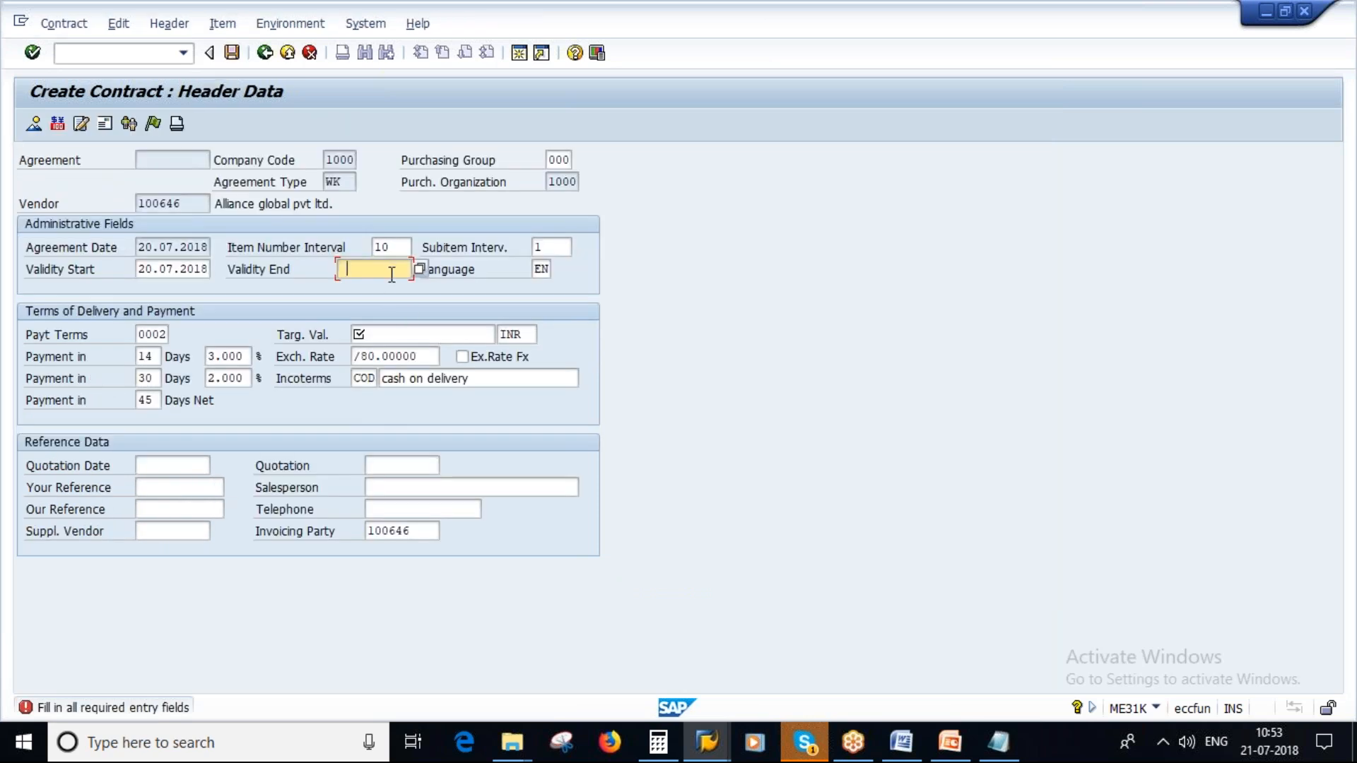
left_click(362, 286)
double_click(347, 182)
left_click(396, 335)
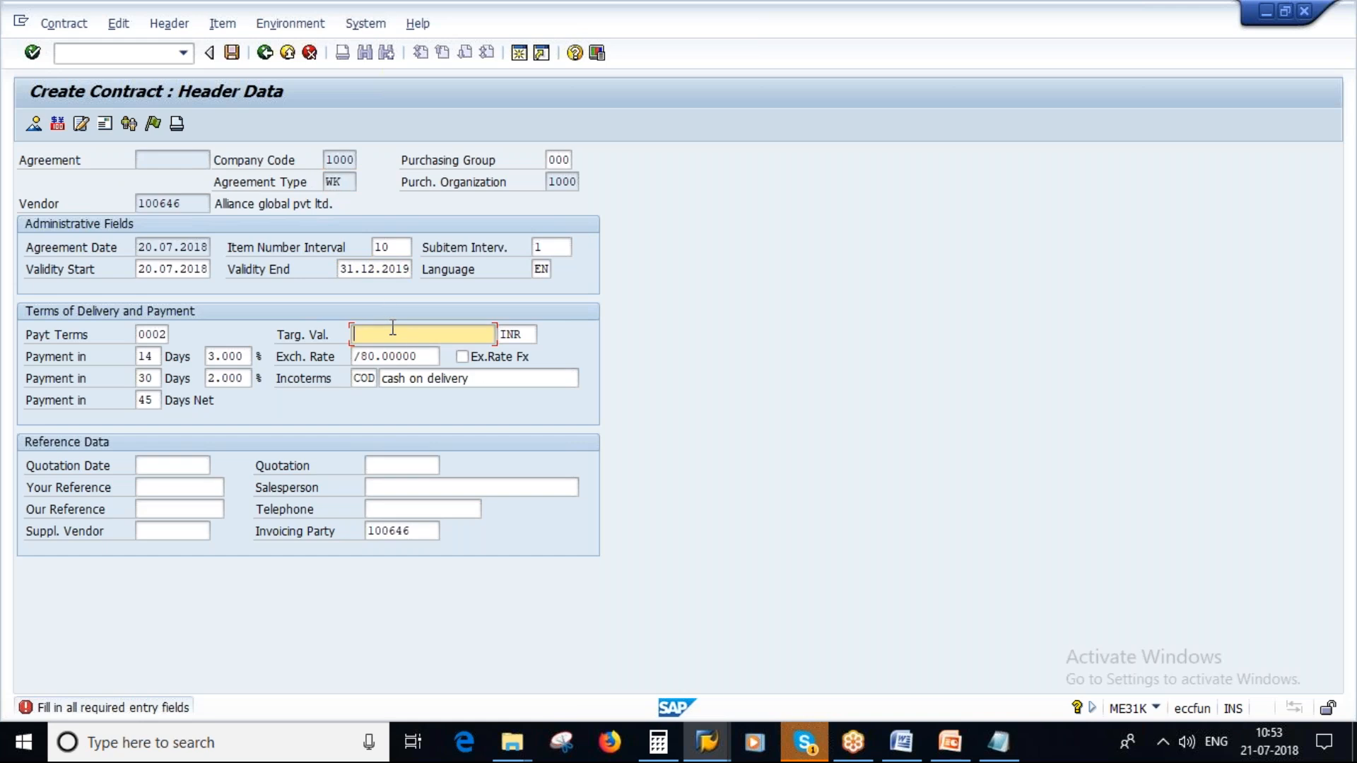
type("10")
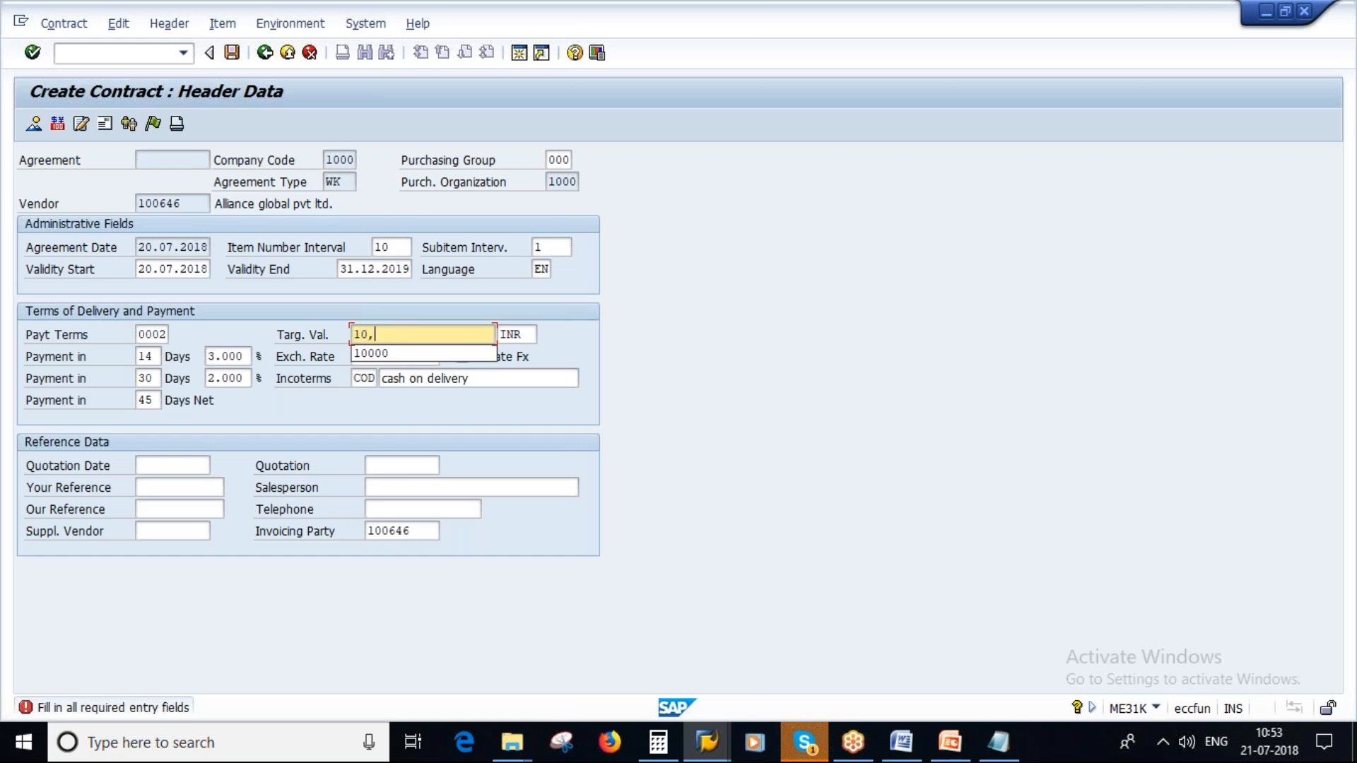
type(",000")
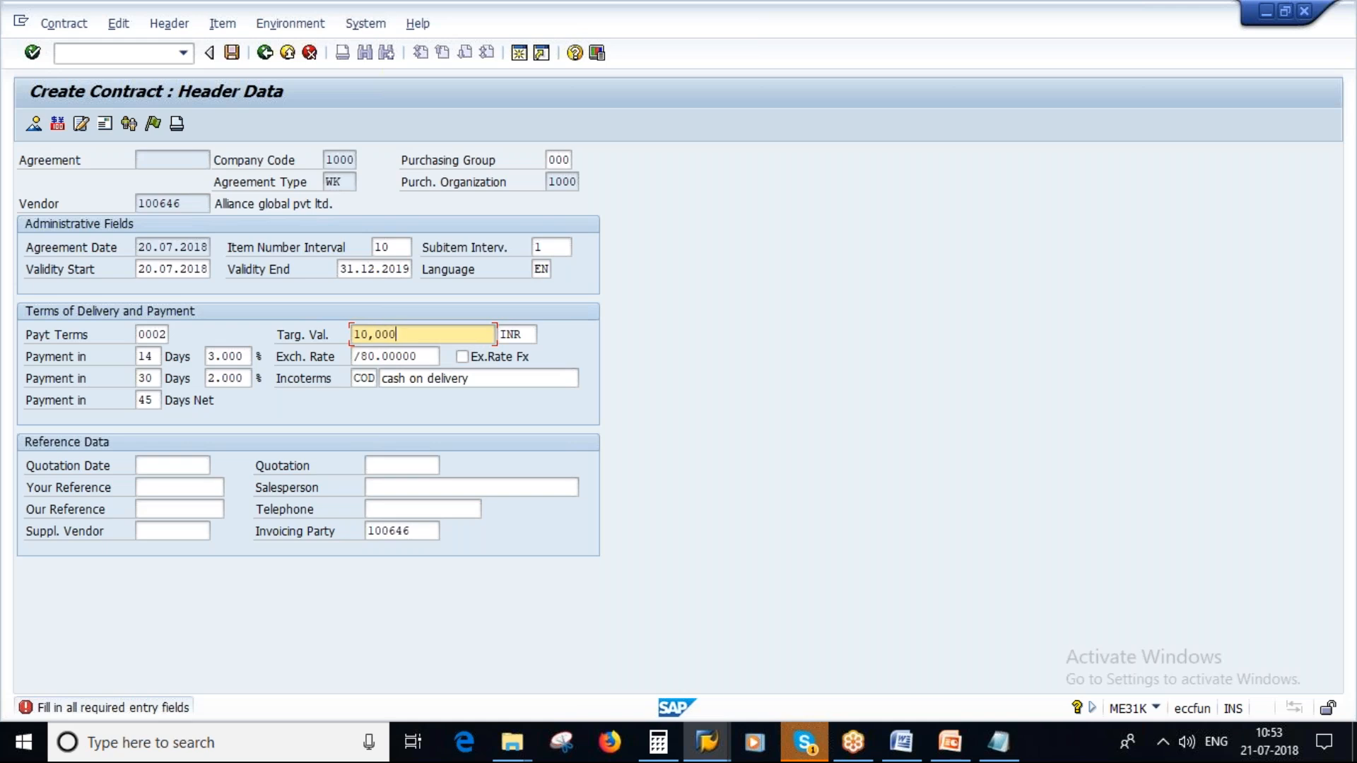
key("Return")
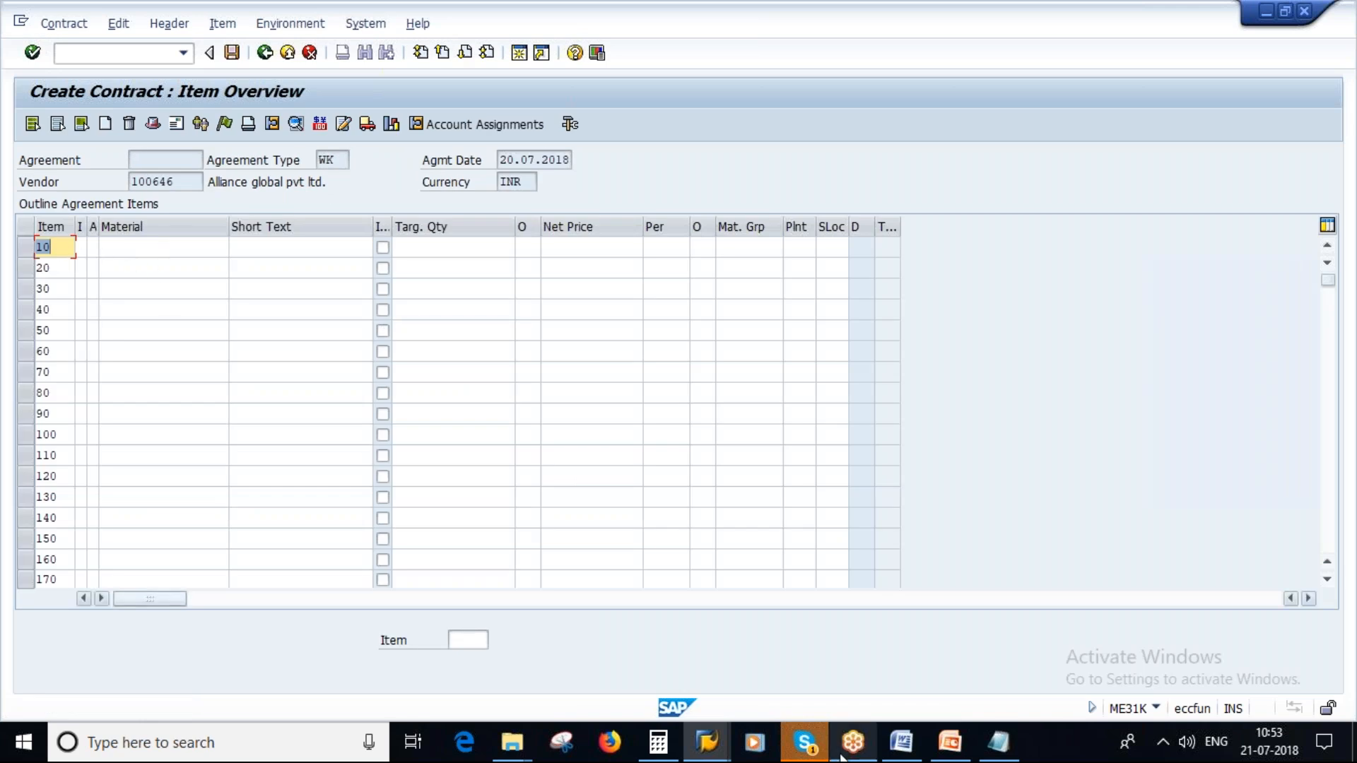
left_click(703, 750)
left_click(627, 632)
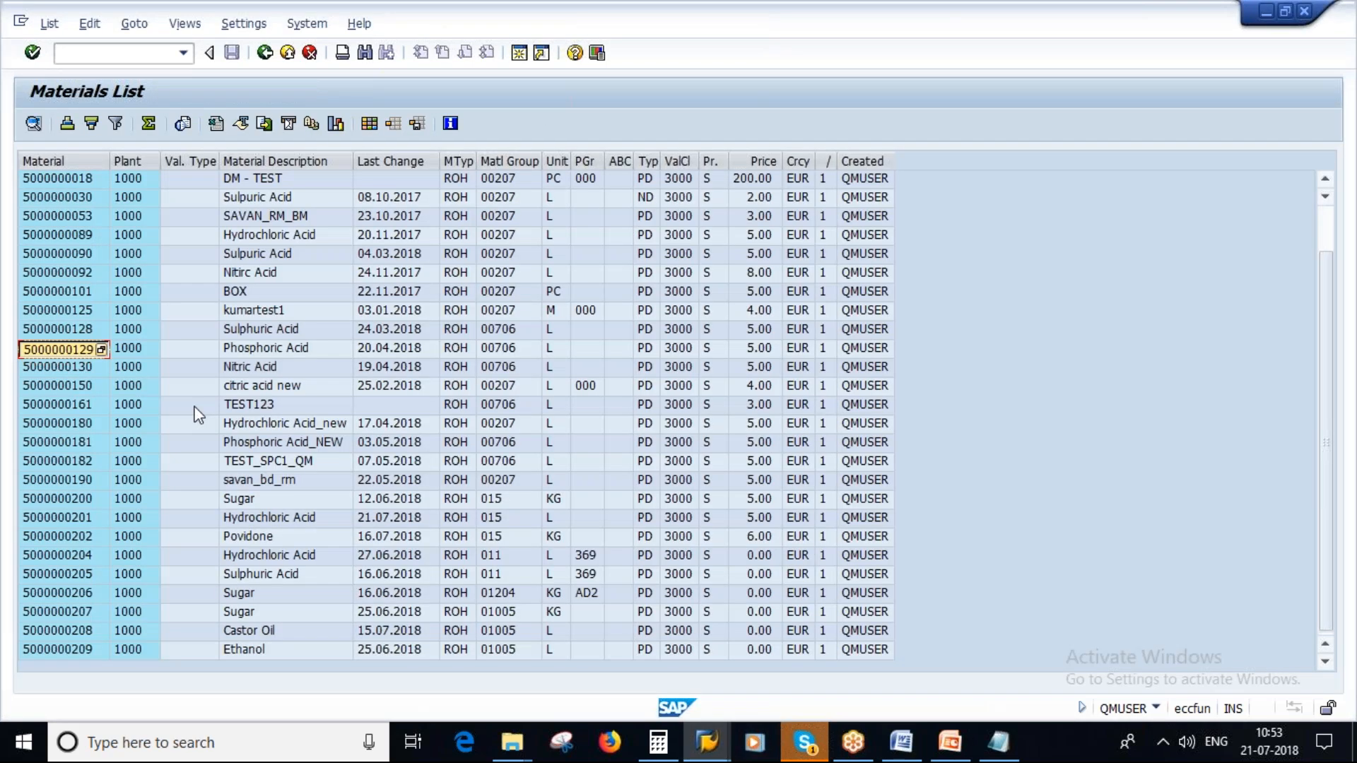
key("alt+Tab")
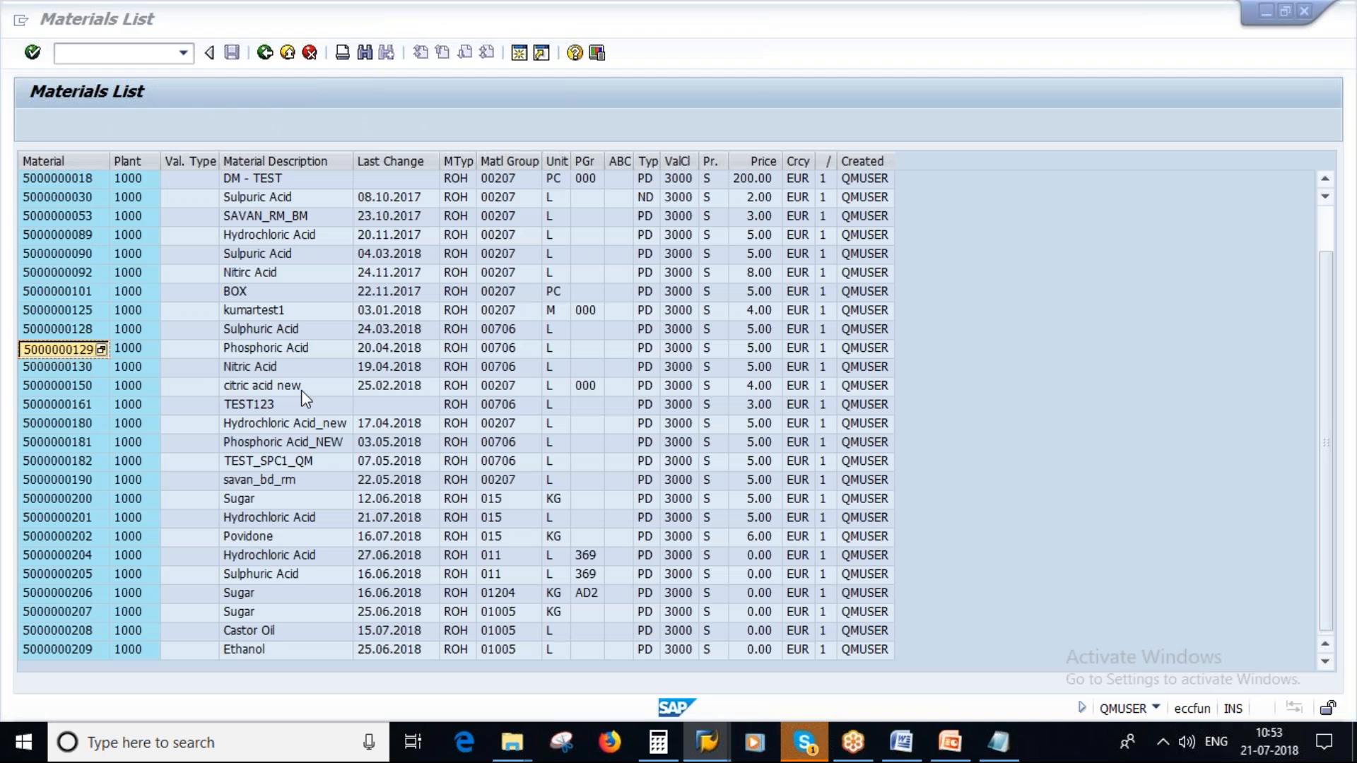
key("ctrl+v")
left_click(417, 247)
type("100")
key("Return")
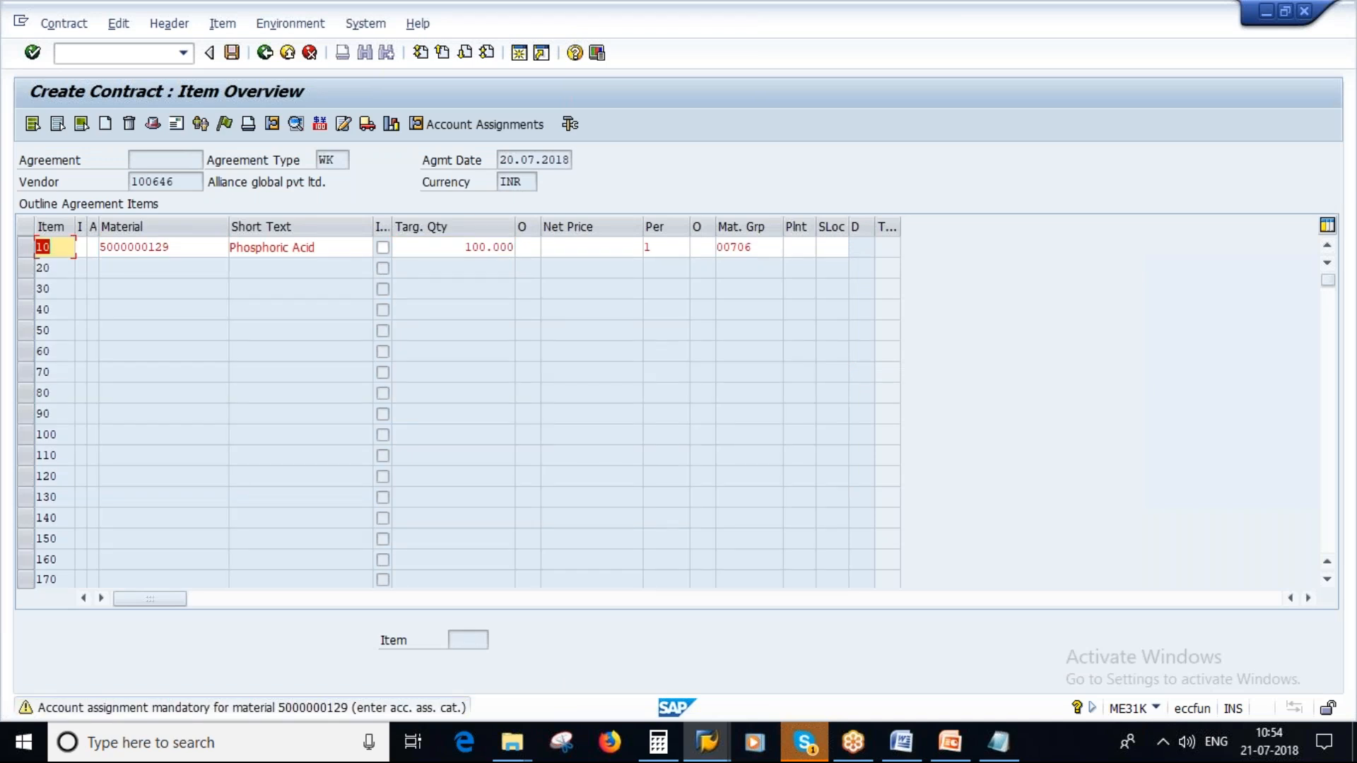
- Set the net price of the Phosphoric Acid item to 20
left_click(588, 248)
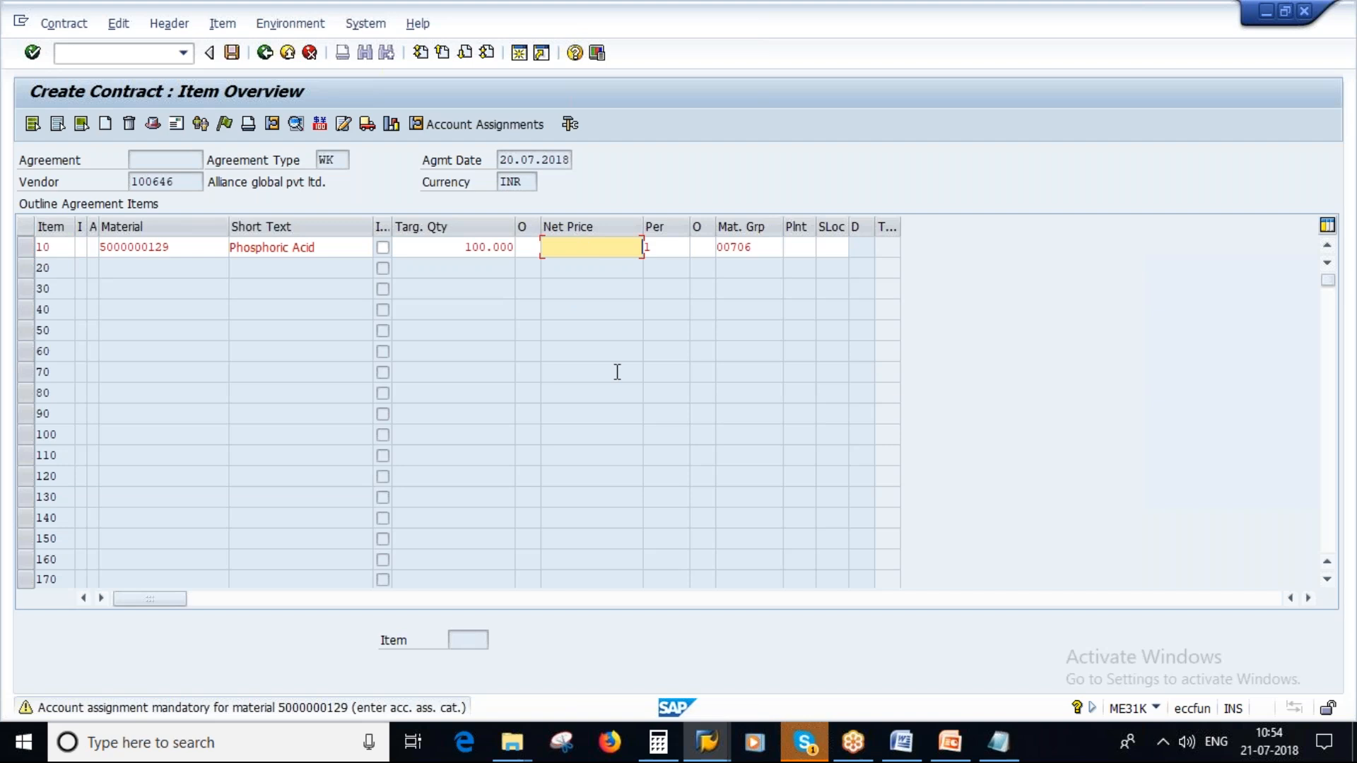
type("20")
key("Return")
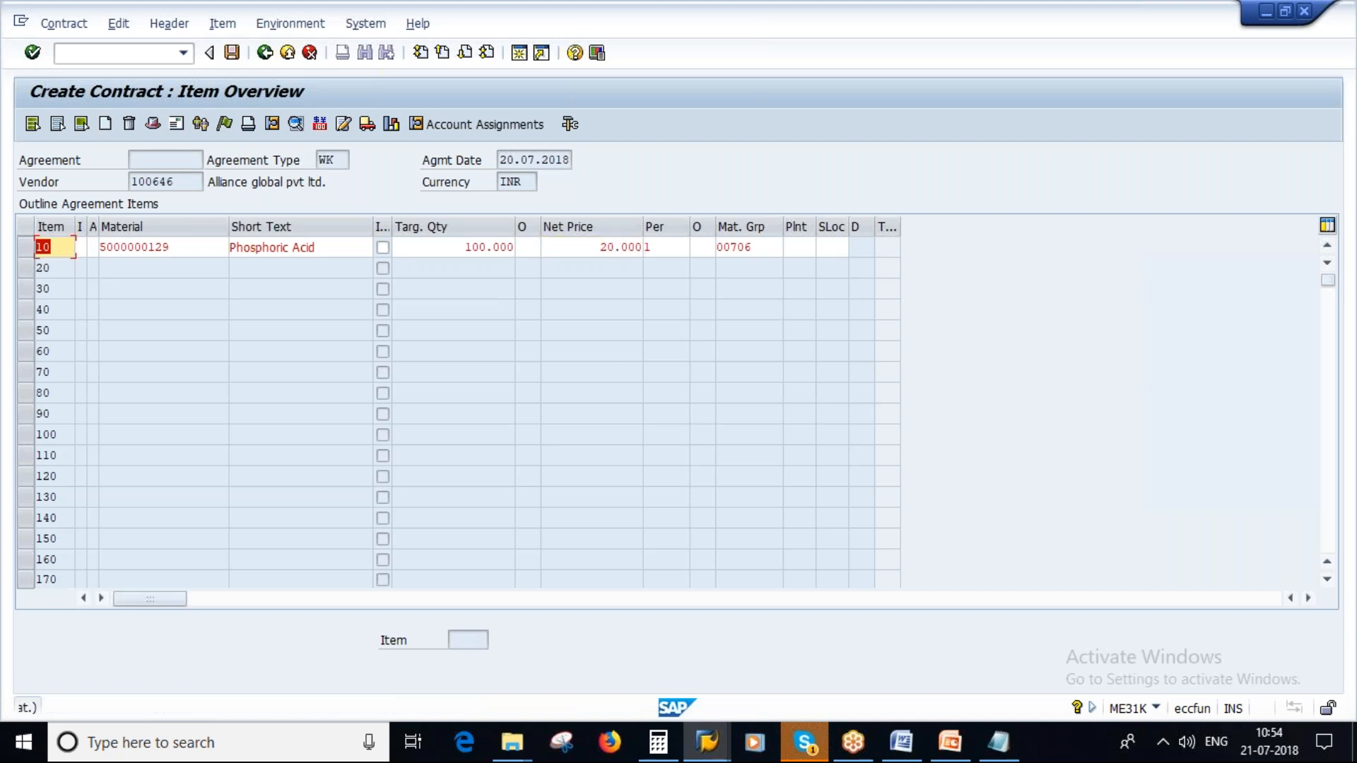
key("Return")
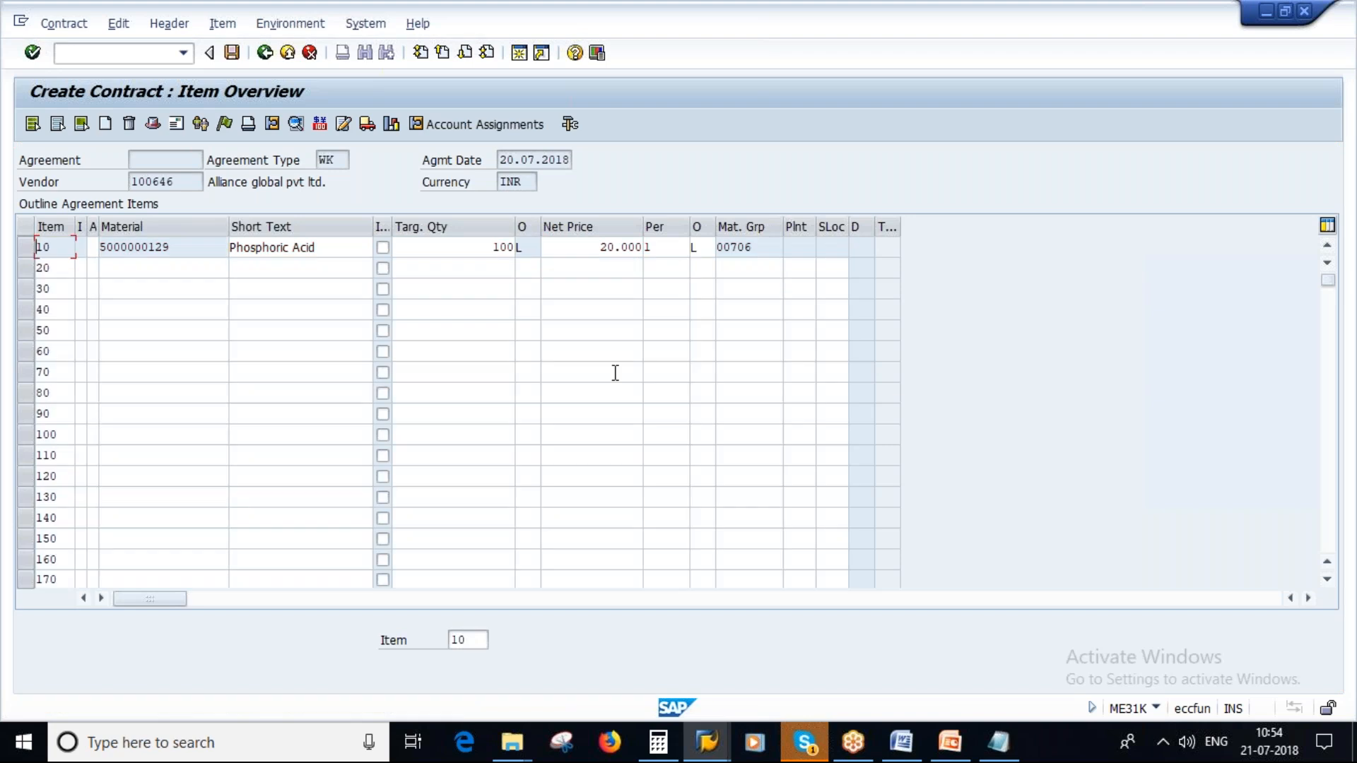
left_click(120, 272)
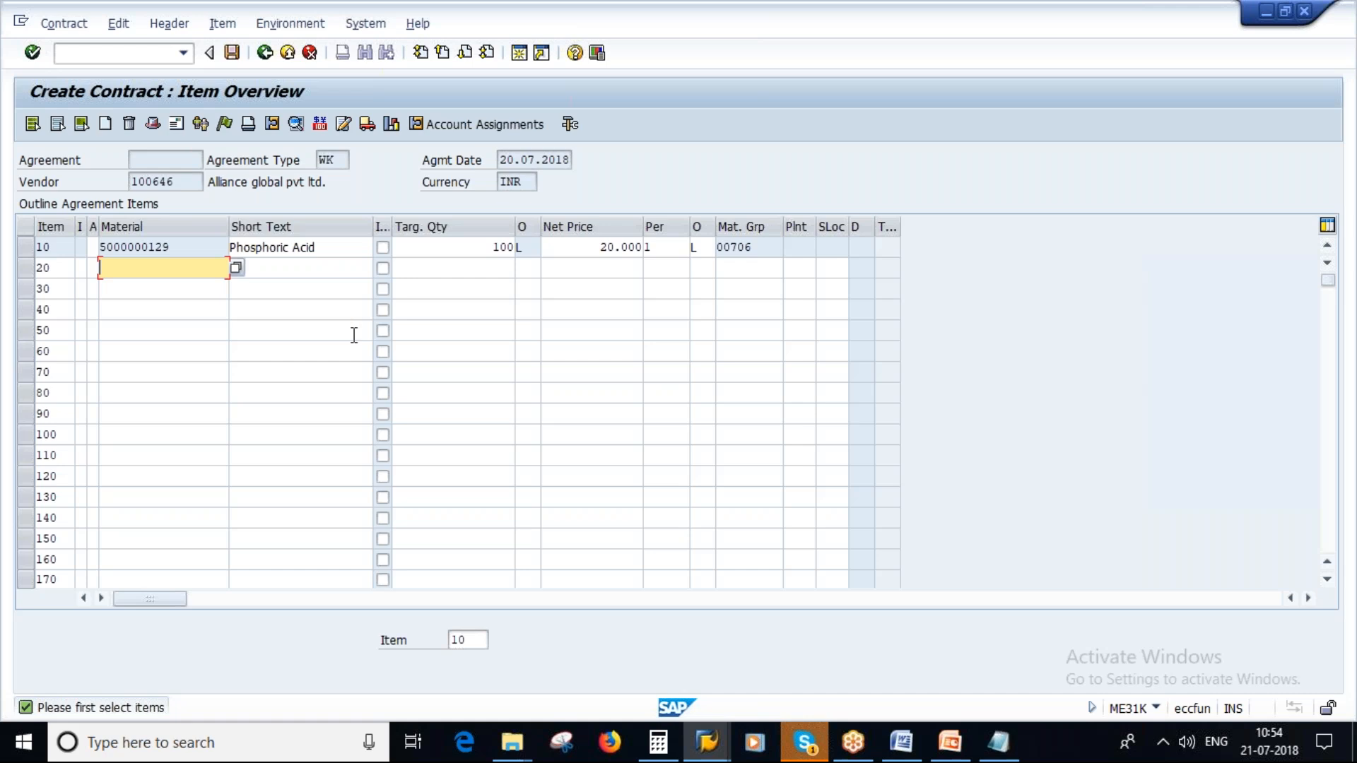
key("F4")
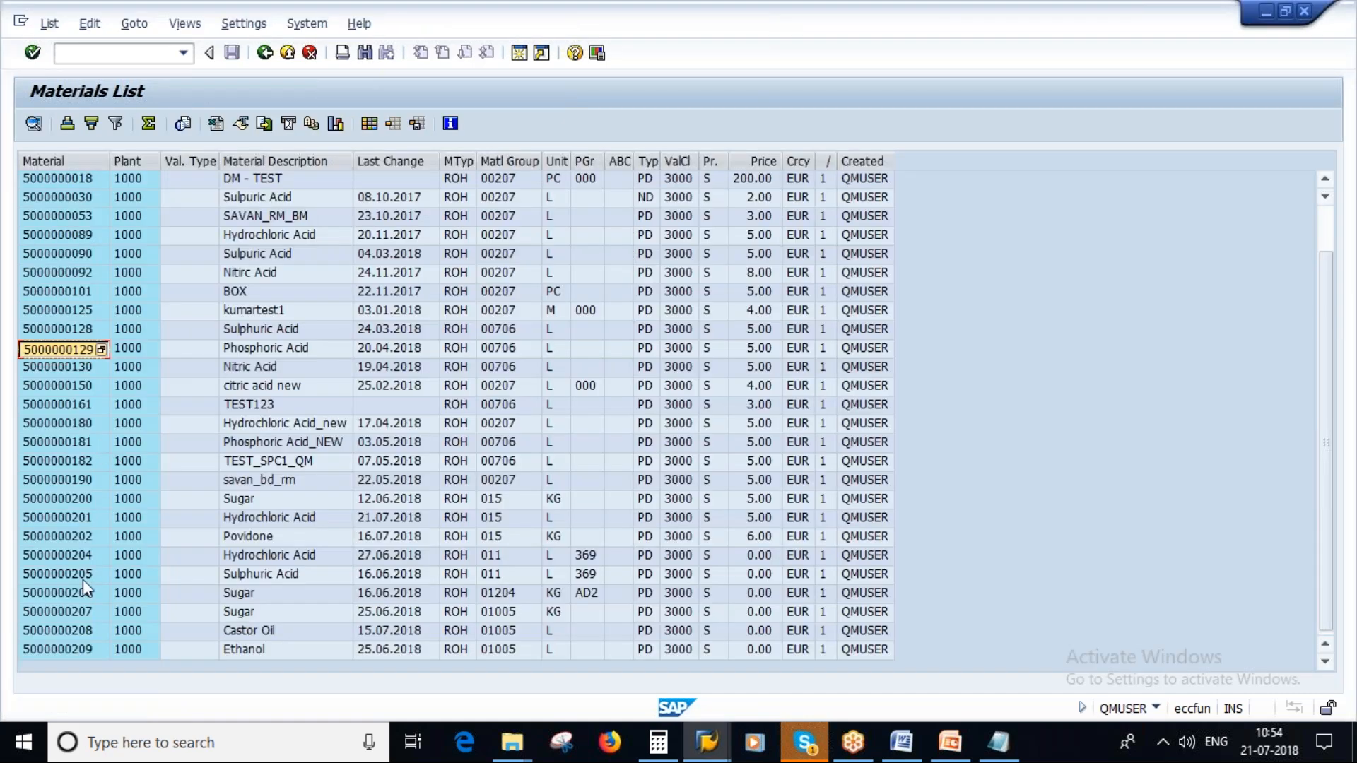
left_click(79, 577)
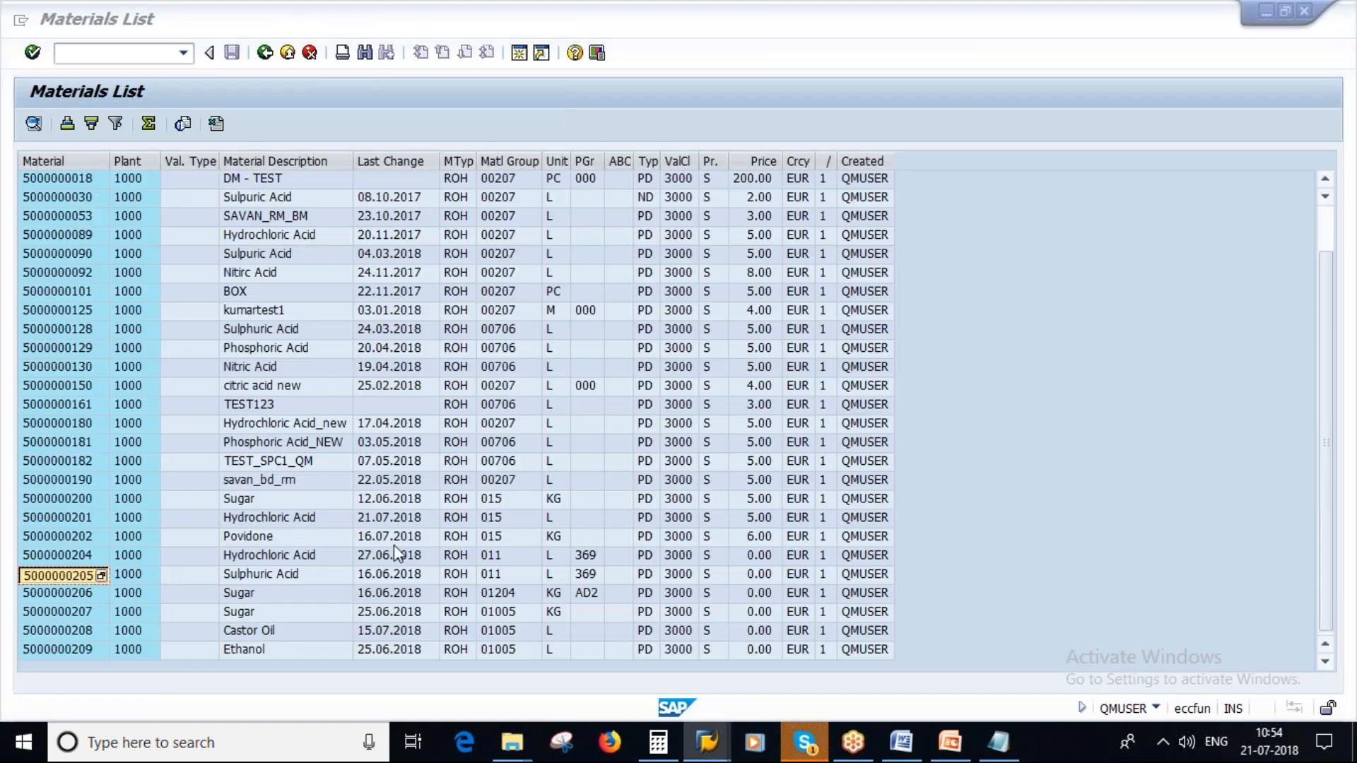
key("alt+Tab")
key("ctrl+v")
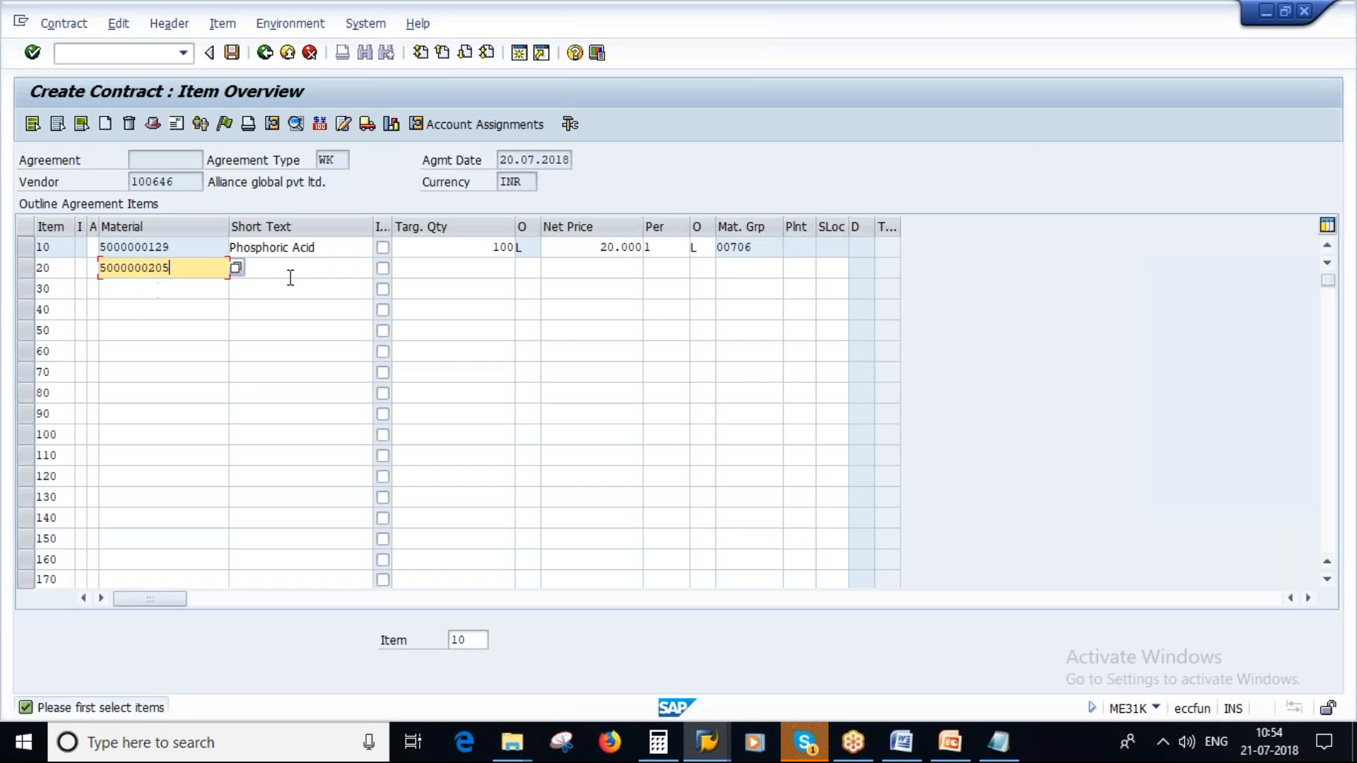
- Set the target quantity of contract item 20 to 50 and its net price to 10
left_click(290, 275)
left_click(487, 266)
type("50")
key("Tab")
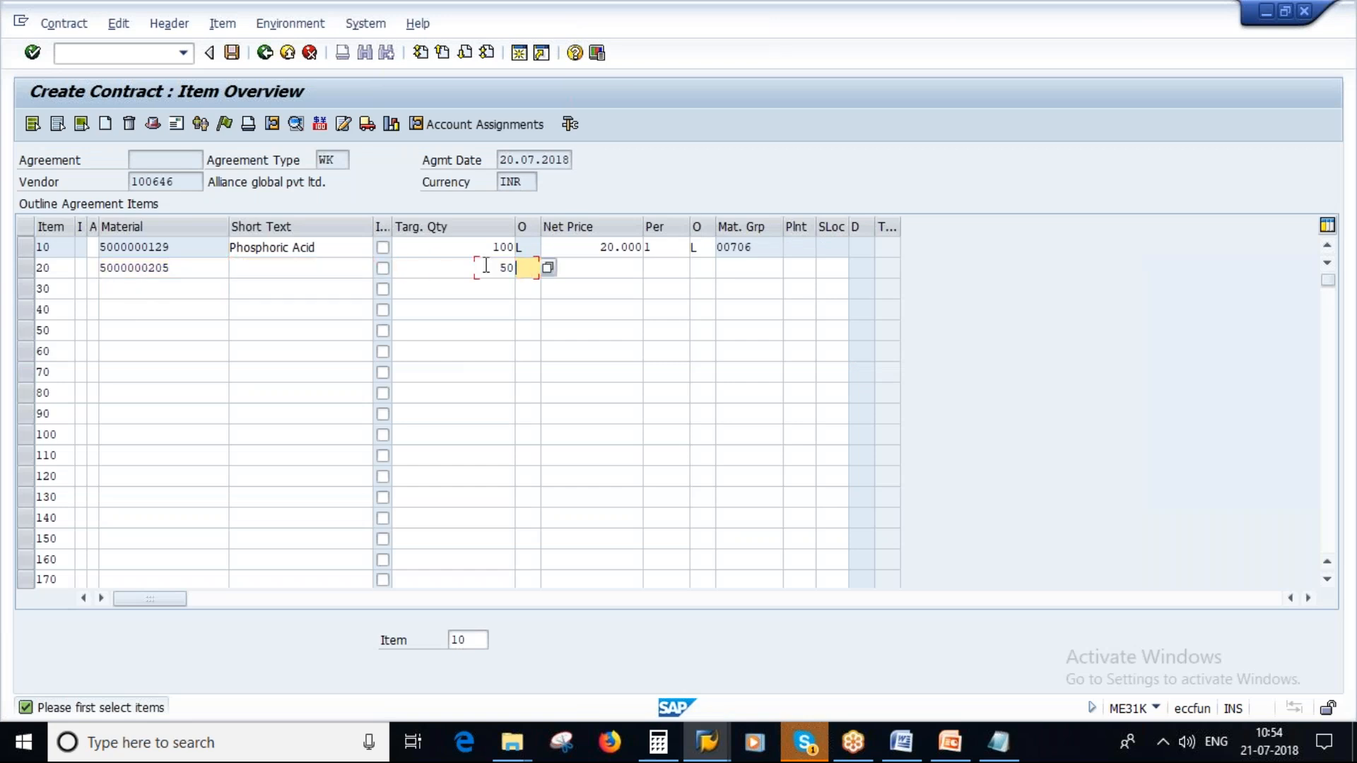
key("Tab")
type("10")
key("Return")
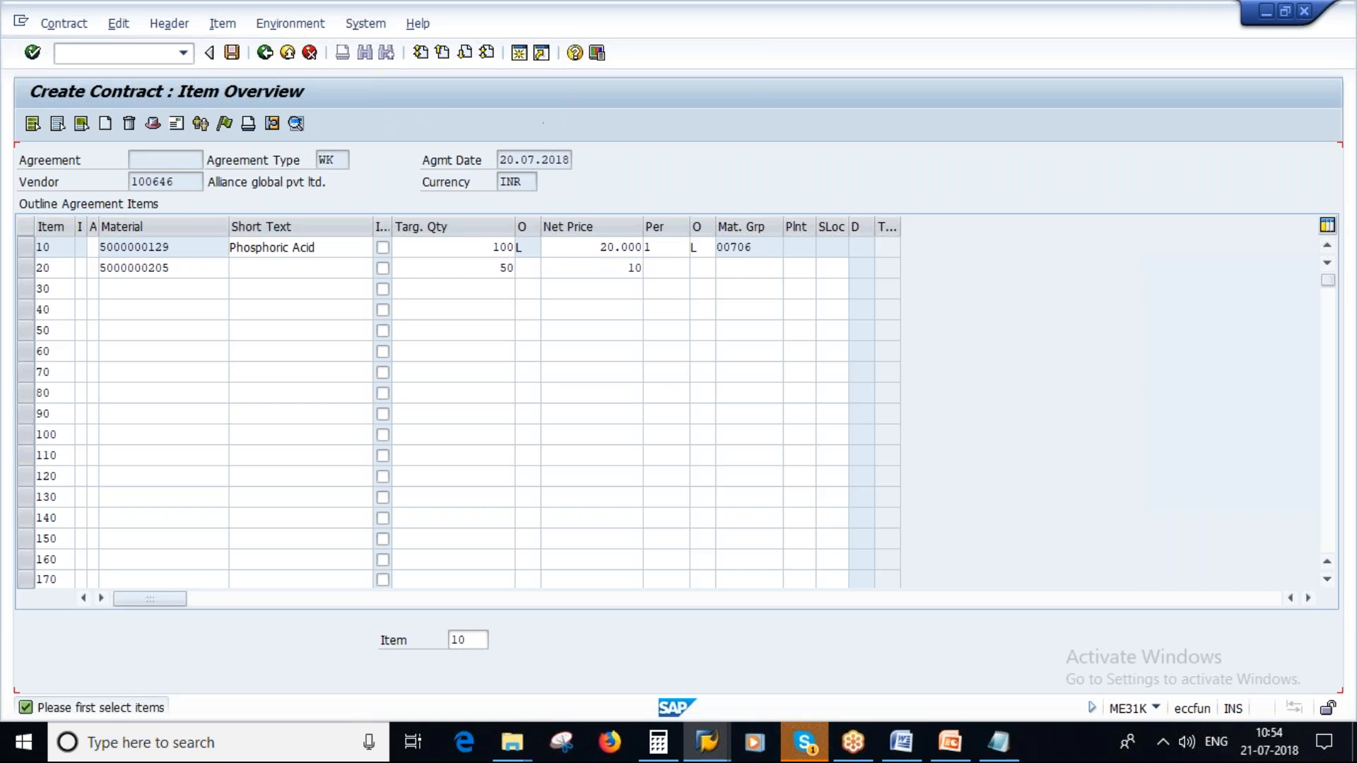
- Accept the item 20 details, return to the item overview and save the value contract
key("Return")
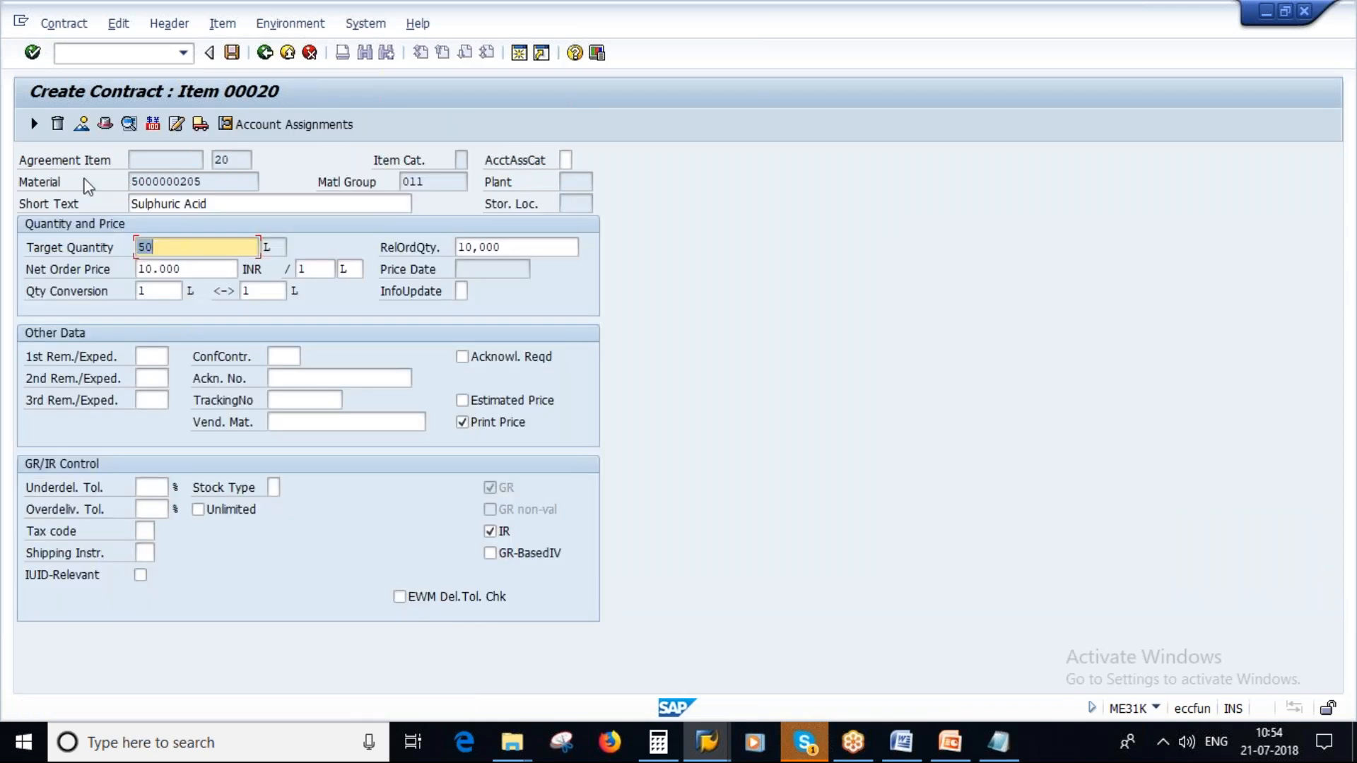
left_click(34, 124)
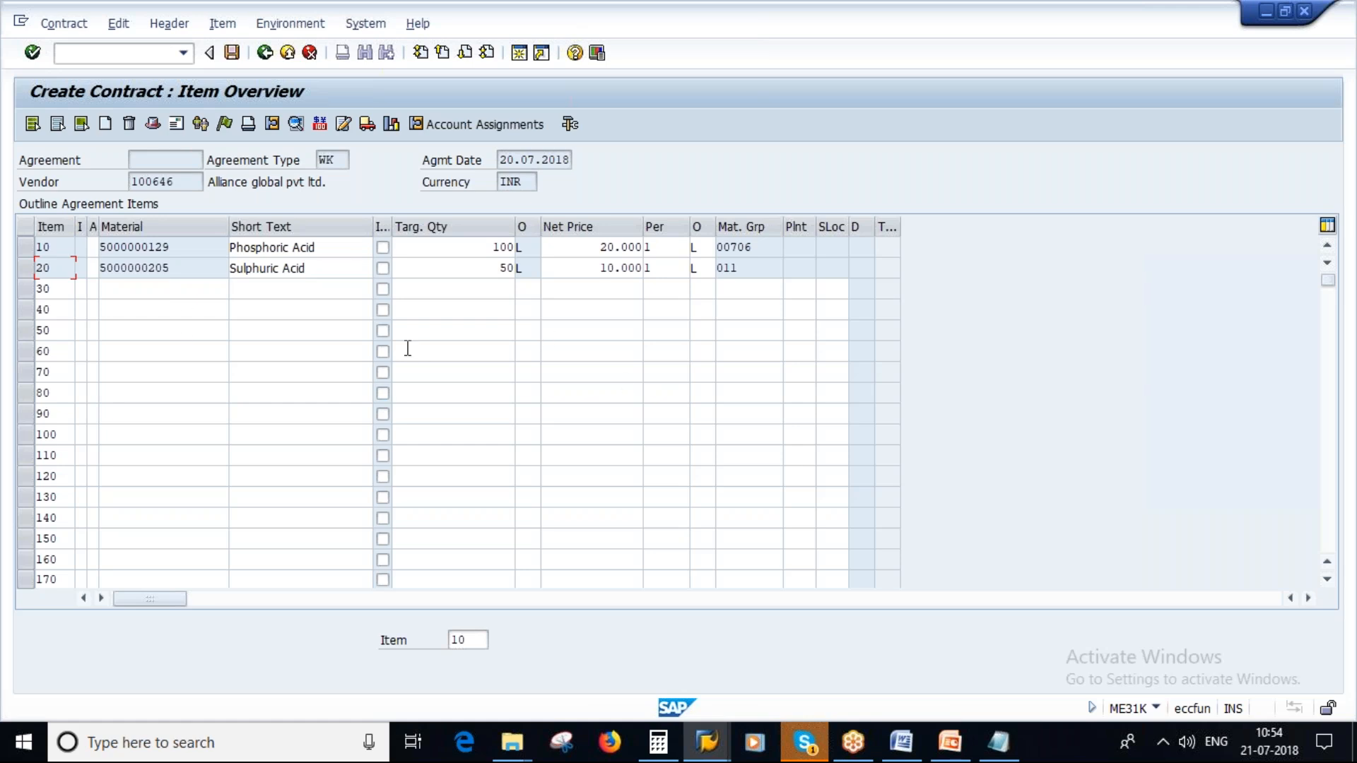
left_click(232, 53)
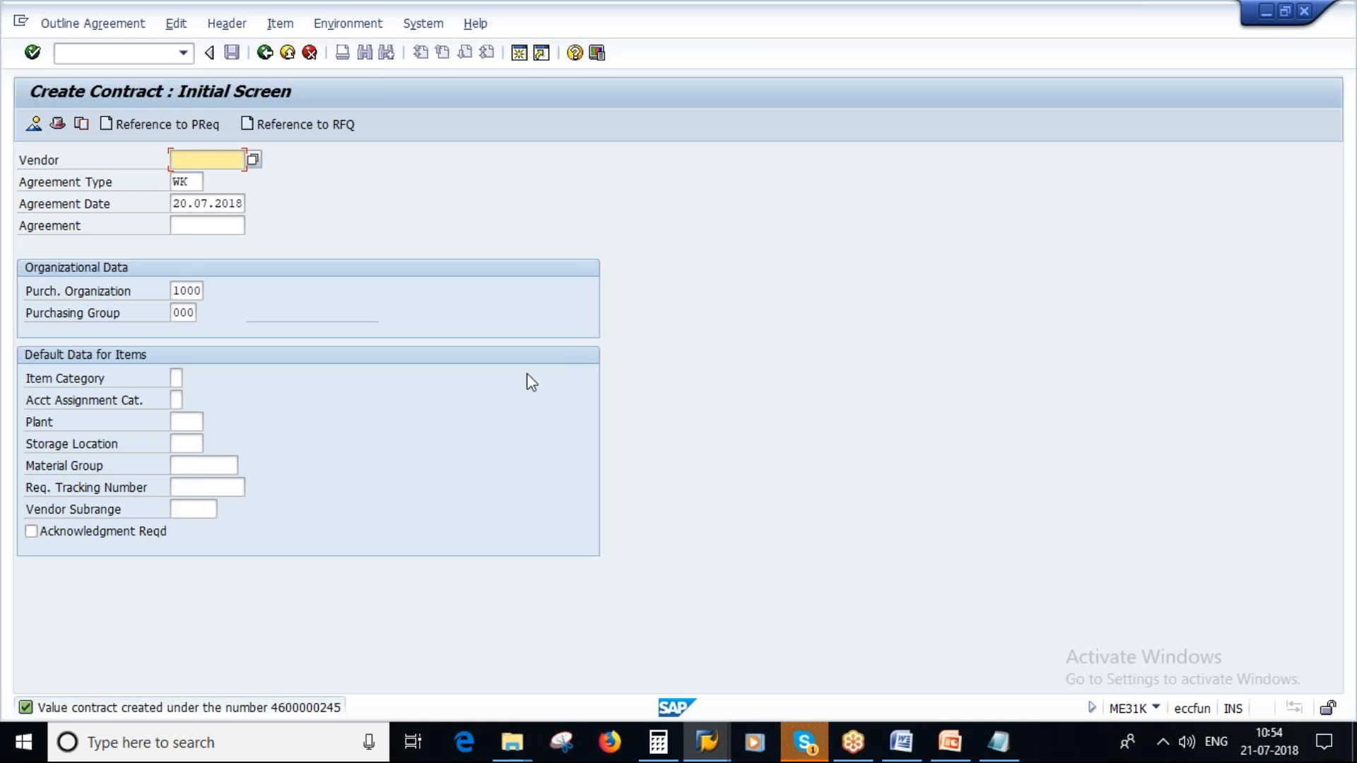
- Switch to the Source of Supply presentation in PowerPoint and show the Centrally Agreed Vs Plant Specific Contracts slide
left_click(950, 742)
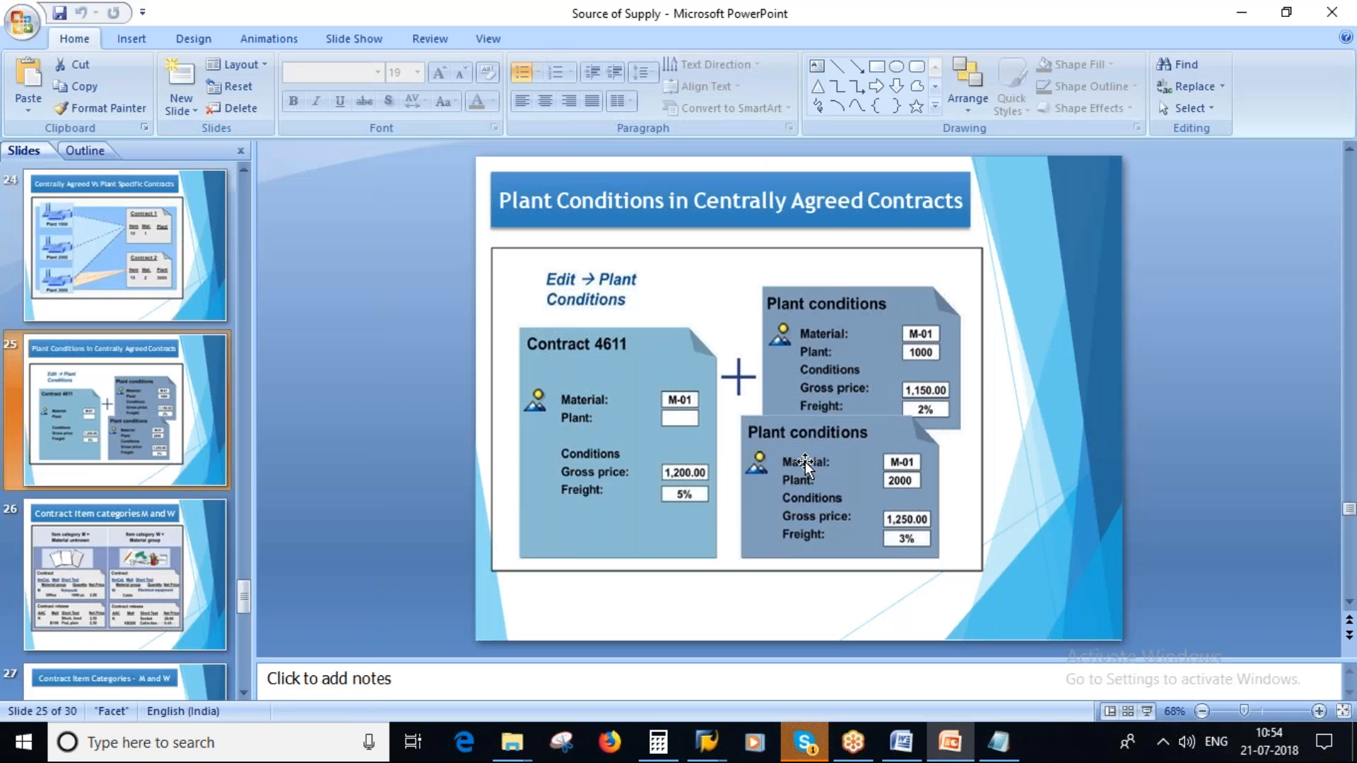
left_click(108, 274)
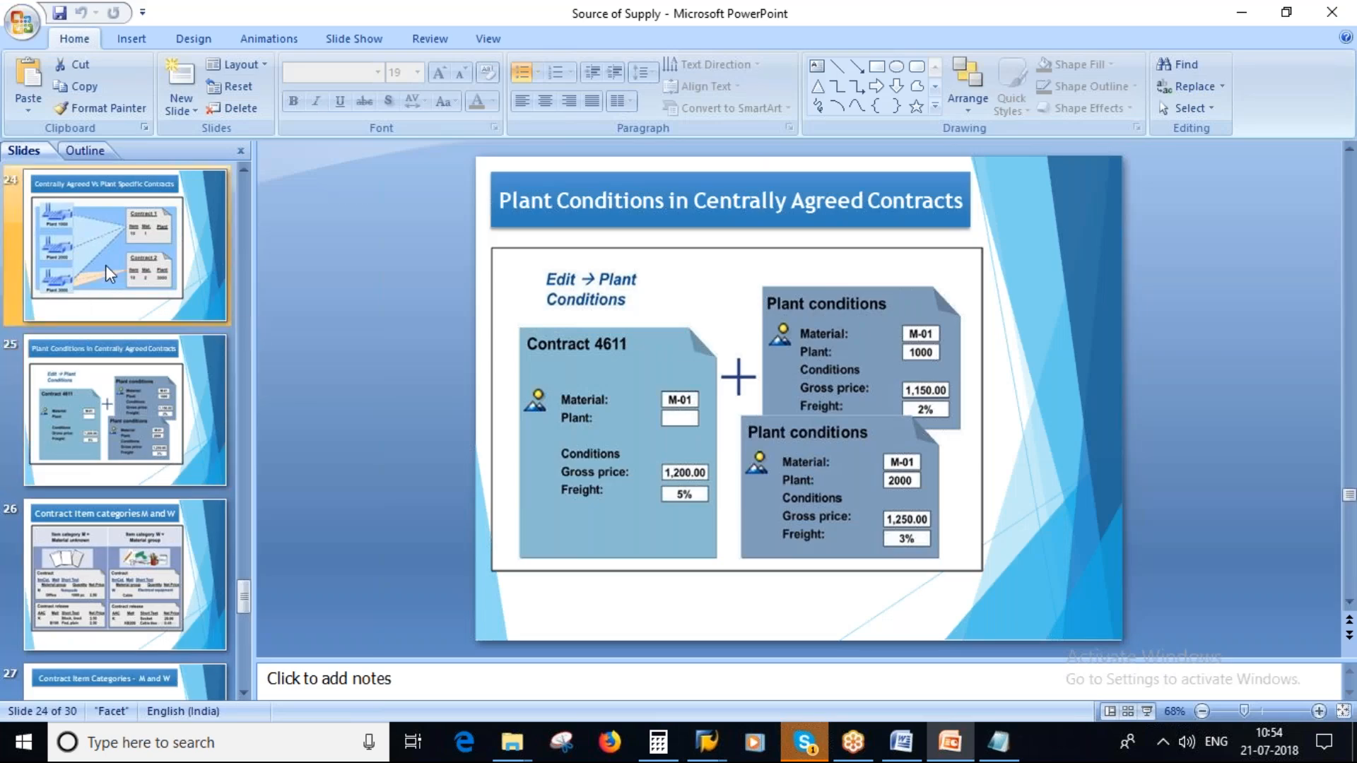
scroll(112, 317, "up", 1)
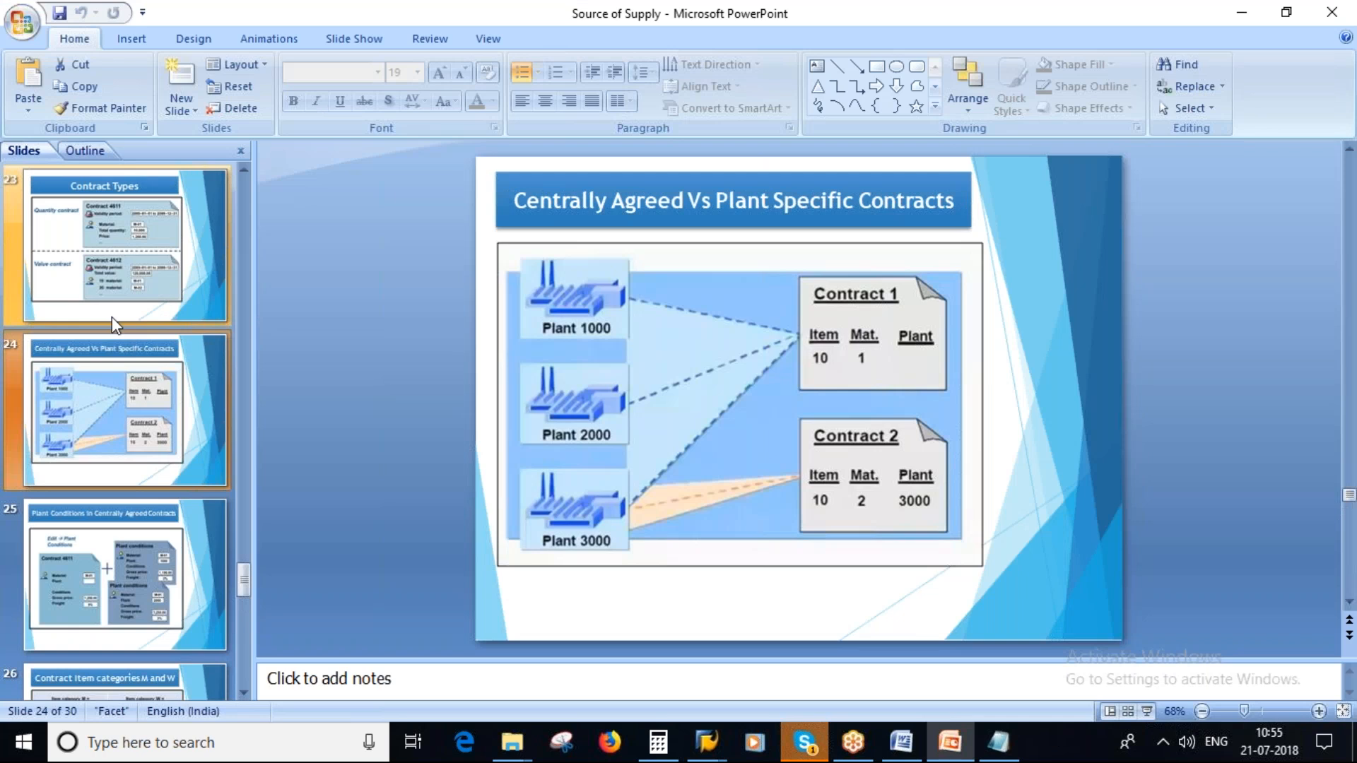
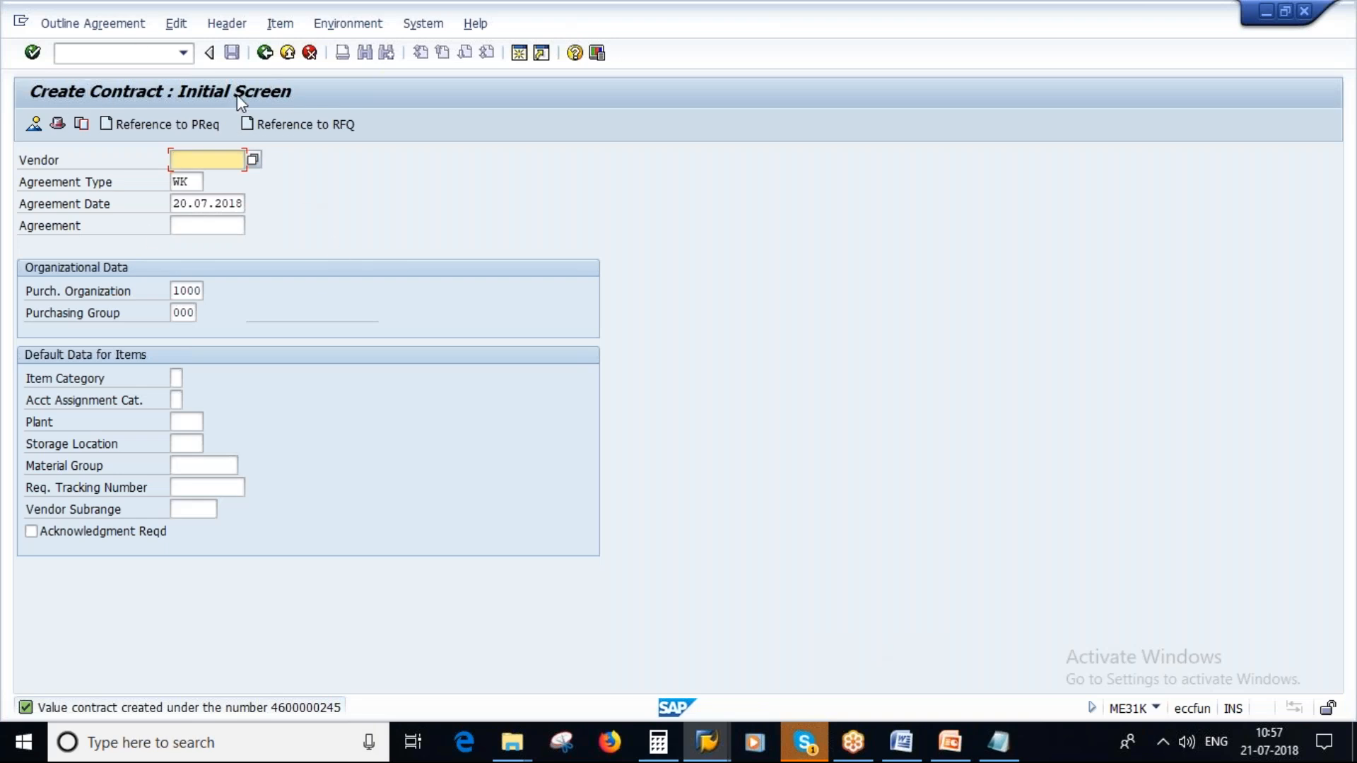
- Enter the vendor's number for a new contract and choose value contract (WK) as the agreement type
type("100646")
left_click(188, 183)
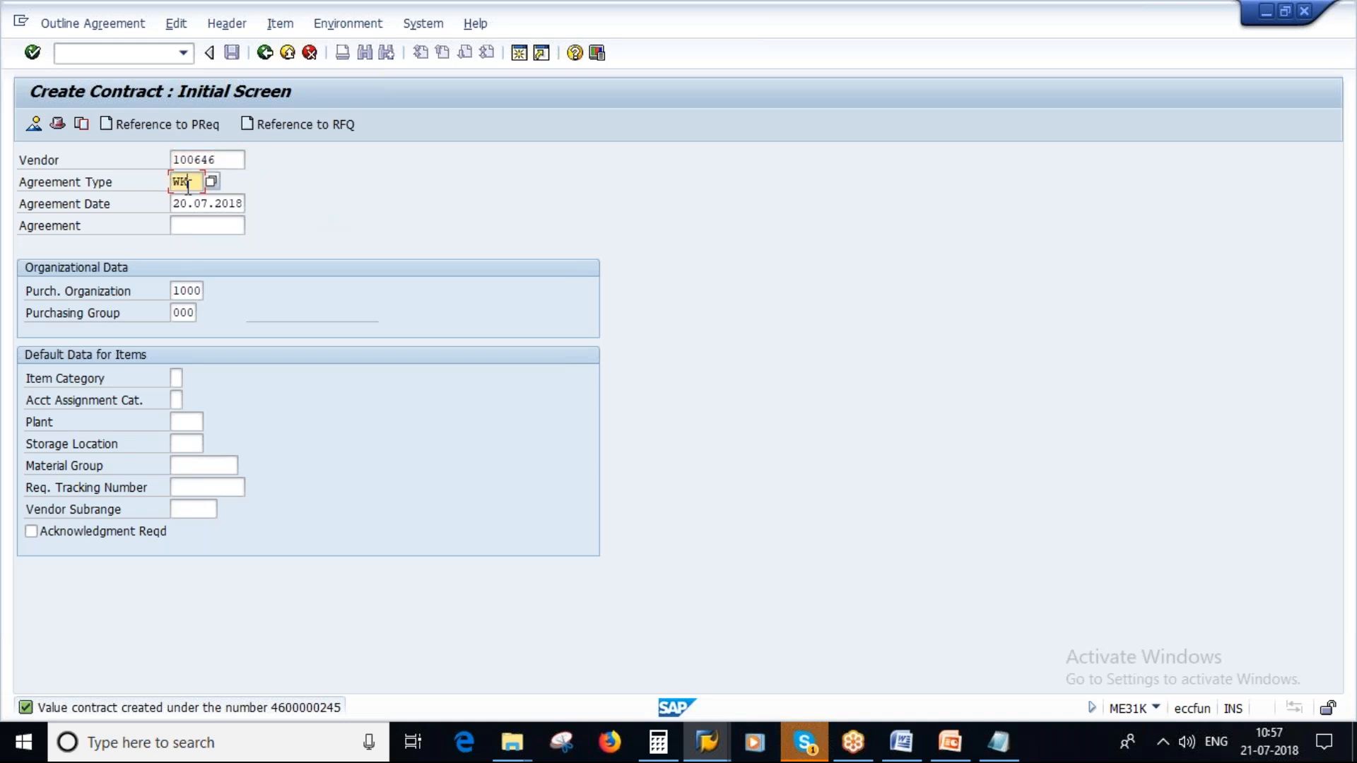
key("F4")
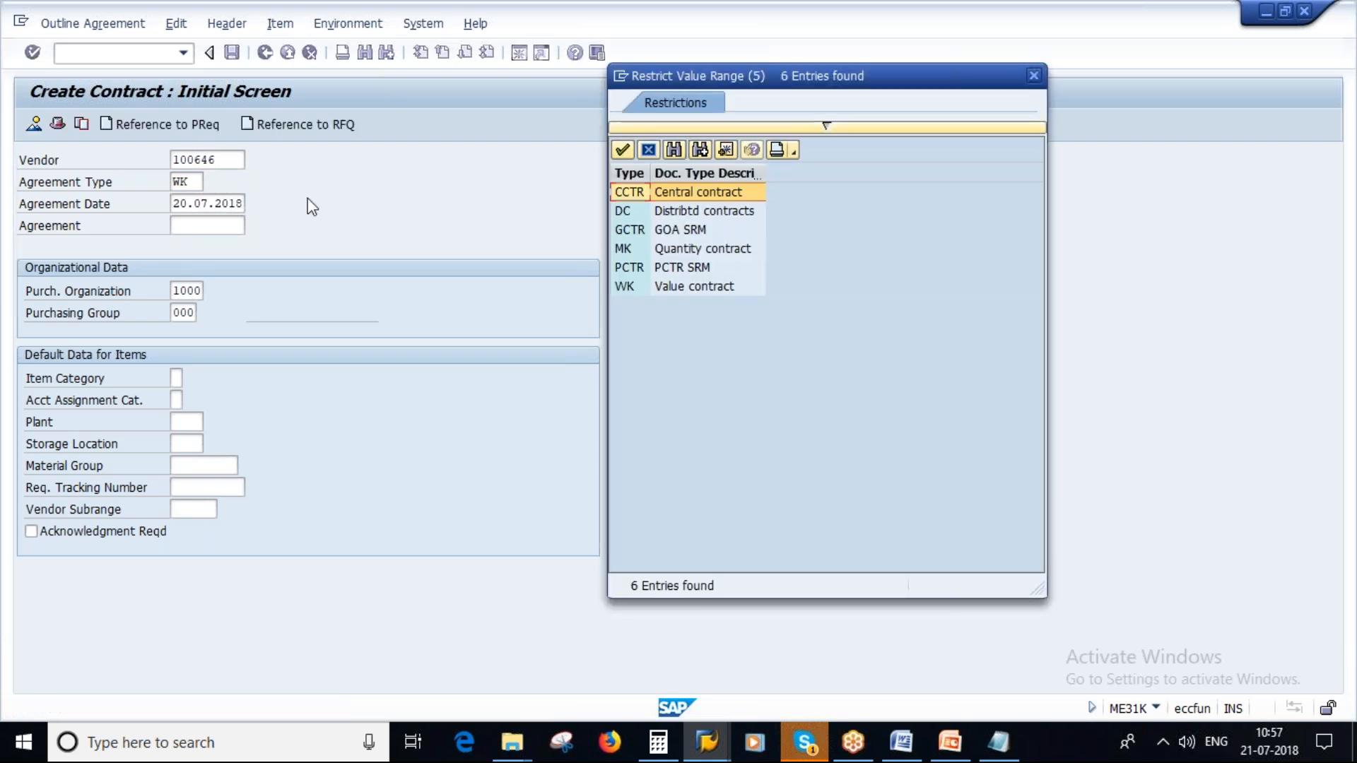
double_click(676, 284)
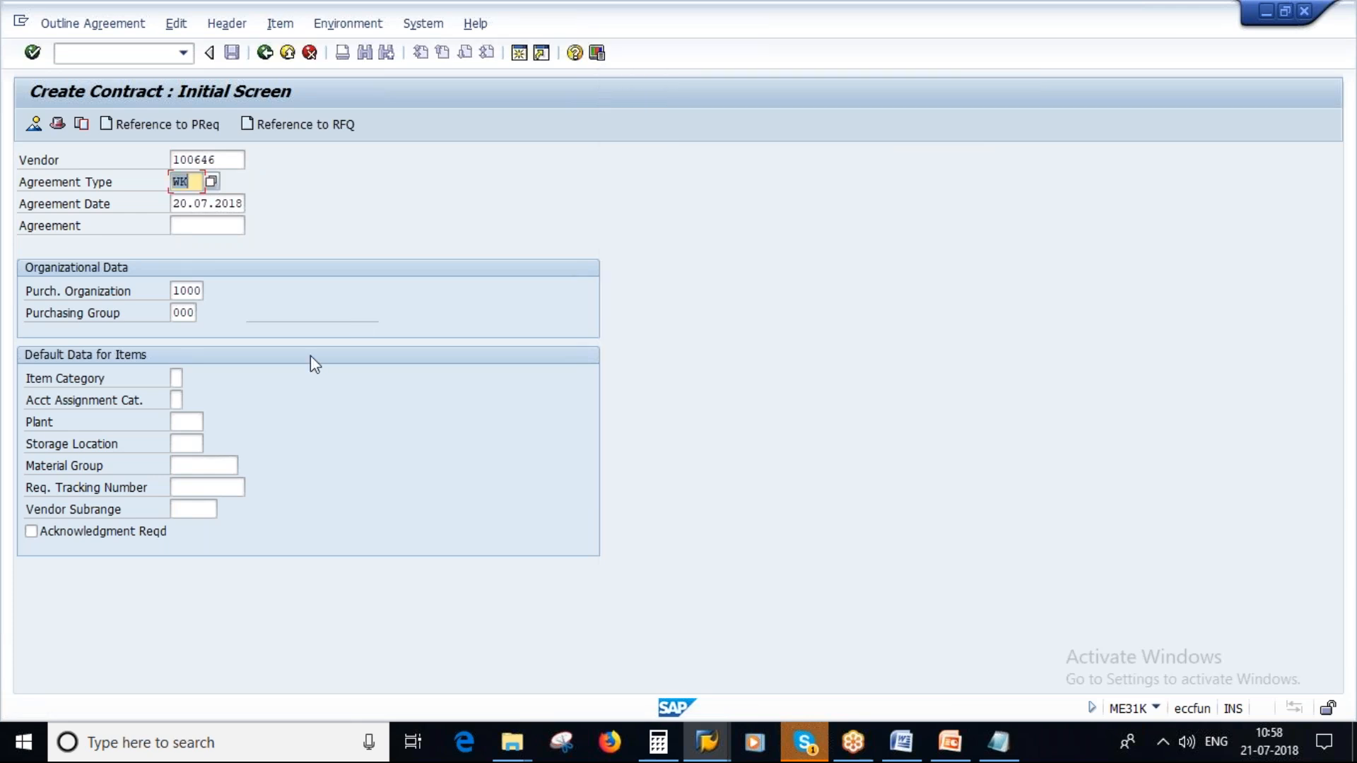
- Set the contract's default plant to 1000 and continue to the header data
left_click(186, 291)
left_click(181, 312)
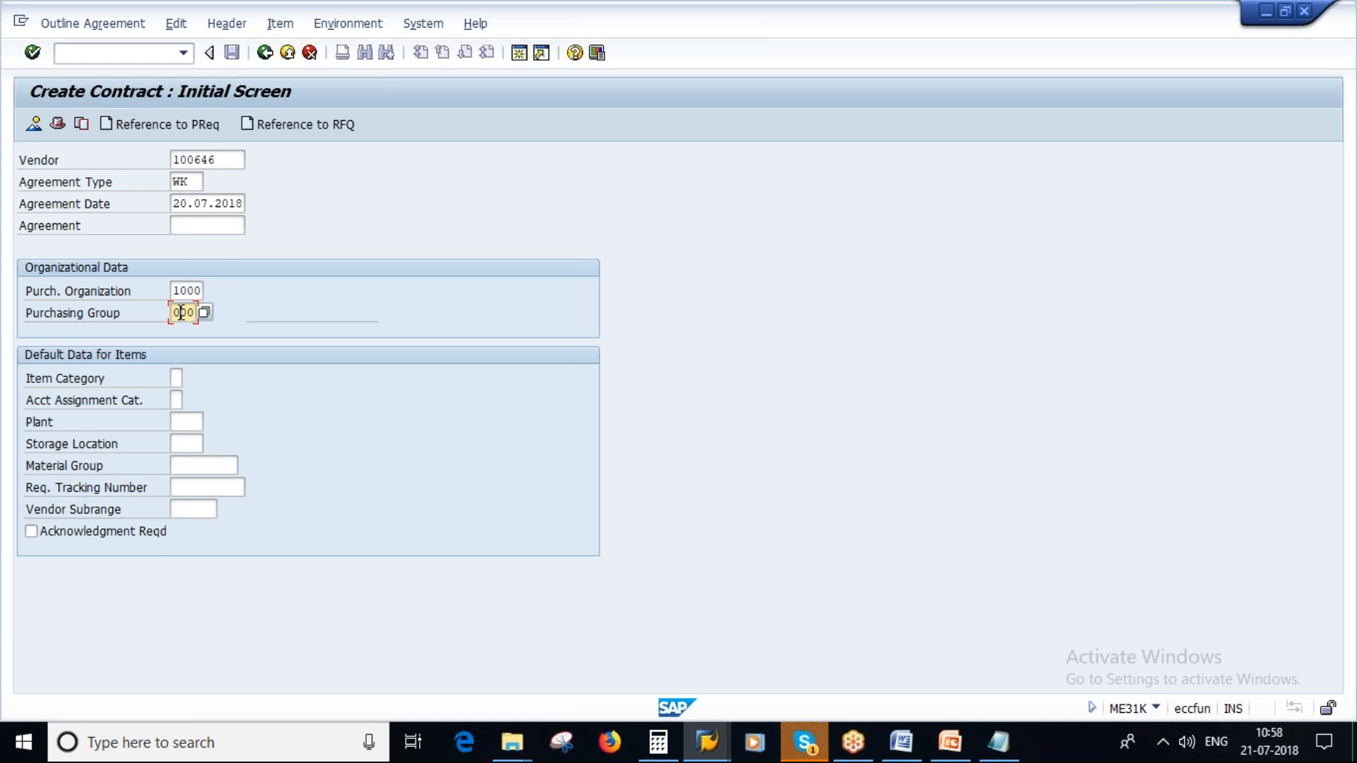
left_click(182, 423)
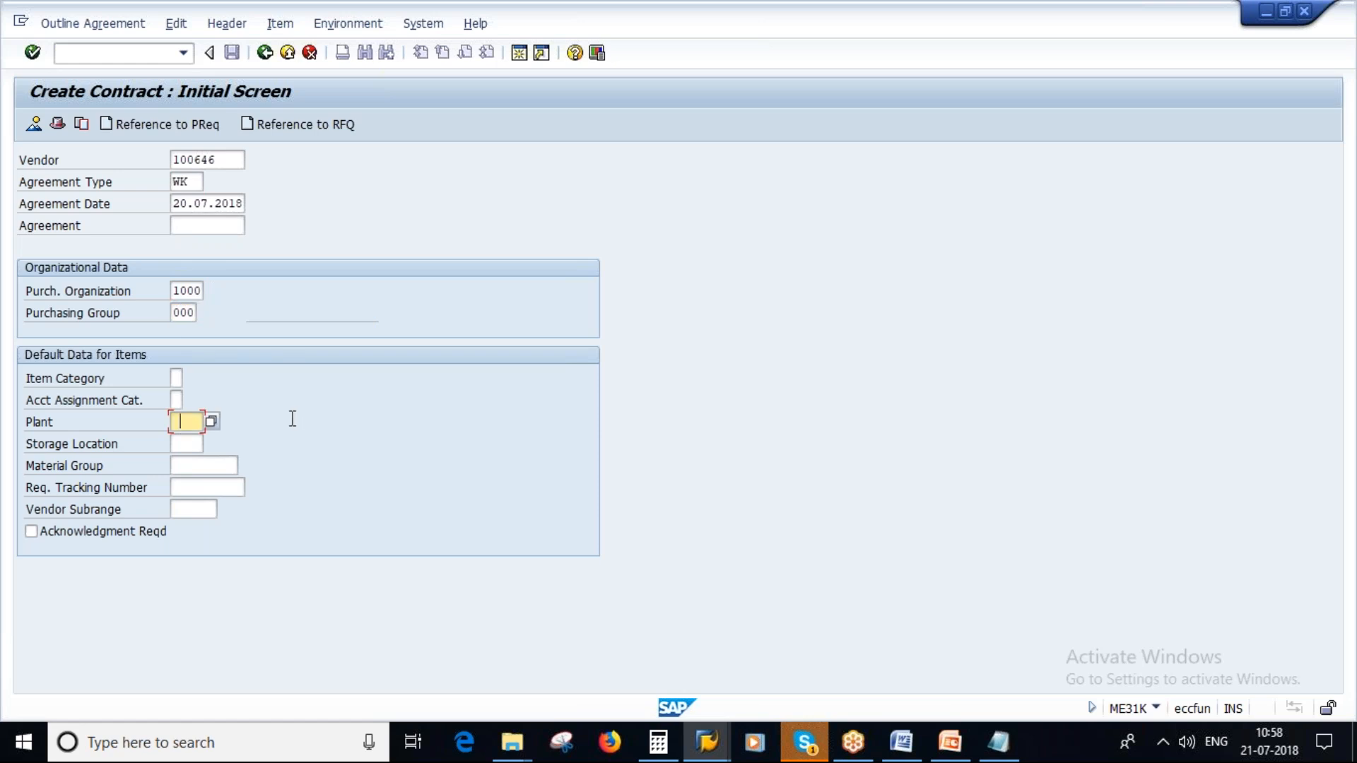
type("1000")
key("Return")
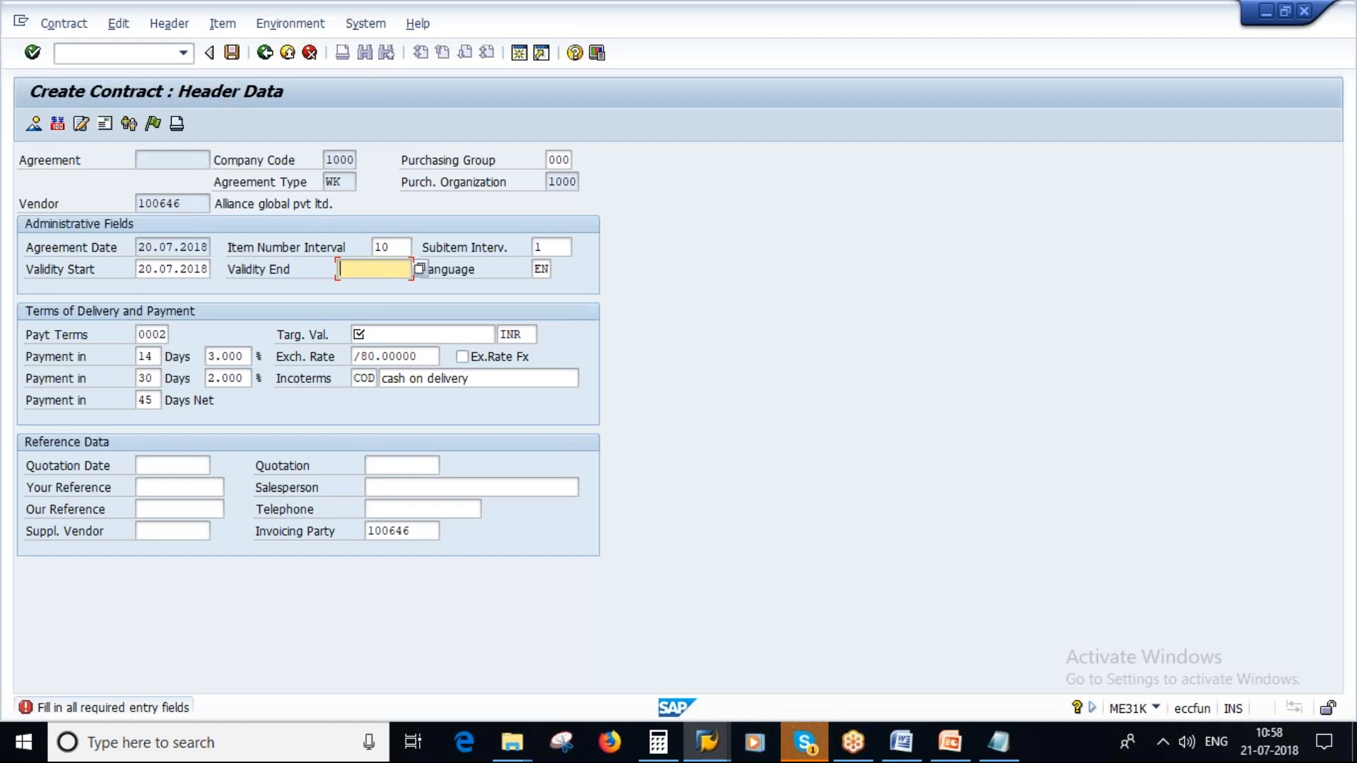
- Set the contract's validity end to 31.12.2019 and target value to 10000 INR, and continue to the item overview
key("space")
left_click(368, 286)
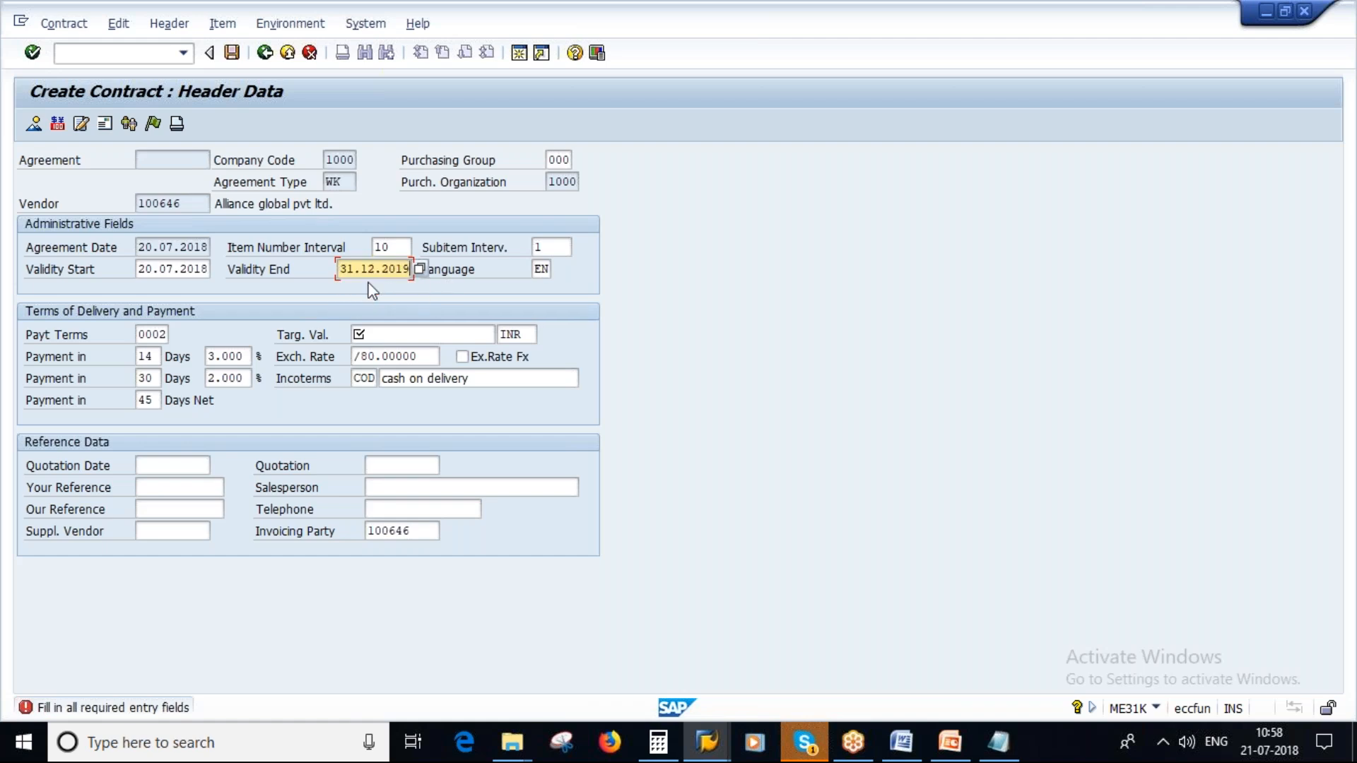
left_click(387, 336)
type("10000")
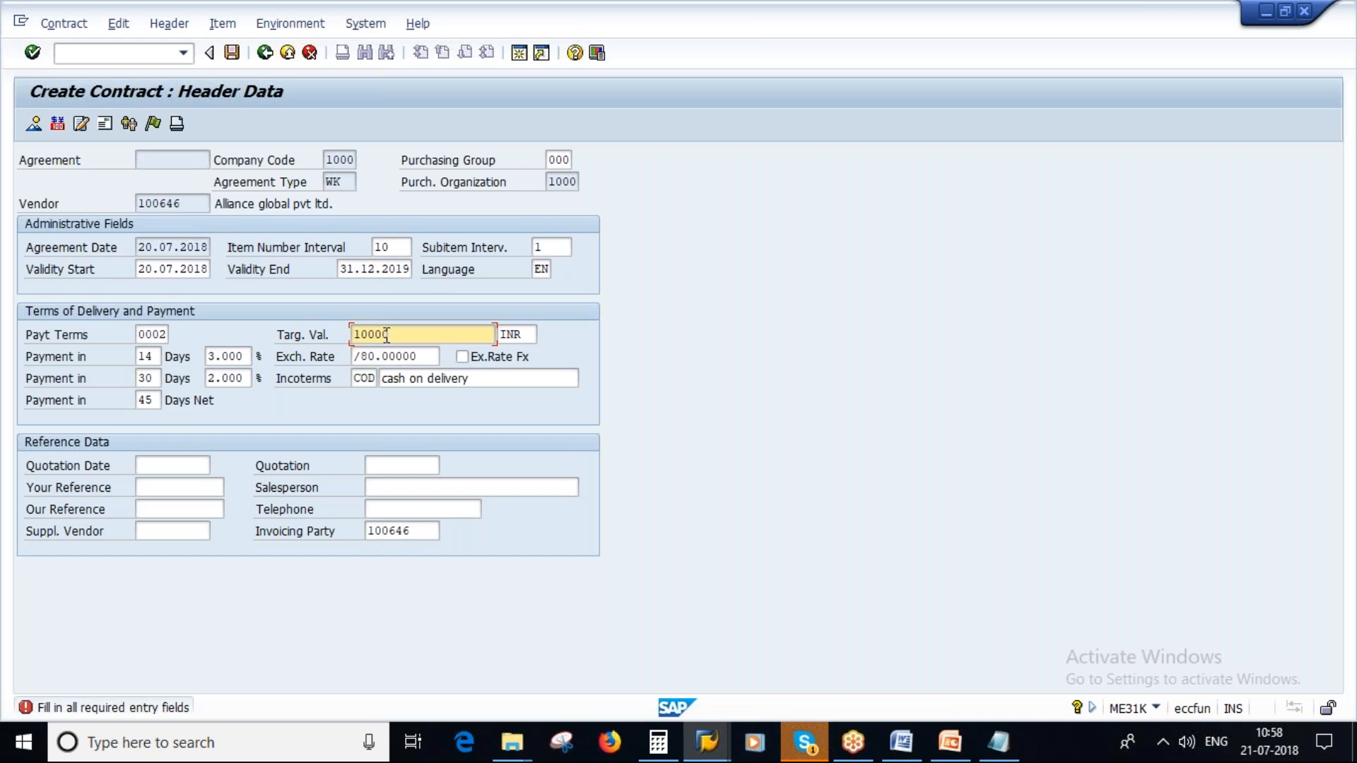
key("Return")
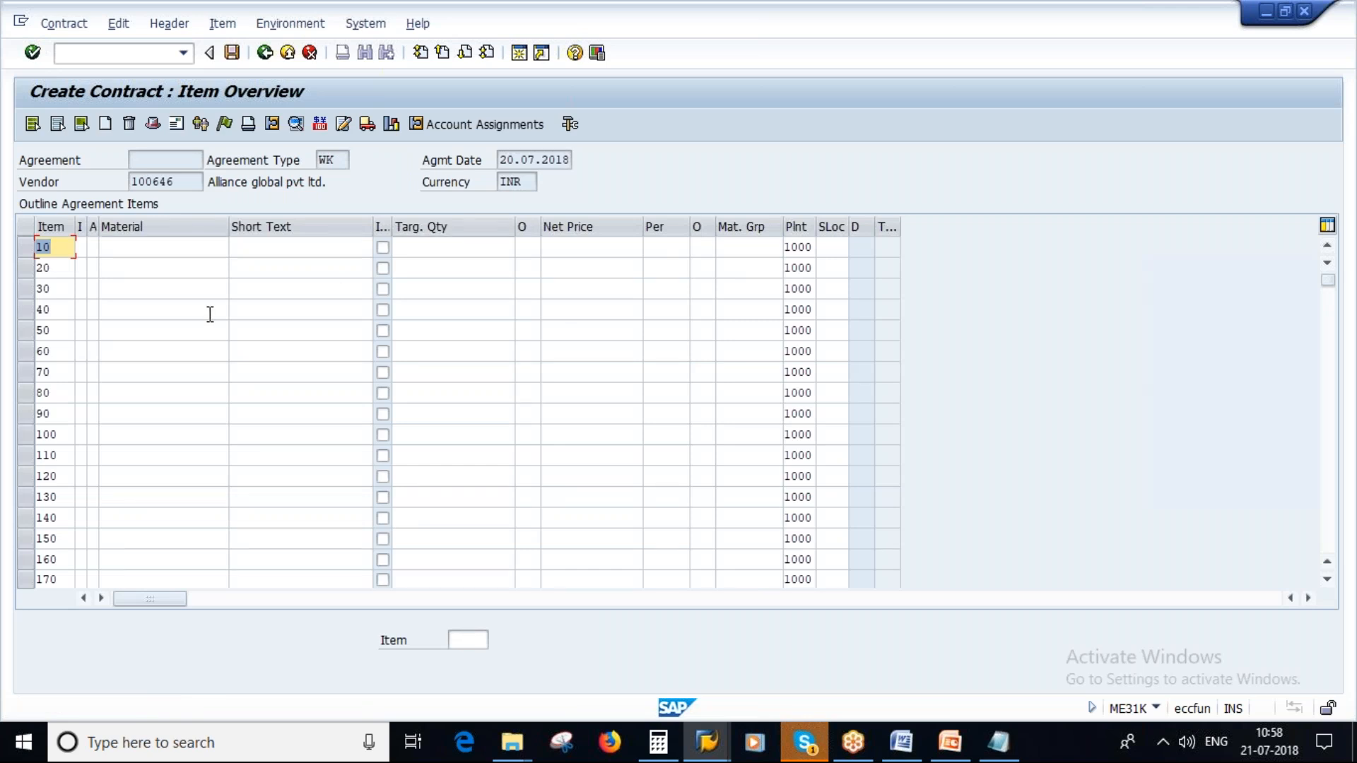
- Assign item category M (Material unknown) to contract item 10 and widen the item category column
left_click(81, 247)
left_click(93, 246)
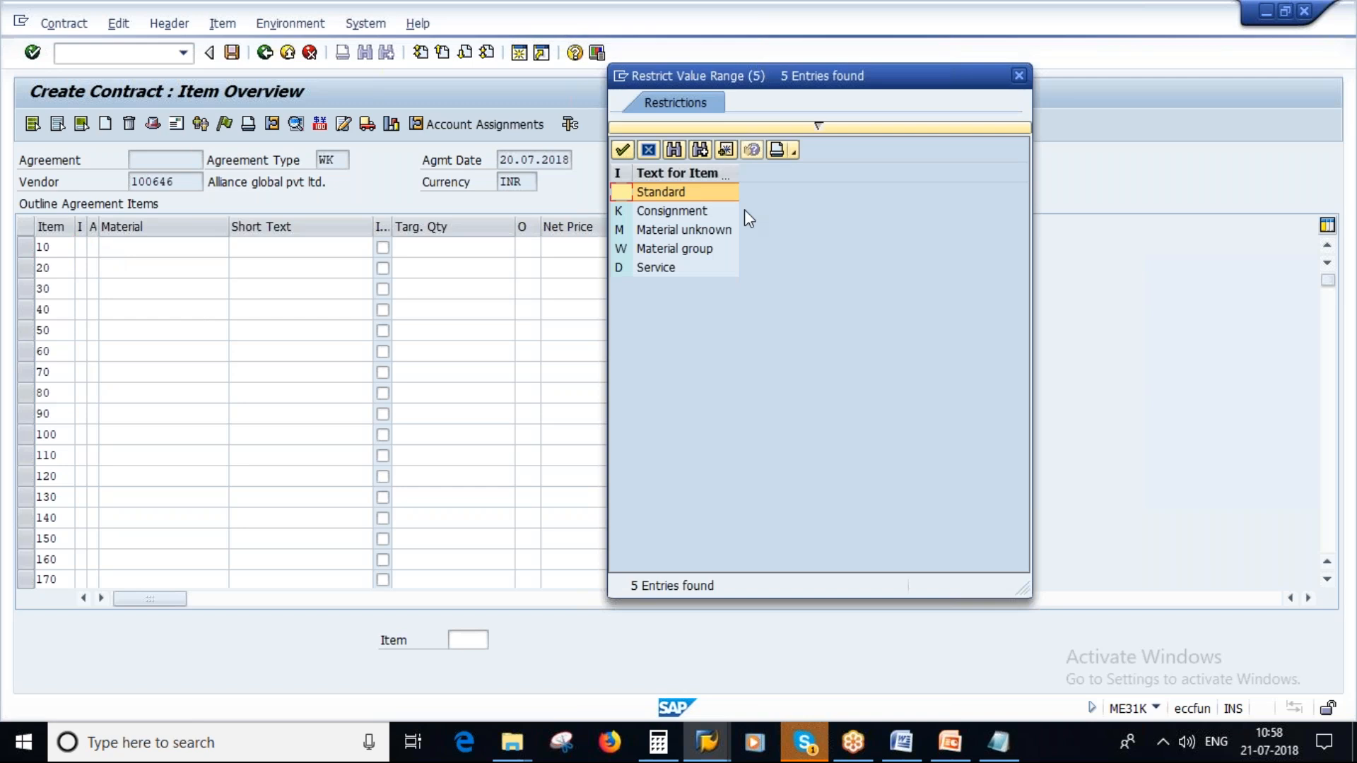
left_click(651, 229)
double_click(652, 229)
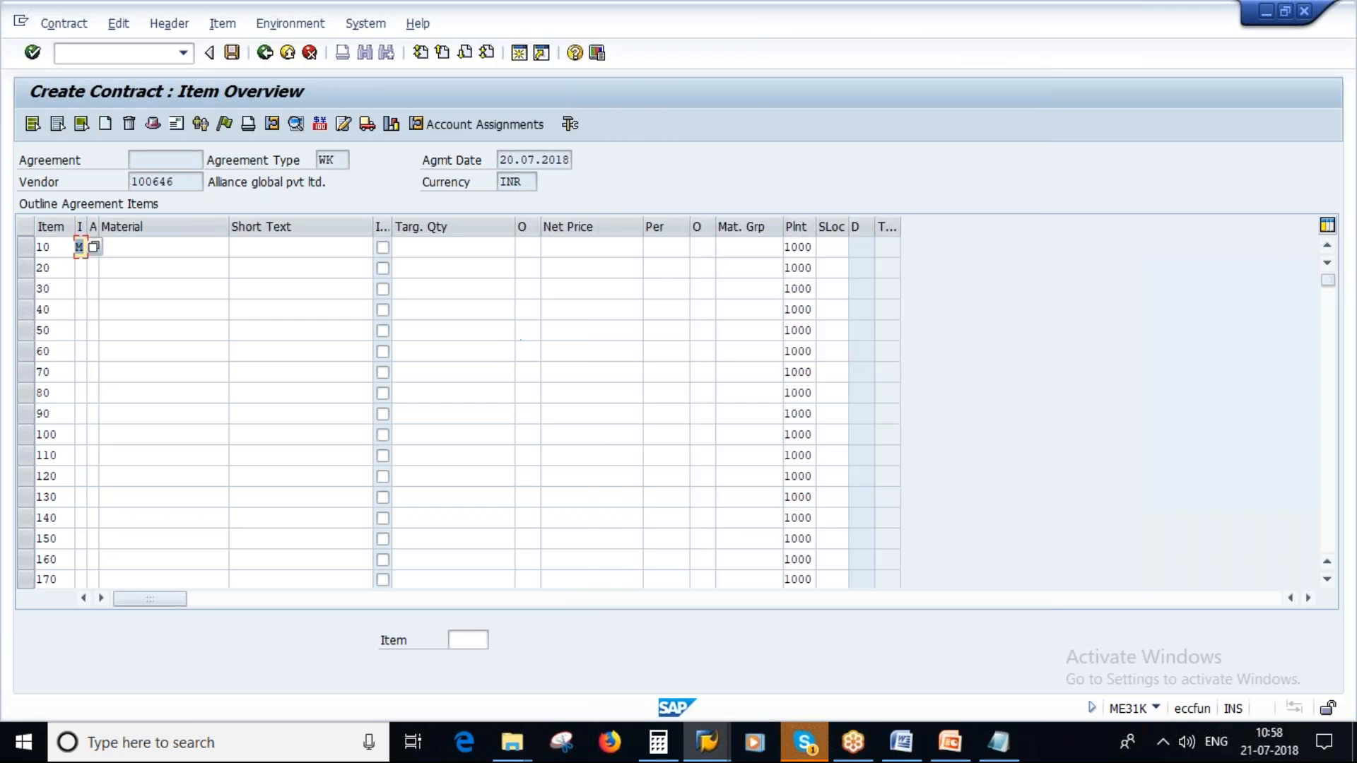
left_click_drag(87, 226, 101, 223)
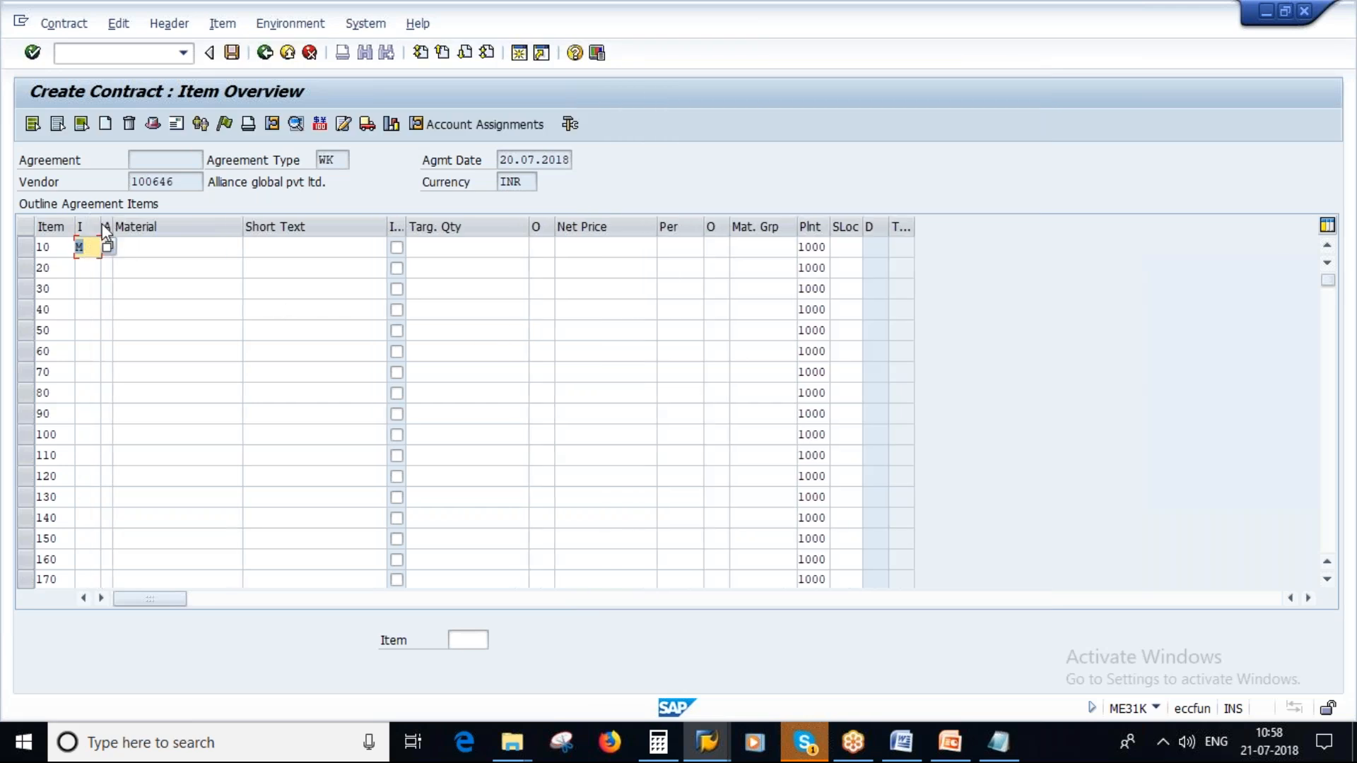
- Enter Writing Papers as the short text of contract item 10
left_click(275, 247)
key("Caps_Lock")
type("w")
key("Caps_Lock")
type("RIT")
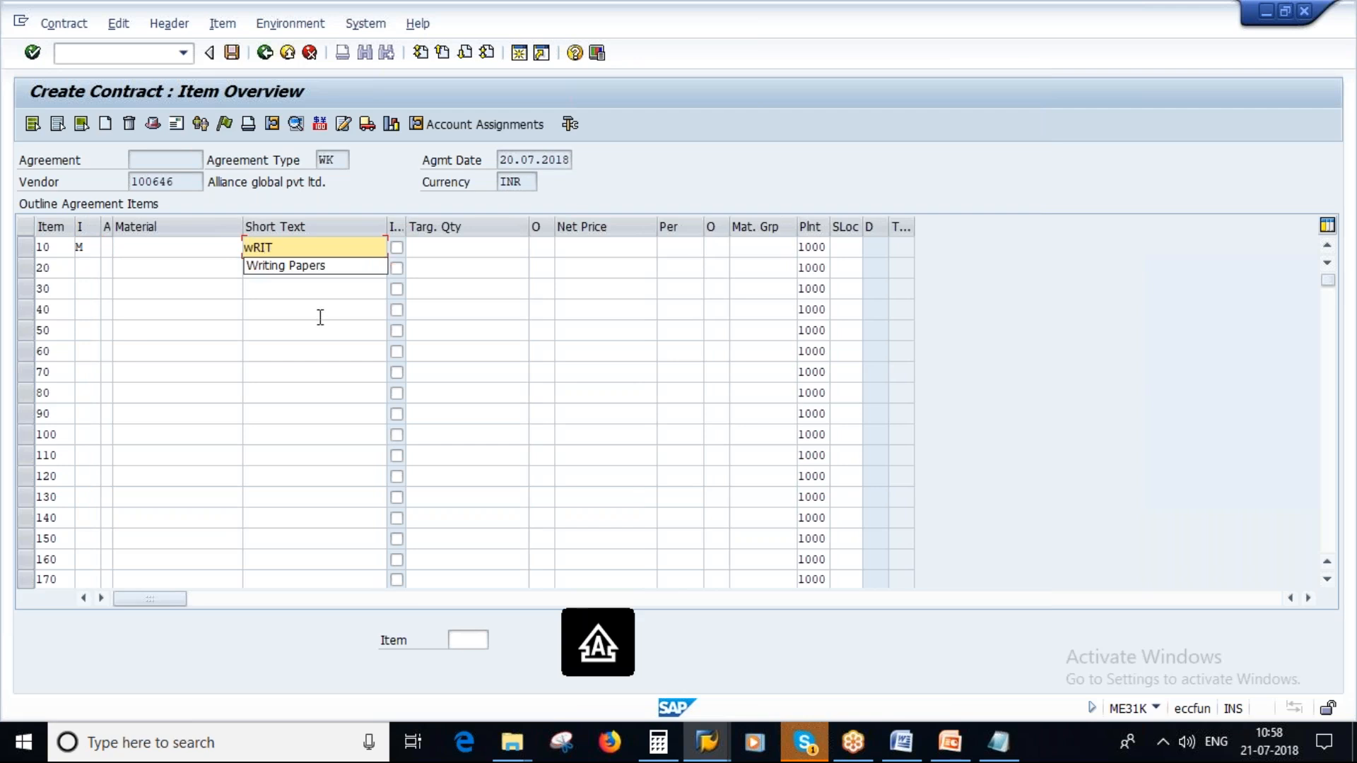
left_click(312, 265)
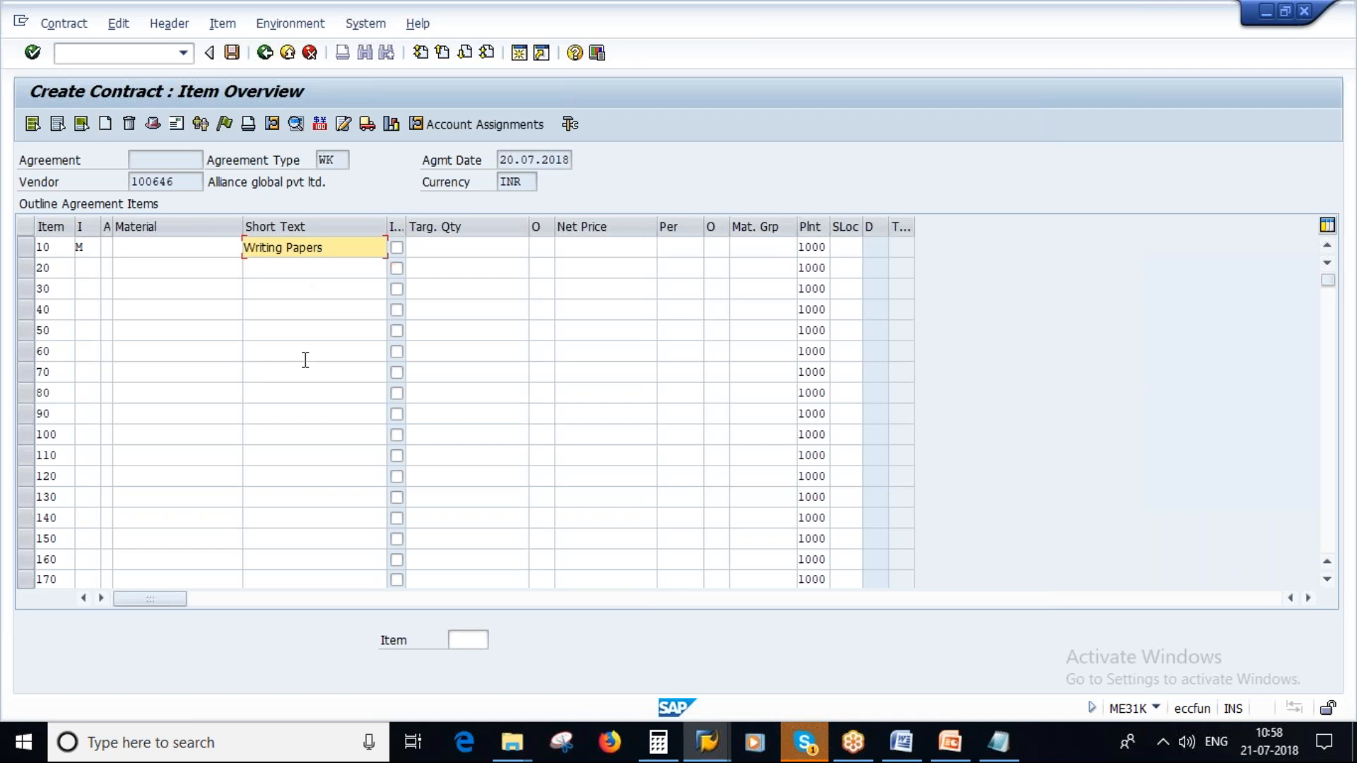
- Set the net price of item 10 to 12 and its order unit to PC
left_click(609, 246)
type("12")
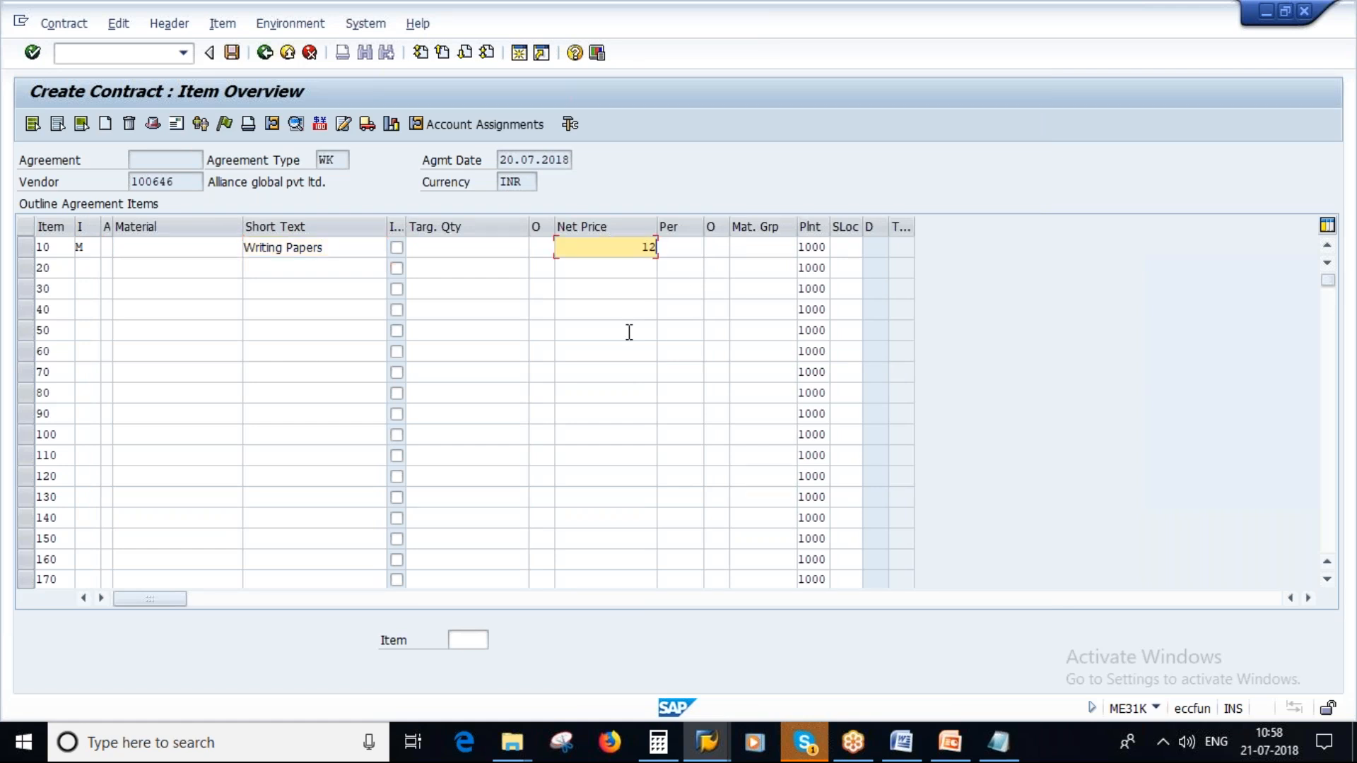
key("Return")
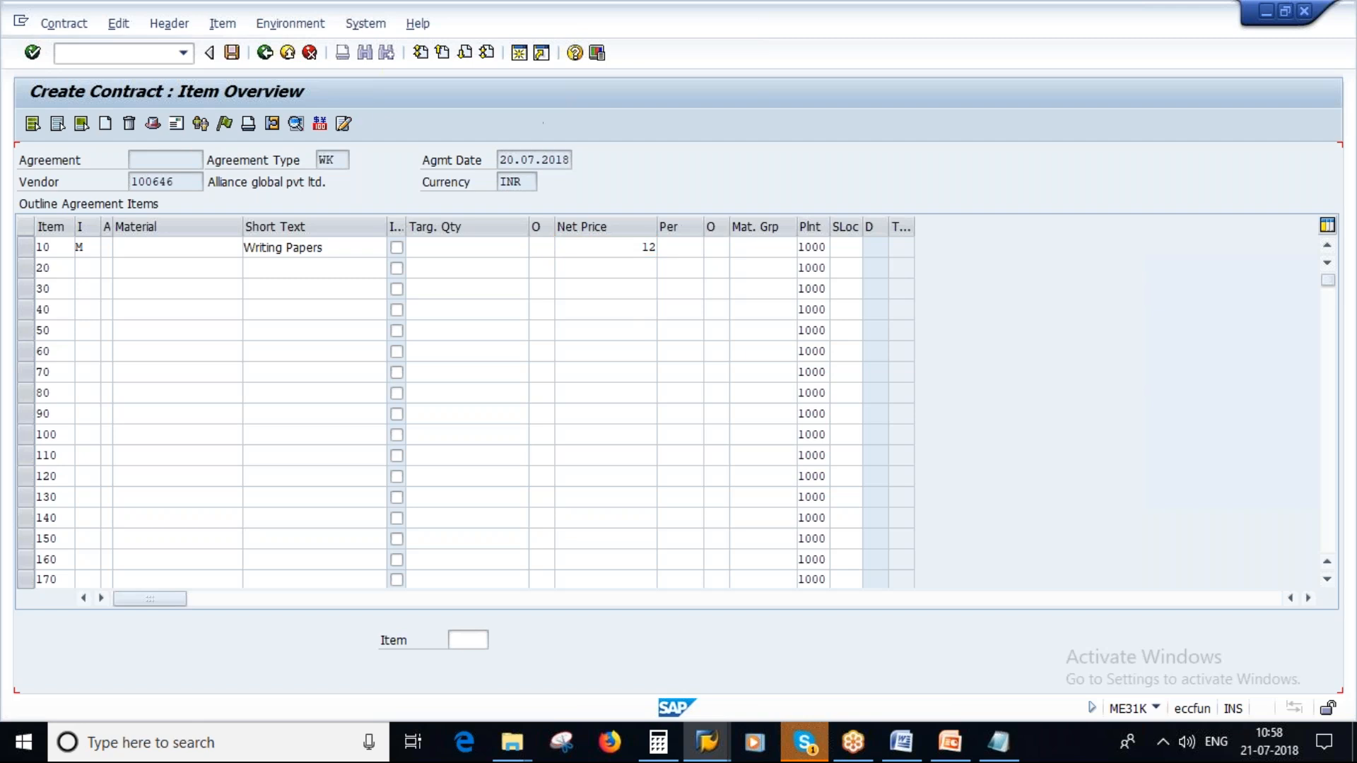
type("PC")
key("Return")
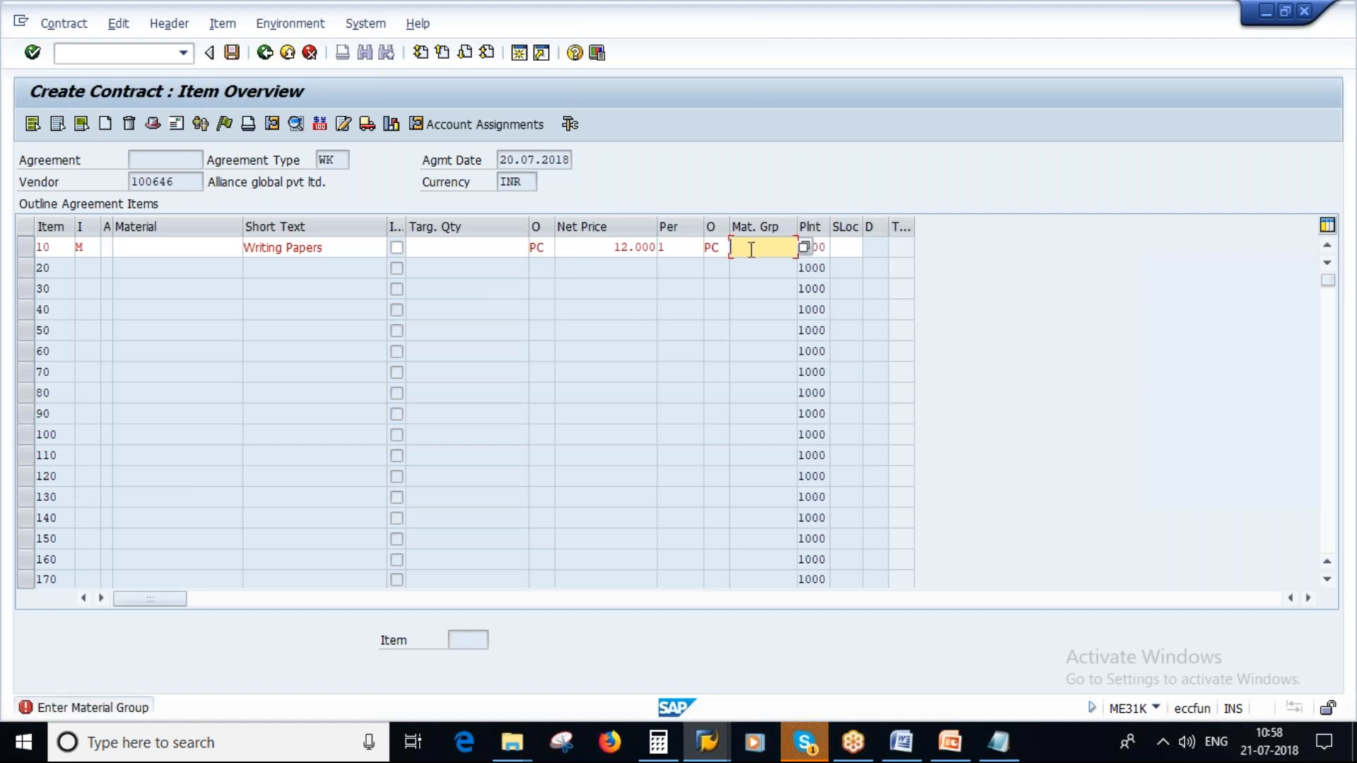
- Choose material group 006 (Office materials) for the Writing Papers item and confirm the item
left_click(806, 248)
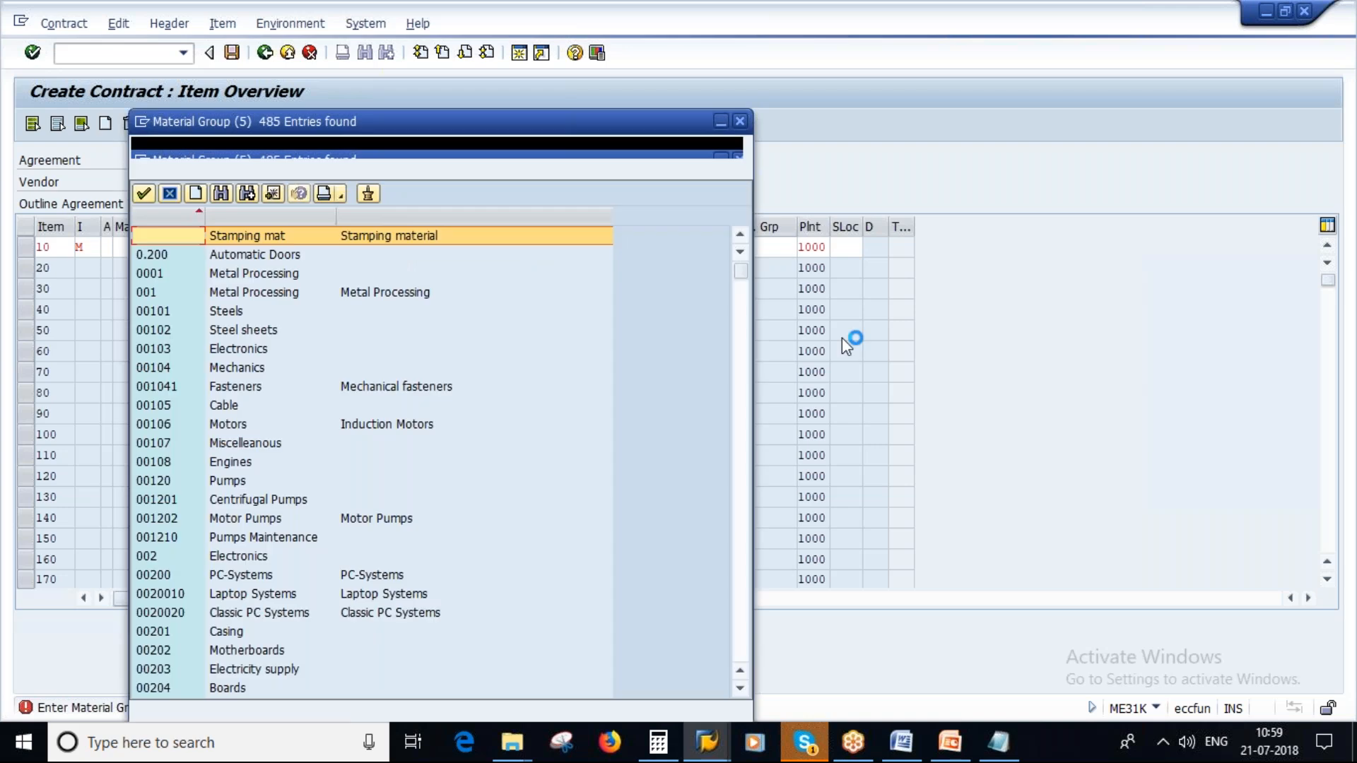
scroll(410, 453, "down", 3)
scroll(411, 456, "down", 10)
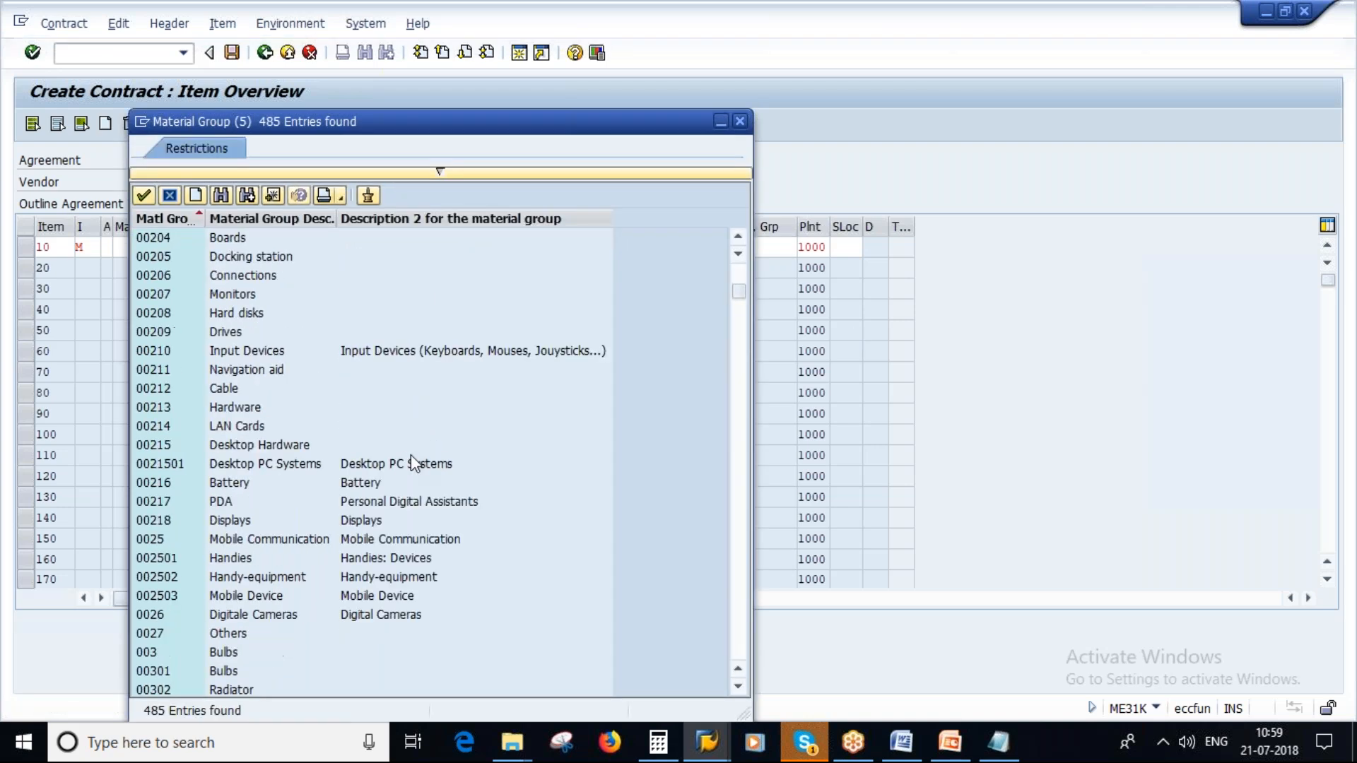
scroll(412, 456, "down", 4)
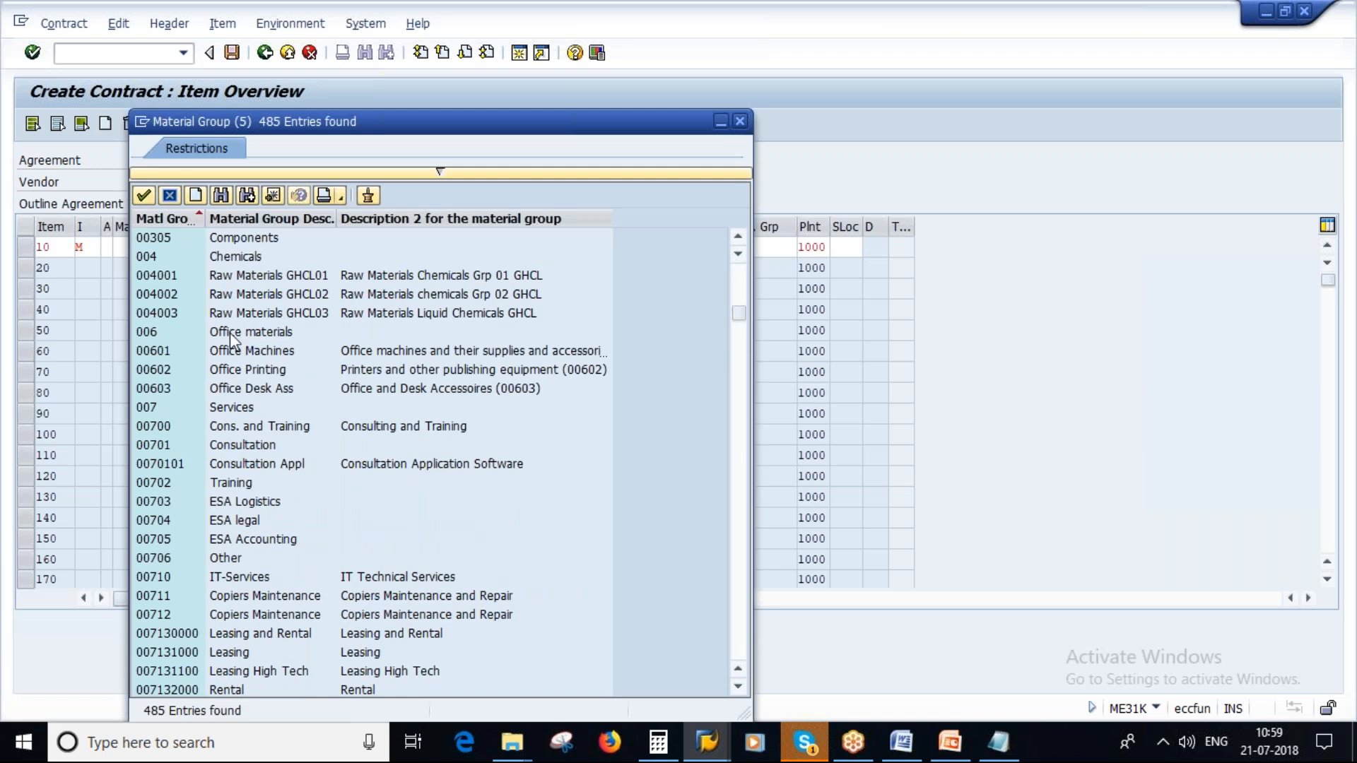
scroll(231, 411, "down", 1)
scroll(230, 415, "down", 3)
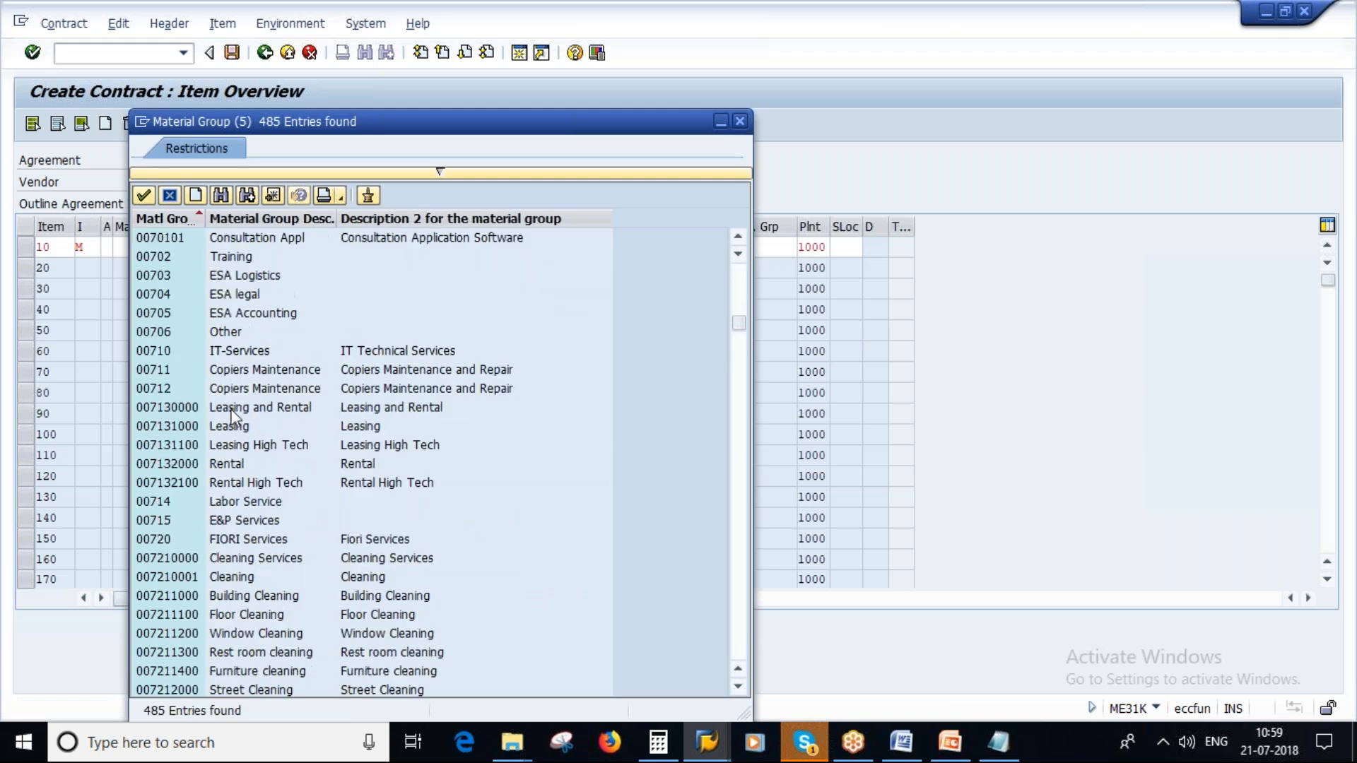
scroll(232, 416, "down", 2)
scroll(234, 423, "down", 9)
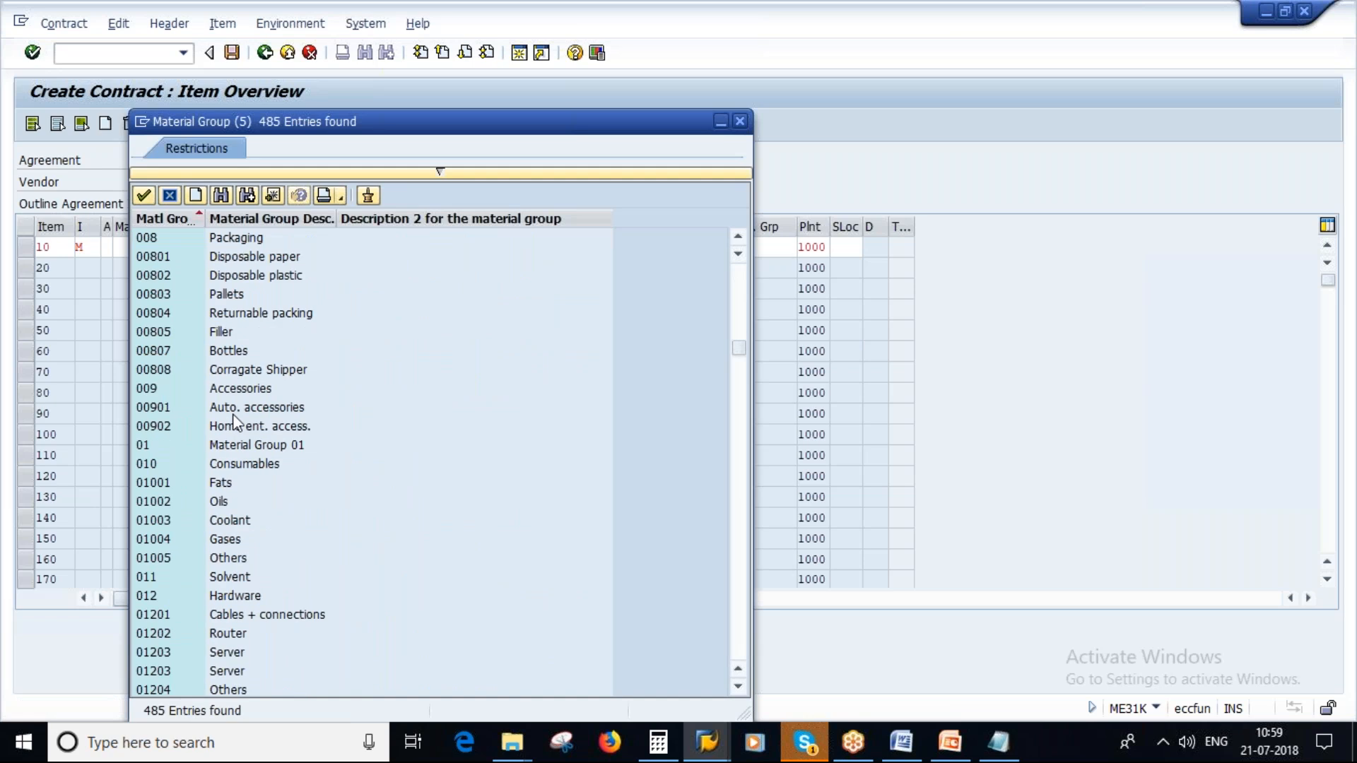
scroll(235, 423, "down", 2)
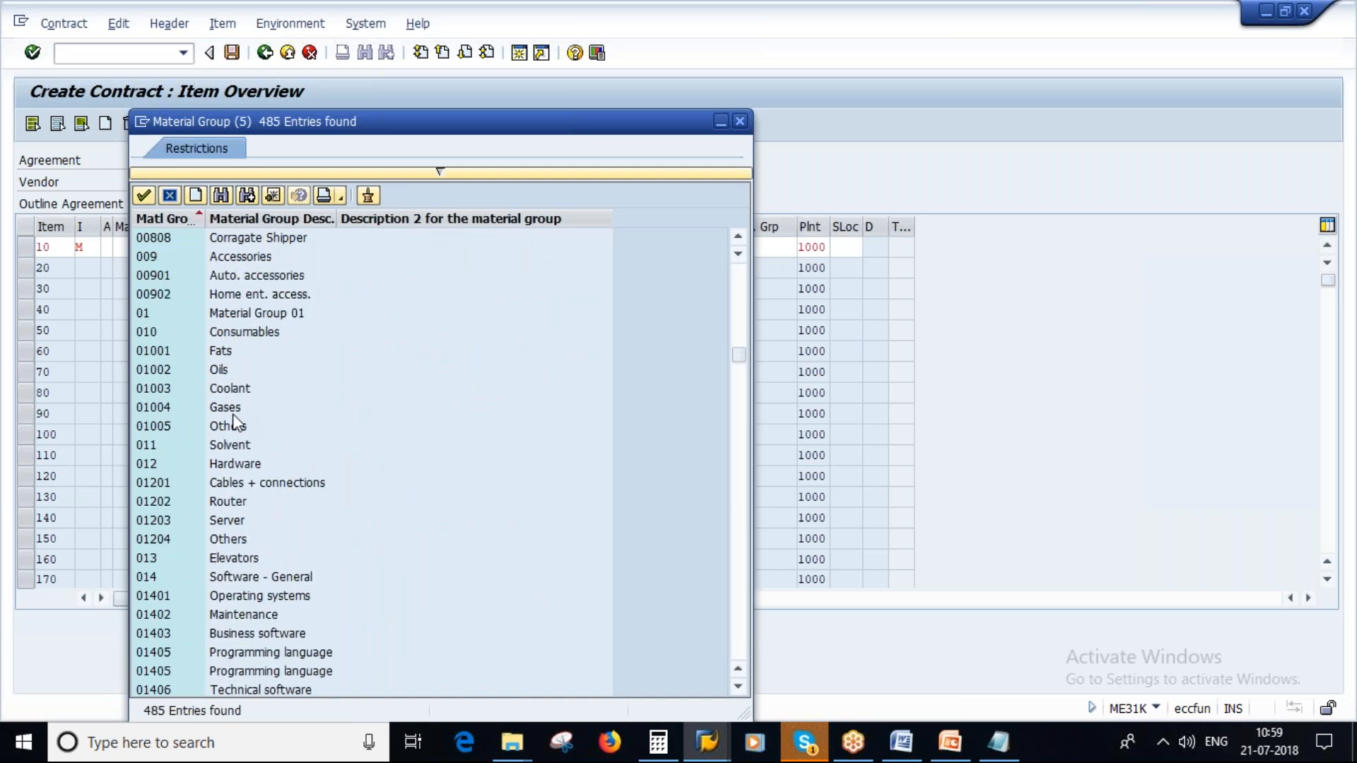
scroll(234, 423, "down", 12)
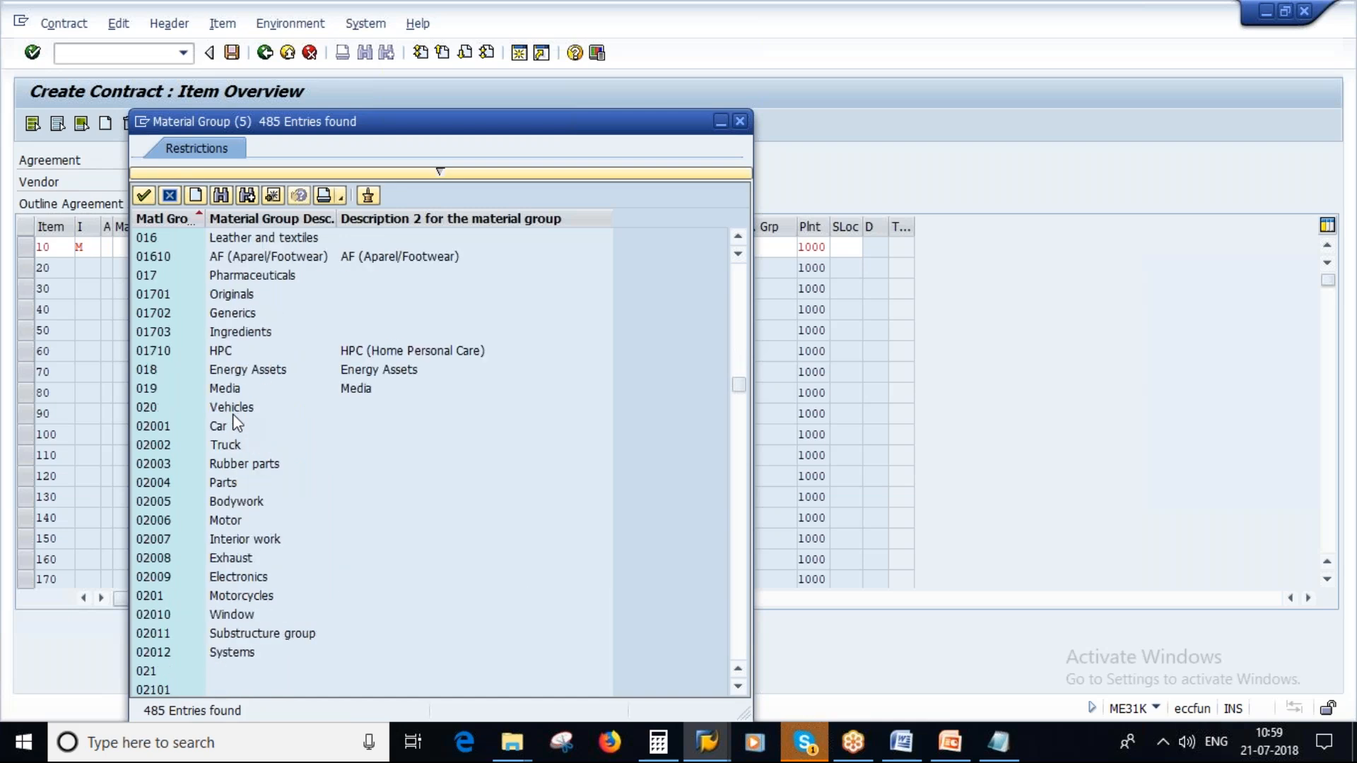
scroll(235, 423, "down", 10)
scroll(235, 423, "up", 20)
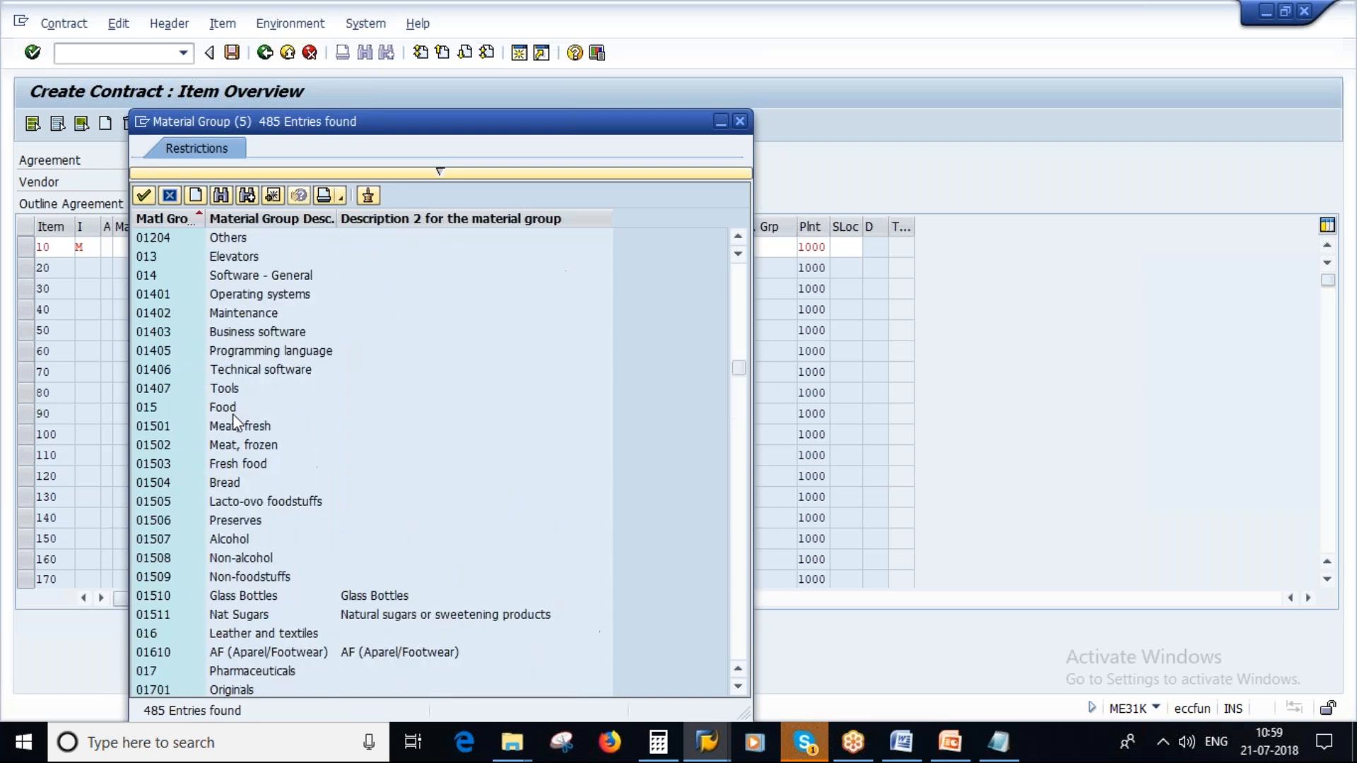
scroll(234, 423, "up", 15)
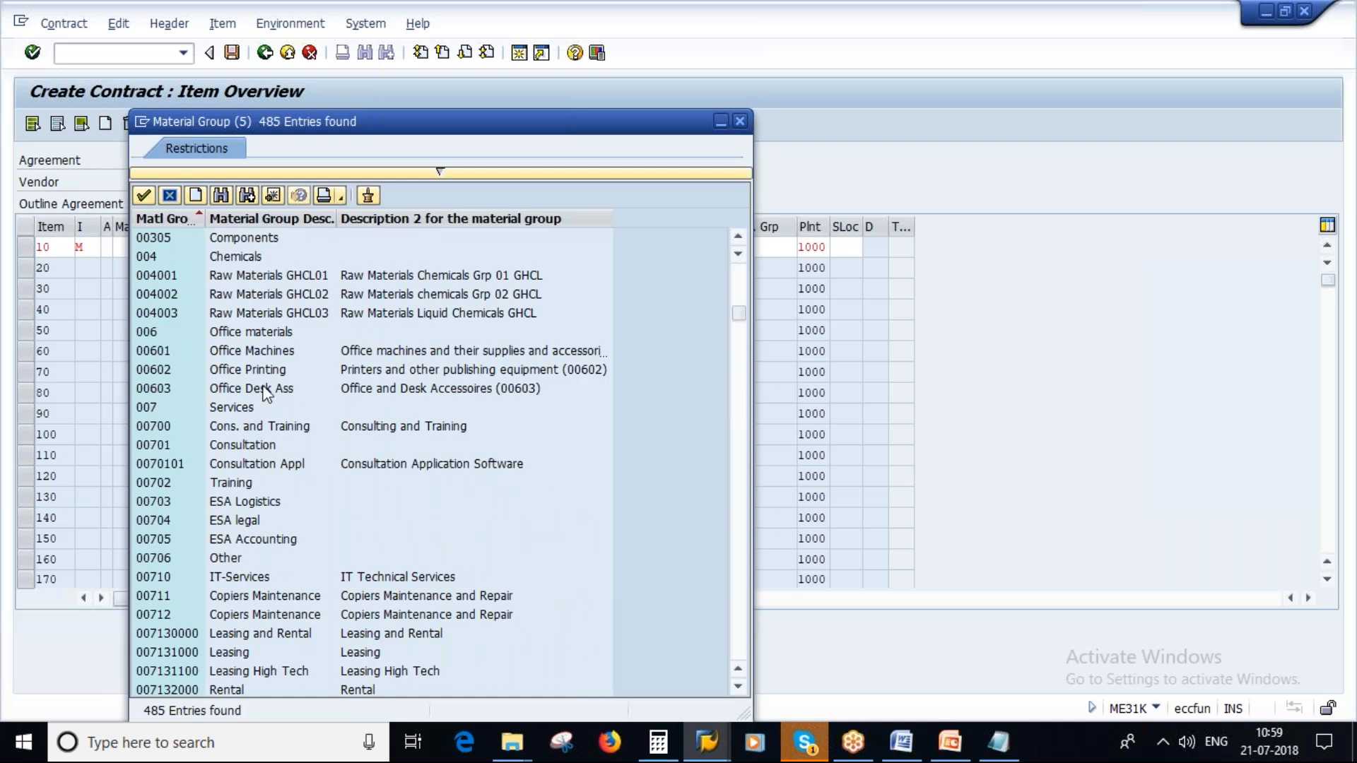
double_click(259, 334)
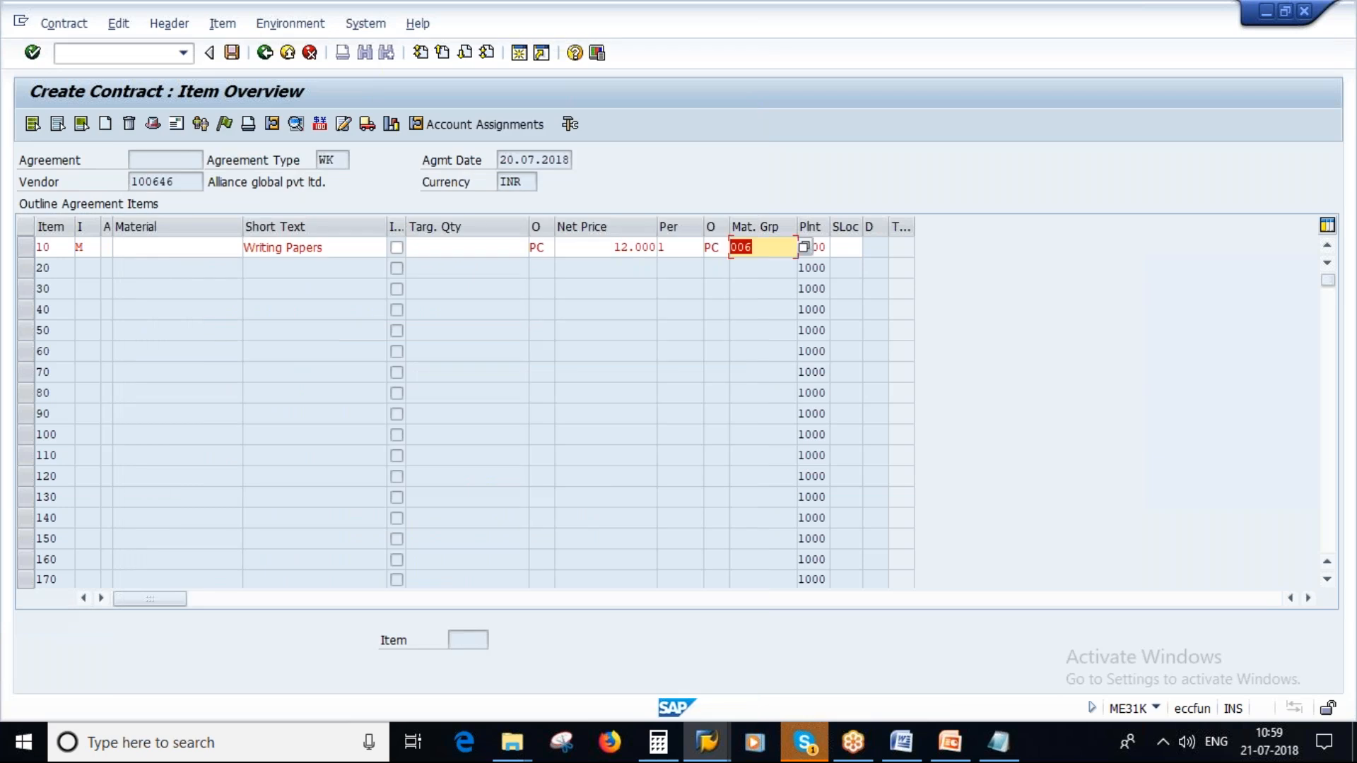
key("Return")
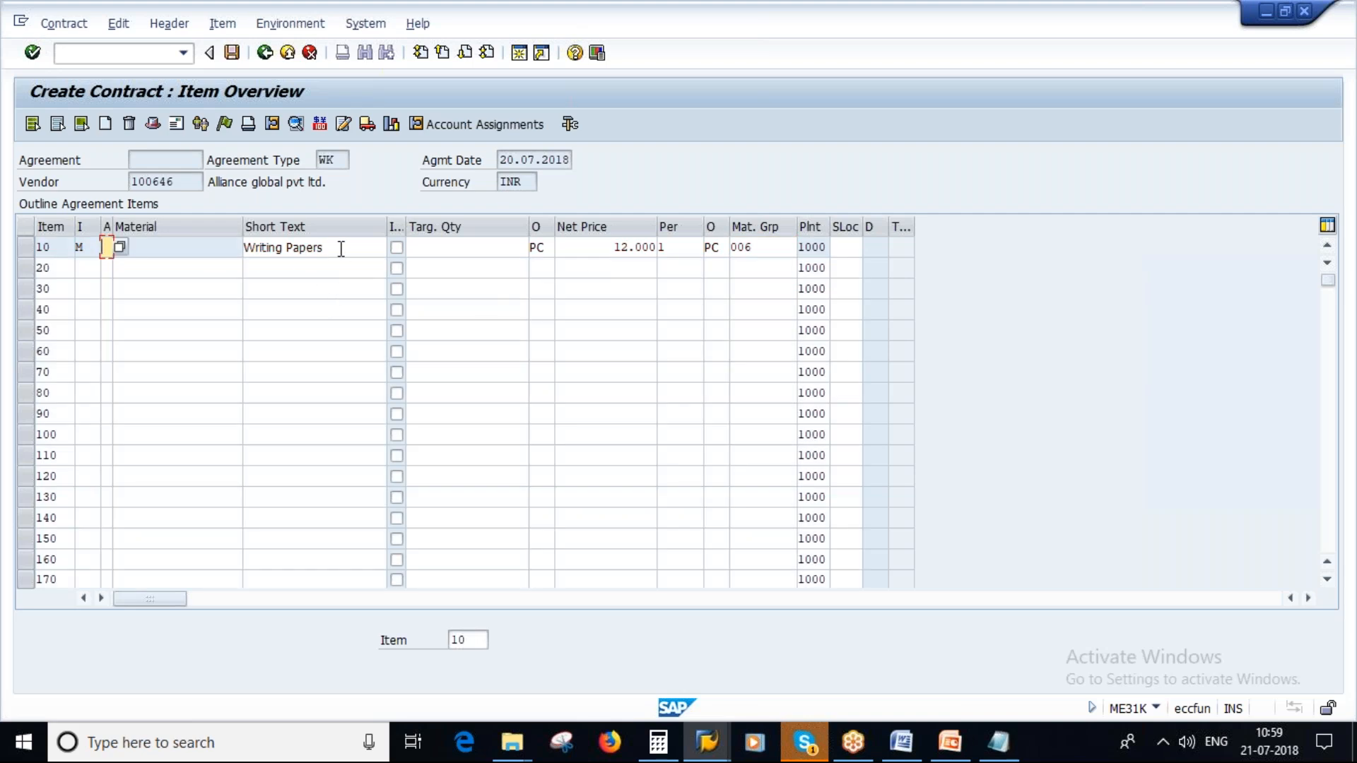
left_click_drag(337, 253, 243, 248)
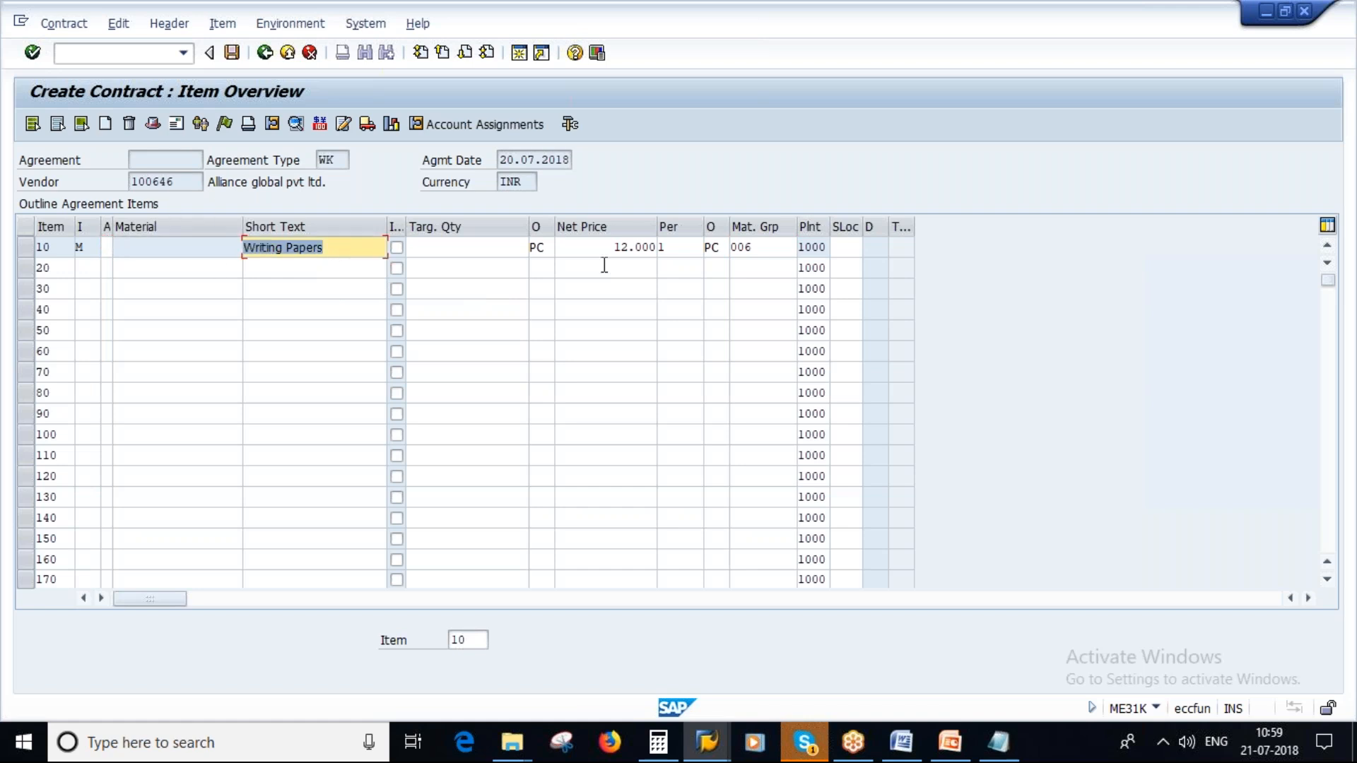
left_click_drag(612, 248, 658, 267)
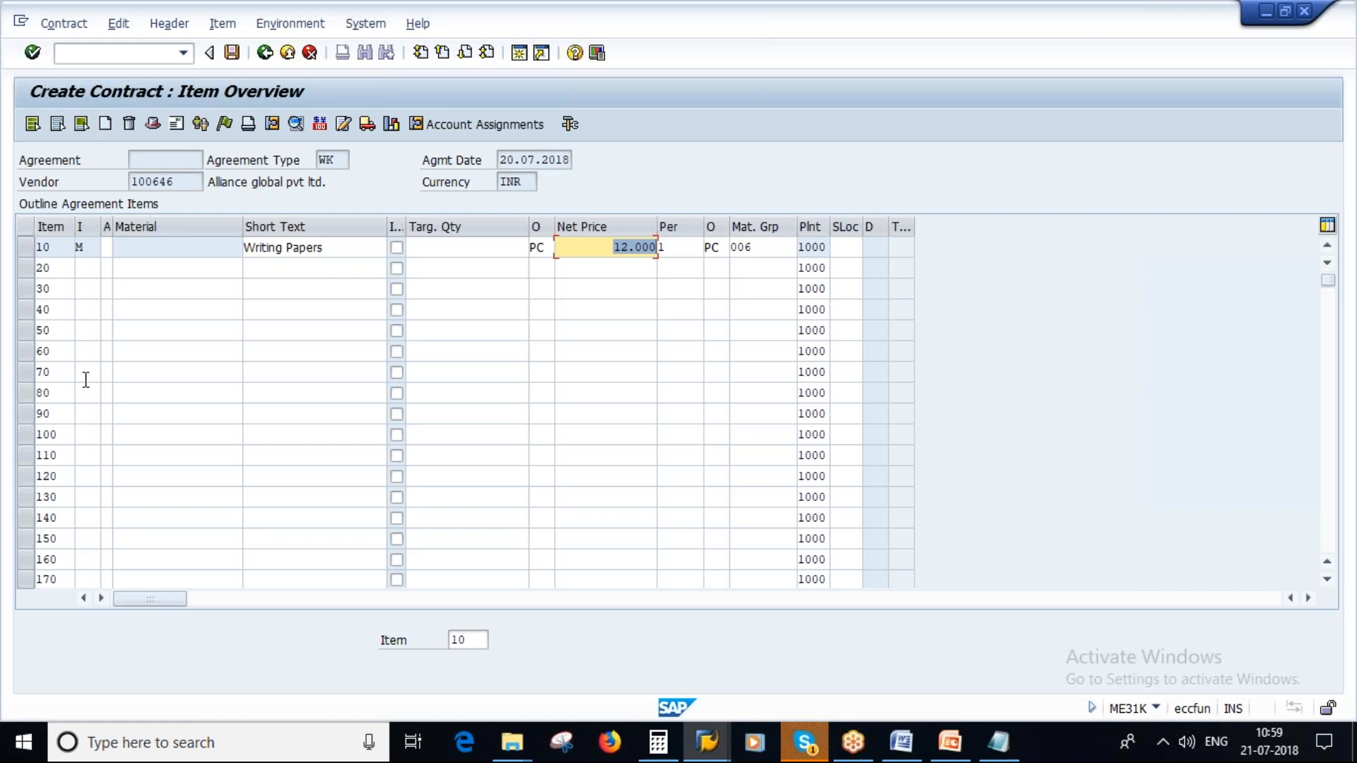
- Assign item category W (Material group) to contract item 20
left_click(92, 272)
key("F4")
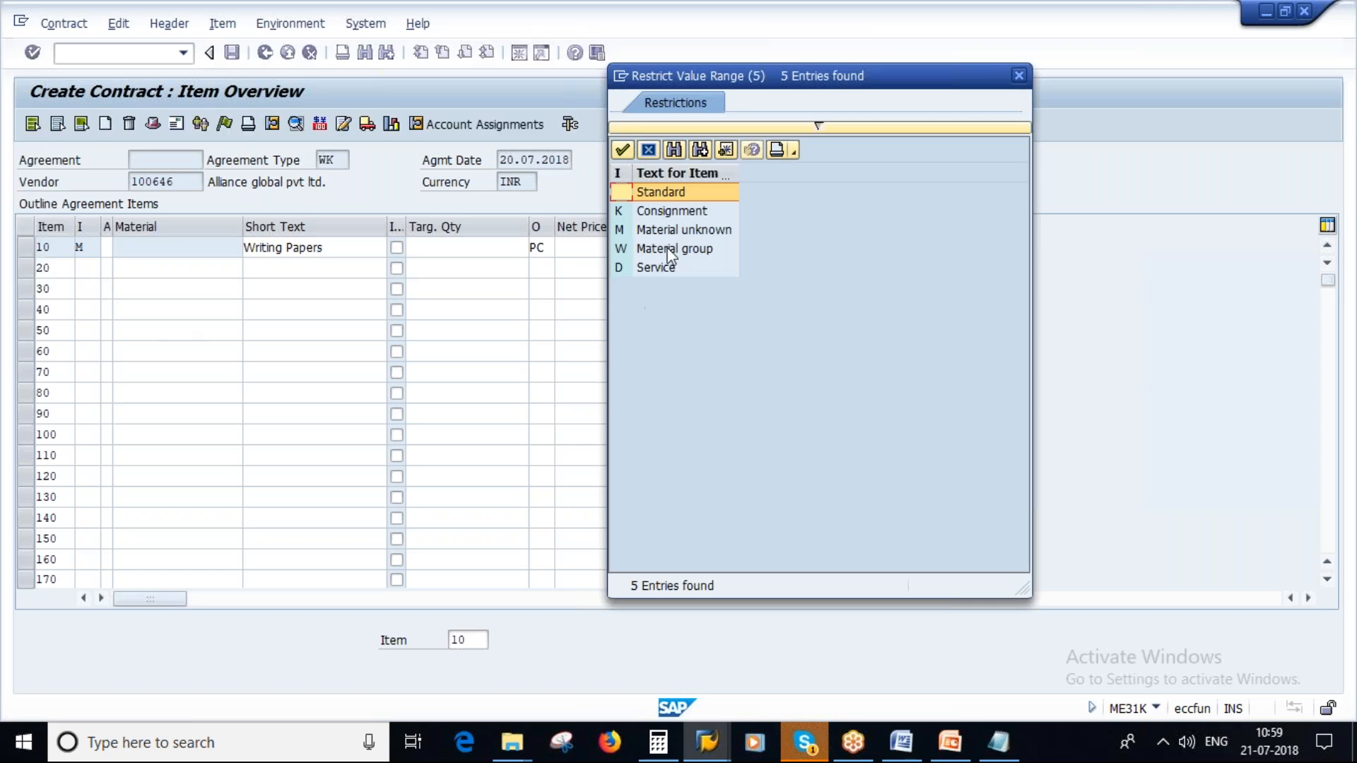
left_click(666, 253)
double_click(665, 252)
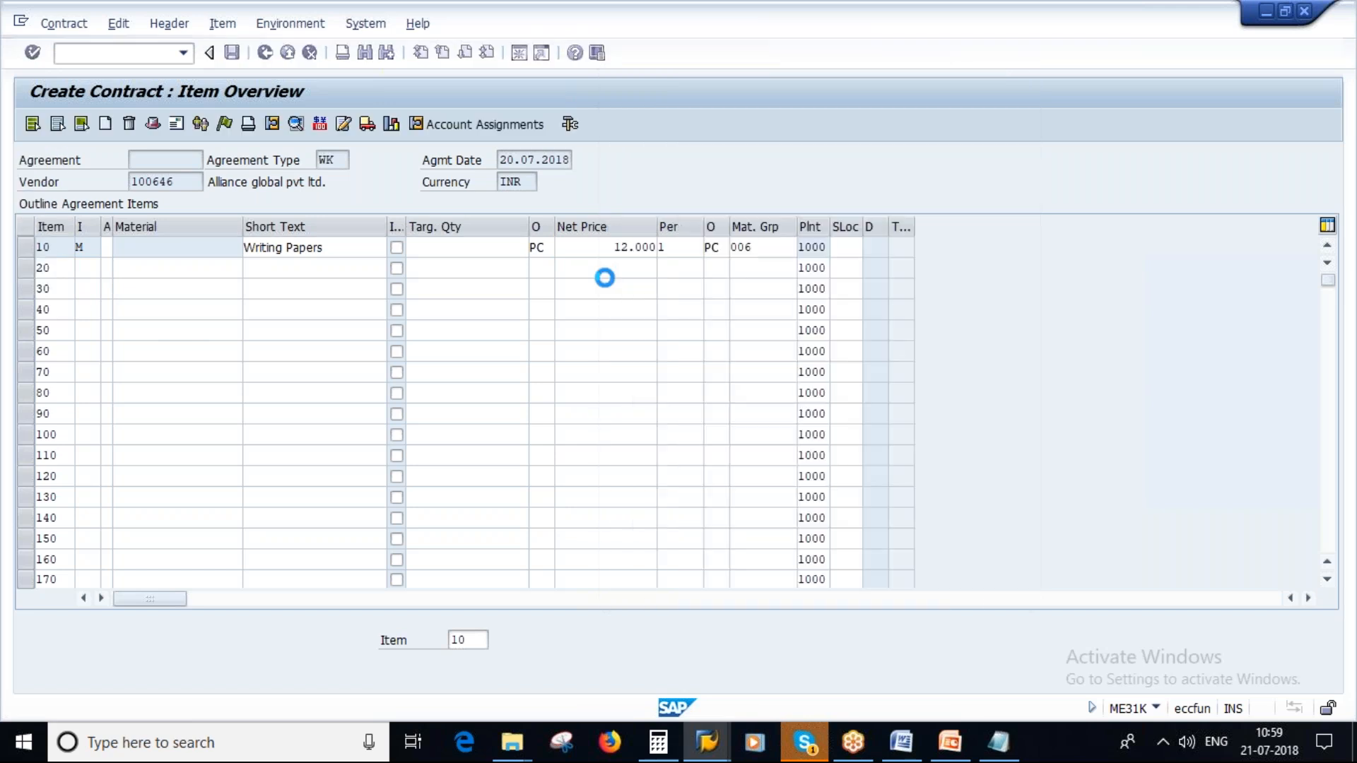
- Enter Cables as the short text of contract item 20
key("Return")
key("Caps_Lock")
type("c")
key("Caps_Lock")
type("A")
key("BackSpace")
key("BackSpace")
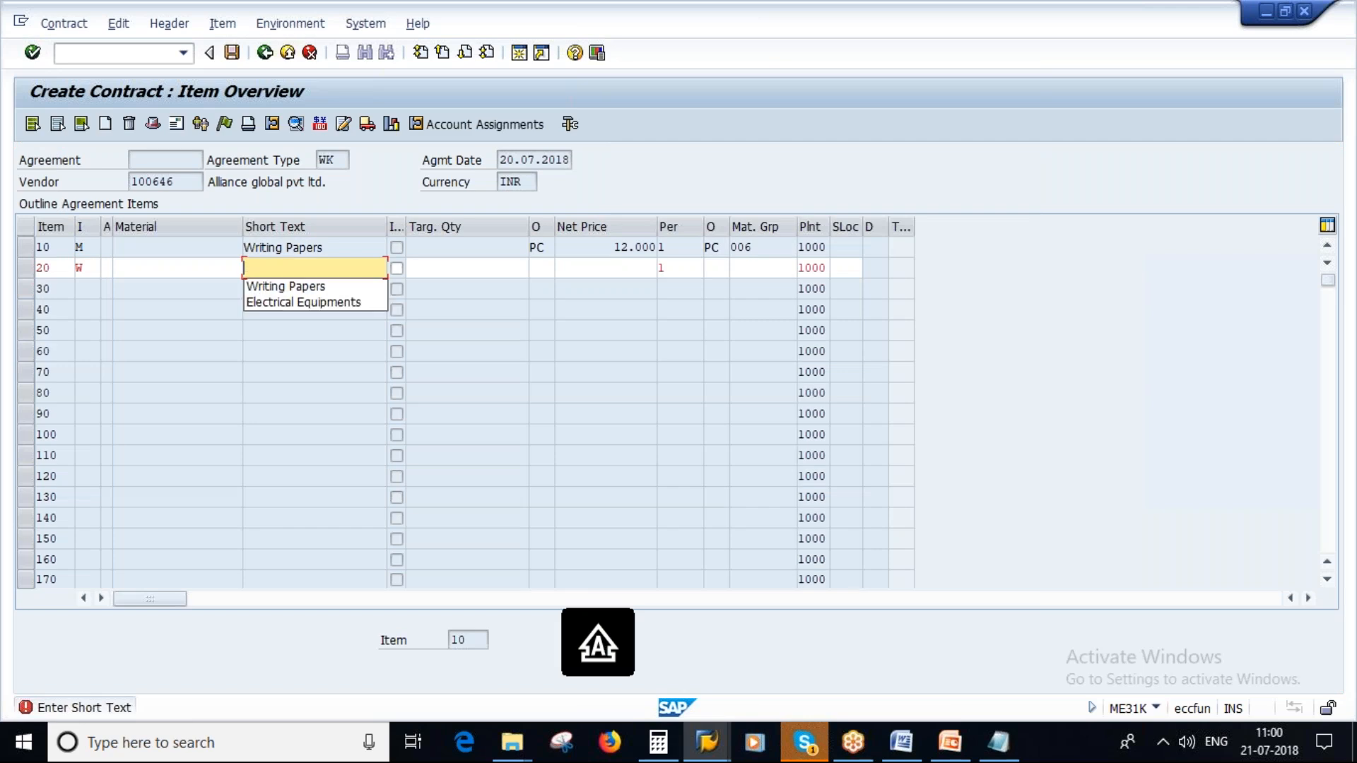
type("C")
key("Caps_Lock")
type("ables")
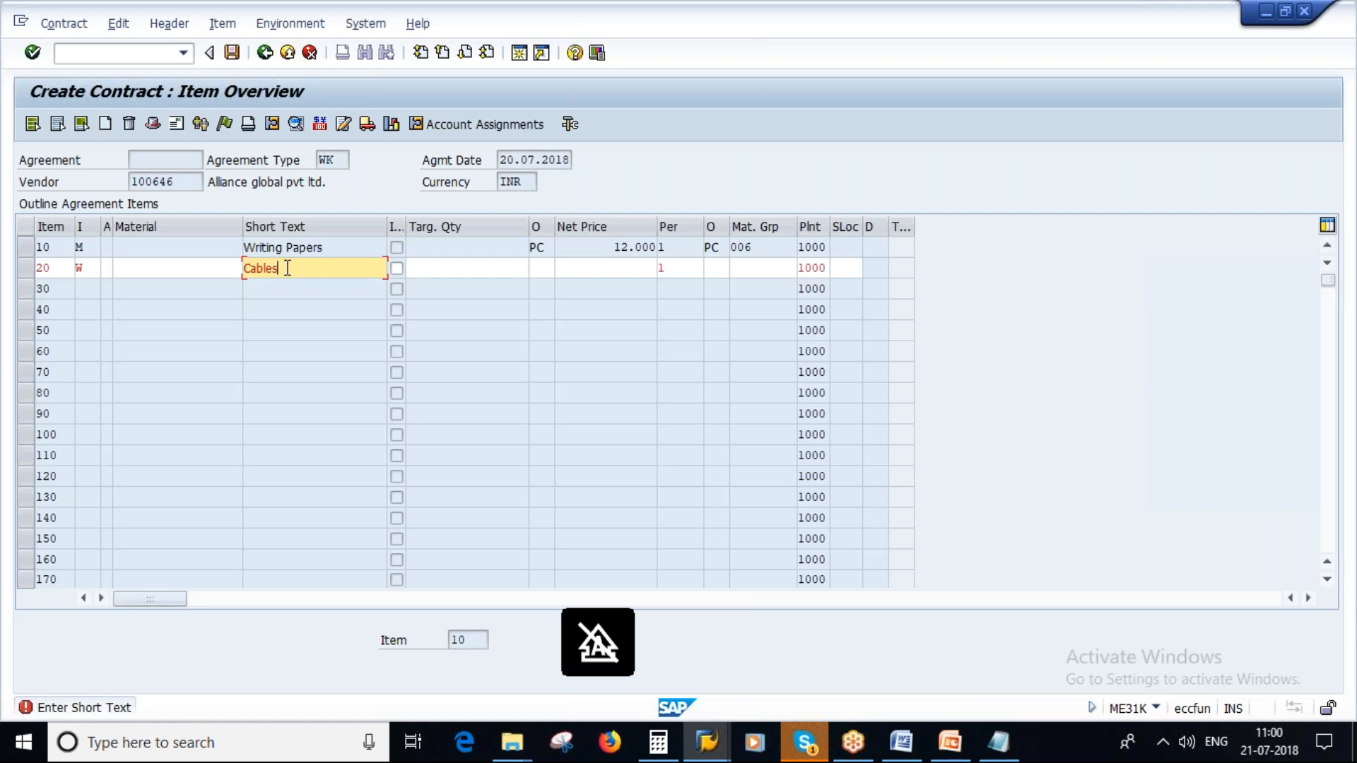
- Assign material group 00105 (Cable) to the Cables item, confirm the items and save the value contract
left_click(759, 269)
left_click(804, 268)
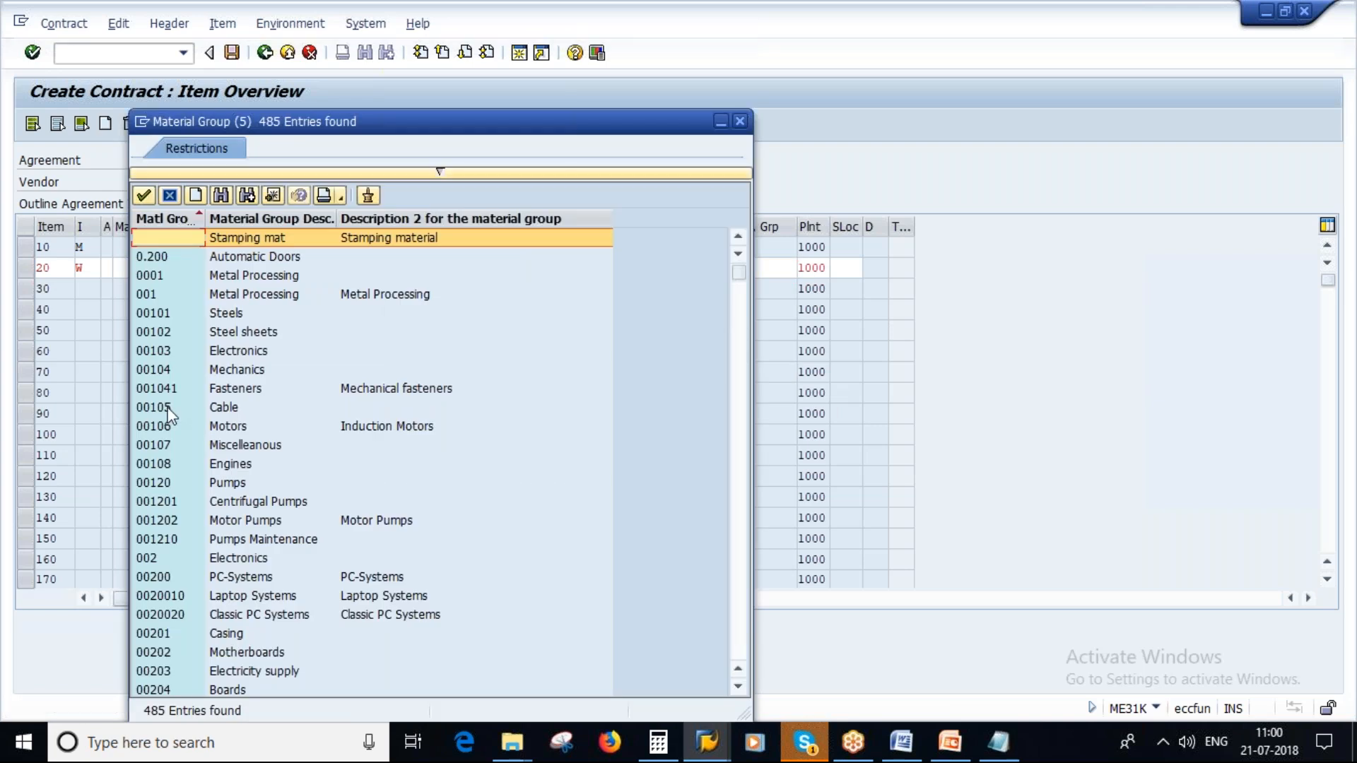
left_click(158, 405)
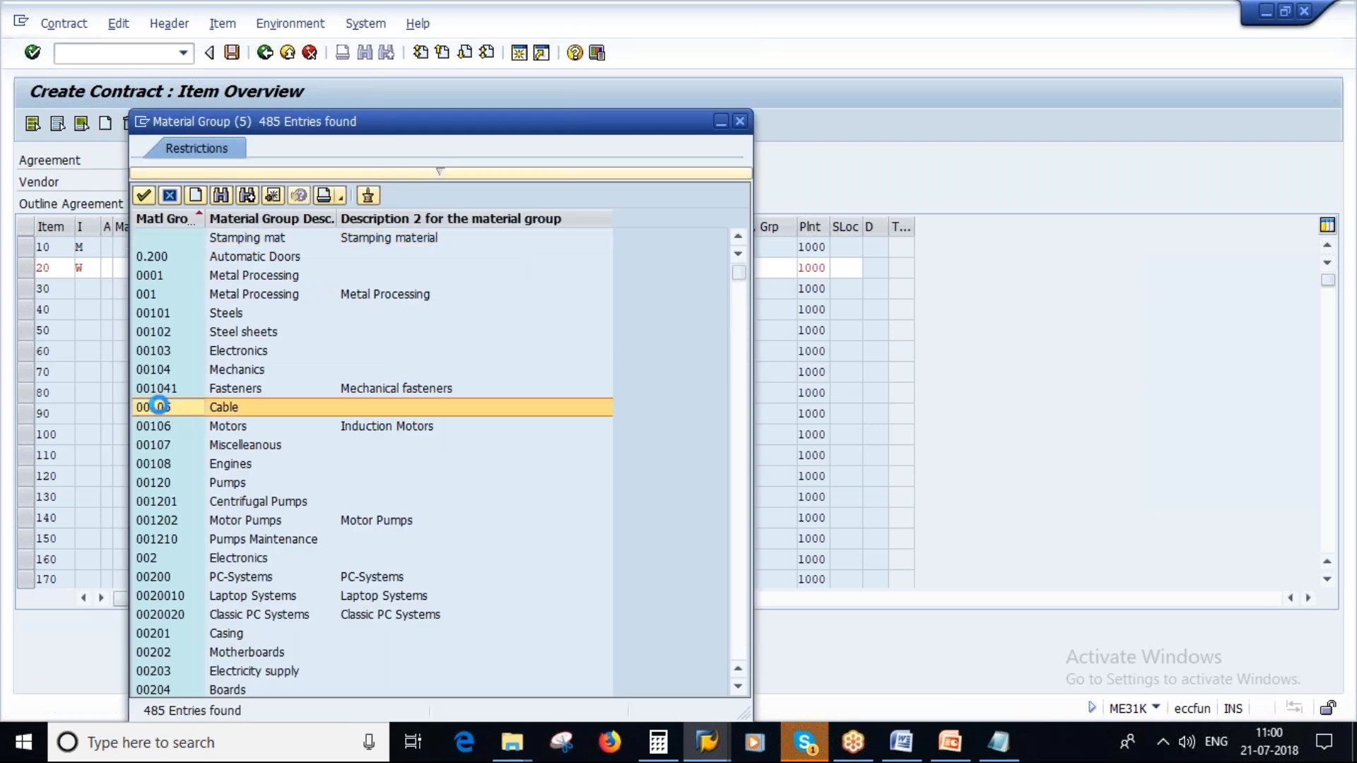
double_click(158, 405)
key("Return")
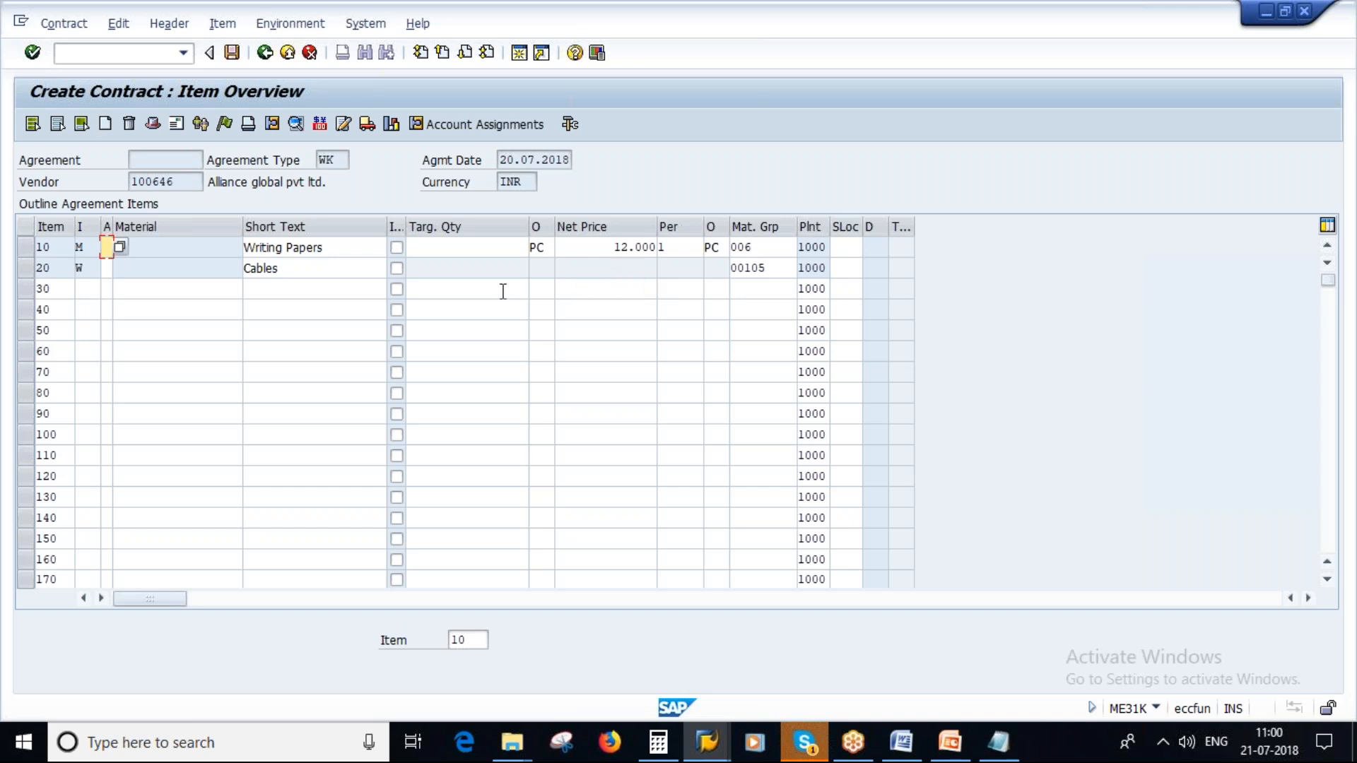
left_click(472, 252)
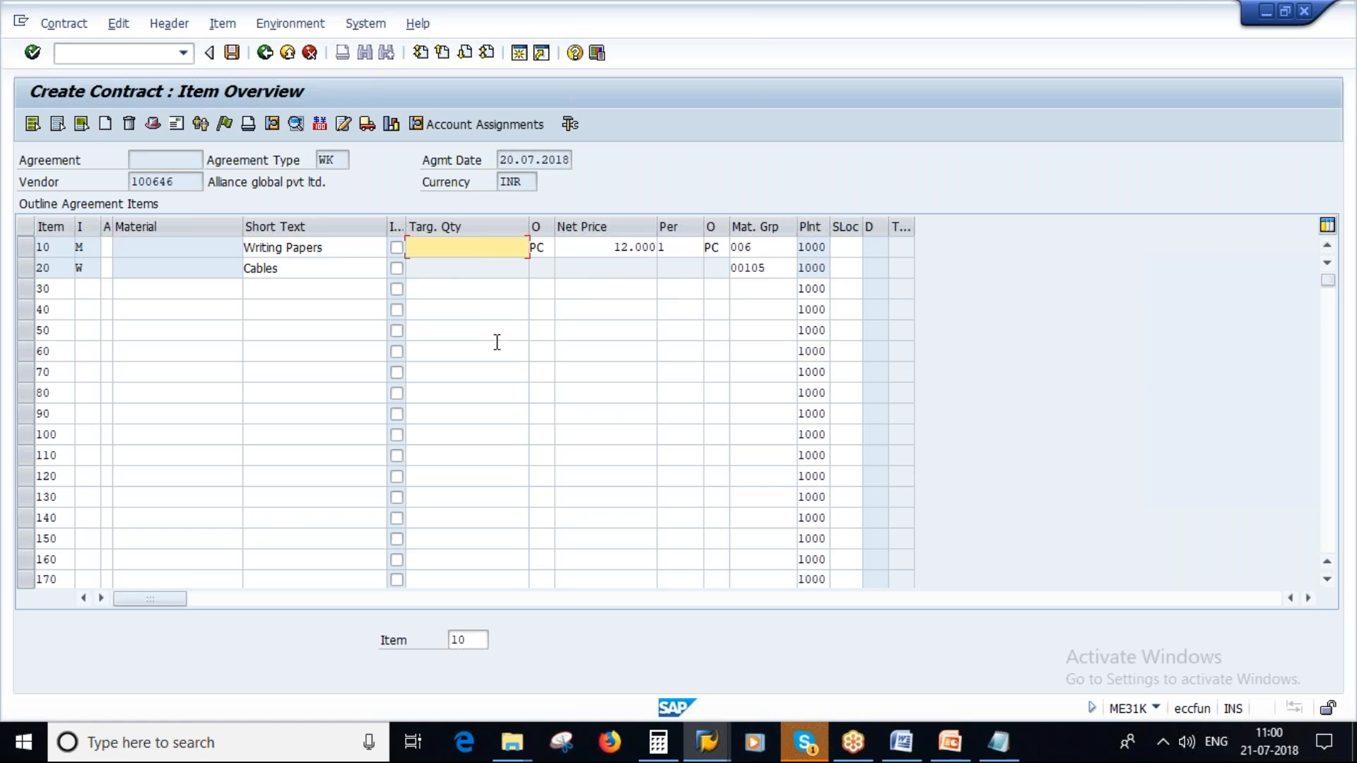
left_click(231, 51)
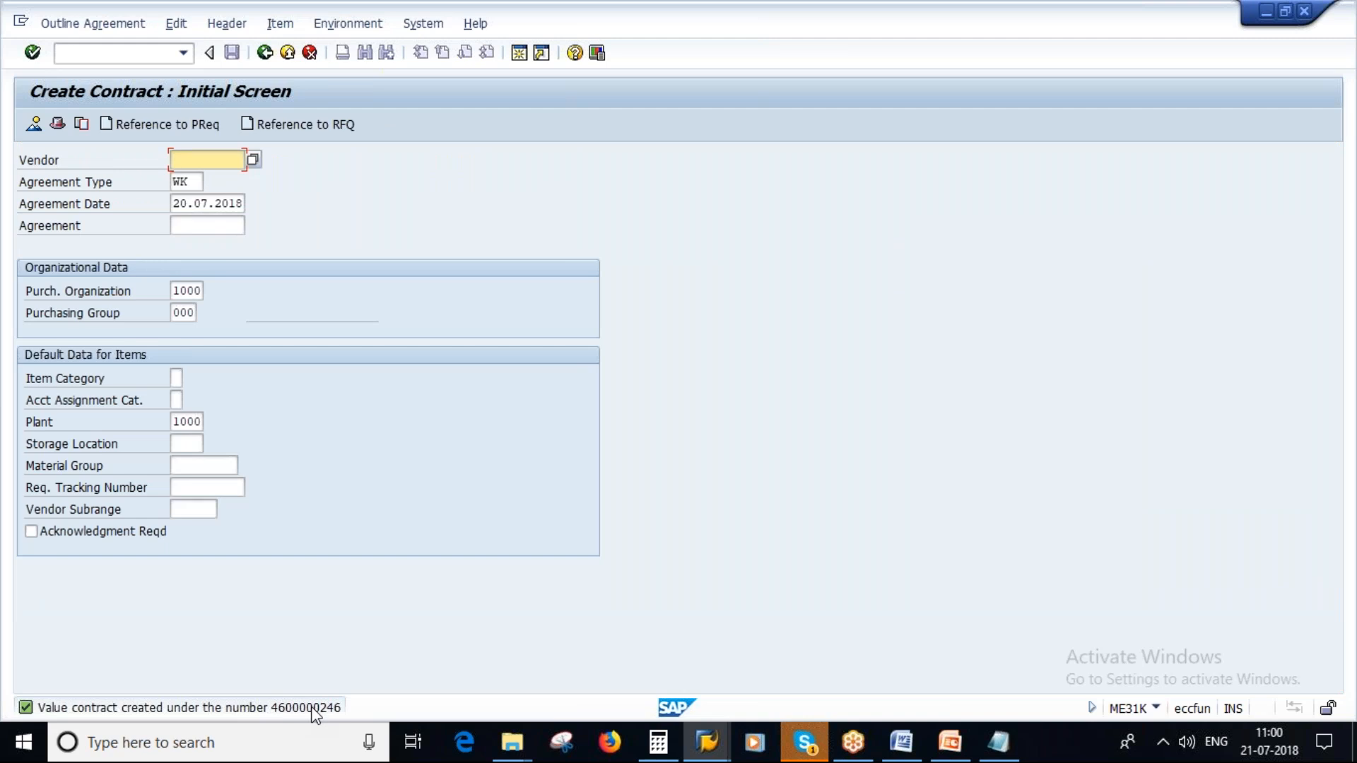
left_click(62, 24)
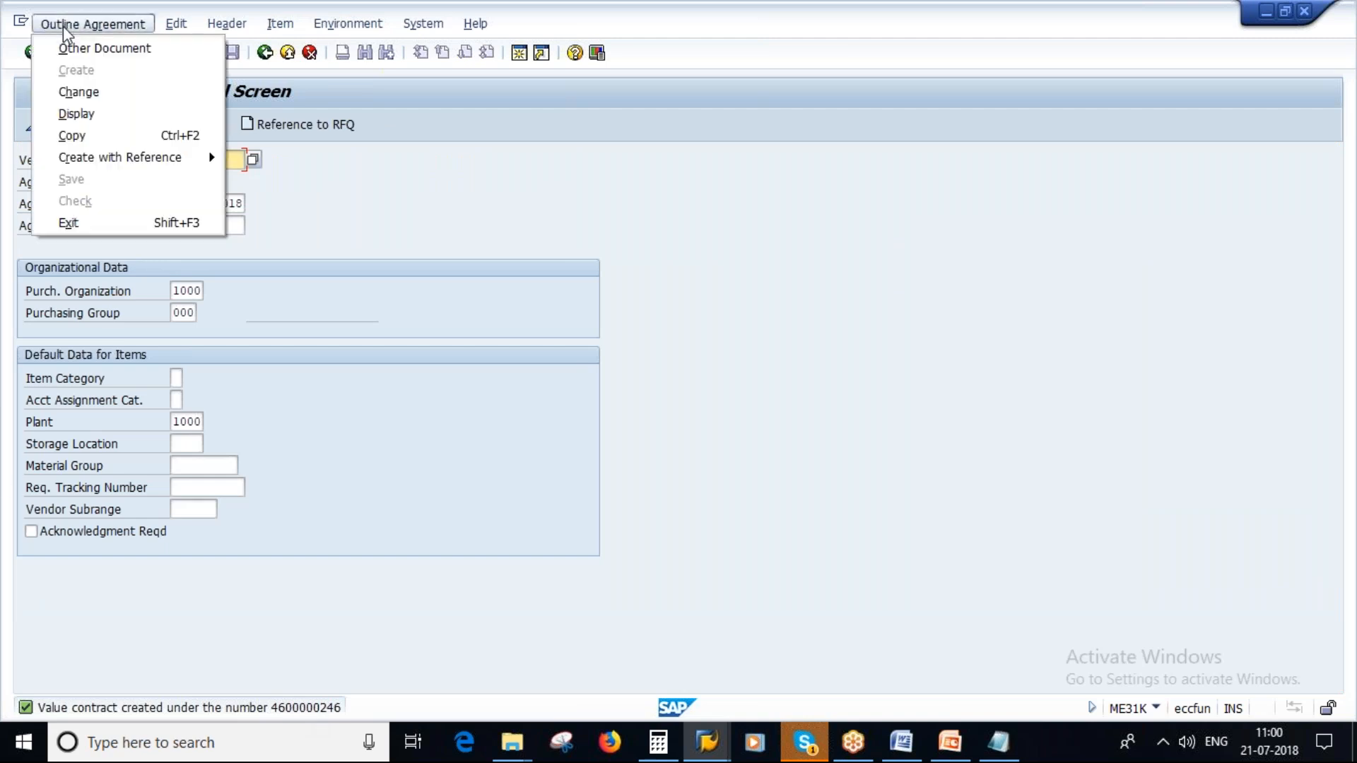
left_click(83, 133)
left_click(448, 486)
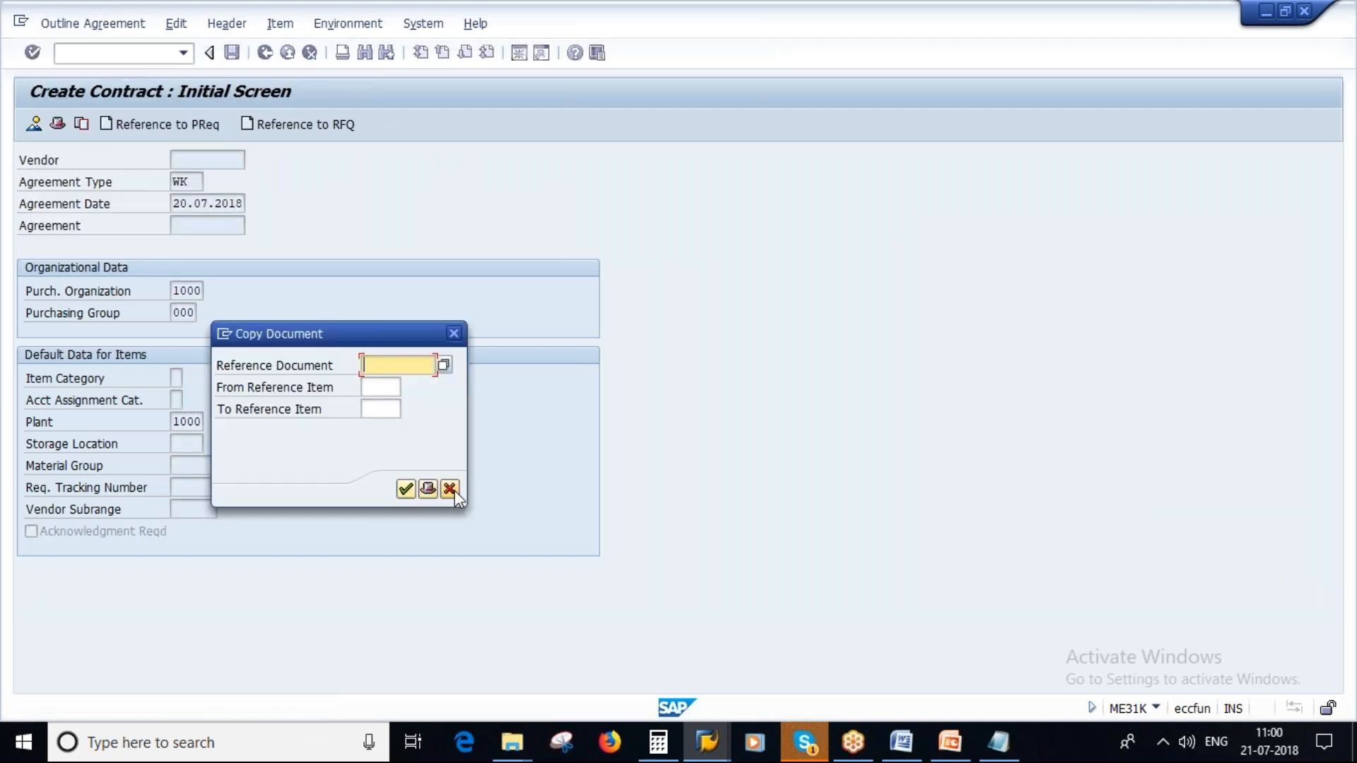
- Open the newly saved value contract in display mode at its item overview
left_click(50, 25)
left_click(84, 113)
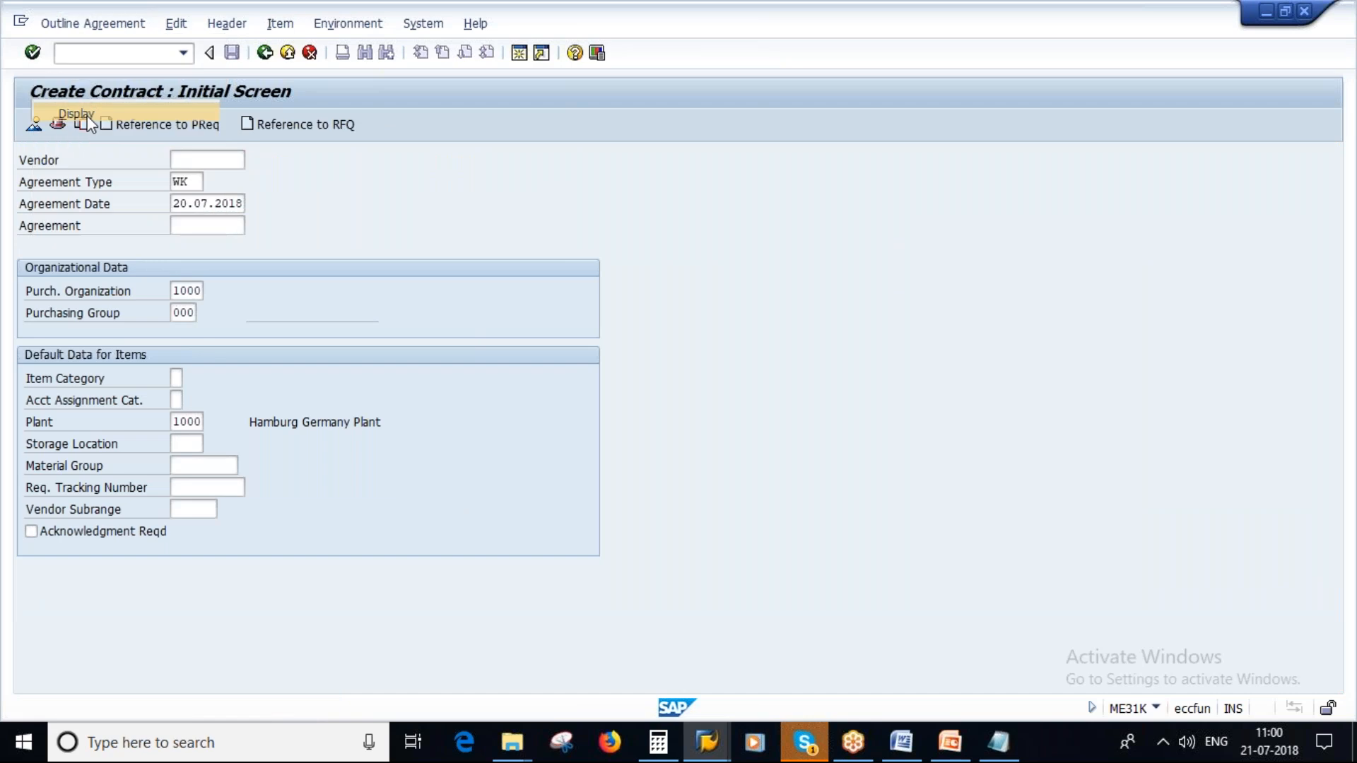
key("Return")
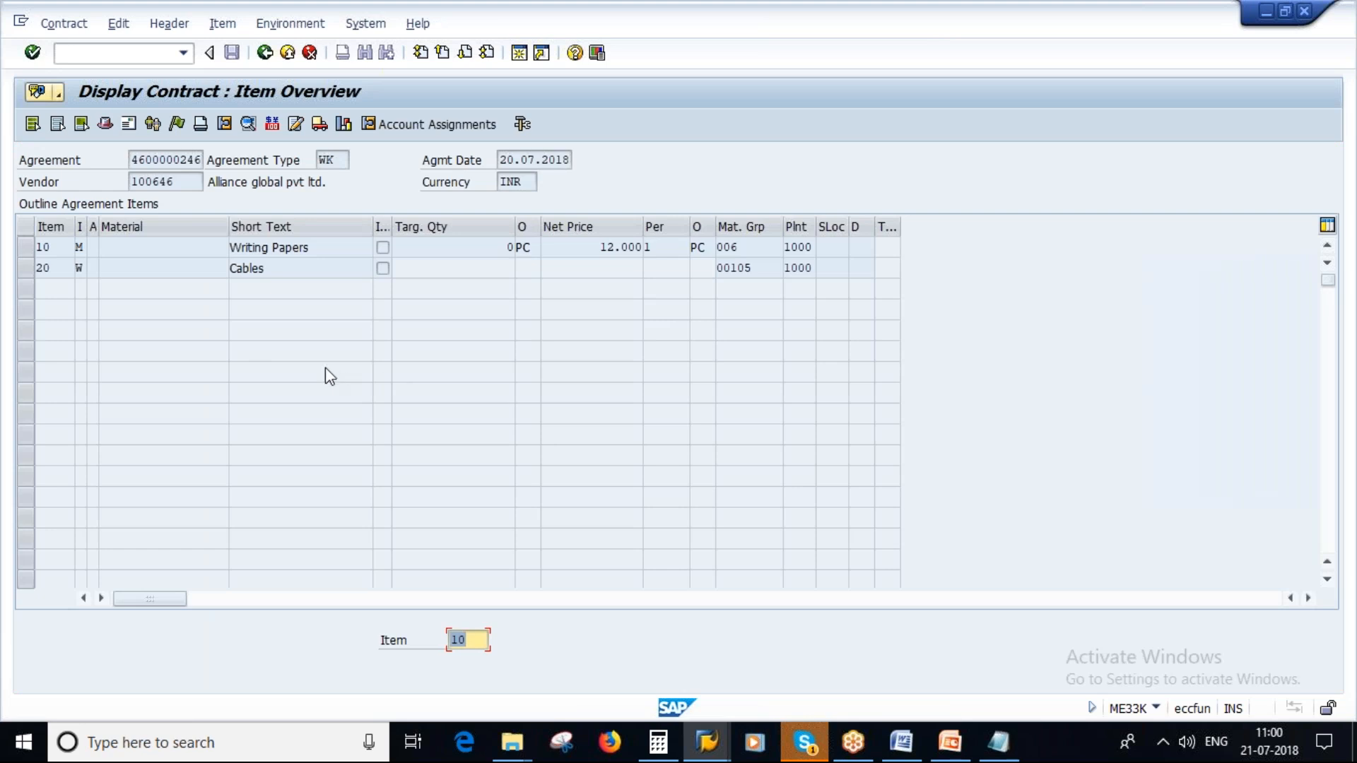
- Create a contract release order as the follow-on function of the displayed contract
left_click(58, 24)
left_click(57, 24)
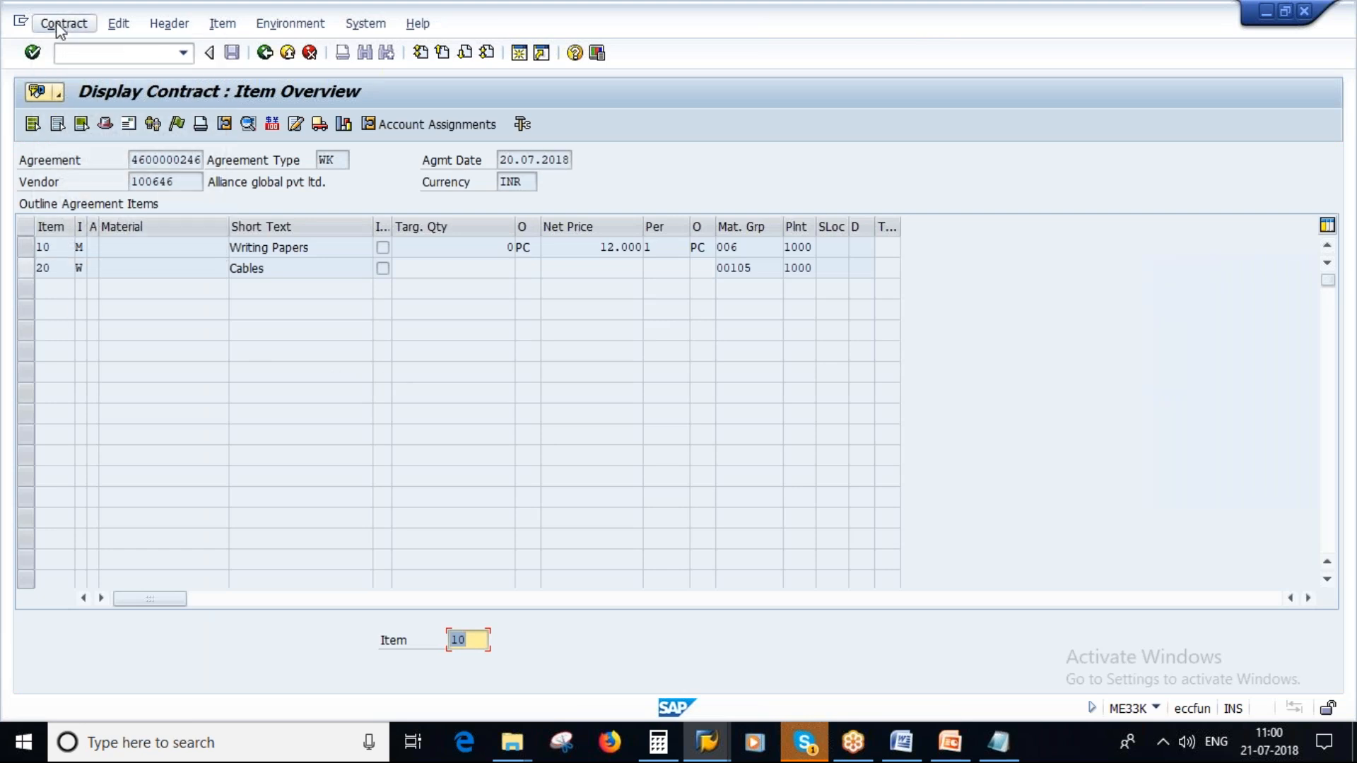
left_click(58, 25)
mouse_move(115, 225)
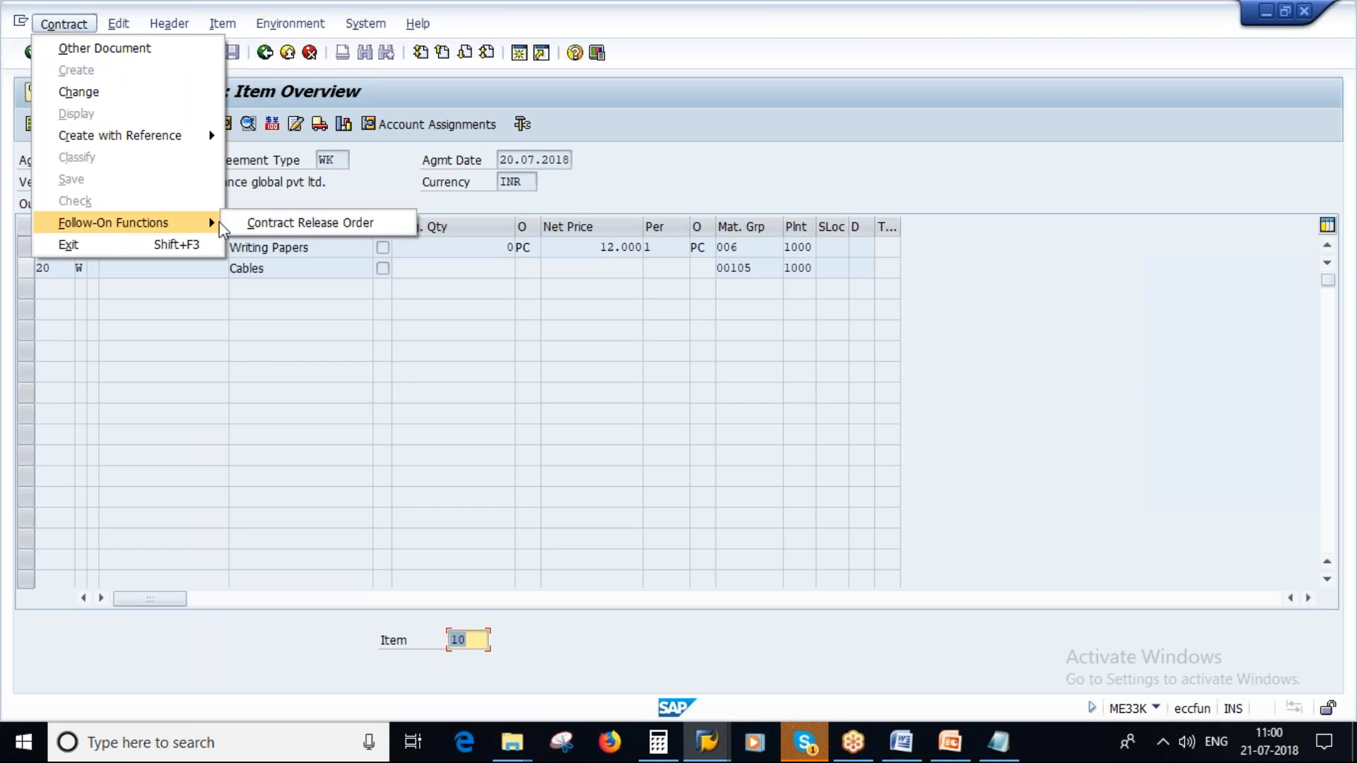
left_click(335, 220)
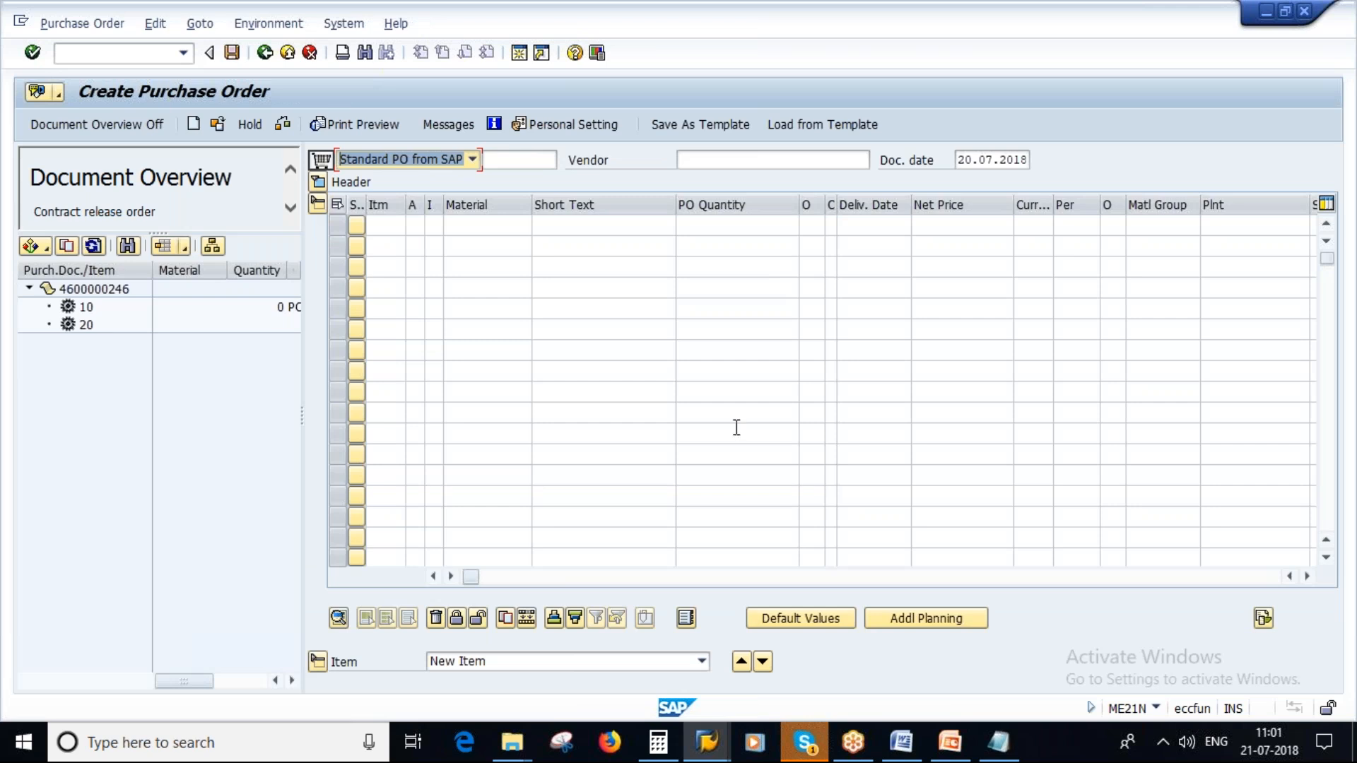
- Adopt contract items 10 and 20 from the document overview into the new purchase order
left_click(86, 307)
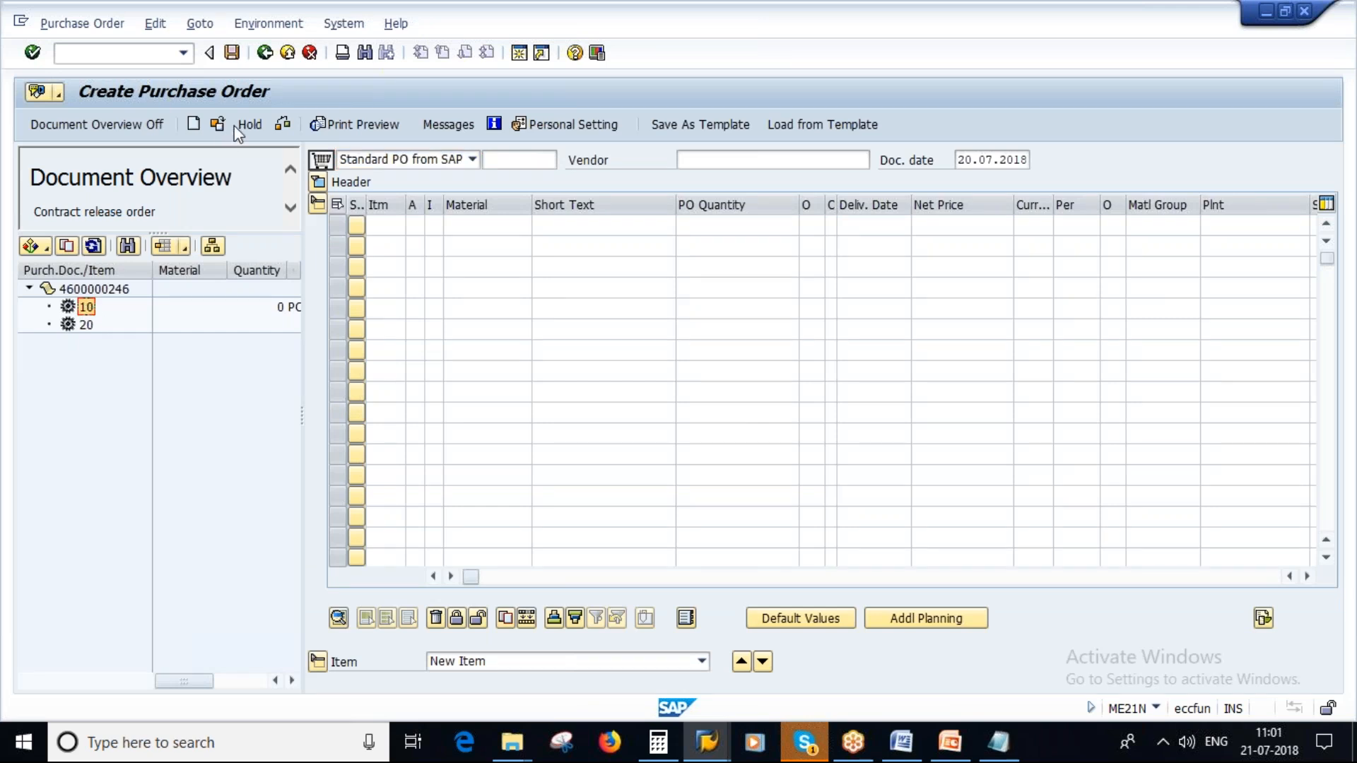
left_click(65, 243)
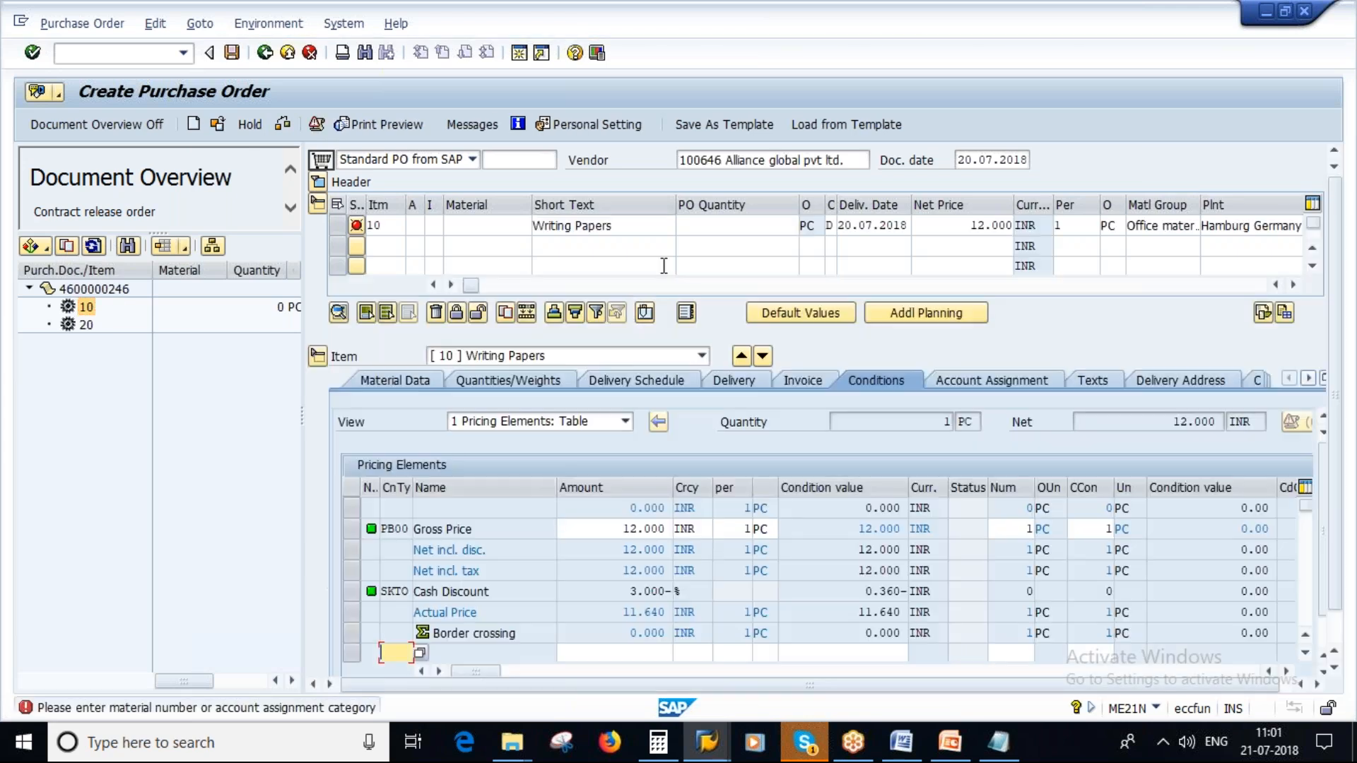
double_click(86, 325)
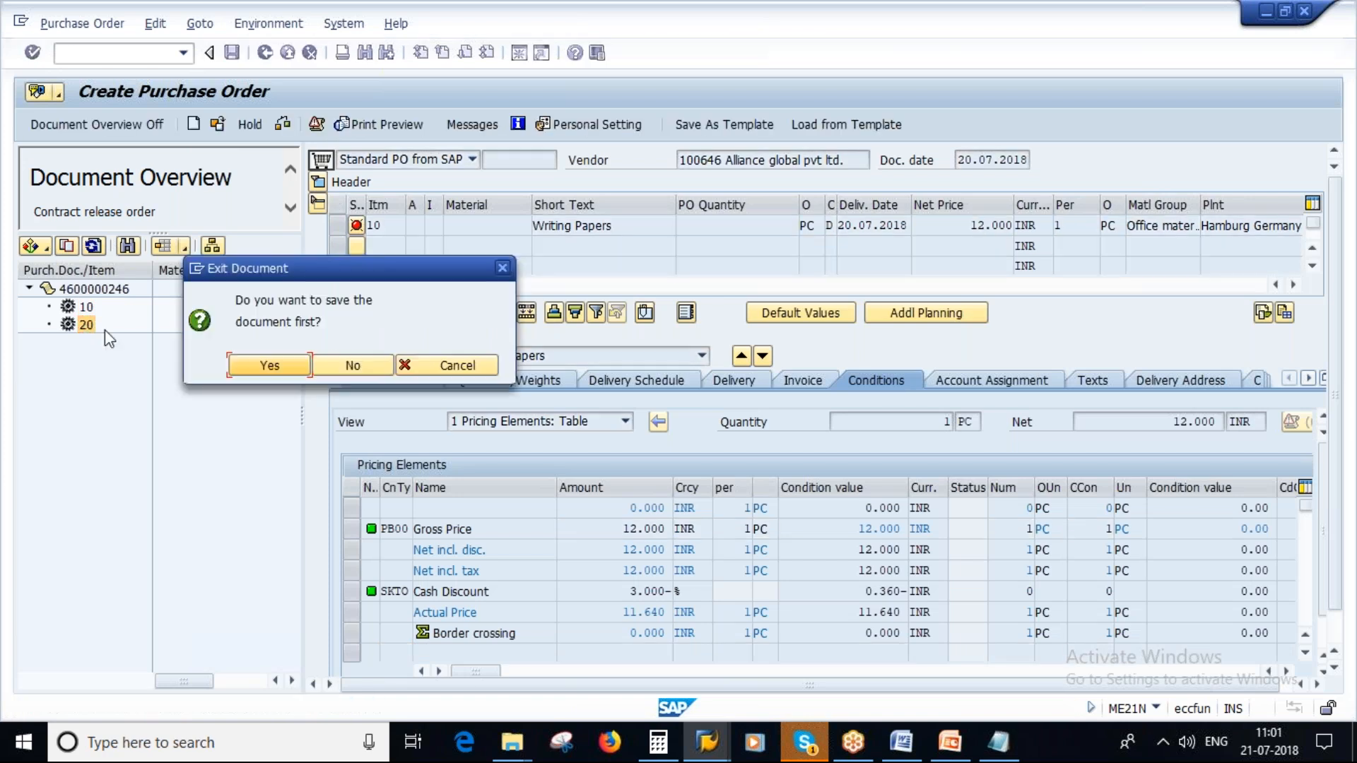
key("Escape")
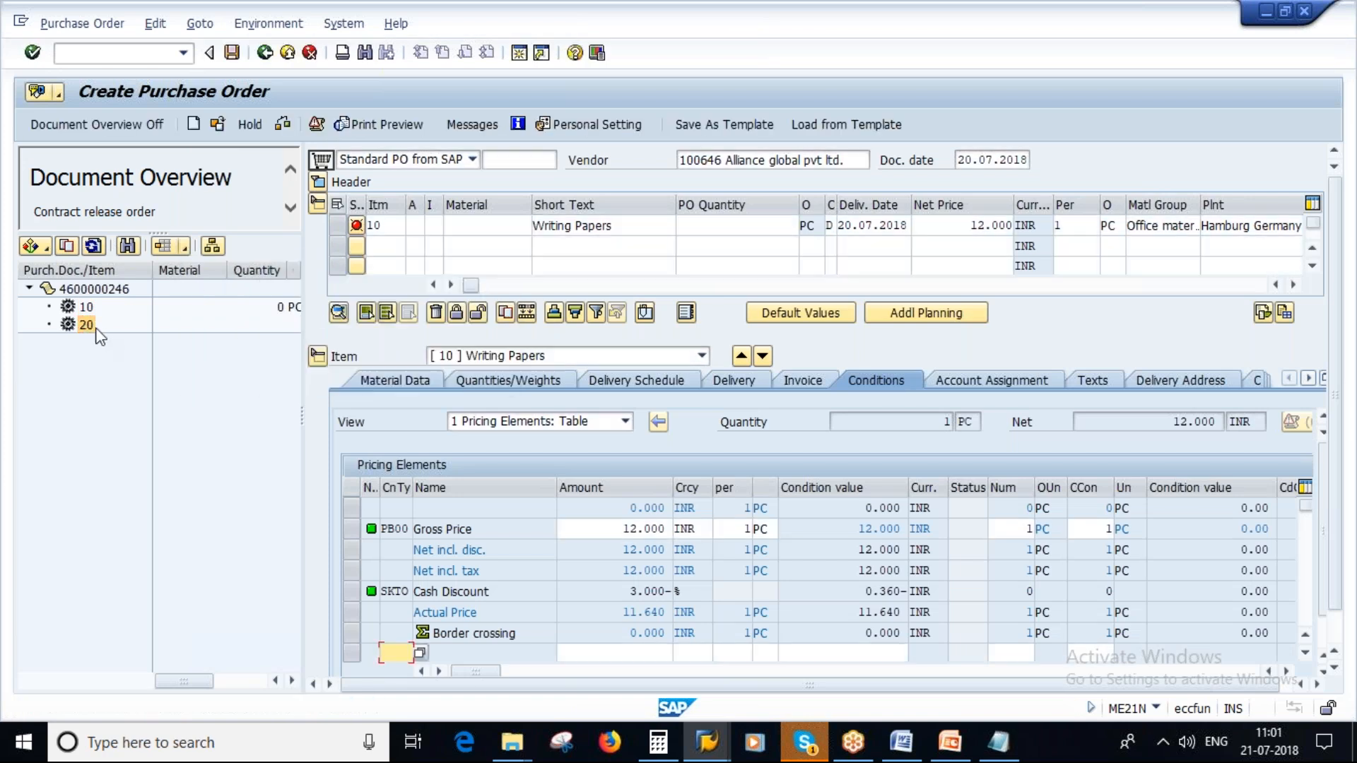
left_click(67, 248)
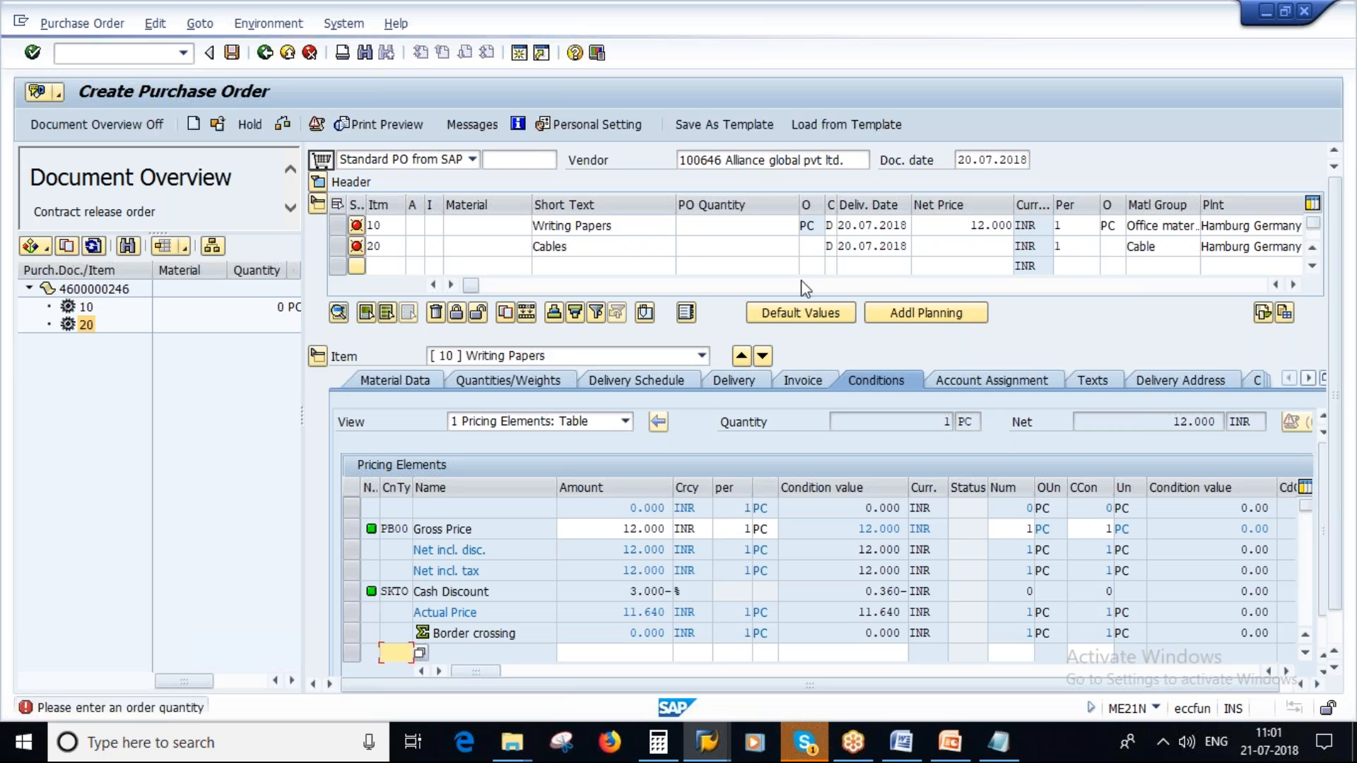
- Find materials described as *paper* and assign CP-FD9040 (PAPER, type VERP) to purchase order item 10
left_click(488, 229)
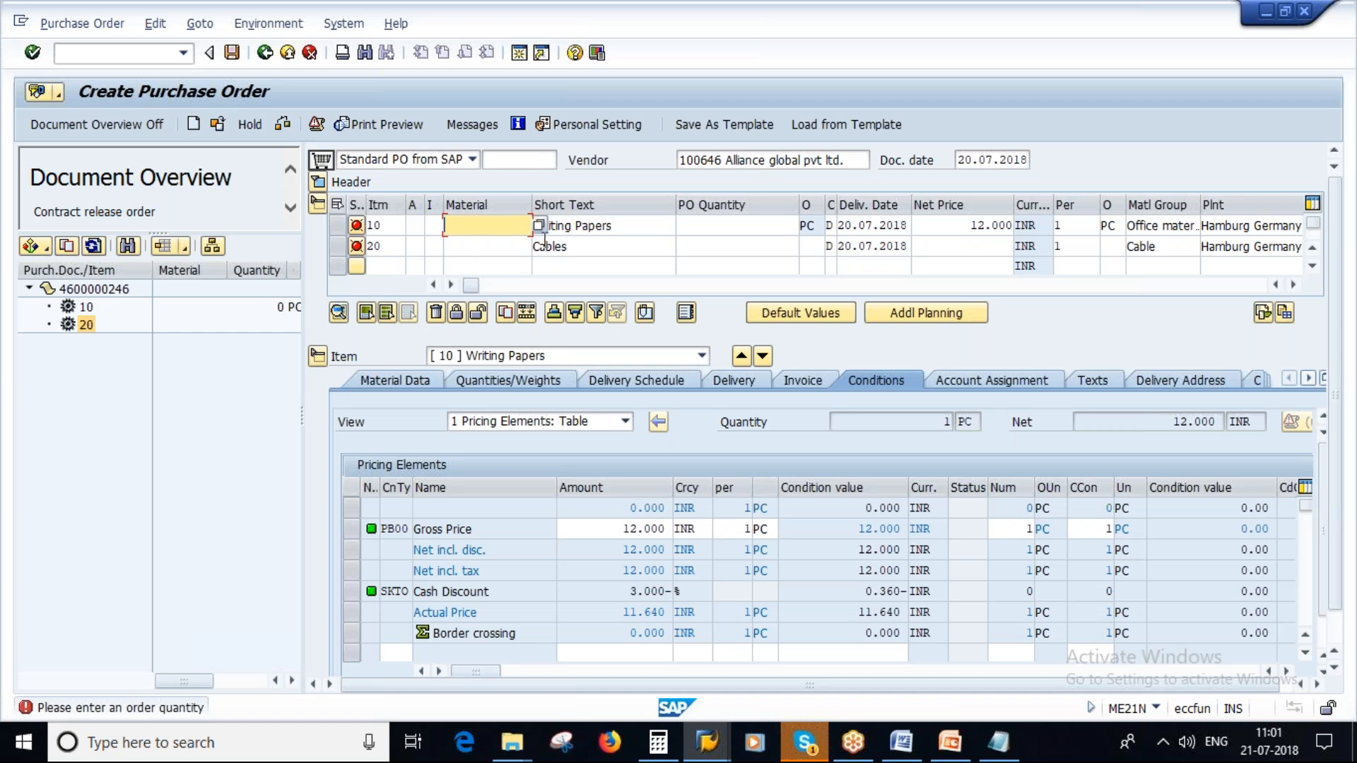
left_click(547, 234)
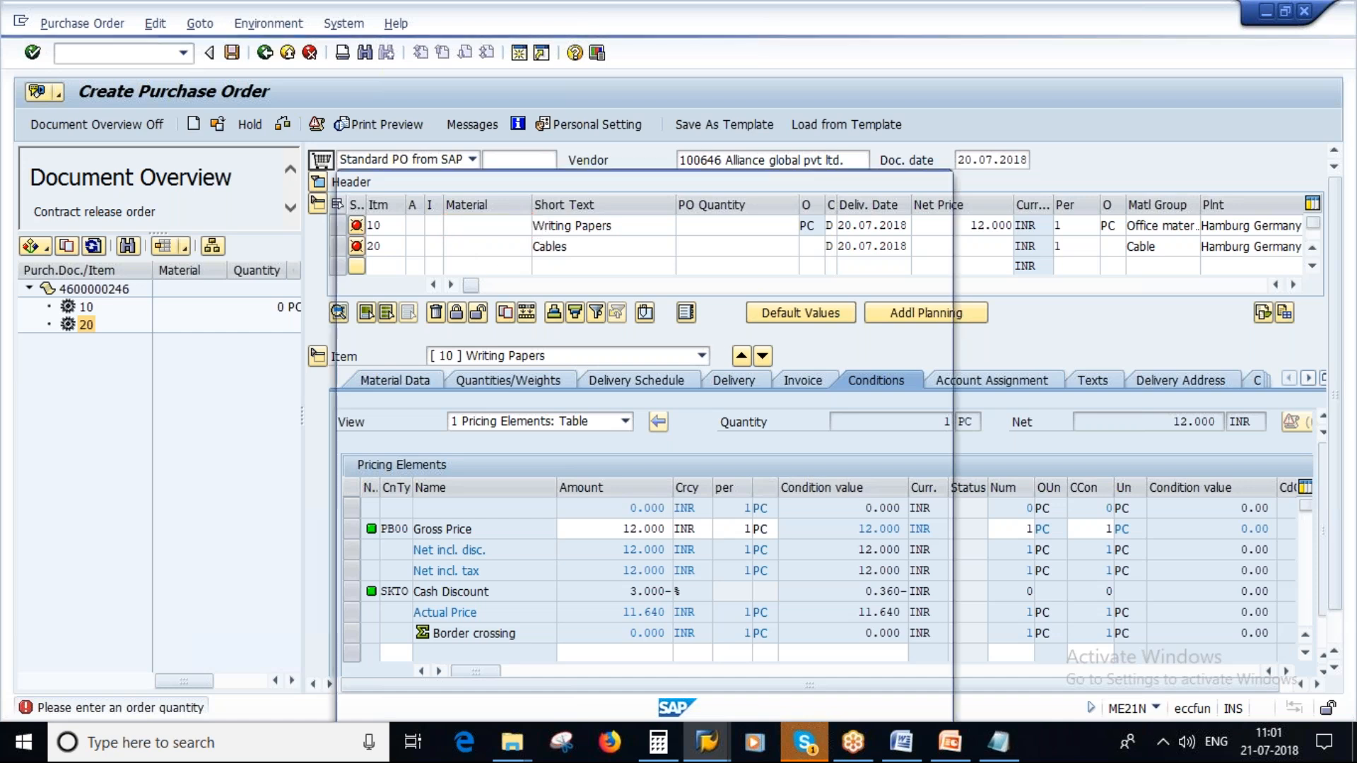
left_click(557, 192)
type("paper*")
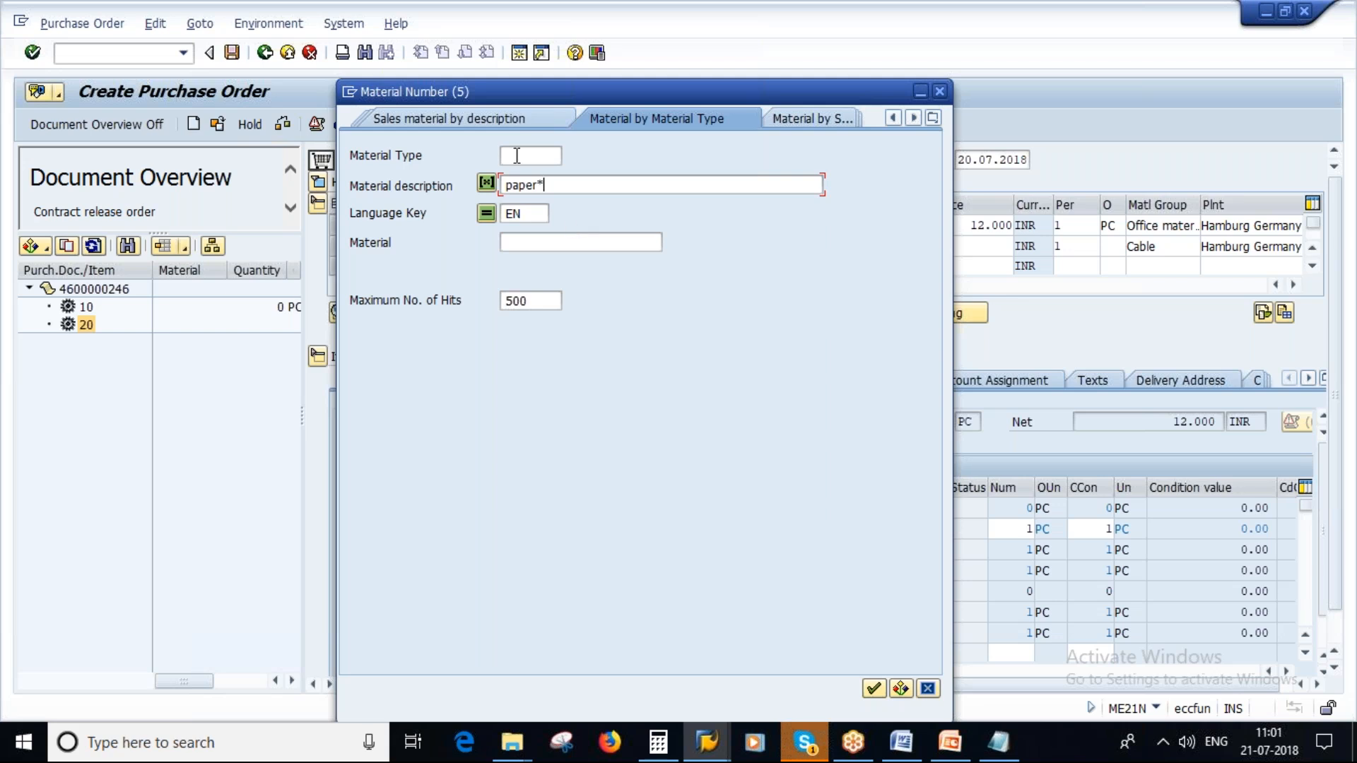
type("*")
left_click(875, 689)
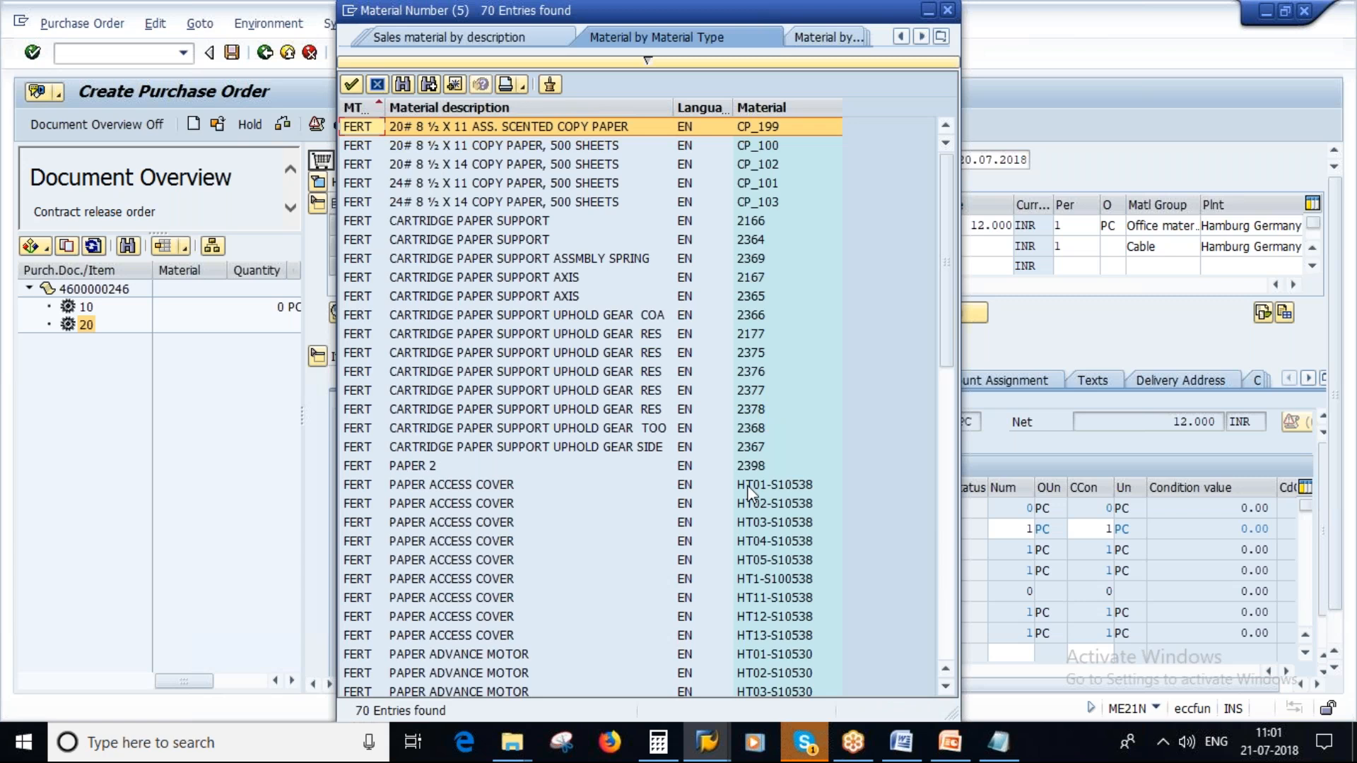
scroll(487, 530, "down", 9)
scroll(488, 532, "down", 5)
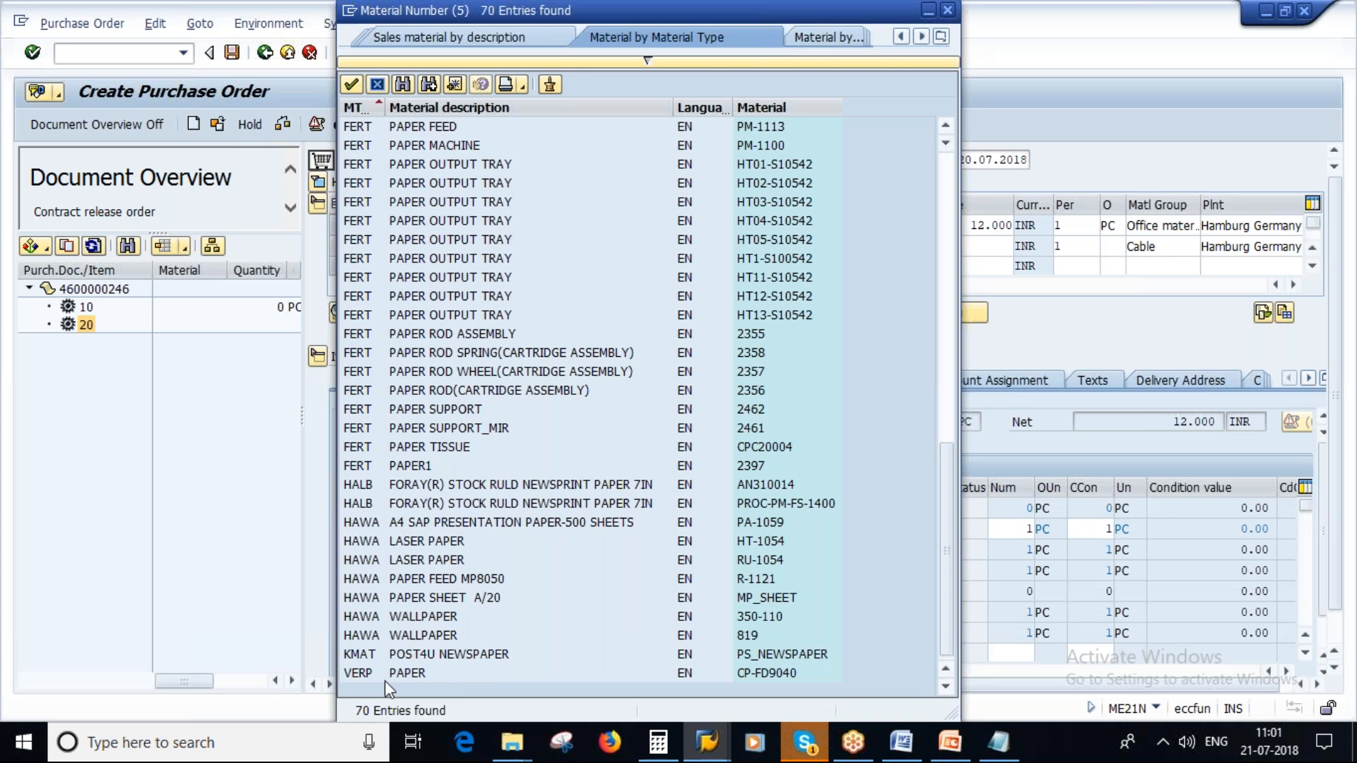
left_click(764, 672)
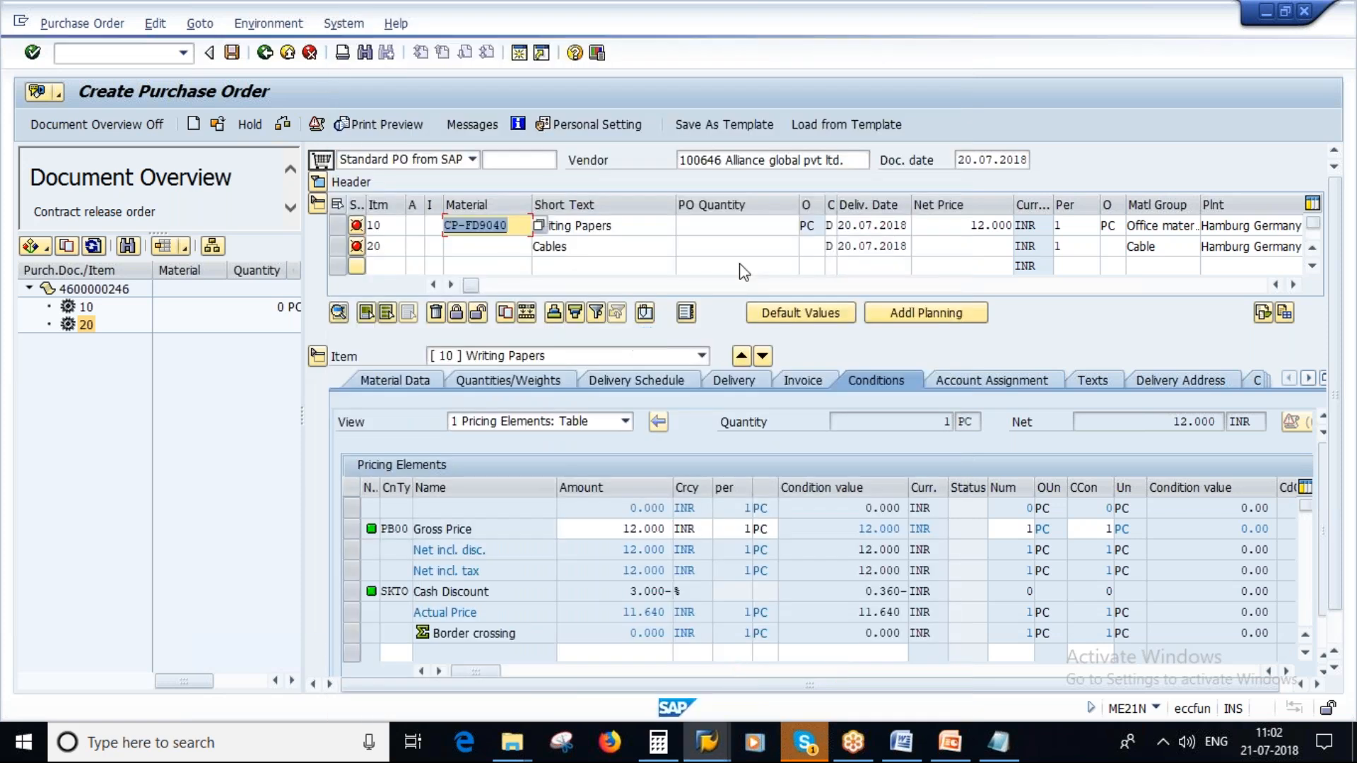
- Set the order quantity of purchase order item 10 to 100 and confirm the item
key("Tab")
type("100")
key("Return")
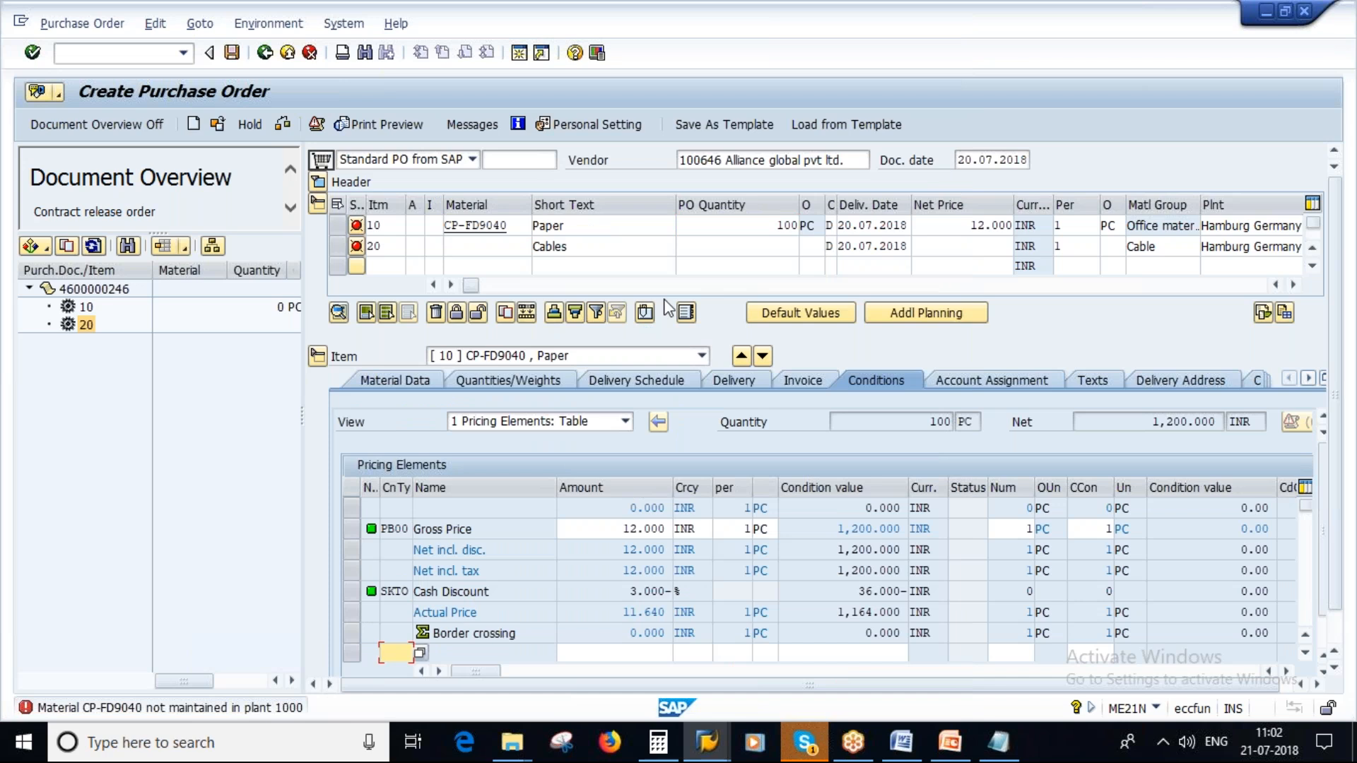
- Search for a replacement material for item 10 by supply area, with plant 1000 and description *paper*
left_click(494, 224)
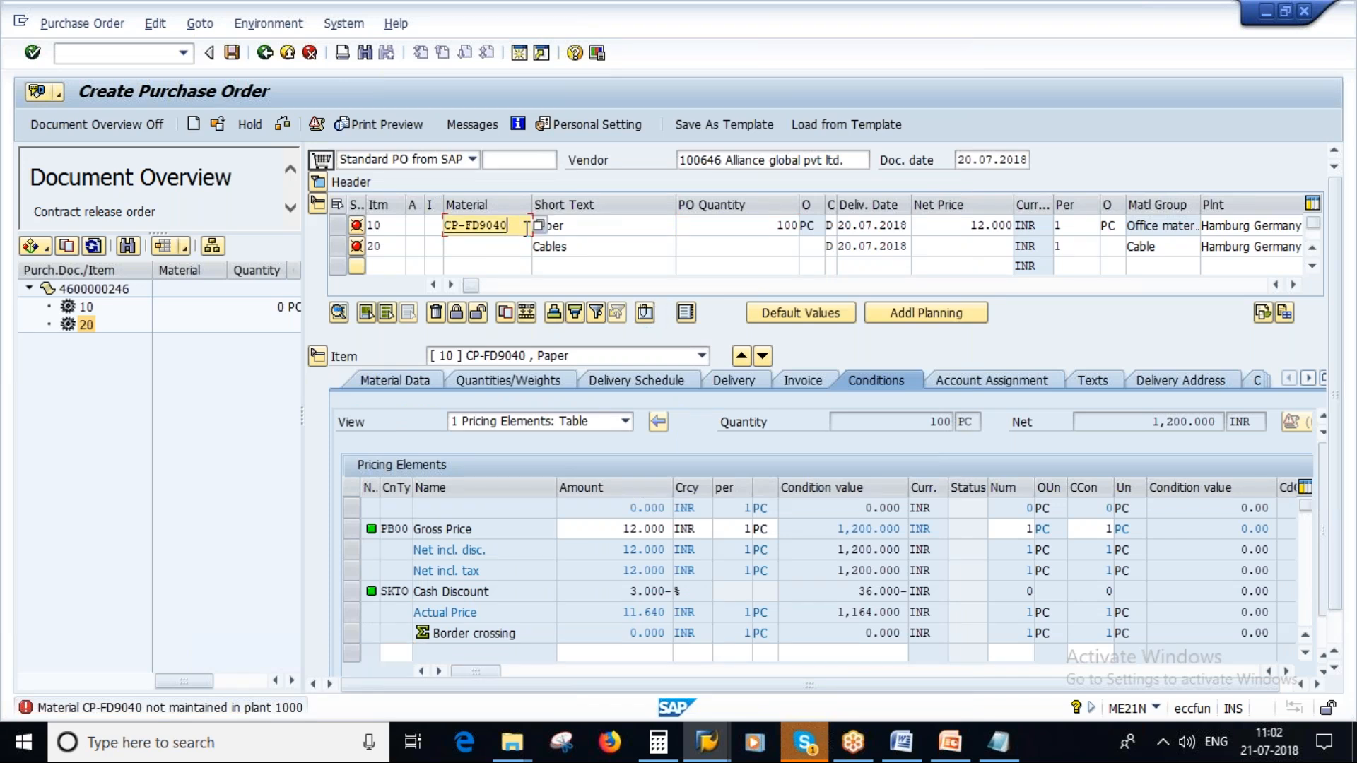
key("F4")
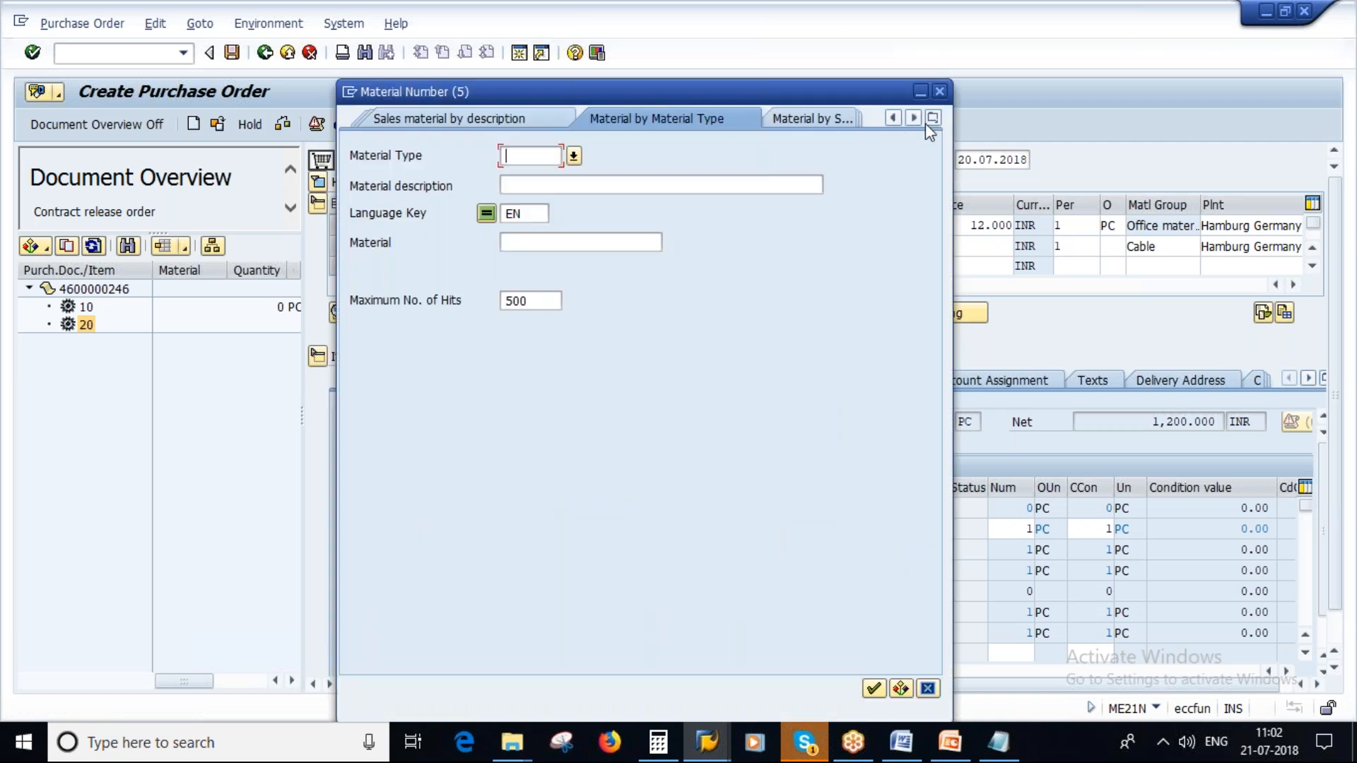
left_click(934, 118)
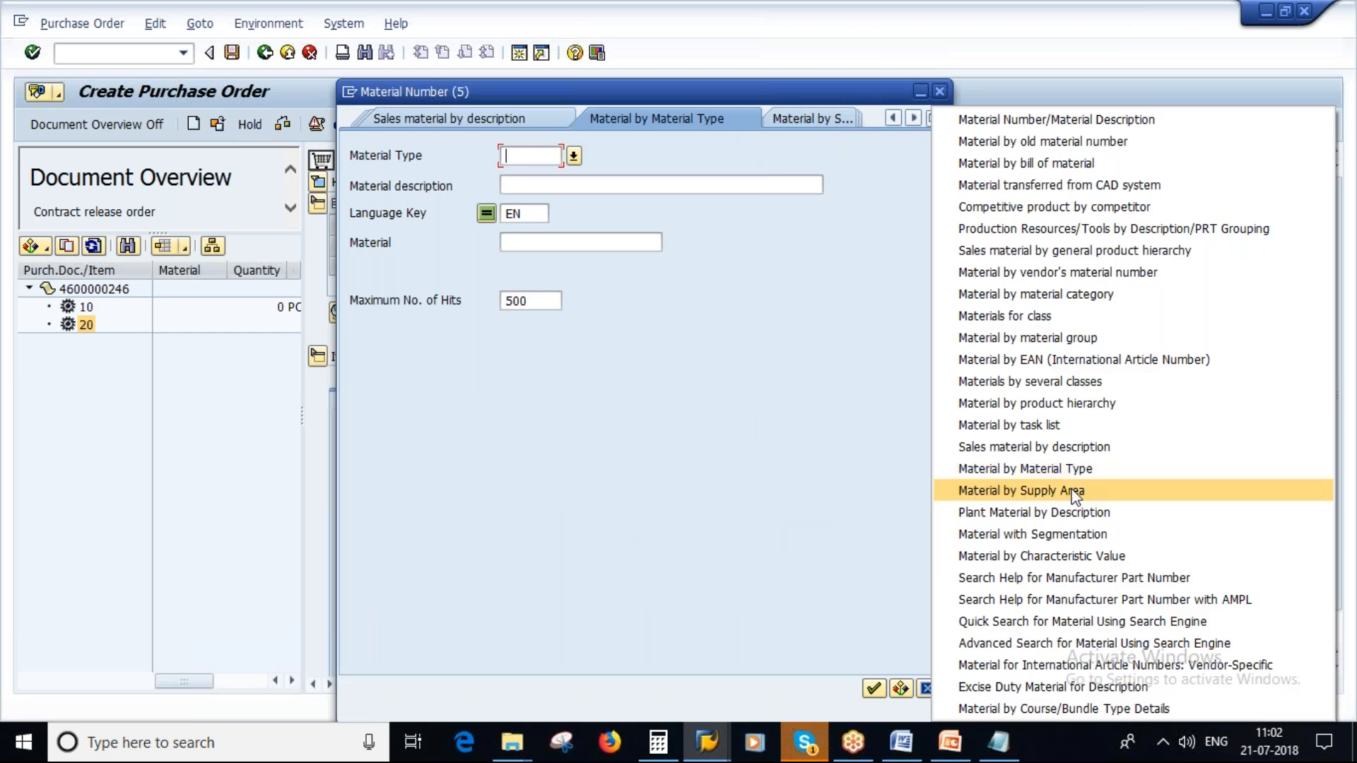
left_click(1068, 489)
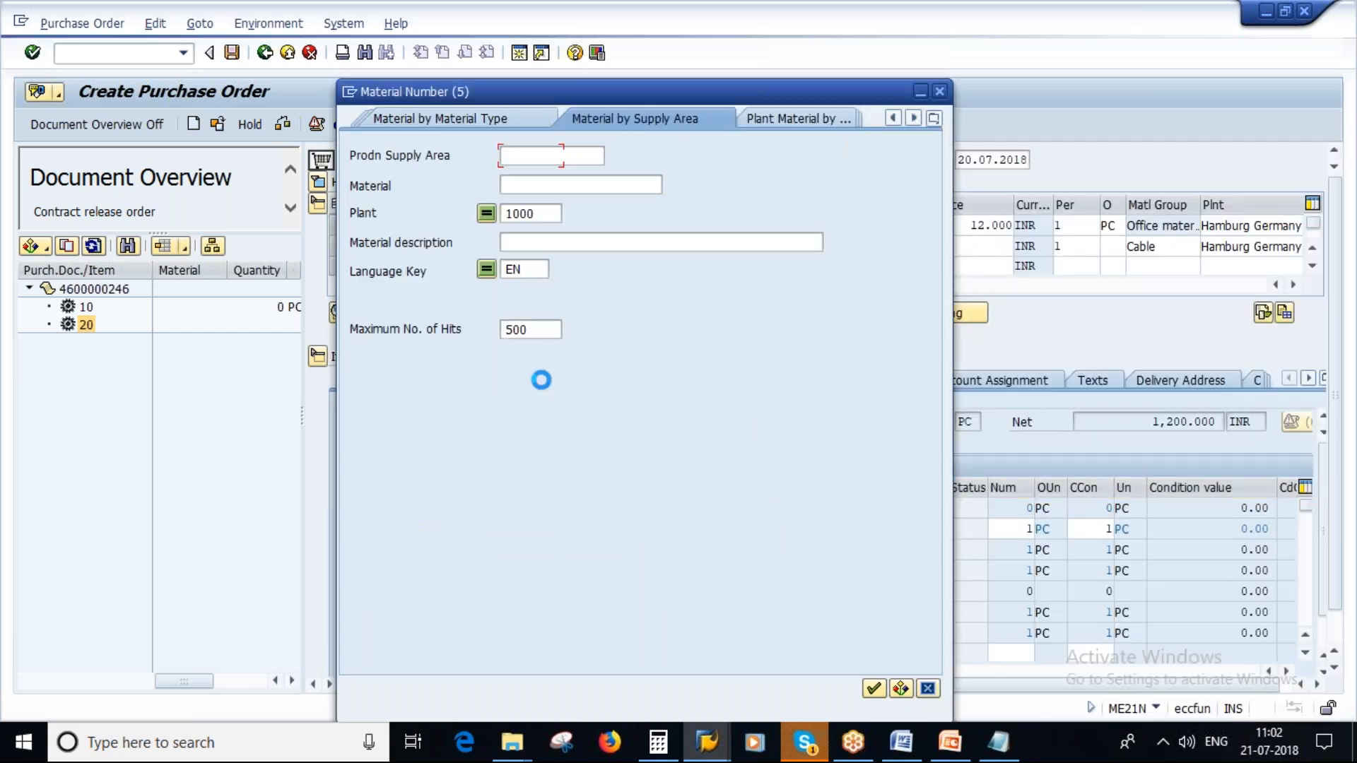
right_click(557, 244)
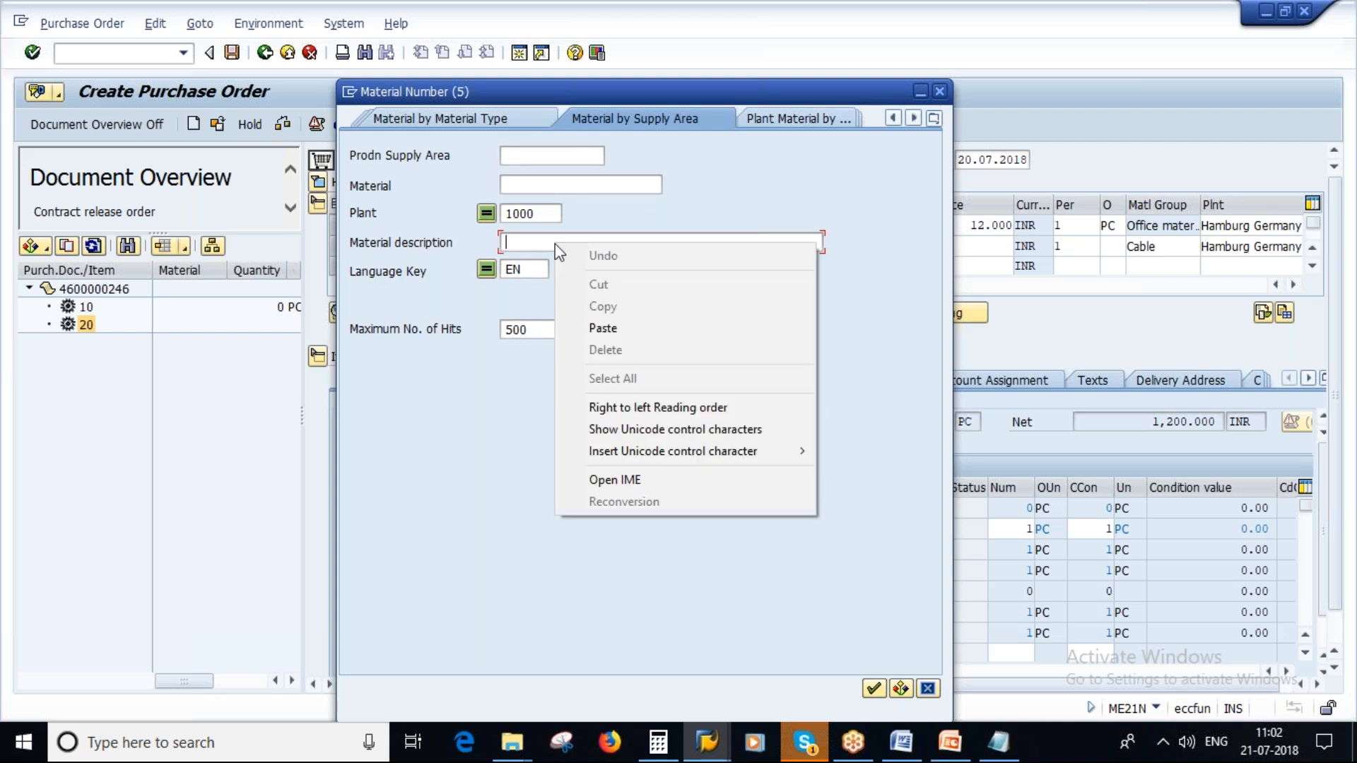
left_click(519, 241)
type("paper*")
key("Left")
key("Left")
key("Left")
key("Left")
key("Left")
key("Left")
type("*")
left_click(874, 689)
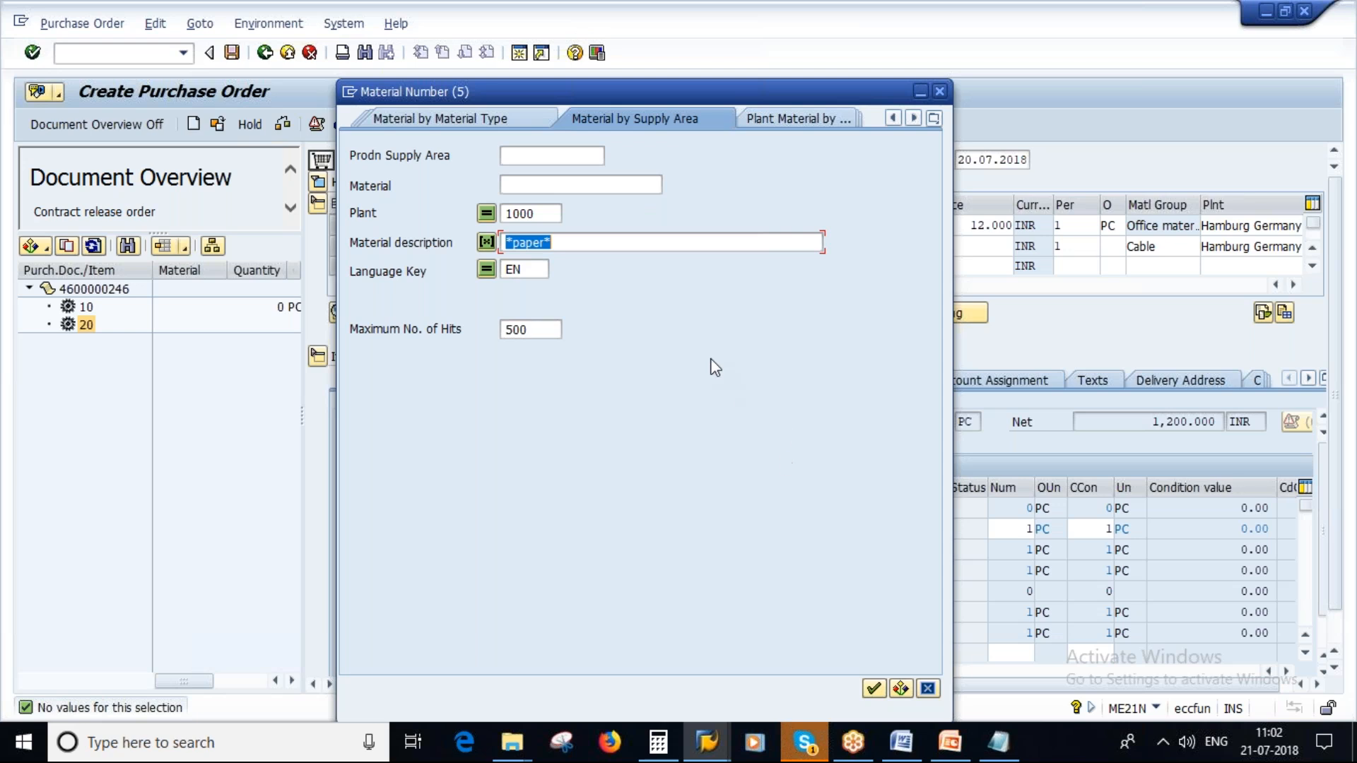
- Search plant 1000 materials by supply area without a description filter and assign DPC1018 (MAINBOARD 7-LAYERS) to purchase order item 10
key("Delete")
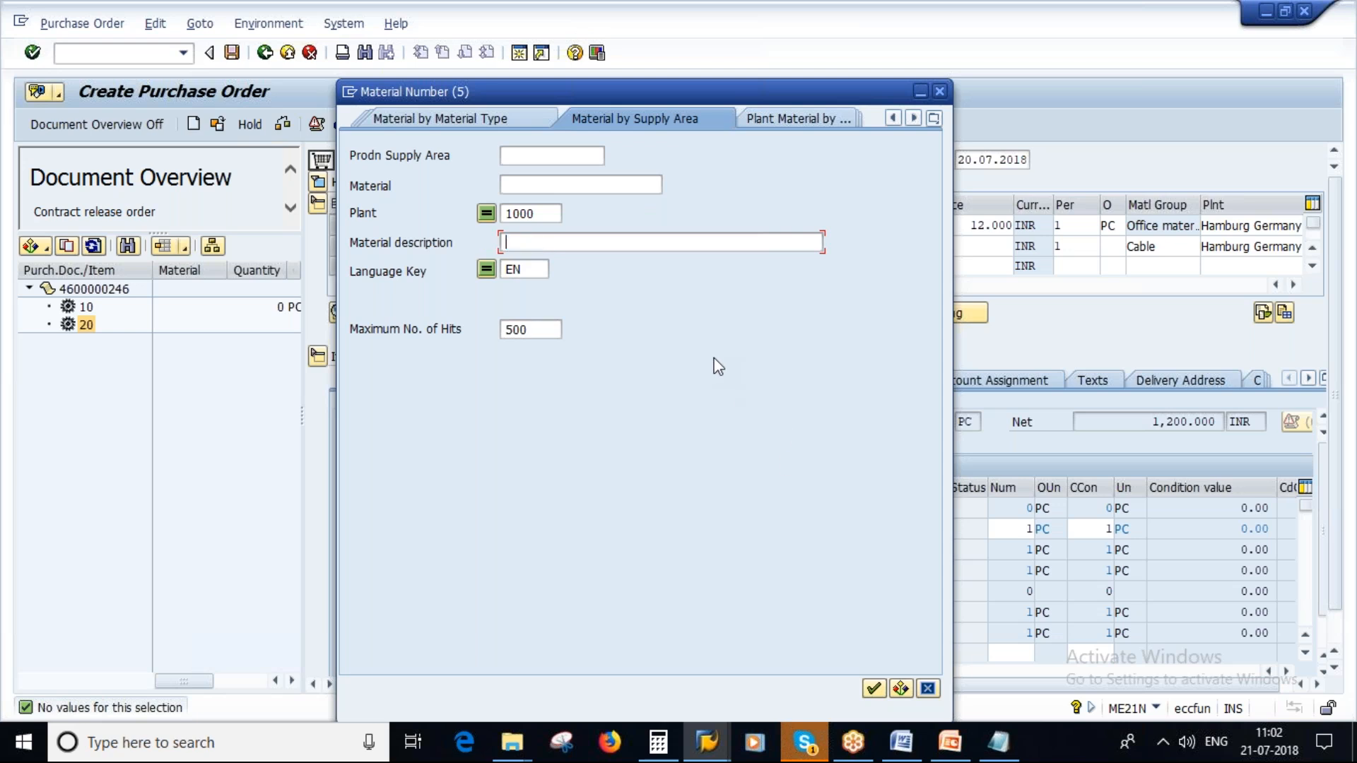
left_click(875, 688)
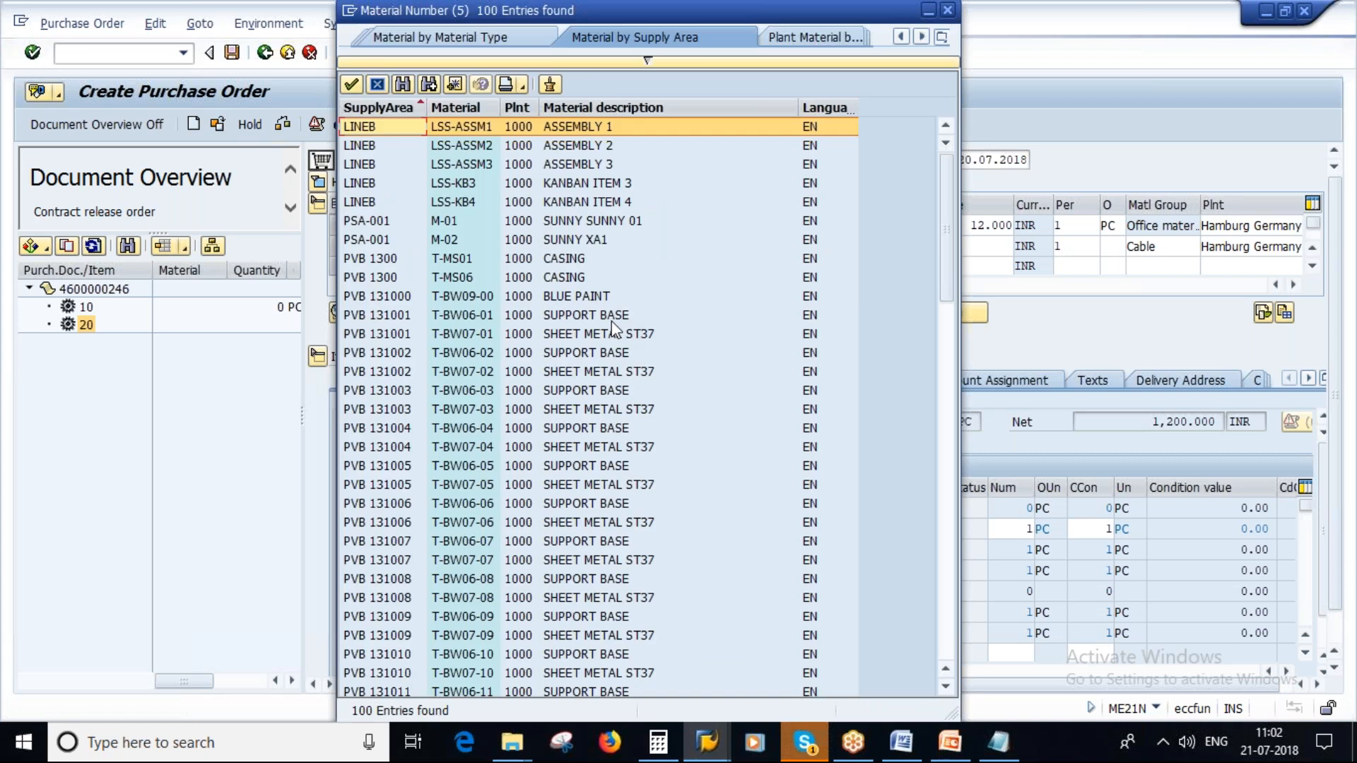
scroll(601, 488, "down", 18)
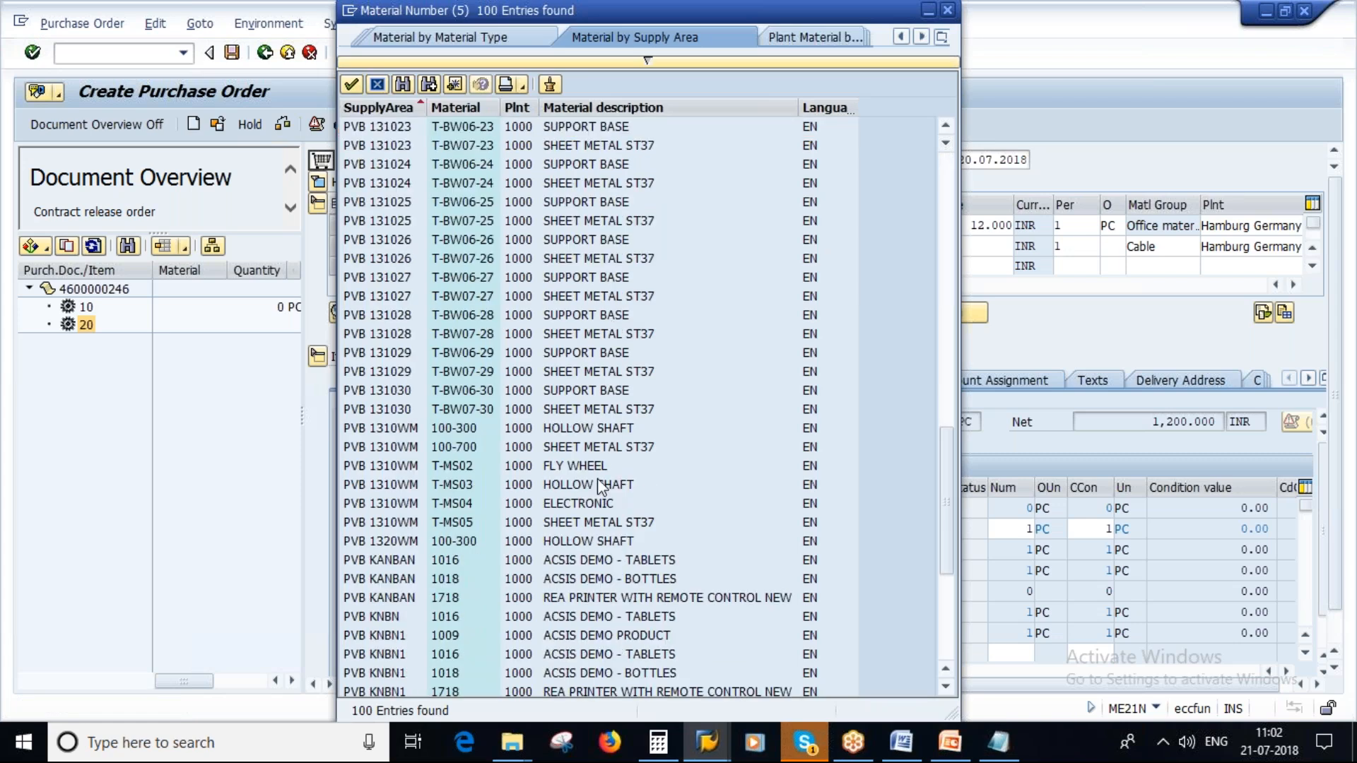
scroll(601, 488, "down", 5)
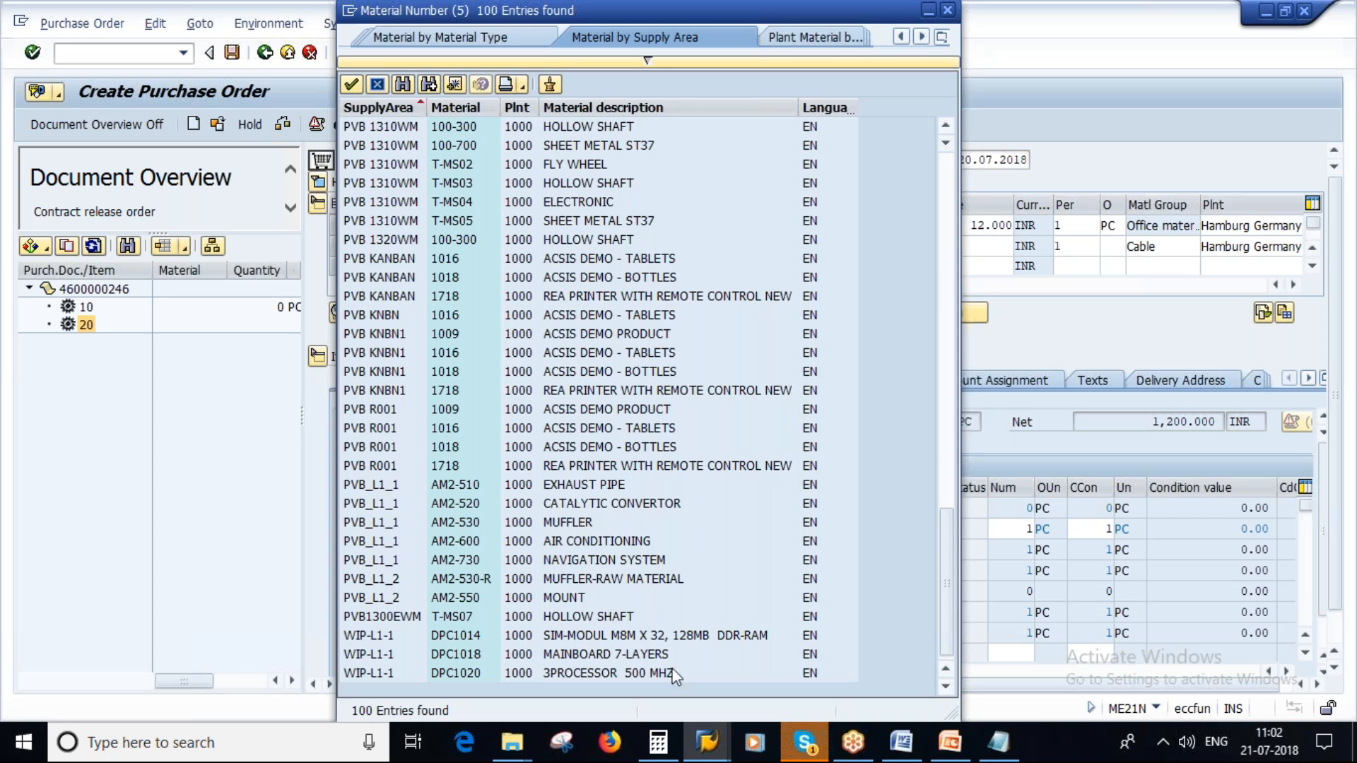
left_click(577, 655)
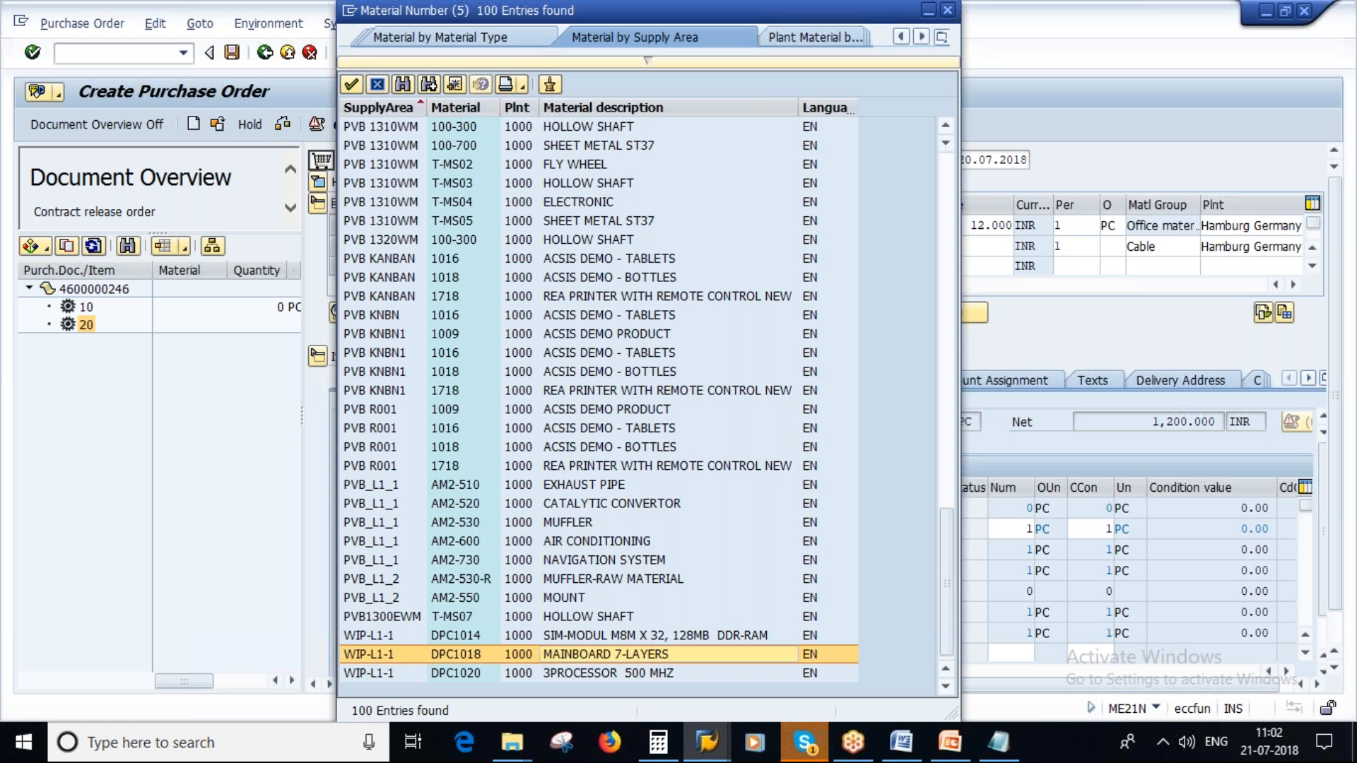
double_click(576, 654)
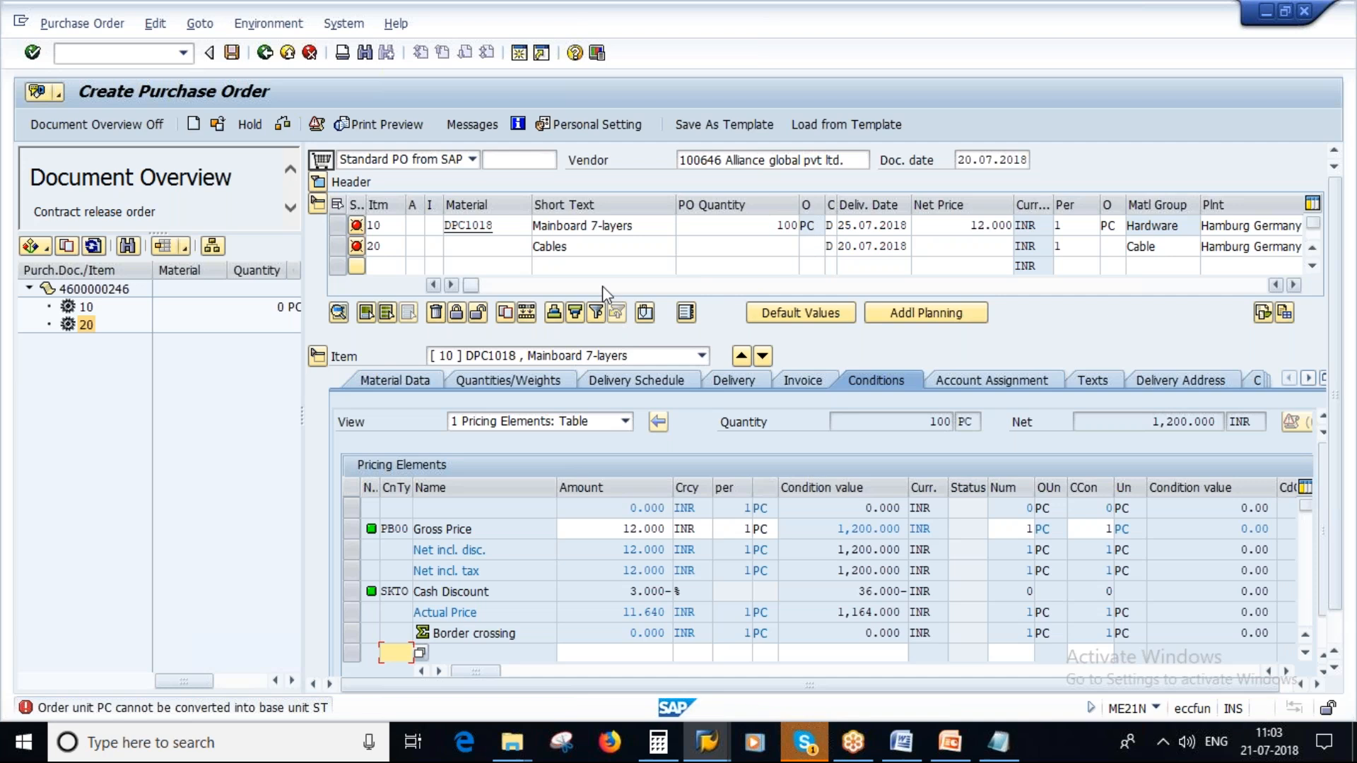
left_click(588, 253)
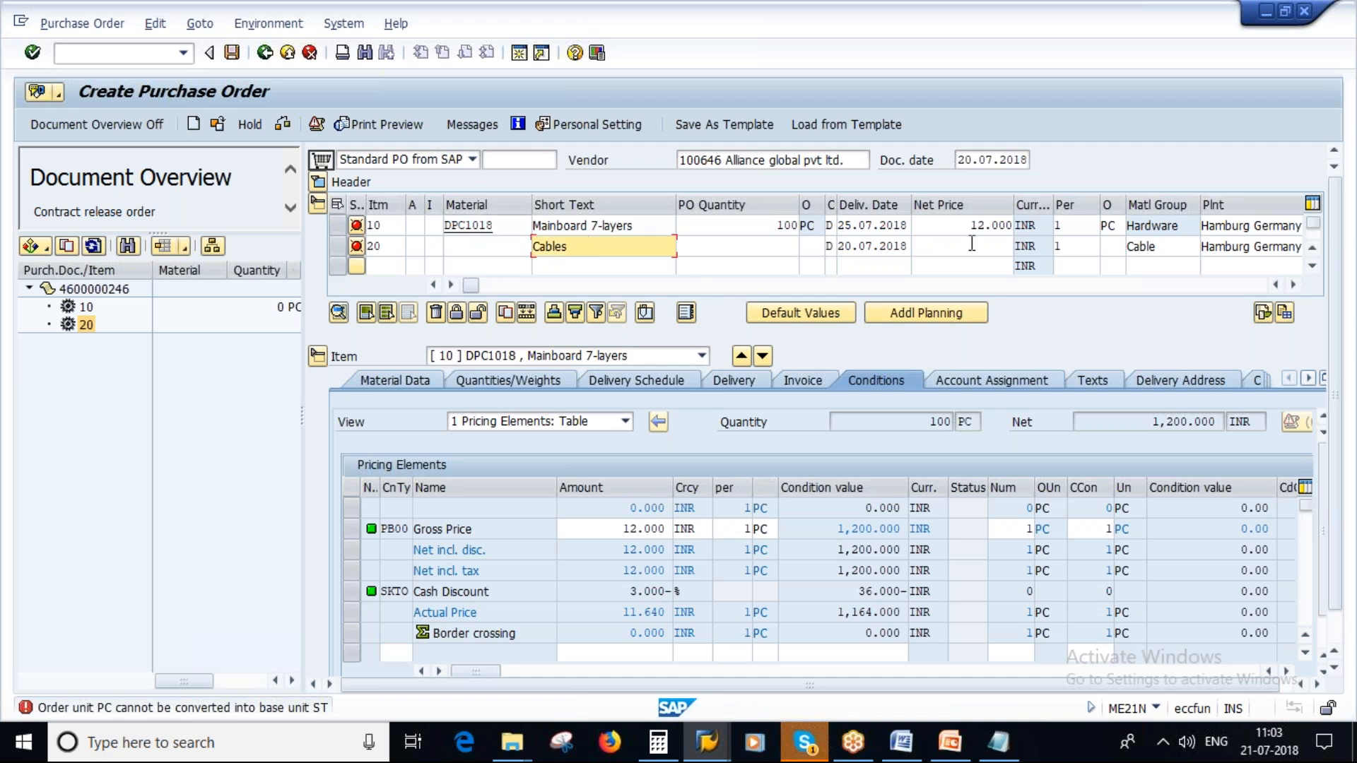
left_click(771, 249)
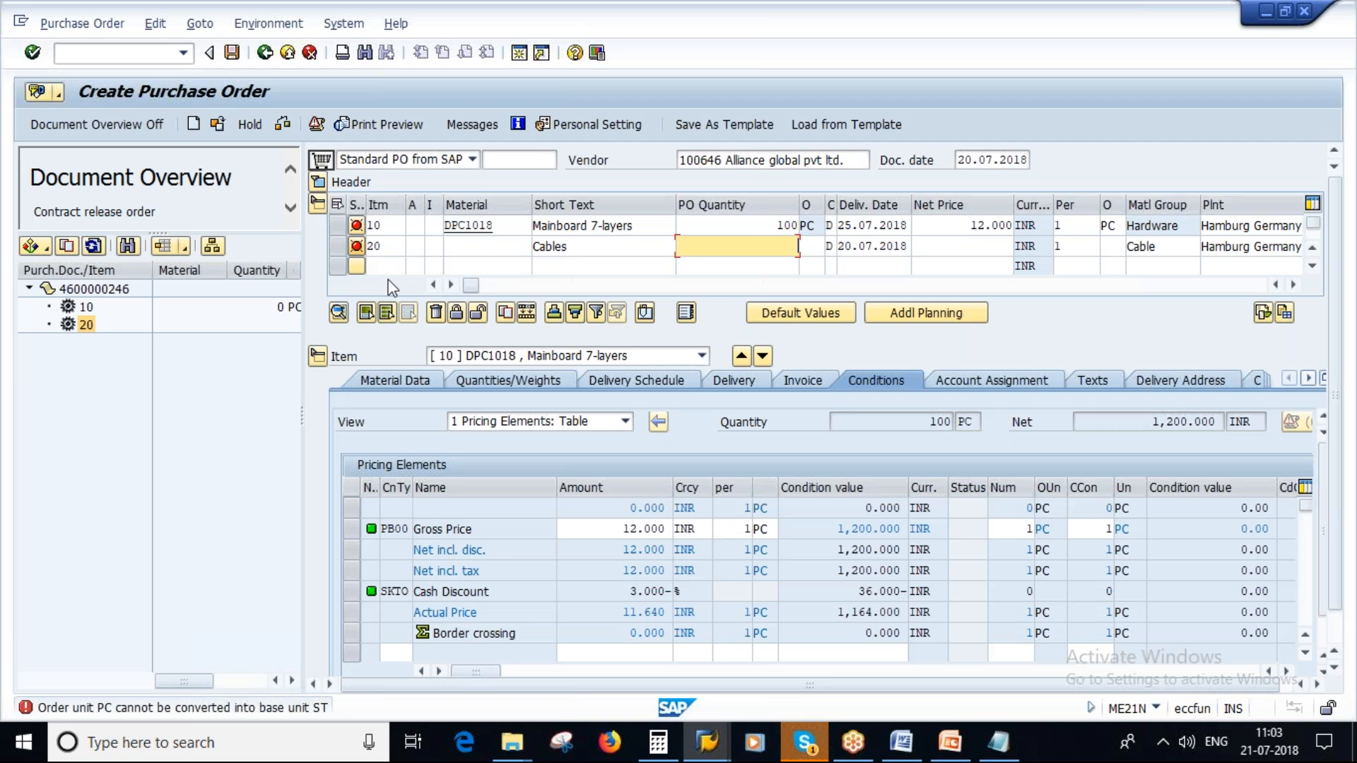
- Switch to the Source of Supply presentation in PowerPoint and review slides 27 and 26 on contract item categories M and W
left_click(953, 744)
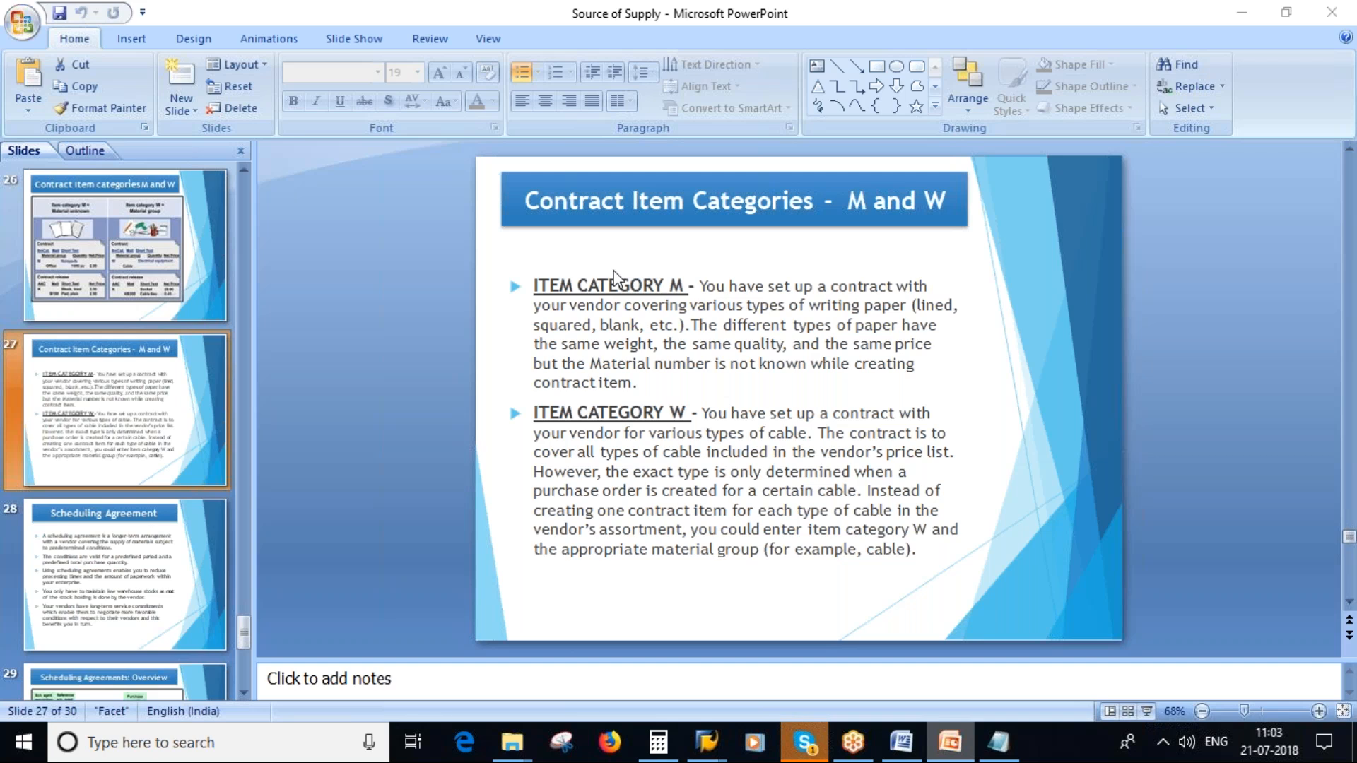
left_click(658, 286)
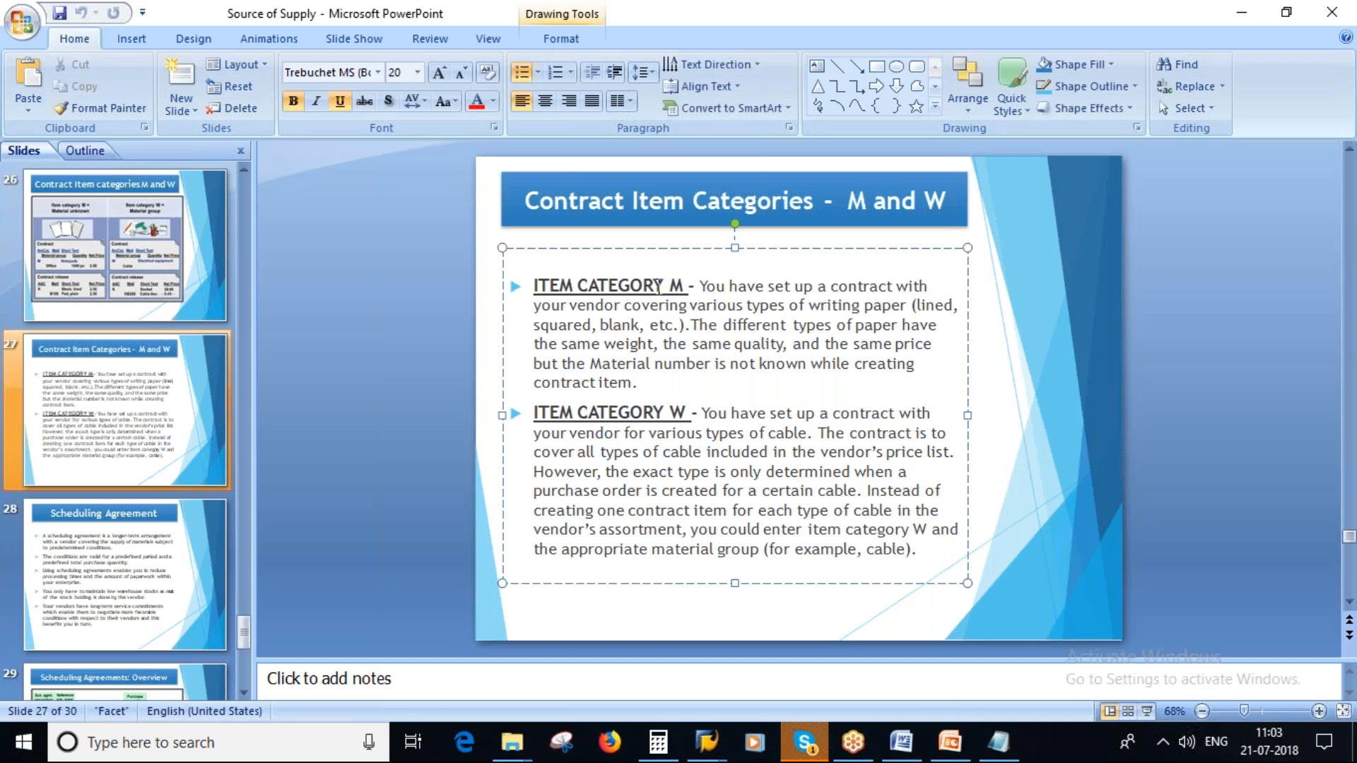
right_click(656, 412)
key("Escape")
left_click(99, 263)
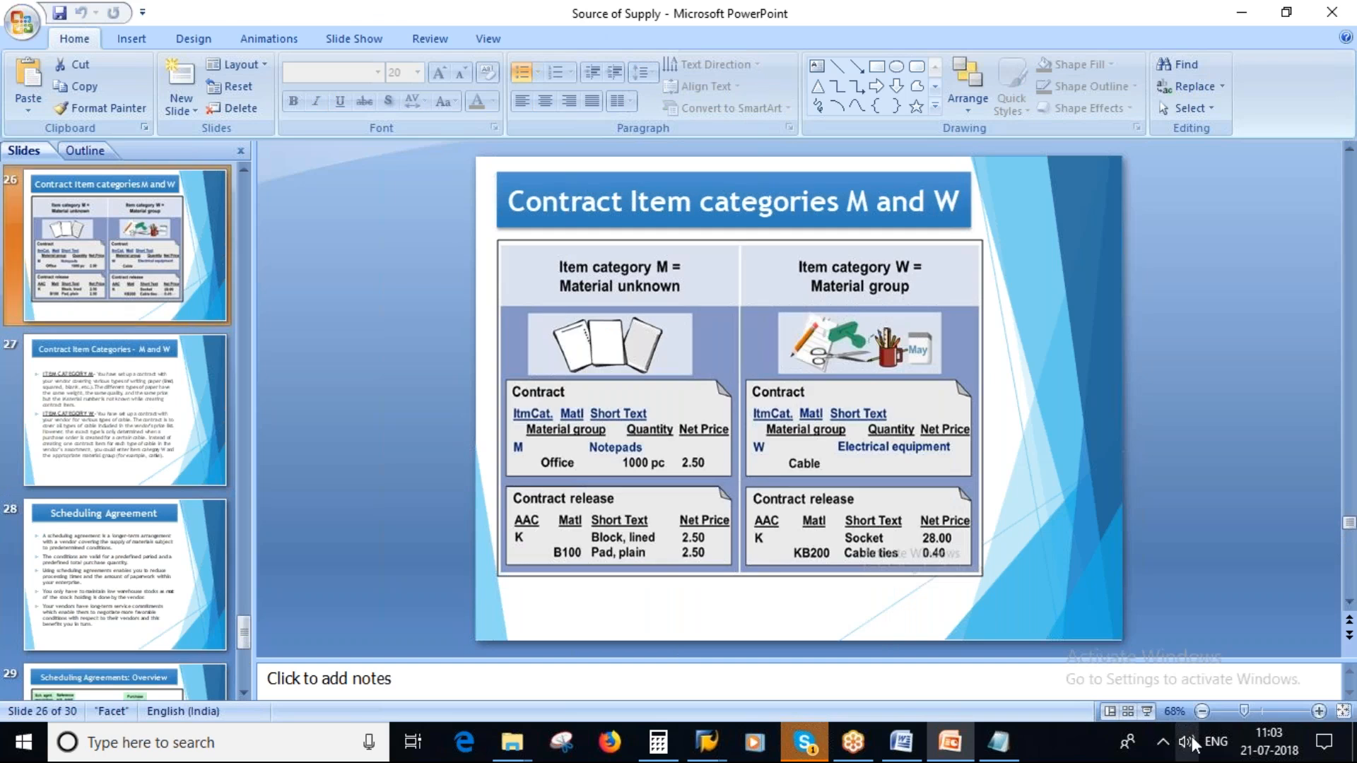
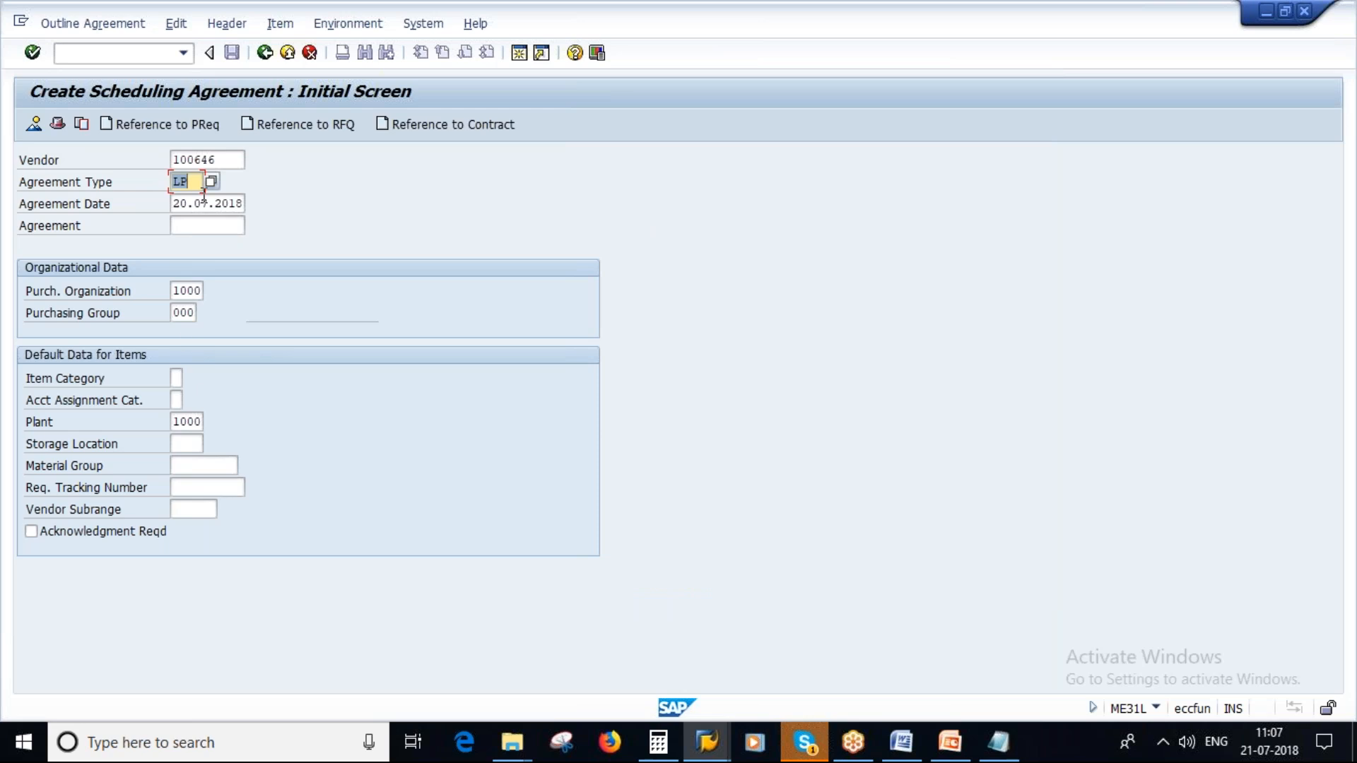
- Accept the initial data for the LP scheduling agreement and set its validity end to 31.12.2019
left_click(183, 292)
left_click(181, 309)
left_click(188, 424)
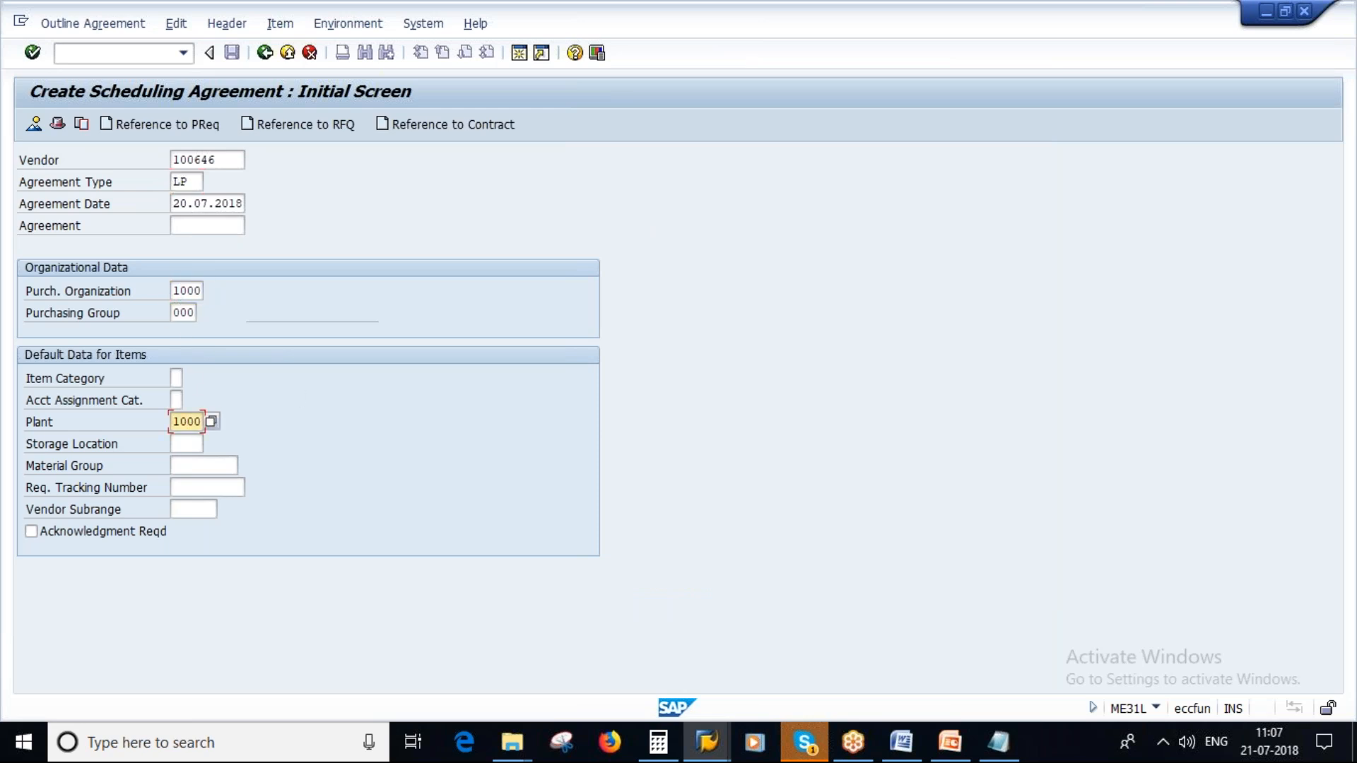
key("Return")
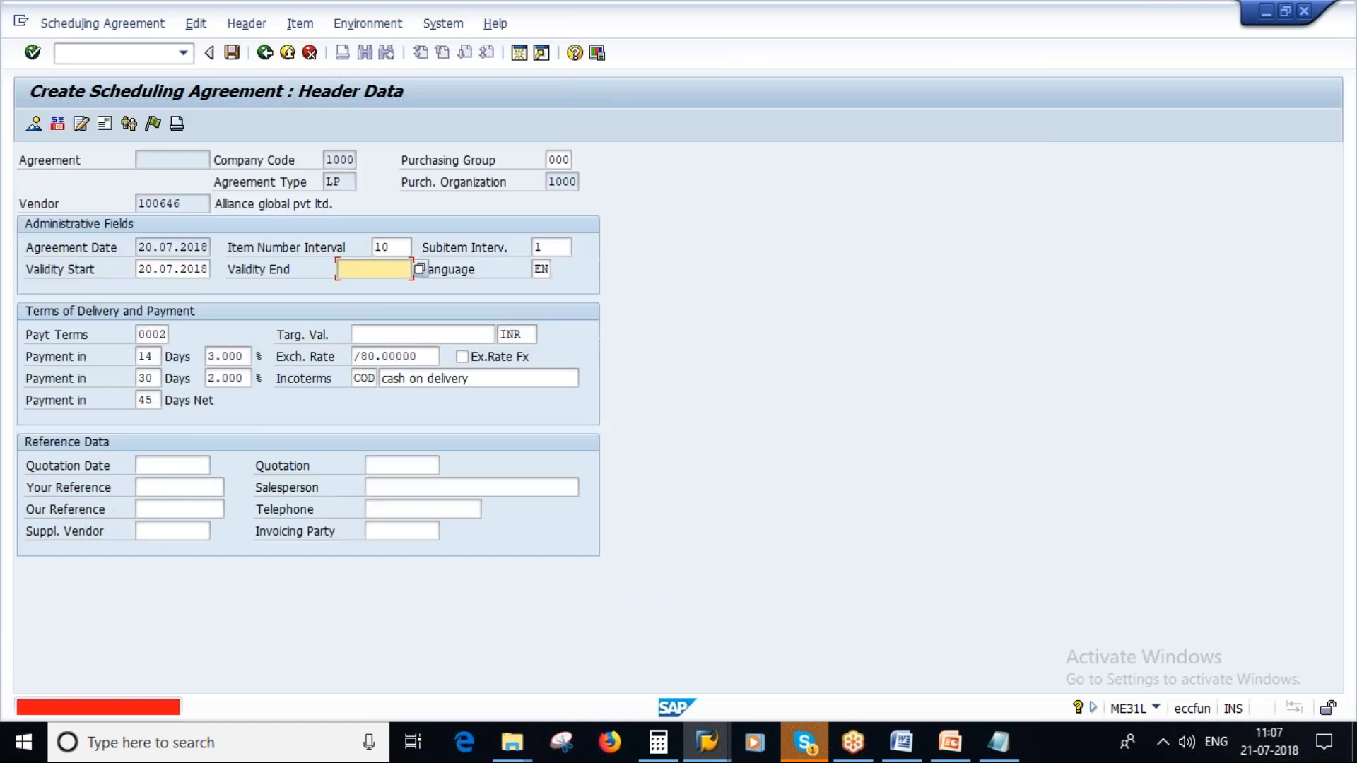
type("31.12.2019")
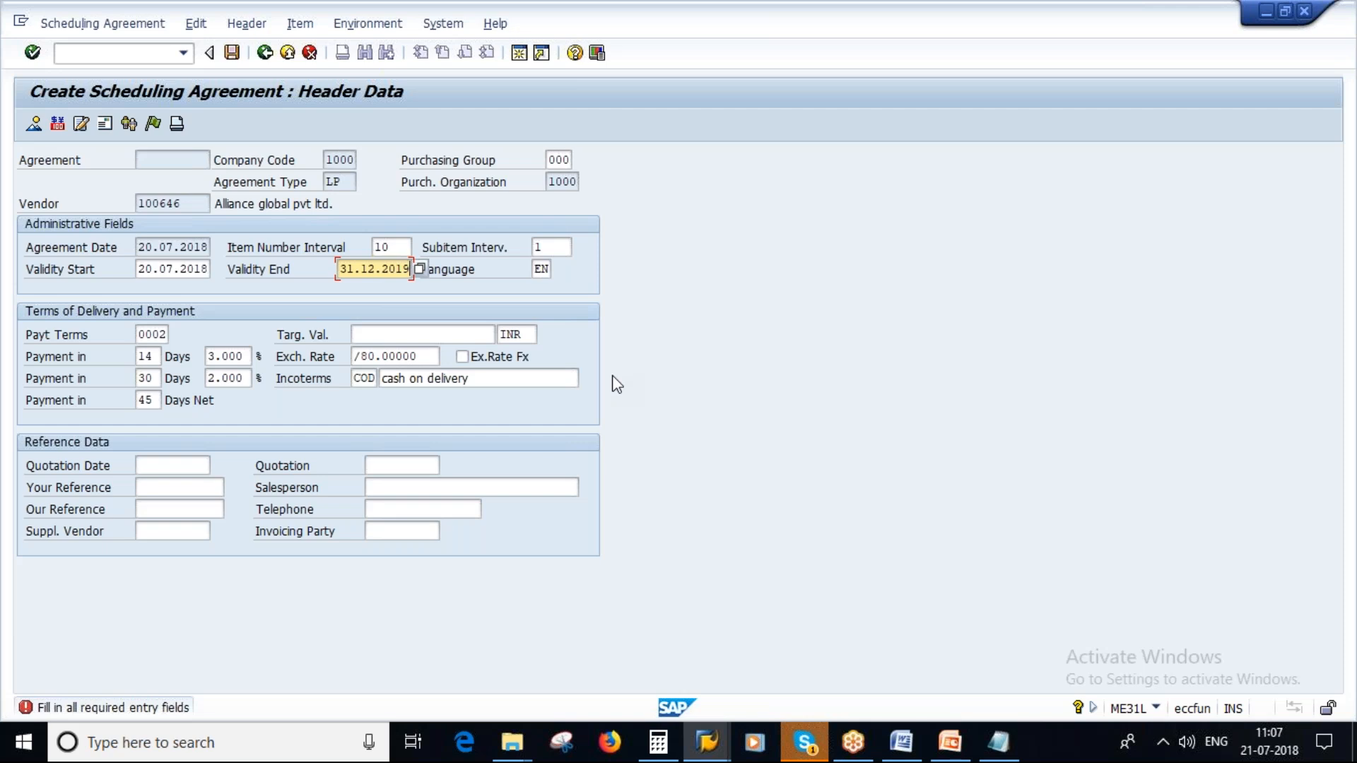
key("Return")
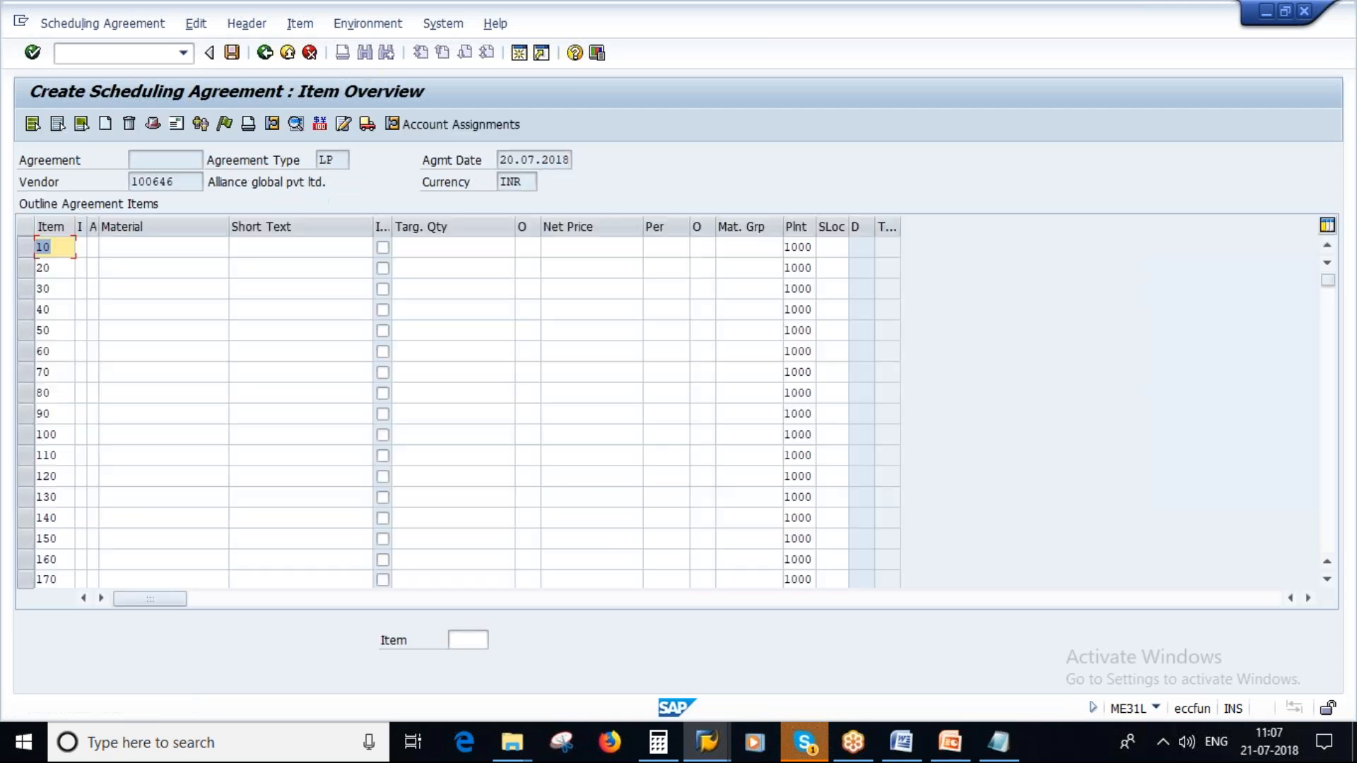
left_click(132, 248)
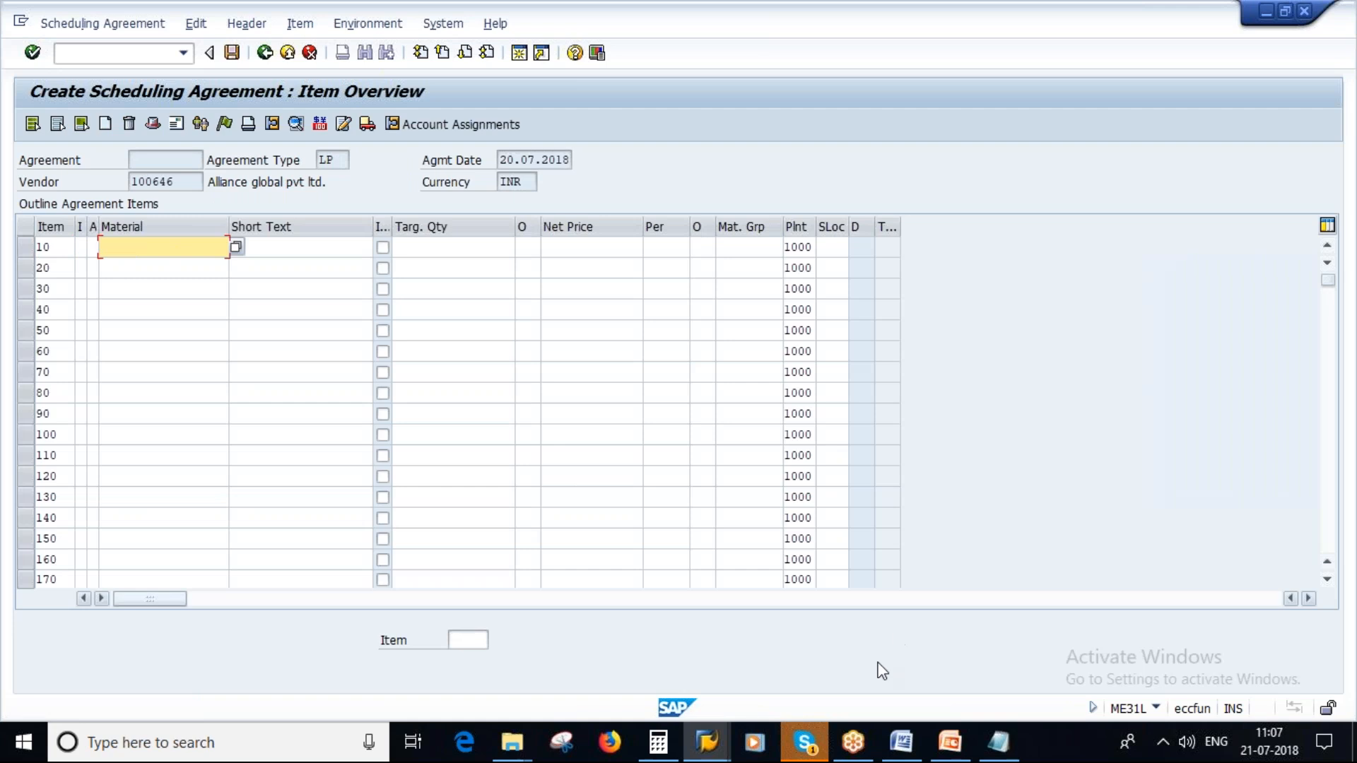
left_click(700, 756)
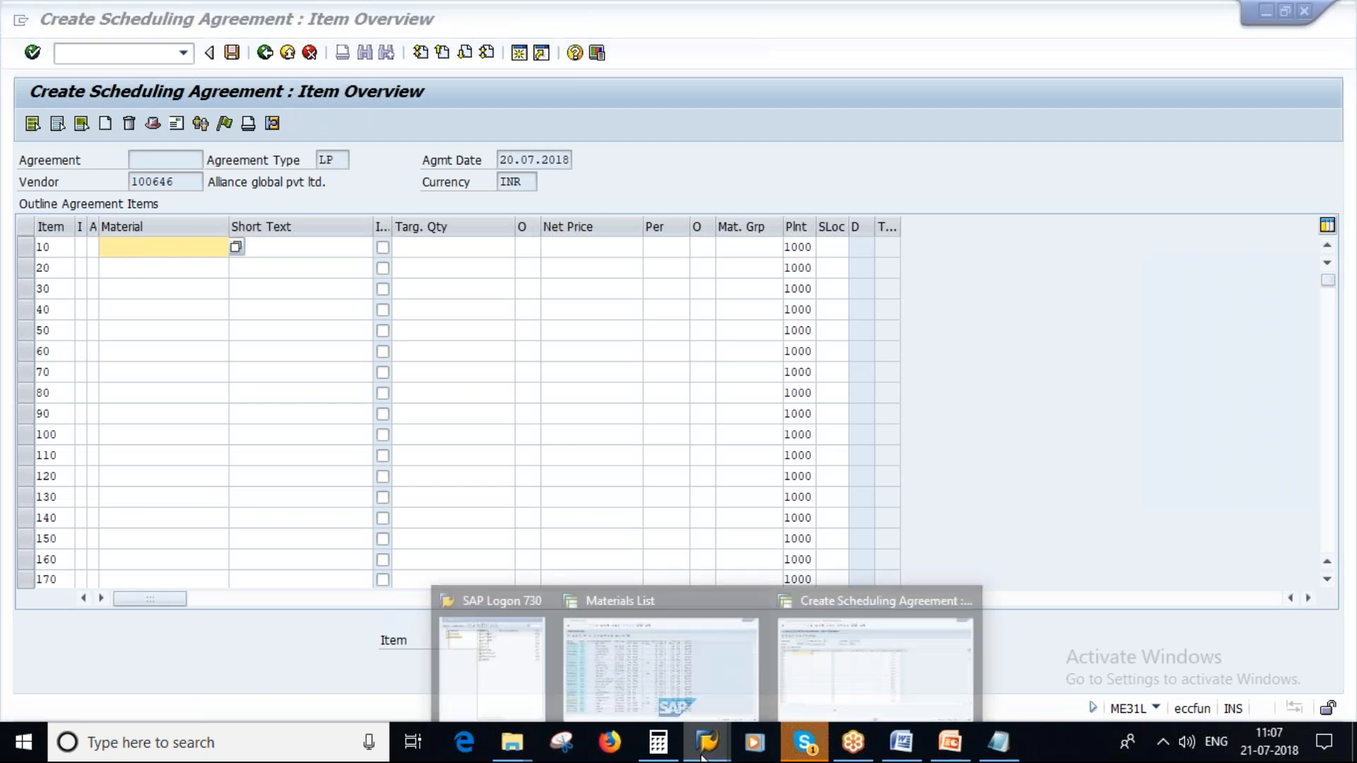
left_click(690, 655)
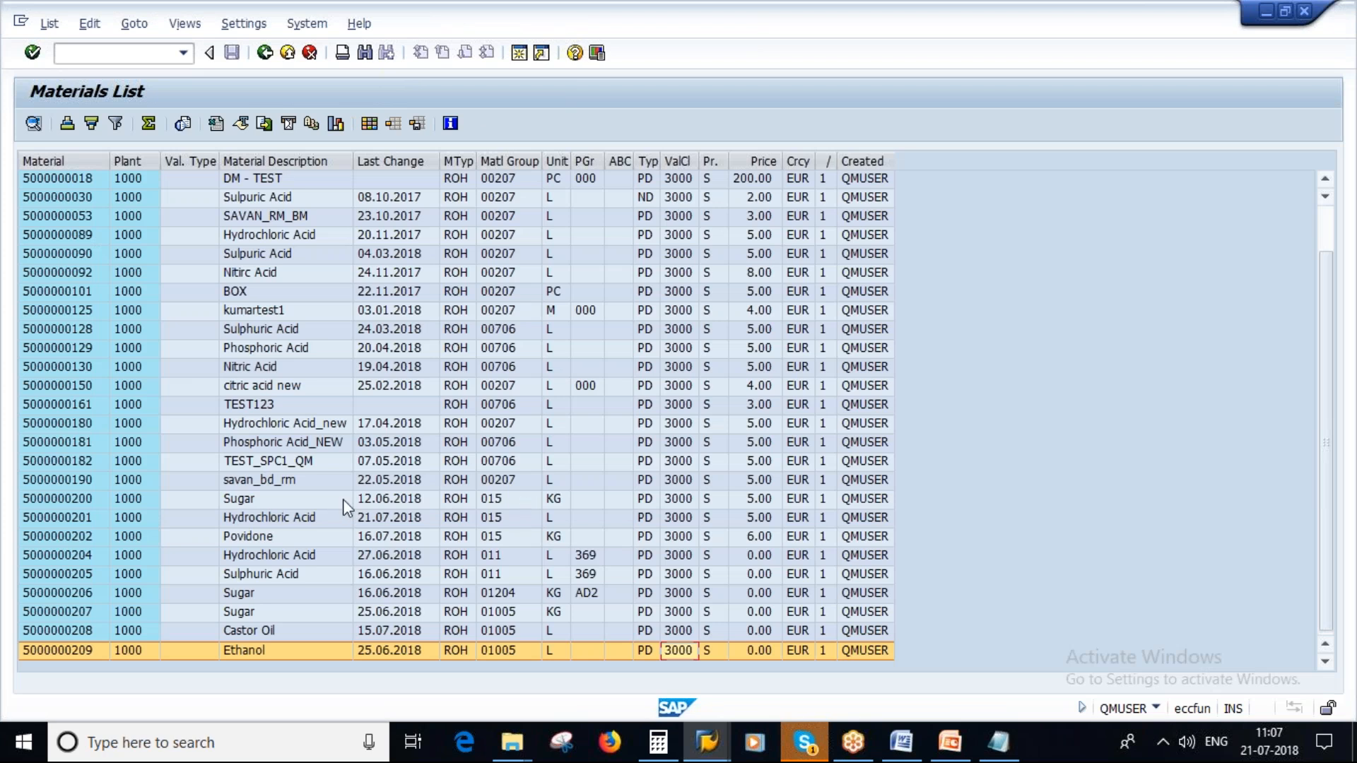
left_click(76, 499)
left_click(71, 503)
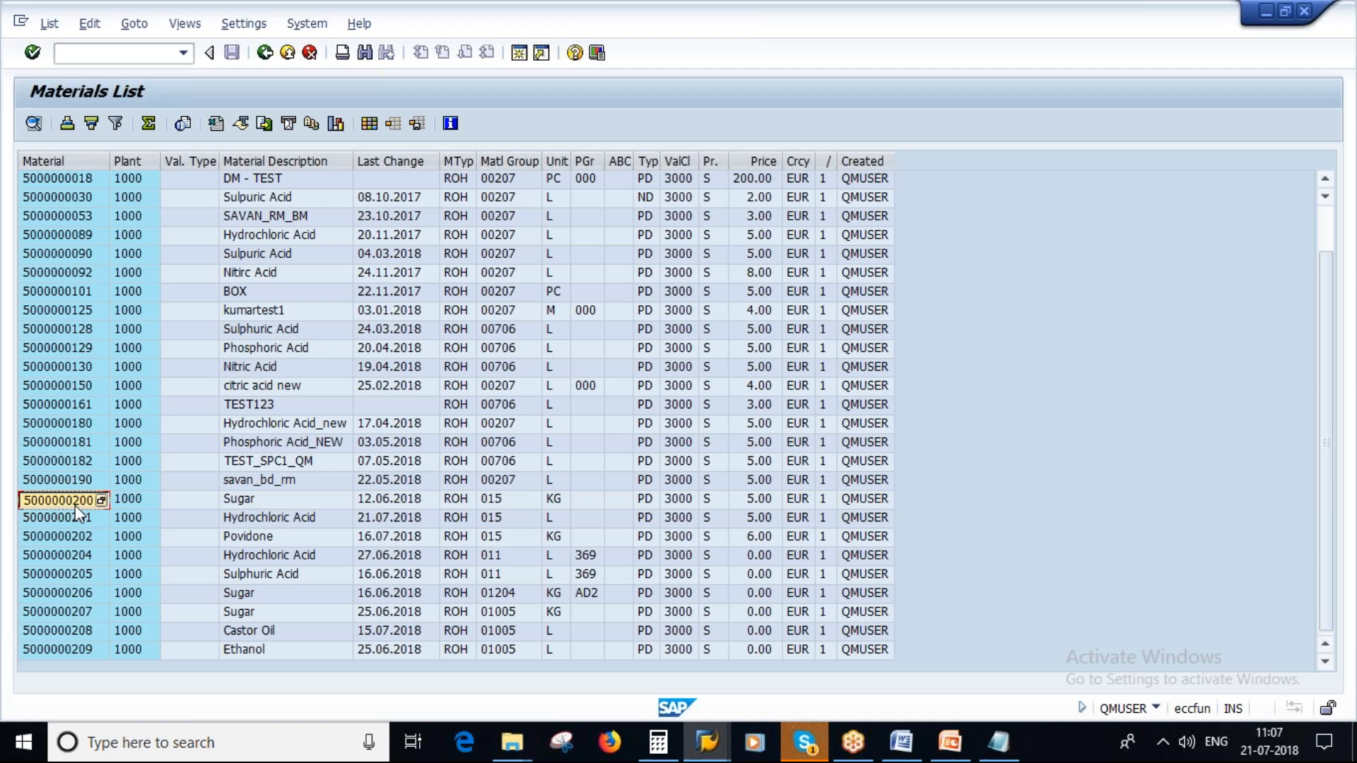
key("Return")
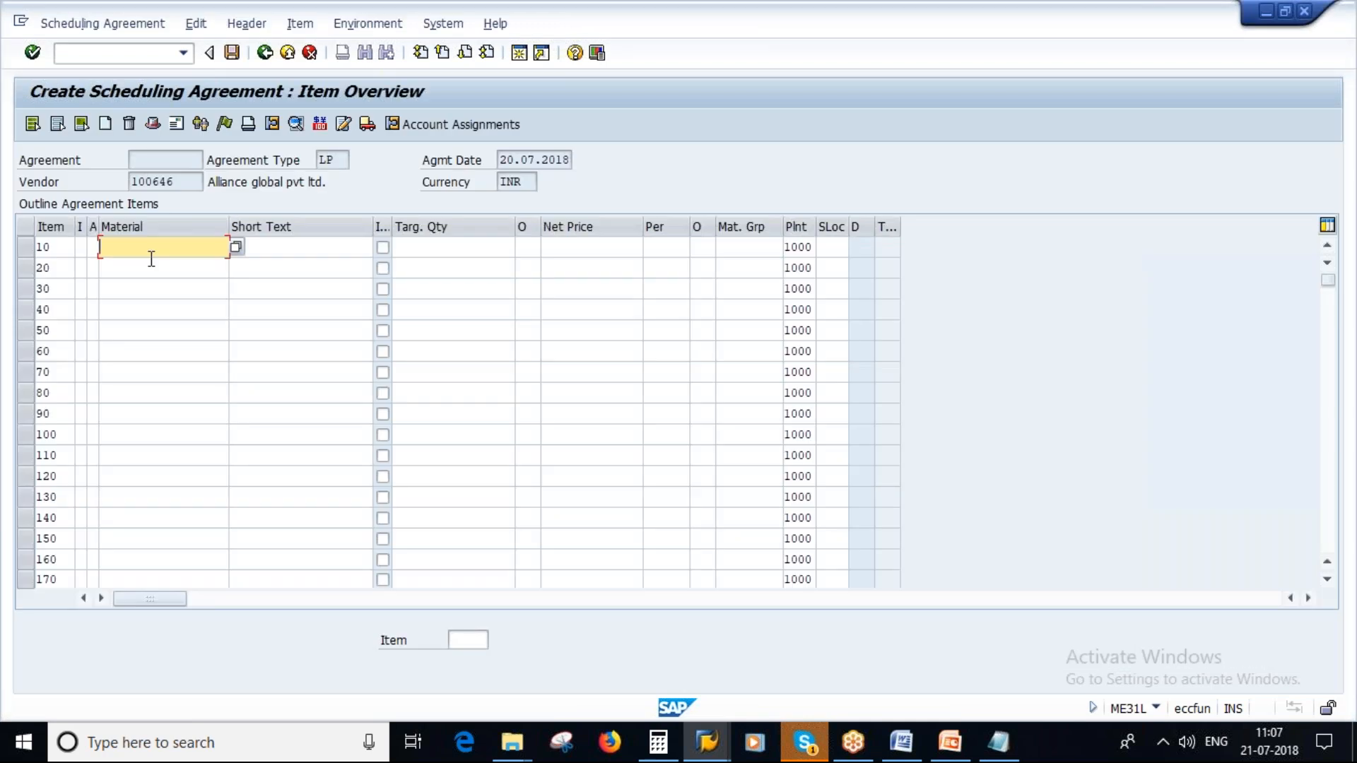
- Set item 10's target quantity to 1000 and its net price to 10
left_click(433, 249)
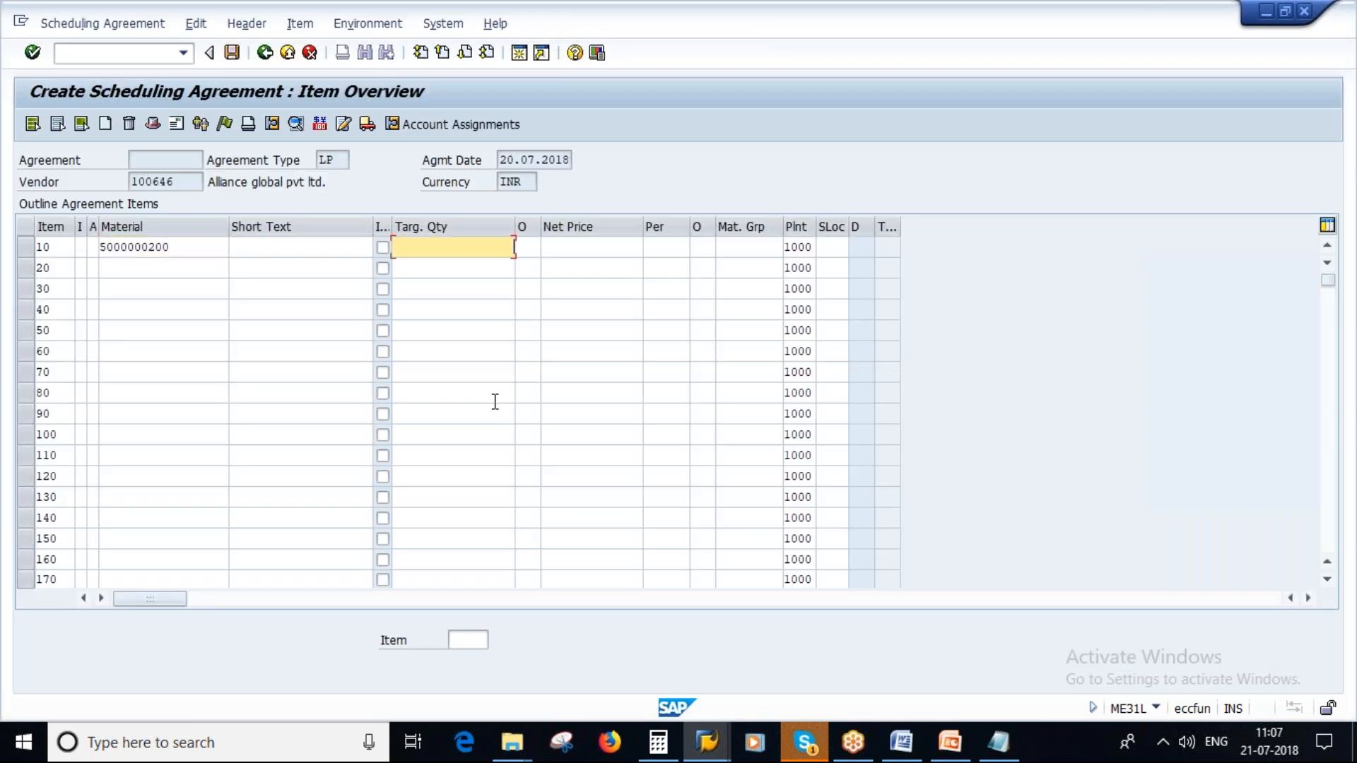
type("1000")
key("Return")
type("10")
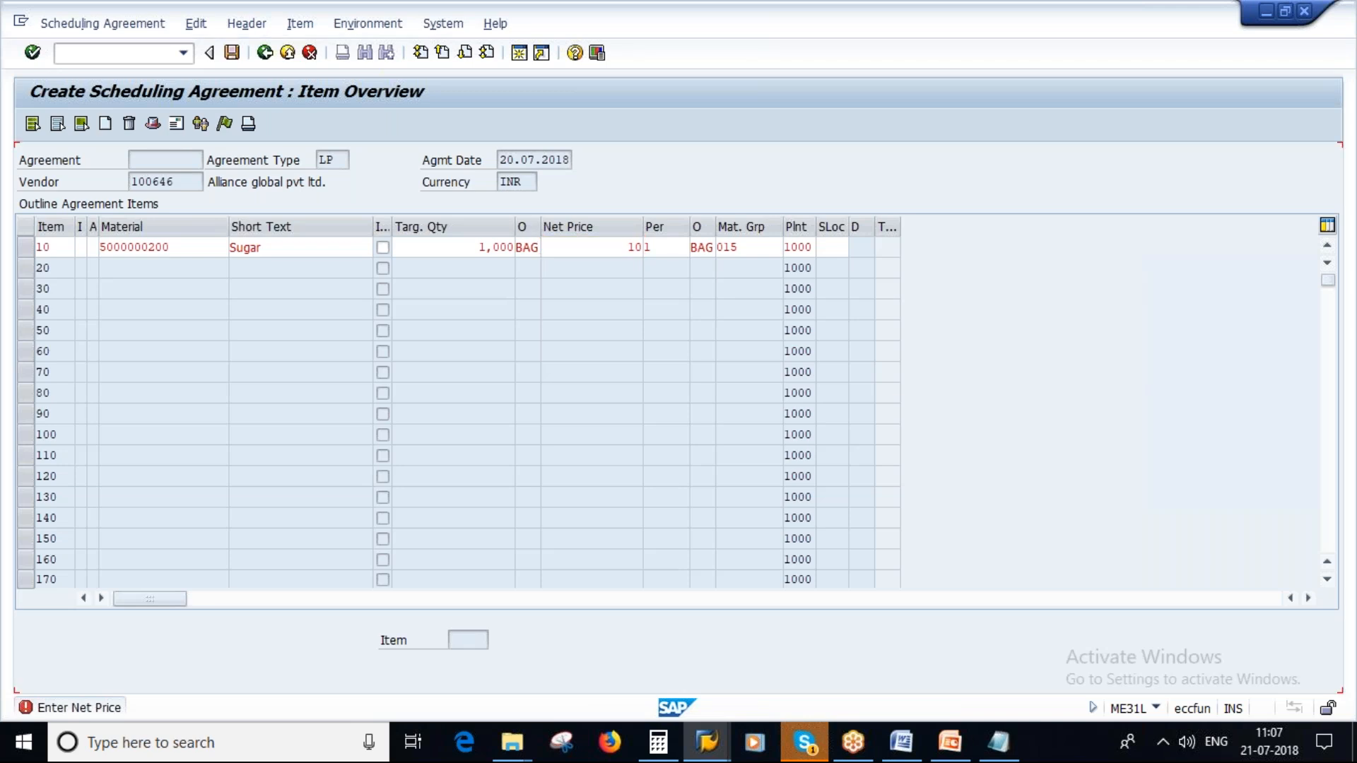
key("Return")
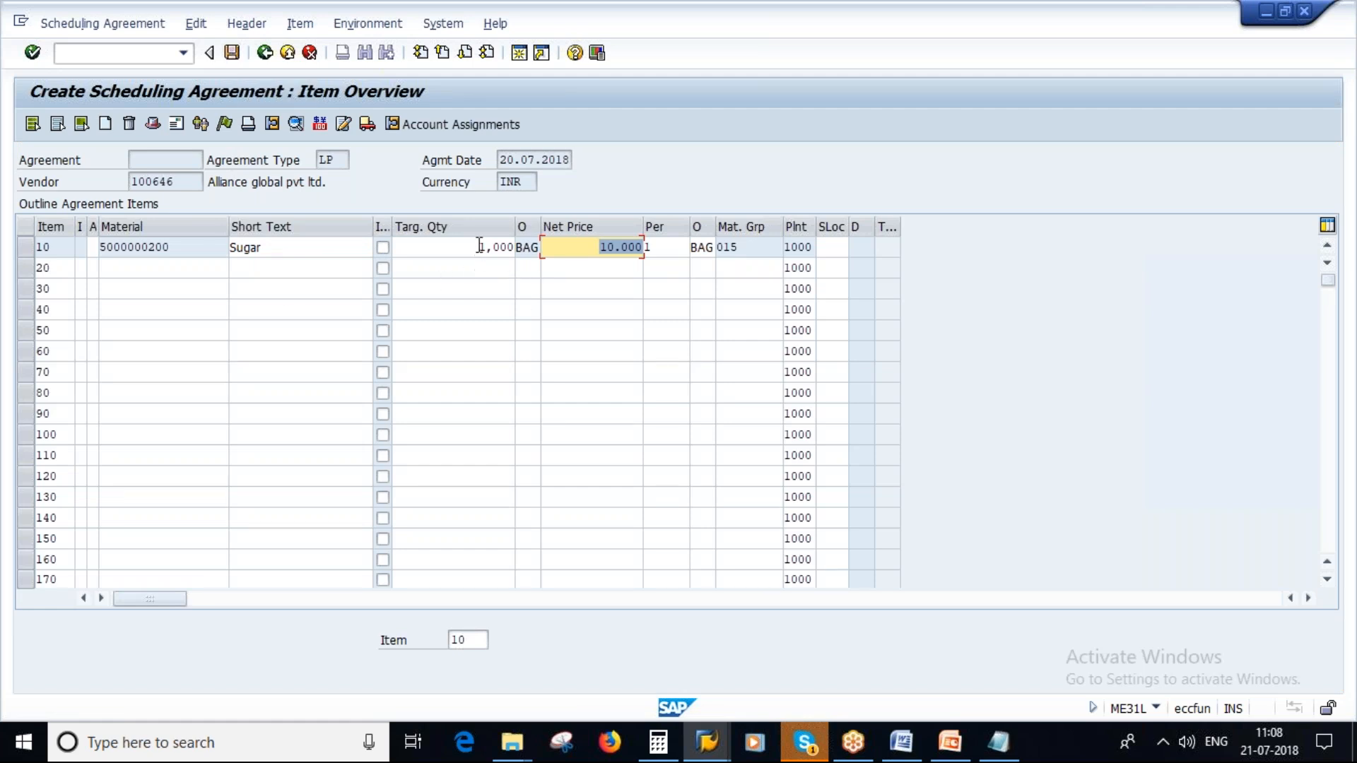
- Check the Sugar item's target quantity and details, return to the item overview and save the scheduling agreement
left_click(479, 246)
left_click(501, 248)
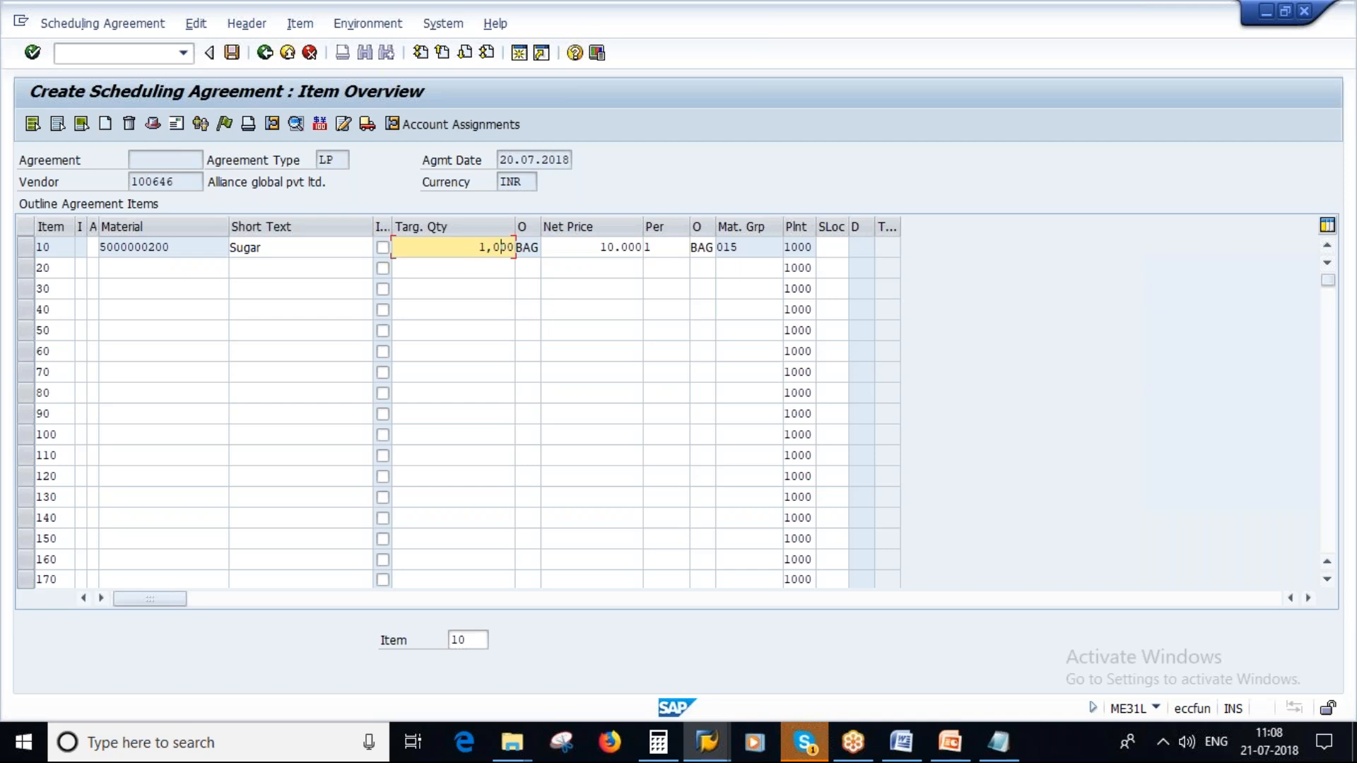
double_click(242, 249)
left_click(265, 53)
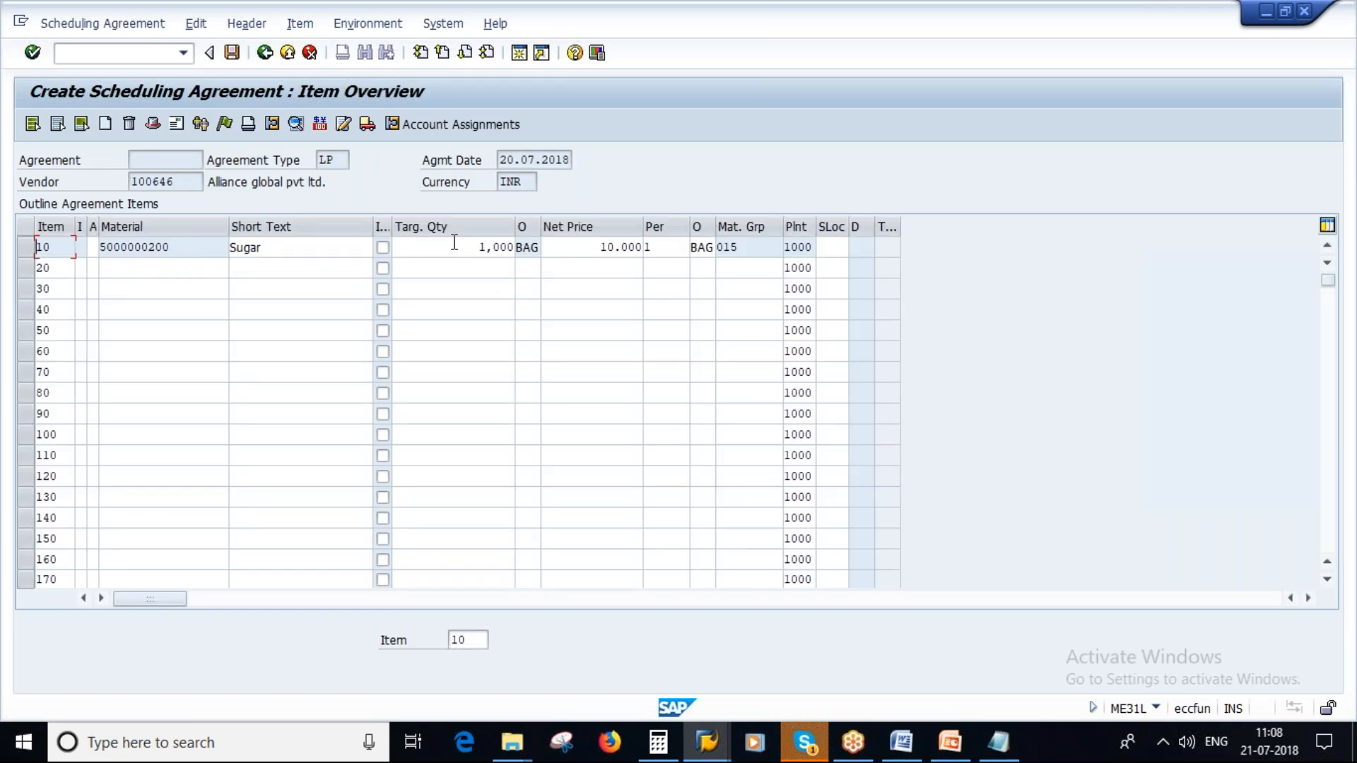
left_click(231, 53)
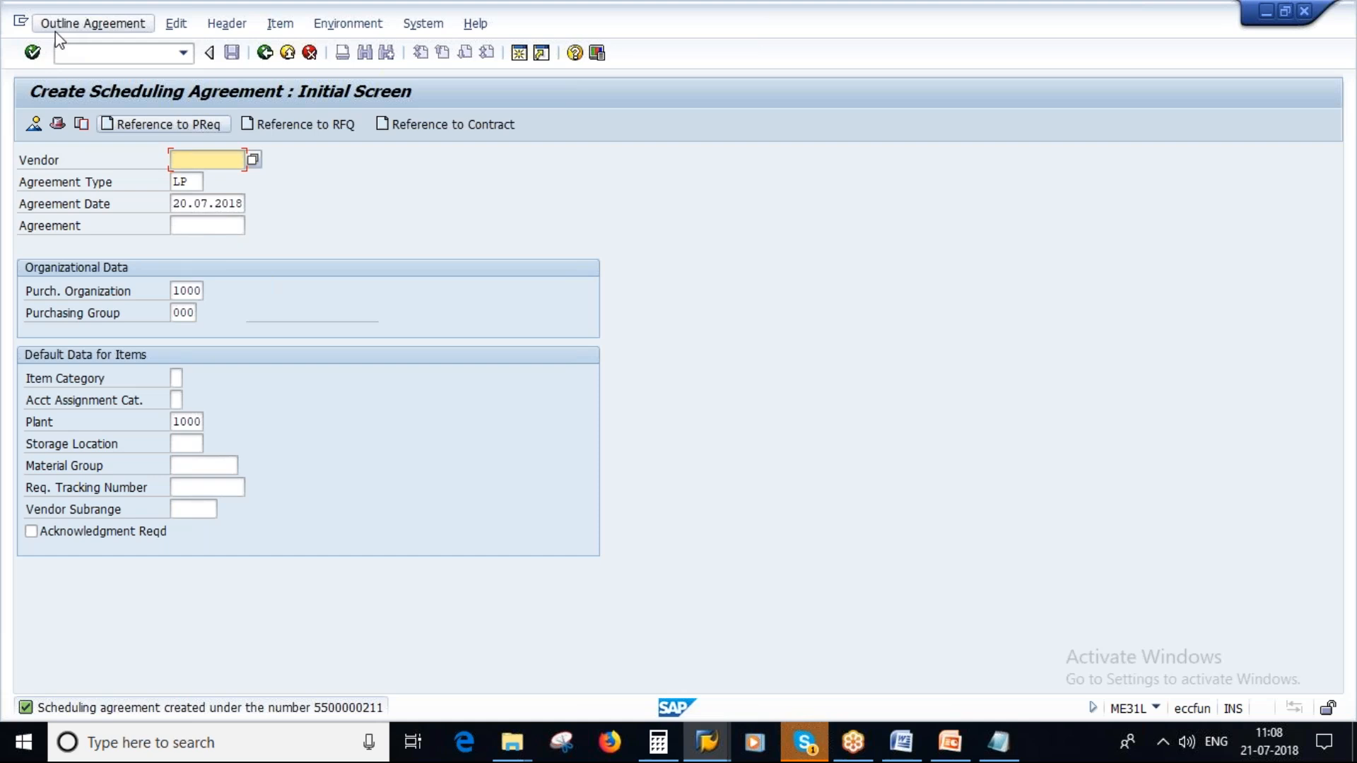
- Open the change screen for scheduling agreements, copy the new agreement's number and leave the screen
left_click(75, 25)
left_click(83, 92)
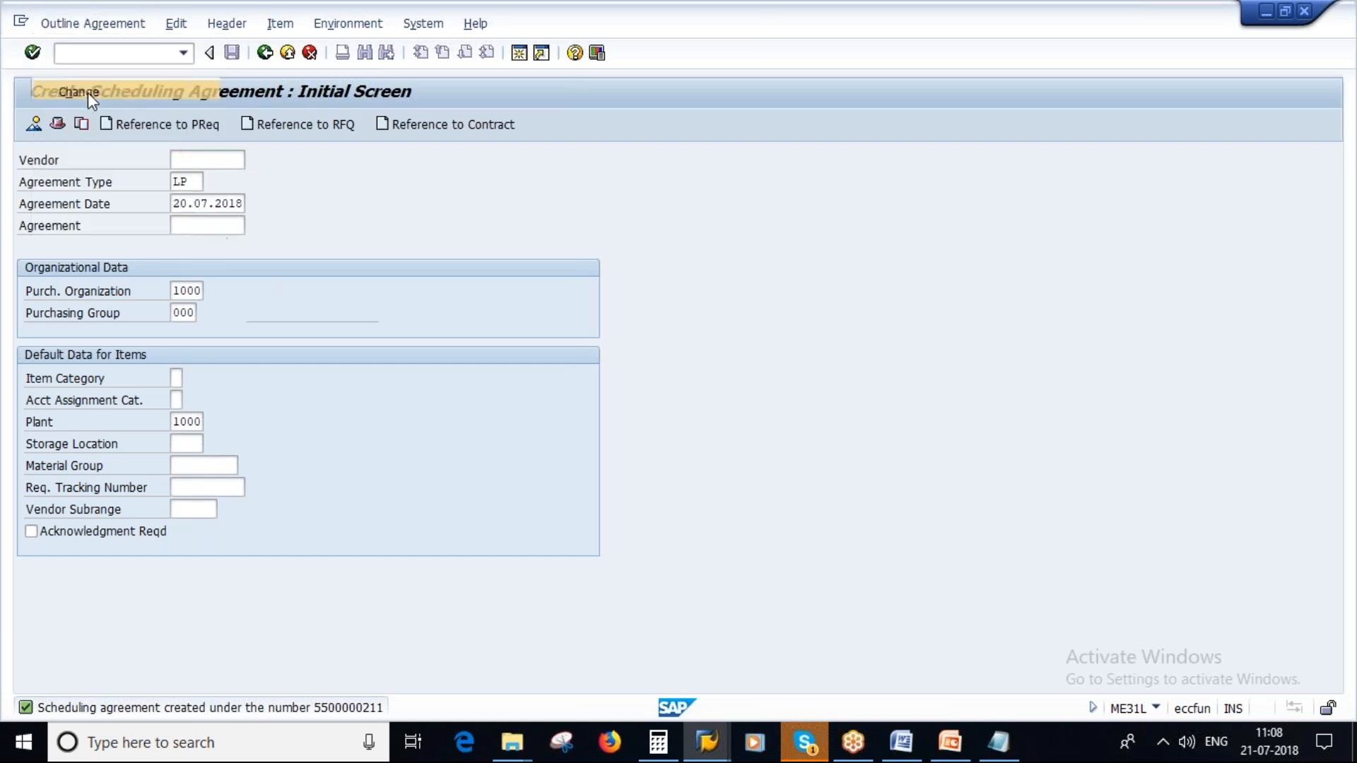
left_click(131, 203)
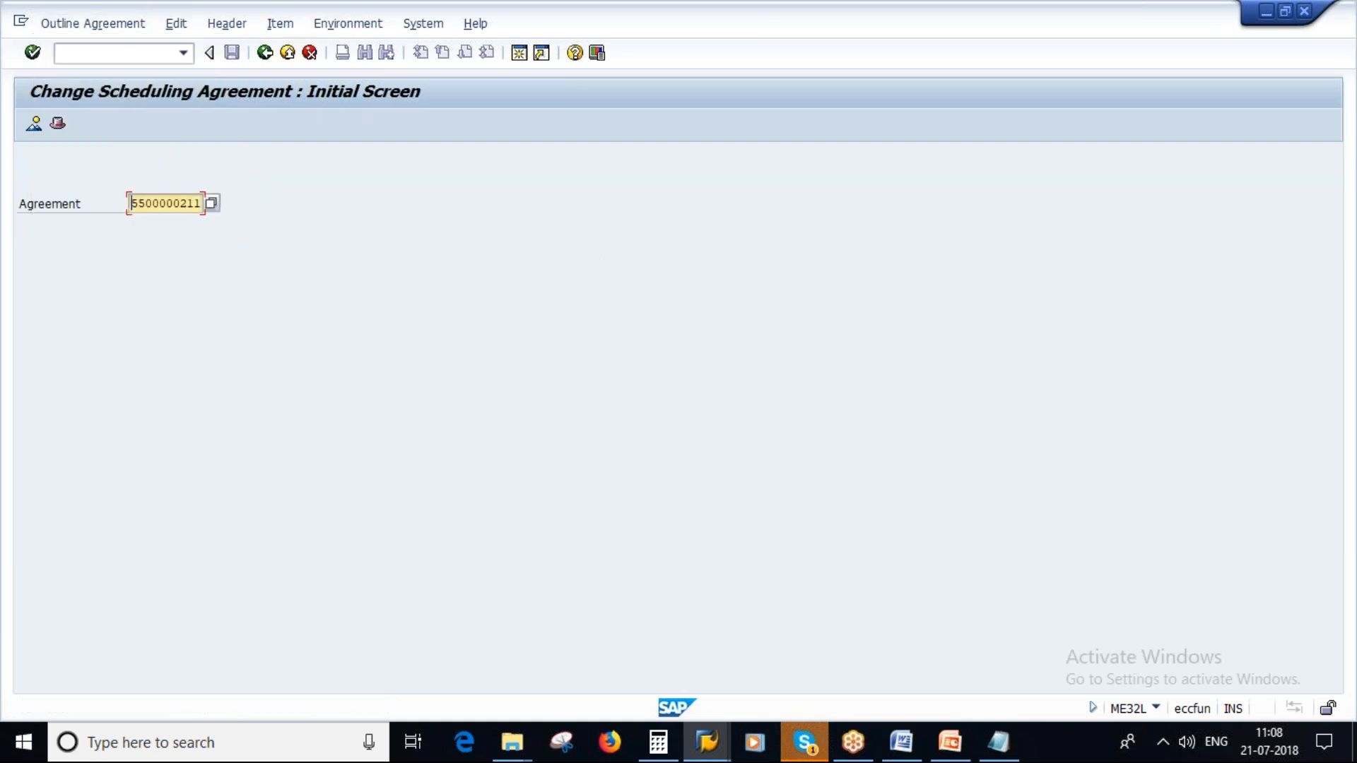
left_click_drag(131, 204, 203, 204)
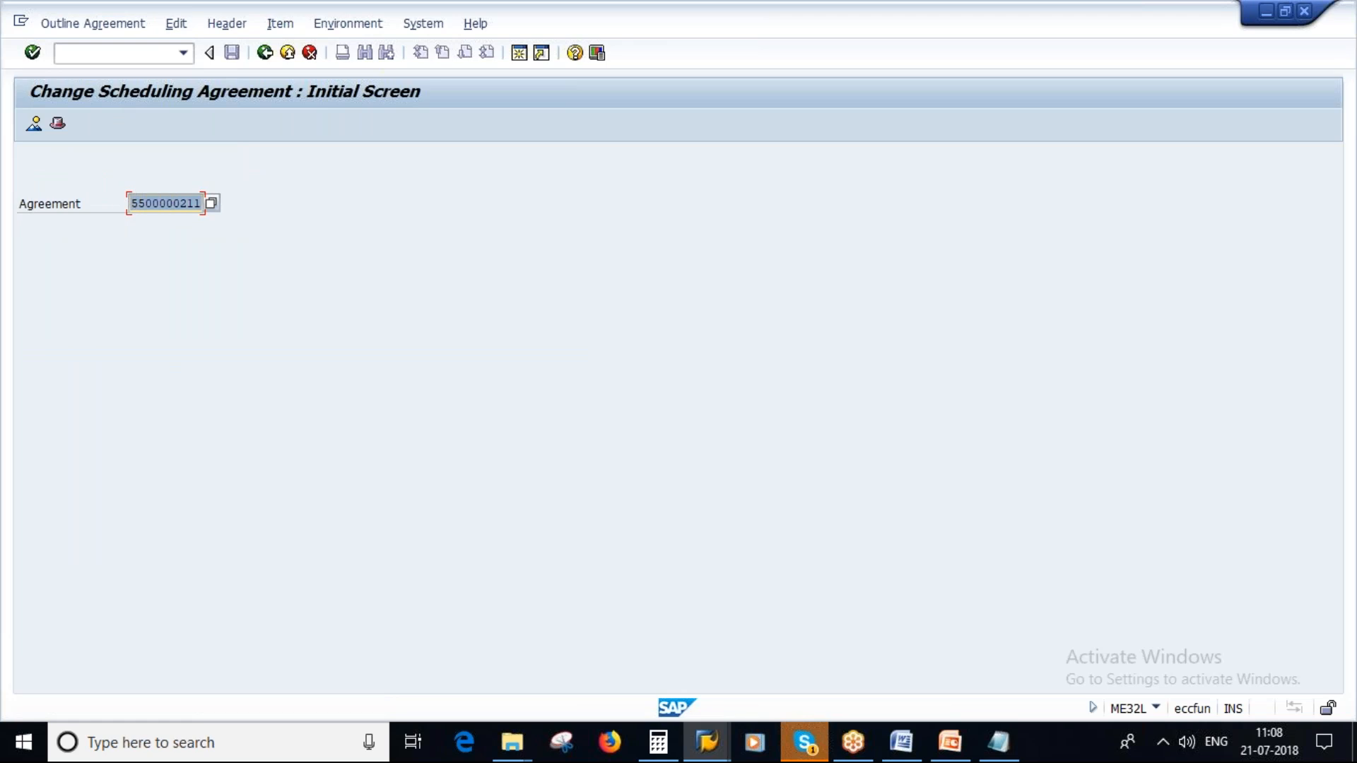
left_click(263, 54)
- Start transaction ME38 and open the newly created scheduling agreement for schedule maintenance
type("me38")
key("Return")
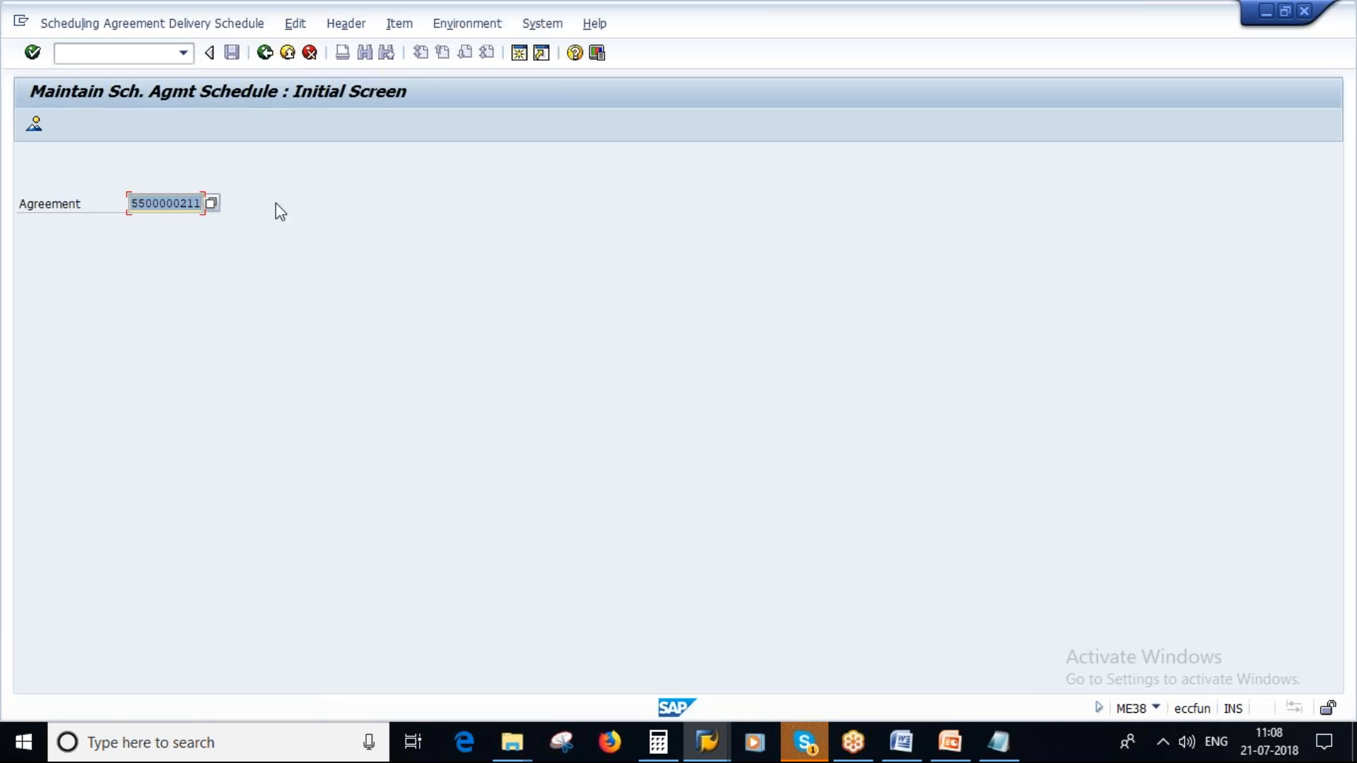
key("Return")
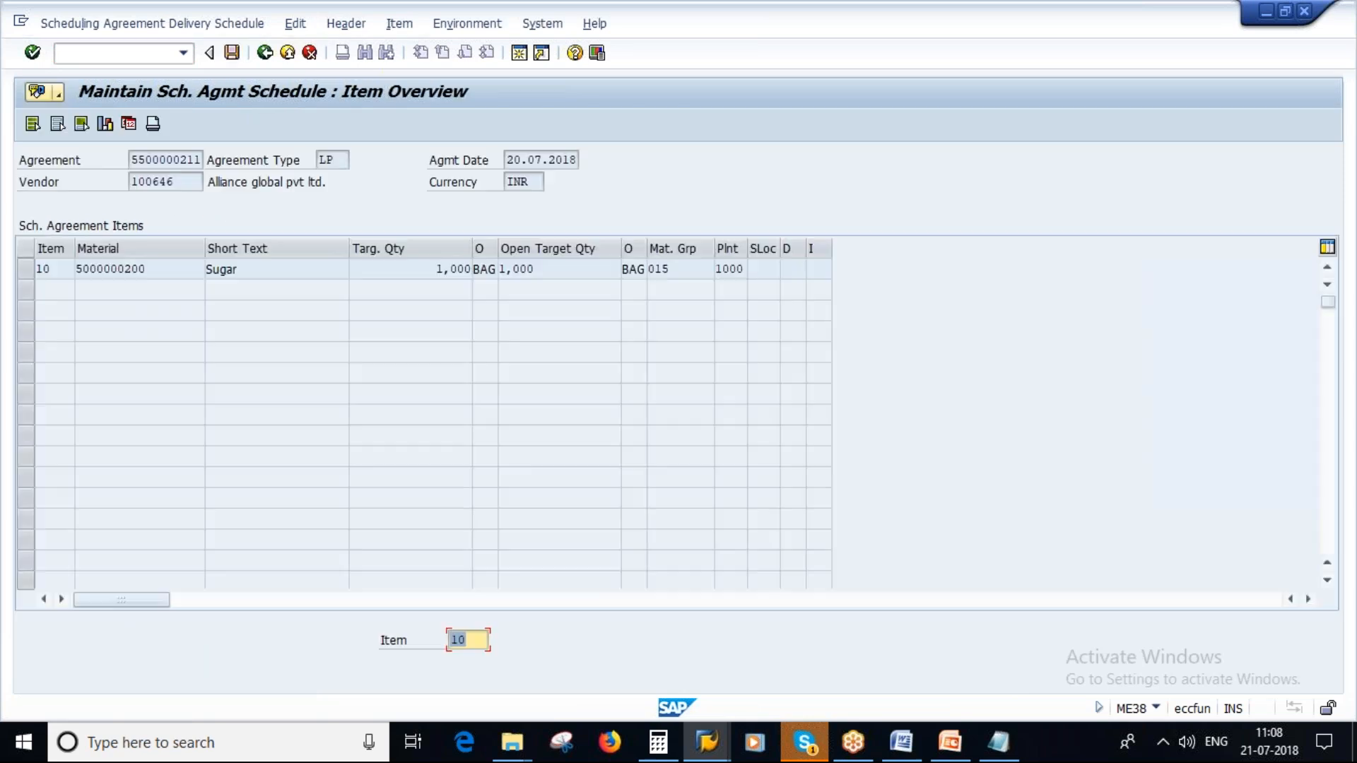
- Select item 10 (Sugar) and open its delivery schedule
left_click(26, 269)
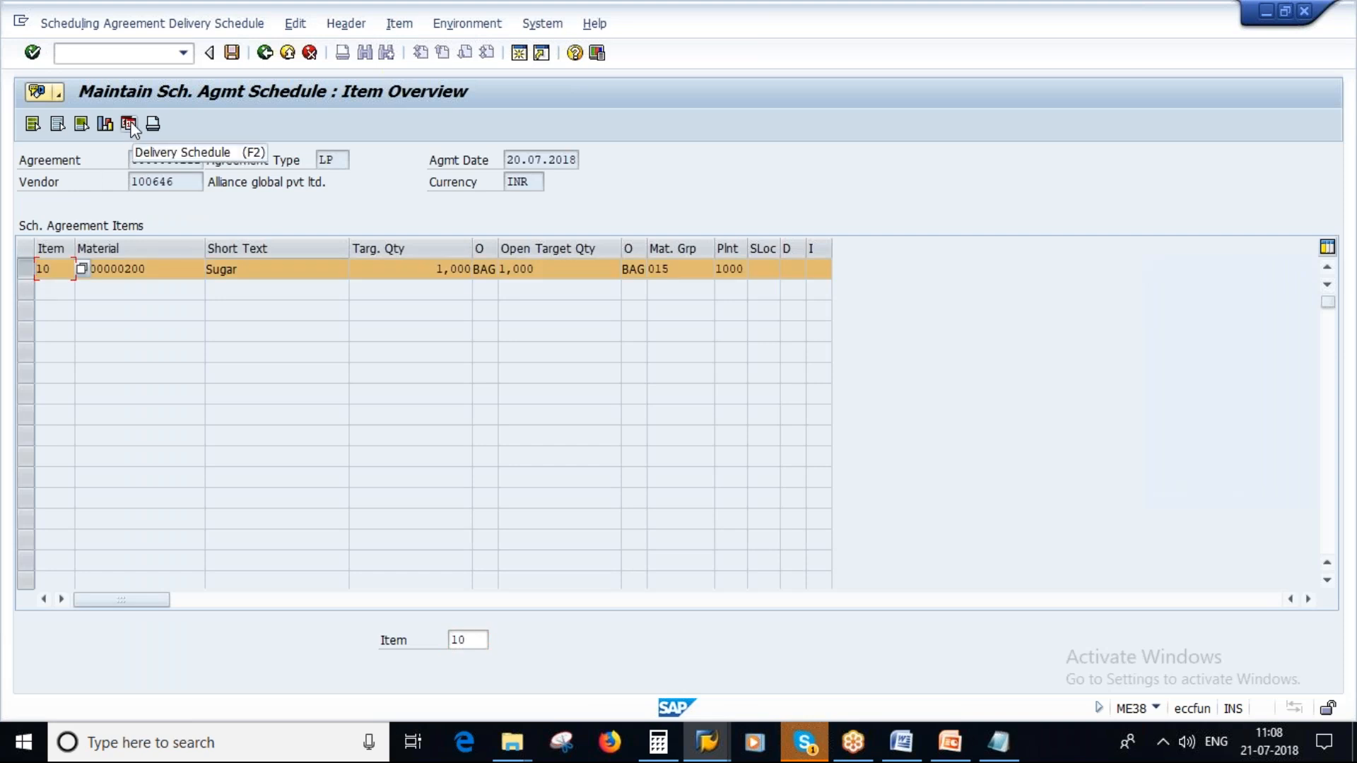
left_click_drag(433, 270, 476, 271)
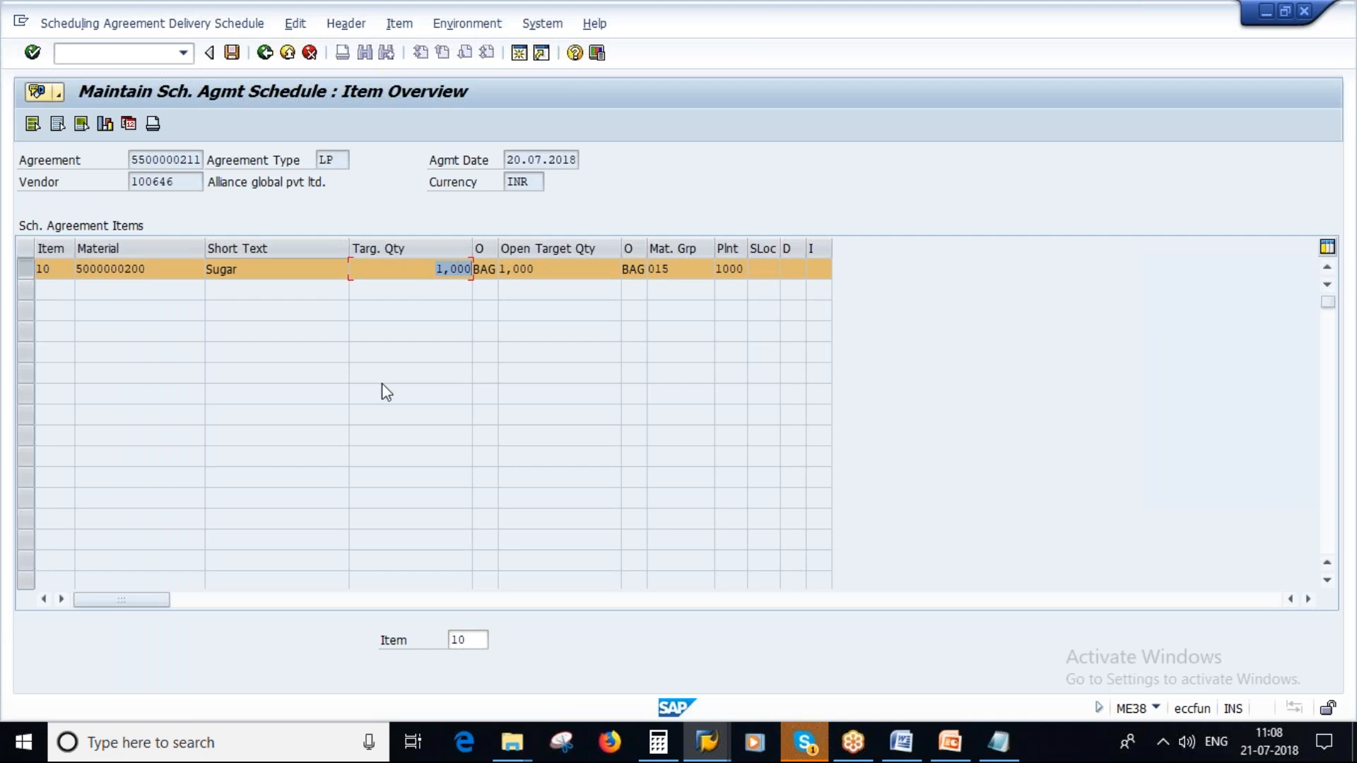
left_click(129, 126)
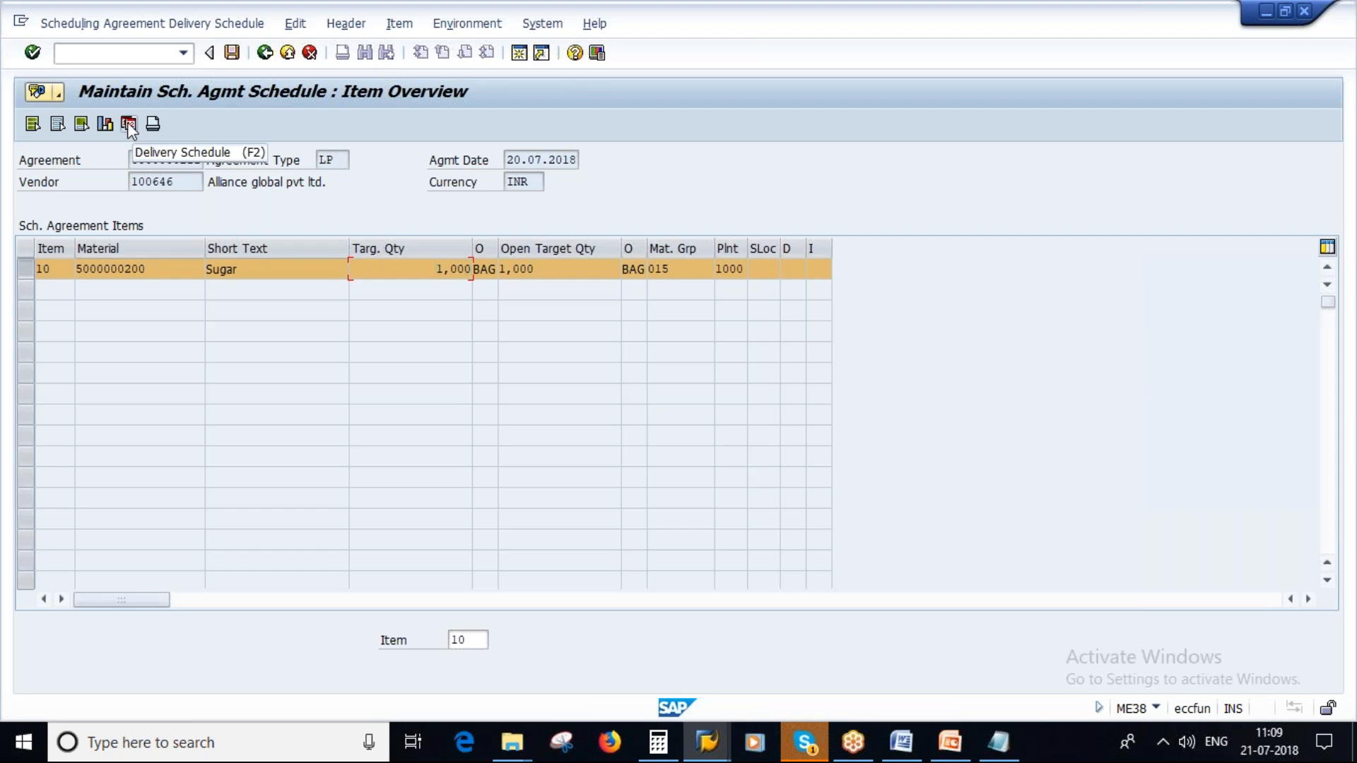
left_click(129, 124)
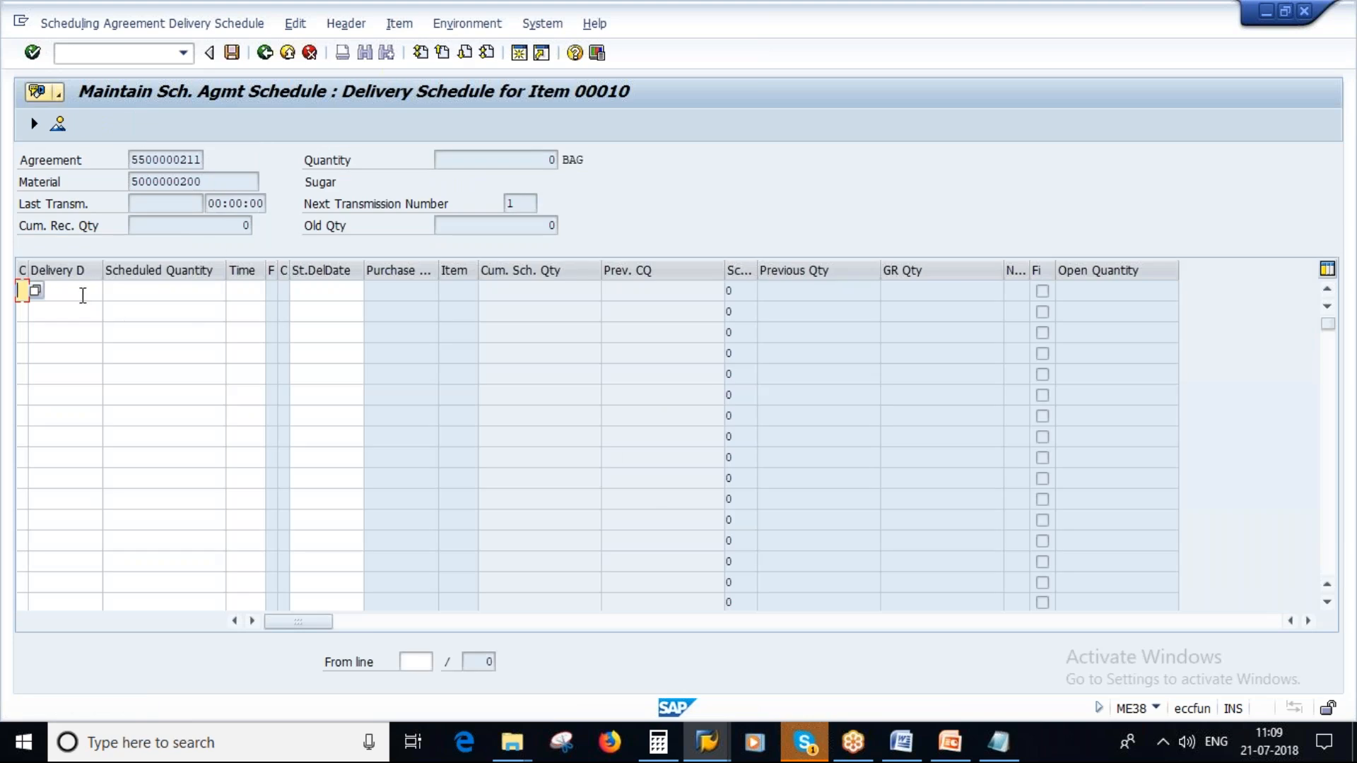
- Enter the first schedule line with delivery date 23.07.2018 and scheduled quantity 100, accepting the delivery date warning
left_click(82, 296)
left_click(112, 291)
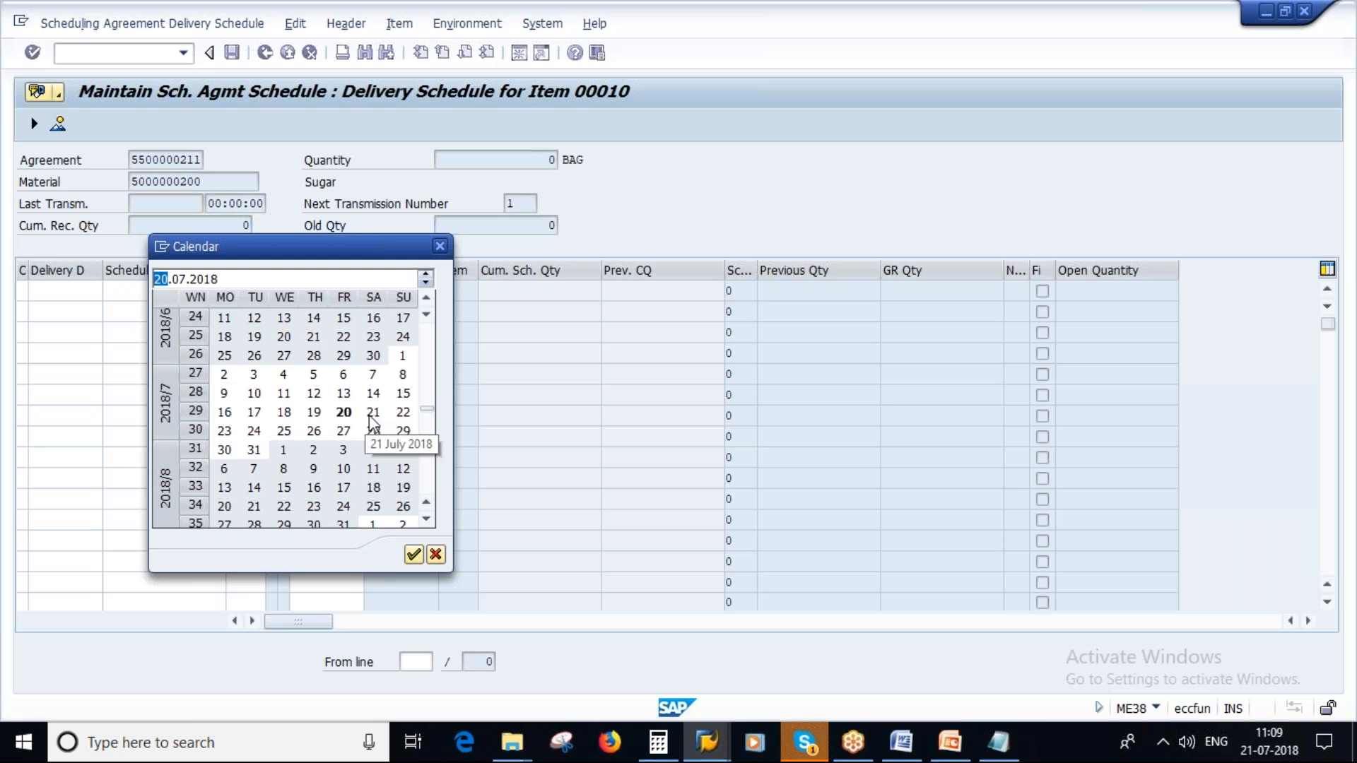
double_click(224, 431)
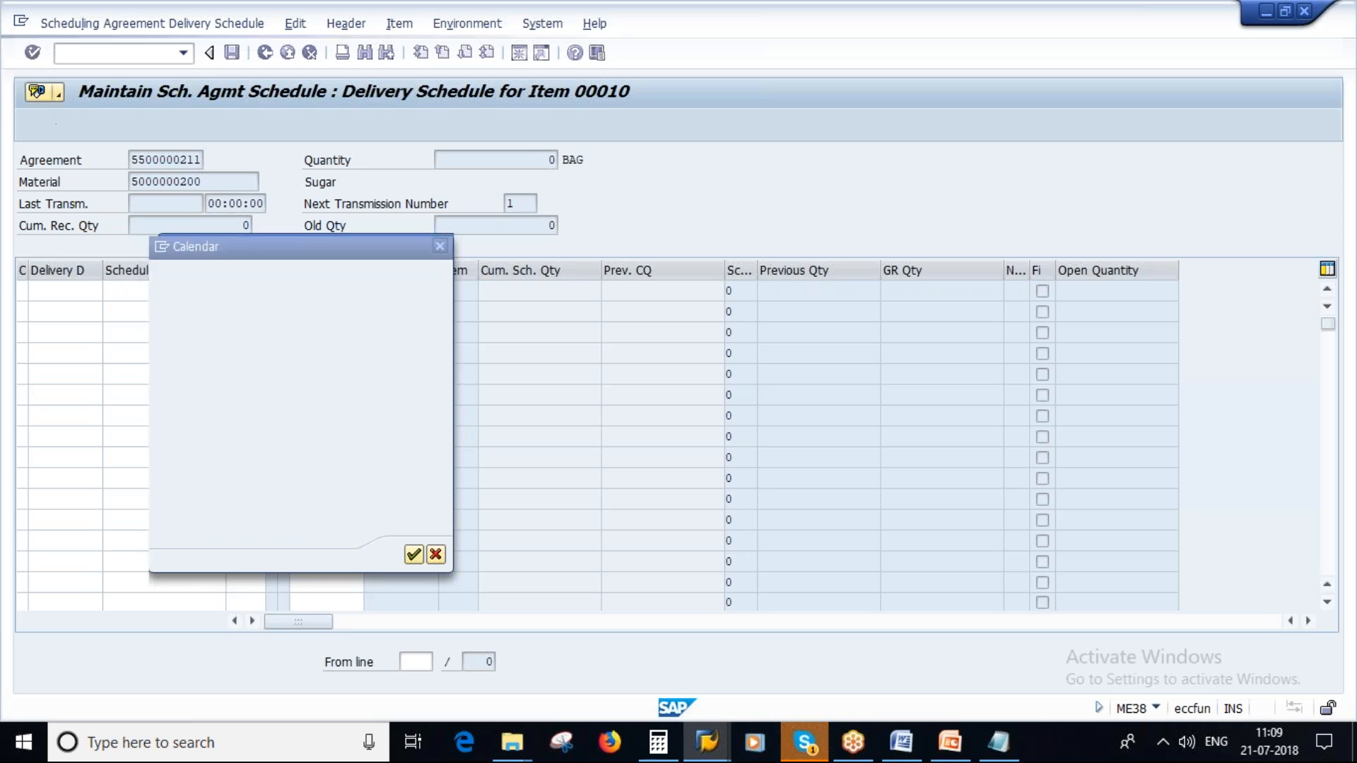
key("Tab")
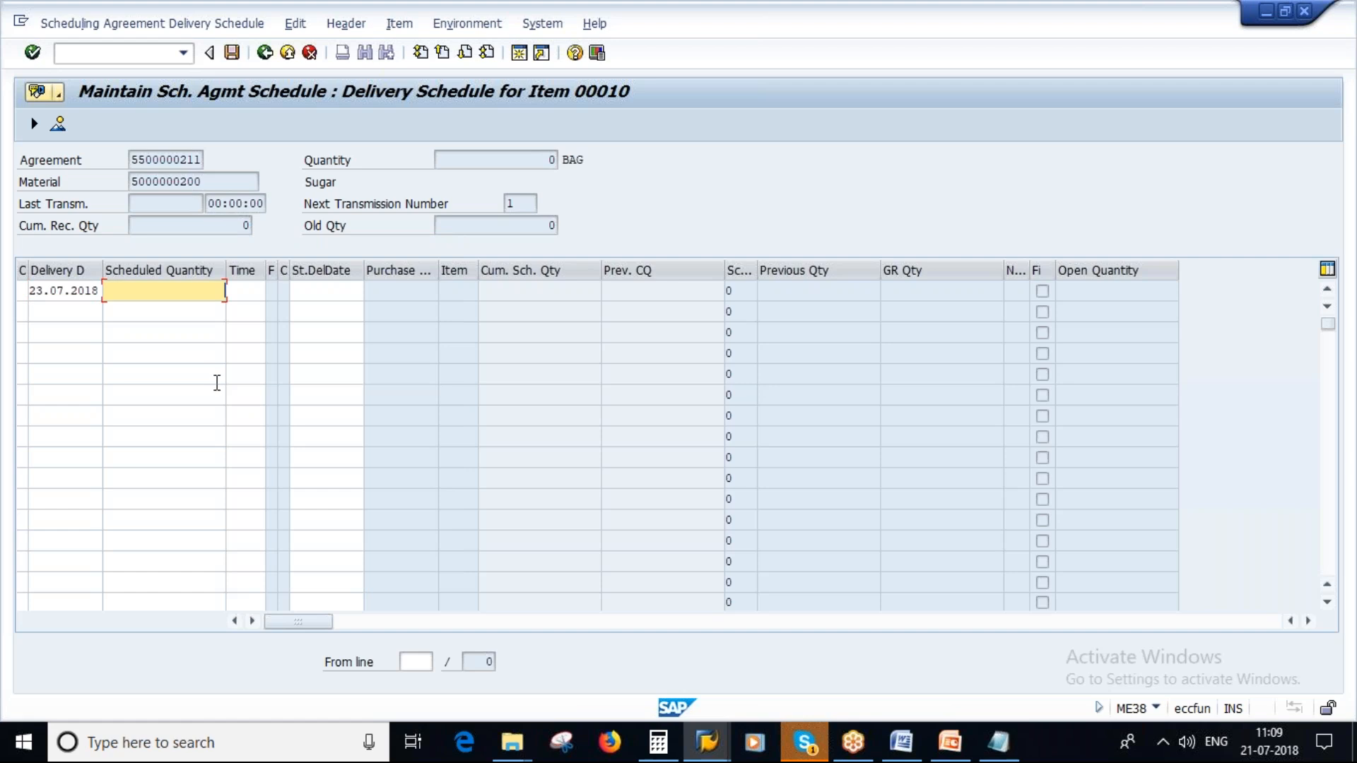
type("1000")
key("Return")
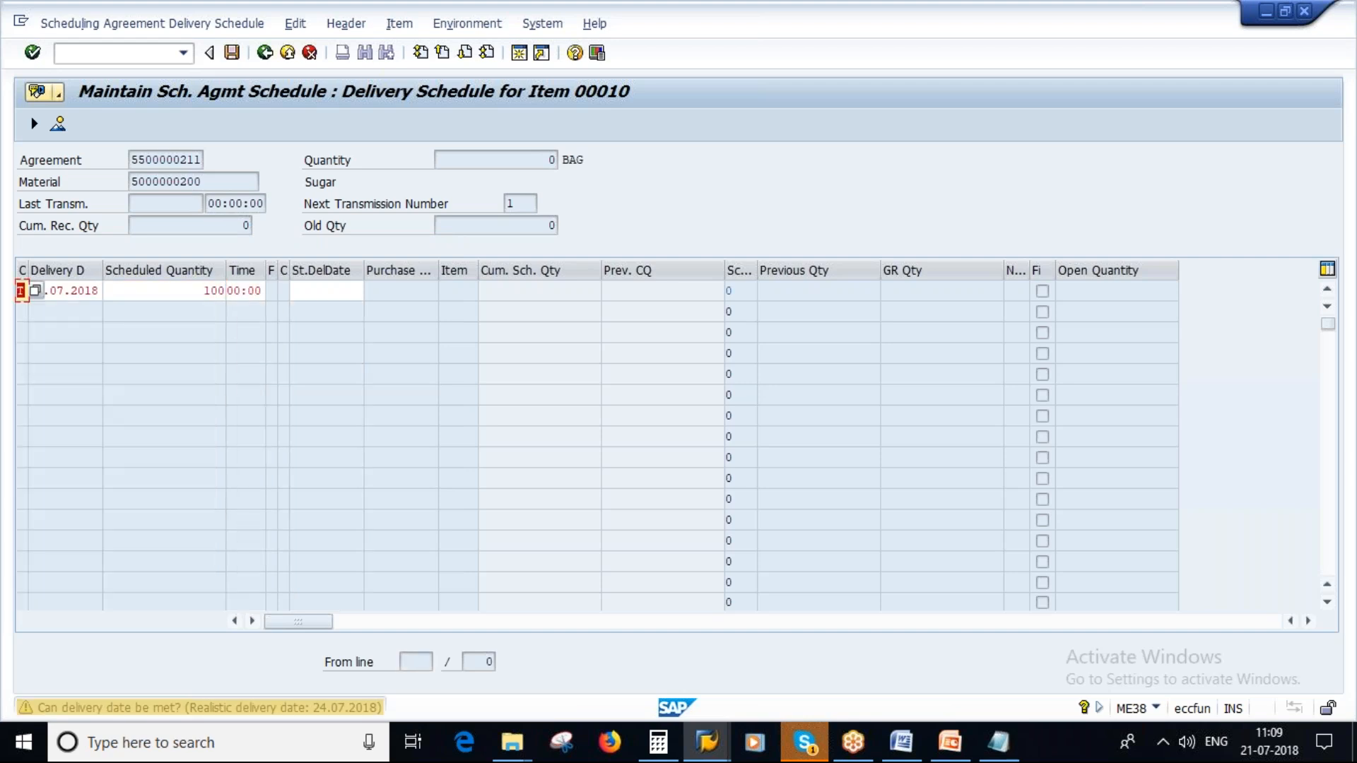
key("Return")
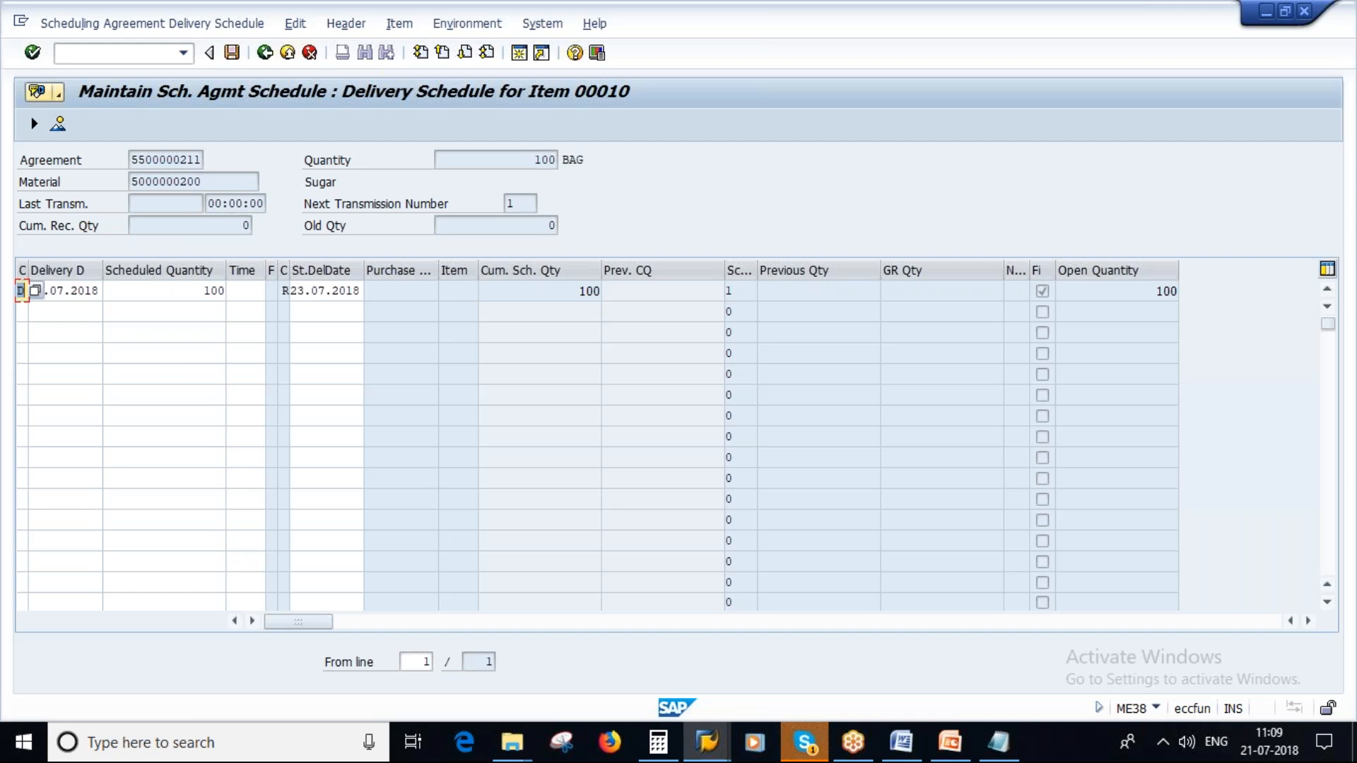
- Add a second schedule line with delivery date 26.07.2018 and scheduled quantity 500, and check the cumulative scheduled quantity
left_click(47, 311)
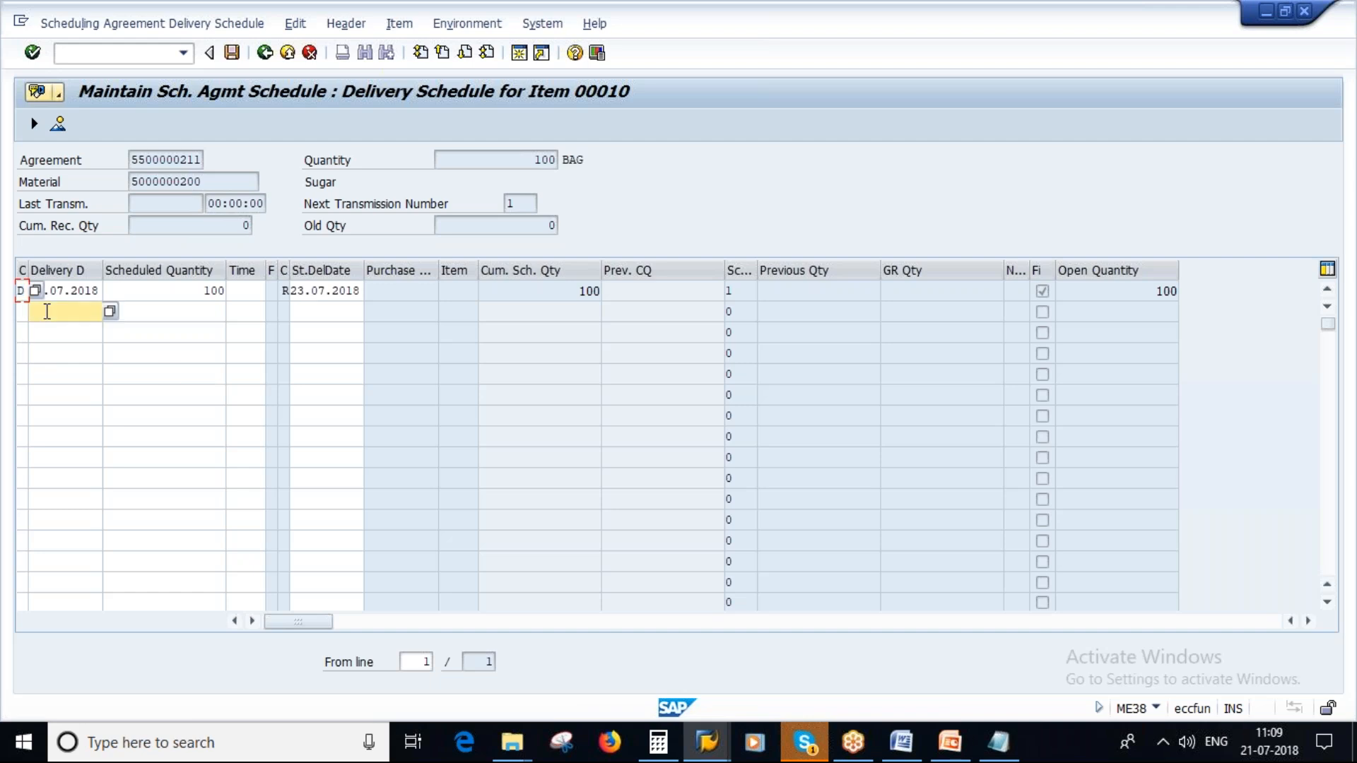
left_click(110, 311)
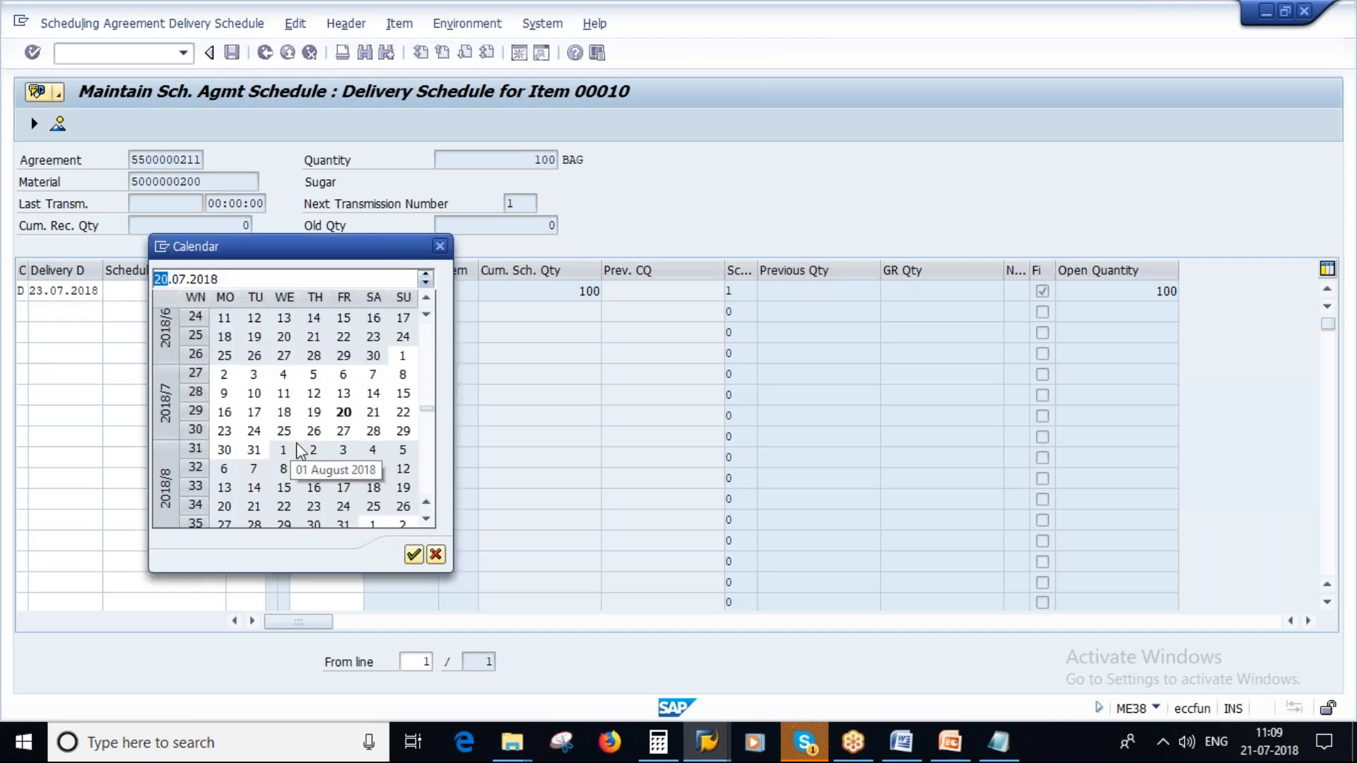
double_click(313, 431)
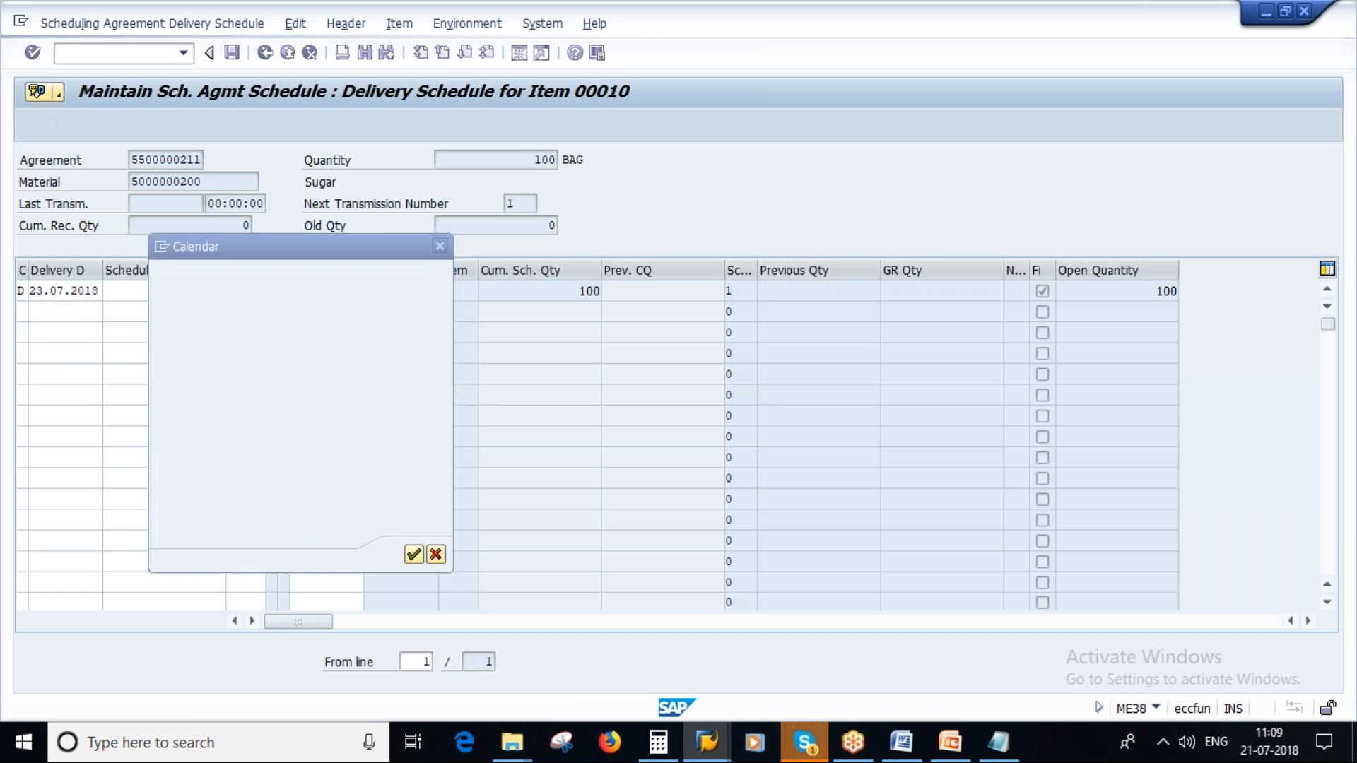
type("50")
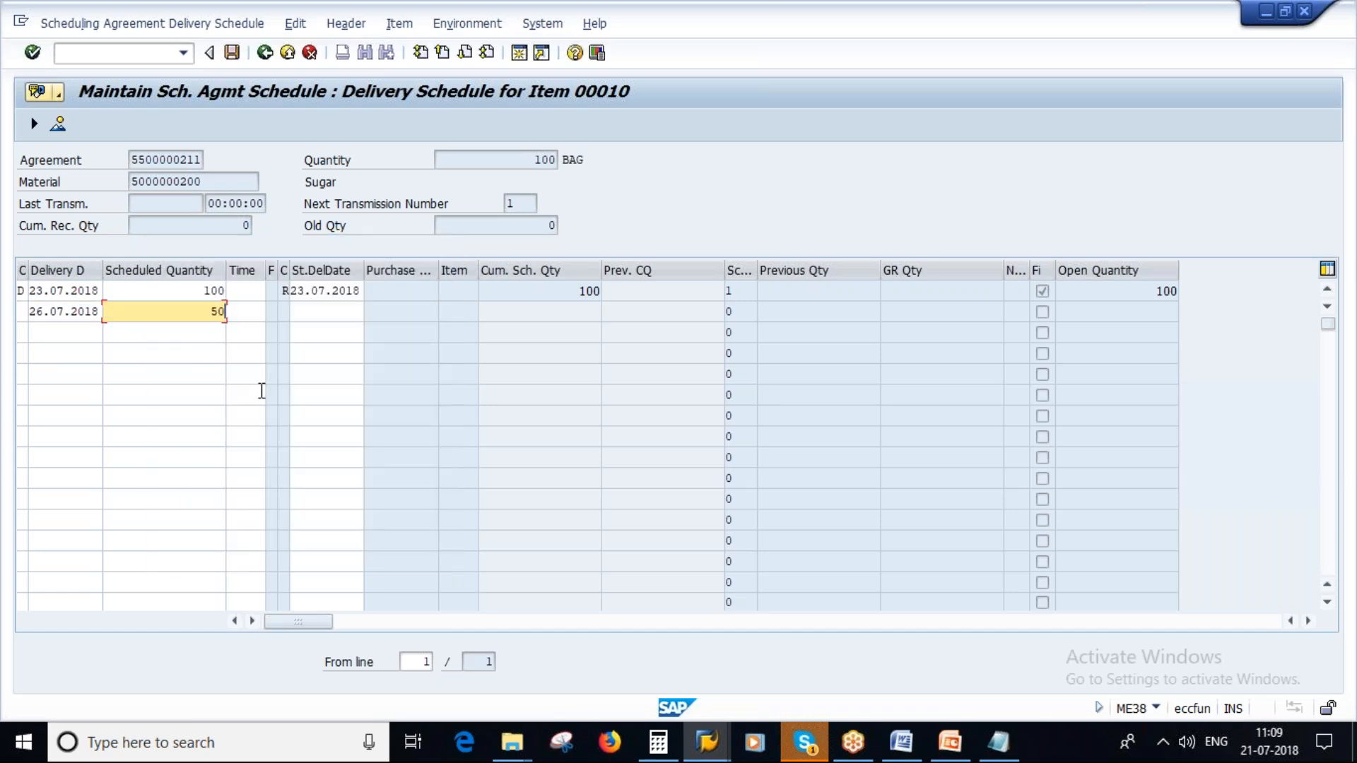
type("0")
key("Return")
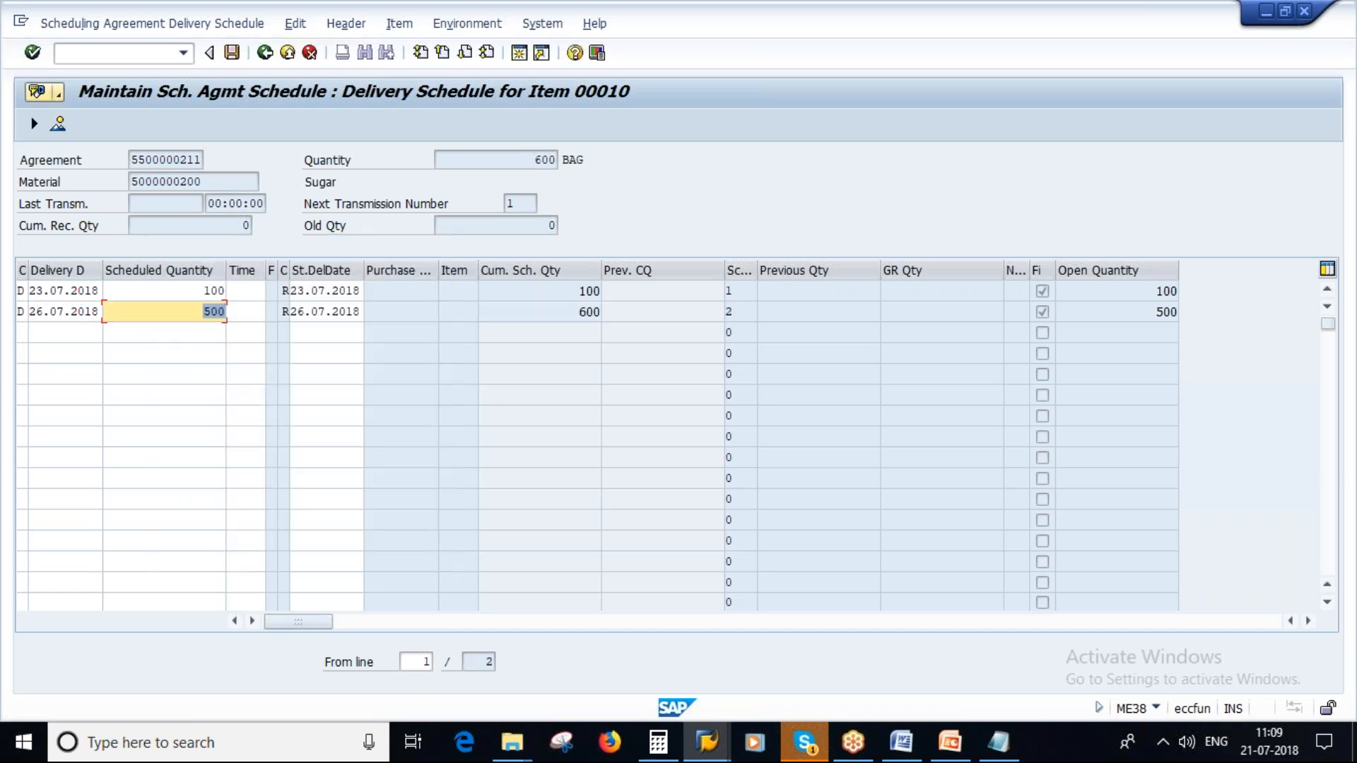
left_click(582, 311)
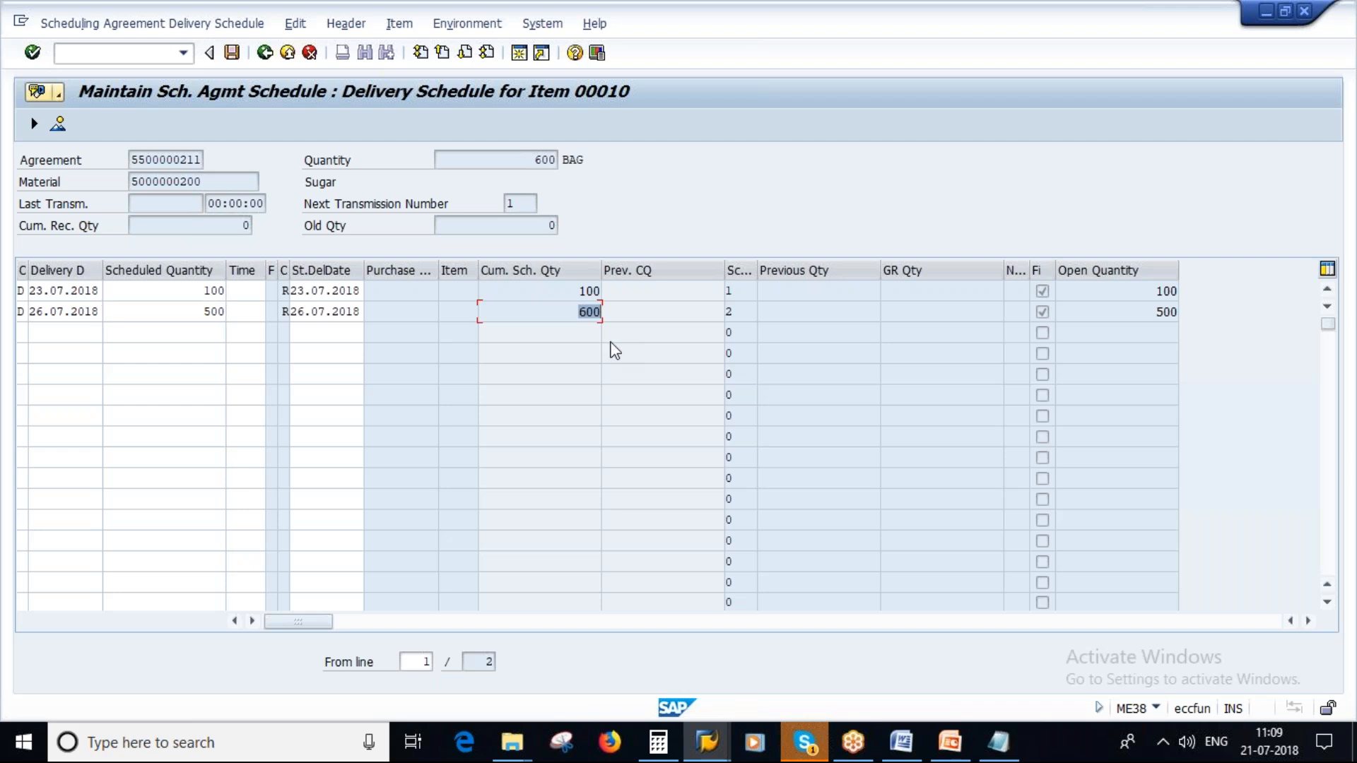
- Add a third schedule line with delivery date 30.07.2018 and scheduled quantity 200
double_click(76, 333)
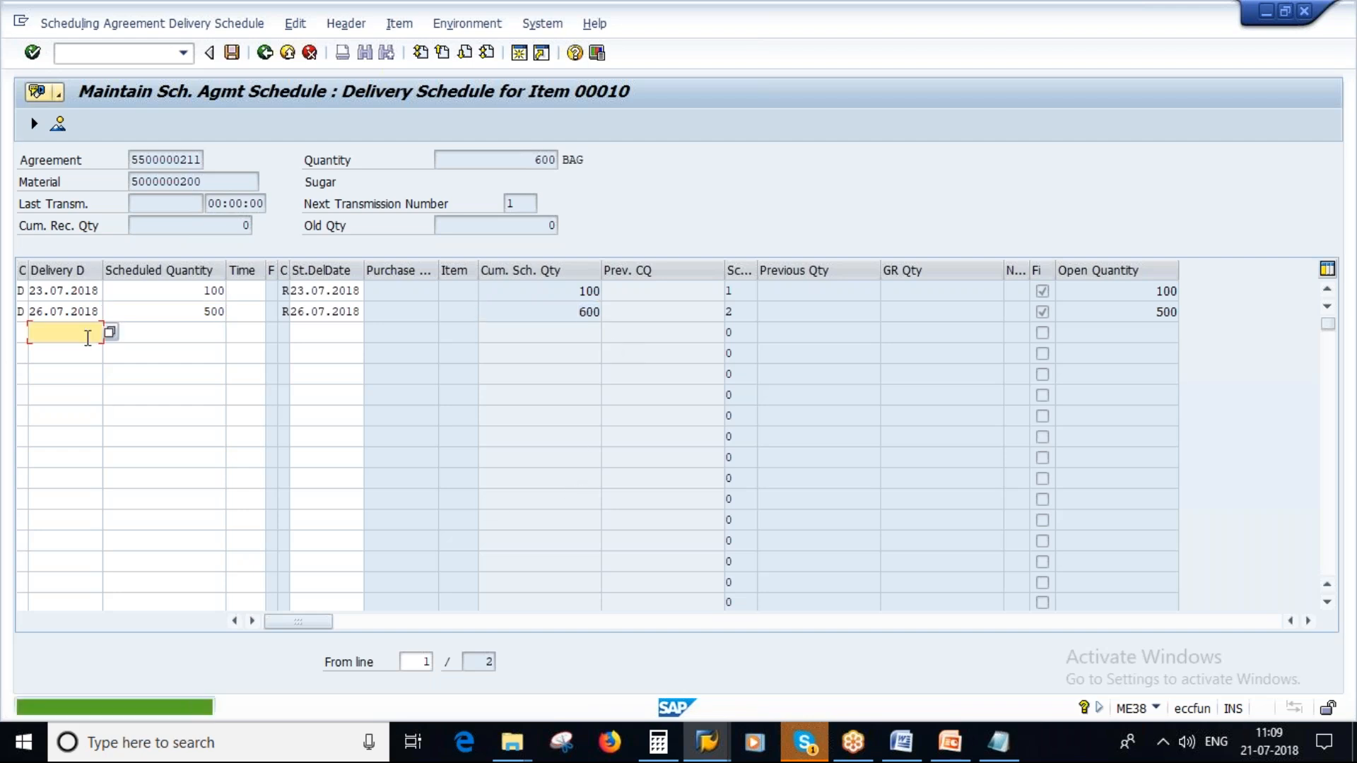
left_click(110, 333)
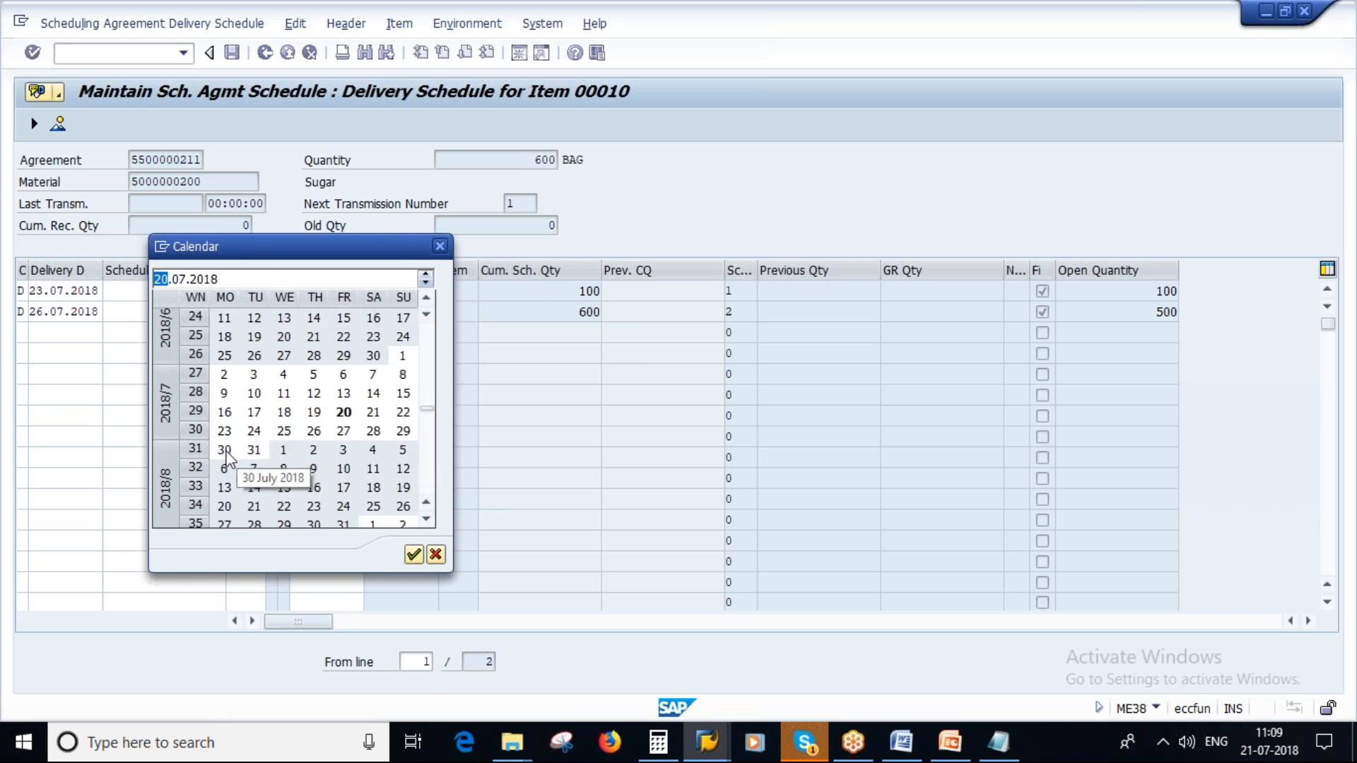
double_click(225, 451)
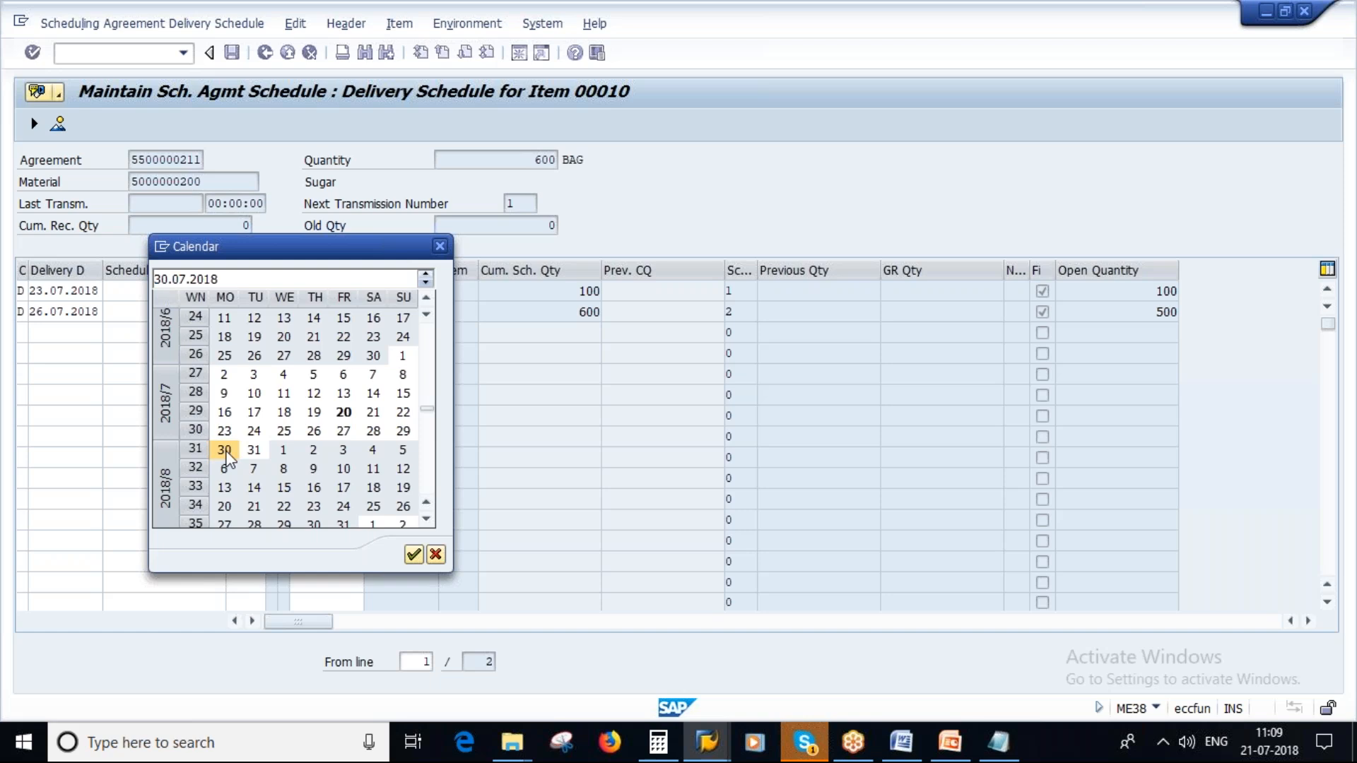
key("Tab")
type("200")
key("Return")
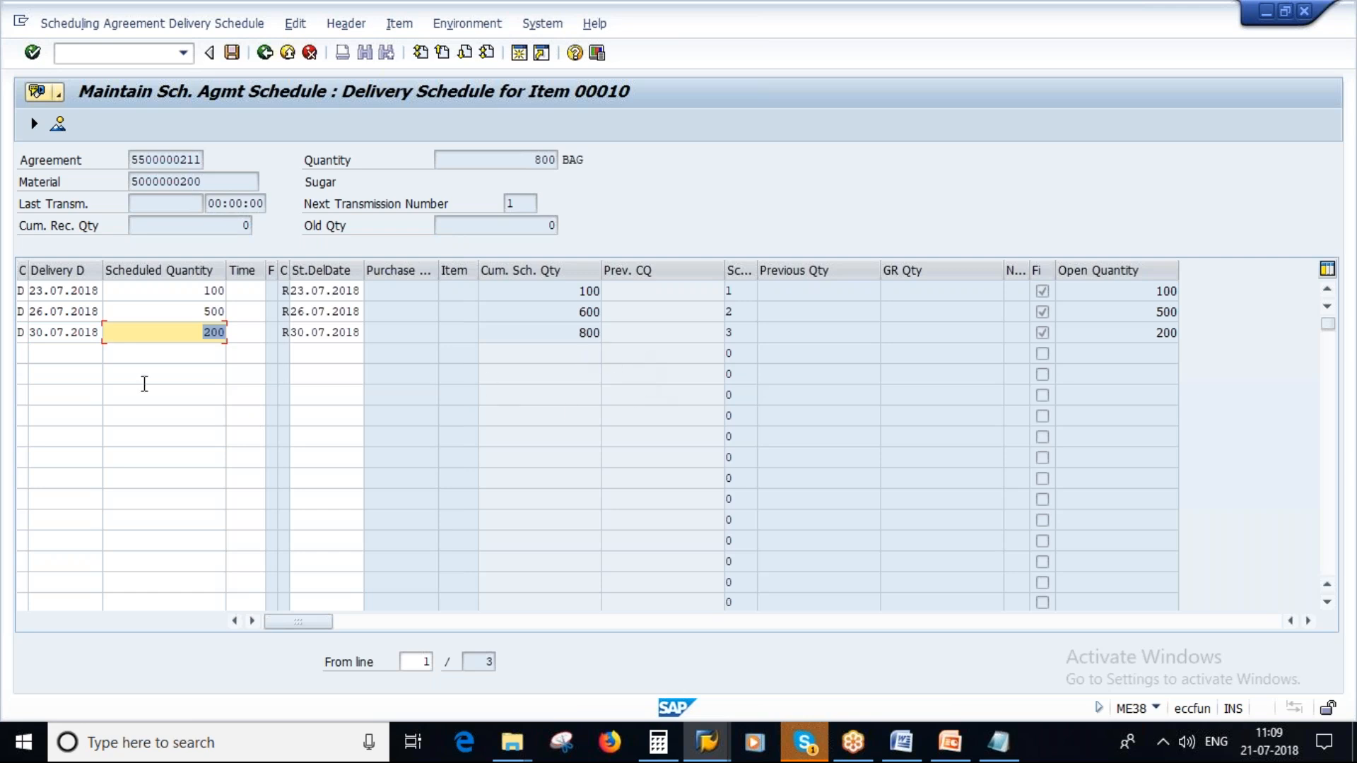
- Add a fourth schedule line with delivery date 03.08.2018 and scheduled quantity 200, and save the delivery schedule
left_click(48, 352)
left_click(109, 357)
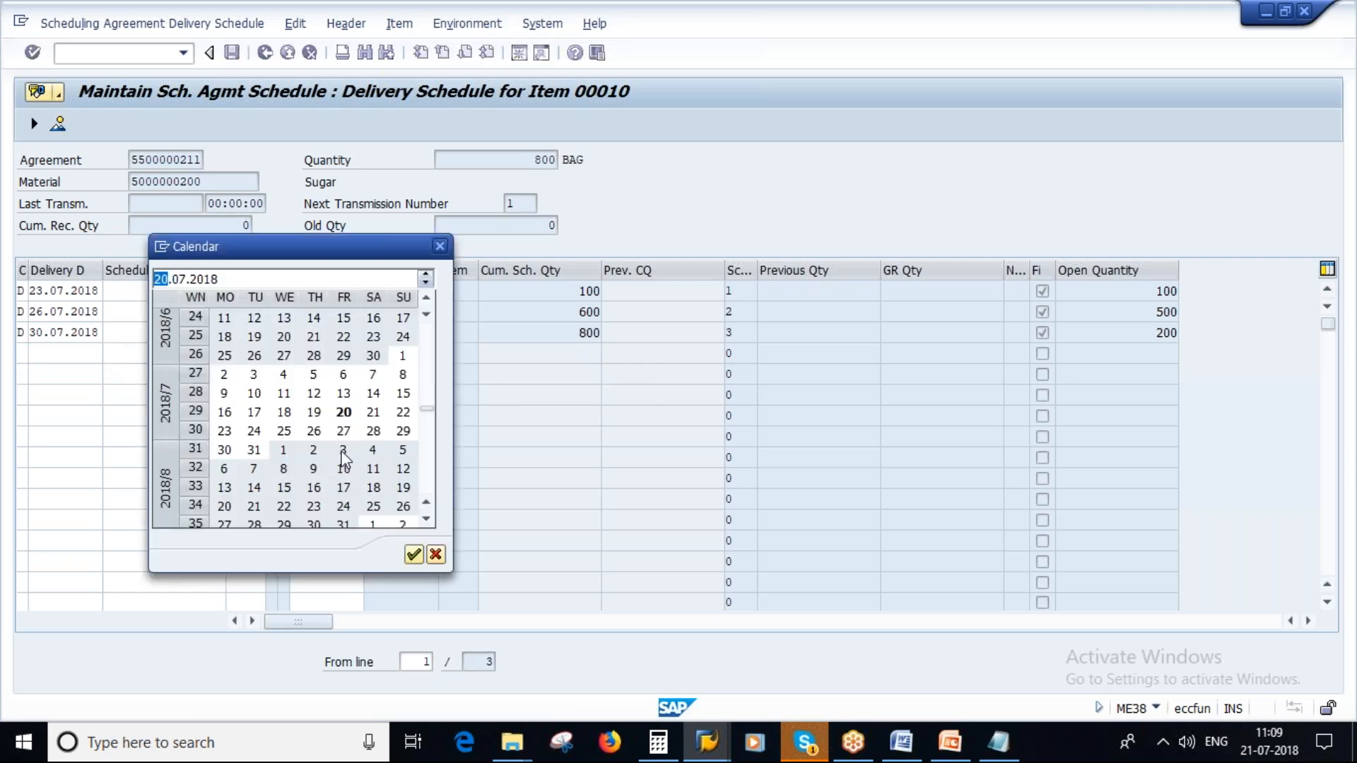
double_click(343, 453)
left_click(195, 353)
type("200")
key("Return")
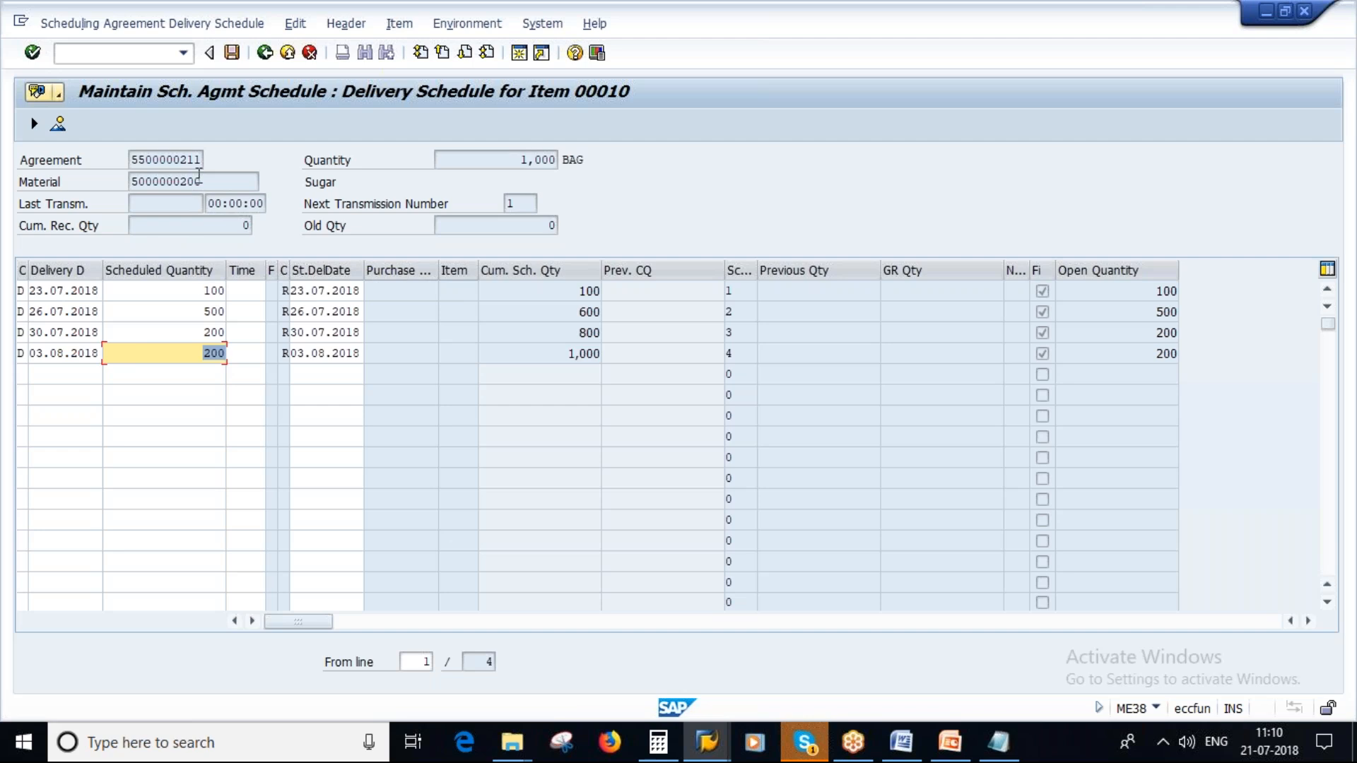
left_click(231, 53)
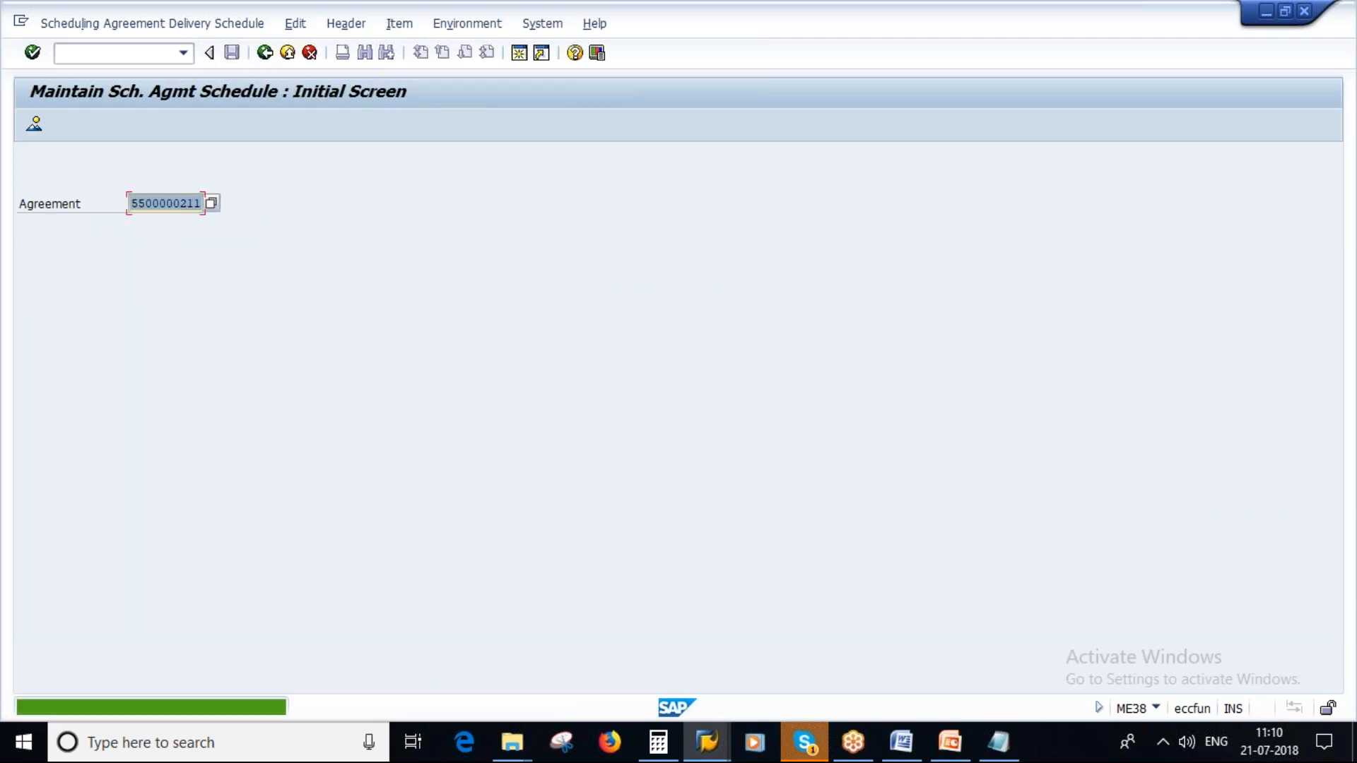
- Reopen the saved scheduling agreement in ME38 to its item overview
left_click(90, 24)
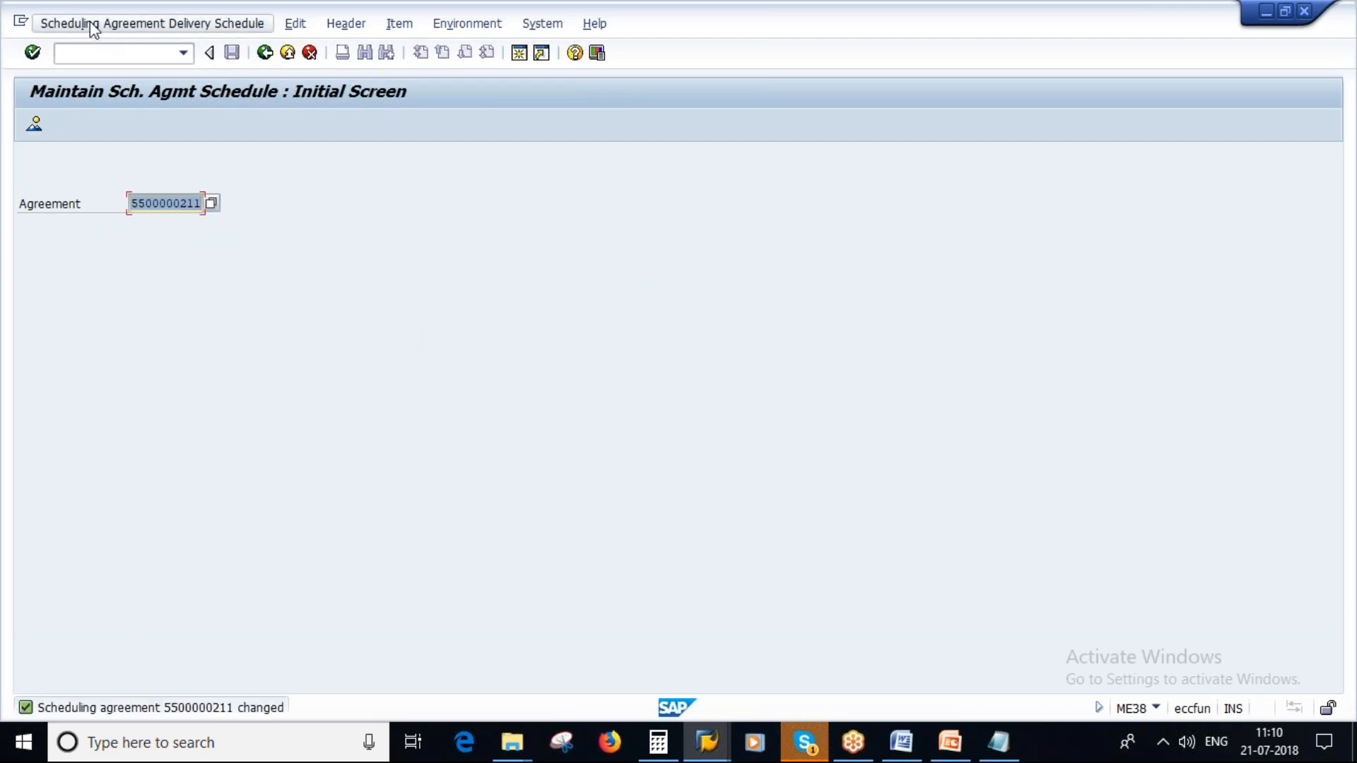
left_click(331, 236)
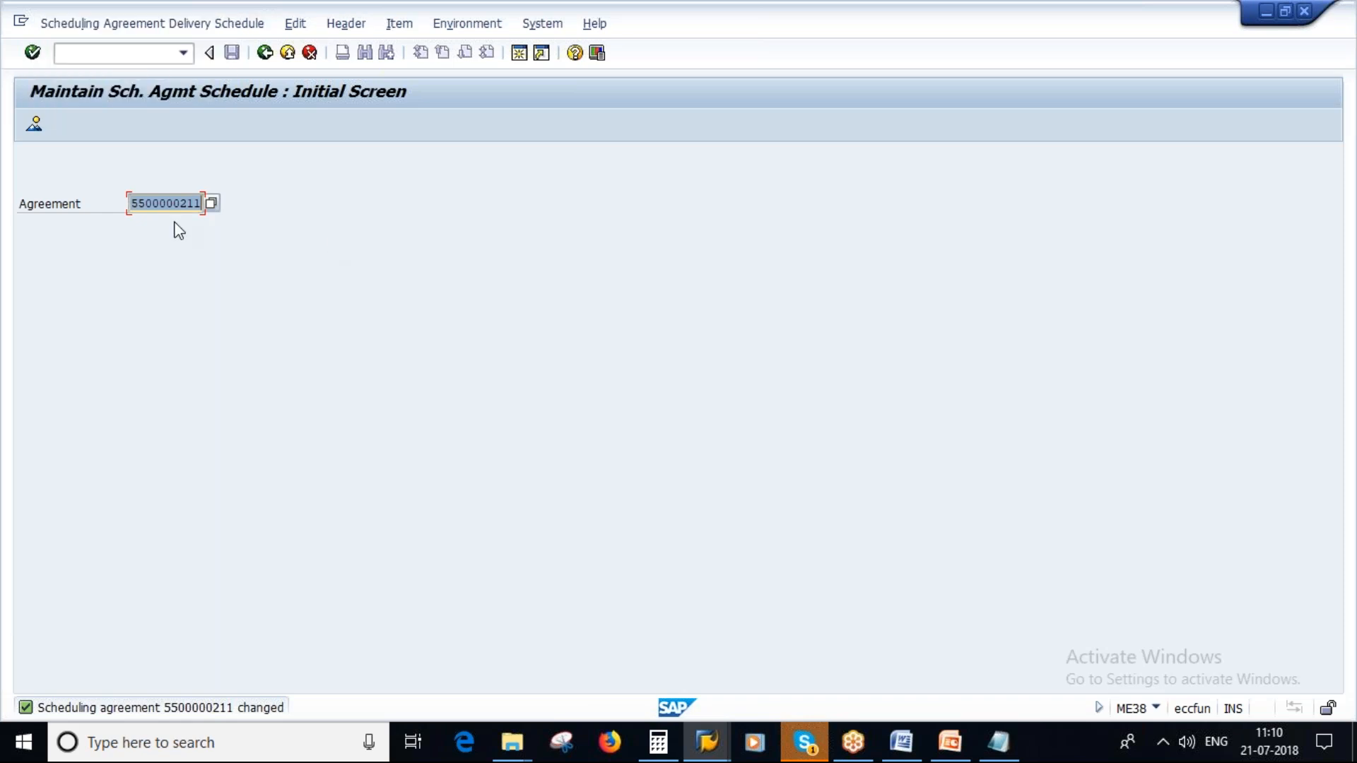
key("Return")
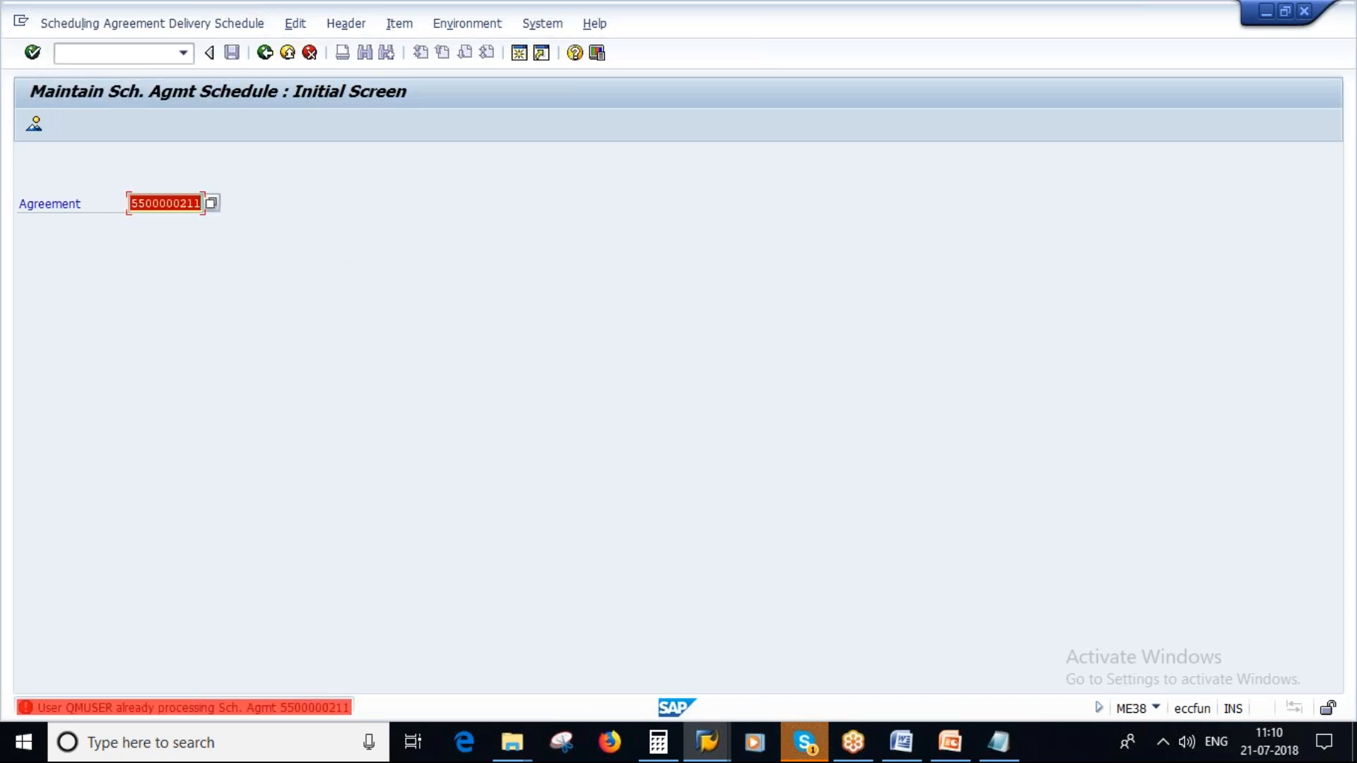
left_click(90, 23)
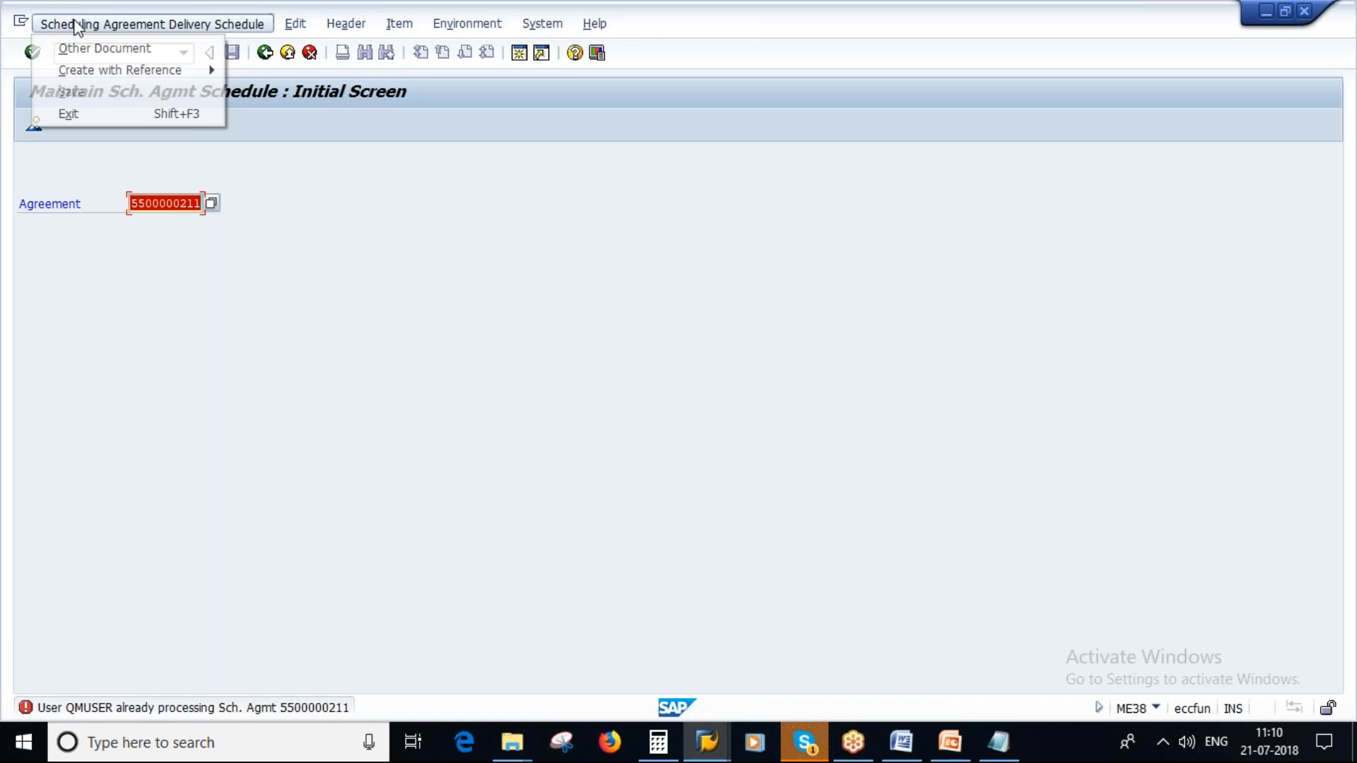
left_click(300, 242)
key("Return")
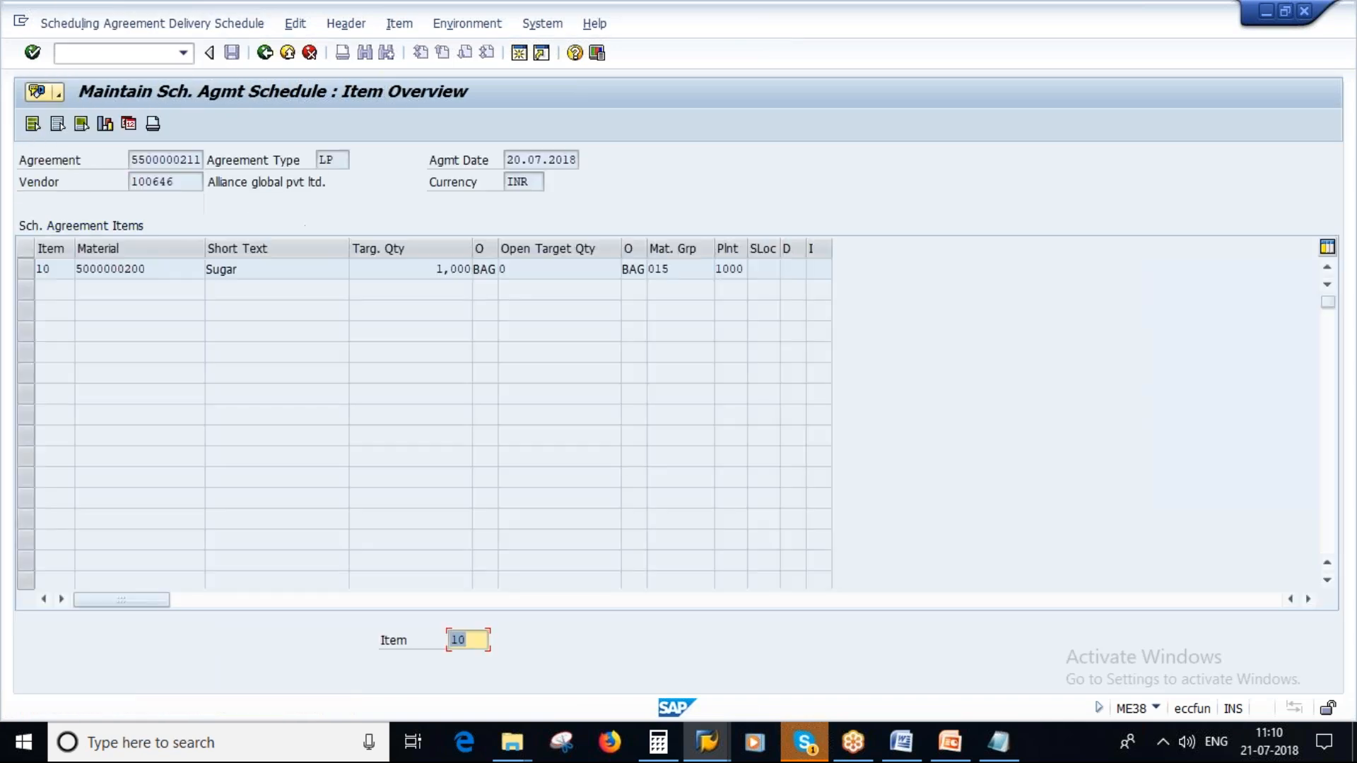
- Copy the material number of the Sugar item and display its stock/requirements list with transaction MD04
left_click_drag(149, 269, 74, 269)
key("ctrl+c")
left_click(84, 305)
left_click(150, 270)
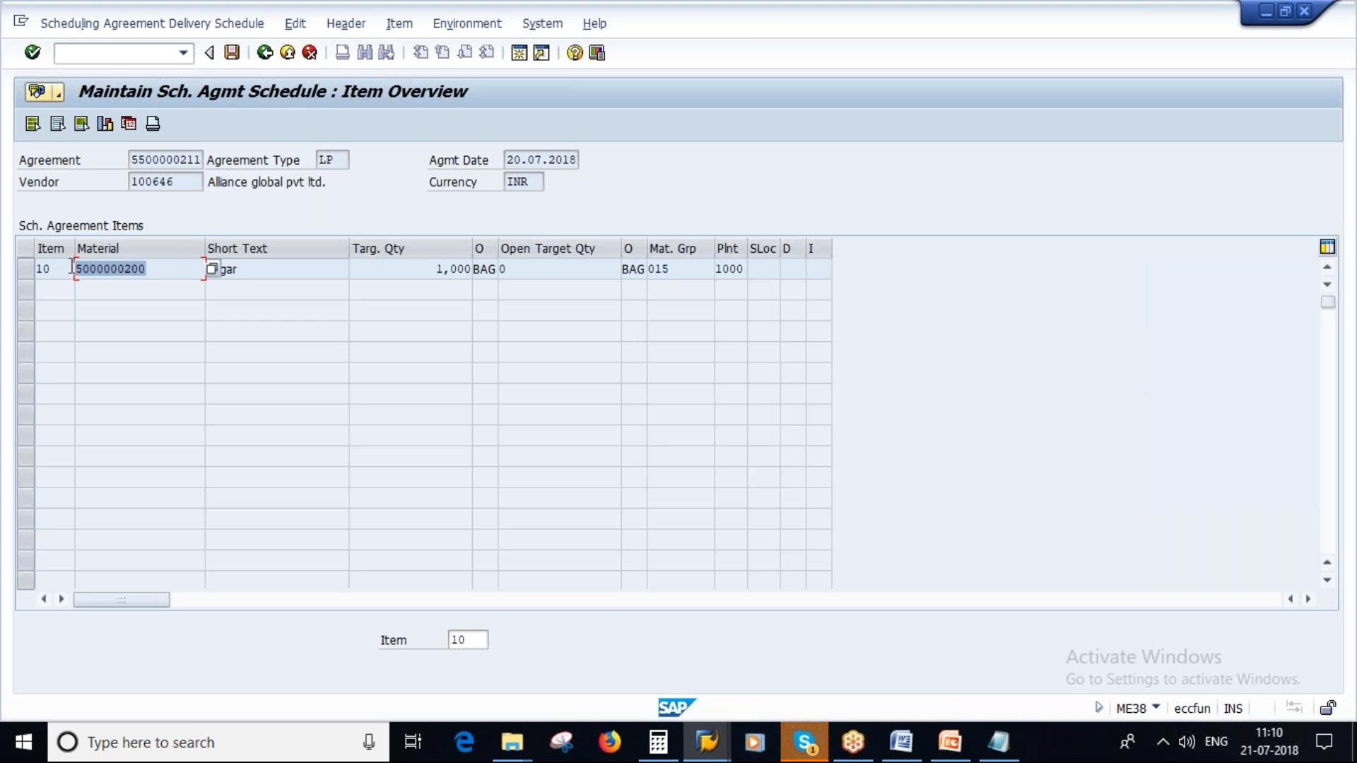
left_click(94, 338)
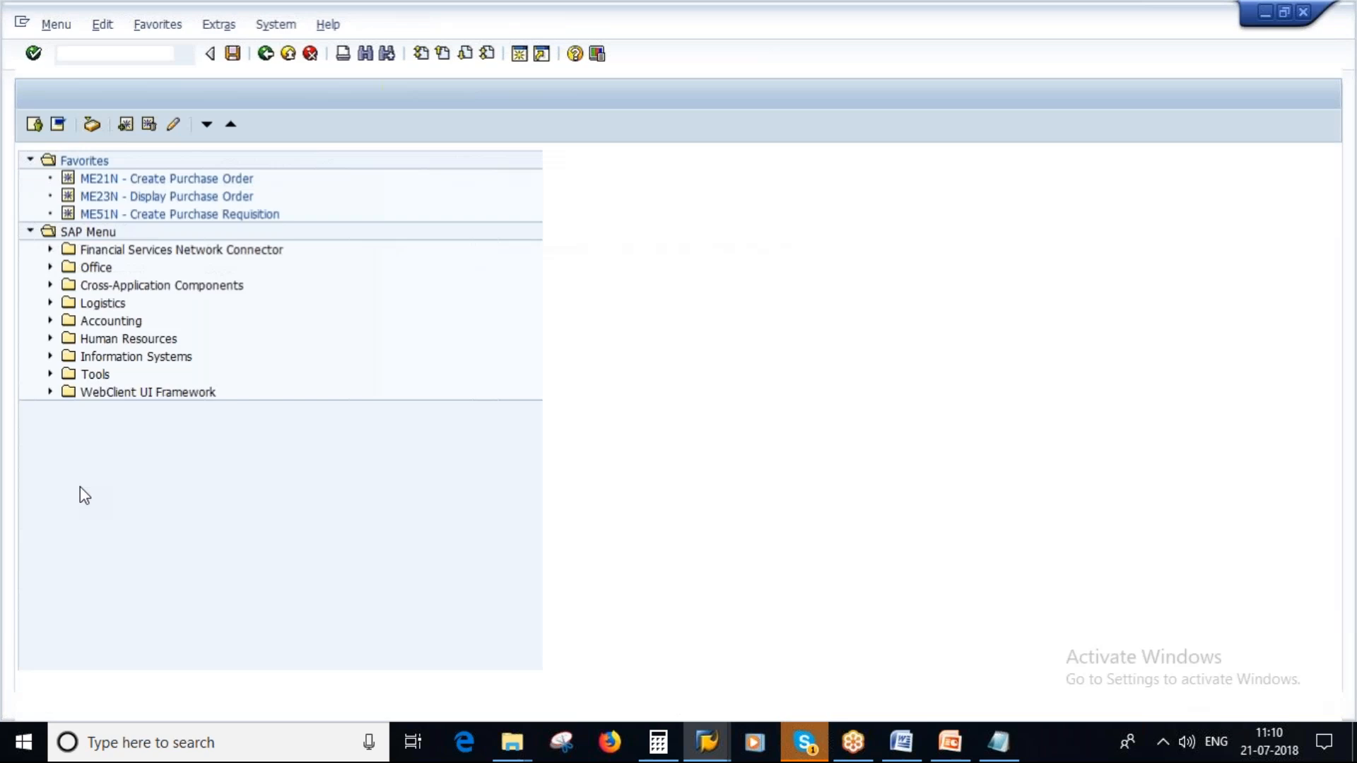
type("md04")
key("Return")
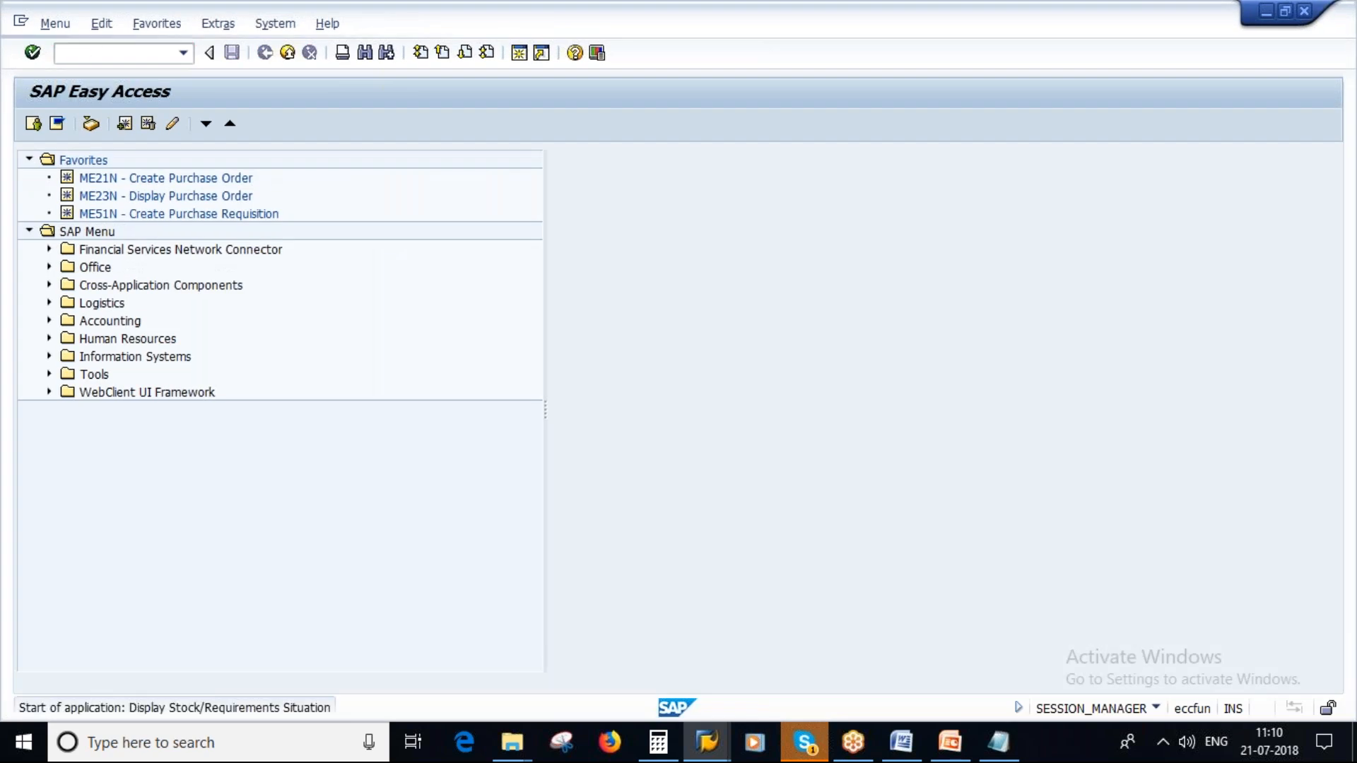
key("ctrl+v")
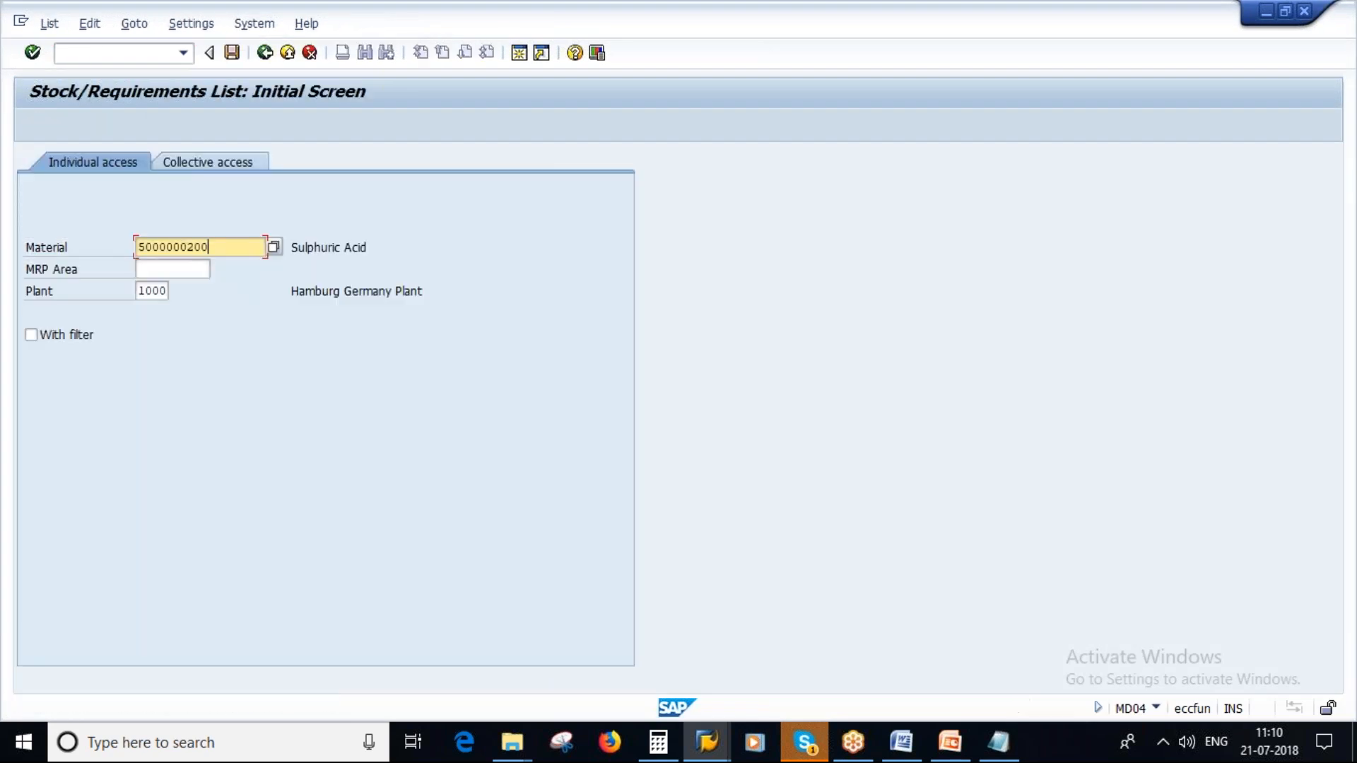
key("Return")
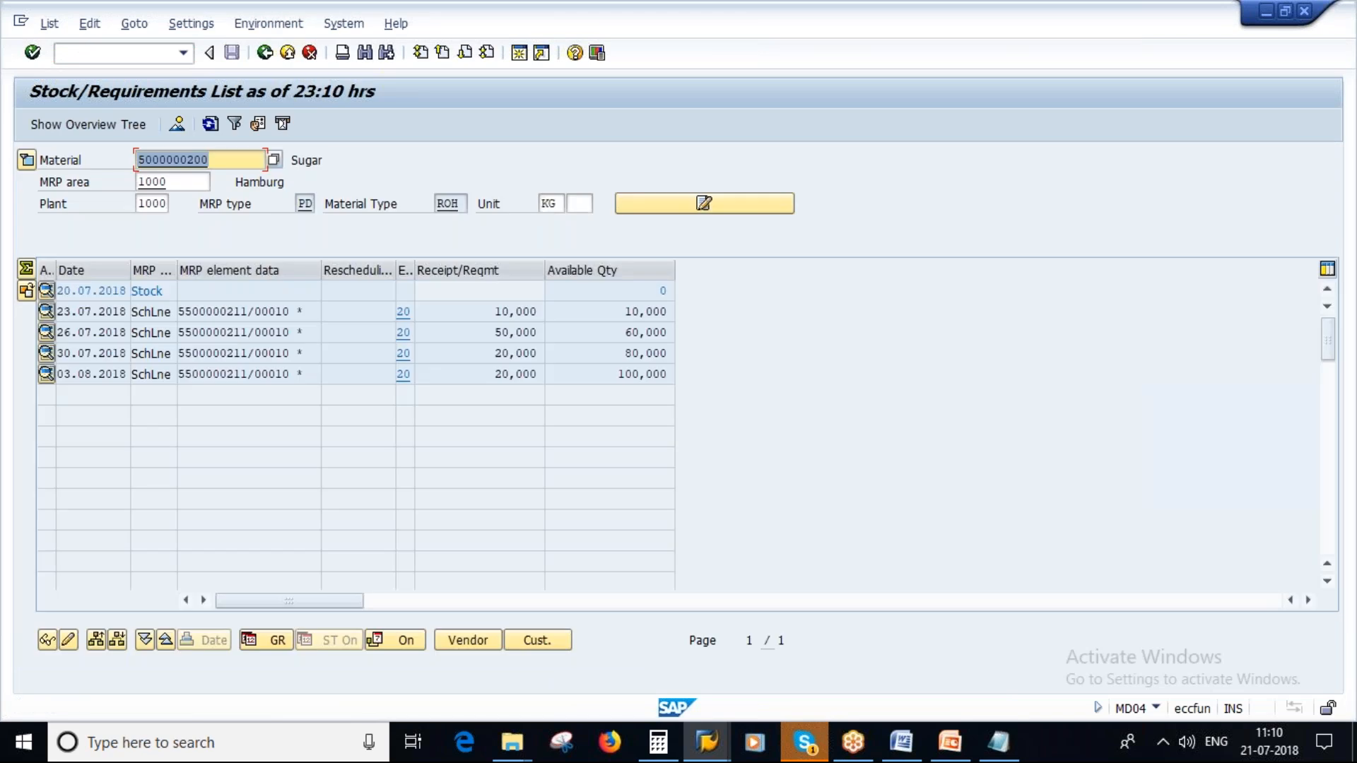
- Review the additional MRP data of the schedule line dated 23.07.2018 and close the details
left_click(248, 331)
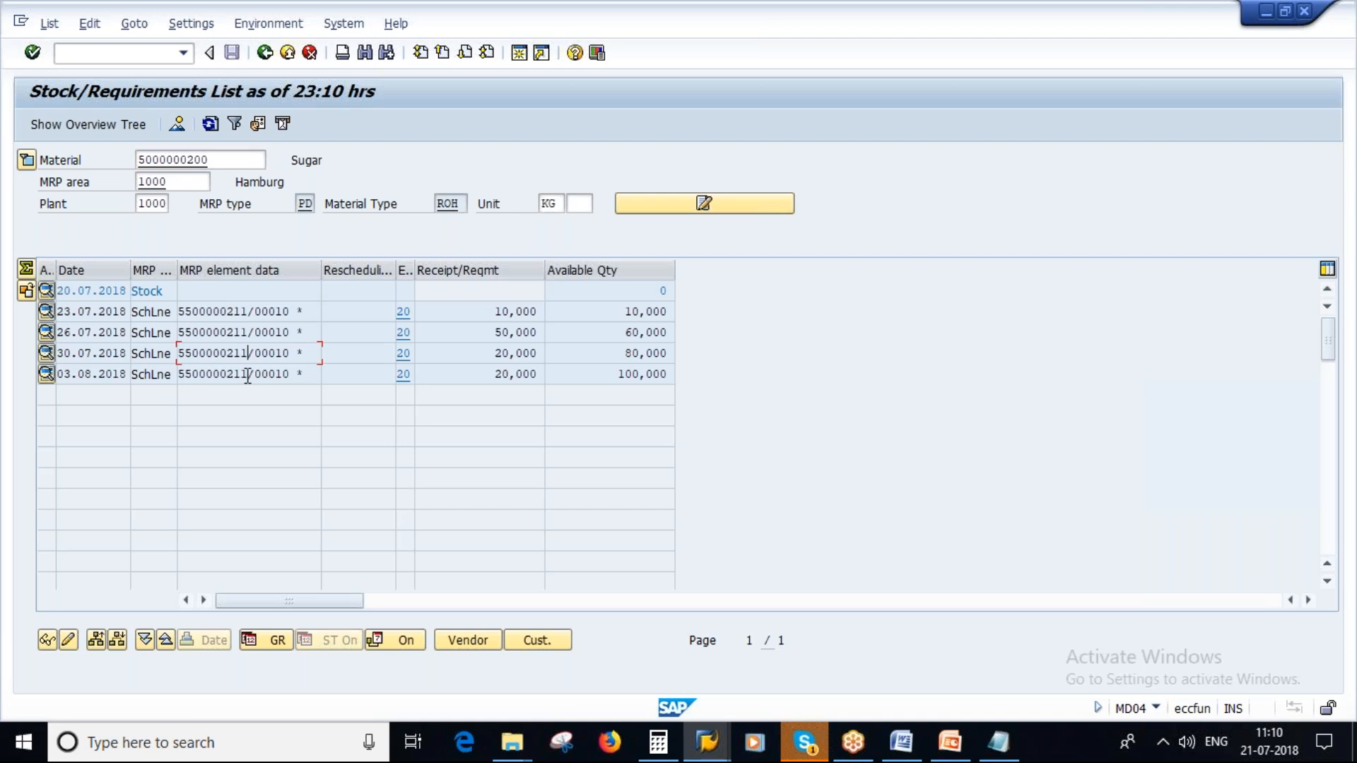
left_click(233, 311)
double_click(233, 311)
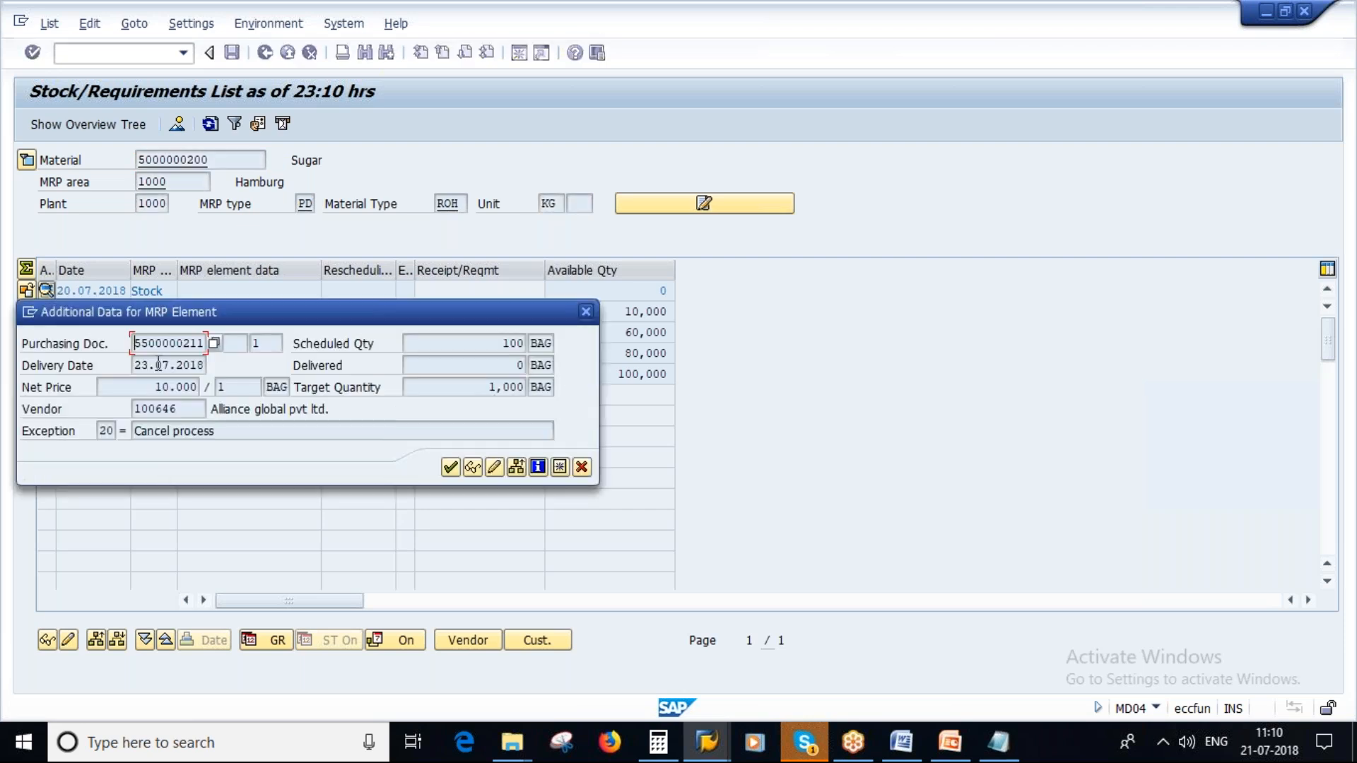
double_click(142, 343)
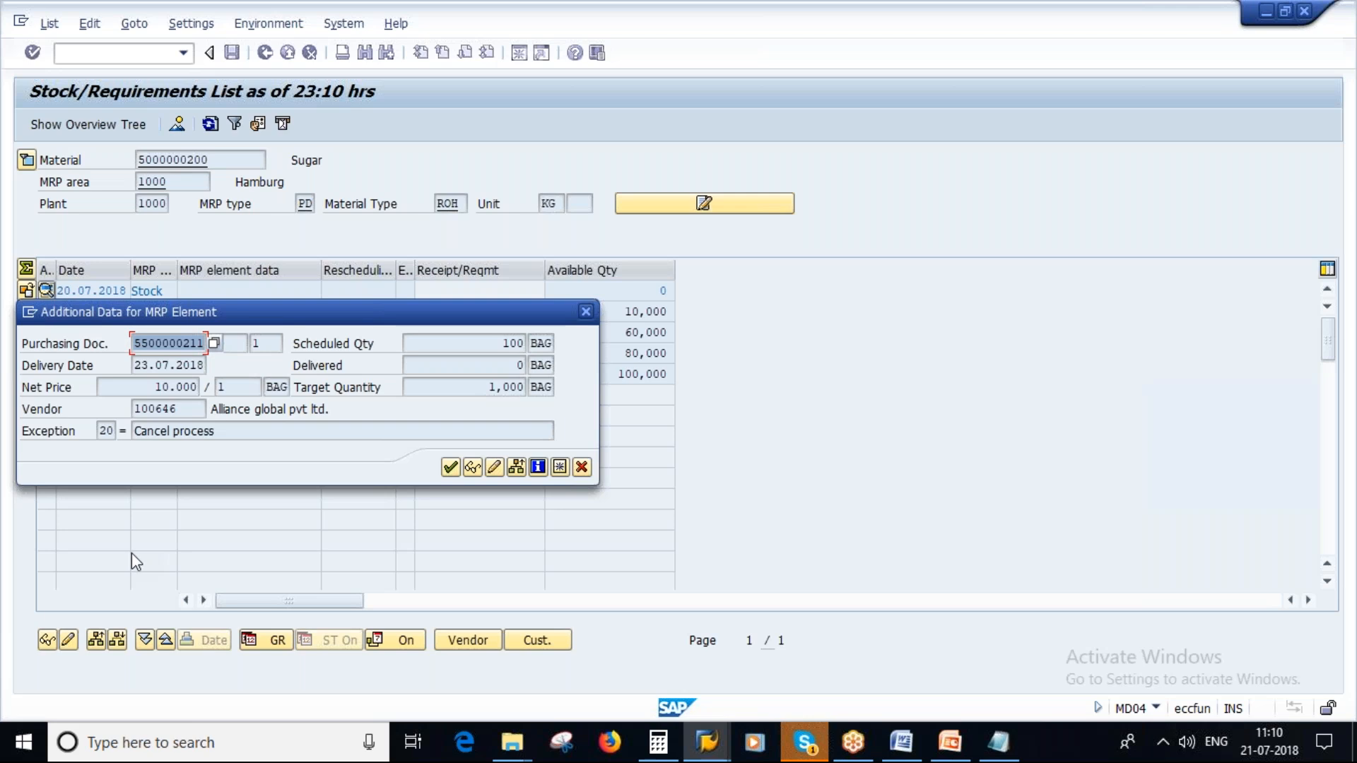
left_click(582, 467)
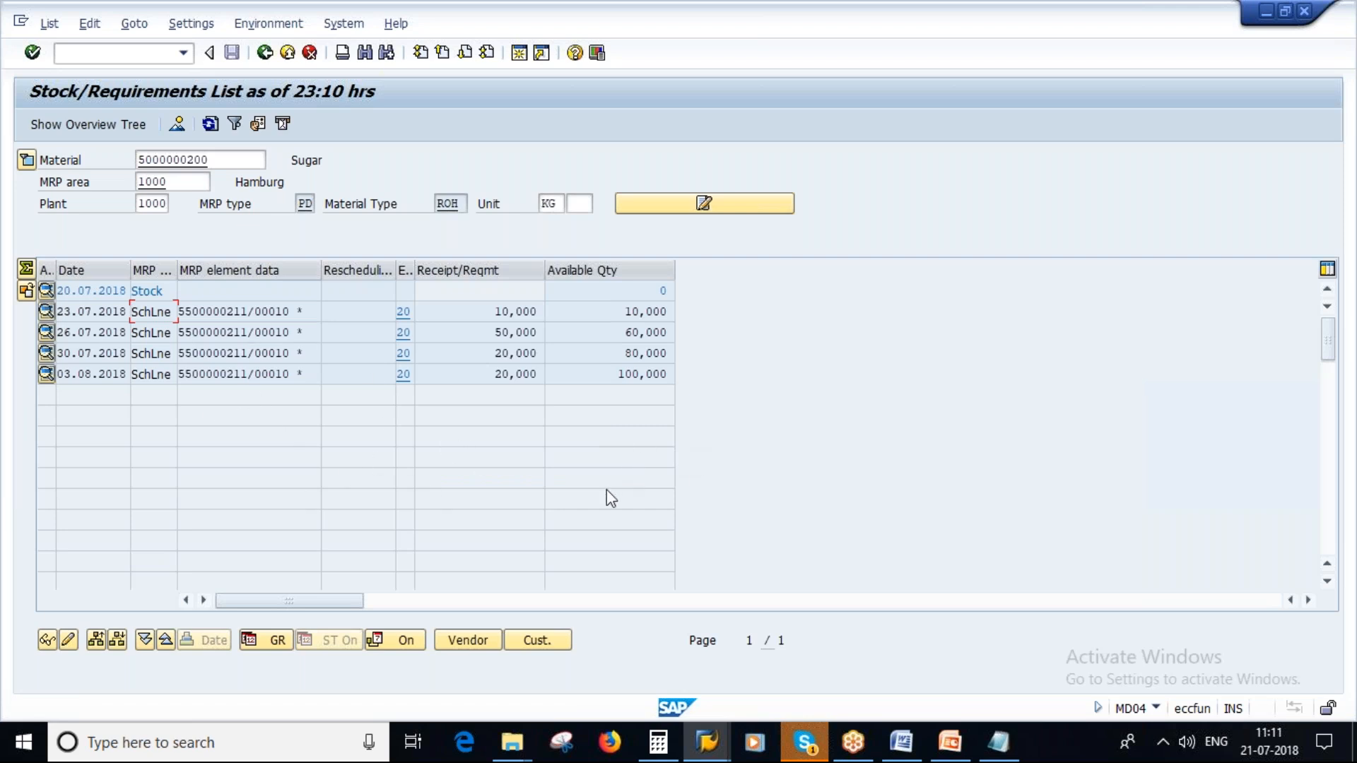
- Switch to the Source of Supply presentation in PowerPoint and show the agenda slide
left_click(950, 742)
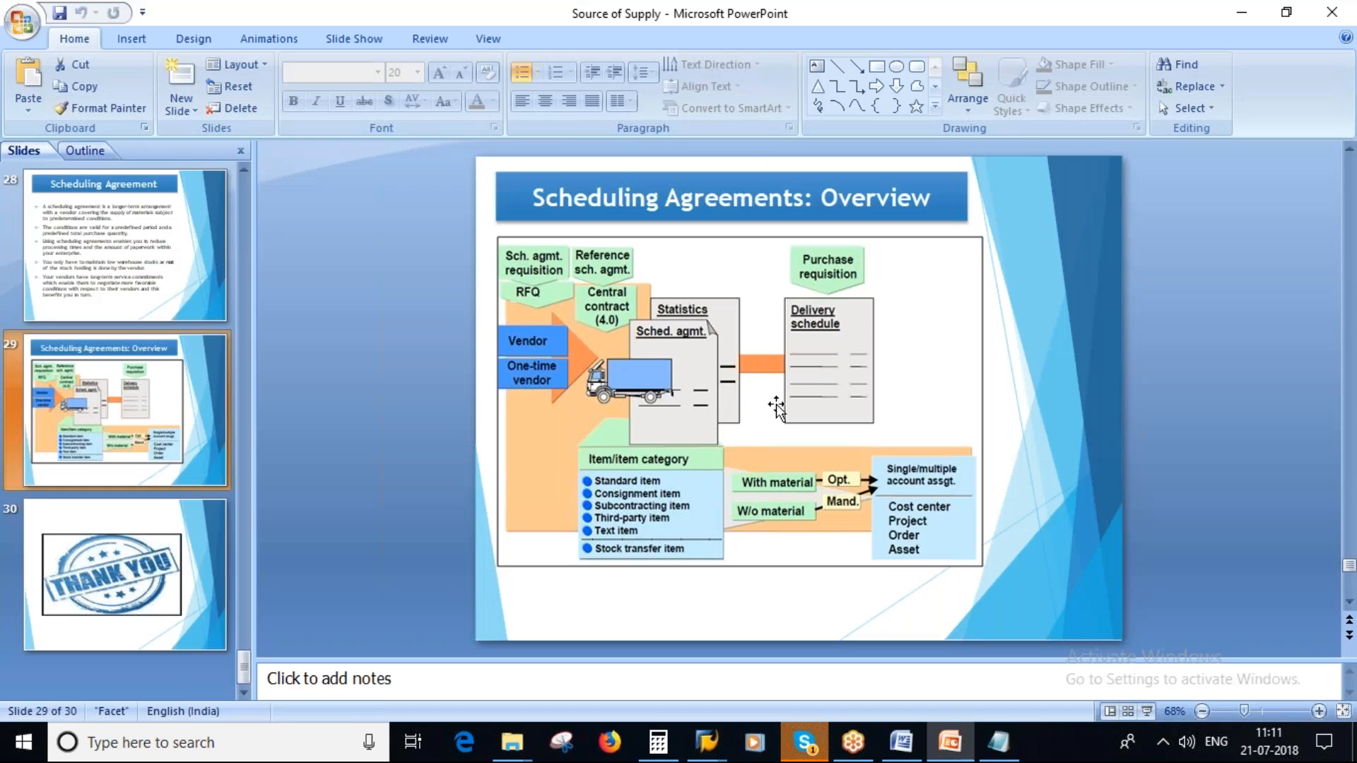
scroll(111, 499, "up", 1)
scroll(111, 499, "up", 20)
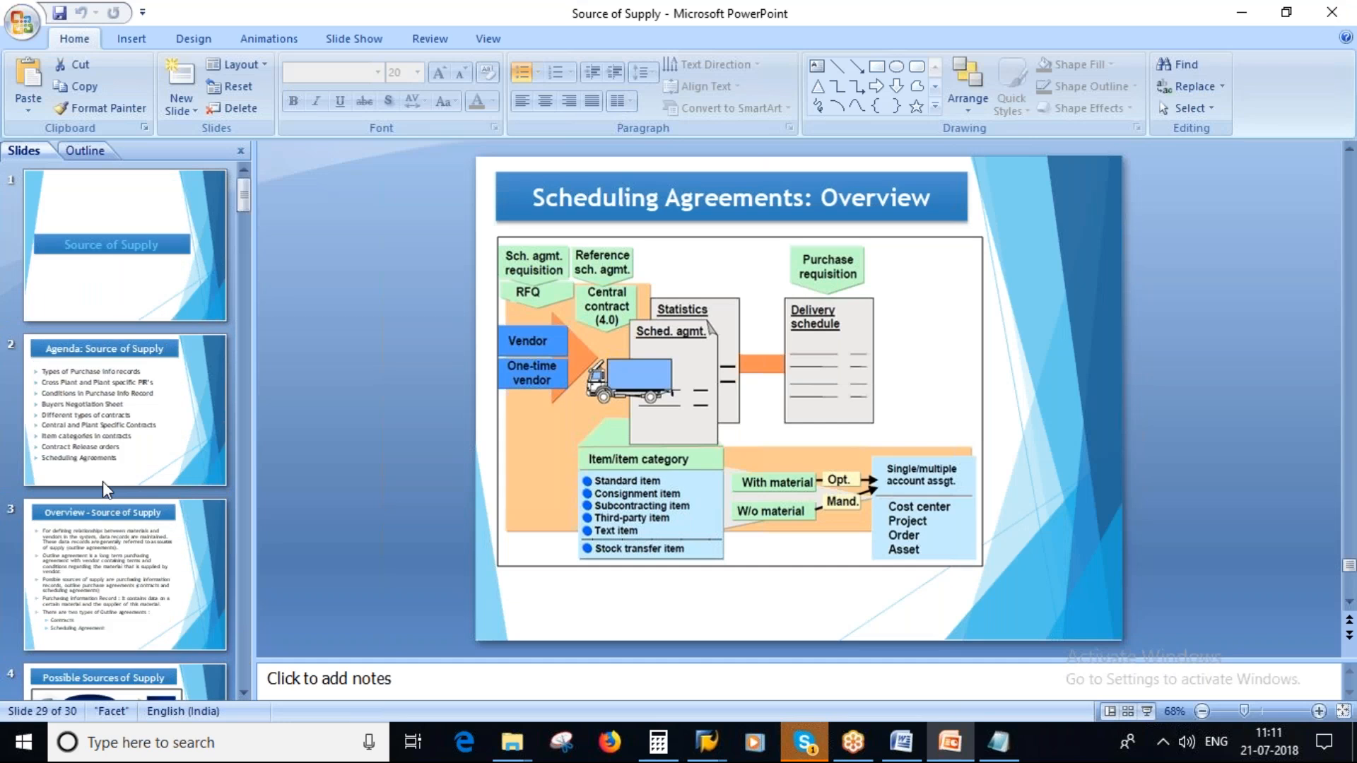
left_click(106, 487)
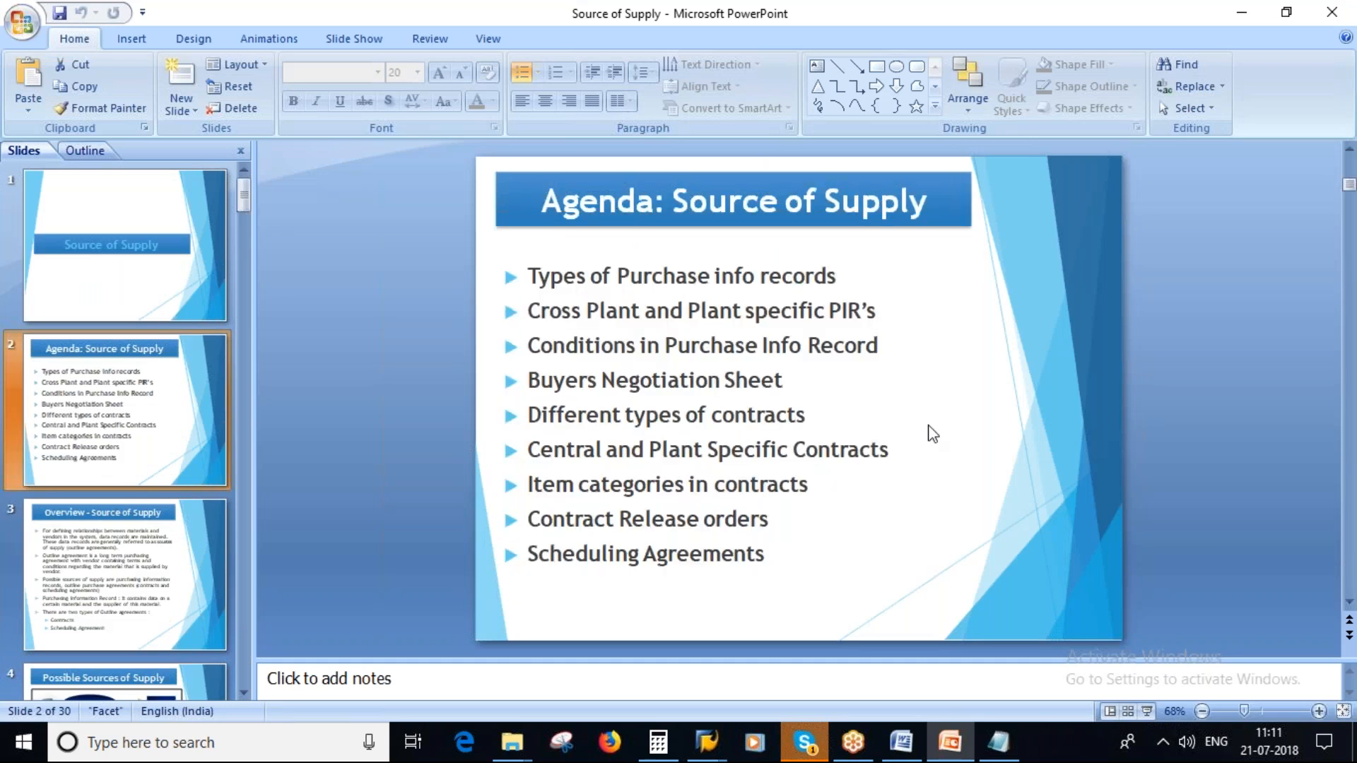
- Switch to Notepad, clear the old material notes and write "Purchase info Record" on the second line
mouse_move(956, 758)
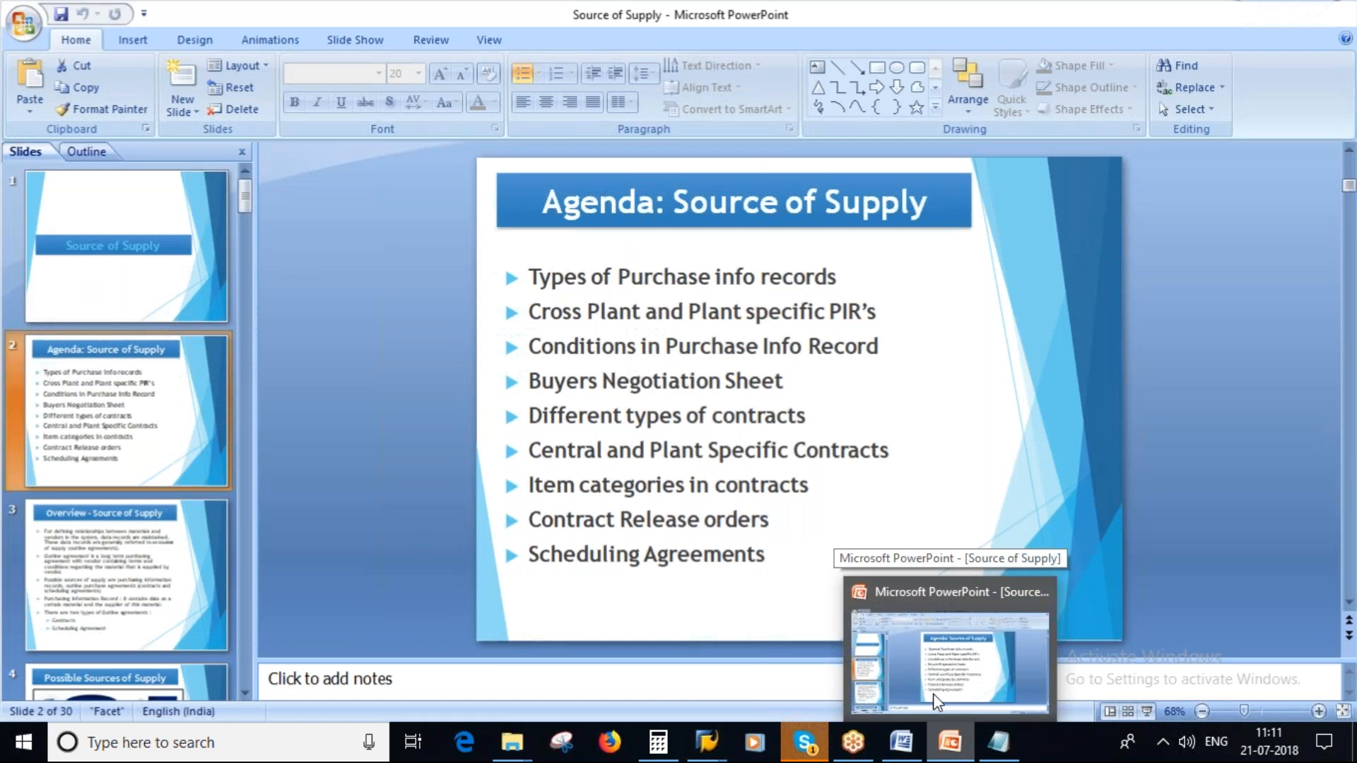
left_click_drag(636, 151, 39, 121)
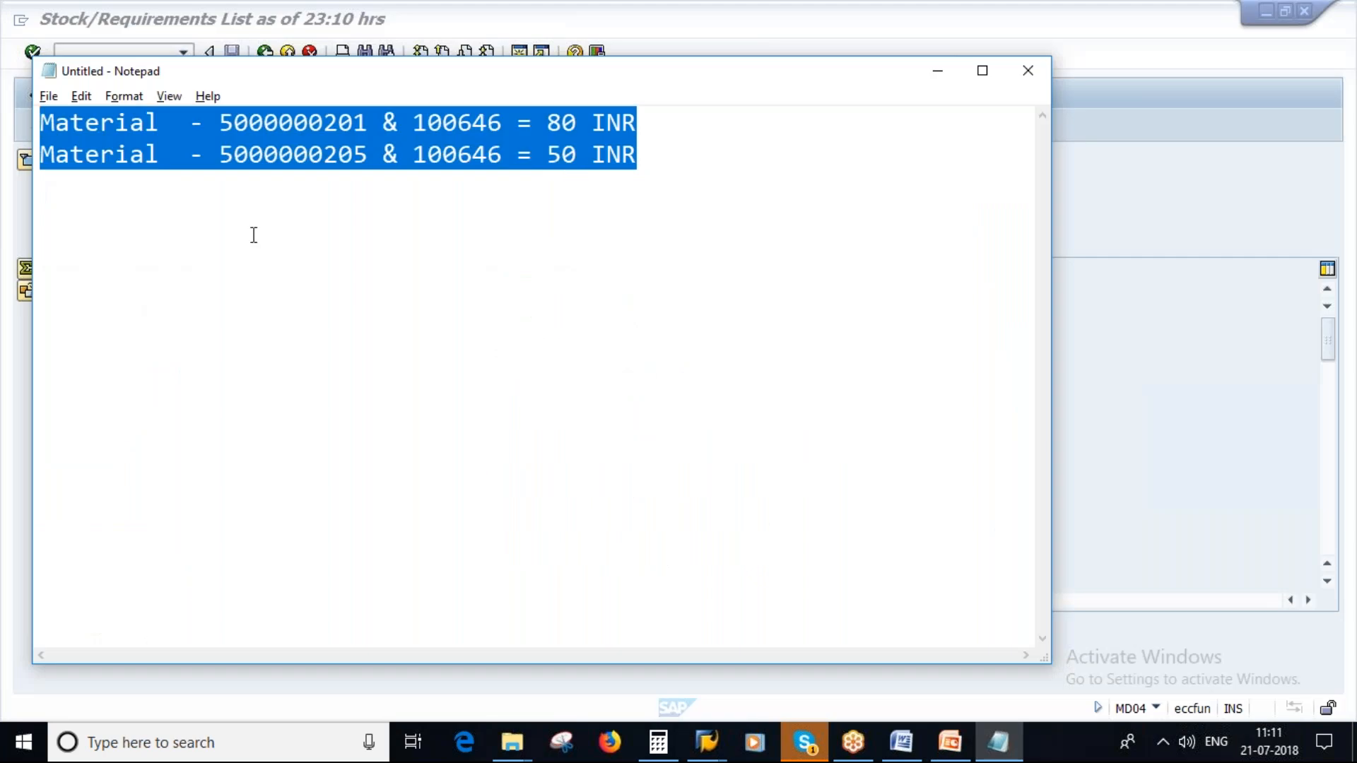
key("BackSpace")
key("Return")
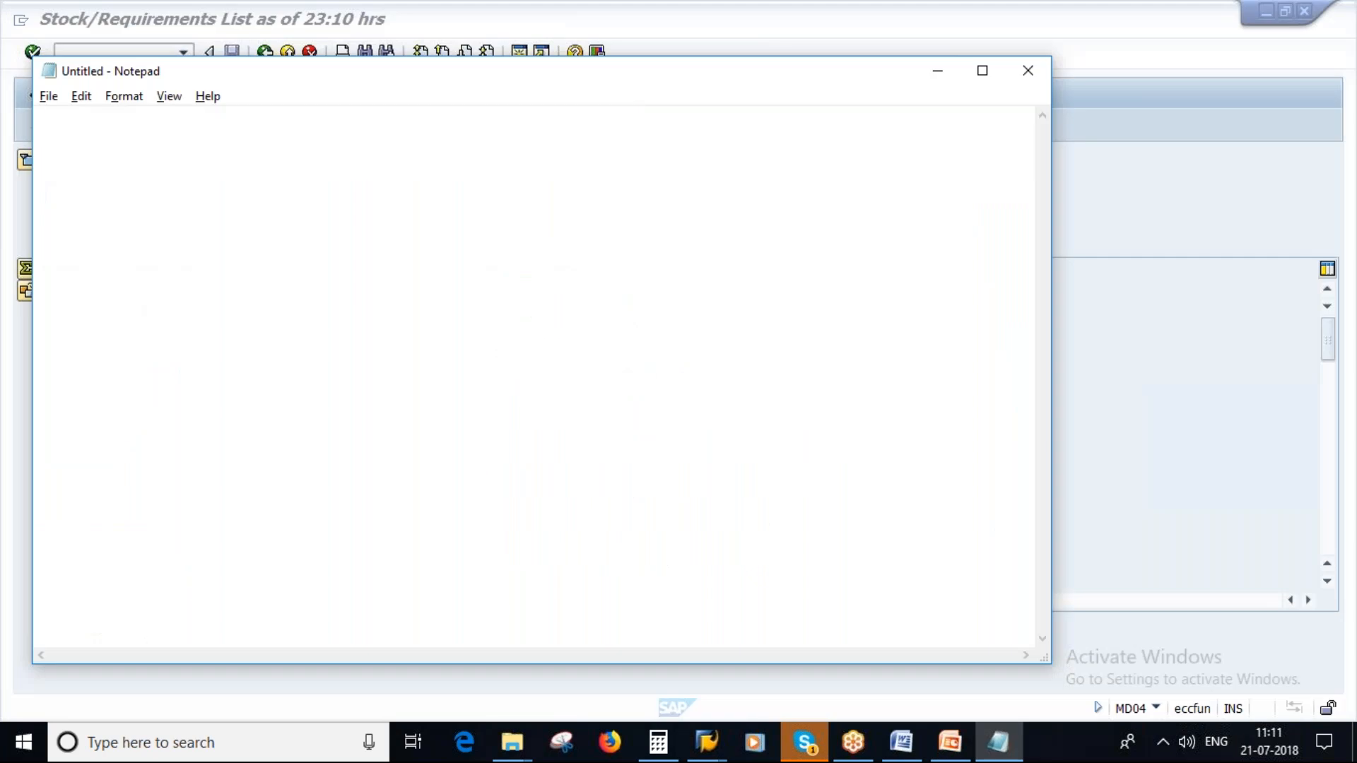
type("Purchase info Record")
key("Return")
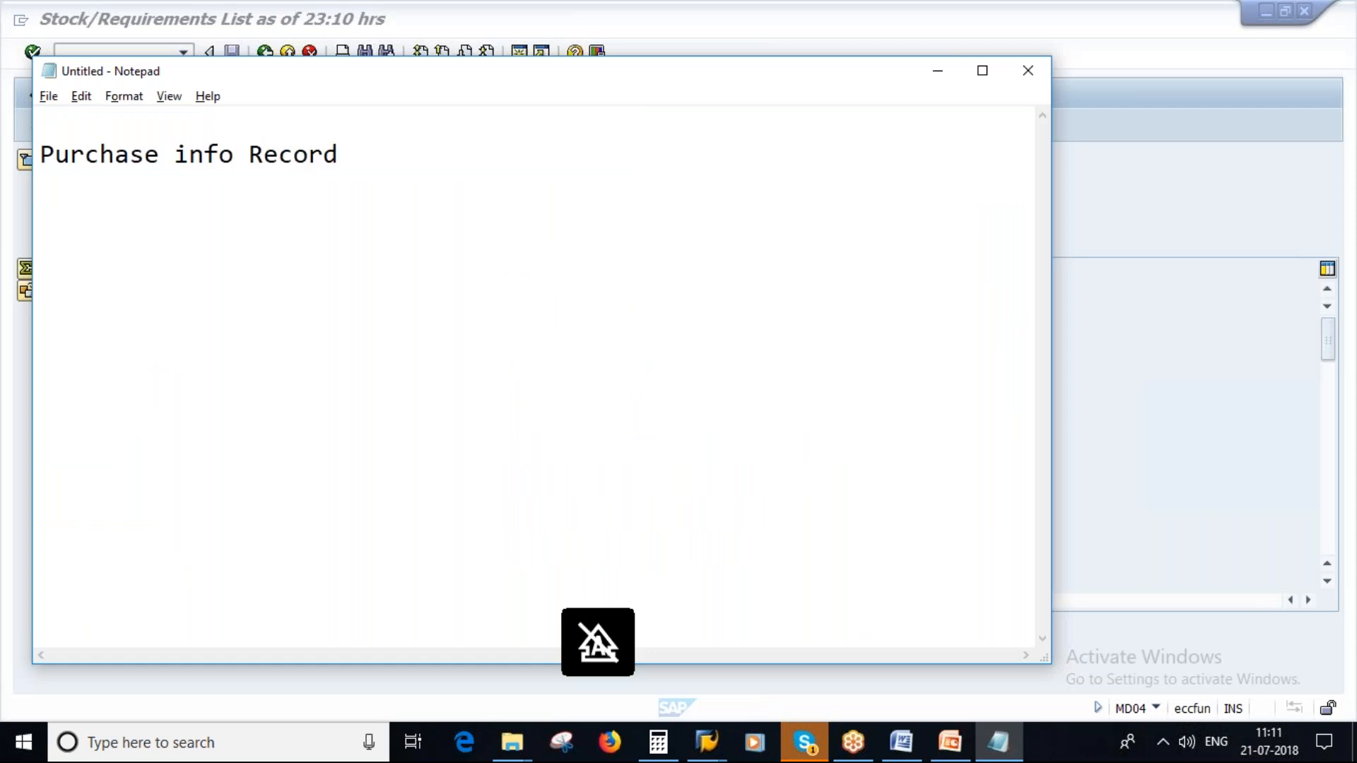
- Add the entry "Outline agreement" with the indented sub-entries "Contracts" and "Scheduling Agreements" below it
type("Outline agr")
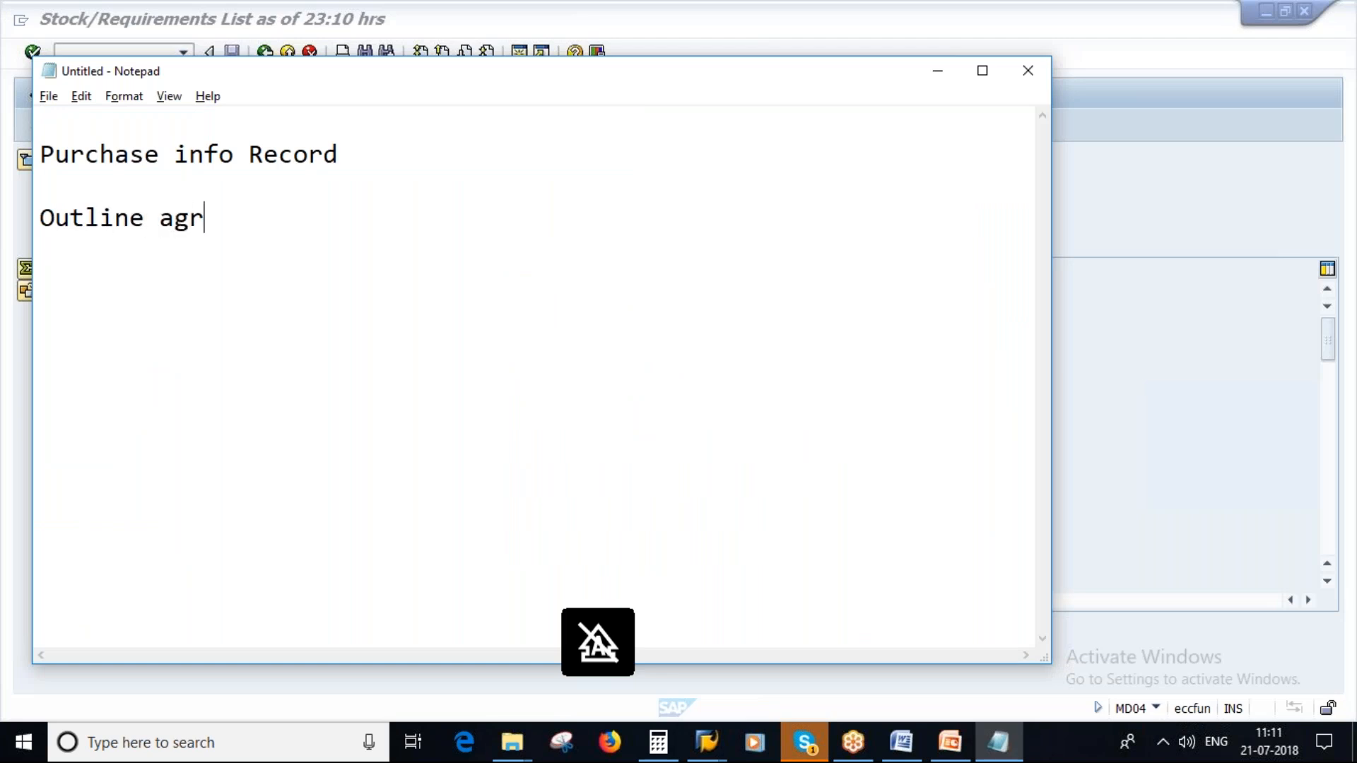
type("eement")
key("Return")
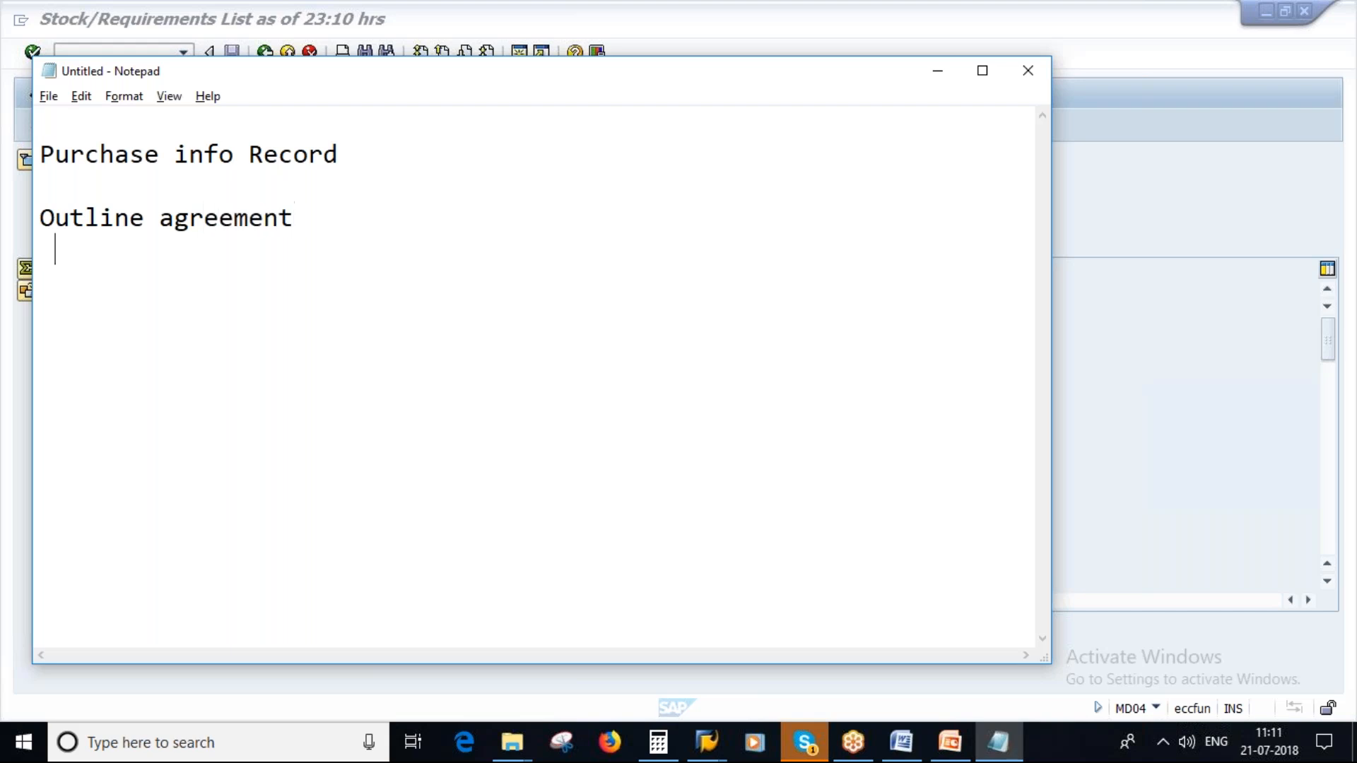
type("Cont")
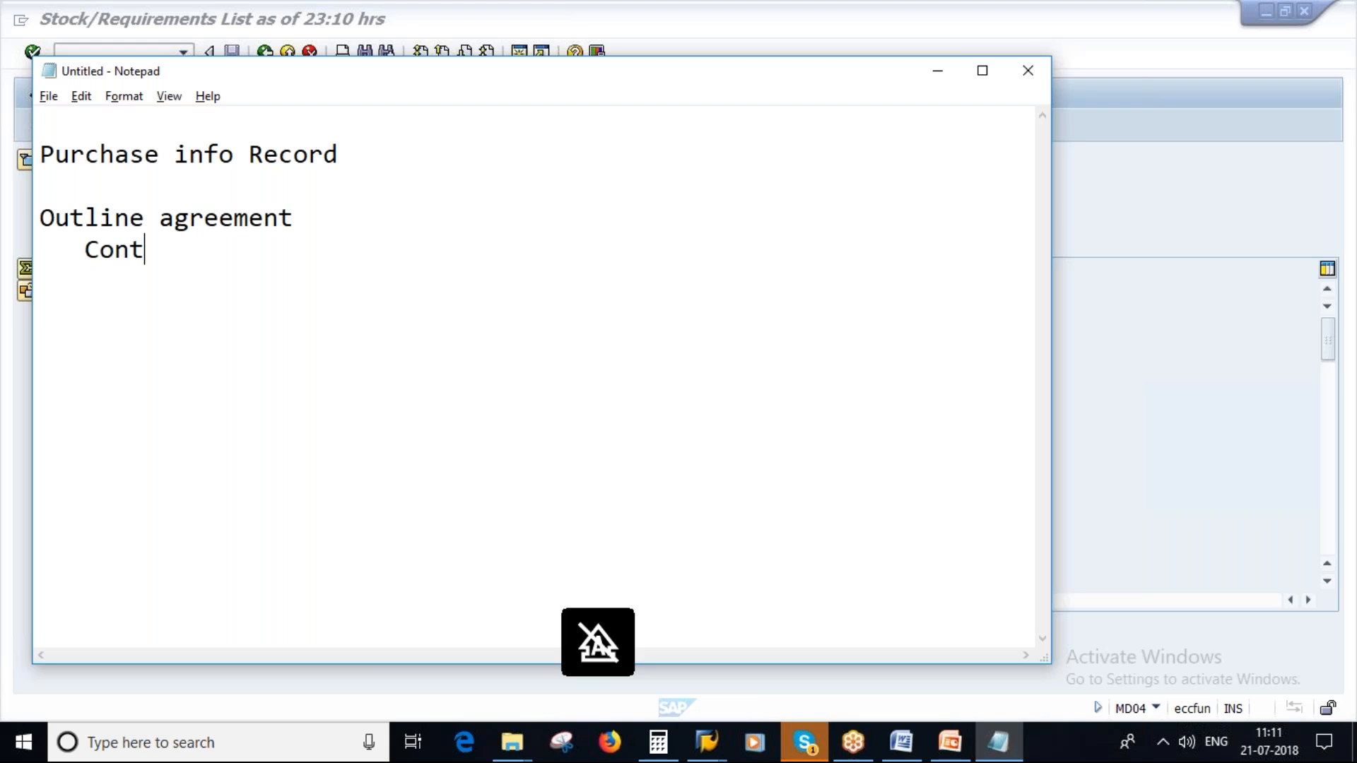
type("racts")
key("Return")
type("S")
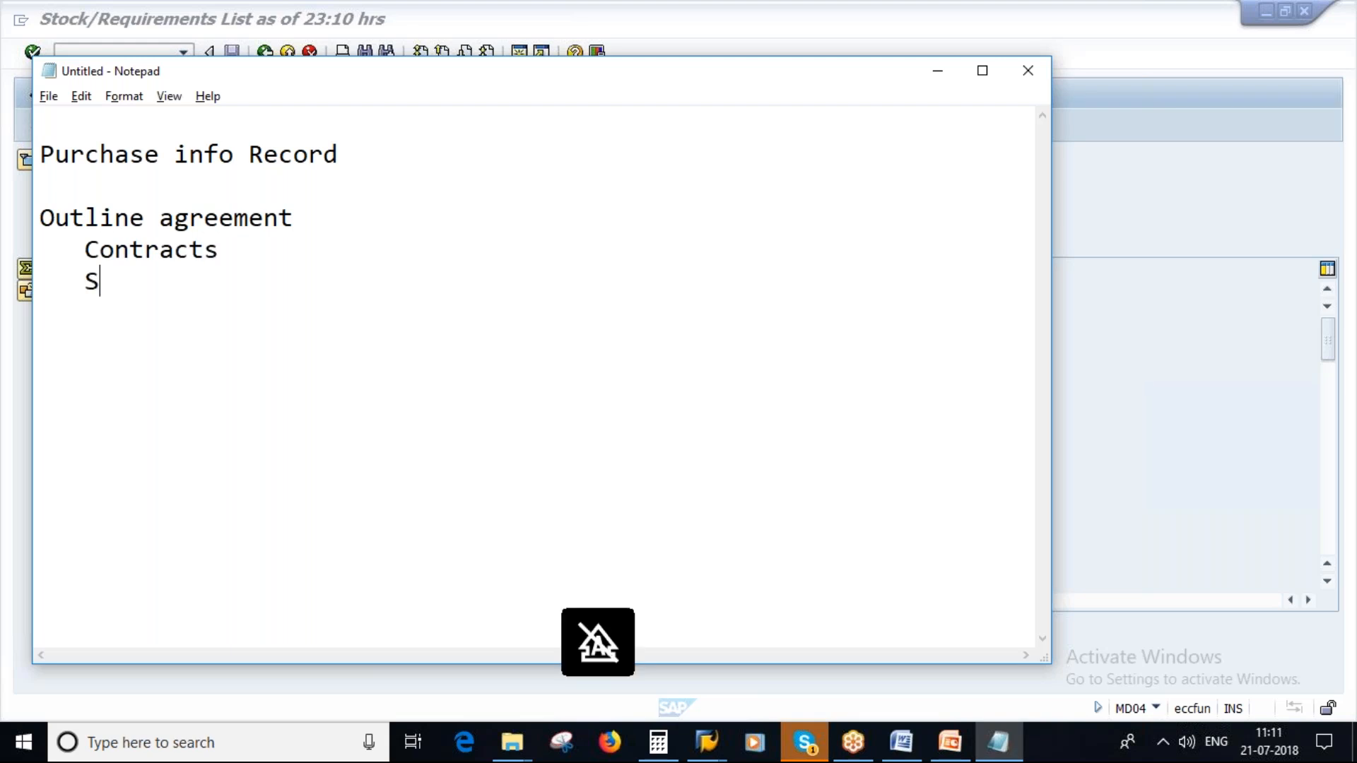
type("cheduling A")
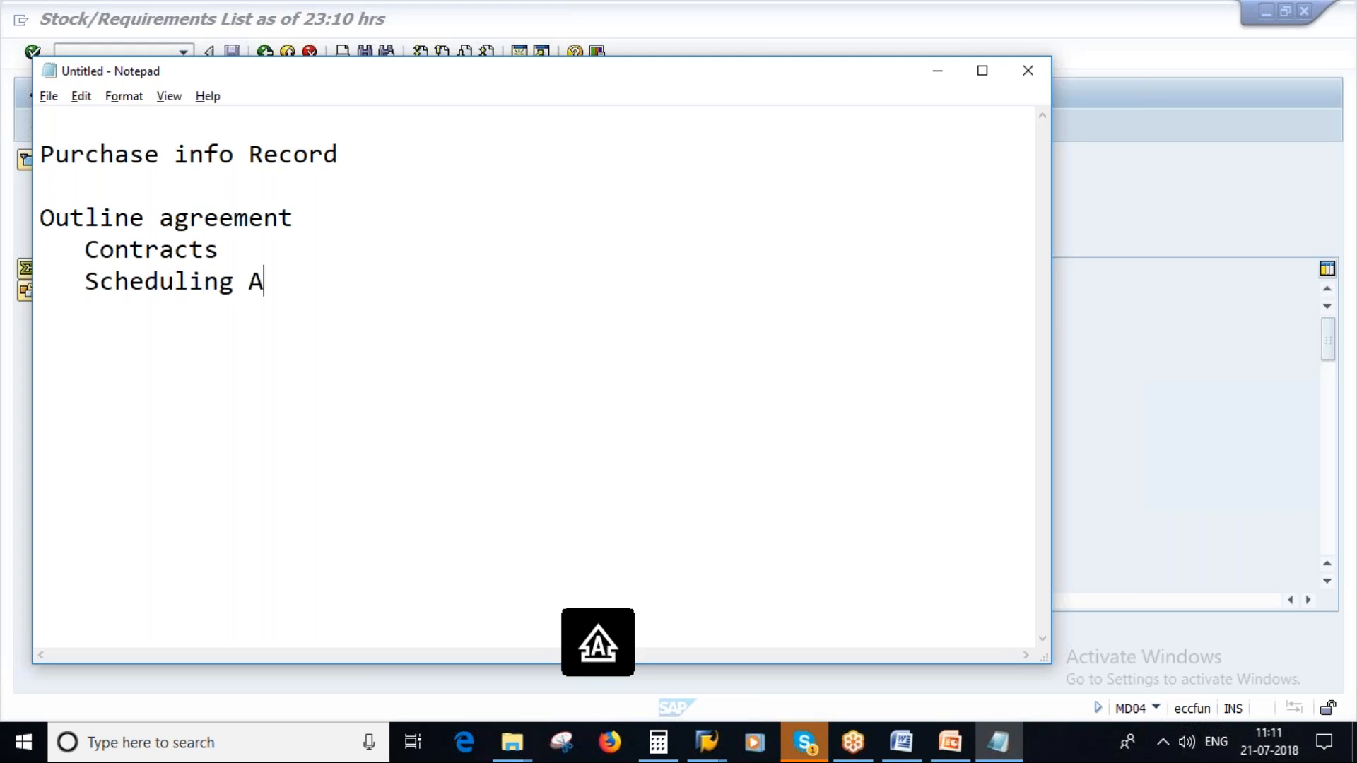
type("greements")
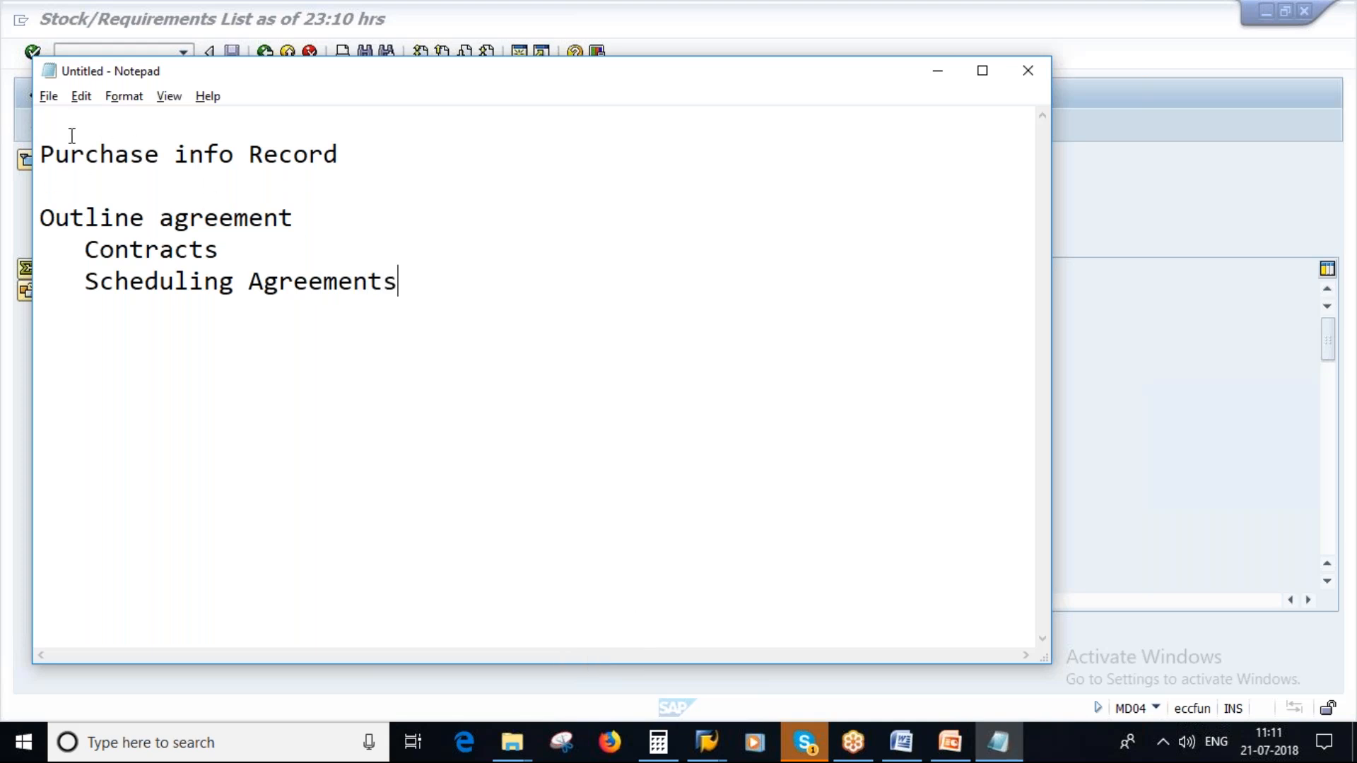
- Insert the title "Source Supply" above the list, leaving a blank line beneath it
key("Return")
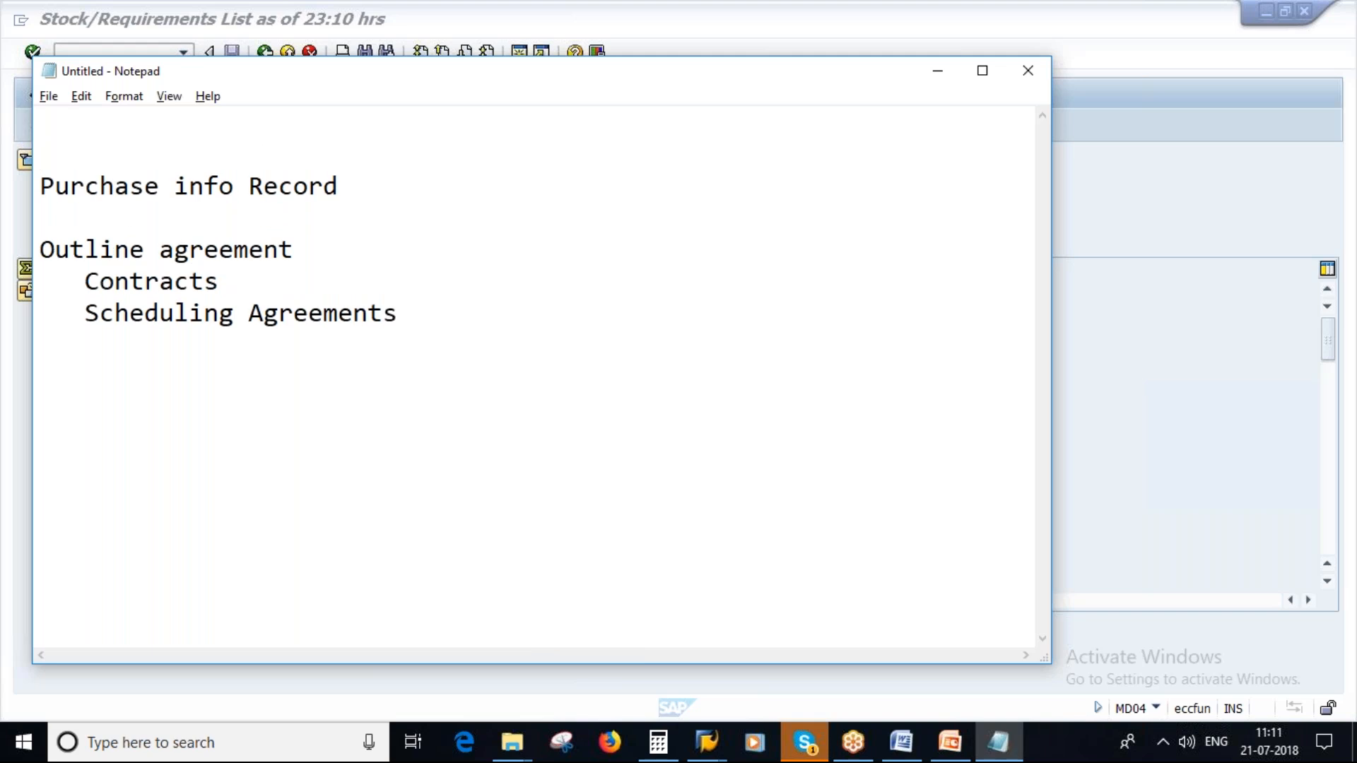
type("Source")
key("Caps_Lock")
type("S")
key("Caps_Lock")
type("upply")
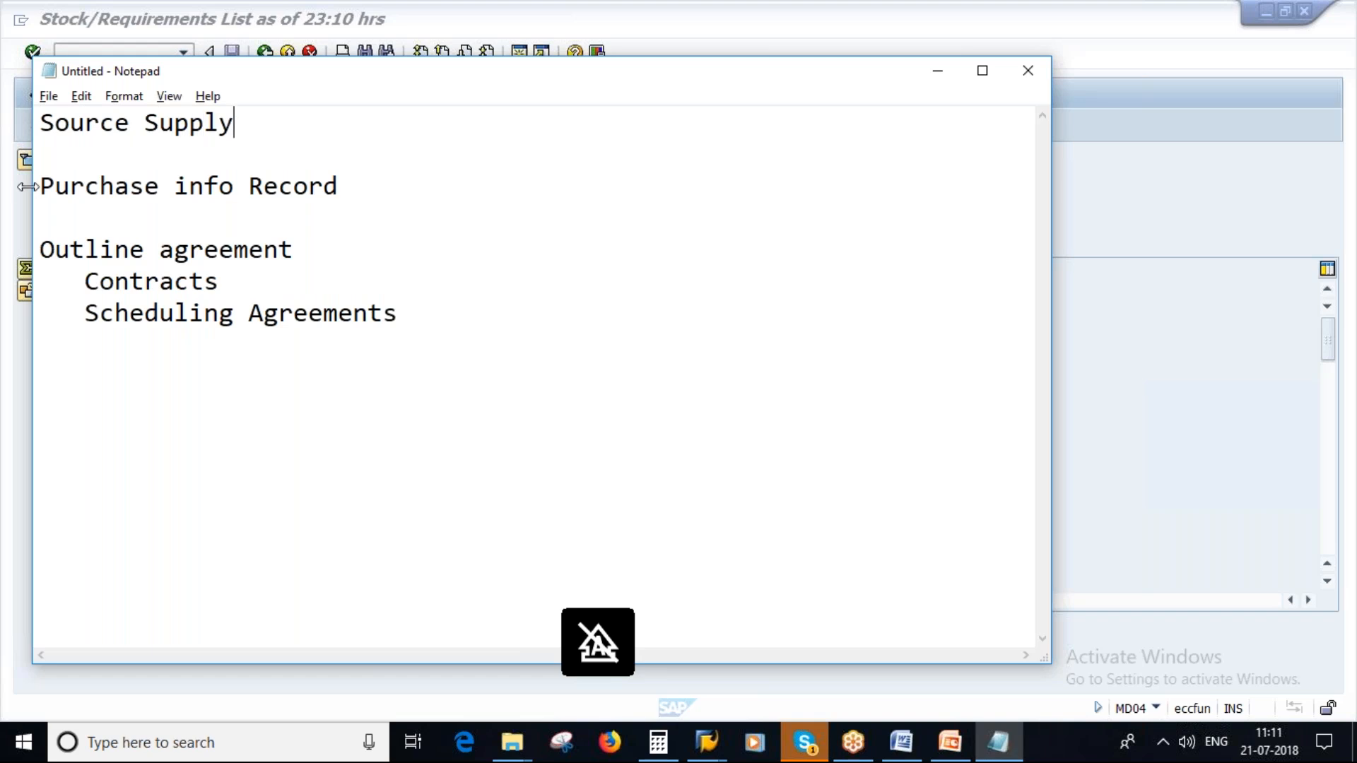
- Number the purchase info record entry "1." and the outline agreement entry "2."
key("Down")
key("Down")
key("Home")
type("1.")
key("Down")
key("Down")
type("2.")
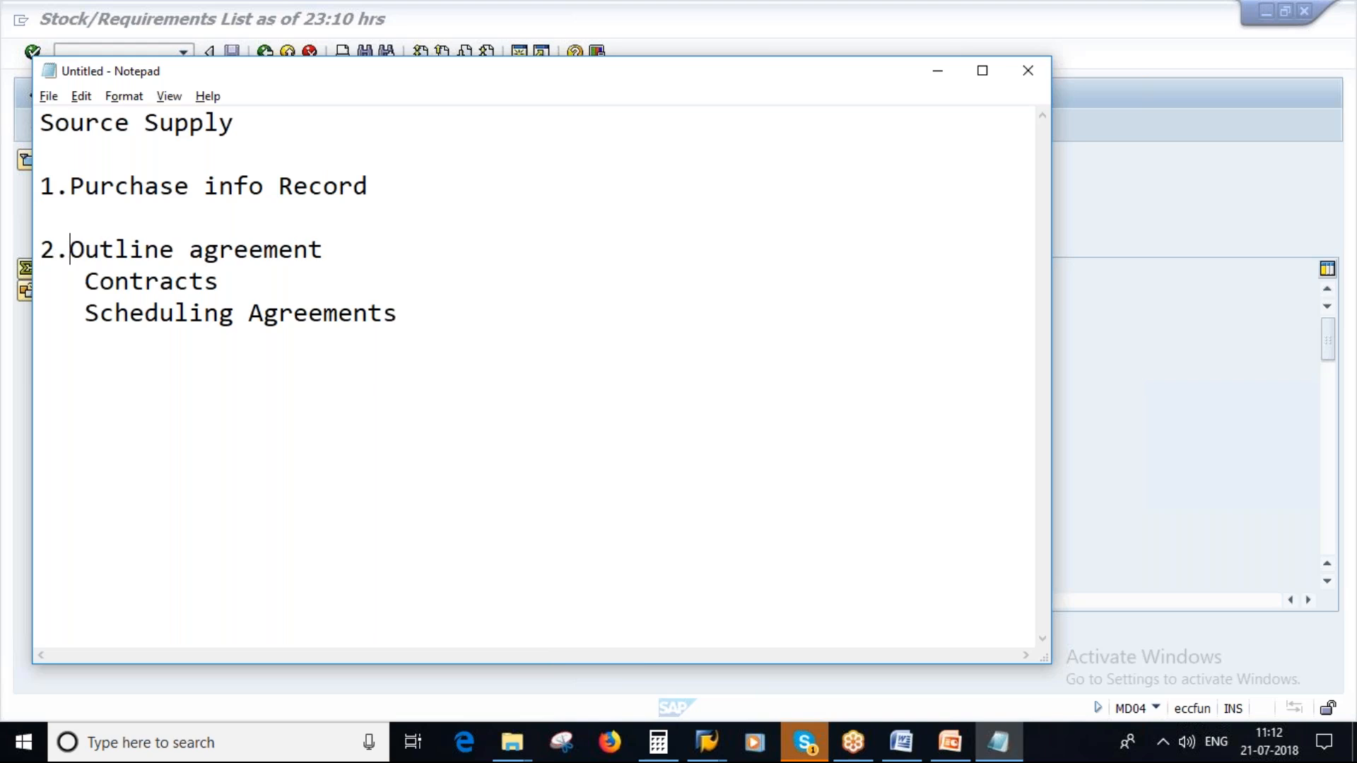
- Capitalise the second word of the outline agreement entry so that it reads "Outline Agreement"
left_click(204, 251)
key("BackSpace")
key("Caps_Lock")
type("A")
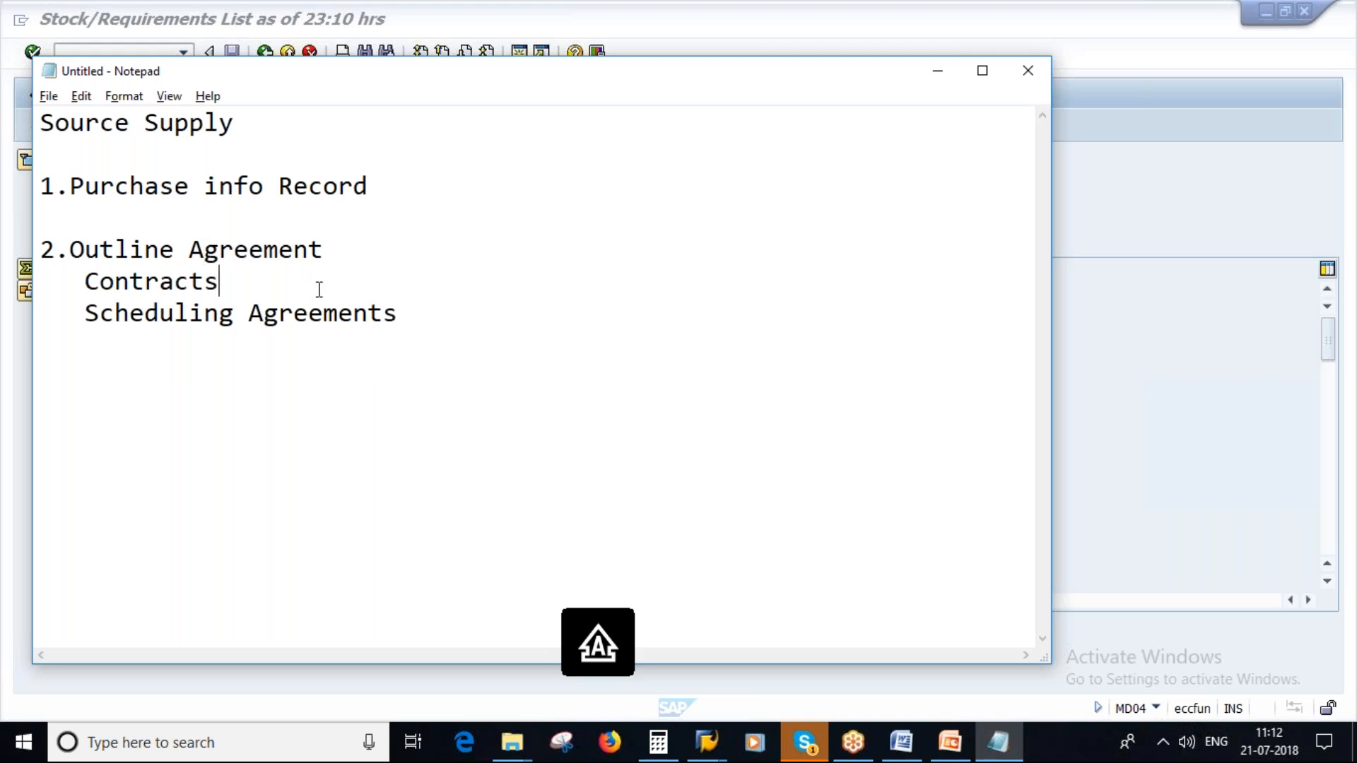
- Extend the "Contracts" line with "- A) Qty Contract"
key("Caps_Lock")
type("-")
key("Caps_Lock")
type("A)")
key("Caps_Lock")
key("Caps_Lock")
key("Caps_Lock")
type("q")
key("Caps_Lock")
type("TY")
key("BackSpace")
key("BackSpace")
key("BackSpace")
key("Caps_Lock")
- Add "B) Value Contract" as the second contract type on the same line
key("Caps_Lock")
type("Q")
key("Caps_Lock")
type("ty")
key("Caps_Lock")
type("C")
key("Caps_Lock")
type("ontrac")
key("BackSpace")
type("act")
key("Caps_Lock")
type("B)")
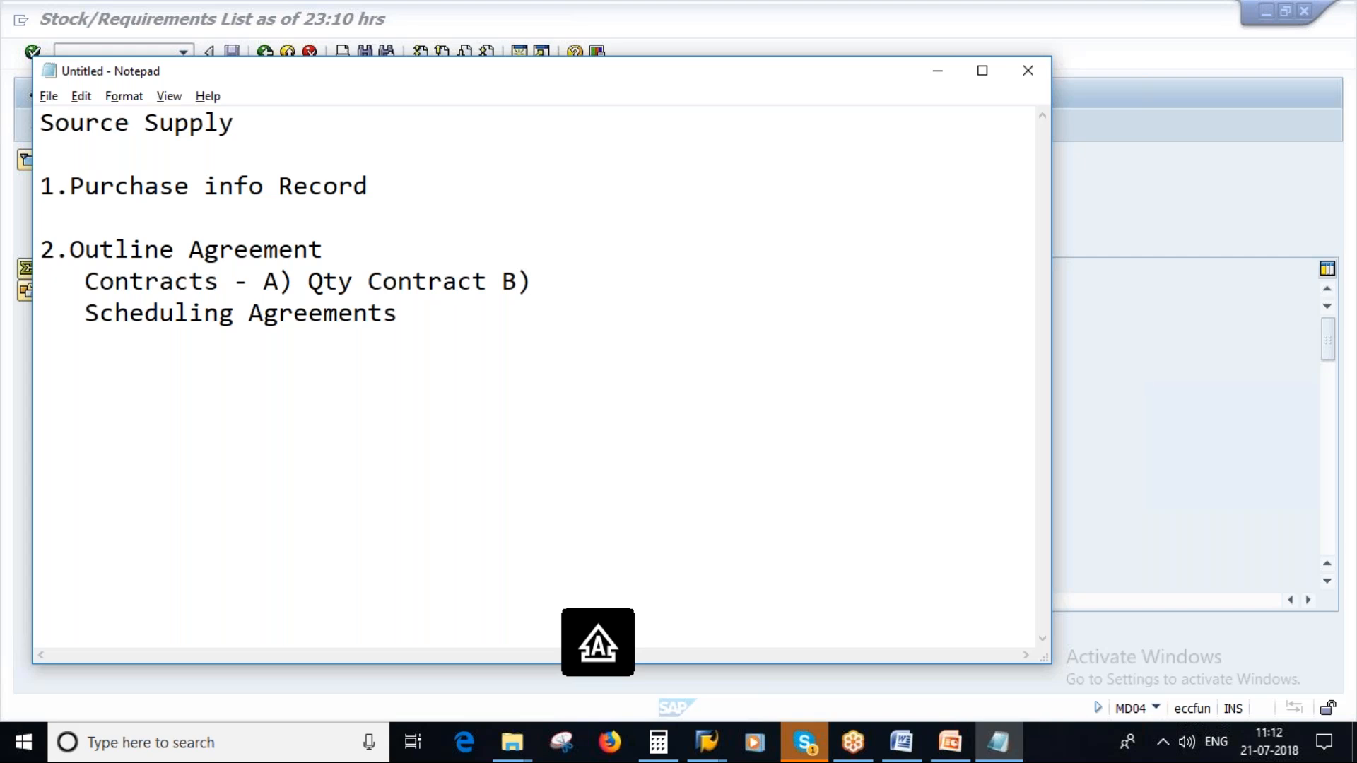
type(" V")
key("Caps_Lock")
type("alue")
key("Caps_Lock")
type("C")
key("Caps_Lock")
type("ontract")
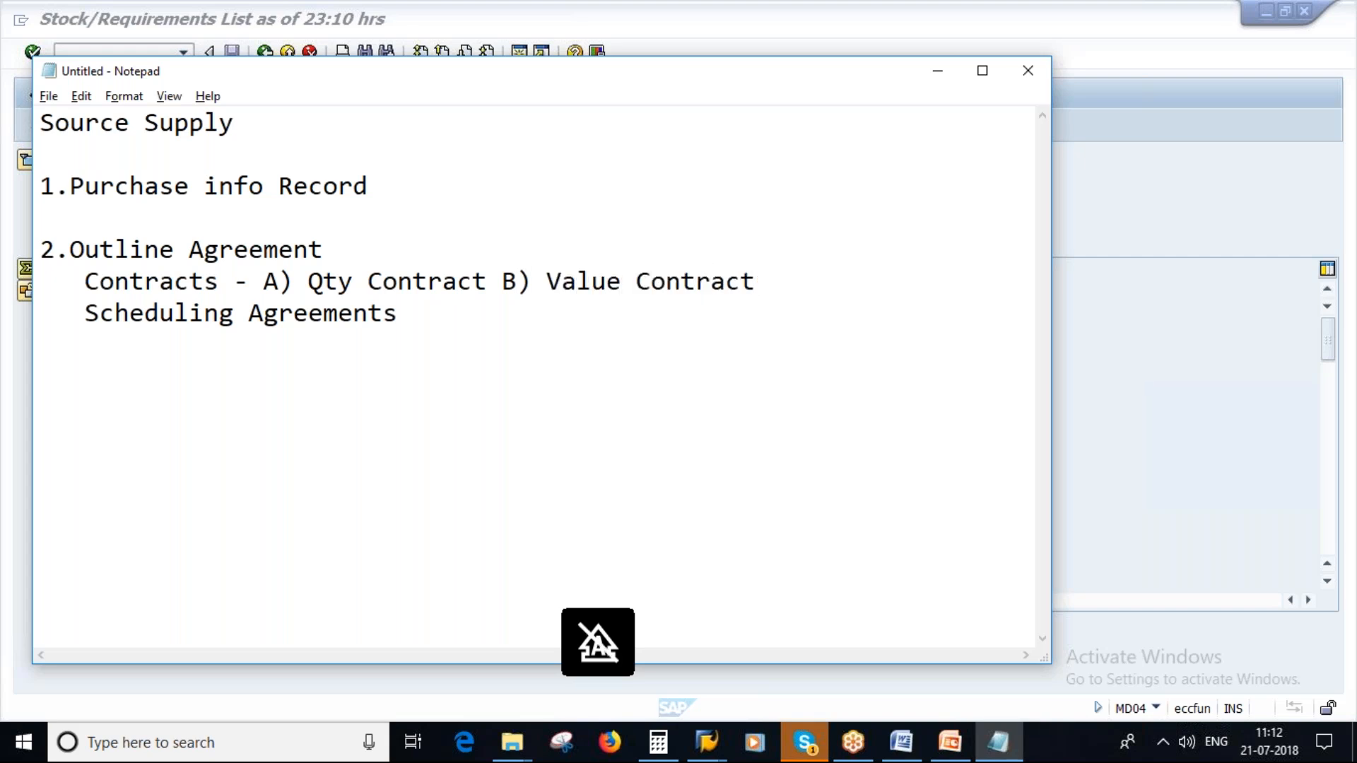